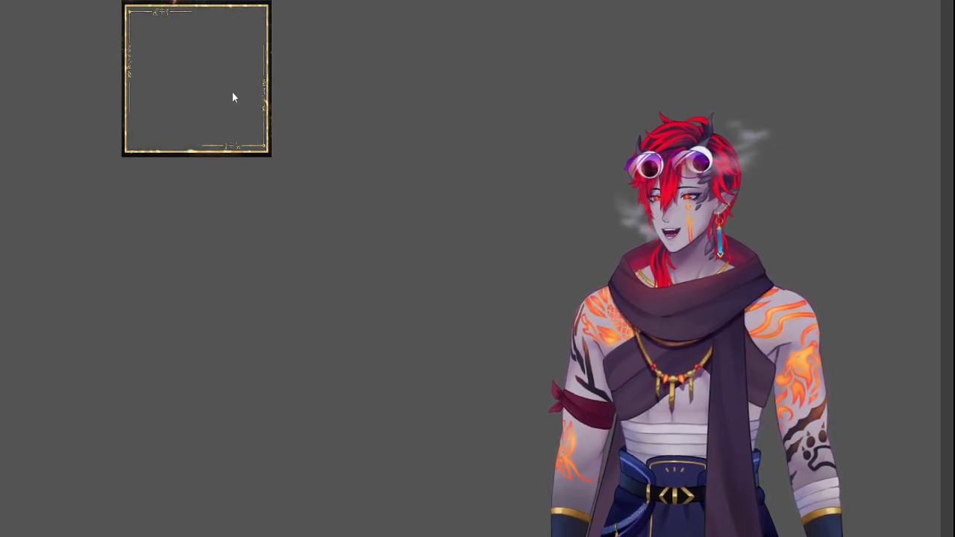
# Show the tool, colour and layer palettes around the blank canvas.
pyautogui.click(215, 58)
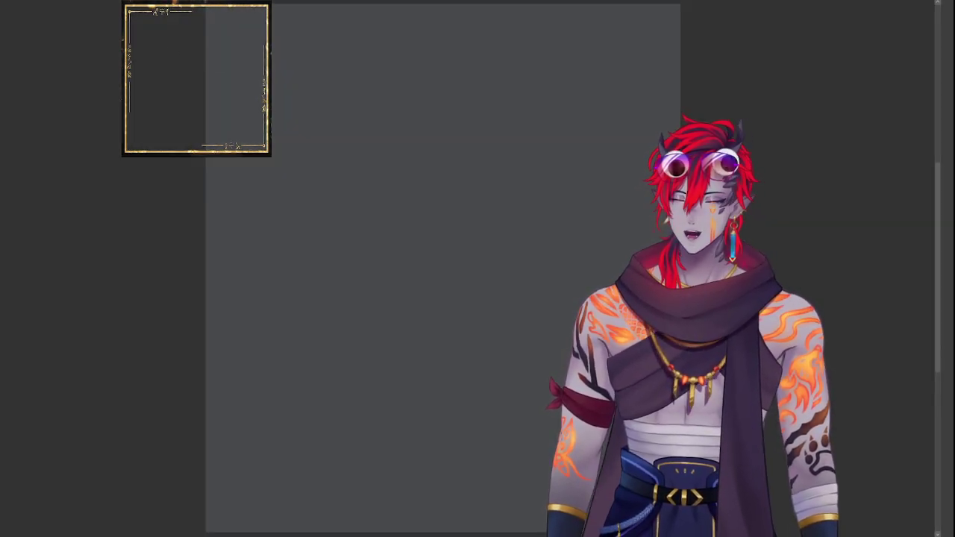
pyautogui.press('Tab')
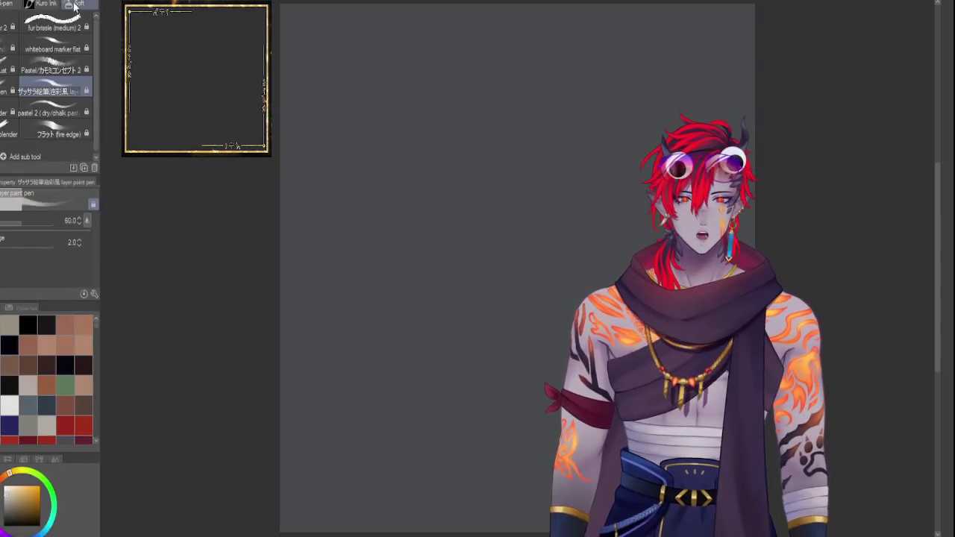
pyautogui.press('Tab')
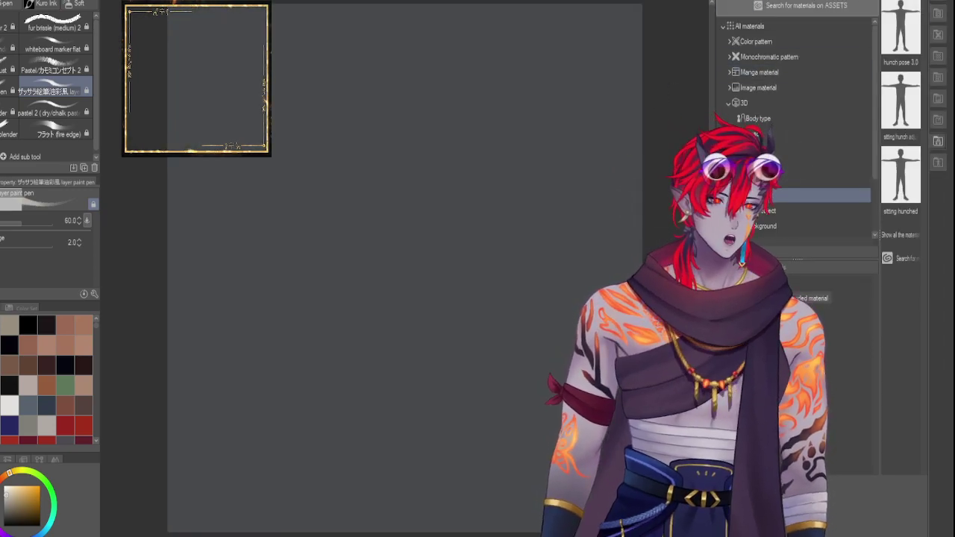
pyautogui.press('Tab')
pyautogui.click(623, 4)
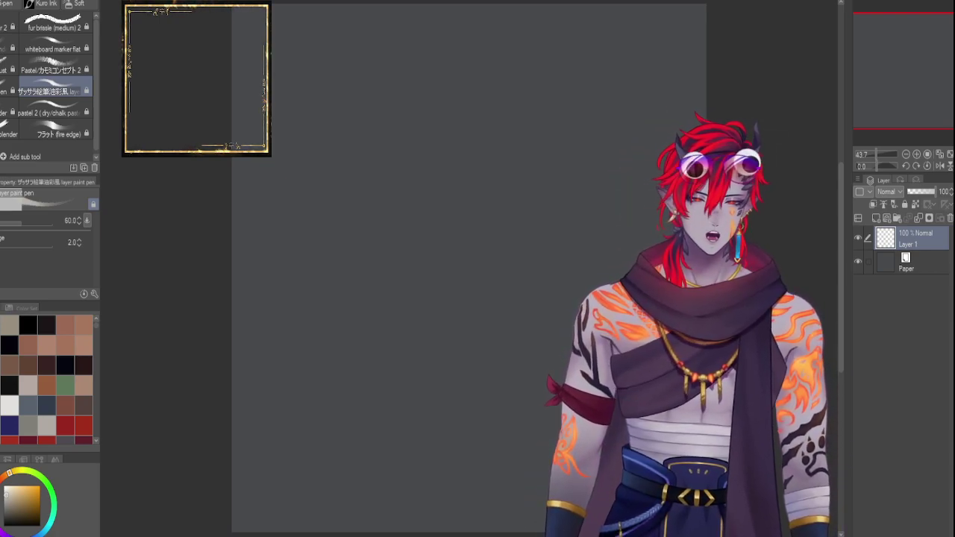
# Try test scribbles on the blank canvas at brush size 60 and undo them.
pyautogui.moveTo(405, 243)
pyautogui.mouseDown()
pyautogui.moveTo(438, 230)
pyautogui.moveTo(512, 337)
pyautogui.mouseUp()
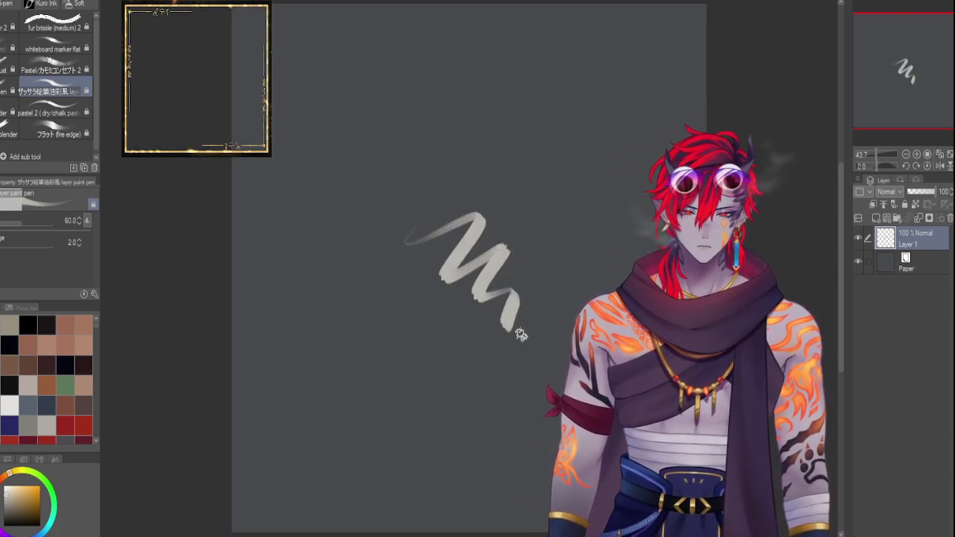
pyautogui.hotkey('ctrl', 'z')
pyautogui.moveTo(302, 239)
pyautogui.mouseDown()
pyautogui.moveTo(461, 278)
pyautogui.moveTo(475, 415)
pyautogui.mouseUp()
pyautogui.hotkey('ctrl', 'z')
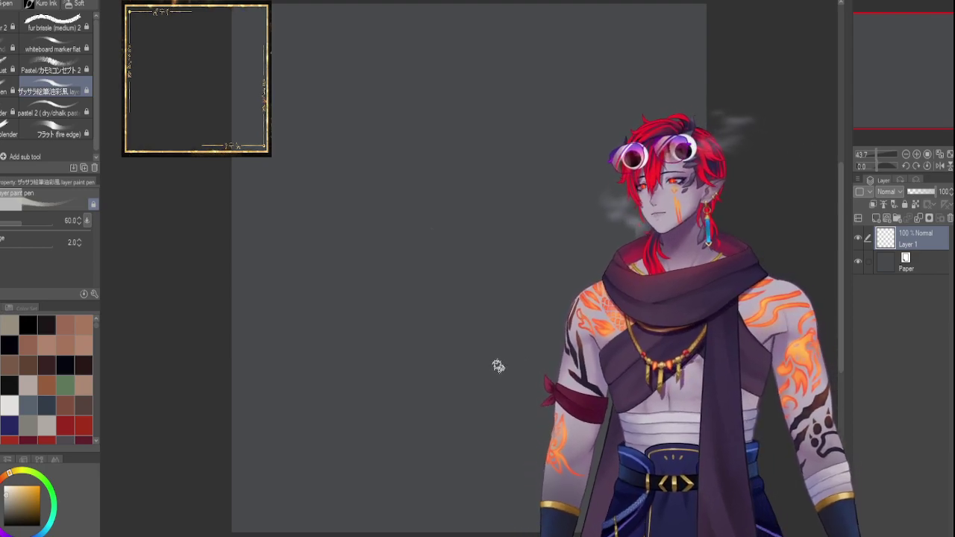
# Try large overlapping circles on the canvas at brush size 25 and undo them.
pyautogui.scroll(-1, 442, 217)
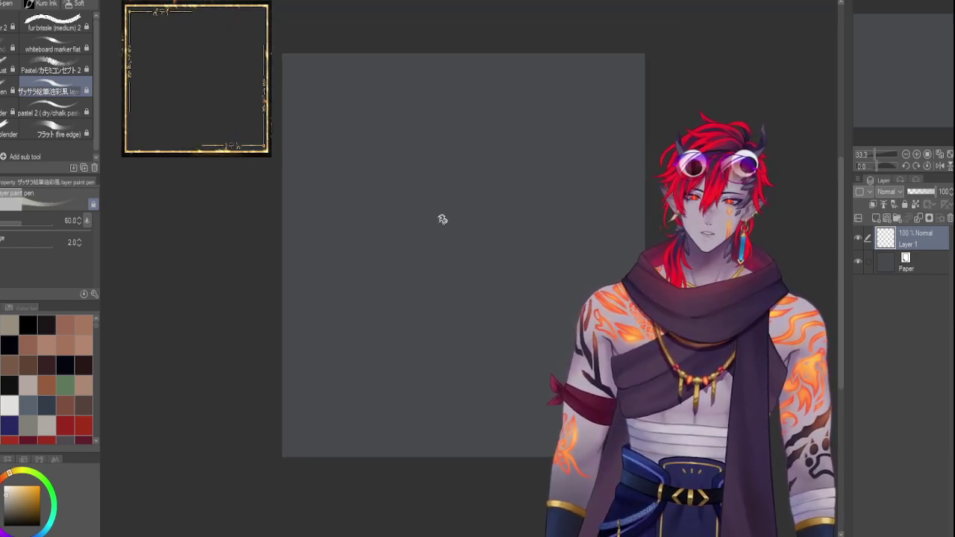
pyautogui.scroll(1, 442, 217)
pyautogui.press('[')
pyautogui.press('[')
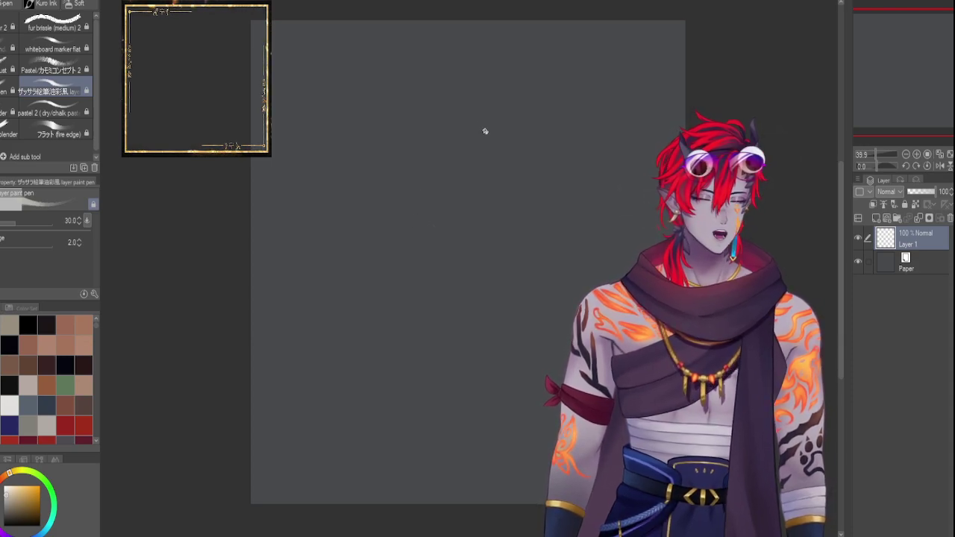
pyautogui.press('[')
pyautogui.moveTo(578, 196)
pyautogui.mouseDown()
pyautogui.moveTo(478, 115)
pyautogui.moveTo(379, 304)
pyautogui.moveTo(352, 153)
pyautogui.moveTo(517, 118)
pyautogui.moveTo(550, 132)
pyautogui.mouseUp()
pyautogui.moveTo(339, 240)
pyautogui.mouseDown()
pyautogui.moveTo(550, 100)
pyautogui.moveTo(469, 125)
pyautogui.mouseUp()
pyautogui.moveTo(409, 339); pyautogui.dragTo(350, 213)
pyautogui.moveTo(488, 168)
pyautogui.mouseDown()
pyautogui.moveTo(393, 170)
pyautogui.moveTo(372, 295)
pyautogui.mouseUp()
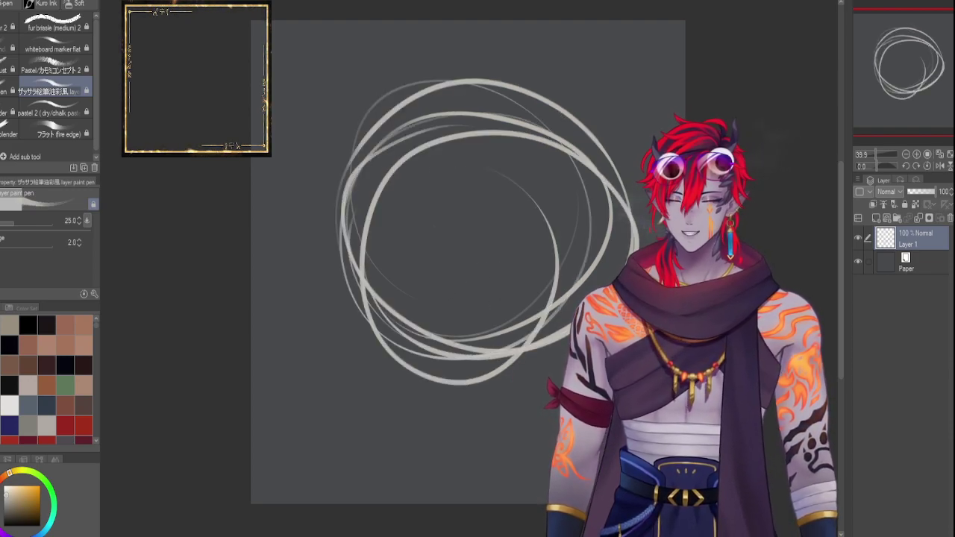
pyautogui.hotkey('ctrl', 'z')
pyautogui.hotkey('ctrl', 'z')
pyautogui.hotkey('ctrl', 'z')
# Try a large stroke at brush size 40 and a small one near the canvas's upper-left corner, undoing both.
pyautogui.press(']')
pyautogui.press(']')
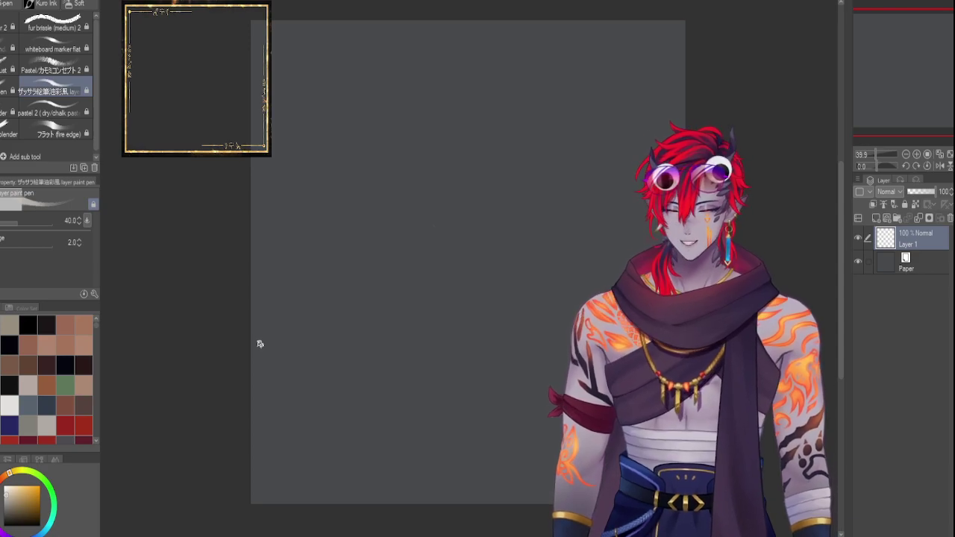
pyautogui.moveTo(359, 176)
pyautogui.mouseDown()
pyautogui.moveTo(487, 111)
pyautogui.moveTo(609, 211)
pyautogui.moveTo(501, 352)
pyautogui.mouseUp()
pyautogui.hotkey('ctrl', 'z')
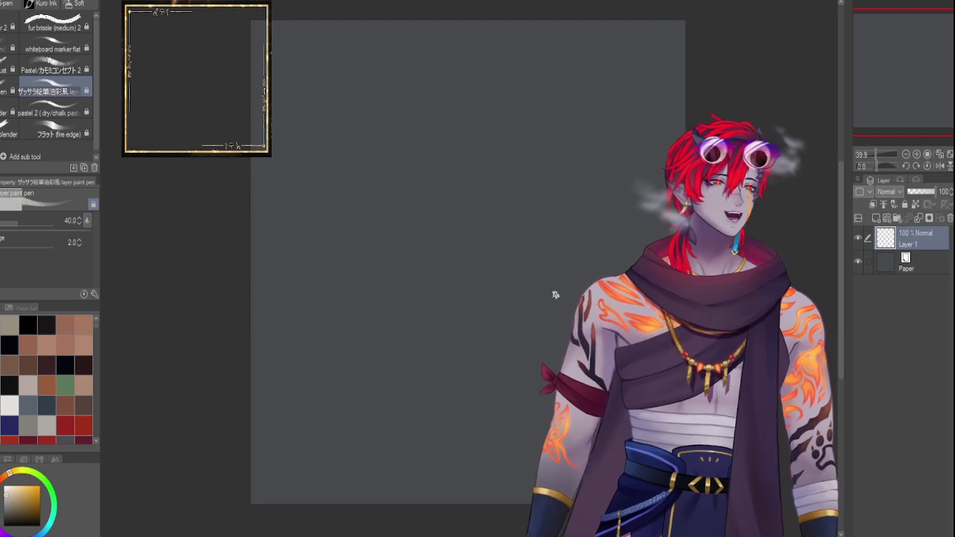
pyautogui.moveTo(305, 94)
pyautogui.mouseDown()
pyautogui.moveTo(286, 70)
pyautogui.moveTo(310, 89)
pyautogui.mouseUp()
pyautogui.hotkey('ctrl', 'z')
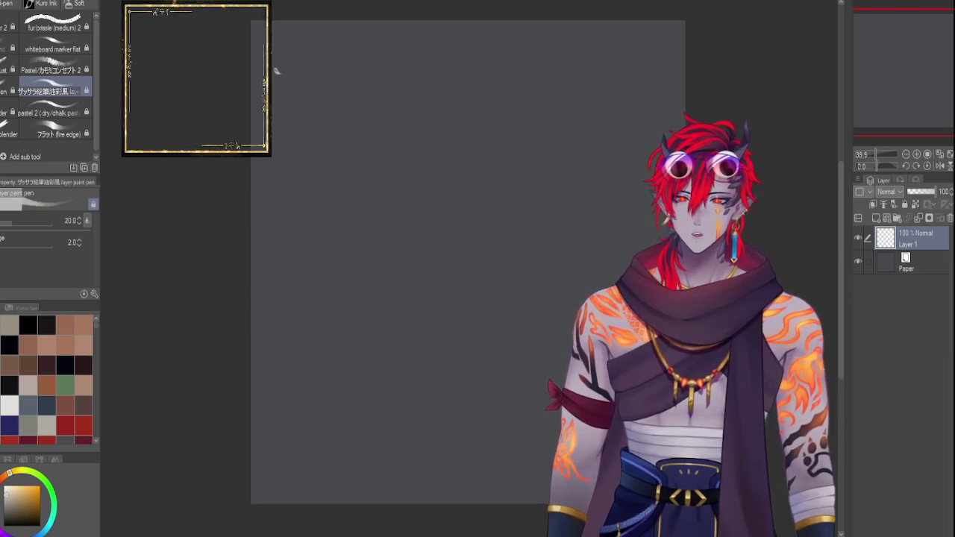
# Handwrite the Thai letter ห at the canvas's upper-left corner with brush size 20, redoing its second half until it looks right.
pyautogui.moveTo(276, 68); pyautogui.dragTo(284, 109)
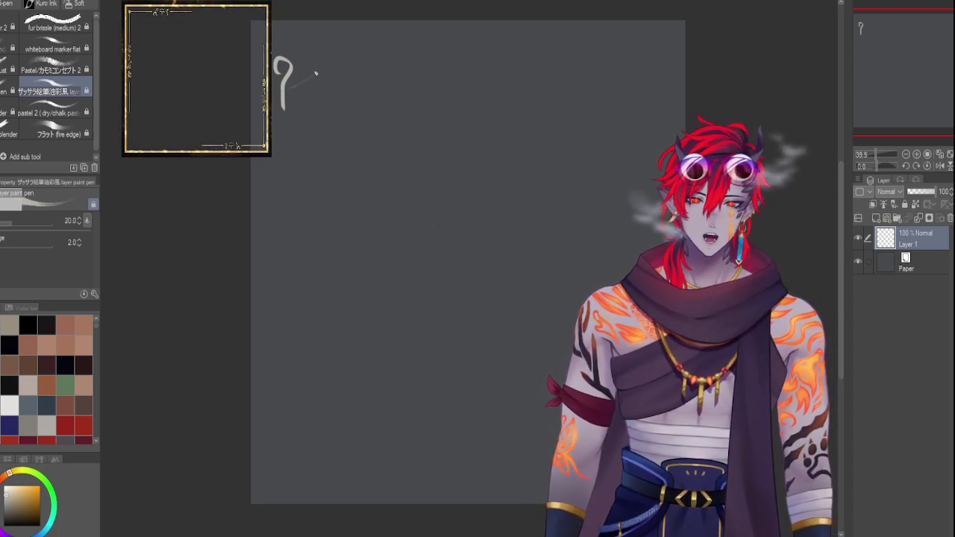
pyautogui.moveTo(288, 88); pyautogui.dragTo(319, 68)
pyautogui.hotkey('ctrl', 'z')
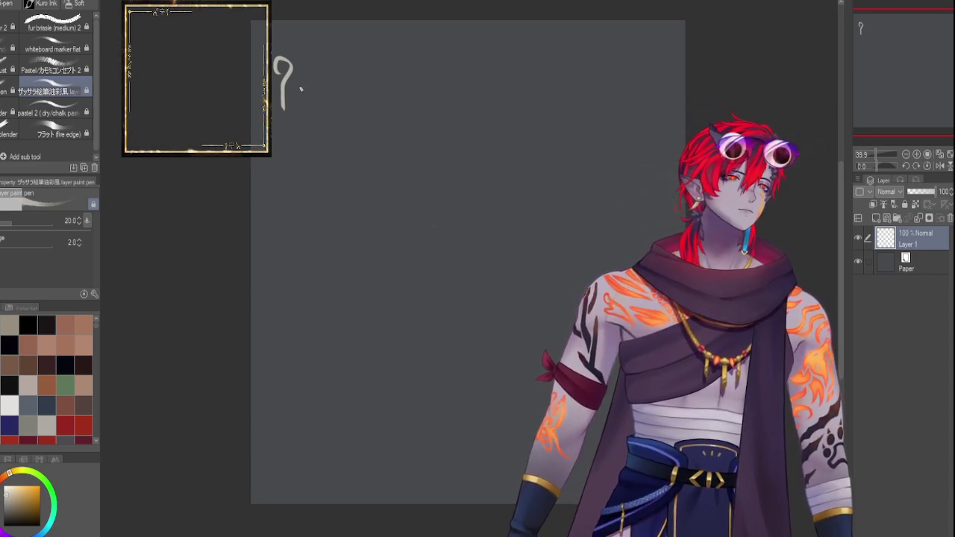
pyautogui.moveTo(290, 85)
pyautogui.mouseDown()
pyautogui.moveTo(321, 63)
pyautogui.moveTo(308, 60)
pyautogui.moveTo(317, 103)
pyautogui.moveTo(302, 63)
pyautogui.moveTo(307, 104)
pyautogui.mouseUp()
pyautogui.hotkey('ctrl', 'z')
pyautogui.hotkey('ctrl', 'z')
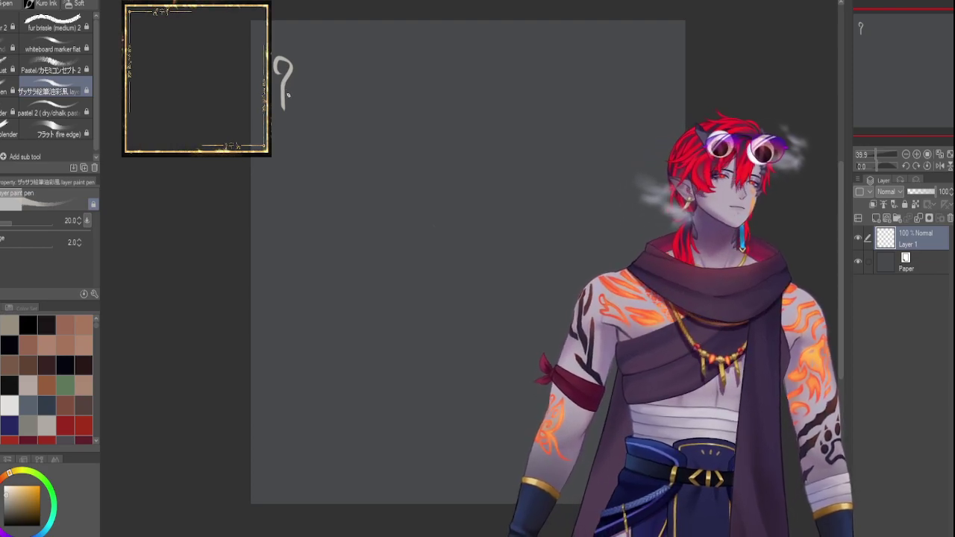
pyautogui.moveTo(284, 109)
pyautogui.mouseDown()
pyautogui.moveTo(318, 58)
pyautogui.moveTo(319, 98)
pyautogui.moveTo(283, 111)
pyautogui.moveTo(315, 57)
pyautogui.moveTo(321, 103)
pyautogui.mouseUp()
pyautogui.hotkey('ctrl', 'z')
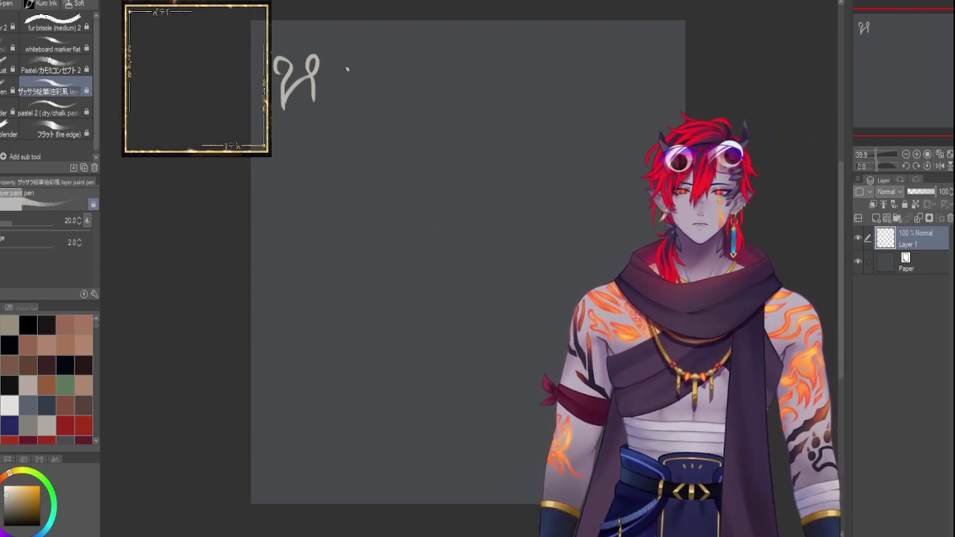
# Handwrite the Thai letters ส and ษ after ห in the first row, undoing stray strokes.
pyautogui.moveTo(348, 70)
pyautogui.mouseDown()
pyautogui.moveTo(338, 74)
pyautogui.moveTo(351, 93)
pyautogui.moveTo(365, 94)
pyautogui.mouseUp()
pyautogui.hotkey('ctrl', 'z')
pyautogui.hotkey('ctrl', 'z')
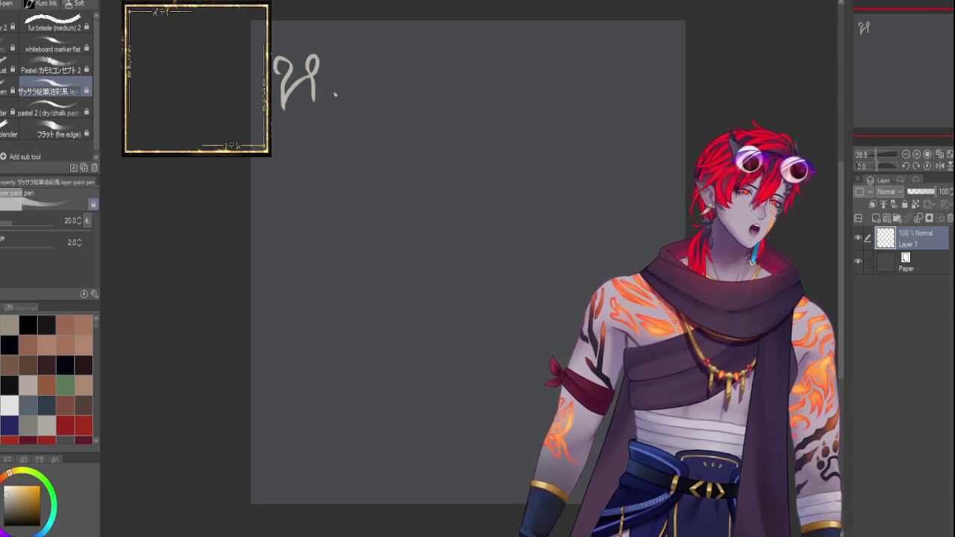
pyautogui.moveTo(346, 94)
pyautogui.mouseDown()
pyautogui.moveTo(331, 91)
pyautogui.moveTo(357, 88)
pyautogui.moveTo(362, 100)
pyautogui.mouseUp()
pyautogui.moveTo(350, 61)
pyautogui.mouseDown()
pyautogui.moveTo(376, 81)
pyautogui.moveTo(383, 74)
pyautogui.moveTo(391, 101)
pyautogui.moveTo(405, 99)
pyautogui.moveTo(407, 75)
pyautogui.moveTo(374, 75)
pyautogui.moveTo(386, 77)
pyautogui.moveTo(386, 100)
pyautogui.moveTo(412, 97)
pyautogui.moveTo(432, 57)
pyautogui.mouseUp()
pyautogui.hotkey('ctrl', 'z')
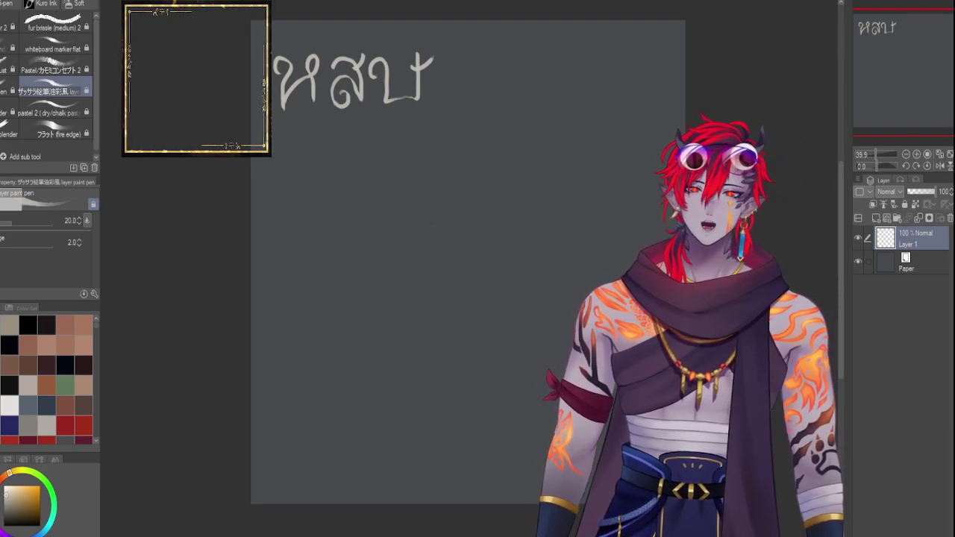
# Try strokes in the empty area below the first row of letters and undo them.
pyautogui.moveTo(489, 114); pyautogui.dragTo(457, 182)
pyautogui.hotkey('ctrl', 'z')
pyautogui.moveTo(481, 117); pyautogui.dragTo(478, 166)
pyautogui.hotkey('ctrl', 'z')
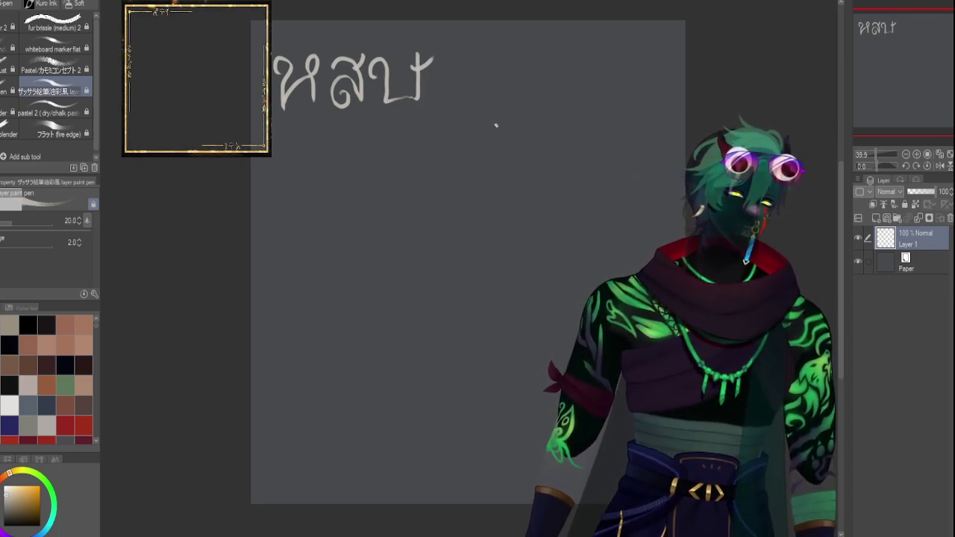
# Handwrite the Thai letters ศ and ฝ after ษ in the first row, redoing strokes that miss.
pyautogui.moveTo(455, 79)
pyautogui.mouseDown()
pyautogui.moveTo(446, 75)
pyautogui.moveTo(448, 103)
pyautogui.moveTo(447, 70)
pyautogui.moveTo(442, 103)
pyautogui.moveTo(461, 56)
pyautogui.moveTo(476, 109)
pyautogui.mouseUp()
pyautogui.hotkey('ctrl', 'z')
pyautogui.moveTo(456, 60); pyautogui.dragTo(479, 47)
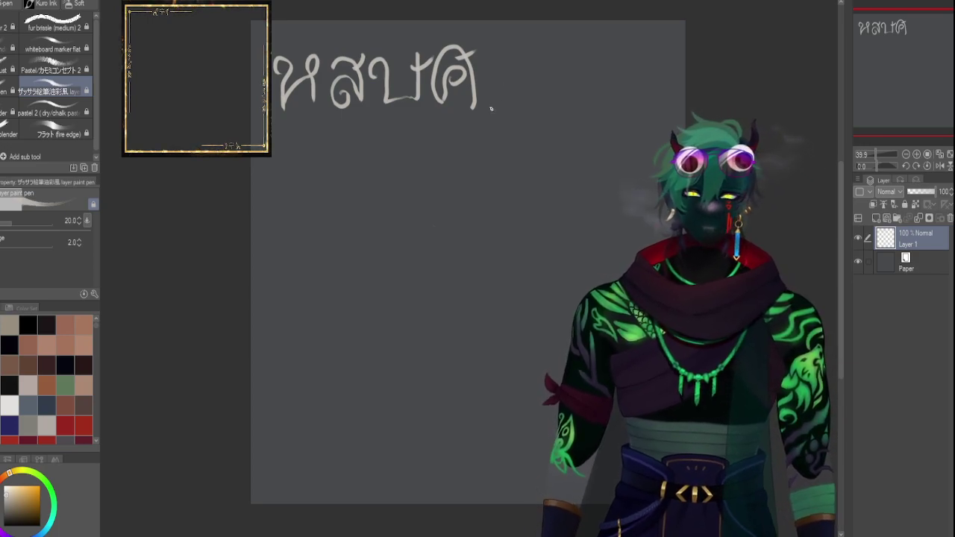
pyautogui.moveTo(498, 71)
pyautogui.mouseDown()
pyautogui.moveTo(491, 110)
pyautogui.moveTo(500, 99)
pyautogui.moveTo(505, 107)
pyautogui.moveTo(526, 56)
pyautogui.moveTo(488, 73)
pyautogui.moveTo(497, 111)
pyautogui.moveTo(510, 94)
pyautogui.moveTo(517, 110)
pyautogui.moveTo(534, 56)
pyautogui.moveTo(491, 64)
pyautogui.moveTo(489, 109)
pyautogui.mouseUp()
pyautogui.hotkey('ctrl', 'z')
pyautogui.hotkey('ctrl', 'z')
pyautogui.moveTo(500, 61)
pyautogui.mouseDown()
pyautogui.moveTo(496, 108)
pyautogui.moveTo(509, 88)
pyautogui.moveTo(519, 105)
pyautogui.moveTo(531, 54)
pyautogui.mouseUp()
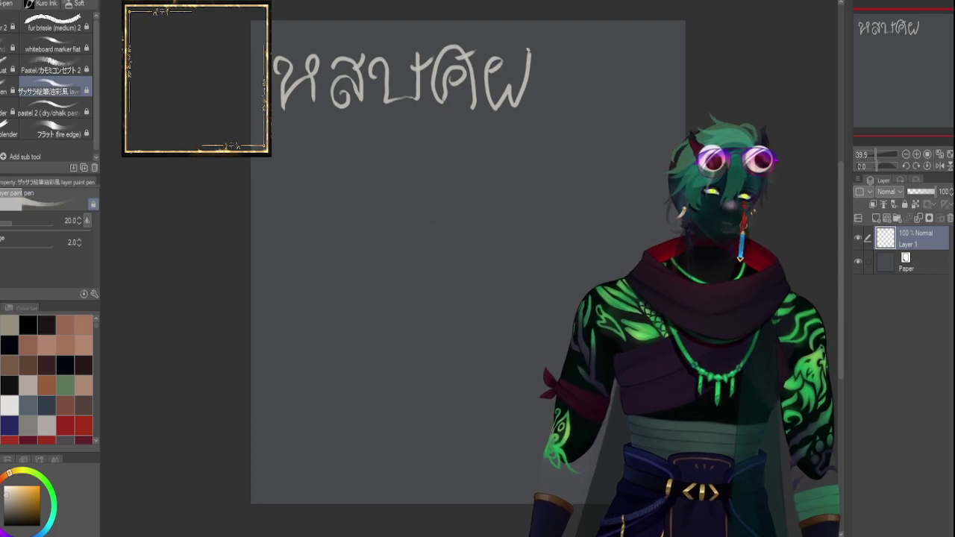
# Handwrite the Thai letters ผ and ถ after ฝ in the first row, redoing strokes that miss.
pyautogui.moveTo(547, 70)
pyautogui.mouseDown()
pyautogui.moveTo(542, 100)
pyautogui.moveTo(554, 62)
pyautogui.moveTo(543, 110)
pyautogui.moveTo(552, 97)
pyautogui.moveTo(556, 110)
pyautogui.moveTo(572, 44)
pyautogui.mouseUp()
pyautogui.hotkey('ctrl', 'z')
pyautogui.hotkey('ctrl', 'z')
pyautogui.moveTo(545, 73)
pyautogui.mouseDown()
pyautogui.moveTo(550, 86)
pyautogui.moveTo(558, 80)
pyautogui.moveTo(552, 67)
pyautogui.moveTo(543, 111)
pyautogui.moveTo(575, 63)
pyautogui.mouseUp()
pyautogui.hotkey('ctrl', 'z')
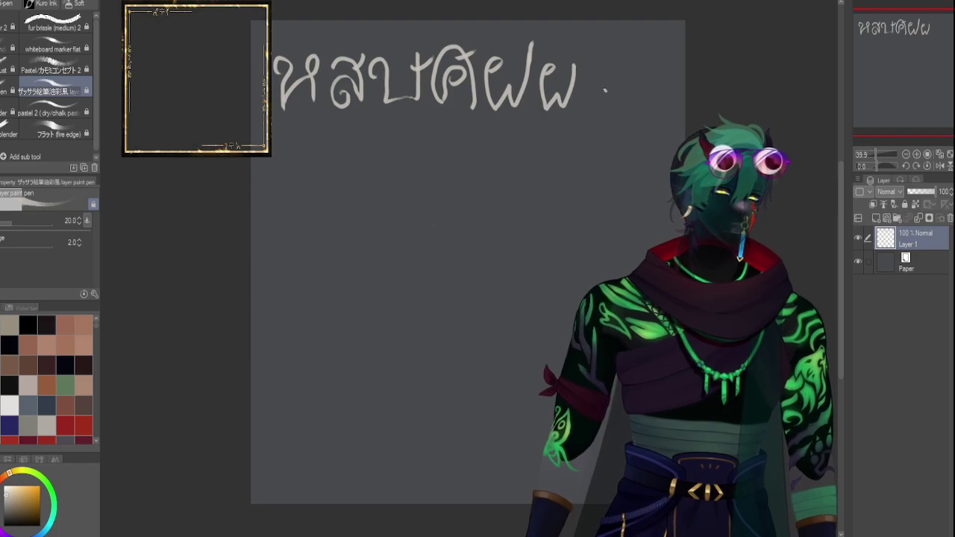
pyautogui.moveTo(585, 96)
pyautogui.mouseDown()
pyautogui.moveTo(594, 114)
pyautogui.moveTo(597, 81)
pyautogui.moveTo(588, 73)
pyautogui.mouseUp()
pyautogui.hotkey('ctrl', 'z')
pyautogui.hotkey('ctrl', 'z')
pyautogui.moveTo(592, 106)
pyautogui.mouseDown()
pyautogui.moveTo(590, 78)
pyautogui.moveTo(609, 69)
pyautogui.moveTo(618, 112)
pyautogui.mouseUp()
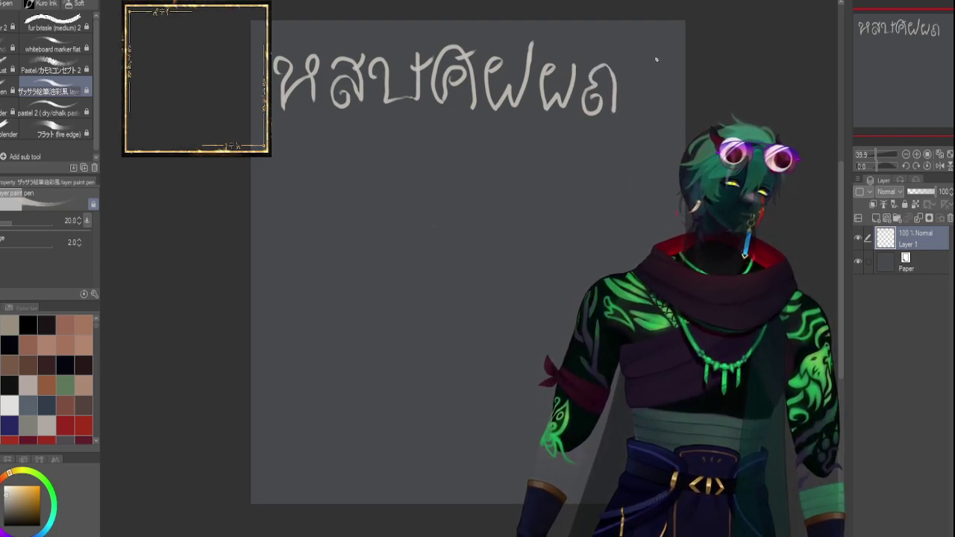
# Handwrite the Thai letter ฐ at the end of the first row, redrawing its upper part above the small base.
pyautogui.moveTo(655, 90)
pyautogui.mouseDown()
pyautogui.moveTo(623, 111)
pyautogui.moveTo(641, 95)
pyautogui.moveTo(630, 78)
pyautogui.moveTo(642, 104)
pyautogui.moveTo(623, 71)
pyautogui.moveTo(640, 107)
pyautogui.moveTo(654, 56)
pyautogui.mouseUp()
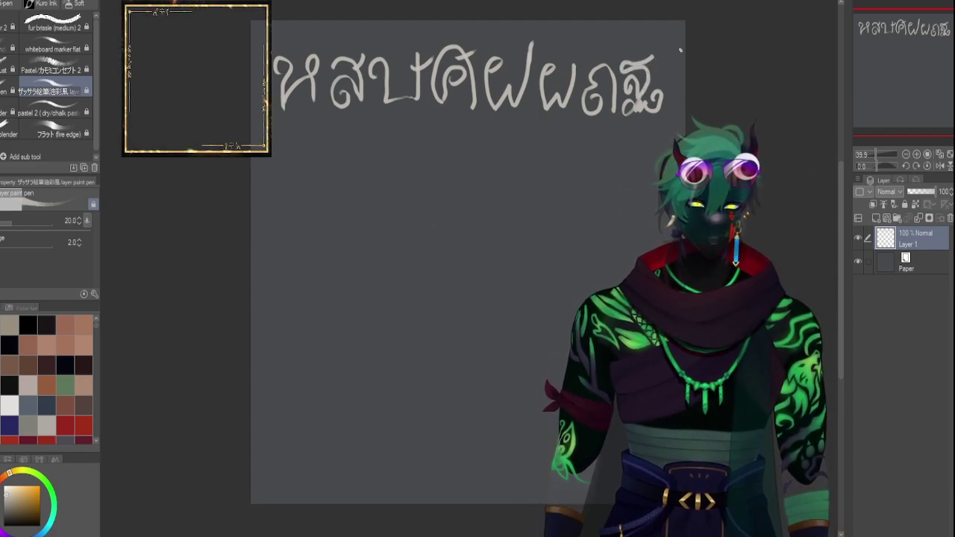
pyautogui.hotkey('ctrl', 'z')
pyautogui.hotkey('ctrl', 'z')
pyautogui.hotkey('ctrl', 'z')
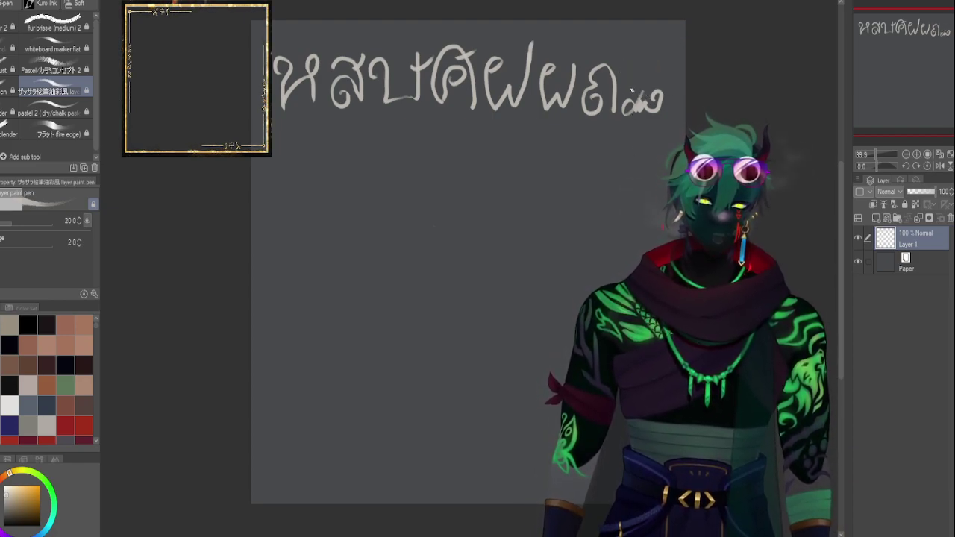
pyautogui.moveTo(642, 93)
pyautogui.mouseDown()
pyautogui.moveTo(628, 62)
pyautogui.moveTo(658, 52)
pyautogui.mouseUp()
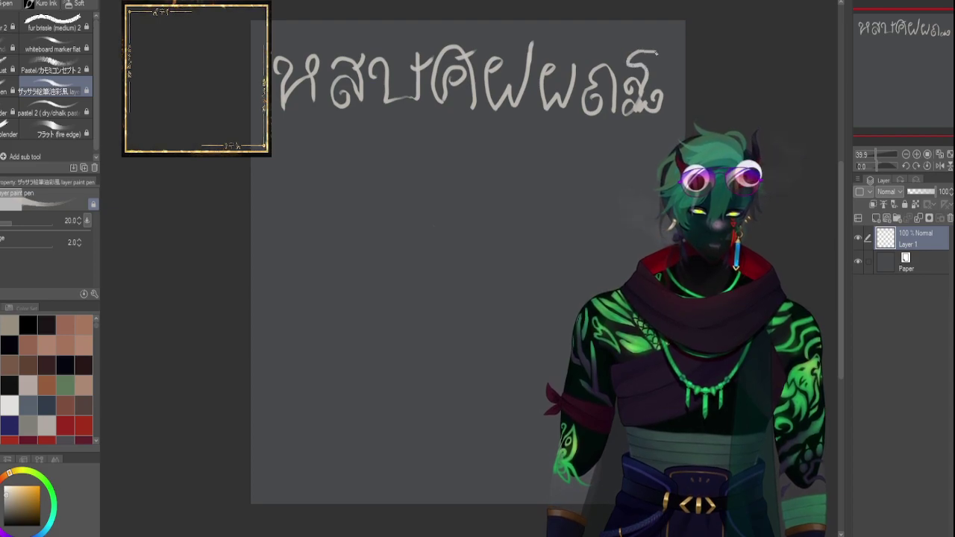
pyautogui.hotkey('ctrl', 'z')
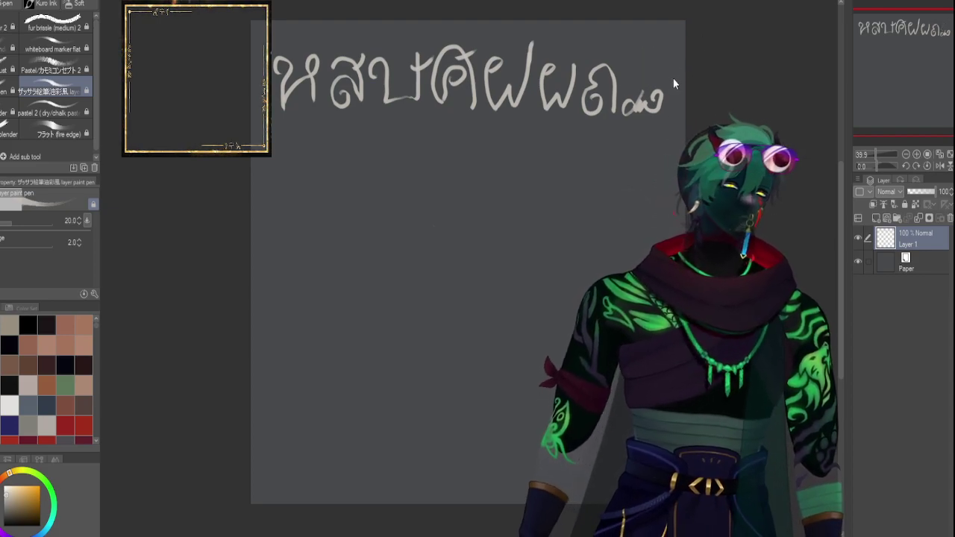
pyautogui.moveTo(631, 79)
pyautogui.mouseDown()
pyautogui.moveTo(643, 100)
pyautogui.moveTo(649, 60)
pyautogui.moveTo(631, 64)
pyautogui.moveTo(639, 50)
pyautogui.moveTo(626, 61)
pyautogui.moveTo(645, 60)
pyautogui.moveTo(651, 74)
pyautogui.moveTo(636, 90)
pyautogui.moveTo(636, 109)
pyautogui.moveTo(635, 77)
pyautogui.moveTo(641, 89)
pyautogui.moveTo(649, 70)
pyautogui.moveTo(624, 66)
pyautogui.mouseUp()
pyautogui.hotkey('ctrl', 'z')
pyautogui.hotkey('ctrl', 'z')
pyautogui.hotkey('ctrl', 'z')
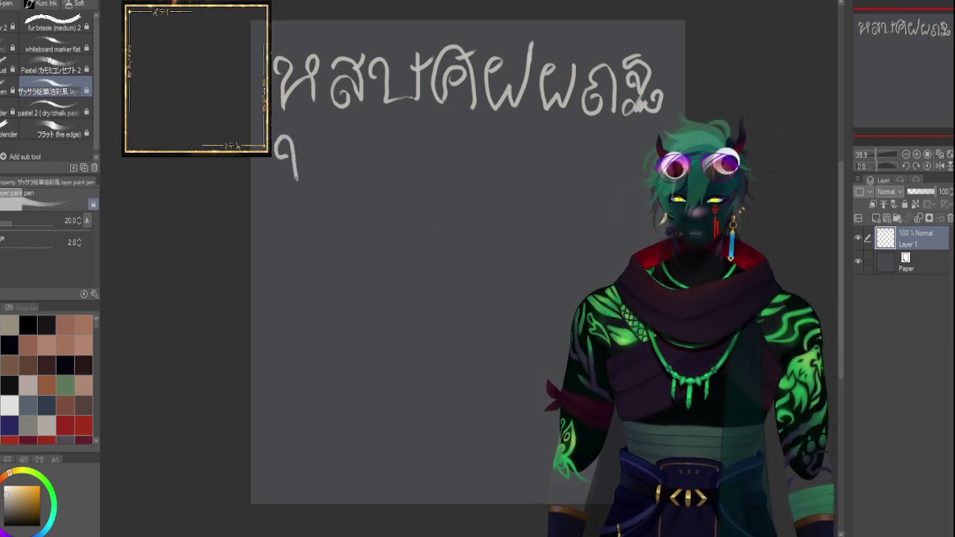
# Handwrite the Thai letters ฉ, ข and ฃ in a second row beneath the first.
pyautogui.moveTo(307, 162)
pyautogui.mouseDown()
pyautogui.moveTo(320, 178)
pyautogui.moveTo(317, 130)
pyautogui.mouseUp()
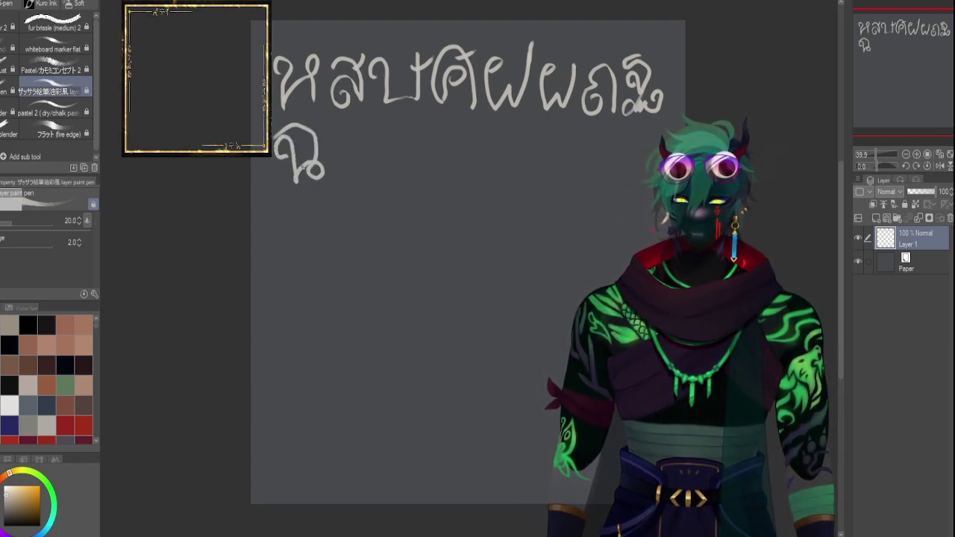
pyautogui.hotkey('ctrl', 'z')
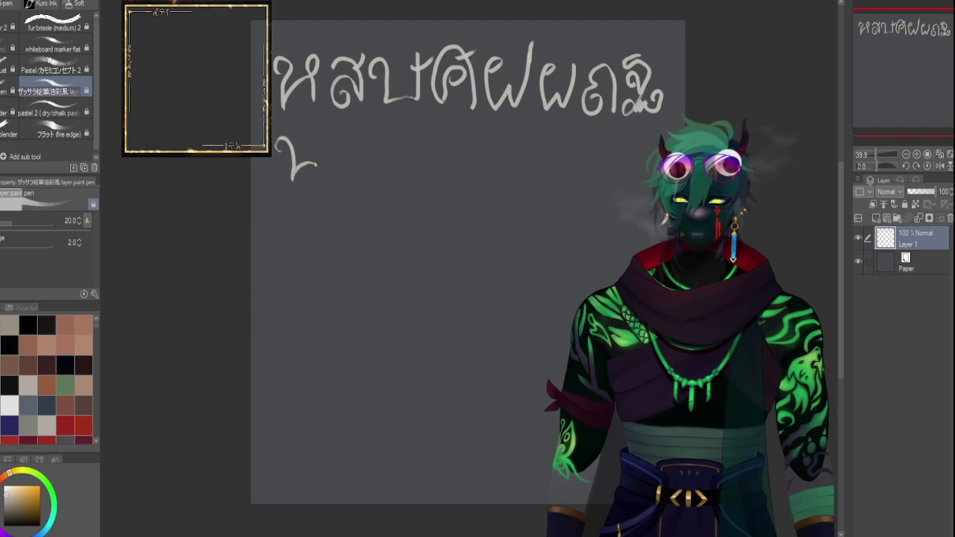
pyautogui.moveTo(313, 155); pyautogui.dragTo(288, 148)
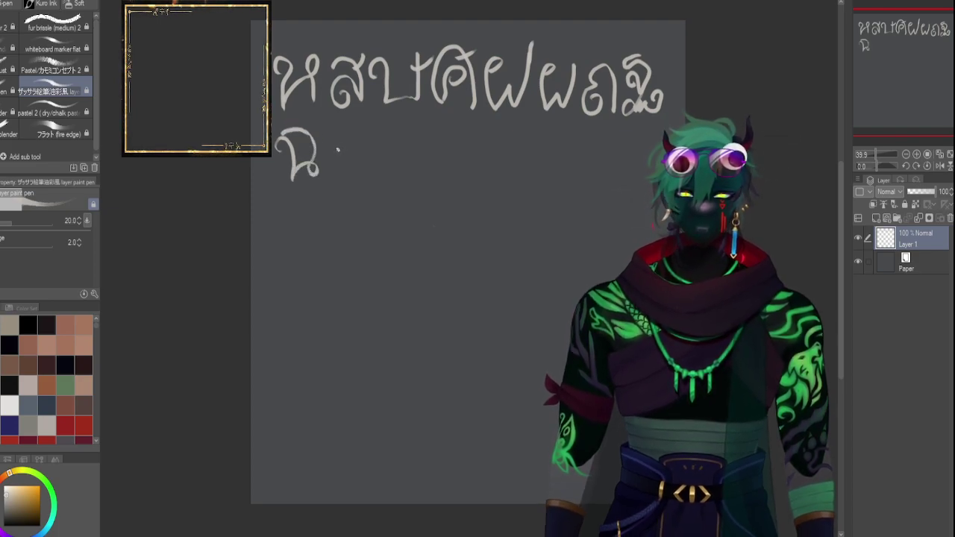
pyautogui.moveTo(336, 148)
pyautogui.mouseDown()
pyautogui.moveTo(346, 174)
pyautogui.moveTo(344, 137)
pyautogui.moveTo(344, 179)
pyautogui.moveTo(361, 179)
pyautogui.moveTo(367, 133)
pyautogui.mouseUp()
pyautogui.hotkey('ctrl', 'z')
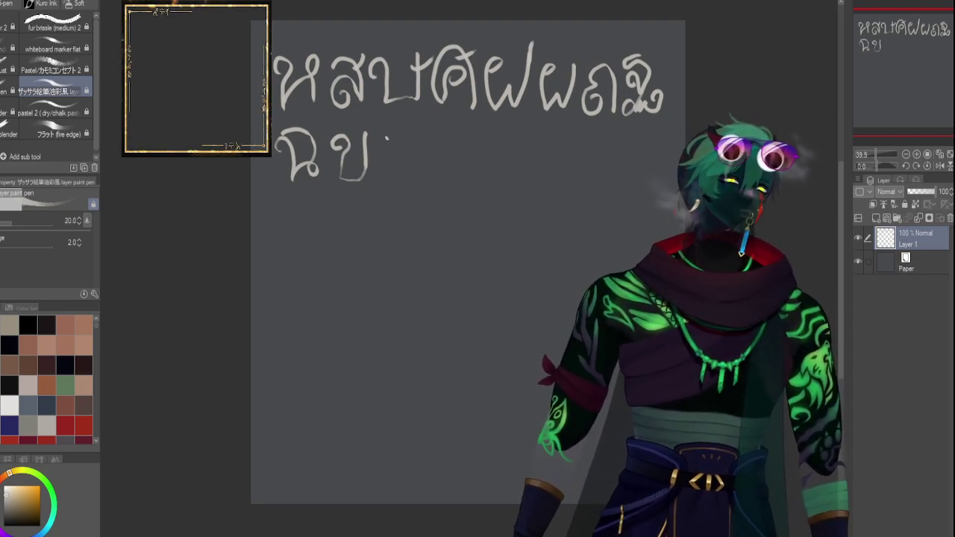
pyautogui.moveTo(383, 138)
pyautogui.mouseDown()
pyautogui.moveTo(410, 137)
pyautogui.moveTo(400, 173)
pyautogui.moveTo(418, 183)
pyautogui.moveTo(429, 135)
pyautogui.mouseUp()
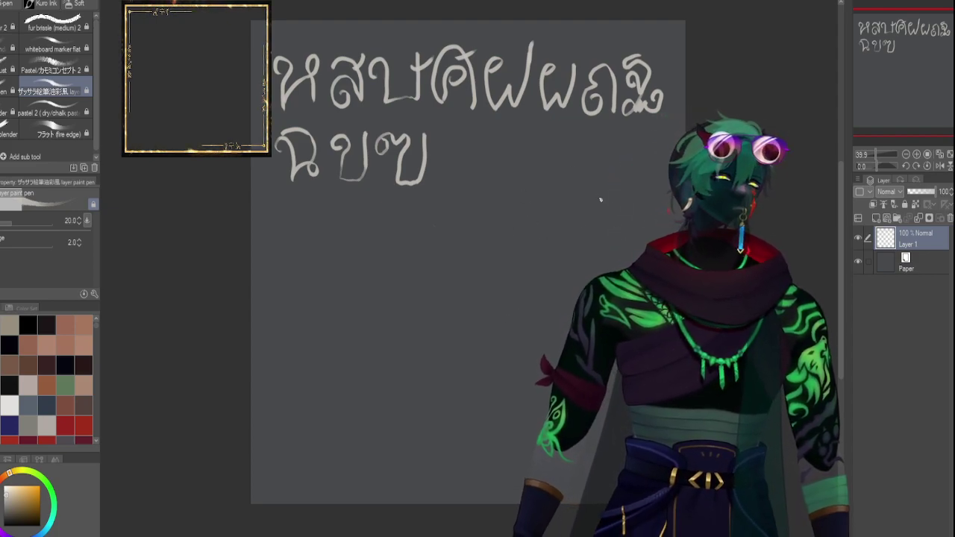
# Set the brush size to 30.
pyautogui.press(']')
pyautogui.press(']')
pyautogui.press(']')
pyautogui.press(']')
pyautogui.press(']')
pyautogui.press(']')
pyautogui.press(']')
pyautogui.press(']')
pyautogui.press(']')
pyautogui.press('[')
pyautogui.press('[')
pyautogui.press('[')
pyautogui.press('[')
pyautogui.press('[')
pyautogui.press('[')
pyautogui.press('[')
pyautogui.press('[')
pyautogui.press(']')
pyautogui.press(']')
pyautogui.press(']')
pyautogui.press(']')
pyautogui.press(']')
pyautogui.press(']')
pyautogui.press(']')
pyautogui.press(']')
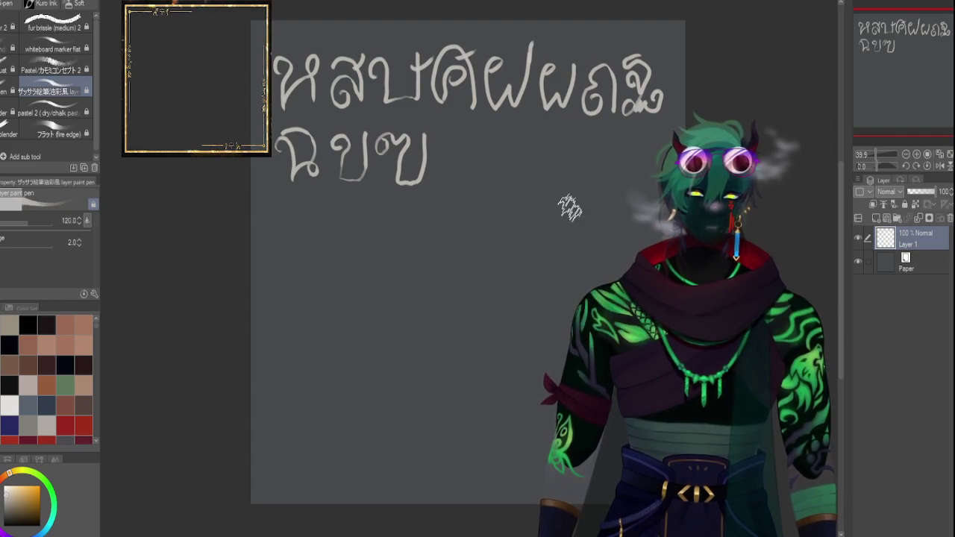
pyautogui.press('[')
pyautogui.press('[')
pyautogui.press('[')
pyautogui.press('[')
pyautogui.press('[')
pyautogui.press('[')
pyautogui.press('[')
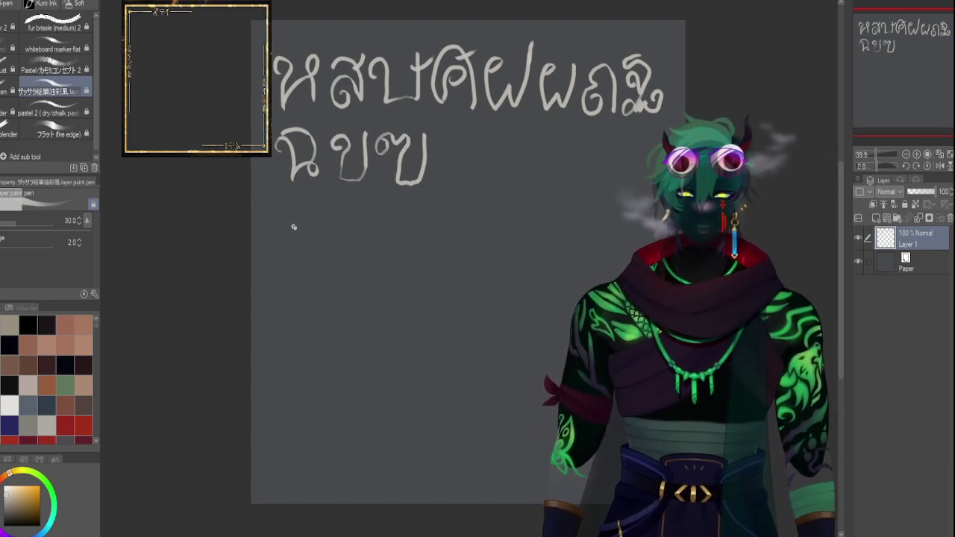
# Handwrite the Thai letters ก, จ, ด, ต and อ in a new row below a gap under the second row, redoing missed strokes.
pyautogui.moveTo(284, 275)
pyautogui.mouseDown()
pyautogui.moveTo(286, 242)
pyautogui.moveTo(299, 223)
pyautogui.moveTo(313, 258)
pyautogui.moveTo(282, 254)
pyautogui.moveTo(278, 240)
pyautogui.moveTo(303, 249)
pyautogui.moveTo(307, 264)
pyautogui.moveTo(282, 251)
pyautogui.moveTo(293, 249)
pyautogui.moveTo(293, 232)
pyautogui.moveTo(306, 276)
pyautogui.mouseUp()
pyautogui.hotkey('ctrl', 'z')
pyautogui.hotkey('ctrl', 'z')
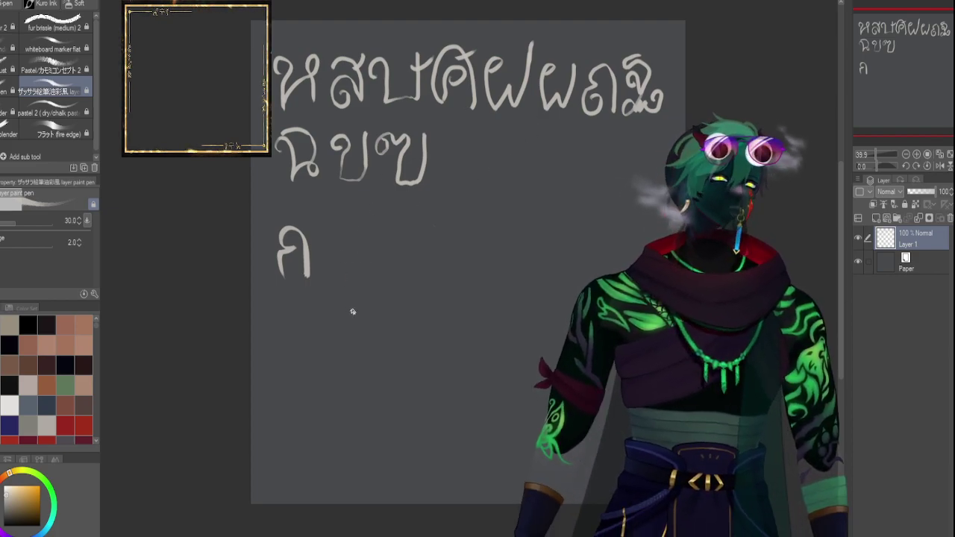
pyautogui.moveTo(333, 255)
pyautogui.mouseDown()
pyautogui.moveTo(324, 245)
pyautogui.moveTo(340, 260)
pyautogui.moveTo(349, 243)
pyautogui.moveTo(324, 233)
pyautogui.mouseUp()
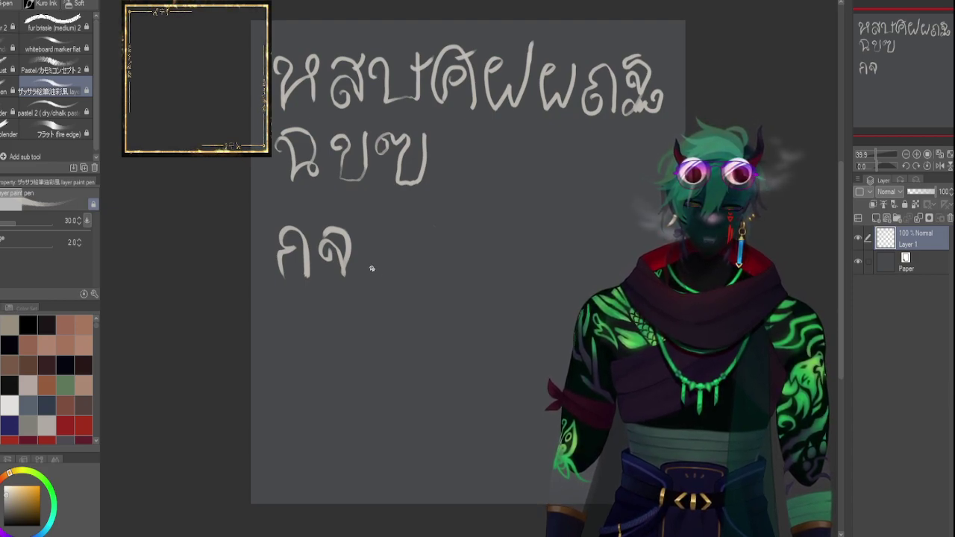
pyautogui.moveTo(382, 248)
pyautogui.mouseDown()
pyautogui.moveTo(372, 278)
pyautogui.moveTo(372, 239)
pyautogui.moveTo(396, 239)
pyautogui.moveTo(398, 282)
pyautogui.moveTo(429, 253)
pyautogui.moveTo(419, 281)
pyautogui.moveTo(414, 245)
pyautogui.moveTo(437, 237)
pyautogui.moveTo(441, 279)
pyautogui.moveTo(460, 279)
pyautogui.moveTo(489, 272)
pyautogui.moveTo(480, 238)
pyautogui.moveTo(459, 246)
pyautogui.mouseUp()
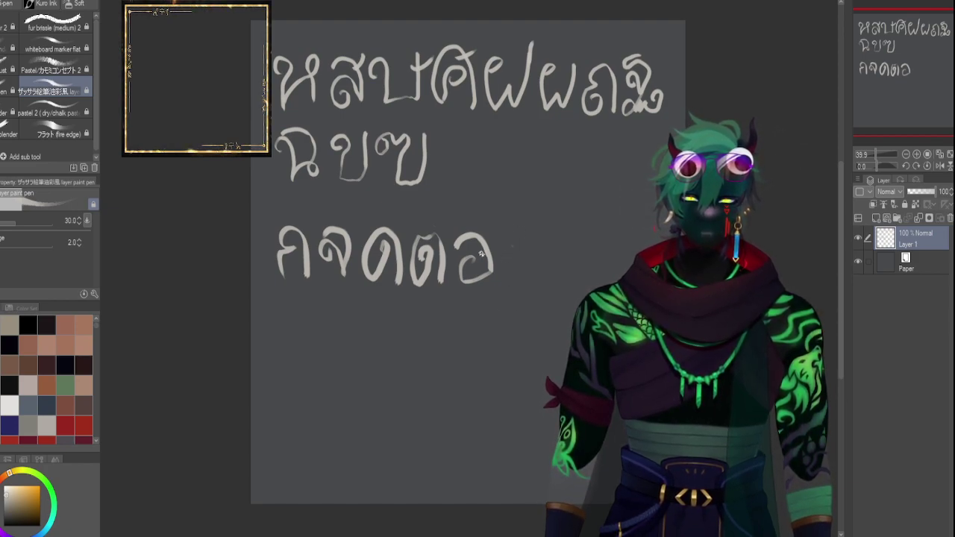
# Handwrite the Thai letters บ, ป, ฎ and ฏ after อ to finish the third row, undoing strokes that miss.
pyautogui.moveTo(508, 254)
pyautogui.mouseDown()
pyautogui.moveTo(515, 240)
pyautogui.moveTo(518, 278)
pyautogui.moveTo(534, 241)
pyautogui.mouseUp()
pyautogui.moveTo(552, 259)
pyautogui.mouseDown()
pyautogui.moveTo(554, 282)
pyautogui.moveTo(571, 276)
pyautogui.moveTo(575, 222)
pyautogui.mouseUp()
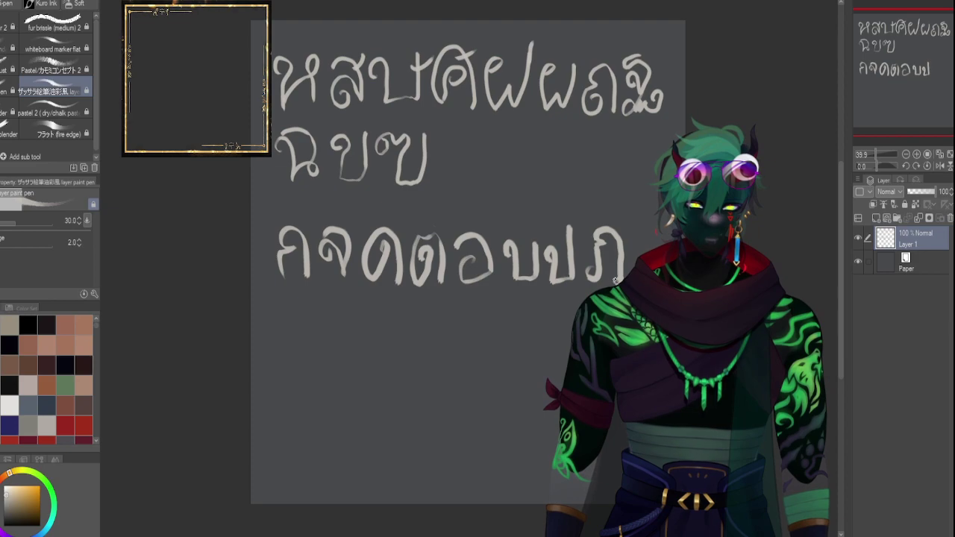
pyautogui.hotkey('ctrl', 'z')
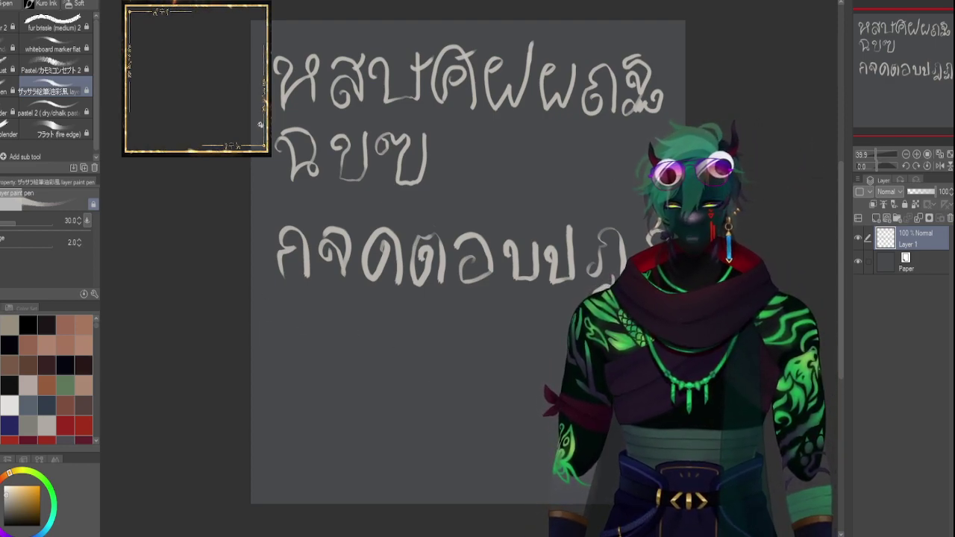
# Draw small marks along the canvas's left edge, beside the third row of letters and in the empty space below it.
pyautogui.moveTo(266, 229); pyautogui.dragTo(263, 240)
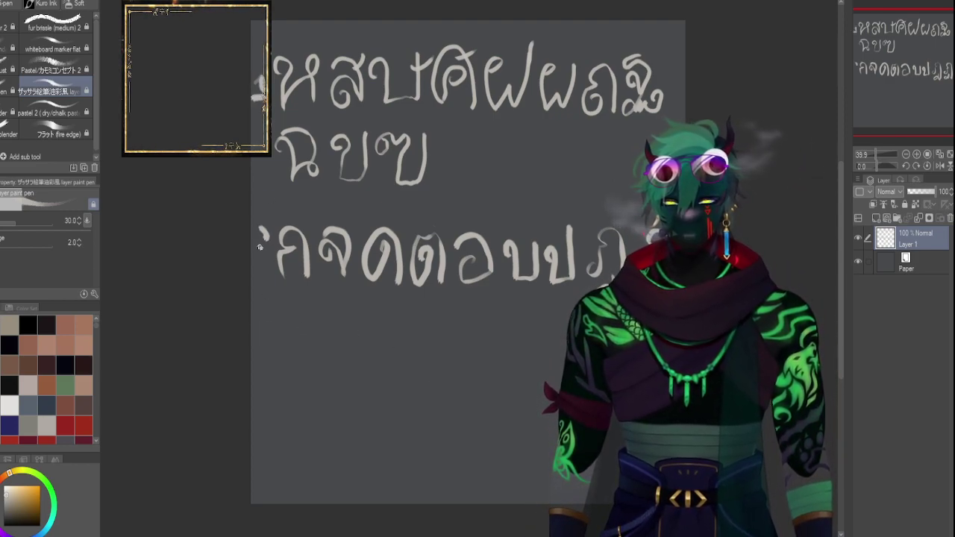
pyautogui.moveTo(262, 301); pyautogui.dragTo(267, 318)
pyautogui.moveTo(259, 355); pyautogui.dragTo(261, 369)
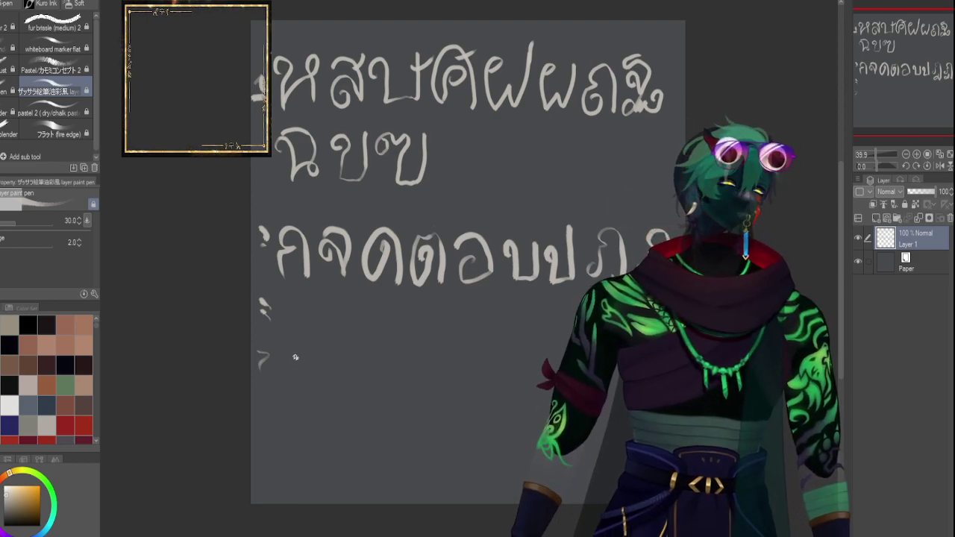
# Reduce the brush size to 20 and handwrite the Thai letter ค at the start of a fourth row, redoing missed strokes.
pyautogui.moveTo(293, 353)
pyautogui.mouseDown()
pyautogui.moveTo(282, 379)
pyautogui.moveTo(280, 345)
pyautogui.moveTo(302, 372)
pyautogui.moveTo(286, 380)
pyautogui.moveTo(307, 339)
pyautogui.moveTo(318, 381)
pyautogui.moveTo(305, 357)
pyautogui.moveTo(298, 361)
pyautogui.moveTo(290, 396)
pyautogui.moveTo(282, 365)
pyautogui.moveTo(341, 361)
pyautogui.moveTo(335, 389)
pyautogui.moveTo(339, 349)
pyautogui.moveTo(359, 345)
pyautogui.moveTo(365, 387)
pyautogui.mouseUp()
pyautogui.hotkey('ctrl', 'z')
pyautogui.hotkey('ctrl', 'z')
pyautogui.hotkey('ctrl', 'z')
pyautogui.press('[')
pyautogui.hotkey('ctrl', 'z')
pyautogui.hotkey('ctrl', 'z')
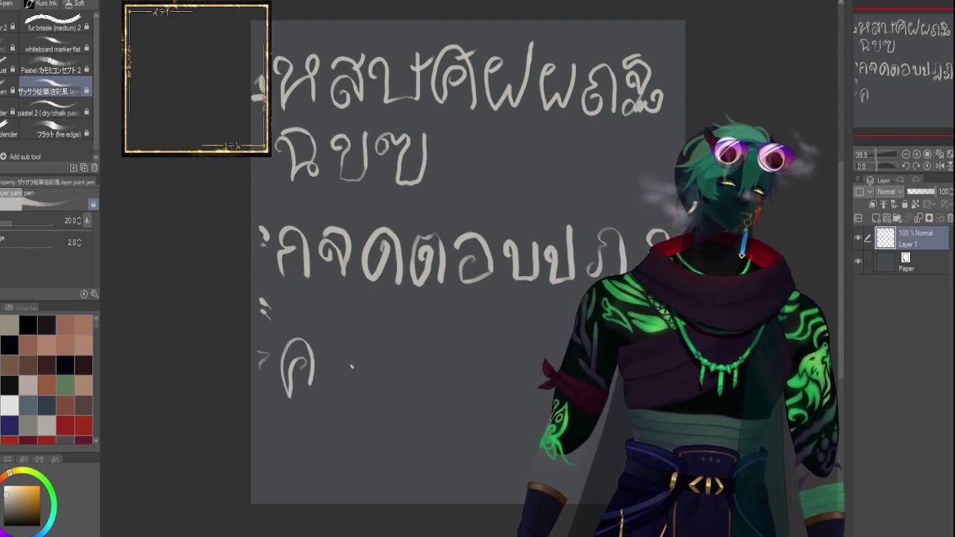
# Handwrite the Thai letters ฅ, ฆ and ช after ค in the fourth row, redoing the strokes of ฅ.
pyautogui.moveTo(332, 368)
pyautogui.mouseDown()
pyautogui.moveTo(358, 347)
pyautogui.moveTo(354, 390)
pyautogui.moveTo(324, 341)
pyautogui.moveTo(376, 372)
pyautogui.moveTo(320, 390)
pyautogui.moveTo(363, 366)
pyautogui.moveTo(353, 373)
pyautogui.moveTo(371, 337)
pyautogui.mouseUp()
pyautogui.hotkey('ctrl', 'z')
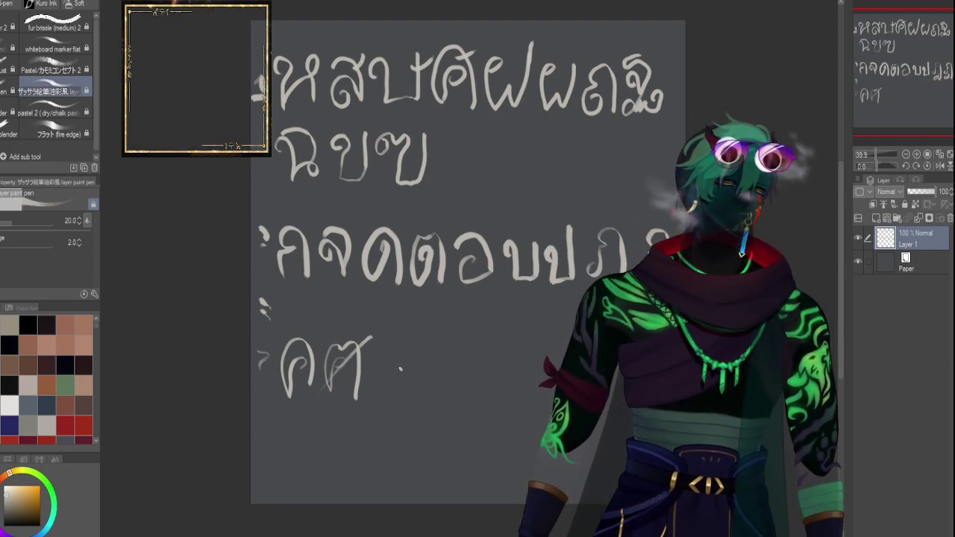
pyautogui.moveTo(389, 363)
pyautogui.mouseDown()
pyautogui.moveTo(396, 348)
pyautogui.moveTo(409, 361)
pyautogui.moveTo(398, 401)
pyautogui.moveTo(391, 389)
pyautogui.moveTo(426, 343)
pyautogui.mouseUp()
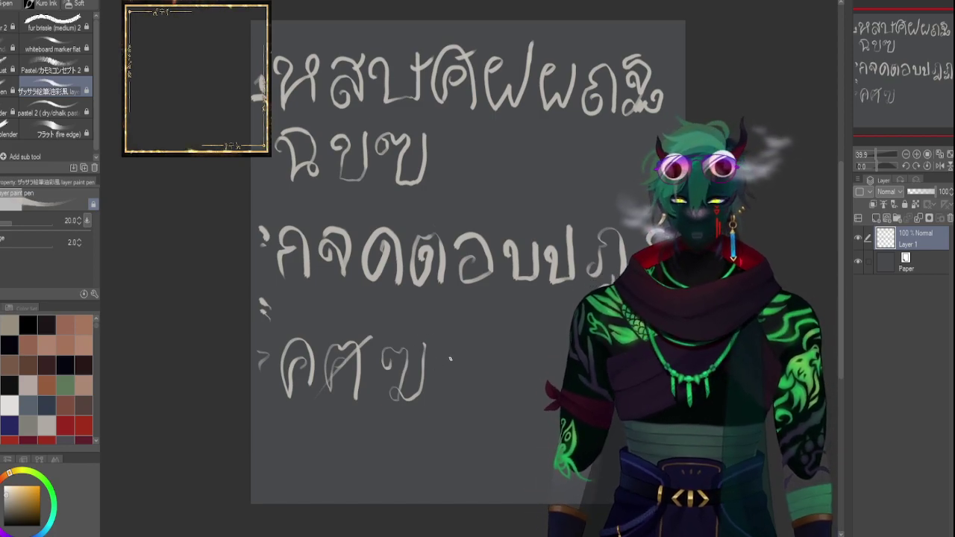
pyautogui.moveTo(443, 359)
pyautogui.mouseDown()
pyautogui.moveTo(450, 404)
pyautogui.moveTo(475, 396)
pyautogui.moveTo(476, 371)
pyautogui.moveTo(466, 368)
pyautogui.moveTo(482, 345)
pyautogui.mouseUp()
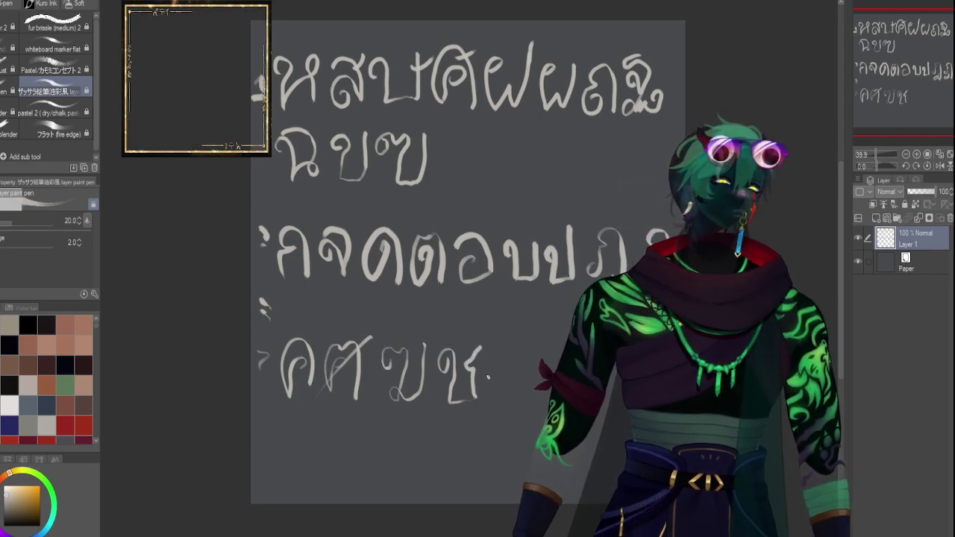
# Handwrite the Thai letters ซ, ฌ and ญ at the end of the fourth row and scribble over ญ.
pyautogui.moveTo(494, 376); pyautogui.dragTo(515, 357)
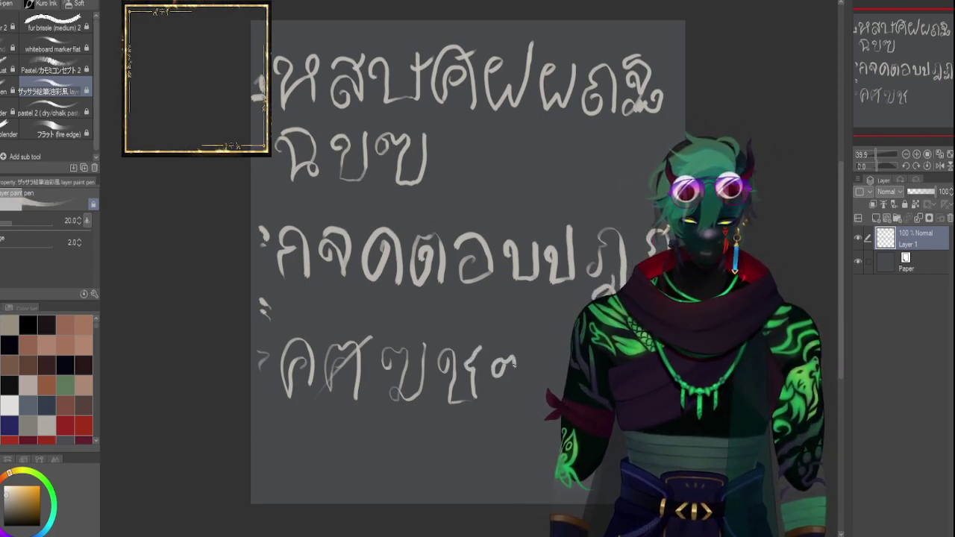
pyautogui.moveTo(543, 401); pyautogui.dragTo(549, 356)
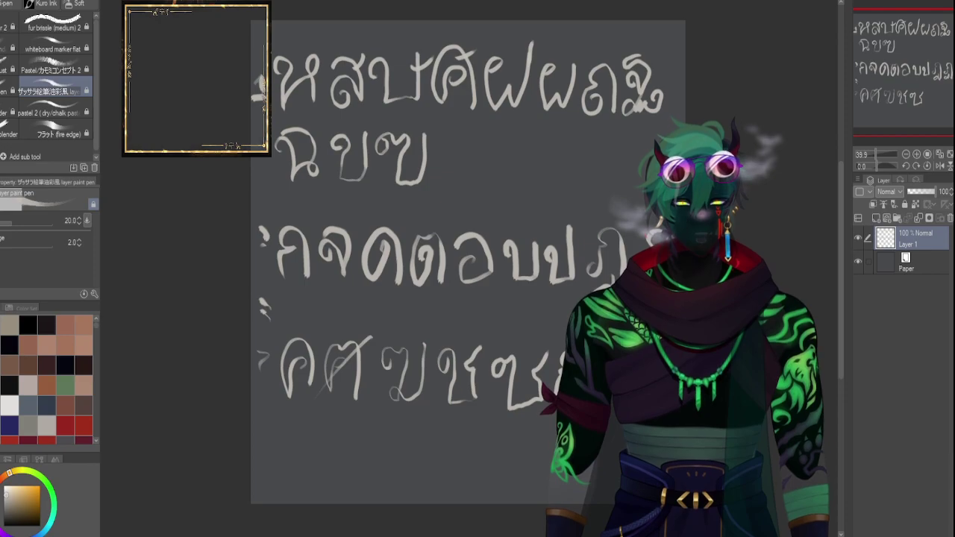
pyautogui.moveTo(582, 373); pyautogui.dragTo(613, 403)
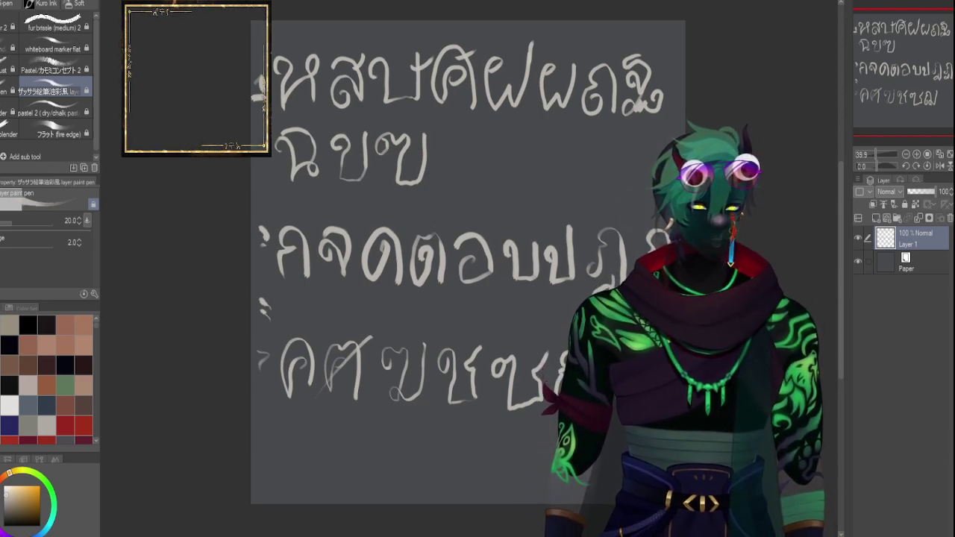
pyautogui.moveTo(627, 358); pyautogui.dragTo(663, 395)
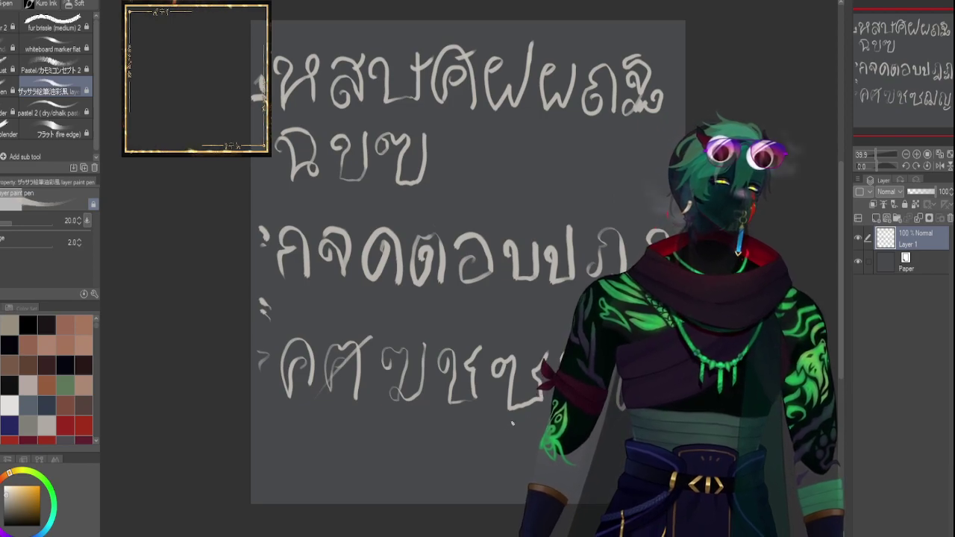
pyautogui.moveTo(635, 396); pyautogui.dragTo(657, 429)
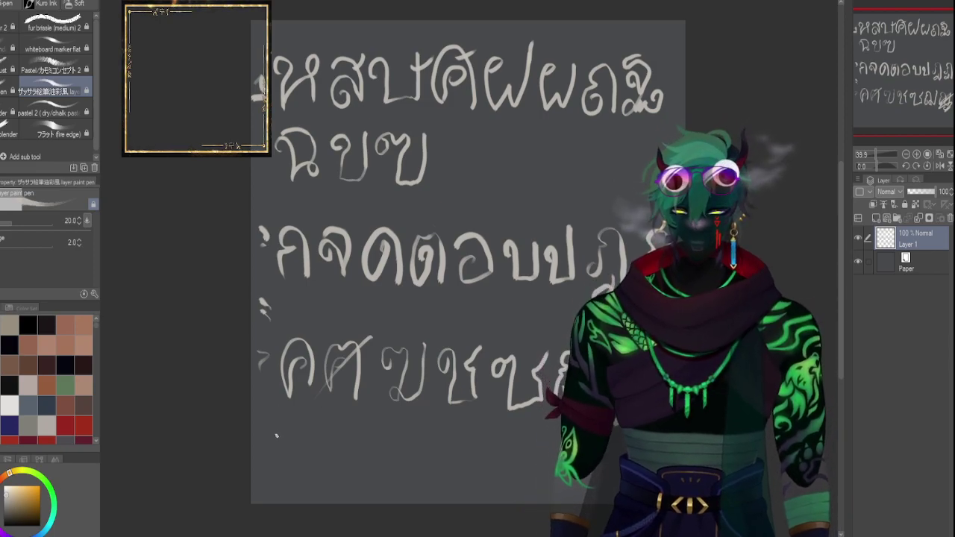
# Handwrite the Thai letters ฑ and ฒ at the start of a fifth row, redoing ฑ until its strokes fit.
pyautogui.moveTo(272, 430)
pyautogui.mouseDown()
pyautogui.moveTo(278, 439)
pyautogui.moveTo(289, 421)
pyautogui.moveTo(285, 457)
pyautogui.mouseUp()
pyautogui.hotkey('ctrl', 'z')
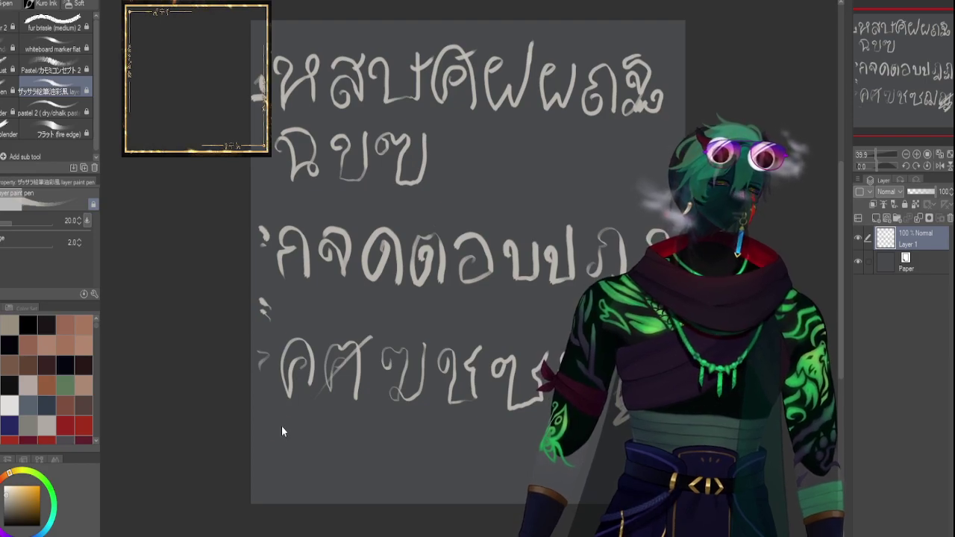
pyautogui.moveTo(274, 426)
pyautogui.mouseDown()
pyautogui.moveTo(268, 430)
pyautogui.moveTo(291, 416)
pyautogui.moveTo(290, 463)
pyautogui.moveTo(303, 428)
pyautogui.moveTo(311, 463)
pyautogui.moveTo(280, 433)
pyautogui.moveTo(287, 424)
pyautogui.moveTo(289, 463)
pyautogui.moveTo(296, 443)
pyautogui.moveTo(315, 472)
pyautogui.mouseUp()
pyautogui.hotkey('ctrl', 'z')
pyautogui.hotkey('ctrl', 'z')
pyautogui.hotkey('ctrl', 'z')
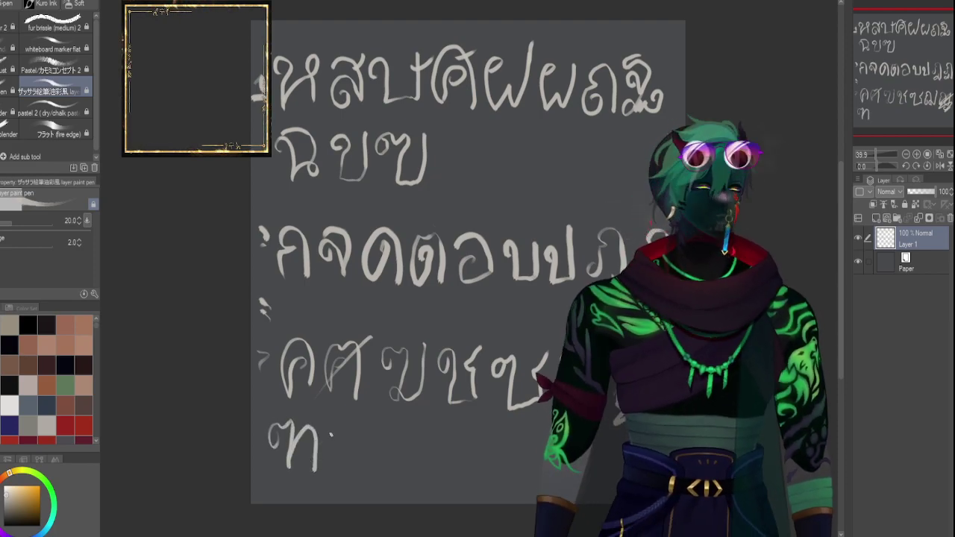
pyautogui.moveTo(335, 454)
pyautogui.mouseDown()
pyautogui.moveTo(343, 441)
pyautogui.moveTo(327, 439)
pyautogui.moveTo(355, 426)
pyautogui.moveTo(352, 474)
pyautogui.moveTo(348, 456)
pyautogui.moveTo(377, 421)
pyautogui.mouseUp()
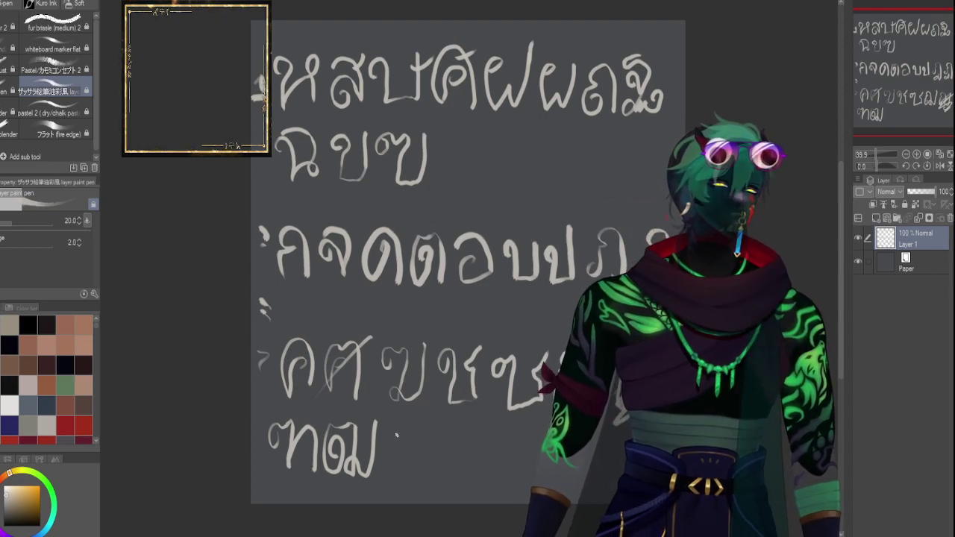
# Handwrite the Thai letters ท, ธ, พ, ฟ and ภ after ฒ in the fifth row, redrawing the missed stroke of ธ.
pyautogui.moveTo(397, 448)
pyautogui.mouseDown()
pyautogui.moveTo(403, 474)
pyautogui.moveTo(414, 443)
pyautogui.moveTo(430, 472)
pyautogui.mouseUp()
pyautogui.moveTo(468, 443); pyautogui.dragTo(450, 461)
pyautogui.hotkey('ctrl', 'z')
pyautogui.moveTo(448, 456)
pyautogui.mouseDown()
pyautogui.moveTo(448, 478)
pyautogui.moveTo(469, 456)
pyautogui.moveTo(445, 439)
pyautogui.moveTo(495, 447)
pyautogui.moveTo(504, 461)
pyautogui.moveTo(525, 449)
pyautogui.mouseUp()
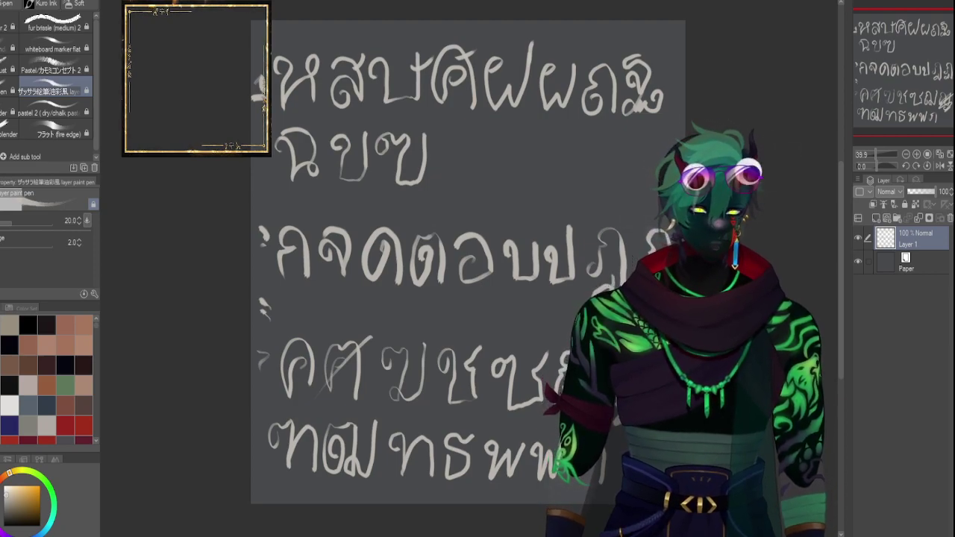
# Lower the opacity of the handwritten letters' layer to 21% and add an empty active layer above it.
pyautogui.moveTo(926, 193); pyautogui.dragTo(915, 193)
pyautogui.click(875, 218)
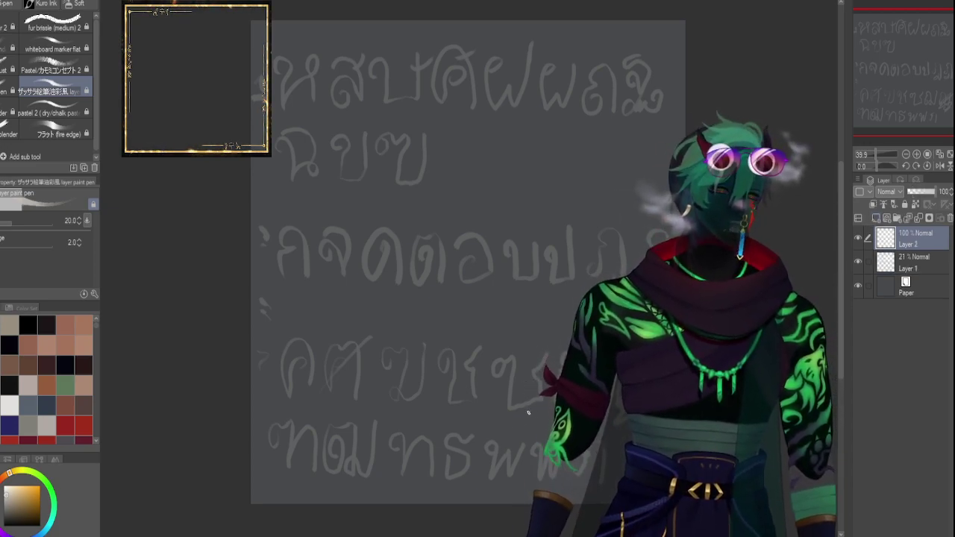
pyautogui.click(896, 264)
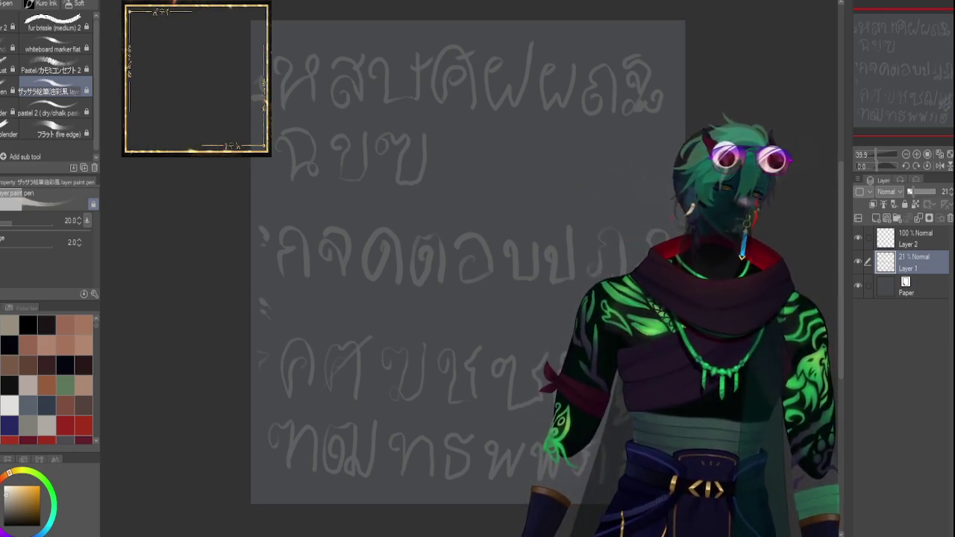
pyautogui.hotkey('alt', ']')
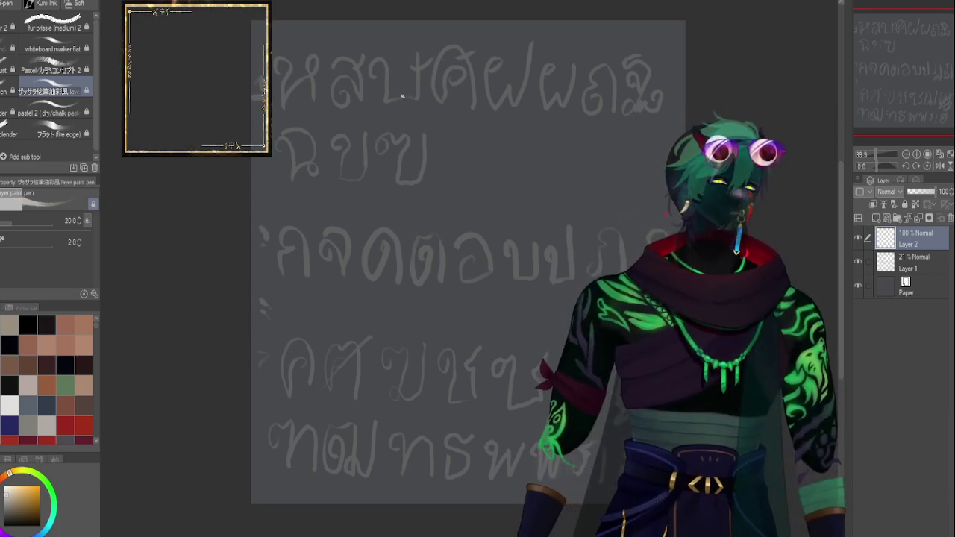
# Handwrite the Thai letters ง, ญ, ณ, น and ม in a row on the new layer over the faded first row.
pyautogui.moveTo(400, 101)
pyautogui.mouseDown()
pyautogui.moveTo(395, 86)
pyautogui.moveTo(395, 133)
pyautogui.moveTo(375, 106)
pyautogui.mouseUp()
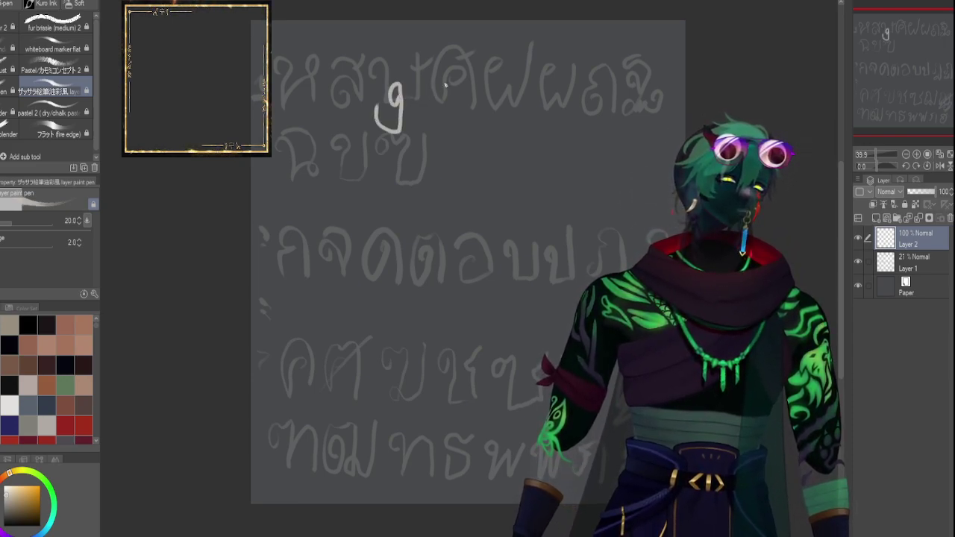
pyautogui.moveTo(447, 95)
pyautogui.mouseDown()
pyautogui.moveTo(422, 109)
pyautogui.moveTo(433, 81)
pyautogui.moveTo(457, 133)
pyautogui.moveTo(472, 89)
pyautogui.mouseUp()
pyautogui.hotkey('ctrl', 'z')
pyautogui.moveTo(448, 140)
pyautogui.mouseDown()
pyautogui.moveTo(457, 149)
pyautogui.moveTo(473, 132)
pyautogui.mouseUp()
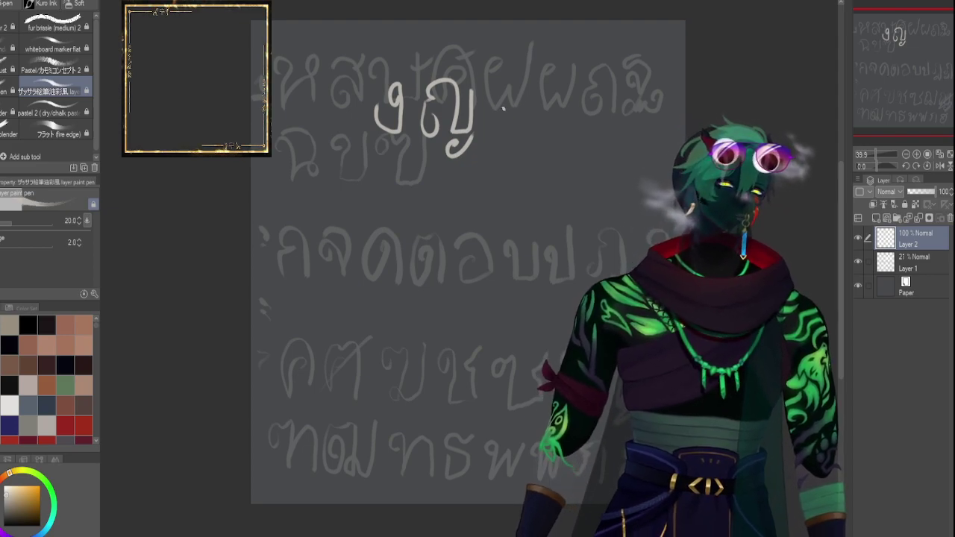
pyautogui.moveTo(502, 124)
pyautogui.mouseDown()
pyautogui.moveTo(513, 92)
pyautogui.moveTo(514, 135)
pyautogui.moveTo(531, 118)
pyautogui.moveTo(535, 136)
pyautogui.moveTo(538, 93)
pyautogui.mouseUp()
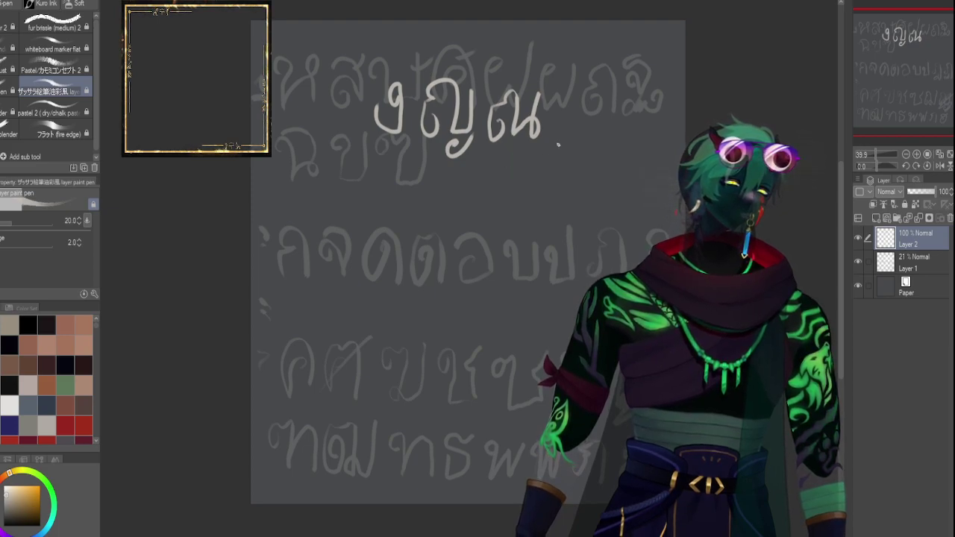
pyautogui.moveTo(555, 109)
pyautogui.mouseDown()
pyautogui.moveTo(565, 105)
pyautogui.moveTo(560, 138)
pyautogui.moveTo(585, 138)
pyautogui.moveTo(590, 105)
pyautogui.mouseUp()
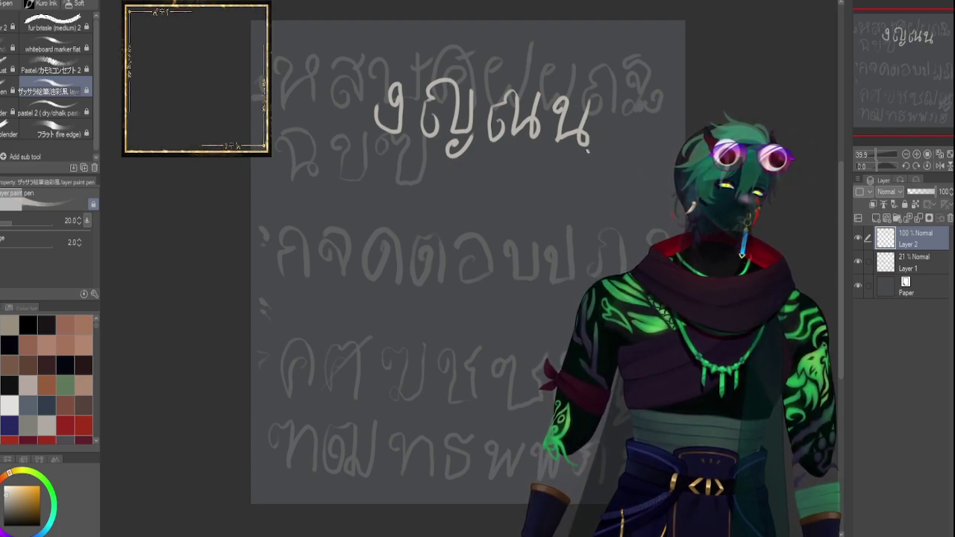
pyautogui.moveTo(612, 108)
pyautogui.mouseDown()
pyautogui.moveTo(618, 146)
pyautogui.moveTo(636, 101)
pyautogui.mouseUp()
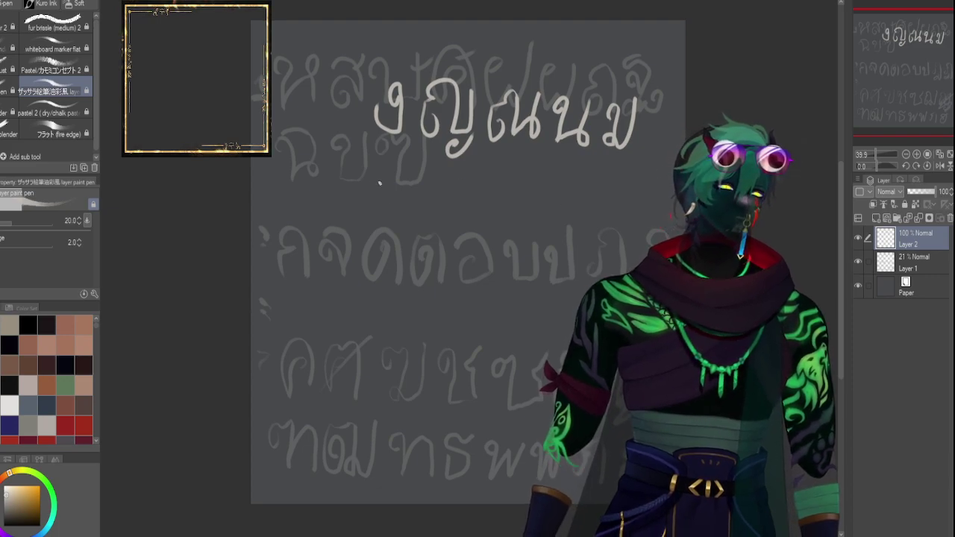
# Handwrite the Thai letters ย, ร, ล, ว and ฬ in a second row on Layer 2, redoing the first stroke.
pyautogui.moveTo(306, 170)
pyautogui.mouseDown()
pyautogui.moveTo(296, 163)
pyautogui.moveTo(299, 206)
pyautogui.mouseUp()
pyautogui.hotkey('ctrl', 'z')
pyautogui.moveTo(295, 166)
pyautogui.mouseDown()
pyautogui.moveTo(290, 209)
pyautogui.moveTo(310, 208)
pyautogui.moveTo(312, 169)
pyautogui.moveTo(323, 202)
pyautogui.moveTo(332, 189)
pyautogui.moveTo(350, 191)
pyautogui.moveTo(350, 182)
pyautogui.moveTo(362, 200)
pyautogui.moveTo(369, 178)
pyautogui.moveTo(431, 176)
pyautogui.moveTo(431, 203)
pyautogui.moveTo(447, 187)
pyautogui.moveTo(453, 211)
pyautogui.moveTo(470, 156)
pyautogui.mouseUp()
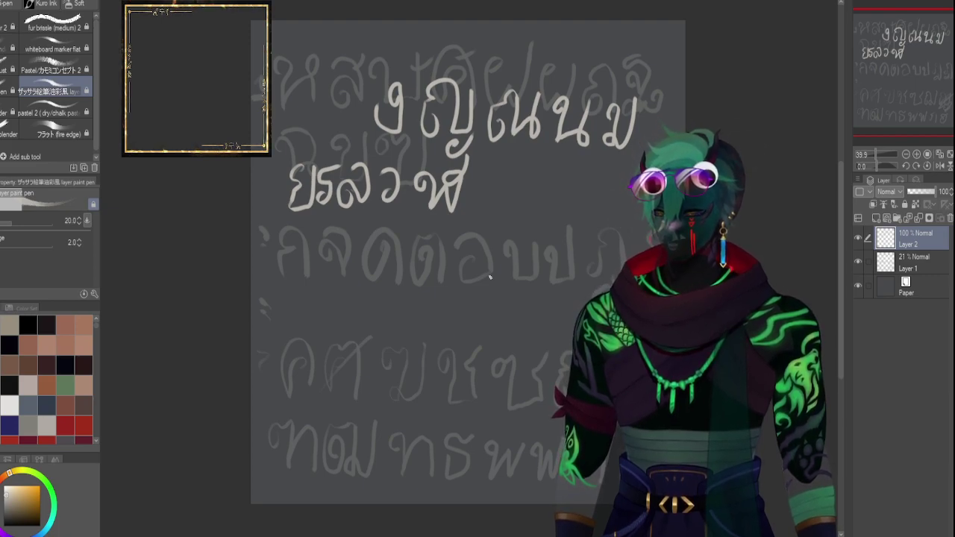
# Toggle Layer 2's visibility to compare the letters and set its opacity to 17%.
pyautogui.click(858, 238)
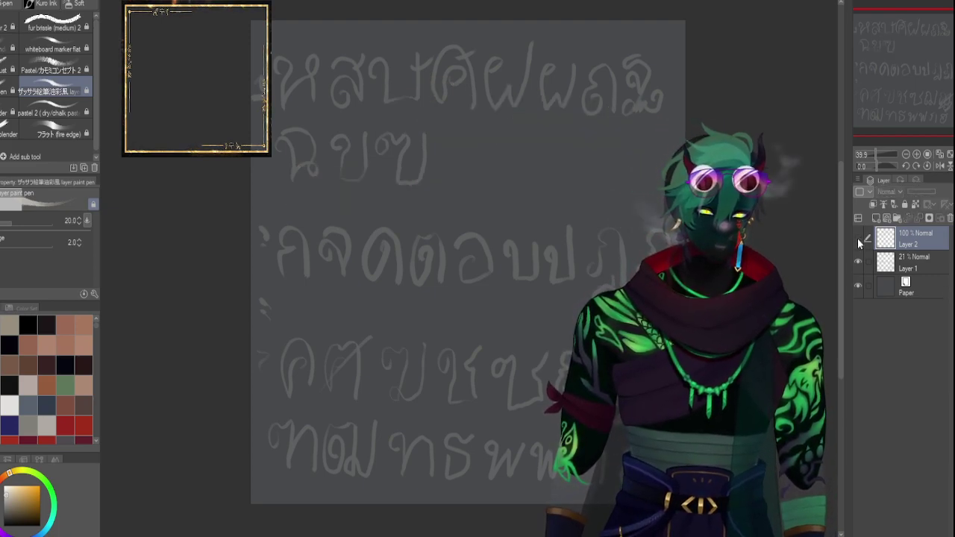
pyautogui.click(859, 238)
pyautogui.click(913, 192)
pyautogui.click(909, 192)
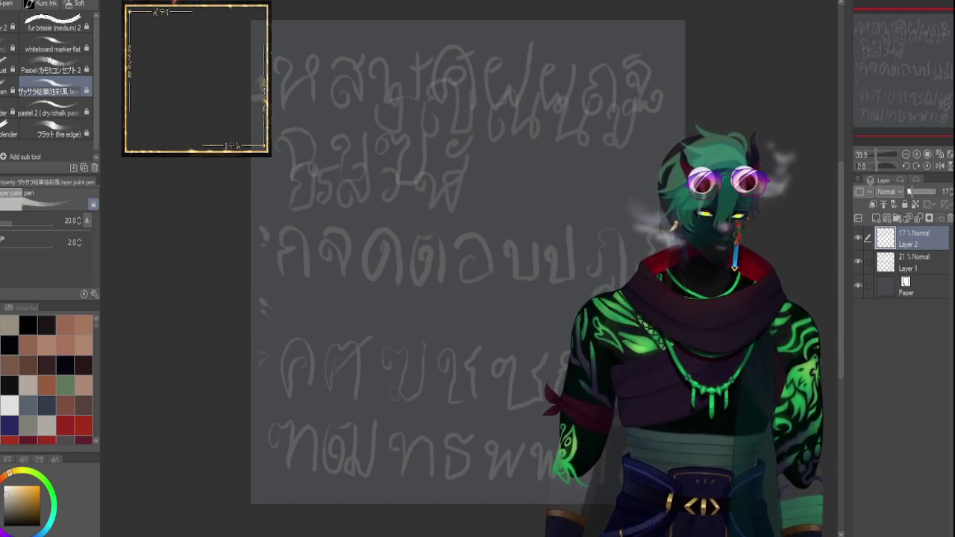
# Set Layer 1's opacity to 13% and add a new layer at the top of the stack.
pyautogui.click(901, 260)
pyautogui.moveTo(914, 187); pyautogui.dragTo(910, 190)
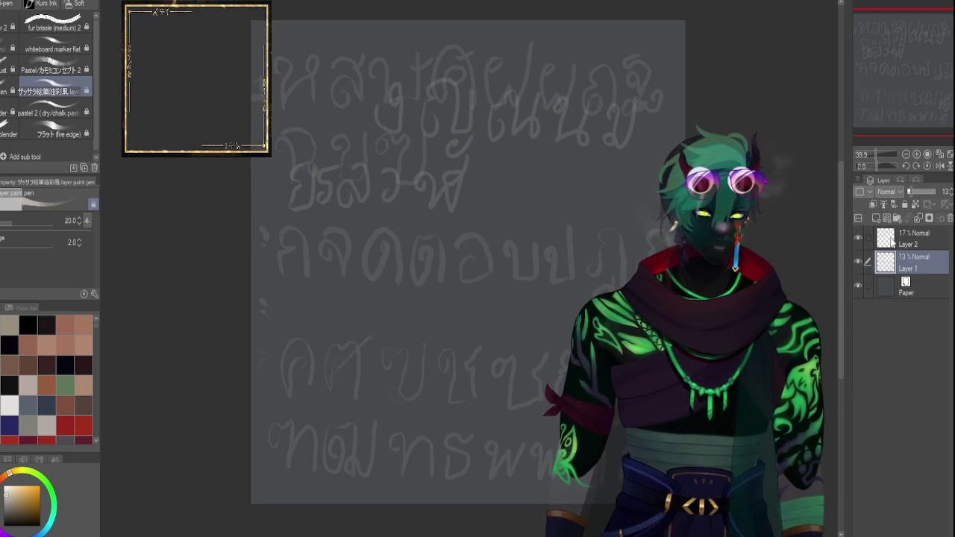
pyautogui.click(878, 217)
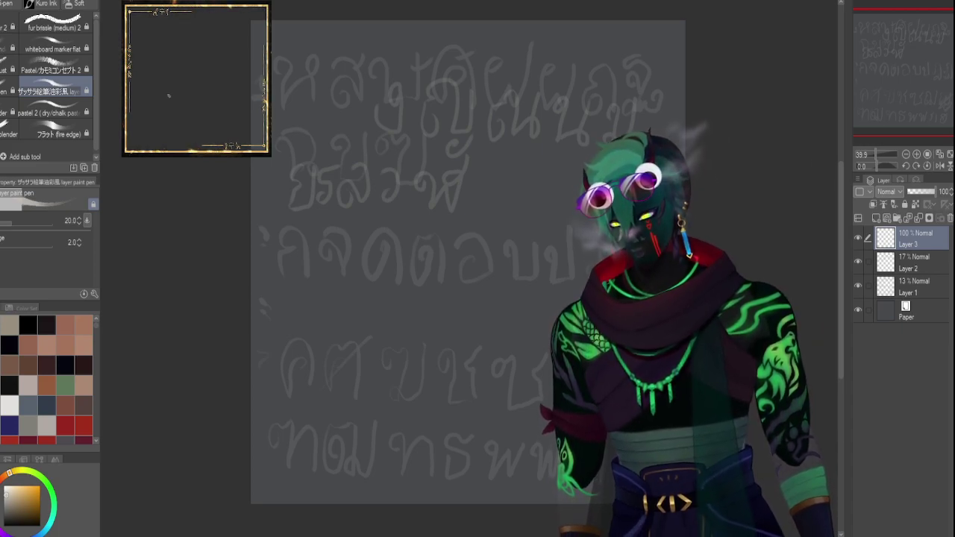
pyautogui.moveTo(453, 237)
pyautogui.mouseDown()
pyautogui.moveTo(393, 275)
pyautogui.moveTo(487, 246)
pyautogui.mouseUp()
pyautogui.hotkey('ctrl', 'z')
pyautogui.moveTo(371, 239)
pyautogui.mouseDown()
pyautogui.moveTo(368, 406)
pyautogui.moveTo(358, 246)
pyautogui.mouseUp()
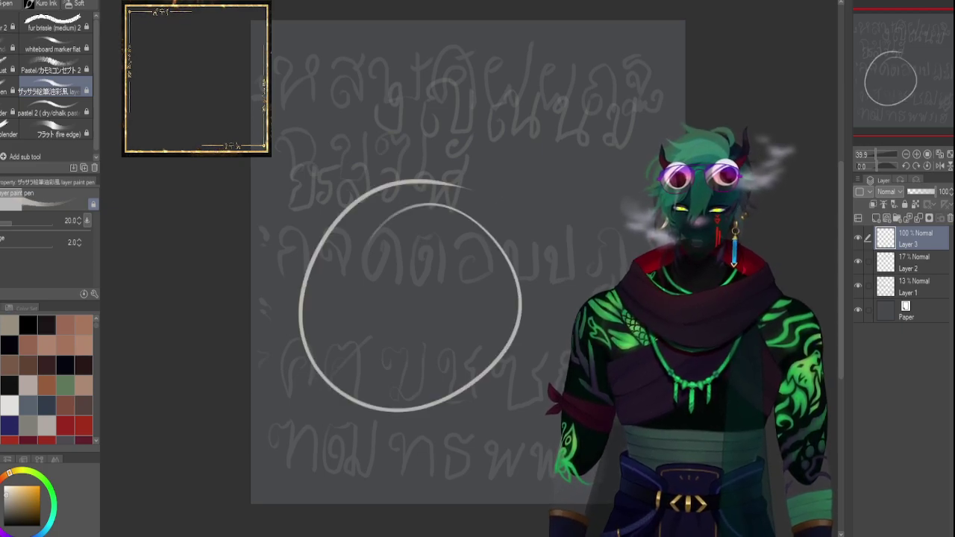
pyautogui.hotkey('ctrl', 'z')
pyautogui.moveTo(331, 186)
pyautogui.mouseDown()
pyautogui.moveTo(402, 287)
pyautogui.moveTo(380, 162)
pyautogui.moveTo(324, 324)
pyautogui.mouseUp()
pyautogui.hotkey('ctrl', 'z')
pyautogui.hotkey('ctrl', 'z')
# Handwrite a large "Q&A" across the canvas on Layer 3 and add a wavy underline, redoing the ampersand.
pyautogui.moveTo(404, 331)
pyautogui.mouseDown()
pyautogui.moveTo(314, 204)
pyautogui.moveTo(306, 343)
pyautogui.mouseUp()
pyautogui.moveTo(306, 273); pyautogui.dragTo(592, 367)
pyautogui.moveTo(576, 323)
pyautogui.mouseDown()
pyautogui.moveTo(515, 252)
pyautogui.moveTo(531, 159)
pyautogui.moveTo(485, 350)
pyautogui.mouseUp()
pyautogui.hotkey('ctrl', 'z')
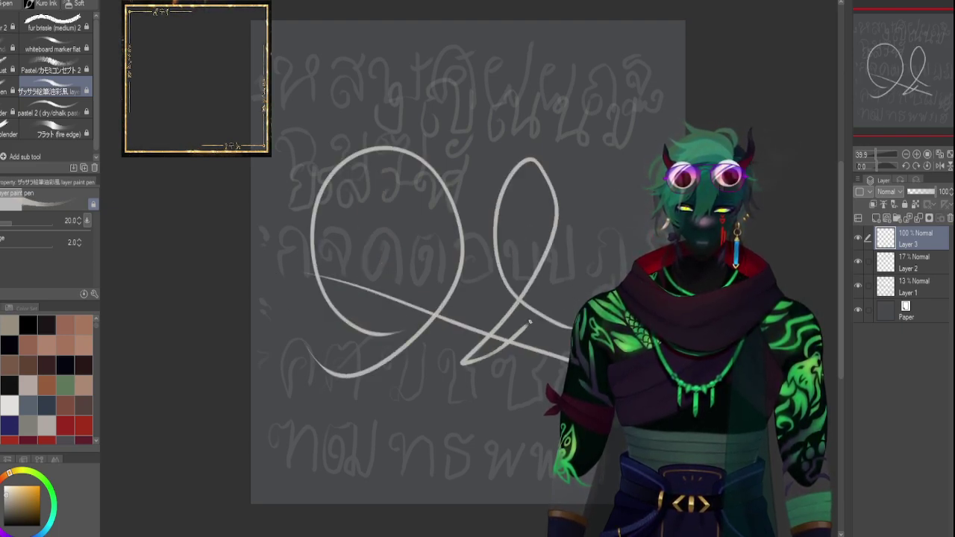
pyautogui.hotkey('ctrl', 'z')
pyautogui.moveTo(564, 324)
pyautogui.mouseDown()
pyautogui.moveTo(508, 280)
pyautogui.moveTo(515, 216)
pyautogui.moveTo(508, 301)
pyautogui.moveTo(552, 271)
pyautogui.mouseUp()
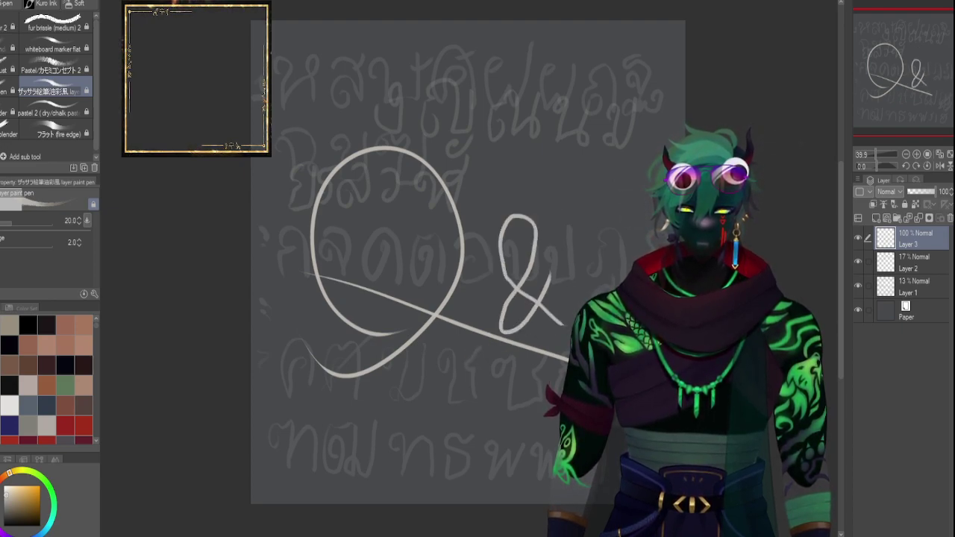
pyautogui.moveTo(580, 317); pyautogui.dragTo(621, 287)
pyautogui.moveTo(576, 266); pyautogui.dragTo(658, 245)
pyautogui.moveTo(302, 362); pyautogui.dragTo(620, 433)
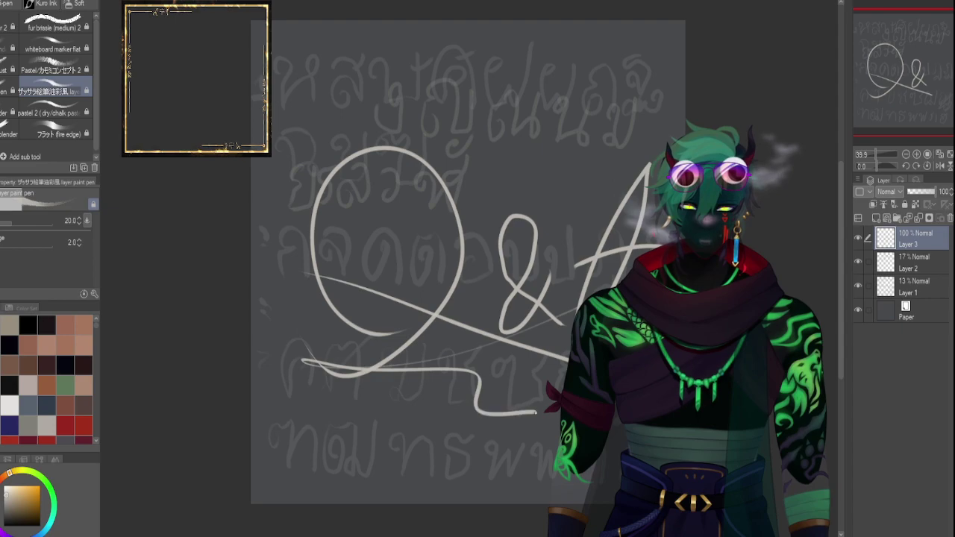
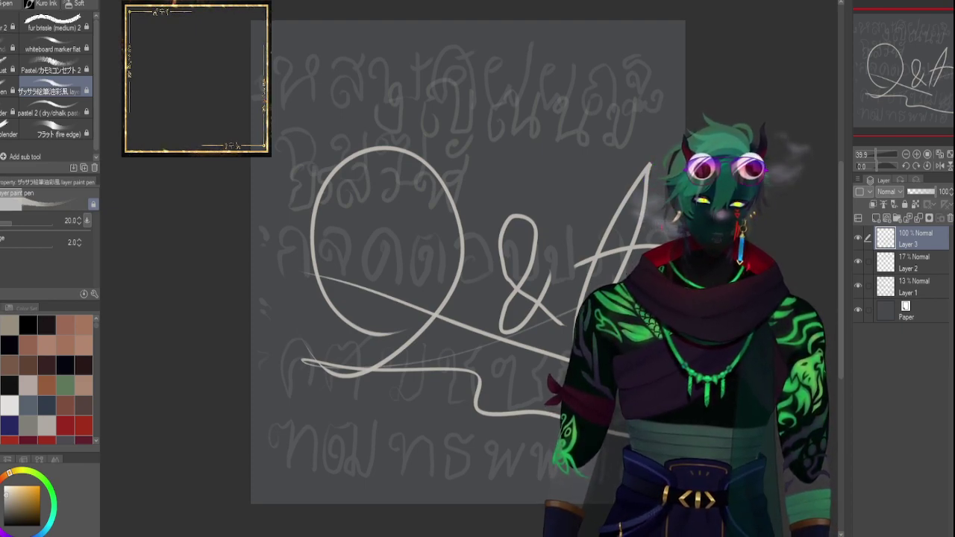
# Hide and delete Layer 3, Layer 2 and Layer 1, and add a fresh empty layer above Paper.
pyautogui.click(858, 238)
pyautogui.click(858, 287)
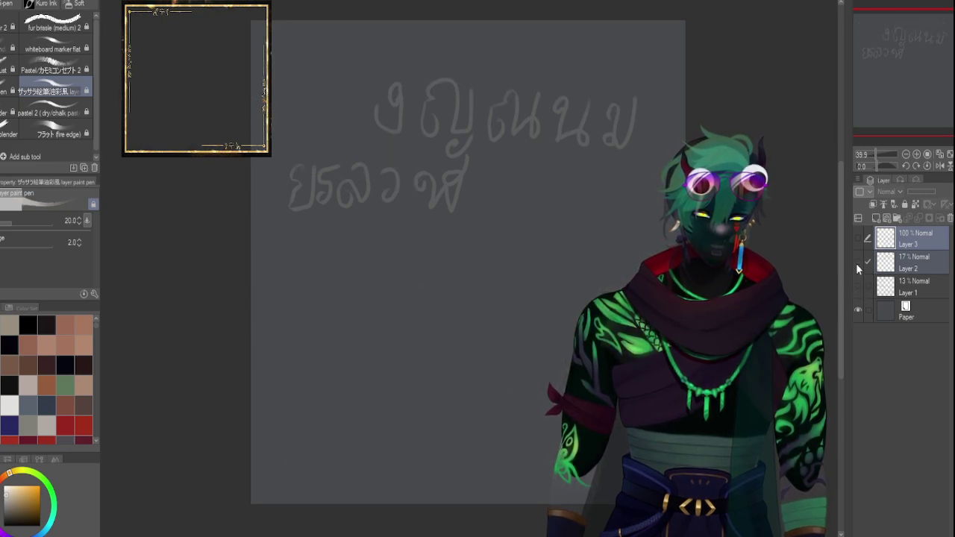
pyautogui.click(856, 264)
pyautogui.click(887, 285)
pyautogui.click(884, 246)
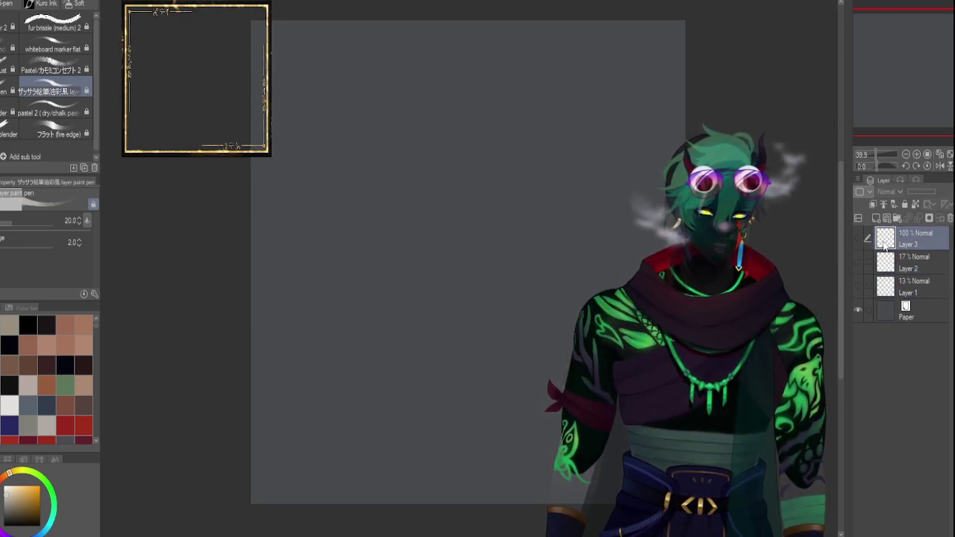
pyautogui.click(950, 218)
pyautogui.click(950, 218)
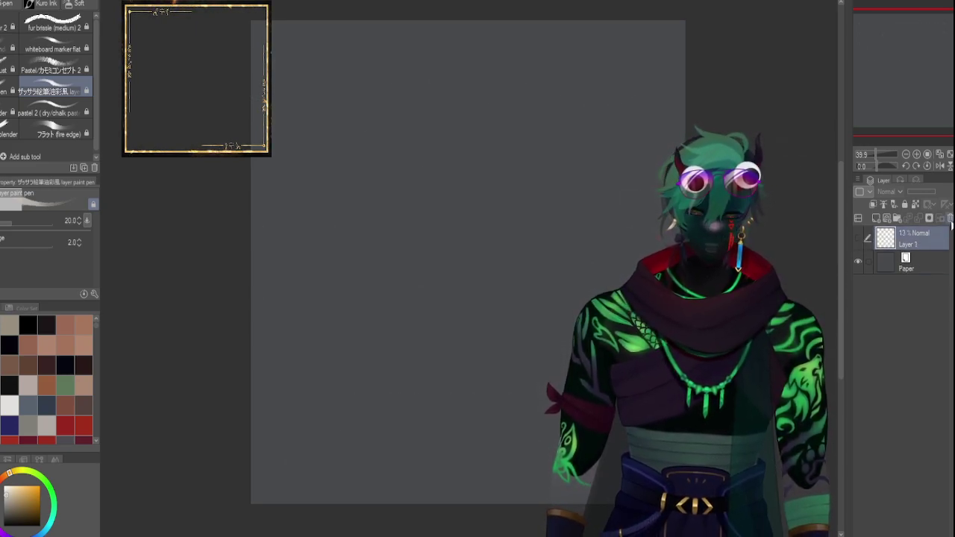
pyautogui.click(950, 218)
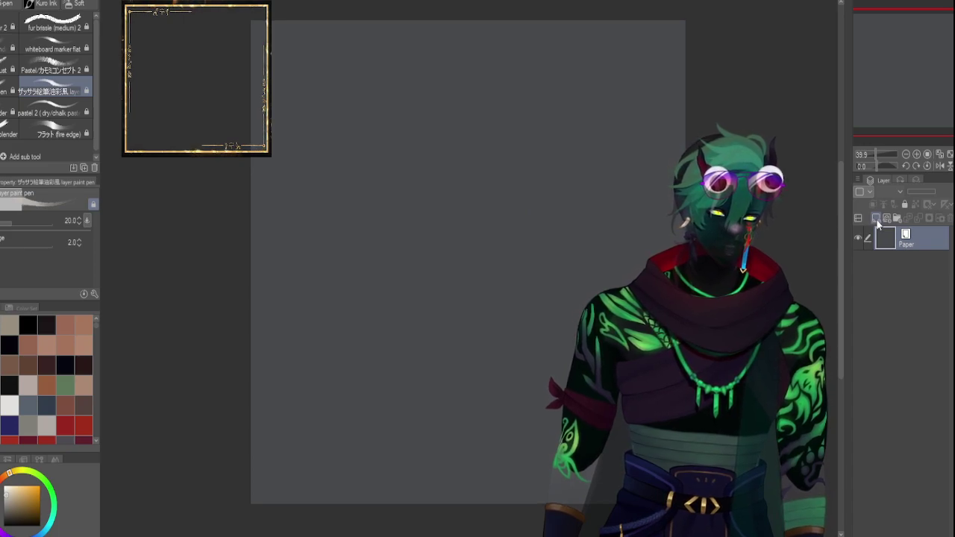
pyautogui.click(878, 222)
pyautogui.moveTo(422, 150)
pyautogui.mouseDown()
pyautogui.moveTo(576, 271)
pyautogui.moveTo(351, 183)
pyautogui.mouseUp()
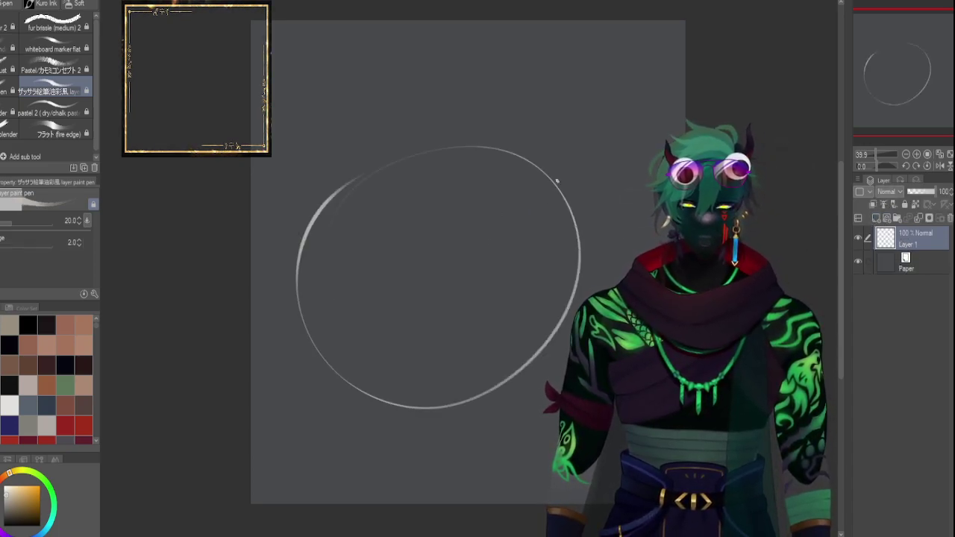
pyautogui.moveTo(414, 165)
pyautogui.mouseDown()
pyautogui.moveTo(363, 411)
pyautogui.moveTo(339, 351)
pyautogui.mouseUp()
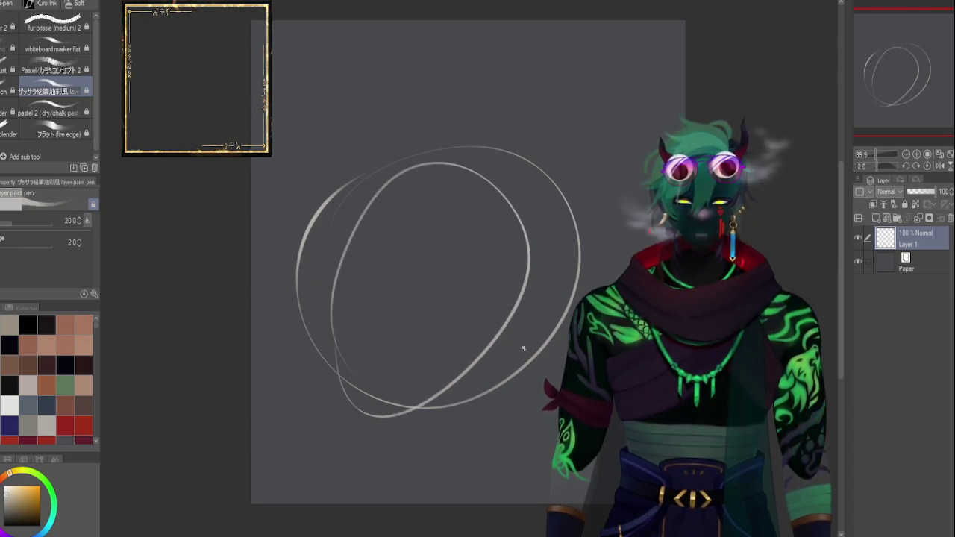
pyautogui.hotkey('ctrl', 'z')
pyautogui.hotkey('ctrl', 'z')
pyautogui.moveTo(311, 232); pyautogui.dragTo(317, 299)
pyautogui.moveTo(565, 343)
pyautogui.mouseDown()
pyautogui.moveTo(421, 378)
pyautogui.moveTo(362, 222)
pyautogui.mouseUp()
pyautogui.hotkey('ctrl', 'z')
pyautogui.moveTo(395, 420)
pyautogui.mouseDown()
pyautogui.moveTo(563, 333)
pyautogui.moveTo(278, 320)
pyautogui.moveTo(612, 216)
pyautogui.moveTo(317, 299)
pyautogui.mouseUp()
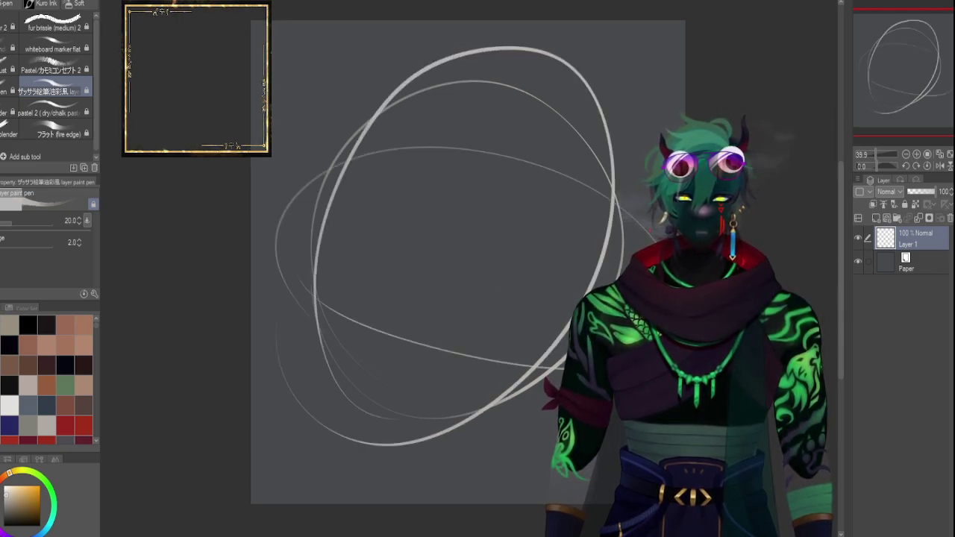
pyautogui.hotkey('ctrl', 'z')
pyautogui.hotkey('ctrl', 'z')
pyautogui.hotkey('ctrl', 'z')
pyautogui.hotkey('ctrl', 'z')
pyautogui.moveTo(360, 367)
pyautogui.mouseDown()
pyautogui.moveTo(382, 378)
pyautogui.moveTo(354, 306)
pyautogui.mouseUp()
pyautogui.moveTo(401, 411)
pyautogui.mouseDown()
pyautogui.moveTo(586, 196)
pyautogui.moveTo(349, 208)
pyautogui.mouseUp()
pyautogui.moveTo(551, 401)
pyautogui.mouseDown()
pyautogui.moveTo(364, 336)
pyautogui.moveTo(381, 303)
pyautogui.mouseUp()
pyautogui.hotkey('ctrl', 'z')
pyautogui.hotkey('ctrl', 'z')
pyautogui.hotkey('ctrl', 'z')
pyautogui.hotkey('ctrl', 'z')
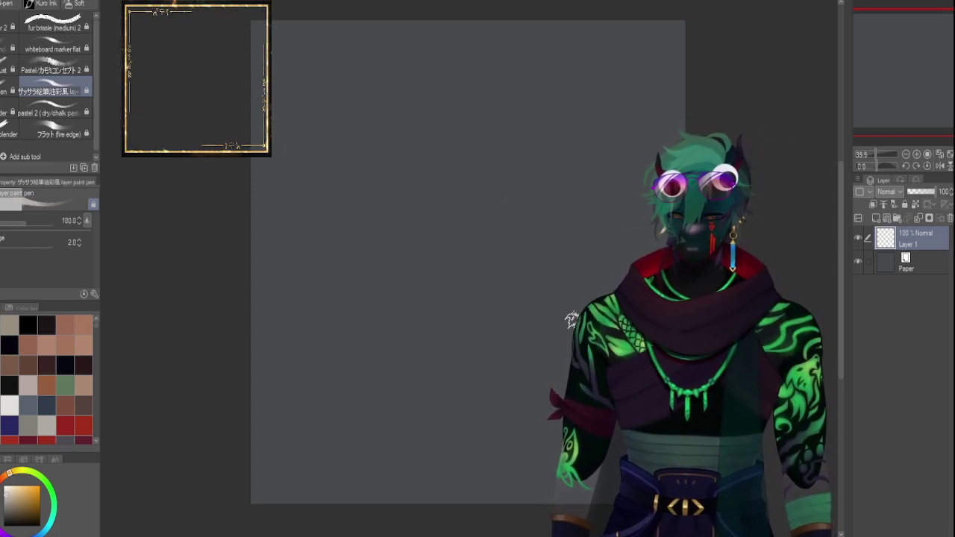
pyautogui.moveTo(321, 266)
pyautogui.mouseDown()
pyautogui.moveTo(575, 250)
pyautogui.moveTo(440, 384)
pyautogui.mouseUp()
pyautogui.hotkey('ctrl', 'z')
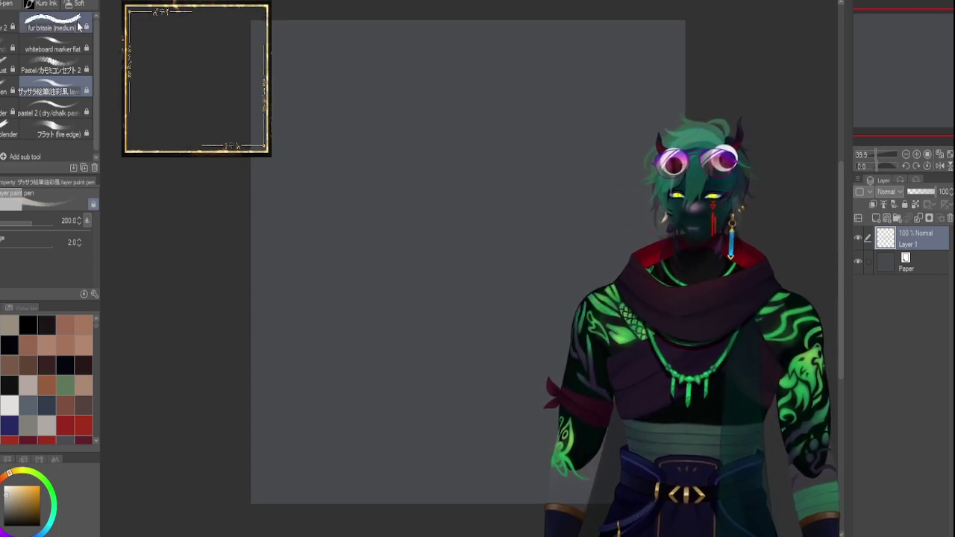
# Switch to the Kuro Sketch H 2 brush and try it with a few strokes, clearing them from the layer.
pyautogui.click(37, 6)
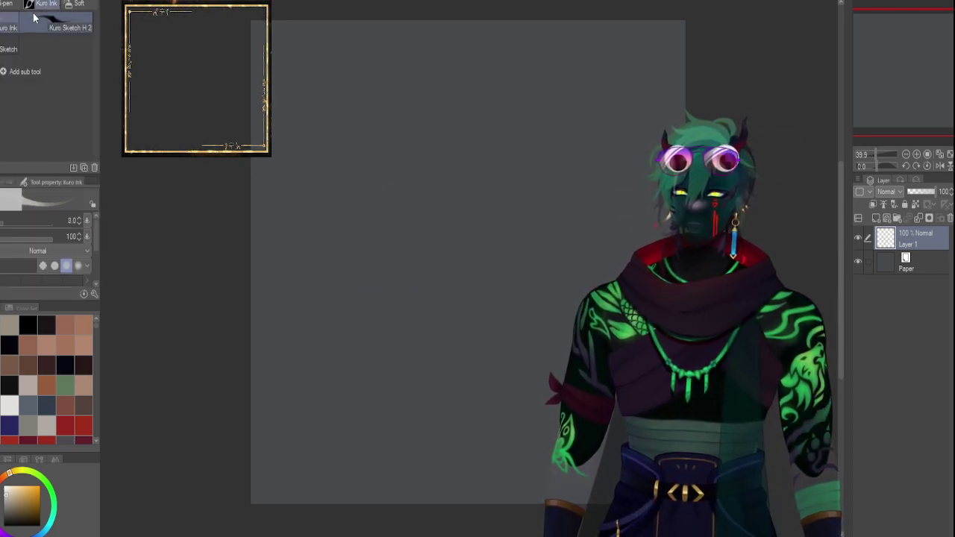
pyautogui.click(46, 29)
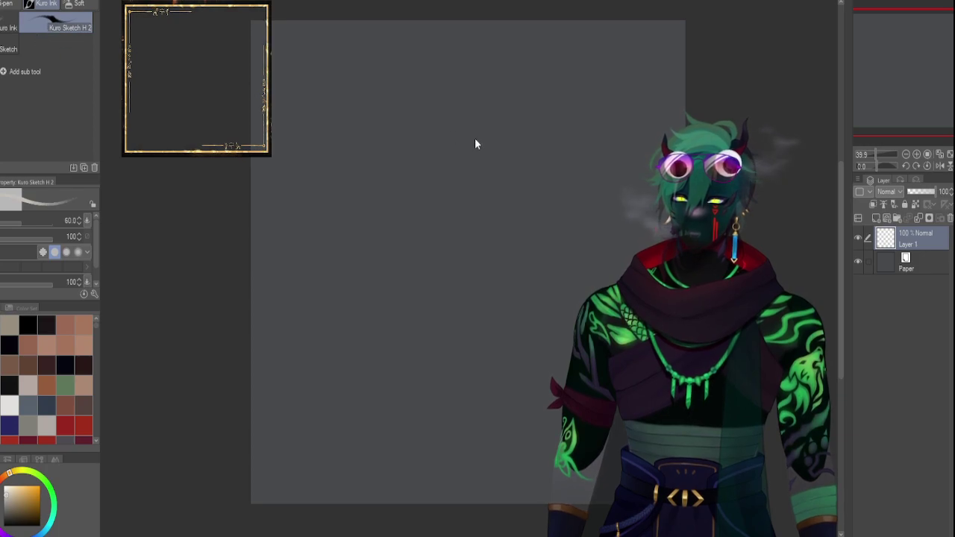
pyautogui.moveTo(400, 197); pyautogui.dragTo(480, 247)
pyautogui.moveTo(464, 141); pyautogui.dragTo(458, 266)
pyautogui.hotkey('ctrl', 'z')
pyautogui.hotkey('ctrl', 'z')
pyautogui.moveTo(514, 84)
pyautogui.mouseDown()
pyautogui.moveTo(389, 141)
pyautogui.moveTo(517, 368)
pyautogui.mouseUp()
pyautogui.press('Delete')
# Set the drawing colour to black and try it with freehand zigzag and curved strokes, clearing the layer each time.
pyautogui.click(27, 322)
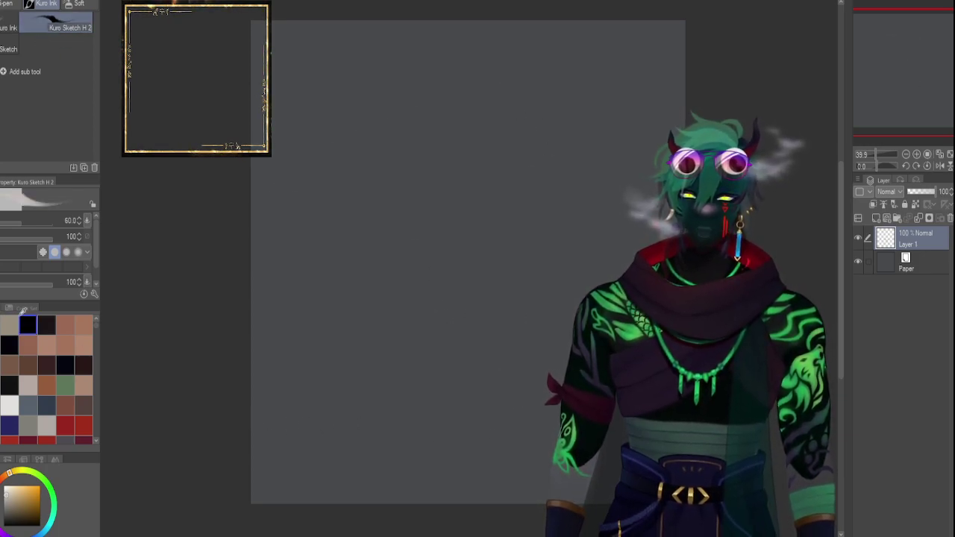
pyautogui.moveTo(418, 121)
pyautogui.mouseDown()
pyautogui.moveTo(494, 274)
pyautogui.moveTo(489, 360)
pyautogui.mouseUp()
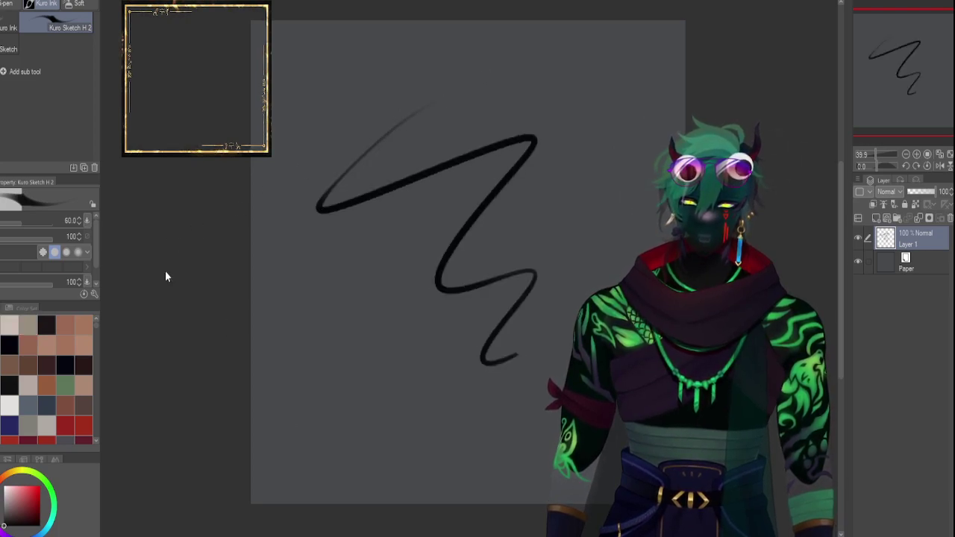
pyautogui.press('Delete')
pyautogui.click(55, 344)
pyautogui.click(28, 403)
pyautogui.moveTo(498, 105)
pyautogui.mouseDown()
pyautogui.moveTo(418, 158)
pyautogui.moveTo(540, 345)
pyautogui.mouseUp()
pyautogui.press('Delete')
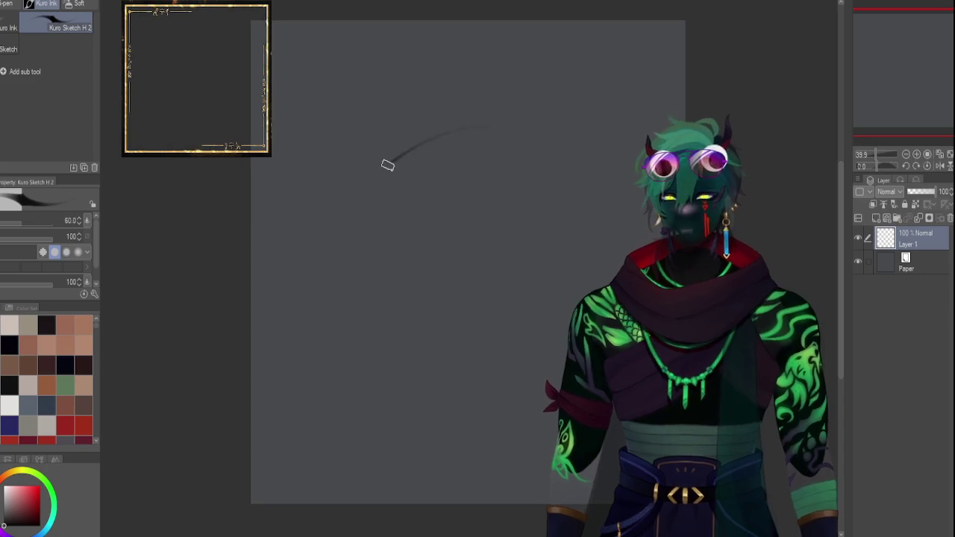
pyautogui.moveTo(412, 148); pyautogui.dragTo(578, 224)
pyautogui.press('Delete')
pyautogui.moveTo(423, 422)
pyautogui.mouseDown()
pyautogui.moveTo(302, 243)
pyautogui.moveTo(630, 243)
pyautogui.moveTo(504, 436)
pyautogui.moveTo(324, 329)
pyautogui.mouseUp()
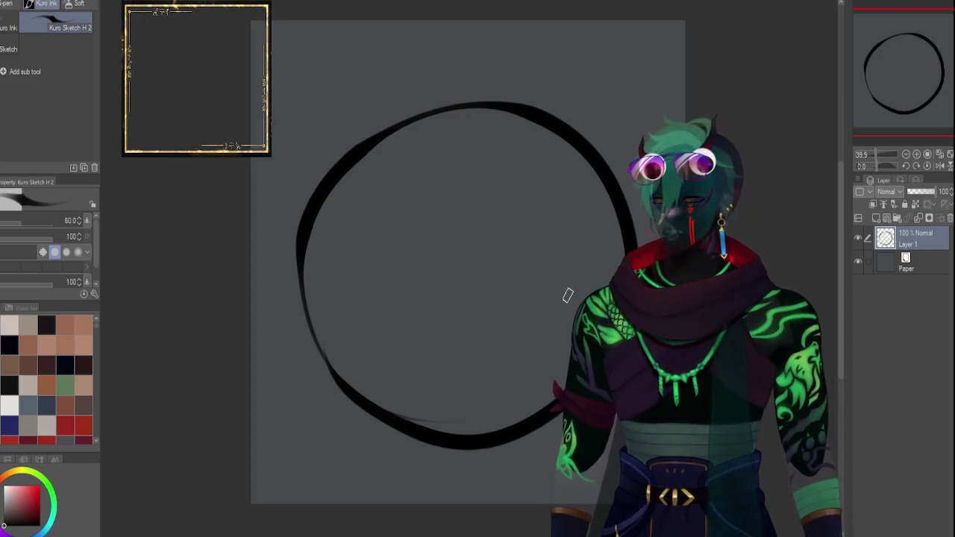
pyautogui.moveTo(446, 136); pyautogui.dragTo(536, 120)
pyautogui.hotkey('ctrl', 'z')
pyautogui.moveTo(424, 139); pyautogui.dragTo(450, 110)
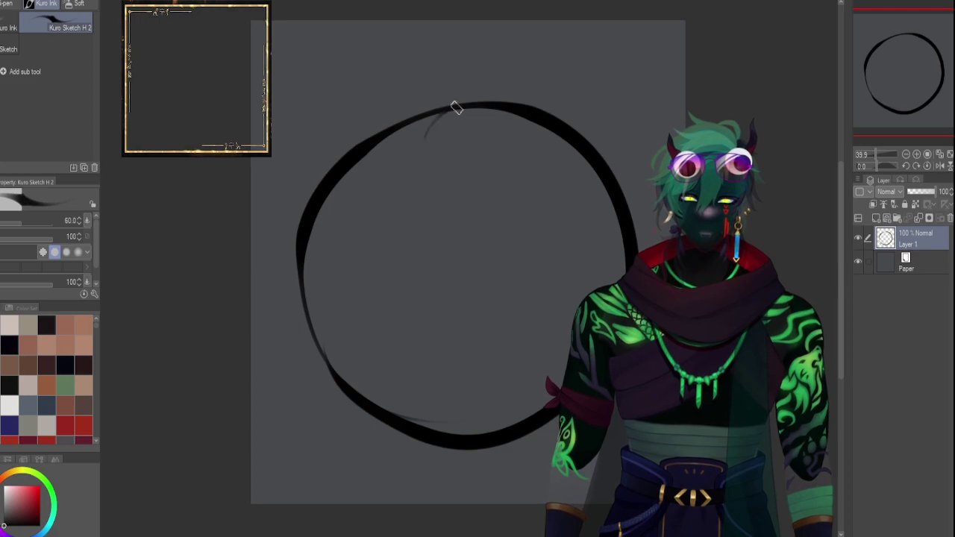
pyautogui.moveTo(420, 141); pyautogui.dragTo(526, 103)
pyautogui.hotkey('ctrl', 'z')
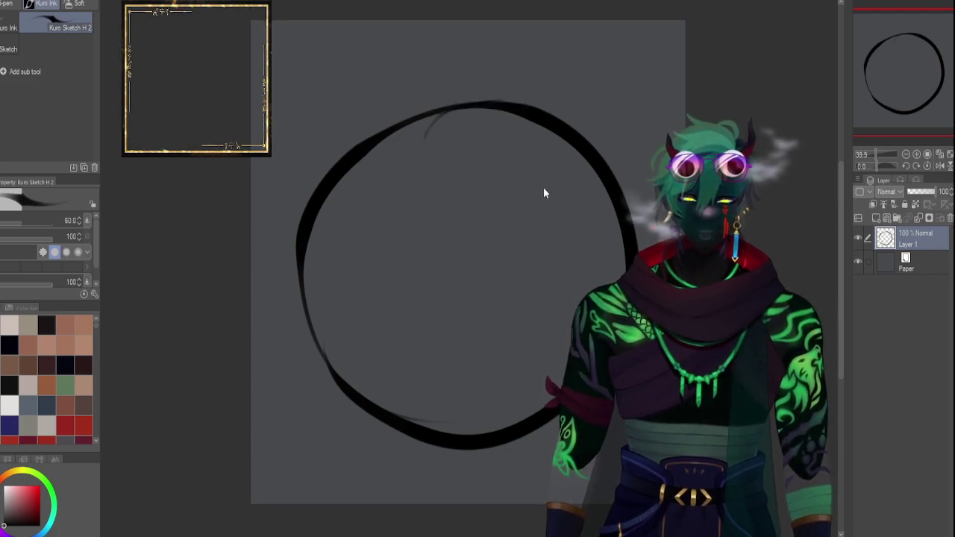
pyautogui.hotkey('ctrl', 'z')
pyautogui.hotkey('ctrl', 'z')
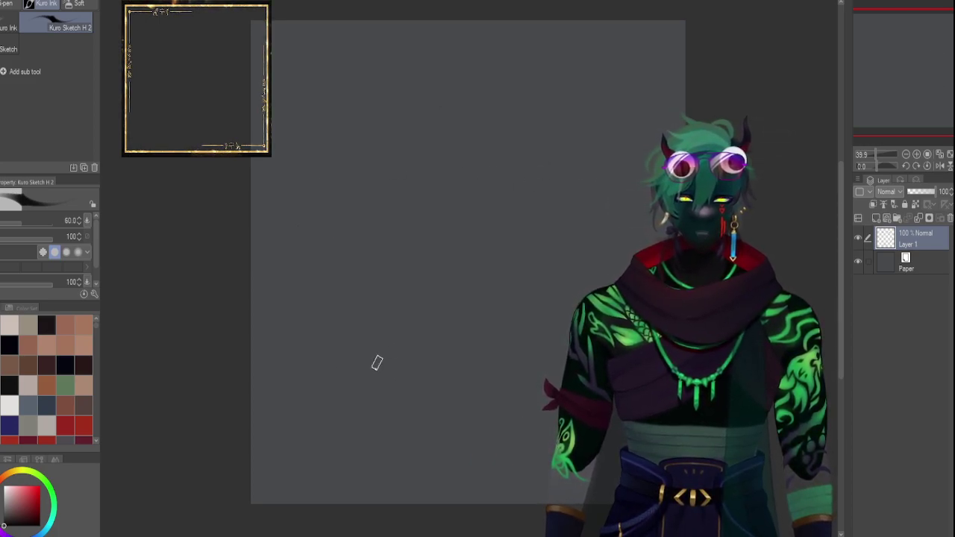
# Sketch a thin arched stroke for the upper-right lobe of a large rounded outline, redoing it until the curve fits.
pyautogui.moveTo(448, 182)
pyautogui.mouseDown()
pyautogui.moveTo(489, 162)
pyautogui.moveTo(582, 182)
pyautogui.moveTo(616, 276)
pyautogui.mouseUp()
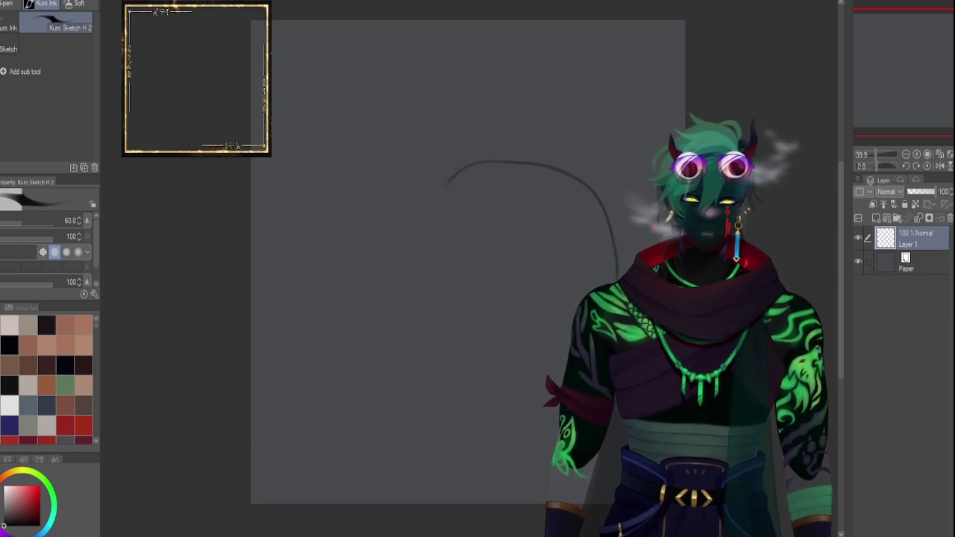
pyautogui.hotkey('ctrl', 'z')
pyautogui.moveTo(440, 196)
pyautogui.mouseDown()
pyautogui.moveTo(535, 156)
pyautogui.moveTo(609, 278)
pyautogui.mouseUp()
pyautogui.hotkey('ctrl', 'z')
pyautogui.moveTo(449, 200)
pyautogui.mouseDown()
pyautogui.moveTo(602, 241)
pyautogui.moveTo(512, 418)
pyautogui.mouseUp()
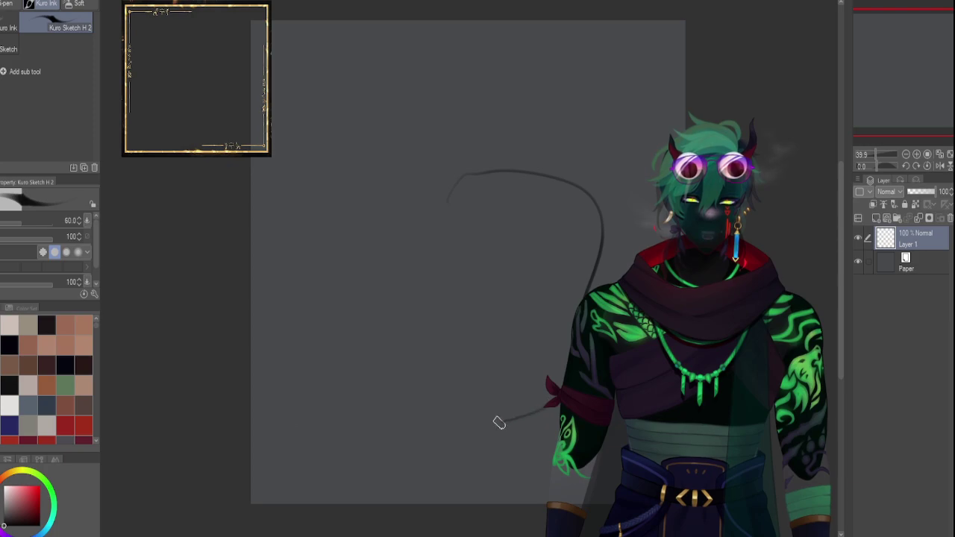
pyautogui.hotkey('ctrl', 'z')
pyautogui.moveTo(449, 200)
pyautogui.mouseDown()
pyautogui.moveTo(484, 183)
pyautogui.moveTo(556, 212)
pyautogui.moveTo(594, 286)
pyautogui.moveTo(565, 368)
pyautogui.moveTo(477, 448)
pyautogui.mouseUp()
pyautogui.hotkey('ctrl', 'z')
pyautogui.moveTo(452, 195)
pyautogui.mouseDown()
pyautogui.moveTo(516, 166)
pyautogui.moveTo(577, 199)
pyautogui.moveTo(604, 258)
pyautogui.mouseUp()
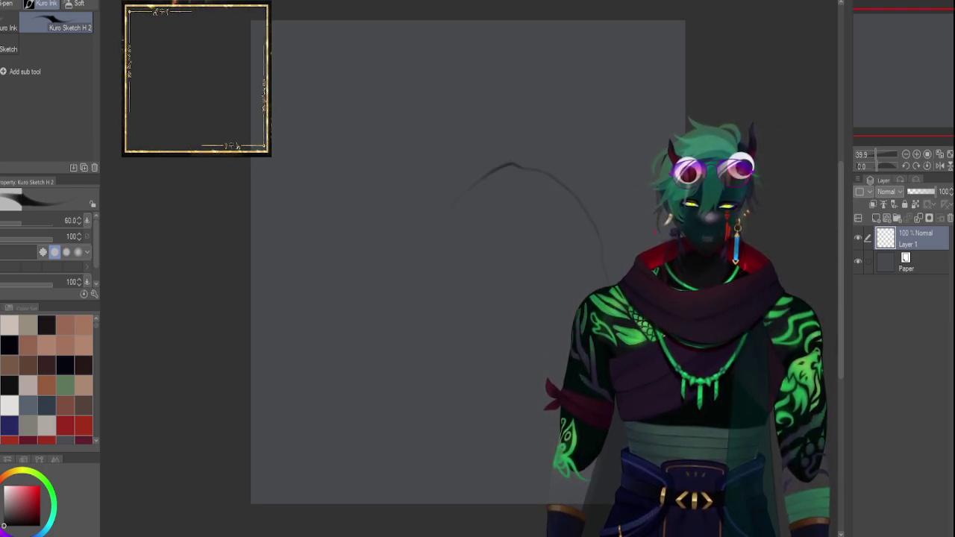
# Sketch the outline's upper-left lobe with a thick tapering curve, removing the surplus strokes below it.
pyautogui.moveTo(328, 197)
pyautogui.mouseDown()
pyautogui.moveTo(415, 183)
pyautogui.moveTo(312, 236)
pyautogui.moveTo(470, 188)
pyautogui.mouseUp()
pyautogui.hotkey('ctrl', 'z')
pyautogui.moveTo(326, 205)
pyautogui.mouseDown()
pyautogui.moveTo(302, 279)
pyautogui.moveTo(427, 437)
pyautogui.moveTo(525, 425)
pyautogui.moveTo(389, 437)
pyautogui.moveTo(533, 403)
pyautogui.mouseUp()
pyautogui.hotkey('ctrl', 'z')
pyautogui.hotkey('ctrl', 'z')
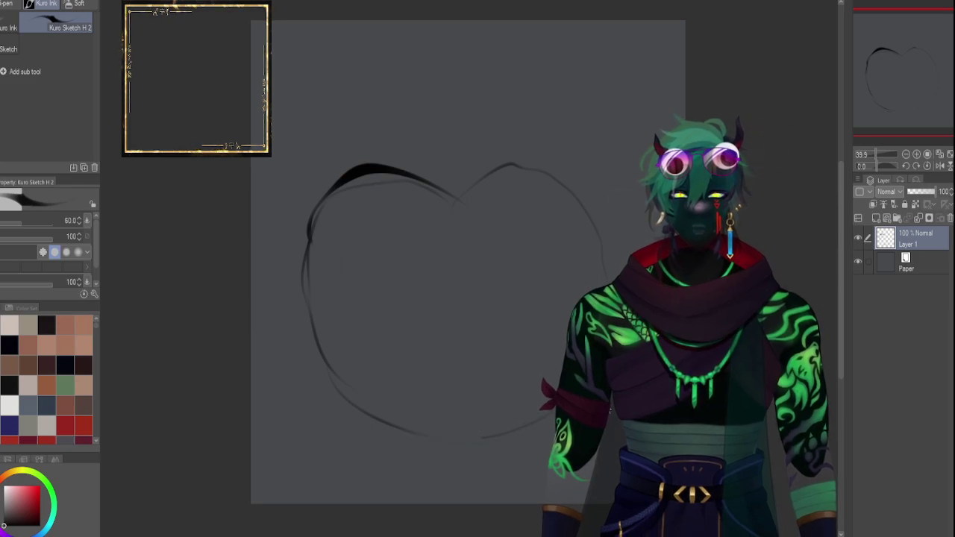
pyautogui.hotkey('ctrl', 'z')
pyautogui.hotkey('ctrl', 'z')
pyautogui.hotkey('ctrl', 'z')
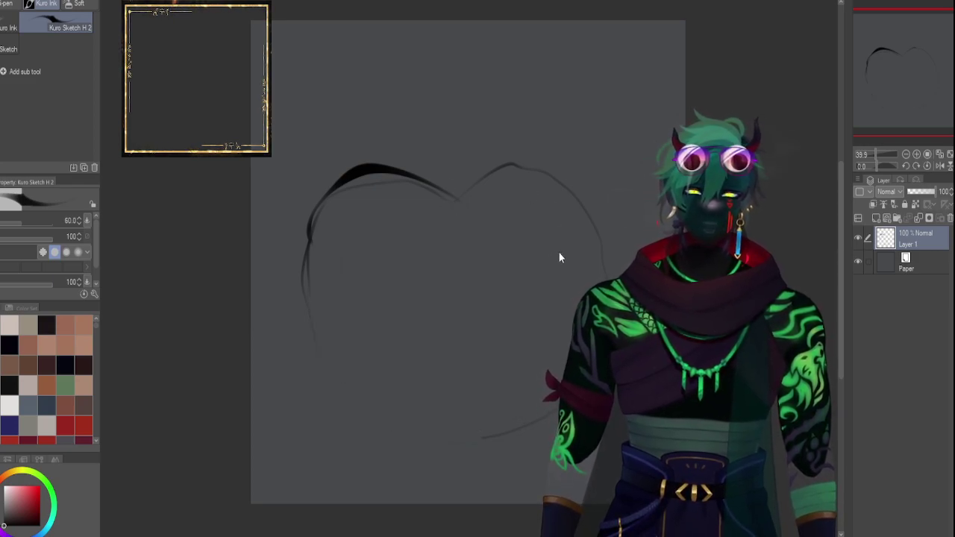
pyautogui.press('Delete')
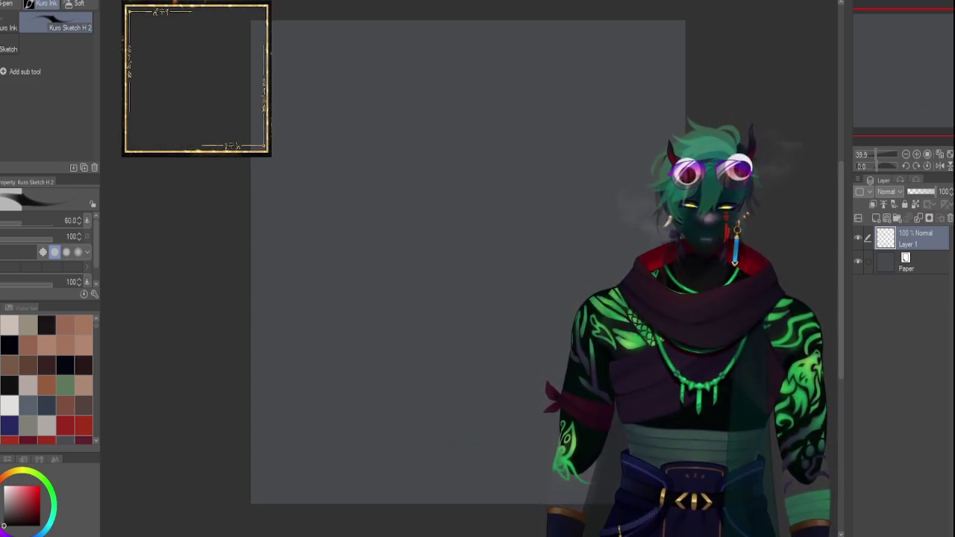
pyautogui.hotkey('ctrl', 'z')
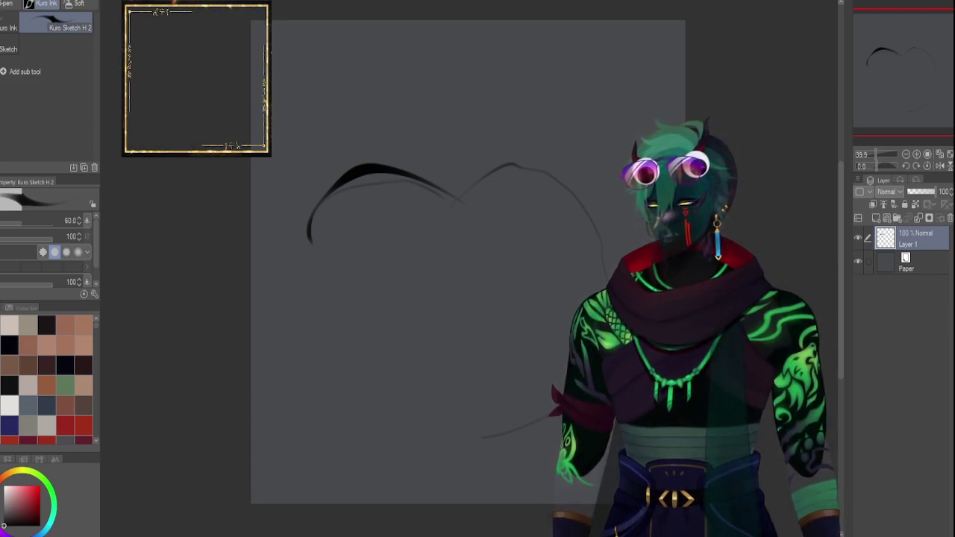
# Sketch a nearly flat tapering stroke for the bottom edge of the outline, keeping only the first version.
pyautogui.moveTo(340, 439); pyautogui.dragTo(499, 441)
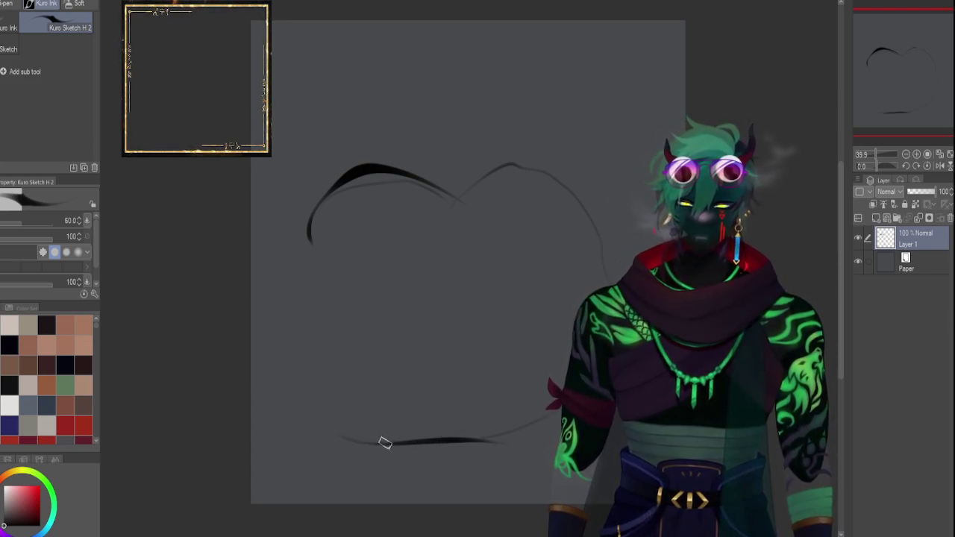
pyautogui.moveTo(384, 443); pyautogui.dragTo(526, 429)
pyautogui.hotkey('ctrl', 'z')
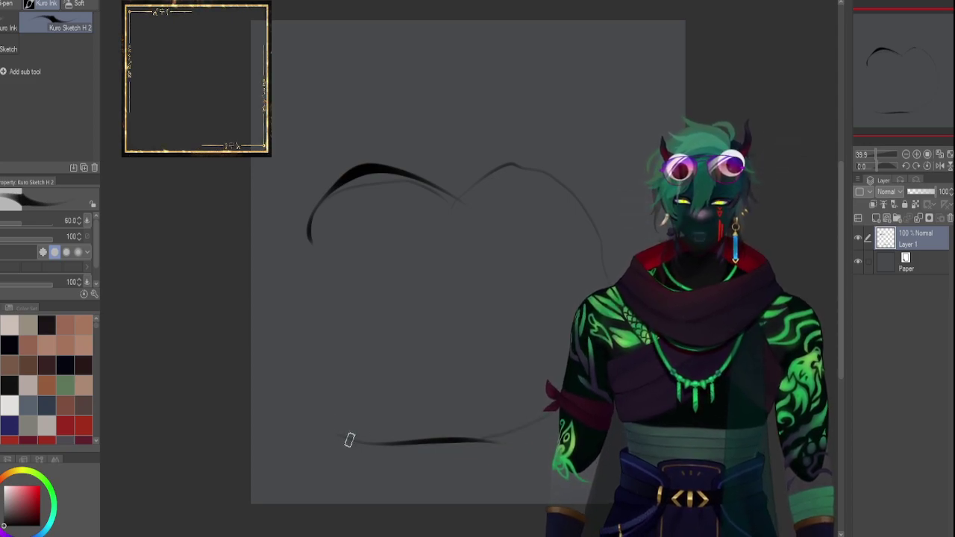
pyautogui.hotkey('ctrl', 'z')
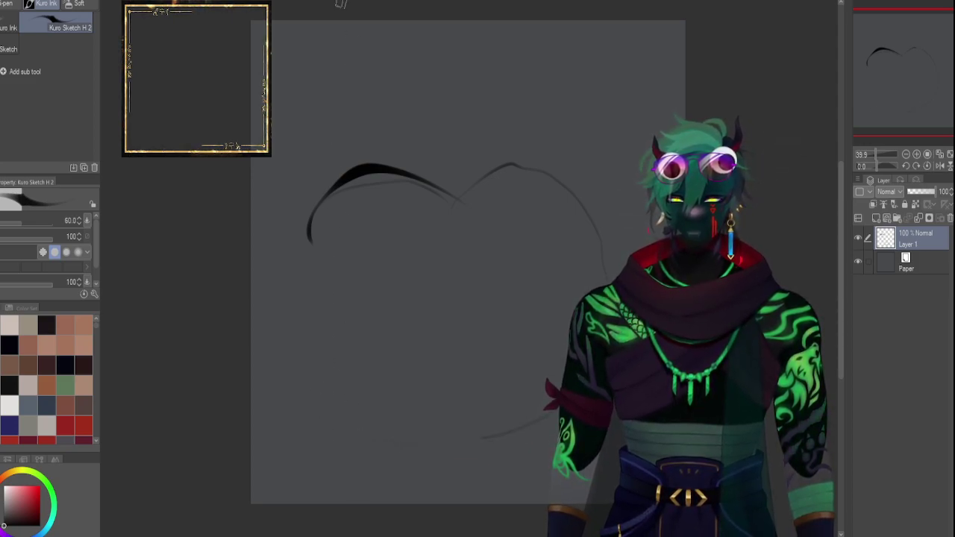
pyautogui.hotkey('ctrl', 'y')
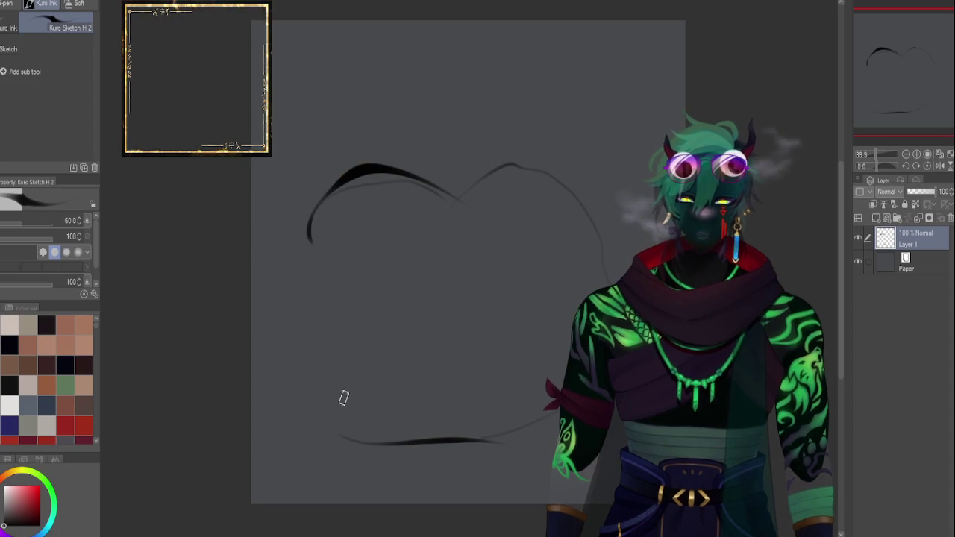
# Sketch the outline's left side with overlapping curved strokes from the bottom edge up to the upper-left lobe.
pyautogui.moveTo(354, 439); pyautogui.dragTo(297, 314)
pyautogui.moveTo(316, 398)
pyautogui.mouseDown()
pyautogui.moveTo(295, 314)
pyautogui.moveTo(309, 279)
pyautogui.mouseUp()
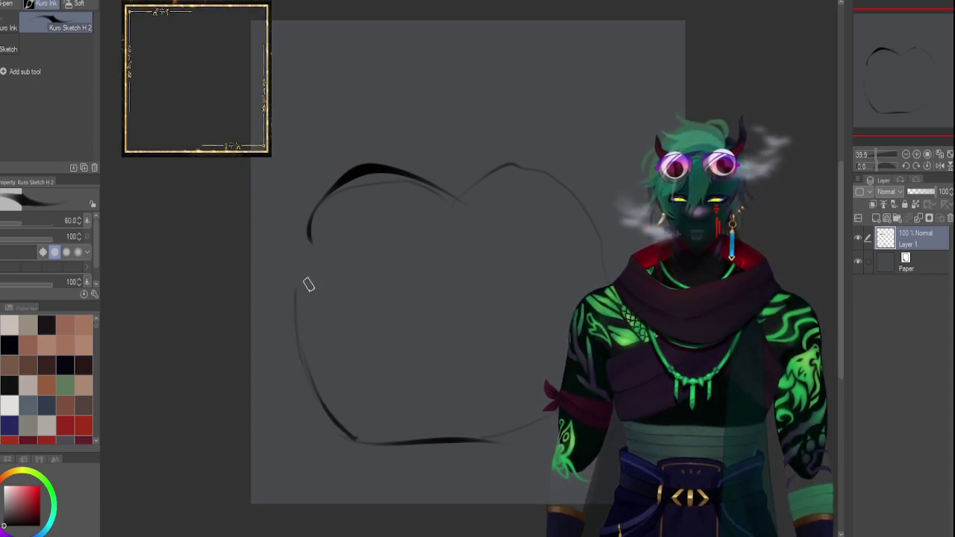
pyautogui.moveTo(310, 238)
pyautogui.mouseDown()
pyautogui.moveTo(296, 334)
pyautogui.moveTo(314, 215)
pyautogui.mouseUp()
pyautogui.moveTo(297, 262); pyautogui.dragTo(344, 179)
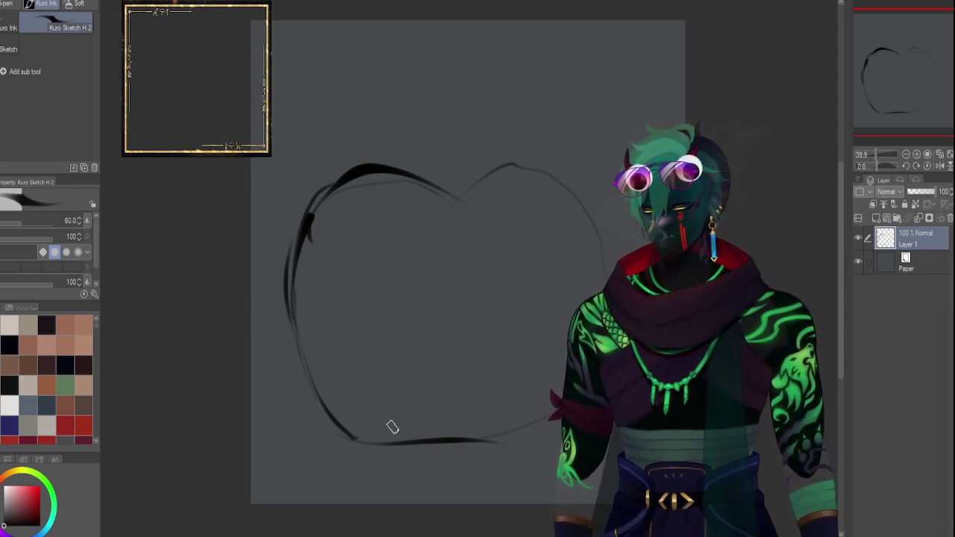
# Try to thicken the outline's bottom edge with overlapping strokes.
pyautogui.moveTo(361, 444); pyautogui.dragTo(458, 422)
pyautogui.moveTo(358, 445); pyautogui.dragTo(455, 438)
pyautogui.moveTo(400, 449); pyautogui.dragTo(457, 439)
pyautogui.moveTo(348, 432); pyautogui.dragTo(454, 447)
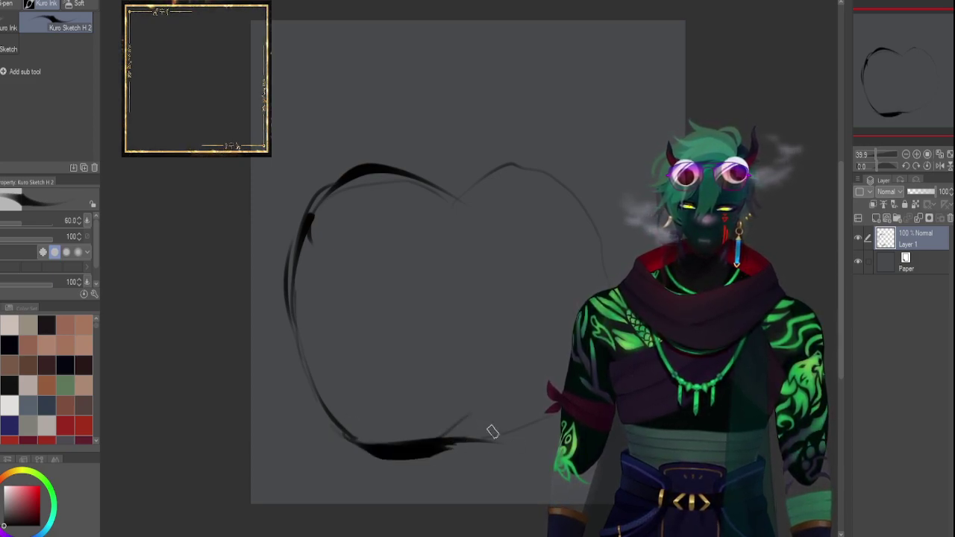
pyautogui.hotkey('ctrl', 'z')
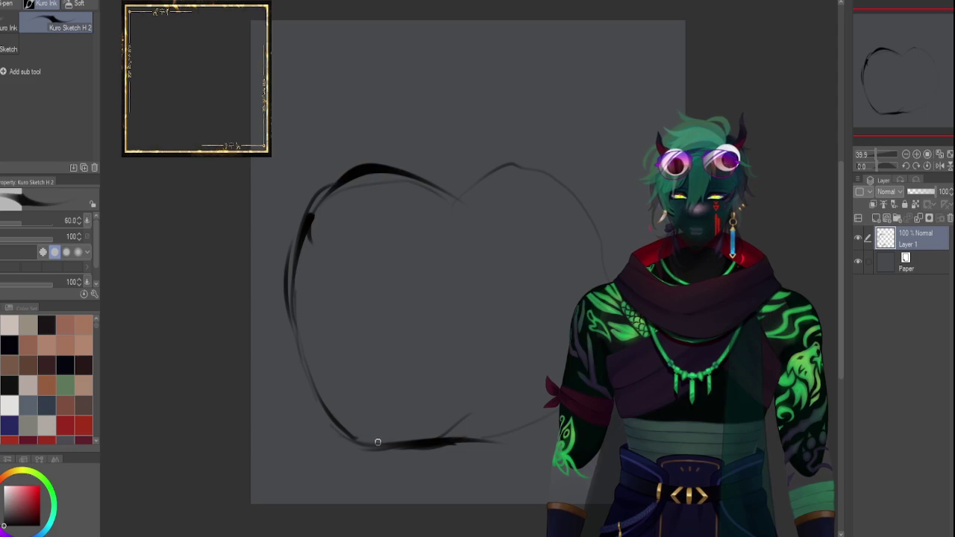
# Erase the dark strokes along the left half of the outline's bottom edge.
pyautogui.moveTo(377, 442)
pyautogui.mouseDown()
pyautogui.moveTo(446, 425)
pyautogui.moveTo(445, 435)
pyautogui.moveTo(365, 441)
pyautogui.moveTo(397, 445)
pyautogui.mouseUp()
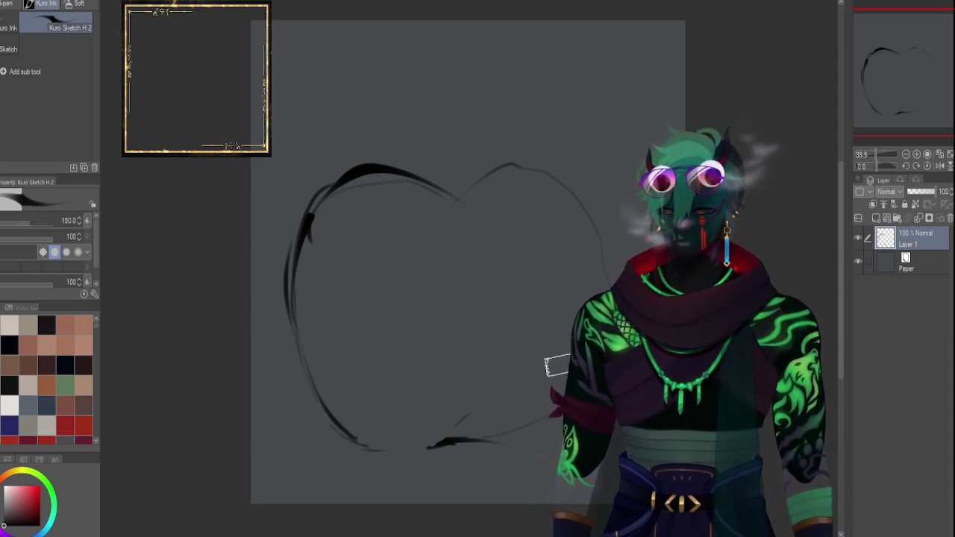
pyautogui.moveTo(448, 418); pyautogui.dragTo(434, 464)
pyautogui.moveTo(380, 443); pyautogui.dragTo(364, 438)
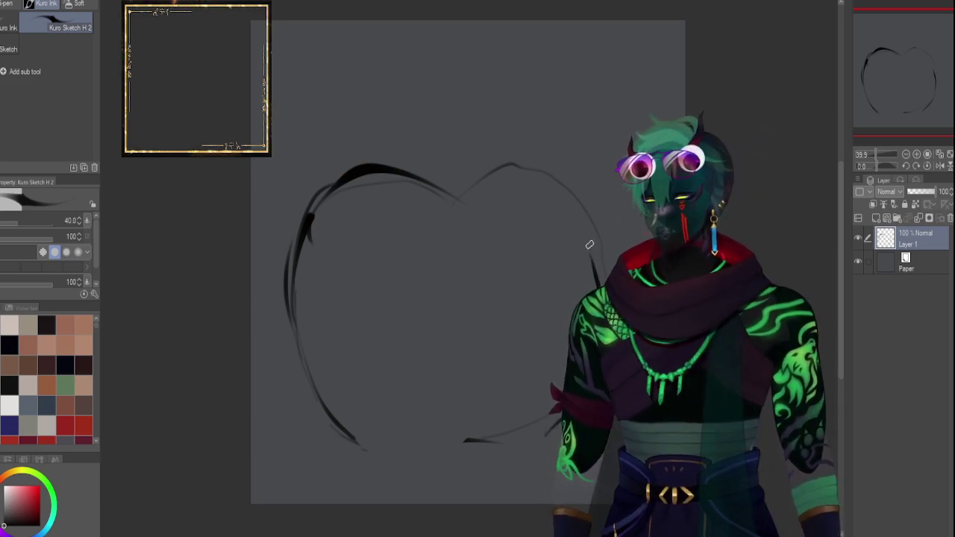
# Sketch the outline's upper-right side and a single arch across the top that bridges the two lobes.
pyautogui.moveTo(587, 259)
pyautogui.mouseDown()
pyautogui.moveTo(571, 205)
pyautogui.moveTo(571, 221)
pyautogui.moveTo(550, 188)
pyautogui.moveTo(518, 180)
pyautogui.mouseUp()
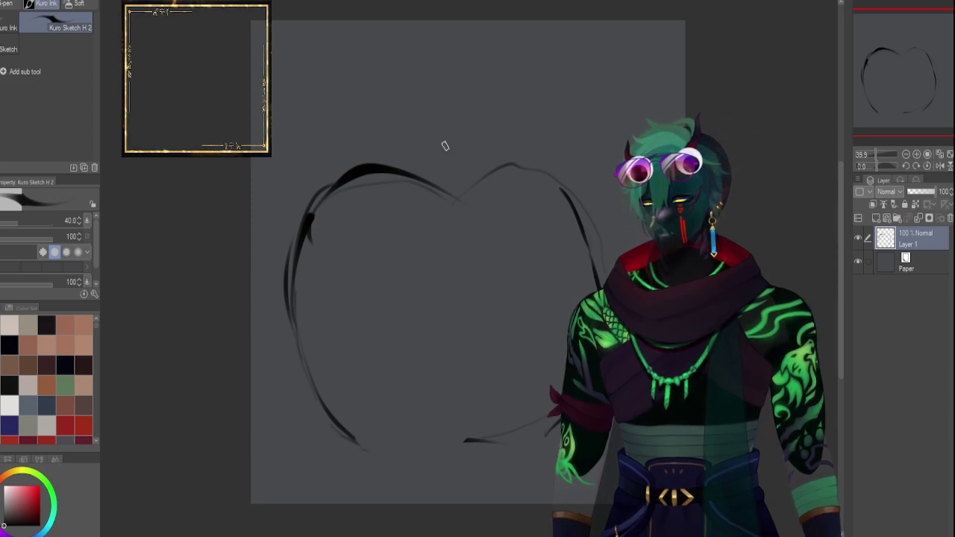
pyautogui.moveTo(336, 186)
pyautogui.mouseDown()
pyautogui.moveTo(438, 156)
pyautogui.moveTo(512, 155)
pyautogui.mouseUp()
pyautogui.moveTo(435, 163); pyautogui.dragTo(540, 180)
pyautogui.moveTo(507, 152); pyautogui.dragTo(570, 205)
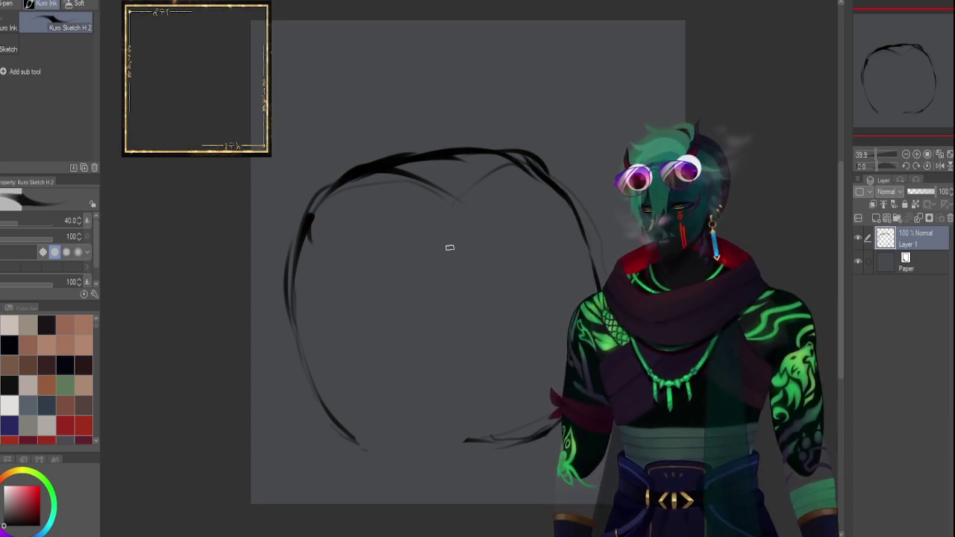
# Redraw the outline's bottom edge with overlapping tapering strokes from the lower-left to the lower-right corner, redoing those that do not fit.
pyautogui.moveTo(448, 448); pyautogui.dragTo(520, 447)
pyautogui.hotkey('ctrl', 'z')
pyautogui.moveTo(447, 443); pyautogui.dragTo(558, 435)
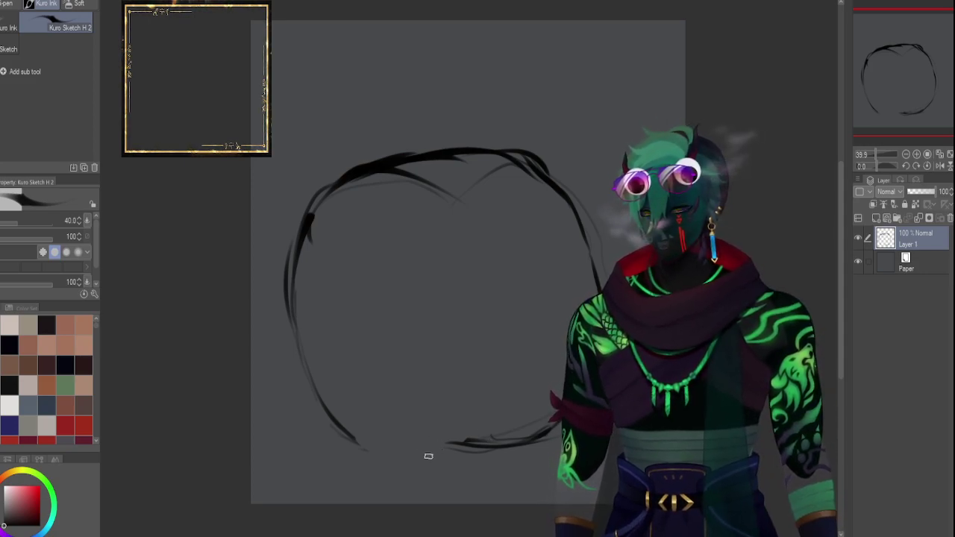
pyautogui.moveTo(403, 447); pyautogui.dragTo(474, 440)
pyautogui.hotkey('ctrl', 'z')
pyautogui.moveTo(405, 451); pyautogui.dragTo(459, 451)
pyautogui.moveTo(353, 447); pyautogui.dragTo(408, 453)
pyautogui.moveTo(357, 437)
pyautogui.mouseDown()
pyautogui.moveTo(415, 452)
pyautogui.moveTo(409, 444)
pyautogui.moveTo(473, 447)
pyautogui.mouseUp()
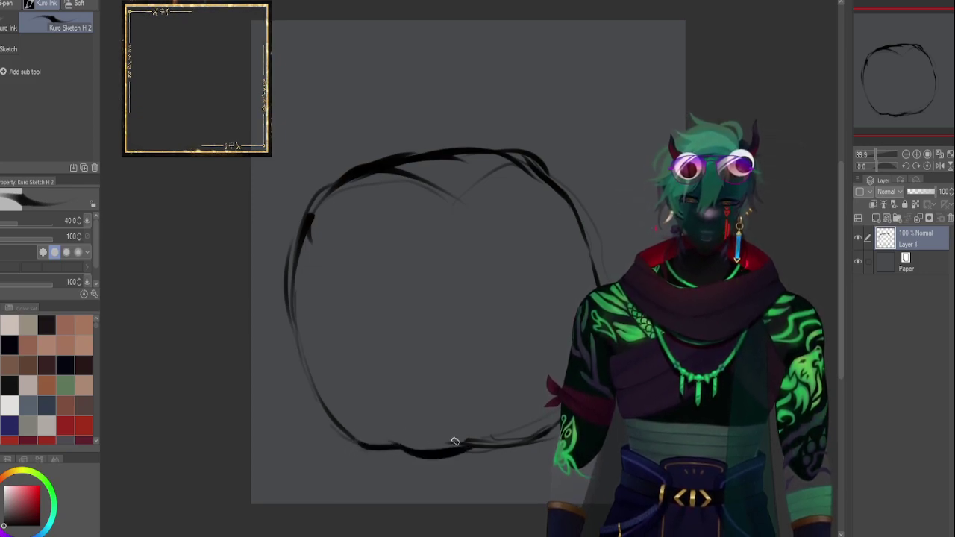
pyautogui.moveTo(455, 439)
pyautogui.mouseDown()
pyautogui.moveTo(512, 439)
pyautogui.moveTo(536, 417)
pyautogui.moveTo(525, 442)
pyautogui.mouseUp()
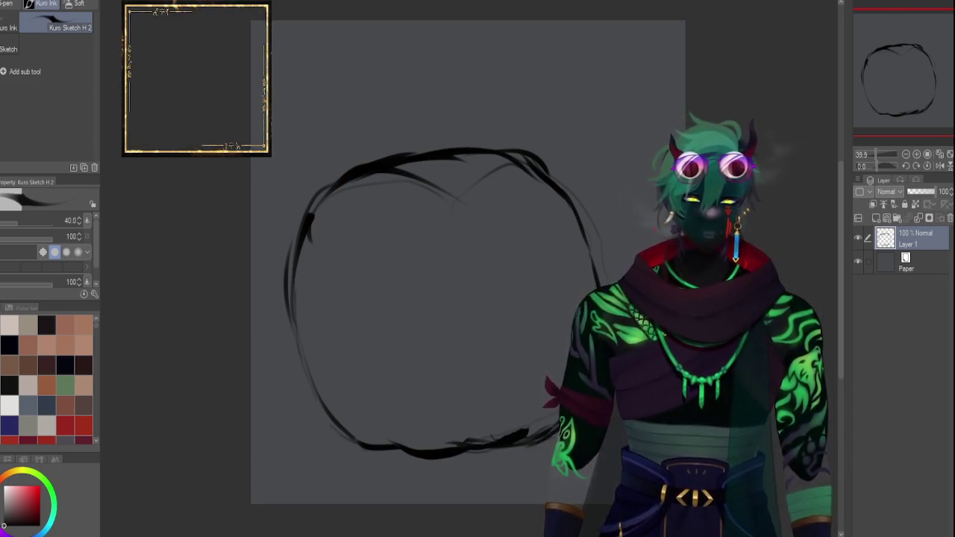
# Strengthen the outline's lower-left side with tapering strokes and erase the leftover lobe lines beneath the top arch.
pyautogui.moveTo(307, 363); pyautogui.dragTo(335, 435)
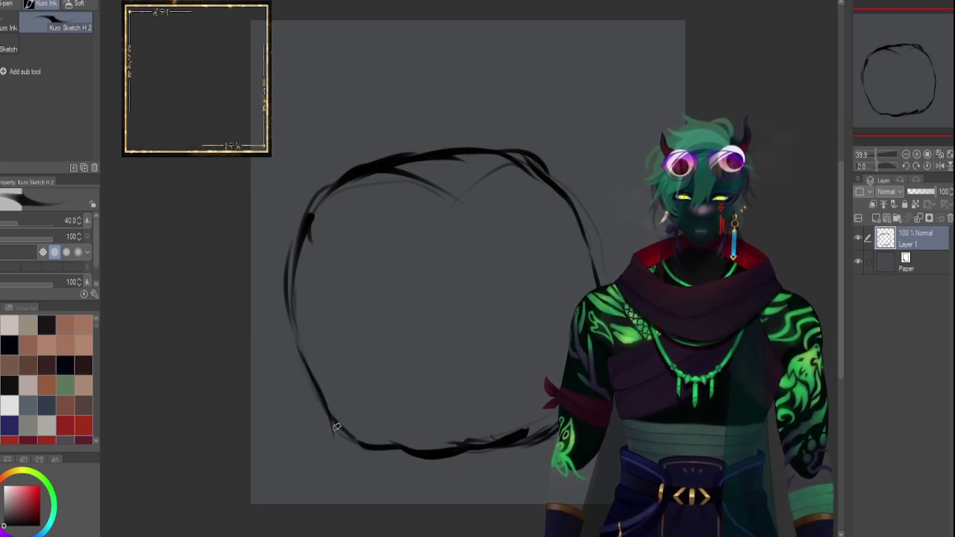
pyautogui.hotkey('ctrl', 'z')
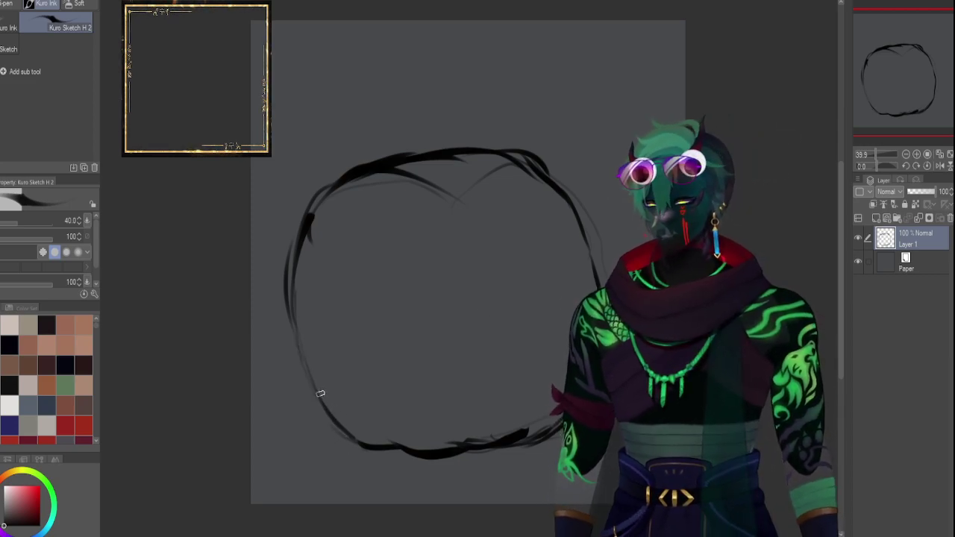
pyautogui.moveTo(290, 325); pyautogui.dragTo(324, 420)
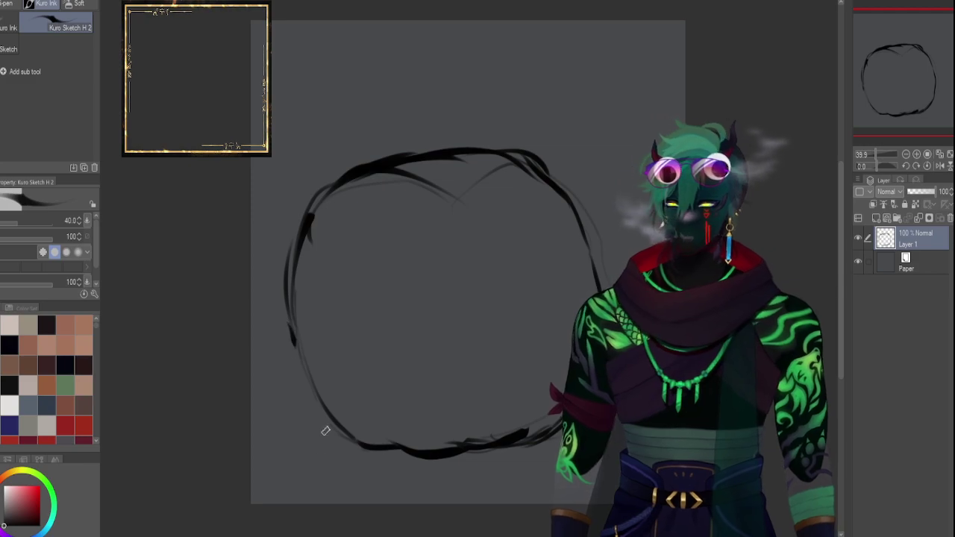
pyautogui.moveTo(290, 329)
pyautogui.mouseDown()
pyautogui.moveTo(311, 366)
pyautogui.moveTo(304, 374)
pyautogui.moveTo(294, 327)
pyautogui.moveTo(321, 401)
pyautogui.mouseUp()
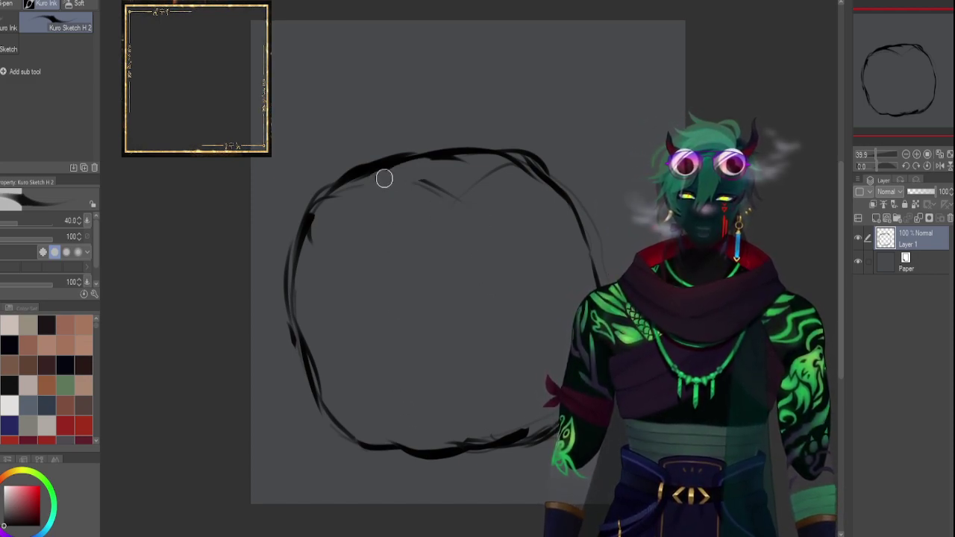
pyautogui.moveTo(410, 190)
pyautogui.mouseDown()
pyautogui.moveTo(482, 189)
pyautogui.moveTo(492, 166)
pyautogui.moveTo(489, 174)
pyautogui.mouseUp()
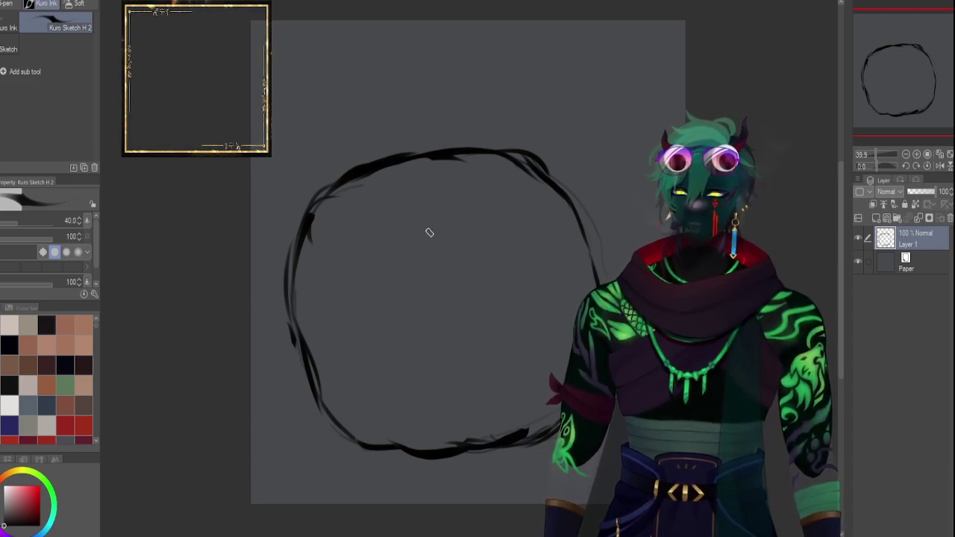
# Sketch light inner strokes along the upper-left side and a short dark stroke under the top arch, discarding the trial stroke in the middle.
pyautogui.moveTo(426, 234); pyautogui.dragTo(446, 292)
pyautogui.hotkey('ctrl', 'z')
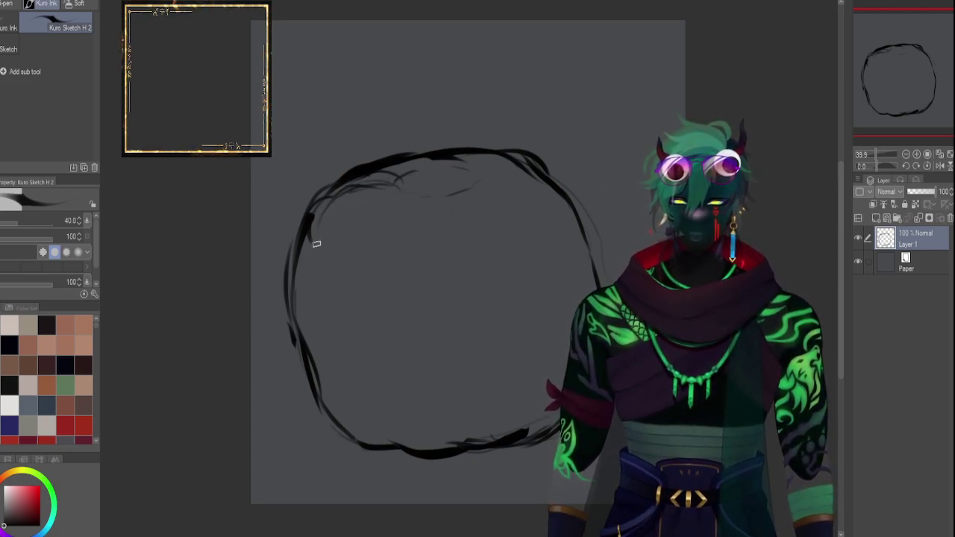
pyautogui.moveTo(335, 188); pyautogui.dragTo(298, 305)
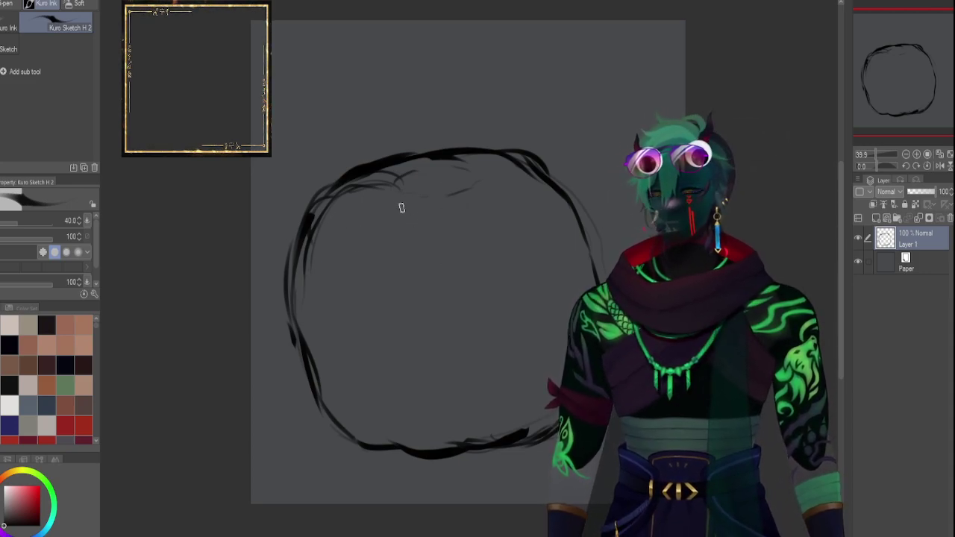
pyautogui.moveTo(376, 193)
pyautogui.mouseDown()
pyautogui.moveTo(442, 190)
pyautogui.moveTo(398, 191)
pyautogui.moveTo(440, 193)
pyautogui.moveTo(428, 191)
pyautogui.moveTo(396, 240)
pyautogui.mouseUp()
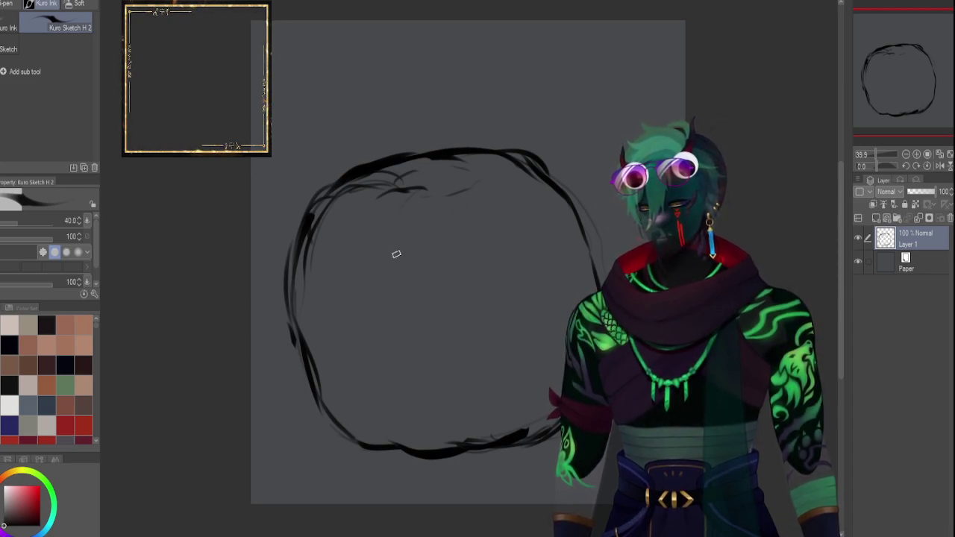
# Sketch a light vertical curve rising from the bottom edge inside the outline, undoing the thick stroke above it.
pyautogui.moveTo(376, 346); pyautogui.dragTo(385, 424)
pyautogui.moveTo(379, 379)
pyautogui.mouseDown()
pyautogui.moveTo(399, 449)
pyautogui.moveTo(371, 351)
pyautogui.mouseUp()
pyautogui.moveTo(377, 407)
pyautogui.mouseDown()
pyautogui.moveTo(385, 249)
pyautogui.moveTo(361, 355)
pyautogui.moveTo(377, 237)
pyautogui.mouseUp()
pyautogui.hotkey('ctrl', 'z')
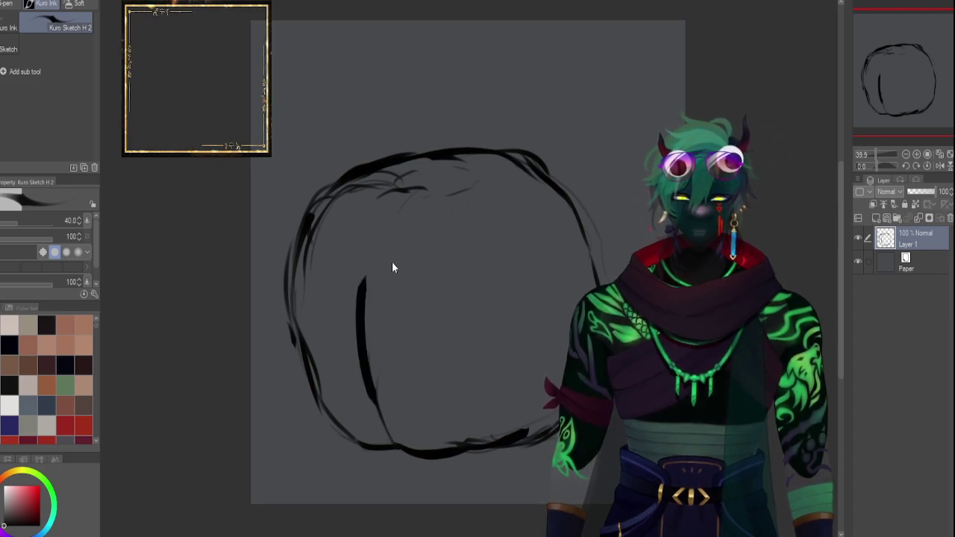
pyautogui.hotkey('ctrl', 'z')
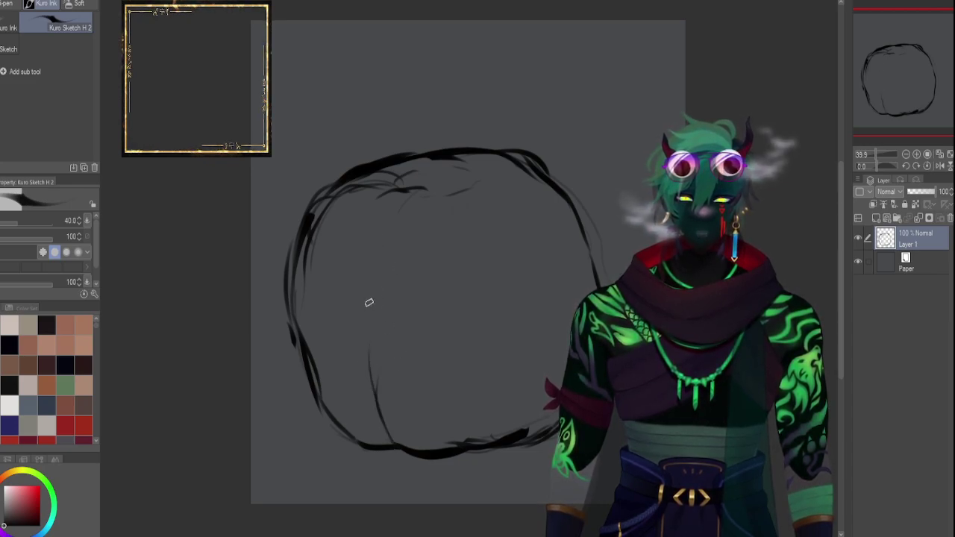
# Sketch a bold curved contour inside the outline from the short stroke under the arch down to the bottom edge.
pyautogui.moveTo(390, 192); pyautogui.dragTo(342, 336)
pyautogui.moveTo(359, 246); pyautogui.dragTo(346, 372)
pyautogui.moveTo(356, 267); pyautogui.dragTo(373, 403)
pyautogui.moveTo(349, 329); pyautogui.dragTo(394, 441)
pyautogui.moveTo(350, 360); pyautogui.dragTo(397, 440)
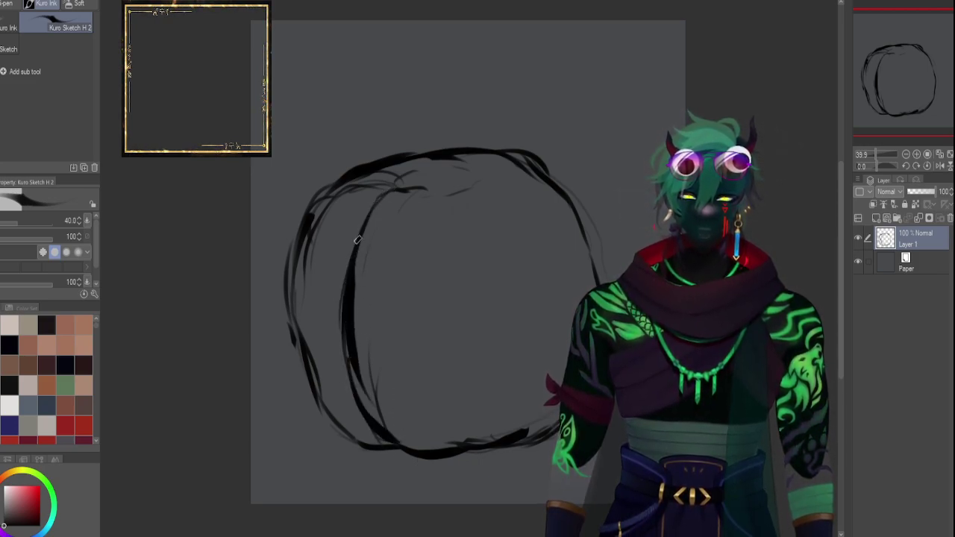
# Add light curved lines between the outline's left side and the bold inner contour.
pyautogui.moveTo(323, 230); pyautogui.dragTo(308, 308)
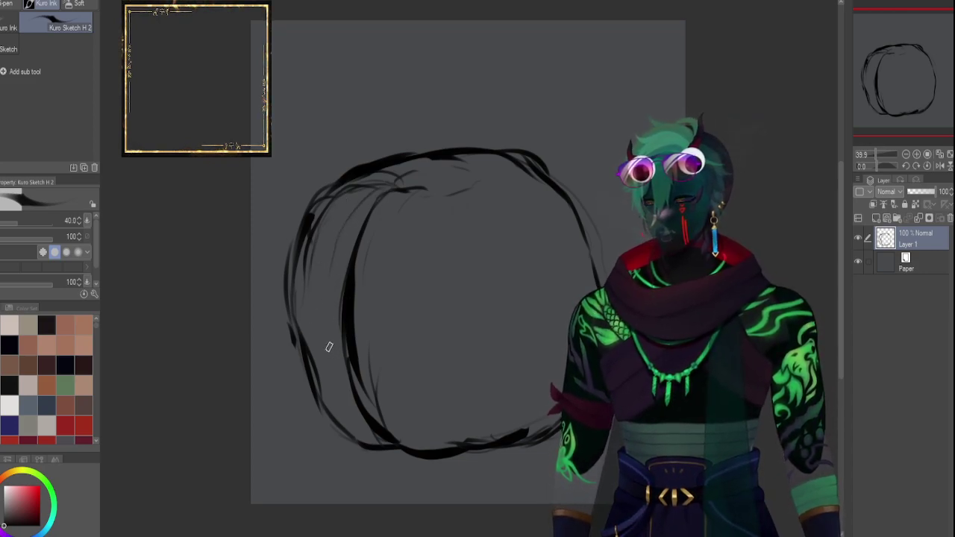
pyautogui.moveTo(326, 307); pyautogui.dragTo(366, 442)
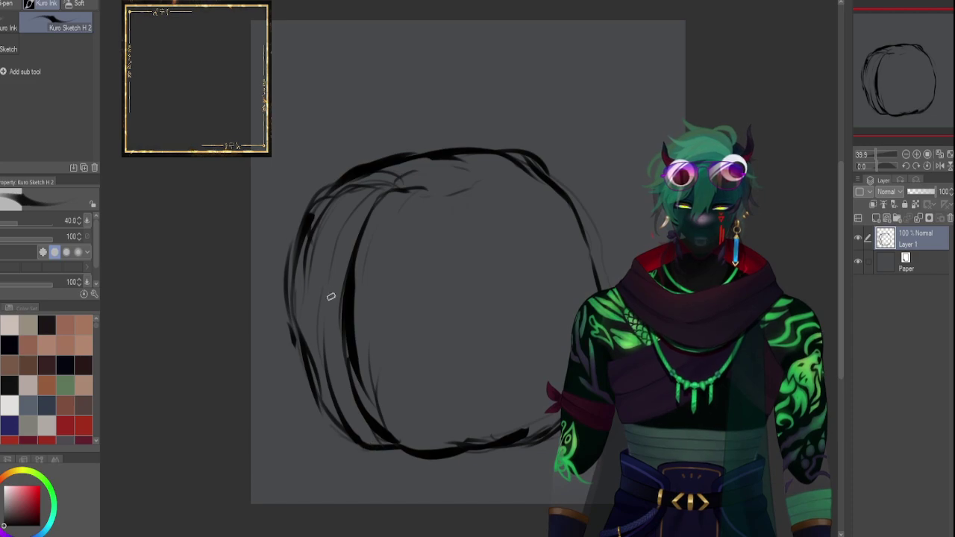
pyautogui.moveTo(348, 390); pyautogui.dragTo(364, 442)
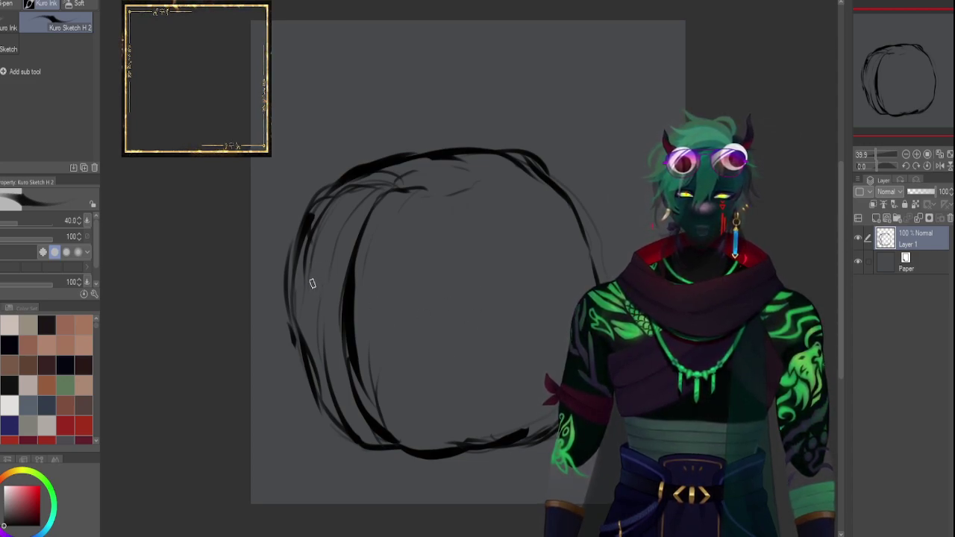
pyautogui.moveTo(313, 263); pyautogui.dragTo(314, 379)
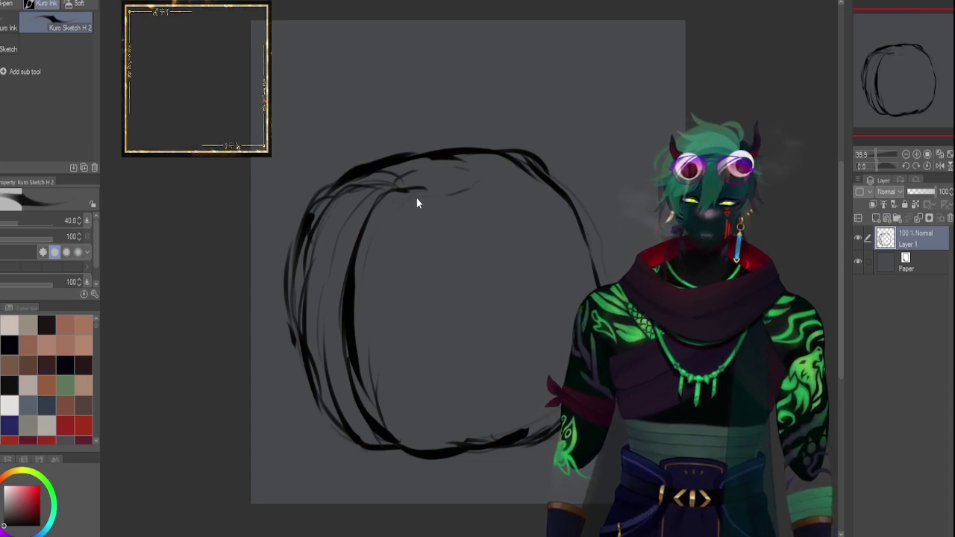
# Close the inner shape with a top edge and a long right edge, and sketch a second curve inside its left edge.
pyautogui.moveTo(396, 196)
pyautogui.mouseDown()
pyautogui.moveTo(462, 192)
pyautogui.moveTo(437, 186)
pyautogui.moveTo(468, 226)
pyautogui.moveTo(449, 188)
pyautogui.moveTo(480, 294)
pyautogui.moveTo(472, 281)
pyautogui.moveTo(473, 437)
pyautogui.moveTo(478, 389)
pyautogui.moveTo(460, 446)
pyautogui.mouseUp()
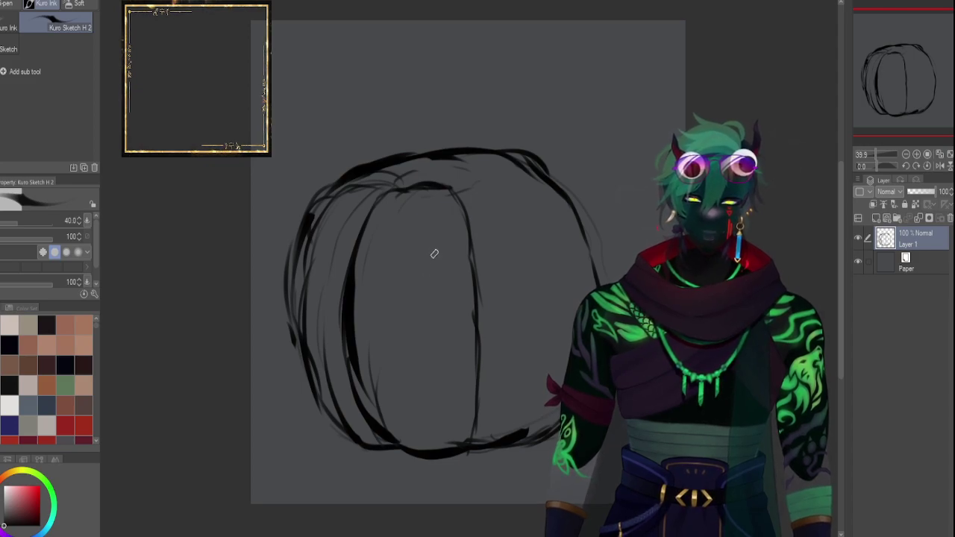
pyautogui.moveTo(420, 188); pyautogui.dragTo(388, 242)
pyautogui.moveTo(390, 379); pyautogui.dragTo(416, 455)
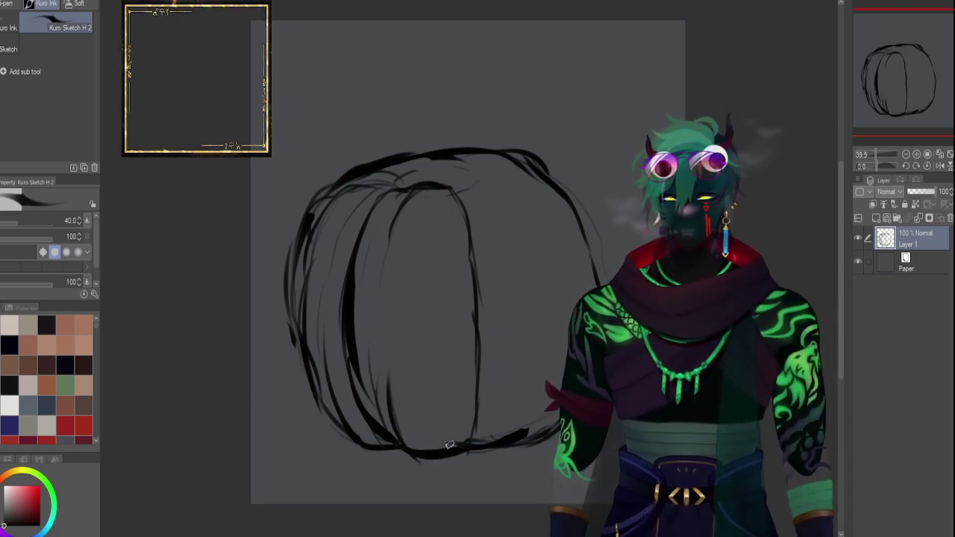
pyautogui.moveTo(443, 188); pyautogui.dragTo(471, 267)
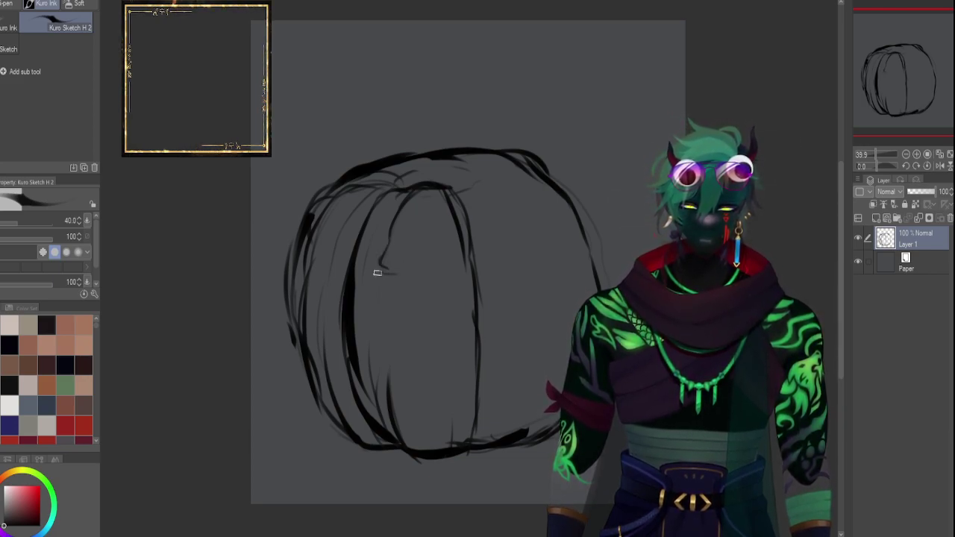
# Sketch a wide open mouth inside the inner shape with bold upper, left and lower edges and a line above it.
pyautogui.moveTo(399, 276)
pyautogui.mouseDown()
pyautogui.moveTo(457, 289)
pyautogui.moveTo(440, 278)
pyautogui.moveTo(471, 281)
pyautogui.moveTo(442, 277)
pyautogui.mouseUp()
pyautogui.hotkey('ctrl', 'z')
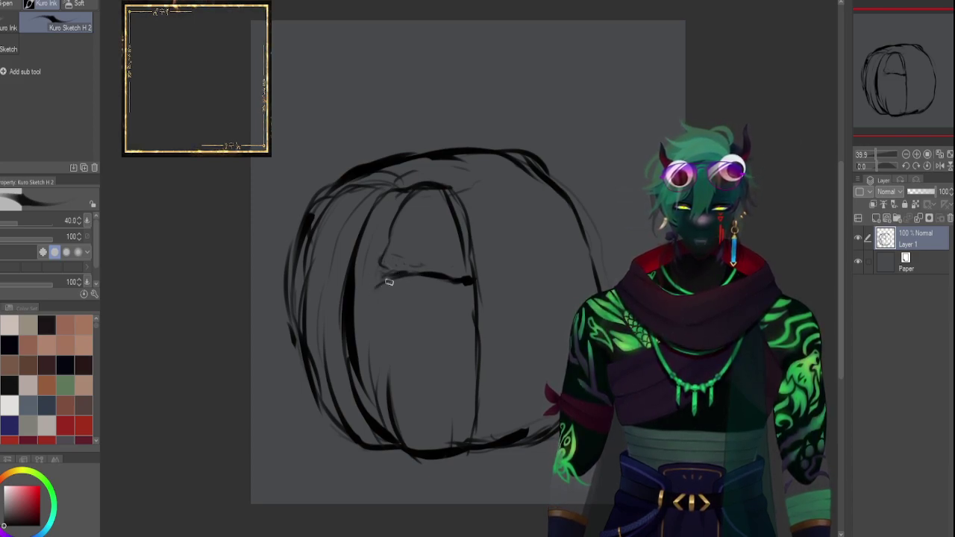
pyautogui.moveTo(382, 287)
pyautogui.mouseDown()
pyautogui.moveTo(389, 343)
pyautogui.moveTo(386, 288)
pyautogui.moveTo(386, 341)
pyautogui.moveTo(377, 304)
pyautogui.moveTo(387, 352)
pyautogui.moveTo(374, 331)
pyautogui.moveTo(384, 286)
pyautogui.mouseUp()
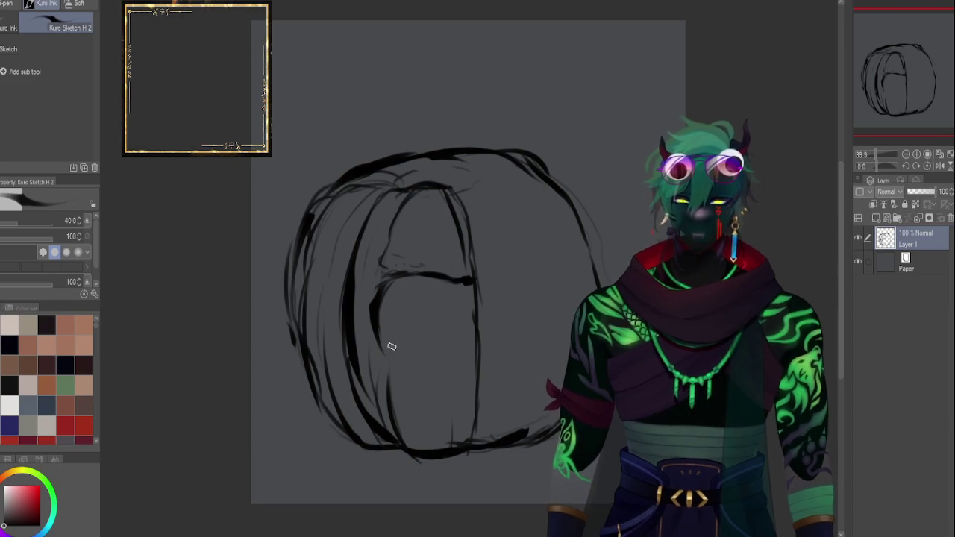
pyautogui.moveTo(382, 332); pyautogui.dragTo(396, 380)
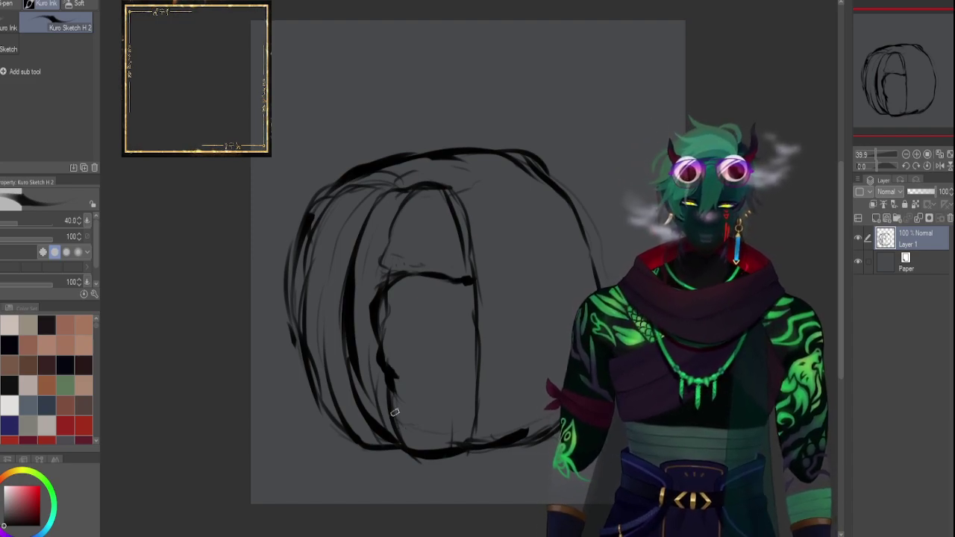
pyautogui.moveTo(397, 396)
pyautogui.mouseDown()
pyautogui.moveTo(448, 427)
pyautogui.moveTo(408, 408)
pyautogui.moveTo(458, 418)
pyautogui.moveTo(424, 415)
pyautogui.moveTo(462, 409)
pyautogui.mouseUp()
pyautogui.moveTo(400, 288)
pyautogui.mouseDown()
pyautogui.moveTo(394, 293)
pyautogui.moveTo(407, 281)
pyautogui.moveTo(472, 278)
pyautogui.moveTo(480, 264)
pyautogui.moveTo(467, 262)
pyautogui.mouseUp()
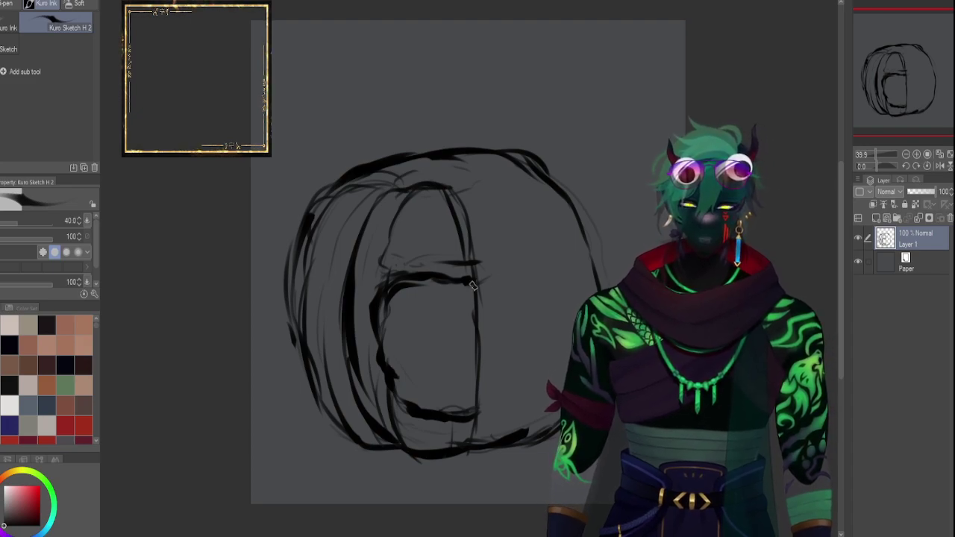
# Reduce the brush size to 17 and sketch a small round eye above the open mouth.
pyautogui.press('[')
pyautogui.press('[')
pyautogui.press('[')
pyautogui.press('[')
pyautogui.click(873, 153)
pyautogui.moveTo(874, 150); pyautogui.dragTo(877, 151)
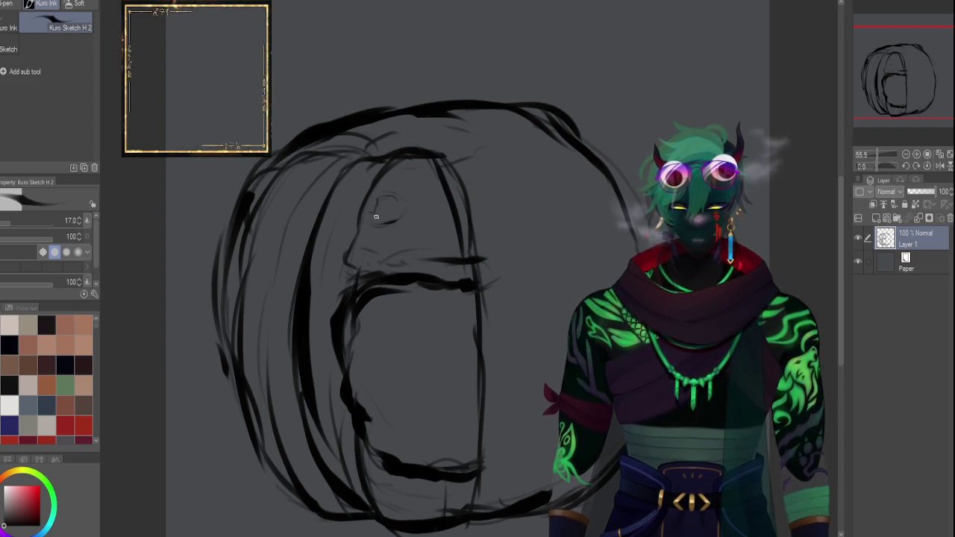
pyautogui.moveTo(372, 221); pyautogui.dragTo(396, 219)
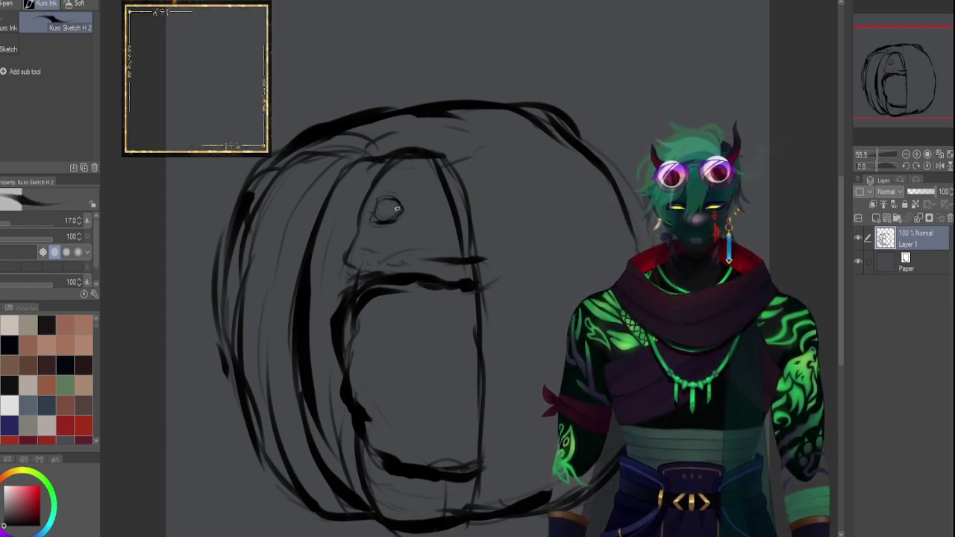
# Reduce the brush size to 8 and darken the pupil and rim of the eye above the mouth.
pyautogui.press('[')
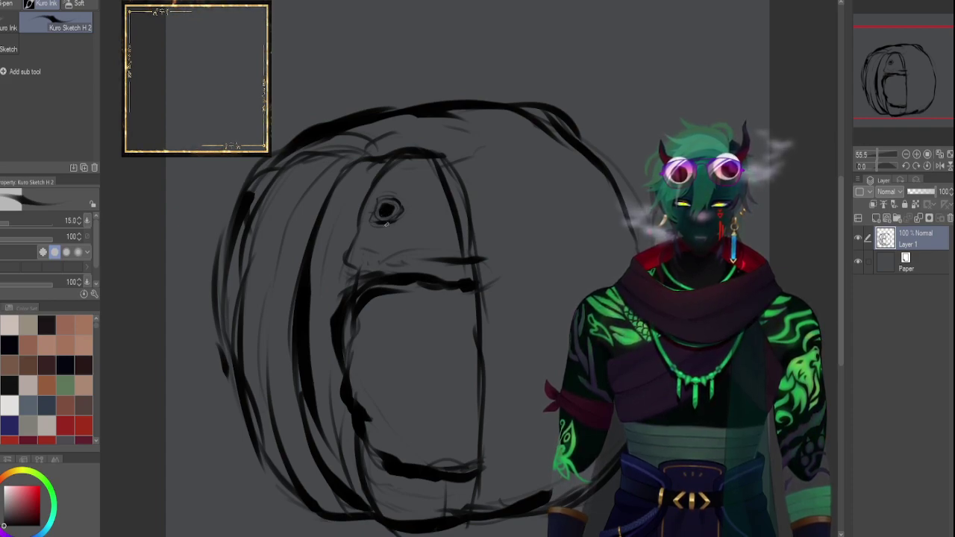
pyautogui.press('[')
pyautogui.press('[')
pyautogui.press('[')
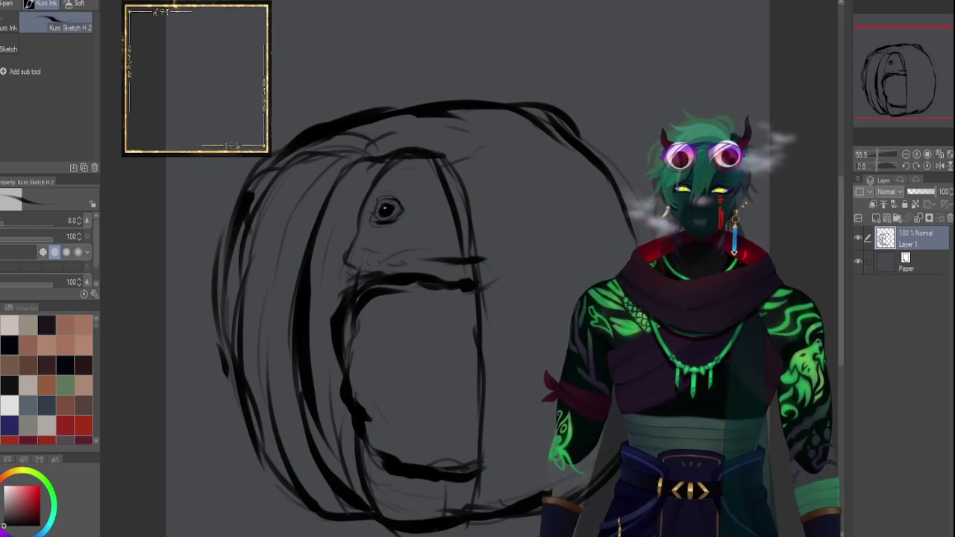
pyautogui.moveTo(386, 201); pyautogui.dragTo(380, 207)
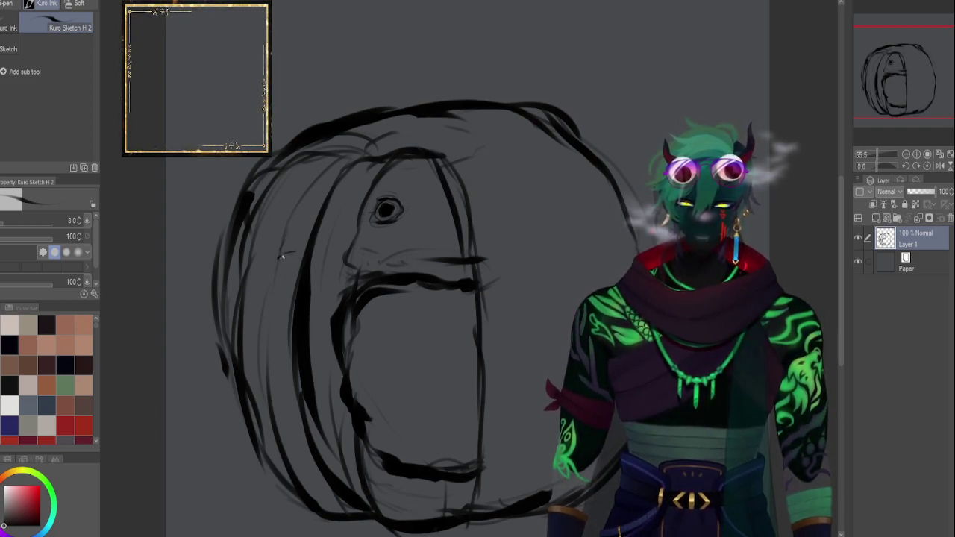
# Sketch a second, smaller eye between the outline's left side and the bold inner contour.
pyautogui.moveTo(282, 257); pyautogui.dragTo(284, 273)
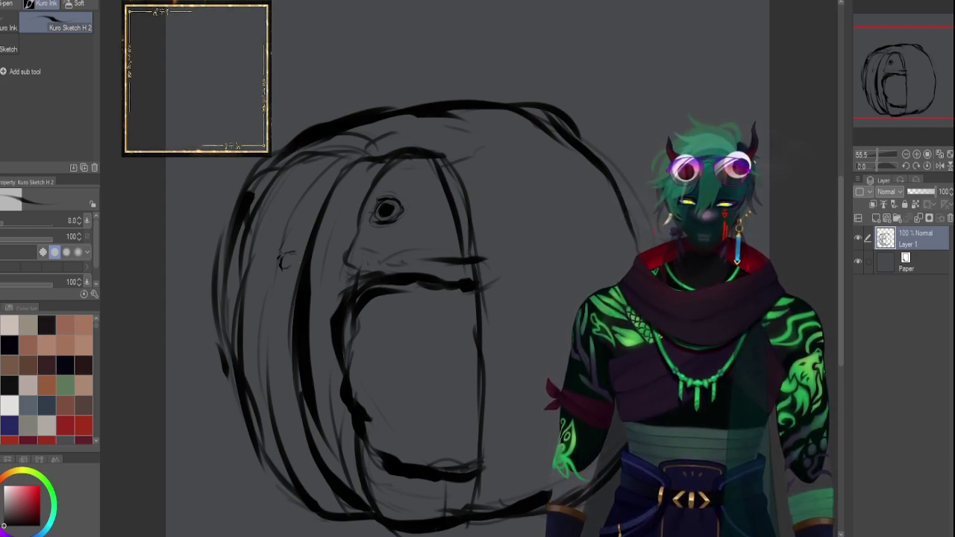
pyautogui.moveTo(875, 153); pyautogui.dragTo(878, 150)
pyautogui.moveTo(892, 79); pyautogui.dragTo(877, 82)
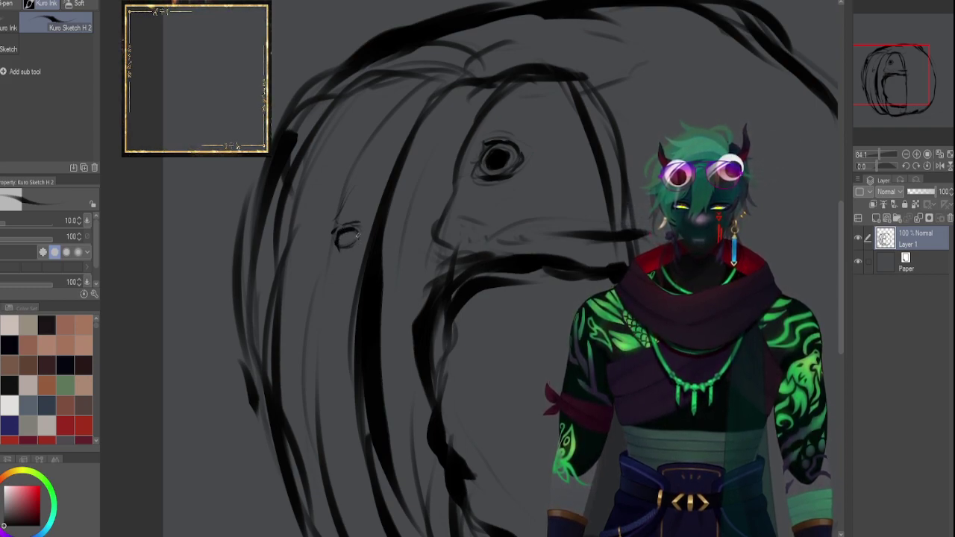
pyautogui.moveTo(356, 228); pyautogui.dragTo(339, 234)
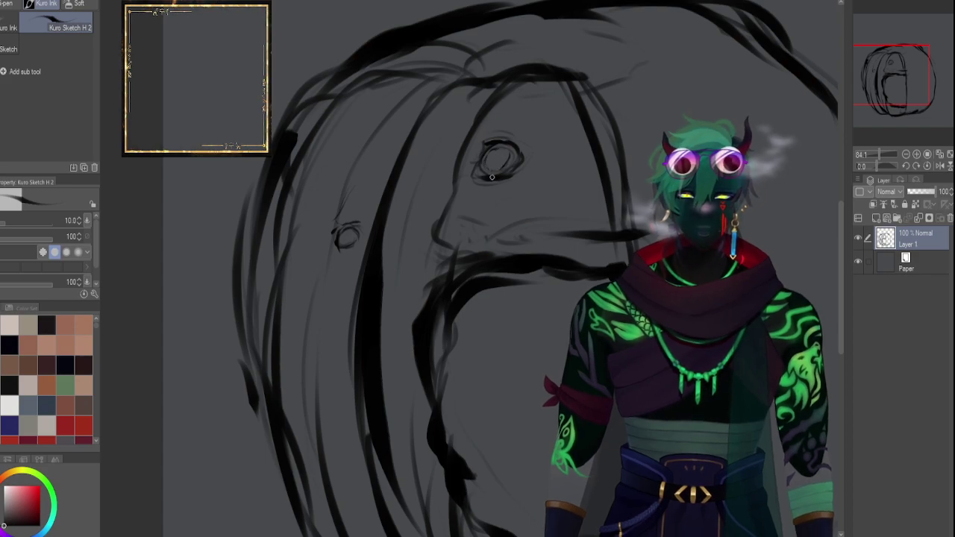
# Set the brush size to 5 and redefine the rim of the hollowed-out eye above the mouth.
pyautogui.press('[')
pyautogui.press('[')
pyautogui.press('[')
pyautogui.press('[')
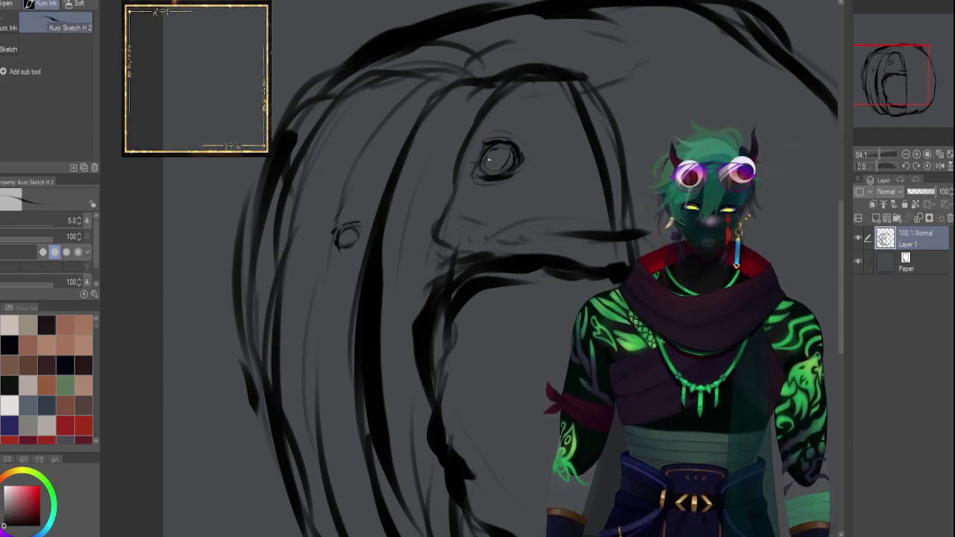
pyautogui.moveTo(484, 164)
pyautogui.mouseDown()
pyautogui.moveTo(497, 177)
pyautogui.moveTo(499, 169)
pyautogui.mouseUp()
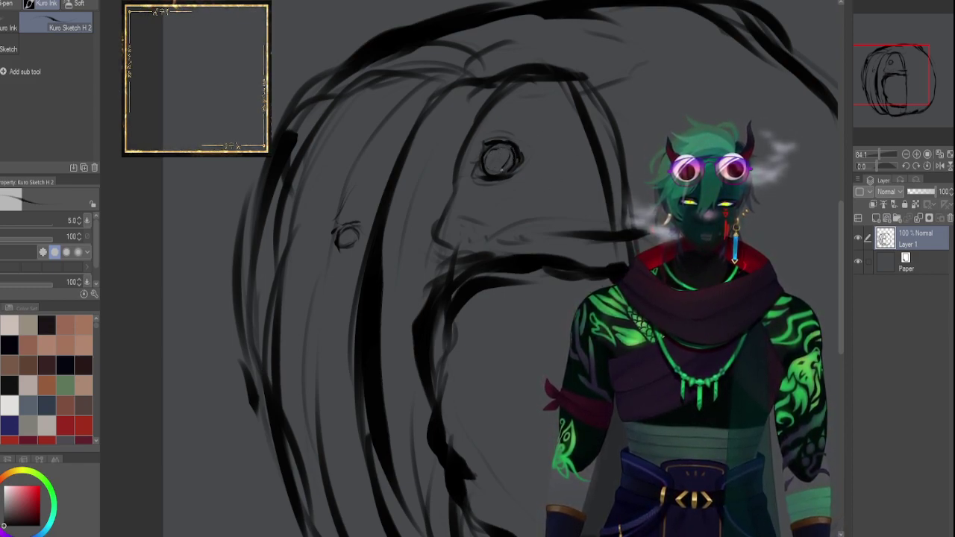
# Darken a line along the mouth's upper edge and retrace the nose profile up to the eye.
pyautogui.moveTo(901, 77); pyautogui.dragTo(909, 79)
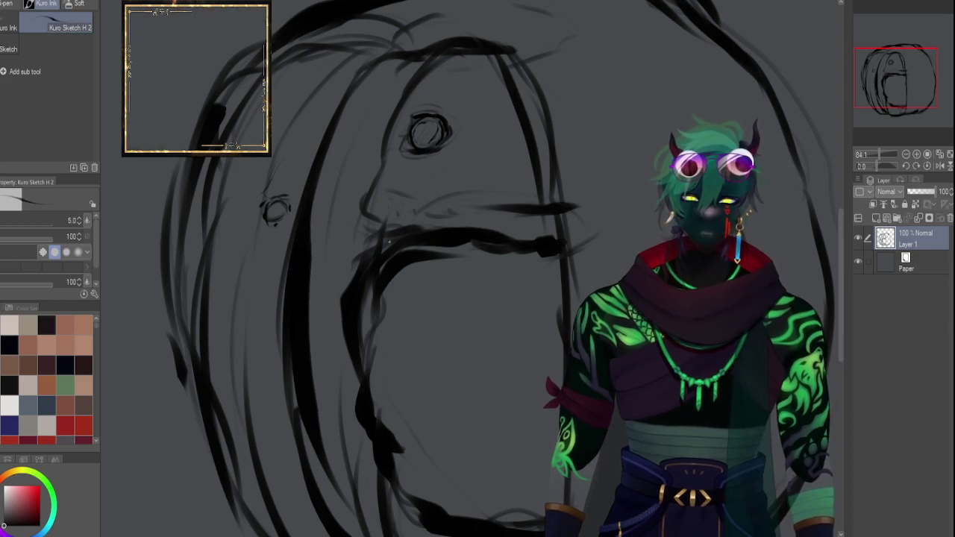
pyautogui.moveTo(382, 241); pyautogui.dragTo(497, 225)
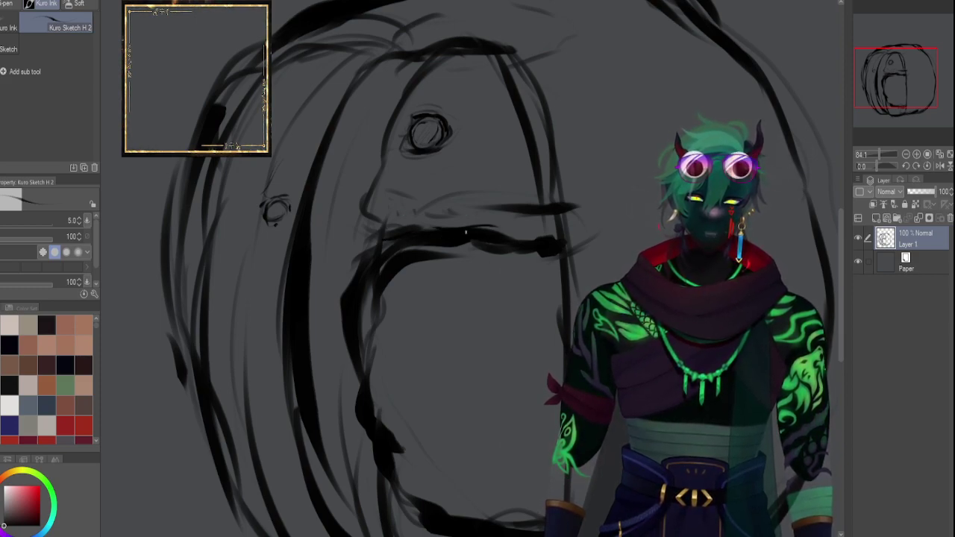
pyautogui.moveTo(395, 226); pyautogui.dragTo(374, 219)
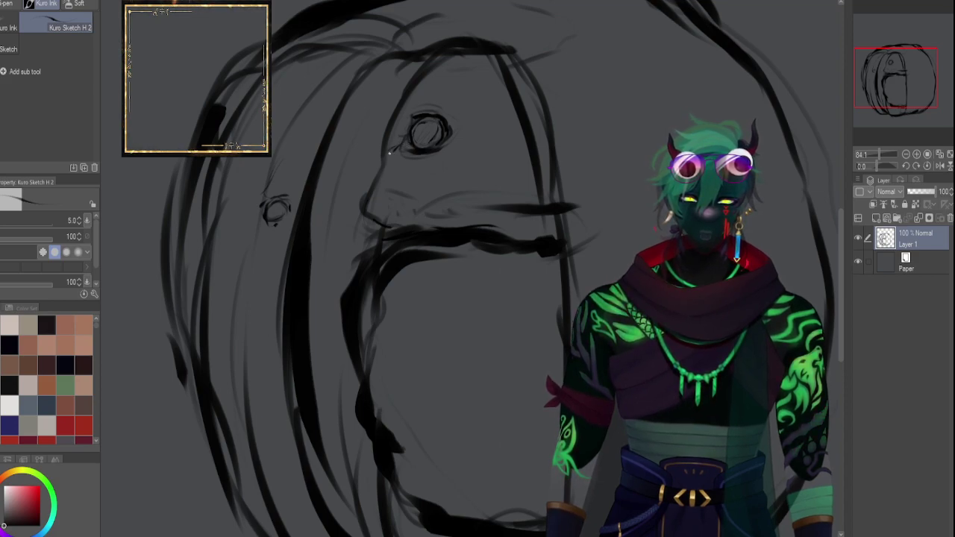
pyautogui.moveTo(382, 160); pyautogui.dragTo(366, 203)
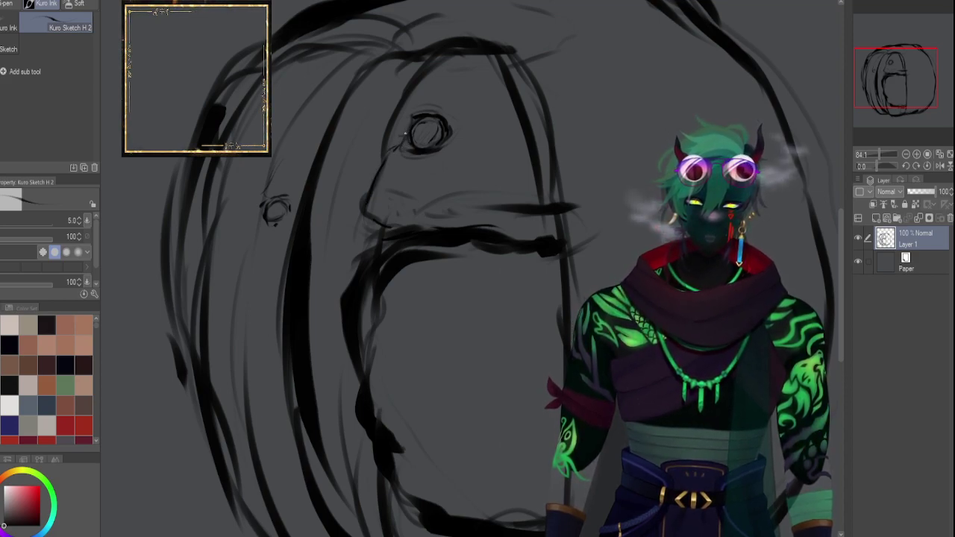
pyautogui.moveTo(405, 130)
pyautogui.mouseDown()
pyautogui.moveTo(399, 155)
pyautogui.moveTo(418, 112)
pyautogui.moveTo(447, 124)
pyautogui.mouseUp()
pyautogui.hotkey('ctrl', 'z')
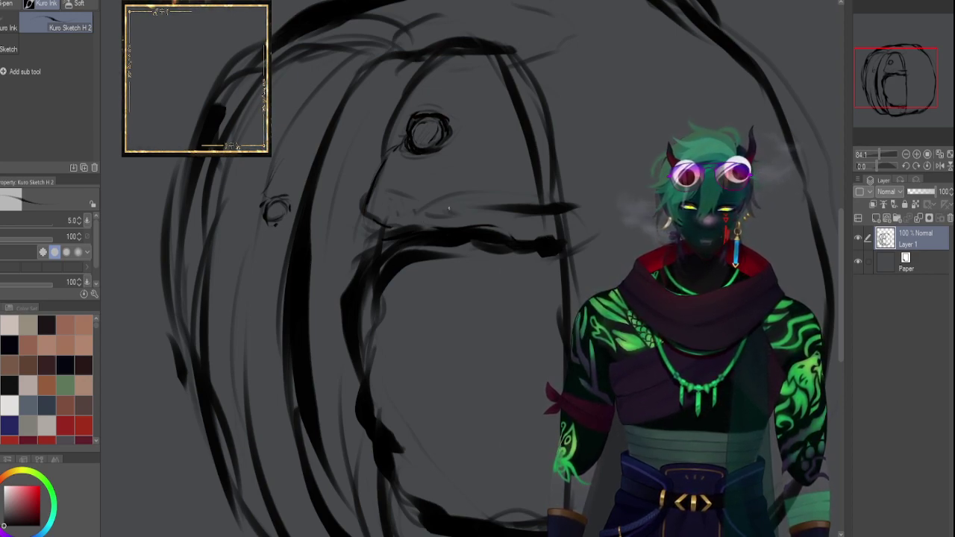
# Extend the line above the mouth and add short wrinkle strokes around the eye, nose, cheek and upper lip.
pyautogui.moveTo(435, 212); pyautogui.dragTo(540, 206)
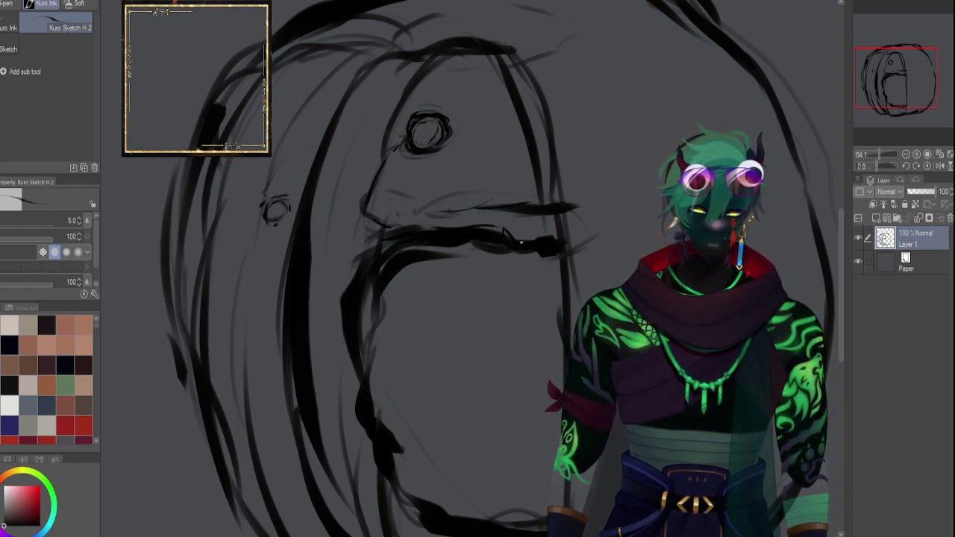
pyautogui.moveTo(523, 240)
pyautogui.mouseDown()
pyautogui.moveTo(534, 236)
pyautogui.moveTo(508, 233)
pyautogui.moveTo(517, 243)
pyautogui.moveTo(530, 235)
pyautogui.mouseUp()
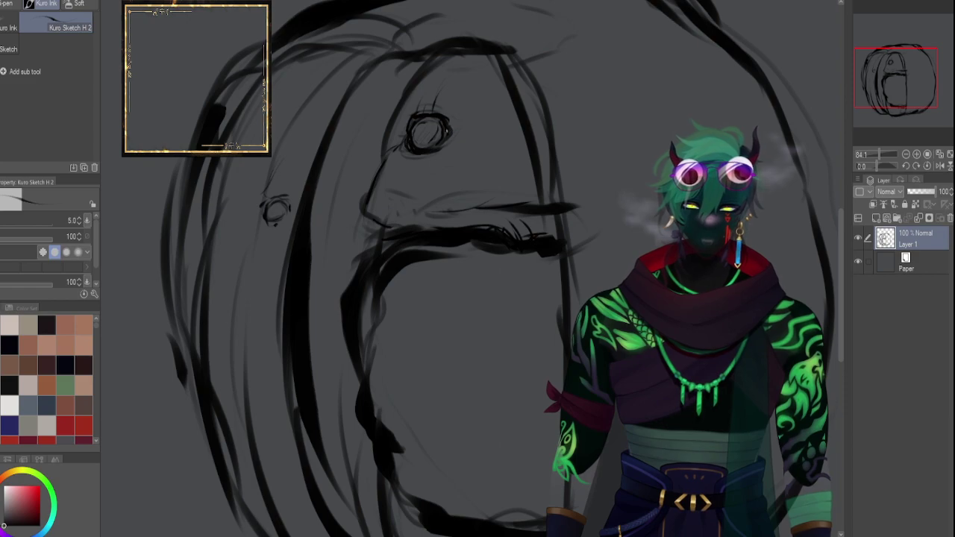
pyautogui.moveTo(453, 109); pyautogui.dragTo(451, 132)
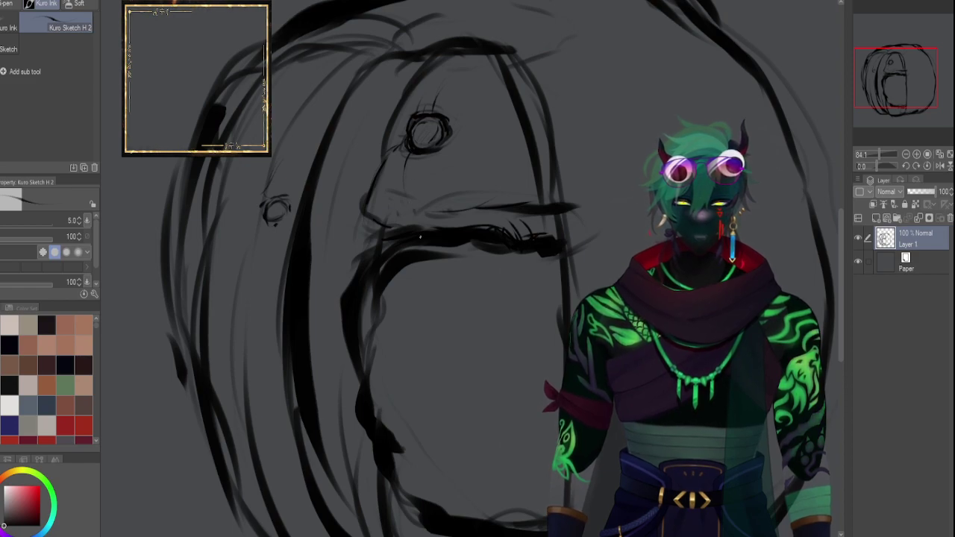
pyautogui.moveTo(390, 159); pyautogui.dragTo(380, 203)
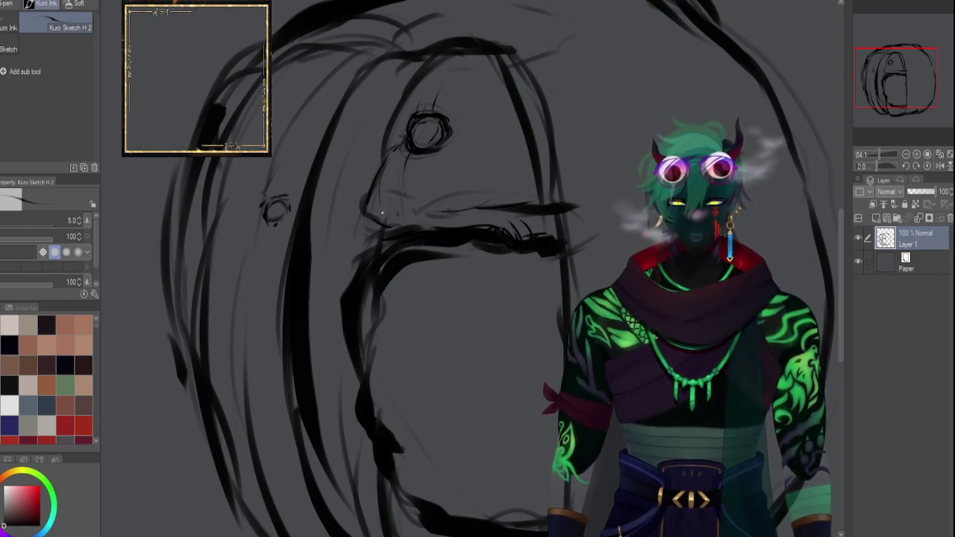
pyautogui.moveTo(458, 169)
pyautogui.mouseDown()
pyautogui.moveTo(466, 217)
pyautogui.moveTo(431, 231)
pyautogui.mouseUp()
pyautogui.moveTo(435, 204); pyautogui.dragTo(430, 232)
pyautogui.moveTo(518, 183); pyautogui.dragTo(531, 204)
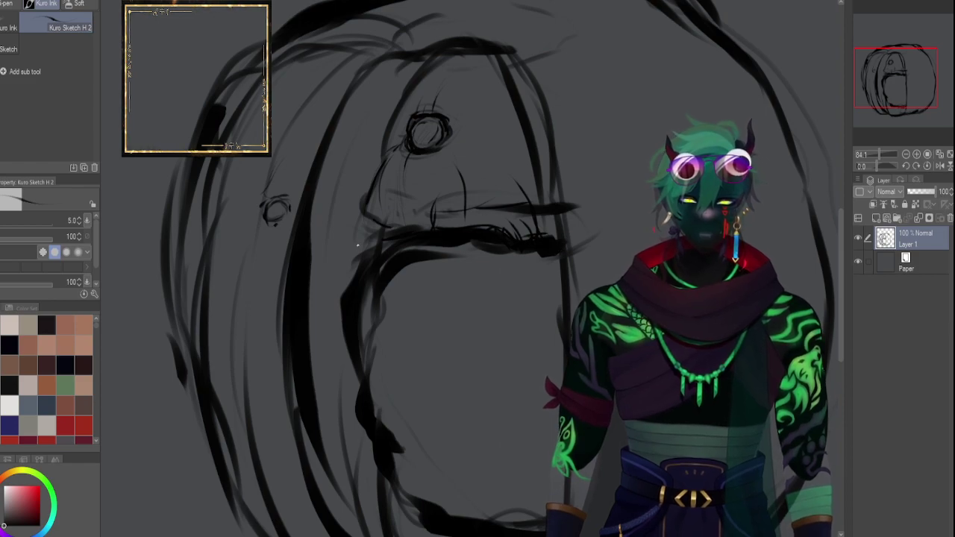
# Break the bold upper lip into small rounded forms and outline them with a size 6 brush.
pyautogui.moveTo(433, 247); pyautogui.dragTo(463, 248)
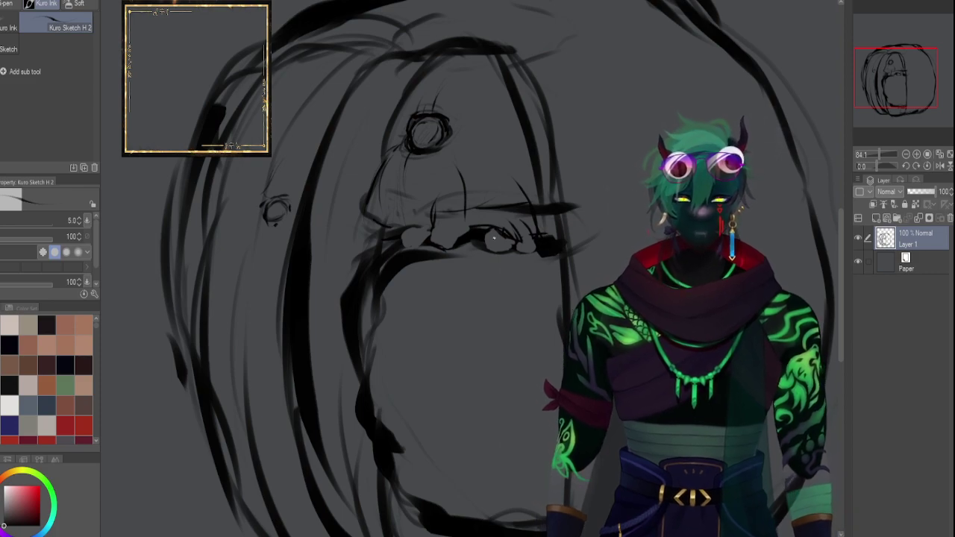
pyautogui.press(']')
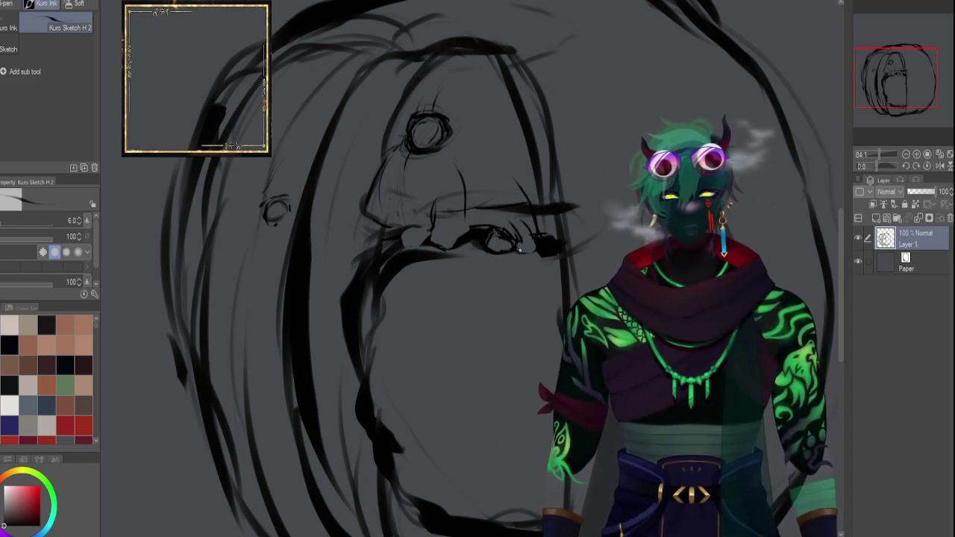
pyautogui.moveTo(489, 248); pyautogui.dragTo(507, 251)
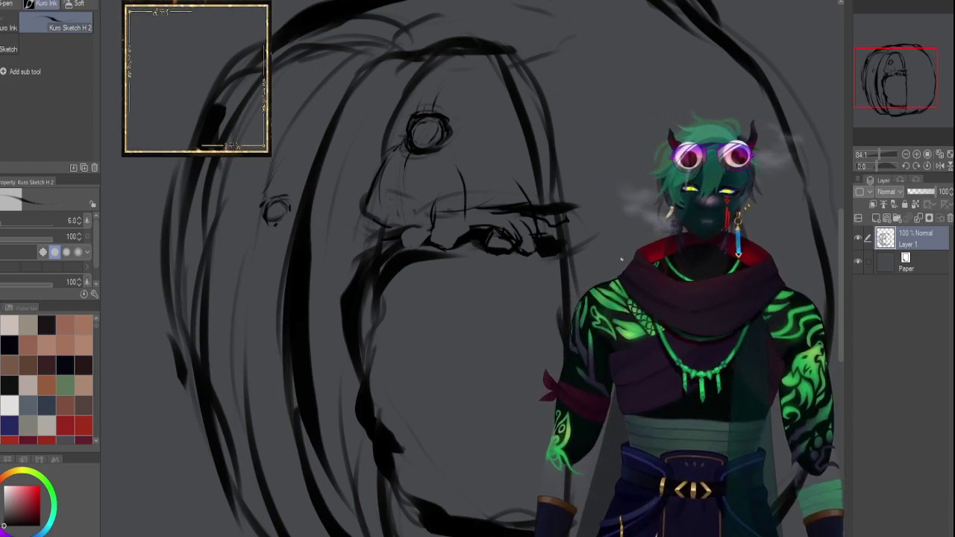
# Sketch a thin line beneath the upper lip forms, replacing the first stroke with a flatter one.
pyautogui.moveTo(887, 90); pyautogui.dragTo(902, 92)
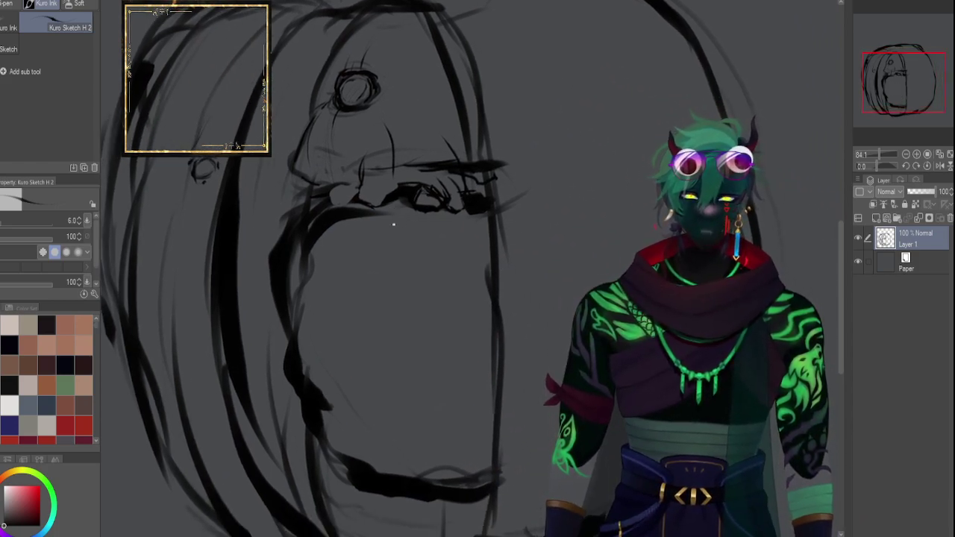
pyautogui.moveTo(376, 215); pyautogui.dragTo(420, 237)
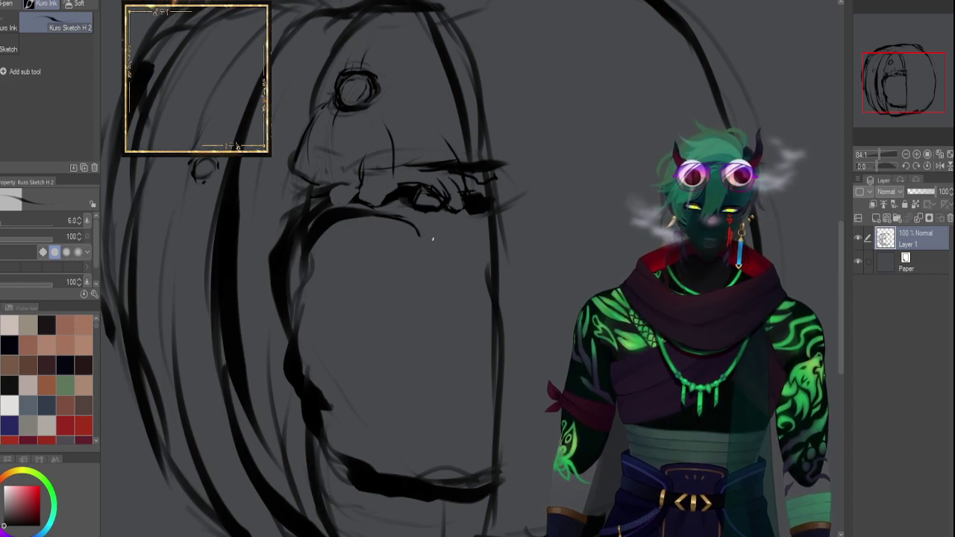
pyautogui.hotkey('ctrl', 'z')
pyautogui.moveTo(377, 212)
pyautogui.mouseDown()
pyautogui.moveTo(436, 214)
pyautogui.moveTo(388, 215)
pyautogui.moveTo(439, 219)
pyautogui.mouseUp()
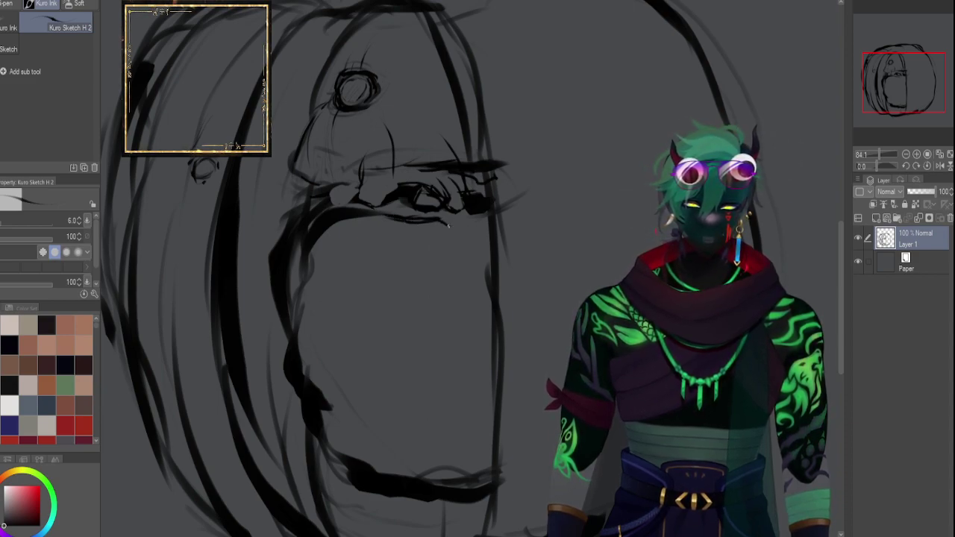
# Set the brush size to 20, thicken the mouth opening's upper edge and add a bold curve at its lower-left corner.
pyautogui.press(']')
pyautogui.press(']')
pyautogui.press(']')
pyautogui.press(']')
pyautogui.press(']')
pyautogui.press(']')
pyautogui.press(']')
pyautogui.moveTo(380, 218)
pyautogui.mouseDown()
pyautogui.moveTo(429, 234)
pyautogui.moveTo(380, 221)
pyautogui.moveTo(484, 224)
pyautogui.mouseUp()
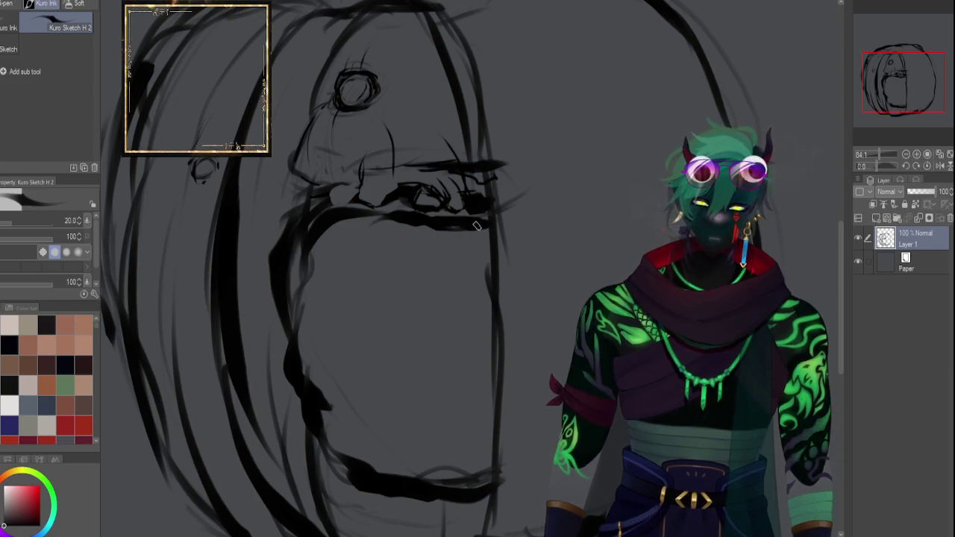
pyautogui.moveTo(878, 153); pyautogui.dragTo(880, 141)
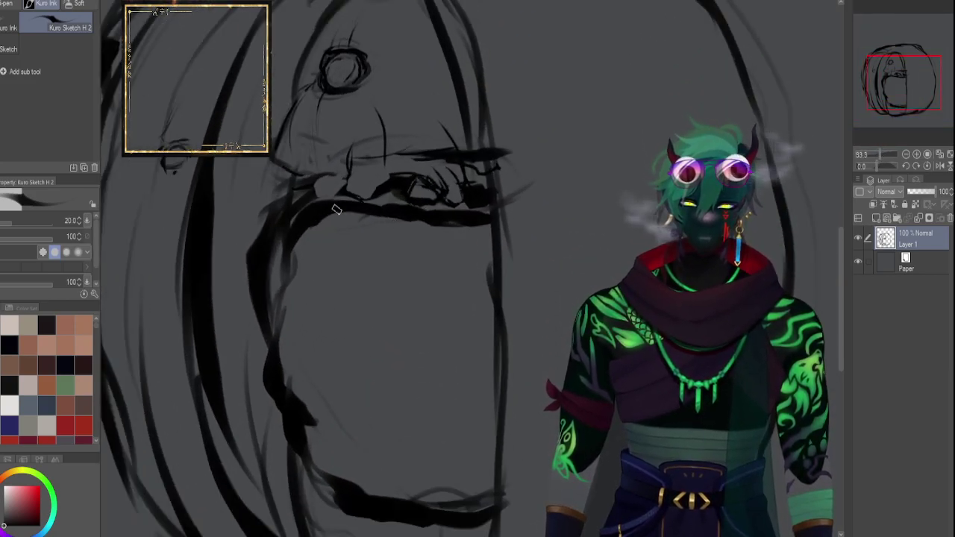
pyautogui.moveTo(297, 433)
pyautogui.mouseDown()
pyautogui.moveTo(344, 483)
pyautogui.moveTo(304, 445)
pyautogui.moveTo(333, 478)
pyautogui.moveTo(351, 479)
pyautogui.moveTo(307, 437)
pyautogui.moveTo(337, 477)
pyautogui.moveTo(302, 453)
pyautogui.mouseUp()
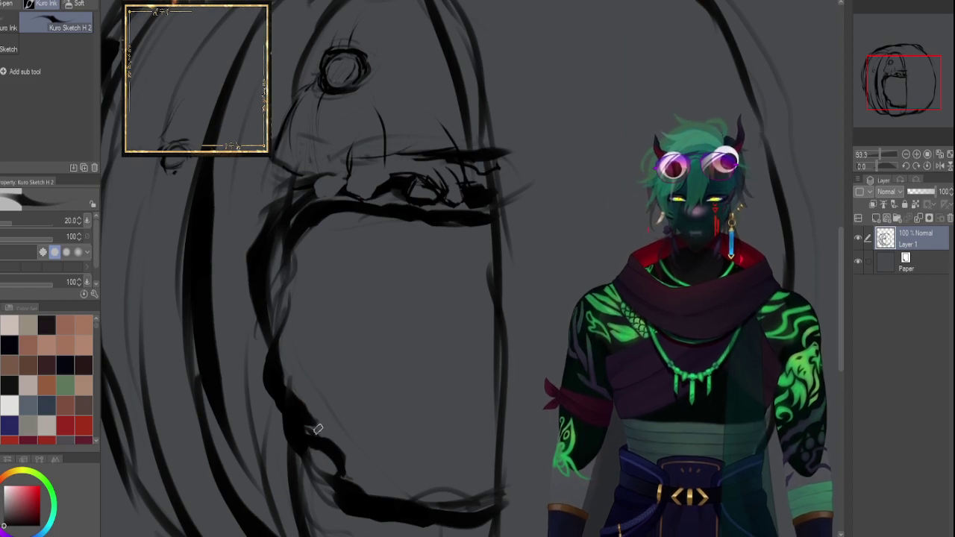
# Set the brush size to 12 and sketch vertical dividing strokes below the mouth's lower edge, down to the outline.
pyautogui.moveTo(904, 82); pyautogui.dragTo(899, 98)
pyautogui.press('[')
pyautogui.press('[')
pyautogui.press('[')
pyautogui.moveTo(348, 294)
pyautogui.mouseDown()
pyautogui.moveTo(330, 346)
pyautogui.moveTo(348, 356)
pyautogui.mouseUp()
pyautogui.moveTo(344, 315)
pyautogui.mouseDown()
pyautogui.moveTo(366, 419)
pyautogui.moveTo(347, 353)
pyautogui.mouseUp()
pyautogui.moveTo(381, 317)
pyautogui.mouseDown()
pyautogui.moveTo(383, 368)
pyautogui.moveTo(375, 316)
pyautogui.moveTo(370, 374)
pyautogui.moveTo(380, 341)
pyautogui.moveTo(391, 380)
pyautogui.moveTo(400, 351)
pyautogui.moveTo(411, 399)
pyautogui.mouseUp()
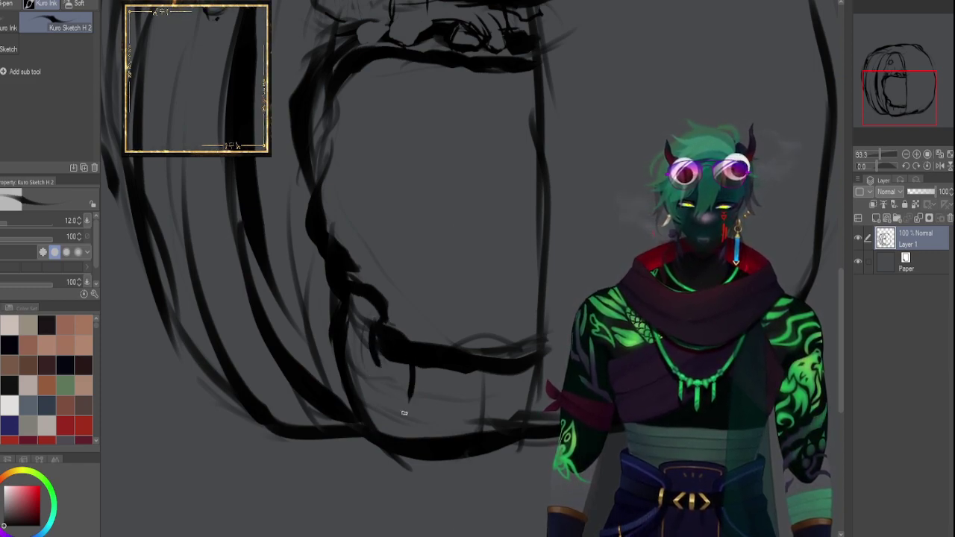
pyautogui.moveTo(386, 357); pyautogui.dragTo(387, 411)
pyautogui.moveTo(364, 304)
pyautogui.mouseDown()
pyautogui.moveTo(348, 358)
pyautogui.moveTo(359, 395)
pyautogui.mouseUp()
pyautogui.moveTo(417, 375)
pyautogui.mouseDown()
pyautogui.moveTo(468, 363)
pyautogui.moveTo(452, 416)
pyautogui.moveTo(462, 370)
pyautogui.moveTo(438, 403)
pyautogui.moveTo(453, 427)
pyautogui.mouseUp()
pyautogui.moveTo(458, 378)
pyautogui.mouseDown()
pyautogui.moveTo(430, 440)
pyautogui.moveTo(456, 421)
pyautogui.mouseUp()
pyautogui.moveTo(374, 388); pyautogui.dragTo(380, 432)
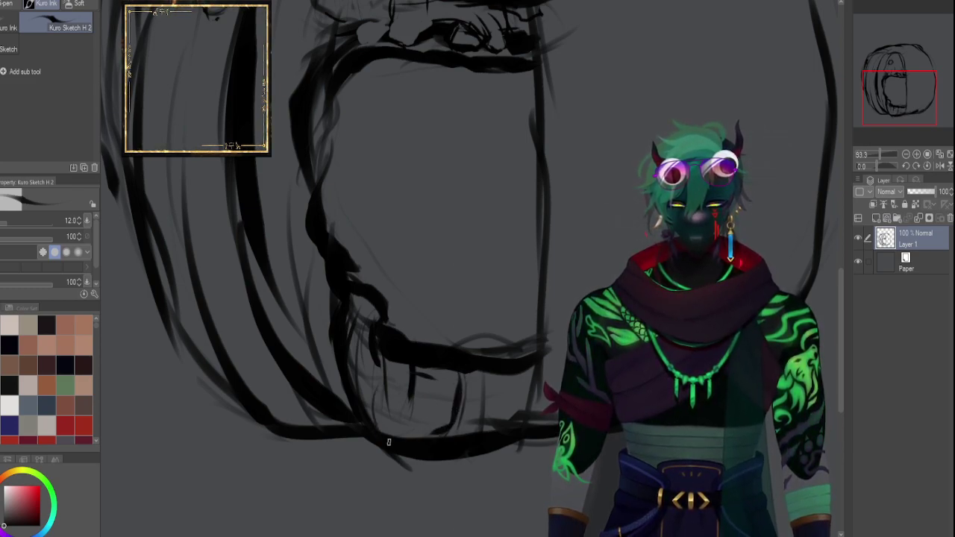
pyautogui.moveTo(483, 372)
pyautogui.mouseDown()
pyautogui.moveTo(491, 396)
pyautogui.moveTo(480, 371)
pyautogui.moveTo(479, 418)
pyautogui.mouseUp()
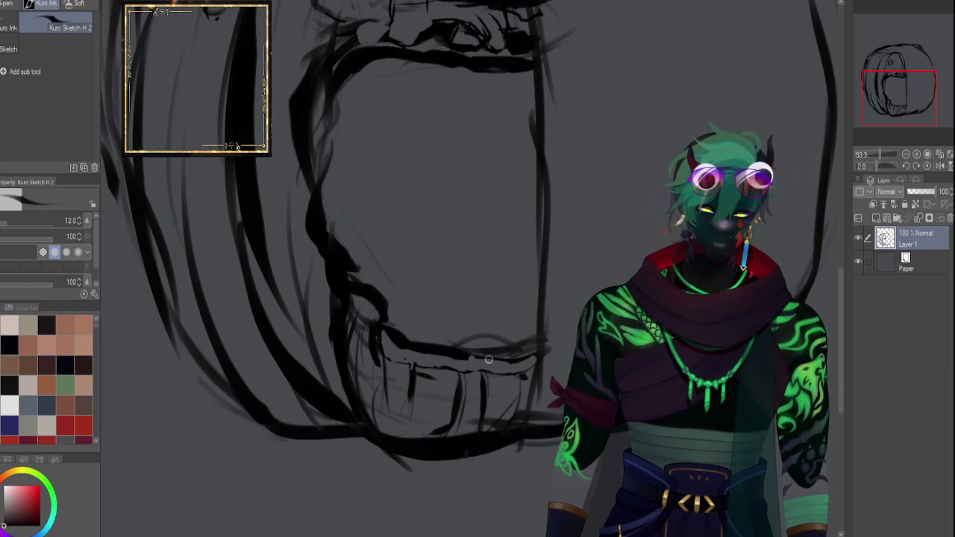
# Set the brush size to 8 and add short contour strokes along the left part of the lower lip.
pyautogui.press(']')
pyautogui.press(']')
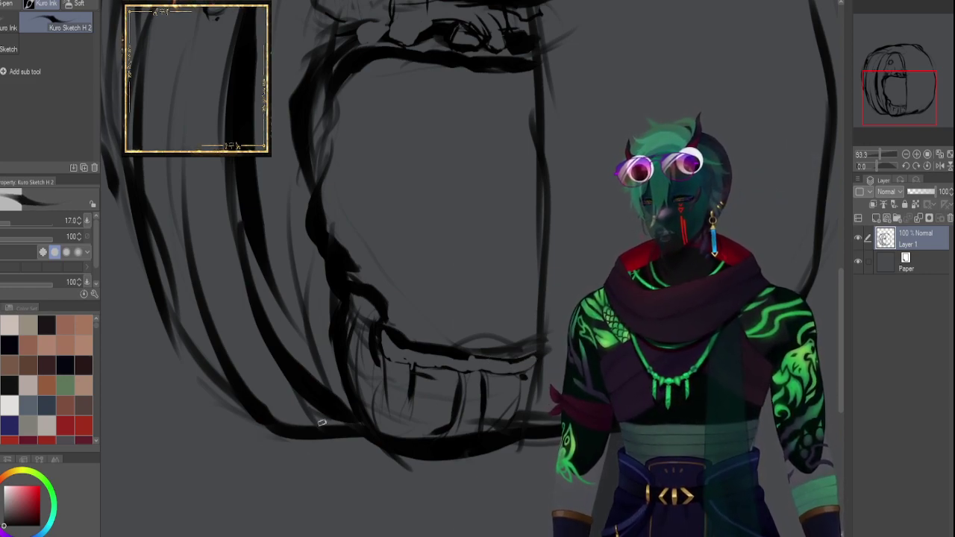
pyautogui.press('[')
pyautogui.press('[')
pyautogui.press('[')
pyautogui.press('[')
pyautogui.moveTo(405, 360)
pyautogui.mouseDown()
pyautogui.moveTo(409, 377)
pyautogui.moveTo(442, 369)
pyautogui.mouseUp()
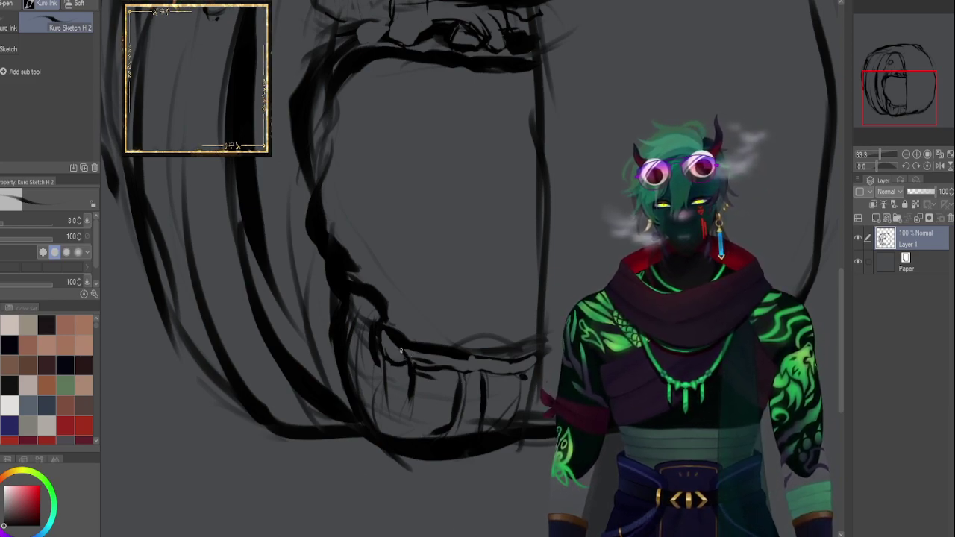
pyautogui.moveTo(395, 352); pyautogui.dragTo(415, 366)
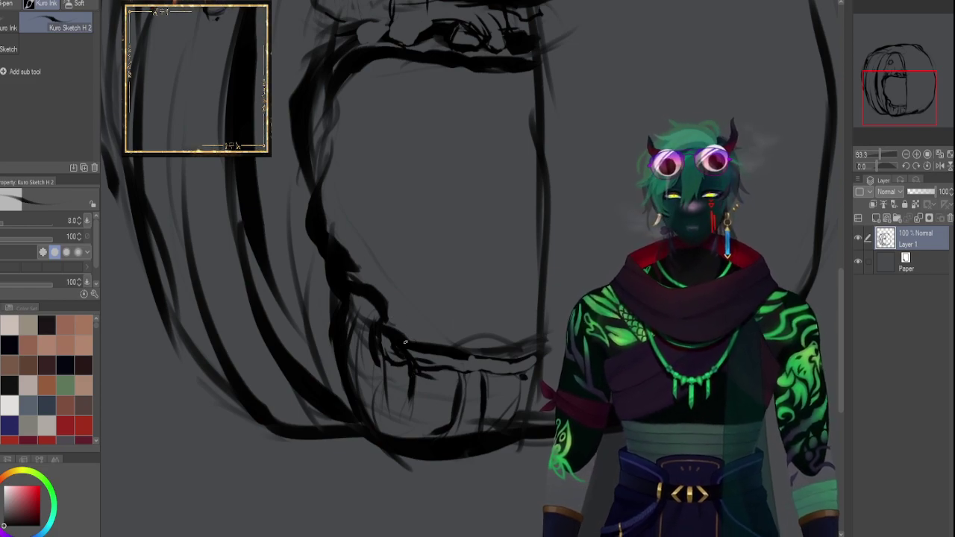
# Reduce the brush size to 5 and add fine detail strokes at the lower lip's left corner.
pyautogui.press('[')
pyautogui.press('[')
pyautogui.press('[')
pyautogui.press('[')
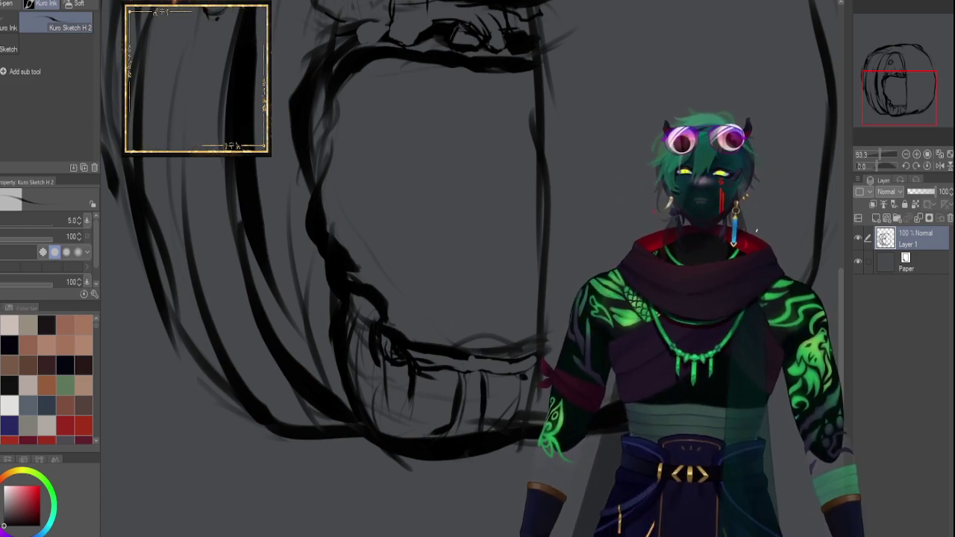
pyautogui.moveTo(885, 121); pyautogui.dragTo(893, 127)
pyautogui.moveTo(876, 152); pyautogui.dragTo(880, 150)
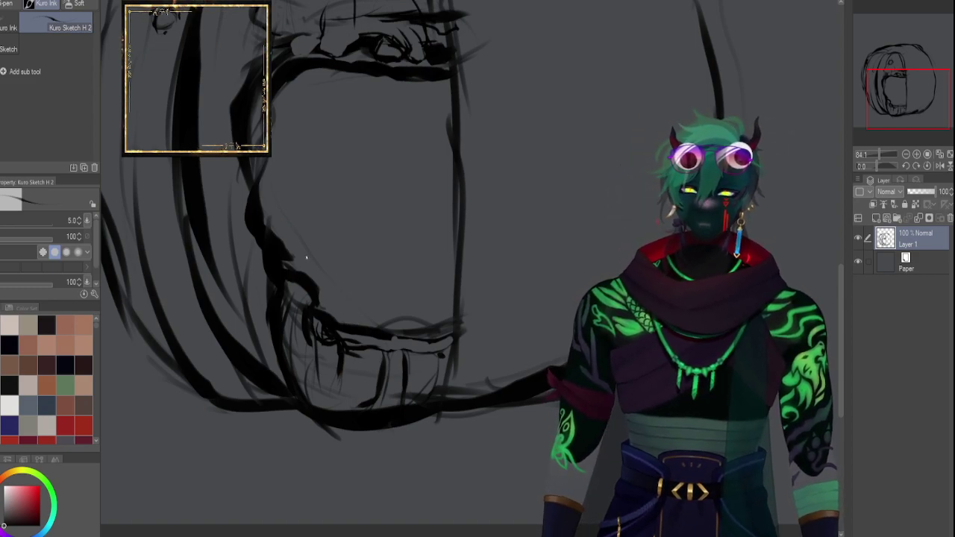
# Enlarge the brush, thicken the upper edge of the lower lip and darken its left fold, finishing at brush size 12.
pyautogui.press(']')
pyautogui.press(']')
pyautogui.press(']')
pyautogui.press(']')
pyautogui.press(']')
pyautogui.press(']')
pyautogui.press(']')
pyautogui.press(']')
pyautogui.moveTo(318, 325)
pyautogui.mouseDown()
pyautogui.moveTo(344, 371)
pyautogui.moveTo(397, 367)
pyautogui.moveTo(341, 350)
pyautogui.moveTo(461, 339)
pyautogui.mouseUp()
pyautogui.press('[')
pyautogui.press('[')
pyautogui.press('[')
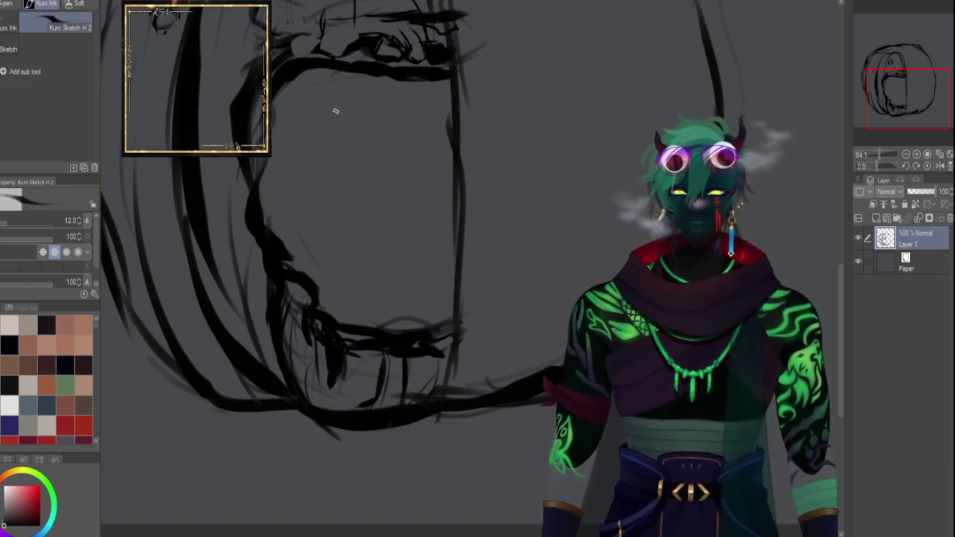
# Set the brush size to 17, sketch faint curved shapes inside the mouth opening and add dark strokes across its front edge.
pyautogui.moveTo(903, 154); pyautogui.dragTo(866, 153)
pyautogui.press(']')
pyautogui.press(']')
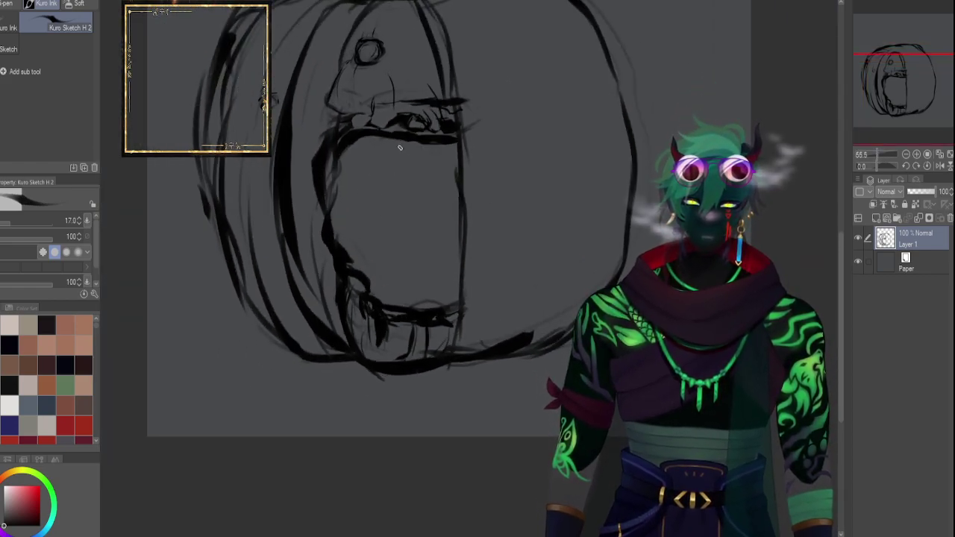
pyautogui.moveTo(361, 173); pyautogui.dragTo(419, 206)
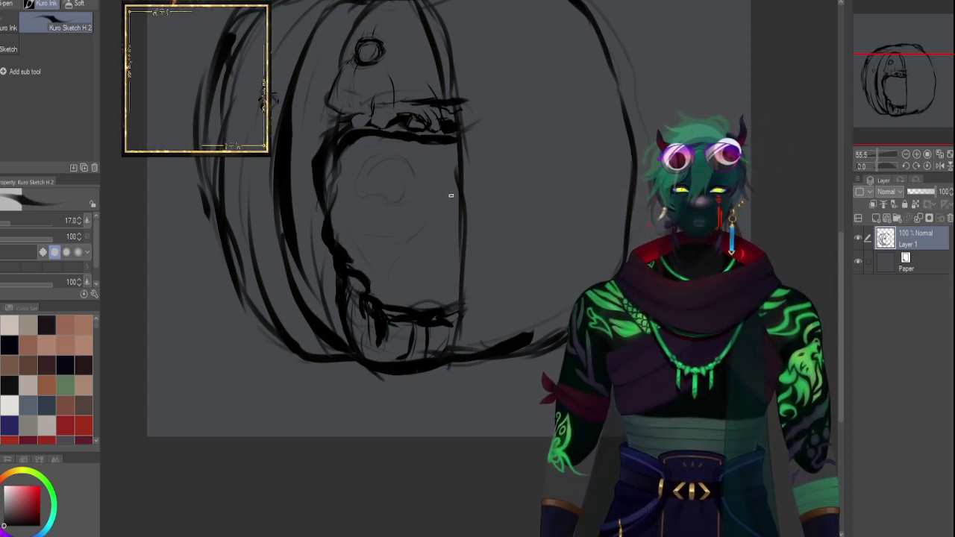
pyautogui.moveTo(455, 217)
pyautogui.mouseDown()
pyautogui.moveTo(470, 240)
pyautogui.moveTo(487, 239)
pyautogui.mouseUp()
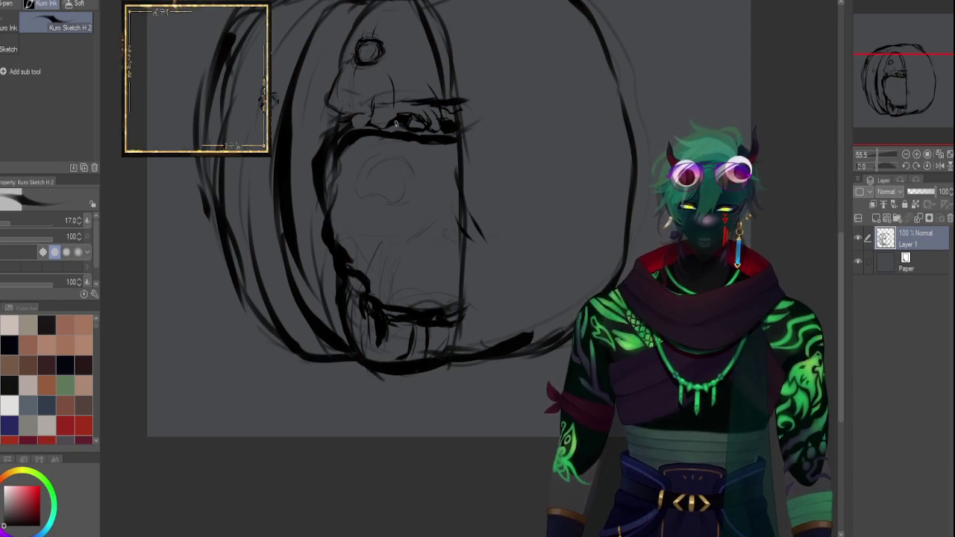
# Reduce the brush size to 7 and sketch a rounded lump in the middle of the upper lip.
pyautogui.scroll(3, 882, 147)
pyautogui.scroll(-3, 882, 147)
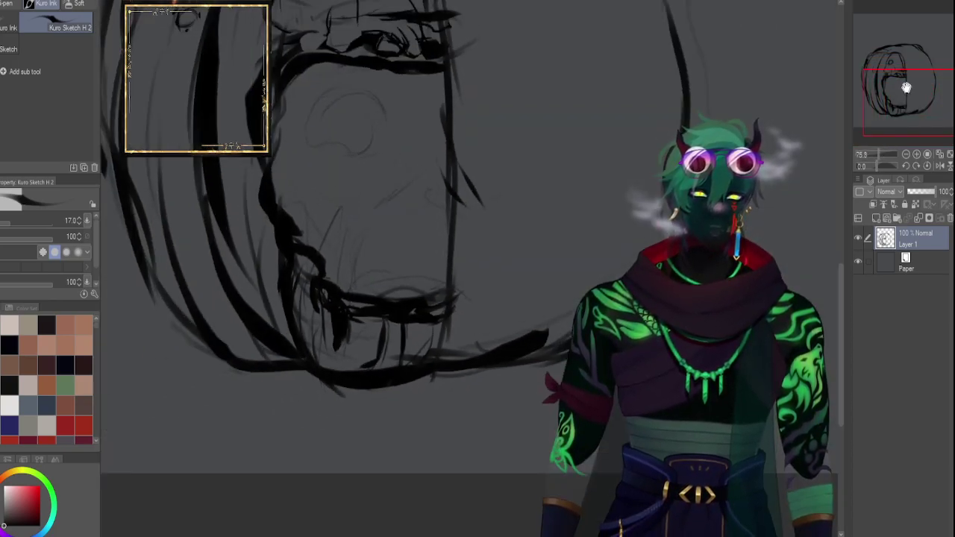
pyautogui.moveTo(880, 152); pyautogui.dragTo(881, 153)
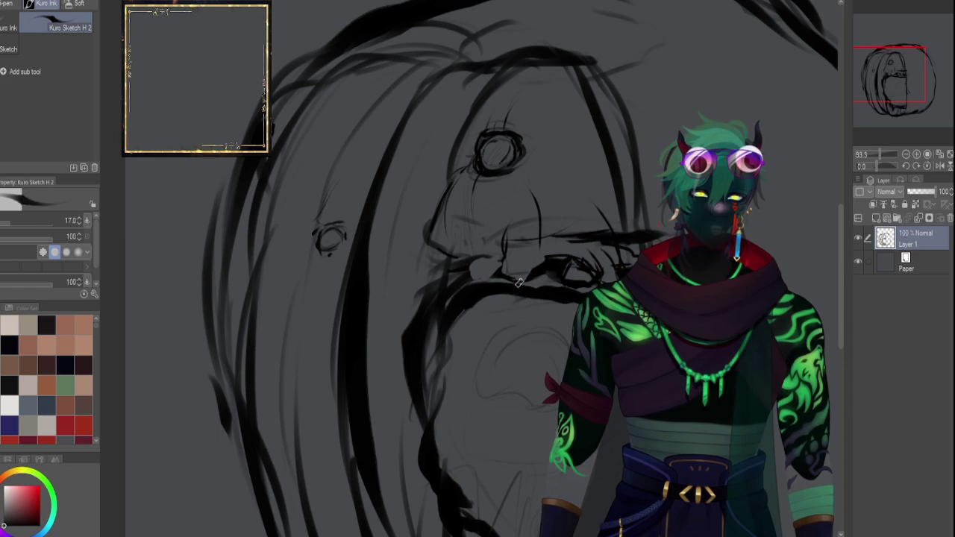
pyautogui.press('[')
pyautogui.press('[')
pyautogui.press('[')
pyautogui.press('[')
pyautogui.press('[')
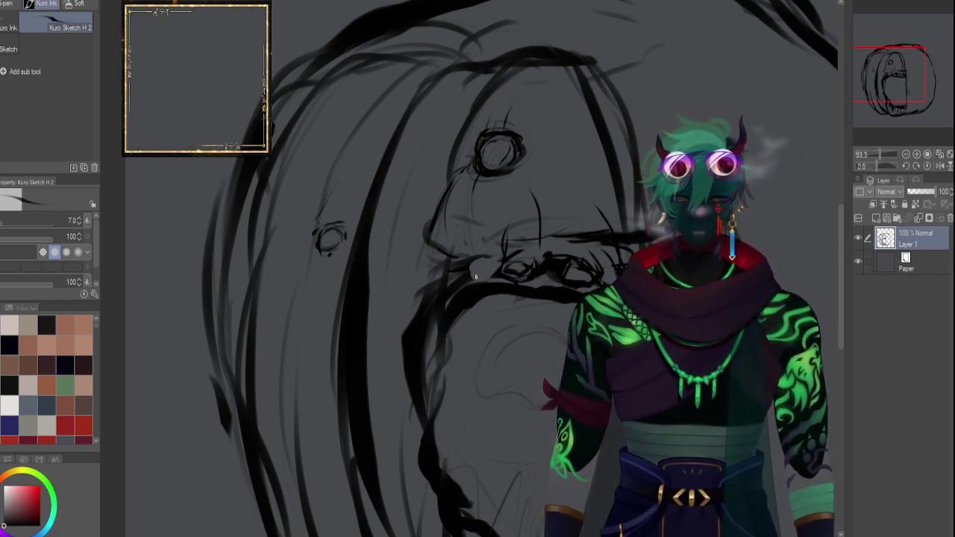
# Reduce the brush size to 5, detail a small rounded lump at the upper lip's left end and add contours along the lip.
pyautogui.press('[')
pyautogui.press('[')
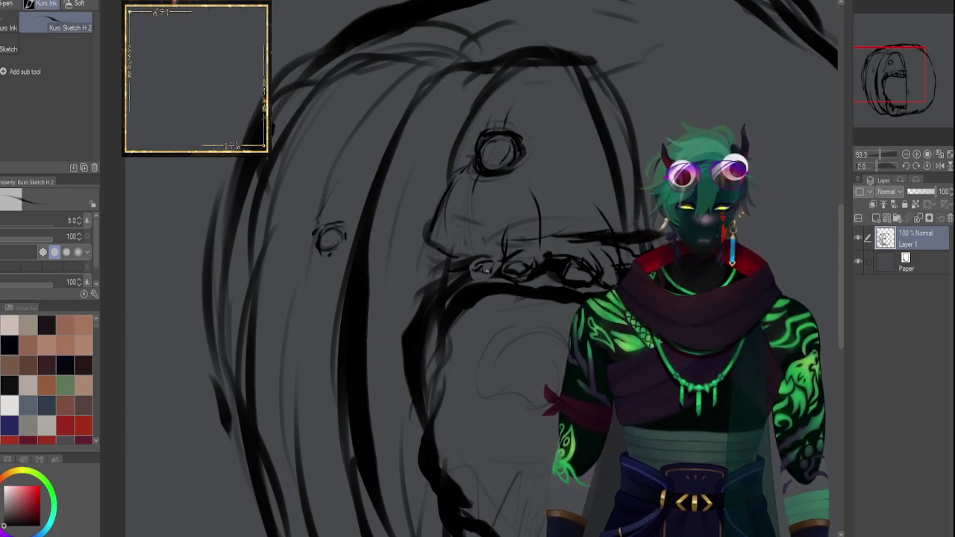
pyautogui.moveTo(471, 270); pyautogui.dragTo(501, 247)
pyautogui.moveTo(470, 279); pyautogui.dragTo(491, 277)
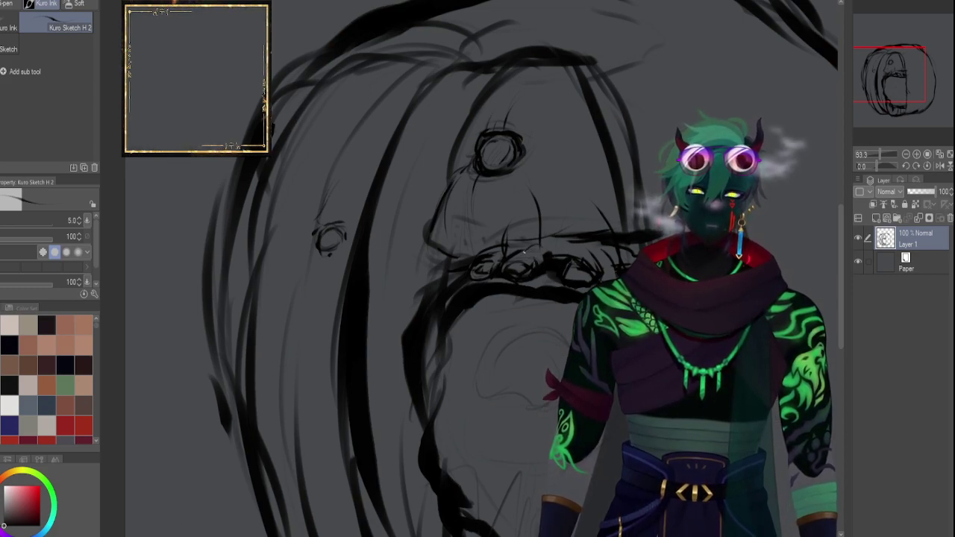
pyautogui.moveTo(518, 244); pyautogui.dragTo(592, 253)
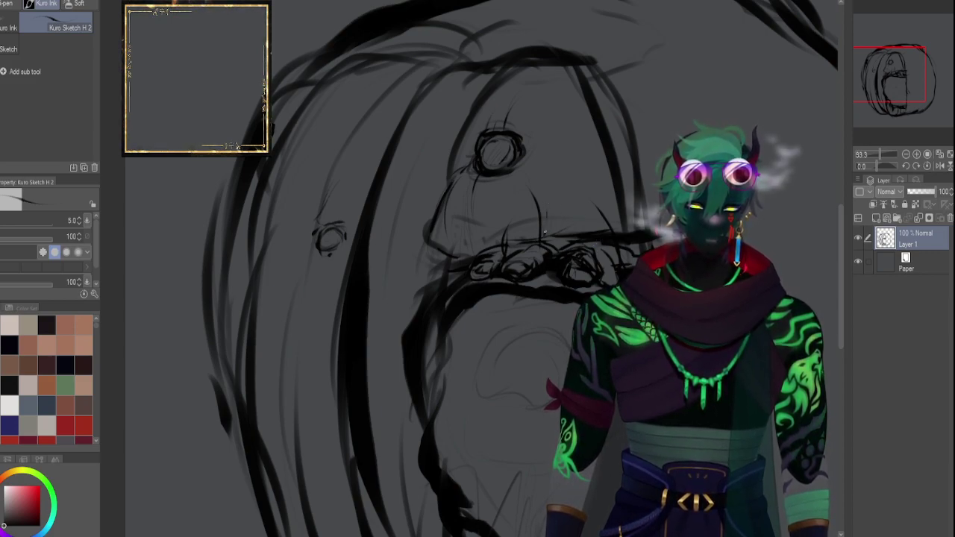
# Undo the trial wrinkles, then darken the upper lip and redraw wrinkle strokes above it at brush sizes 10 and 7.
pyautogui.moveTo(557, 177)
pyautogui.mouseDown()
pyautogui.moveTo(546, 215)
pyautogui.moveTo(565, 222)
pyautogui.moveTo(558, 247)
pyautogui.mouseUp()
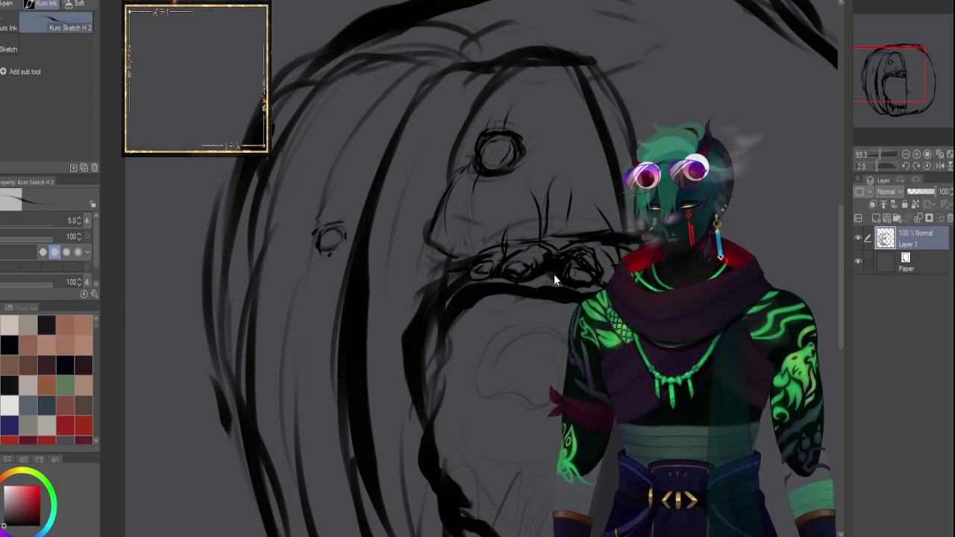
pyautogui.hotkey('ctrl', 'z')
pyautogui.press(']')
pyautogui.press(']')
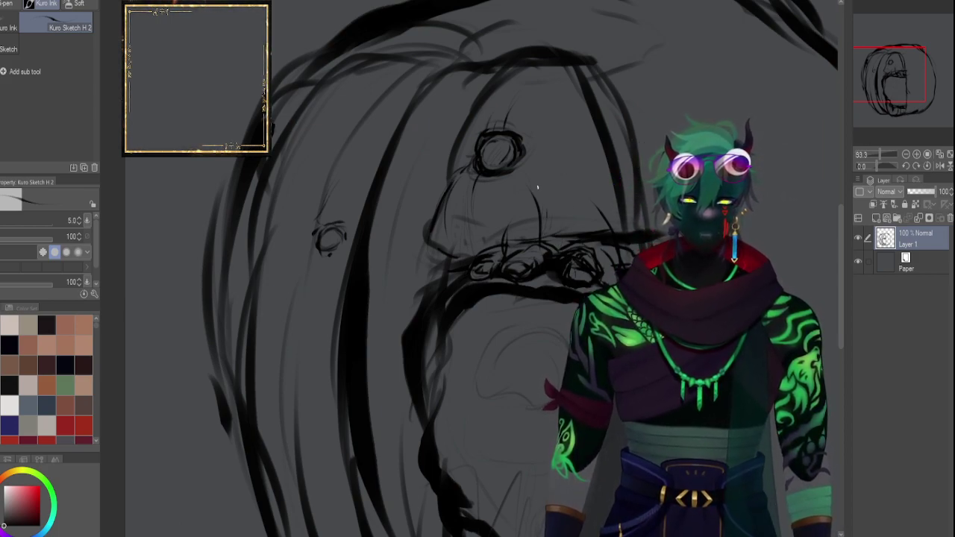
pyautogui.press(']')
pyautogui.press(']')
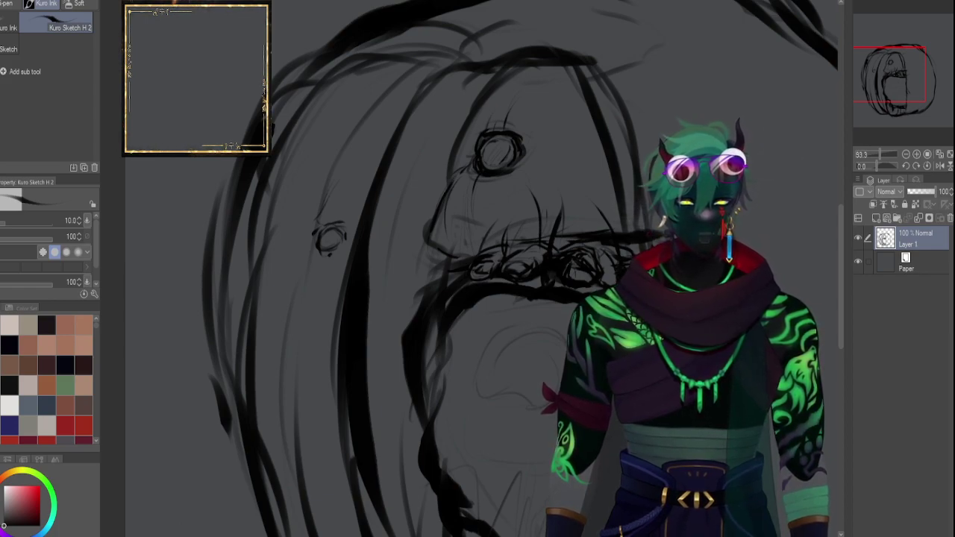
pyautogui.press('[')
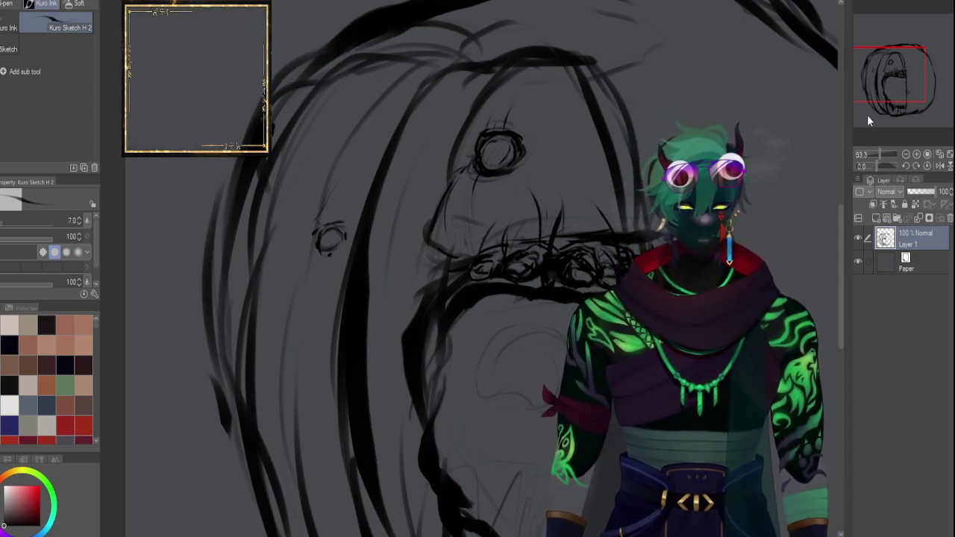
# Add a new layer above the sketch and set it to Multiply at 34% opacity.
pyautogui.moveTo(882, 151)
pyautogui.mouseDown()
pyautogui.moveTo(874, 152)
pyautogui.moveTo(884, 151)
pyautogui.mouseUp()
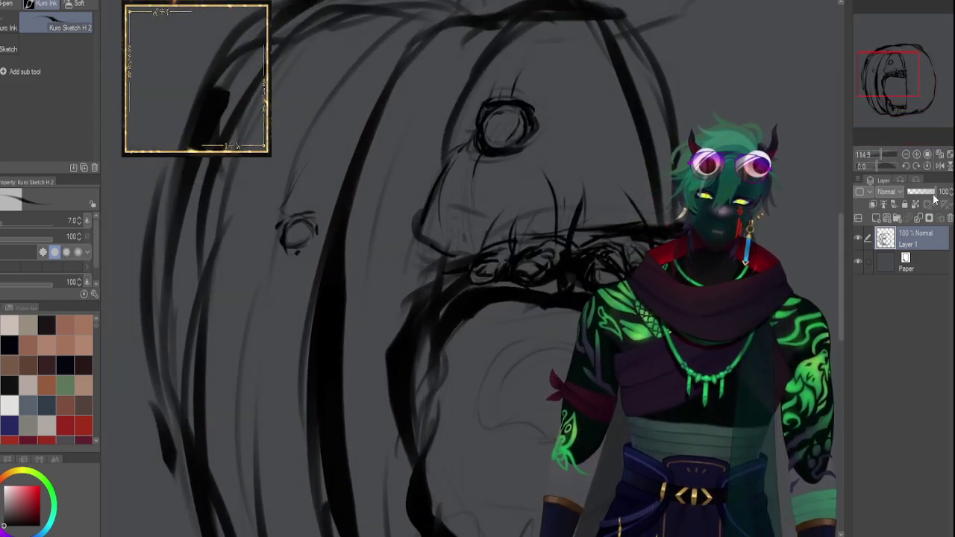
pyautogui.click(877, 217)
pyautogui.click(898, 227)
pyautogui.click(914, 192)
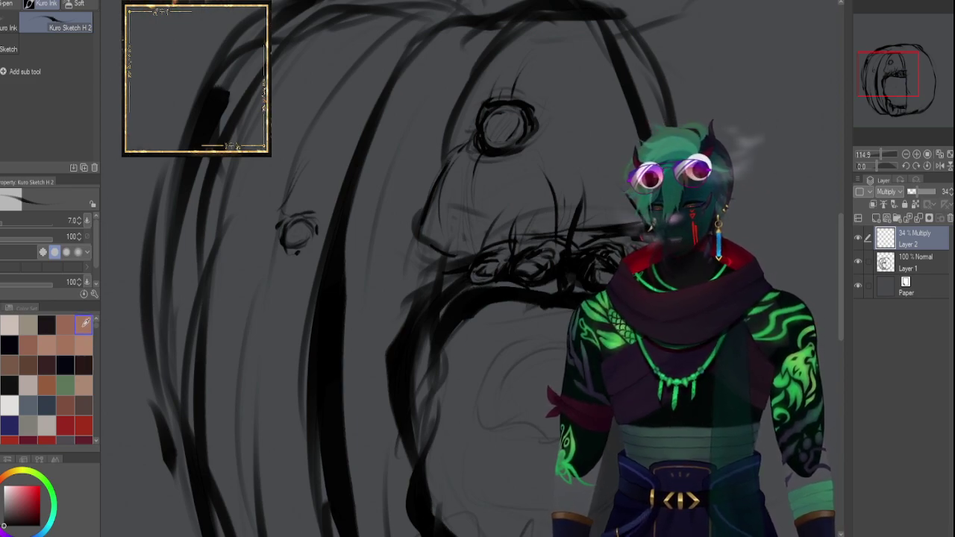
# Pick a dark red swatch as the drawing color and shift its hue and brightness to a saturated orange.
pyautogui.click(66, 425)
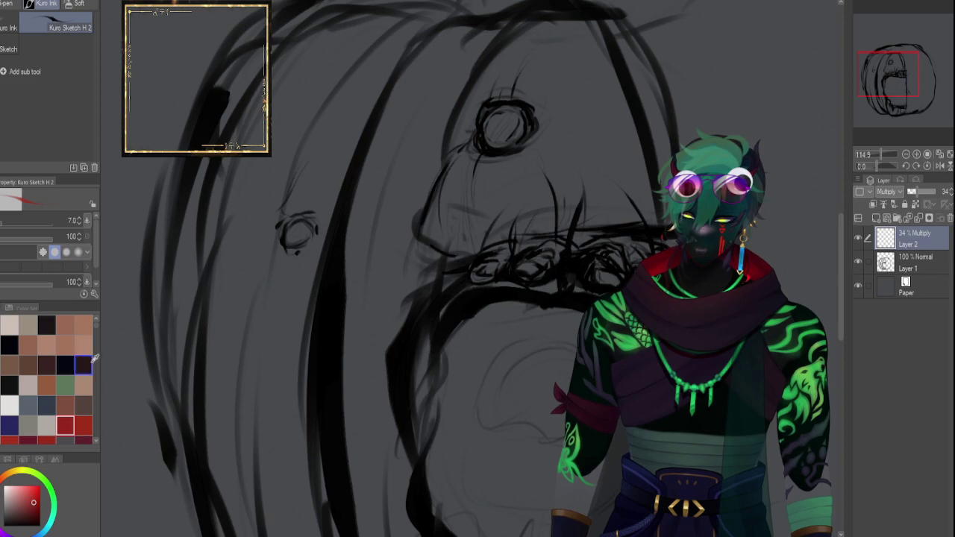
pyautogui.scroll(-3, 97, 347)
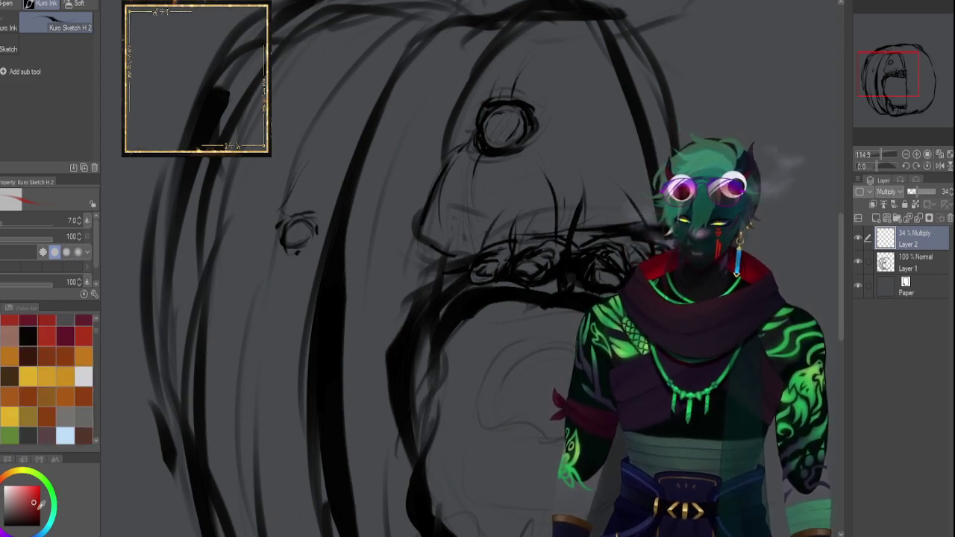
pyautogui.click(8, 477)
pyautogui.click(38, 503)
pyautogui.click(4, 481)
pyautogui.click(35, 490)
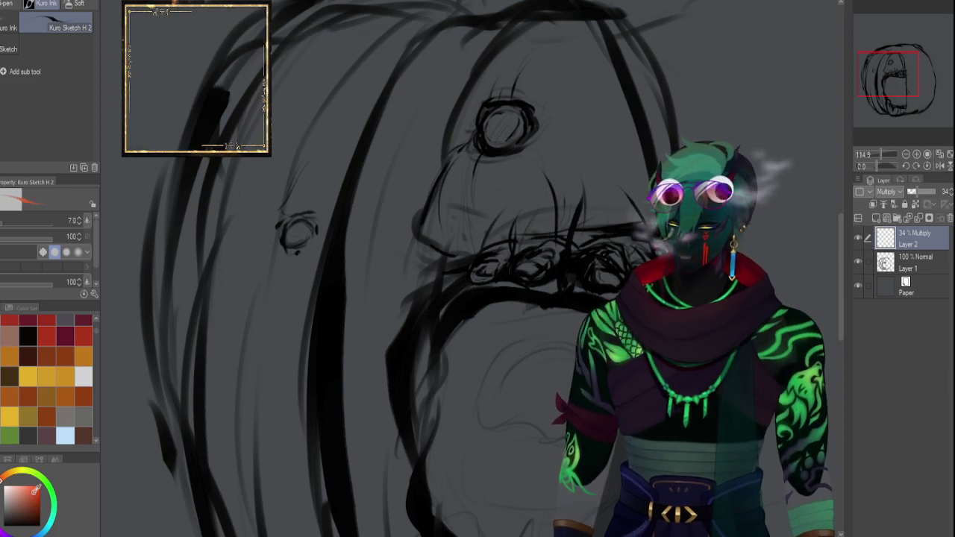
pyautogui.click(40, 493)
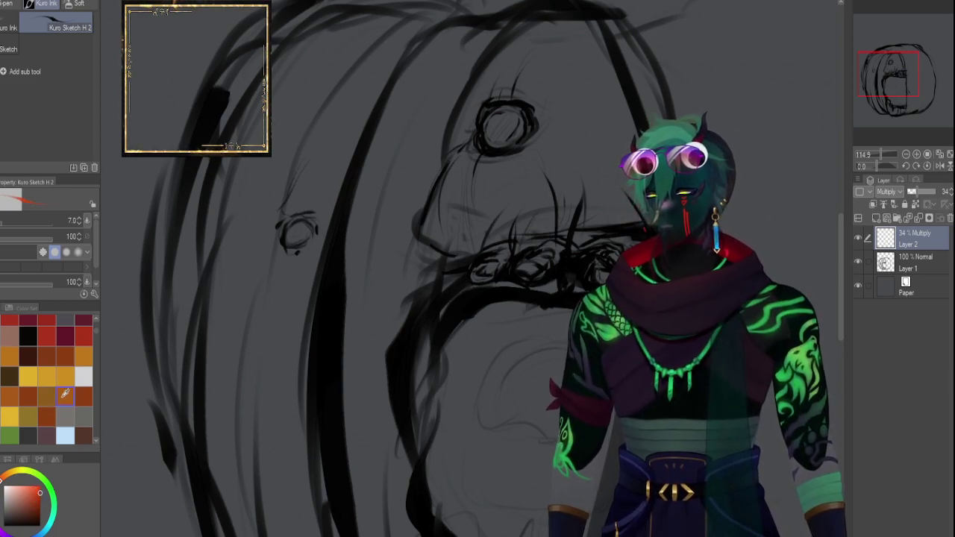
pyautogui.click(2, 479)
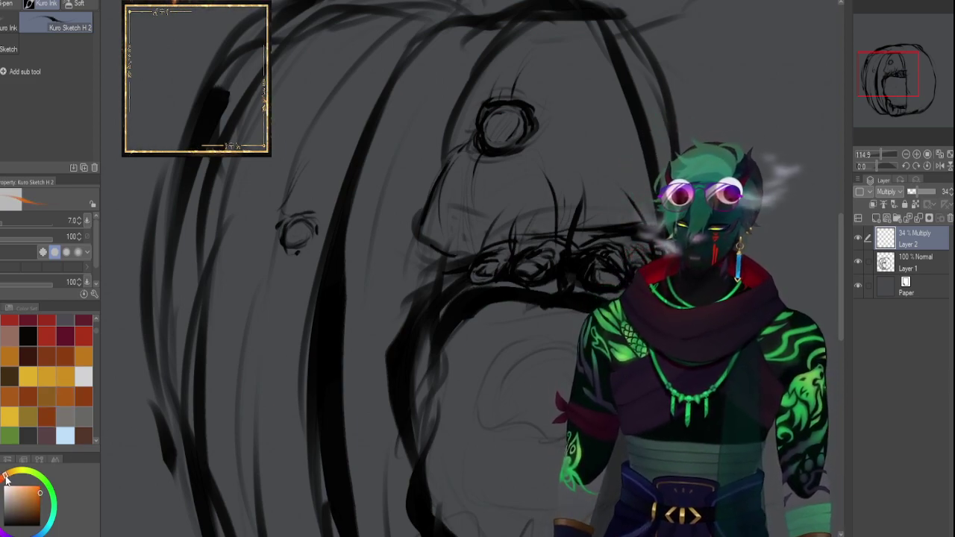
# Set the brush size to 70, paint orange over the upper face, cheek and lower jaw, and place a color dab above the head.
pyautogui.moveTo(881, 155); pyautogui.dragTo(876, 159)
pyautogui.press(']')
pyautogui.press(']')
pyautogui.press(']')
pyautogui.press(']')
pyautogui.press(']')
pyautogui.press(']')
pyautogui.press(']')
pyautogui.press(']')
pyautogui.press(']')
pyautogui.press(']')
pyautogui.press(']')
pyautogui.press(']')
pyautogui.moveTo(478, 237)
pyautogui.mouseDown()
pyautogui.moveTo(452, 263)
pyautogui.moveTo(492, 236)
pyautogui.moveTo(479, 257)
pyautogui.moveTo(516, 240)
pyautogui.moveTo(501, 267)
pyautogui.moveTo(530, 239)
pyautogui.moveTo(523, 270)
pyautogui.moveTo(558, 252)
pyautogui.moveTo(553, 221)
pyautogui.moveTo(486, 261)
pyautogui.moveTo(507, 217)
pyautogui.moveTo(447, 253)
pyautogui.moveTo(486, 213)
pyautogui.moveTo(518, 208)
pyautogui.moveTo(517, 253)
pyautogui.moveTo(543, 201)
pyautogui.moveTo(489, 196)
pyautogui.mouseUp()
pyautogui.click(379, 57)
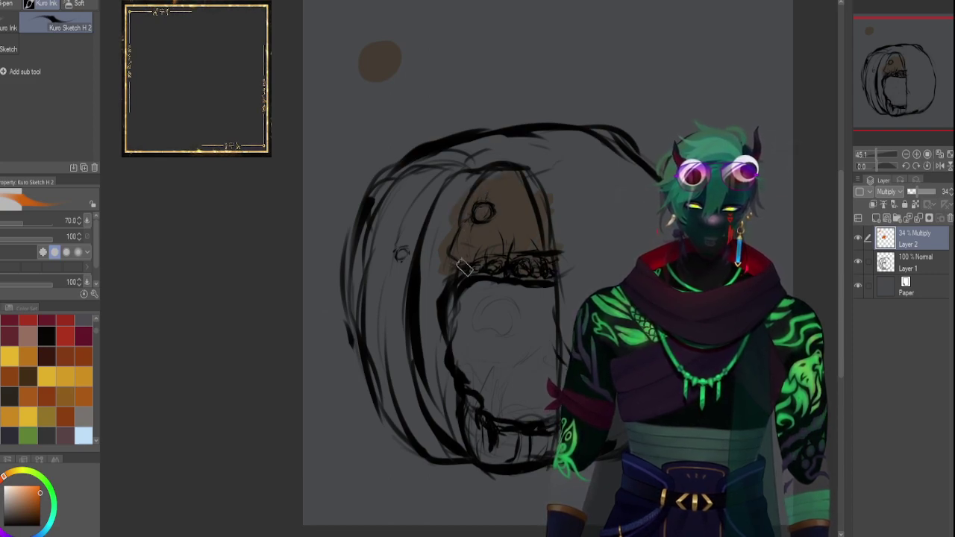
pyautogui.moveTo(452, 249)
pyautogui.mouseDown()
pyautogui.moveTo(435, 349)
pyautogui.moveTo(448, 425)
pyautogui.moveTo(484, 442)
pyautogui.moveTo(486, 421)
pyautogui.moveTo(527, 430)
pyautogui.mouseUp()
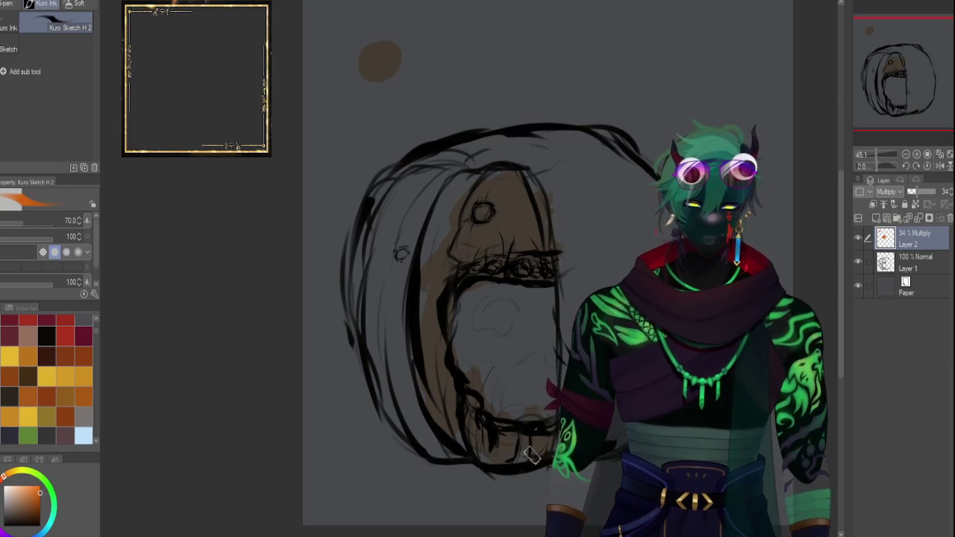
# Choose the red swatch, reduce the brush size to 17 and paint thin shading strokes along the face contour and around the eye.
pyautogui.moveTo(876, 154); pyautogui.dragTo(883, 154)
pyautogui.moveTo(925, 61)
pyautogui.mouseDown()
pyautogui.moveTo(887, 43)
pyautogui.moveTo(900, 62)
pyautogui.mouseUp()
pyautogui.moveTo(885, 153); pyautogui.dragTo(878, 153)
pyautogui.moveTo(897, 108); pyautogui.dragTo(895, 119)
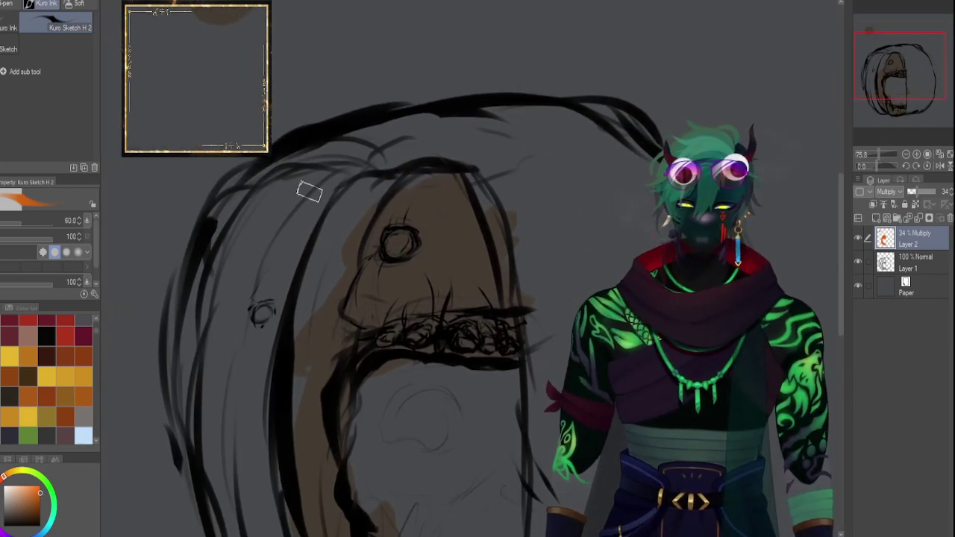
pyautogui.click(70, 338)
pyautogui.click(70, 337)
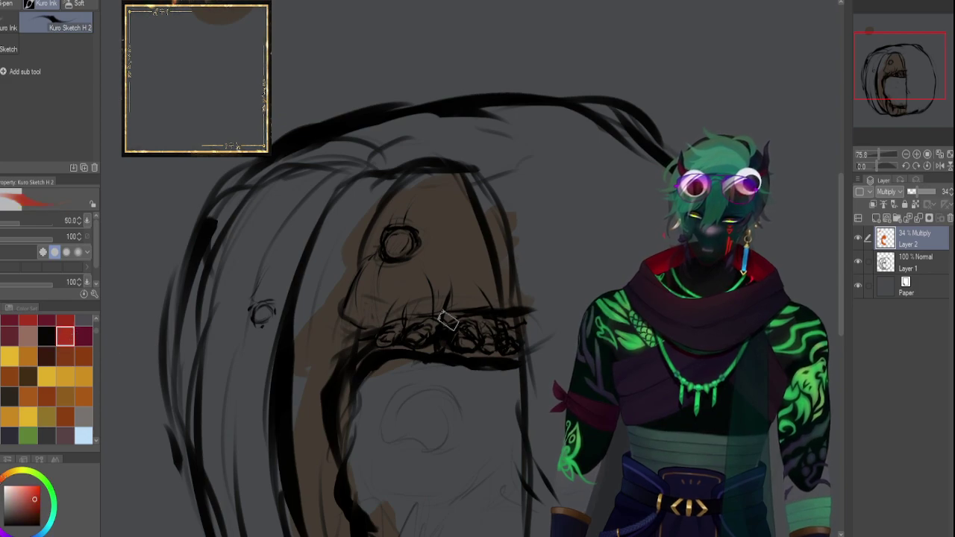
pyautogui.press('[')
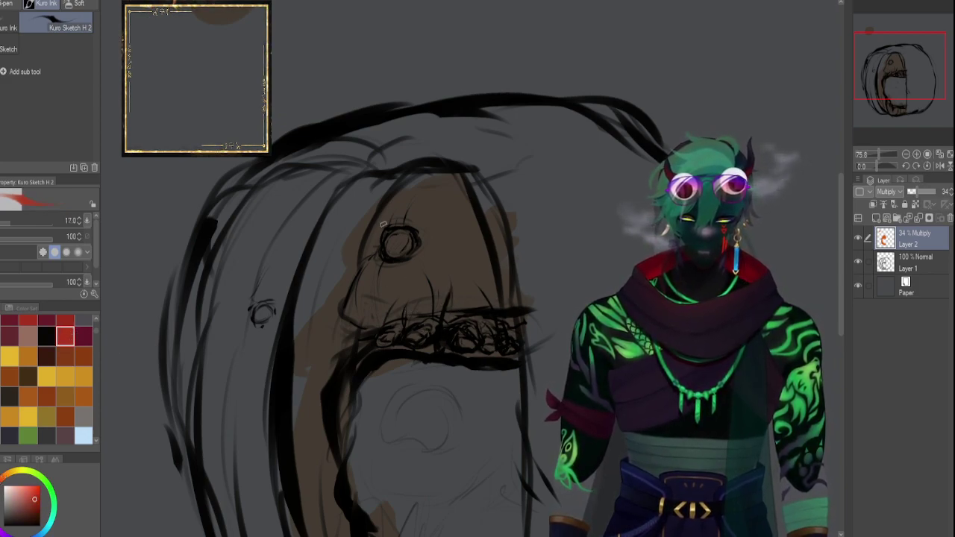
pyautogui.moveTo(366, 265); pyautogui.dragTo(396, 196)
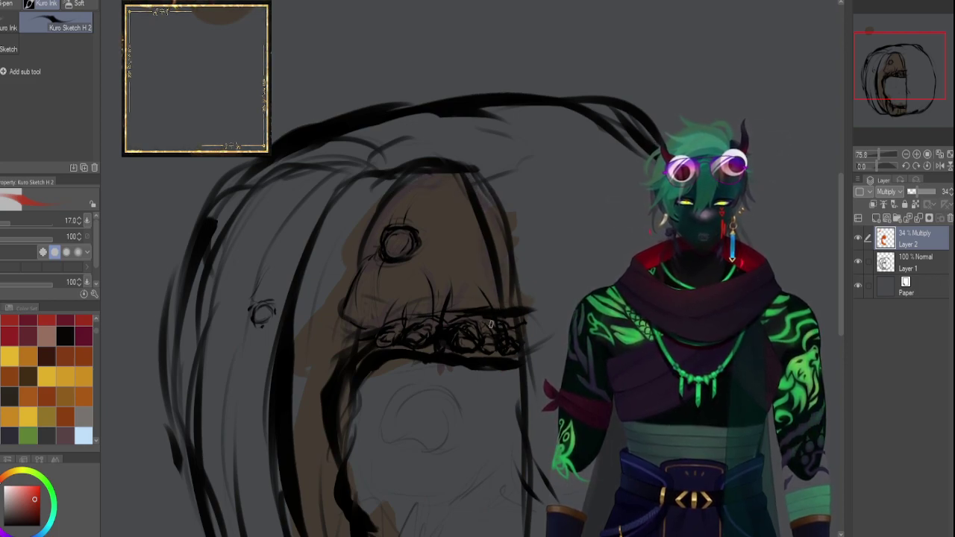
# Shade the strip behind the forehead in red at brush size 30 and place a red dab beside the orange one at size 25.
pyautogui.press(']')
pyautogui.press(']')
pyautogui.press(']')
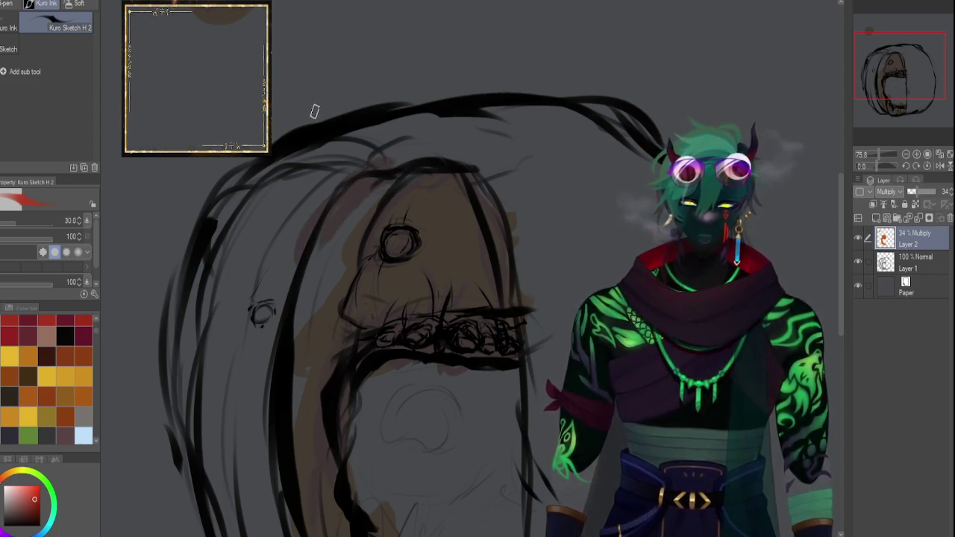
pyautogui.press('[')
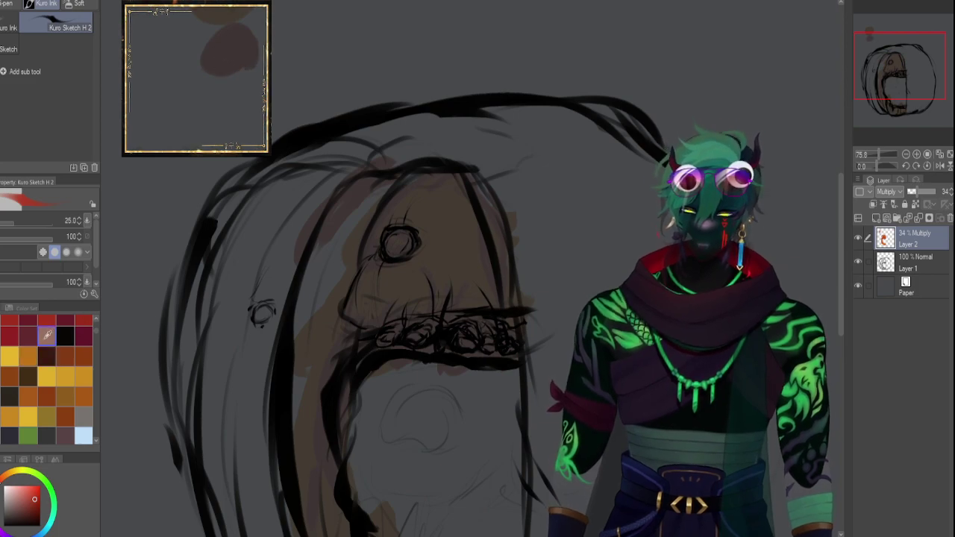
# Pick the muted pinkish-brown swatch, shift it to a brighter salmon and paint a touch on the upper lip.
pyautogui.click(47, 336)
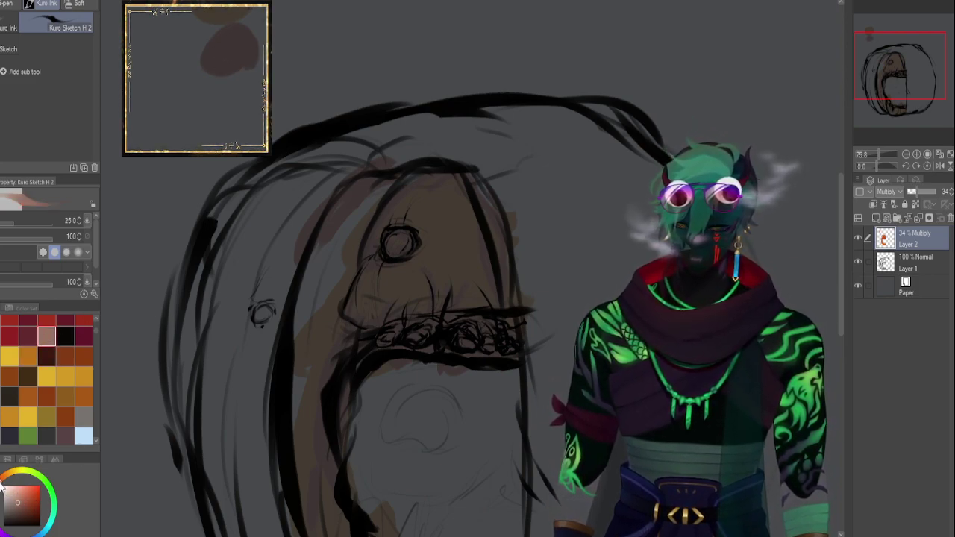
pyautogui.moveTo(15, 504); pyautogui.dragTo(21, 493)
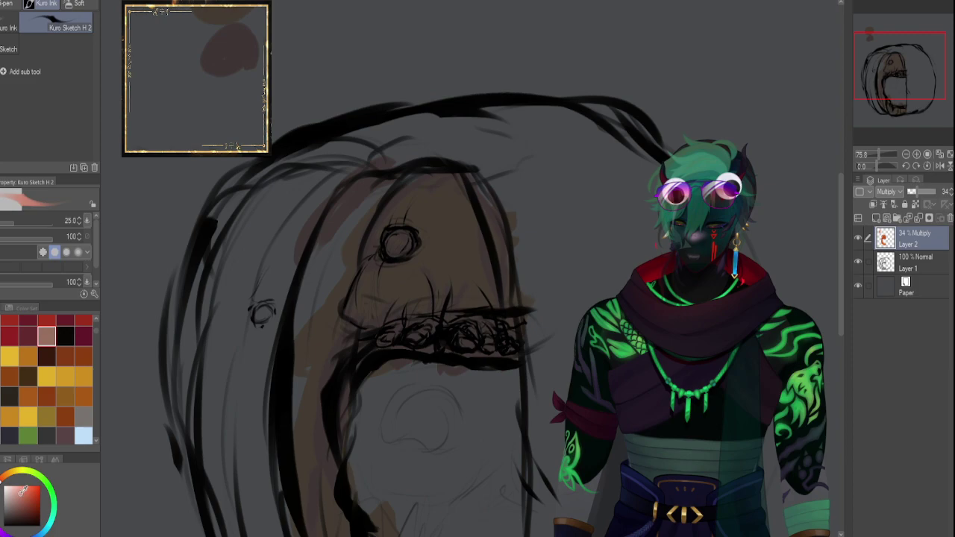
pyautogui.moveTo(425, 329)
pyautogui.mouseDown()
pyautogui.moveTo(429, 337)
pyautogui.moveTo(414, 341)
pyautogui.moveTo(436, 330)
pyautogui.mouseUp()
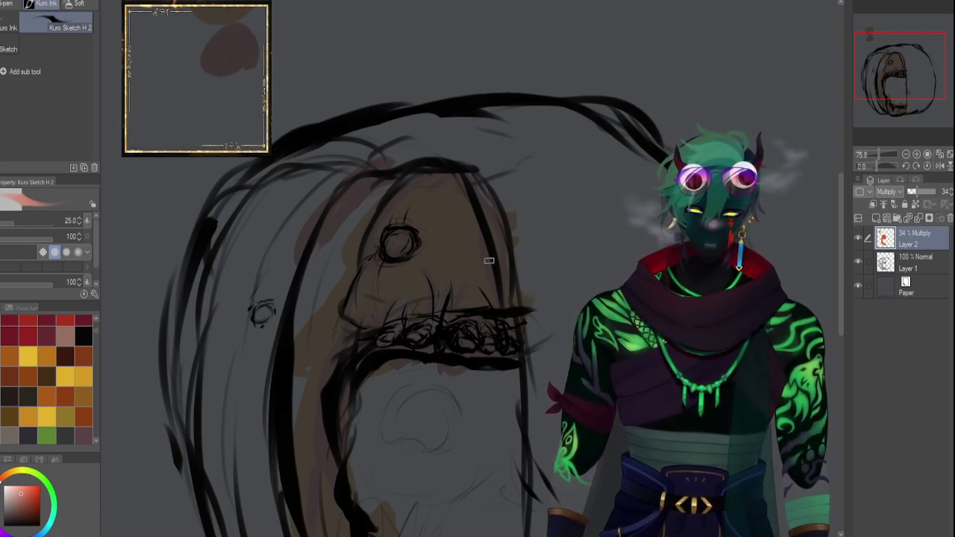
# Reduce the brush size to 15 and add salmon strokes over the upper lip and the face above it.
pyautogui.press('[')
pyautogui.press('[')
pyautogui.press('[')
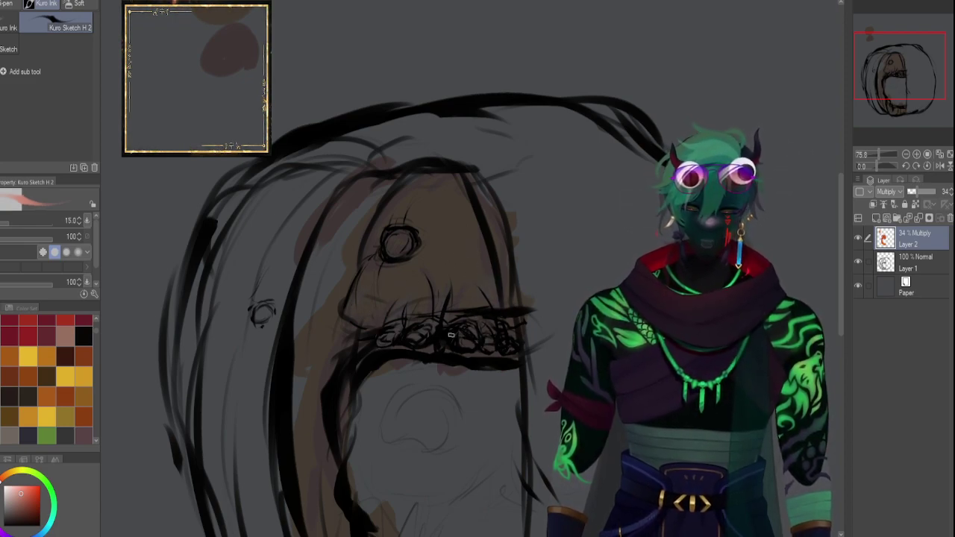
pyautogui.press('[')
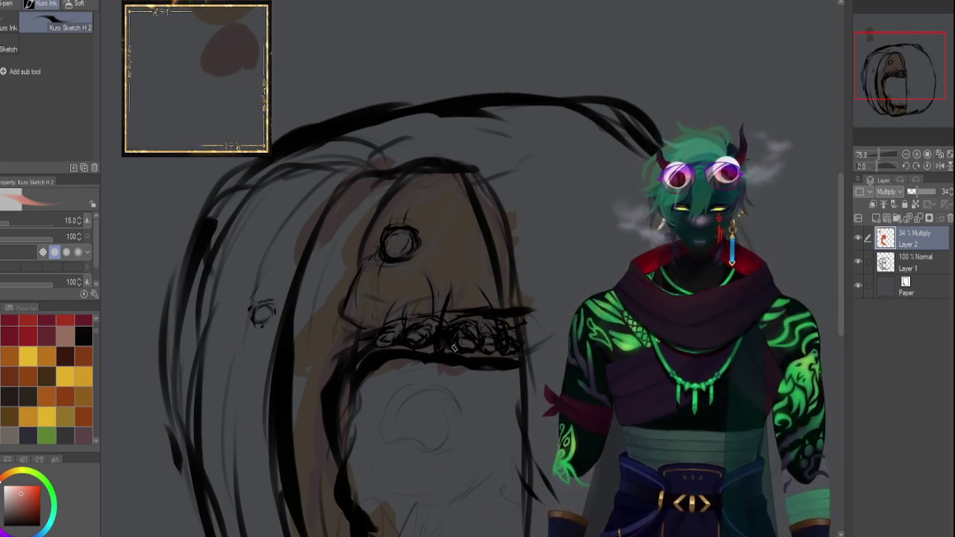
# Set the brush size to 30 and place a salmon reference dab beside the red one above the head.
pyautogui.press(']')
pyautogui.press(']')
pyautogui.press(']')
pyautogui.press(']')
pyautogui.press(']')
pyautogui.moveTo(177, 37); pyautogui.dragTo(179, 57)
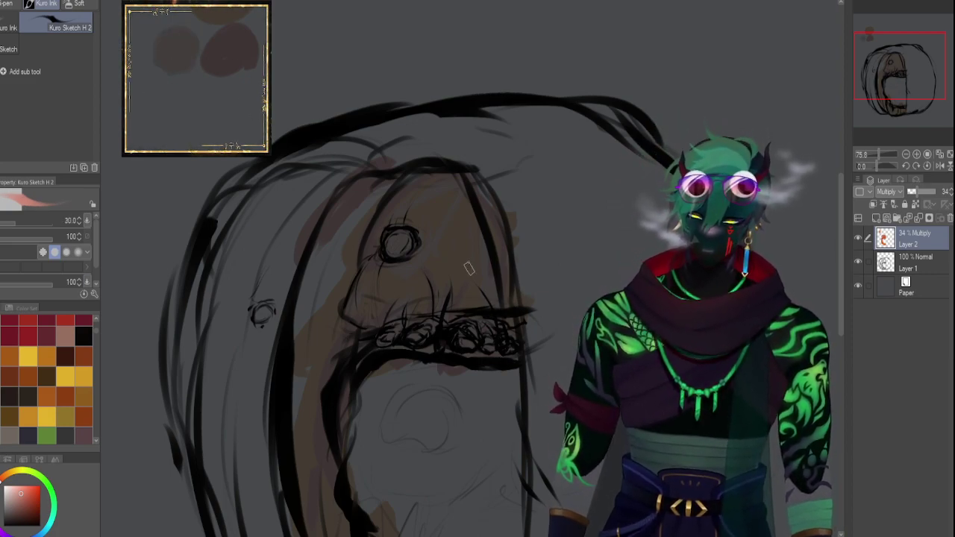
# Switch to the pale off-white color at brush size 10 and paint the small teeth along the upper jaw.
pyautogui.press('x')
pyautogui.press('[')
pyautogui.press('[')
pyautogui.press('[')
pyautogui.press('[')
pyautogui.press('[')
pyautogui.press('[')
pyautogui.press('[')
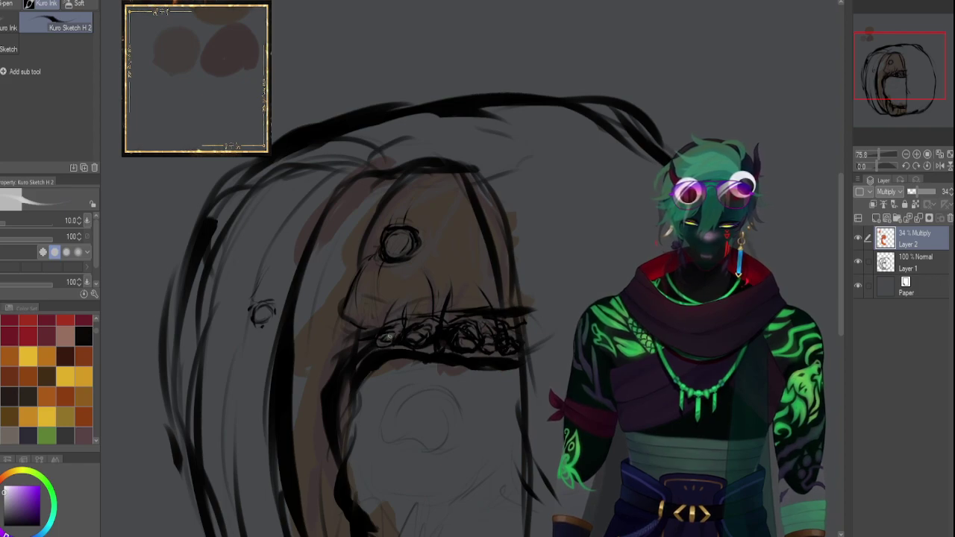
pyautogui.moveTo(387, 338); pyautogui.dragTo(401, 337)
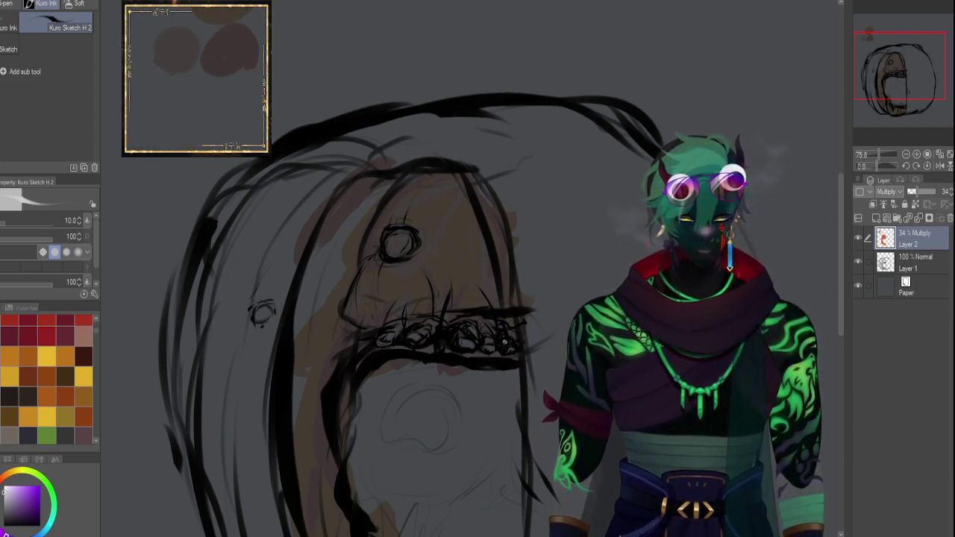
# Enlarge the brush to 40 and place a pale reference dab beside the salmon one above the head.
pyautogui.press(']')
pyautogui.press(']')
pyautogui.press(']')
pyautogui.press(']')
pyautogui.press(']')
pyautogui.press(']')
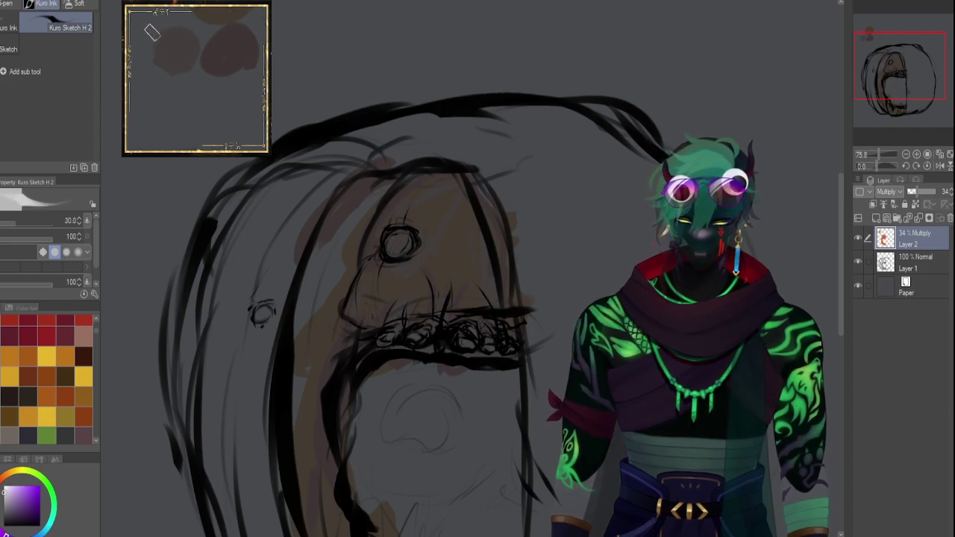
pyautogui.press('[')
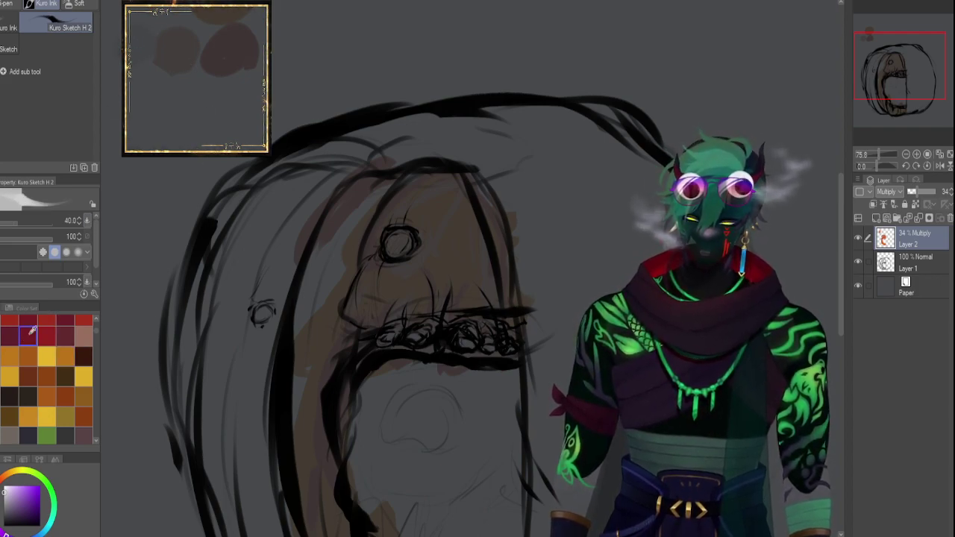
# Pick a dark red, deepen its shade and paint a reference dab at size 30 below the pale and salmon dabs.
pyautogui.moveTo(25, 504)
pyautogui.mouseDown()
pyautogui.moveTo(41, 504)
pyautogui.moveTo(36, 514)
pyautogui.mouseUp()
pyautogui.press('[')
pyautogui.press('[')
pyautogui.press('[')
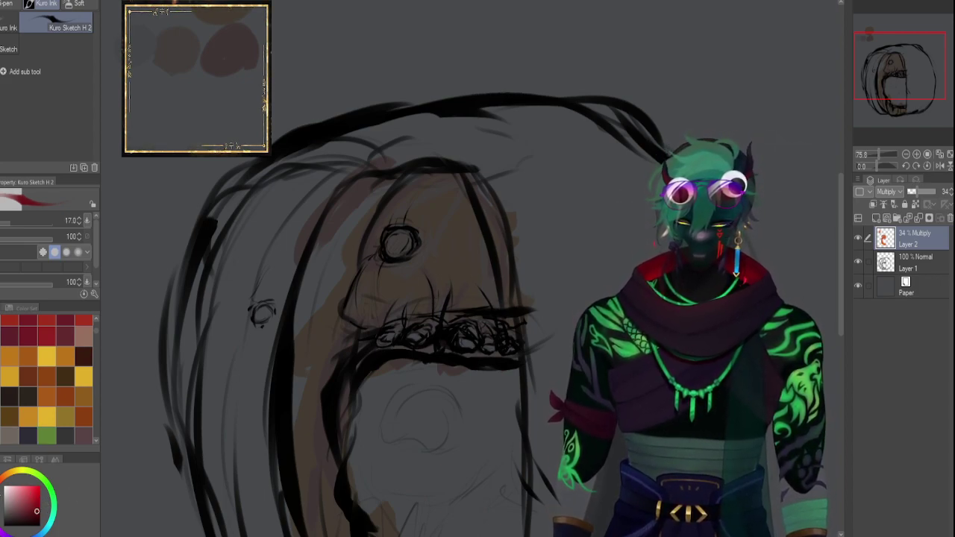
pyautogui.moveTo(35, 511); pyautogui.dragTo(32, 513)
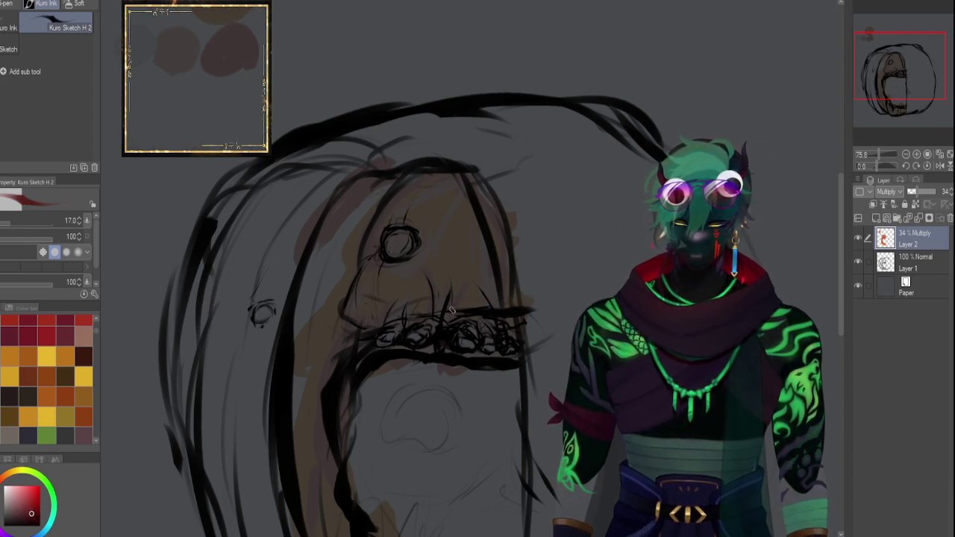
pyautogui.press(']')
pyautogui.press(']')
pyautogui.press(']')
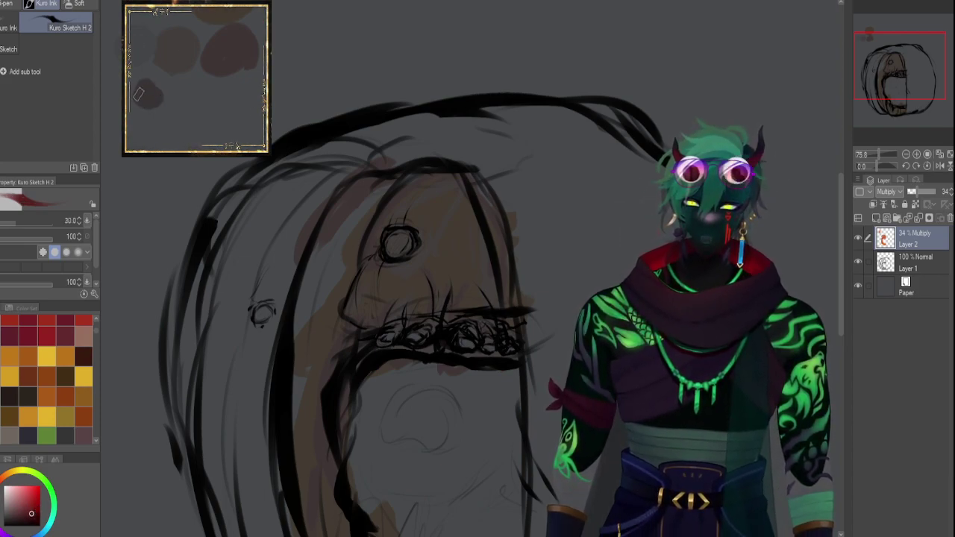
pyautogui.moveTo(139, 98); pyautogui.dragTo(153, 101)
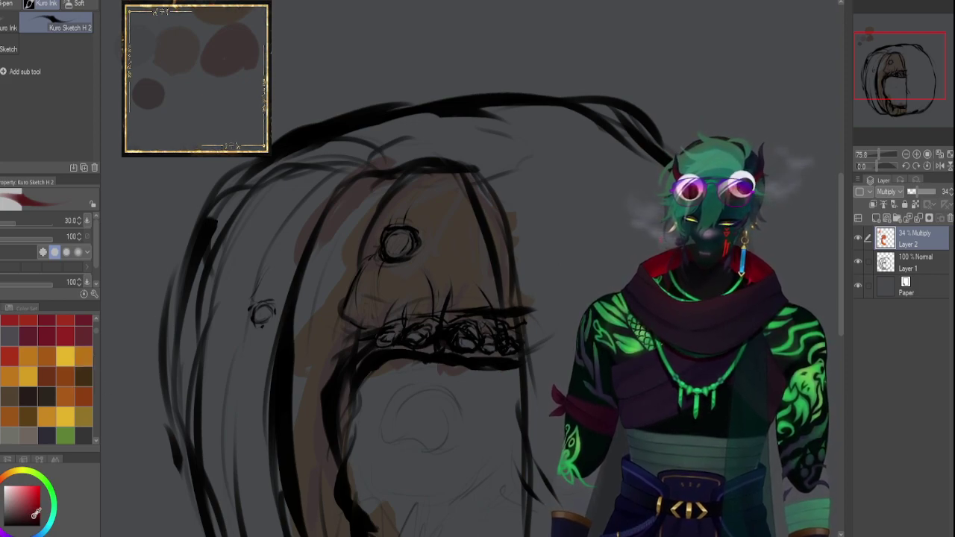
# Reduce the brush size to 12 and shade around the upper teeth in dark red.
pyautogui.press('[')
pyautogui.press('[')
pyautogui.press('[')
pyautogui.press('[')
pyautogui.press('[')
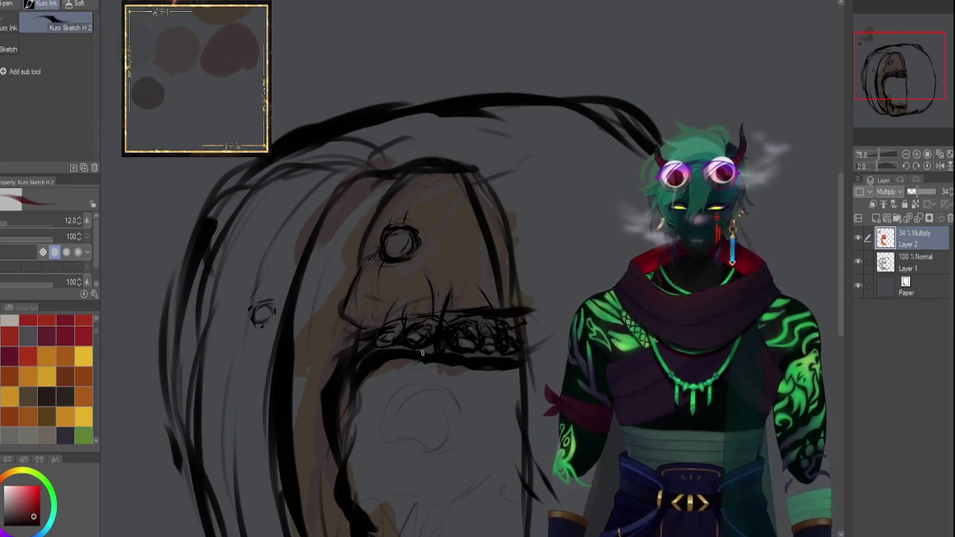
# Raise the opacity of the Multiply layer to 42%.
pyautogui.click(921, 191)
pyautogui.moveTo(922, 189); pyautogui.dragTo(919, 188)
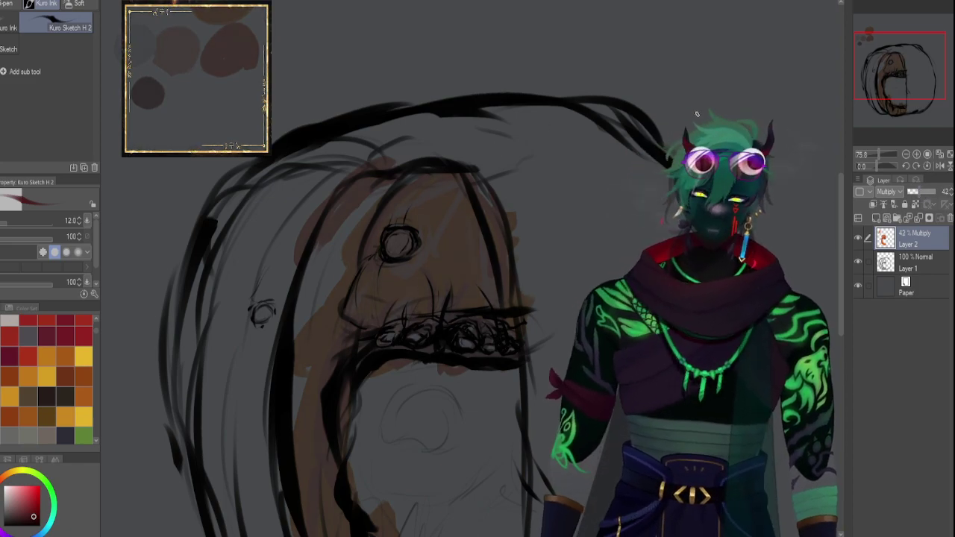
pyautogui.moveTo(879, 155); pyautogui.dragTo(880, 153)
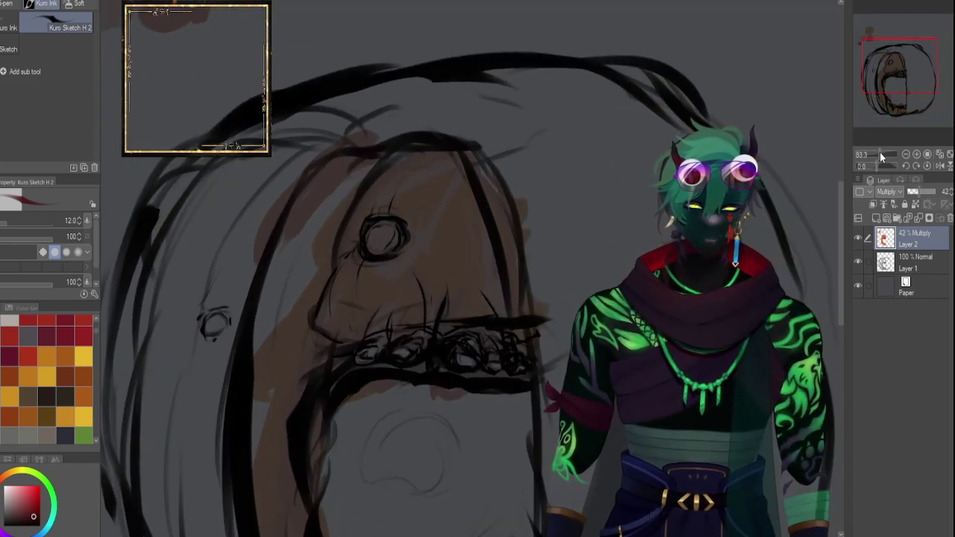
pyautogui.moveTo(907, 80); pyautogui.dragTo(902, 93)
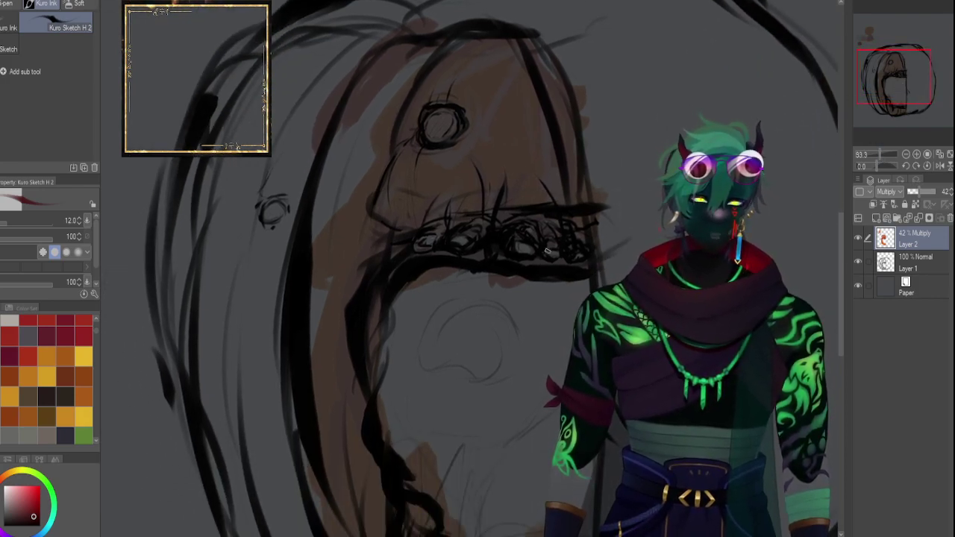
# Set the brush size to 40 and repaint the dark red reference dab above the head.
pyautogui.moveTo(878, 152); pyautogui.dragTo(877, 153)
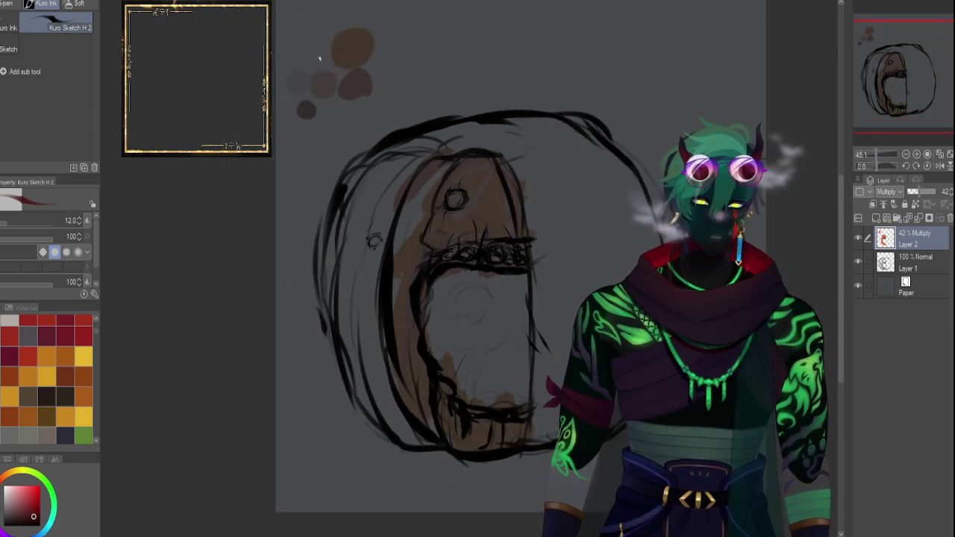
pyautogui.press(']')
pyautogui.press(']')
pyautogui.press(']')
pyautogui.press(']')
pyautogui.press(']')
pyautogui.press(']')
pyautogui.moveTo(307, 112); pyautogui.dragTo(314, 108)
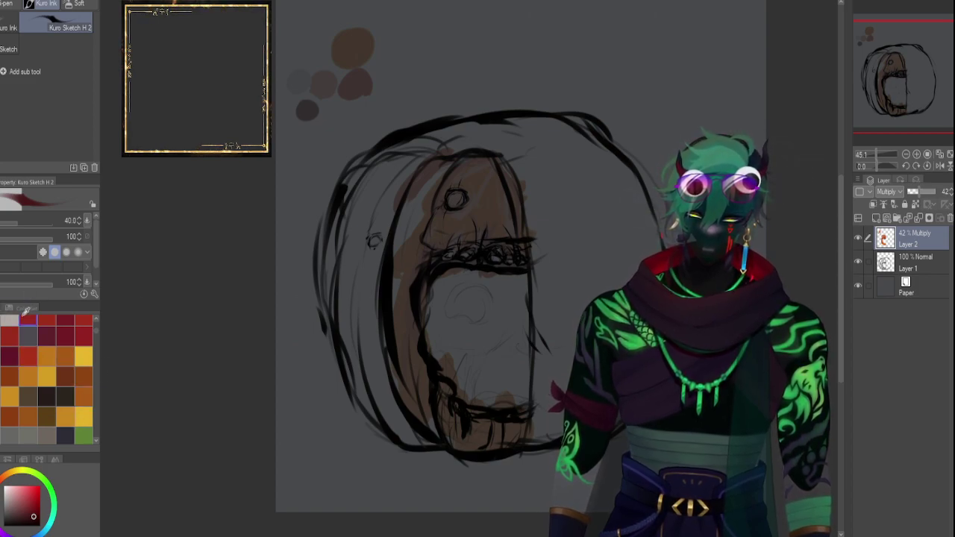
# Pick the bright orange swatch and cover the uneven patches on the forehead at brush size 17.
pyautogui.moveTo(97, 373); pyautogui.dragTo(94, 332)
pyautogui.scroll(-6, 96, 334)
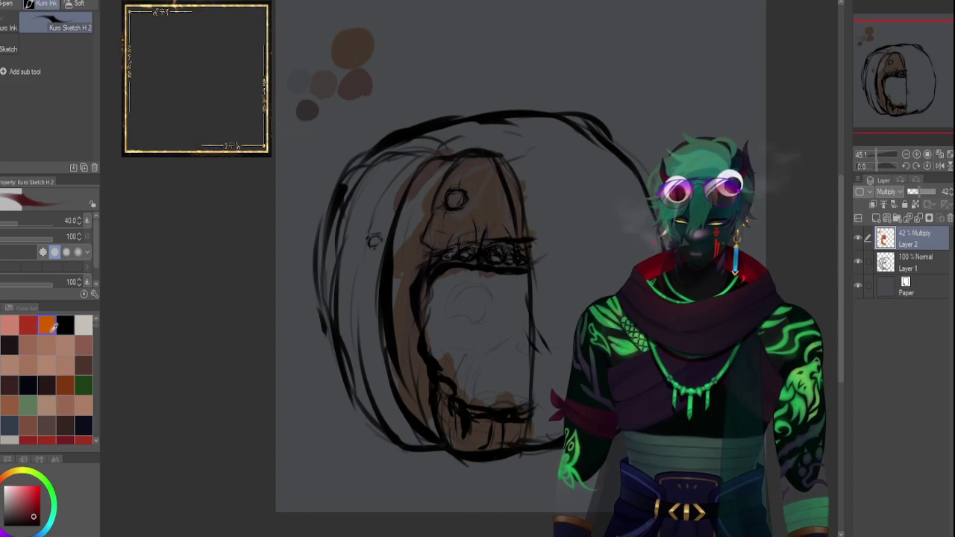
pyautogui.click(51, 330)
pyautogui.moveTo(879, 155); pyautogui.dragTo(878, 153)
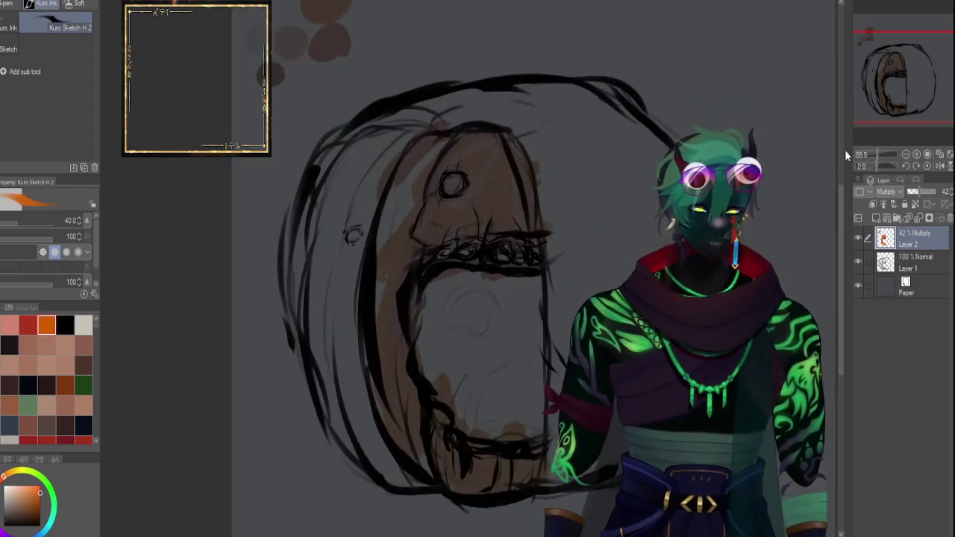
pyautogui.press('[')
pyautogui.press('[')
pyautogui.press('[')
pyautogui.press('[')
pyautogui.moveTo(484, 154); pyautogui.dragTo(478, 169)
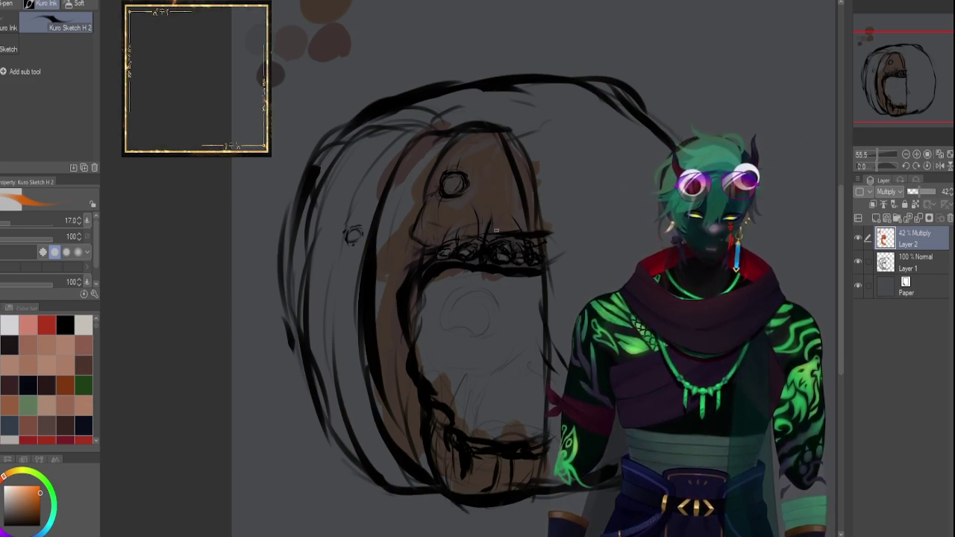
# Raise the Multiply layer's opacity to 47% and fill the remaining forehead gaps around the eye in orange, varying the brush size up to 30.
pyautogui.moveTo(920, 192); pyautogui.dragTo(920, 194)
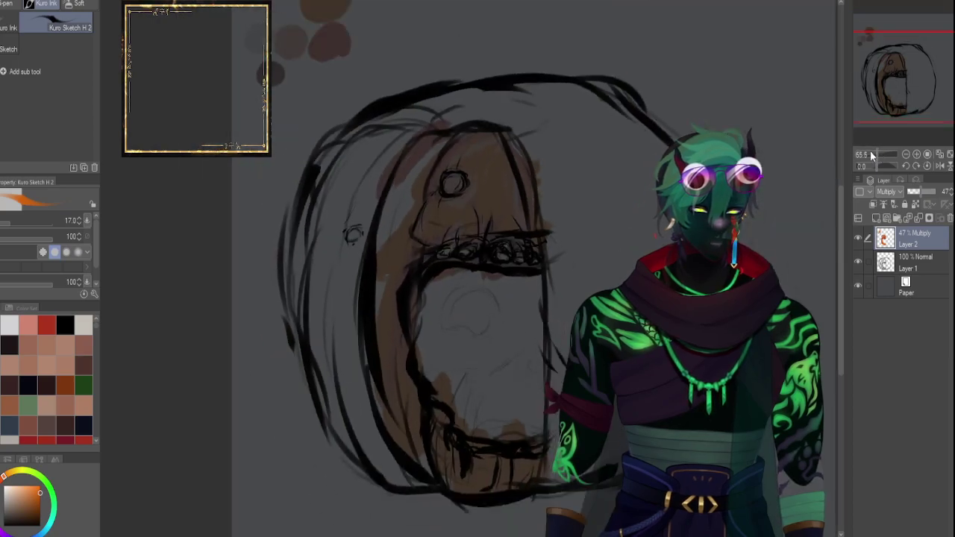
pyautogui.moveTo(878, 155); pyautogui.dragTo(882, 155)
pyautogui.press('[')
pyautogui.press('[')
pyautogui.press('[')
pyautogui.press('[')
pyautogui.press('[')
pyautogui.press(']')
pyautogui.press(']')
pyautogui.press('[')
pyautogui.moveTo(882, 151); pyautogui.dragTo(880, 151)
pyautogui.press(']')
pyautogui.press(']')
pyautogui.press(']')
pyautogui.press(']')
pyautogui.press(']')
pyautogui.press(']')
pyautogui.press(']')
pyautogui.press(']')
pyautogui.press(']')
pyautogui.press('[')
pyautogui.press('[')
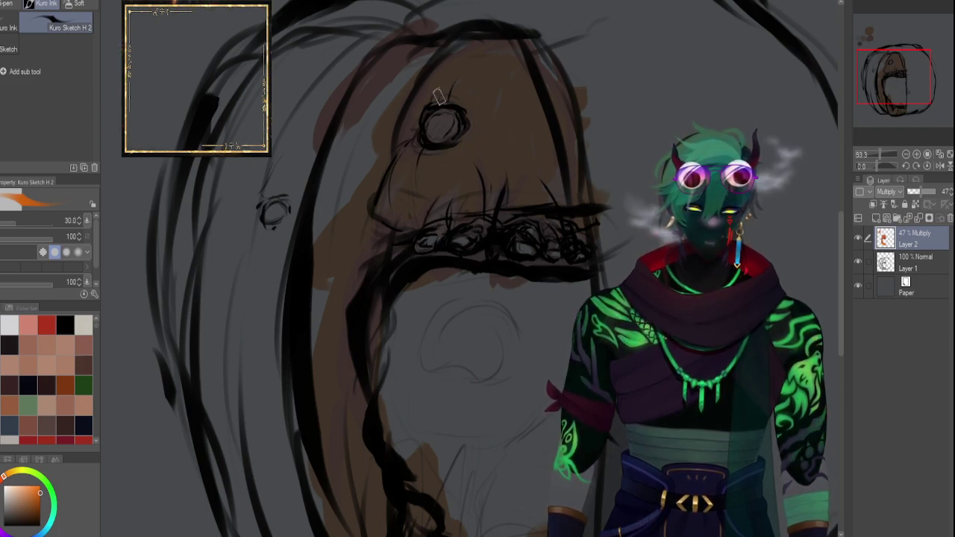
# Touch up the upper face in orange at size 17 and add an orange streak over the red strip behind the forehead at size 15.
pyautogui.press('[')
pyautogui.press('[')
pyautogui.press('[')
pyautogui.press('[')
pyautogui.press('[')
pyautogui.press(']')
pyautogui.press(']')
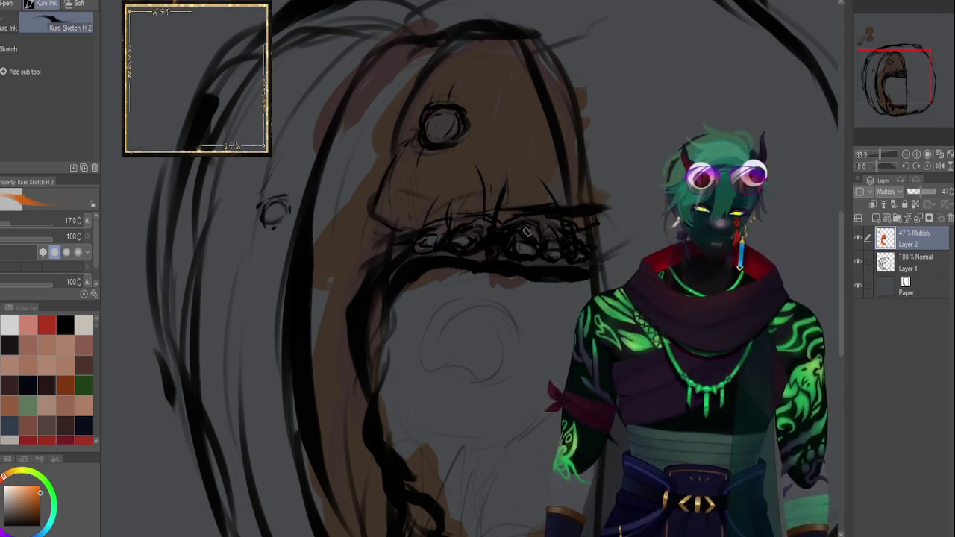
pyautogui.press('[')
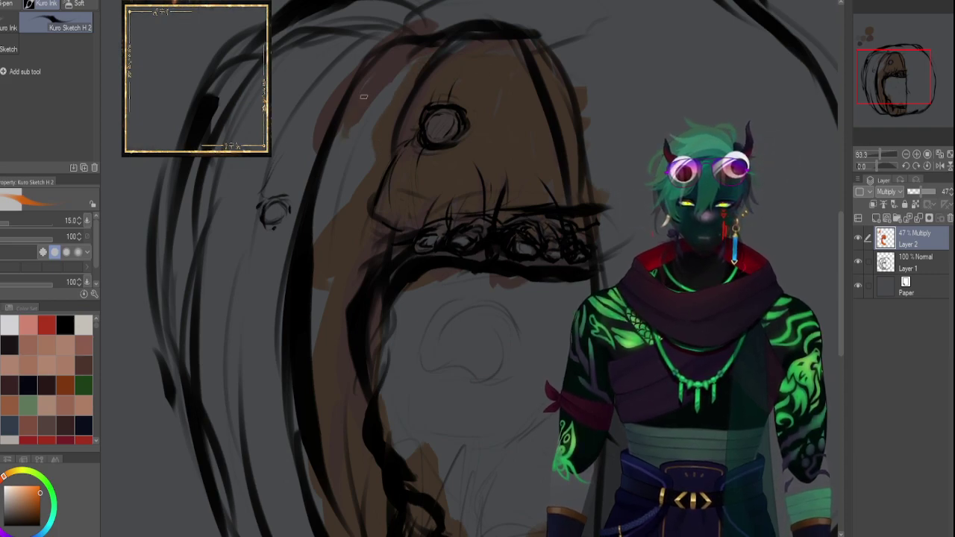
# Pick the red swatch and touch up the edge of the red reference dab.
pyautogui.moveTo(887, 83)
pyautogui.mouseDown()
pyautogui.moveTo(869, 70)
pyautogui.moveTo(896, 66)
pyautogui.mouseUp()
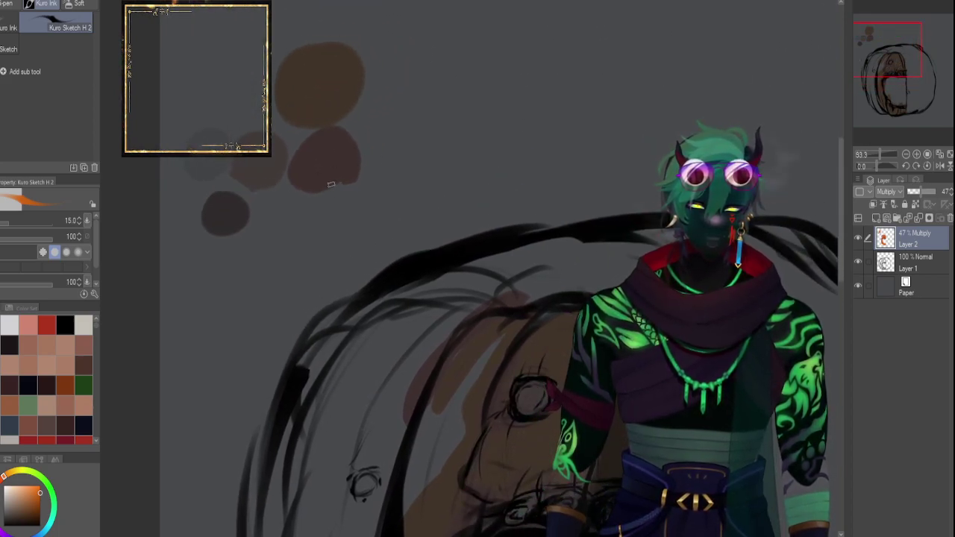
pyautogui.click(29, 323)
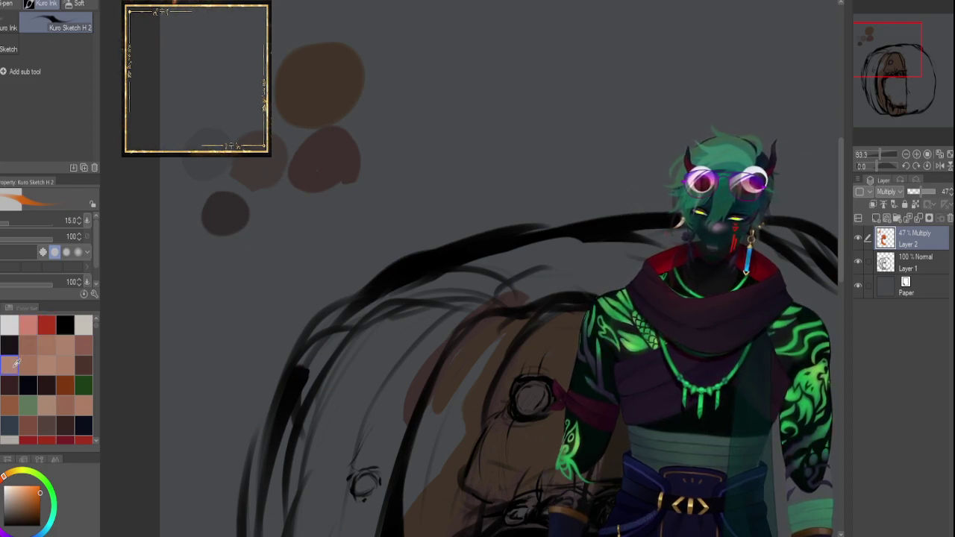
pyautogui.click(47, 324)
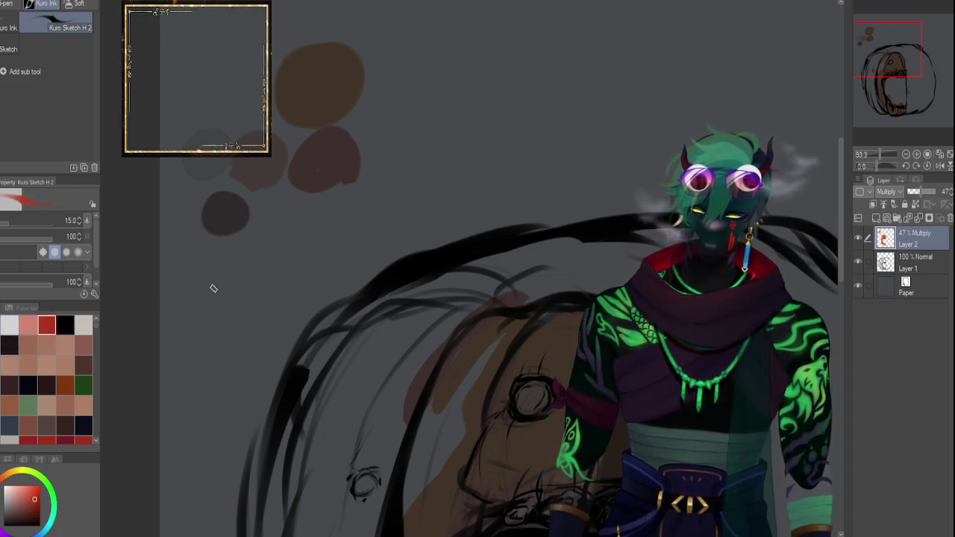
pyautogui.moveTo(378, 146)
pyautogui.mouseDown()
pyautogui.moveTo(389, 155)
pyautogui.moveTo(364, 161)
pyautogui.mouseUp()
# Paint thin red streaks above the eye and across the forehead with brush sizes between 8 and 12.
pyautogui.moveTo(897, 68); pyautogui.dragTo(901, 84)
pyautogui.press('[')
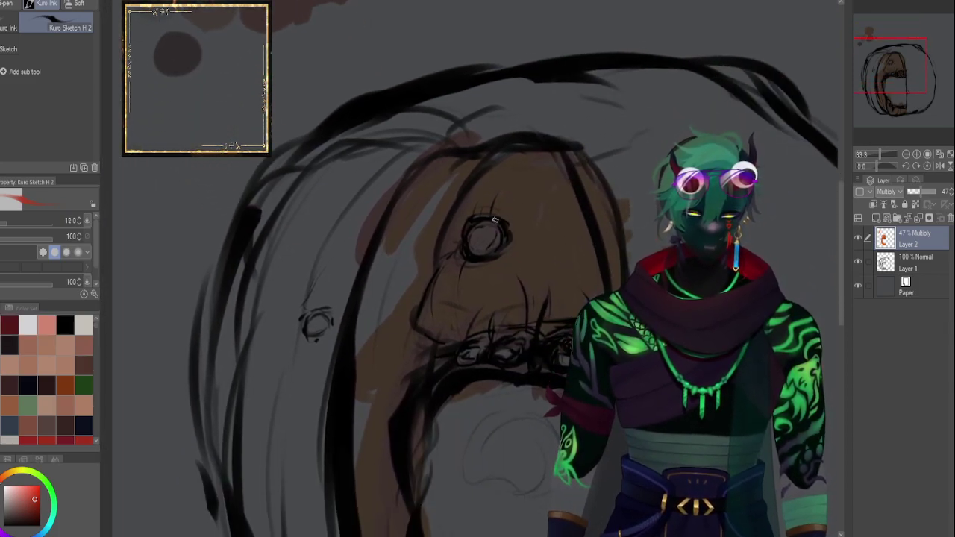
pyautogui.press('[')
pyautogui.press('[')
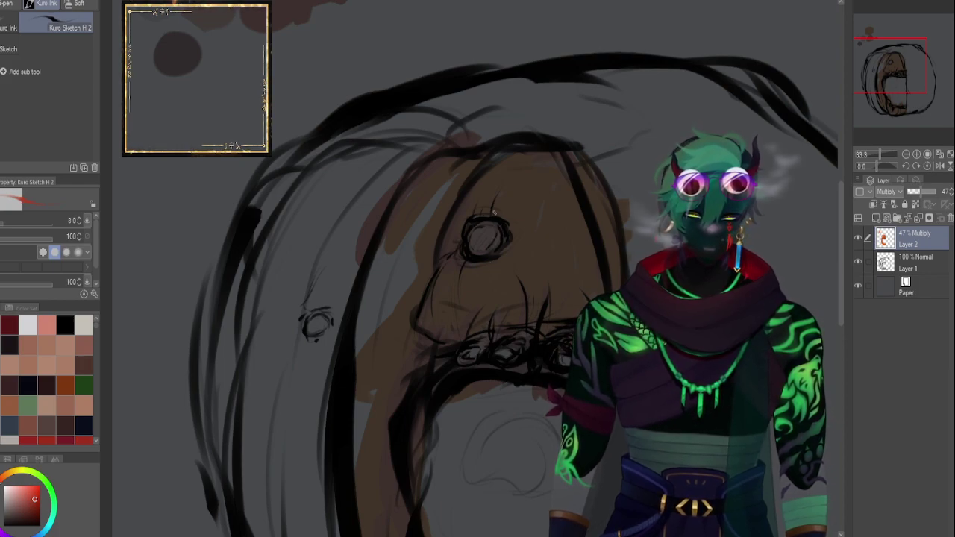
pyautogui.press(']')
pyautogui.press(']')
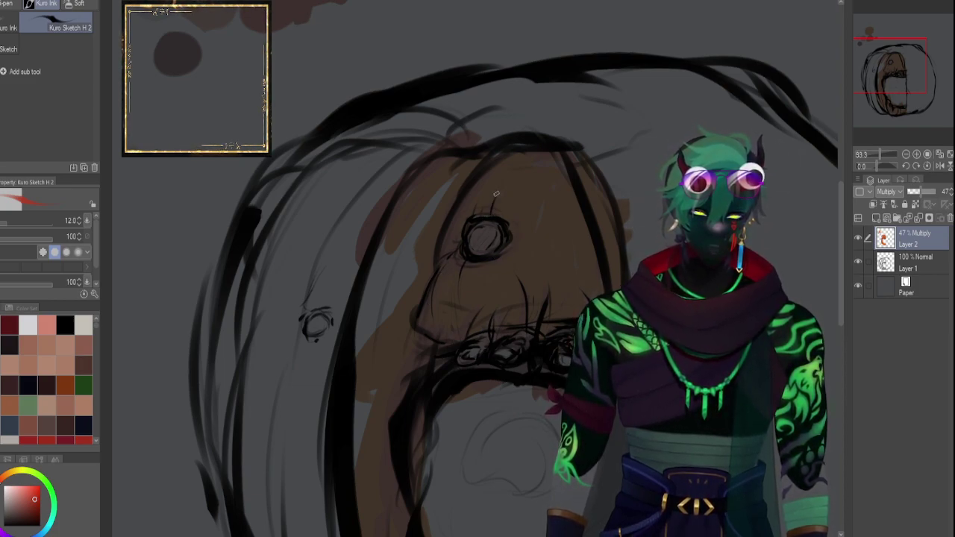
pyautogui.press('[')
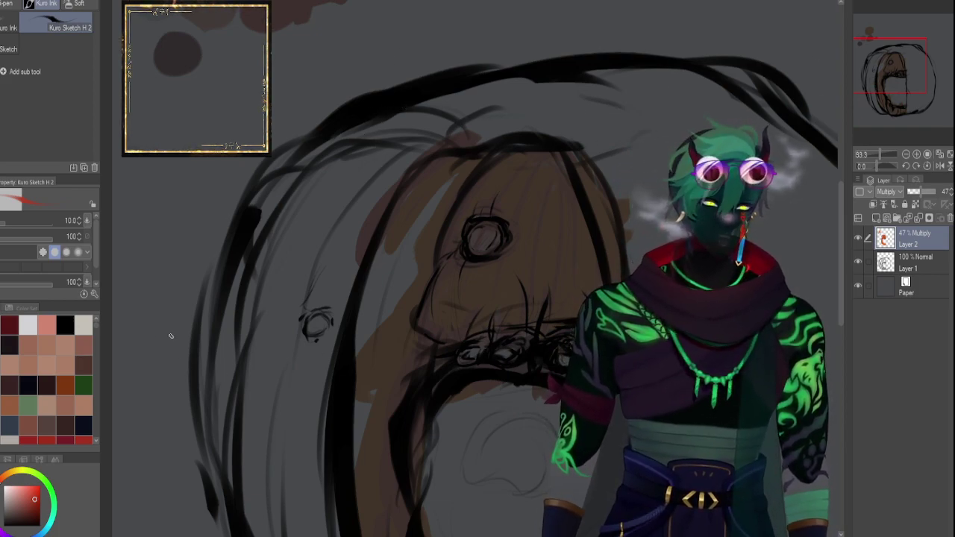
# Switch back to orange and refine the coloring around the eye with brush sizes between 7 and 10.
pyautogui.press('x')
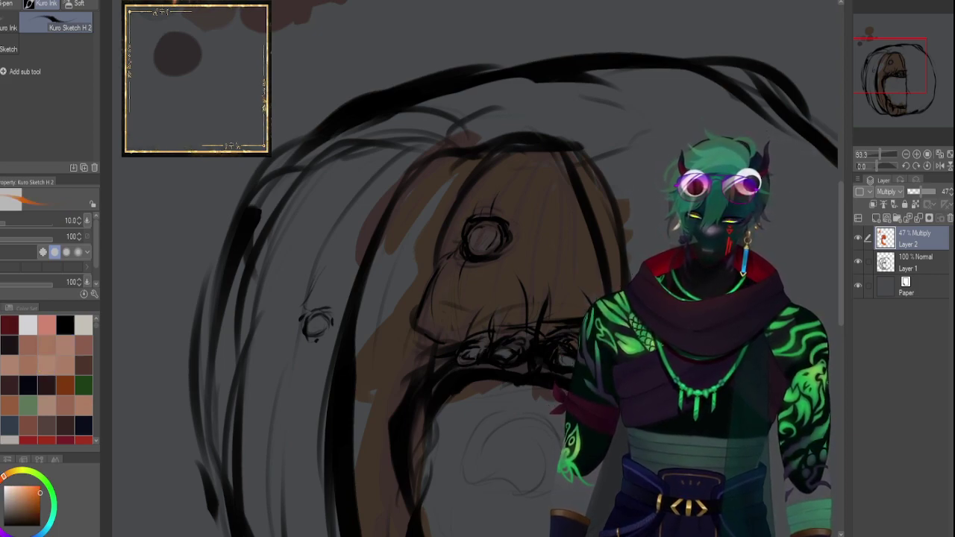
pyautogui.press('[')
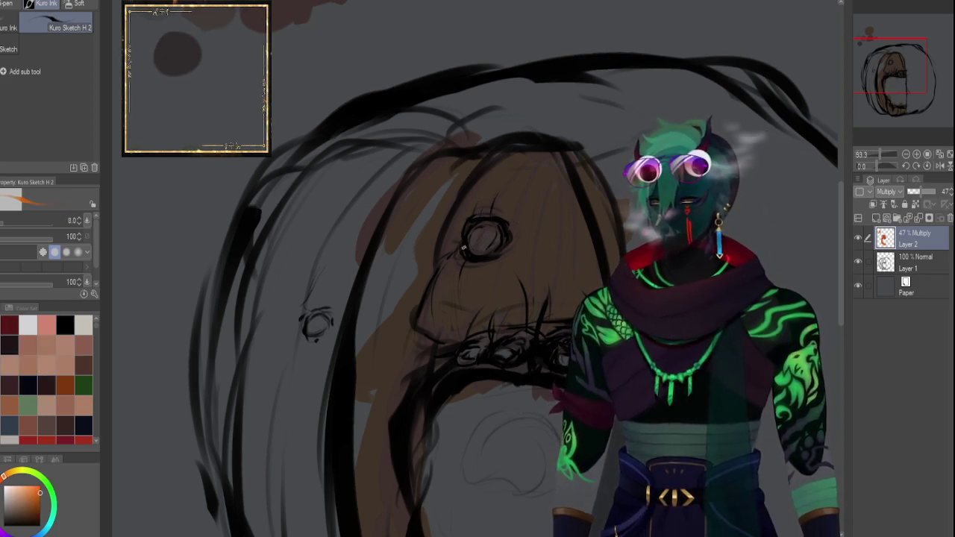
pyautogui.press(']')
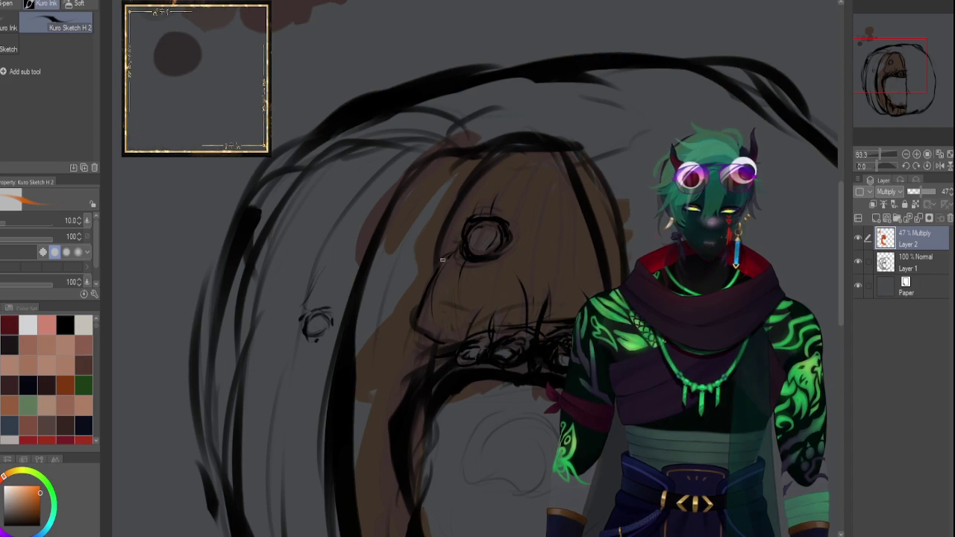
pyautogui.press('[')
pyautogui.press('[')
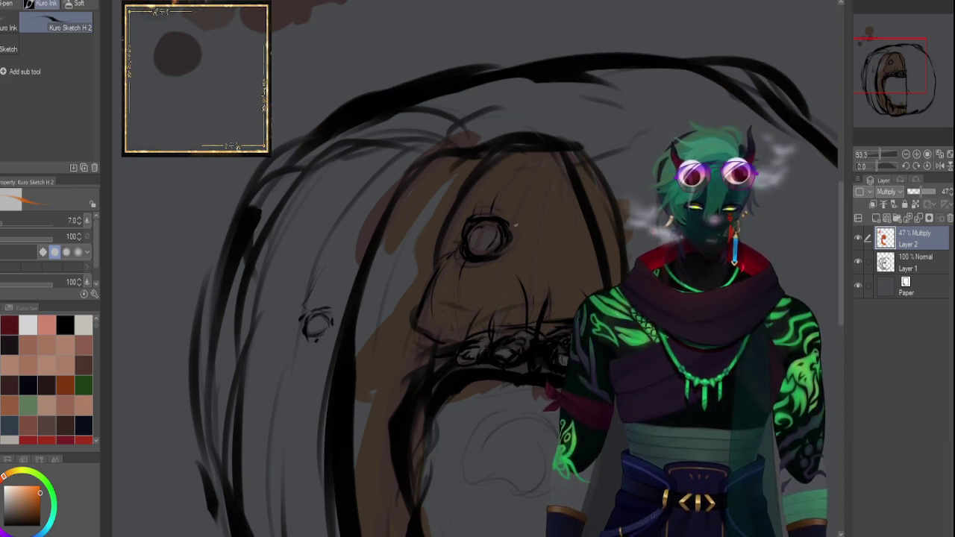
# Pick the off-white swatch and fill the inside of the large eye at brush size 10.
pyautogui.click(27, 325)
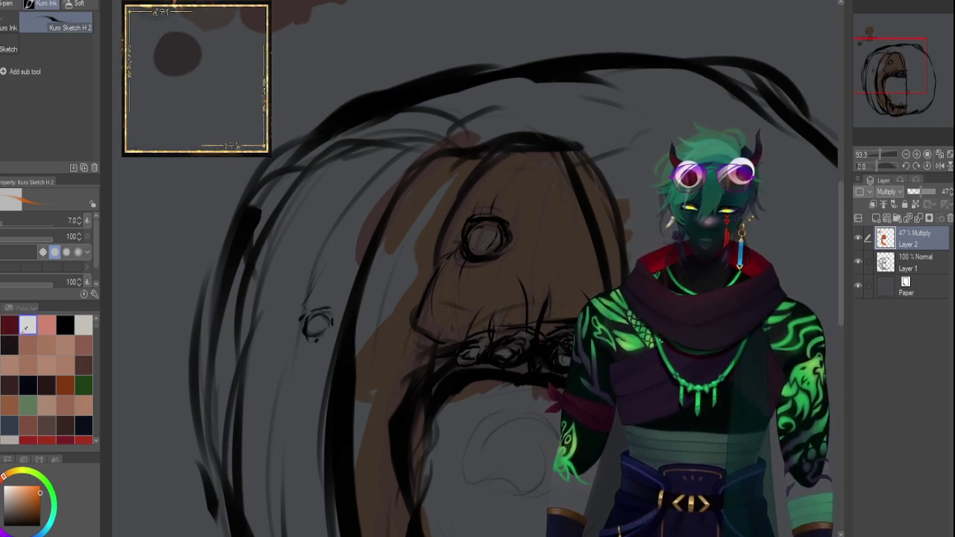
pyautogui.click(28, 324)
pyautogui.press(']')
pyautogui.press(']')
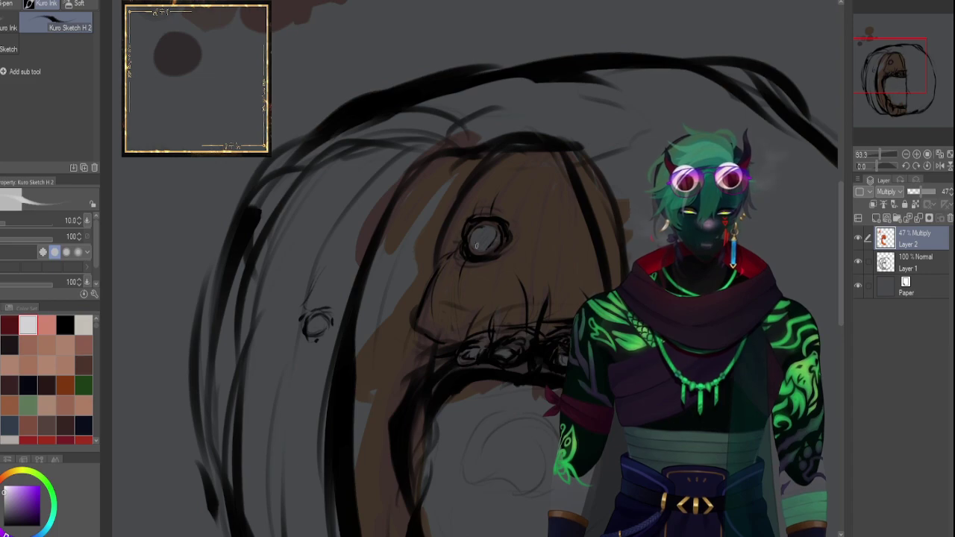
pyautogui.click(479, 247)
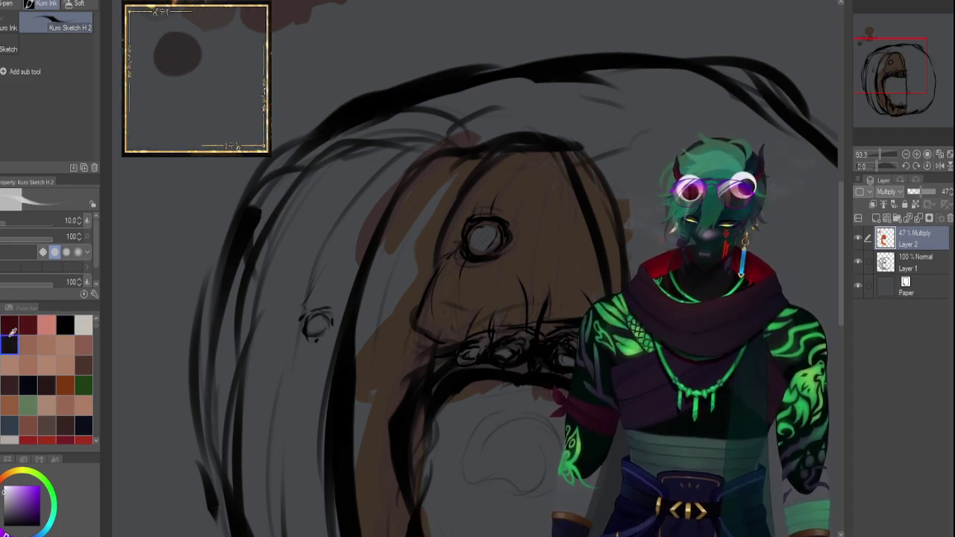
# Pick the salmon swatch and tint the inside of the large eye at brush size 12.
pyautogui.click(45, 326)
pyautogui.click(45, 326)
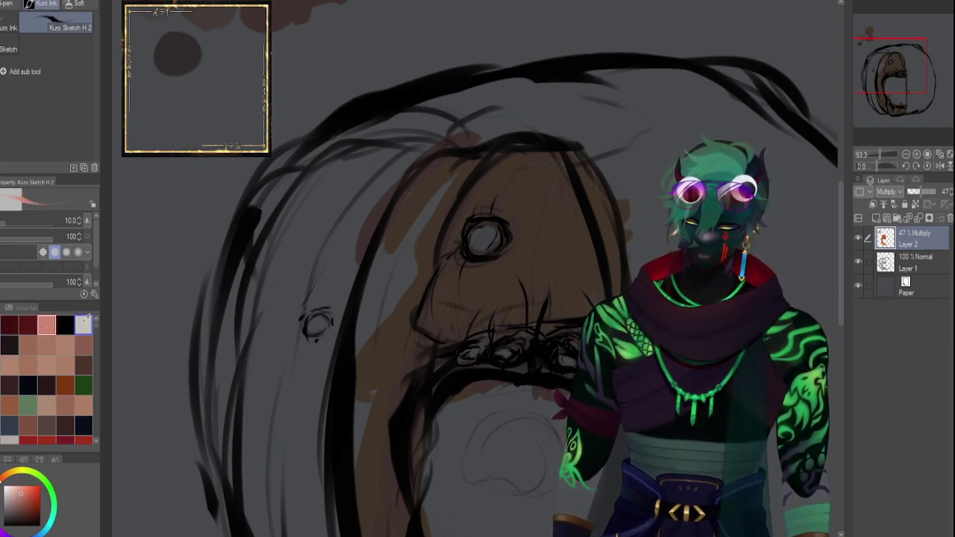
pyautogui.press(']')
pyautogui.click(477, 245)
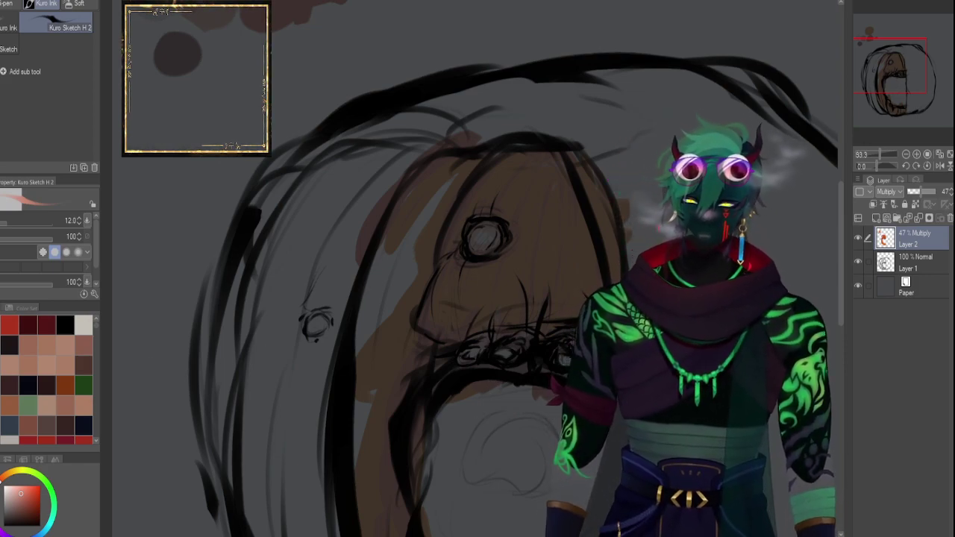
# Mix a yellowish orange and paint a reference dab of it beside the orange dab at brush size 50.
pyautogui.keyDown('alt'); pyautogui.click(628, 246); pyautogui.keyUp('alt')
pyautogui.click(6, 475)
pyautogui.click(37, 487)
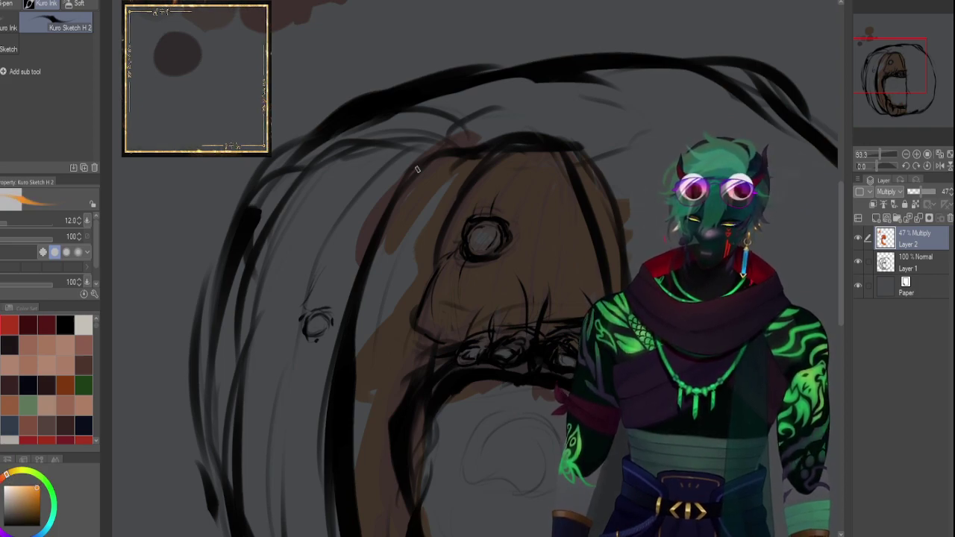
pyautogui.press(']')
pyautogui.press(']')
pyautogui.press(']')
pyautogui.press(']')
pyautogui.press(']')
pyautogui.press(']')
pyautogui.press(']')
pyautogui.moveTo(902, 73); pyautogui.dragTo(901, 56)
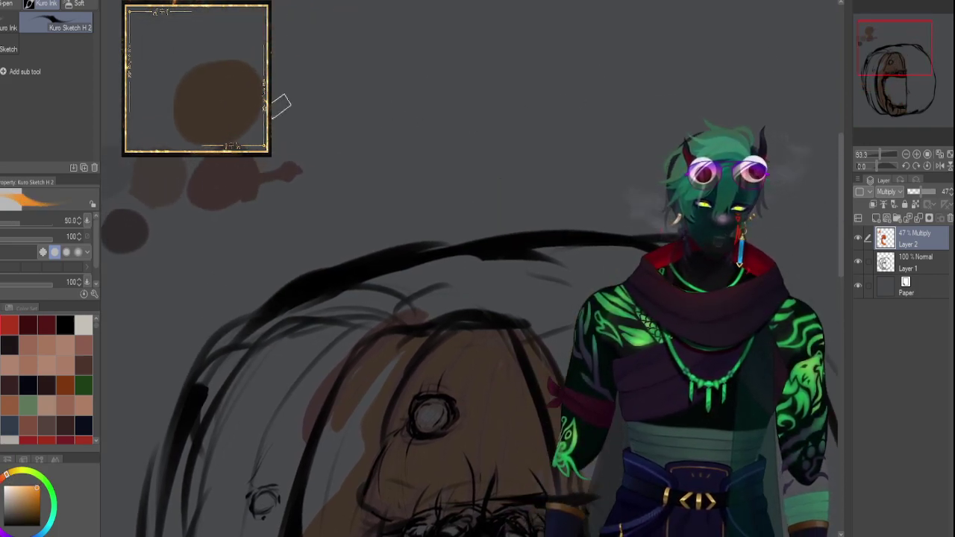
pyautogui.click(302, 112)
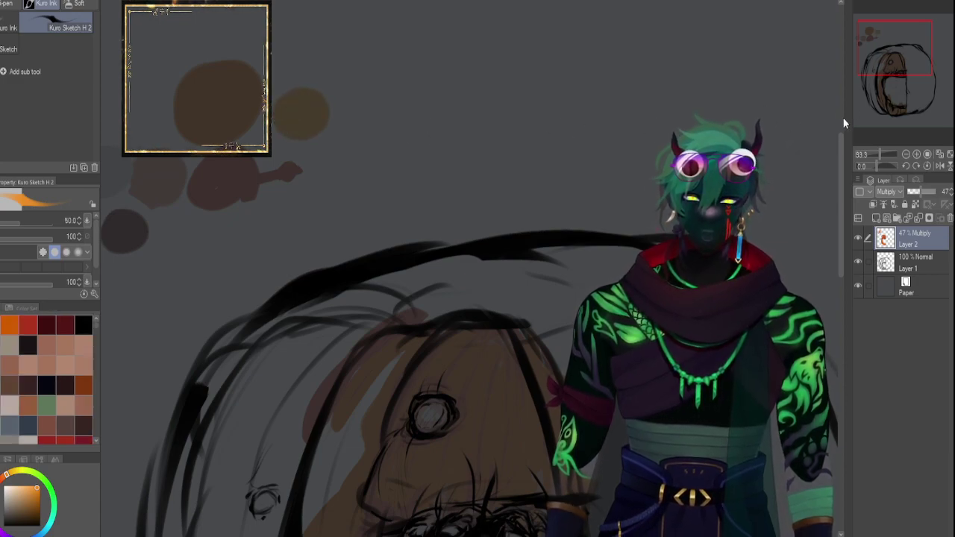
# Paint thin yellowish-orange streaks across the forehead and around the large eye at brush size 3.
pyautogui.moveTo(883, 56); pyautogui.dragTo(896, 76)
pyautogui.press('[')
pyautogui.press('[')
pyautogui.press('[')
pyautogui.press('[')
pyautogui.press('[')
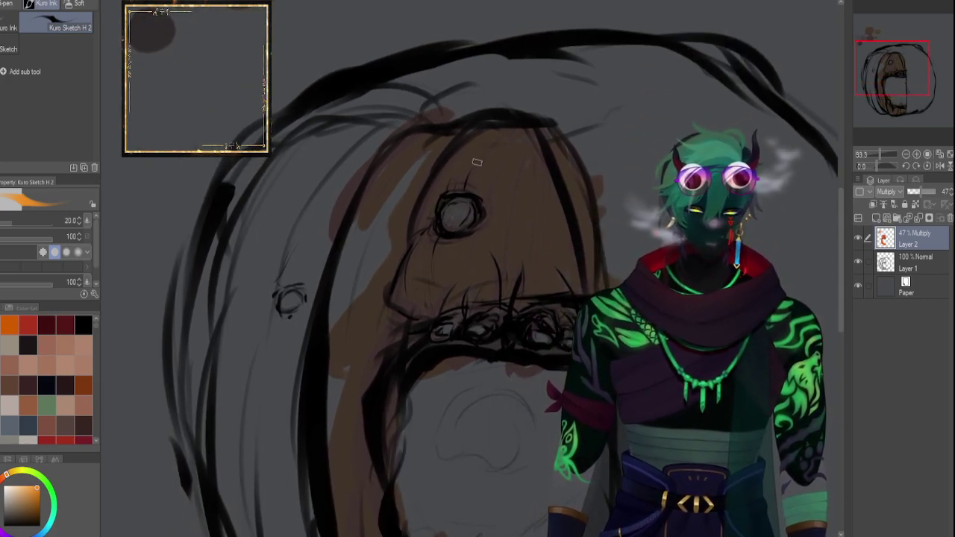
pyautogui.press('[')
pyautogui.press('[')
pyautogui.press('[')
pyautogui.press('[')
pyautogui.moveTo(881, 153); pyautogui.dragTo(886, 153)
pyautogui.moveTo(904, 73); pyautogui.dragTo(893, 61)
pyautogui.press('[')
pyautogui.press('[')
pyautogui.press('[')
pyautogui.press('[')
pyautogui.press('[')
pyautogui.press('[')
pyautogui.press('[')
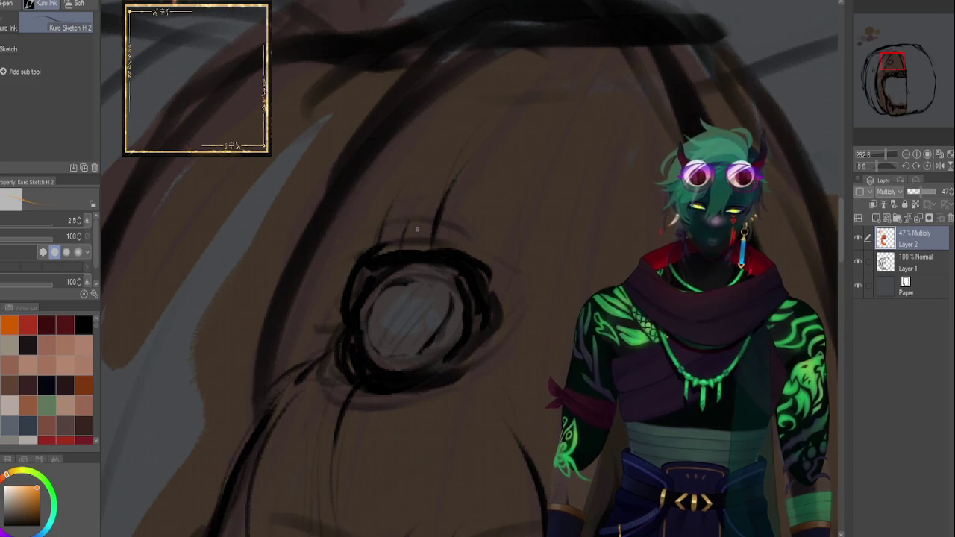
pyautogui.press(']')
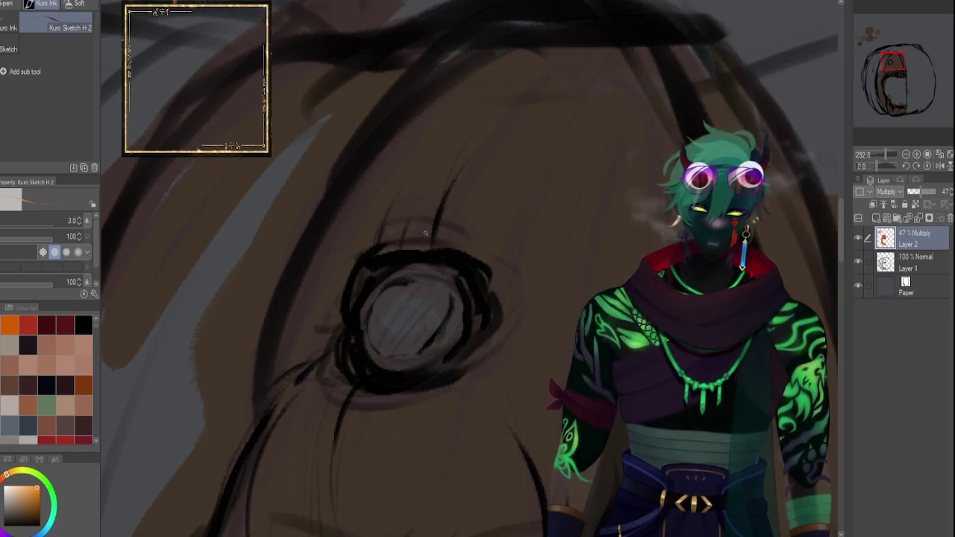
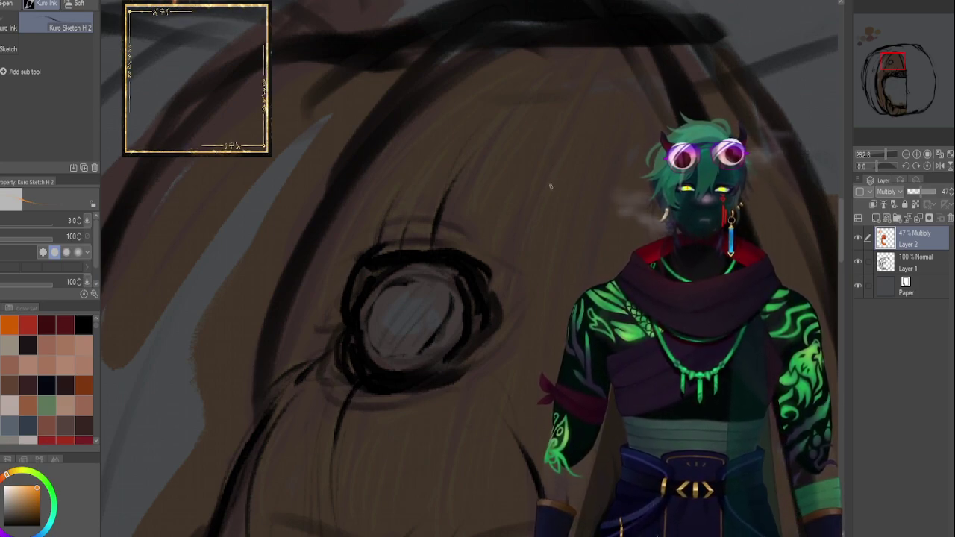
pyautogui.moveTo(893, 66)
pyautogui.mouseDown()
pyautogui.moveTo(911, 85)
pyautogui.moveTo(887, 73)
pyautogui.moveTo(895, 60)
pyautogui.mouseUp()
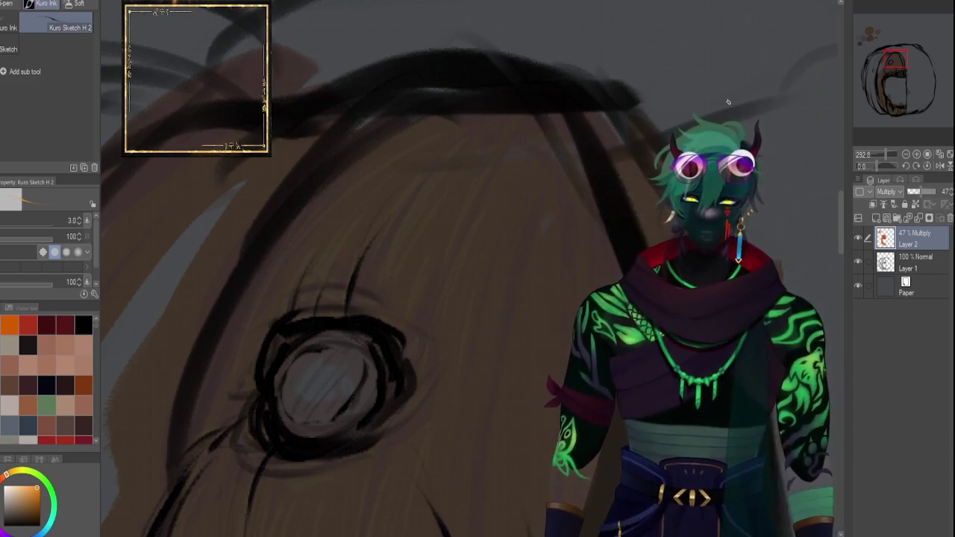
pyautogui.moveTo(896, 59)
pyautogui.mouseDown()
pyautogui.moveTo(860, 37)
pyautogui.moveTo(889, 61)
pyautogui.mouseUp()
# Pick the dark red swatch and shade the rim of the large eye with brush sizes from 3 to 6.
pyautogui.click(46, 325)
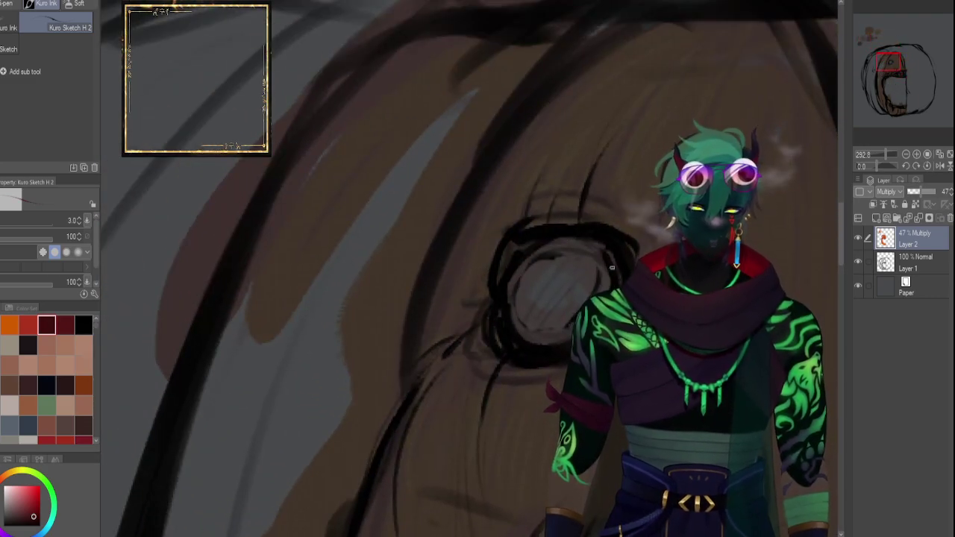
pyautogui.moveTo(612, 269); pyautogui.dragTo(610, 253)
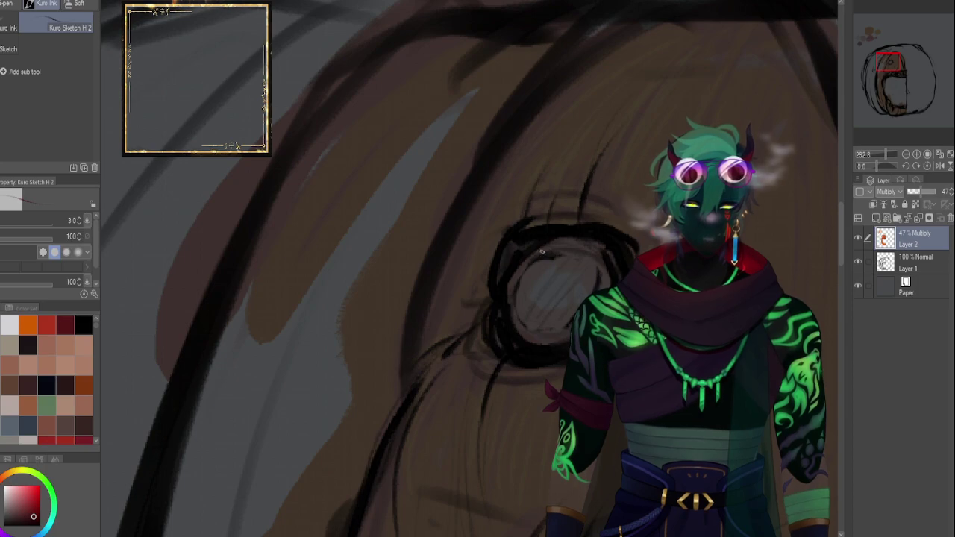
pyautogui.press(']')
pyautogui.press(']')
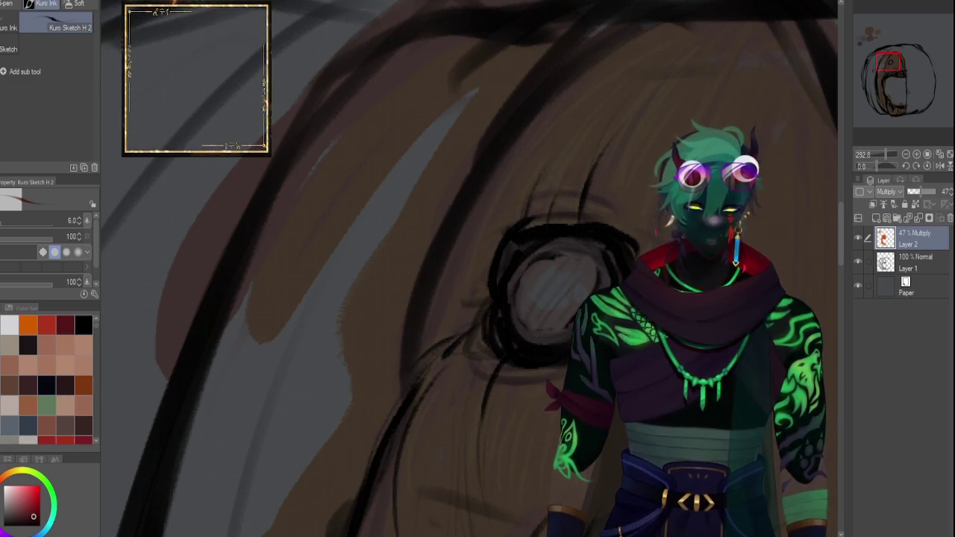
# Pick the off-white swatch and repaint the inside of the large eye at brush size 8.
pyautogui.moveTo(898, 79); pyautogui.dragTo(889, 67)
pyautogui.click(9, 325)
pyautogui.press(']')
pyautogui.press(']')
pyautogui.press(']')
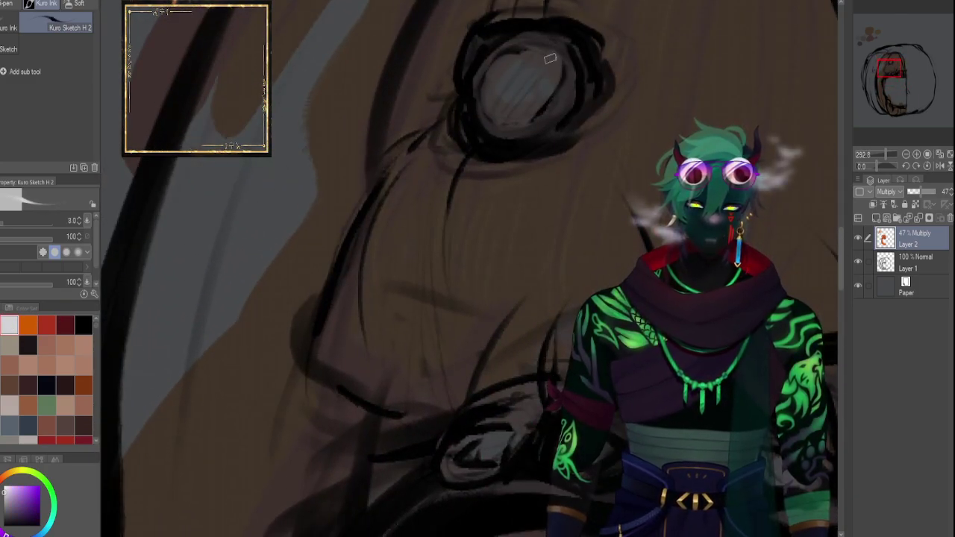
pyautogui.press('[')
pyautogui.moveTo(522, 76)
pyautogui.mouseDown()
pyautogui.moveTo(487, 105)
pyautogui.moveTo(525, 64)
pyautogui.moveTo(527, 107)
pyautogui.moveTo(505, 80)
pyautogui.moveTo(525, 53)
pyautogui.moveTo(550, 72)
pyautogui.moveTo(548, 94)
pyautogui.moveTo(537, 52)
pyautogui.moveTo(509, 110)
pyautogui.mouseUp()
pyautogui.moveTo(534, 56)
pyautogui.mouseDown()
pyautogui.moveTo(520, 94)
pyautogui.moveTo(537, 74)
pyautogui.moveTo(489, 102)
pyautogui.moveTo(541, 41)
pyautogui.moveTo(510, 52)
pyautogui.moveTo(512, 129)
pyautogui.moveTo(555, 75)
pyautogui.mouseUp()
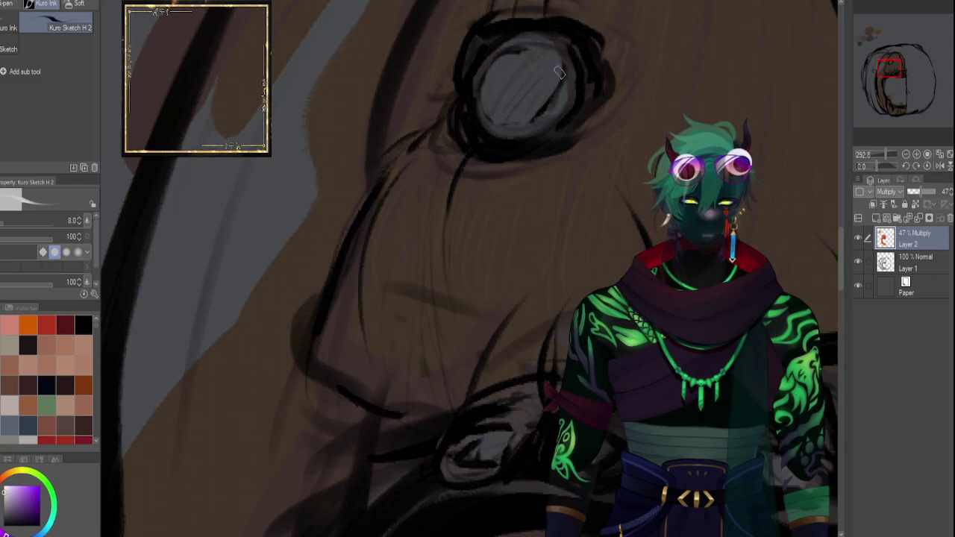
# Raise the opacity of the Multiply color layer to 75%.
pyautogui.moveTo(885, 154); pyautogui.dragTo(883, 153)
pyautogui.moveTo(889, 80)
pyautogui.mouseDown()
pyautogui.moveTo(902, 84)
pyautogui.moveTo(891, 74)
pyautogui.mouseUp()
pyautogui.scroll(-4, 875, 152)
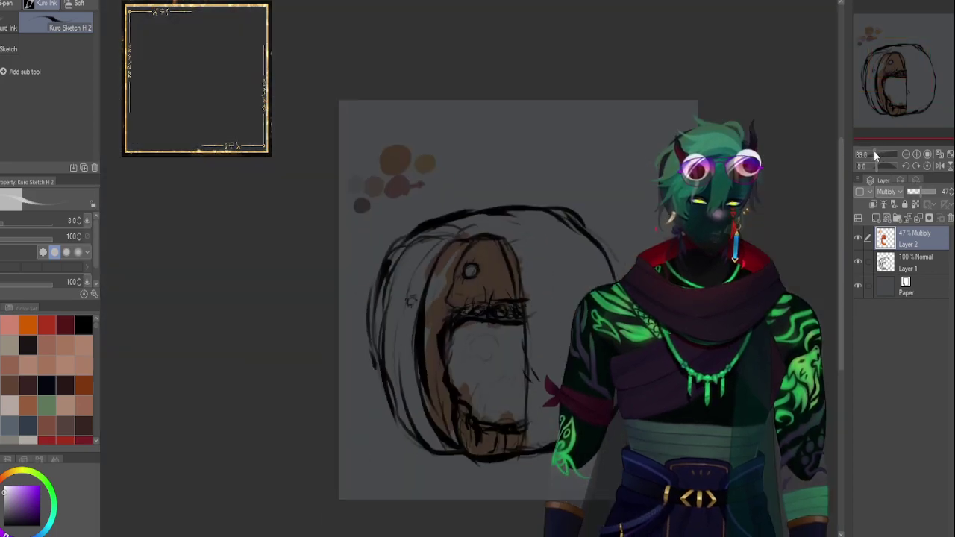
pyautogui.scroll(2, 878, 149)
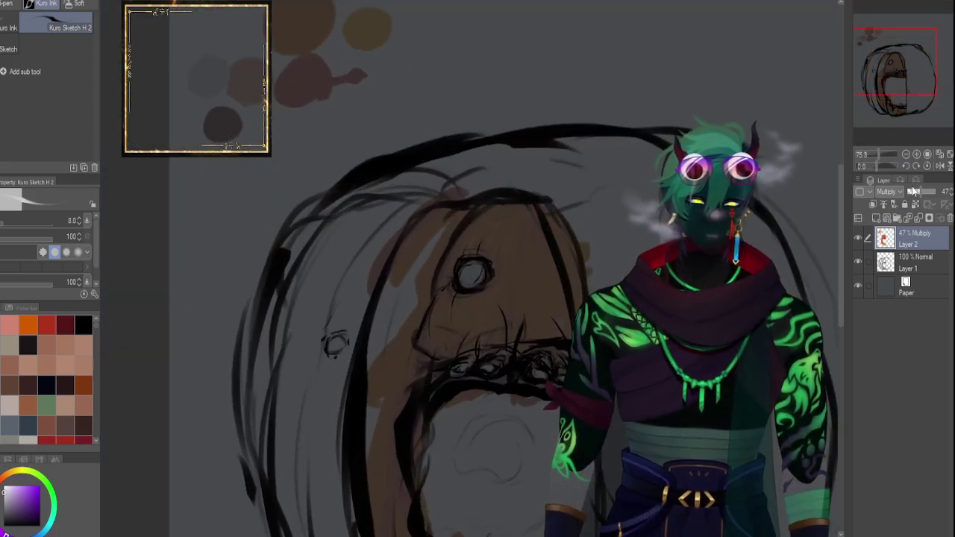
pyautogui.click(935, 193)
pyautogui.click(938, 193)
pyautogui.click(931, 192)
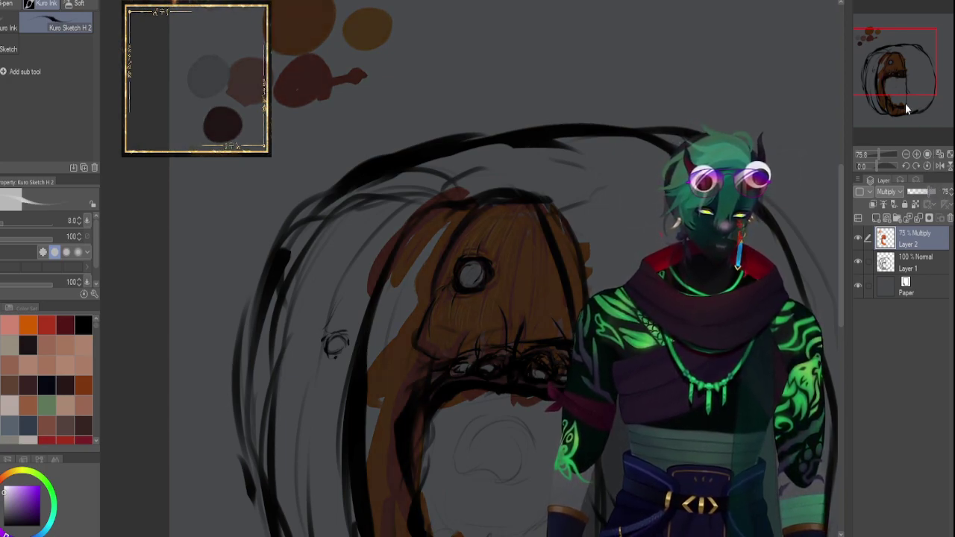
# Mix a deep crimson and paint a reference dab of it beside the darkest dab at brush size 50.
pyautogui.moveTo(900, 83)
pyautogui.mouseDown()
pyautogui.moveTo(904, 96)
pyautogui.moveTo(894, 96)
pyautogui.mouseUp()
pyautogui.click(881, 155)
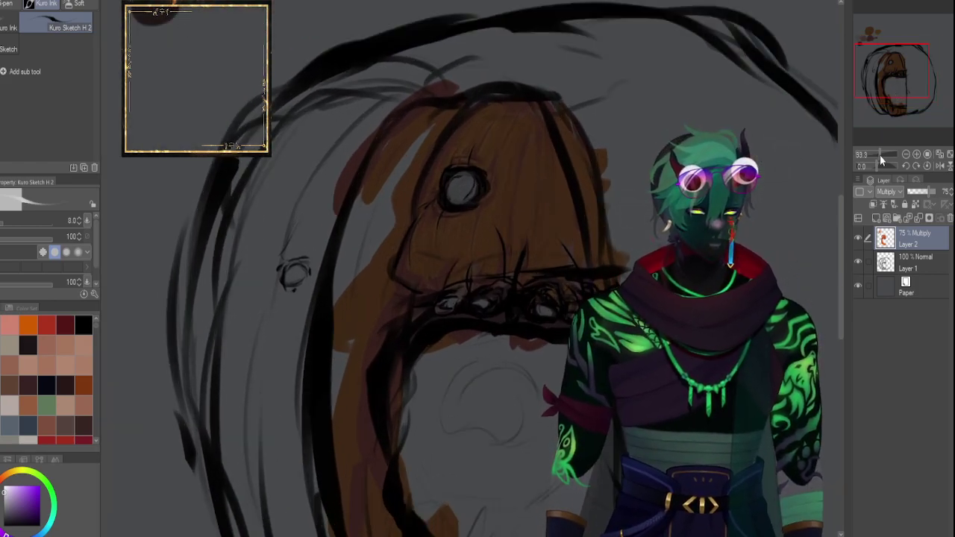
pyautogui.click(27, 422)
pyautogui.click(38, 499)
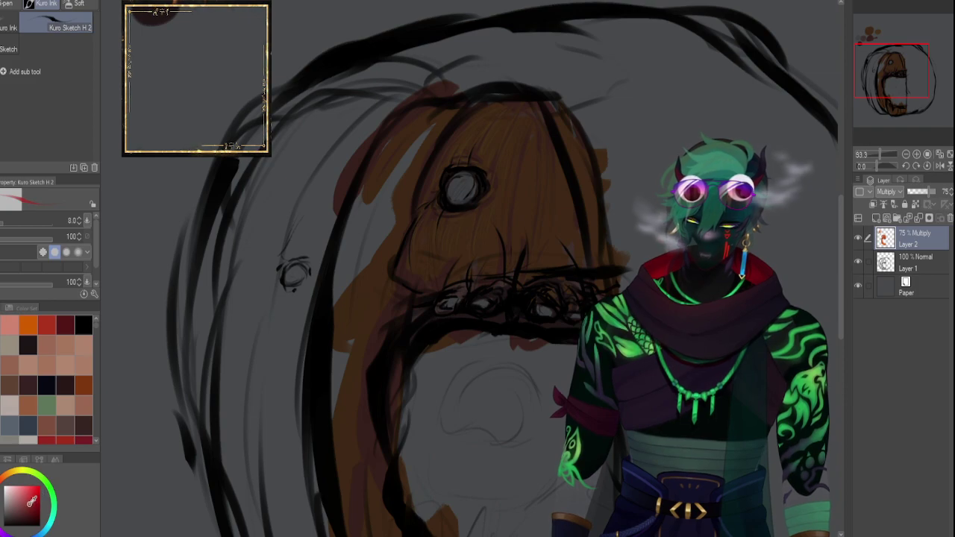
pyautogui.moveTo(871, 153); pyautogui.dragTo(879, 154)
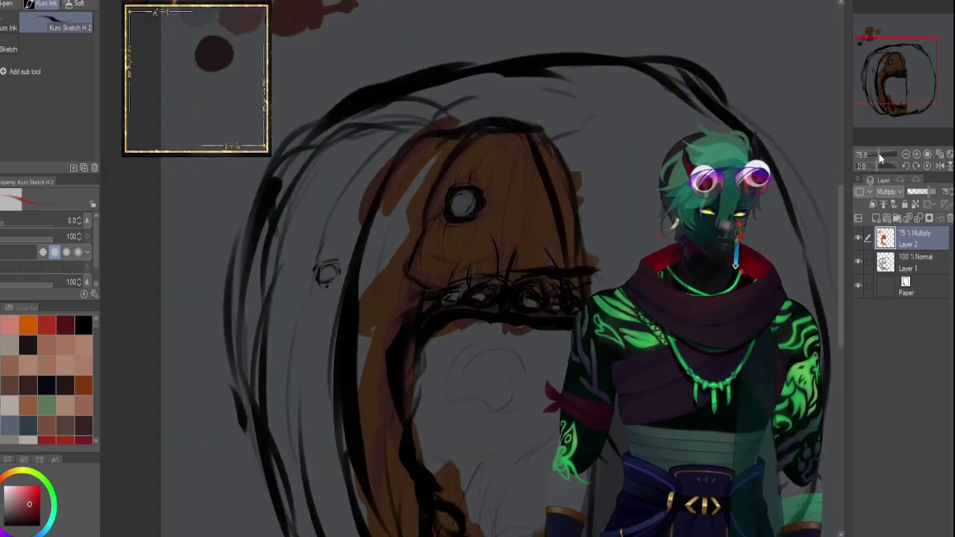
pyautogui.press(']')
pyautogui.press(']')
pyautogui.press(']')
pyautogui.press(']')
pyautogui.press(']')
pyautogui.press(']')
pyautogui.press(']')
pyautogui.press(']')
pyautogui.press(']')
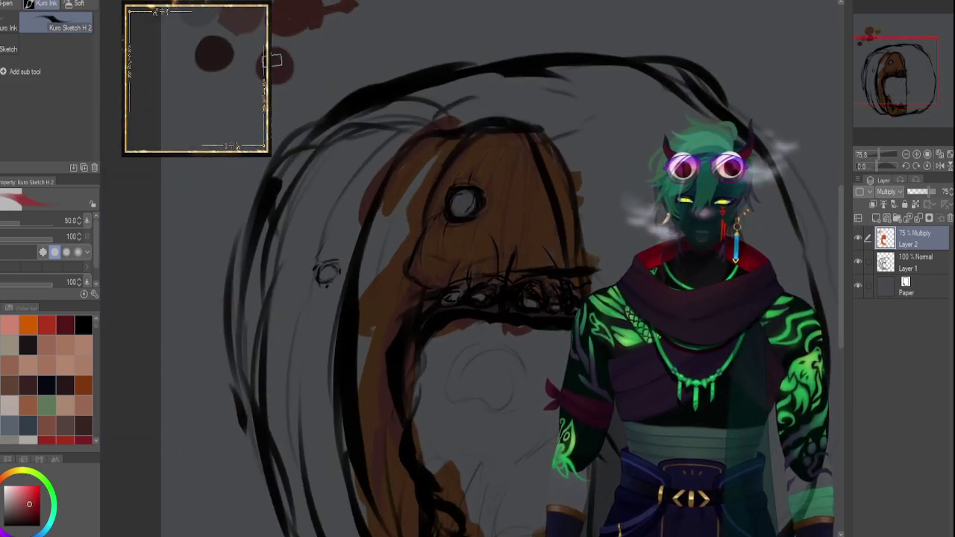
# Paint crimson over the gums around the upper teeth and the mouth corner with brush sizes between 6 and 15.
pyautogui.click(896, 86)
pyautogui.press('[')
pyautogui.press('[')
pyautogui.press('[')
pyautogui.press('[')
pyautogui.press('[')
pyautogui.press('[')
pyautogui.press('[')
pyautogui.press('[')
pyautogui.press('[')
pyautogui.press('[')
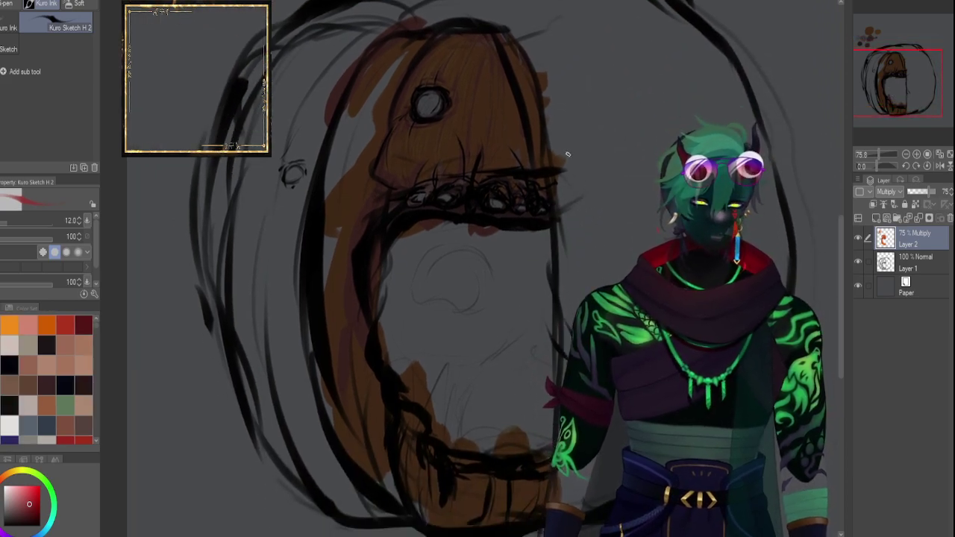
pyautogui.moveTo(877, 155); pyautogui.dragTo(882, 154)
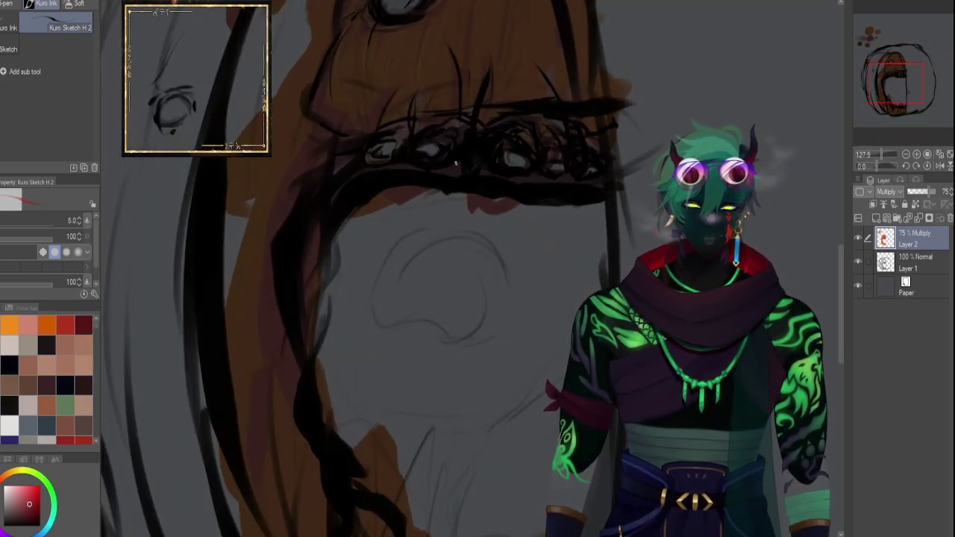
pyautogui.press('[')
pyautogui.press('[')
pyautogui.press('[')
pyautogui.press(']')
pyautogui.press(']')
pyautogui.press(']')
pyautogui.press(']')
pyautogui.press(']')
pyautogui.press(']')
pyautogui.press(']')
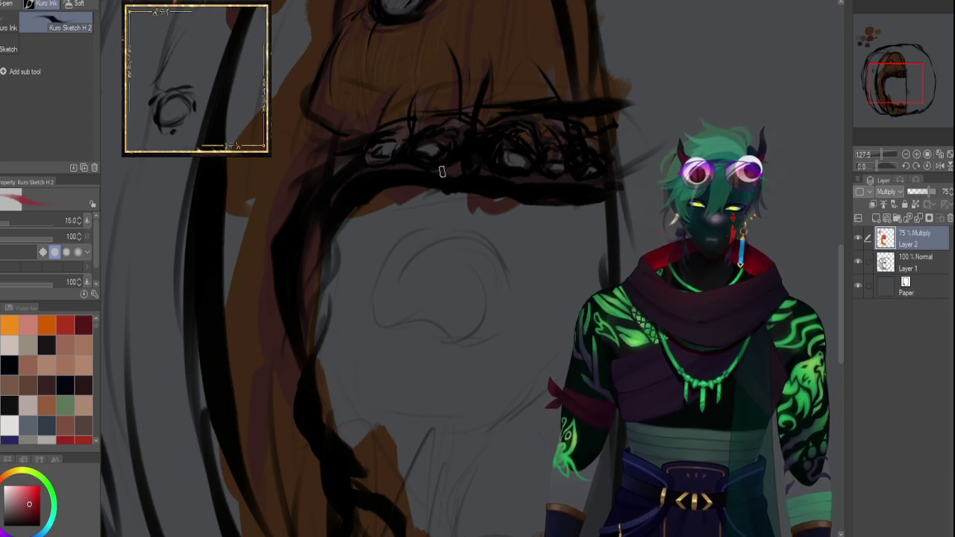
pyautogui.press('[')
pyautogui.press('[')
pyautogui.press('[')
pyautogui.press('[')
pyautogui.press('[')
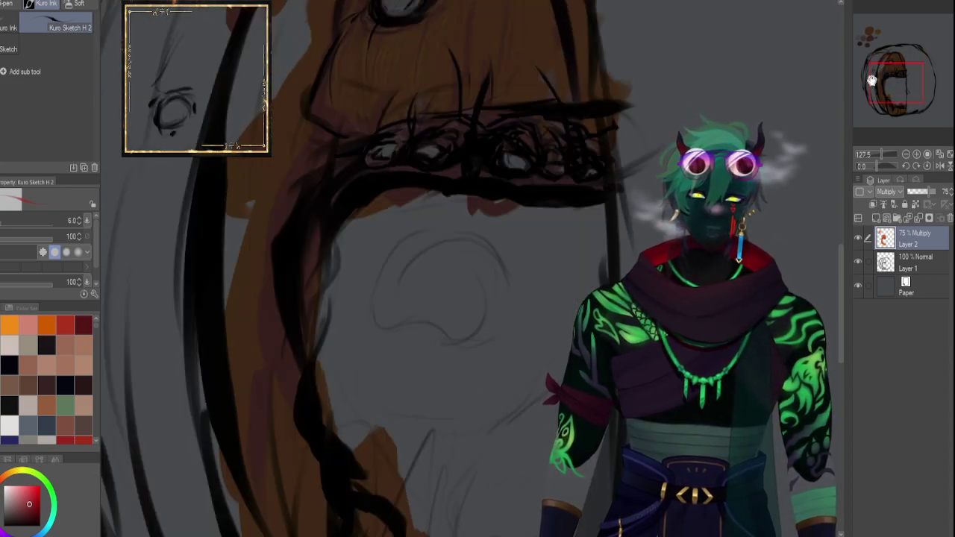
# Pick the dark red swatch and adjust it to a muted red-brown with RGB values 60, 24, 29.
pyautogui.moveTo(872, 80); pyautogui.dragTo(873, 69)
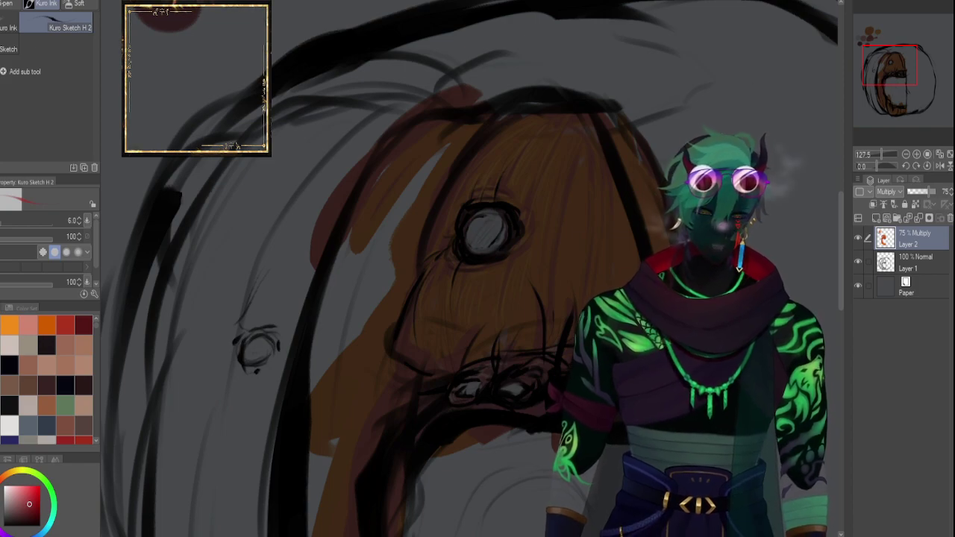
pyautogui.click(69, 325)
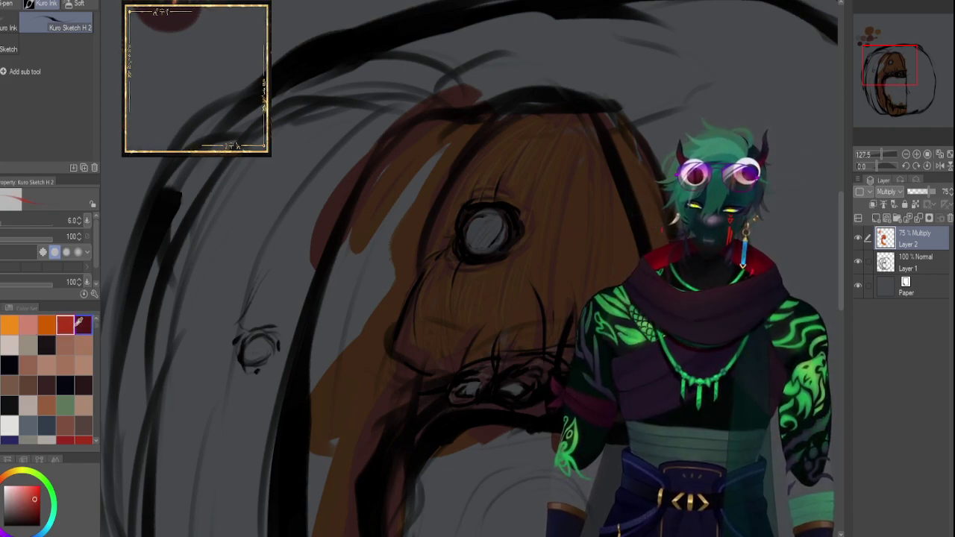
pyautogui.click(83, 324)
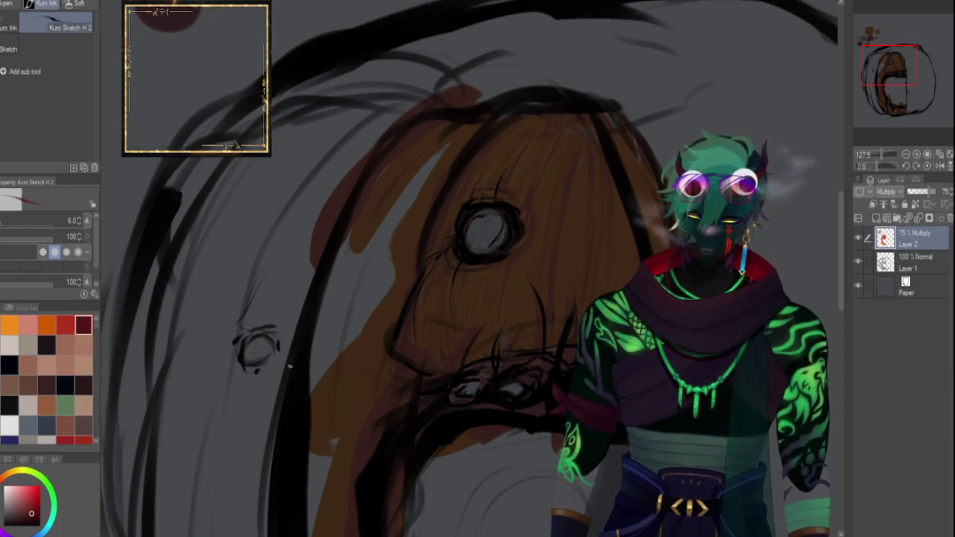
pyautogui.click(28, 517)
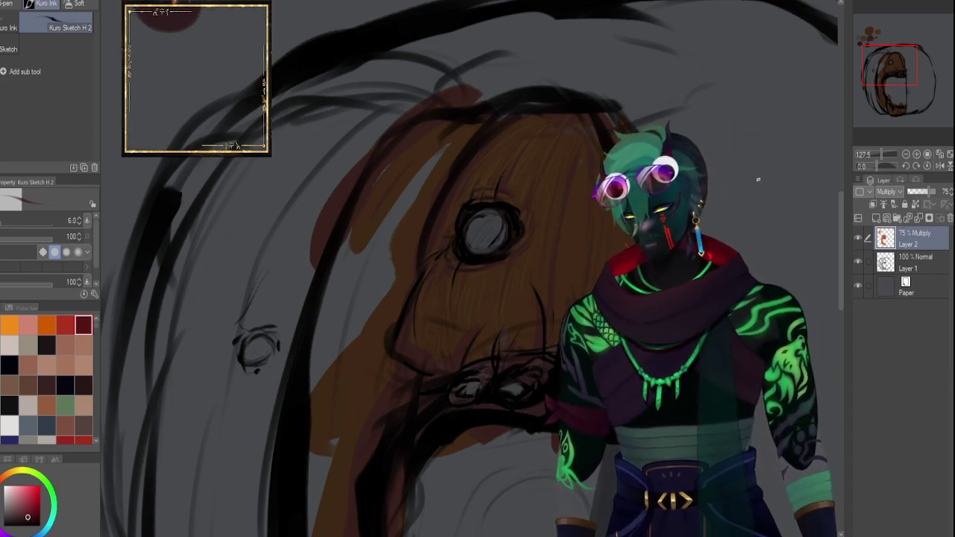
pyautogui.click(23, 460)
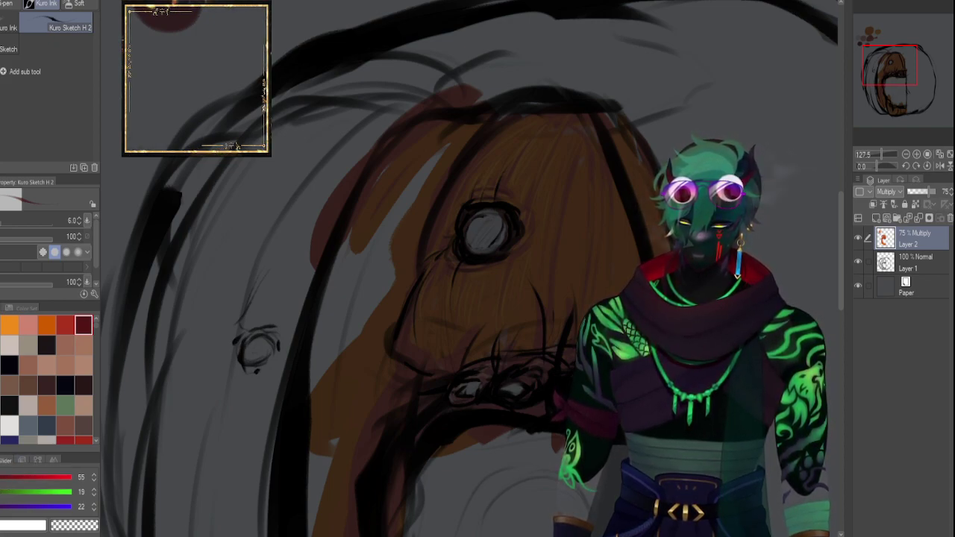
pyautogui.click(1, 492)
pyautogui.click(1, 477)
pyautogui.click(7, 492)
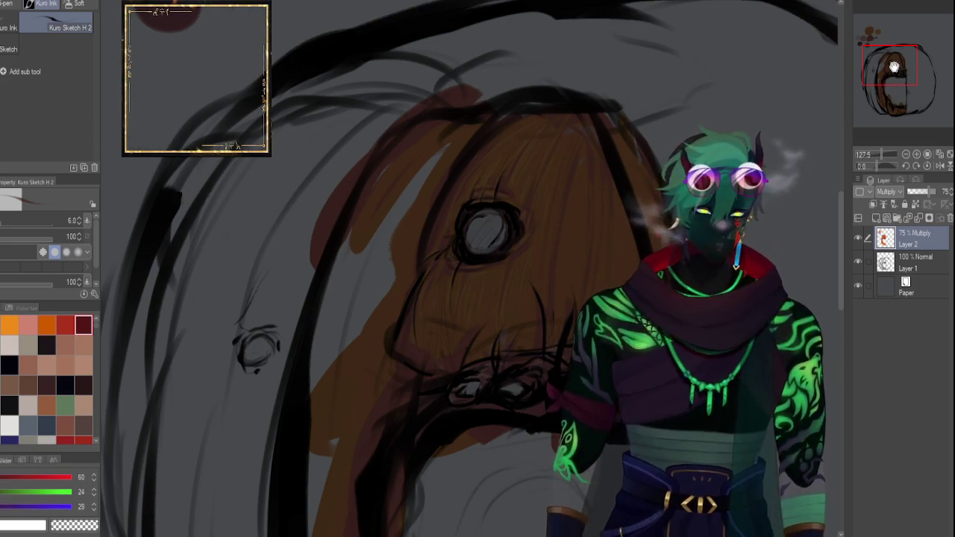
# Add a dab of the muted red-brown beside the reference dabs with an enlarged brush.
pyautogui.moveTo(895, 67); pyautogui.dragTo(884, 51)
pyautogui.press(']')
pyautogui.press(']')
pyautogui.press(']')
pyautogui.press(']')
pyautogui.moveTo(484, 121); pyautogui.dragTo(493, 105)
# Paint fine muted red-brown streaks on the skin between the eye and upper gums with brush sizes 1 to 2.
pyautogui.press('[')
pyautogui.moveTo(878, 66); pyautogui.dragTo(888, 85)
pyautogui.press('[')
pyautogui.press('[')
pyautogui.press('[')
pyautogui.press('[')
pyautogui.press('[')
pyautogui.press('[')
pyautogui.press('[')
pyautogui.press('[')
pyautogui.press('[')
pyautogui.press('[')
pyautogui.press('[')
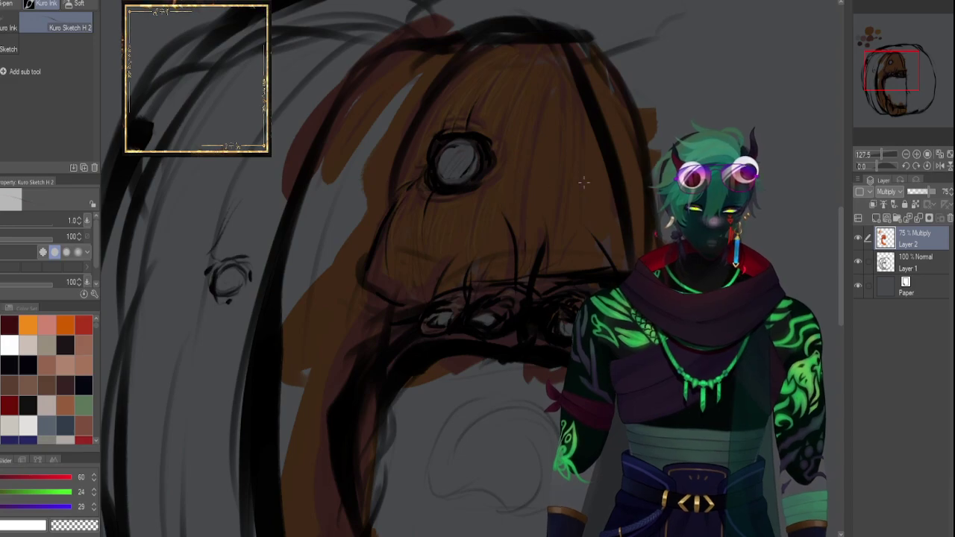
pyautogui.click(887, 155)
pyautogui.moveTo(890, 101); pyautogui.dragTo(894, 67)
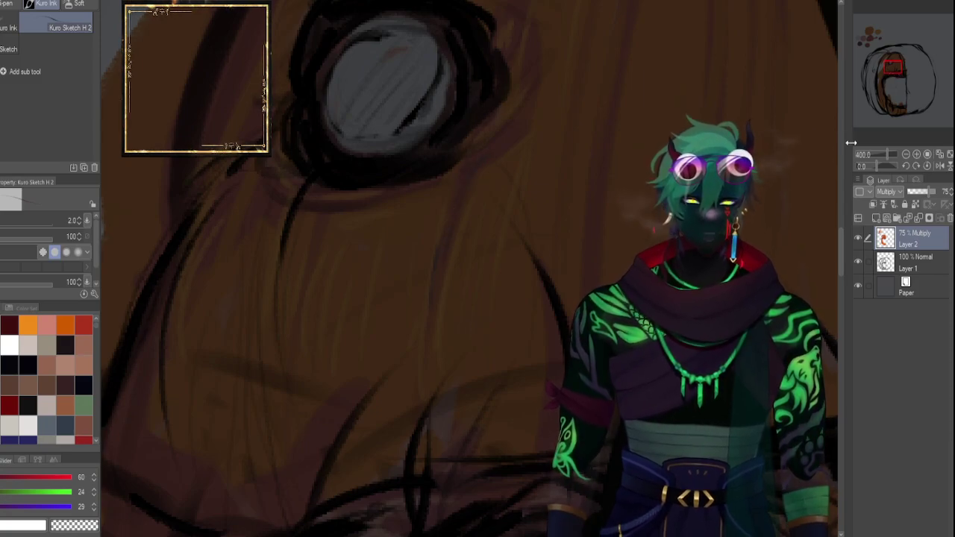
pyautogui.scroll(-4, 880, 152)
pyautogui.scroll(5, 881, 153)
pyautogui.moveTo(902, 98); pyautogui.dragTo(886, 69)
pyautogui.press(']')
pyautogui.press(']')
pyautogui.press(']')
pyautogui.press(']')
pyautogui.press(']')
pyautogui.press(']')
pyautogui.press(']')
pyautogui.press('[')
pyautogui.press('[')
pyautogui.press('[')
pyautogui.press('[')
pyautogui.press('[')
pyautogui.press('[')
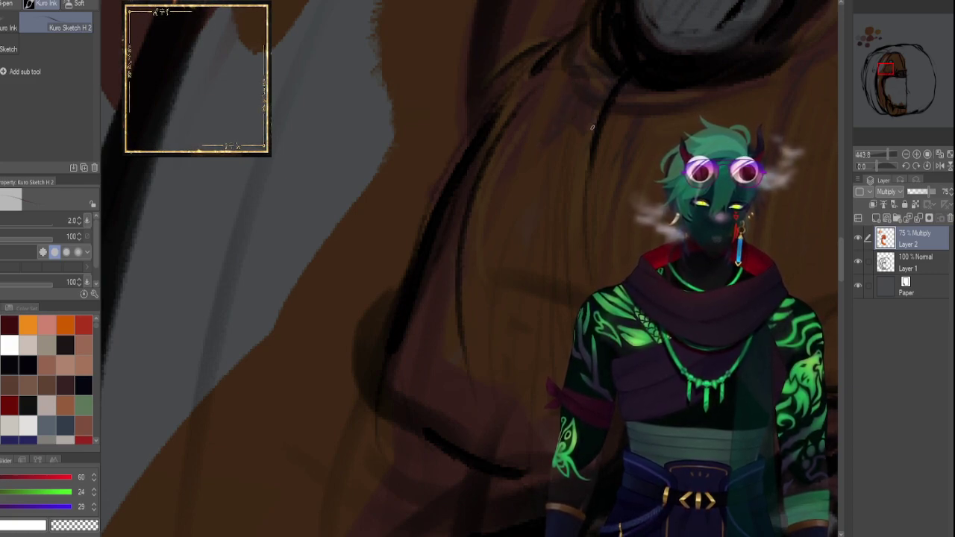
# Deepen the creases under the eye's inner corner with muted red-brown strokes at brush sizes 2.5 and 1.
pyautogui.press(']')
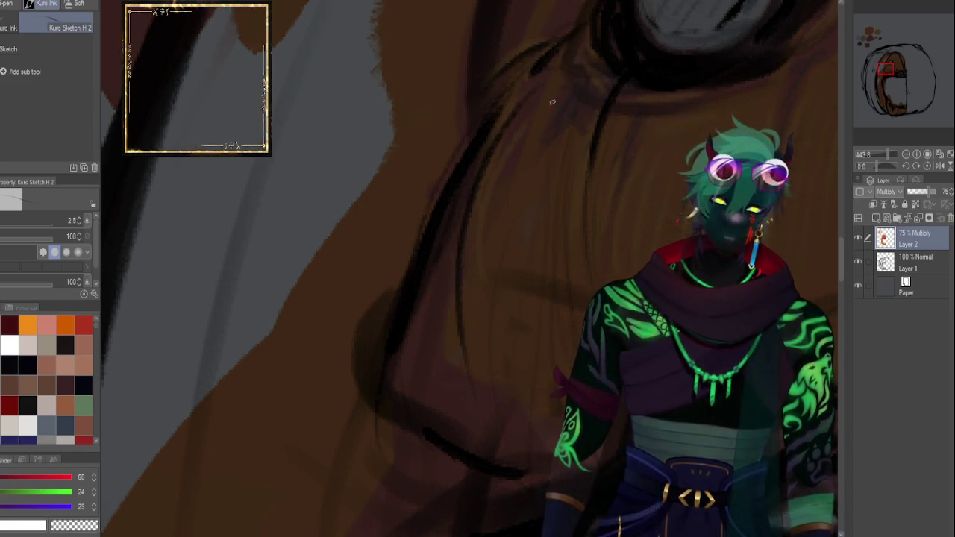
pyautogui.press('[')
pyautogui.press('[')
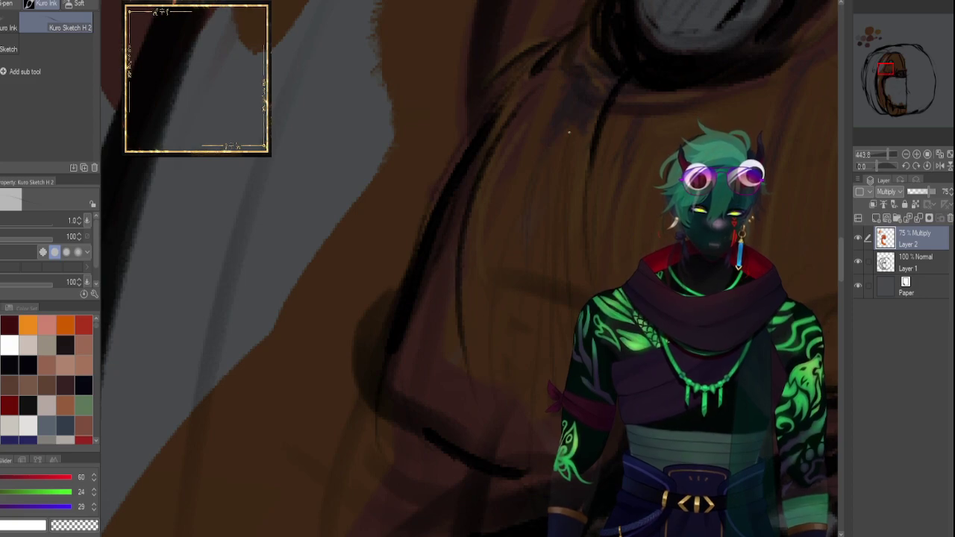
pyautogui.moveTo(888, 69); pyautogui.dragTo(890, 65)
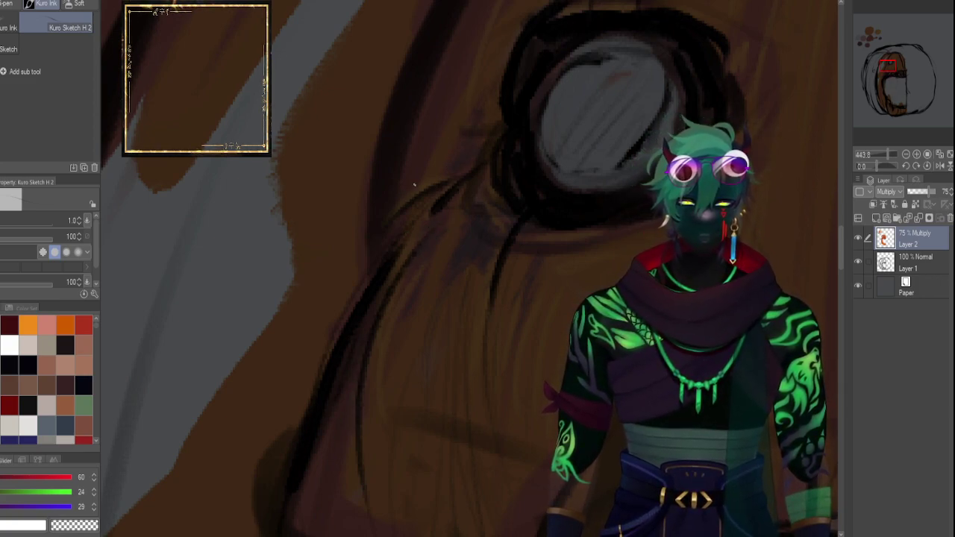
# Add thin muted red-brown wrinkle lines above the eye and up the brow at brush size 1.
pyautogui.moveTo(886, 69); pyautogui.dragTo(892, 63)
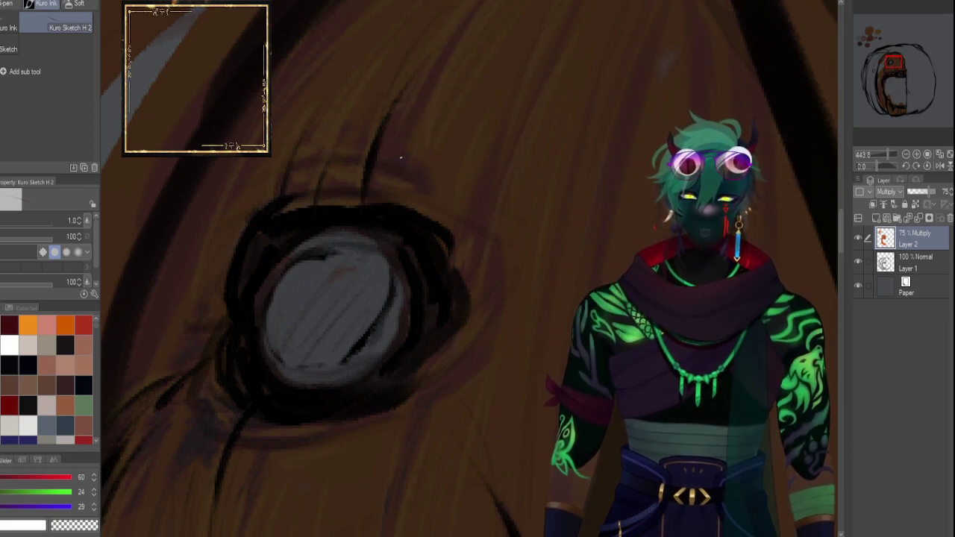
pyautogui.moveTo(887, 57); pyautogui.dragTo(892, 58)
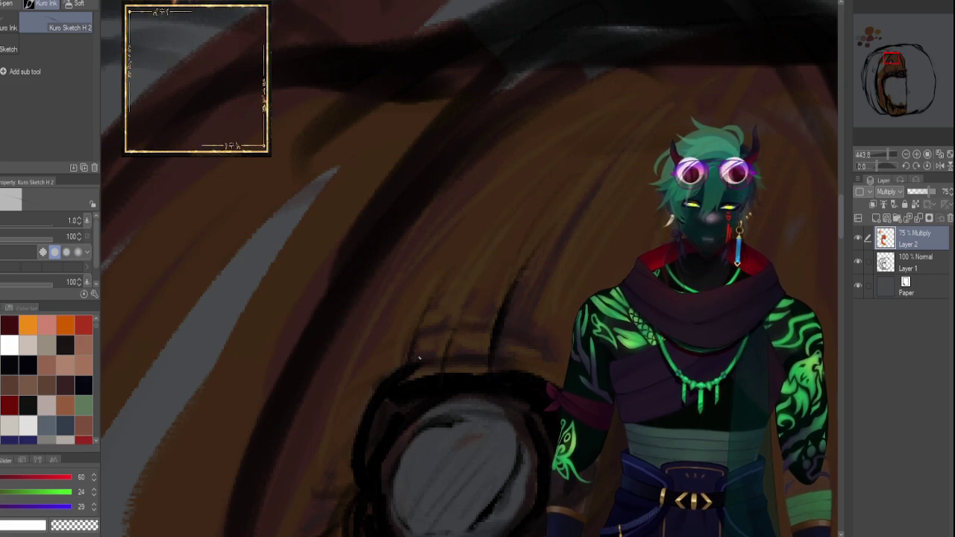
pyautogui.moveTo(892, 60)
pyautogui.mouseDown()
pyautogui.moveTo(893, 77)
pyautogui.moveTo(890, 62)
pyautogui.mouseUp()
pyautogui.press(']')
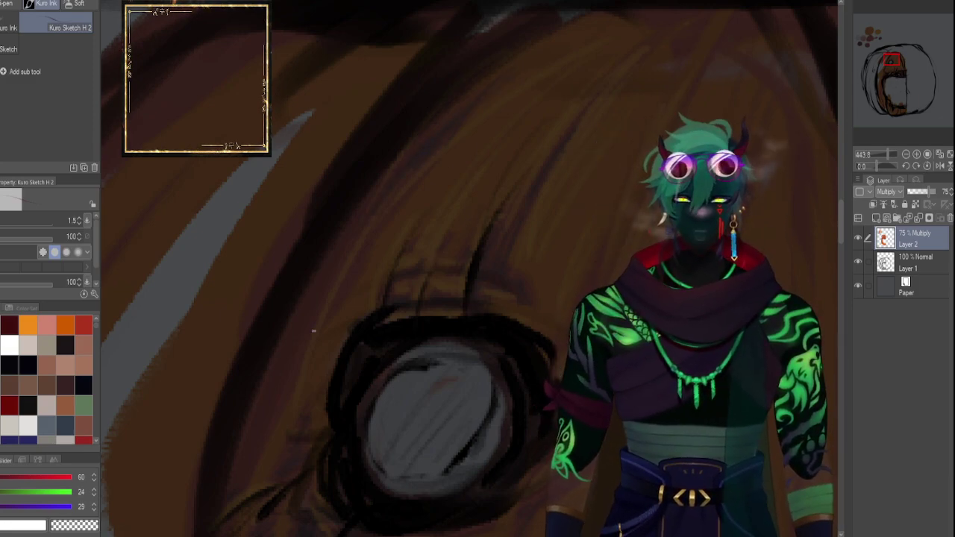
# Shade the top of the forehead below the dark head outline with muted red-brown at brush size 6.
pyautogui.press(']')
pyautogui.press(']')
pyautogui.press(']')
pyautogui.press(']')
pyautogui.press(']')
pyautogui.press(']')
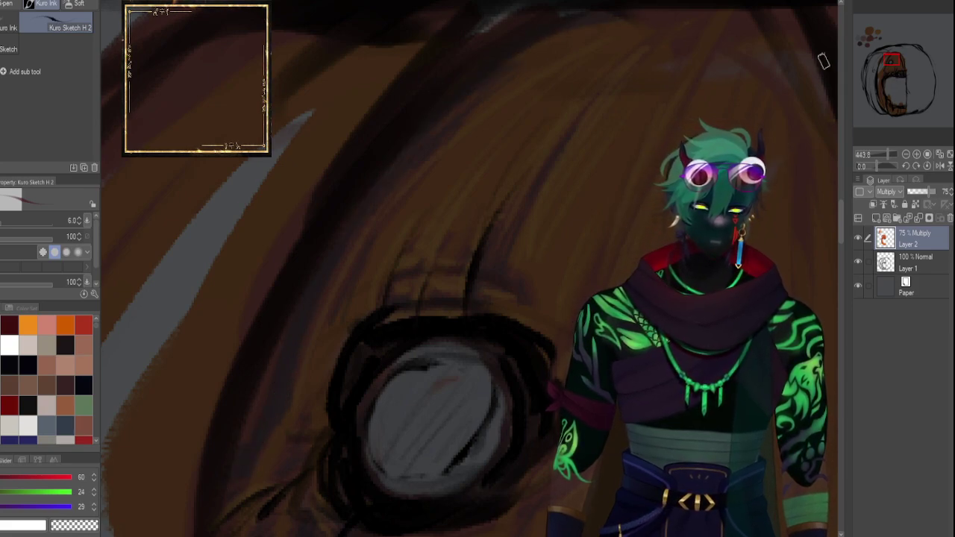
pyautogui.moveTo(890, 153)
pyautogui.mouseDown()
pyautogui.moveTo(880, 153)
pyautogui.moveTo(892, 153)
pyautogui.mouseUp()
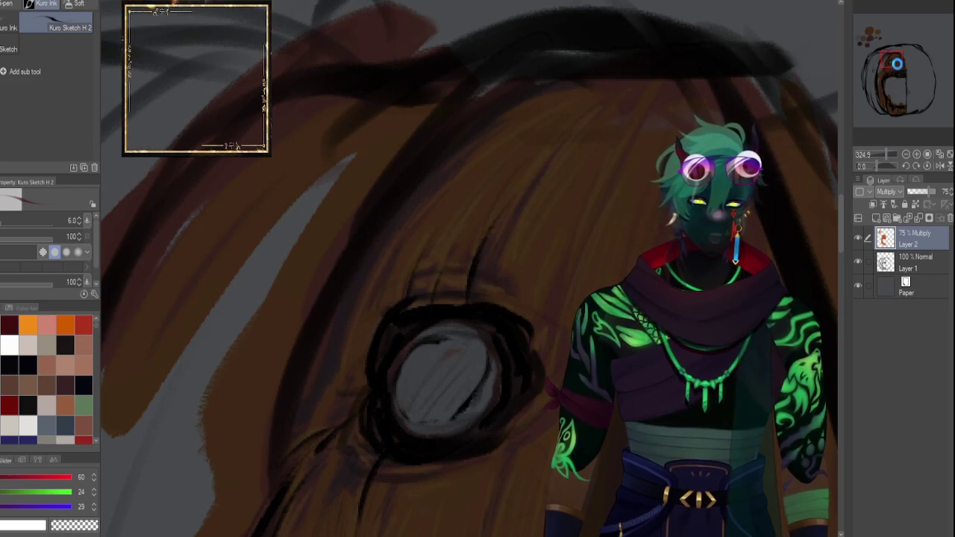
pyautogui.moveTo(895, 62); pyautogui.dragTo(899, 59)
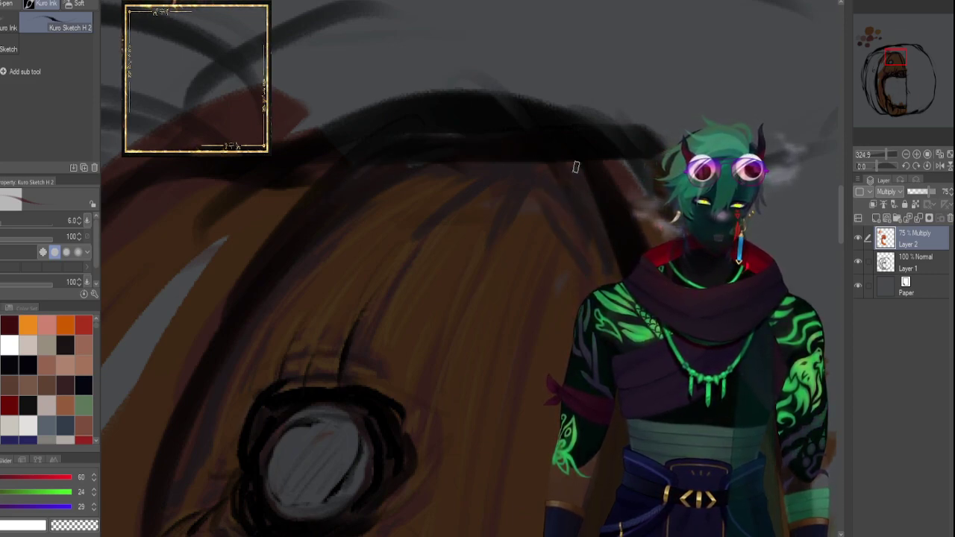
# Paint muted red-brown streaks down the forehead and the skin above the gums at brush size 4.
pyautogui.moveTo(886, 153); pyautogui.dragTo(884, 152)
pyautogui.moveTo(910, 101); pyautogui.dragTo(905, 77)
pyautogui.click(884, 153)
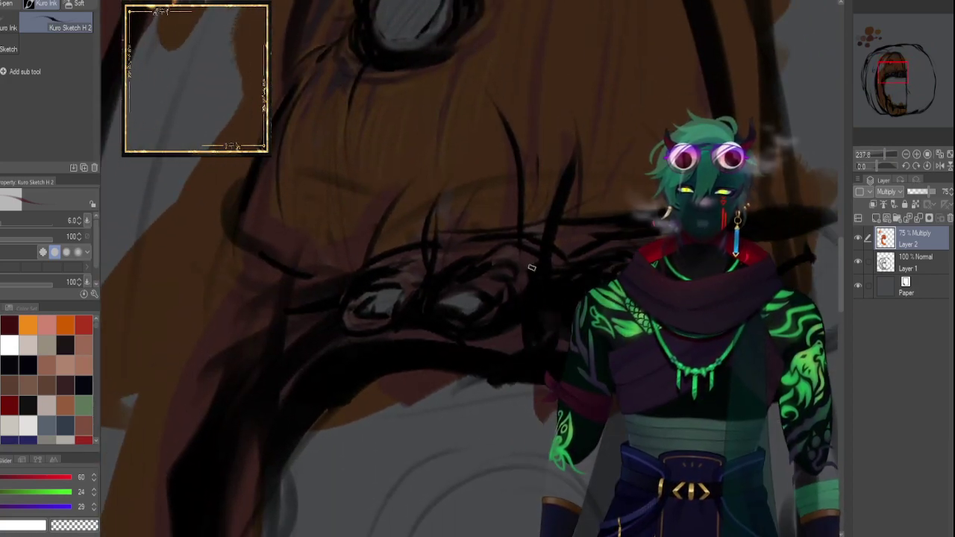
pyautogui.press('[')
pyautogui.press('[')
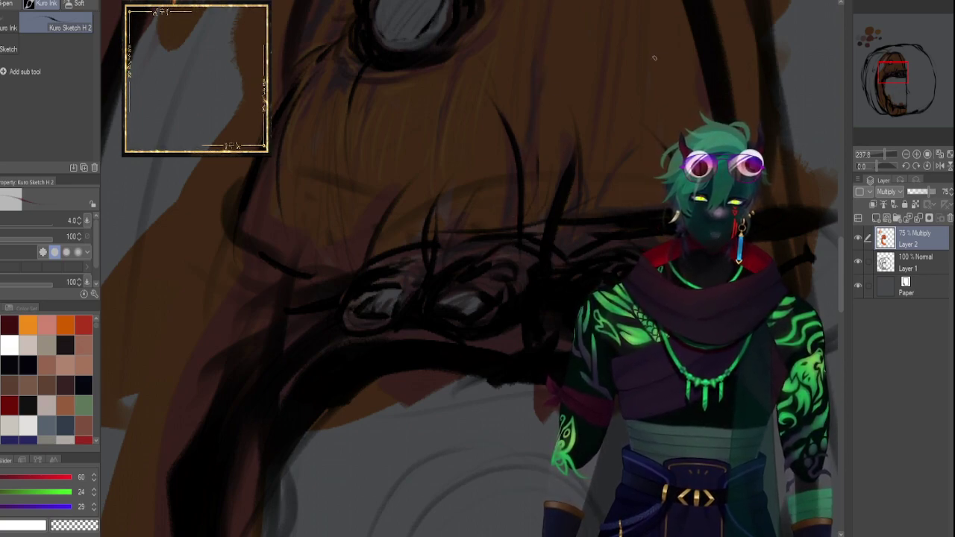
pyautogui.moveTo(890, 76); pyautogui.dragTo(892, 70)
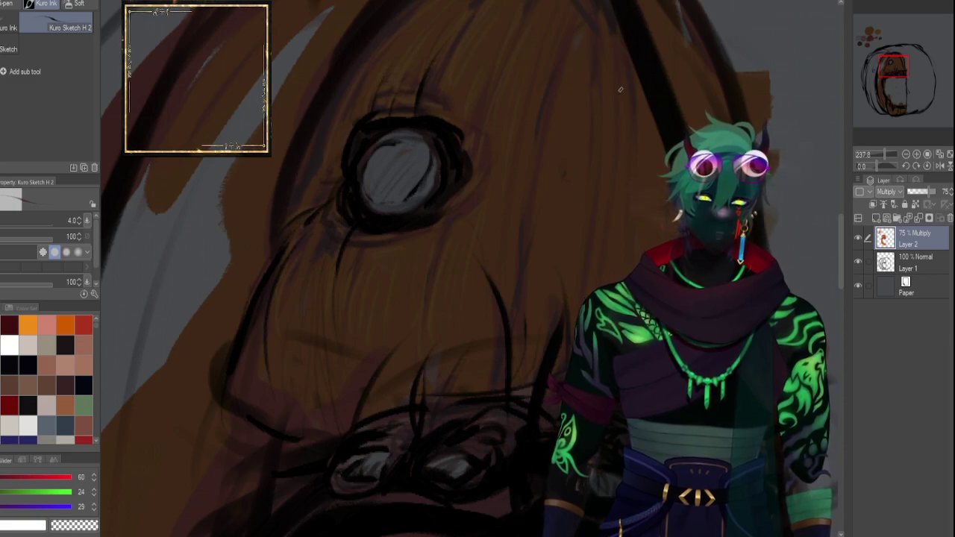
pyautogui.moveTo(885, 157); pyautogui.dragTo(882, 157)
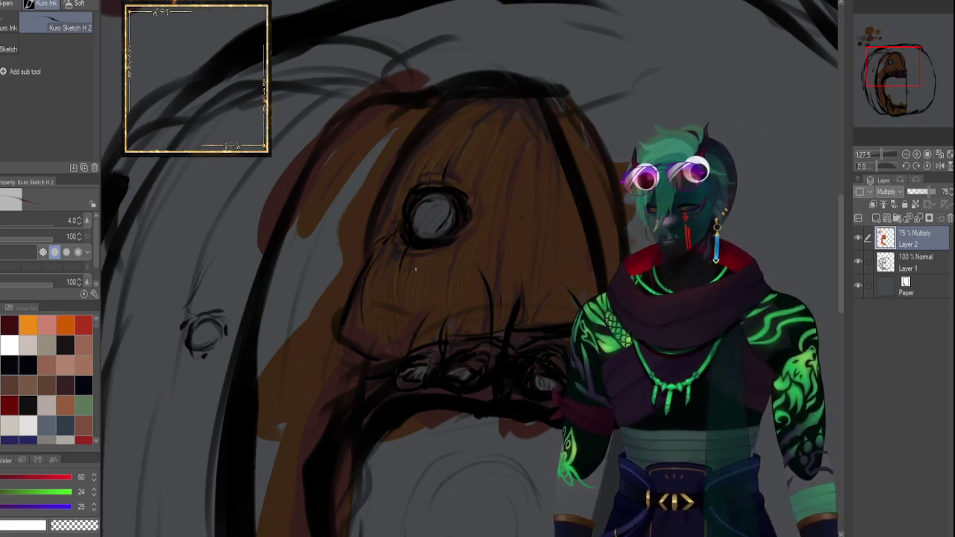
# Pick the pink swatch with RGB values 204, 127, 108 and tint the front upper tooth.
pyautogui.moveTo(895, 65); pyautogui.dragTo(869, 41)
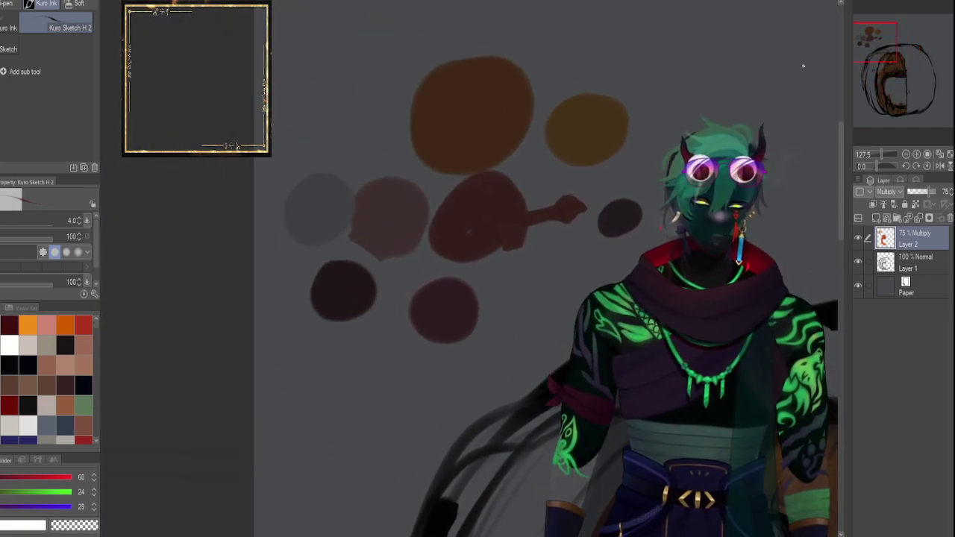
pyautogui.click(46, 325)
pyautogui.moveTo(855, 86); pyautogui.dragTo(883, 82)
pyautogui.moveTo(882, 155); pyautogui.dragTo(883, 156)
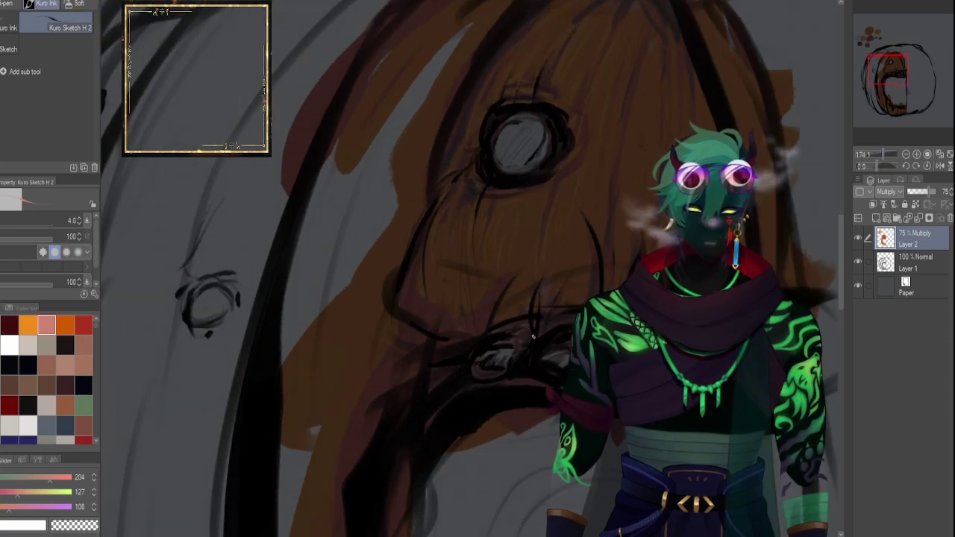
pyautogui.moveTo(501, 345); pyautogui.dragTo(514, 353)
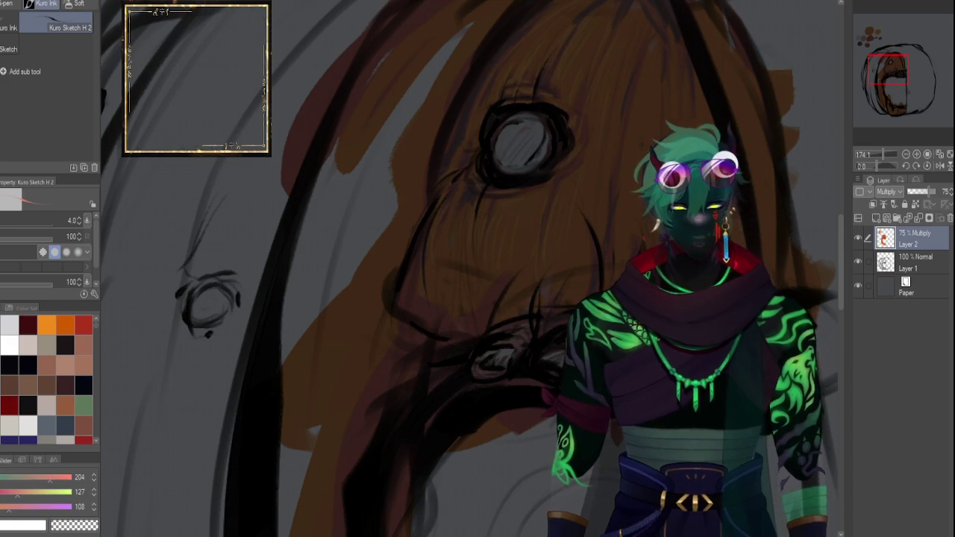
# Pick the light grey swatch with RGB values 209, 208, 210 and touch up the upper teeth at brush size 3.
pyautogui.click(11, 325)
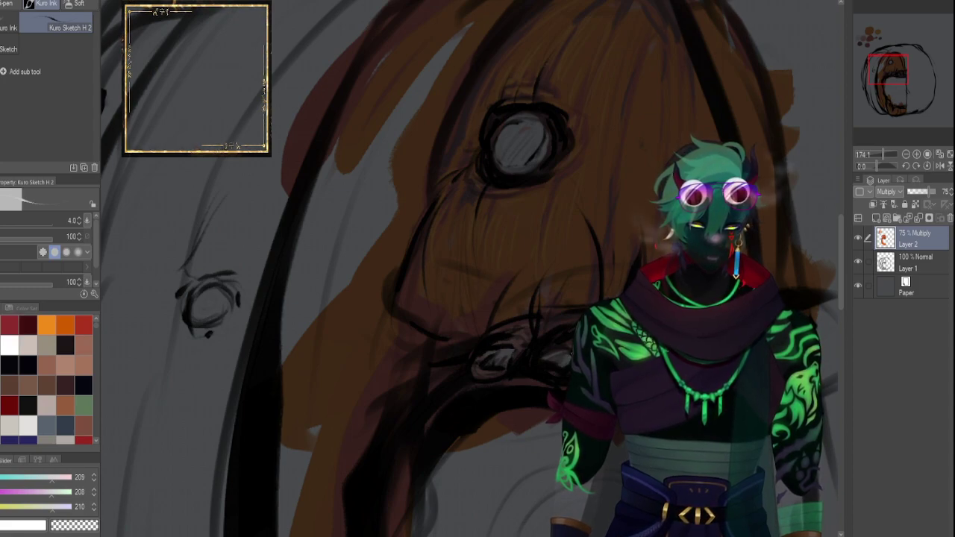
pyautogui.press('[')
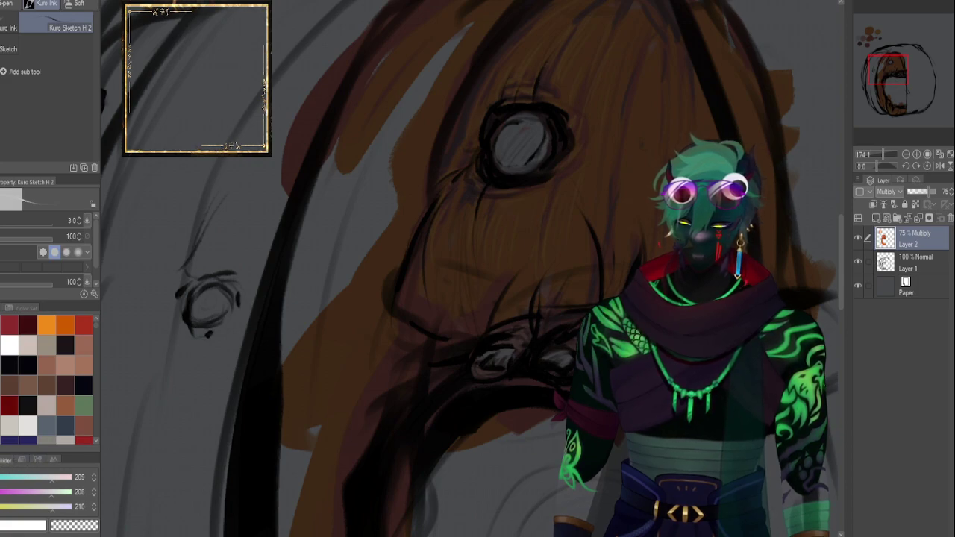
# Mix a saturated red on the color wheel and add a dab of it beside the reference dabs with an enlarged brush.
pyautogui.click(7, 460)
pyautogui.click(2, 497)
pyautogui.moveTo(33, 500); pyautogui.dragTo(36, 488)
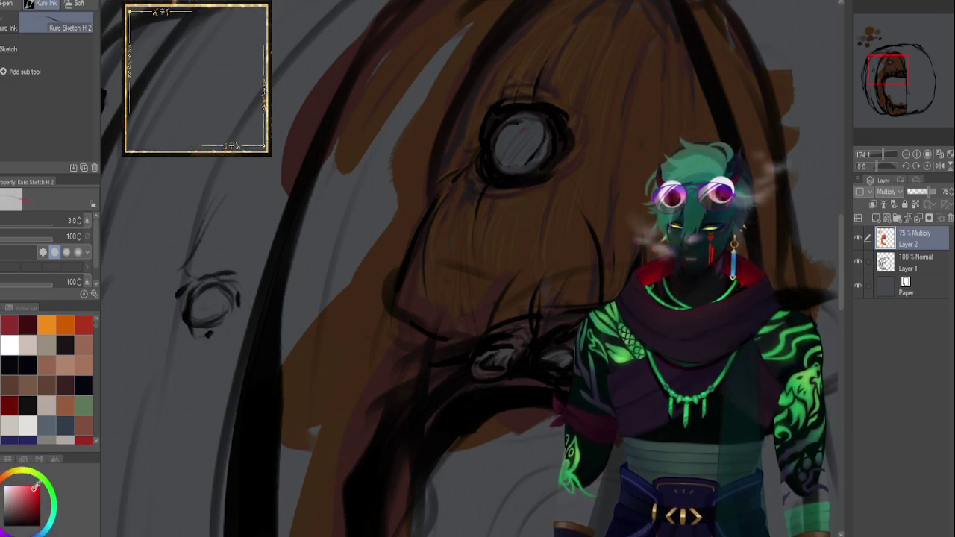
pyautogui.press(']')
pyautogui.press(']')
pyautogui.press(']')
pyautogui.press(']')
pyautogui.press(']')
pyautogui.moveTo(900, 100); pyautogui.dragTo(890, 71)
pyautogui.press(']')
pyautogui.press(']')
pyautogui.press(']')
pyautogui.press(']')
pyautogui.click(452, 187)
# Paint thin red accents on the gums around the front upper teeth with brush sizes between 0.7 and 2.
pyautogui.press('[')
pyautogui.press('[')
pyautogui.press('[')
pyautogui.press('[')
pyautogui.press('[')
pyautogui.press('[')
pyautogui.press('[')
pyautogui.press('[')
pyautogui.press('[')
pyautogui.press('[')
pyautogui.press('[')
pyautogui.press('[')
pyautogui.press('[')
pyautogui.press('[')
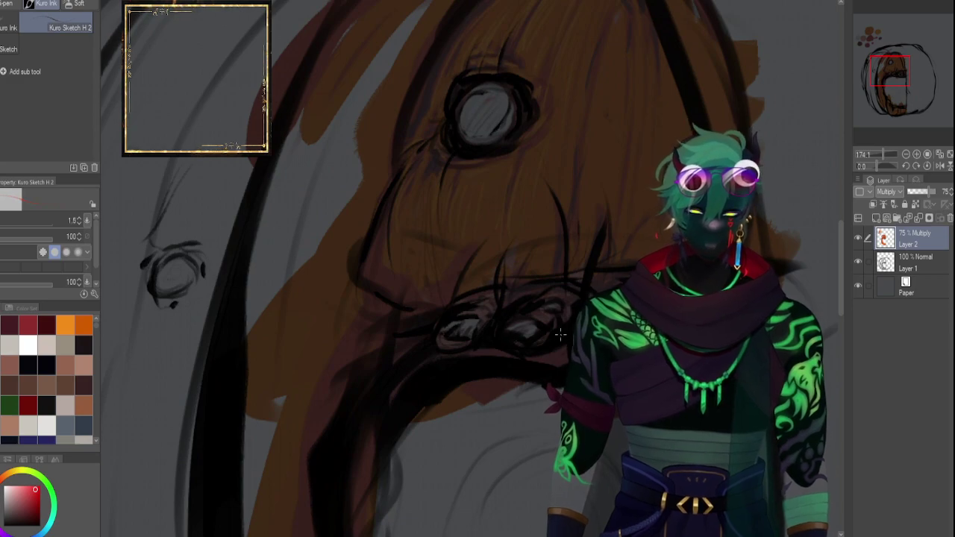
pyautogui.moveTo(886, 152); pyautogui.dragTo(885, 153)
pyautogui.press('[')
pyautogui.press('[')
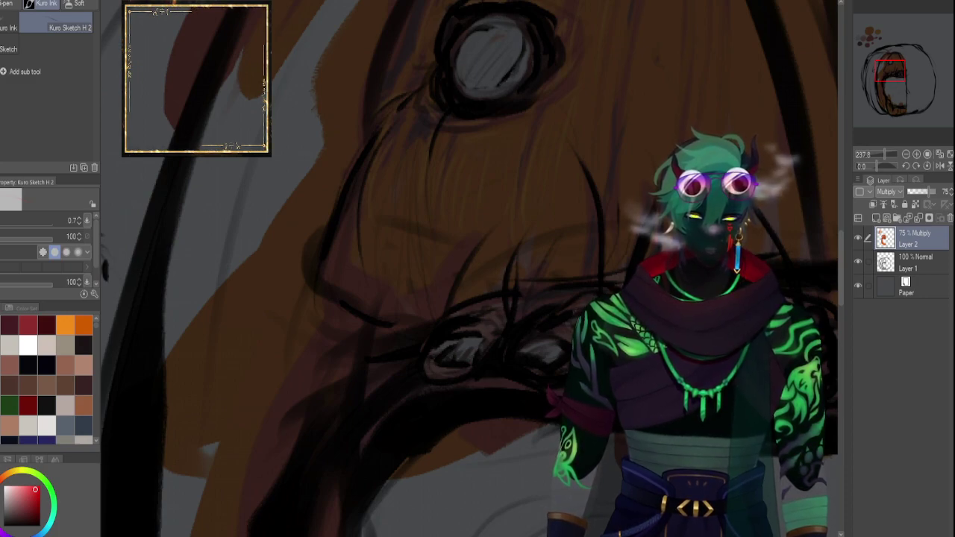
pyautogui.press(']')
pyautogui.press(']')
pyautogui.press(']')
pyautogui.press(']')
pyautogui.press(']')
pyautogui.press(']')
pyautogui.press(']')
pyautogui.press(']')
pyautogui.press('[')
pyautogui.press('[')
pyautogui.press('[')
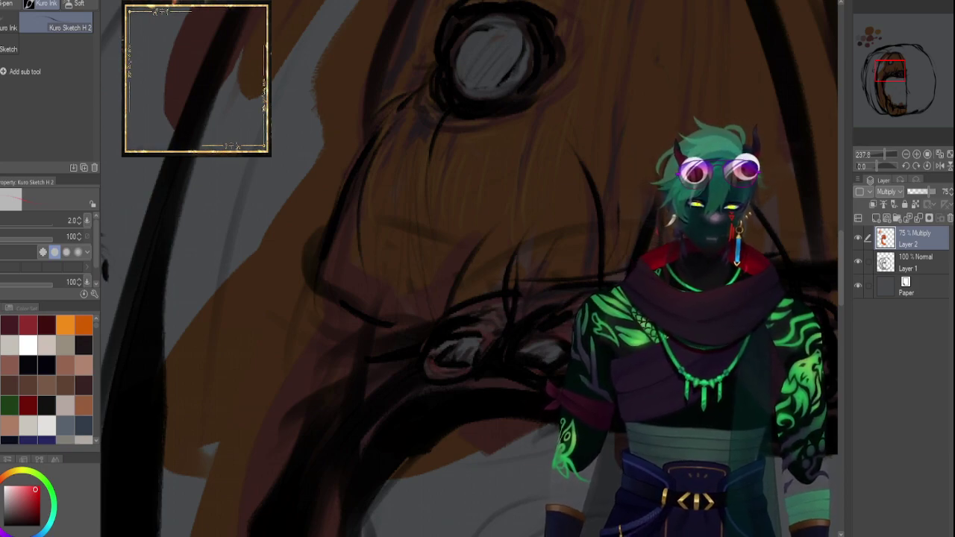
# Continue the red accents along the gums around the remaining upper teeth at brush size 2.
pyautogui.moveTo(892, 79); pyautogui.dragTo(894, 82)
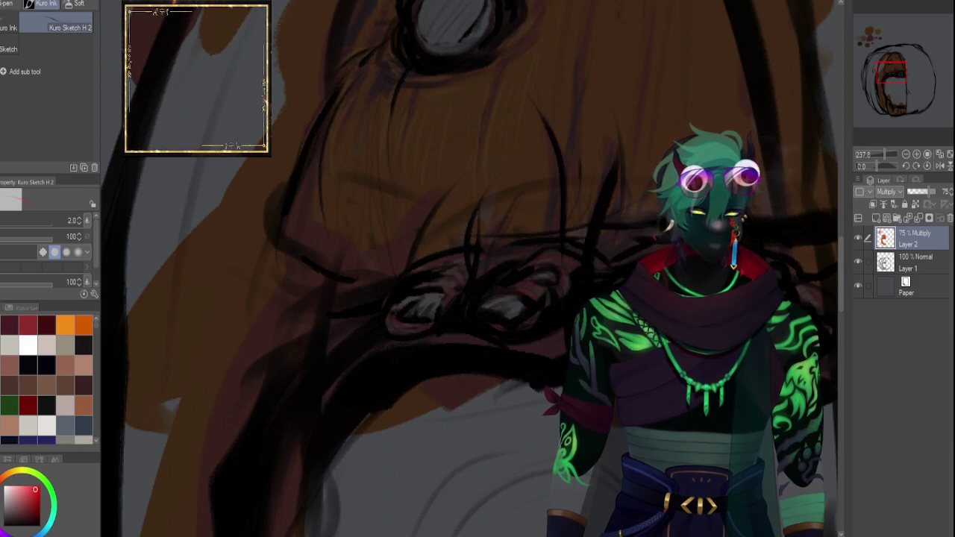
pyautogui.moveTo(881, 74); pyautogui.dragTo(892, 75)
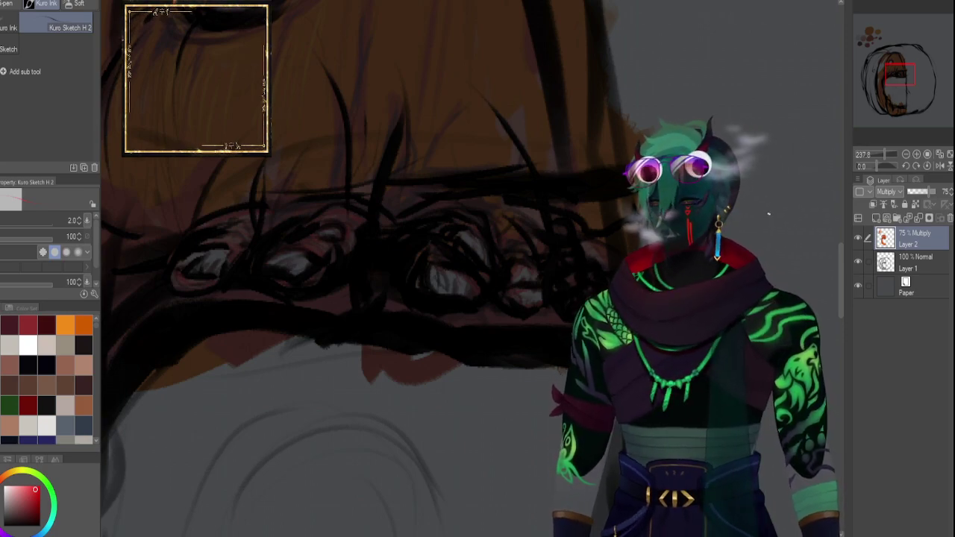
pyautogui.click(886, 154)
pyautogui.moveTo(884, 150)
pyautogui.mouseDown()
pyautogui.moveTo(877, 149)
pyautogui.moveTo(887, 149)
pyautogui.mouseUp()
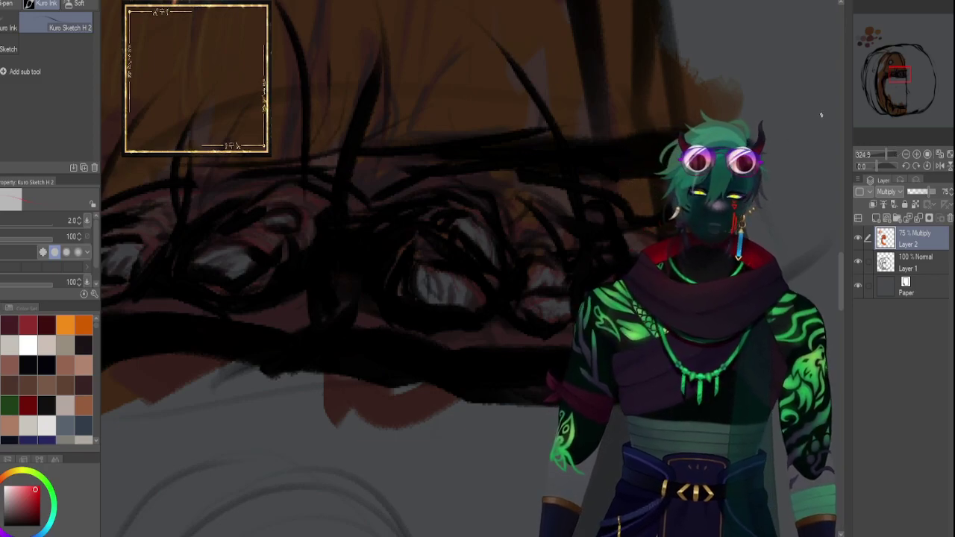
# Add red strokes along the dark rim of the large eye at brush size 3.
pyautogui.click(886, 153)
pyautogui.moveTo(886, 152); pyautogui.dragTo(878, 149)
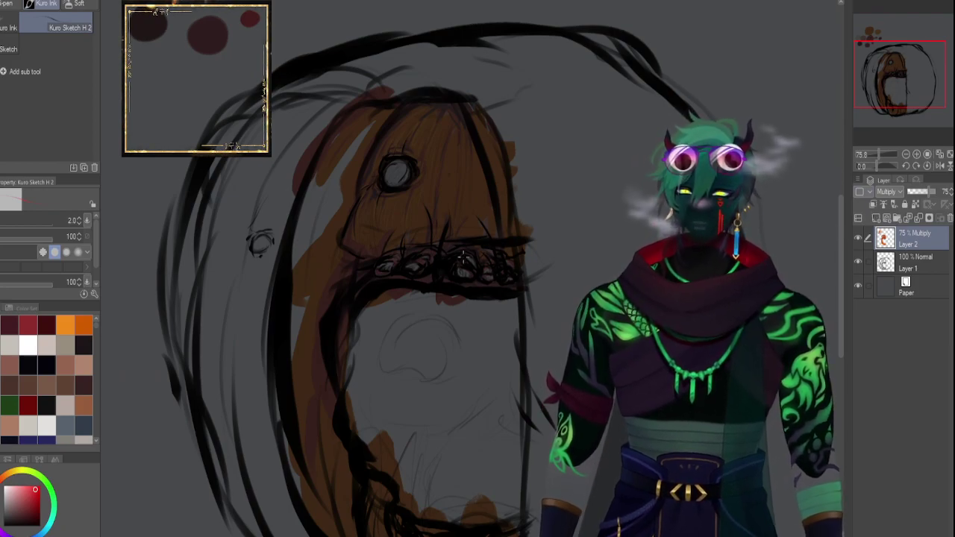
pyautogui.moveTo(874, 152); pyautogui.dragTo(884, 153)
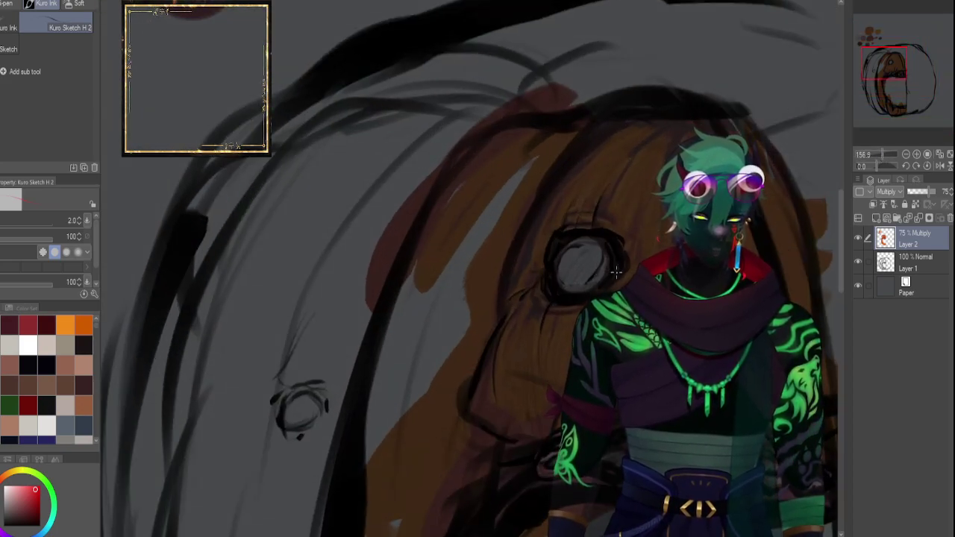
pyautogui.press(']')
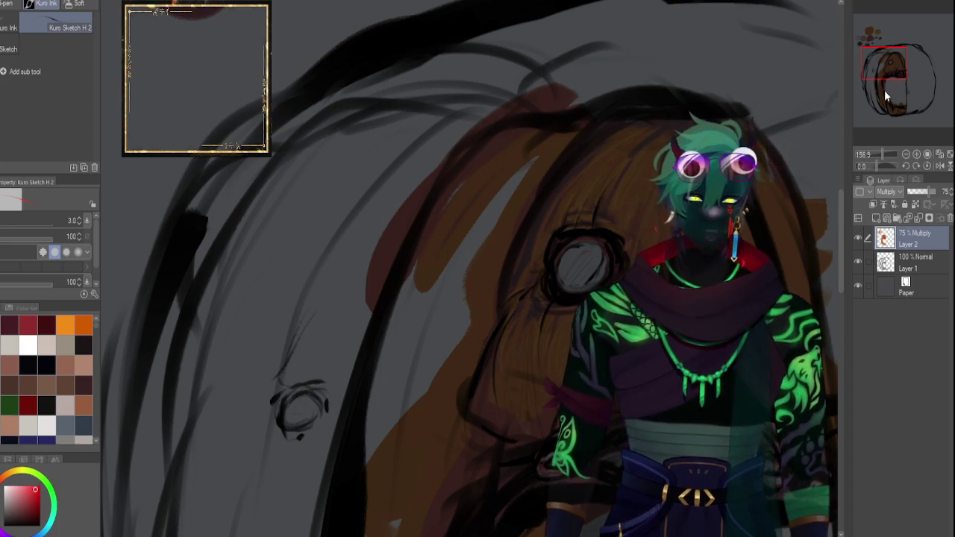
# Pick the orange swatch and shift its hue to a golden yellow with the brush at size 6.
pyautogui.moveTo(878, 150); pyautogui.dragTo(881, 151)
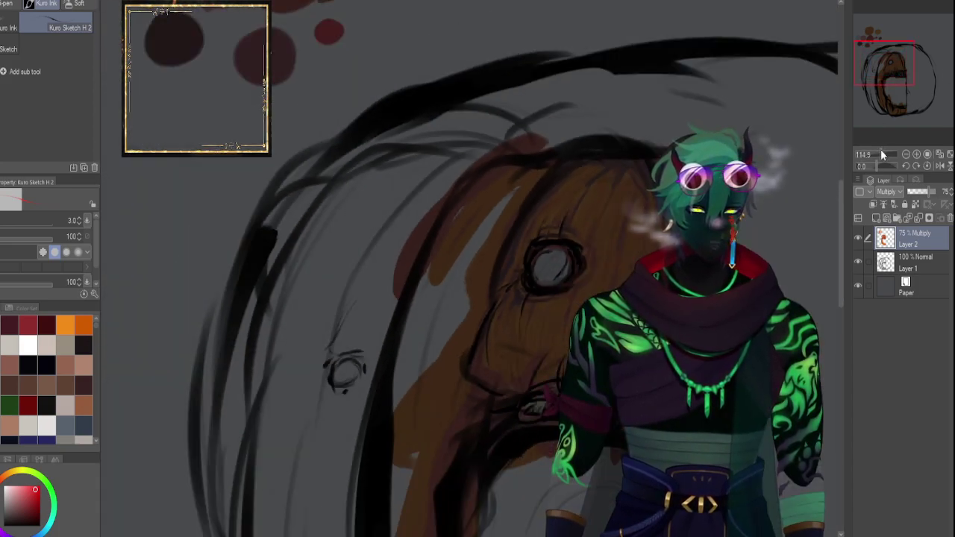
pyautogui.press(']')
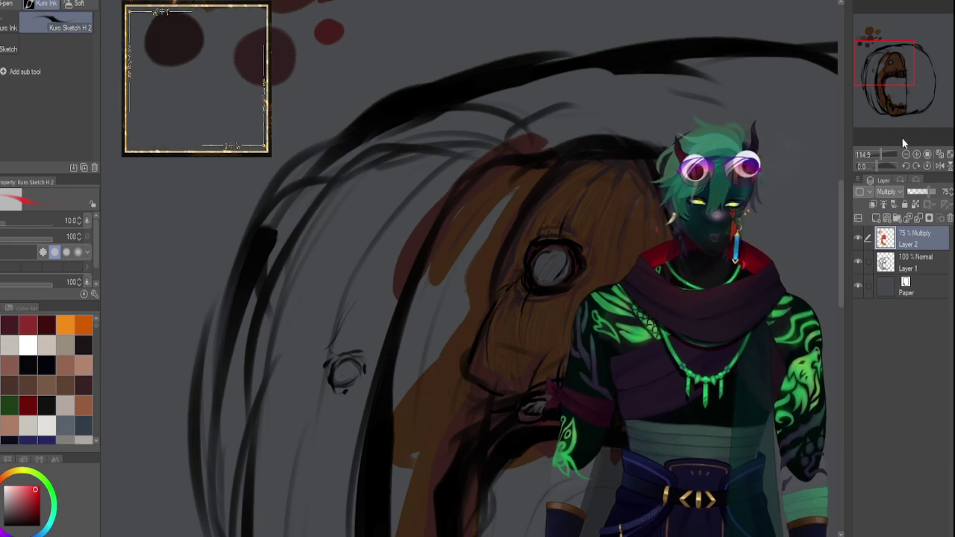
pyautogui.click(83, 326)
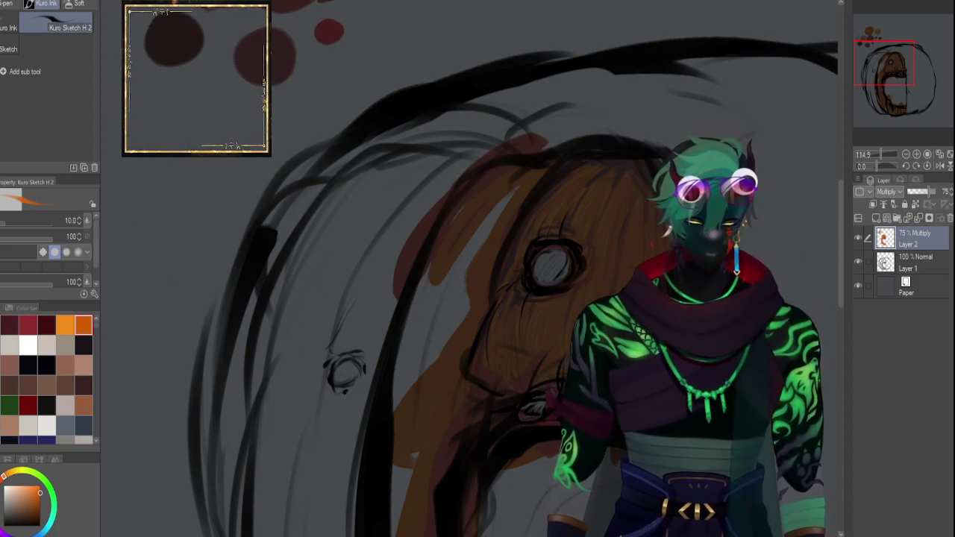
pyautogui.press('[')
pyautogui.press('[')
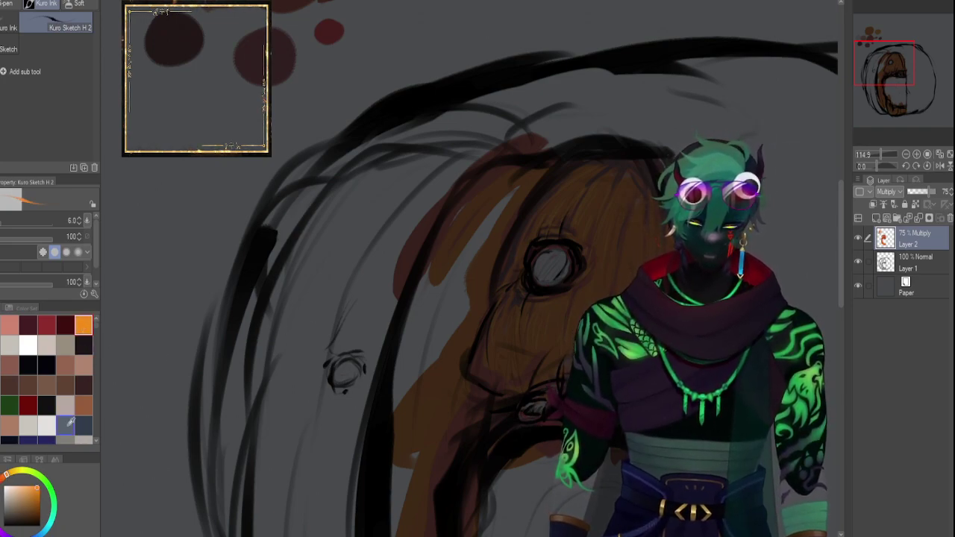
pyautogui.moveTo(9, 478); pyautogui.dragTo(11, 473)
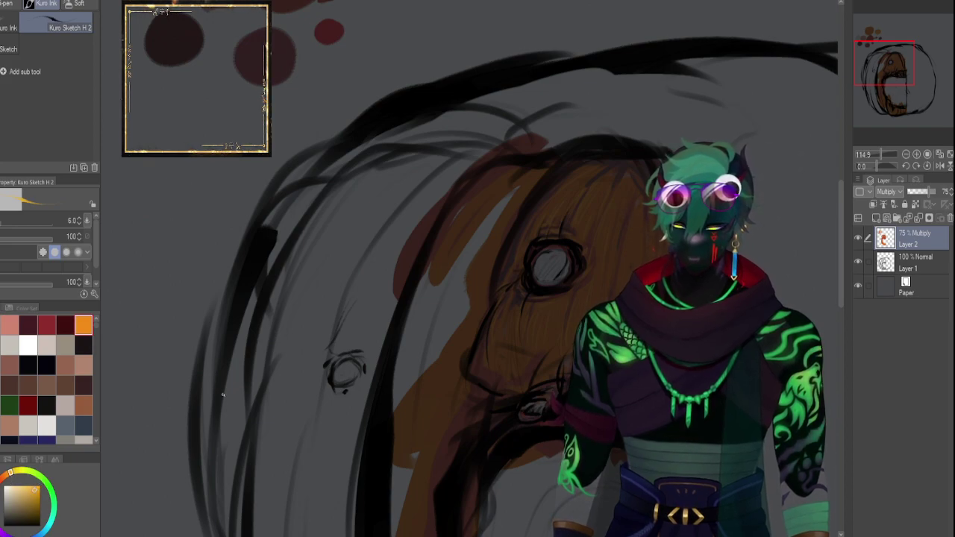
# Enlarge the brush to size 15 and add a golden-yellow dab beside the reference dabs.
pyautogui.moveTo(895, 69); pyautogui.dragTo(894, 60)
pyautogui.press(']')
pyautogui.press(']')
pyautogui.press(']')
pyautogui.press(']')
pyautogui.press(']')
pyautogui.press(']')
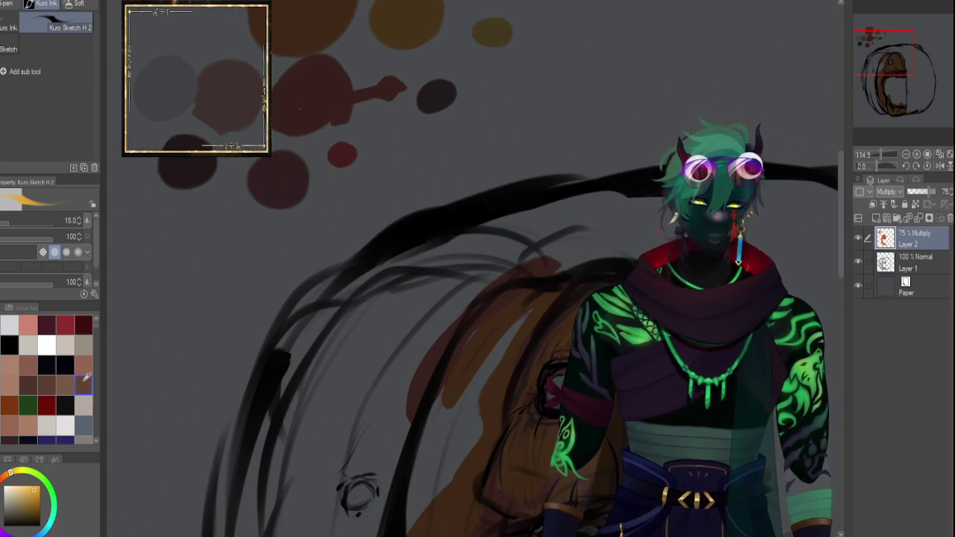
# Reduce the brush to size 3 for the face details and set Layer 2's opacity to 87%.
pyautogui.moveTo(905, 62); pyautogui.dragTo(896, 72)
pyautogui.press('[')
pyautogui.press('[')
pyautogui.press('[')
pyautogui.press('[')
pyautogui.press('[')
pyautogui.press('[')
pyautogui.press('[')
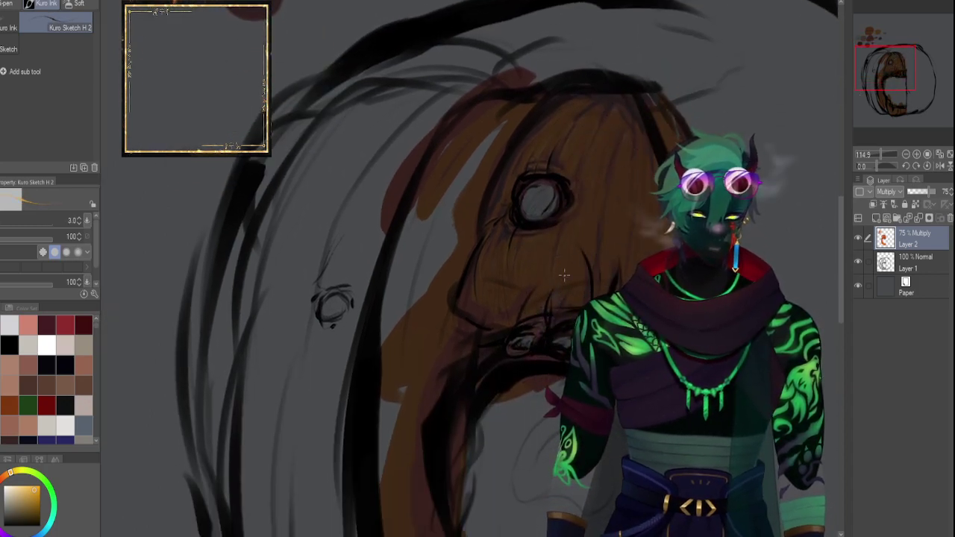
pyautogui.moveTo(907, 193); pyautogui.dragTo(940, 195)
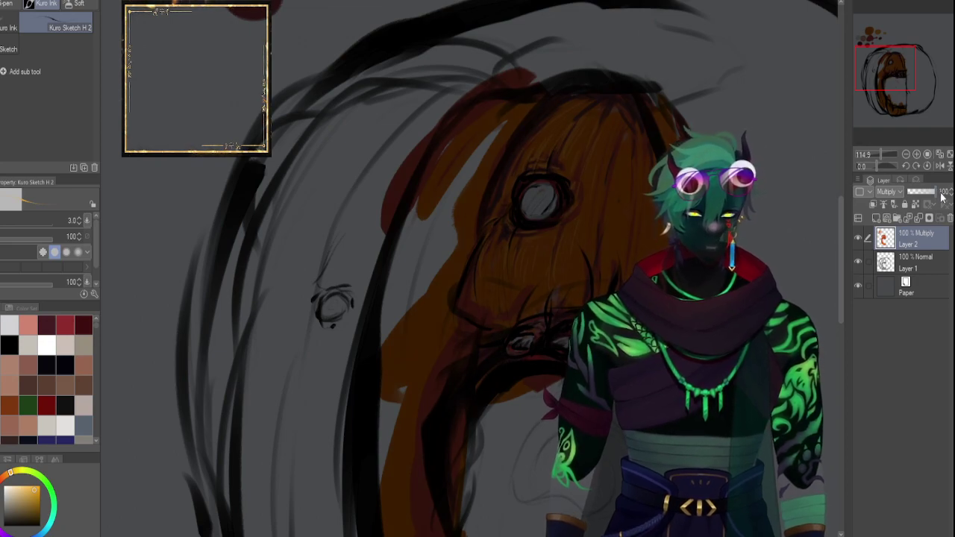
pyautogui.moveTo(939, 194)
pyautogui.mouseDown()
pyautogui.moveTo(908, 191)
pyautogui.moveTo(933, 195)
pyautogui.mouseUp()
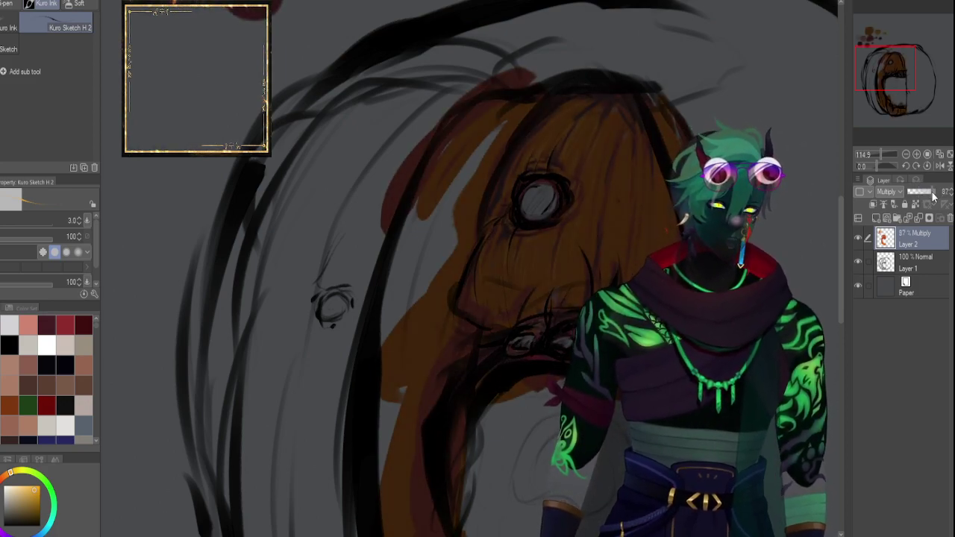
# Paint thin golden-yellow strokes along the skin folds around the eye and above the teeth, using brush sizes up to 5.
pyautogui.moveTo(920, 59)
pyautogui.mouseDown()
pyautogui.moveTo(924, 52)
pyautogui.moveTo(907, 65)
pyautogui.moveTo(866, 68)
pyautogui.mouseUp()
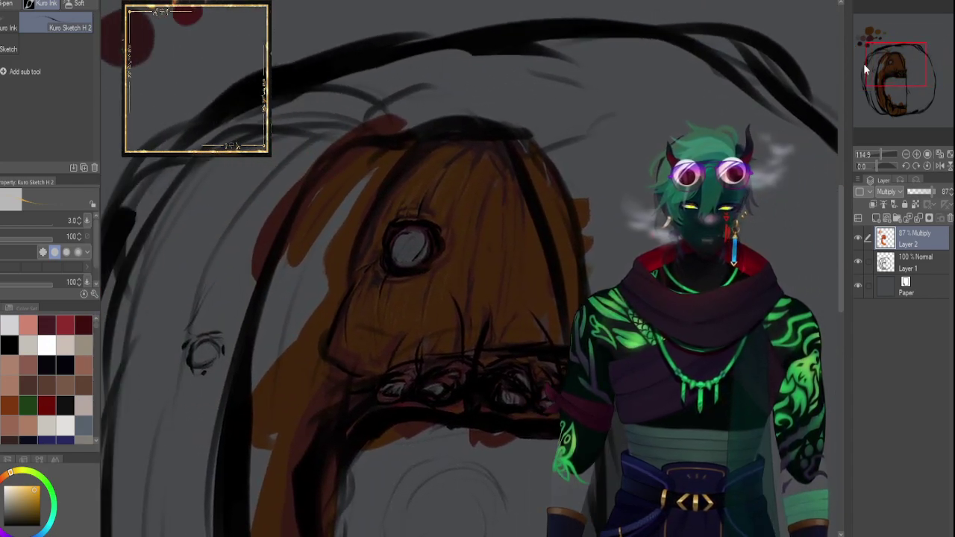
pyautogui.press(']')
pyautogui.press(']')
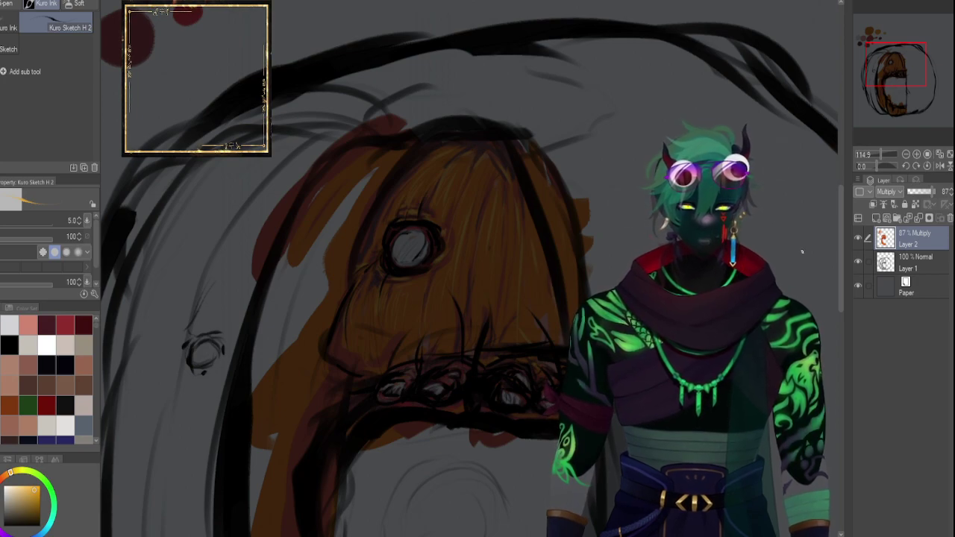
# Toggle the line sketch on Layer 1 off and on to examine the coloring with and without it.
pyautogui.click(858, 261)
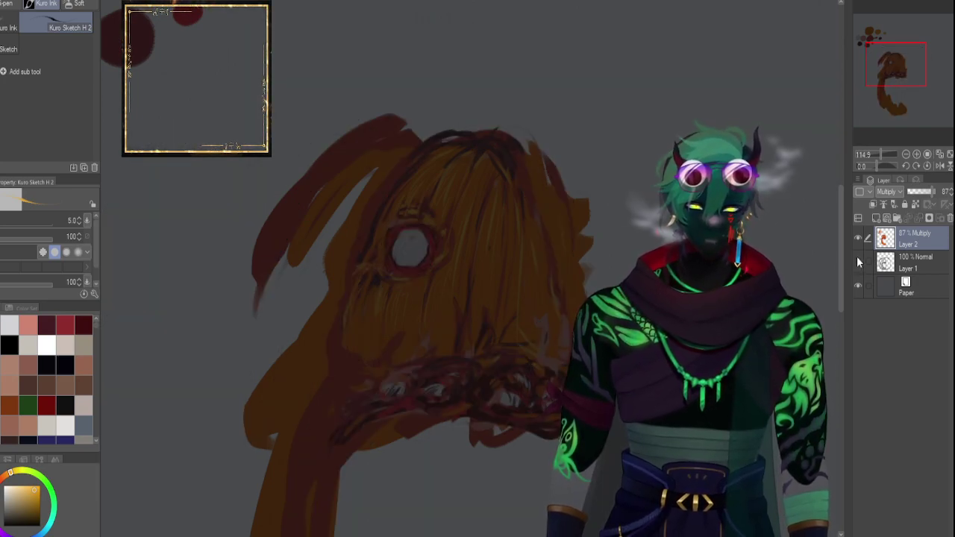
pyautogui.click(857, 261)
pyautogui.click(914, 261)
pyautogui.moveTo(938, 192); pyautogui.dragTo(942, 200)
pyautogui.moveTo(879, 158); pyautogui.dragTo(879, 151)
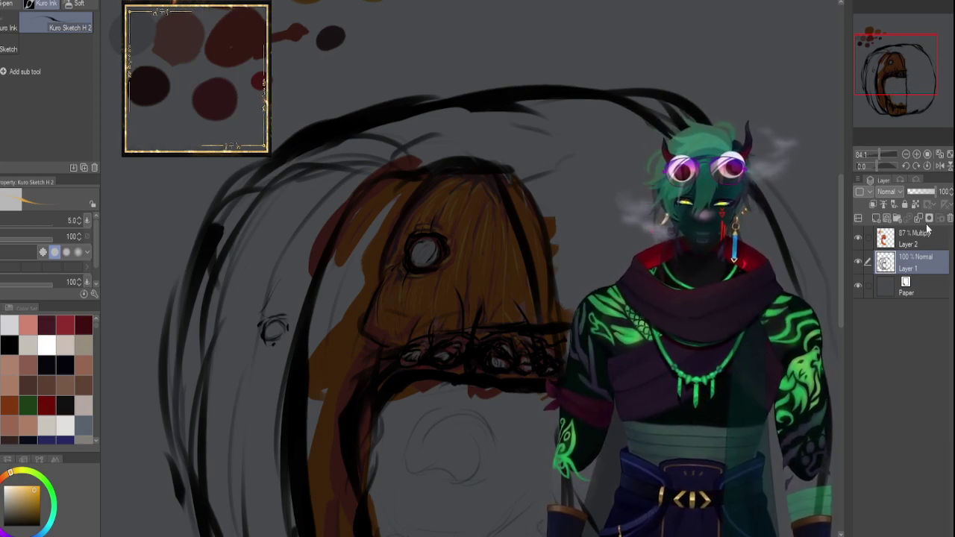
pyautogui.click(859, 262)
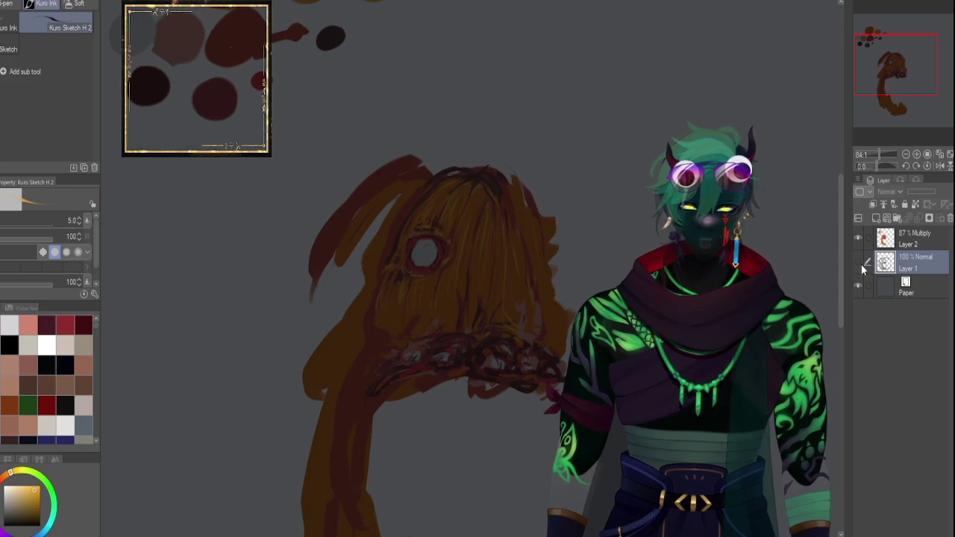
pyautogui.click(858, 263)
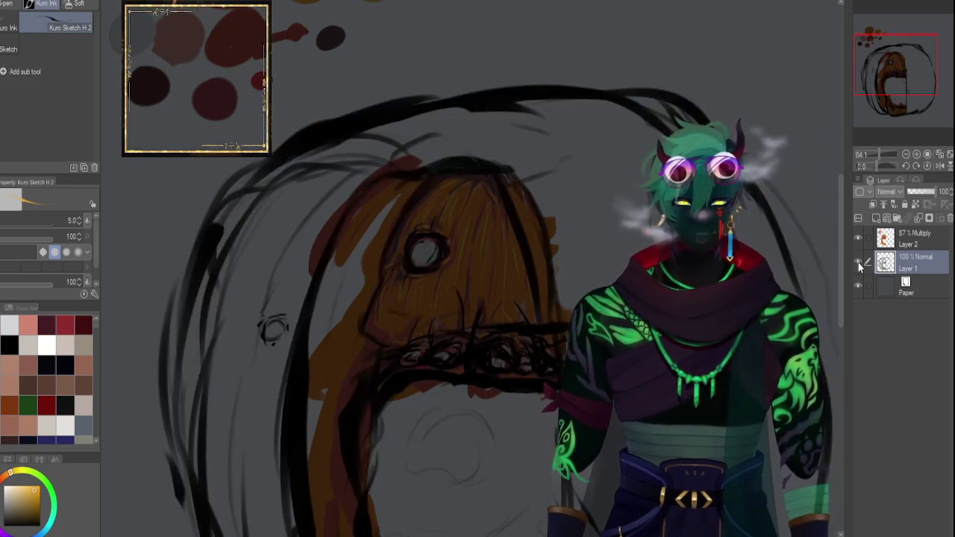
pyautogui.click(858, 260)
pyautogui.click(859, 261)
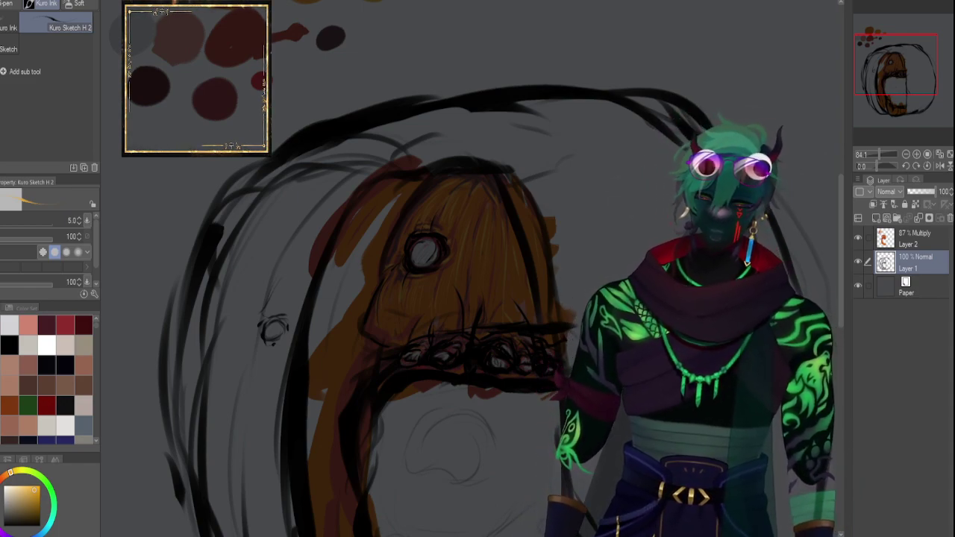
# Duplicate Layer 2 and try the Multiply copy at 47% opacity.
pyautogui.click(894, 243)
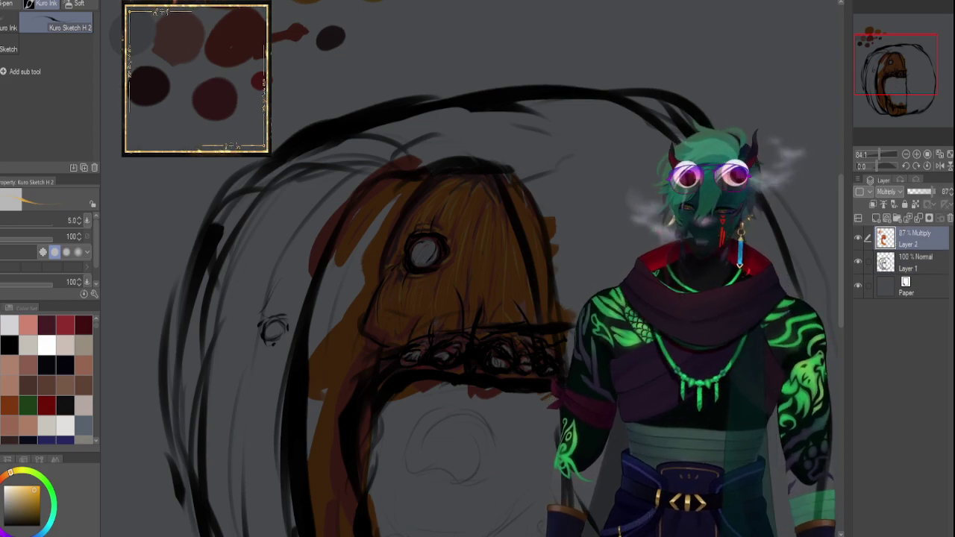
pyautogui.hotkey('ctrl', 'a')
pyautogui.hotkey('ctrl', 'c')
pyautogui.hotkey('ctrl', 'v')
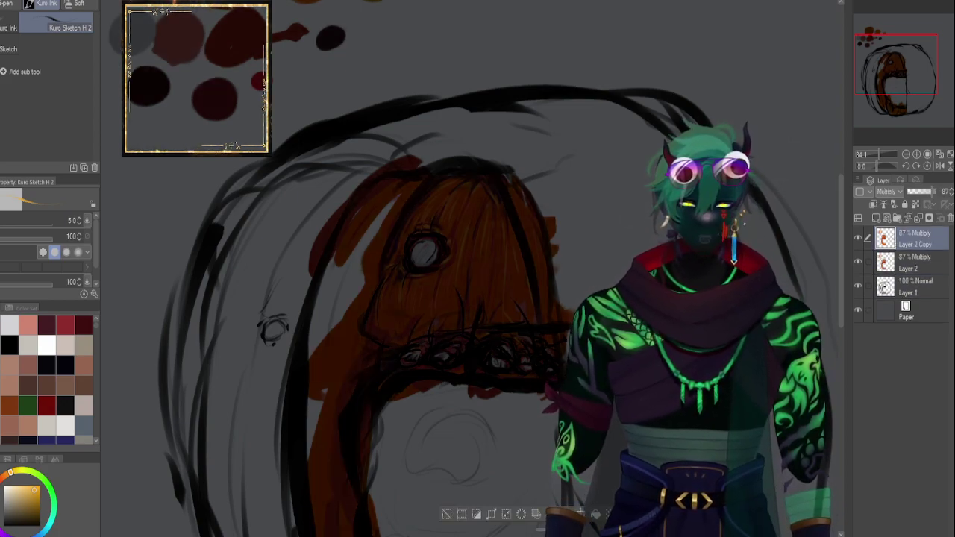
pyautogui.click(918, 191)
pyautogui.moveTo(918, 191)
pyautogui.mouseDown()
pyautogui.moveTo(936, 192)
pyautogui.moveTo(922, 193)
pyautogui.mouseUp()
# Try Add (Glow) blending on the Layer 2 copy and lower its opacity to 0%.
pyautogui.click(884, 192)
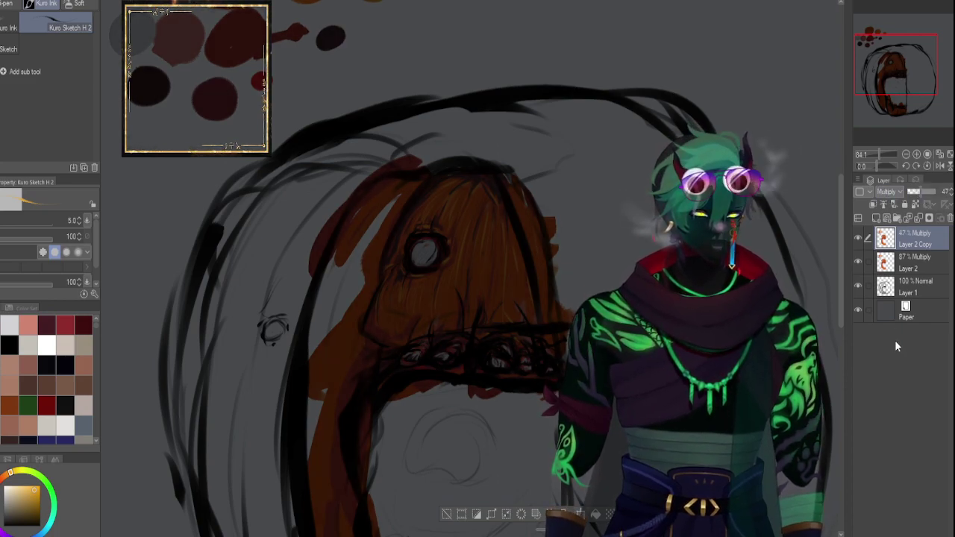
pyautogui.click(895, 323)
pyautogui.moveTo(920, 192); pyautogui.dragTo(903, 200)
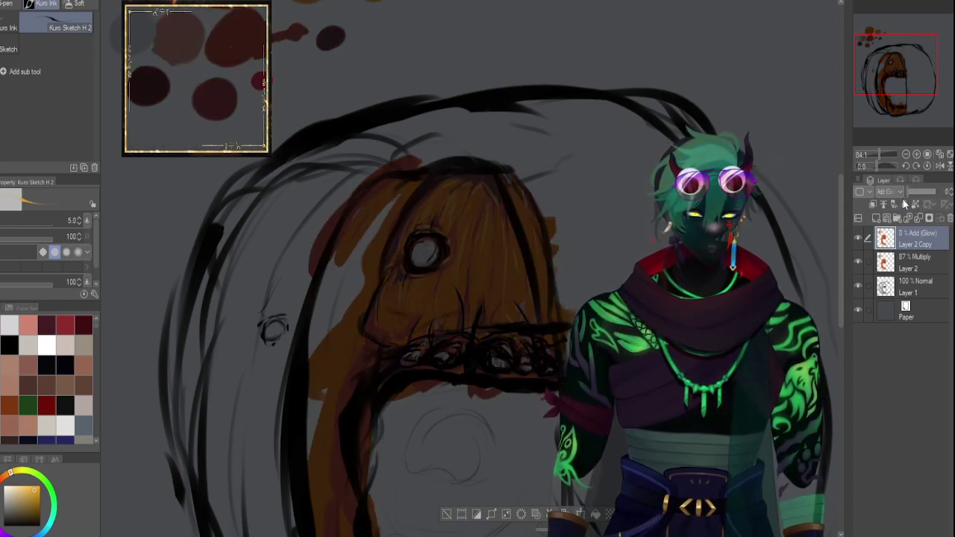
# Try Color burn blending on the Layer 2 copy, varying its opacity from 57% to 36%.
pyautogui.click(890, 192)
pyautogui.click(893, 237)
pyautogui.click(915, 193)
pyautogui.moveTo(916, 196); pyautogui.dragTo(923, 194)
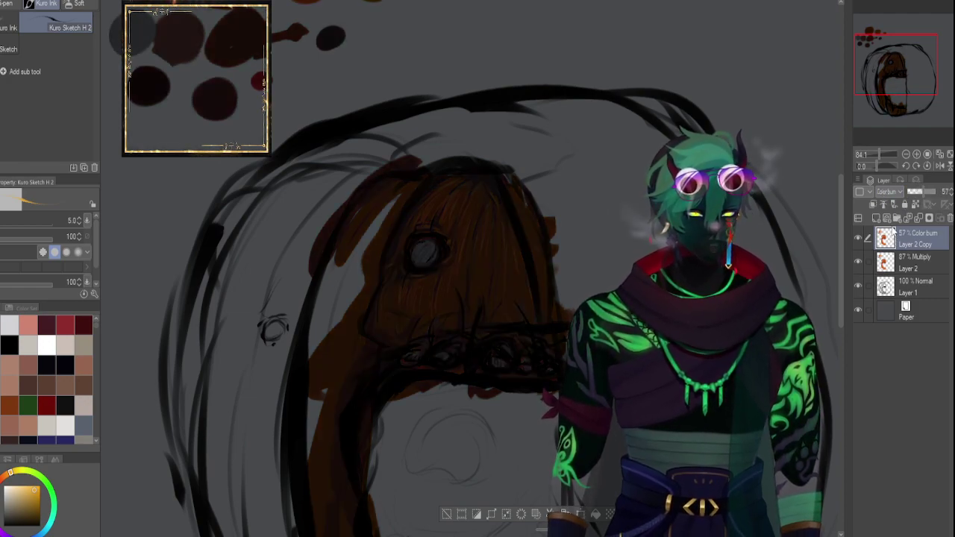
pyautogui.click(938, 193)
pyautogui.moveTo(939, 191)
pyautogui.mouseDown()
pyautogui.moveTo(930, 194)
pyautogui.moveTo(945, 198)
pyautogui.moveTo(927, 197)
pyautogui.mouseUp()
pyautogui.click(919, 194)
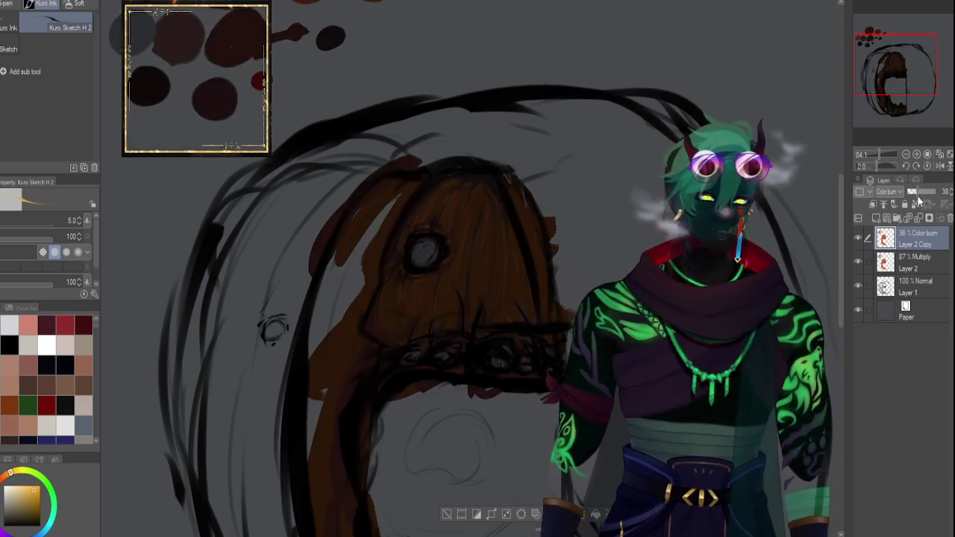
# Try the Layer 2 copy in Multiply, Darken, Subtract, Screen, Color dodge and Glow dodge blending at 36% opacity.
pyautogui.click(895, 192)
pyautogui.click(897, 228)
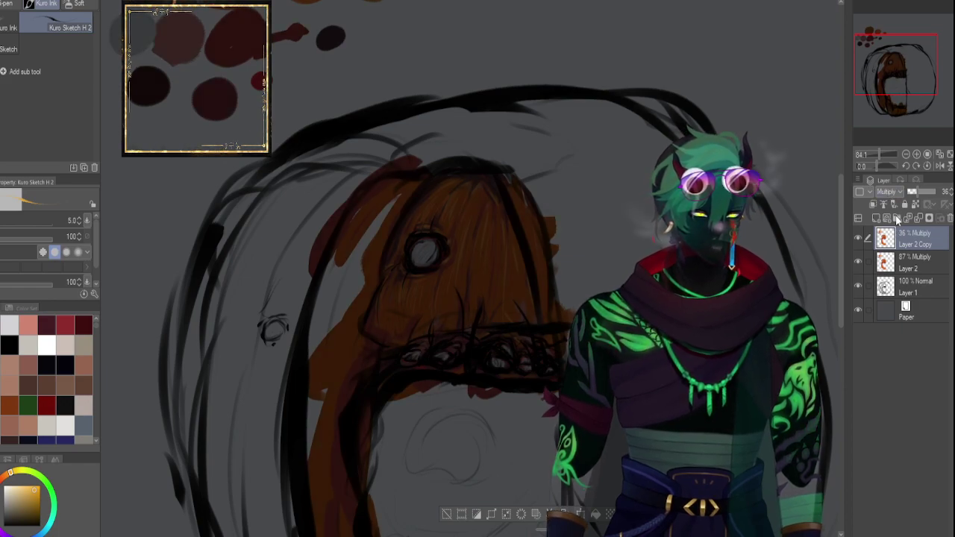
pyautogui.scroll(1, 894, 195)
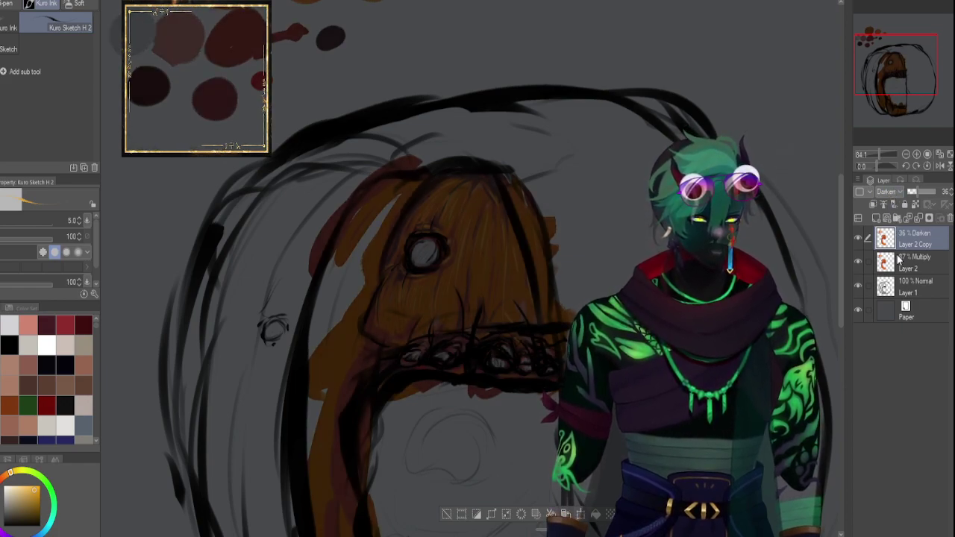
pyautogui.scroll(-3, 890, 196)
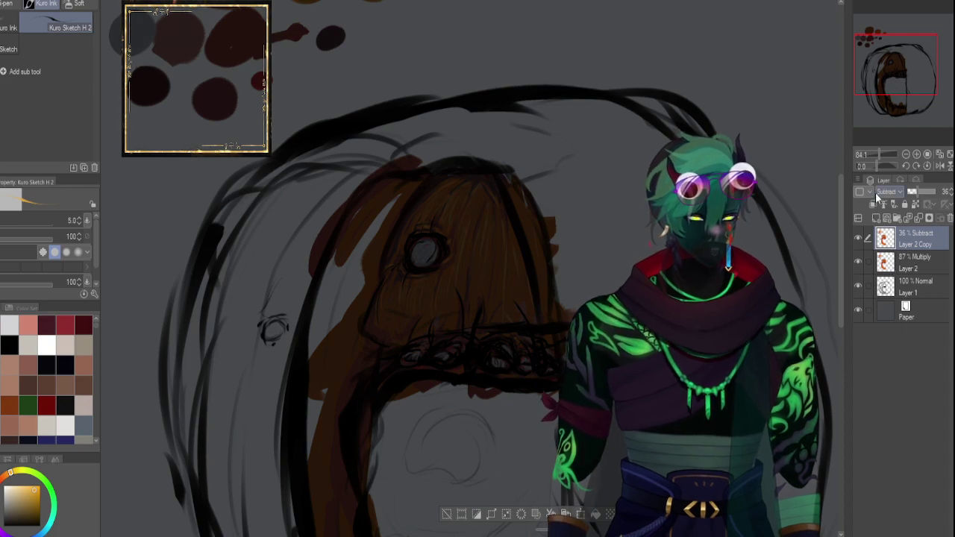
pyautogui.scroll(-2, 893, 195)
pyautogui.scroll(-1, 894, 195)
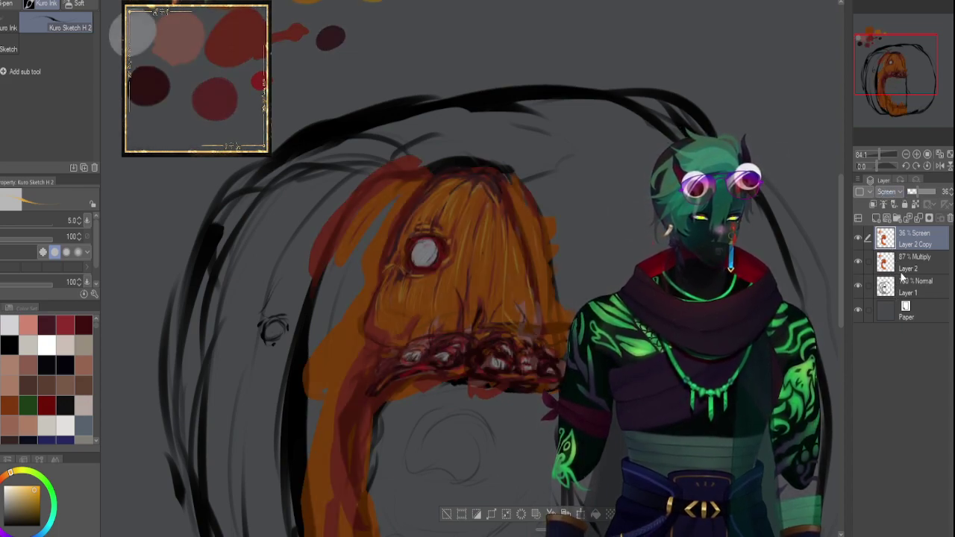
pyautogui.scroll(-1, 892, 197)
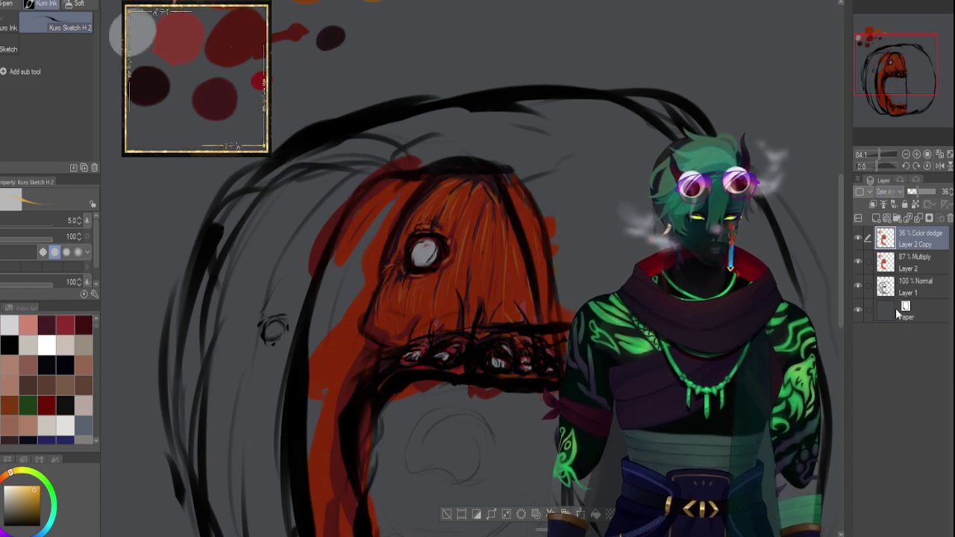
pyautogui.scroll(-1, 889, 197)
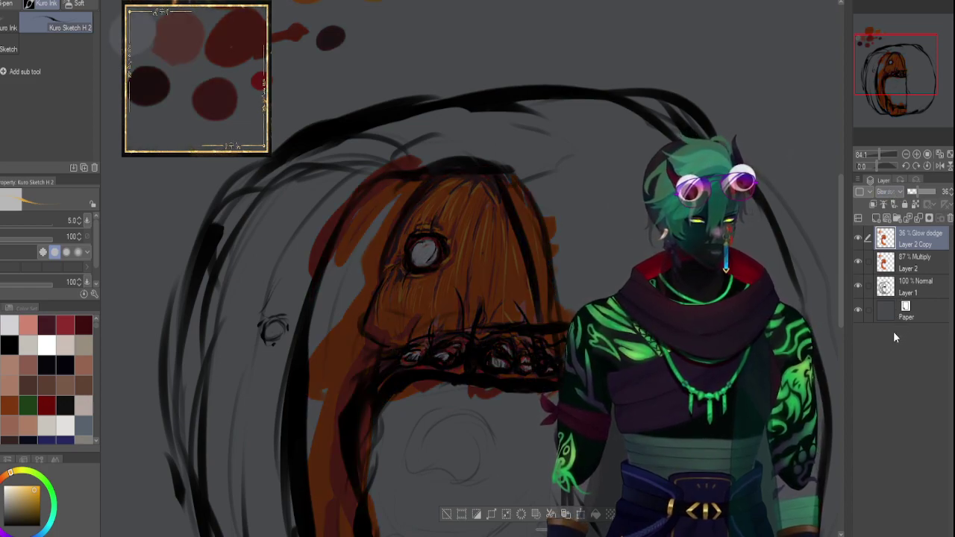
# Try Pin light, Hue and Lighter color blending on the Layer 2 copy.
pyautogui.click(889, 403)
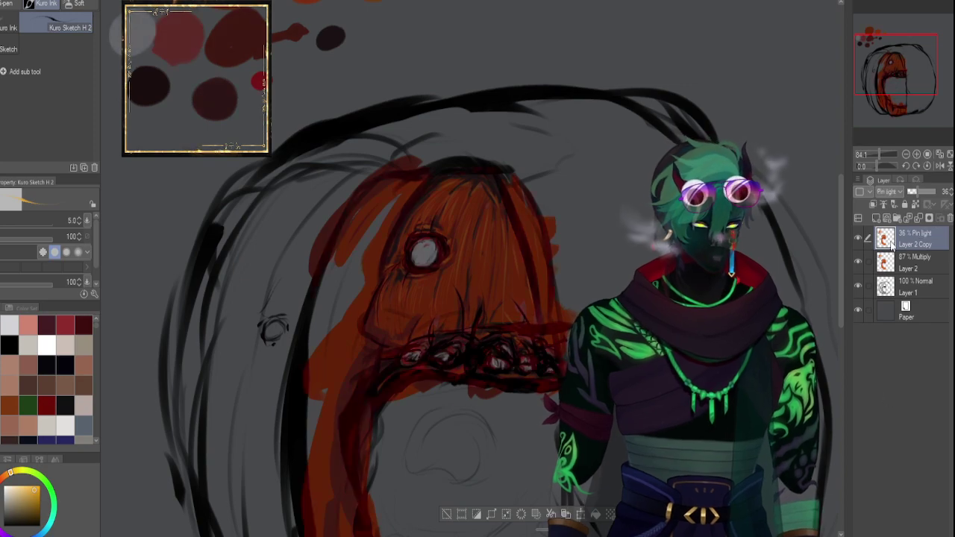
pyautogui.click(895, 477)
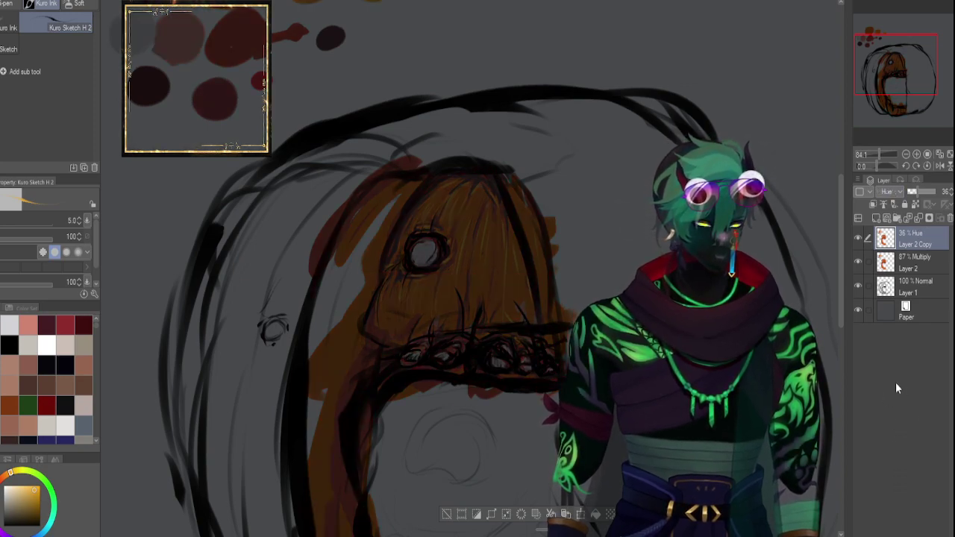
pyautogui.click(885, 197)
pyautogui.click(891, 448)
# Try the copy in Normal blending beneath Layer 2, and remove the copy.
pyautogui.click(889, 192)
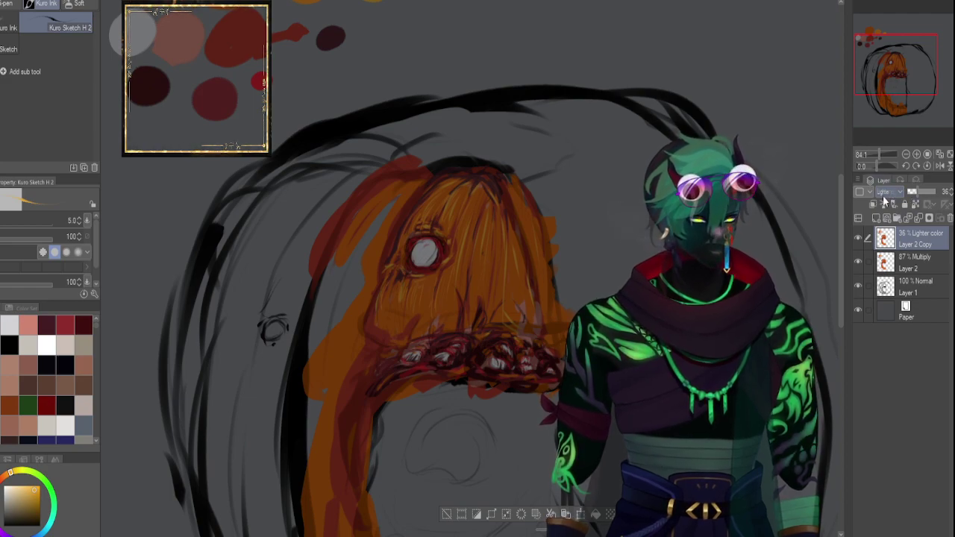
pyautogui.click(883, 206)
pyautogui.moveTo(906, 235); pyautogui.dragTo(903, 277)
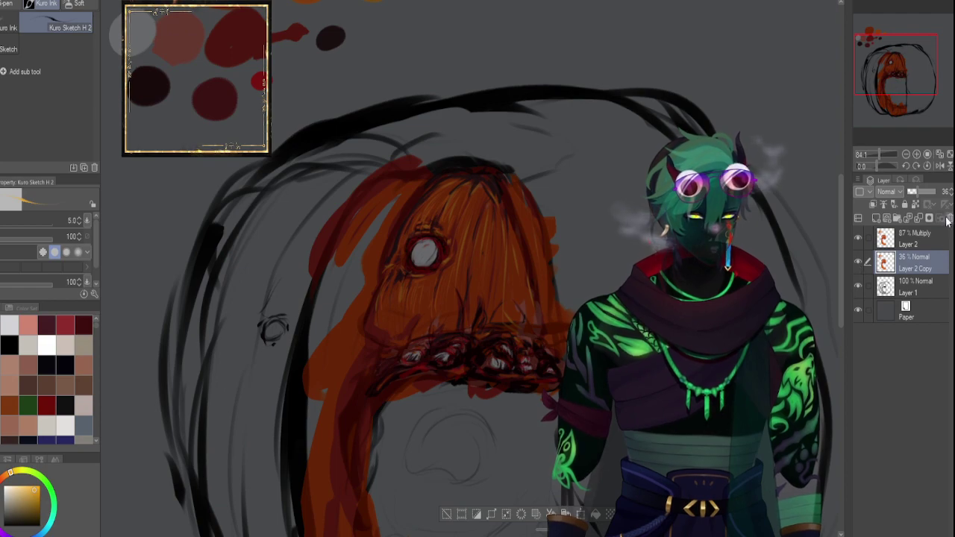
pyautogui.hotkey('ctrl', 'e')
# Select the original Layer 2 and raise its opacity to 100%.
pyautogui.click(907, 239)
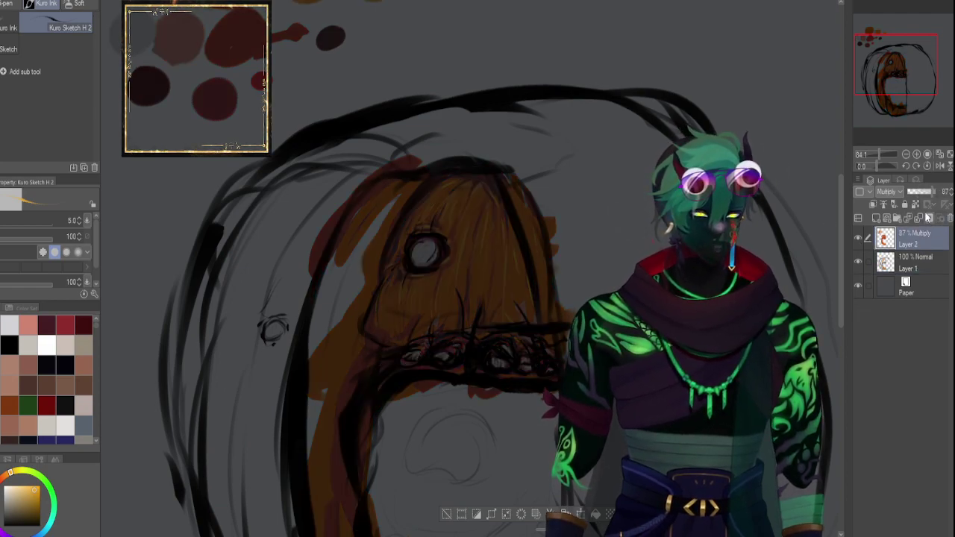
pyautogui.moveTo(933, 192); pyautogui.dragTo(932, 196)
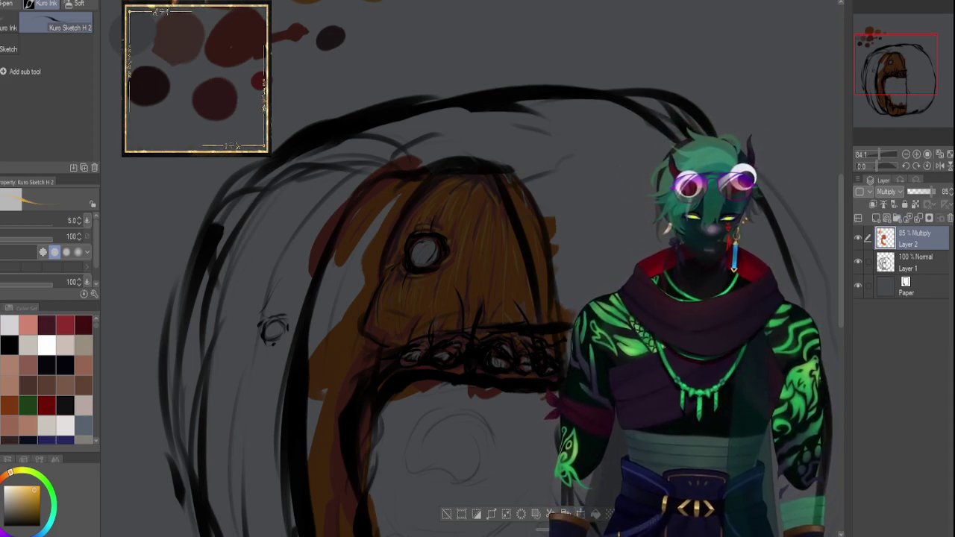
pyautogui.moveTo(931, 191)
pyautogui.mouseDown()
pyautogui.moveTo(948, 197)
pyautogui.moveTo(919, 190)
pyautogui.moveTo(943, 198)
pyautogui.mouseUp()
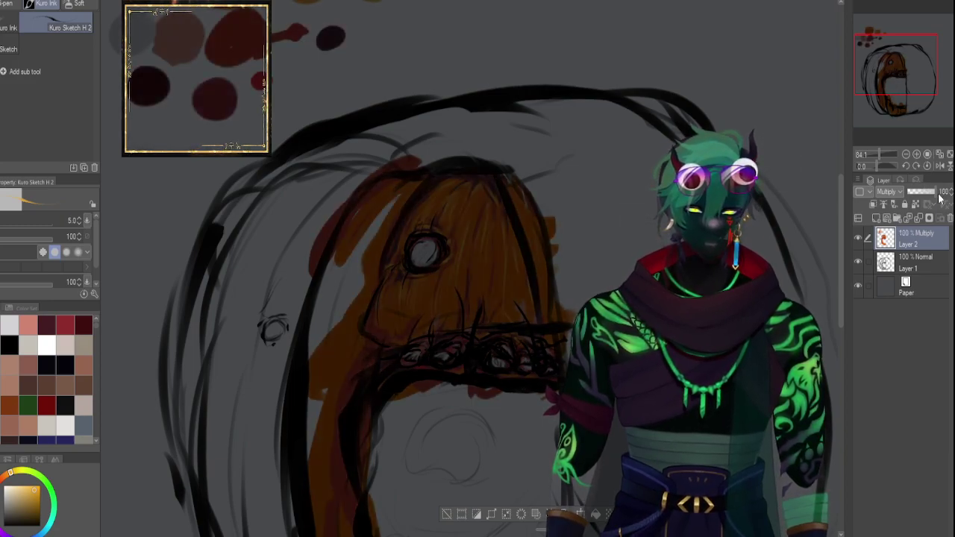
# Examine the colored head at several magnifications, from the eye and upper teeth to the whole figure and the open mouth.
pyautogui.moveTo(886, 65); pyautogui.dragTo(894, 83)
pyautogui.moveTo(872, 164)
pyautogui.mouseDown()
pyautogui.moveTo(883, 164)
pyautogui.moveTo(860, 162)
pyautogui.moveTo(884, 152)
pyautogui.mouseUp()
pyautogui.click(927, 154)
pyautogui.click(927, 166)
pyautogui.click(927, 166)
pyautogui.click(893, 56)
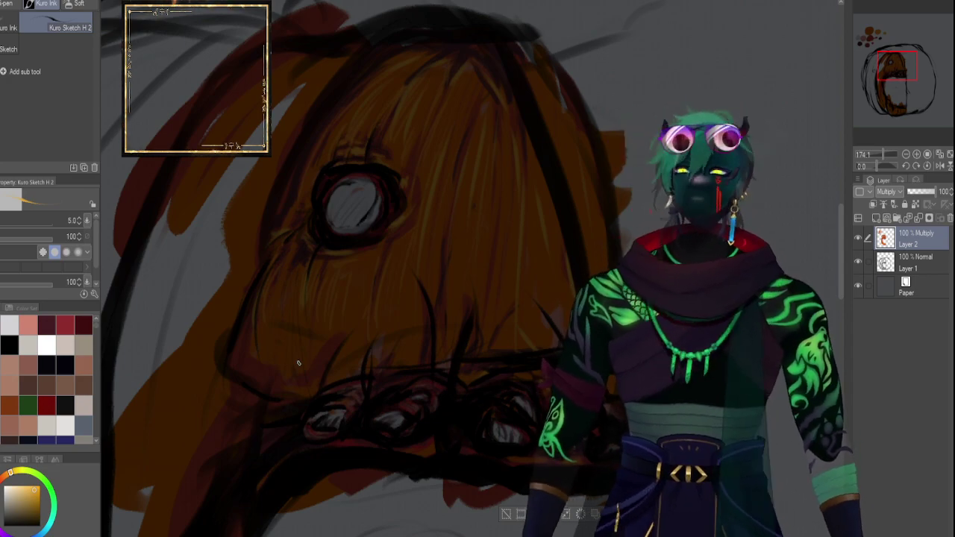
pyautogui.moveTo(886, 70); pyautogui.dragTo(883, 97)
pyautogui.moveTo(884, 153); pyautogui.dragTo(876, 153)
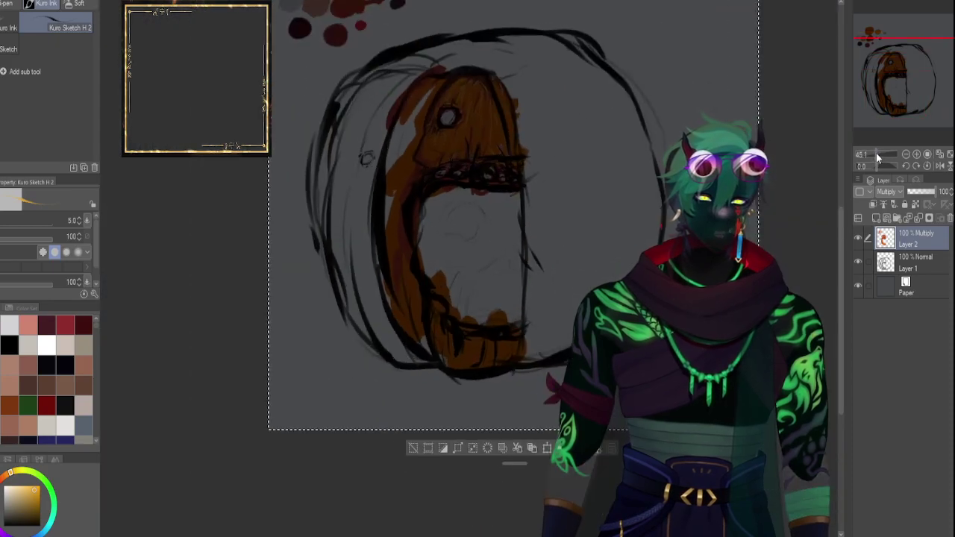
pyautogui.click(882, 153)
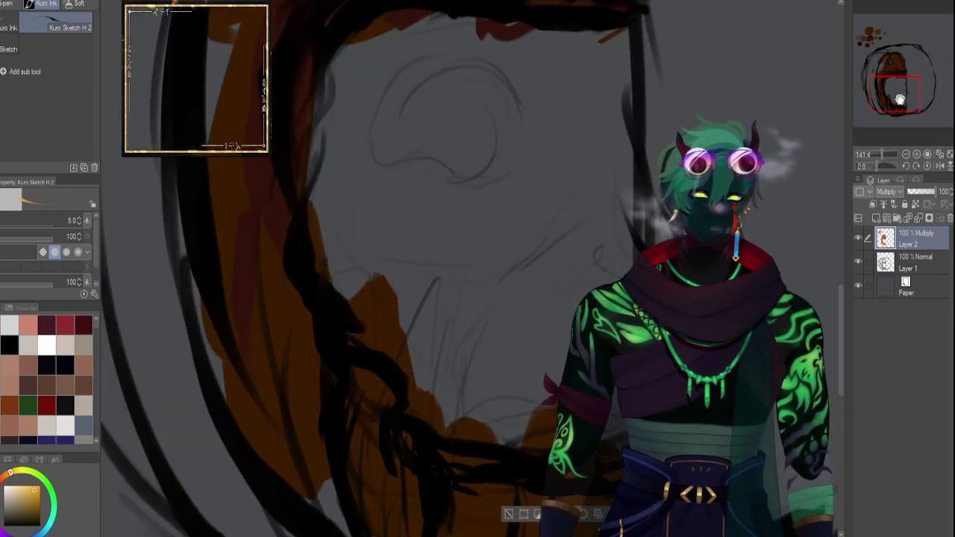
# Paint a short black stroke on Layer 1 along the thick jaw line beneath the upper teeth.
pyautogui.moveTo(902, 100); pyautogui.dragTo(896, 83)
pyautogui.moveTo(881, 148); pyautogui.dragTo(886, 150)
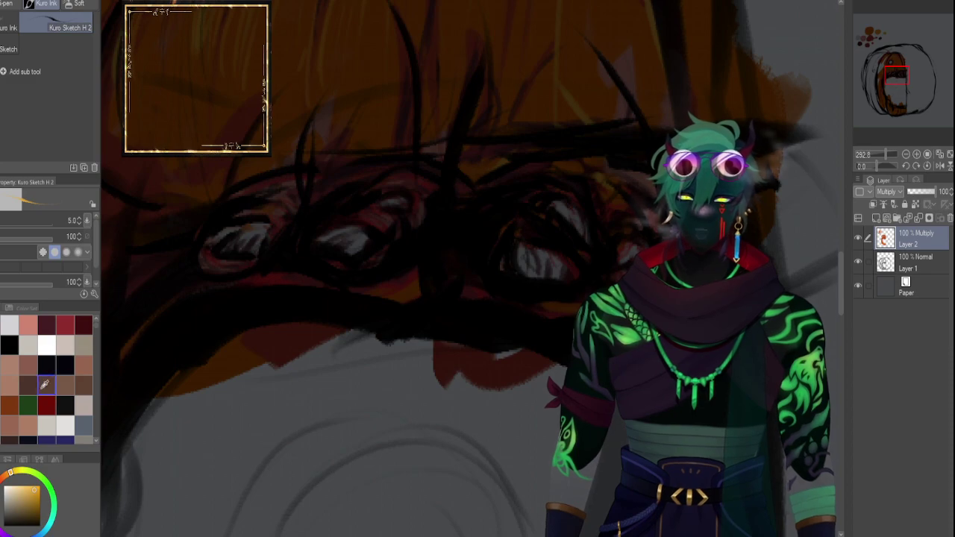
pyautogui.click(47, 343)
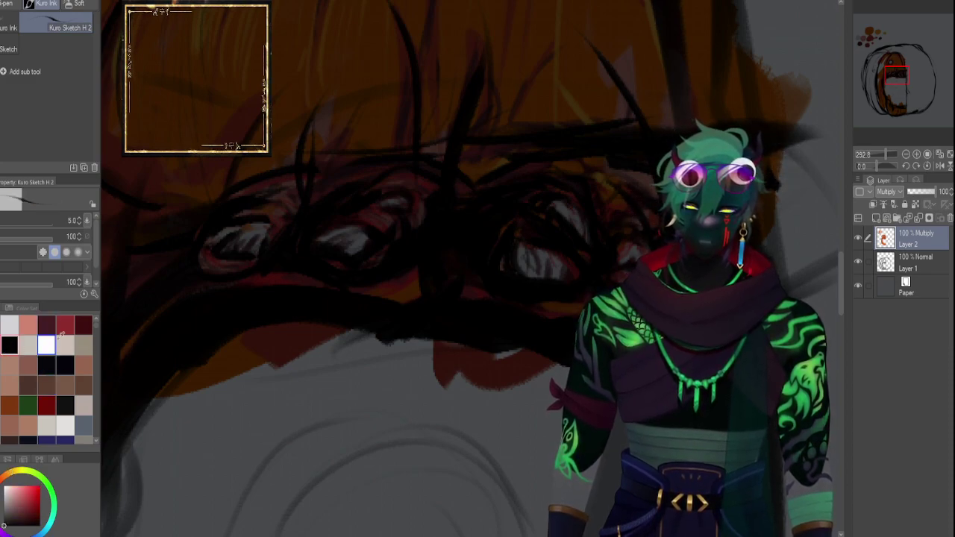
pyautogui.click(883, 263)
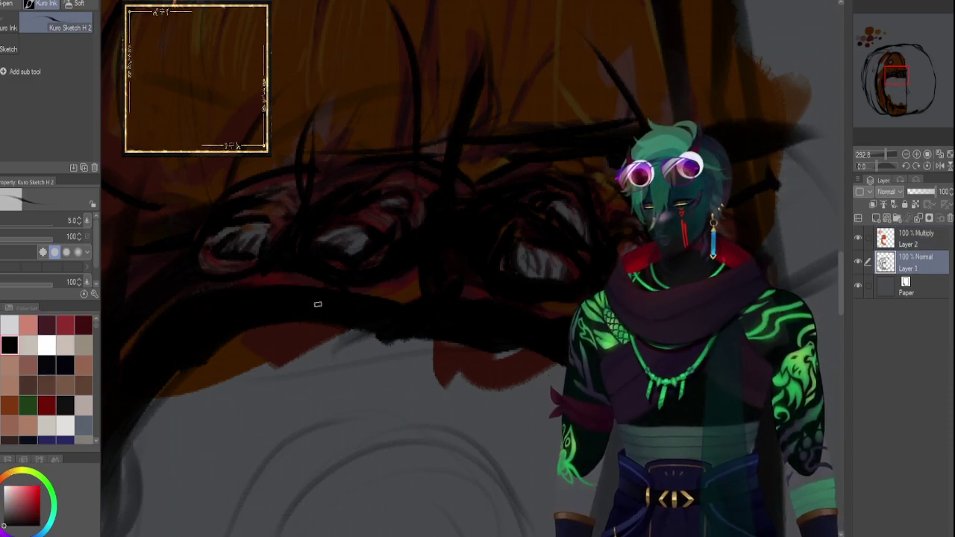
pyautogui.moveTo(402, 298); pyautogui.dragTo(422, 308)
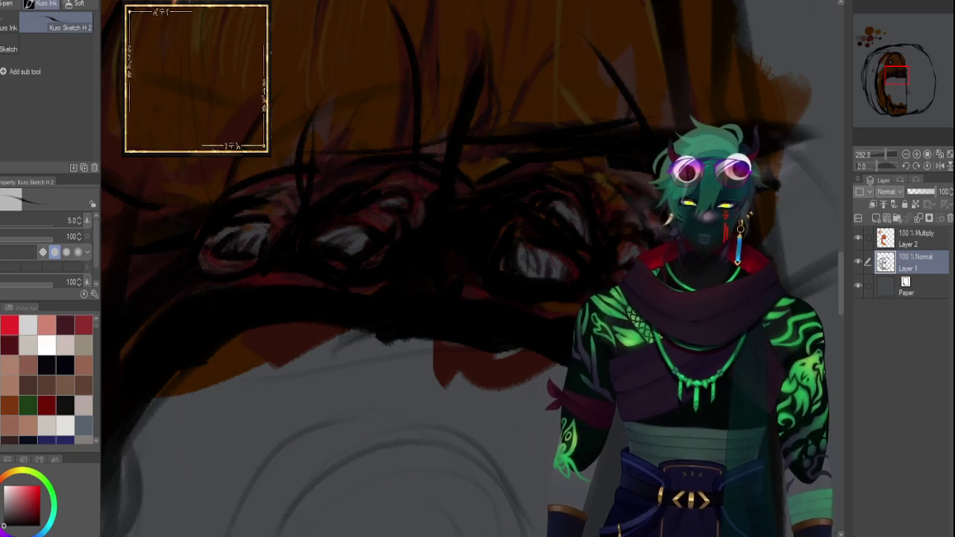
# Try a short black stroke hanging below the upper jaw line inside the mouth, and undo it.
pyautogui.moveTo(862, 159); pyautogui.dragTo(888, 156)
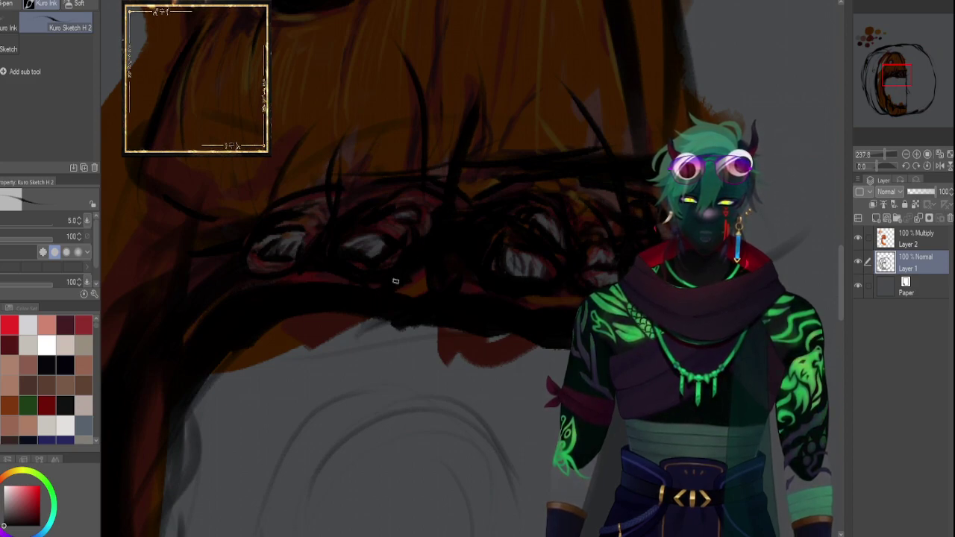
pyautogui.moveTo(377, 327)
pyautogui.mouseDown()
pyautogui.moveTo(407, 366)
pyautogui.moveTo(395, 366)
pyautogui.mouseUp()
pyautogui.hotkey('ctrl', 'z')
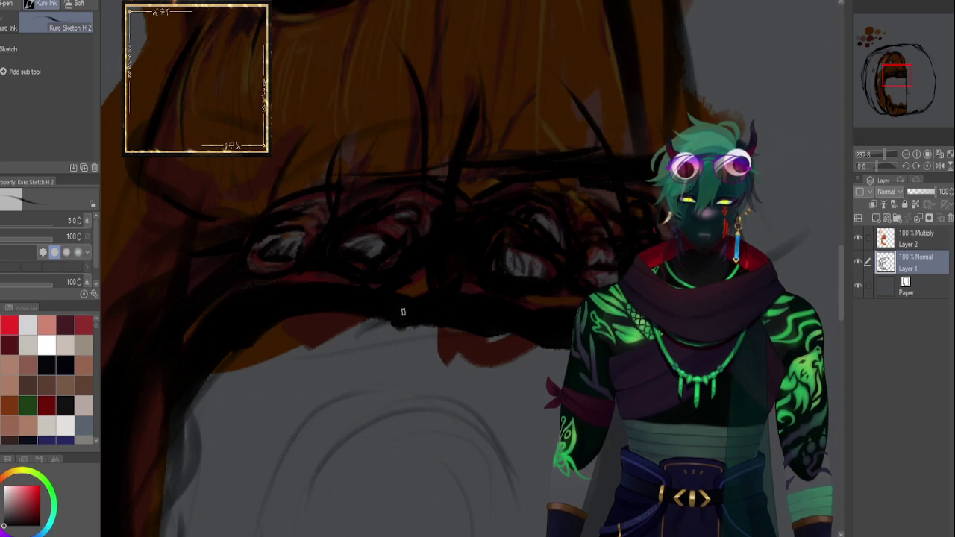
# Sketch a small black U-shaped finger outline hanging below the thick dark band on Layer 1, using brush size 3.0.
pyautogui.moveTo(377, 320); pyautogui.dragTo(381, 352)
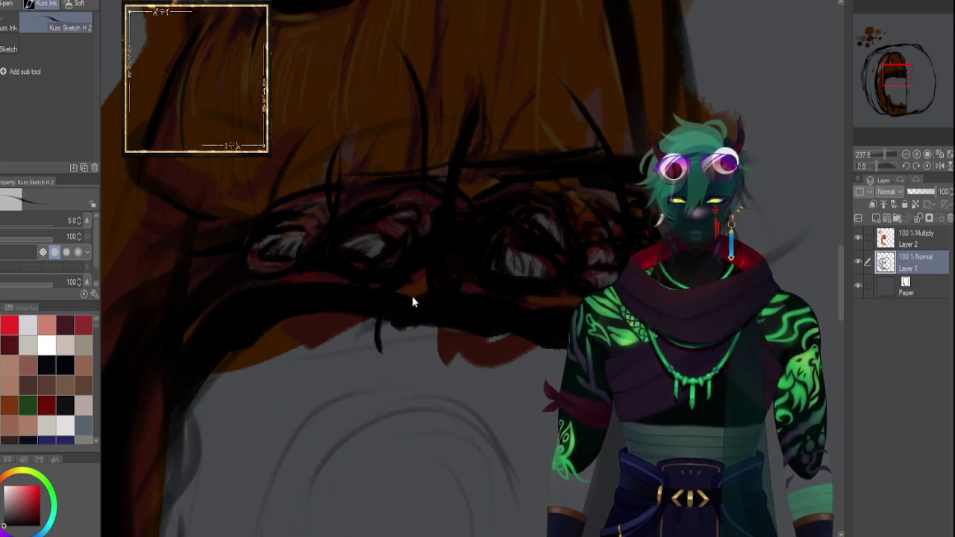
pyautogui.moveTo(885, 152)
pyautogui.mouseDown()
pyautogui.moveTo(876, 156)
pyautogui.moveTo(888, 157)
pyautogui.mouseUp()
pyautogui.press('[')
pyautogui.press('[')
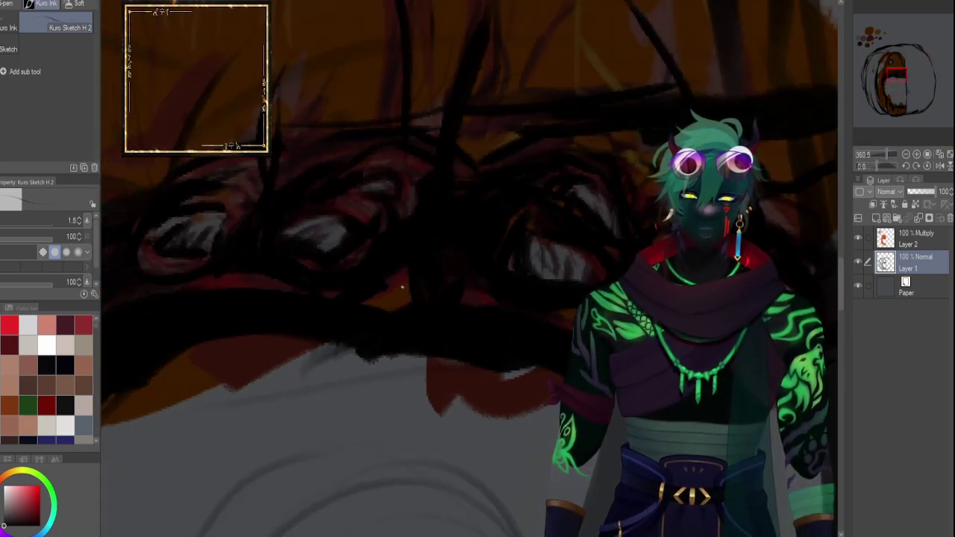
pyautogui.press(']')
pyautogui.press(']')
pyautogui.press(']')
pyautogui.press(']')
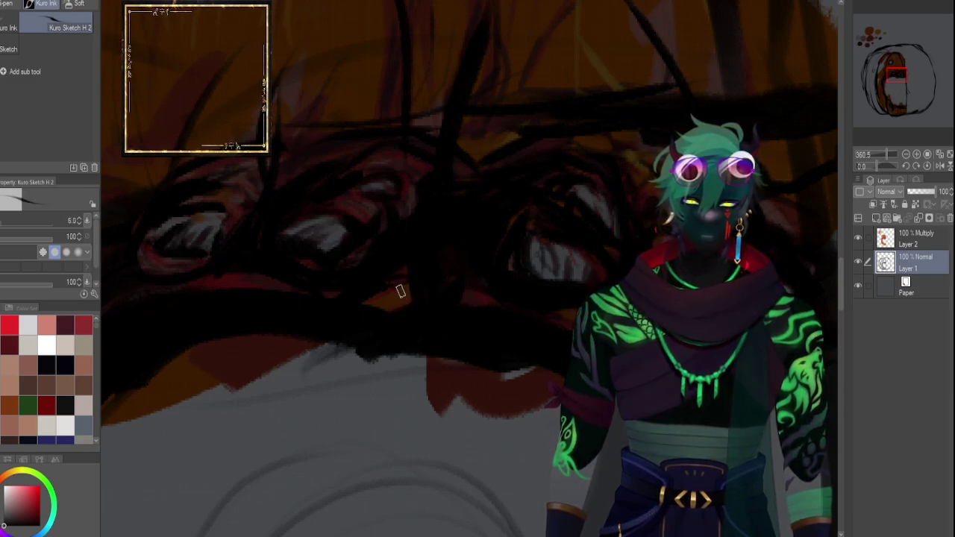
pyautogui.press(']')
pyautogui.press(']')
pyautogui.moveTo(887, 153); pyautogui.dragTo(887, 153)
pyautogui.moveTo(352, 346); pyautogui.dragTo(355, 387)
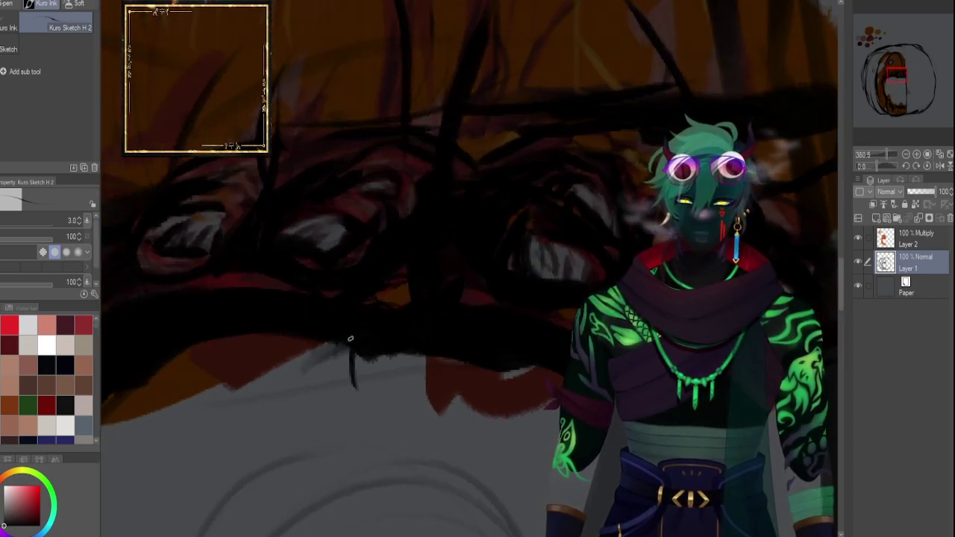
pyautogui.moveTo(346, 344)
pyautogui.mouseDown()
pyautogui.moveTo(354, 377)
pyautogui.moveTo(386, 384)
pyautogui.moveTo(351, 397)
pyautogui.moveTo(382, 402)
pyautogui.moveTo(394, 367)
pyautogui.mouseUp()
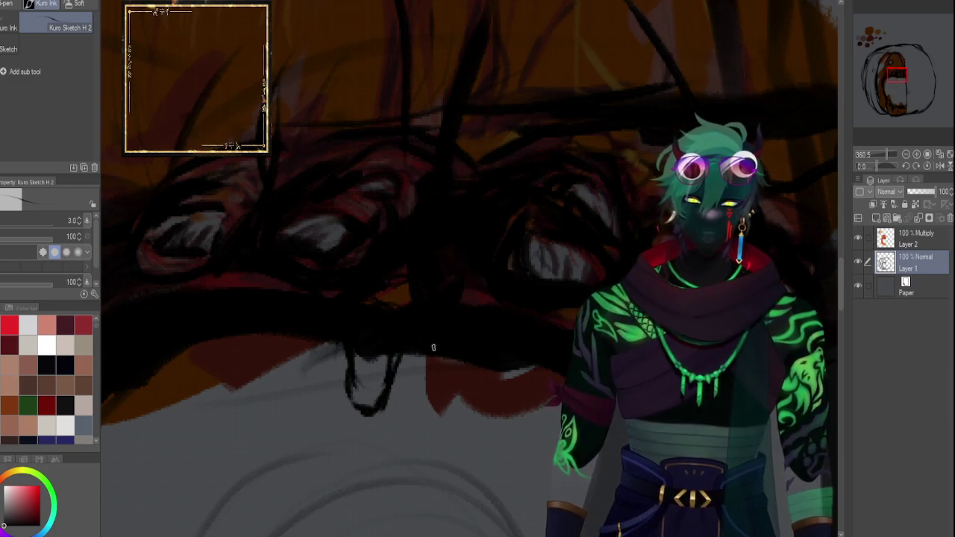
# Fill the hanging finger shape with dark maroon on the Multiply layer and add lighter crimson touches, using brush size 4.0.
pyautogui.moveTo(890, 153); pyautogui.dragTo(881, 153)
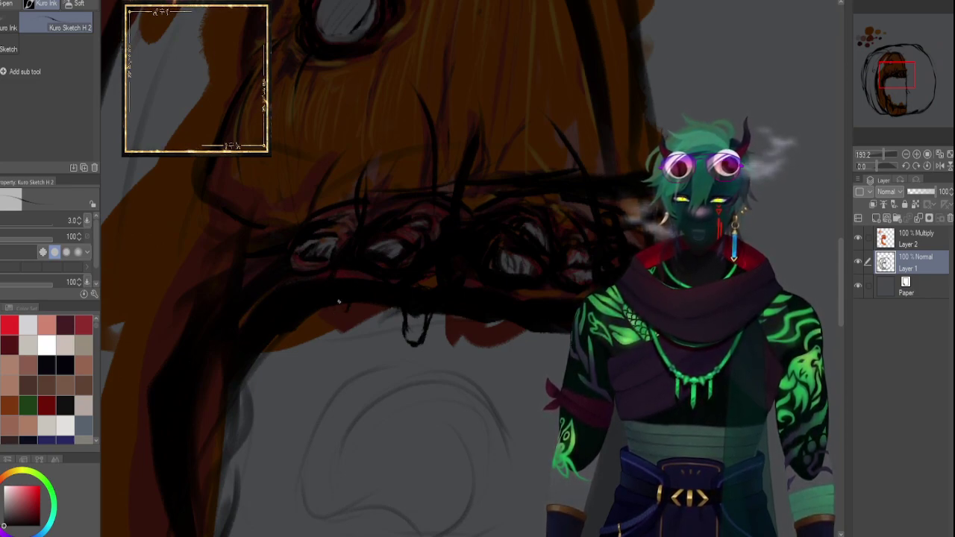
pyautogui.click(884, 238)
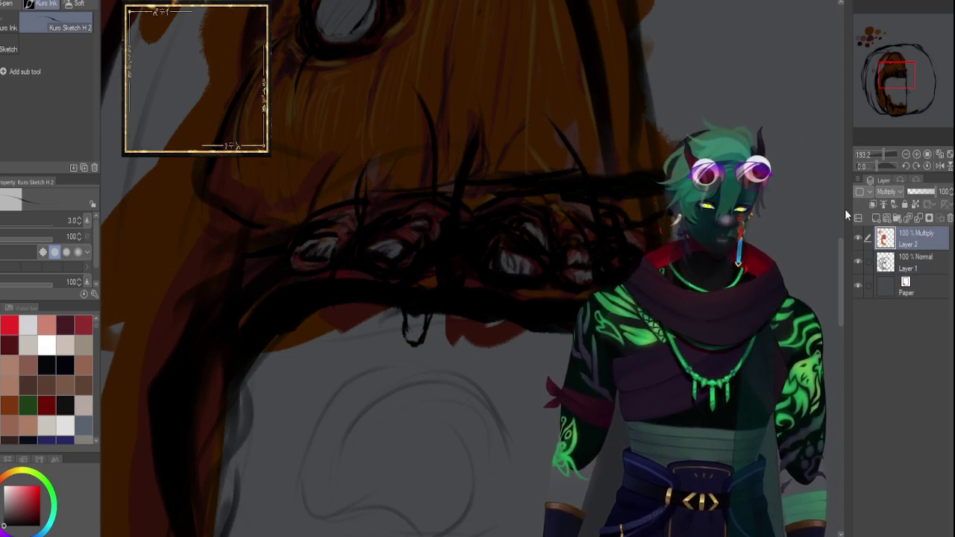
pyautogui.click(71, 327)
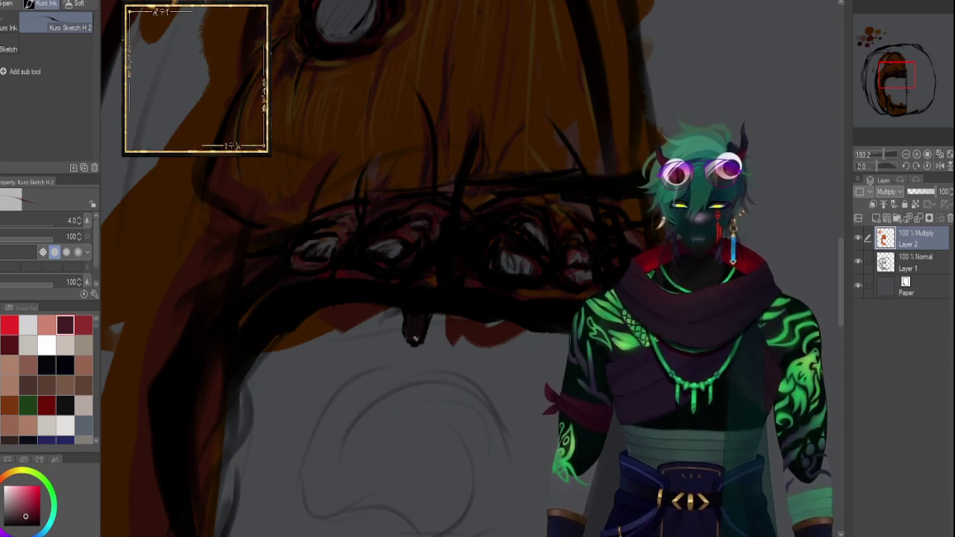
pyautogui.moveTo(433, 303); pyautogui.dragTo(425, 325)
pyautogui.click(84, 325)
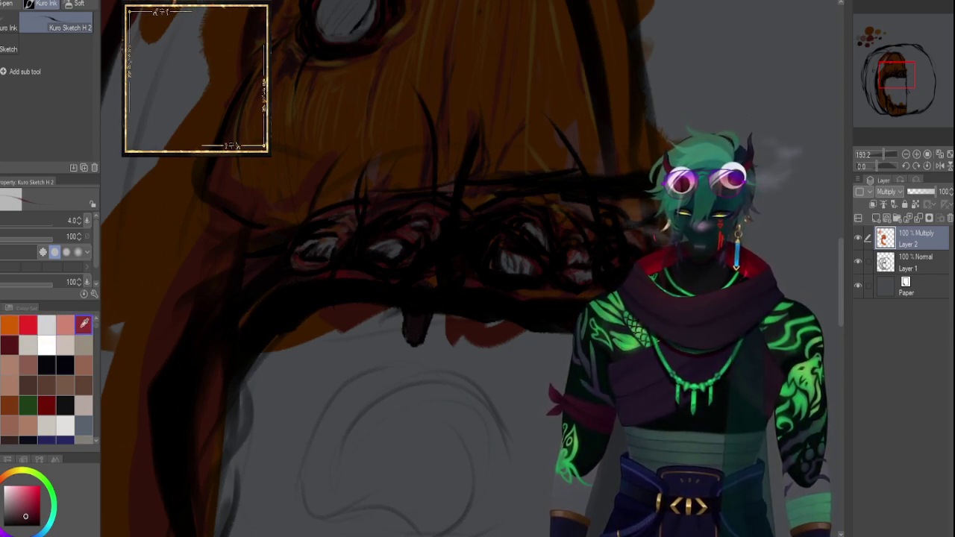
pyautogui.keyDown('alt'); pyautogui.click(301, 323); pyautogui.keyUp('alt')
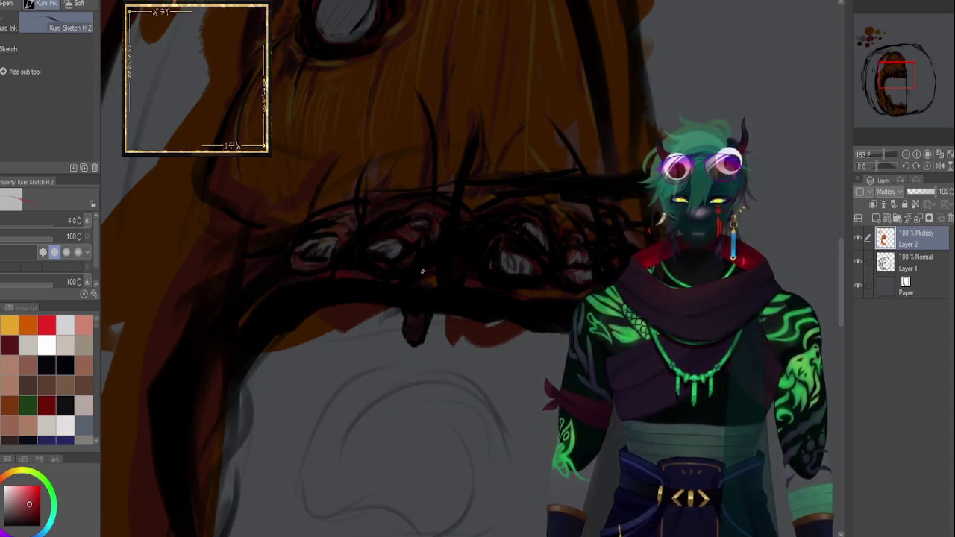
# Clear the band's black line art over the finger's upper end on Layer 1 and rework that end on the Multiply layer.
pyautogui.click(894, 259)
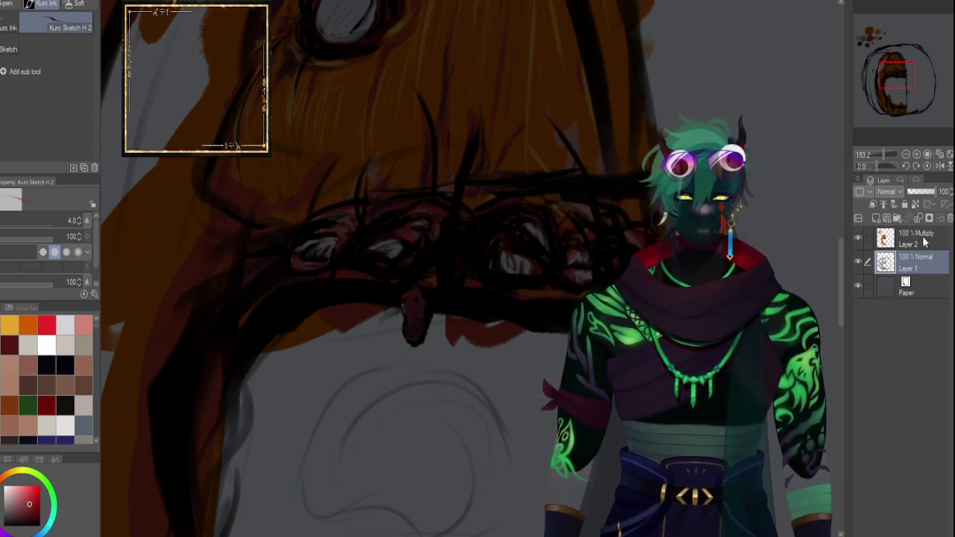
pyautogui.hotkey('alt', ']')
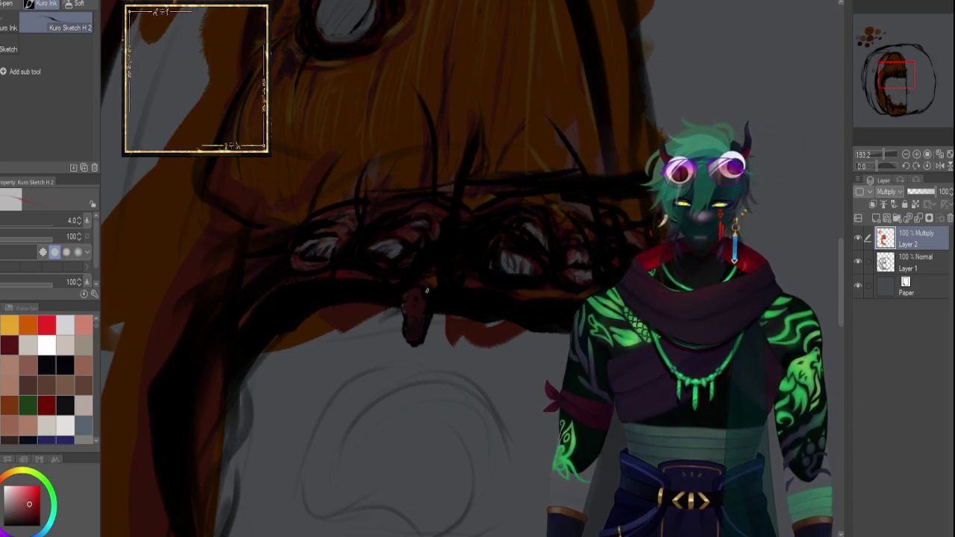
pyautogui.click(52, 382)
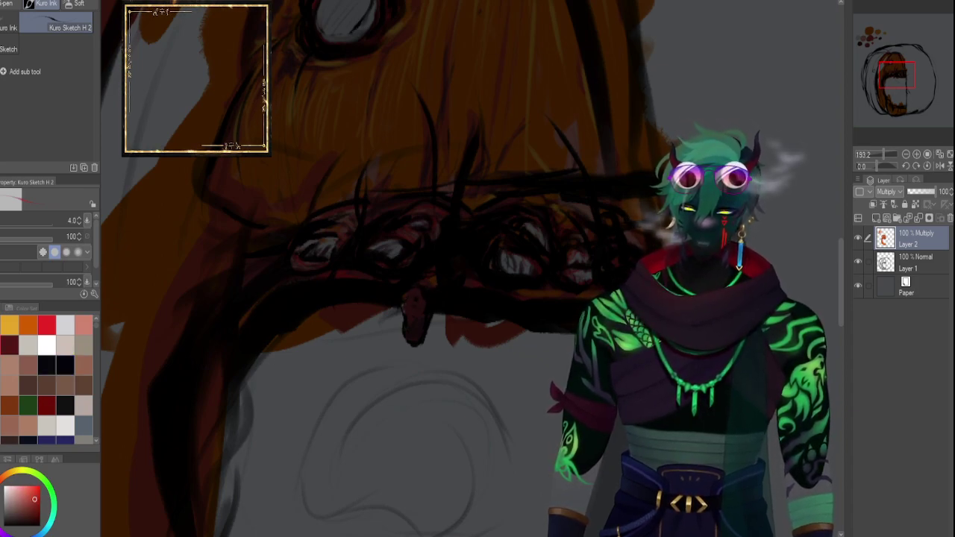
pyautogui.press(']')
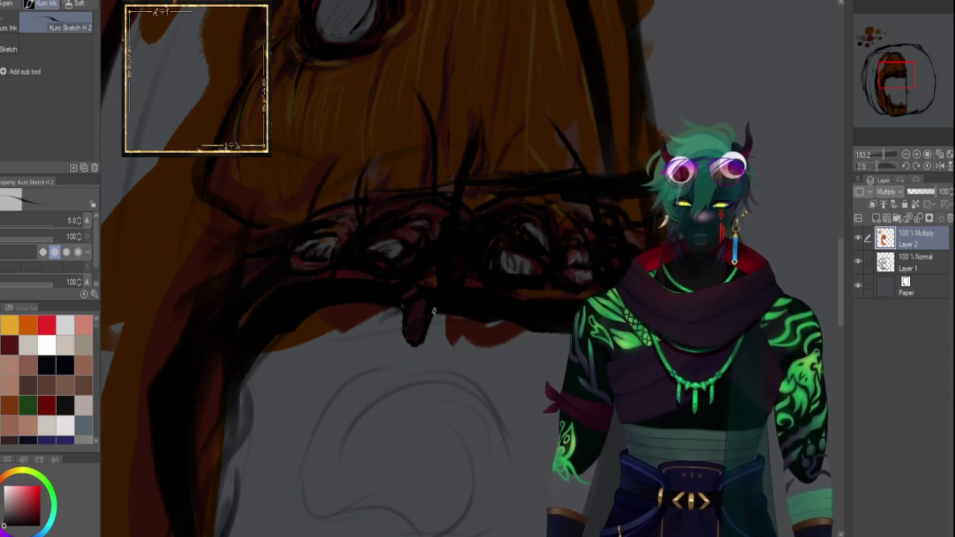
# Refine the finger's dark edges and tip with fine strokes, working on Layer 1 with the brush reduced to 0.7.
pyautogui.moveTo(884, 153); pyautogui.dragTo(889, 153)
pyautogui.press('[')
pyautogui.press('[')
pyautogui.press('[')
pyautogui.press('[')
pyautogui.press('[')
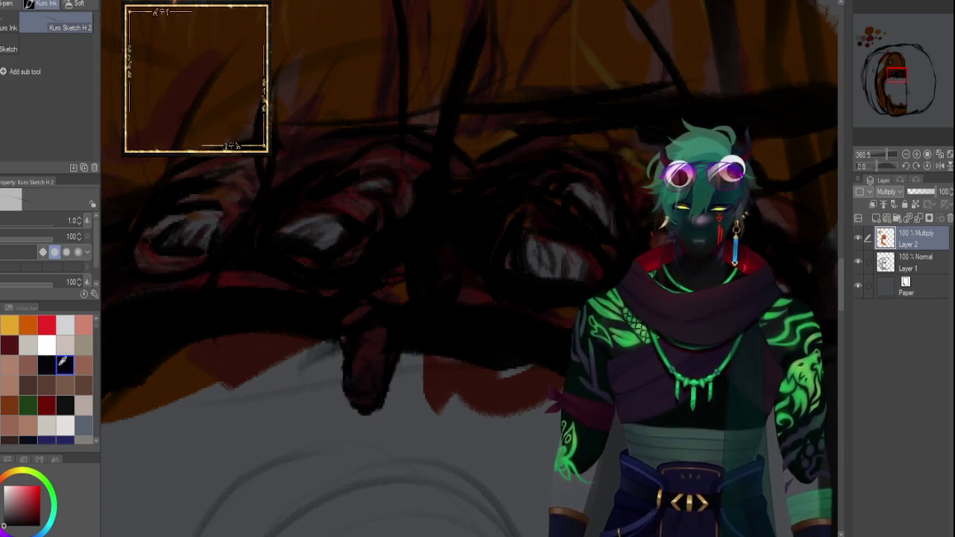
pyautogui.press(']')
pyautogui.press(']')
pyautogui.press(']')
pyautogui.press(']')
pyautogui.press(']')
pyautogui.click(884, 265)
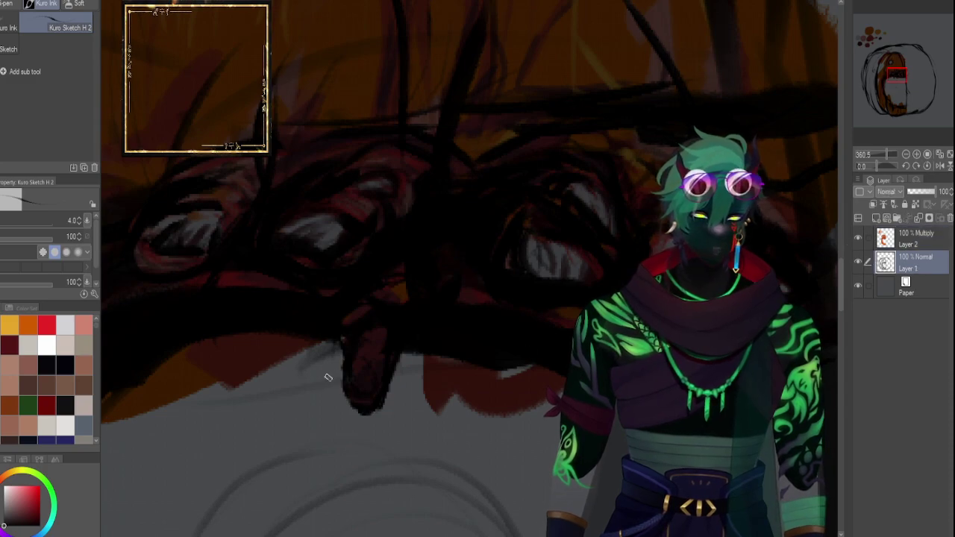
pyautogui.press('[')
pyautogui.press('[')
pyautogui.press('[')
pyautogui.press('[')
pyautogui.press('[')
pyautogui.press('[')
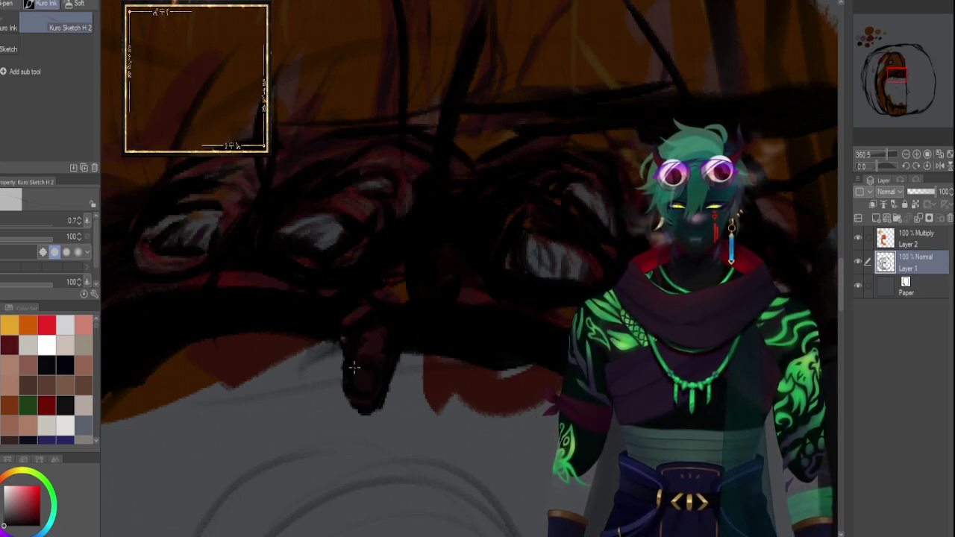
# Paint a light grey nail at the finger's lower tip on the Multiply layer.
pyautogui.click(61, 331)
pyautogui.press(']')
pyautogui.press(']')
pyautogui.press(']')
pyautogui.press(']')
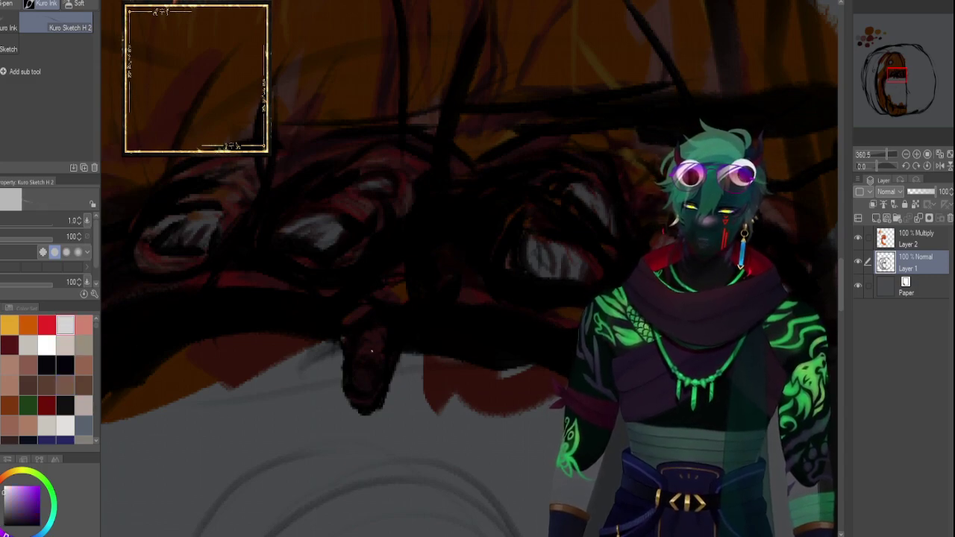
pyautogui.click(918, 239)
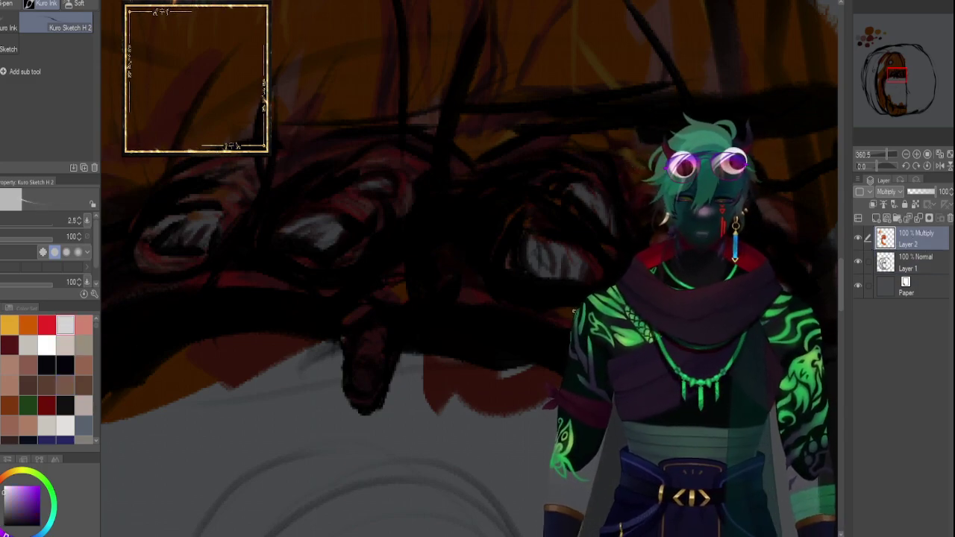
pyautogui.press(']')
pyautogui.press(']')
pyautogui.press(']')
pyautogui.moveTo(359, 380)
pyautogui.mouseDown()
pyautogui.moveTo(365, 395)
pyautogui.moveTo(365, 371)
pyautogui.mouseUp()
pyautogui.press('[')
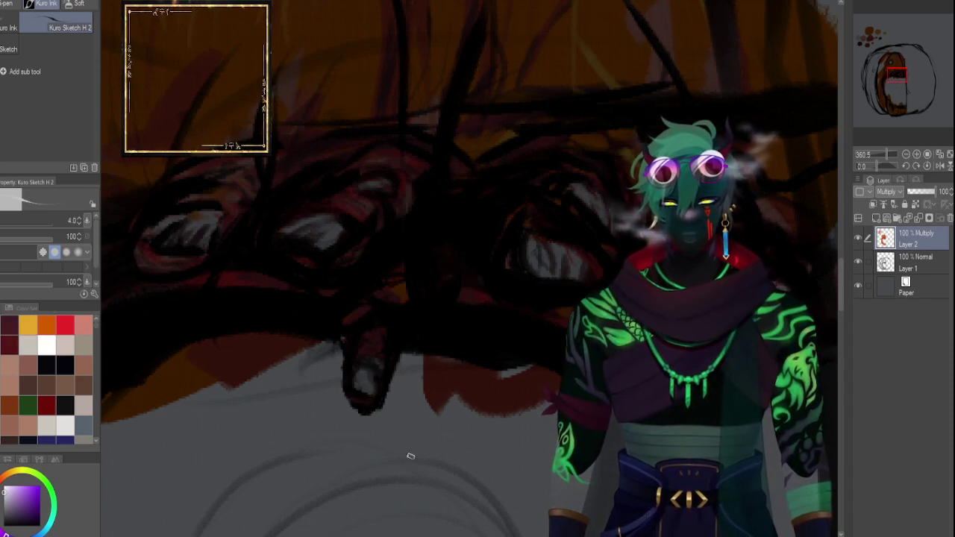
# Shade the finger's middle section above the nail with deep red strokes at brush size 2.5, refining with a 0.7 brush.
pyautogui.click(65, 325)
pyautogui.click(7, 340)
pyautogui.press('[')
pyautogui.press('[')
pyautogui.moveTo(374, 357); pyautogui.dragTo(381, 378)
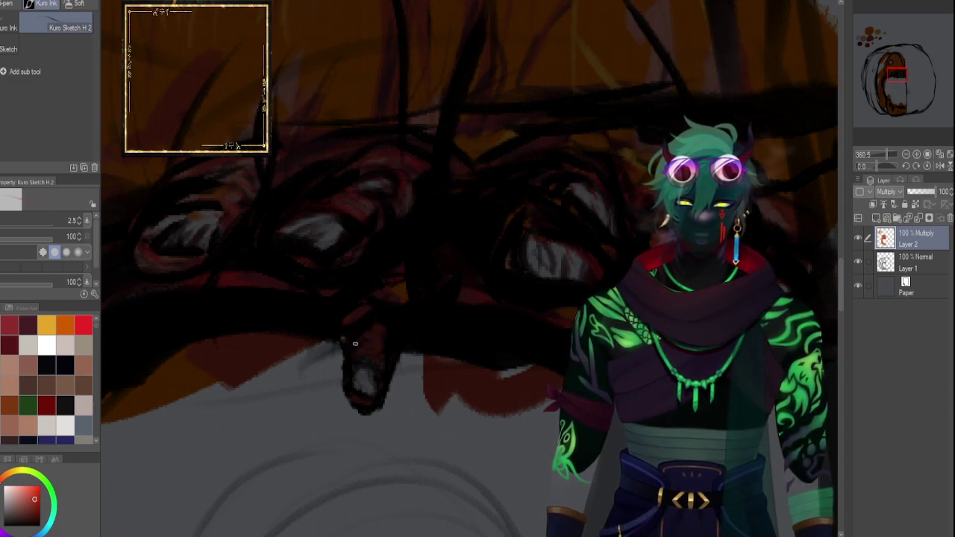
pyautogui.click(11, 342)
pyautogui.press('[')
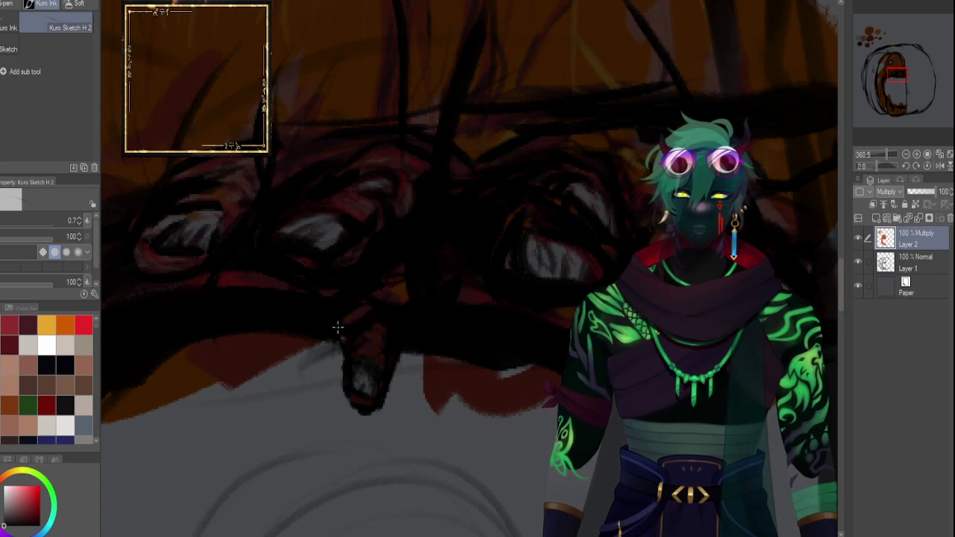
# Extend the pale grey highlight just above the nail with brush size 2.5.
pyautogui.click(3, 352)
pyautogui.press(']')
pyautogui.press(']')
pyautogui.press(']')
pyautogui.press(']')
pyautogui.press(']')
pyautogui.press('[')
pyautogui.press('[')
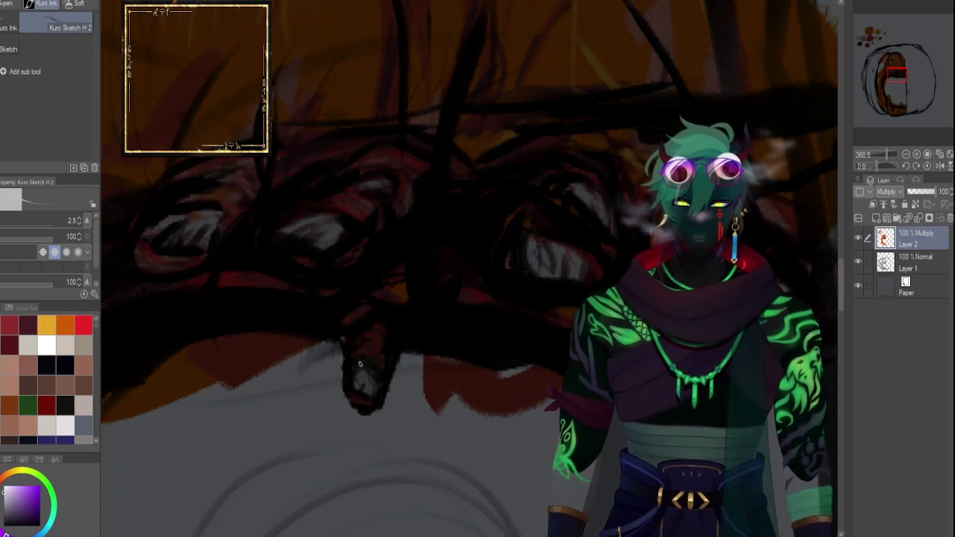
# Add brighter red strokes to the finger's upper part and separate them with thin dark lines at brush size 0.7.
pyautogui.click(84, 323)
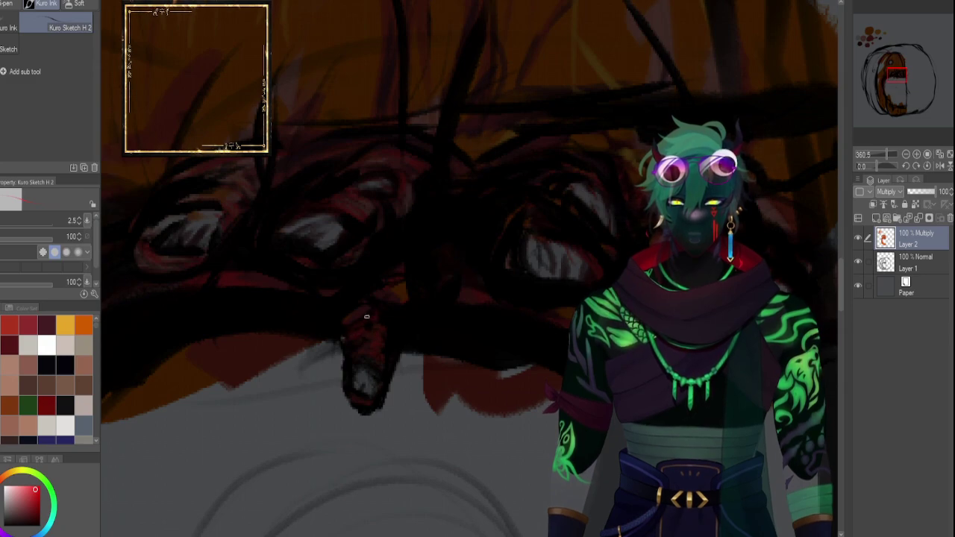
pyautogui.press('x')
pyautogui.press('[')
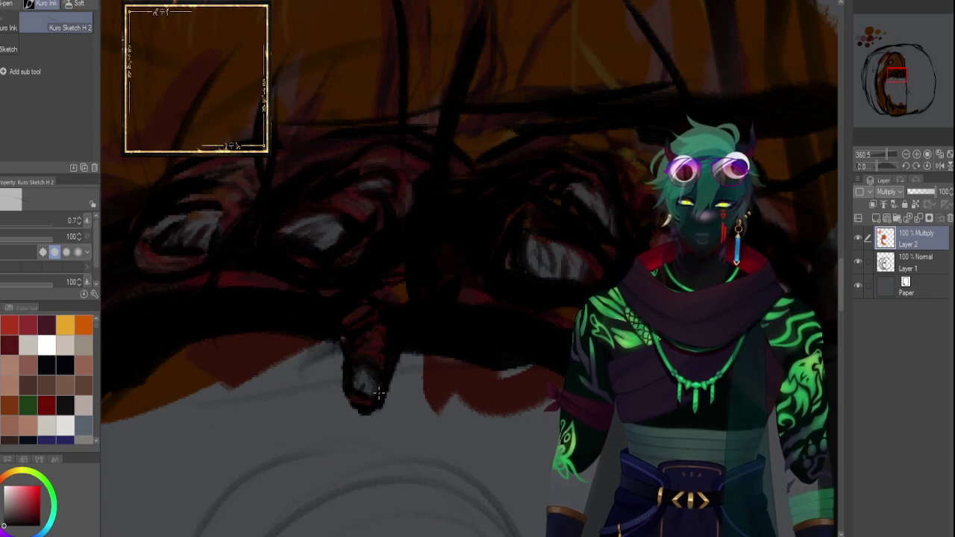
# Brighten the nail with white and dab a pinkish skin highlight on the finger just above it.
pyautogui.click(46, 345)
pyautogui.moveTo(357, 388)
pyautogui.mouseDown()
pyautogui.moveTo(365, 372)
pyautogui.moveTo(369, 392)
pyautogui.mouseUp()
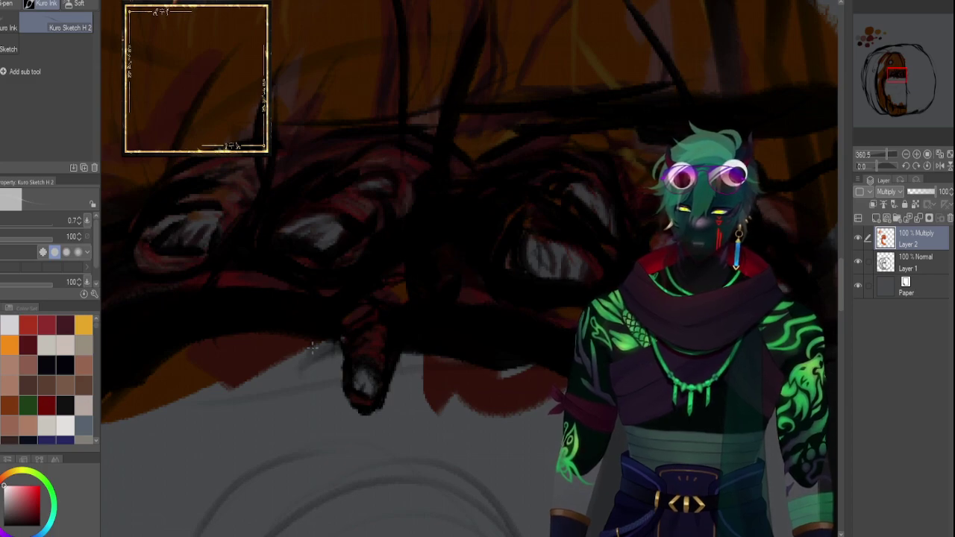
pyautogui.click(9, 365)
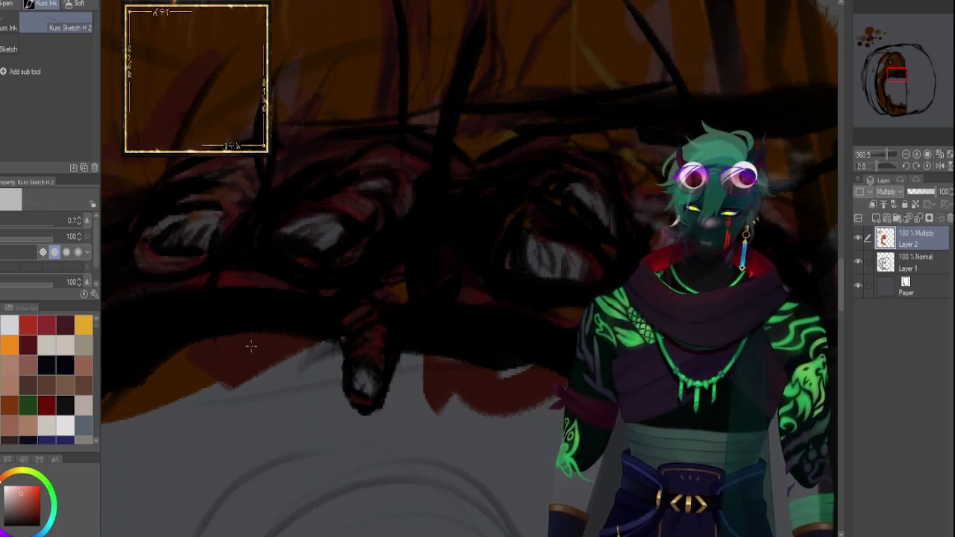
pyautogui.click(358, 355)
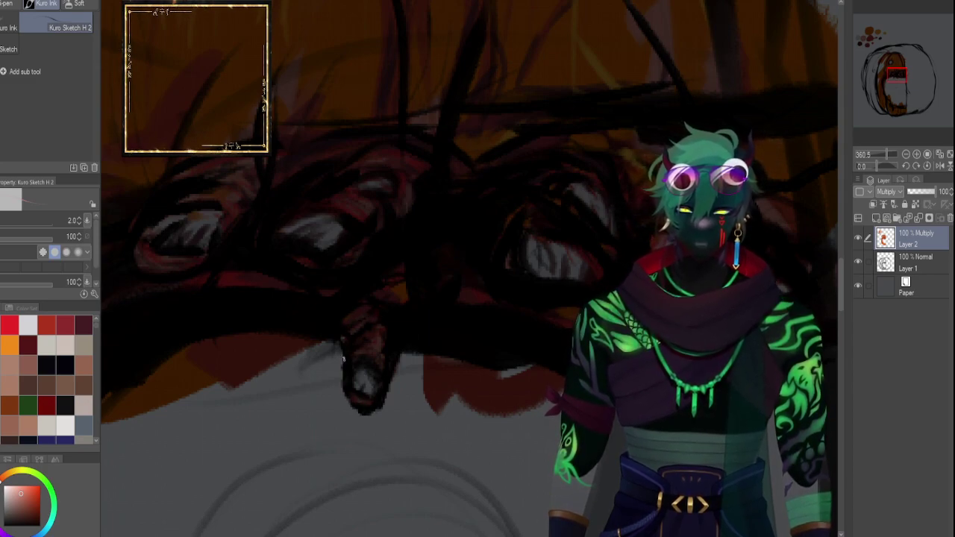
# Paint orange strokes across the finger's upper part and rework them with dark maroon, reducing the brush to 1.0.
pyautogui.click(83, 345)
pyautogui.click(9, 345)
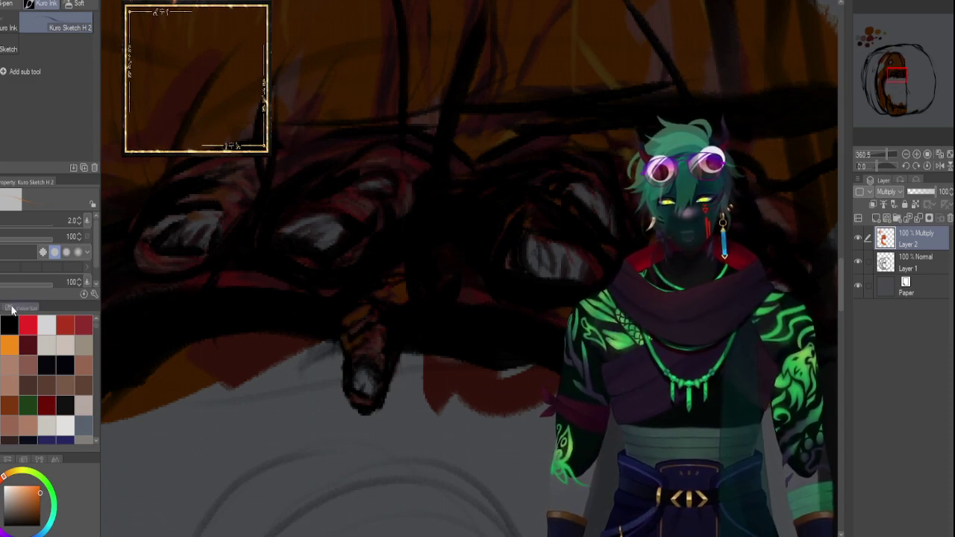
pyautogui.click(27, 345)
pyautogui.press('[')
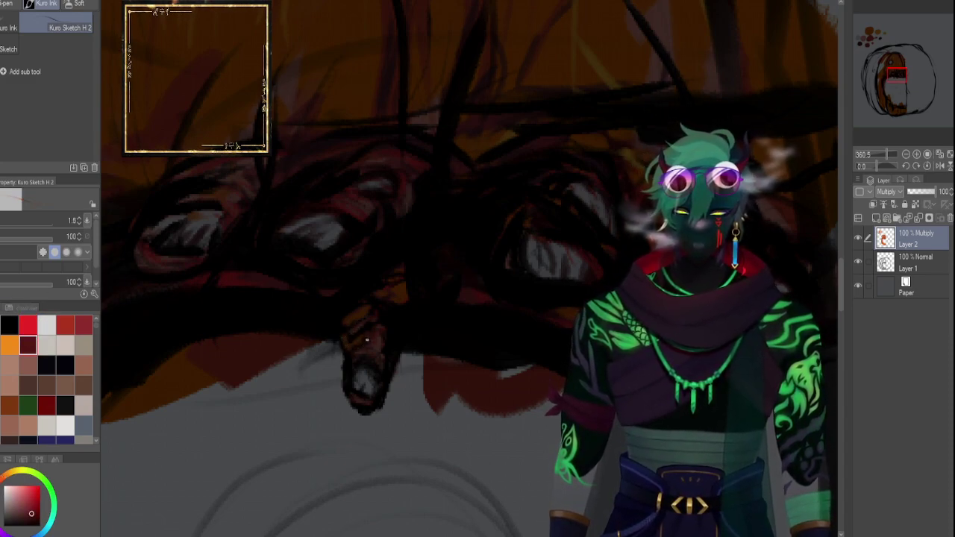
pyautogui.click(9, 345)
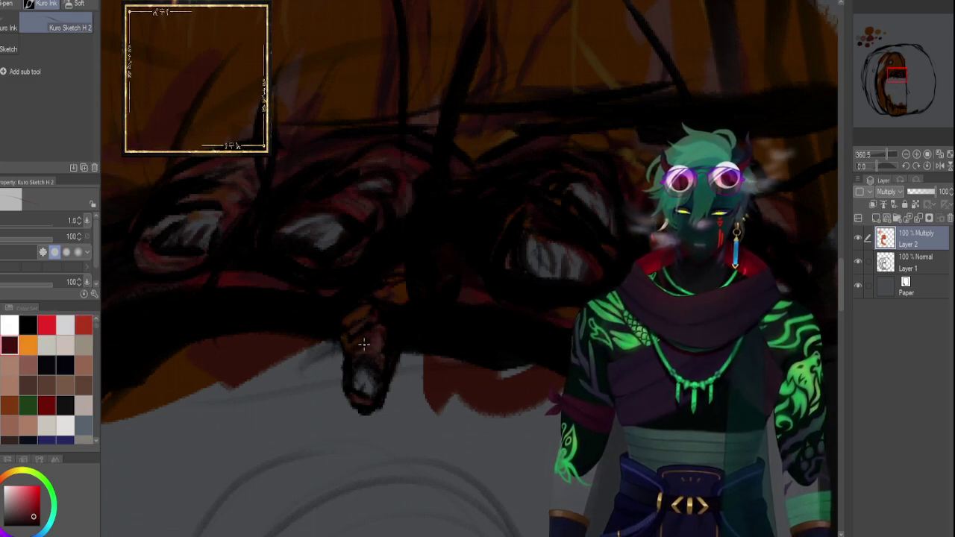
# Layer short black, red, orange and dark red strokes across the finger's upper part.
pyautogui.click(46, 325)
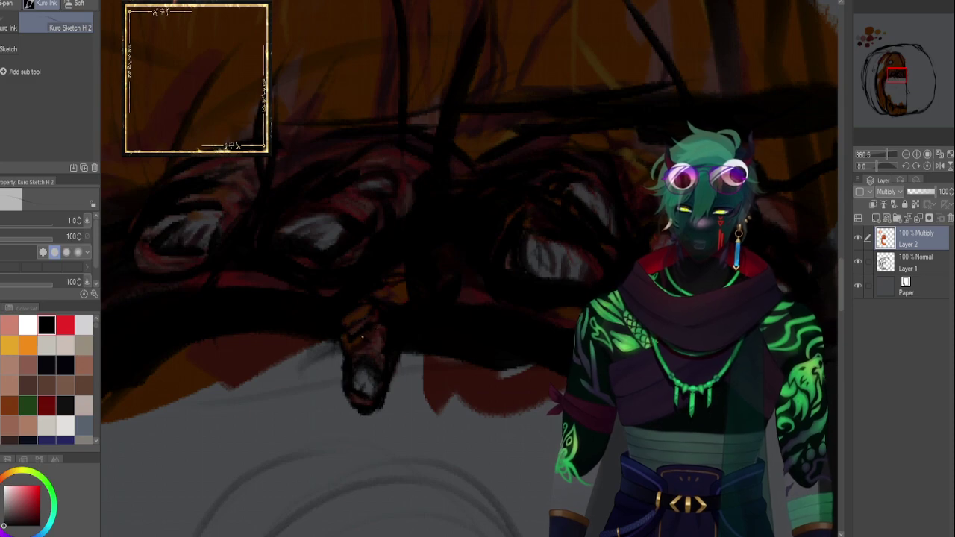
pyautogui.moveTo(365, 336); pyautogui.dragTo(362, 347)
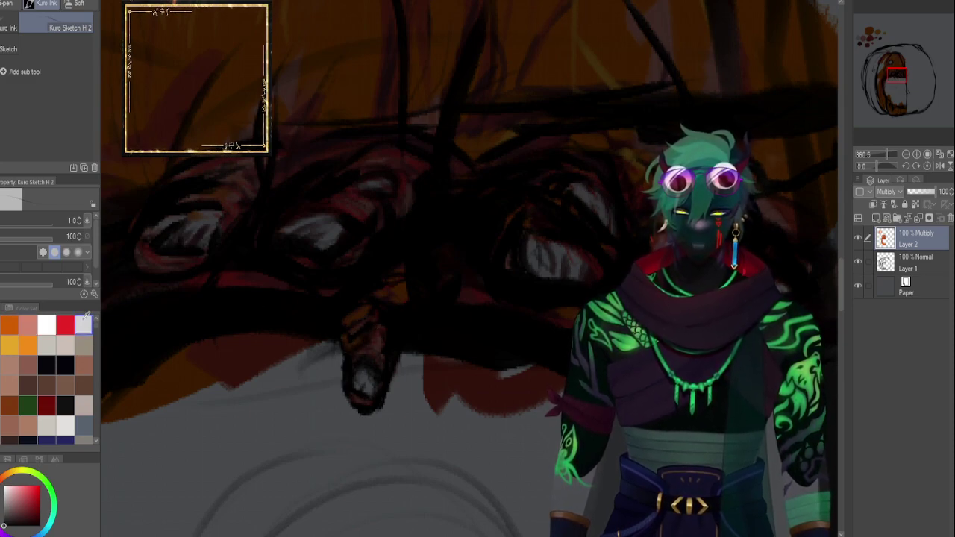
pyautogui.click(70, 324)
pyautogui.moveTo(355, 343); pyautogui.dragTo(365, 344)
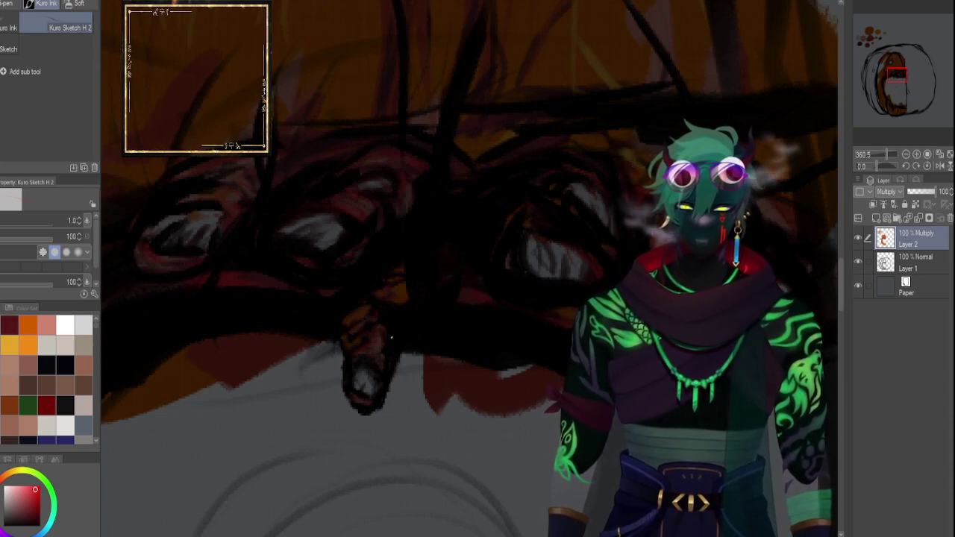
pyautogui.click(28, 344)
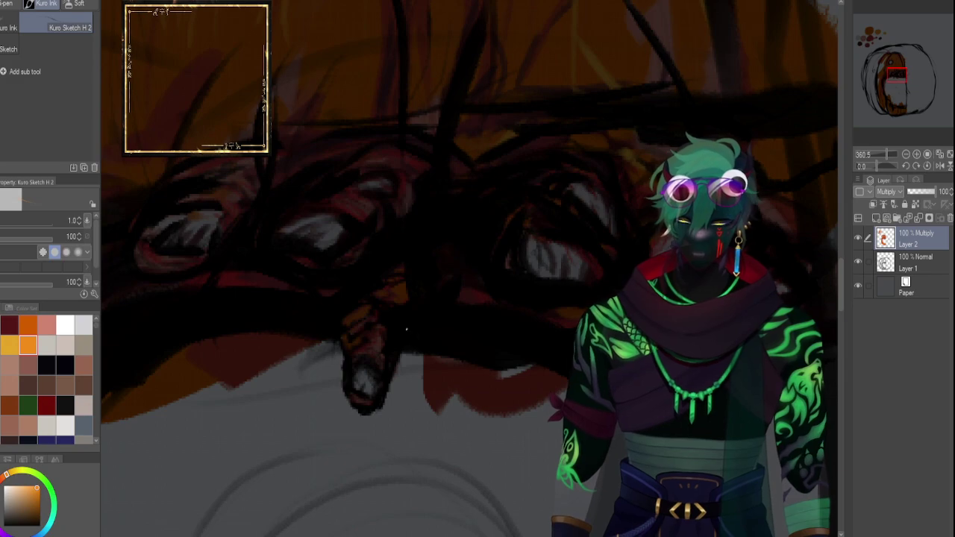
pyautogui.moveTo(344, 339); pyautogui.dragTo(363, 335)
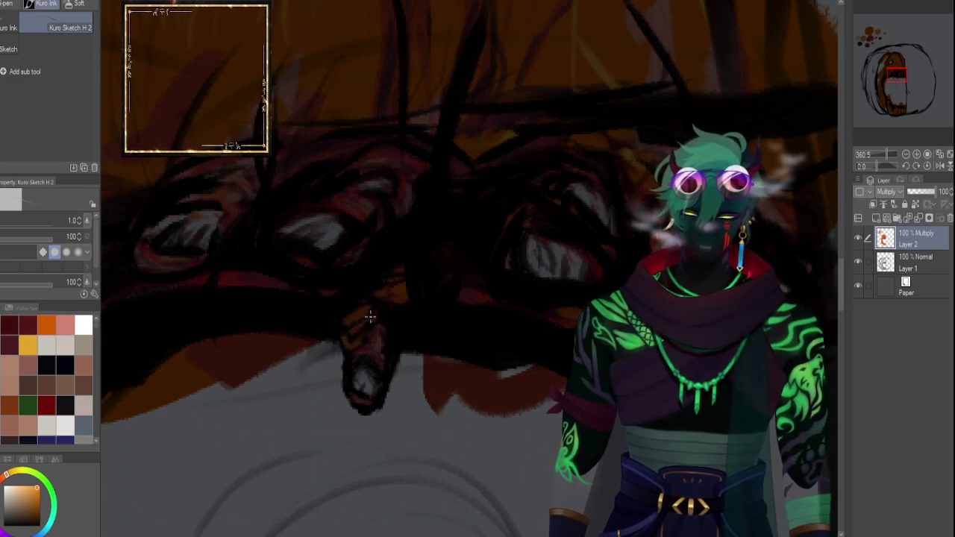
pyautogui.click(28, 326)
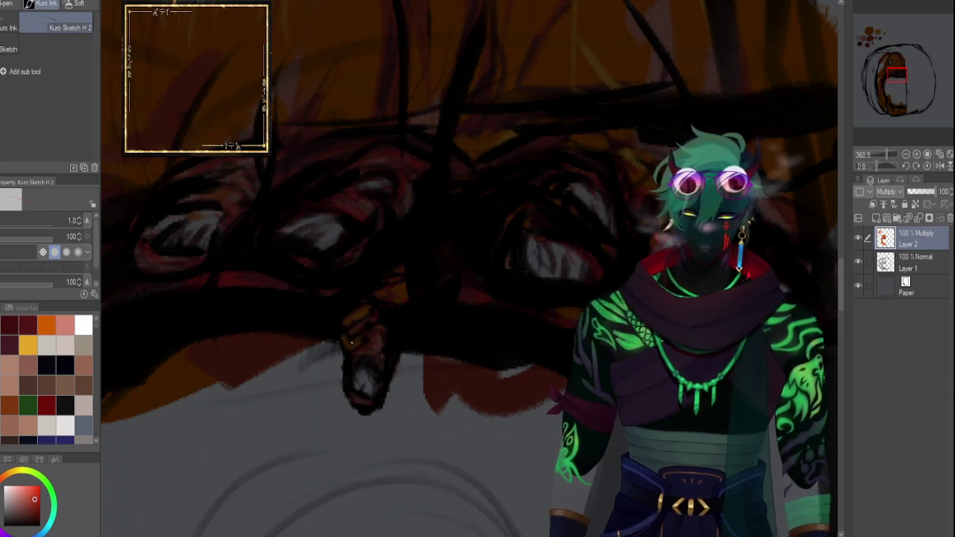
pyautogui.moveTo(345, 337); pyautogui.dragTo(348, 348)
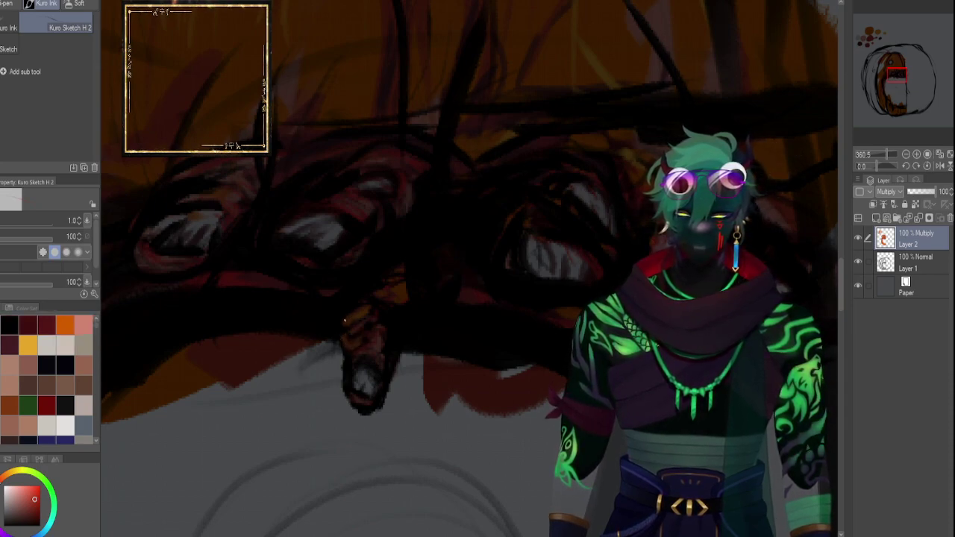
# Add thin black strokes on the dark band beside the finger's upper right edge at brush size 0.7.
pyautogui.click(8, 325)
pyautogui.press('[')
pyautogui.moveTo(398, 297); pyautogui.dragTo(403, 312)
pyautogui.moveTo(408, 273); pyautogui.dragTo(405, 317)
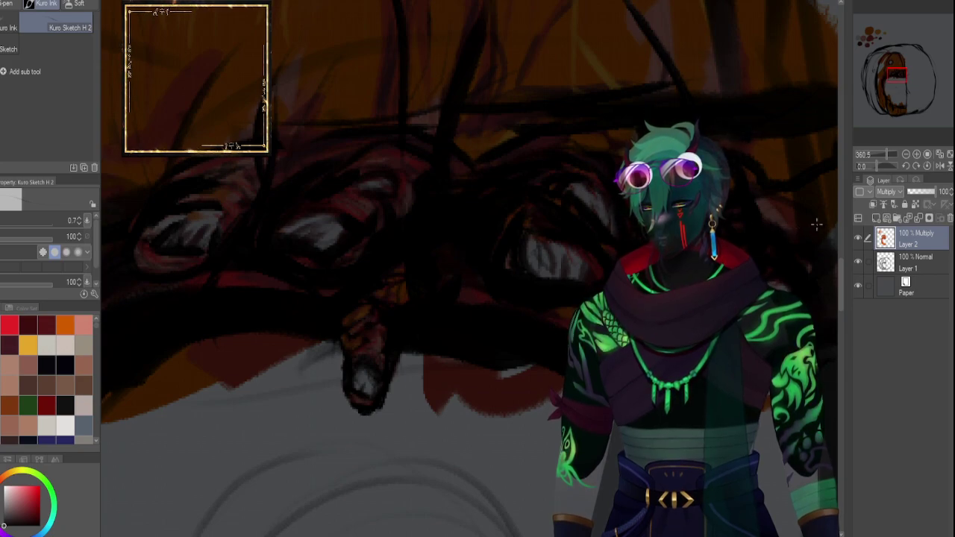
# Sketch a second black finger outline on Layer 1, just left of the painted finger, at brush size 7.0.
pyautogui.moveTo(886, 156); pyautogui.dragTo(885, 154)
pyautogui.click(915, 263)
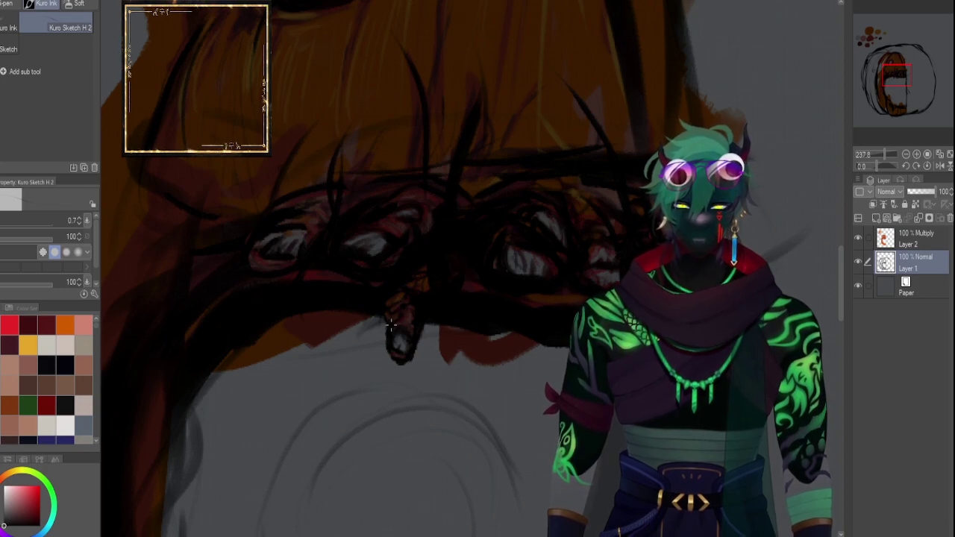
pyautogui.click(907, 78)
pyautogui.moveTo(907, 79); pyautogui.dragTo(892, 68)
pyautogui.moveTo(878, 154); pyautogui.dragTo(882, 153)
pyautogui.moveTo(883, 73); pyautogui.dragTo(888, 75)
pyautogui.moveTo(872, 153); pyautogui.dragTo(881, 145)
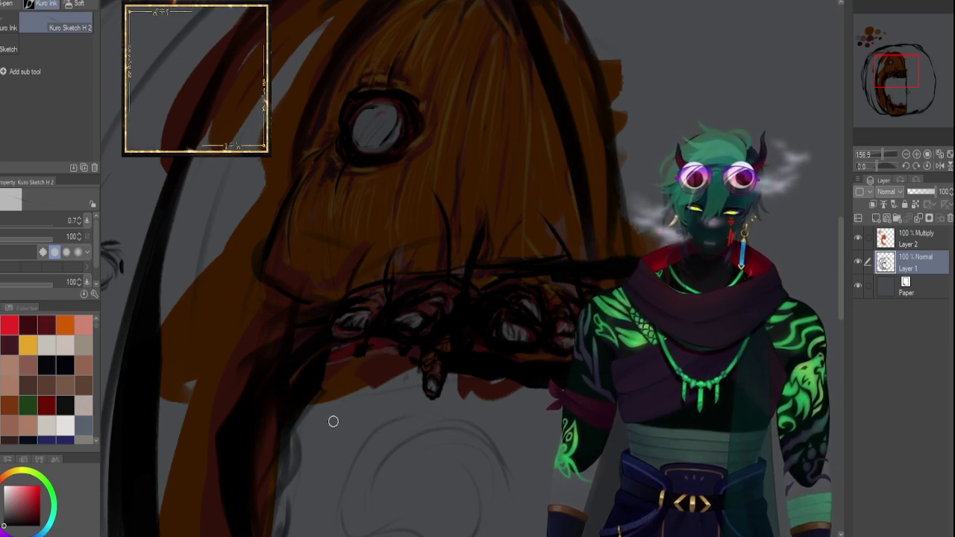
pyautogui.press(']')
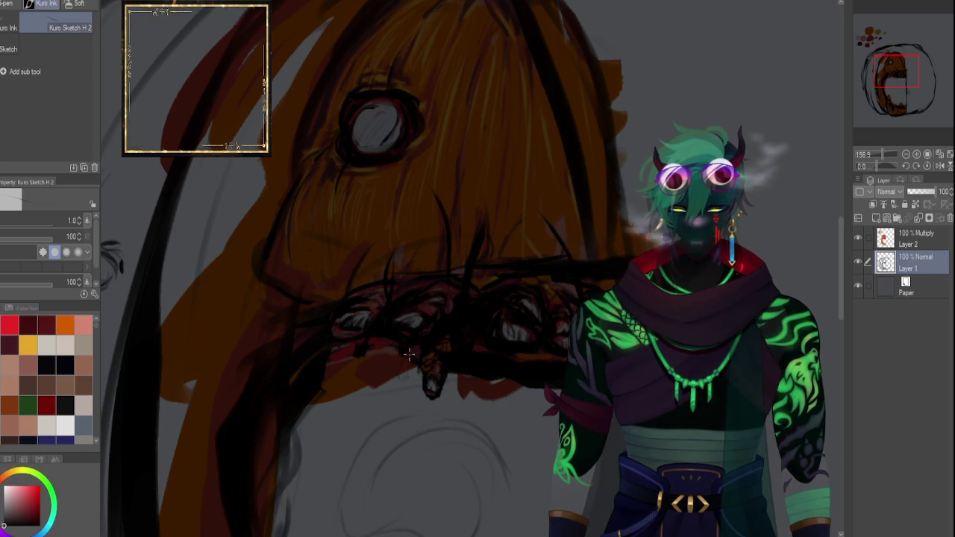
pyautogui.press(']')
pyautogui.press(']')
pyautogui.press(']')
pyautogui.press(']')
pyautogui.press(']')
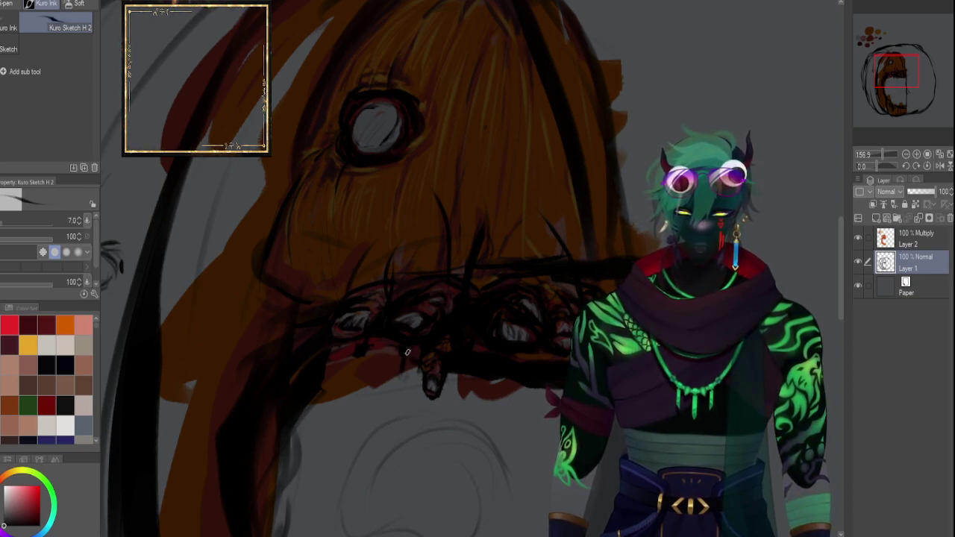
pyautogui.moveTo(403, 381)
pyautogui.mouseDown()
pyautogui.moveTo(404, 391)
pyautogui.moveTo(417, 379)
pyautogui.moveTo(410, 396)
pyautogui.moveTo(414, 377)
pyautogui.mouseUp()
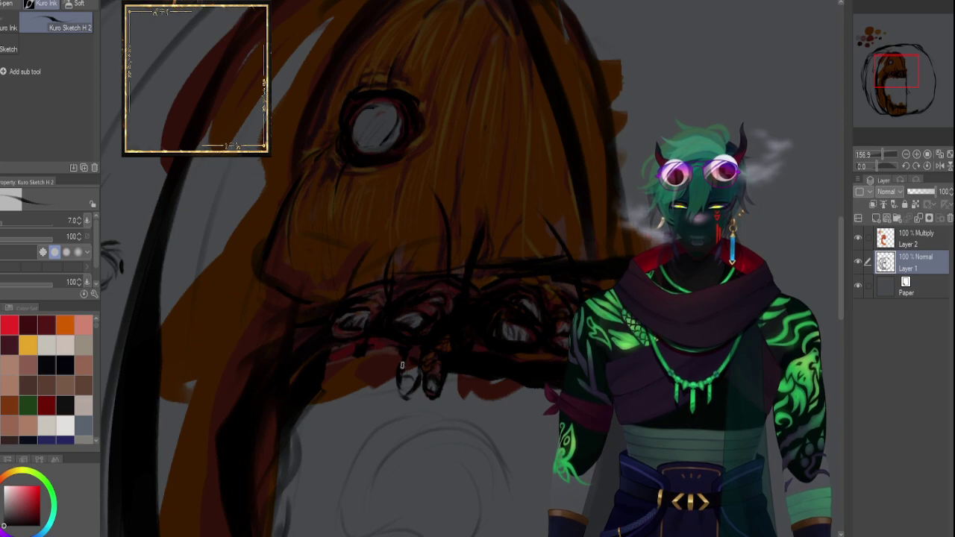
pyautogui.moveTo(396, 381)
pyautogui.mouseDown()
pyautogui.moveTo(417, 395)
pyautogui.moveTo(420, 381)
pyautogui.moveTo(392, 387)
pyautogui.mouseUp()
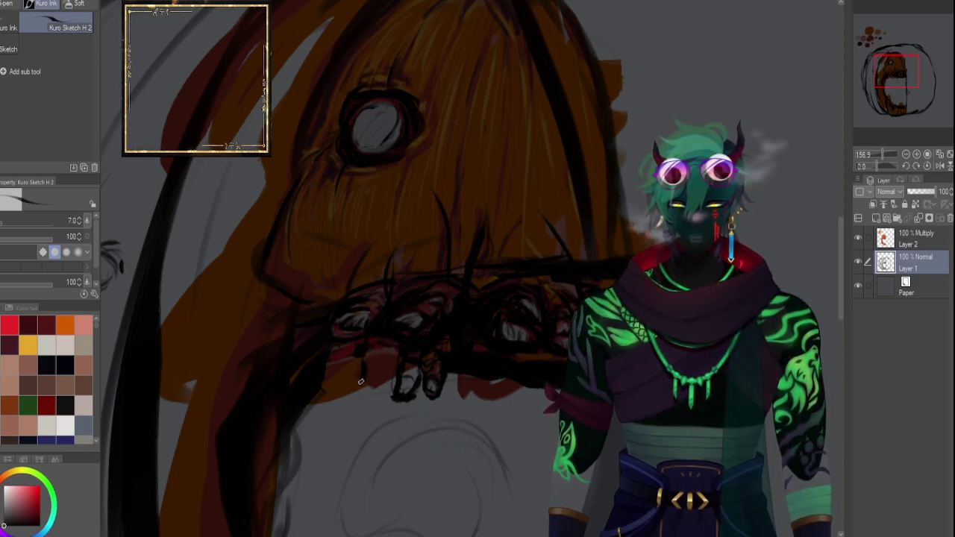
# Outline a third hanging finger left of the other two and connect its upper end to the dark band.
pyautogui.moveTo(380, 388)
pyautogui.mouseDown()
pyautogui.moveTo(360, 397)
pyautogui.moveTo(376, 377)
pyautogui.moveTo(376, 401)
pyautogui.moveTo(387, 368)
pyautogui.mouseUp()
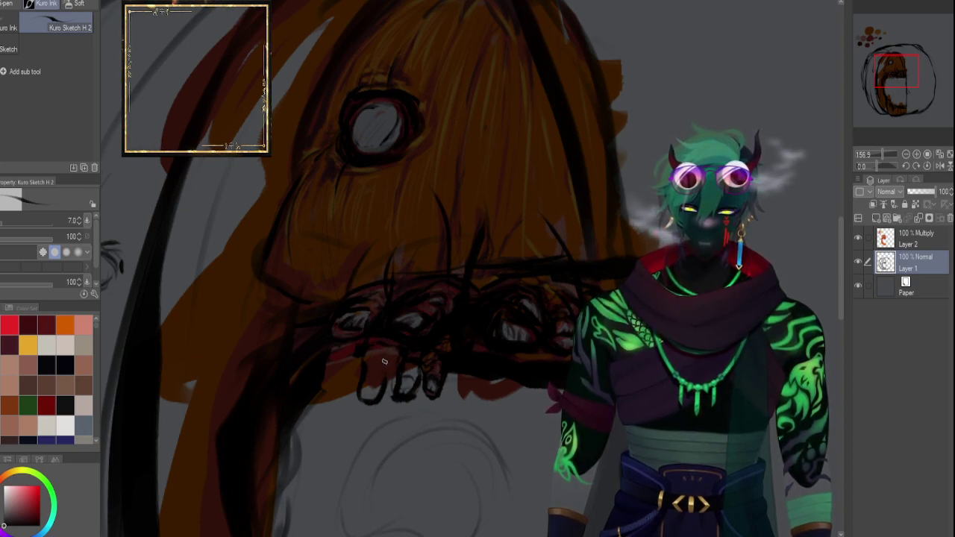
pyautogui.moveTo(381, 348)
pyautogui.mouseDown()
pyautogui.moveTo(386, 377)
pyautogui.moveTo(399, 365)
pyautogui.mouseUp()
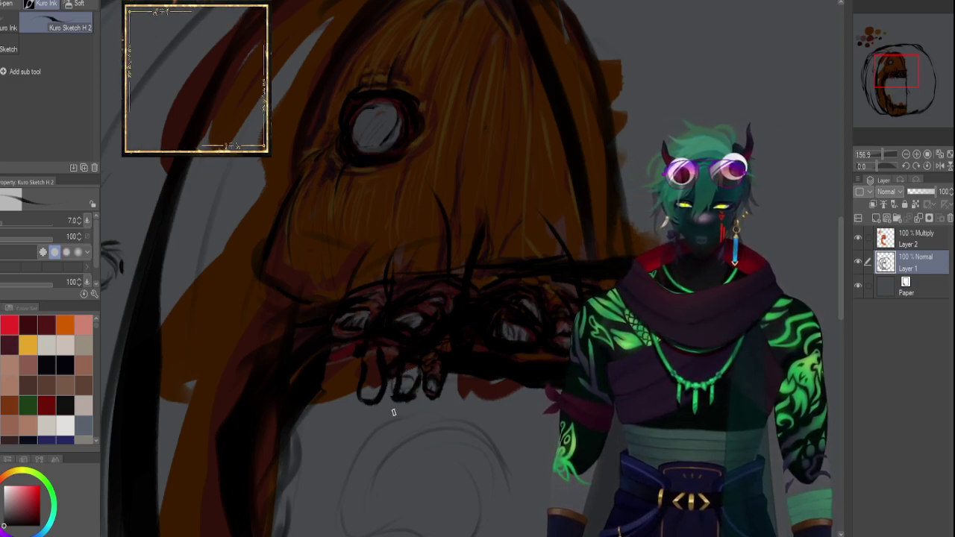
pyautogui.moveTo(358, 388); pyautogui.dragTo(368, 403)
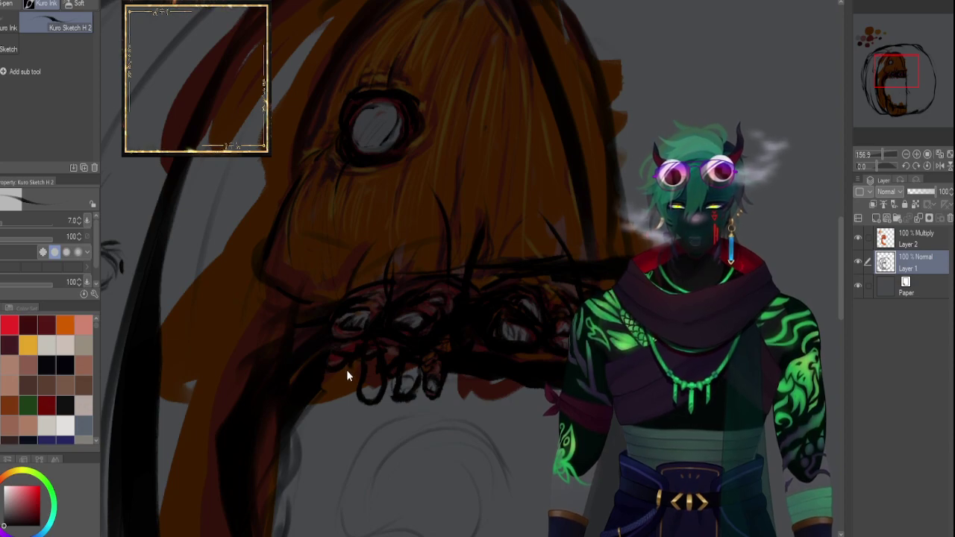
# Add thin black lines around the upper ends of the new fingers and along the band's lower left edge at brush size 3.0.
pyautogui.press('[')
pyautogui.press('[')
pyautogui.press('[')
pyautogui.press('[')
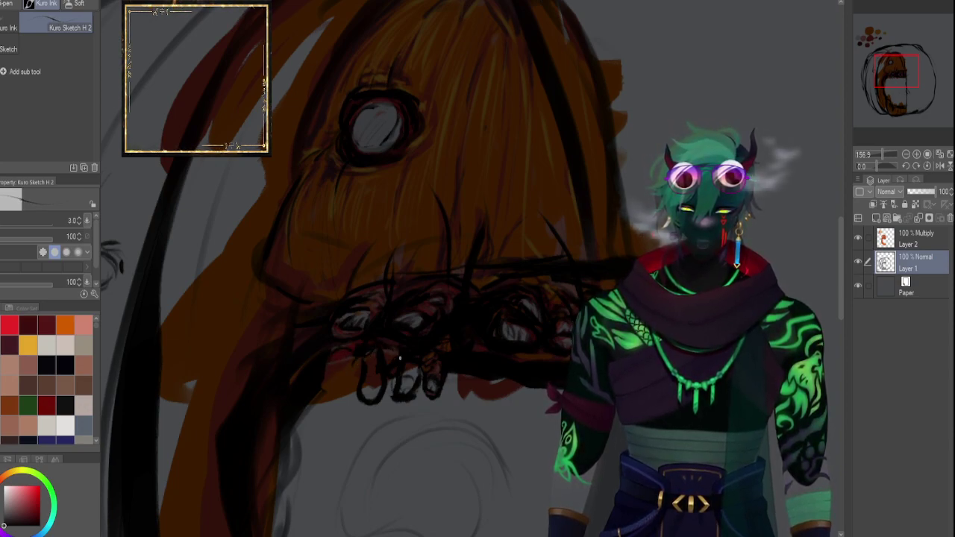
pyautogui.moveTo(357, 359); pyautogui.dragTo(329, 367)
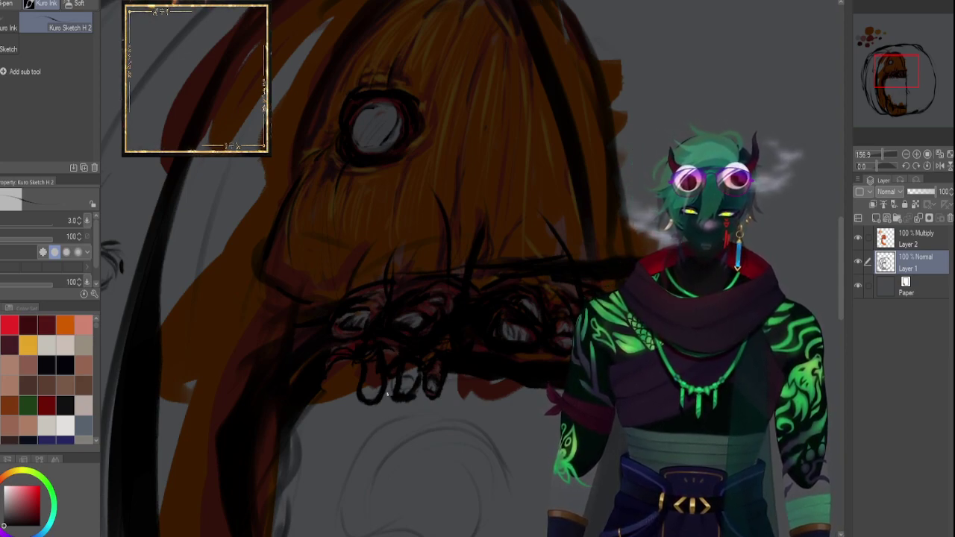
# Thicken the three fingers with ragged black strokes around their tips and between them at brush size 6.0.
pyautogui.press(']')
pyautogui.press(']')
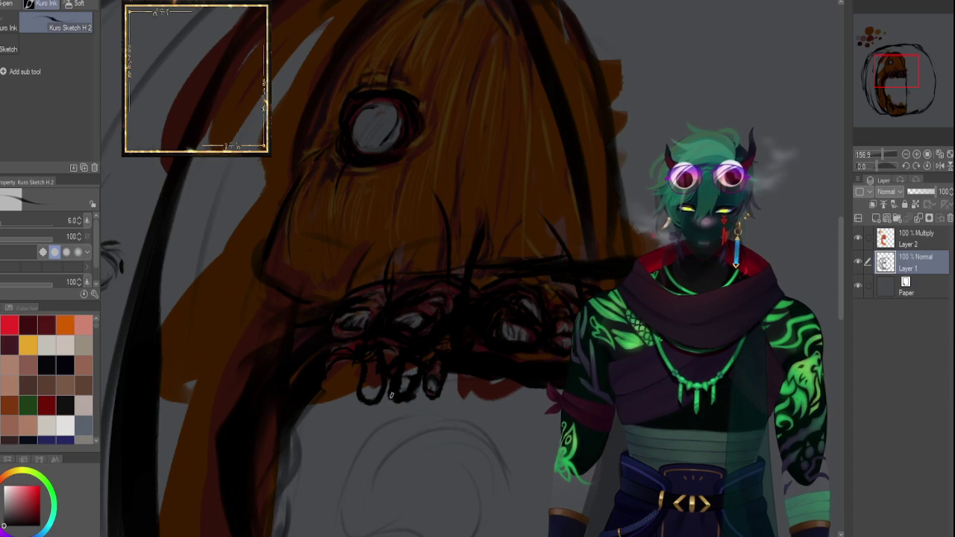
pyautogui.moveTo(386, 400)
pyautogui.mouseDown()
pyautogui.moveTo(358, 396)
pyautogui.moveTo(358, 387)
pyautogui.moveTo(369, 393)
pyautogui.moveTo(375, 411)
pyautogui.moveTo(418, 389)
pyautogui.moveTo(426, 404)
pyautogui.moveTo(459, 374)
pyautogui.mouseUp()
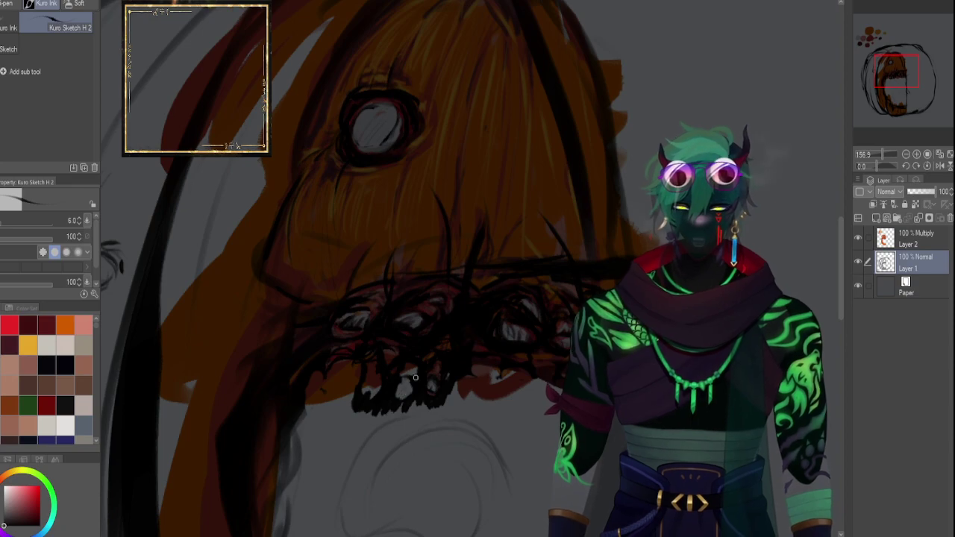
# Fill the gaps inside the new finger outlines with pinkish skin colour on the Multiply layer at brush size 7.0.
pyautogui.moveTo(900, 73); pyautogui.dragTo(901, 73)
pyautogui.click(923, 239)
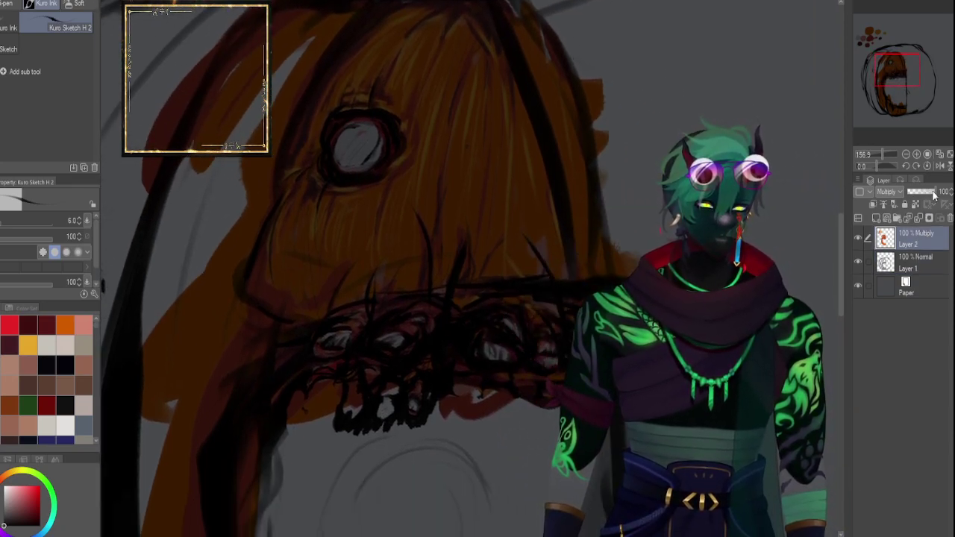
pyautogui.moveTo(898, 74); pyautogui.dragTo(891, 79)
pyautogui.moveTo(882, 154); pyautogui.dragTo(886, 152)
pyautogui.moveTo(893, 75); pyautogui.dragTo(895, 78)
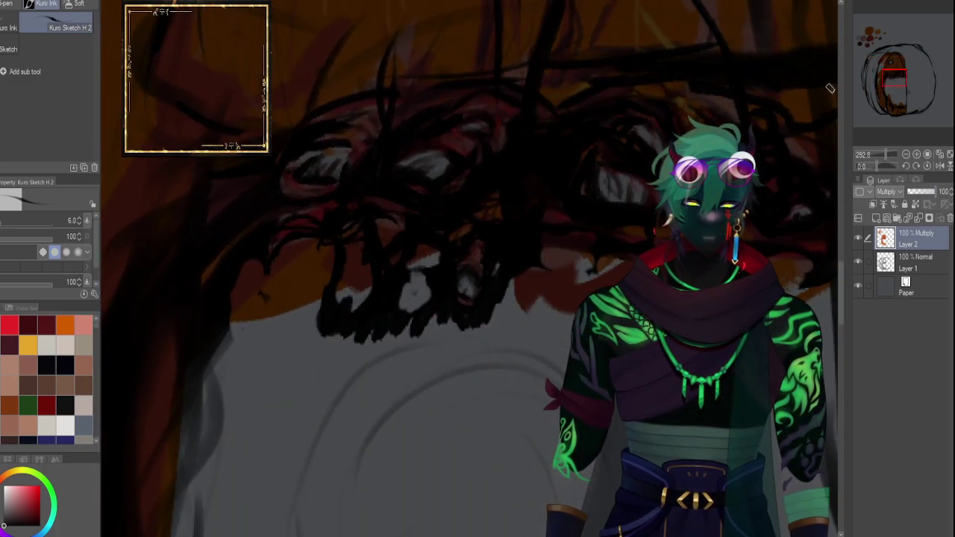
pyautogui.click(9, 345)
pyautogui.click(84, 323)
pyautogui.press(']')
pyautogui.moveTo(370, 294); pyautogui.dragTo(333, 298)
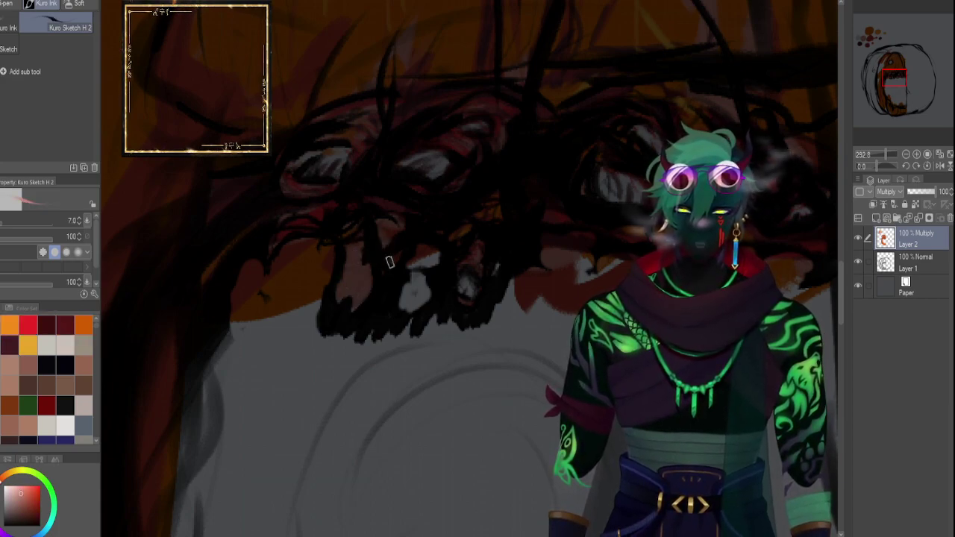
pyautogui.moveTo(400, 286)
pyautogui.mouseDown()
pyautogui.moveTo(423, 285)
pyautogui.moveTo(422, 300)
pyautogui.moveTo(410, 292)
pyautogui.moveTo(438, 254)
pyautogui.mouseUp()
# Dab pinkish skin patches along the band's lower edge on both sides of the fingers.
pyautogui.moveTo(277, 279)
pyautogui.mouseDown()
pyautogui.moveTo(303, 248)
pyautogui.moveTo(295, 305)
pyautogui.mouseUp()
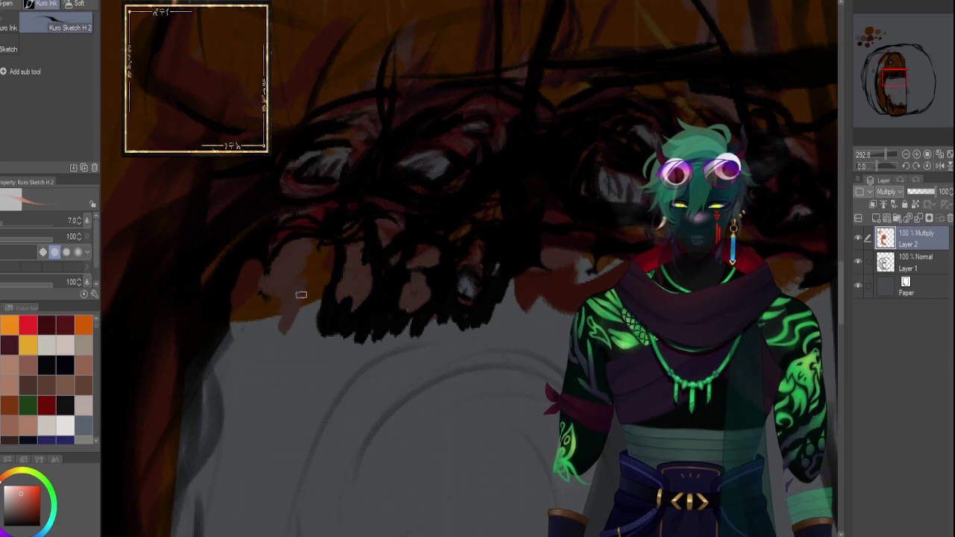
pyautogui.moveTo(320, 253); pyautogui.dragTo(329, 279)
pyautogui.moveTo(250, 289); pyautogui.dragTo(251, 265)
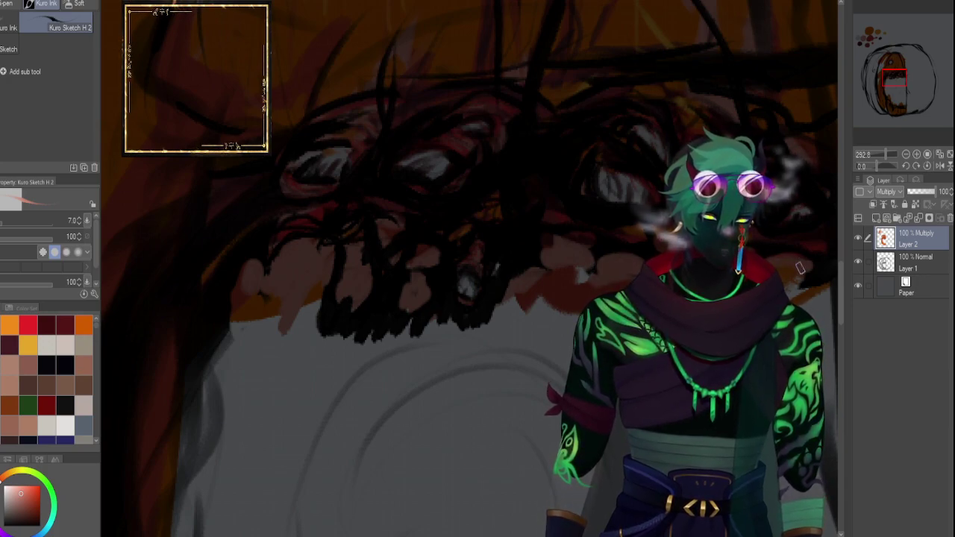
pyautogui.moveTo(899, 76); pyautogui.dragTo(900, 79)
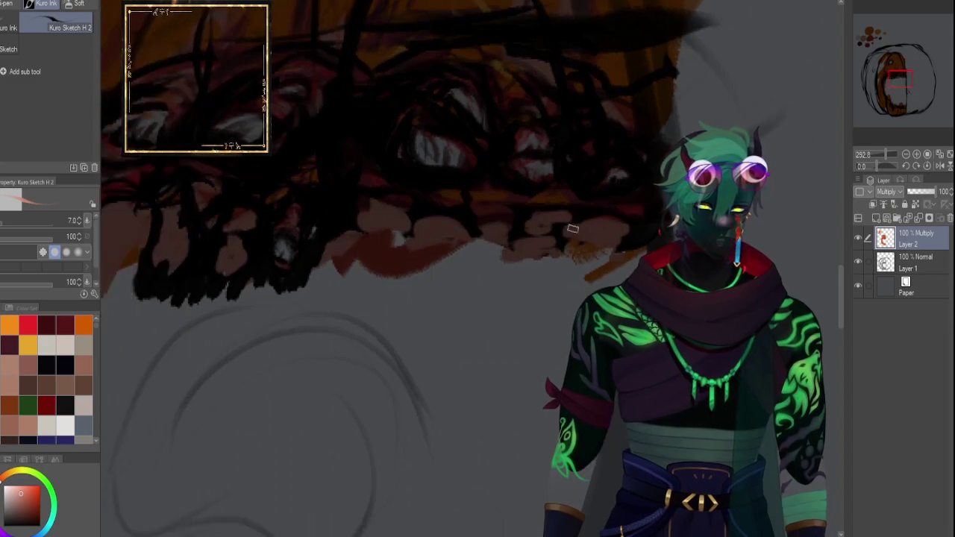
# Draw a black pupil and fine iris lines in the creature's large eye at brush size 1.5.
pyautogui.moveTo(890, 150); pyautogui.dragTo(881, 149)
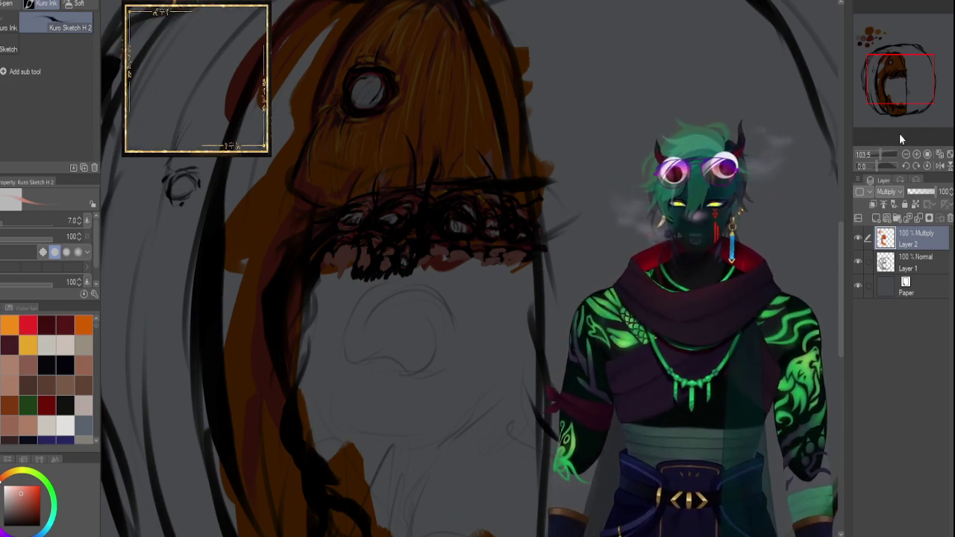
pyautogui.moveTo(907, 87)
pyautogui.mouseDown()
pyautogui.moveTo(903, 100)
pyautogui.moveTo(906, 86)
pyautogui.mouseUp()
pyautogui.moveTo(879, 153); pyautogui.dragTo(881, 146)
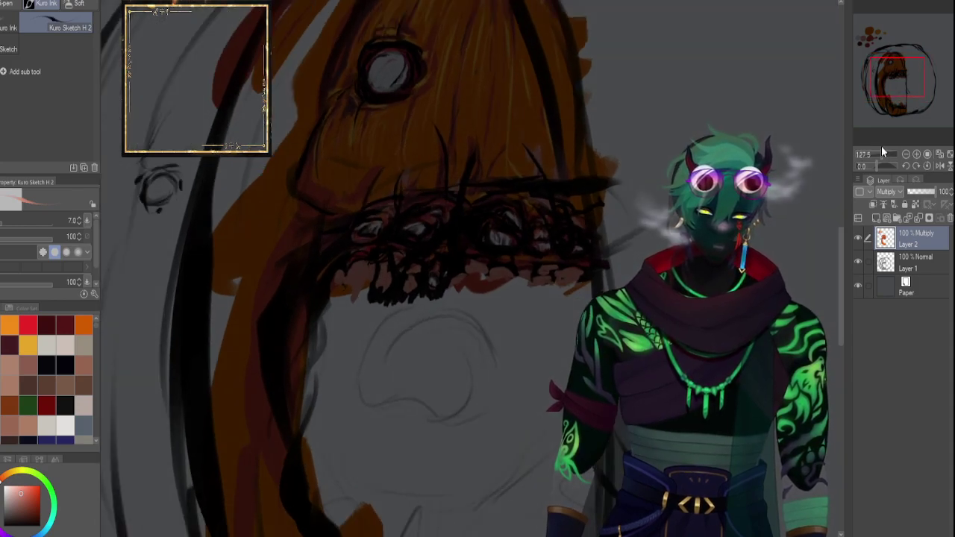
pyautogui.moveTo(894, 87); pyautogui.dragTo(890, 81)
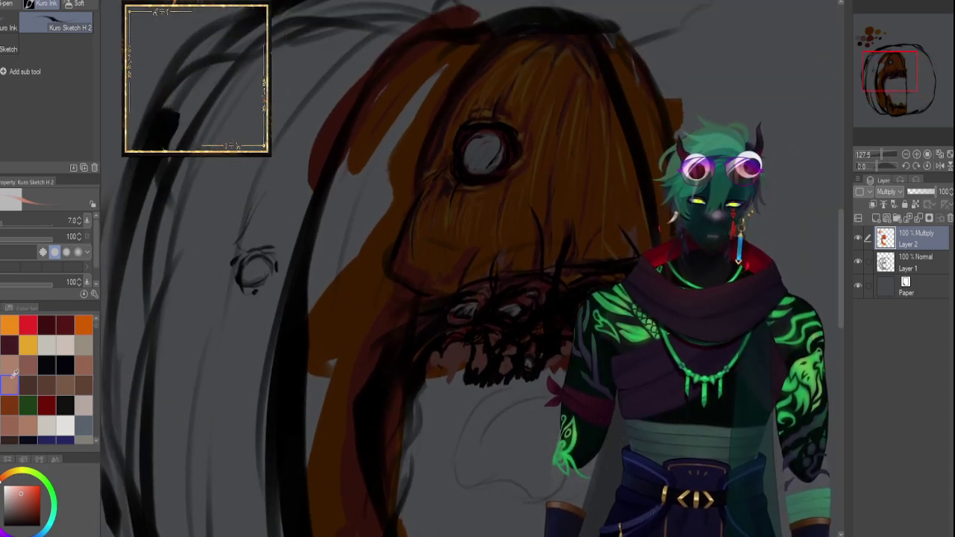
pyautogui.click(46, 365)
pyautogui.press('[')
pyautogui.press('[')
pyautogui.press('[')
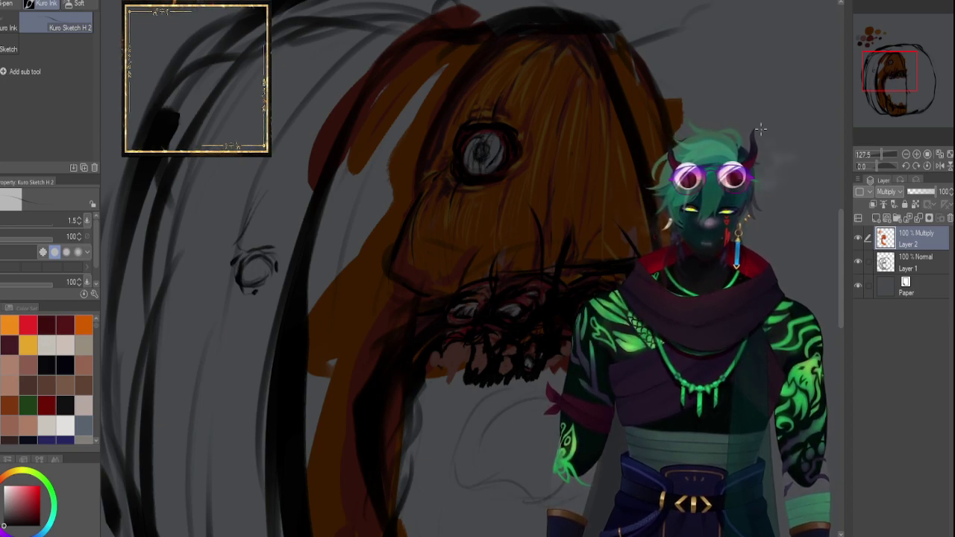
# Rework the large eye's iris on the Multiply layer with fine grey and dark strokes at brush sizes between 1.0 and 4.0.
pyautogui.moveTo(872, 142)
pyautogui.mouseDown()
pyautogui.moveTo(874, 152)
pyautogui.moveTo(895, 68)
pyautogui.mouseUp()
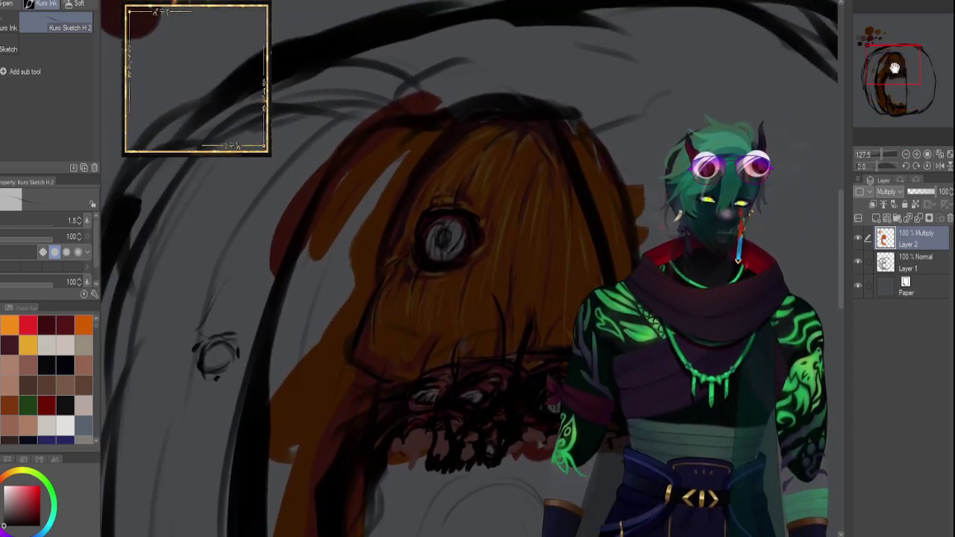
pyautogui.scroll(5, 885, 150)
pyautogui.press(']')
pyautogui.press(']')
pyautogui.press(']')
pyautogui.press(']')
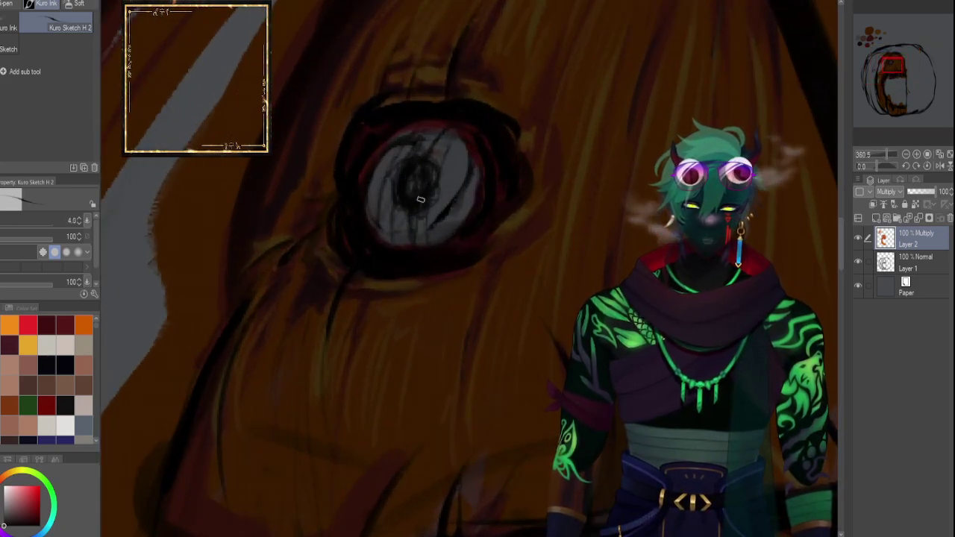
pyautogui.moveTo(376, 207)
pyautogui.mouseDown()
pyautogui.moveTo(409, 248)
pyautogui.moveTo(369, 199)
pyautogui.moveTo(374, 228)
pyautogui.mouseUp()
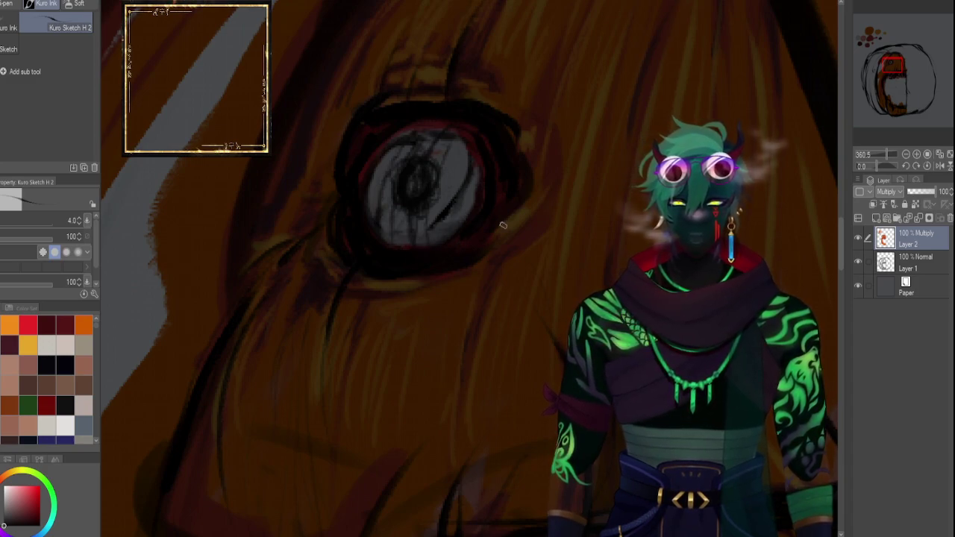
pyautogui.click(4, 341)
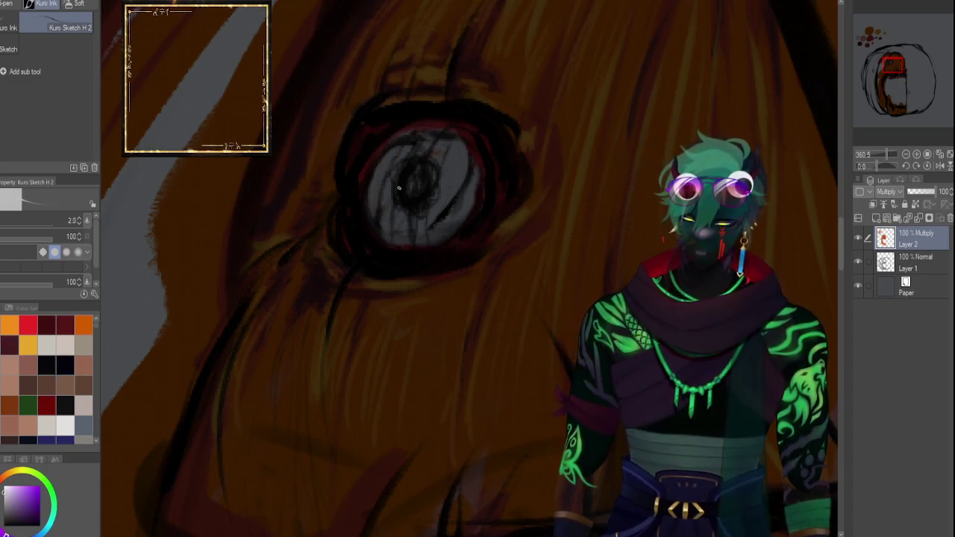
pyautogui.moveTo(388, 202); pyautogui.dragTo(389, 211)
pyautogui.click(48, 324)
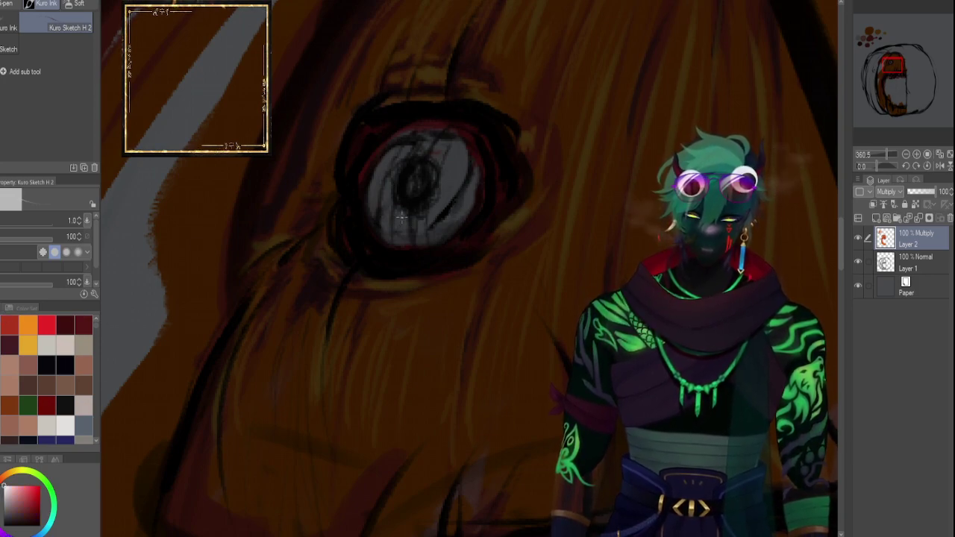
pyautogui.moveTo(400, 222); pyautogui.dragTo(397, 232)
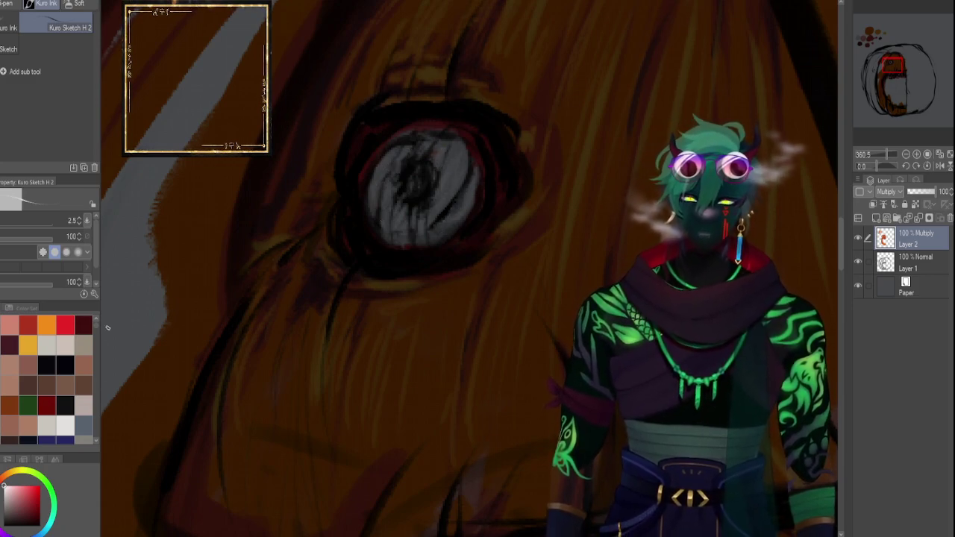
# Trace thin red lines around the large eye's pupil at brush size 0.7 and touch up the iris on the line layer.
pyautogui.click(66, 324)
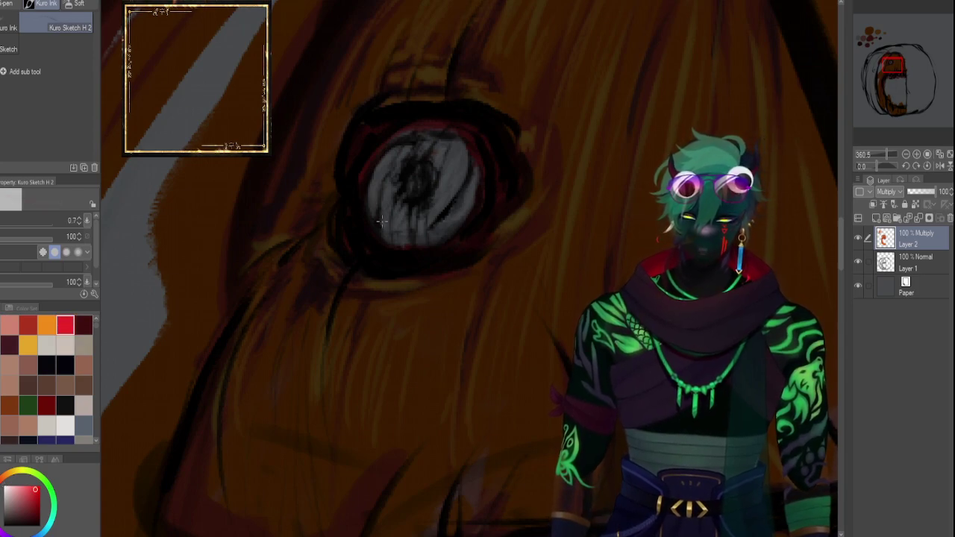
pyautogui.moveTo(379, 212); pyautogui.dragTo(377, 221)
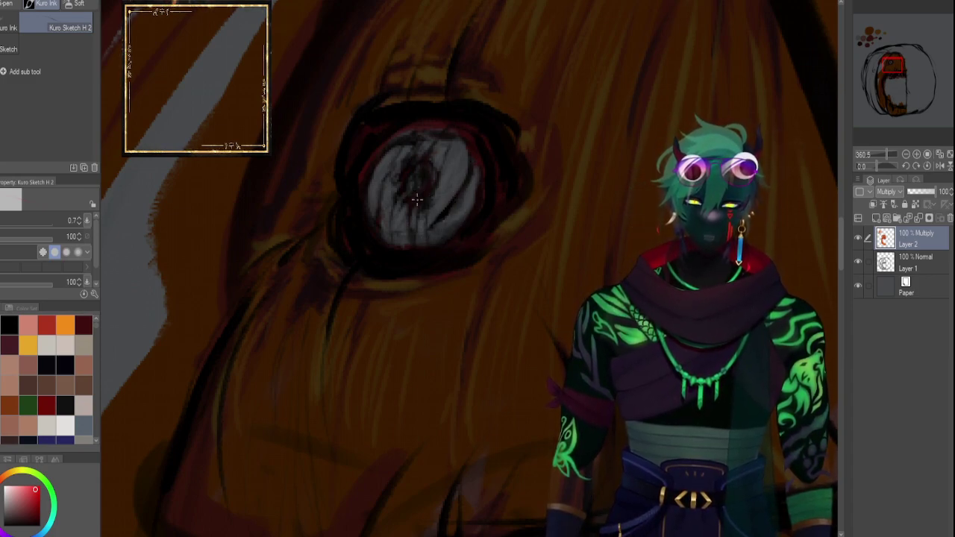
pyautogui.click(10, 325)
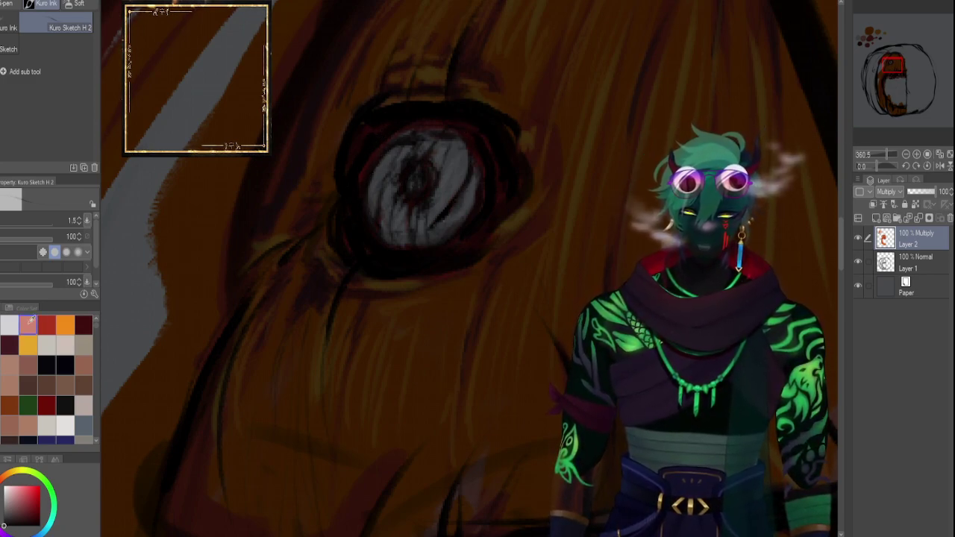
pyautogui.click(9, 344)
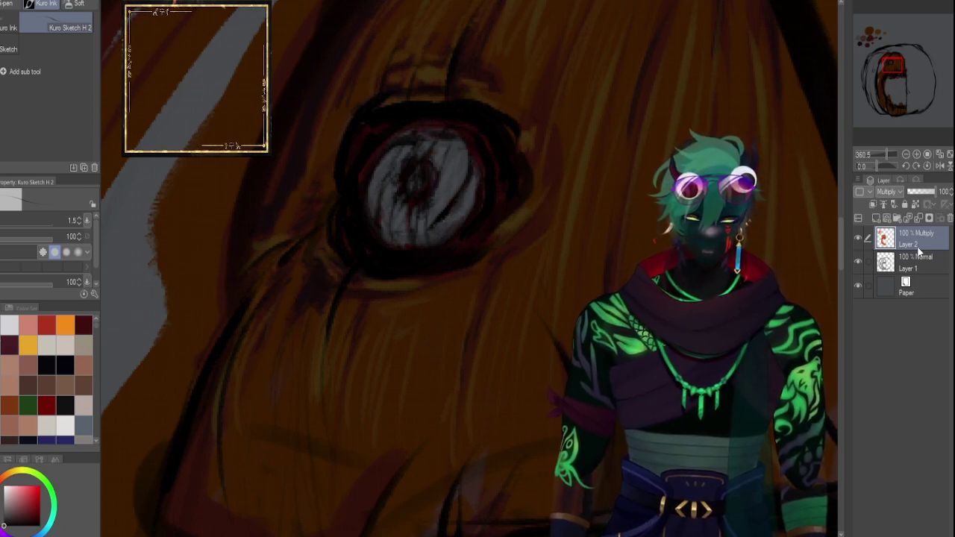
pyautogui.click(912, 259)
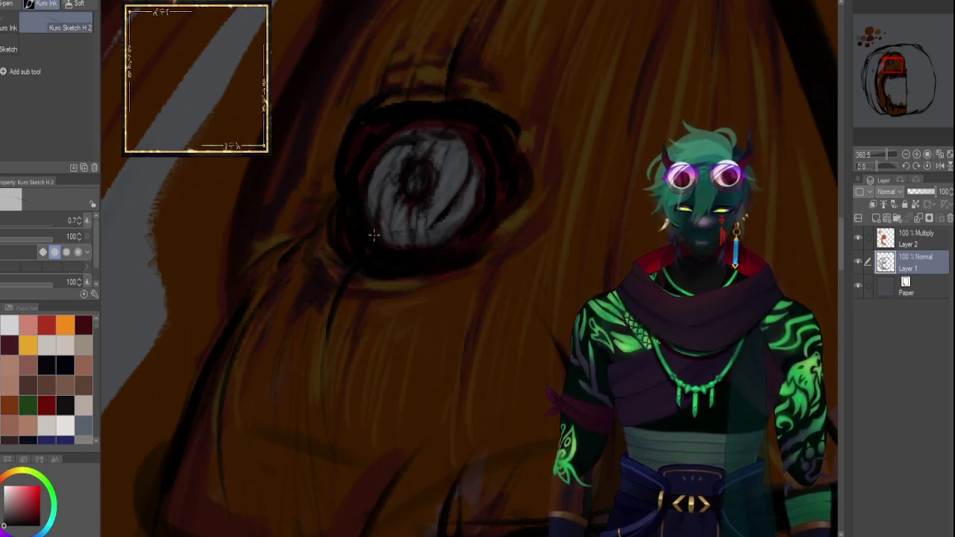
# Duplicate the Multiply colour layer and clear everything on the copy.
pyautogui.click(887, 154)
pyautogui.moveTo(895, 120); pyautogui.dragTo(893, 68)
pyautogui.moveTo(886, 153); pyautogui.dragTo(878, 144)
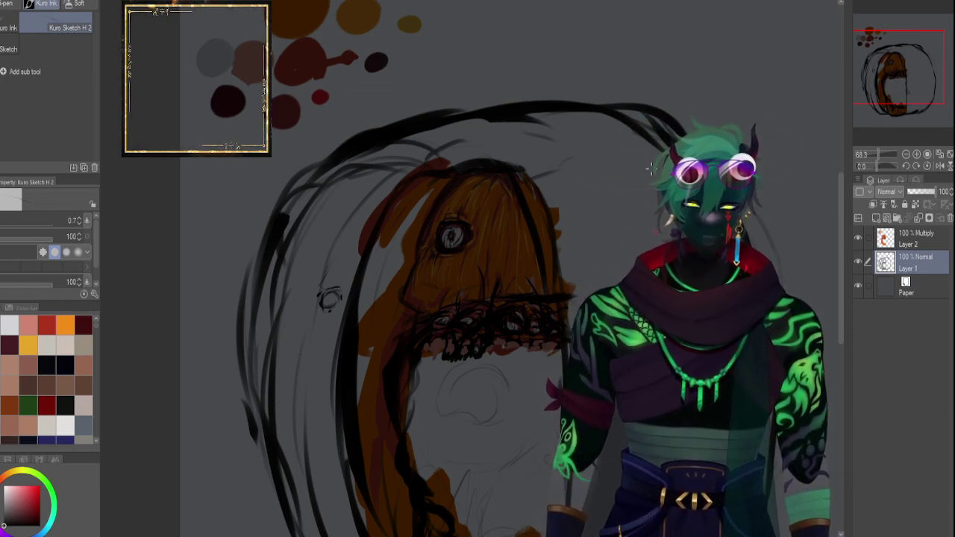
pyautogui.moveTo(889, 91); pyautogui.dragTo(888, 93)
pyautogui.click(882, 236)
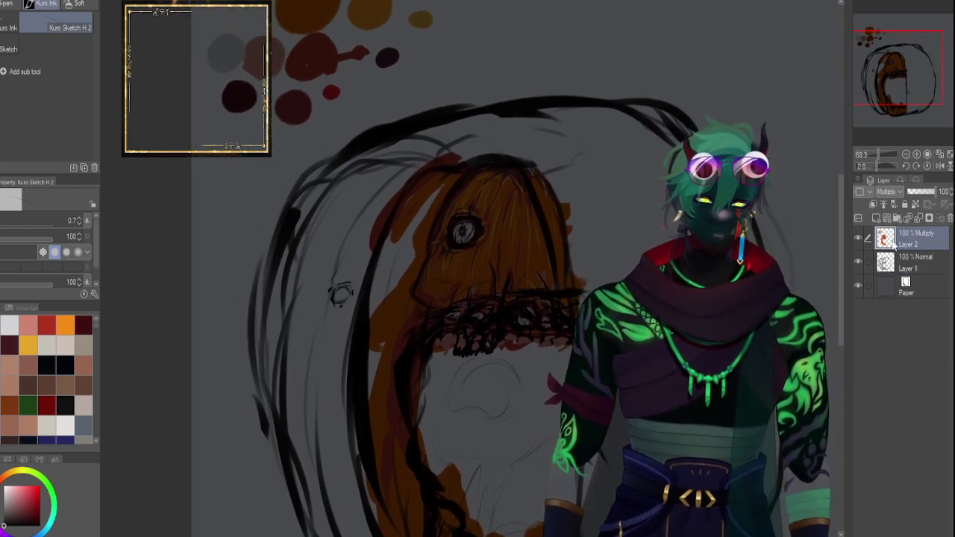
pyautogui.hotkey('ctrl', 'a')
pyautogui.hotkey('ctrl', 'c')
pyautogui.hotkey('ctrl', 'v')
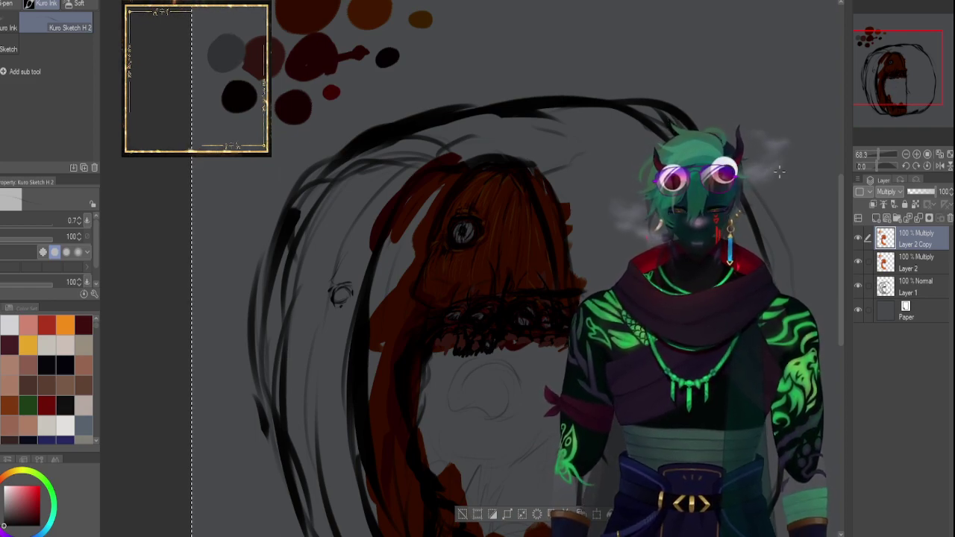
pyautogui.press('Delete')
pyautogui.hotkey('ctrl', 'd')
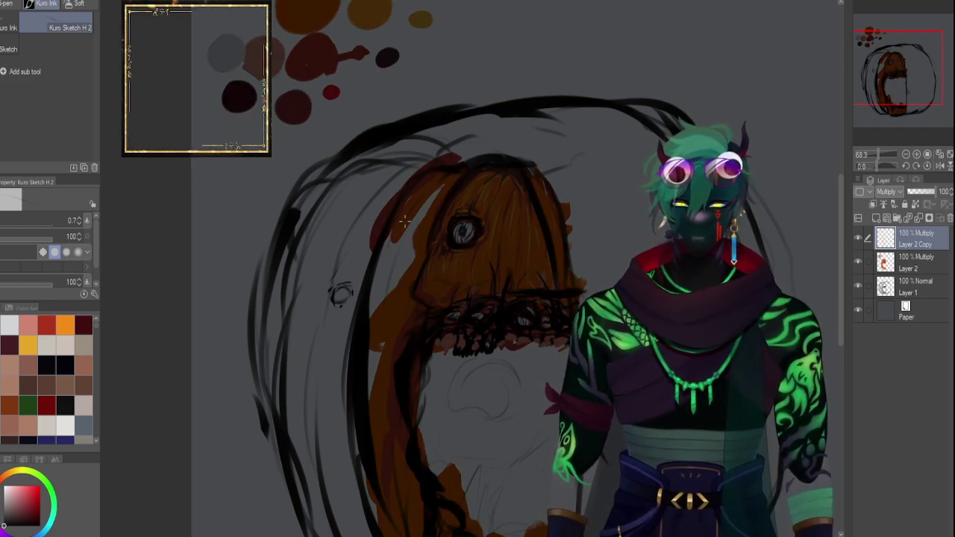
# Delete the emptied layer copy and paint dark red streaks around the creature's upper edge on the Multiply layer at brush size 20.0.
pyautogui.press(']')
pyautogui.press(']')
pyautogui.press(']')
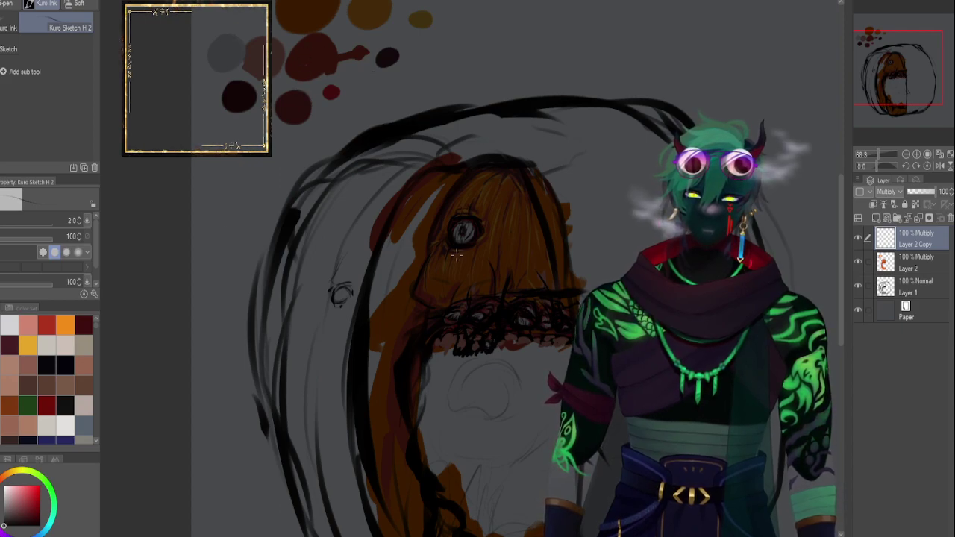
pyautogui.click(83, 325)
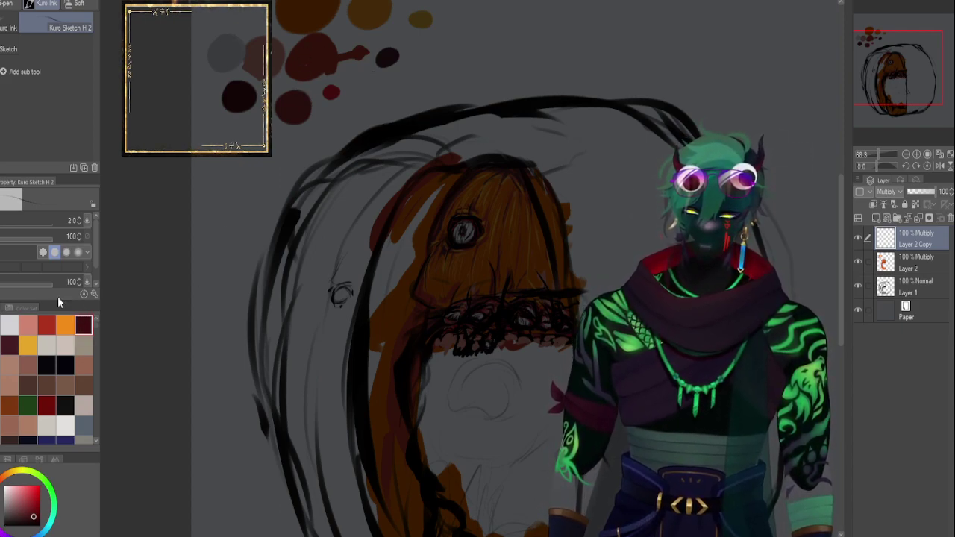
pyautogui.click(30, 505)
pyautogui.press(']')
pyautogui.press(']')
pyautogui.press(']')
pyautogui.press(']')
pyautogui.press(']')
pyautogui.press(']')
pyautogui.press(']')
pyautogui.press(']')
pyautogui.press(']')
pyautogui.press(']')
pyautogui.press(']')
pyautogui.press(']')
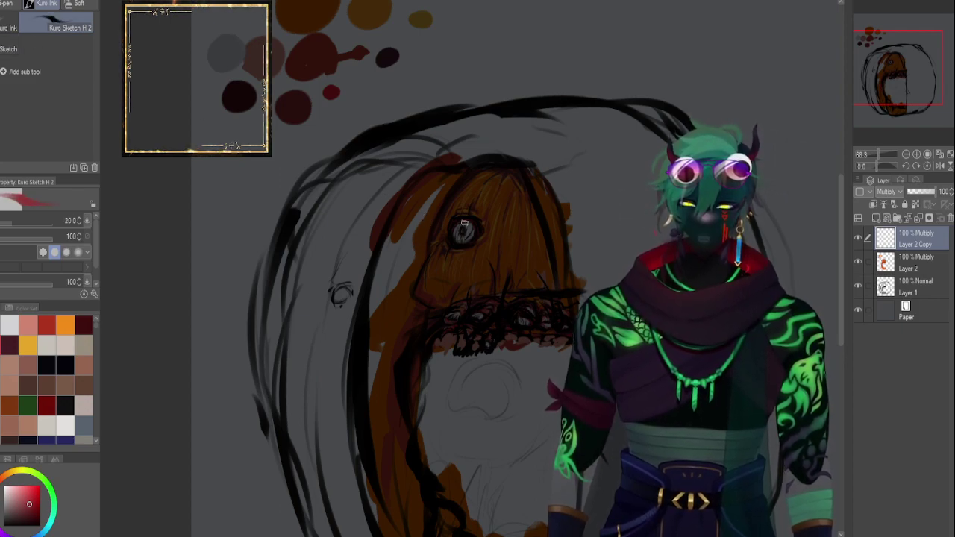
pyautogui.moveTo(431, 232); pyautogui.dragTo(427, 224)
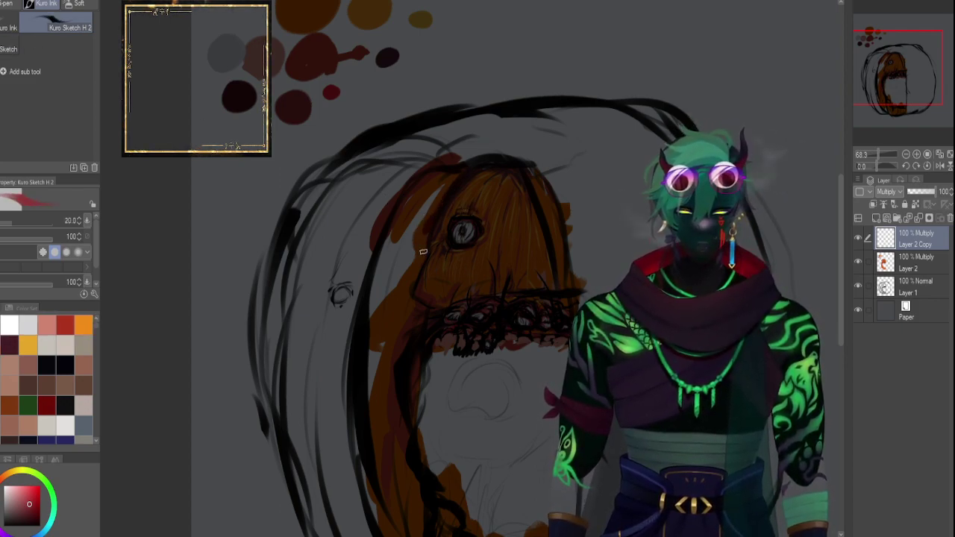
pyautogui.click(949, 218)
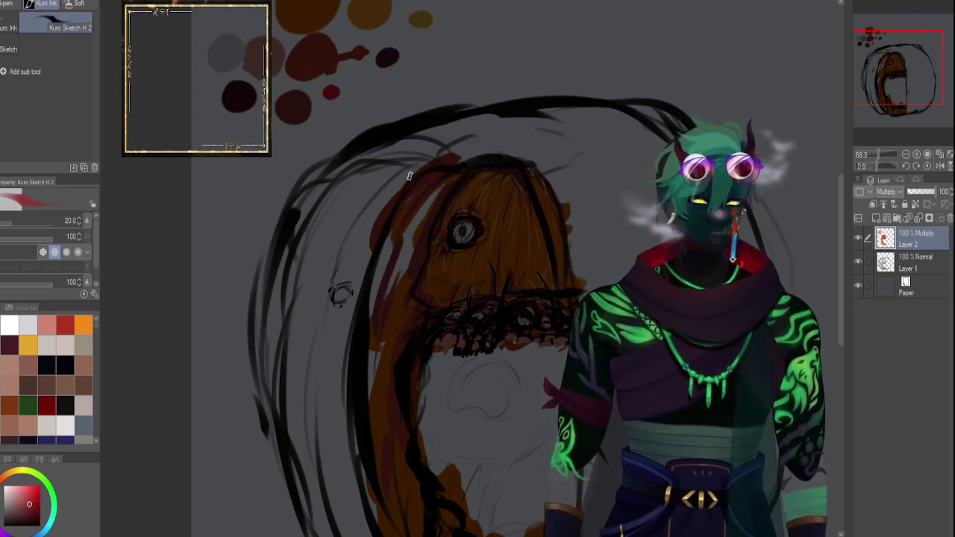
pyautogui.moveTo(359, 234)
pyautogui.mouseDown()
pyautogui.moveTo(376, 198)
pyautogui.moveTo(485, 154)
pyautogui.mouseUp()
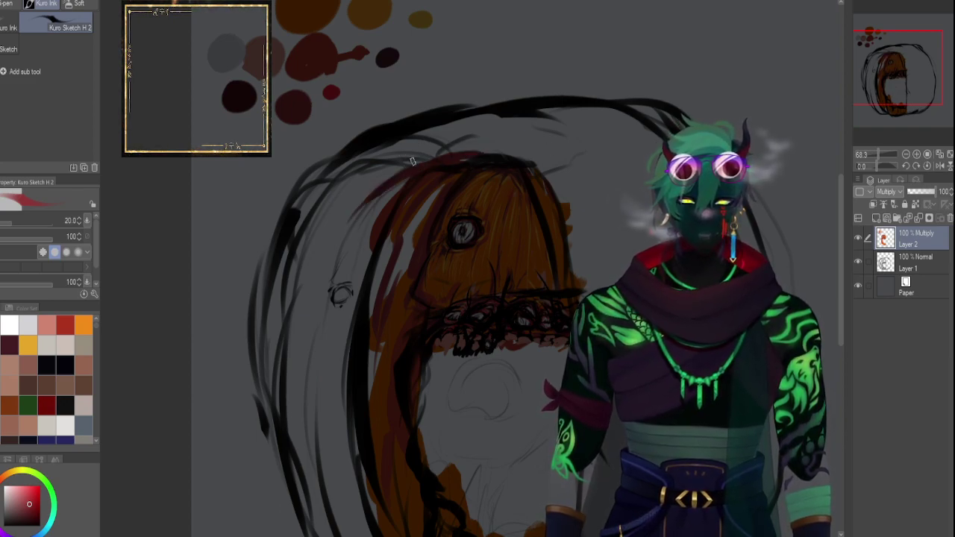
pyautogui.moveTo(593, 155); pyautogui.dragTo(533, 173)
# Fill the outer side of the creature's body with orange, out to the sketched outline, at brush size 200.0.
pyautogui.moveTo(880, 74); pyautogui.dragTo(883, 89)
pyautogui.press(']')
pyautogui.press(']')
pyautogui.press(']')
pyautogui.press(']')
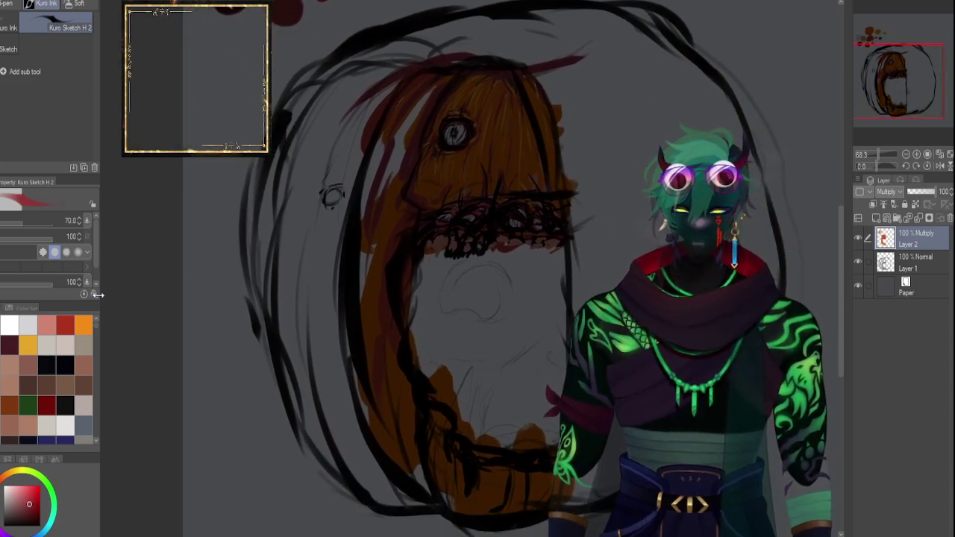
pyautogui.press(']')
pyautogui.press(']')
pyautogui.click(65, 326)
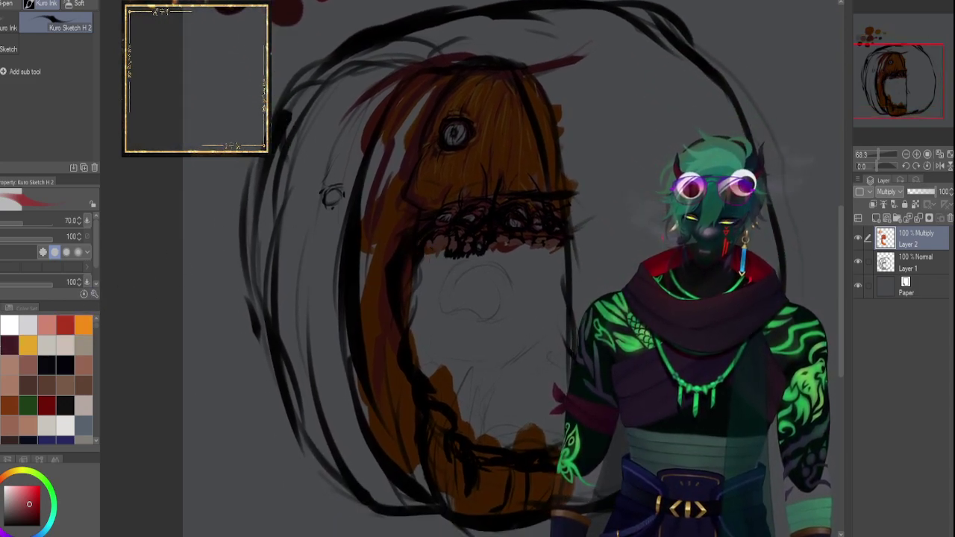
pyautogui.click(83, 325)
pyautogui.press(']')
pyautogui.press(']')
pyautogui.press(']')
pyautogui.press(']')
pyautogui.press(']')
pyautogui.press(']')
pyautogui.moveTo(383, 142)
pyautogui.mouseDown()
pyautogui.moveTo(414, 97)
pyautogui.moveTo(375, 120)
pyautogui.moveTo(378, 92)
pyautogui.moveTo(341, 145)
pyautogui.moveTo(368, 91)
pyautogui.moveTo(392, 79)
pyautogui.mouseUp()
pyautogui.moveTo(351, 209)
pyautogui.mouseDown()
pyautogui.moveTo(332, 314)
pyautogui.moveTo(345, 395)
pyautogui.moveTo(416, 481)
pyautogui.moveTo(298, 326)
pyautogui.moveTo(280, 228)
pyautogui.moveTo(276, 268)
pyautogui.moveTo(354, 437)
pyautogui.moveTo(309, 207)
pyautogui.moveTo(292, 170)
pyautogui.moveTo(324, 116)
pyautogui.moveTo(333, 140)
pyautogui.moveTo(302, 263)
pyautogui.moveTo(320, 345)
pyautogui.moveTo(333, 150)
pyautogui.moveTo(288, 313)
pyautogui.mouseUp()
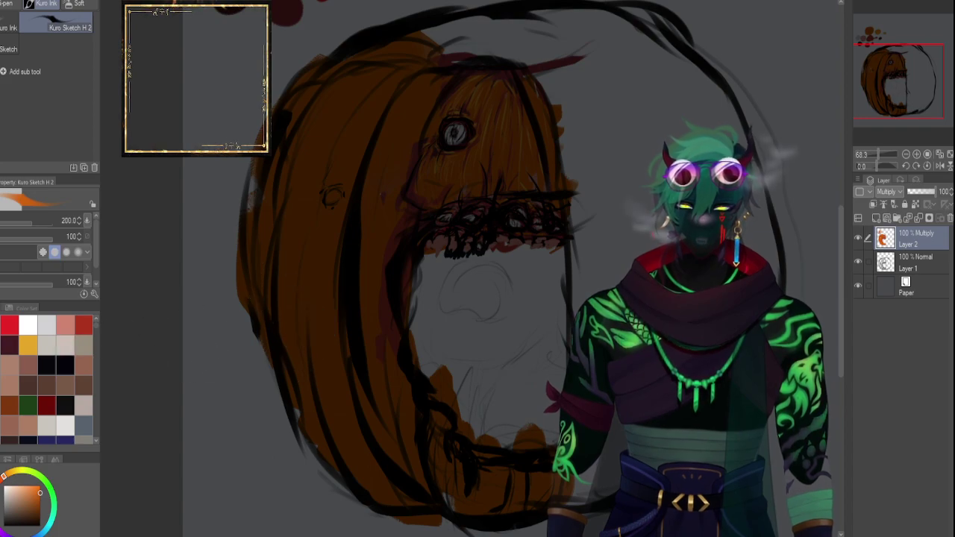
# Paint curved red streaks along the length of the orange body at brush size 30.0.
pyautogui.click(83, 324)
pyautogui.press('[')
pyautogui.press('[')
pyautogui.press('[')
pyautogui.press('[')
pyautogui.press('[')
pyautogui.press('[')
pyautogui.press('[')
pyautogui.press('[')
pyautogui.press('[')
pyautogui.press('[')
pyautogui.press('[')
pyautogui.moveTo(374, 109); pyautogui.dragTo(373, 144)
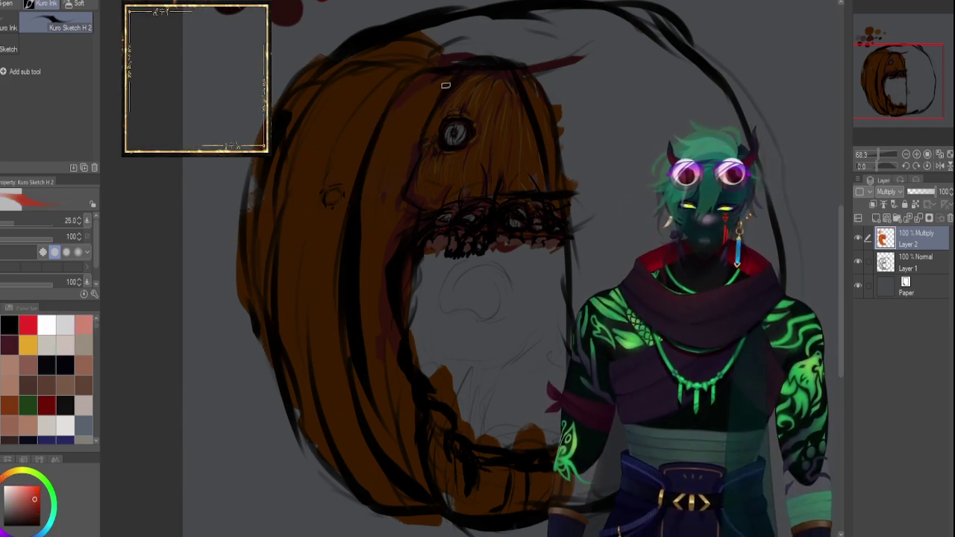
pyautogui.press(']')
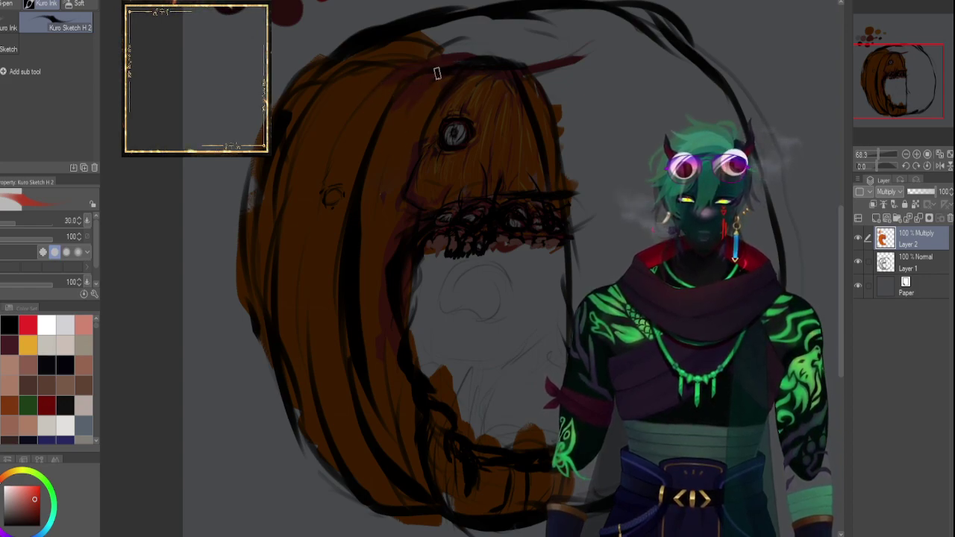
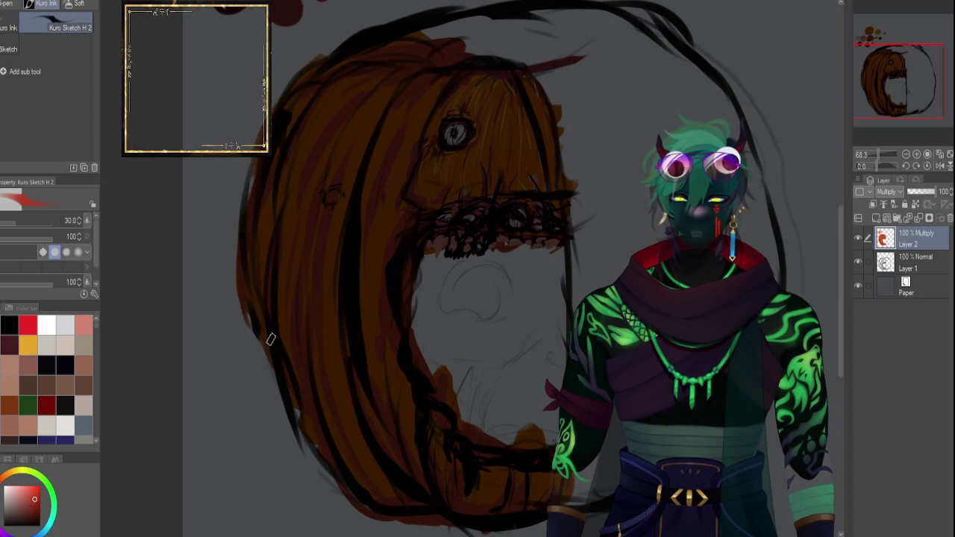
# Fill the face area inside the creature's opening with warm grey at brush size 30.0.
pyautogui.moveTo(885, 157); pyautogui.dragTo(876, 153)
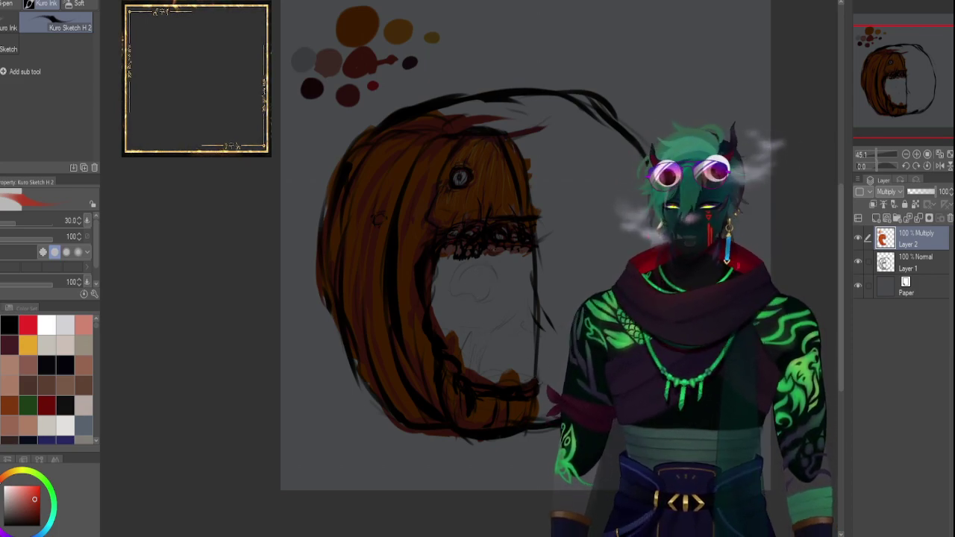
pyautogui.click(83, 344)
pyautogui.click(84, 385)
pyautogui.moveTo(447, 267)
pyautogui.mouseDown()
pyautogui.moveTo(445, 313)
pyautogui.moveTo(449, 289)
pyautogui.moveTo(459, 322)
pyautogui.moveTo(479, 303)
pyautogui.moveTo(485, 334)
pyautogui.moveTo(511, 265)
pyautogui.moveTo(446, 278)
pyautogui.moveTo(445, 259)
pyautogui.moveTo(507, 265)
pyautogui.moveTo(504, 279)
pyautogui.moveTo(498, 265)
pyautogui.moveTo(497, 304)
pyautogui.moveTo(481, 313)
pyautogui.moveTo(521, 276)
pyautogui.moveTo(511, 261)
pyautogui.moveTo(538, 256)
pyautogui.moveTo(504, 281)
pyautogui.moveTo(502, 320)
pyautogui.moveTo(523, 287)
pyautogui.moveTo(529, 322)
pyautogui.moveTo(494, 305)
pyautogui.moveTo(476, 357)
pyautogui.moveTo(466, 326)
pyautogui.moveTo(444, 318)
pyautogui.moveTo(467, 362)
pyautogui.moveTo(478, 356)
pyautogui.moveTo(475, 365)
pyautogui.moveTo(493, 374)
pyautogui.moveTo(522, 373)
pyautogui.mouseUp()
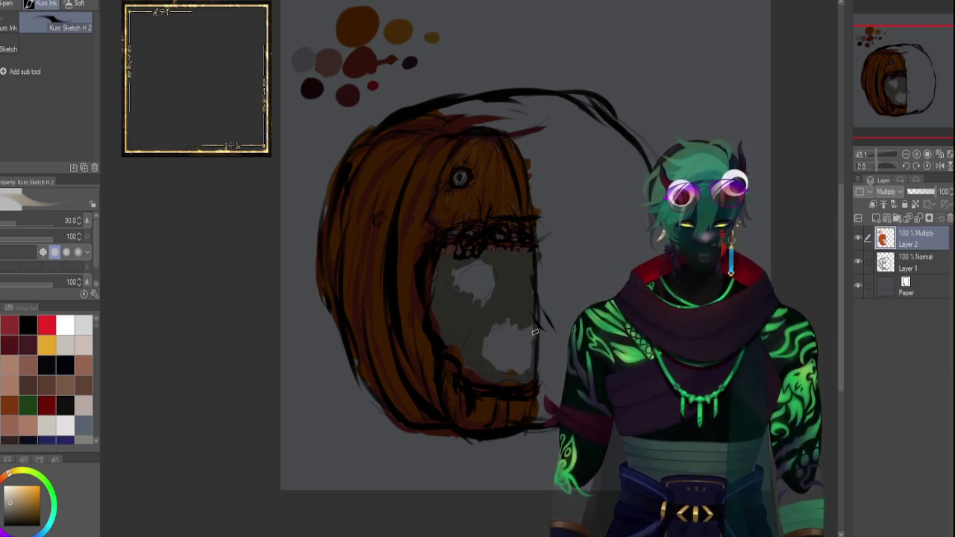
pyautogui.moveTo(505, 297)
pyautogui.mouseDown()
pyautogui.moveTo(495, 380)
pyautogui.moveTo(522, 366)
pyautogui.mouseUp()
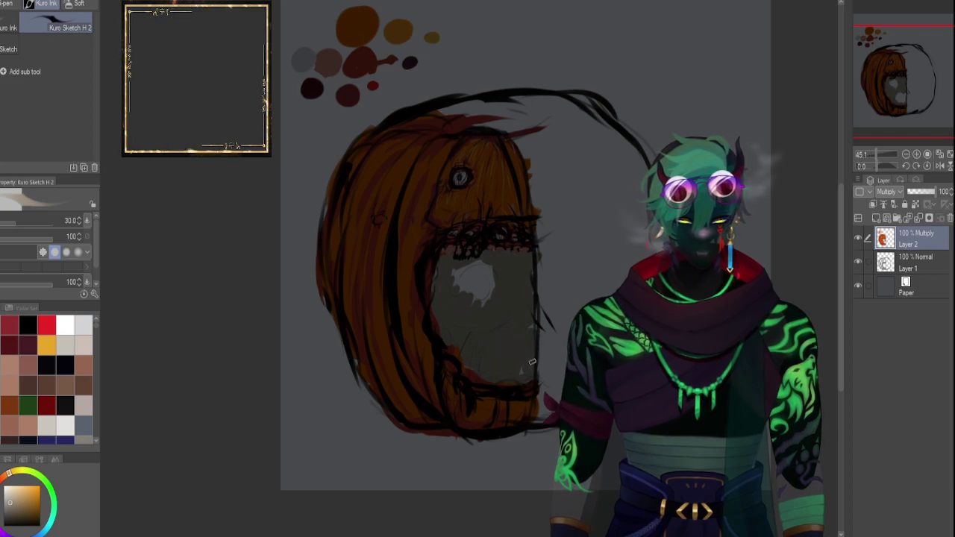
pyautogui.moveTo(471, 298)
pyautogui.mouseDown()
pyautogui.moveTo(448, 281)
pyautogui.moveTo(488, 257)
pyautogui.moveTo(480, 319)
pyautogui.mouseUp()
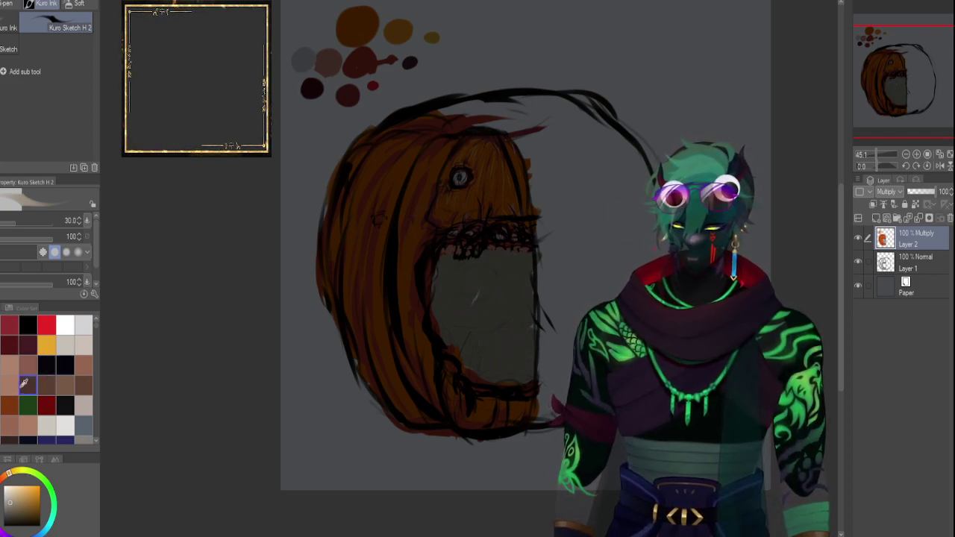
# Paint a near-black eye socket and a jagged cheek line on the warm grey face at brush size 30.0.
pyautogui.click(28, 345)
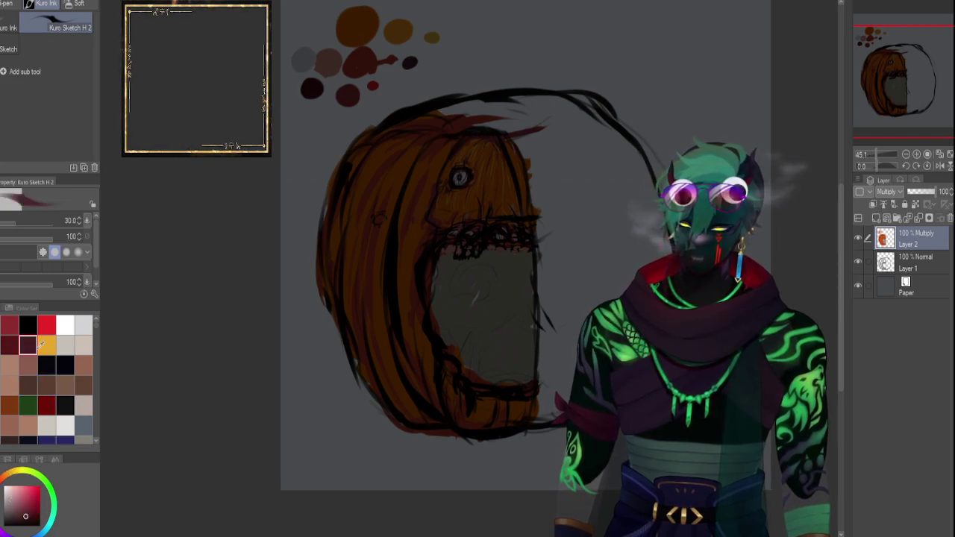
pyautogui.click(1, 366)
pyautogui.moveTo(452, 287); pyautogui.dragTo(478, 266)
pyautogui.moveTo(451, 288)
pyautogui.mouseDown()
pyautogui.moveTo(469, 277)
pyautogui.moveTo(493, 306)
pyautogui.moveTo(486, 332)
pyautogui.moveTo(478, 289)
pyautogui.moveTo(445, 284)
pyautogui.mouseUp()
pyautogui.moveTo(489, 332)
pyautogui.mouseDown()
pyautogui.moveTo(462, 336)
pyautogui.moveTo(448, 323)
pyautogui.moveTo(513, 300)
pyautogui.moveTo(498, 321)
pyautogui.moveTo(516, 304)
pyautogui.moveTo(511, 323)
pyautogui.moveTo(520, 296)
pyautogui.moveTo(533, 327)
pyautogui.mouseUp()
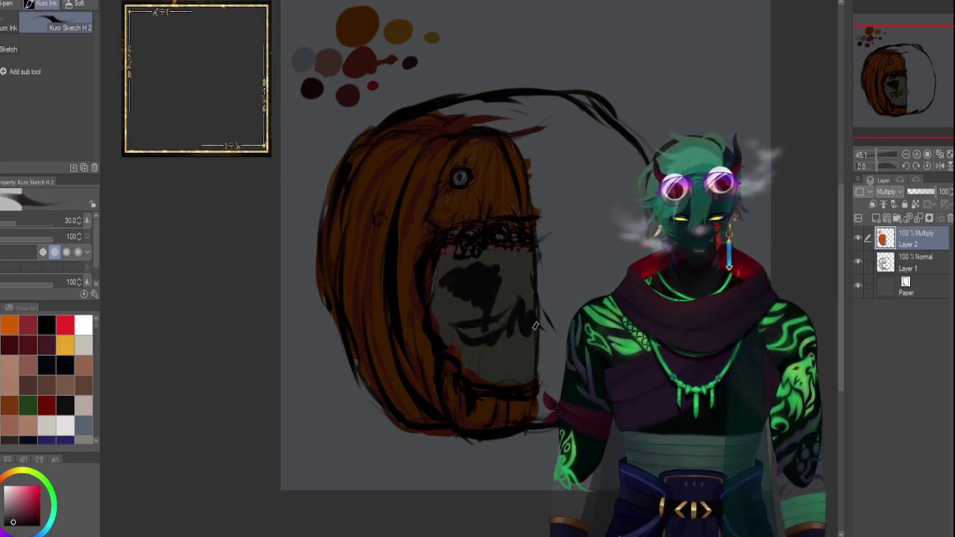
# Shadow the face's edge and jaw in near-black and carve out skull-like teeth in warm grey at brush size 25.0.
pyautogui.moveTo(537, 274)
pyautogui.mouseDown()
pyautogui.moveTo(442, 267)
pyautogui.moveTo(441, 312)
pyautogui.moveTo(462, 327)
pyautogui.moveTo(435, 315)
pyautogui.moveTo(468, 321)
pyautogui.moveTo(436, 310)
pyautogui.moveTo(460, 328)
pyautogui.moveTo(499, 321)
pyautogui.moveTo(453, 340)
pyautogui.moveTo(460, 330)
pyautogui.moveTo(447, 344)
pyautogui.moveTo(495, 317)
pyautogui.moveTo(467, 353)
pyautogui.moveTo(503, 316)
pyautogui.moveTo(497, 378)
pyautogui.moveTo(468, 359)
pyautogui.moveTo(494, 373)
pyautogui.moveTo(517, 350)
pyautogui.moveTo(522, 380)
pyautogui.mouseUp()
pyautogui.moveTo(515, 333)
pyautogui.mouseDown()
pyautogui.moveTo(522, 328)
pyautogui.moveTo(506, 347)
pyautogui.mouseUp()
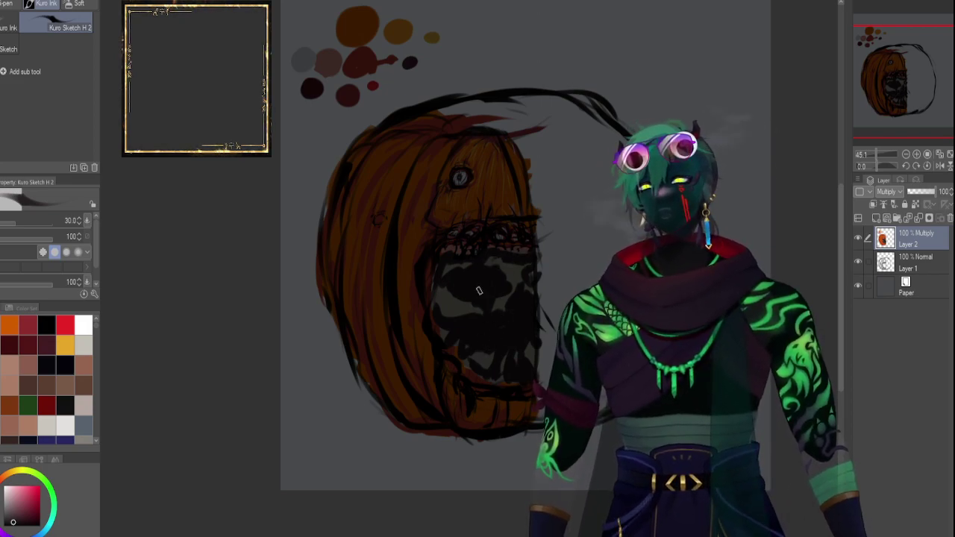
pyautogui.click(8, 324)
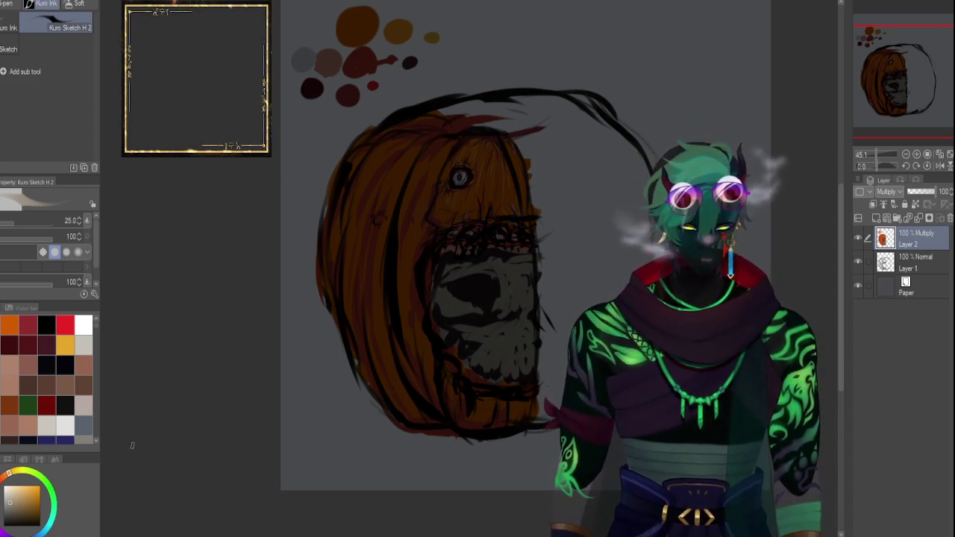
# Paint thin orange strands down the length of the creature's body at brush size 12.0.
pyautogui.click(9, 345)
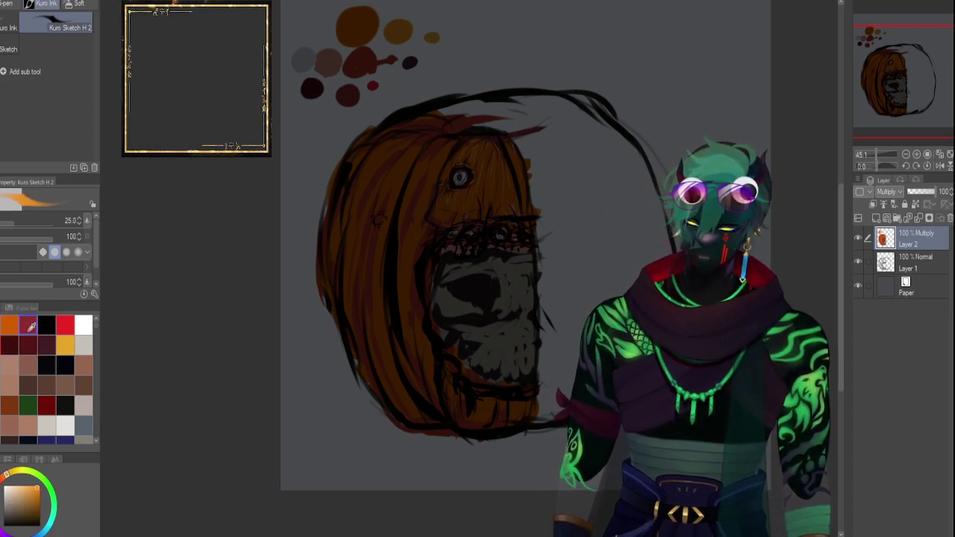
pyautogui.press('[')
pyautogui.press('[')
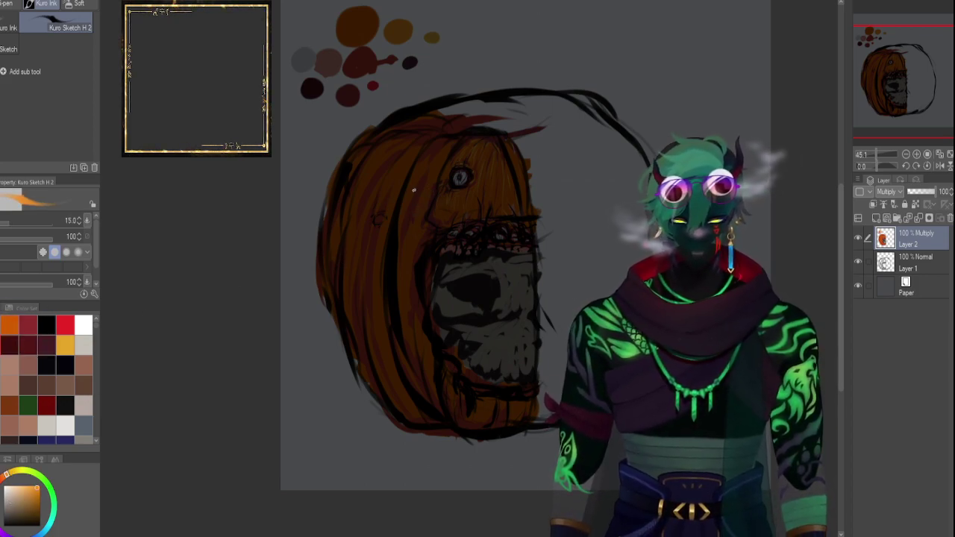
pyautogui.press('[')
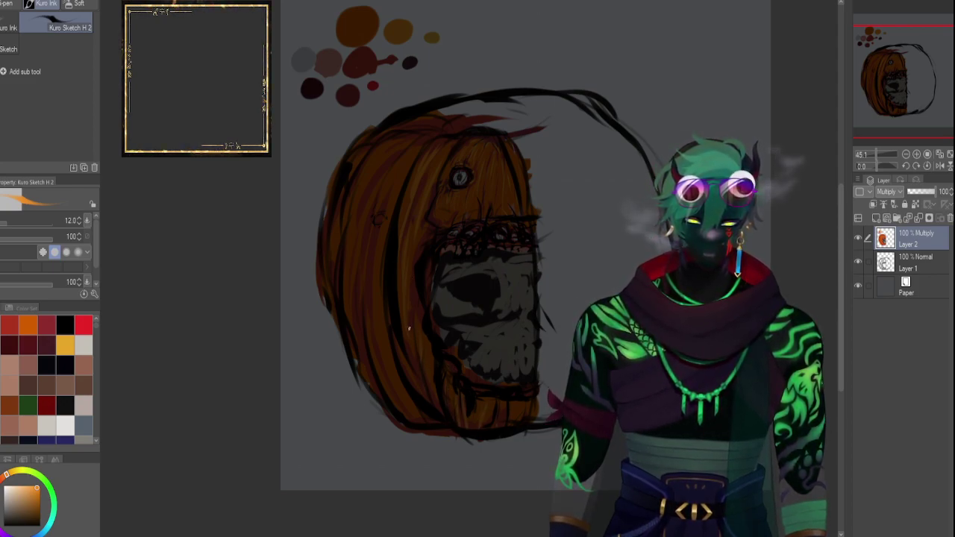
pyautogui.moveTo(379, 231); pyautogui.dragTo(376, 347)
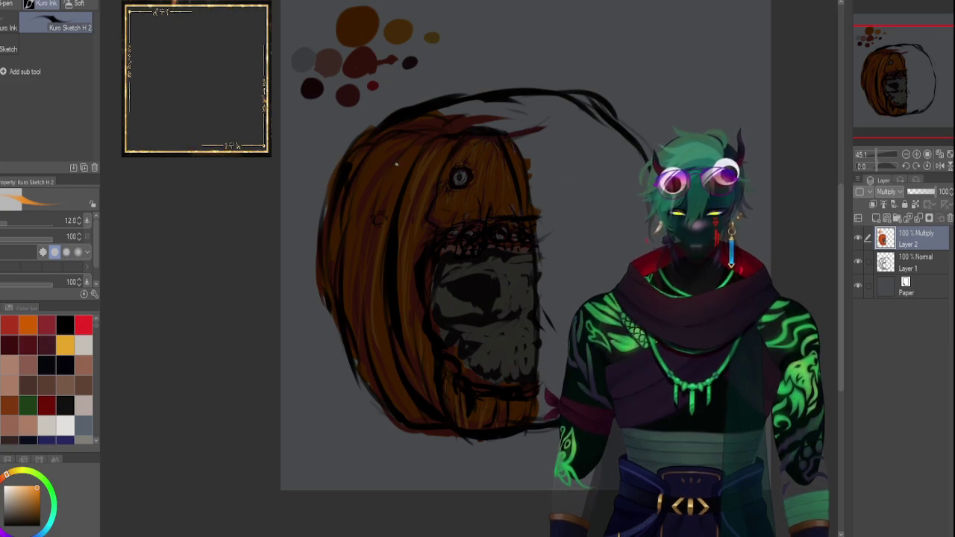
# Fill the small round spot on the orange body with dark red at brush size 20.0.
pyautogui.click(9, 344)
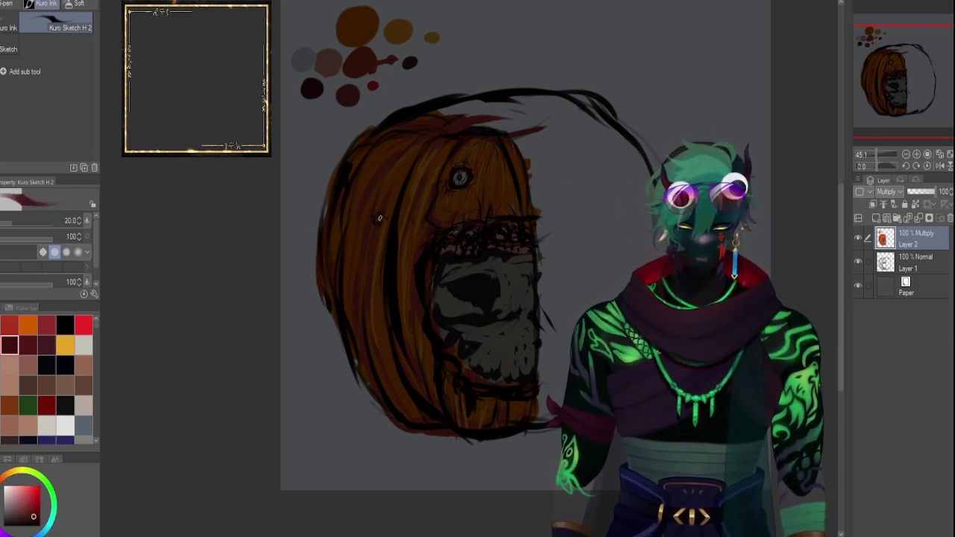
pyautogui.click(376, 221)
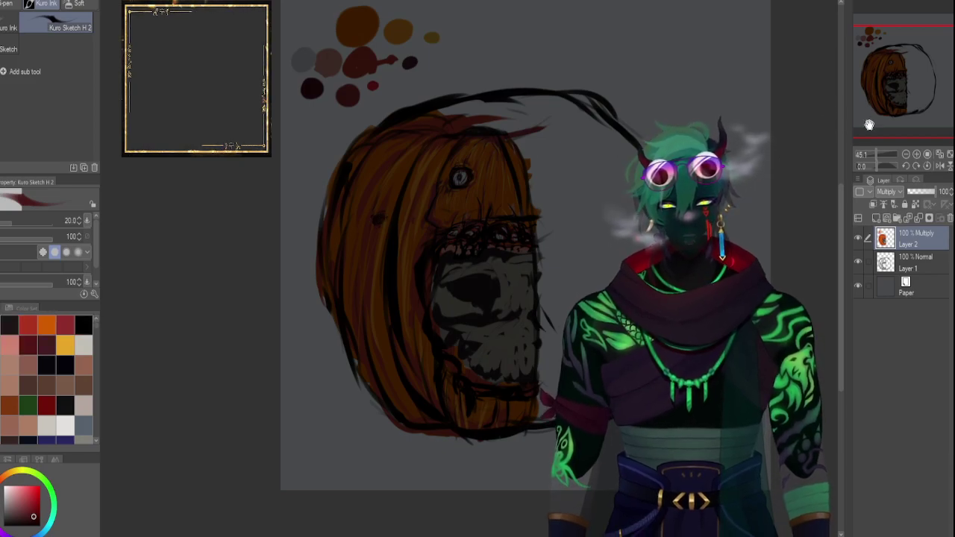
pyautogui.moveTo(876, 146); pyautogui.dragTo(882, 152)
pyautogui.moveTo(915, 68); pyautogui.dragTo(893, 57)
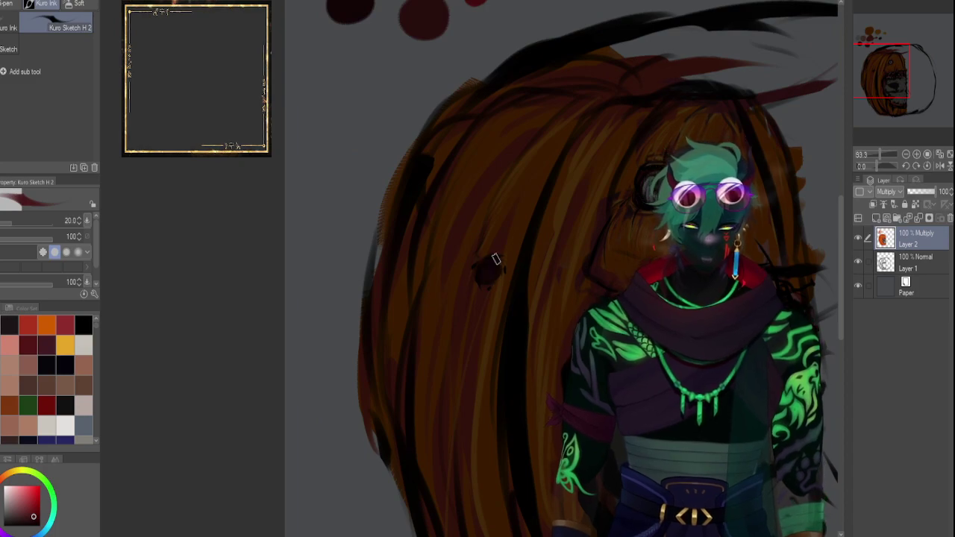
# Shape the dark spot on the body into an eye socket with red and dark purple rings at brush size 5.0.
pyautogui.click(65, 324)
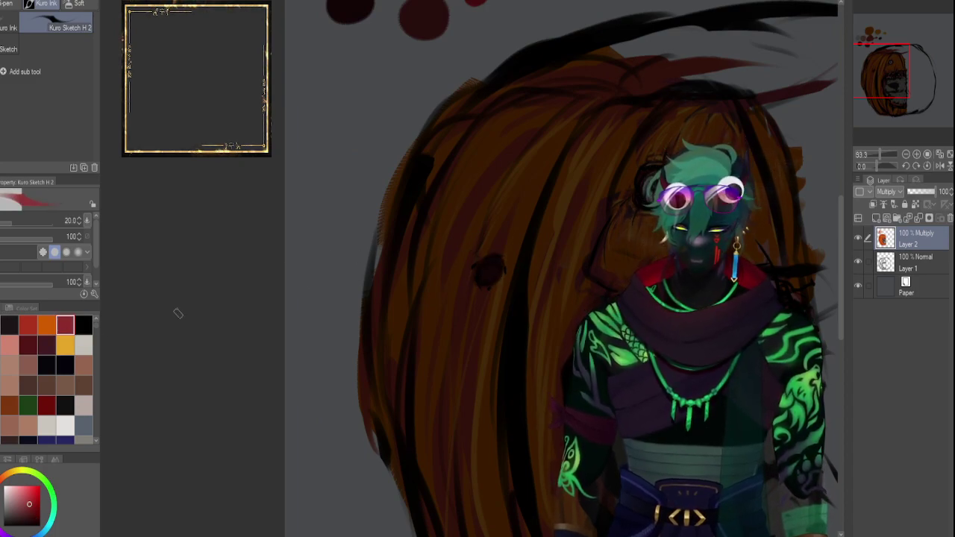
pyautogui.moveTo(883, 153)
pyautogui.mouseDown()
pyautogui.moveTo(875, 155)
pyautogui.moveTo(885, 153)
pyautogui.mouseUp()
pyautogui.press('[')
pyautogui.press('[')
pyautogui.press('[')
pyautogui.press('[')
pyautogui.press('[')
pyautogui.press('[')
pyautogui.press('[')
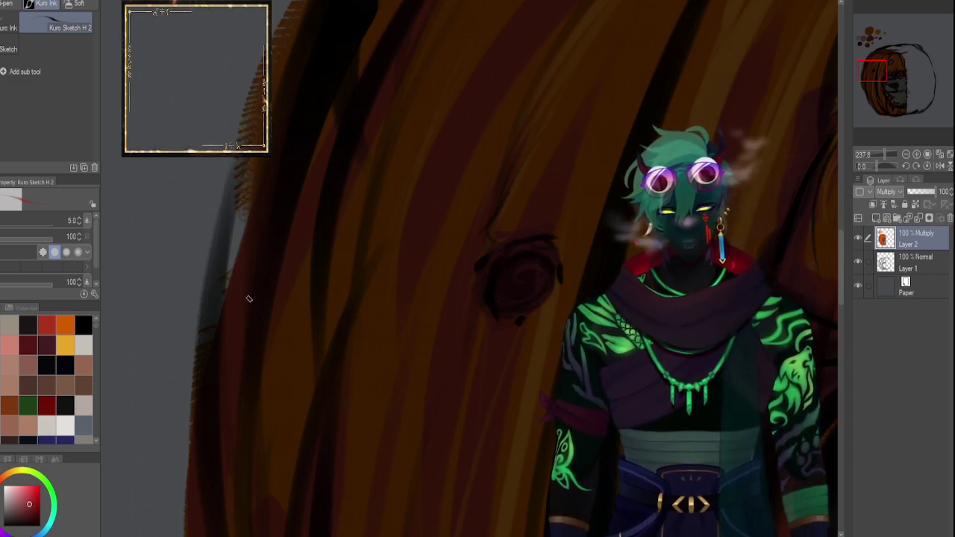
pyautogui.click(47, 345)
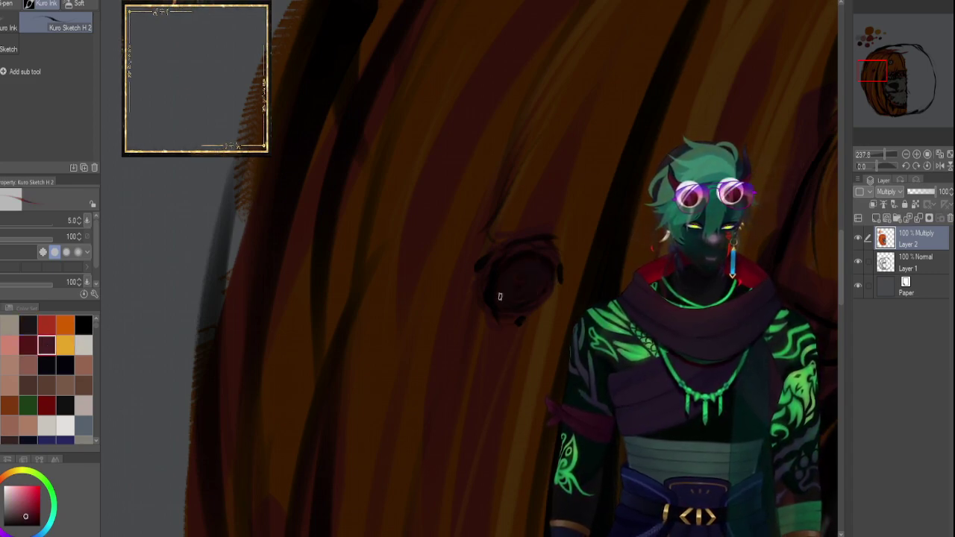
pyautogui.moveTo(505, 304)
pyautogui.mouseDown()
pyautogui.moveTo(485, 272)
pyautogui.moveTo(520, 257)
pyautogui.mouseUp()
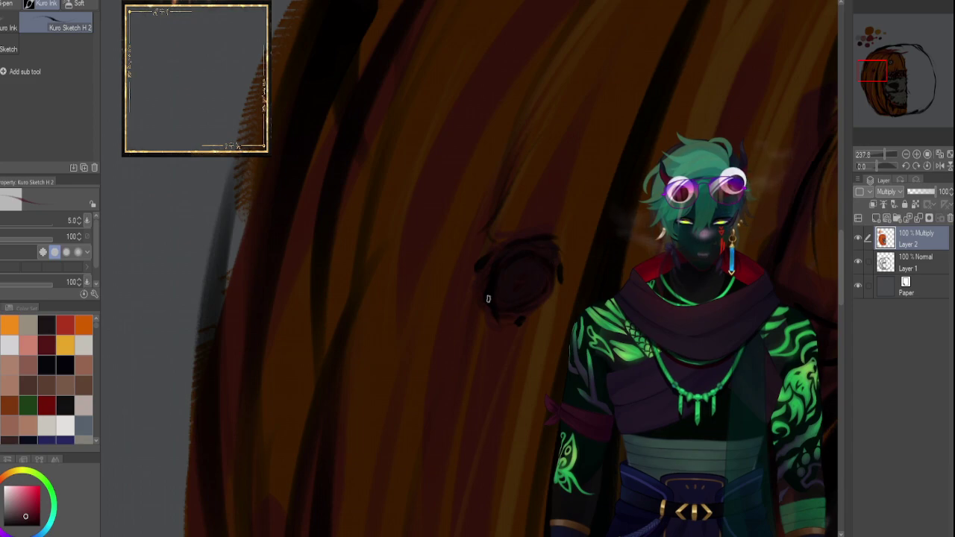
# Paint a light grey eyeball in the small socket at size 4.0 and detail its pupil in near-black at size 2.5.
pyautogui.click(9, 345)
pyautogui.press('[')
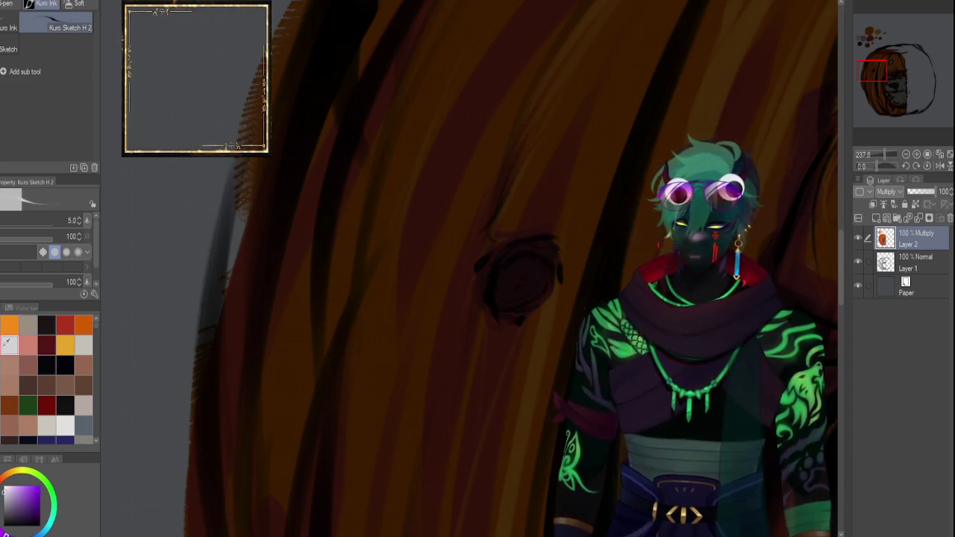
pyautogui.moveTo(524, 261)
pyautogui.mouseDown()
pyautogui.moveTo(505, 273)
pyautogui.moveTo(498, 295)
pyautogui.moveTo(538, 285)
pyautogui.moveTo(528, 265)
pyautogui.moveTo(505, 301)
pyautogui.moveTo(511, 293)
pyautogui.mouseUp()
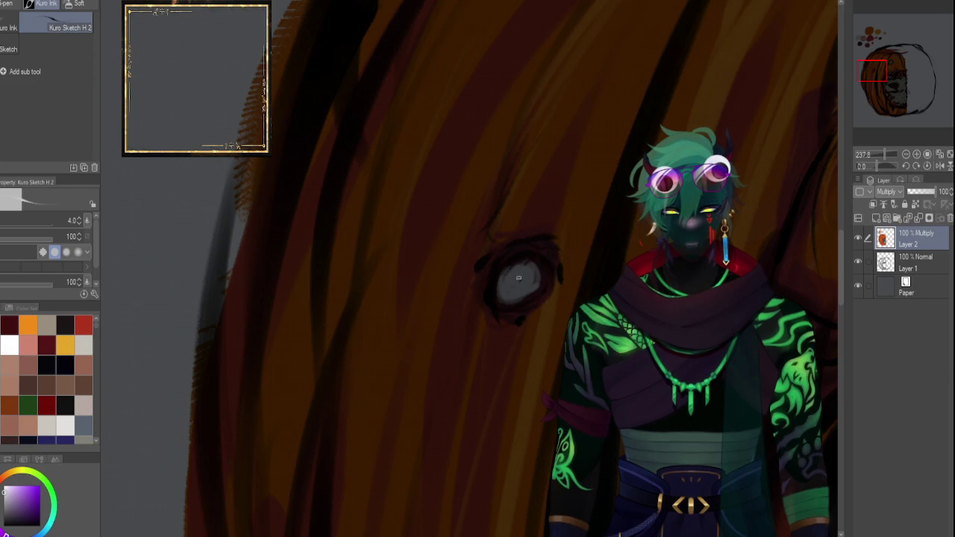
pyautogui.click(65, 325)
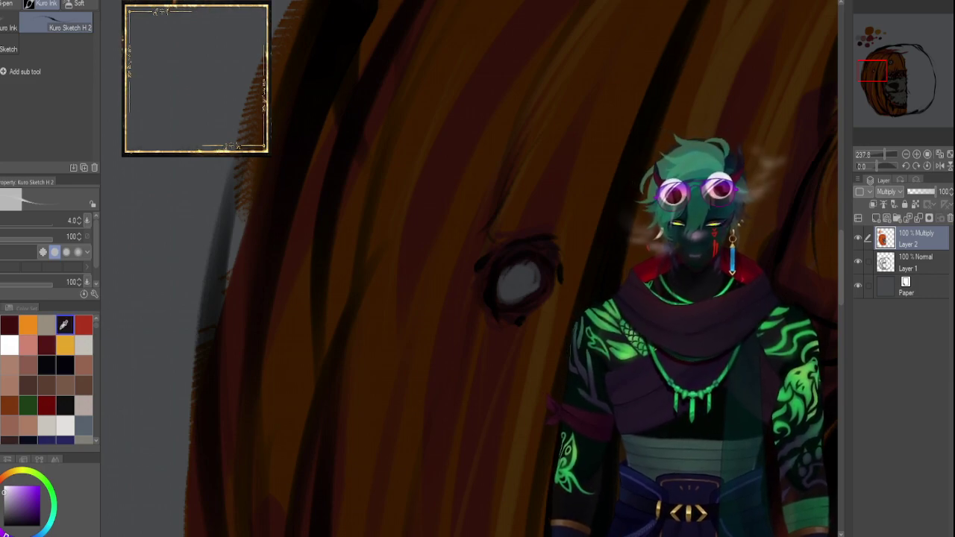
pyautogui.click(3, 525)
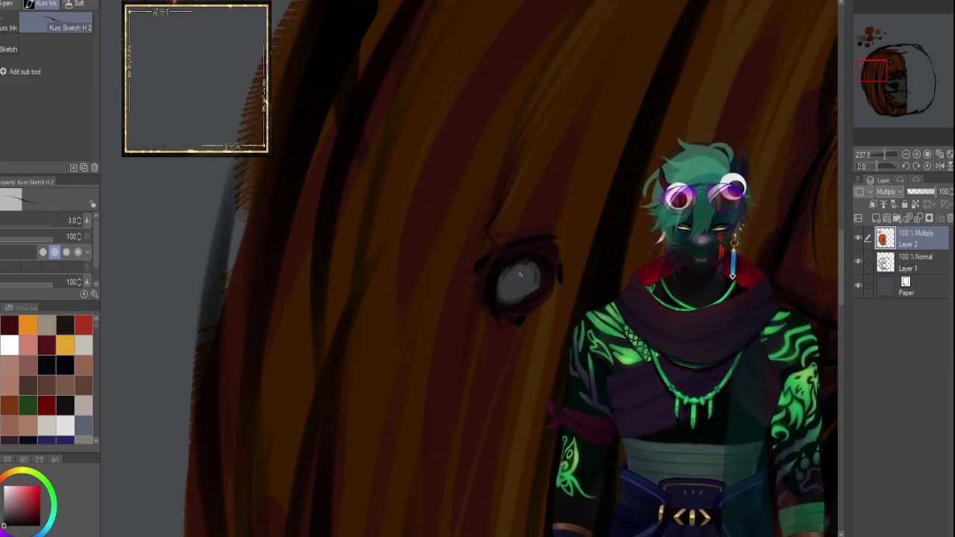
pyautogui.click(520, 267)
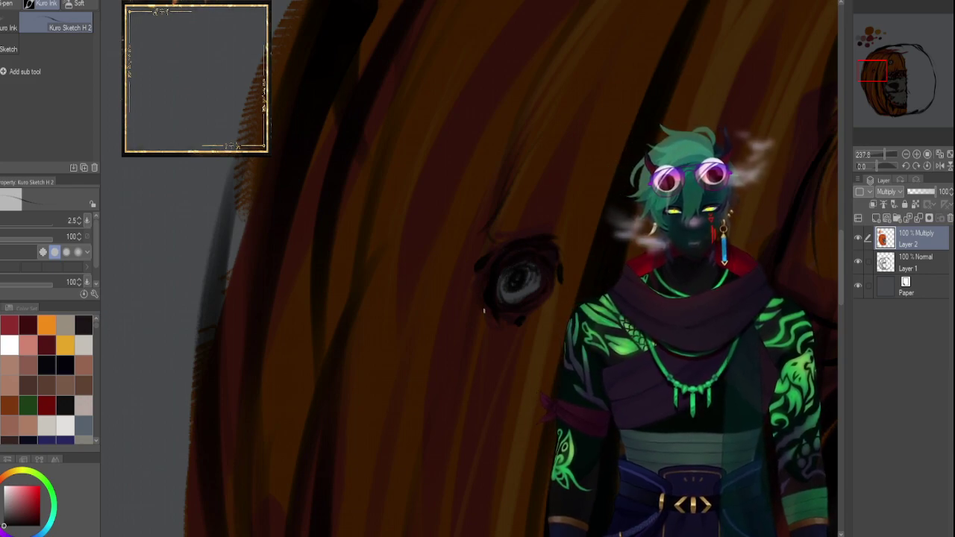
# Add pink touches to the small eye's rim and white highlights to its eyeball at brush size 2.5.
pyautogui.click(27, 343)
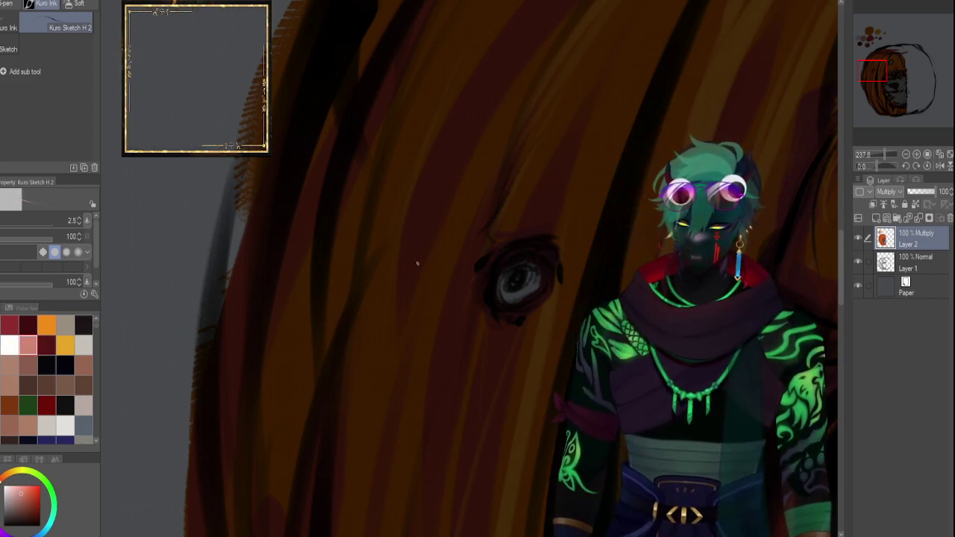
pyautogui.moveTo(515, 251); pyautogui.dragTo(513, 254)
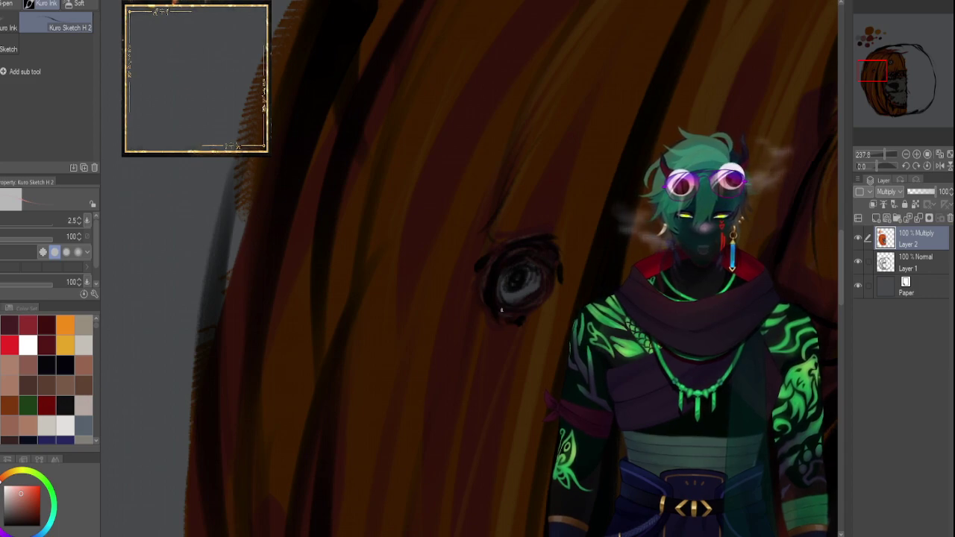
pyautogui.click(27, 344)
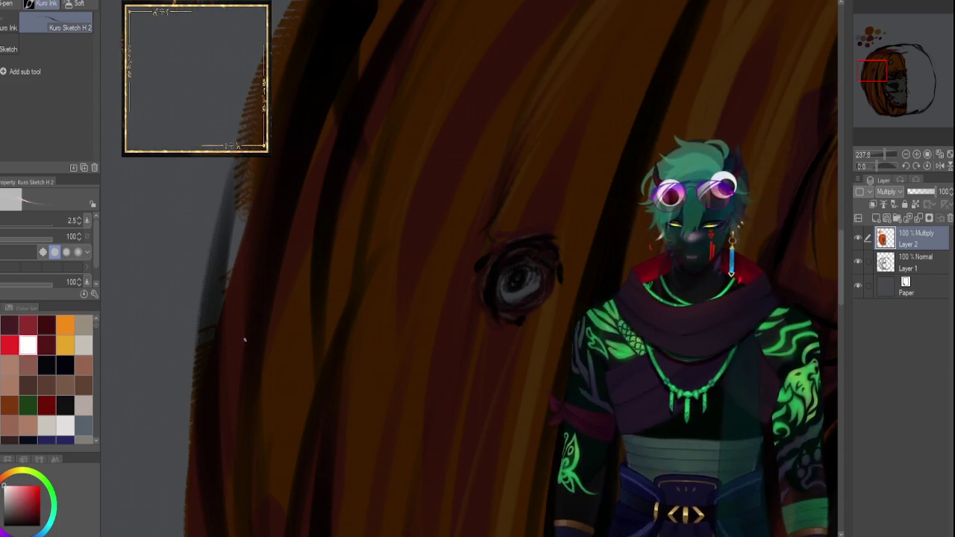
pyautogui.moveTo(503, 290); pyautogui.dragTo(506, 294)
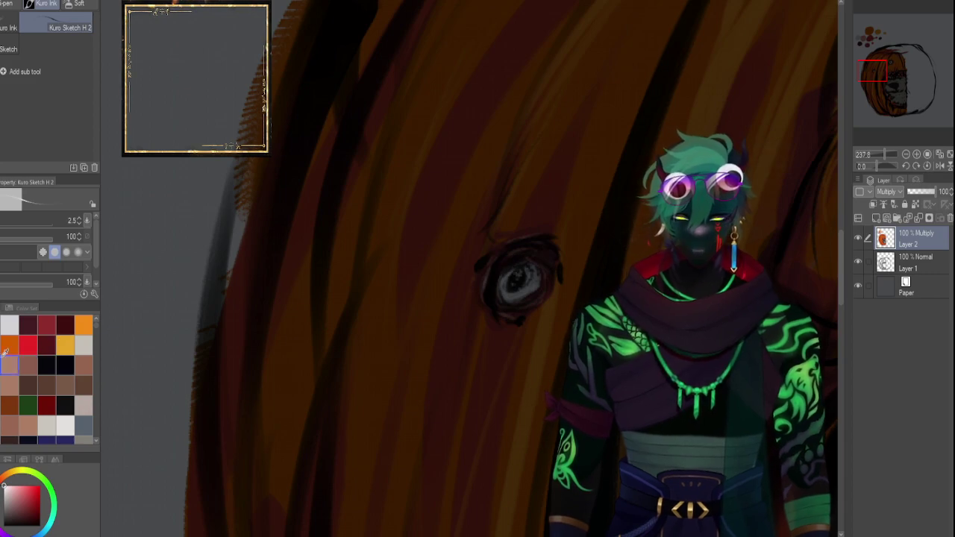
# Darken the small eye's lids with dark red at brush size 2.5 and touch up its rim in orange at size 2.0.
pyautogui.click(64, 325)
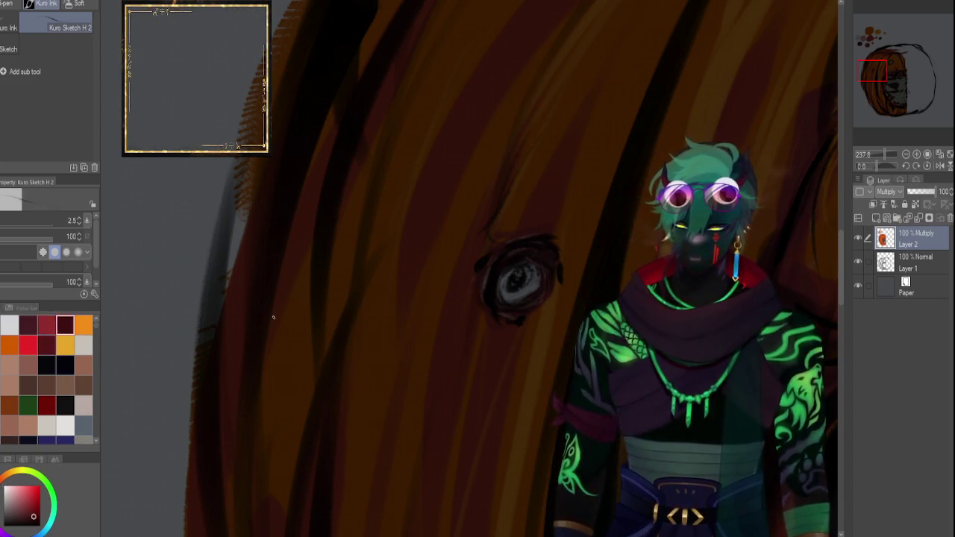
pyautogui.moveTo(512, 260); pyautogui.dragTo(531, 253)
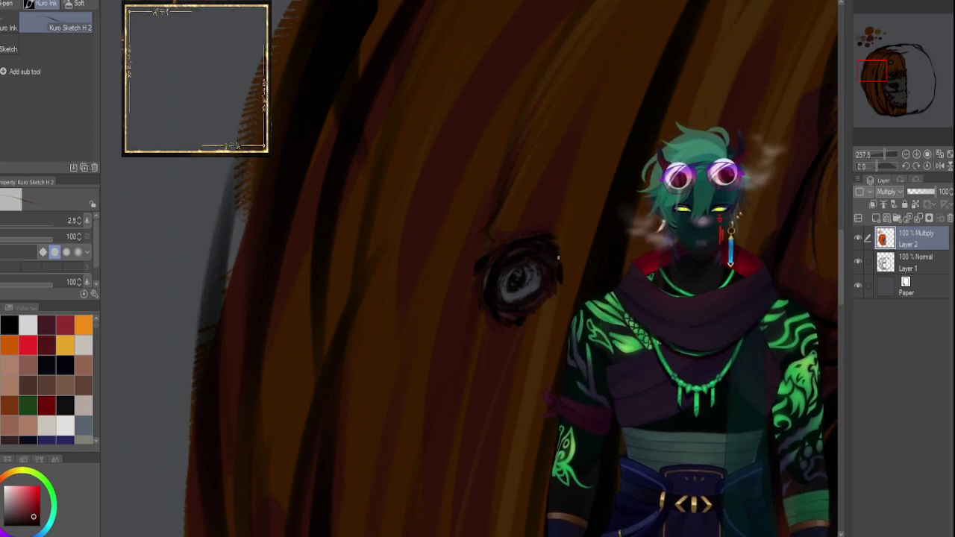
pyautogui.press('[')
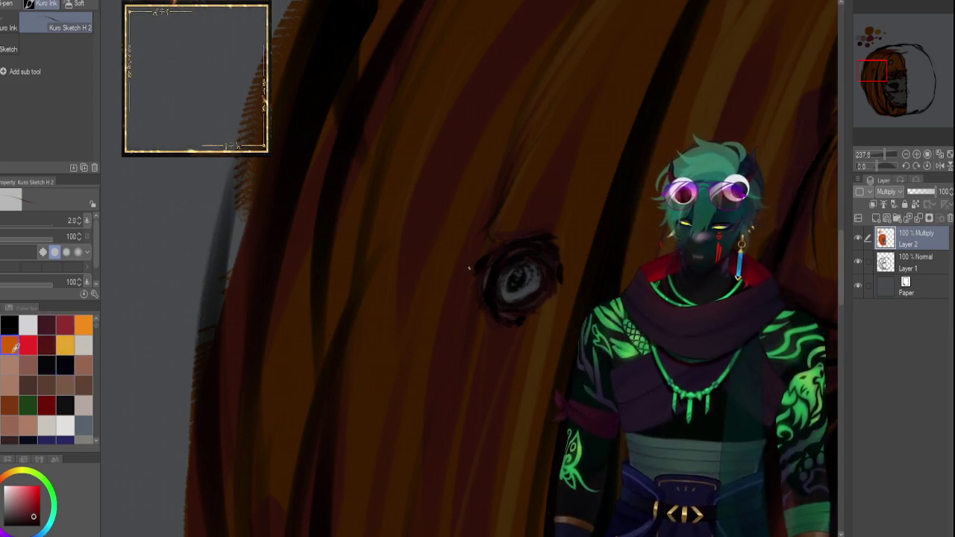
pyautogui.click(11, 345)
pyautogui.moveTo(495, 317); pyautogui.dragTo(518, 320)
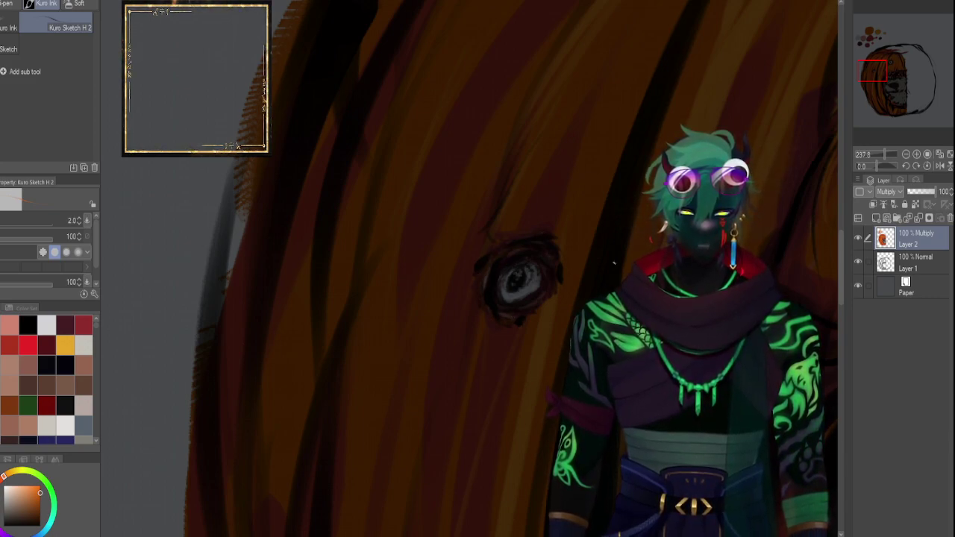
pyautogui.moveTo(884, 154); pyautogui.dragTo(879, 149)
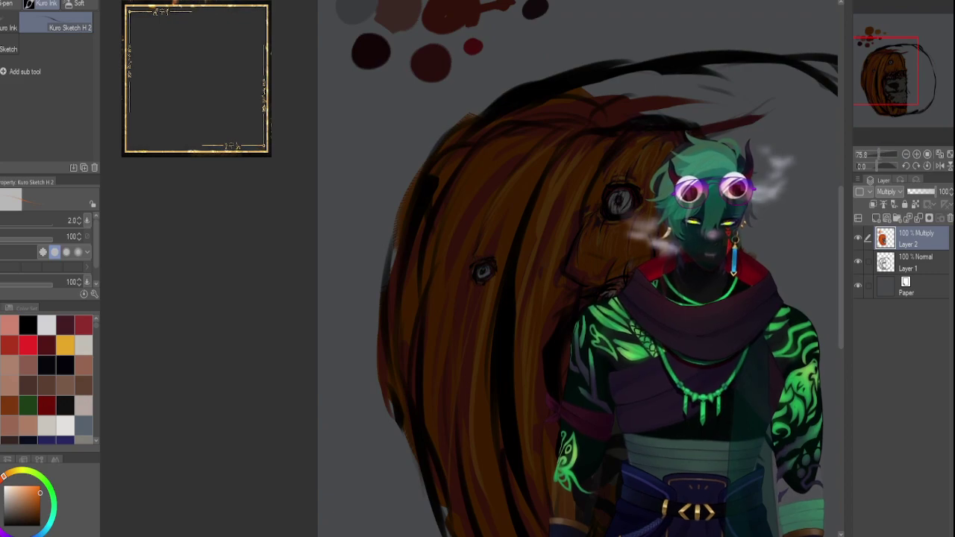
# Paint heavy black shadows around the skull face on Layer 1 at brush size 30.0.
pyautogui.click(906, 263)
pyautogui.click(27, 324)
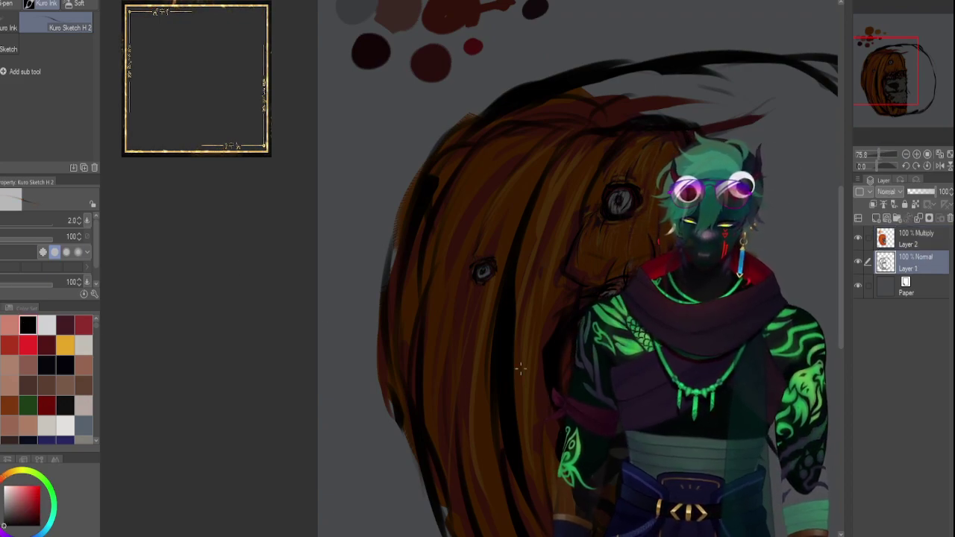
pyautogui.moveTo(880, 155); pyautogui.dragTo(873, 155)
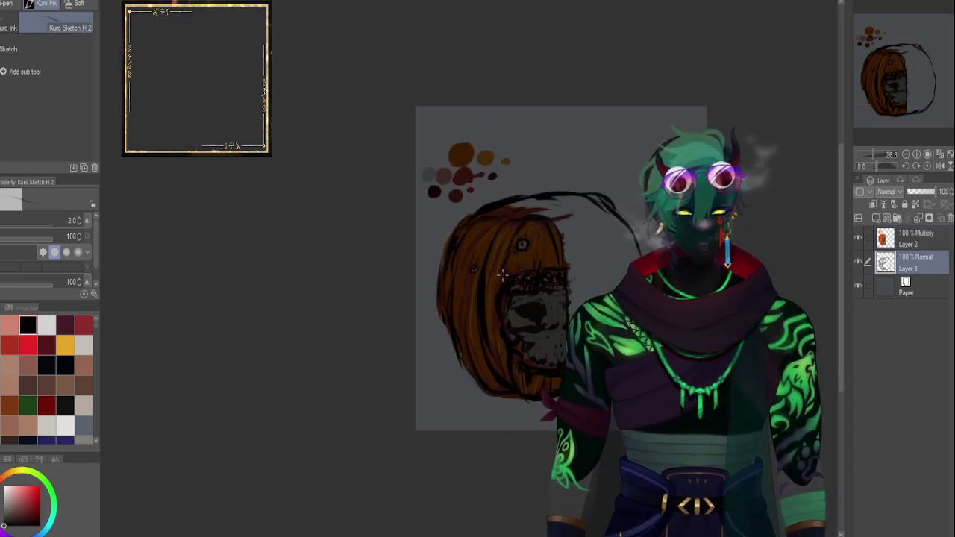
pyautogui.moveTo(507, 283); pyautogui.dragTo(503, 290)
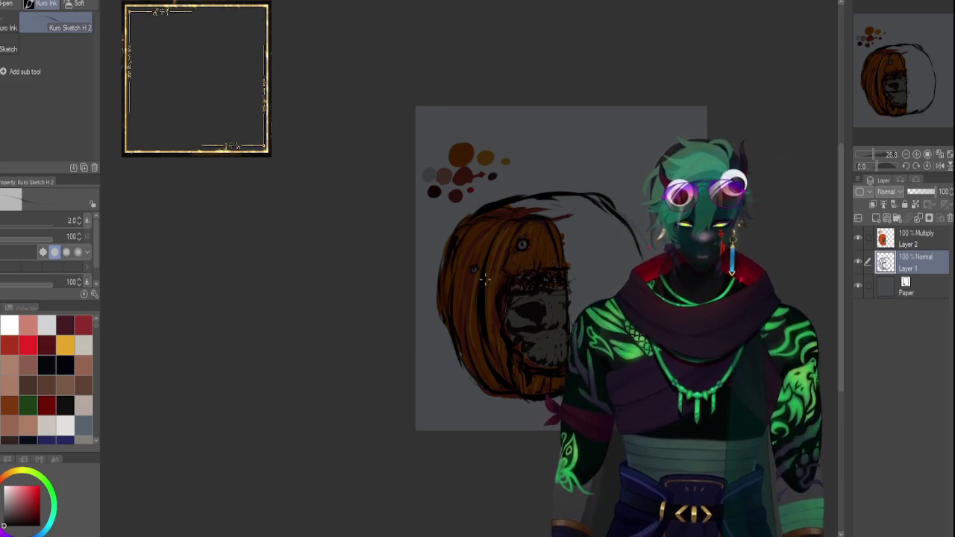
pyautogui.press(']')
pyautogui.press(']')
pyautogui.press(']')
pyautogui.press(']')
pyautogui.press(']')
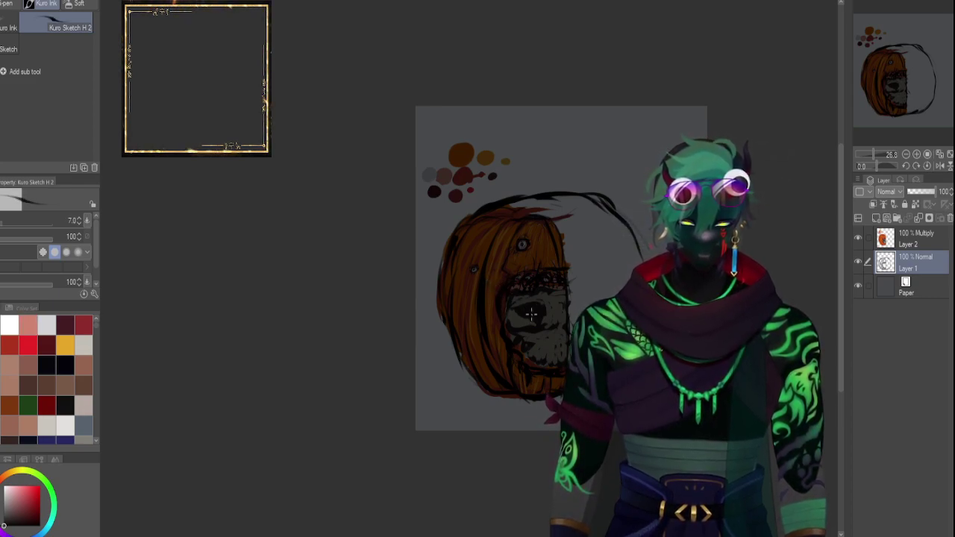
pyautogui.press('[')
pyautogui.press('[')
pyautogui.press('[')
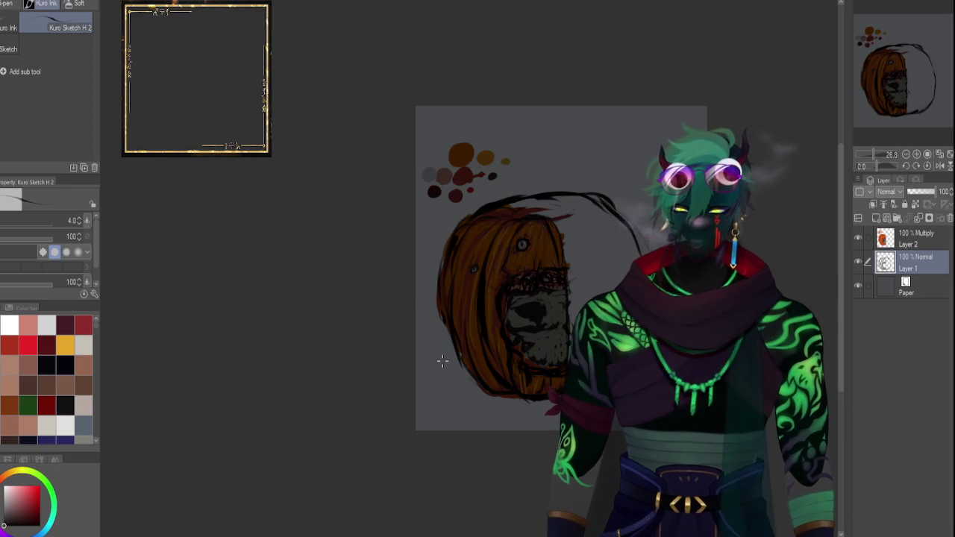
pyautogui.press(']')
pyautogui.press(']')
pyautogui.press(']')
pyautogui.press(']')
pyautogui.press(']')
pyautogui.press(']')
pyautogui.press(']')
pyautogui.press(']')
pyautogui.press(']')
pyautogui.press(']')
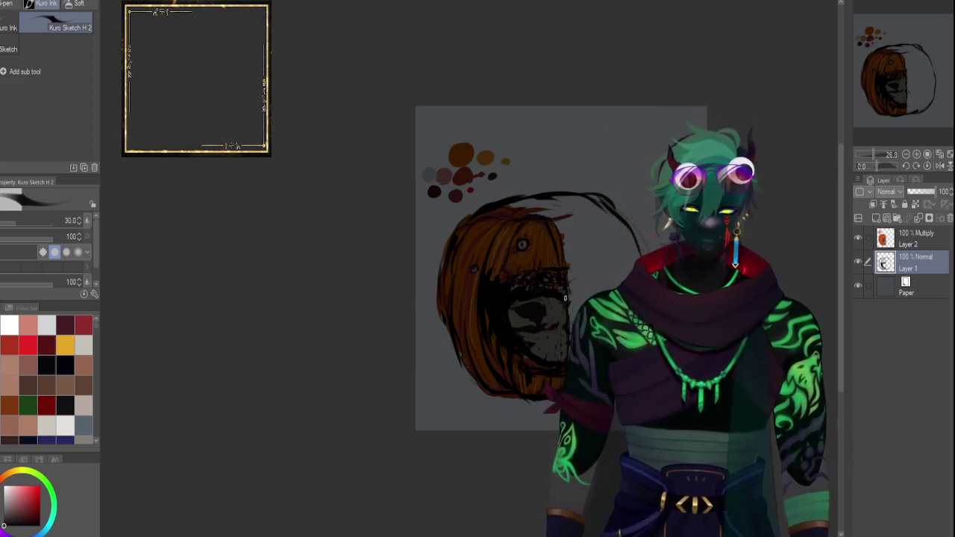
# Cover most of the skull face with broad black strokes on Layer 1 at brush size 80.0.
pyautogui.press(']')
pyautogui.press(']')
pyautogui.press(']')
pyautogui.press(']')
pyautogui.moveTo(514, 303)
pyautogui.mouseDown()
pyautogui.moveTo(532, 350)
pyautogui.moveTo(564, 301)
pyautogui.moveTo(571, 333)
pyautogui.moveTo(571, 308)
pyautogui.moveTo(534, 315)
pyautogui.moveTo(522, 313)
pyautogui.moveTo(530, 296)
pyautogui.moveTo(511, 303)
pyautogui.moveTo(545, 305)
pyautogui.mouseUp()
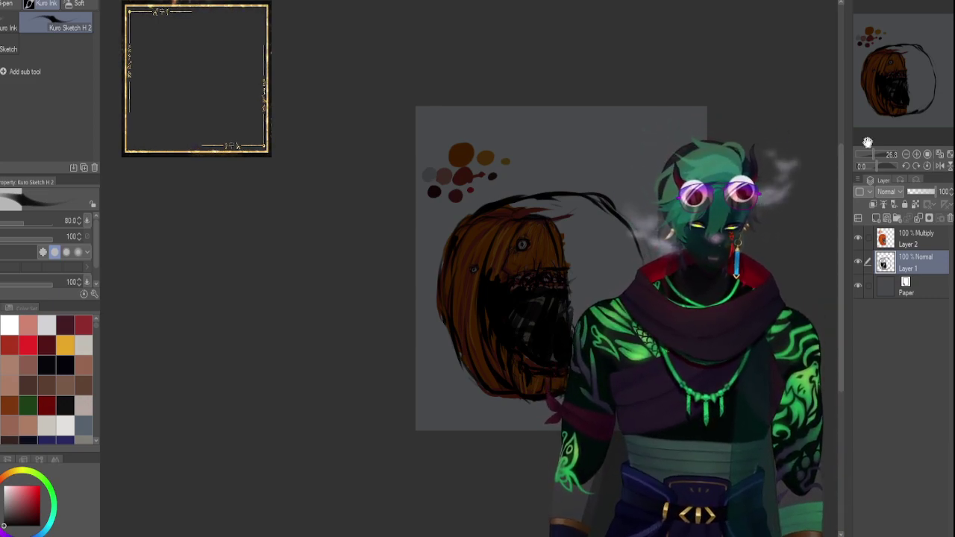
# Hide the Multiply colour layer, Layer 2, and keep the black line art on Layer 1 shown.
pyautogui.moveTo(875, 154); pyautogui.dragTo(877, 154)
pyautogui.moveTo(887, 91); pyautogui.dragTo(892, 94)
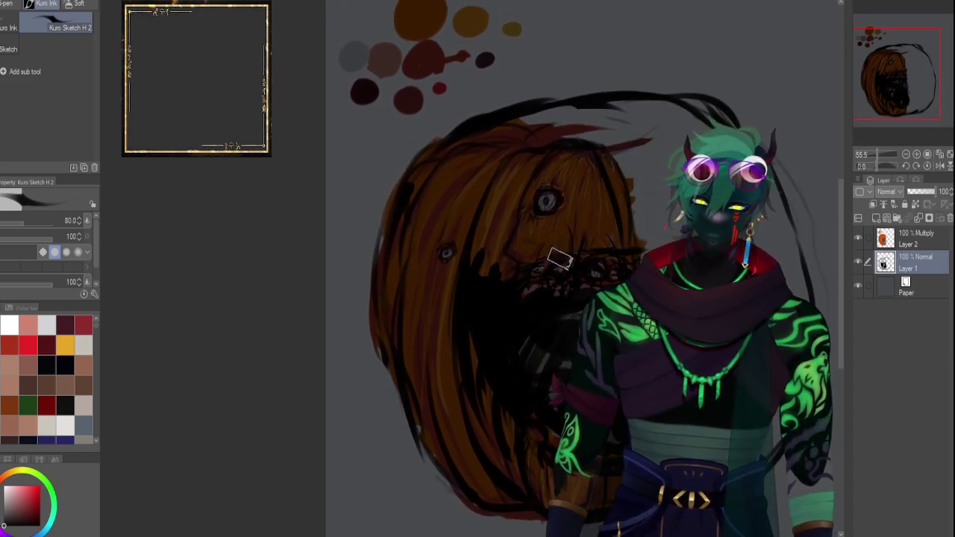
pyautogui.click(84, 325)
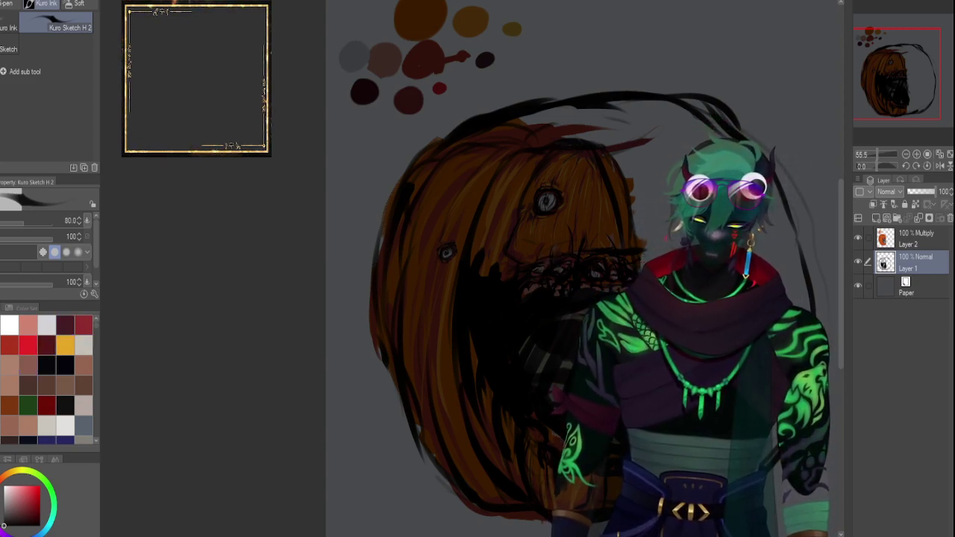
pyautogui.press('x')
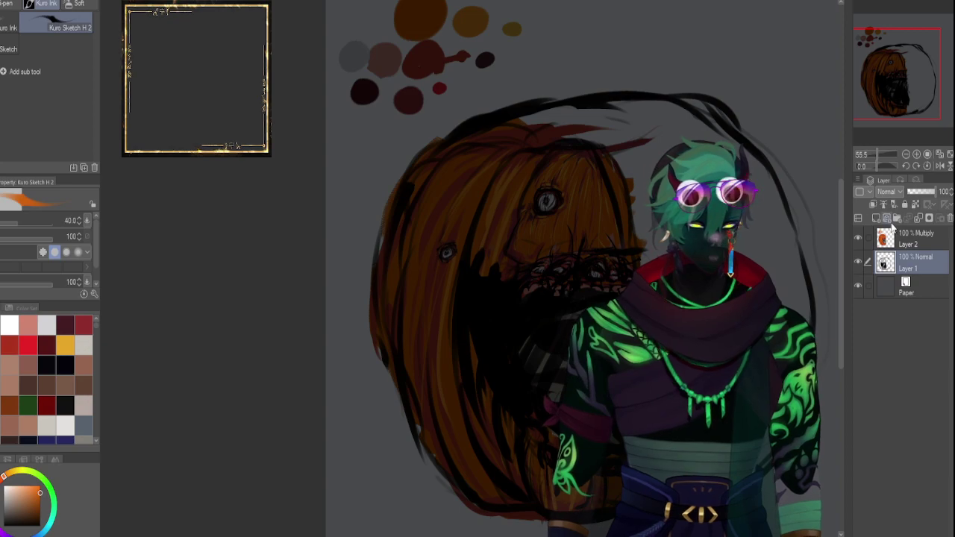
pyautogui.click(858, 259)
pyautogui.click(859, 259)
pyautogui.click(858, 259)
pyautogui.click(858, 259)
pyautogui.click(858, 238)
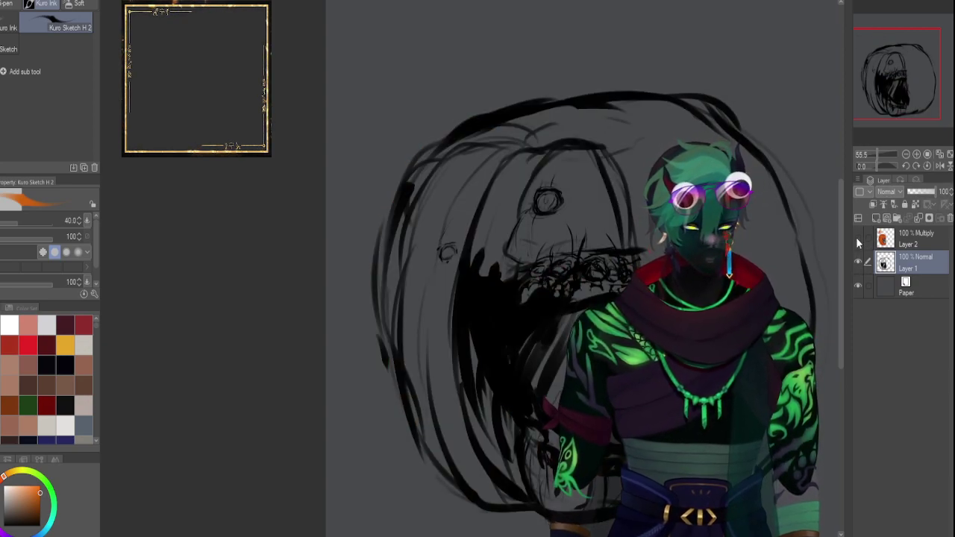
# Reduce the Kuro Sketch brush to size 7.0 and pick the near-black swatch for reworking the line art.
pyautogui.press('[')
pyautogui.press('[')
pyautogui.press('[')
pyautogui.press('[')
pyautogui.press('[')
pyautogui.press('[')
pyautogui.press('[')
pyautogui.moveTo(904, 99); pyautogui.dragTo(909, 101)
pyautogui.moveTo(878, 149); pyautogui.dragTo(882, 149)
pyautogui.moveTo(906, 91); pyautogui.dragTo(911, 82)
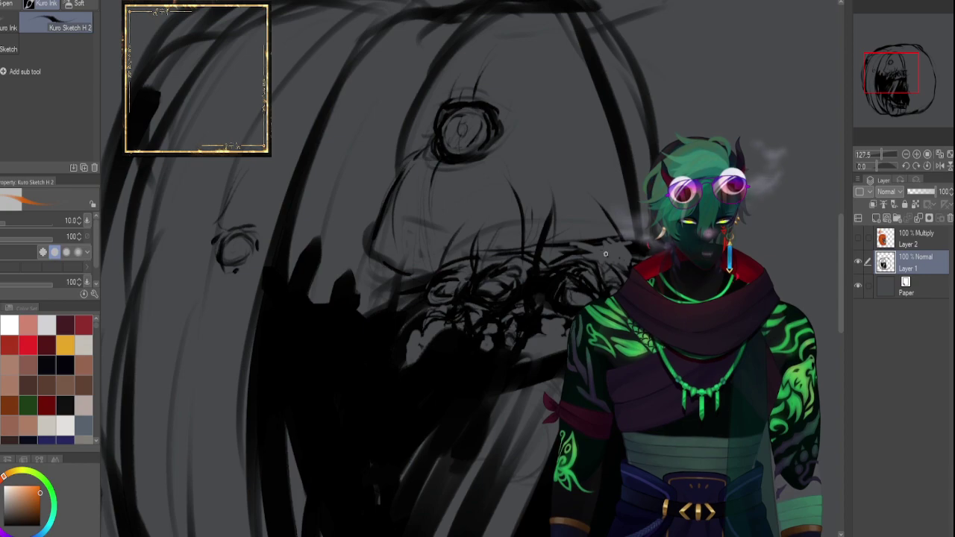
pyautogui.press('[')
pyautogui.press('[')
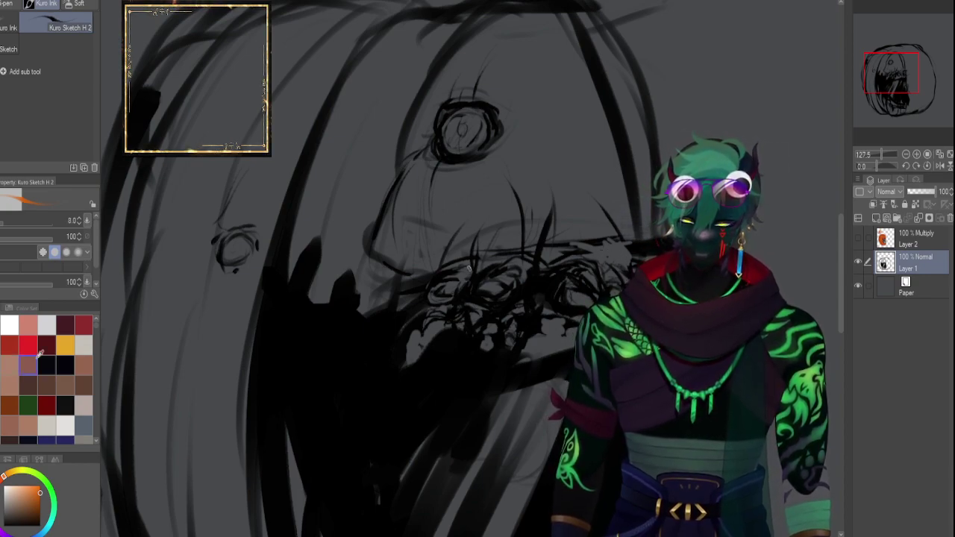
pyautogui.click(46, 365)
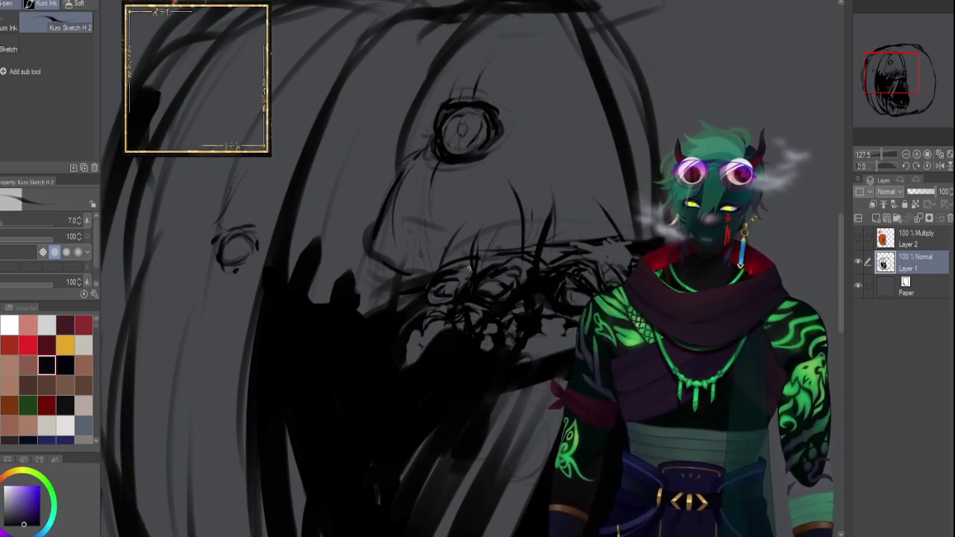
# Thicken the slanted line below the large eye with Sumi-E Brush 2 at size 17.0 and the spikes above the clustered eyes at 12.0.
pyautogui.click(15, 6)
pyautogui.press('[')
pyautogui.press('[')
pyautogui.press('[')
pyautogui.press('[')
pyautogui.press('[')
pyautogui.press('[')
pyautogui.press('[')
pyautogui.press('[')
pyautogui.press('[')
pyautogui.press('[')
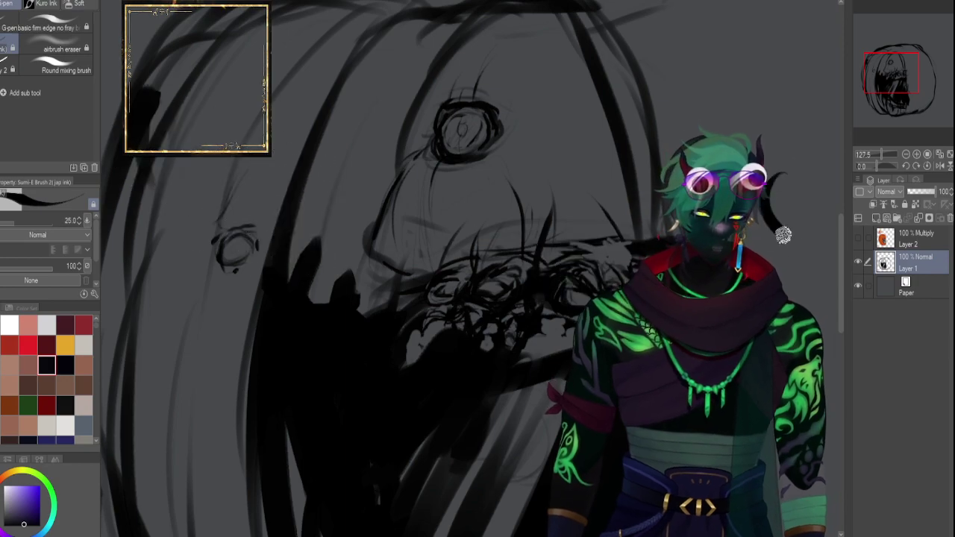
pyautogui.press('[')
pyautogui.press('[')
pyautogui.press('[')
pyautogui.press('[')
pyautogui.press('[')
pyautogui.press('[')
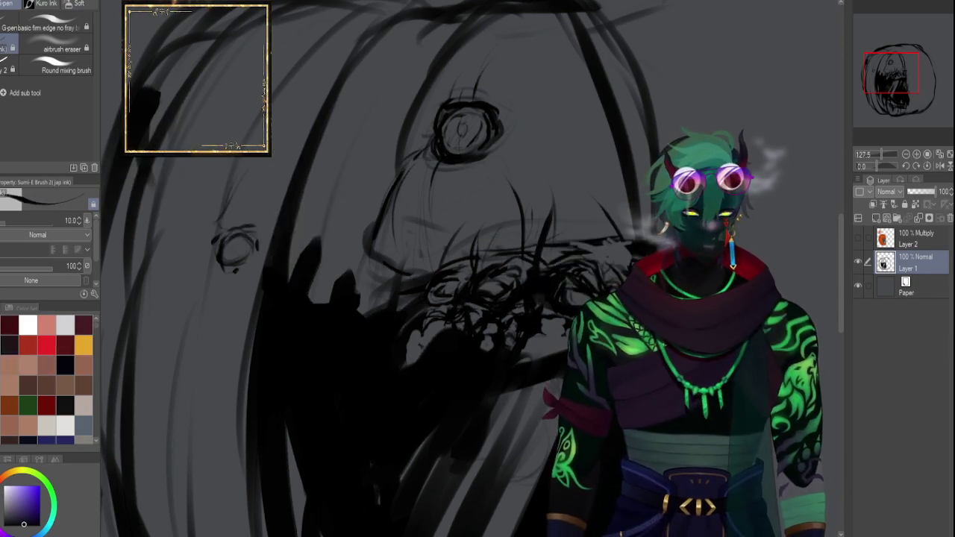
pyautogui.press(']')
pyautogui.press(']')
pyautogui.press(']')
pyautogui.press(']')
pyautogui.moveTo(799, 167); pyautogui.dragTo(786, 245)
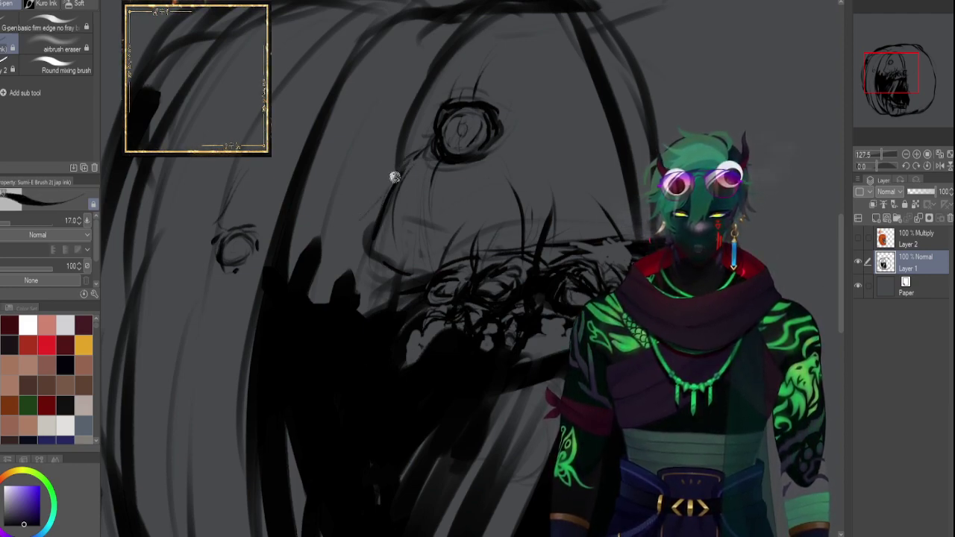
pyautogui.moveTo(376, 226)
pyautogui.mouseDown()
pyautogui.moveTo(355, 270)
pyautogui.moveTo(391, 177)
pyautogui.moveTo(378, 224)
pyautogui.mouseUp()
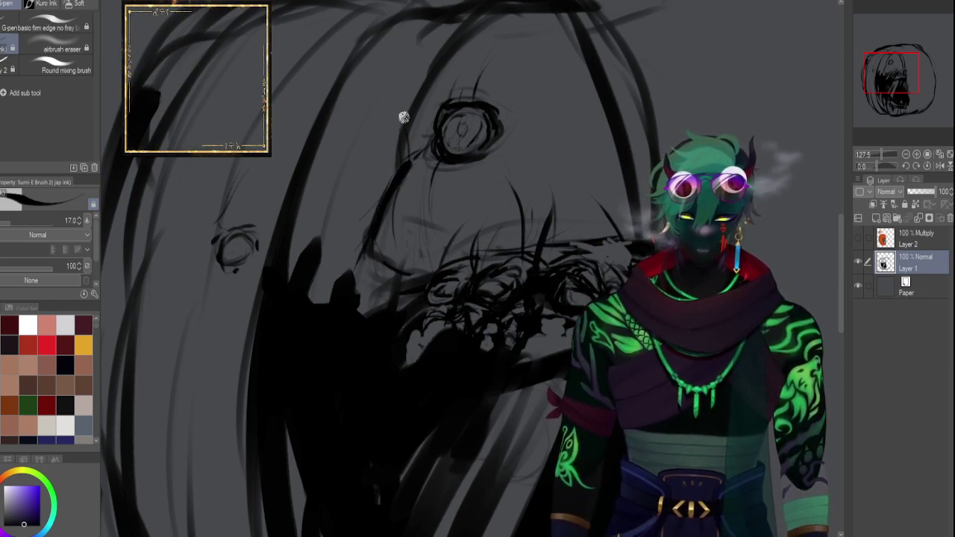
pyautogui.press('[')
pyautogui.press('[')
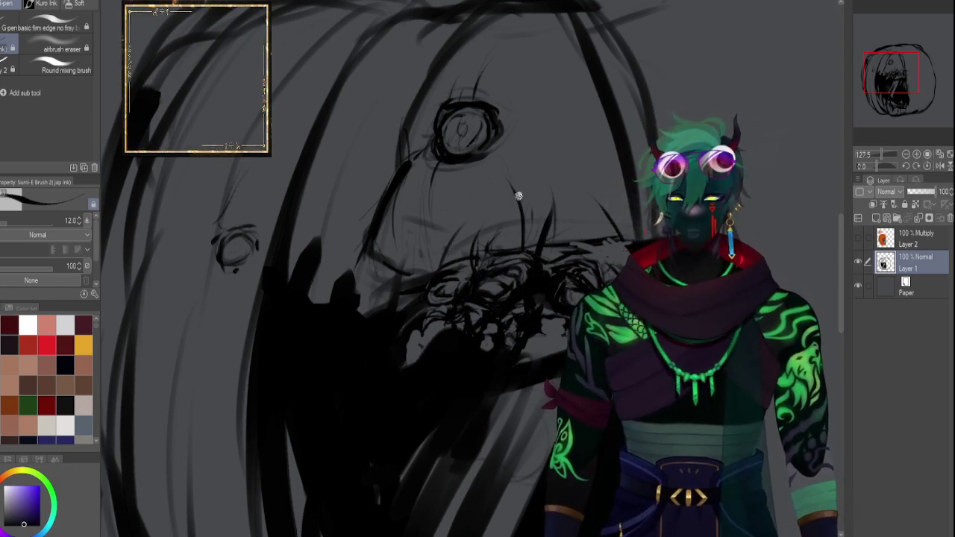
# Draw a thin tapered strand above the small eye with the Sumi-E brush at size 6.0.
pyautogui.moveTo(899, 64); pyautogui.dragTo(896, 64)
pyautogui.press('[')
pyautogui.press('[')
pyautogui.press('[')
pyautogui.press('[')
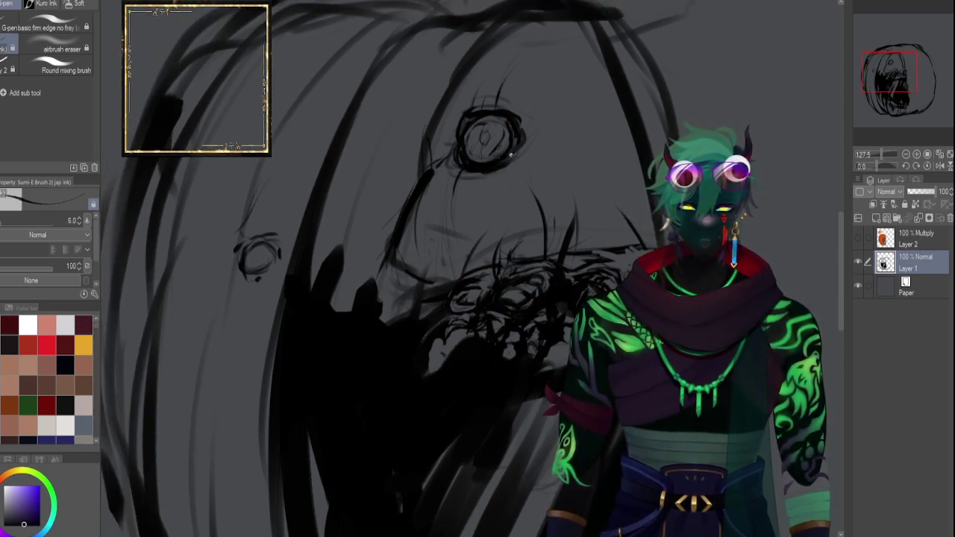
pyautogui.moveTo(544, 57); pyautogui.dragTo(562, 162)
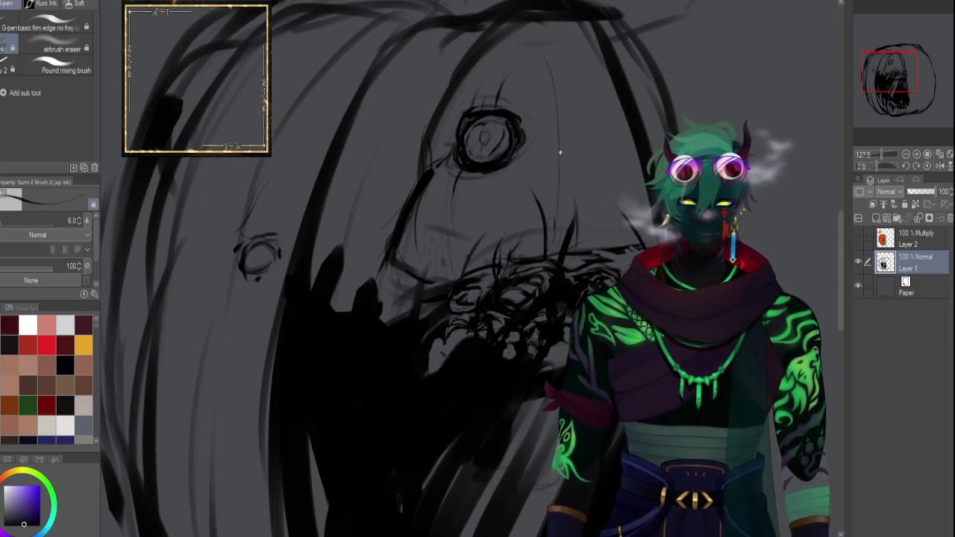
pyautogui.hotkey('ctrl', 'z')
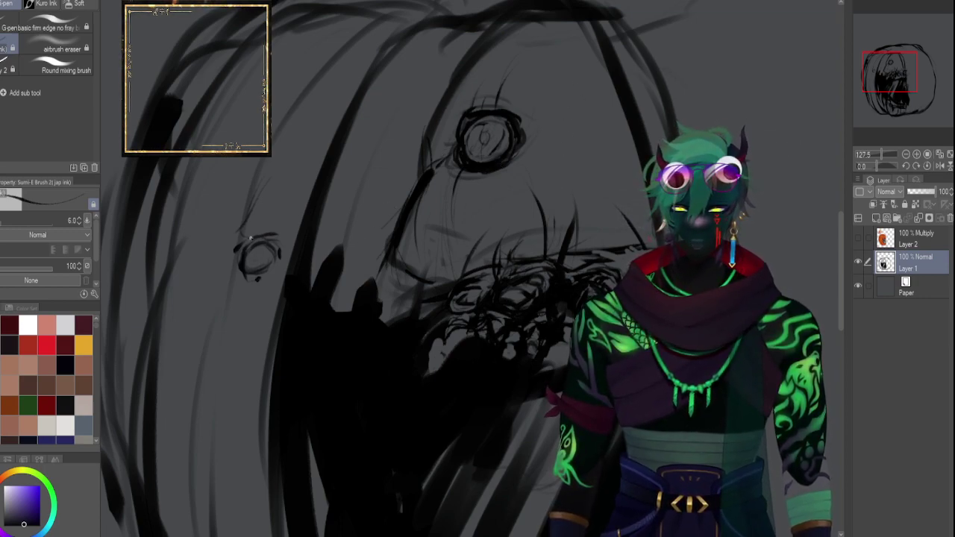
pyautogui.moveTo(265, 185); pyautogui.dragTo(249, 213)
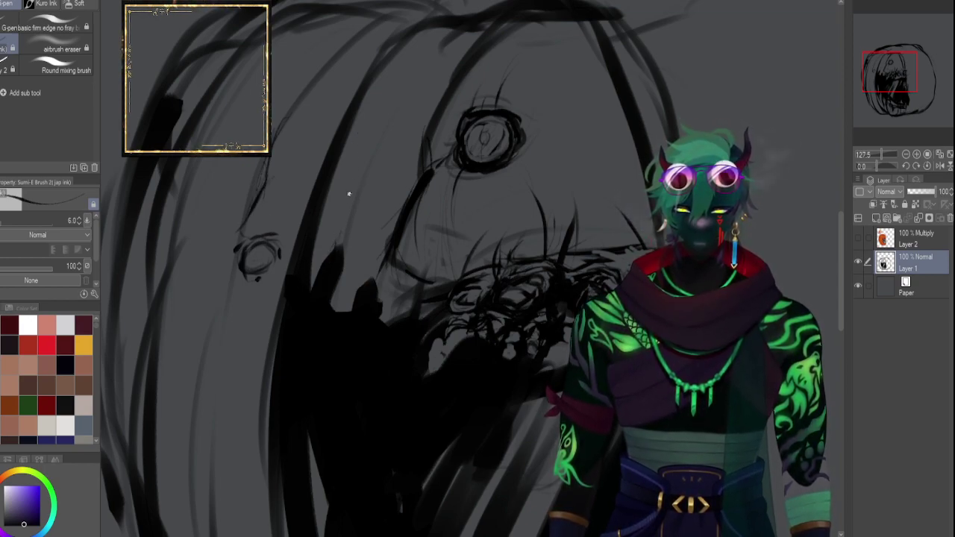
# Extend the upper tips of the black shadow between the two eyes into sharp tapered spikes at brush size 6.0.
pyautogui.moveTo(357, 179); pyautogui.dragTo(336, 250)
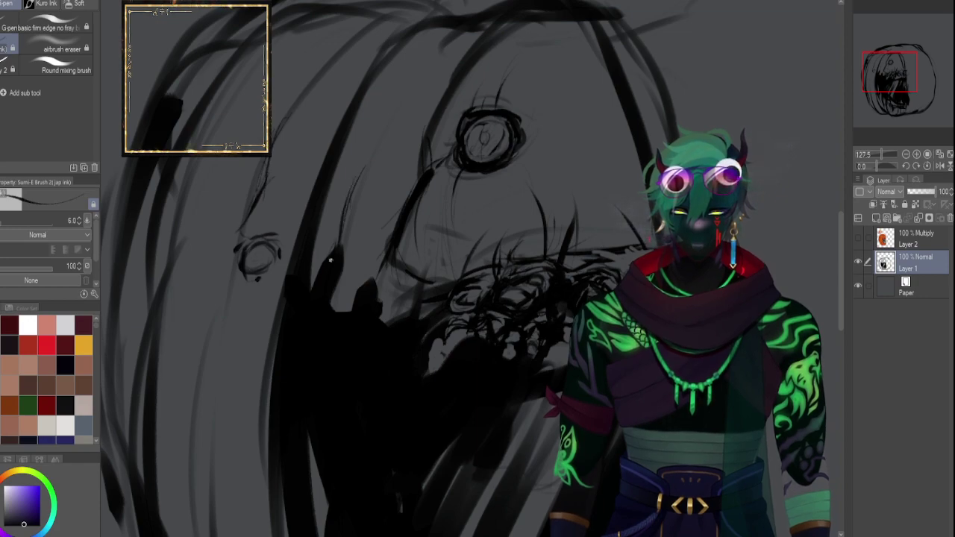
pyautogui.moveTo(361, 173); pyautogui.dragTo(335, 255)
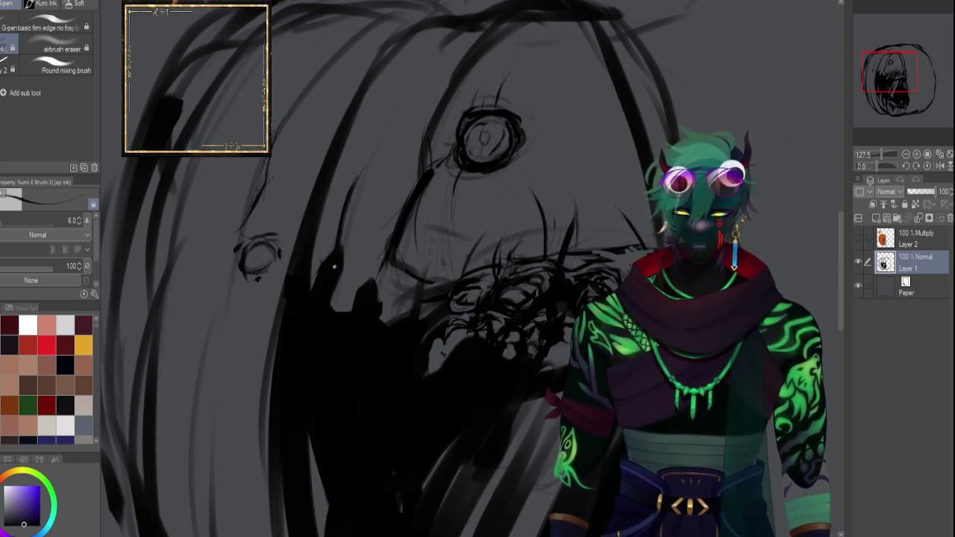
pyautogui.moveTo(365, 207); pyautogui.dragTo(335, 308)
pyautogui.moveTo(341, 259); pyautogui.dragTo(332, 309)
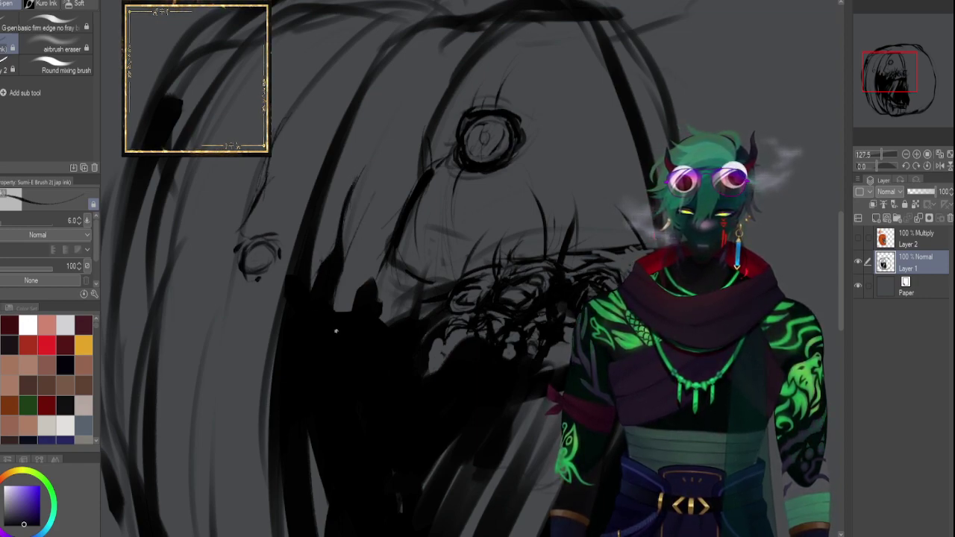
pyautogui.moveTo(360, 261); pyautogui.dragTo(354, 302)
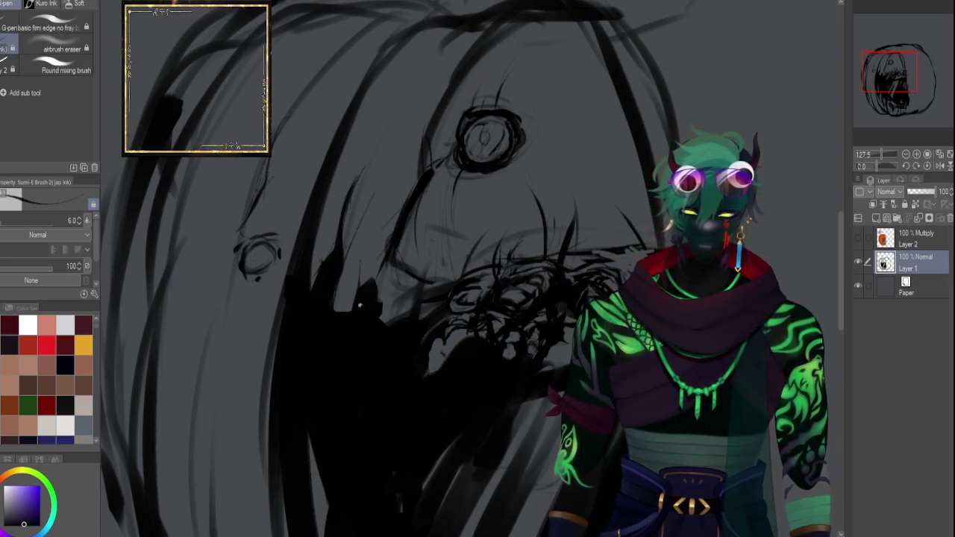
pyautogui.moveTo(363, 241)
pyautogui.mouseDown()
pyautogui.moveTo(360, 286)
pyautogui.moveTo(344, 310)
pyautogui.mouseUp()
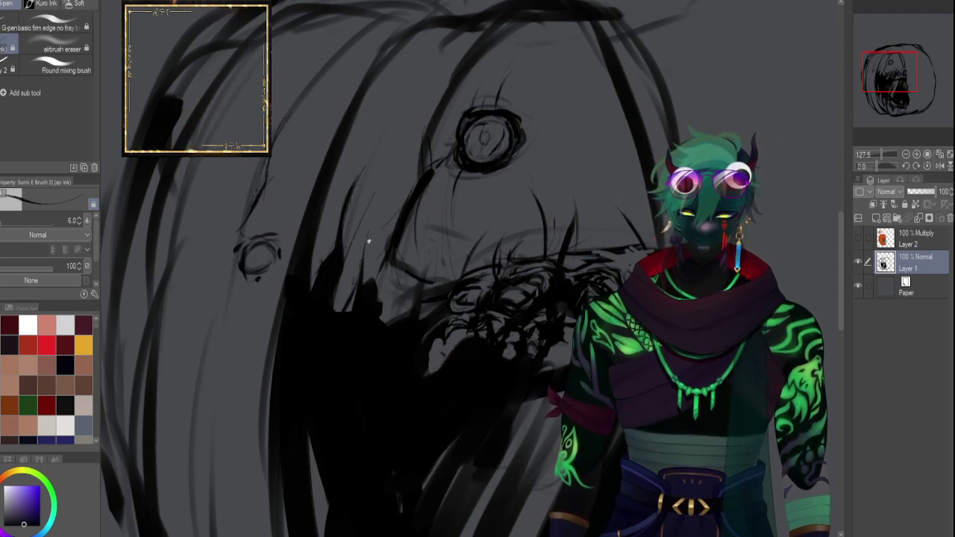
pyautogui.hotkey('ctrl', 'z')
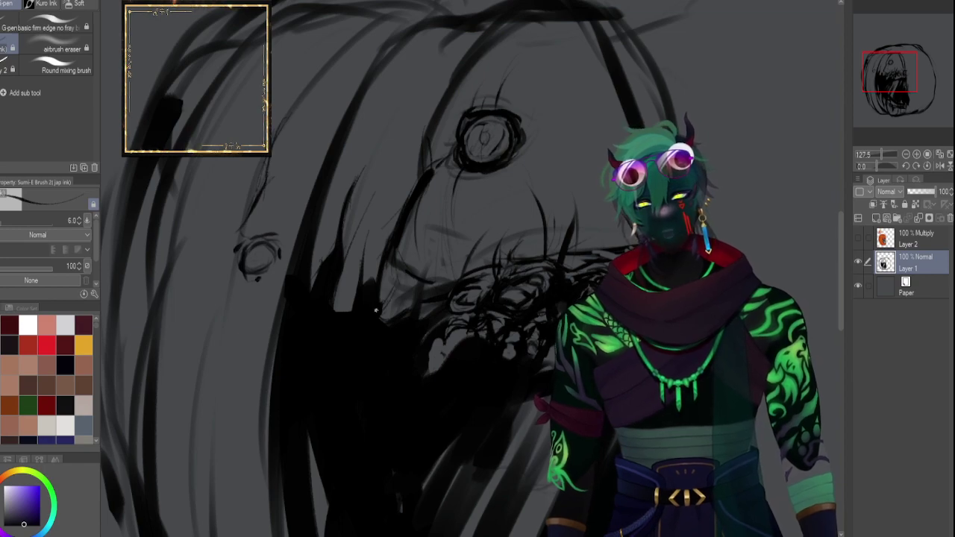
# Reshape the two small teeth beneath the clustered eyes, reducing the brush to size 3.0.
pyautogui.moveTo(877, 85); pyautogui.dragTo(884, 91)
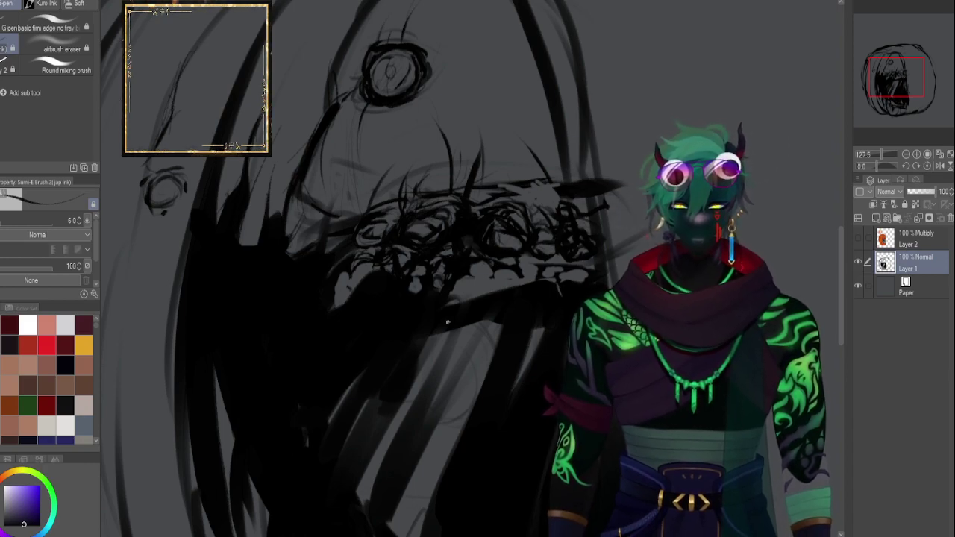
pyautogui.moveTo(879, 154); pyautogui.dragTo(888, 155)
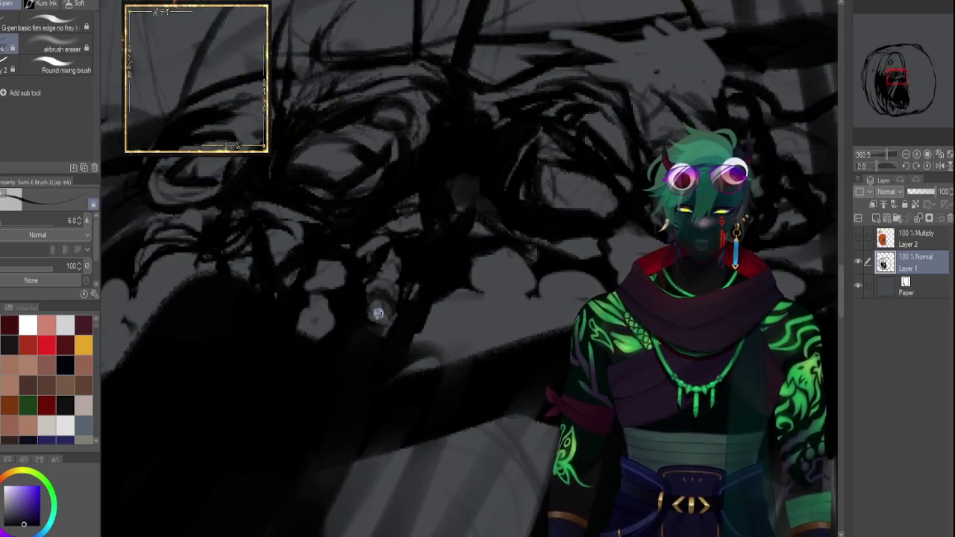
pyautogui.press('[')
pyautogui.press('[')
pyautogui.press('[')
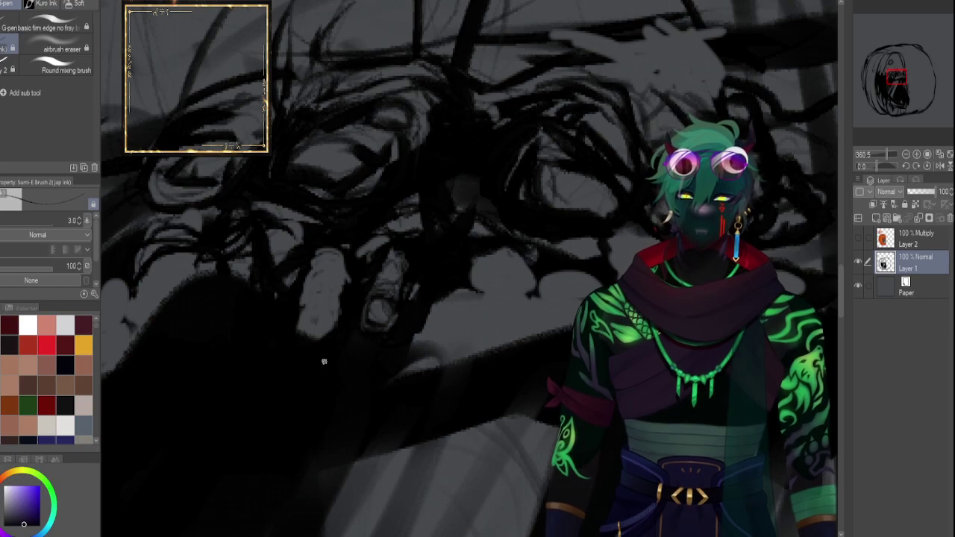
# Refine the gum line above the longer tooth at brush size 1.5 and adjust the brush to 4.0 for further tooth details.
pyautogui.press('[')
pyautogui.press('[')
pyautogui.press('[')
pyautogui.moveTo(312, 262)
pyautogui.mouseDown()
pyautogui.moveTo(340, 254)
pyautogui.moveTo(345, 263)
pyautogui.mouseUp()
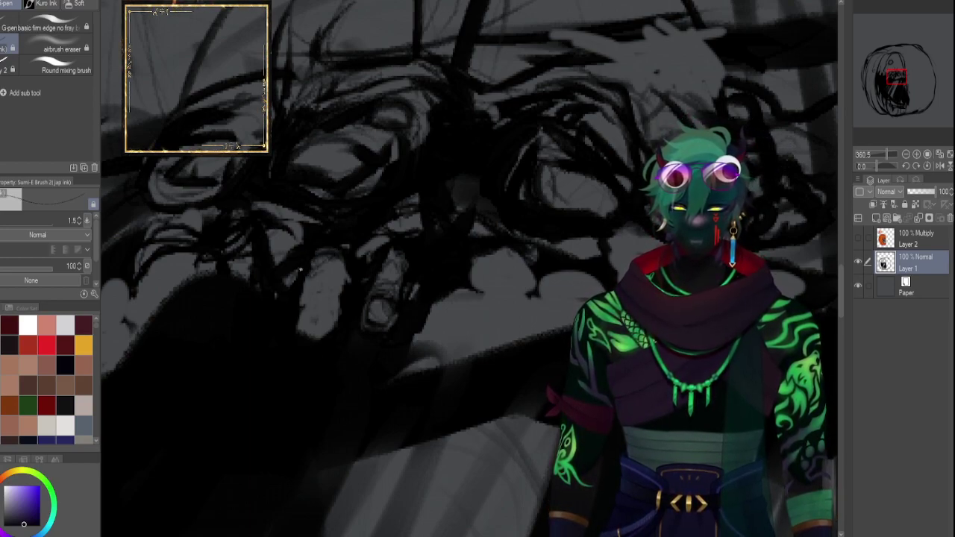
pyautogui.press(']')
pyautogui.press(']')
pyautogui.press(']')
pyautogui.press(']')
pyautogui.press(']')
pyautogui.press(']')
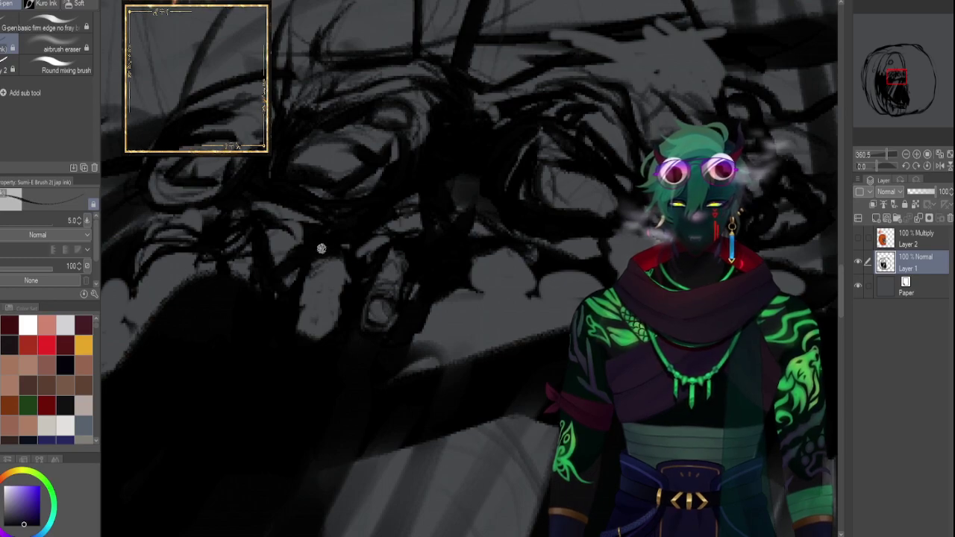
pyautogui.press('[')
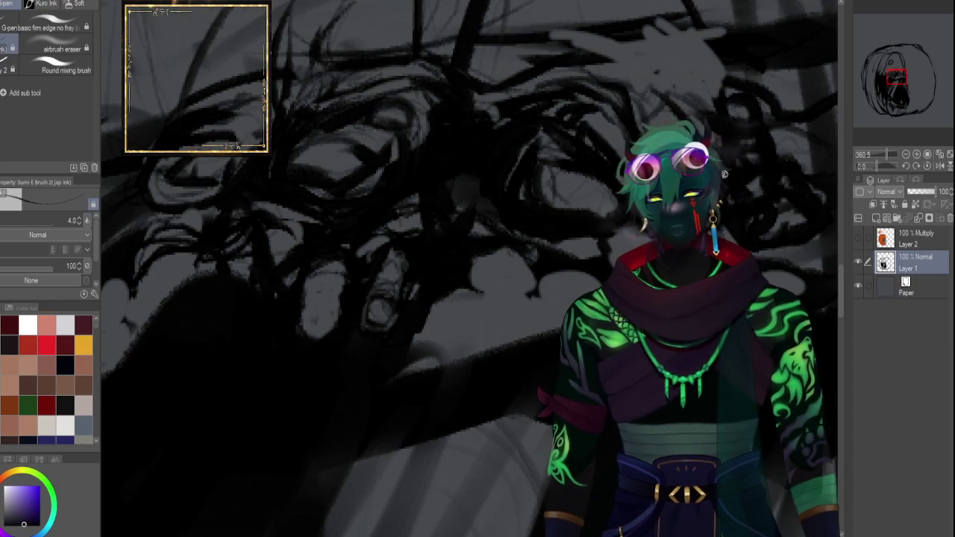
# Try a curved tooth outline in the grey gap beneath the clustered eyes at brush size 4.0.
pyautogui.moveTo(888, 94)
pyautogui.mouseDown()
pyautogui.moveTo(900, 82)
pyautogui.moveTo(884, 82)
pyautogui.mouseUp()
pyautogui.moveTo(888, 154); pyautogui.dragTo(882, 153)
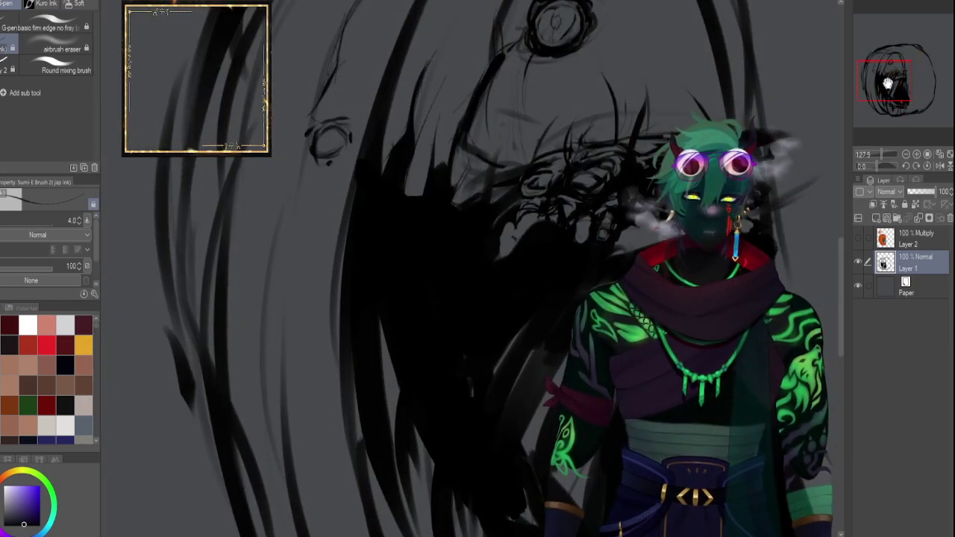
pyautogui.moveTo(890, 82); pyautogui.dragTo(902, 85)
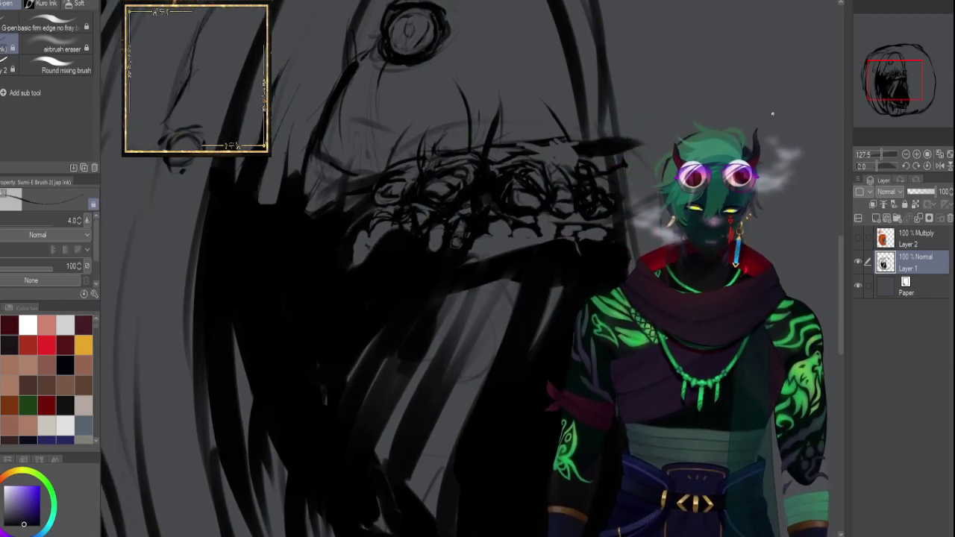
pyautogui.moveTo(883, 151); pyautogui.dragTo(886, 153)
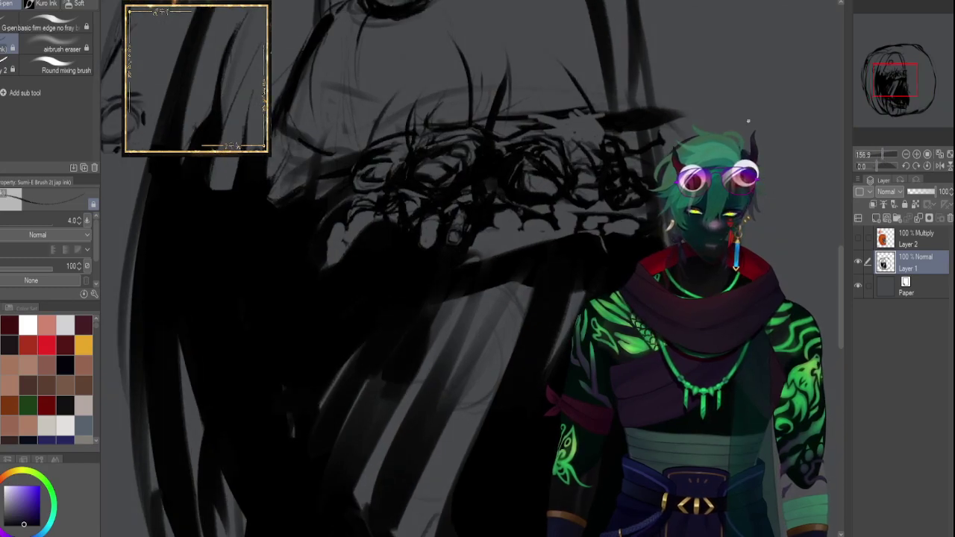
pyautogui.moveTo(894, 87); pyautogui.dragTo(900, 86)
pyautogui.moveTo(883, 153); pyautogui.dragTo(886, 156)
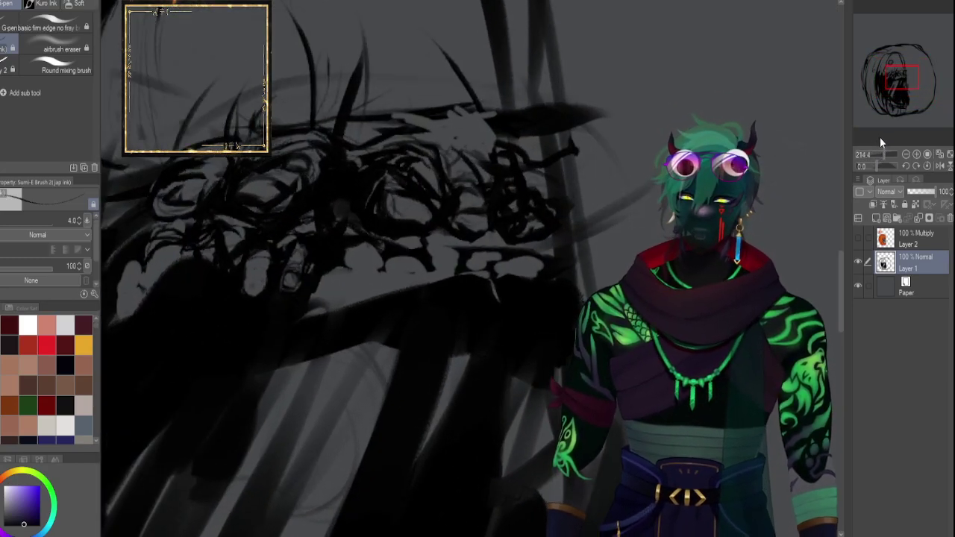
pyautogui.moveTo(915, 85)
pyautogui.mouseDown()
pyautogui.moveTo(893, 94)
pyautogui.moveTo(902, 81)
pyautogui.mouseUp()
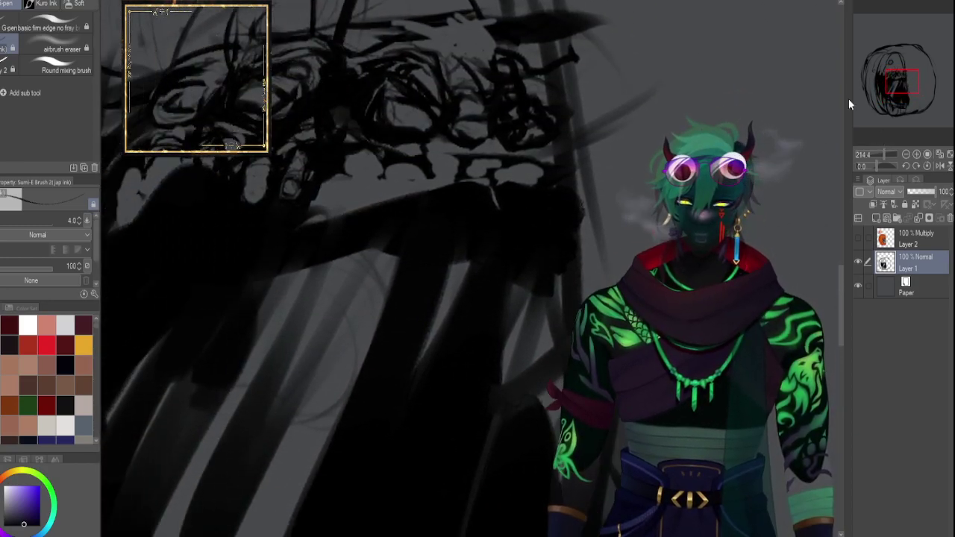
pyautogui.moveTo(315, 179); pyautogui.dragTo(384, 201)
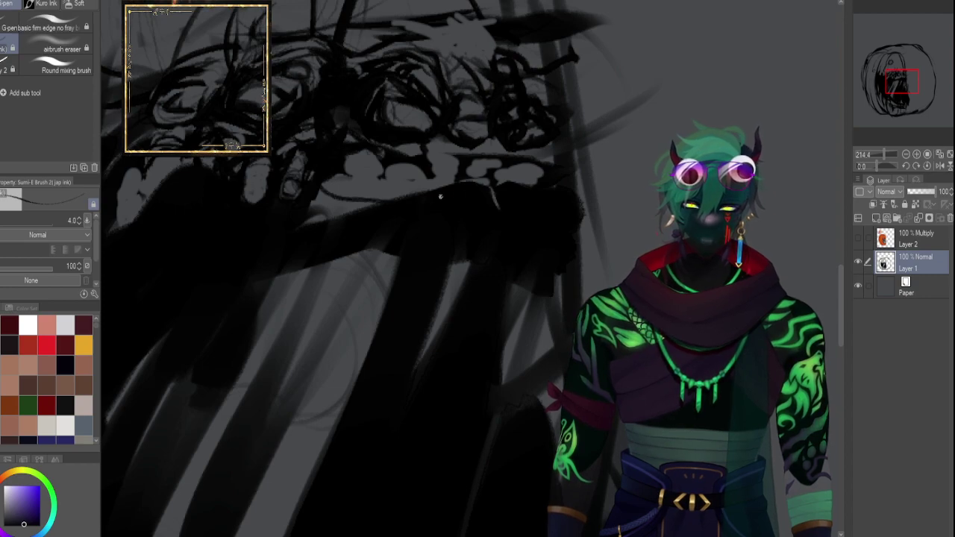
pyautogui.press(']')
pyautogui.press(']')
pyautogui.press(']')
pyautogui.hotkey('ctrl', 'z')
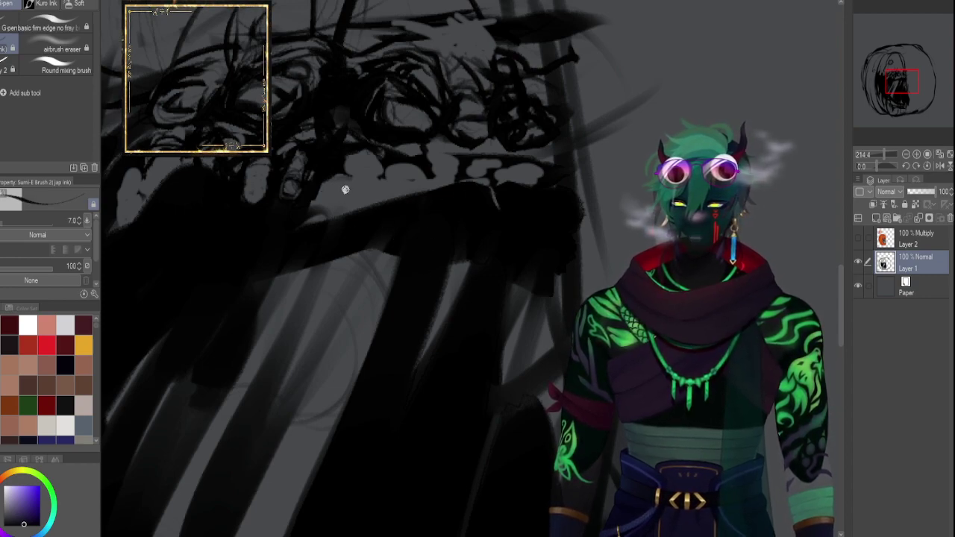
# Rework the tooth outlines in the grey gap beneath the clustered eyes at brush size 7.0, undoing unsatisfactory strokes.
pyautogui.moveTo(320, 186); pyautogui.dragTo(373, 203)
pyautogui.hotkey('ctrl', 'z')
pyautogui.moveTo(317, 189)
pyautogui.mouseDown()
pyautogui.moveTo(379, 208)
pyautogui.moveTo(324, 191)
pyautogui.moveTo(369, 203)
pyautogui.moveTo(429, 186)
pyautogui.mouseUp()
pyautogui.hotkey('ctrl', 'z')
pyautogui.hotkey('ctrl', 'z')
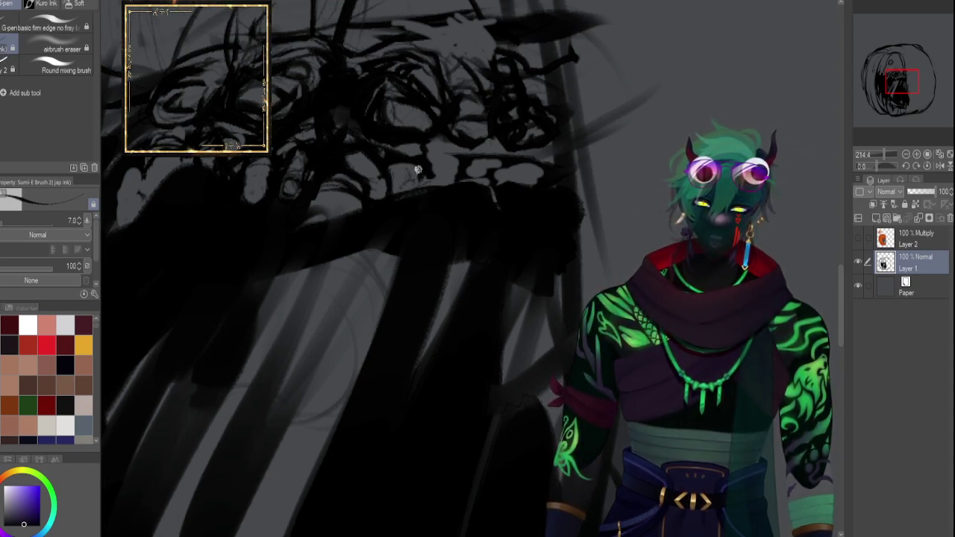
# Shape a long curved tooth in the gap at brush size 4.0 and refine its surrounding details at size 3.0.
pyautogui.press('[')
pyautogui.press('[')
pyautogui.press('[')
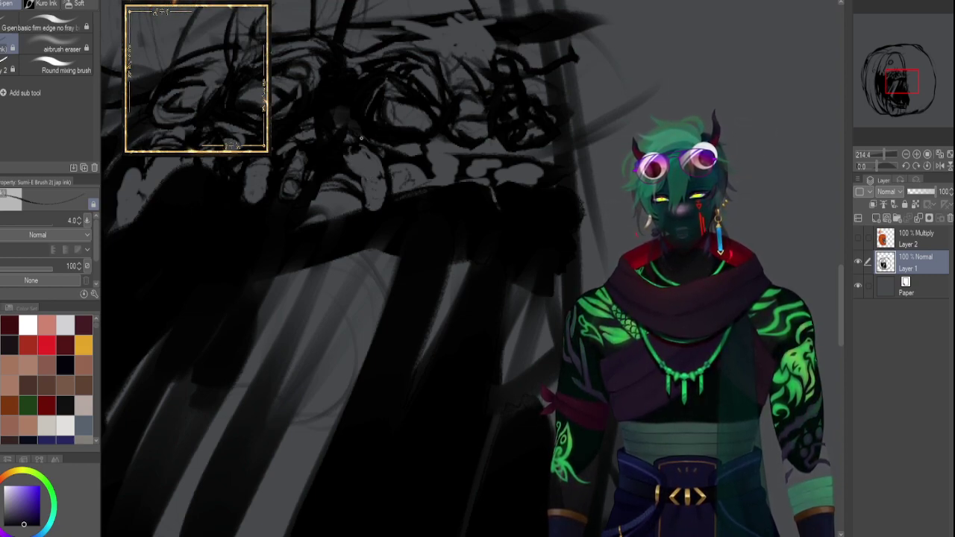
pyautogui.press('[')
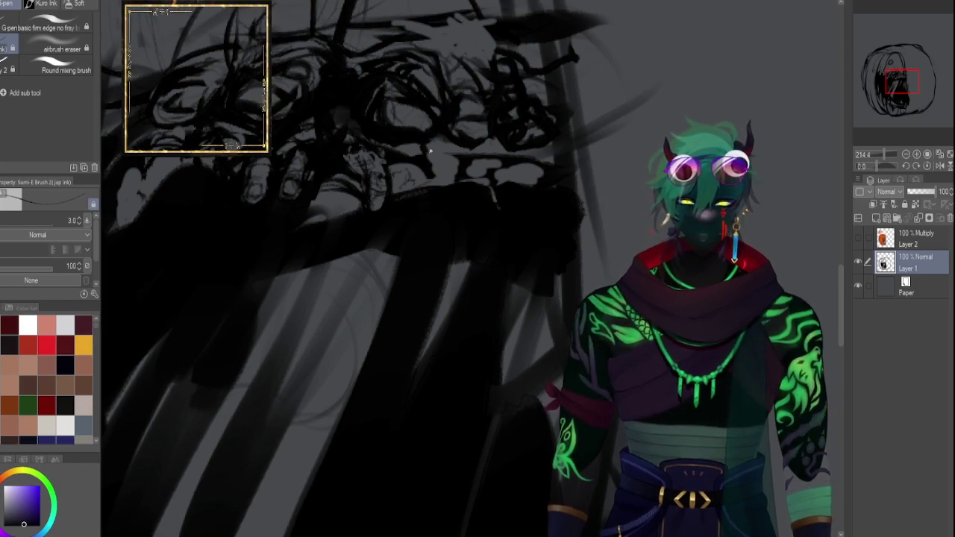
# Refine the wrinkled ridge above the clustered eyes with thin strokes, reducing the brush to size 1.5.
pyautogui.moveTo(887, 153)
pyautogui.mouseDown()
pyautogui.moveTo(878, 154)
pyautogui.moveTo(887, 153)
pyautogui.mouseUp()
pyautogui.moveTo(899, 62); pyautogui.dragTo(897, 74)
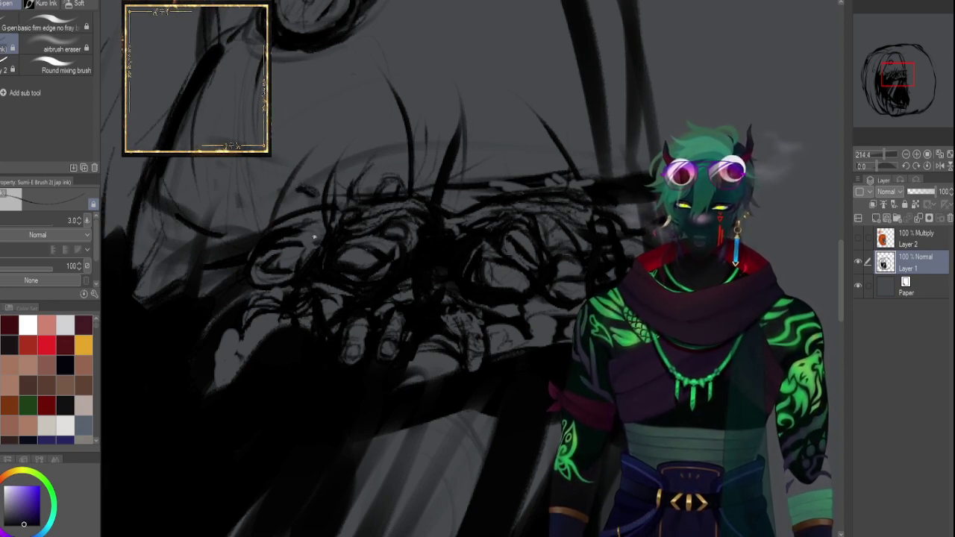
pyautogui.press('[')
pyautogui.press('[')
pyautogui.press('[')
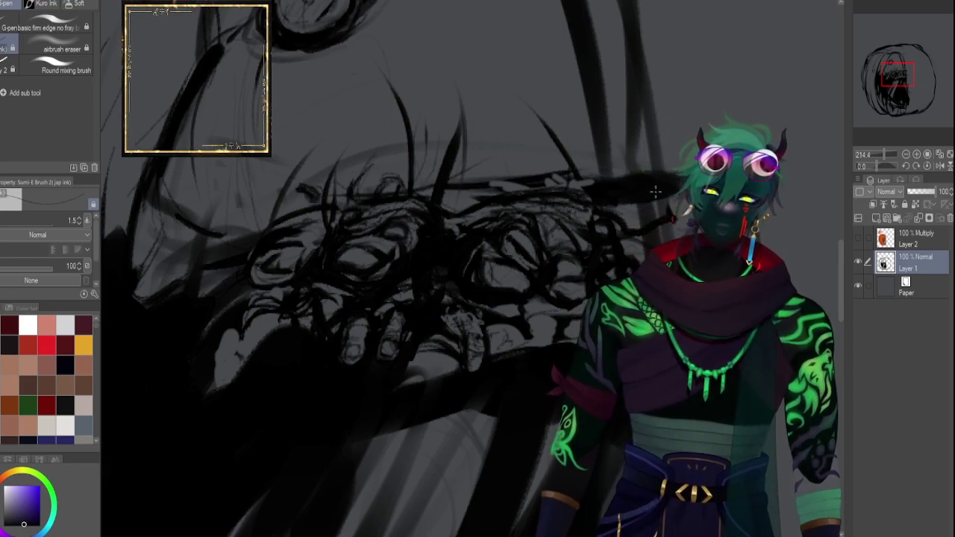
# Draw a short lash with a rounded tip beneath the large round eye, raising the brush to size 4.0.
pyautogui.moveTo(892, 82)
pyautogui.mouseDown()
pyautogui.moveTo(883, 72)
pyautogui.moveTo(891, 88)
pyautogui.moveTo(892, 72)
pyautogui.mouseUp()
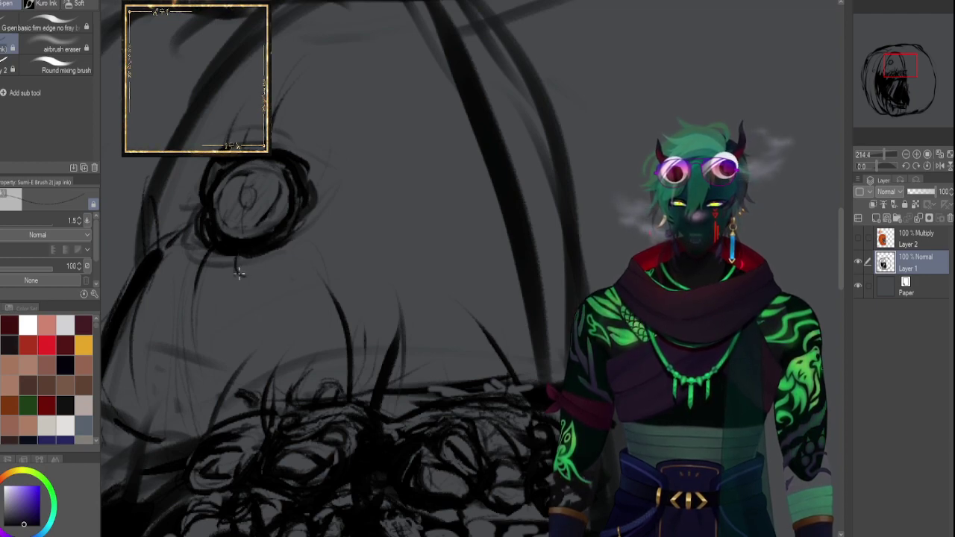
pyautogui.press(']')
pyautogui.press(']')
pyautogui.press(']')
pyautogui.press(']')
pyautogui.moveTo(236, 261)
pyautogui.mouseDown()
pyautogui.moveTo(241, 278)
pyautogui.moveTo(237, 267)
pyautogui.mouseUp()
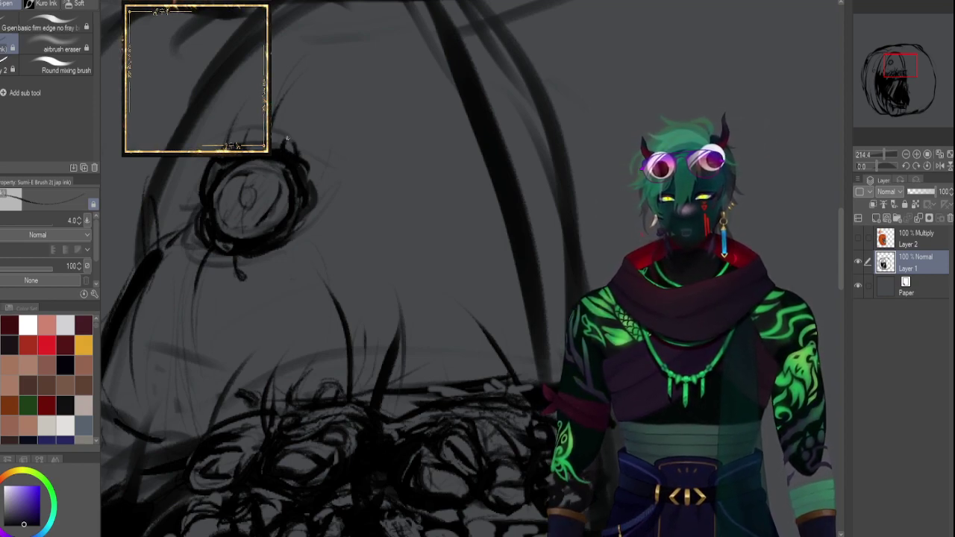
# Draw a long thin strand and a shorter spike rising from the ridge above the clustered eyes at brush size 4.0.
pyautogui.moveTo(885, 154)
pyautogui.mouseDown()
pyautogui.moveTo(877, 146)
pyautogui.moveTo(883, 154)
pyautogui.mouseUp()
pyautogui.moveTo(915, 78); pyautogui.dragTo(915, 86)
pyautogui.press(']')
pyautogui.press(']')
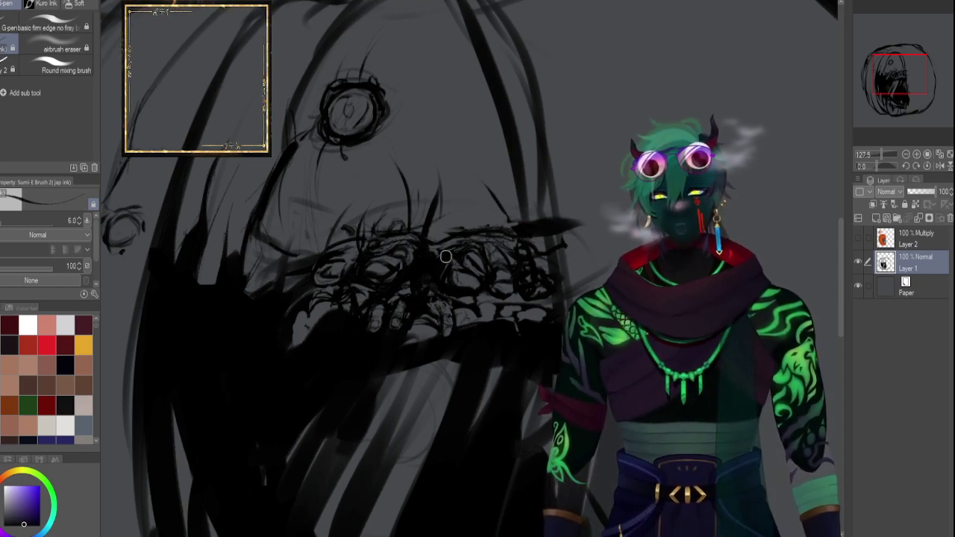
pyautogui.press('[')
pyautogui.press('[')
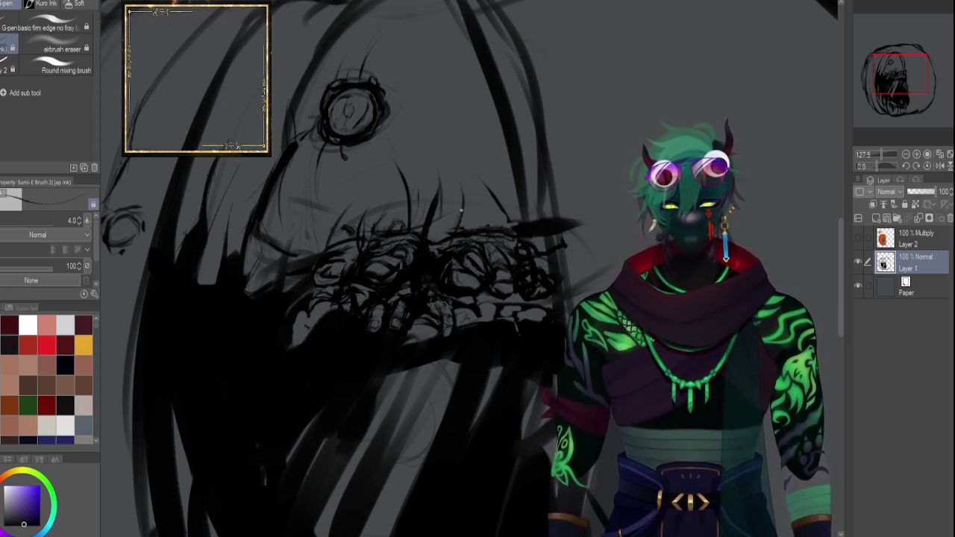
pyautogui.moveTo(443, 50)
pyautogui.mouseDown()
pyautogui.moveTo(469, 248)
pyautogui.moveTo(462, 207)
pyautogui.moveTo(463, 230)
pyautogui.mouseUp()
pyautogui.moveTo(461, 166); pyautogui.dragTo(460, 216)
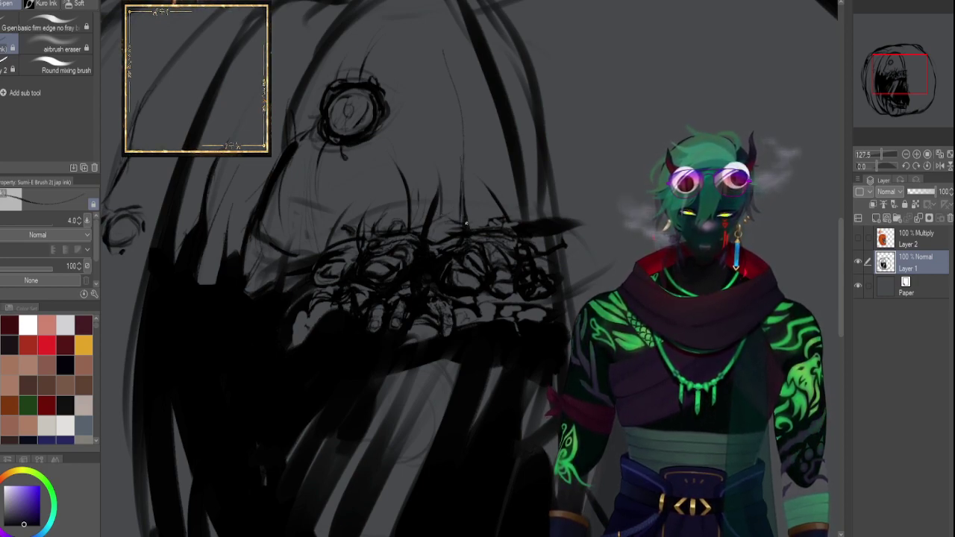
pyautogui.moveTo(493, 172); pyautogui.dragTo(512, 221)
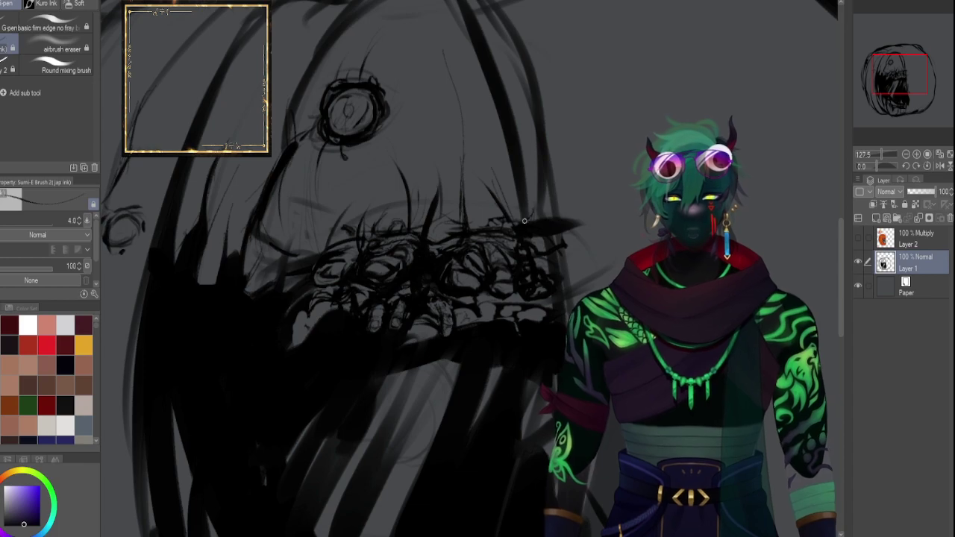
# Erase the thick dark spike at the ridge's right end and redraw its ragged edge with short strokes.
pyautogui.moveTo(529, 230)
pyautogui.mouseDown()
pyautogui.moveTo(522, 228)
pyautogui.moveTo(559, 226)
pyautogui.moveTo(564, 216)
pyautogui.mouseUp()
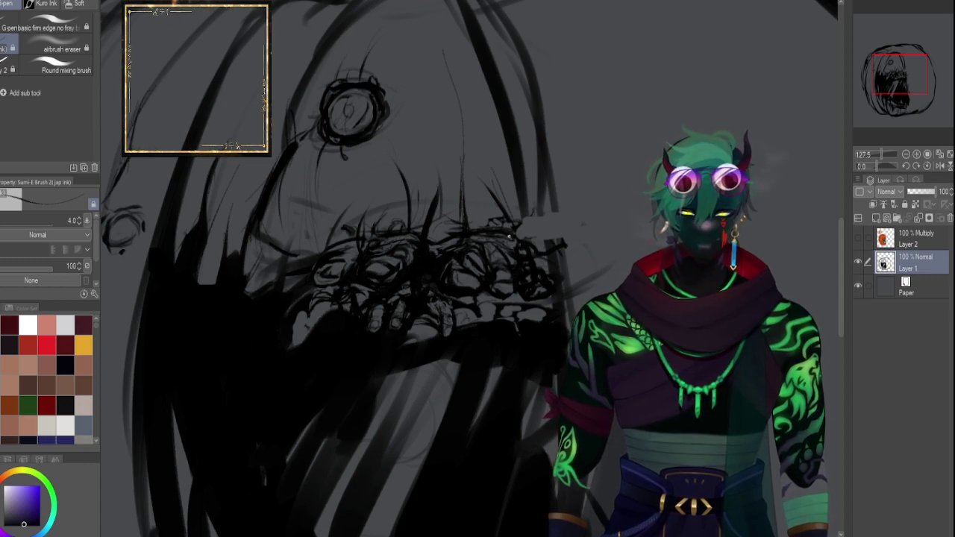
pyautogui.moveTo(517, 228)
pyautogui.mouseDown()
pyautogui.moveTo(557, 245)
pyautogui.moveTo(500, 230)
pyautogui.moveTo(542, 219)
pyautogui.mouseUp()
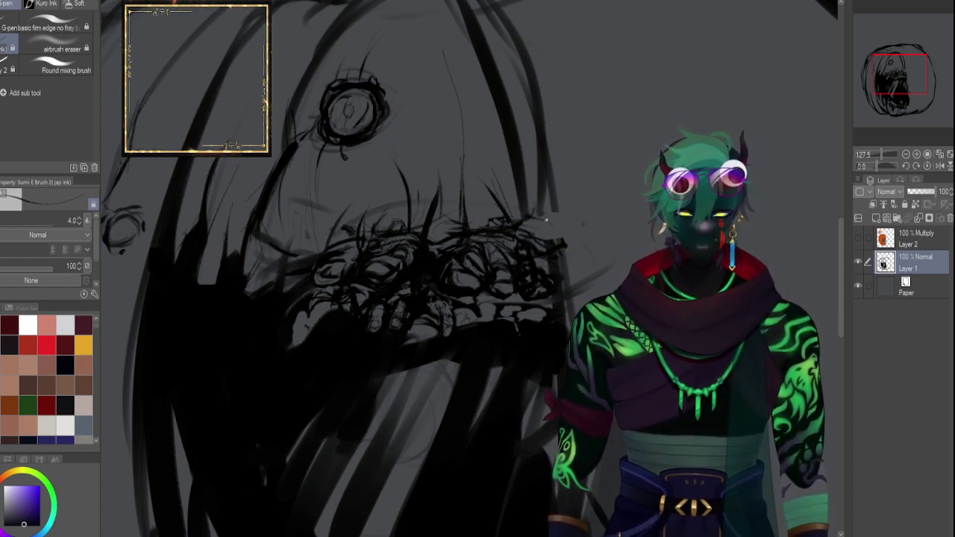
# Rework the row of teeth beneath the clustered eyes at brush size 6.0, reducing the brush to 5.0 for finer details.
pyautogui.moveTo(883, 153); pyautogui.dragTo(881, 151)
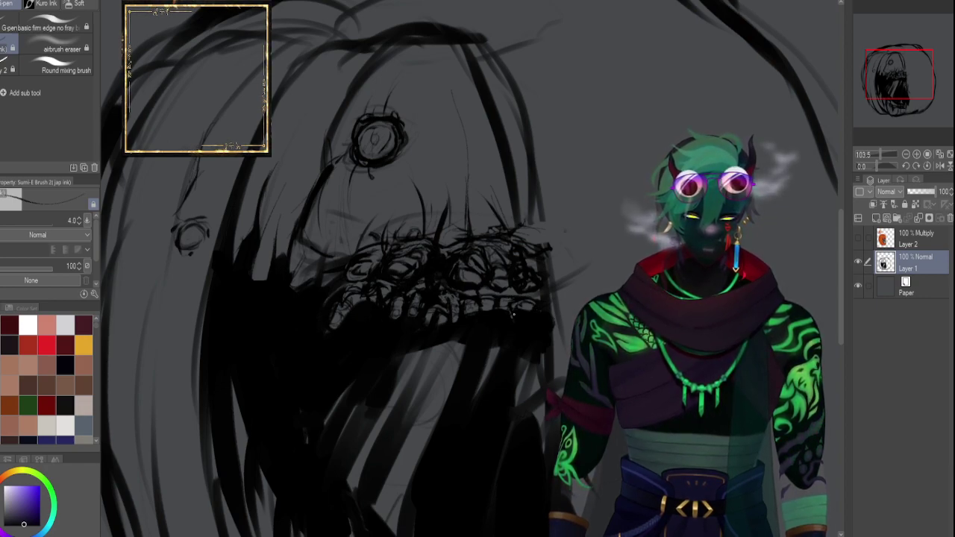
pyautogui.press(']')
pyautogui.press(']')
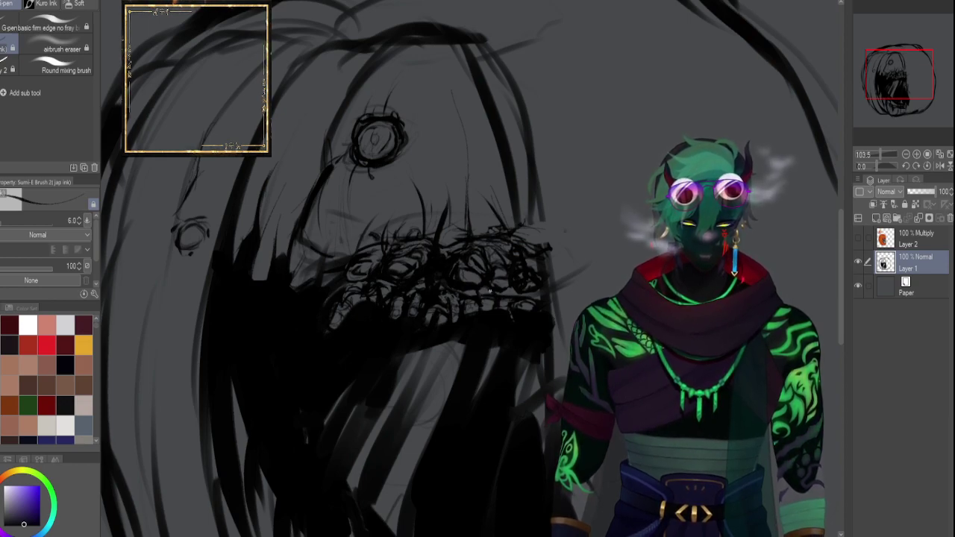
pyautogui.moveTo(482, 292); pyautogui.dragTo(539, 300)
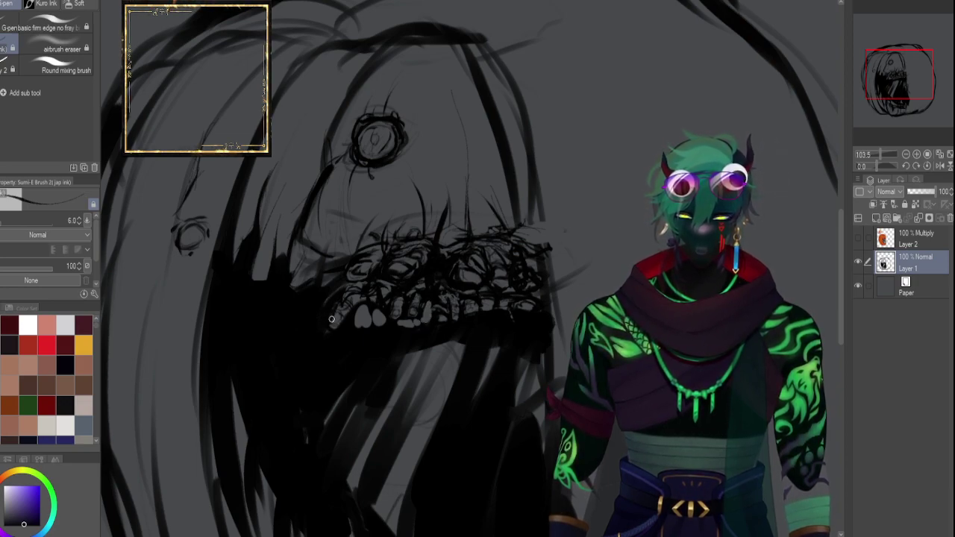
pyautogui.press('[')
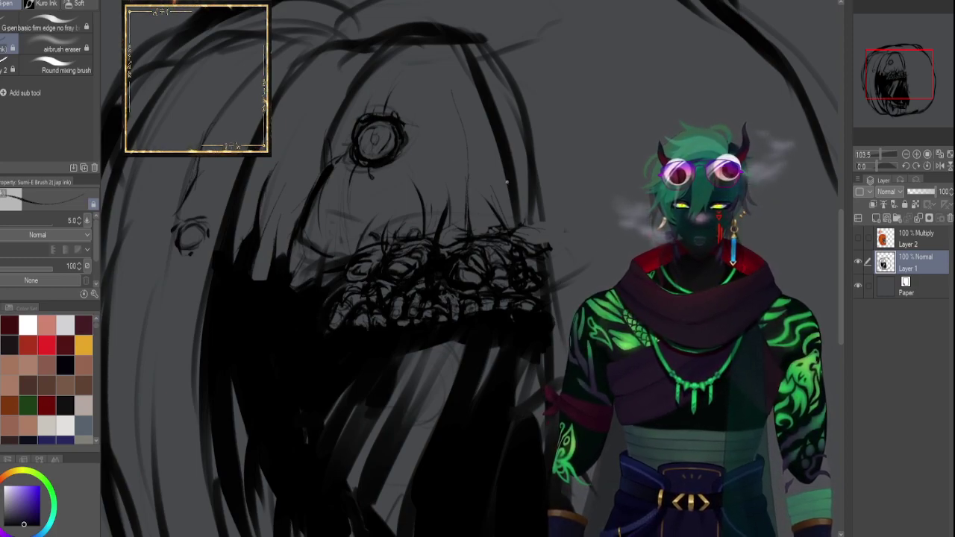
# Show the Multiply colour layer, Layer 2, and clear the reddish tint from the row of teeth on it.
pyautogui.click(860, 239)
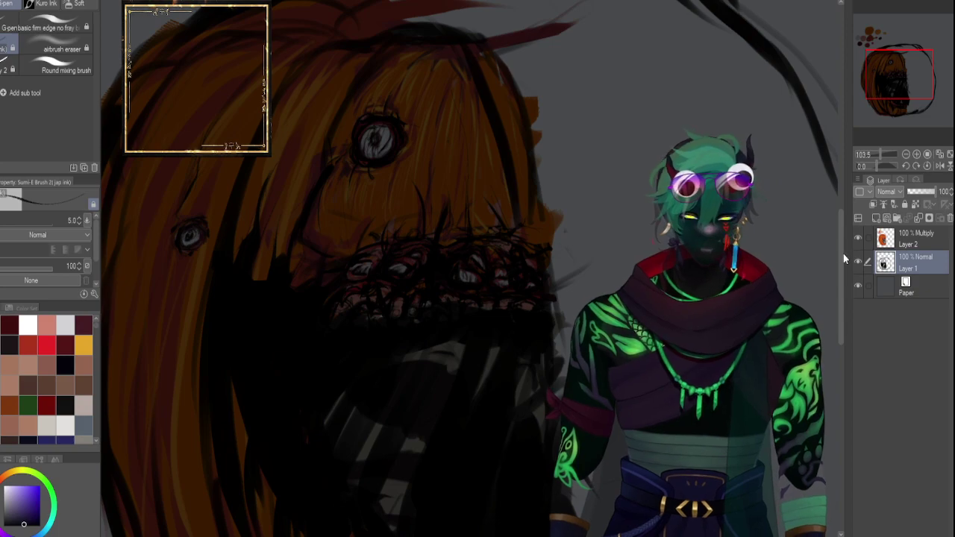
pyautogui.click(860, 240)
pyautogui.click(858, 236)
pyautogui.click(859, 238)
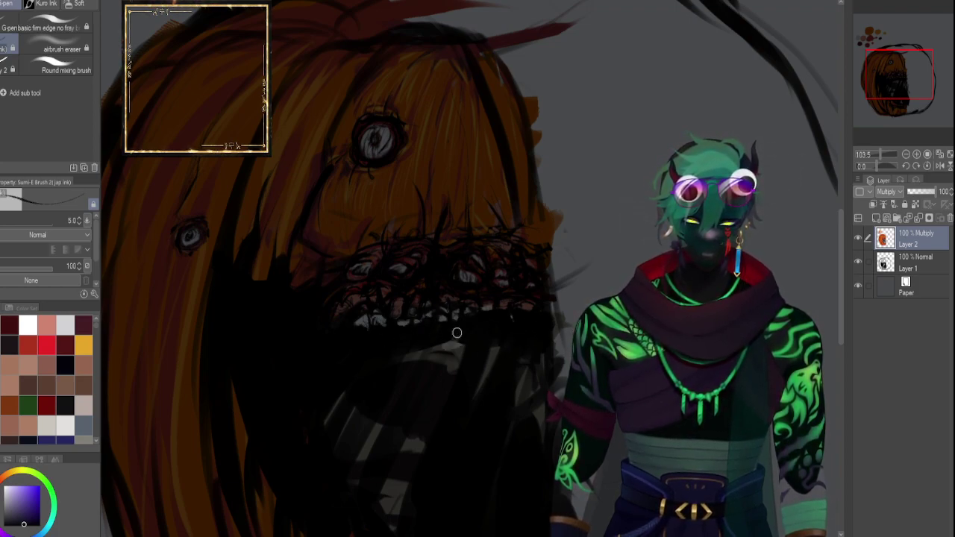
pyautogui.click(859, 237)
pyautogui.click(859, 237)
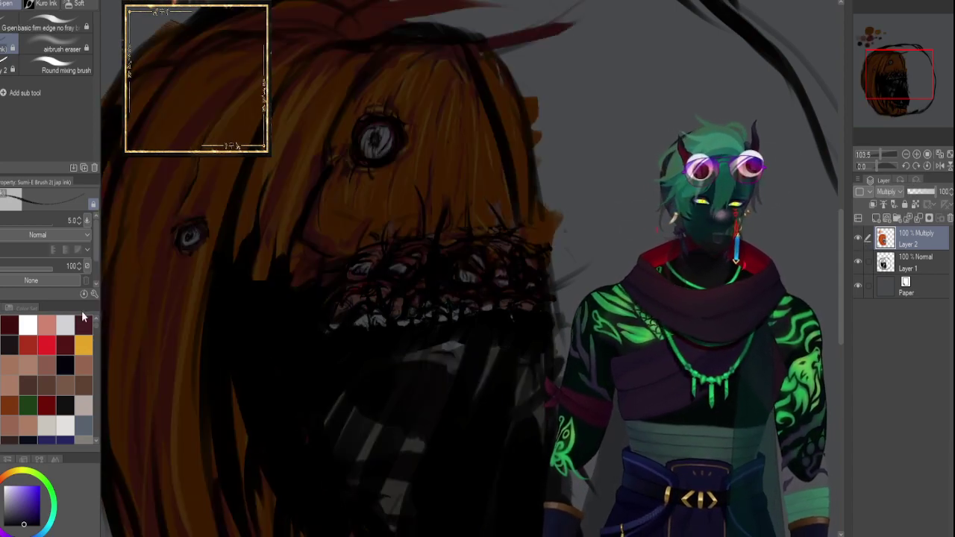
# Choose a dark red from the colour set and tint the gums above the teeth on Layer 2.
pyautogui.click(46, 346)
pyautogui.click(46, 405)
pyautogui.click(882, 139)
pyautogui.moveTo(881, 153); pyautogui.dragTo(880, 153)
pyautogui.moveTo(897, 104)
pyautogui.mouseDown()
pyautogui.moveTo(900, 71)
pyautogui.moveTo(894, 79)
pyautogui.mouseUp()
pyautogui.moveTo(878, 155); pyautogui.dragTo(886, 155)
pyautogui.moveTo(399, 225); pyautogui.dragTo(419, 225)
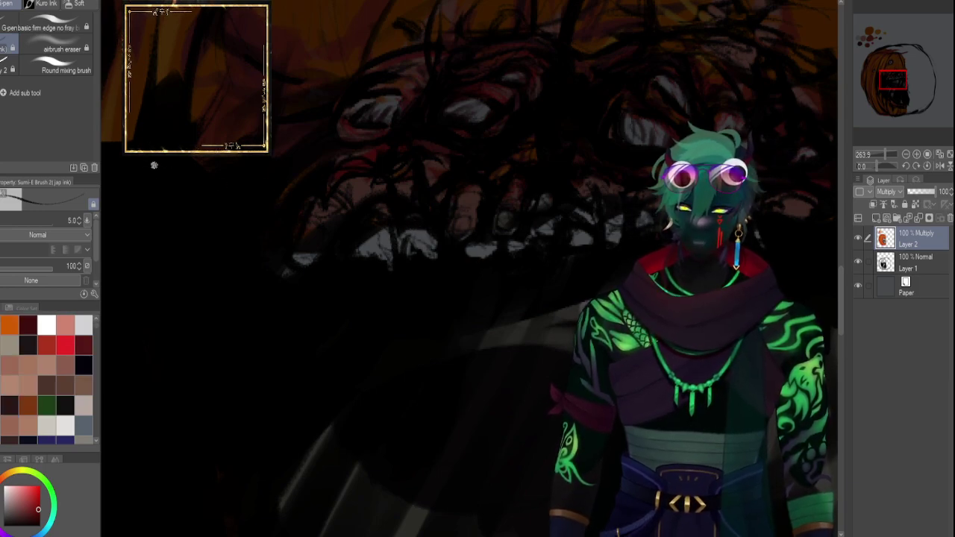
# Switch to the layer paint pen and reduce its brush size to 8.0.
pyautogui.click(43, 4)
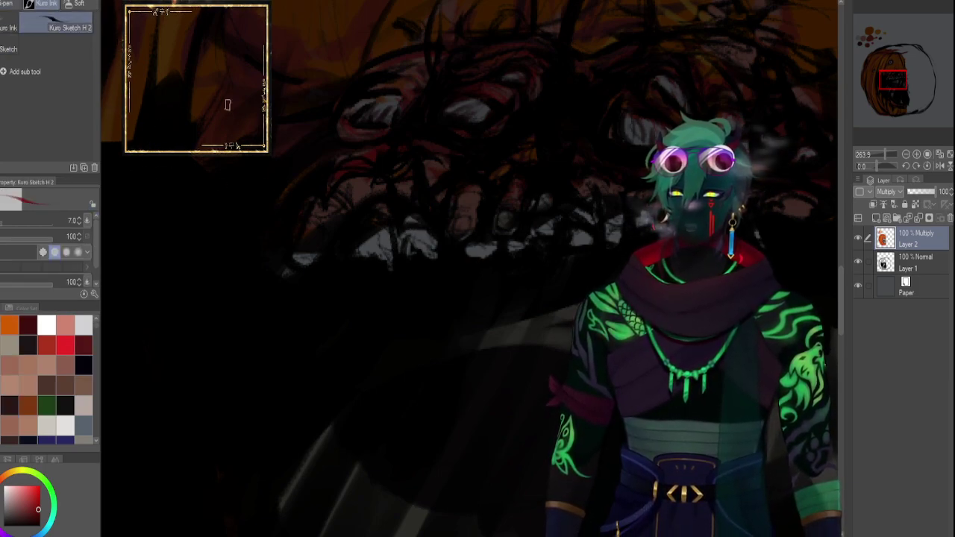
pyautogui.click(8, 4)
pyautogui.press('[')
pyautogui.press('[')
pyautogui.press('[')
pyautogui.press('[')
pyautogui.press('[')
pyautogui.press('[')
pyautogui.press('[')
pyautogui.press('[')
pyautogui.press('[')
pyautogui.press('[')
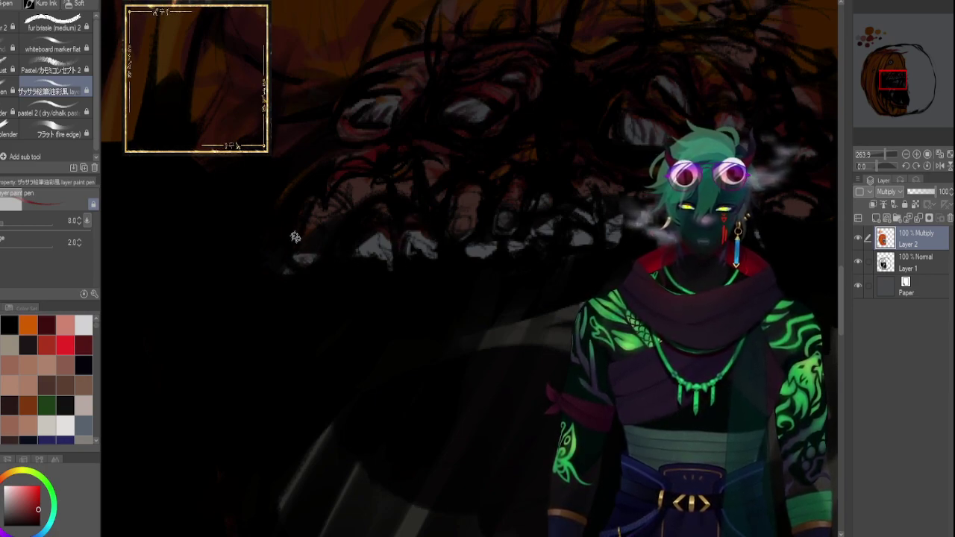
# Lower Layer 2's opacity to 55% and paint the teeth light grey with the layer paint pen at sizes 8.0 and 7.0.
pyautogui.click(925, 193)
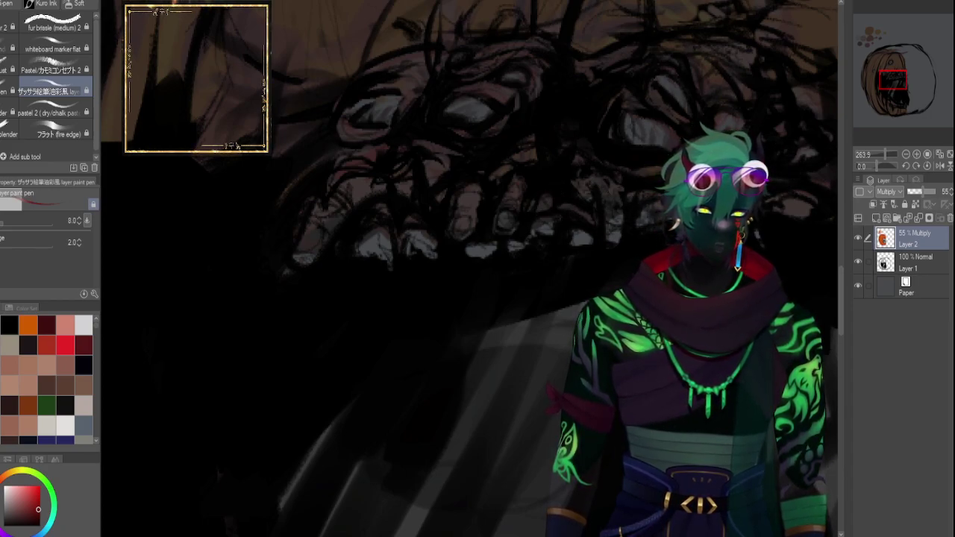
pyautogui.moveTo(900, 83)
pyautogui.mouseDown()
pyautogui.moveTo(913, 81)
pyautogui.moveTo(900, 79)
pyautogui.mouseUp()
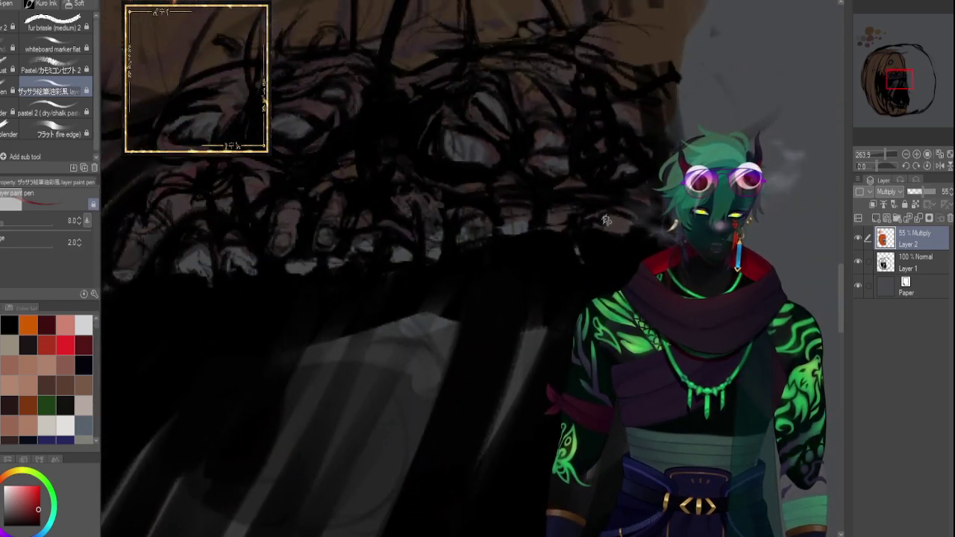
pyautogui.click(82, 324)
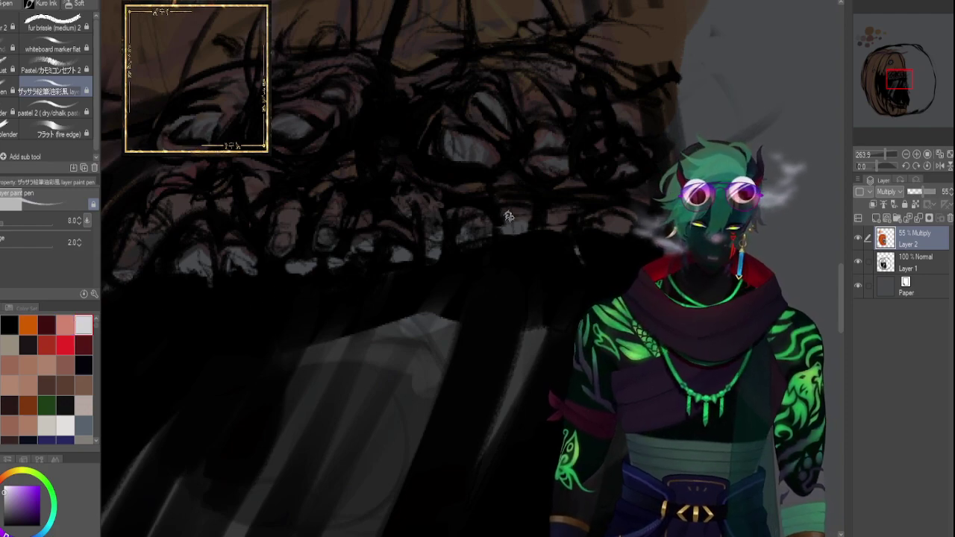
pyautogui.moveTo(508, 217); pyautogui.dragTo(507, 231)
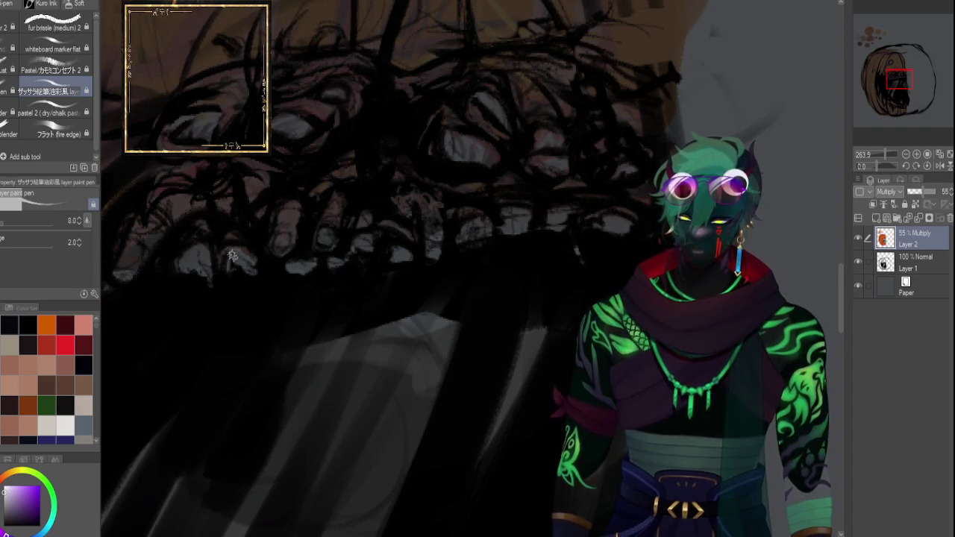
pyautogui.press('[')
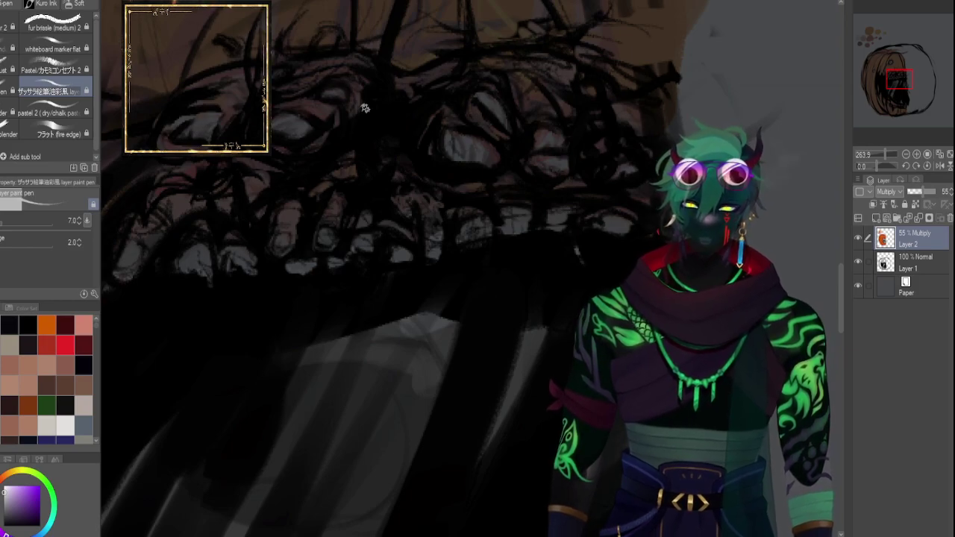
# Reduce the layer paint pen size to 5.0 and paint light grey into the small details around the large upper eye.
pyautogui.moveTo(899, 80); pyautogui.dragTo(892, 62)
pyautogui.press('[')
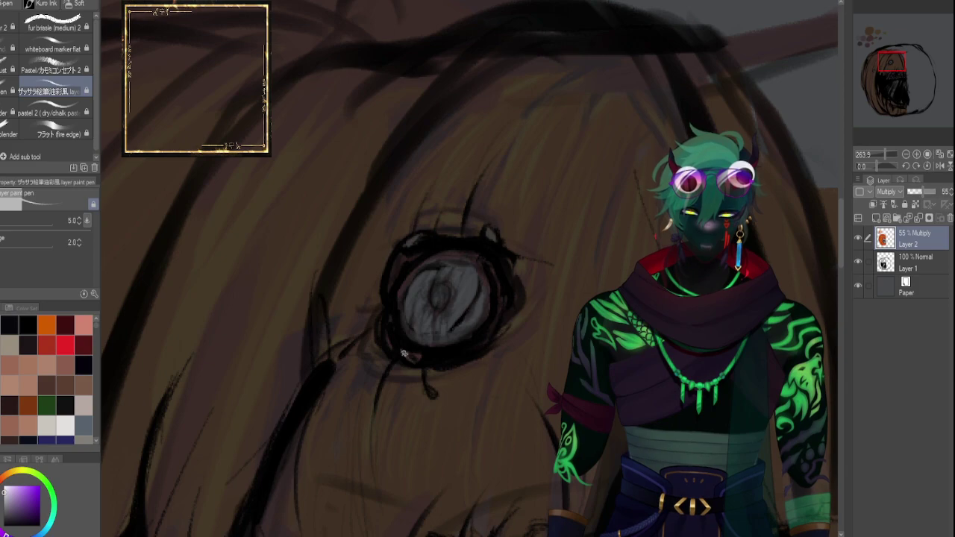
pyautogui.moveTo(899, 71); pyautogui.dragTo(895, 70)
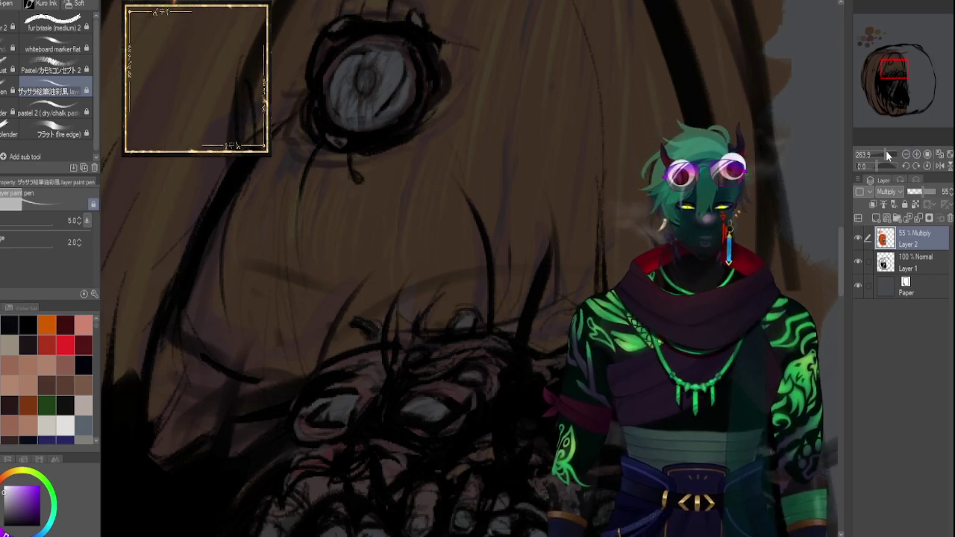
# Raise Layer 2's opacity to 77%.
pyautogui.moveTo(883, 151); pyautogui.dragTo(879, 152)
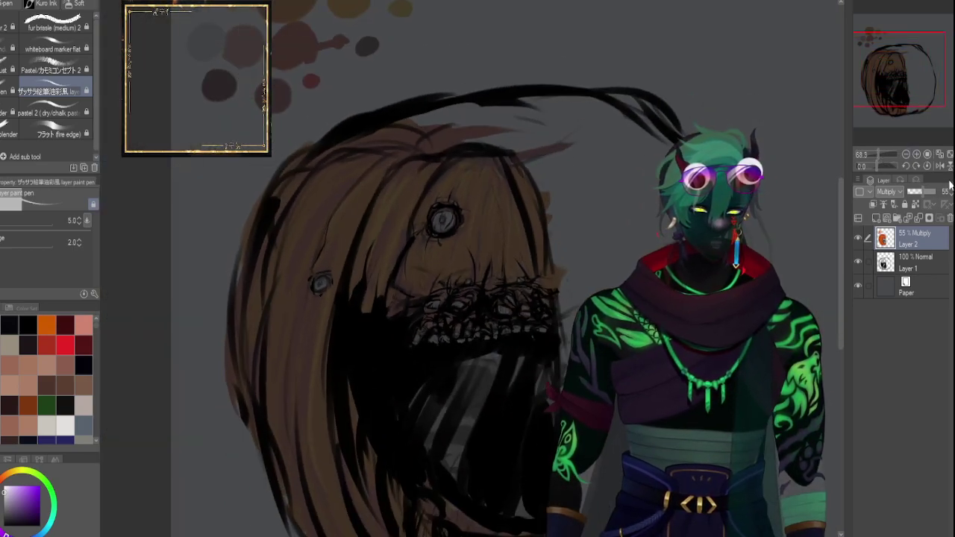
pyautogui.moveTo(922, 193); pyautogui.dragTo(931, 193)
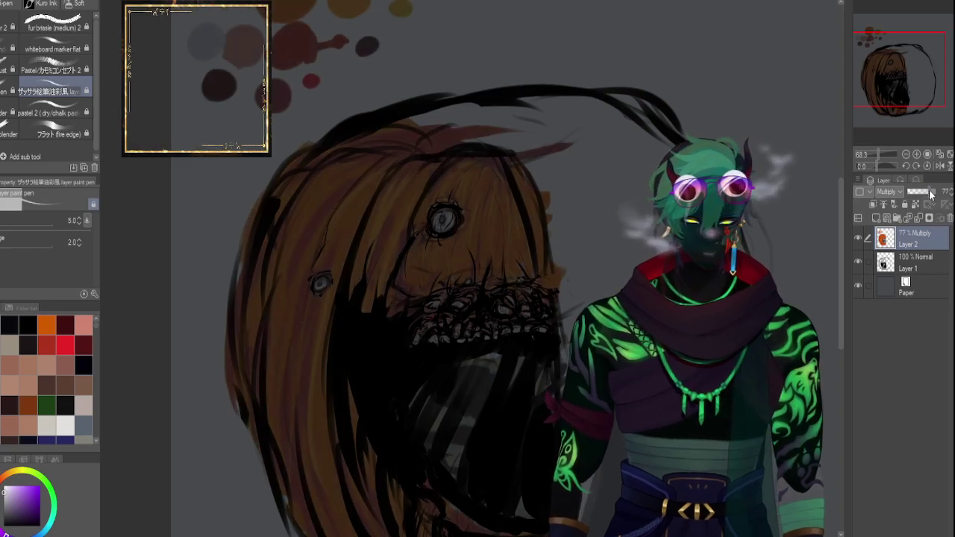
# Choose a dark red from the colour set and tint the gums around the middle teeth with small layer paint pen strokes.
pyautogui.moveTo(880, 152); pyautogui.dragTo(884, 153)
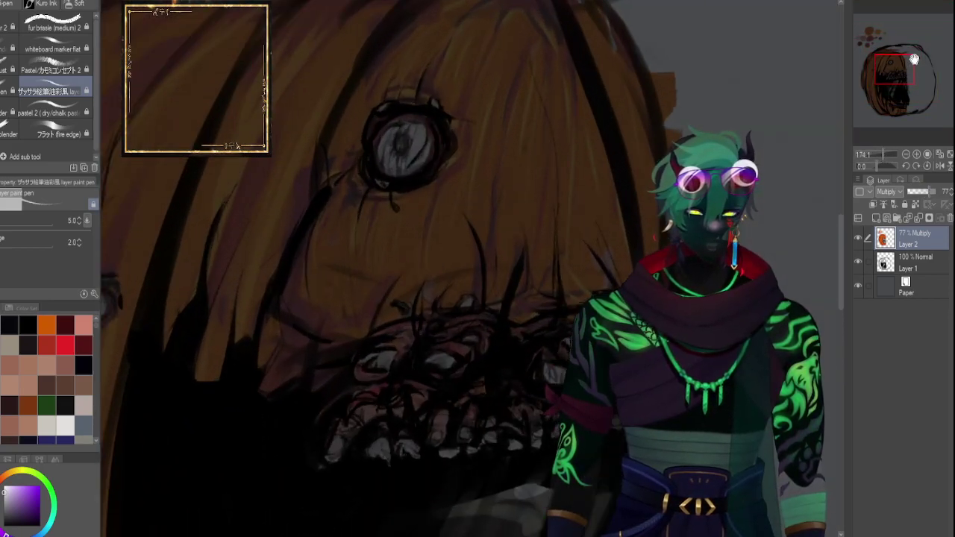
pyautogui.moveTo(915, 59); pyautogui.dragTo(917, 66)
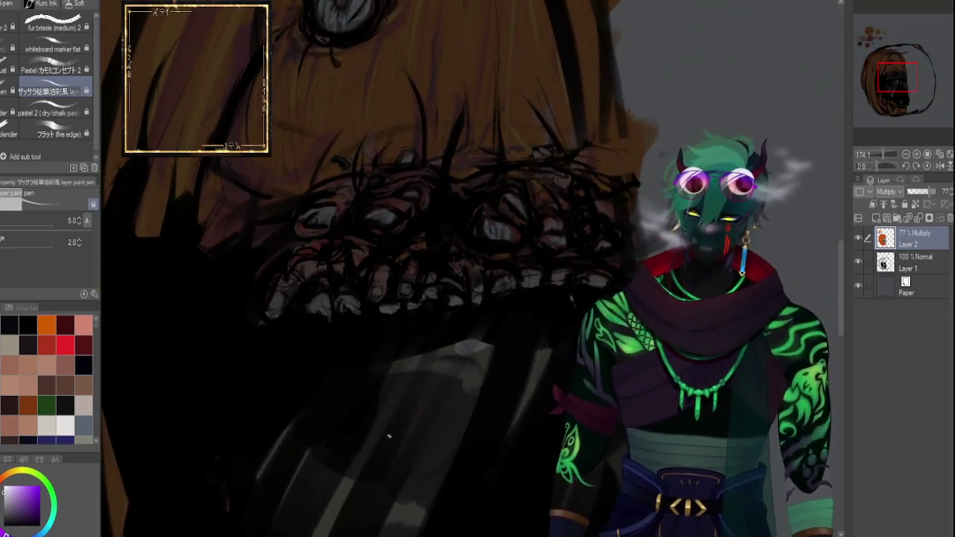
pyautogui.click(64, 323)
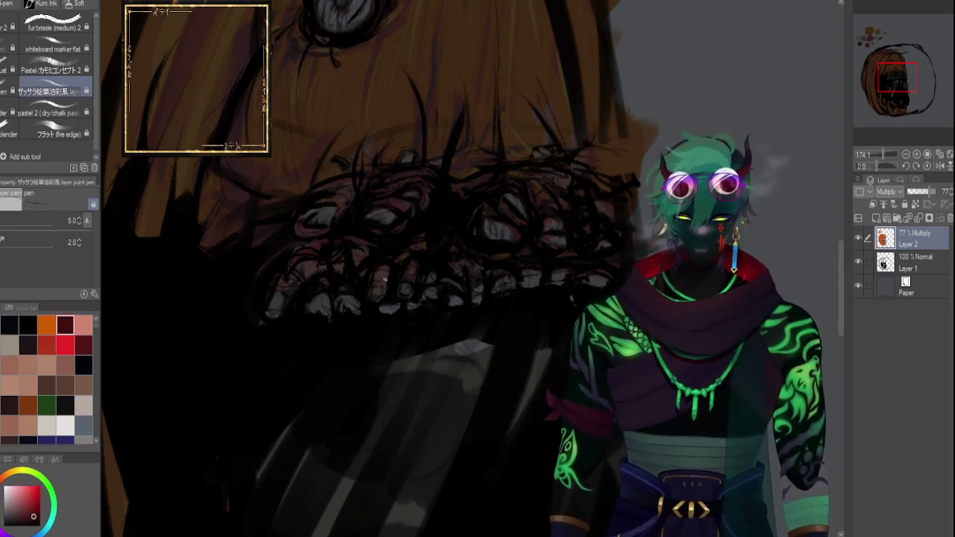
pyautogui.moveTo(370, 278); pyautogui.dragTo(390, 276)
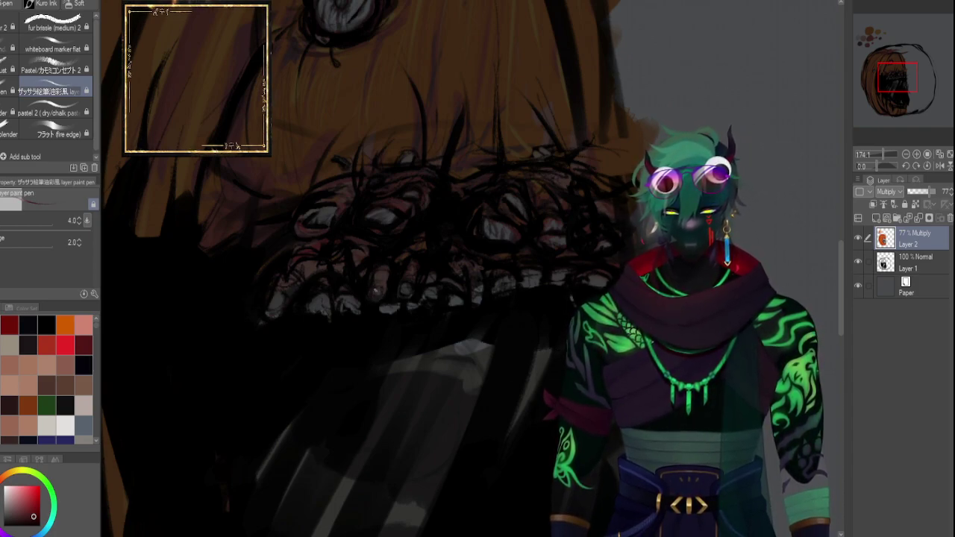
pyautogui.press(']')
pyautogui.press(']')
pyautogui.press(']')
pyautogui.press(']')
pyautogui.press(']')
pyautogui.press(']')
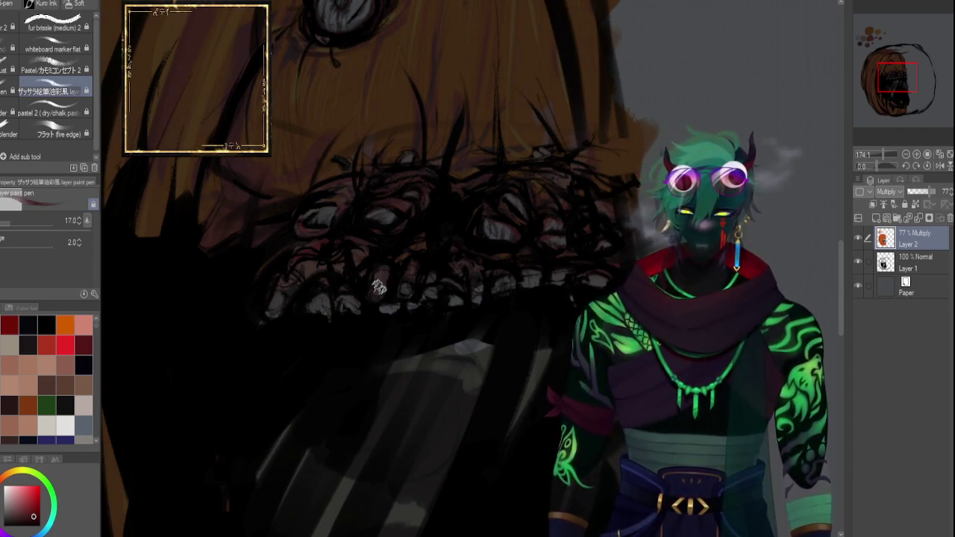
pyautogui.press('[')
pyautogui.press('[')
pyautogui.press('[')
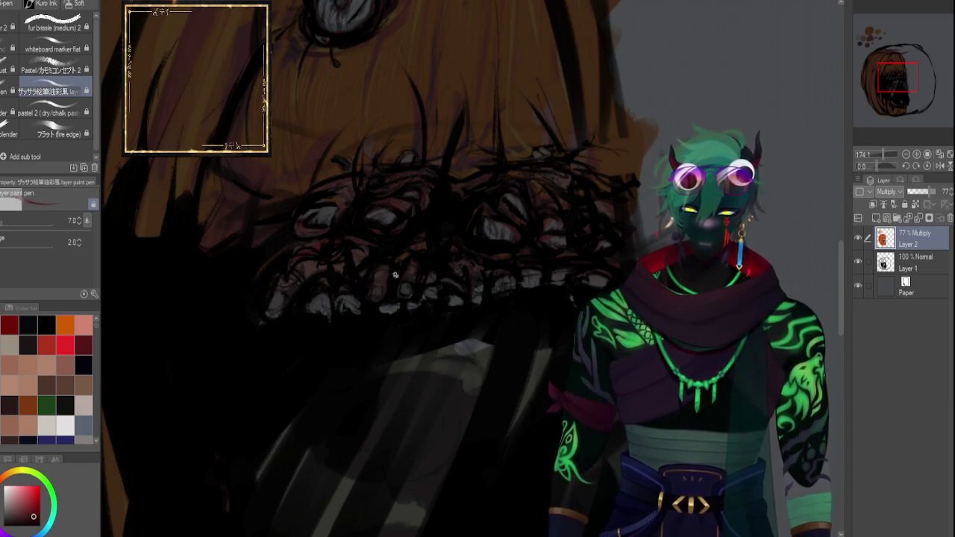
# Switch to the Kuro Sketch brush and reduce its size to 15.0.
pyautogui.click(41, 4)
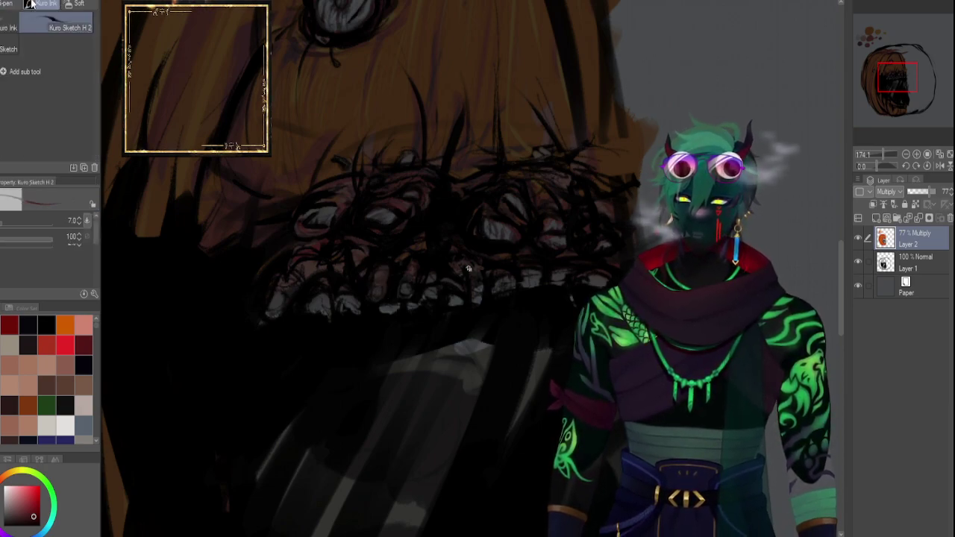
pyautogui.click(6, 48)
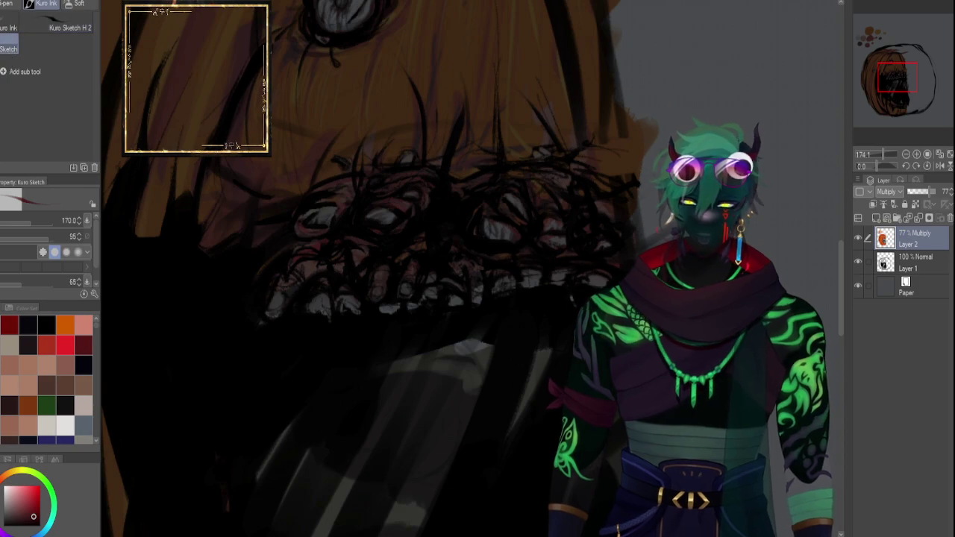
pyautogui.click(756, 226)
pyautogui.press('[')
pyautogui.press('[')
pyautogui.press('[')
pyautogui.press('[')
pyautogui.press('[')
pyautogui.press('[')
pyautogui.press('[')
pyautogui.press('[')
pyautogui.press('[')
pyautogui.press('[')
pyautogui.press('[')
pyautogui.press('[')
pyautogui.press('[')
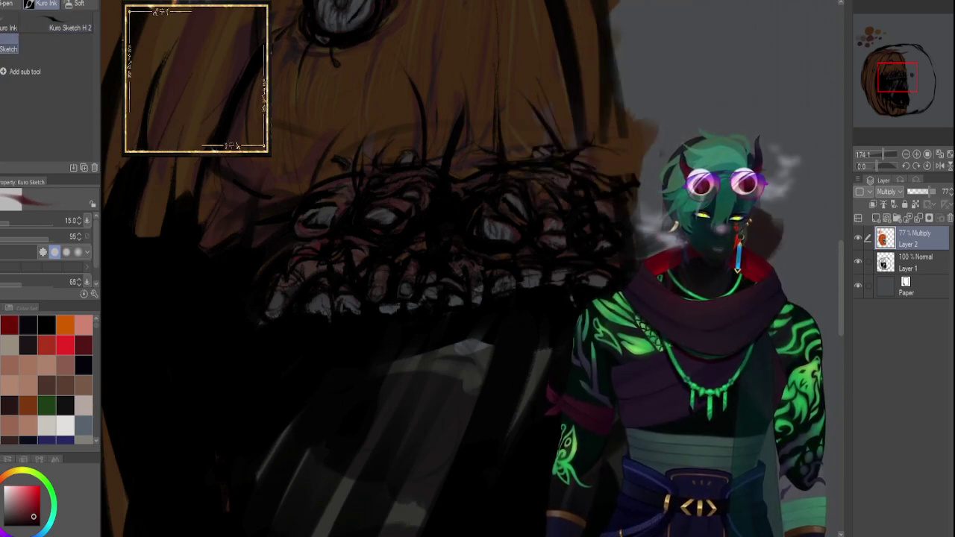
# Switch to the Kuro Sketch H 2 brush and reduce its size to 2.0 for detailing the middle teeth in dark red.
pyautogui.click(68, 33)
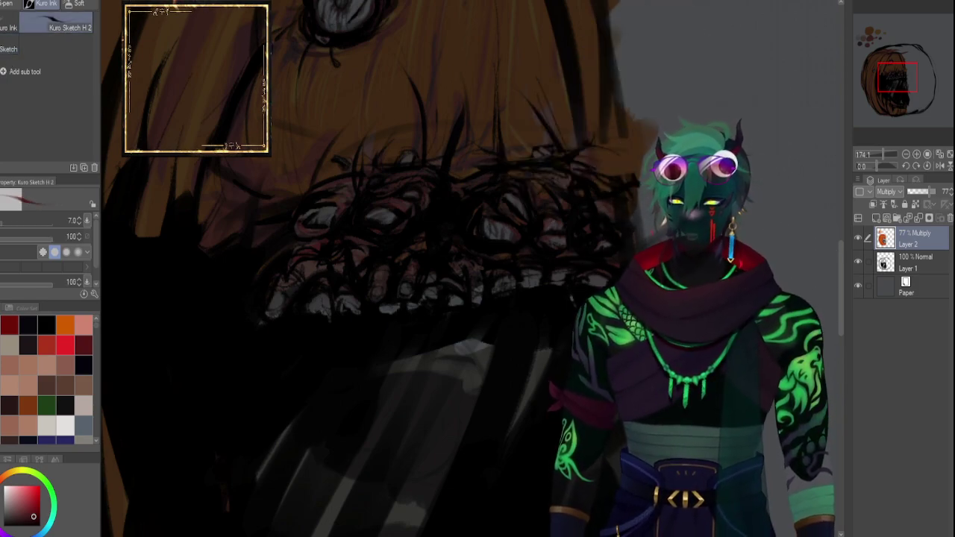
pyautogui.press('[')
pyautogui.press('[')
pyautogui.press('[')
pyautogui.moveTo(883, 153); pyautogui.dragTo(889, 153)
pyautogui.press('[')
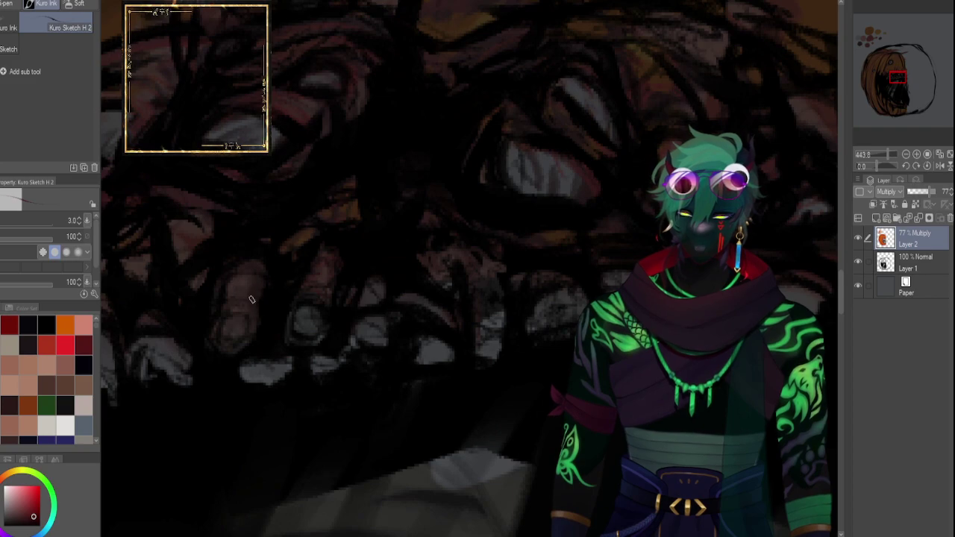
pyautogui.press('[')
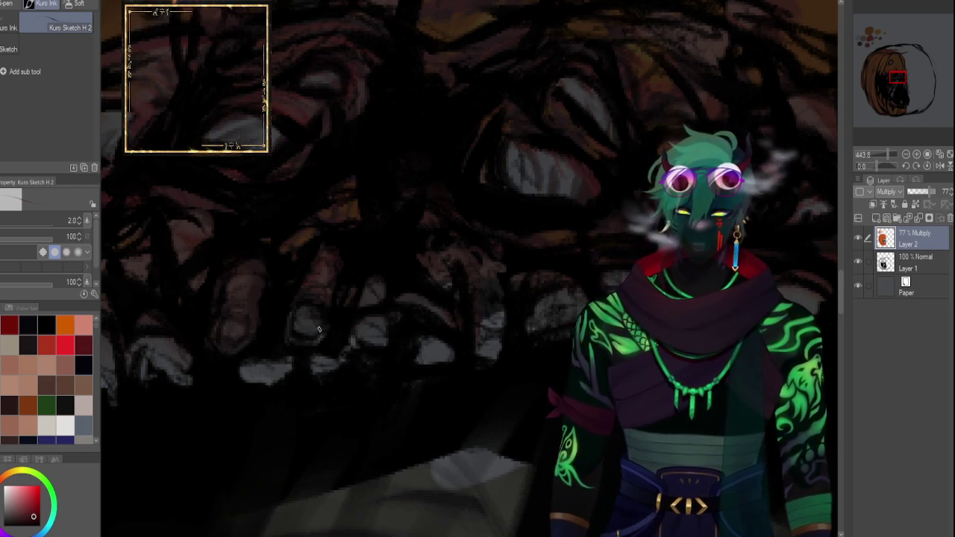
# Set the Kuro Sketch H 2 size to 1.5 and draw fine dark red details around the middle teeth and eyes.
pyautogui.press(']')
pyautogui.press(']')
pyautogui.press(']')
pyautogui.press(']')
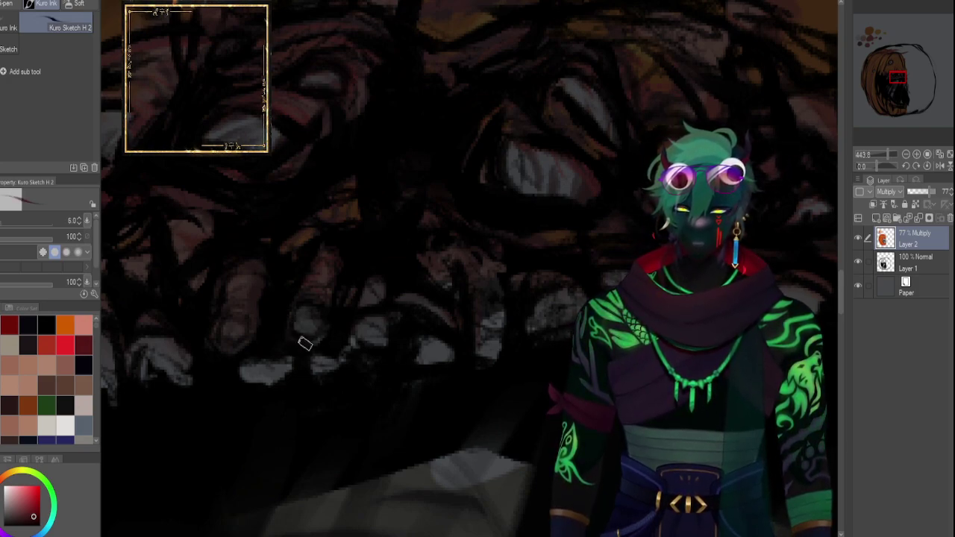
pyautogui.press('[')
pyautogui.press('[')
pyautogui.press('[')
pyautogui.press('[')
pyautogui.press('[')
pyautogui.press('[')
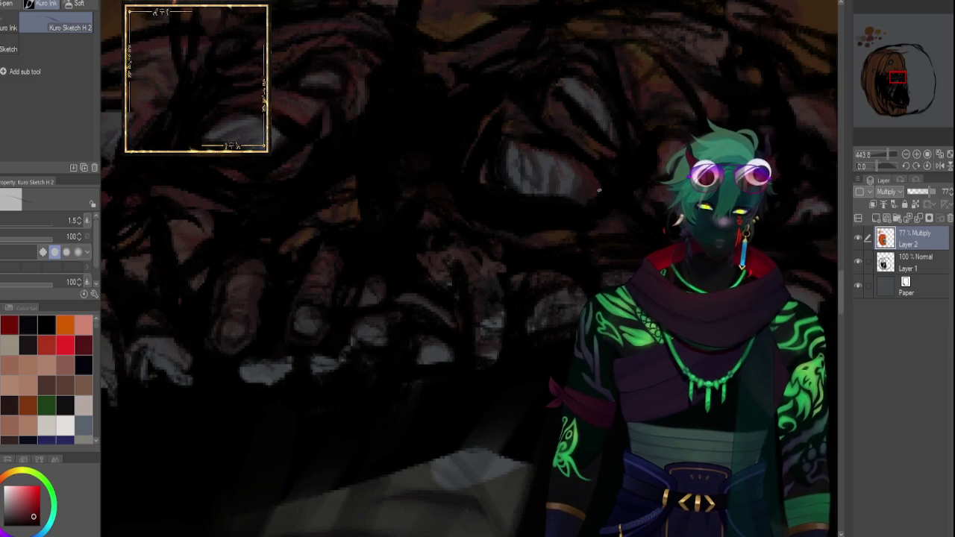
# Continue the fine dark red strokes around the teeth and clustered eyes at both ends of the row.
pyautogui.moveTo(888, 102)
pyautogui.mouseDown()
pyautogui.moveTo(909, 87)
pyautogui.moveTo(901, 78)
pyautogui.mouseUp()
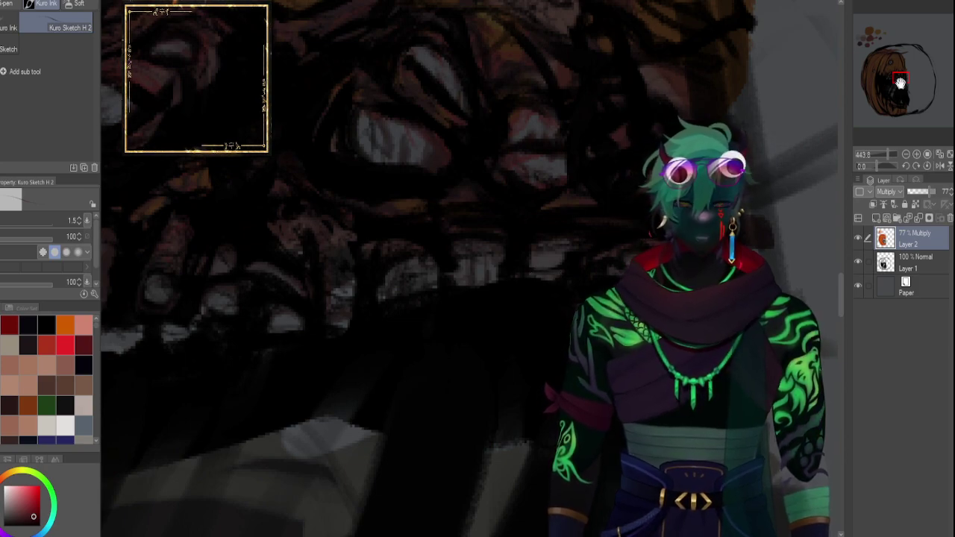
pyautogui.moveTo(900, 81); pyautogui.dragTo(891, 78)
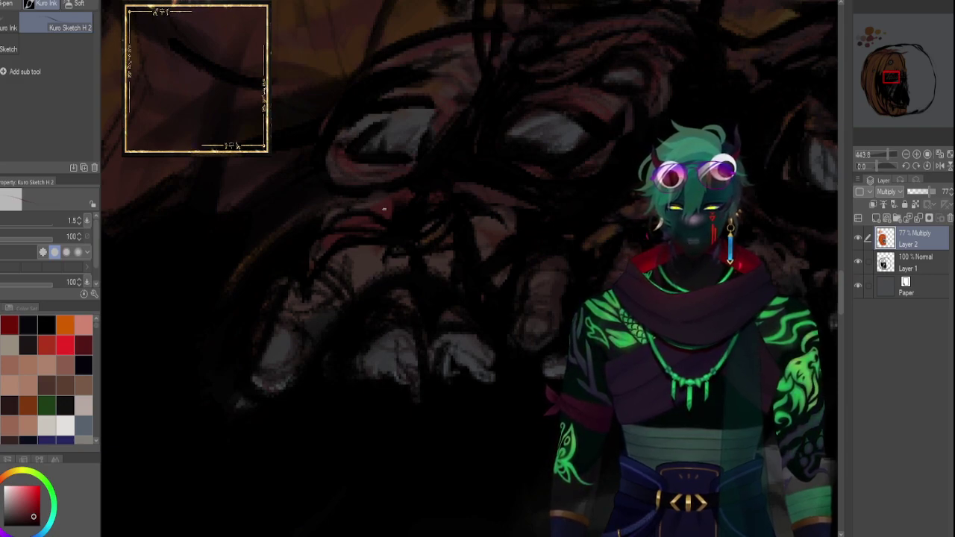
pyautogui.moveTo(371, 126); pyautogui.dragTo(437, 120)
pyautogui.moveTo(379, 116); pyautogui.dragTo(351, 135)
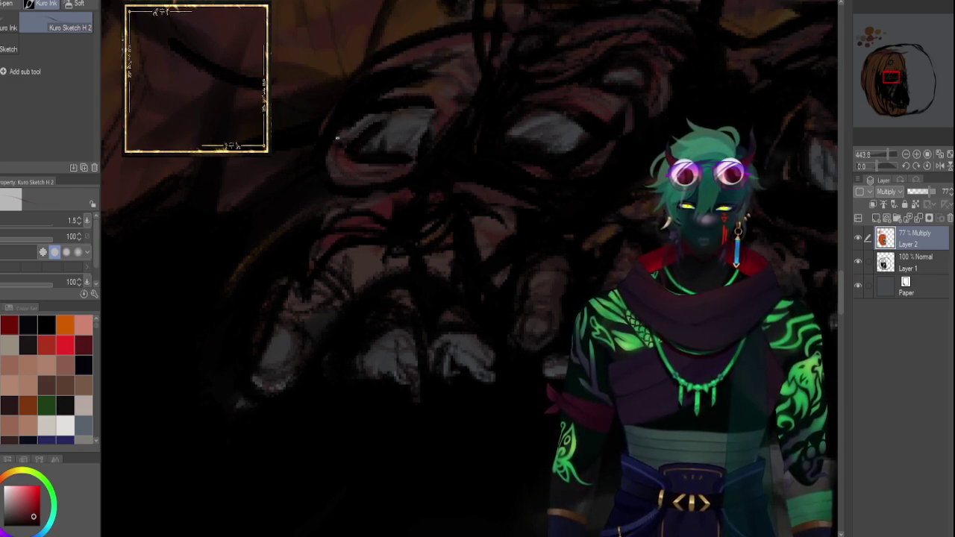
# Set the brush size to 2.0 and tint the leftmost teeth and neighbouring gums with a slightly brighter dark red.
pyautogui.moveTo(892, 77); pyautogui.dragTo(889, 62)
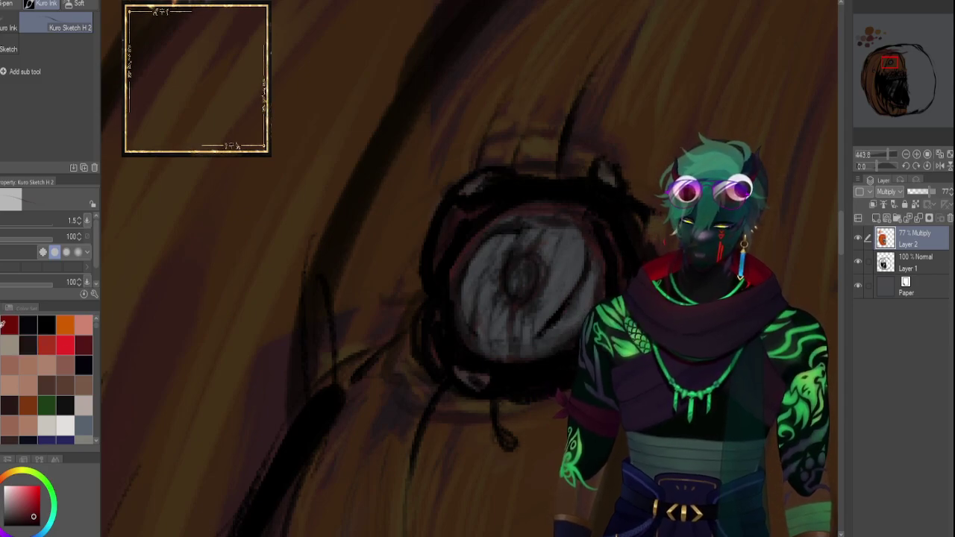
pyautogui.press(']')
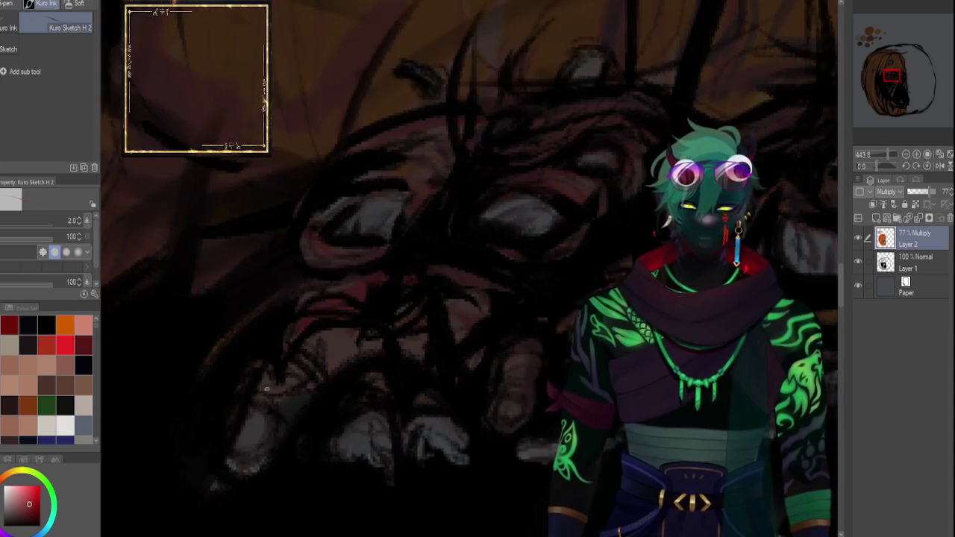
pyautogui.click(274, 400)
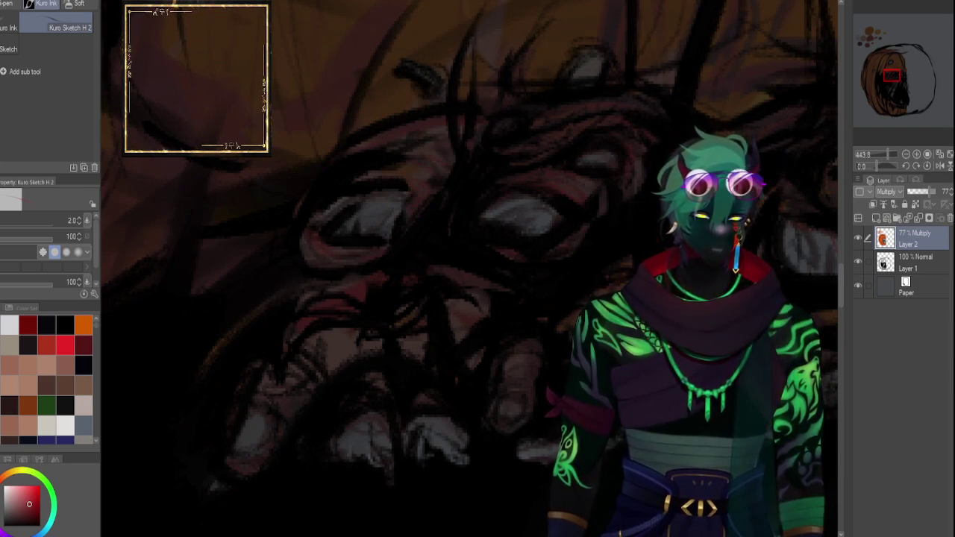
pyautogui.moveTo(889, 88)
pyautogui.mouseDown()
pyautogui.moveTo(903, 87)
pyautogui.moveTo(899, 78)
pyautogui.mouseUp()
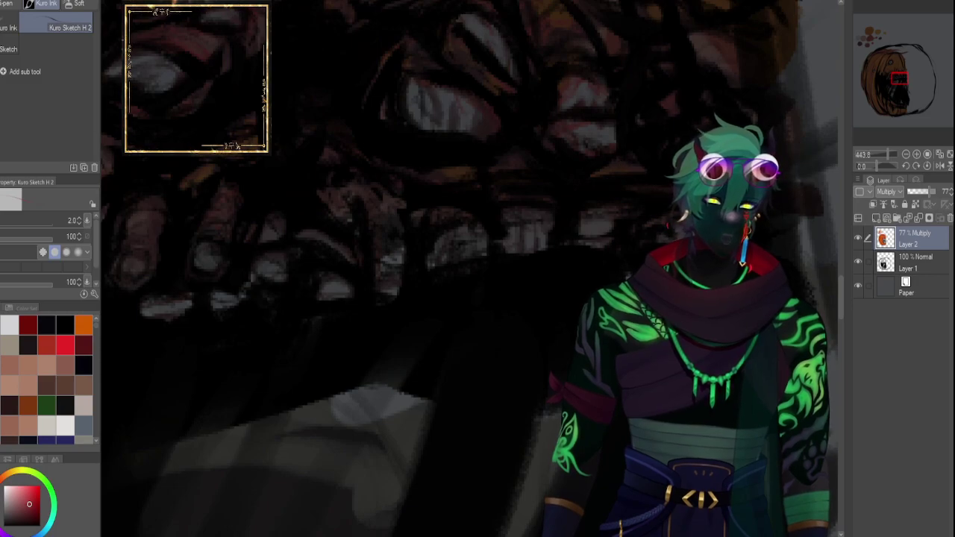
pyautogui.moveTo(879, 152); pyautogui.dragTo(882, 151)
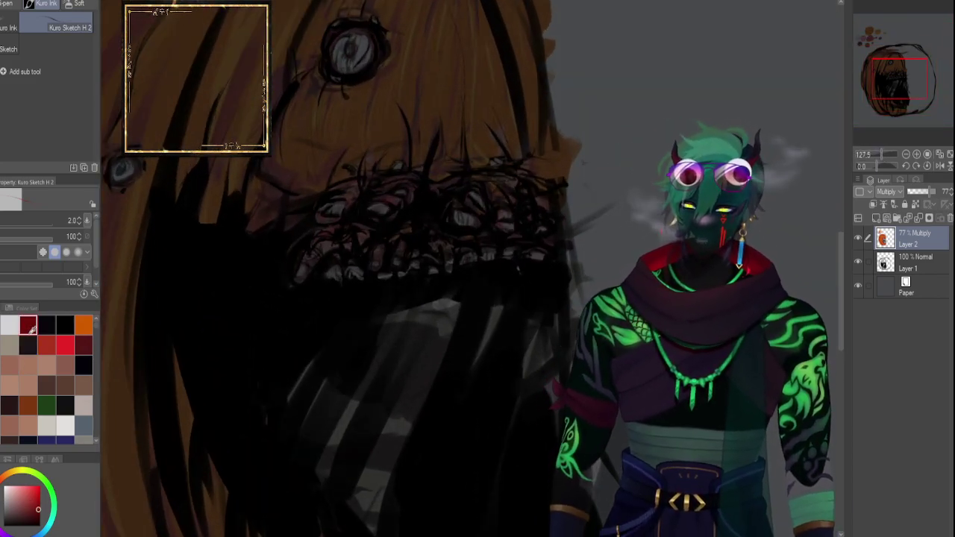
# Choose the bright red from the colour set and tint the middle teeth and gums at brush size 2.5.
pyautogui.press('[')
pyautogui.click(65, 345)
pyautogui.press(']')
pyautogui.moveTo(875, 150); pyautogui.dragTo(887, 151)
pyautogui.press('[')
pyautogui.press(']')
pyautogui.press(']')
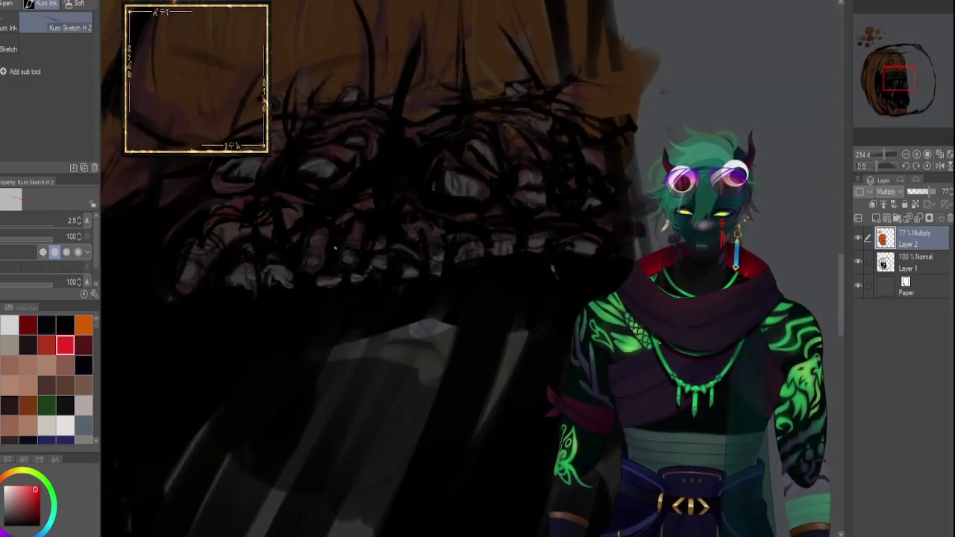
pyautogui.moveTo(310, 252); pyautogui.dragTo(320, 259)
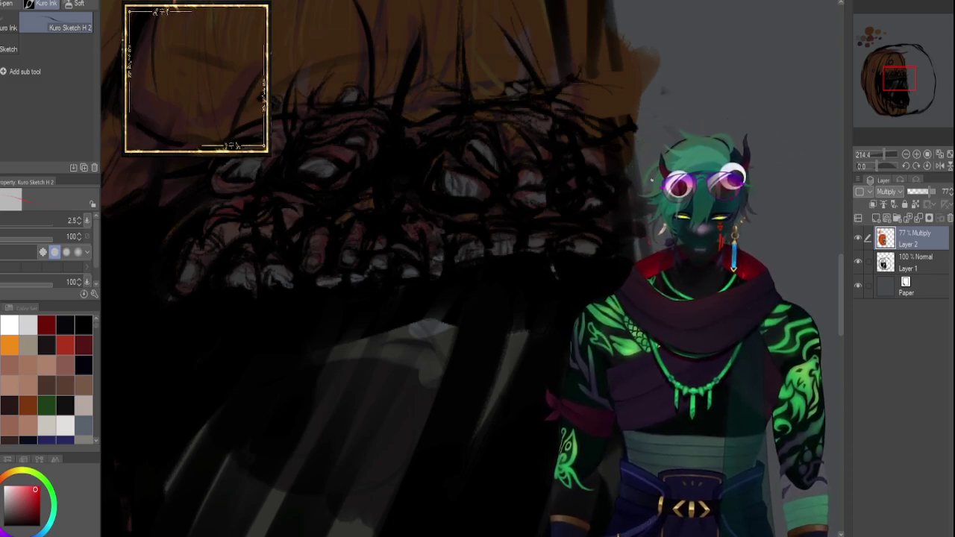
# Extend the bright red tinting across the gums and flesh along the rest of the tooth row.
pyautogui.scroll(5, 890, 152)
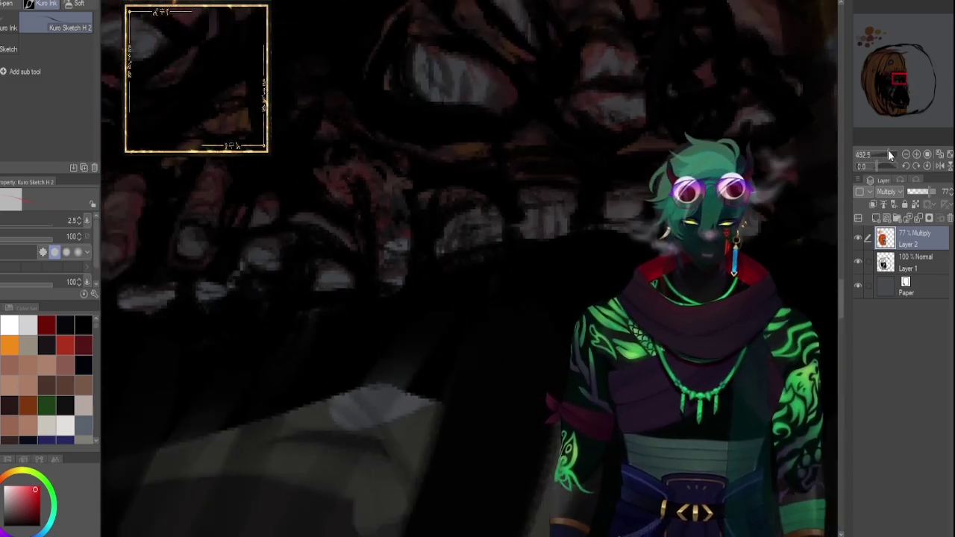
pyautogui.scroll(-2, 888, 153)
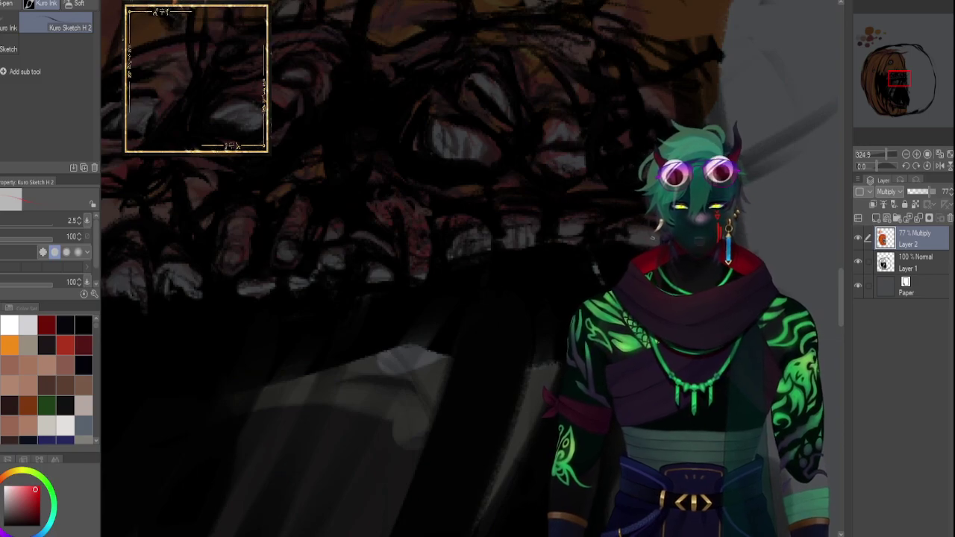
pyautogui.moveTo(903, 86); pyautogui.dragTo(896, 83)
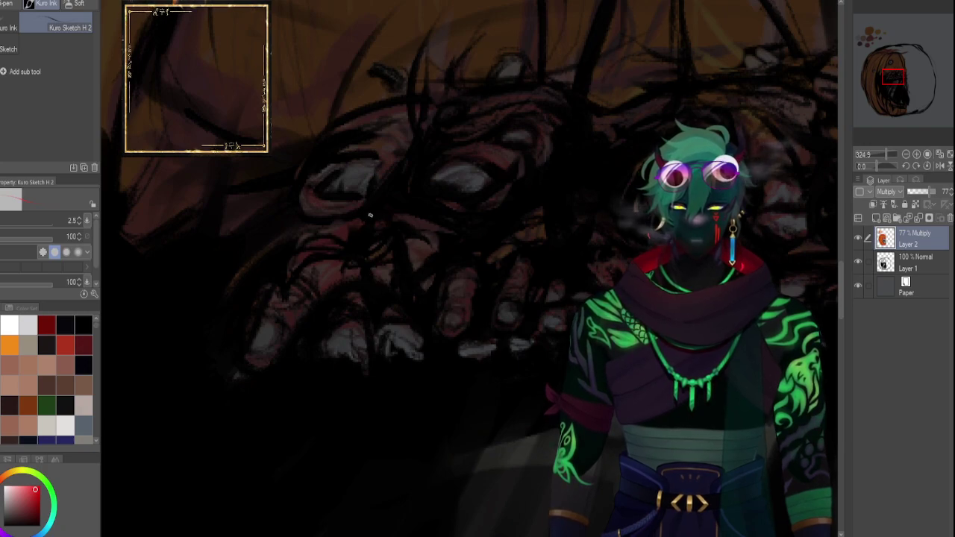
# Choose white, shift its hue to orange, and lighten the teeth tips and clustered eyes with Kuro Sketch H 2 at size 2.5.
pyautogui.click(22, 327)
pyautogui.click(10, 325)
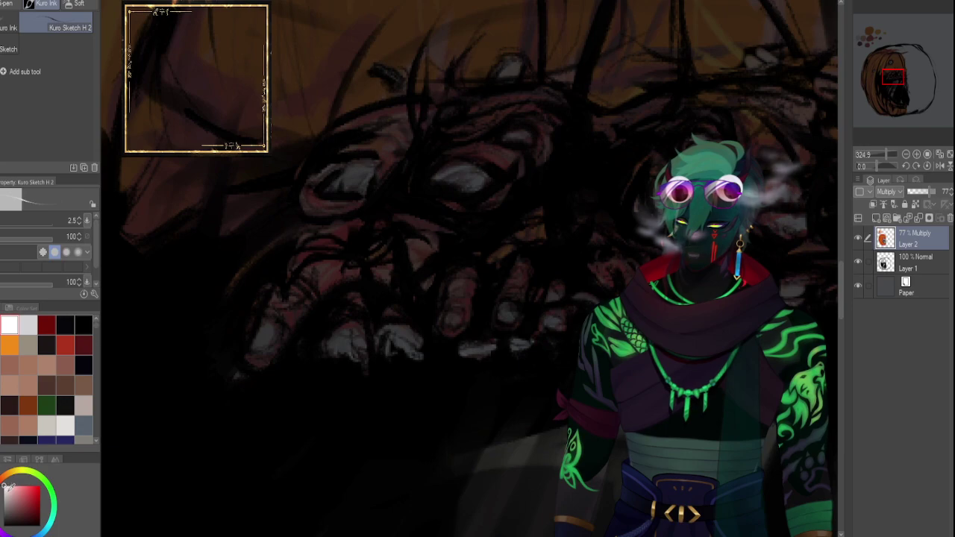
pyautogui.click(2, 484)
pyautogui.moveTo(2, 487); pyautogui.dragTo(3, 478)
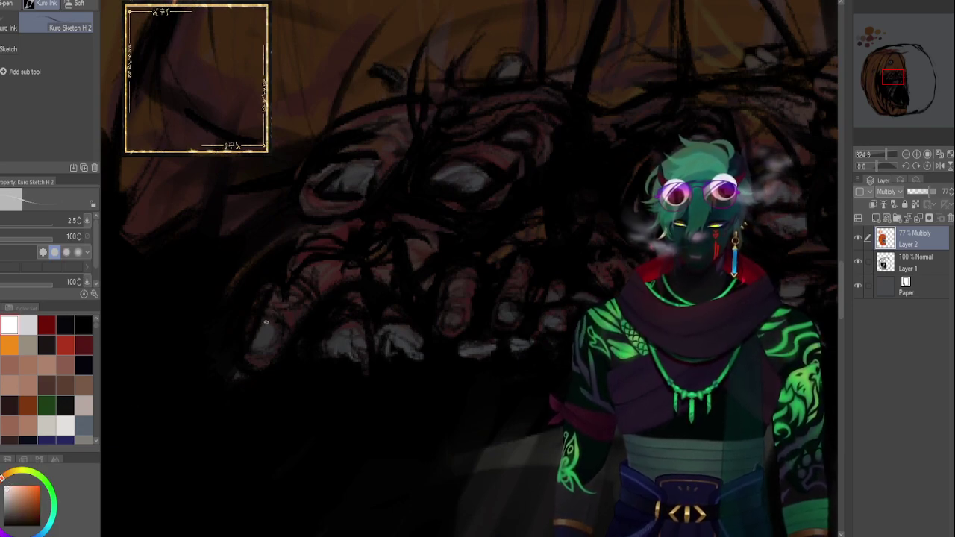
pyautogui.click(251, 346)
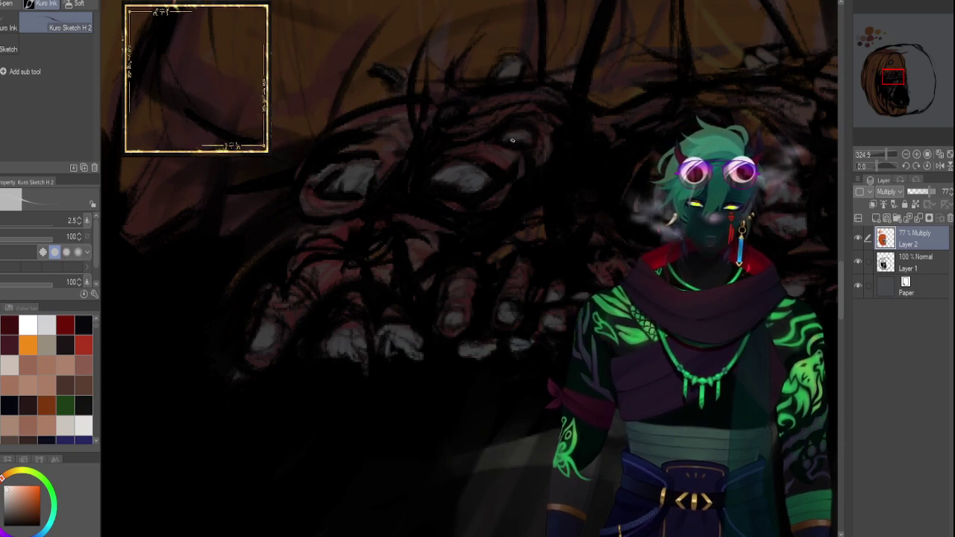
pyautogui.moveTo(889, 73); pyautogui.dragTo(897, 74)
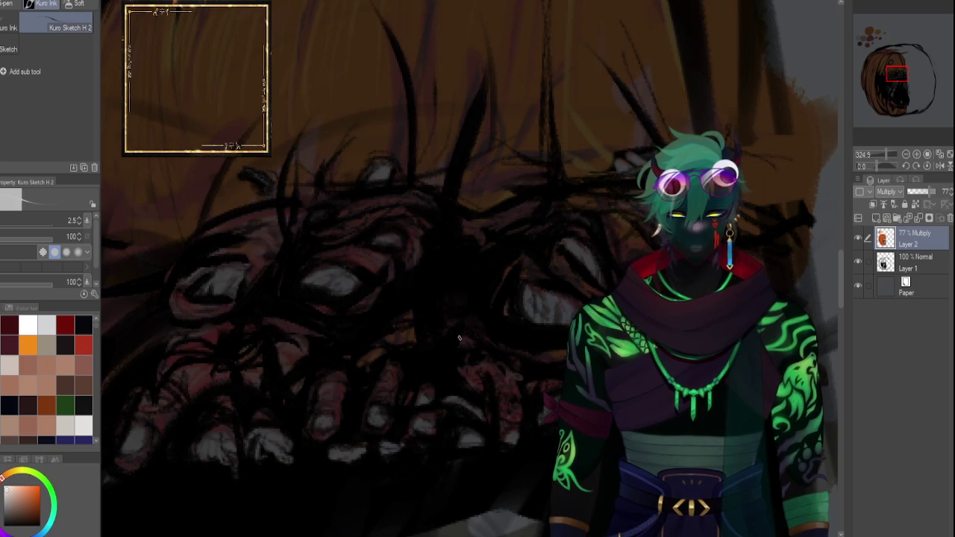
# Check the artwork with Layer 2 hidden and shown again, and refine the large upper eye at brush size 2.0.
pyautogui.click(857, 237)
pyautogui.click(857, 237)
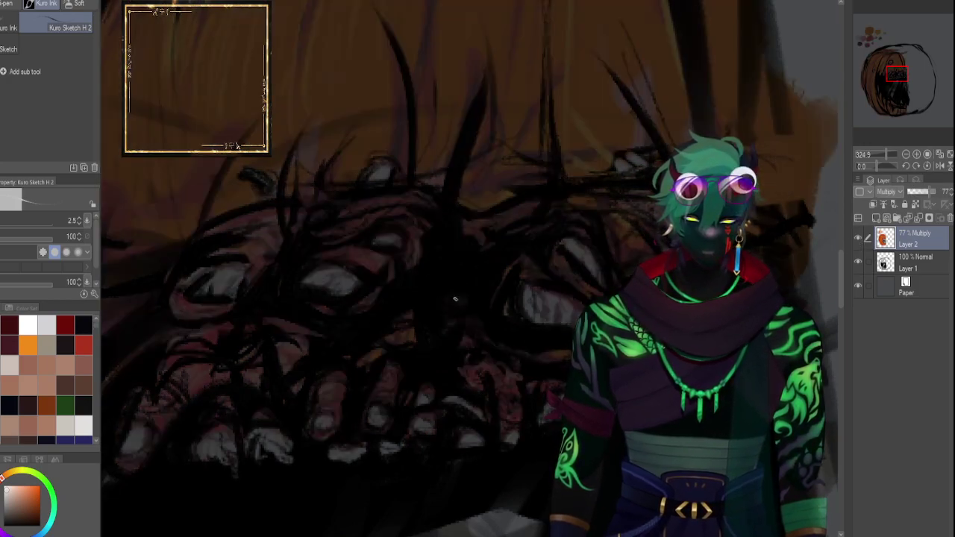
pyautogui.moveTo(899, 73); pyautogui.dragTo(890, 63)
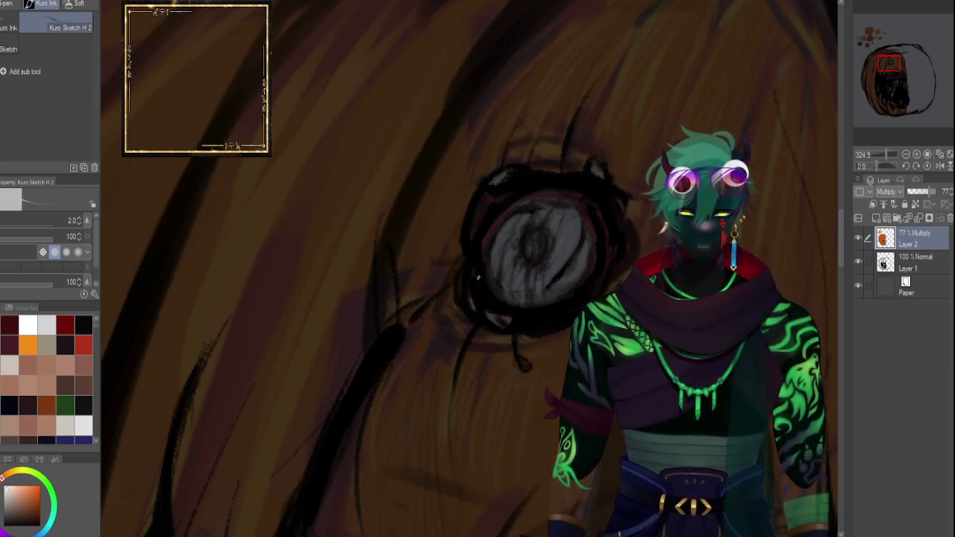
# Raise Layer 2's opacity to 100% while keeping its Multiply blending.
pyautogui.moveTo(880, 151); pyautogui.dragTo(879, 159)
pyautogui.moveTo(903, 78); pyautogui.dragTo(905, 91)
pyautogui.click(931, 192)
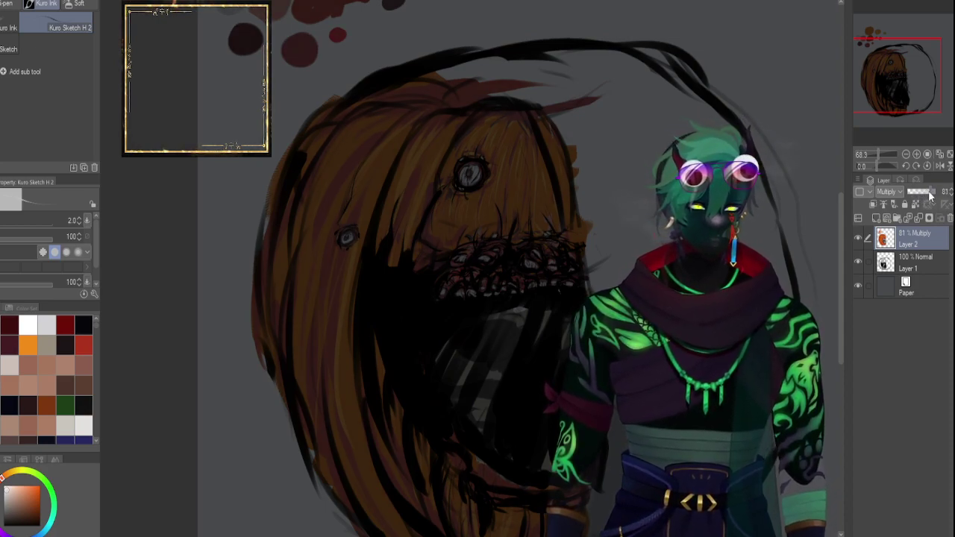
pyautogui.moveTo(931, 195); pyautogui.dragTo(942, 193)
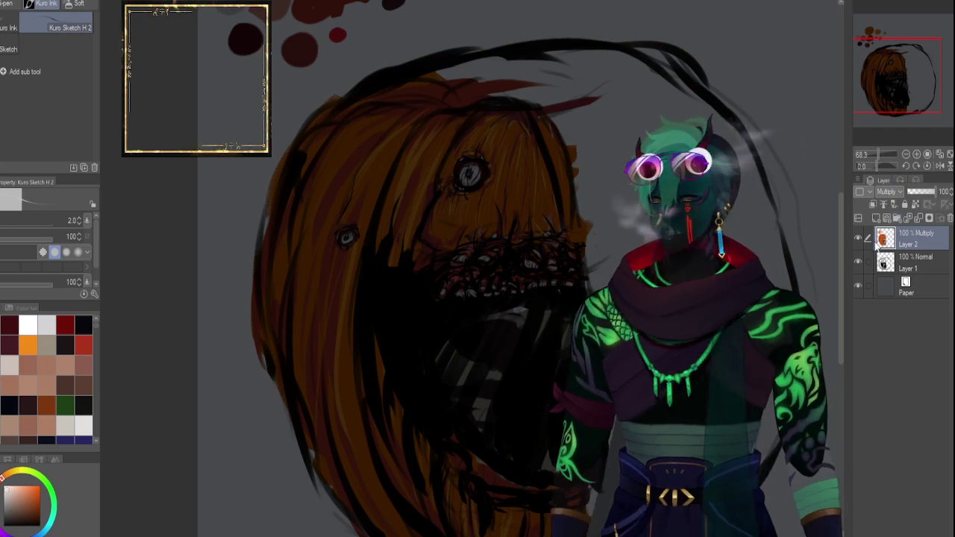
# Duplicate the whole content of Layer 2 onto a new Multiply layer and clear the selection.
pyautogui.hotkey('ctrl', 'a')
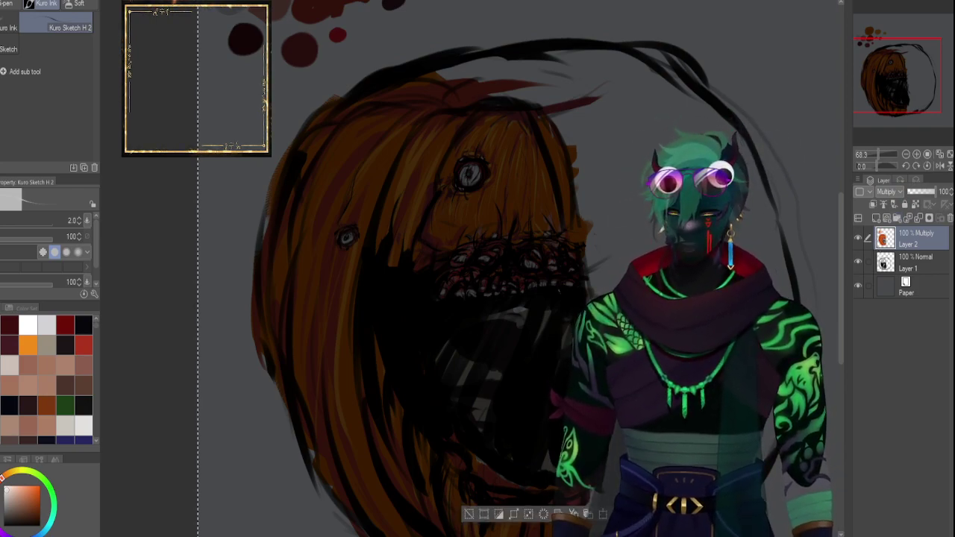
pyautogui.hotkey('ctrl', 'c')
pyautogui.hotkey('ctrl', 'v')
pyautogui.hotkey('ctrl', 'd')
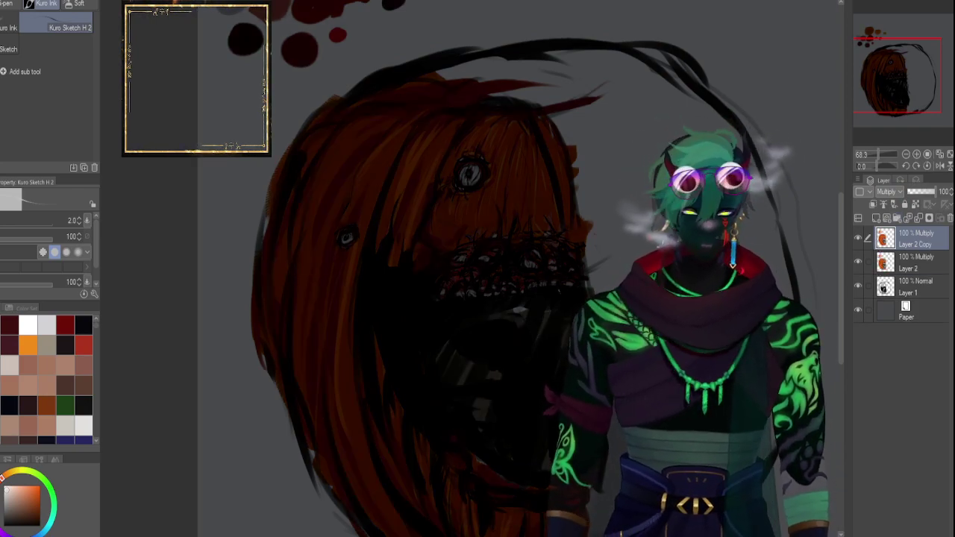
# Choose the airbrush eraser and softly erase the duplicate around the large upper eye at size 60.
pyautogui.click(7, 4)
pyautogui.click(65, 49)
pyautogui.click(66, 49)
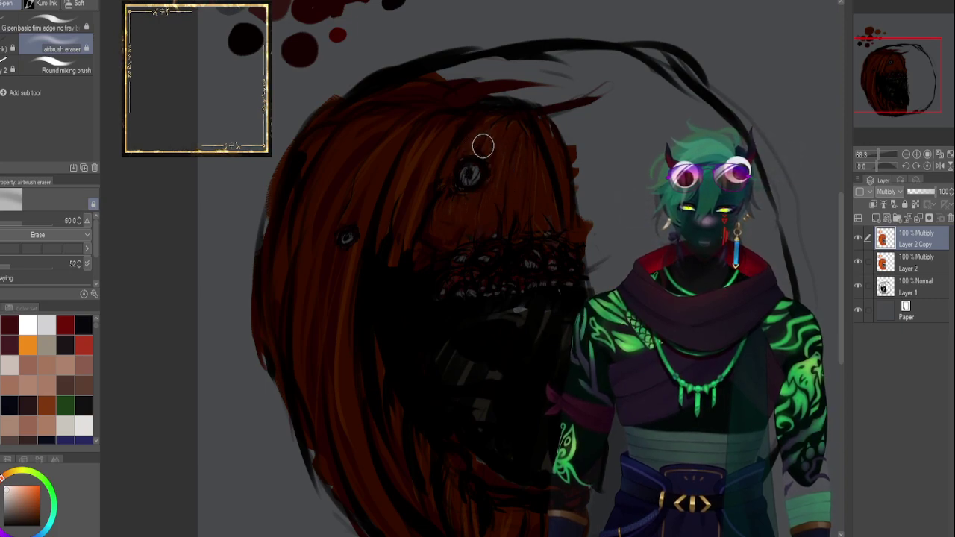
pyautogui.press('[')
pyautogui.press('[')
pyautogui.press('[')
pyautogui.press('[')
pyautogui.press(']')
pyautogui.press(']')
pyautogui.press(']')
pyautogui.press(']')
pyautogui.press(']')
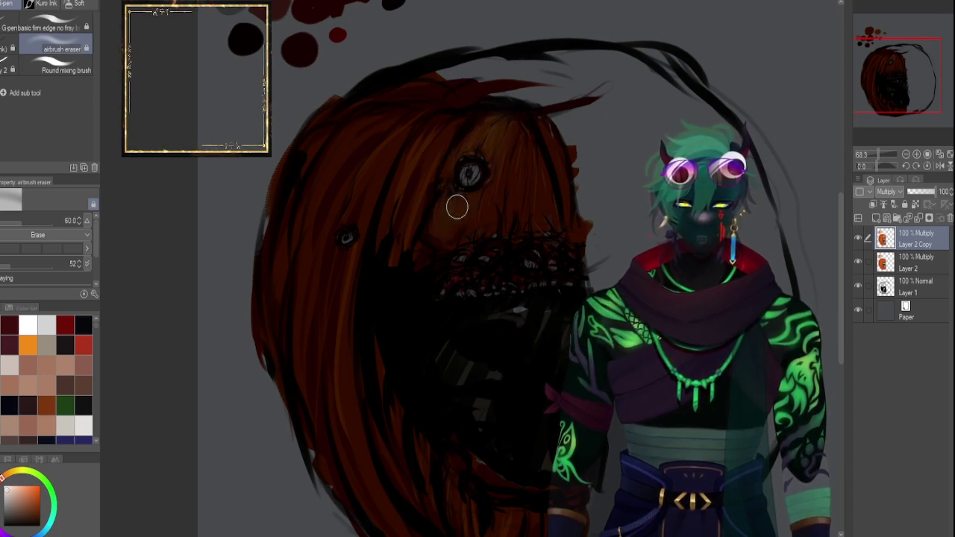
# Reduce the eraser to size 40 and lighten the forehead down to the clustered eyes and gums.
pyautogui.press('[')
pyautogui.press('[')
pyautogui.press('[')
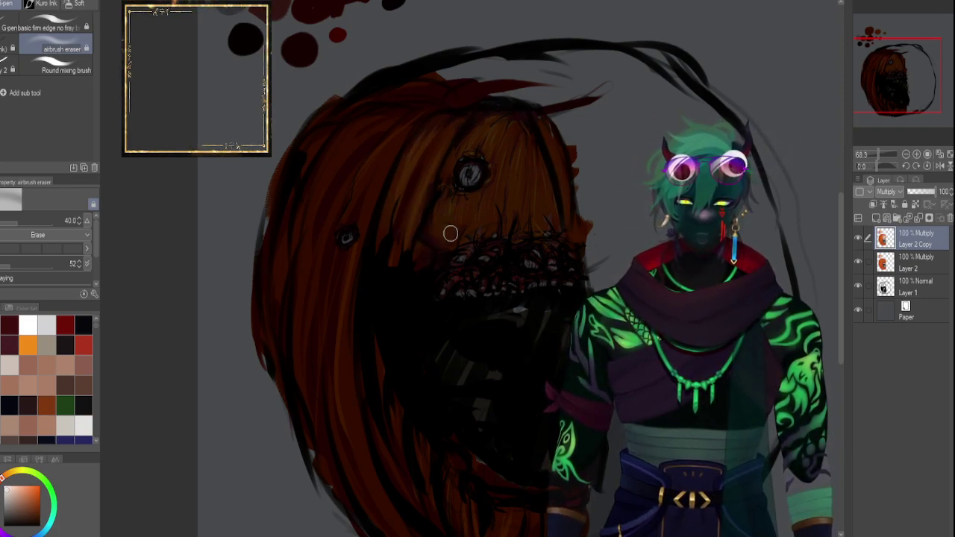
# Enlarge the eraser to size 170 and broadly lighten the strands between the large eye and the small side eye.
pyautogui.press(']')
pyautogui.press(']')
pyautogui.press(']')
pyautogui.press(']')
pyautogui.press(']')
pyautogui.press(']')
pyautogui.press(']')
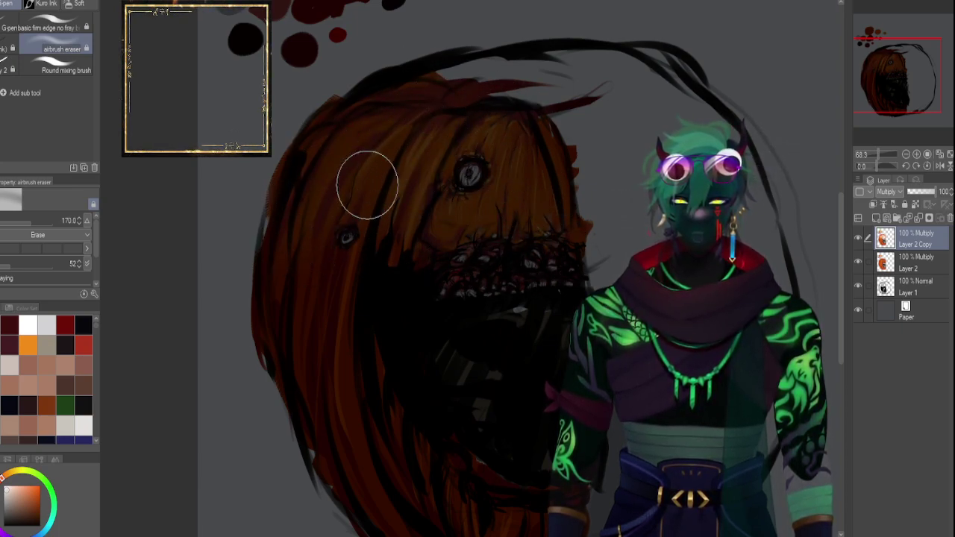
# Bring the eraser back to size 40 and lighten the small side eye and the long strands down the creature's body.
pyautogui.press('[')
pyautogui.press('[')
pyautogui.press('[')
pyautogui.press('[')
pyautogui.press('[')
pyautogui.press('[')
pyautogui.press('[')
pyautogui.press('[')
pyautogui.press('[')
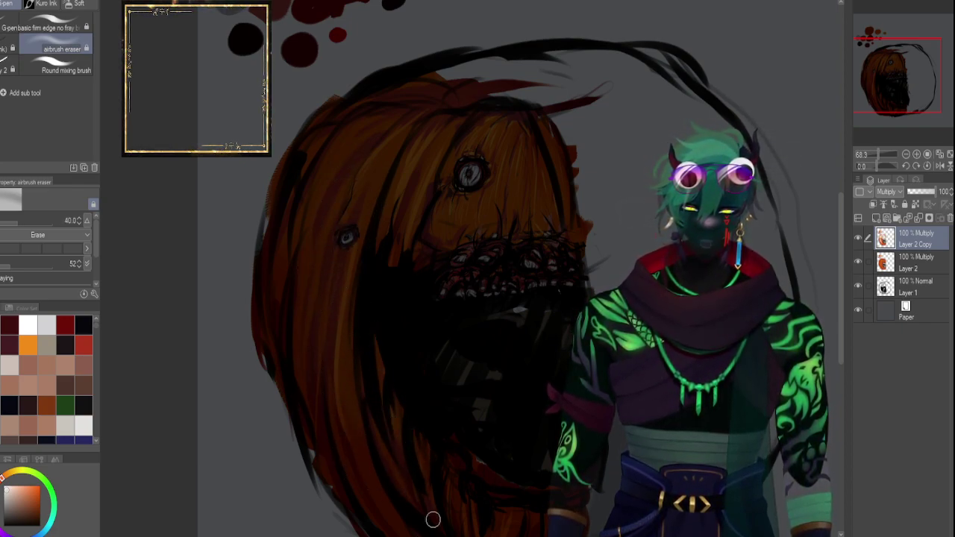
pyautogui.moveTo(890, 67); pyautogui.dragTo(895, 79)
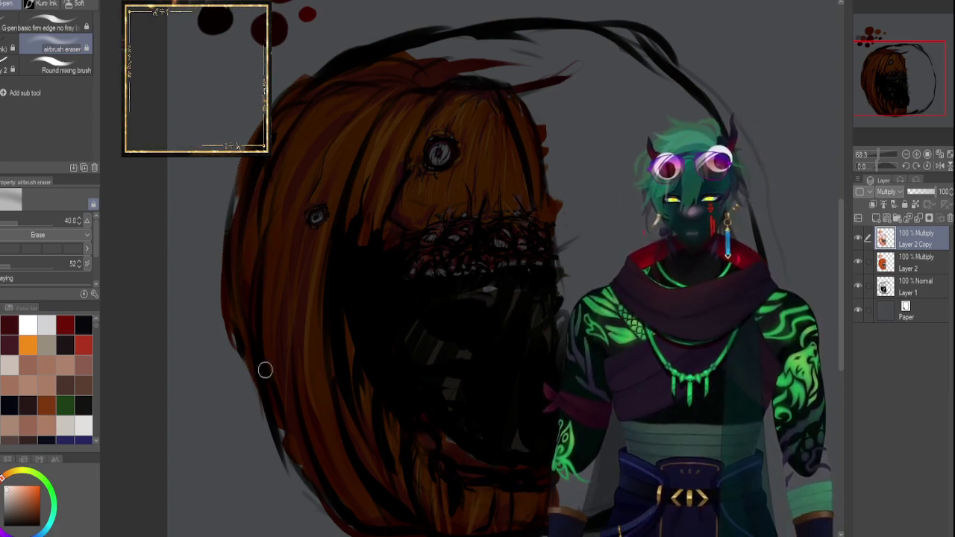
# Reduce the eraser to size 20 and pick out fine lighter areas along the teeth and gums.
pyautogui.press('[')
pyautogui.press('[')
pyautogui.press('[')
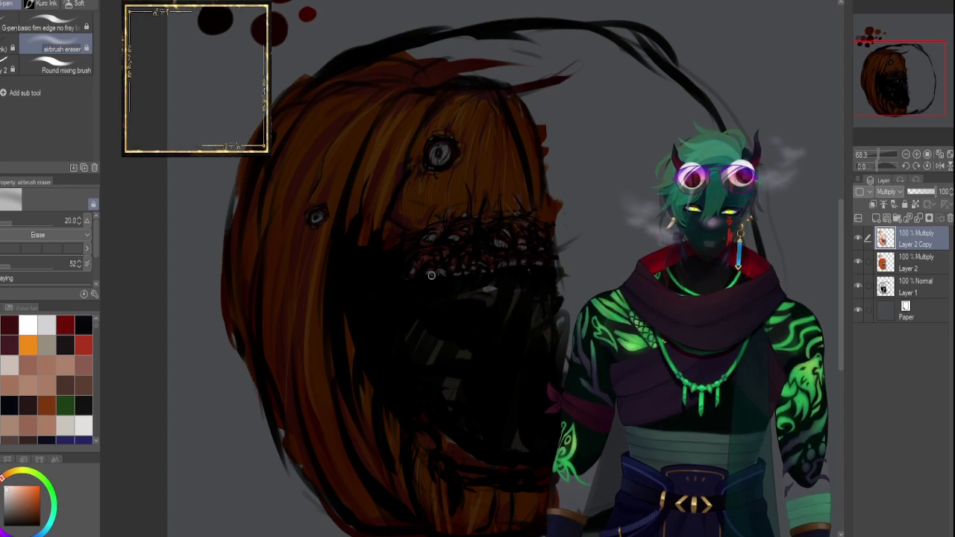
# Select Layer 2 and duplicate its whole content onto a second Multiply copy.
pyautogui.click(895, 262)
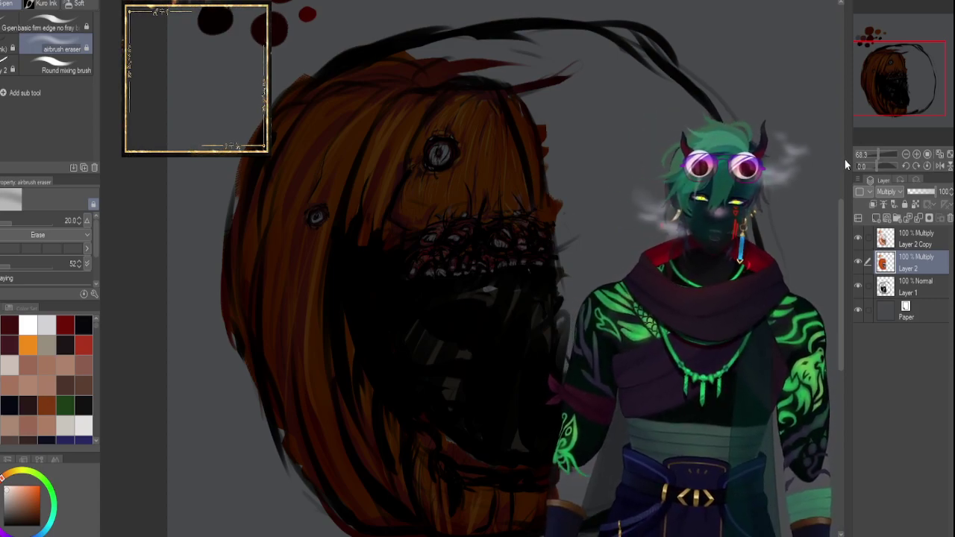
pyautogui.moveTo(880, 154); pyautogui.dragTo(870, 155)
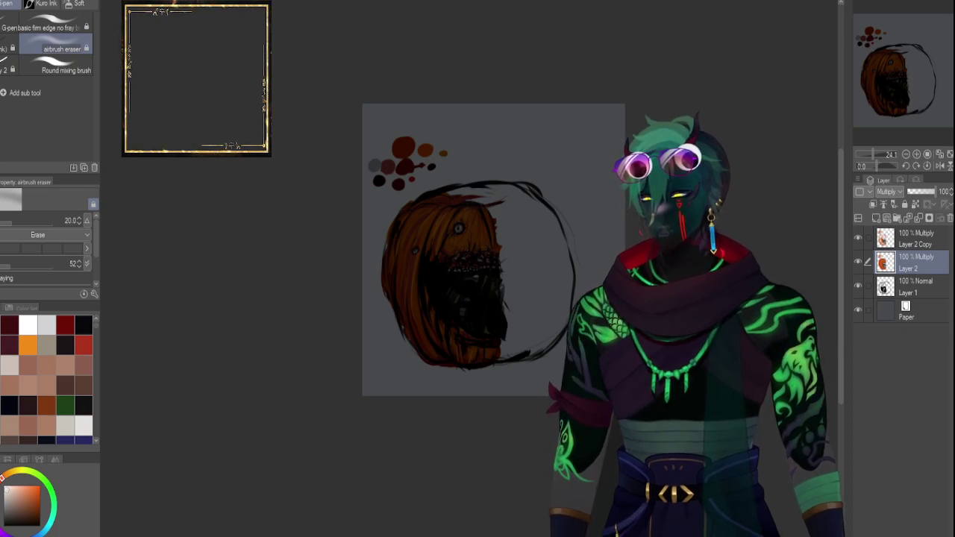
pyautogui.moveTo(873, 155); pyautogui.dragTo(877, 152)
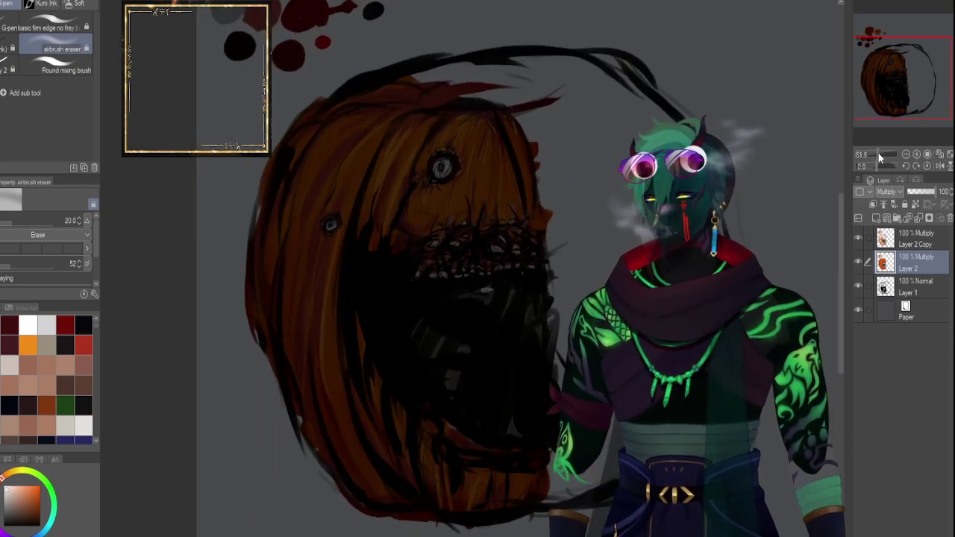
pyautogui.moveTo(920, 91); pyautogui.dragTo(926, 91)
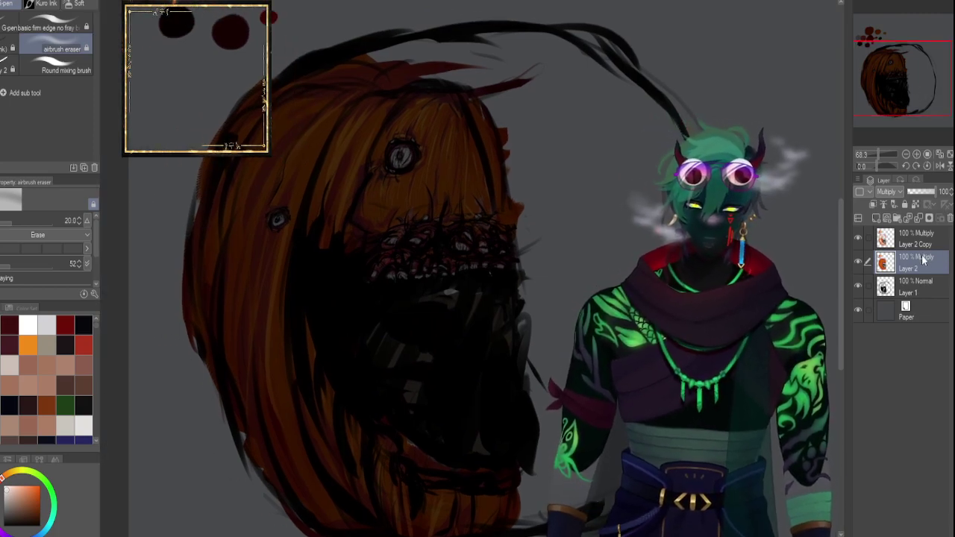
pyautogui.hotkey('ctrl', 'a')
pyautogui.hotkey('ctrl', 'c')
pyautogui.hotkey('ctrl', 'v')
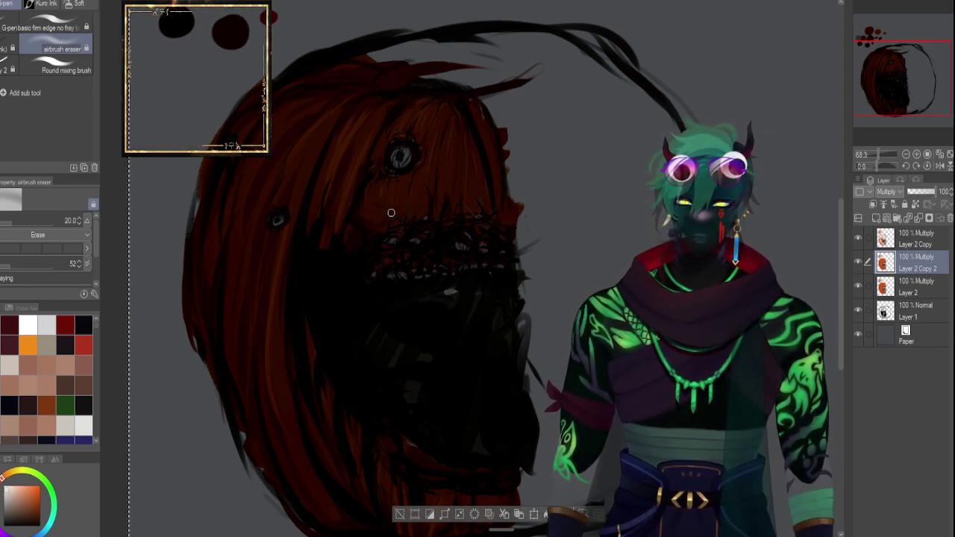
# Set the eraser to size 17 and erase small areas of Layer 2 Copy 2 over the clustered eyes.
pyautogui.press(']')
pyautogui.press(']')
pyautogui.press(']')
pyautogui.press(']')
pyautogui.press('[')
pyautogui.press('[')
pyautogui.press('[')
pyautogui.press('[')
pyautogui.press('[')
pyautogui.press('[')
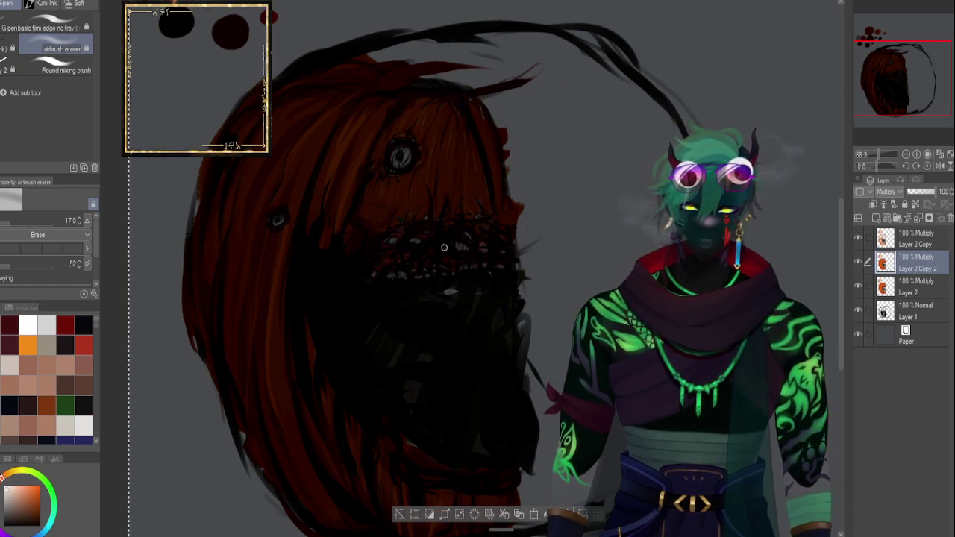
# Soften Layer 2 Copy 2 across the gums and teeth with the airbrush eraser at sizes 50 and 40.
pyautogui.press(']')
pyautogui.press(']')
pyautogui.press(']')
pyautogui.press(']')
pyautogui.press(']')
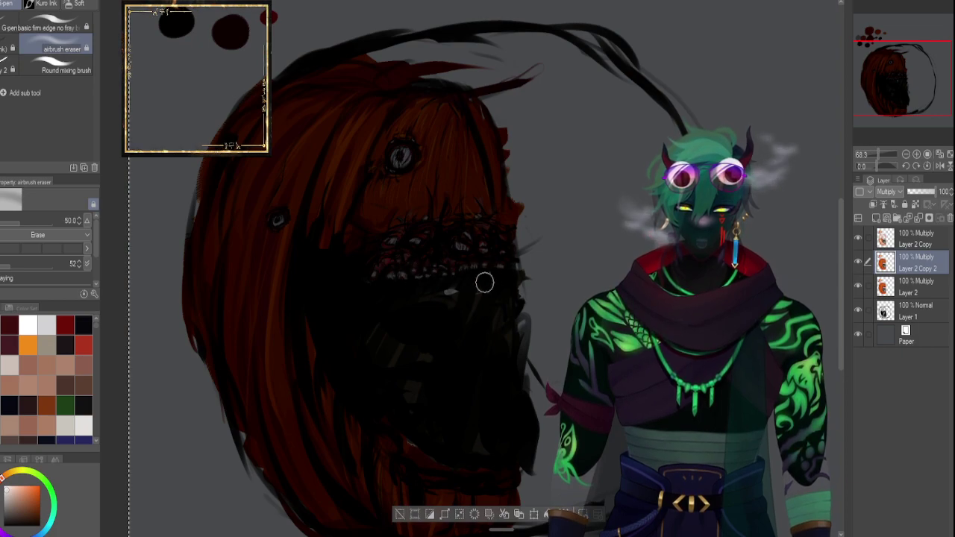
pyautogui.press('[')
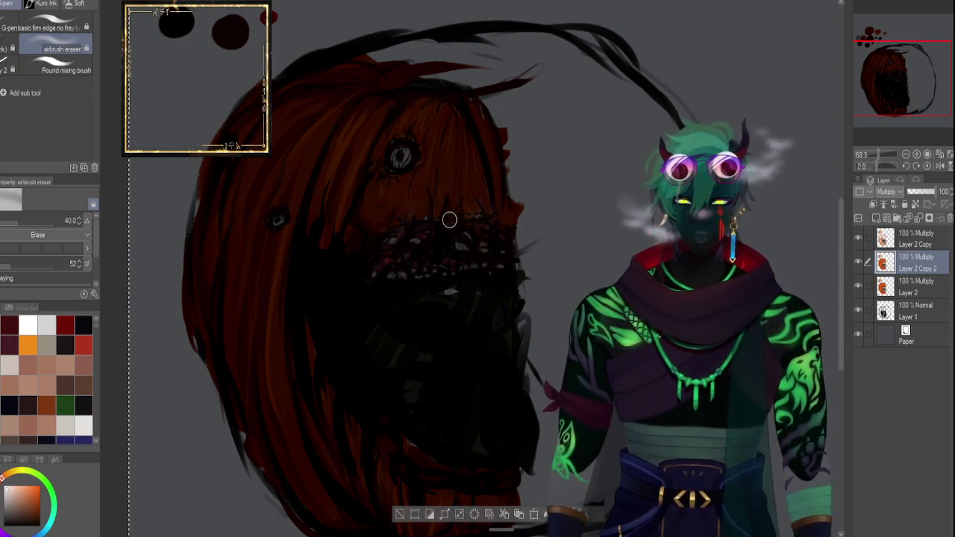
# Reduce the eraser to size 25 and lighten the forehead strands between the large eye and the gums.
pyautogui.press(']')
pyautogui.press(']')
pyautogui.press(']')
pyautogui.press(']')
pyautogui.press('[')
pyautogui.press('[')
pyautogui.press('[')
pyautogui.press('[')
pyautogui.press('[')
pyautogui.press('[')
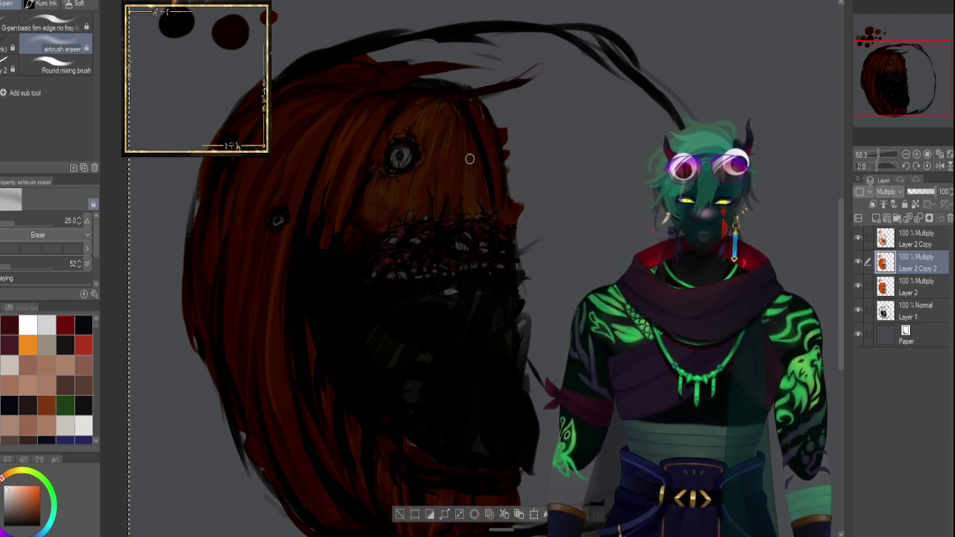
# Enlarge the eraser to size 70 and lighten the forehead and upper strands around the large eye.
pyautogui.press(']')
pyautogui.press(']')
pyautogui.press(']')
pyautogui.press(']')
pyautogui.press(']')
pyautogui.press(']')
pyautogui.press('[')
pyautogui.press('[')
pyautogui.press('[')
pyautogui.press('[')
pyautogui.press('[')
pyautogui.press('[')
pyautogui.press('[')
pyautogui.press('[')
pyautogui.press(']')
pyautogui.press(']')
pyautogui.press(']')
pyautogui.press(']')
pyautogui.press(']')
pyautogui.press(']')
pyautogui.press(']')
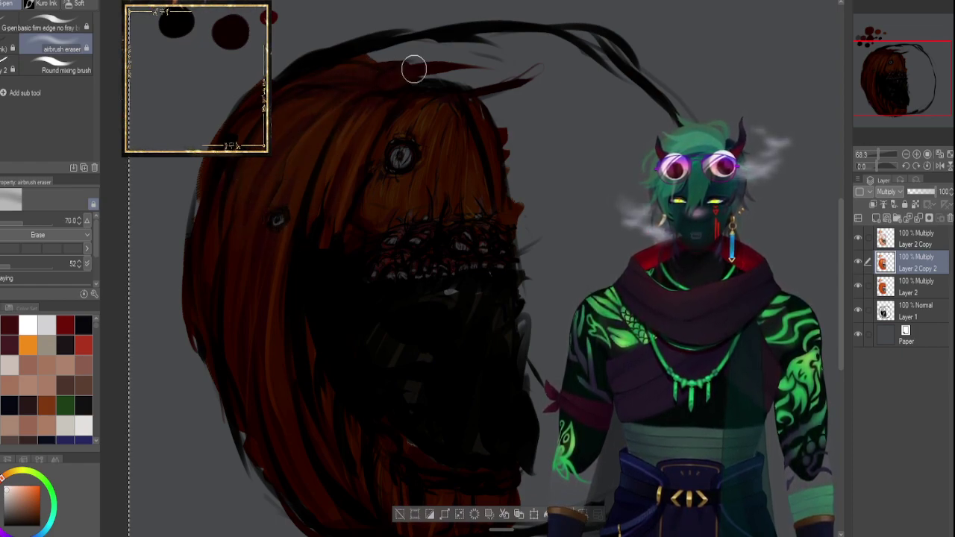
# Set the eraser to size 40 and lighten the small side eye and individual strands down to the lower jaw.
pyautogui.press('[')
pyautogui.press('[')
pyautogui.press('[')
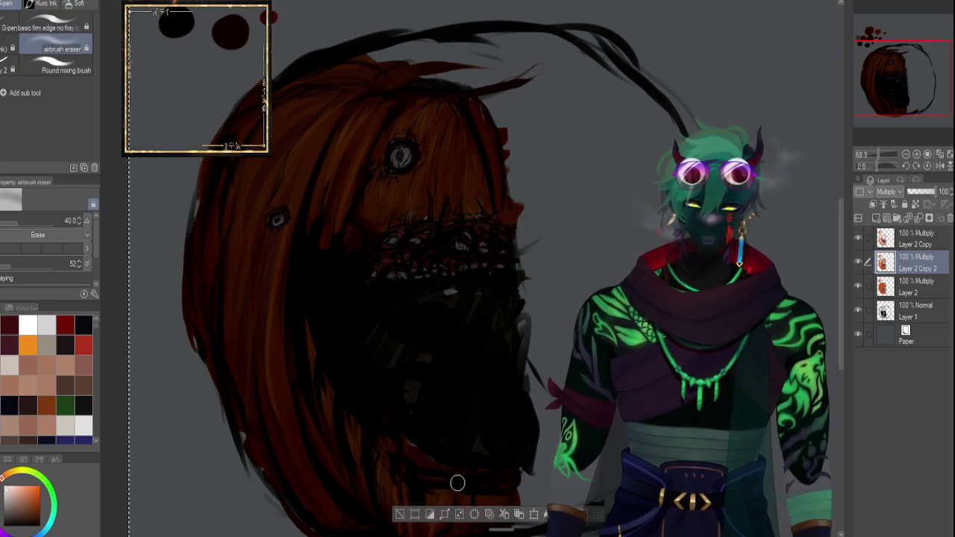
# Enlarge the eraser to size 200 and softly lighten the outer upper body around the small side eye.
pyautogui.press(']')
pyautogui.press(']')
pyautogui.press(']')
pyautogui.press(']')
pyautogui.press(']')
pyautogui.press(']')
pyautogui.press(']')
pyautogui.press(']')
pyautogui.press(']')
pyautogui.press(']')
pyautogui.press(']')
pyautogui.press(']')
pyautogui.press('[')
pyautogui.press('[')
pyautogui.press('[')
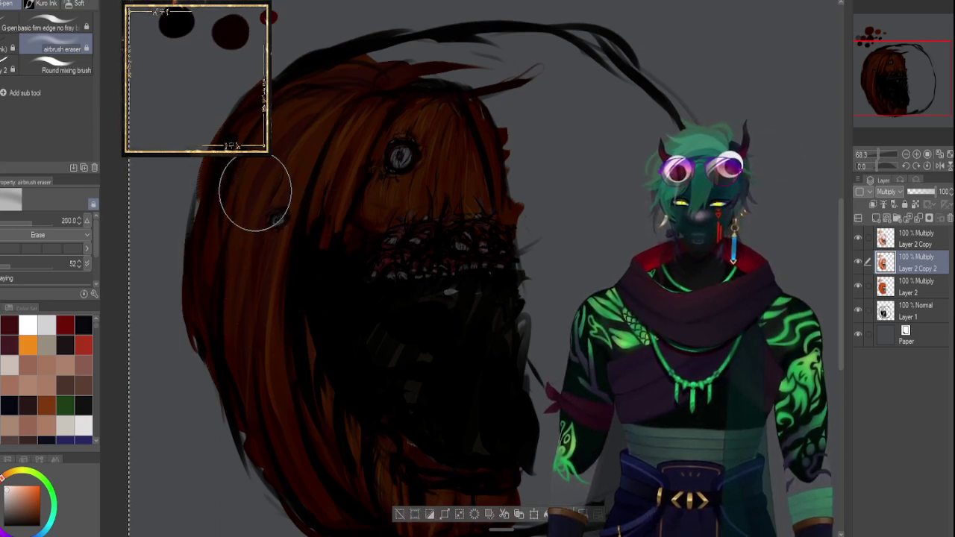
# Return the eraser to size 40 and refine the lighter strands and eye areas on Layer 2 Copy 2.
pyautogui.press('[')
pyautogui.press('[')
pyautogui.press('[')
pyautogui.press('[')
pyautogui.press('[')
pyautogui.press('[')
pyautogui.press('[')
pyautogui.press('[')
pyautogui.press('[')
pyautogui.press('[')
pyautogui.press(']')
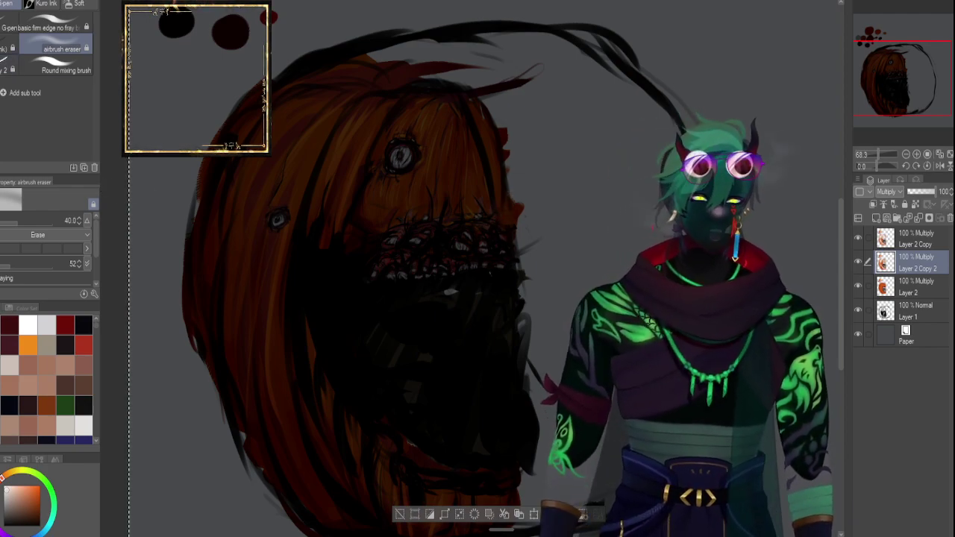
pyautogui.moveTo(933, 195)
pyautogui.mouseDown()
pyautogui.moveTo(909, 197)
pyautogui.moveTo(937, 204)
pyautogui.mouseUp()
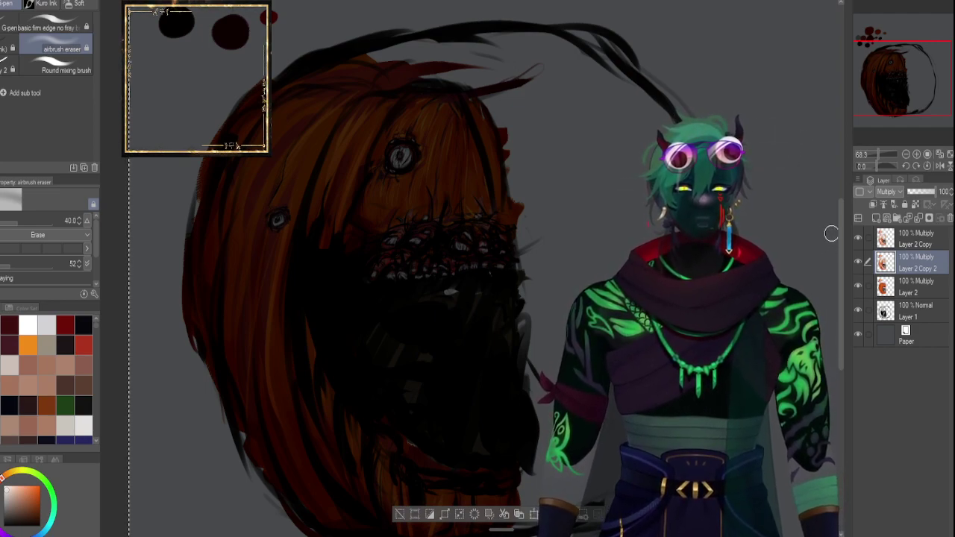
# Clear the selection, then select Layer 2 and duplicate its whole content onto a third Multiply copy.
pyautogui.click(896, 235)
pyautogui.moveTo(876, 154); pyautogui.dragTo(875, 151)
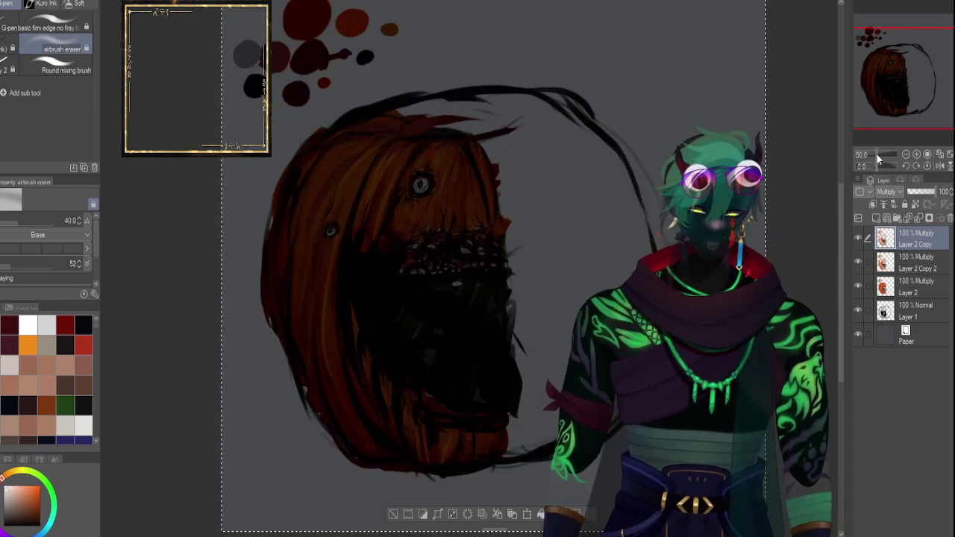
pyautogui.click(877, 154)
pyautogui.moveTo(901, 100); pyautogui.dragTo(920, 81)
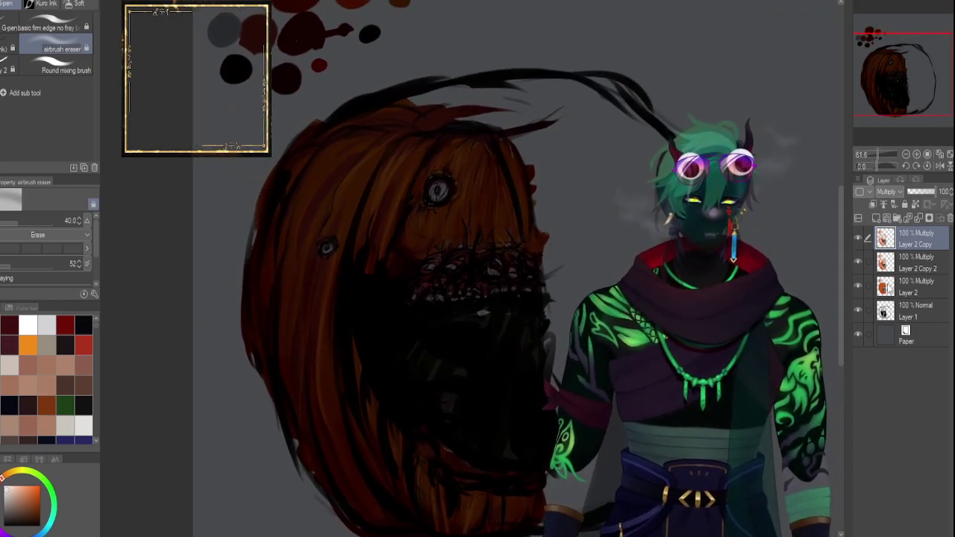
pyautogui.click(895, 281)
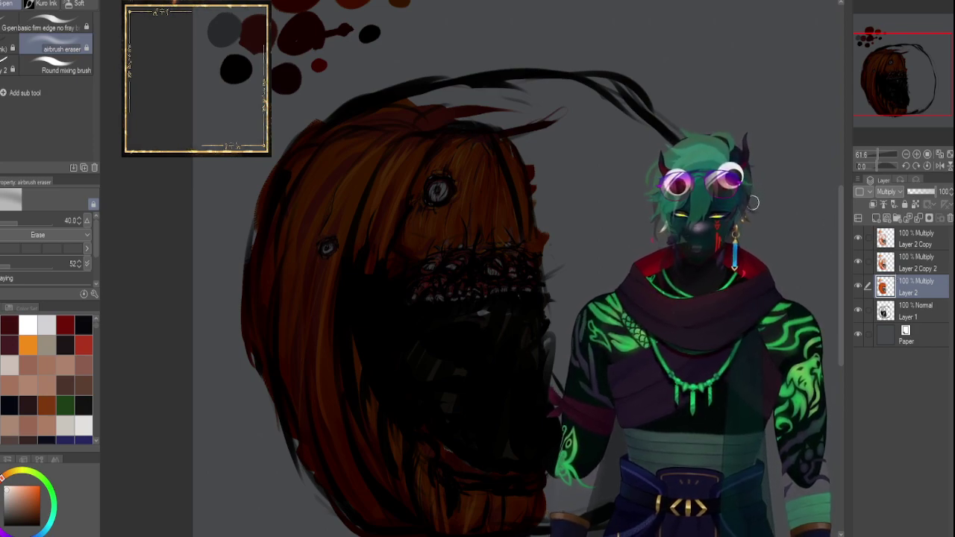
pyautogui.hotkey('ctrl', 'a')
pyautogui.hotkey('ctrl', 'c')
pyautogui.hotkey('ctrl', 'v')
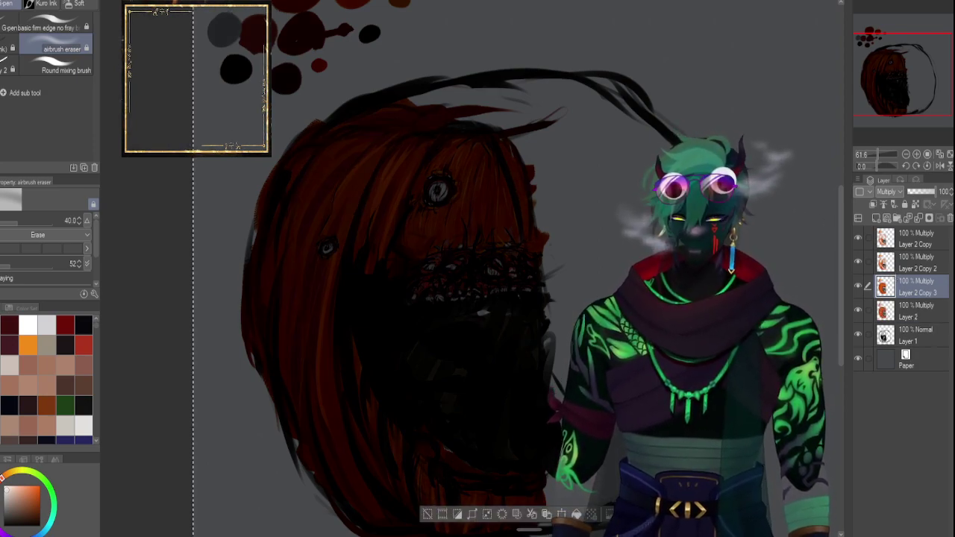
# Flip Layer 2 Copy 3 horizontally and switch the transformation mode to Free Transform.
pyautogui.hotkey('ctrl', 't')
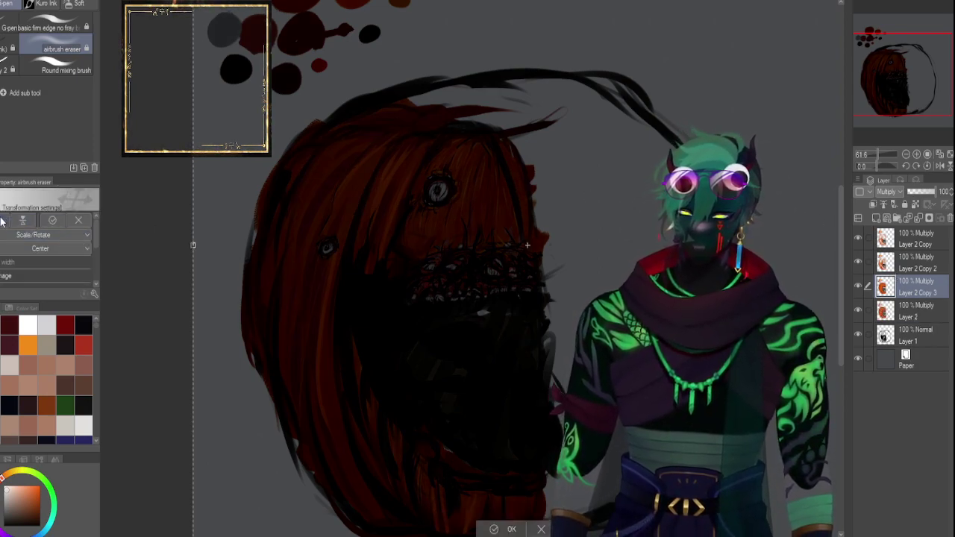
pyautogui.click(5, 220)
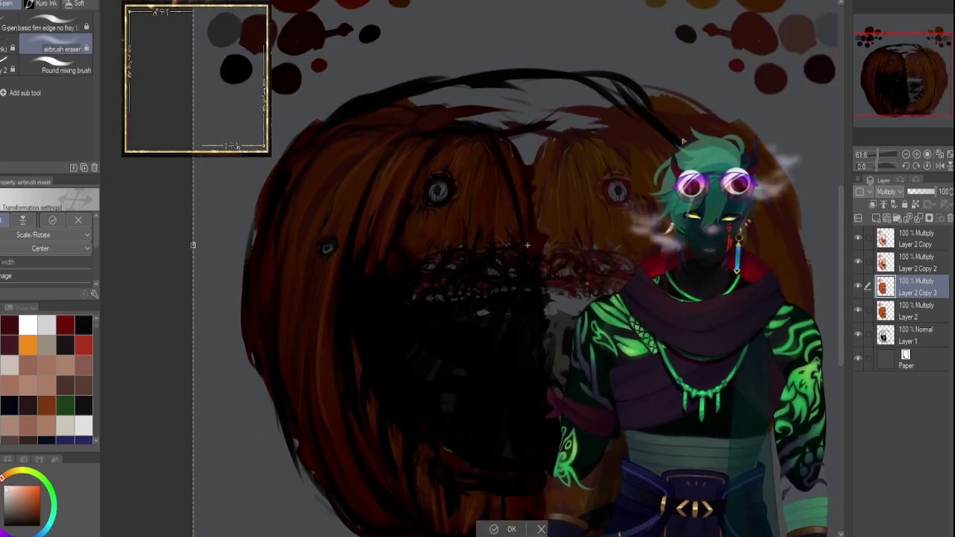
pyautogui.moveTo(880, 154); pyautogui.dragTo(876, 154)
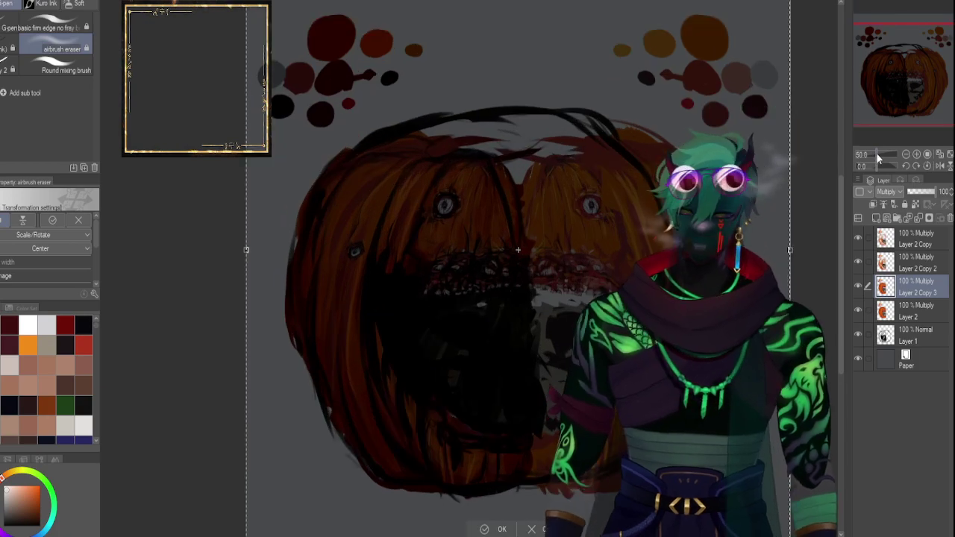
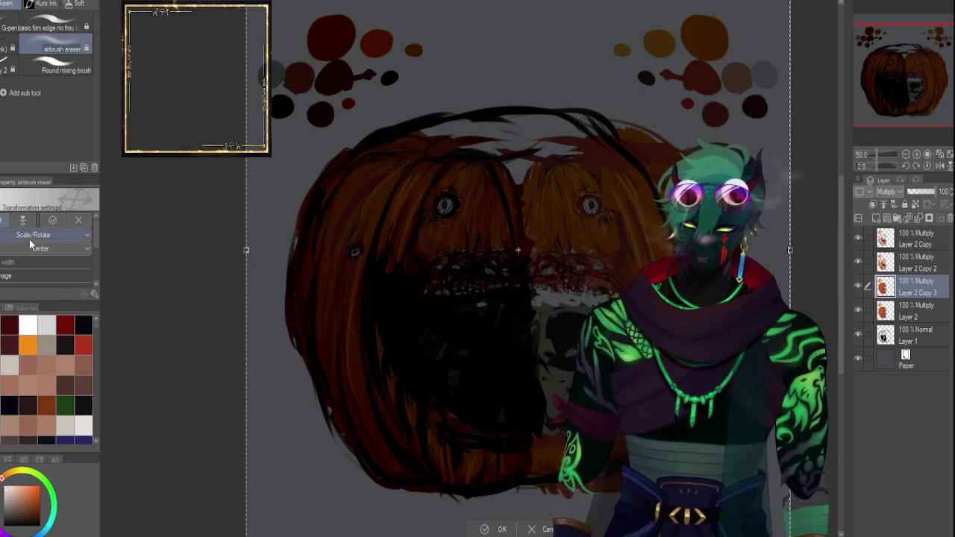
pyautogui.click(28, 309)
pyautogui.click(11, 288)
# Pull both right corners of the mirrored half inward to narrow the creature's right side in perspective.
pyautogui.moveTo(877, 155); pyautogui.dragTo(871, 156)
pyautogui.moveTo(582, 157); pyautogui.dragTo(547, 166)
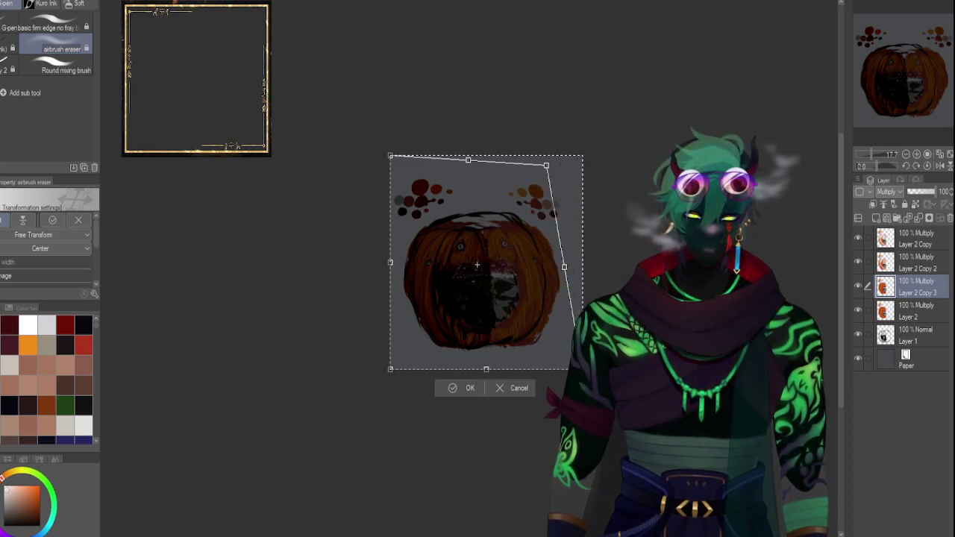
pyautogui.moveTo(583, 368); pyautogui.dragTo(551, 356)
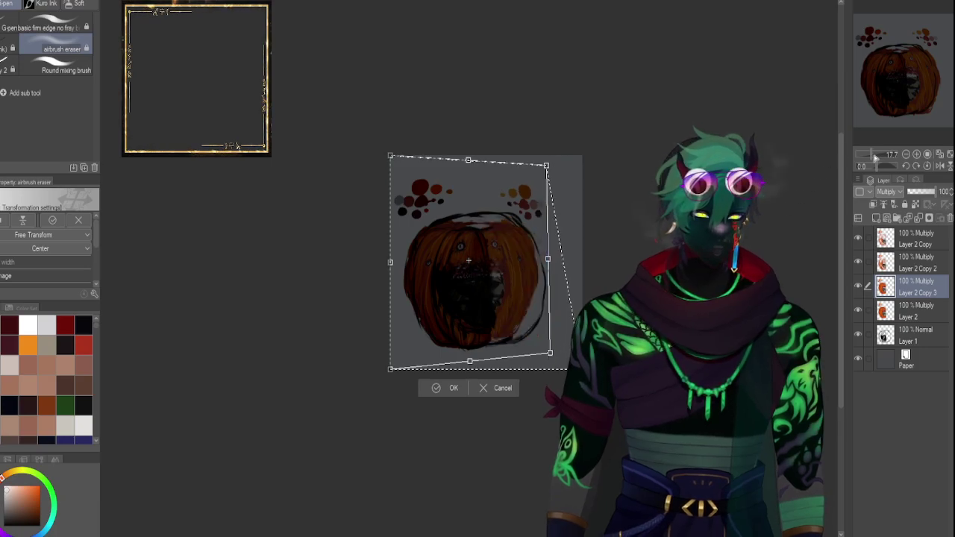
pyautogui.click(877, 155)
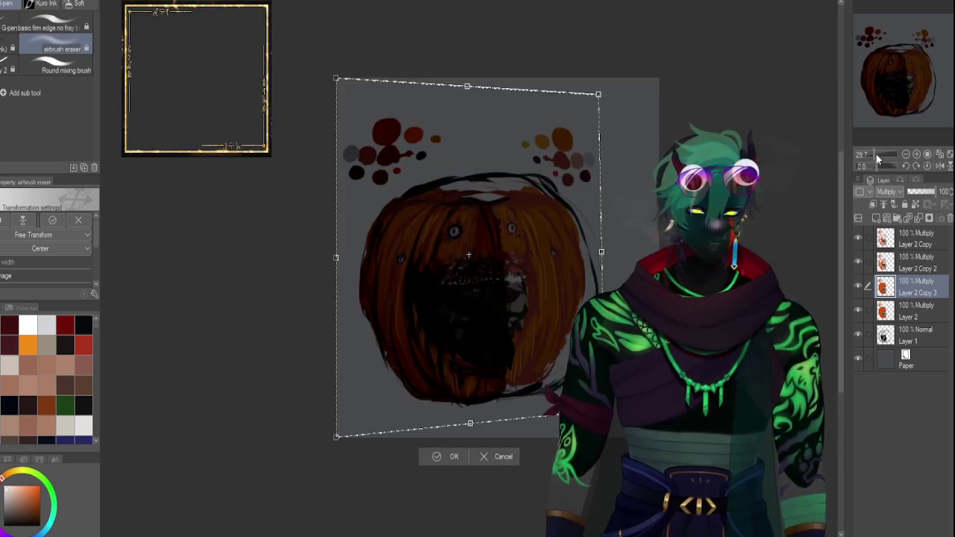
pyautogui.scroll(5, 881, 157)
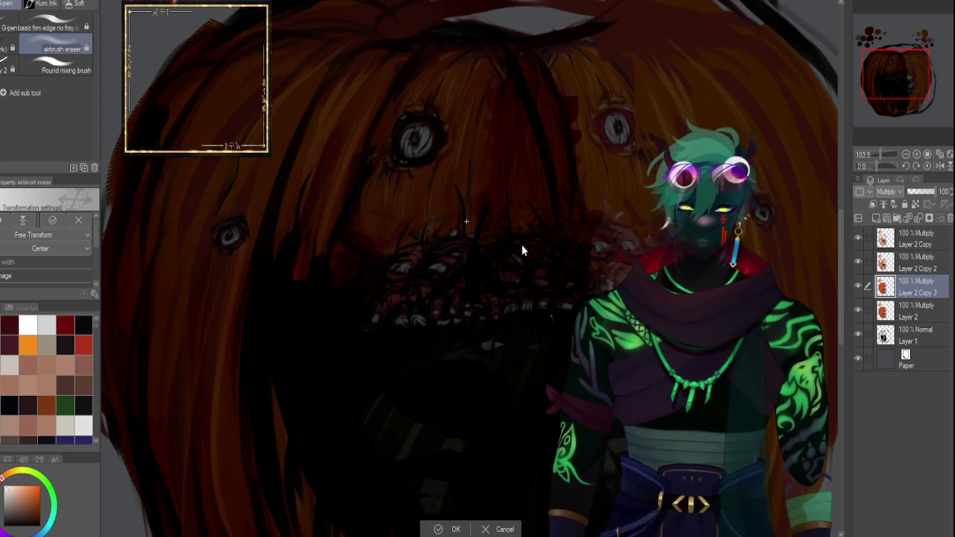
pyautogui.scroll(-1, 516, 245)
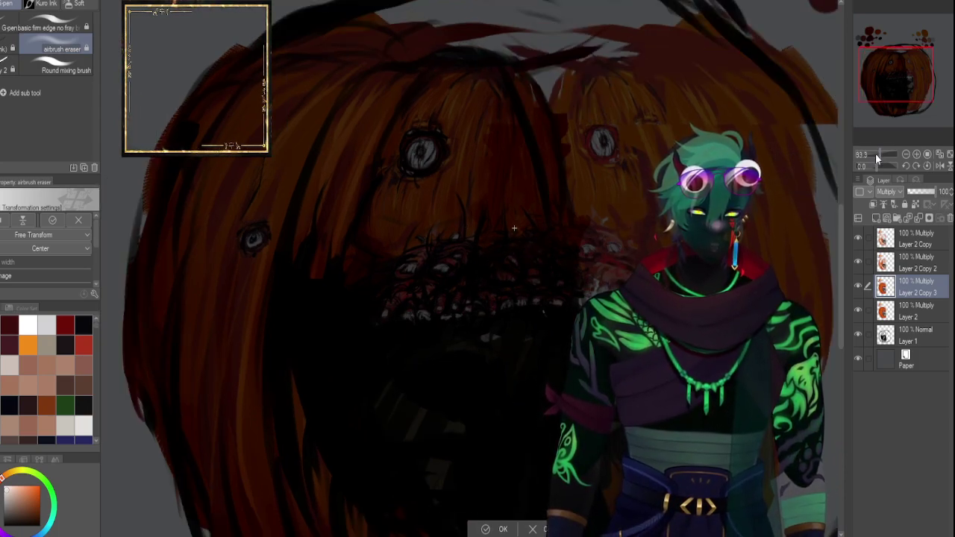
pyautogui.scroll(-3, 876, 153)
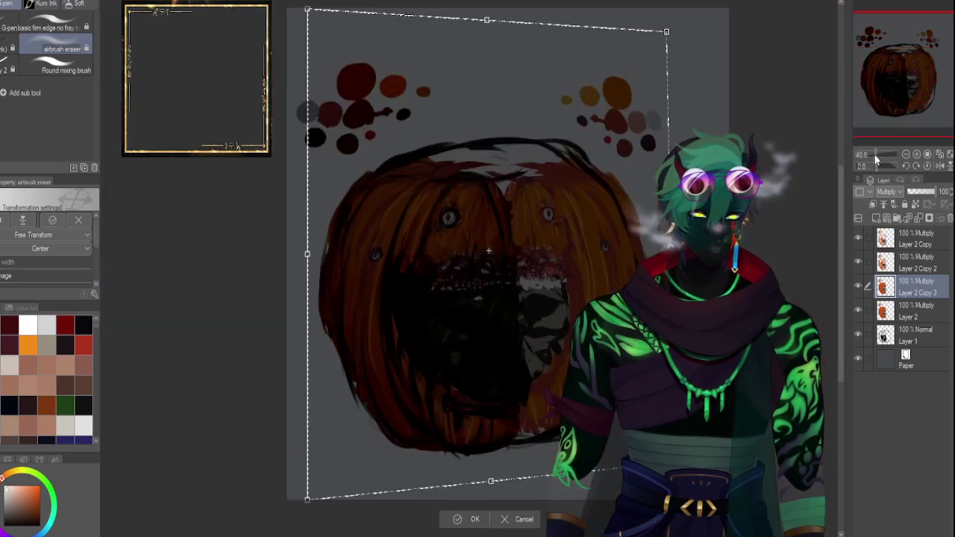
# Skew the mirrored half by lowering its bottom-left corner below the canvas and drawing both right corners further inward.
pyautogui.moveTo(305, 502); pyautogui.dragTo(324, 530)
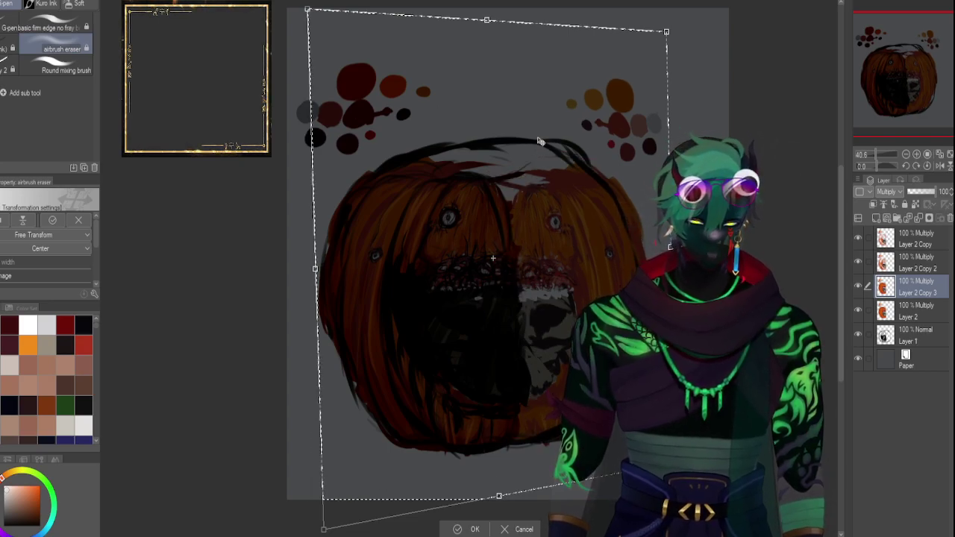
pyautogui.hotkey('ctrl', 'z')
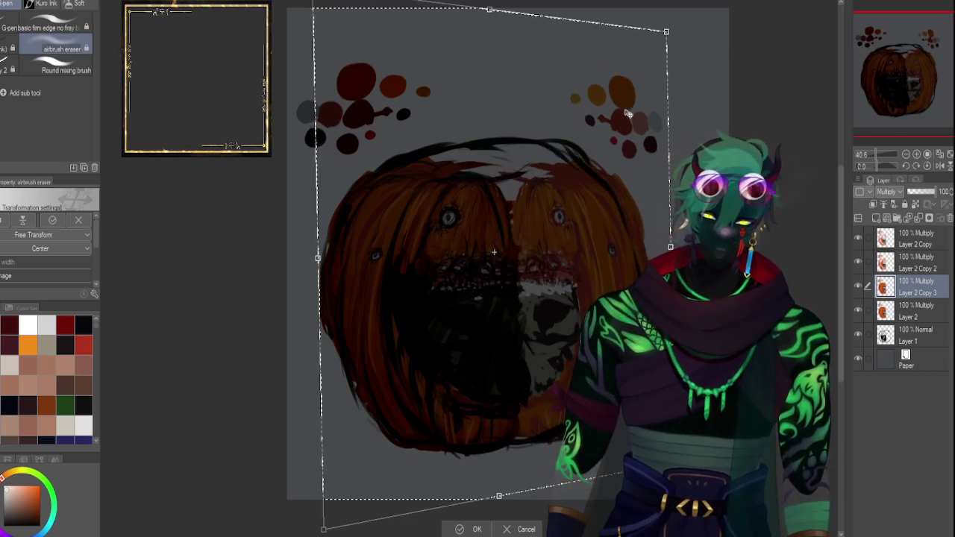
pyautogui.moveTo(665, 33); pyautogui.dragTo(612, 37)
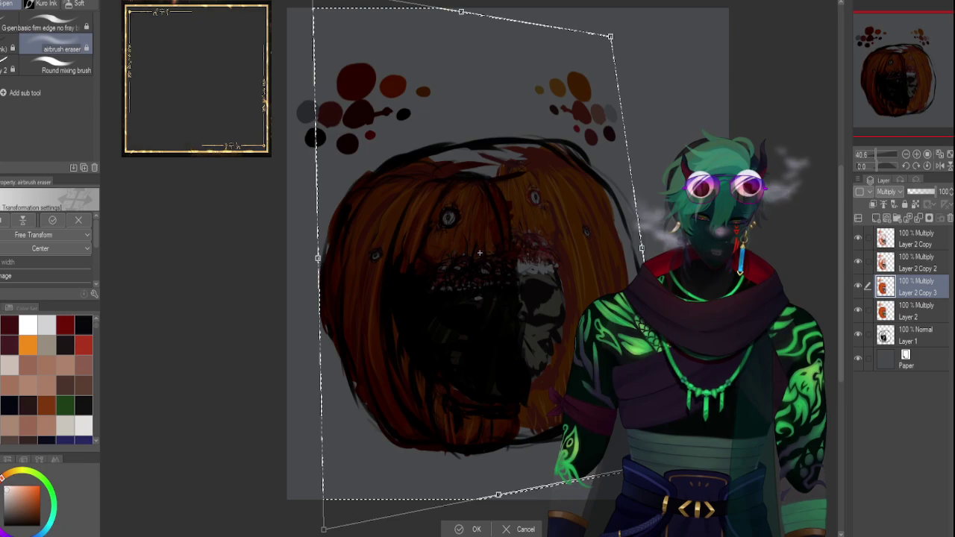
pyautogui.moveTo(674, 458); pyautogui.dragTo(640, 432)
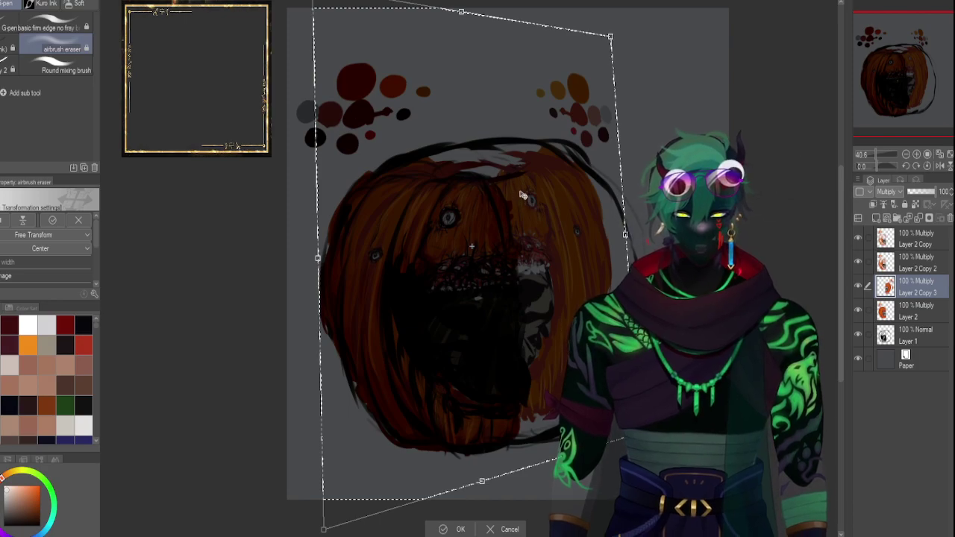
# Shift the mirrored half rightward to line up with the painted half, then stretch its left edge outward to close the central gap.
pyautogui.moveTo(523, 189); pyautogui.dragTo(552, 199)
pyautogui.moveTo(536, 309); pyautogui.dragTo(520, 324)
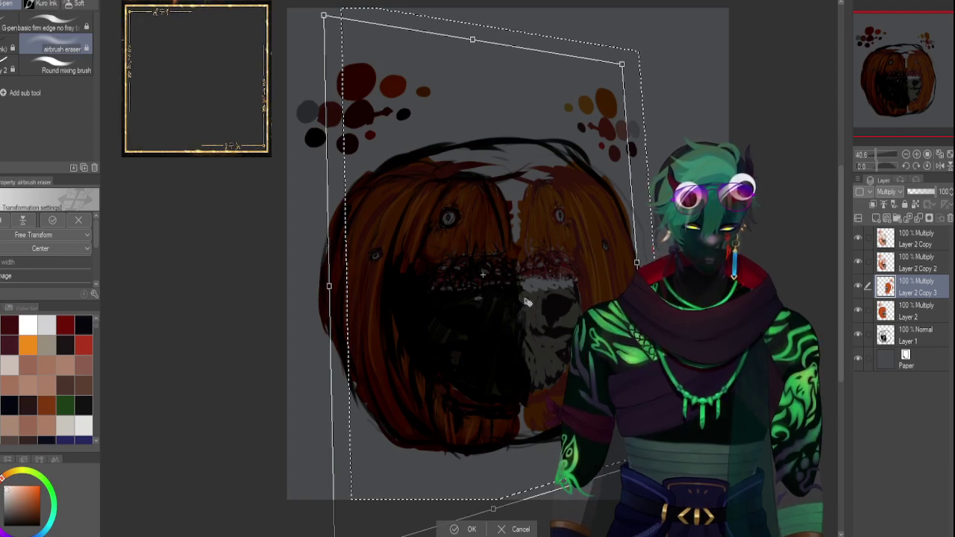
pyautogui.moveTo(545, 284); pyautogui.dragTo(553, 276)
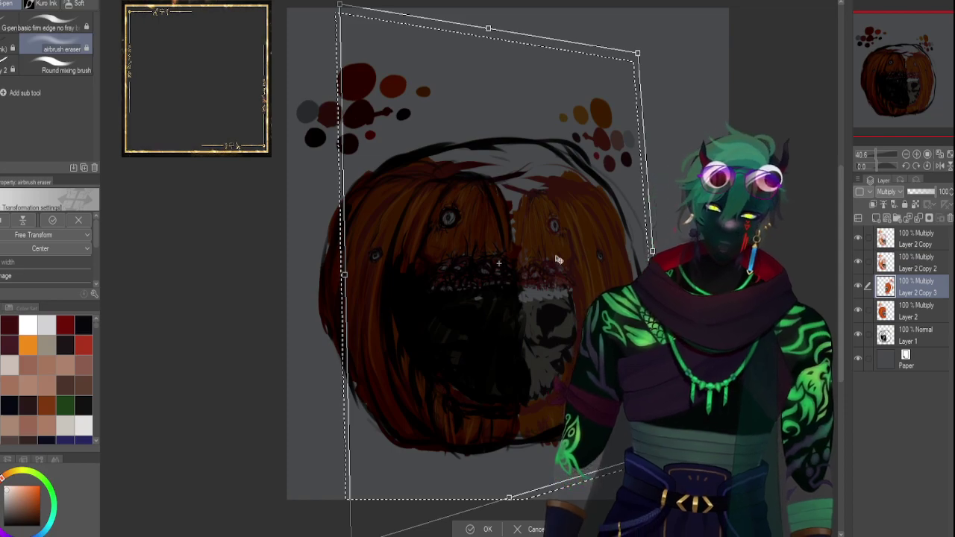
pyautogui.moveTo(631, 254); pyautogui.dragTo(638, 249)
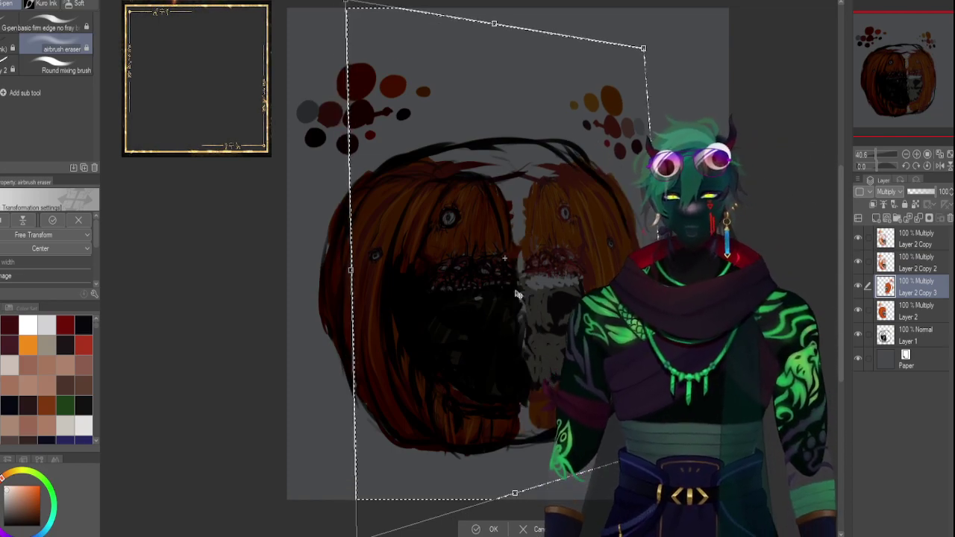
pyautogui.moveTo(352, 272); pyautogui.dragTo(311, 274)
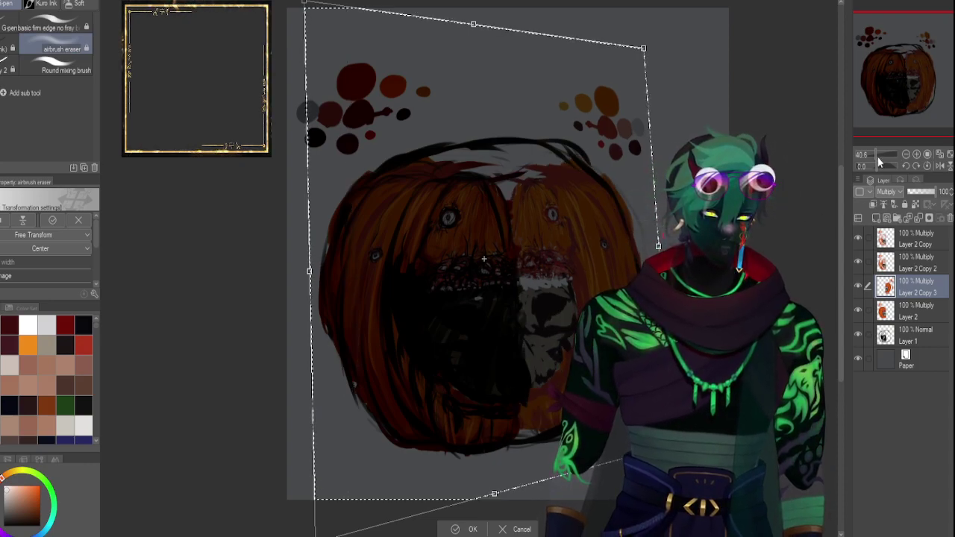
# Extend the mirrored half's bottom-left corner further down and fine-tune its lower edge to match the creature's base.
pyautogui.moveTo(878, 158); pyautogui.dragTo(873, 154)
pyautogui.scroll(-1, 364, 461)
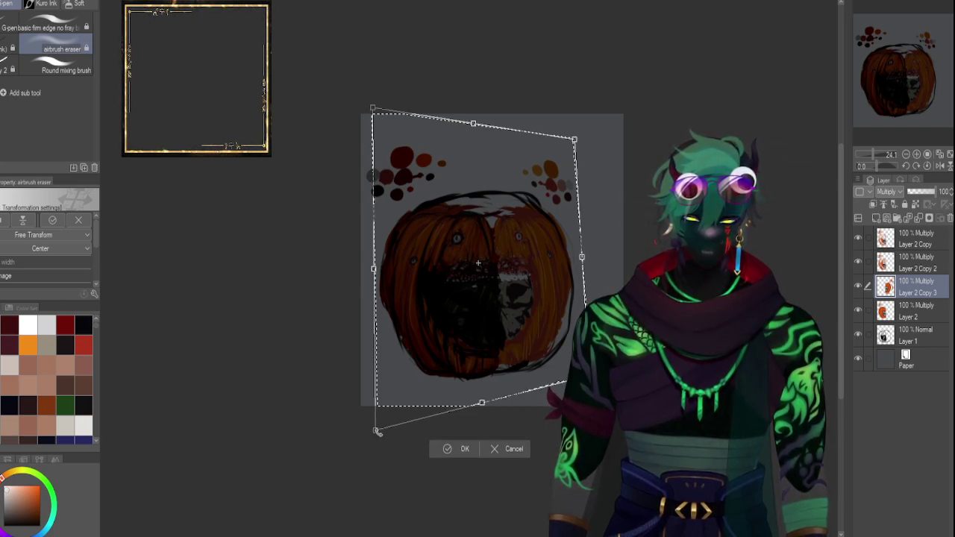
pyautogui.moveTo(375, 433); pyautogui.dragTo(369, 444)
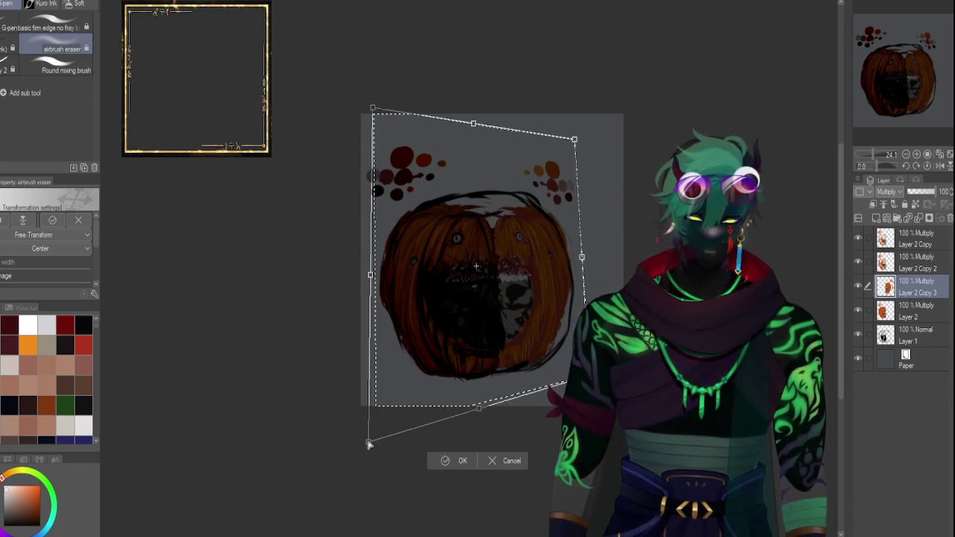
pyautogui.moveTo(485, 423); pyautogui.dragTo(492, 432)
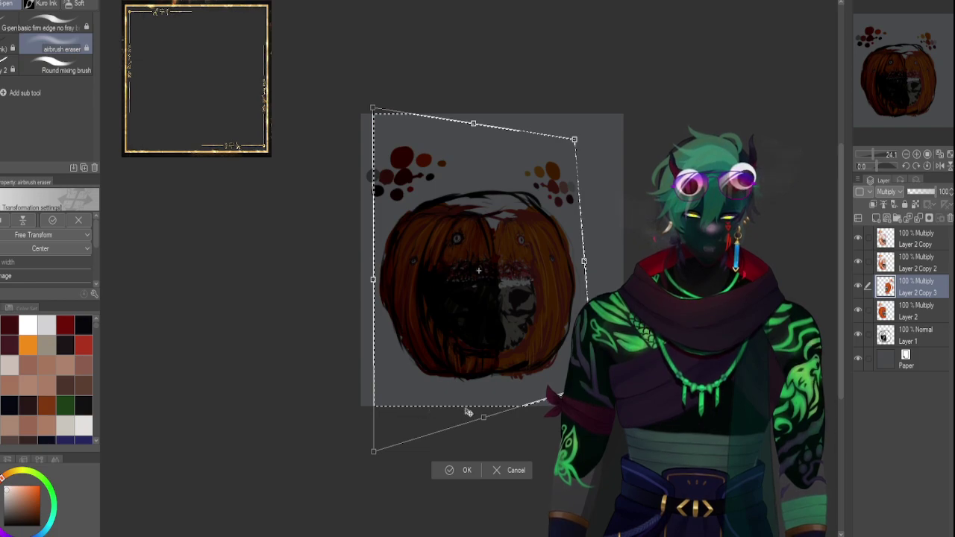
pyautogui.moveTo(486, 423); pyautogui.dragTo(485, 415)
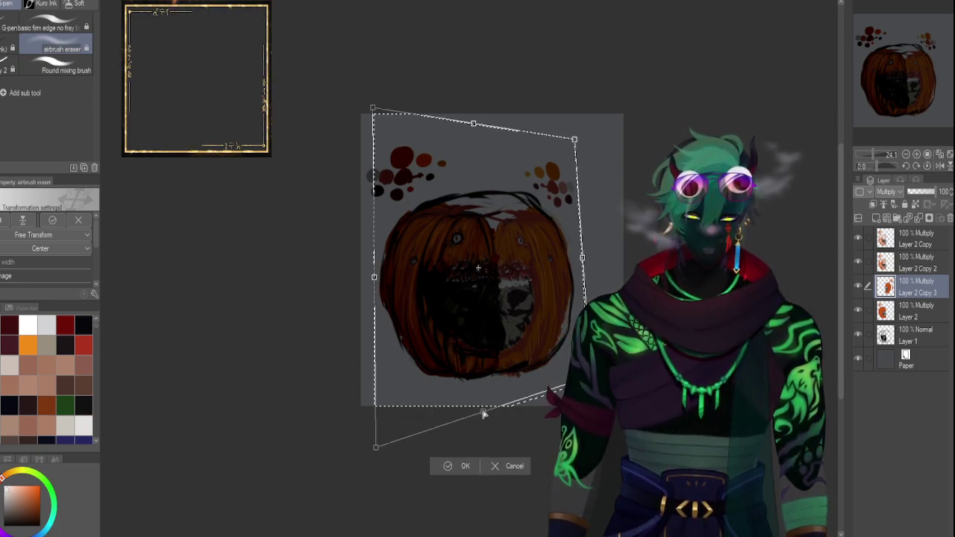
pyautogui.moveTo(484, 413); pyautogui.dragTo(482, 412)
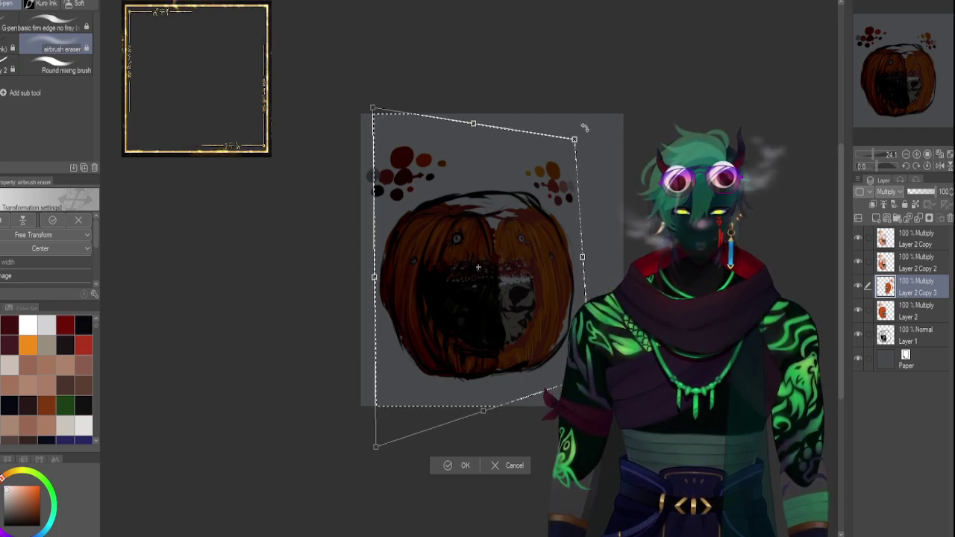
# Fine-tune the mirrored half's upper-right corner and apply the free transformation.
pyautogui.moveTo(577, 142); pyautogui.dragTo(573, 125)
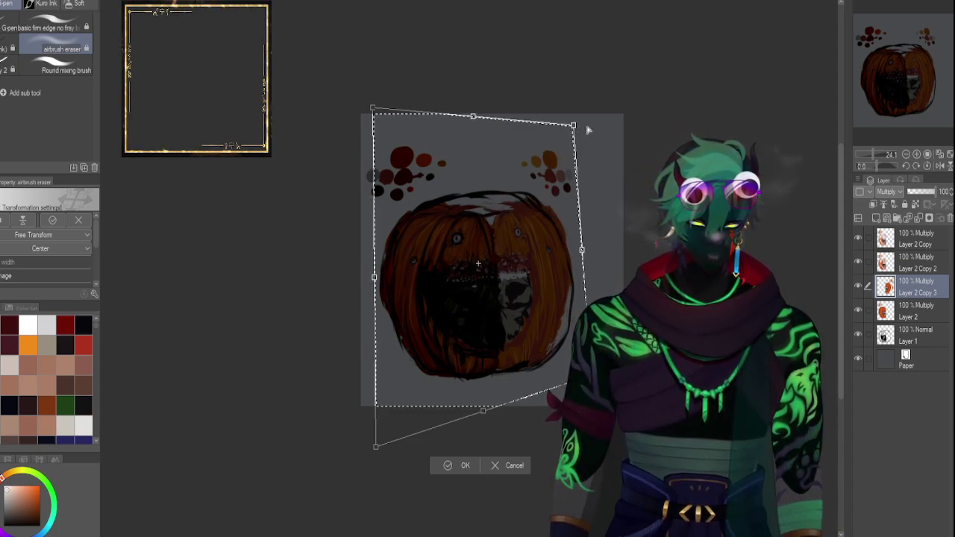
pyautogui.moveTo(573, 125)
pyautogui.mouseDown()
pyautogui.moveTo(590, 129)
pyautogui.moveTo(586, 121)
pyautogui.moveTo(572, 137)
pyautogui.mouseUp()
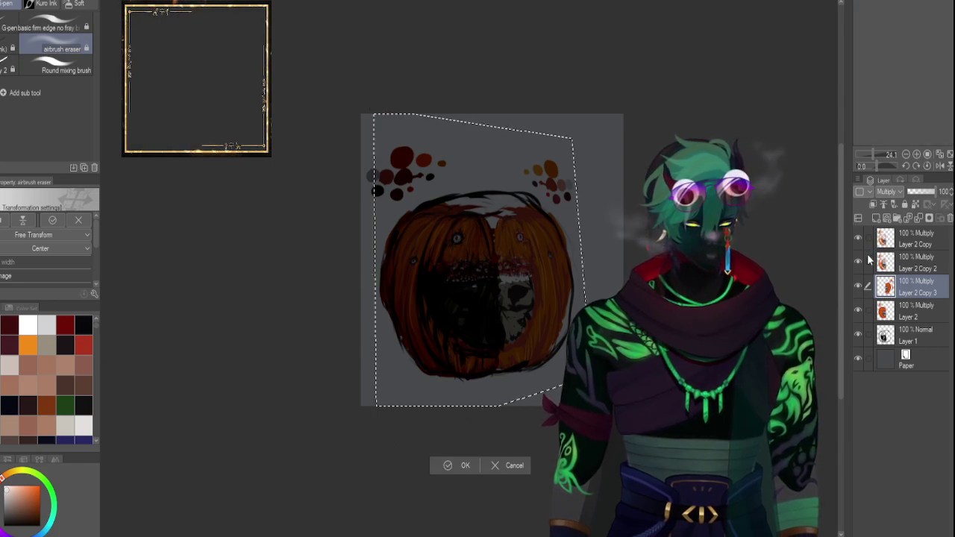
pyautogui.press('Return')
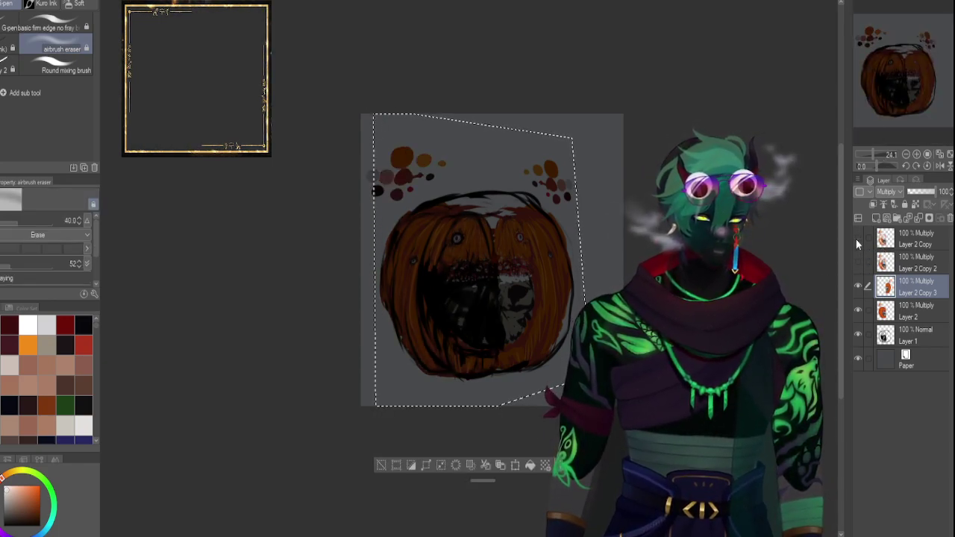
# Compare the artwork with and without Layer 2 Copy and Layer 2 Copy 2, leaving both copies hidden.
pyautogui.click(858, 263)
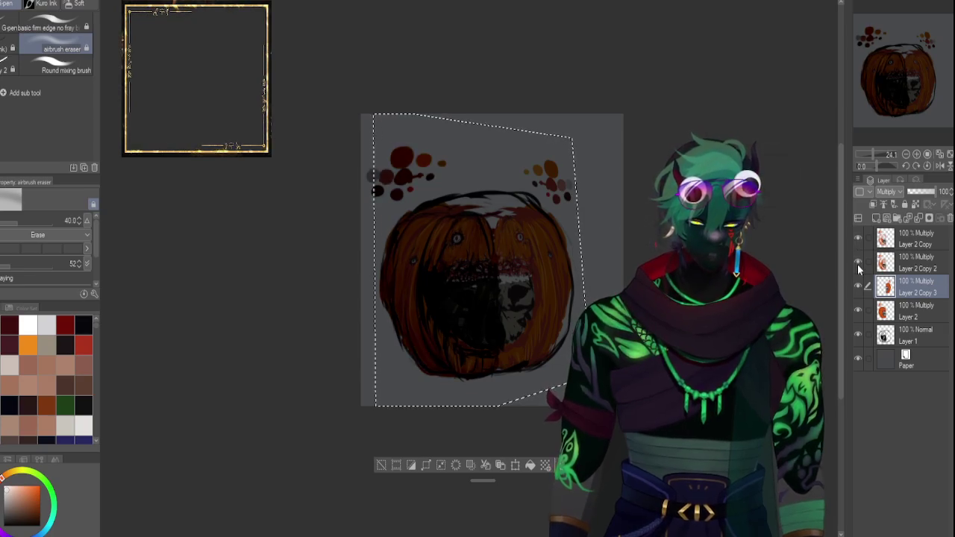
pyautogui.moveTo(867, 150); pyautogui.dragTo(877, 150)
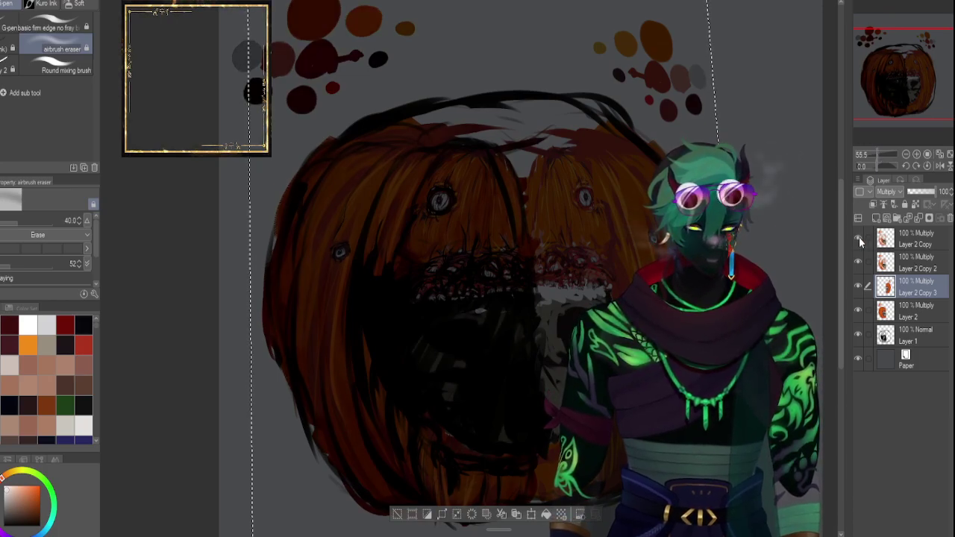
pyautogui.click(858, 261)
pyautogui.click(858, 262)
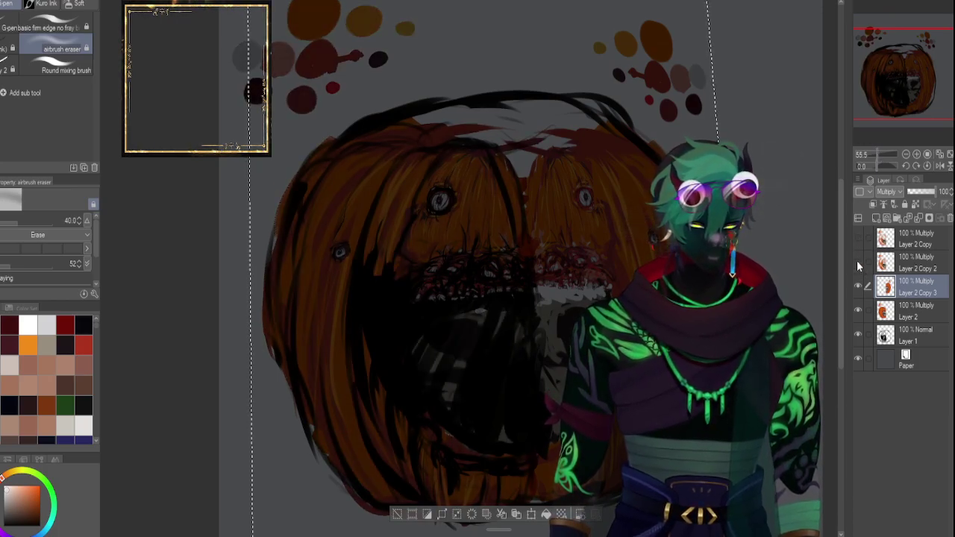
# Clear the selection, then select Layer 1 and duplicate its whole content onto a new layer.
pyautogui.click(885, 335)
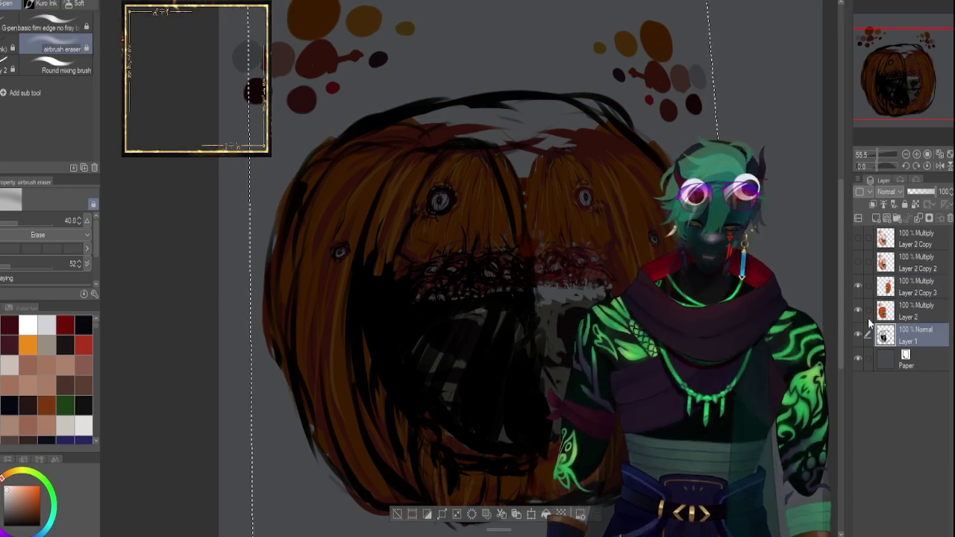
pyautogui.hotkey('ctrl', 'd')
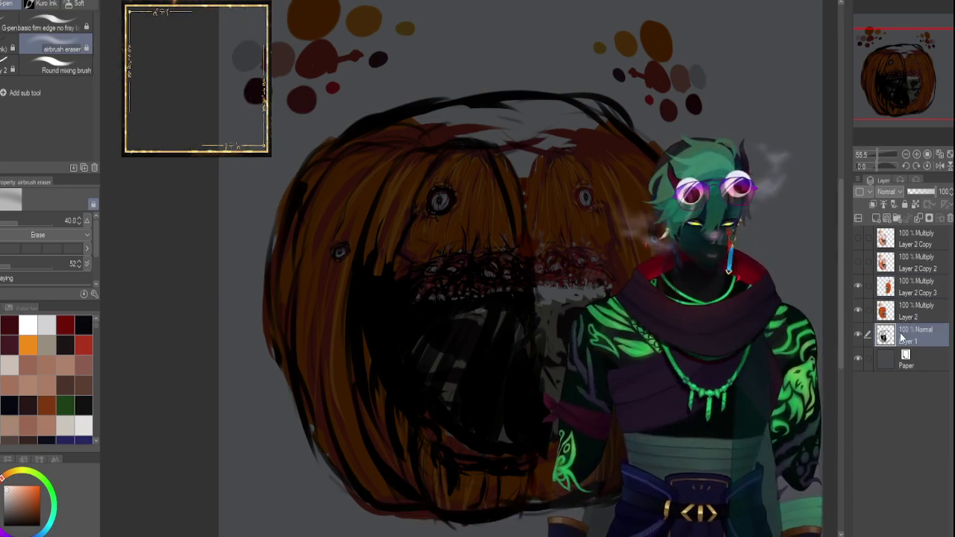
pyautogui.hotkey('ctrl', 'a')
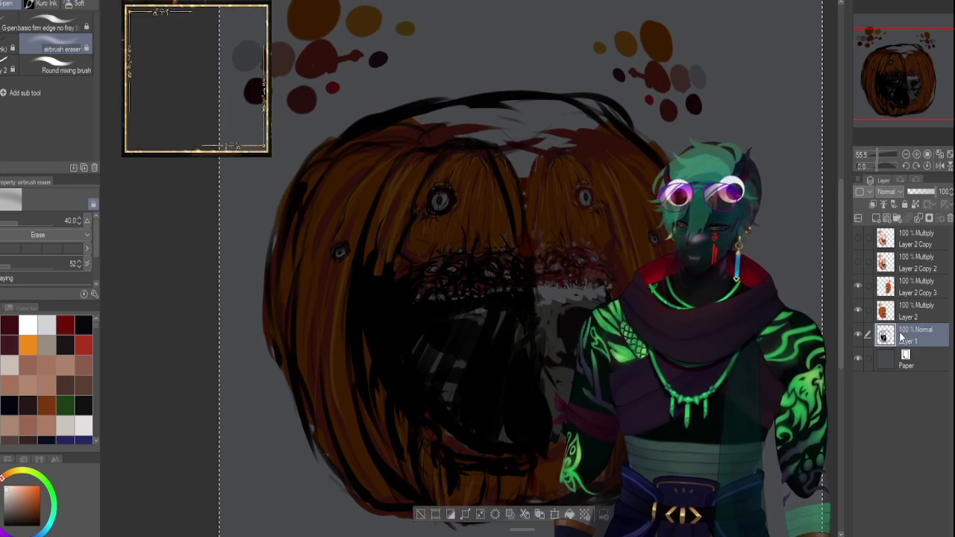
pyautogui.hotkey('ctrl', 'c')
pyautogui.hotkey('ctrl', 'v')
pyautogui.hotkey('ctrl', 't')
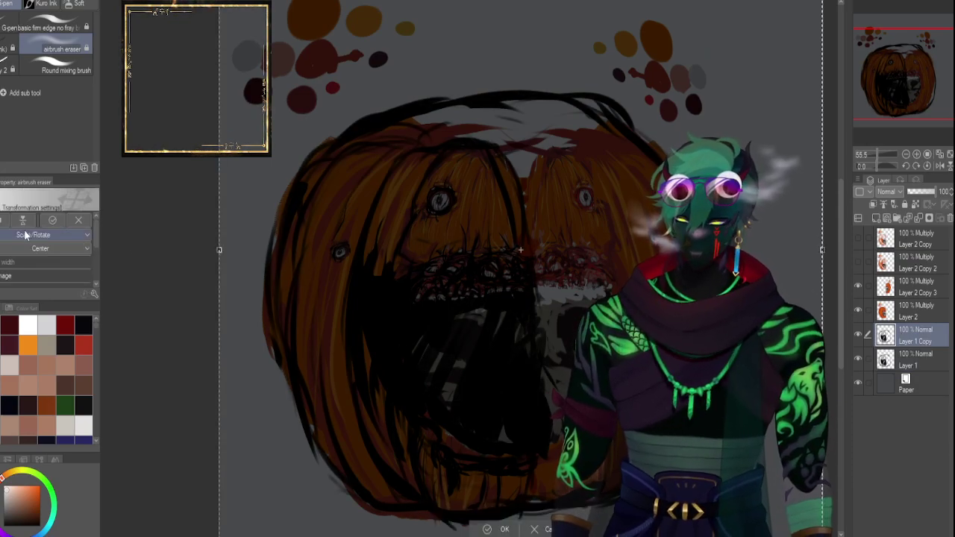
pyautogui.click(4, 222)
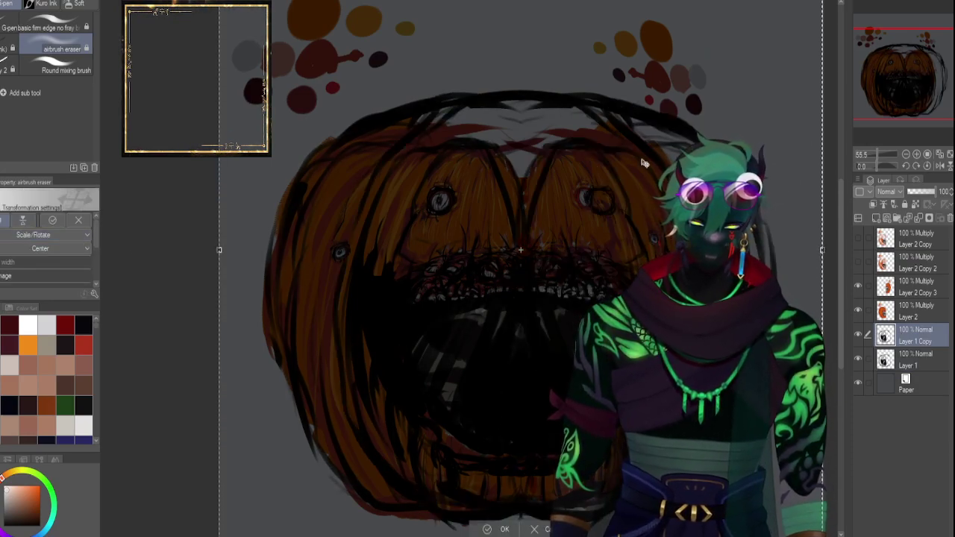
pyautogui.click(875, 155)
pyautogui.click(876, 156)
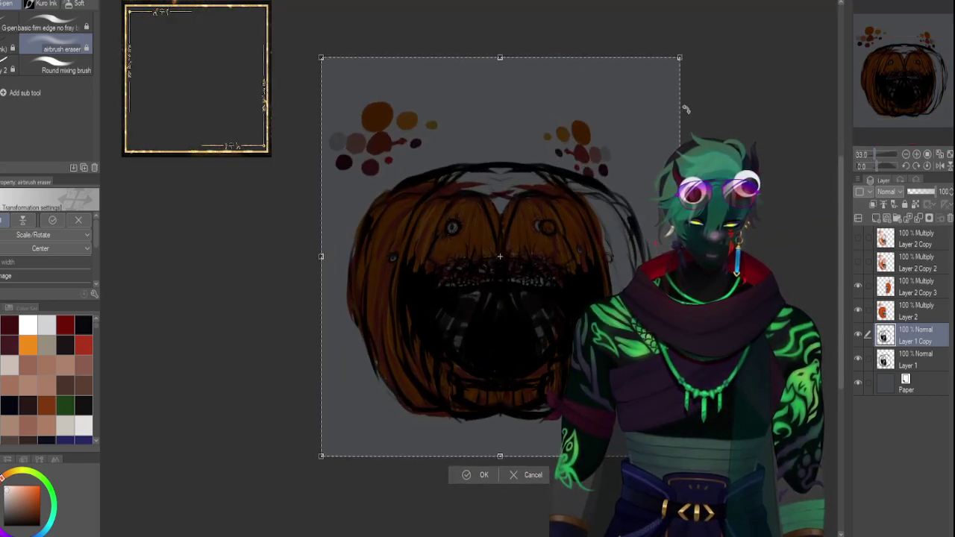
pyautogui.moveTo(679, 59); pyautogui.dragTo(600, 80)
pyautogui.moveTo(568, 210); pyautogui.dragTo(571, 205)
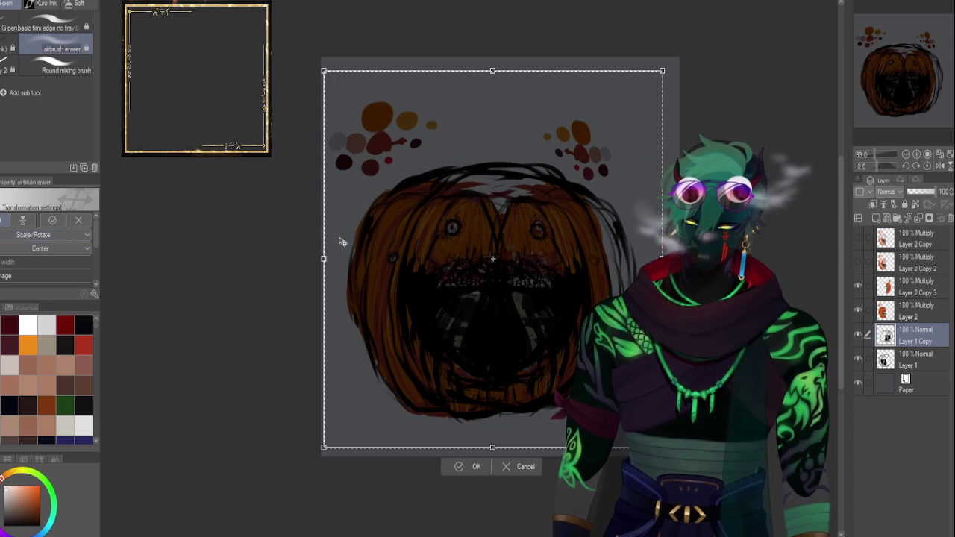
pyautogui.press('Escape')
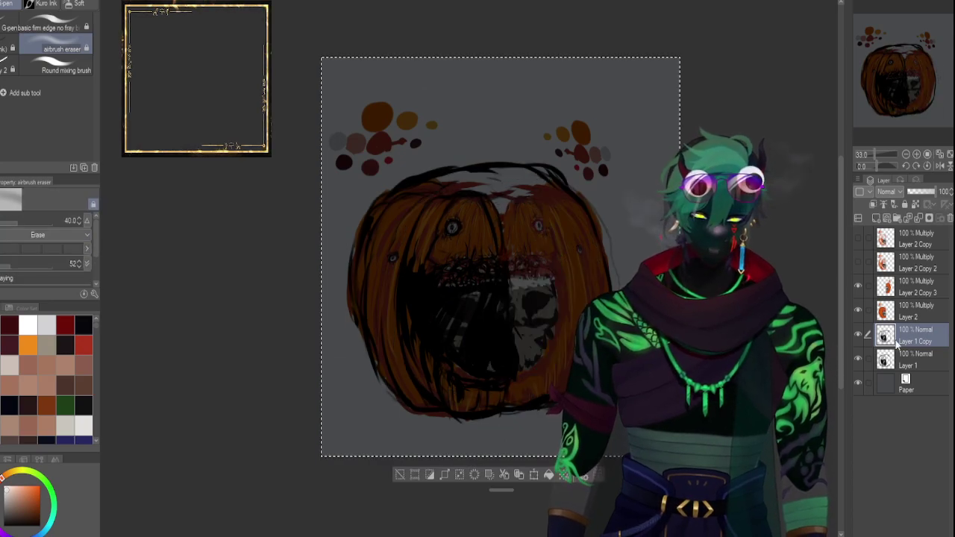
# Hide Layer 2 and Layer 1, flip Layer 1 Copy horizontally, and set its transformation mode to Free Transform.
pyautogui.click(858, 310)
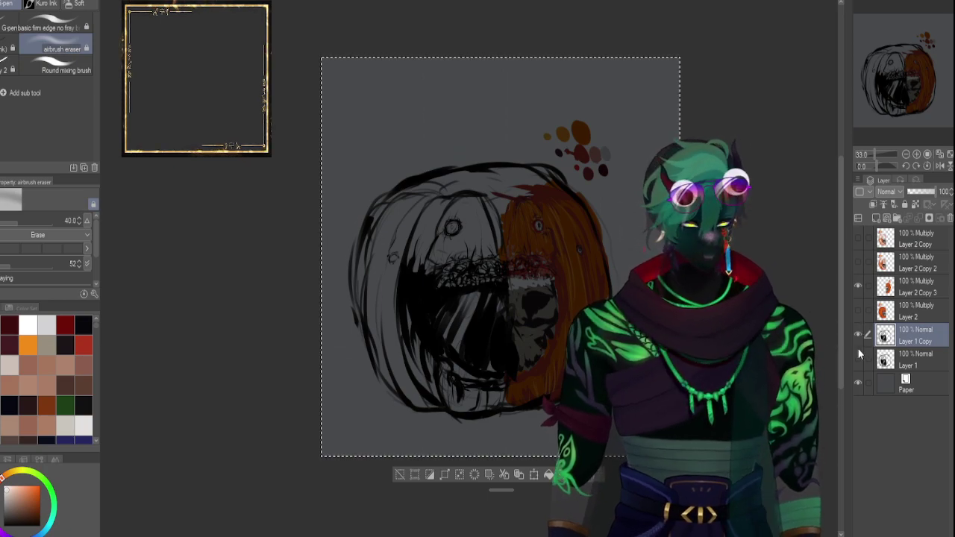
pyautogui.hotkey('ctrl', 't')
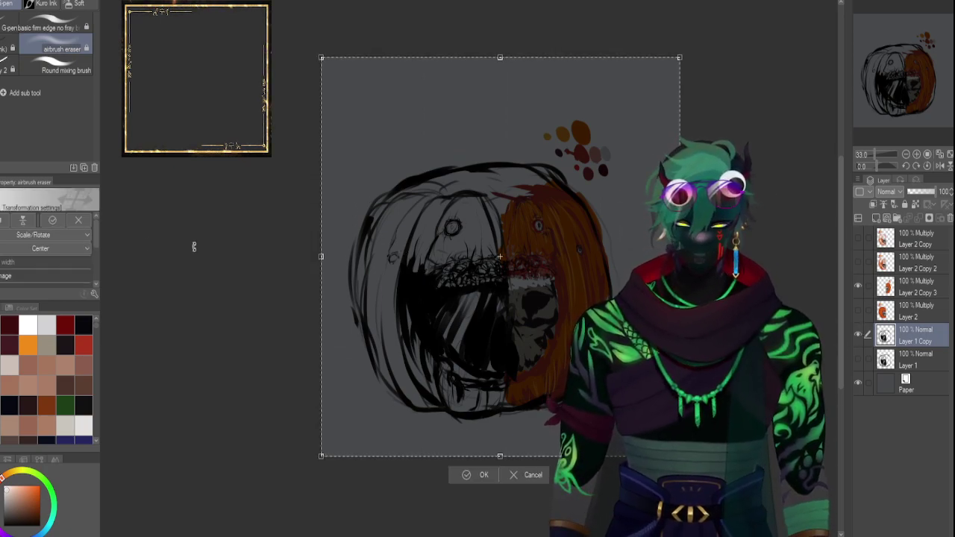
pyautogui.click(19, 223)
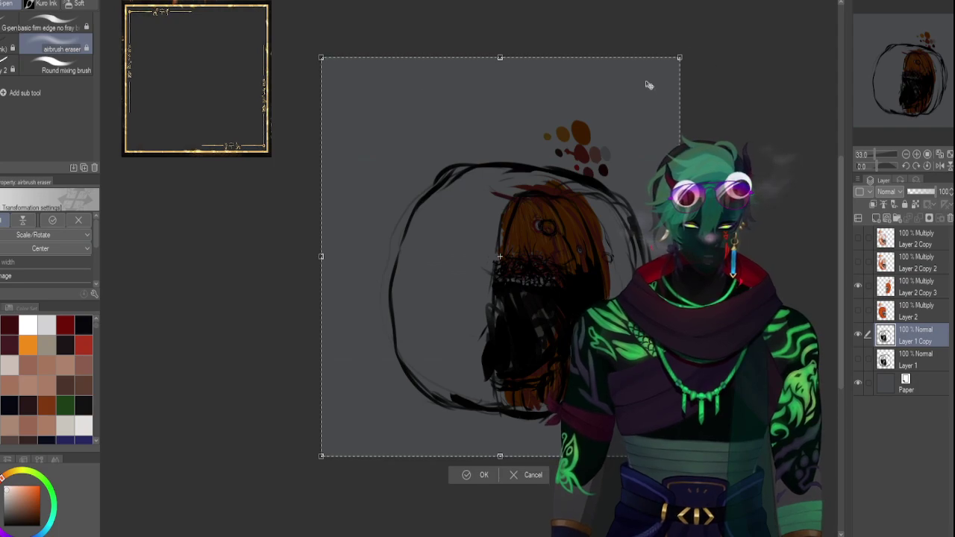
pyautogui.click(45, 234)
pyautogui.click(33, 279)
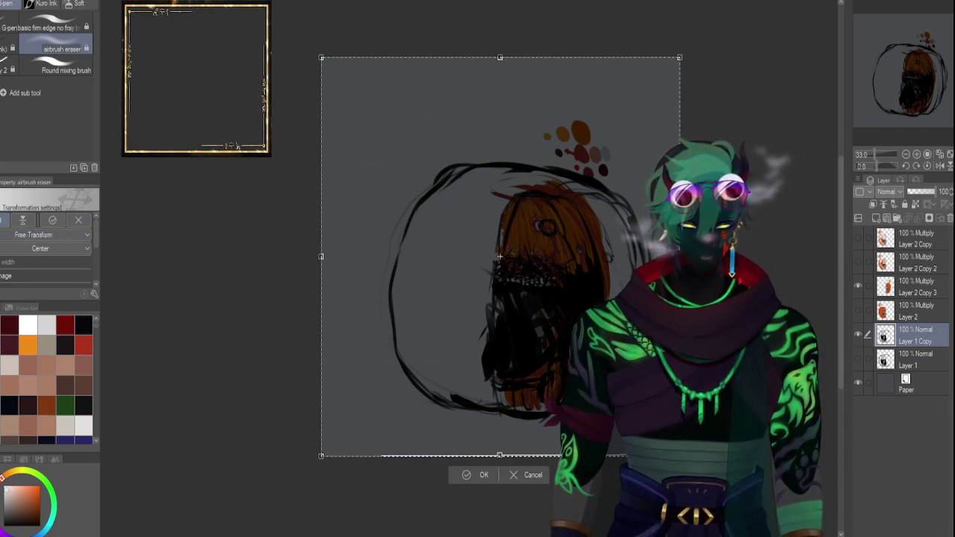
# Pull the mirrored line work's lower-right corner up and its upper-right corner inward to narrow it toward the painted right half.
pyautogui.moveTo(679, 456); pyautogui.dragTo(670, 436)
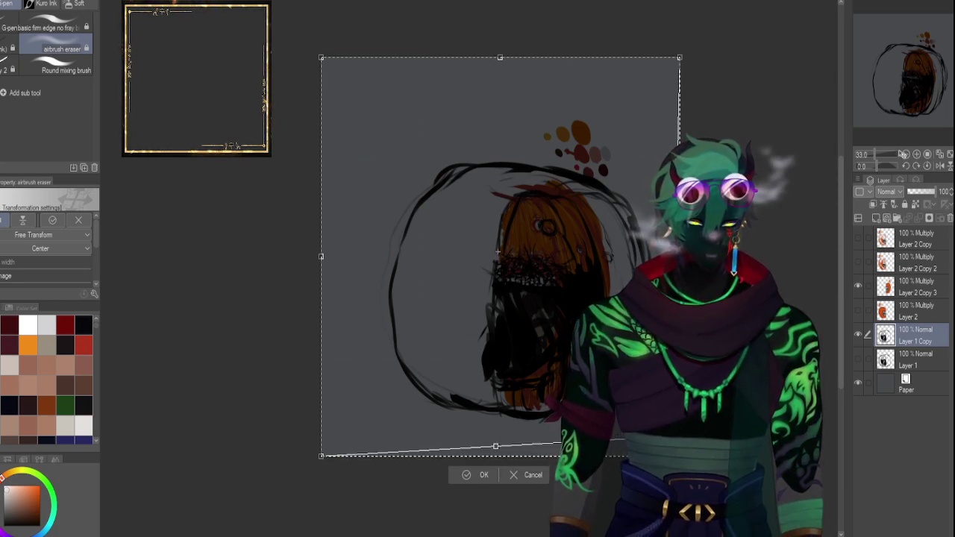
pyautogui.moveTo(874, 153); pyautogui.dragTo(877, 153)
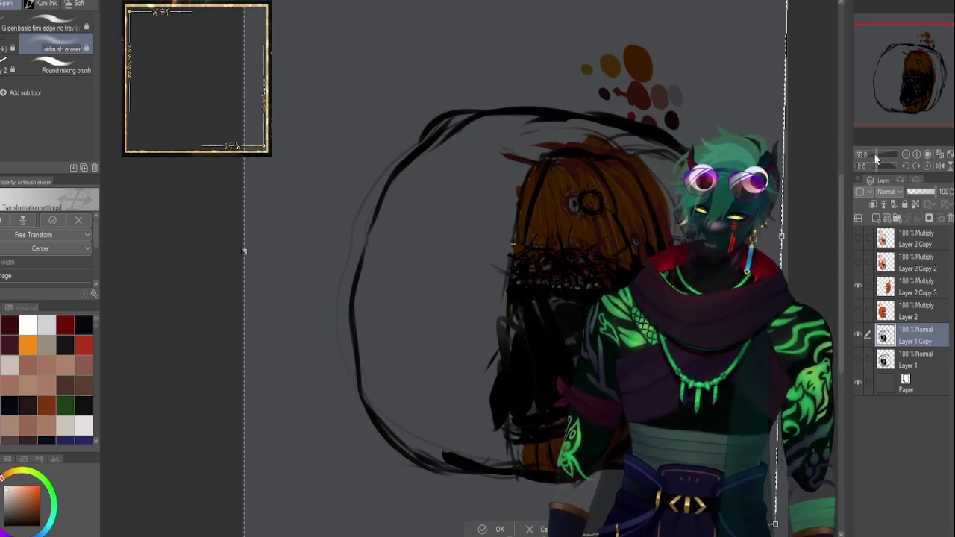
pyautogui.click(875, 155)
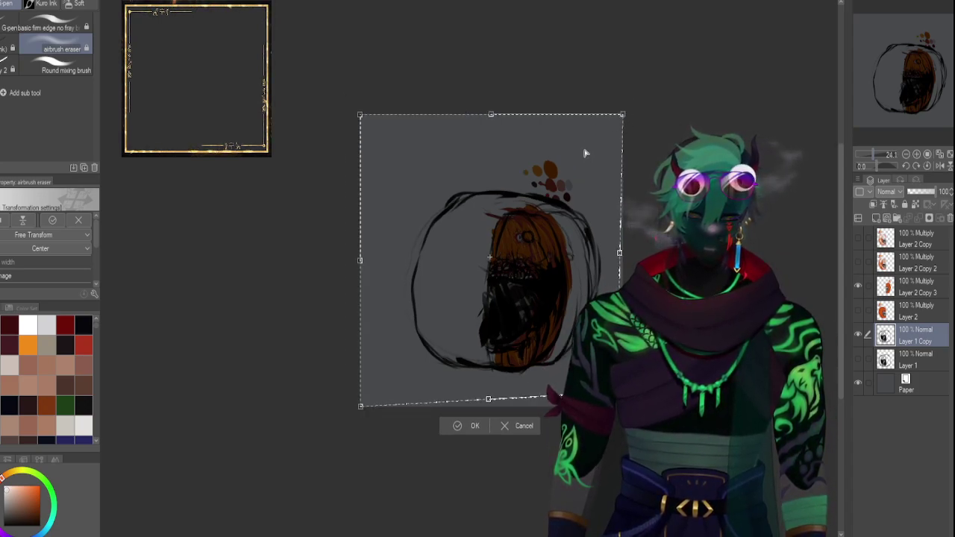
pyautogui.moveTo(622, 115); pyautogui.dragTo(583, 148)
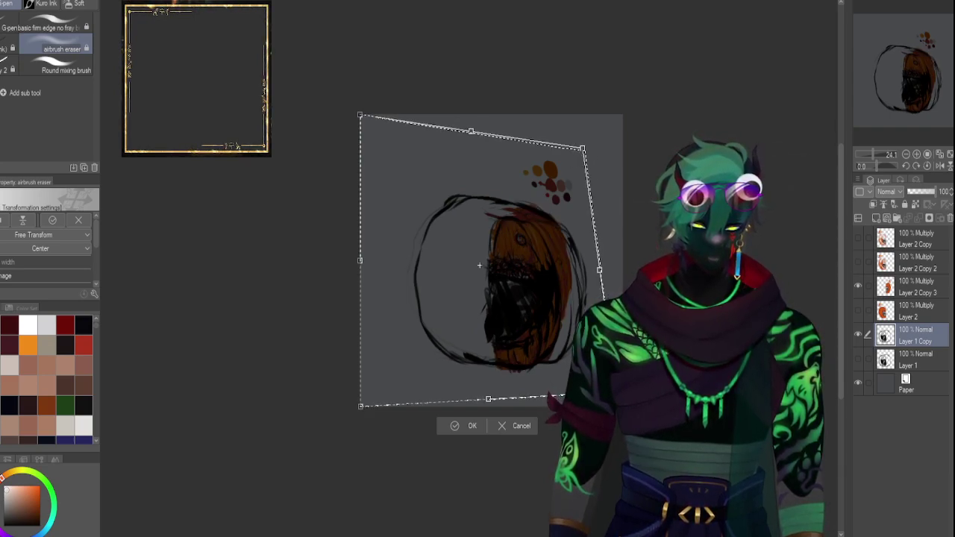
pyautogui.moveTo(583, 148); pyautogui.dragTo(573, 136)
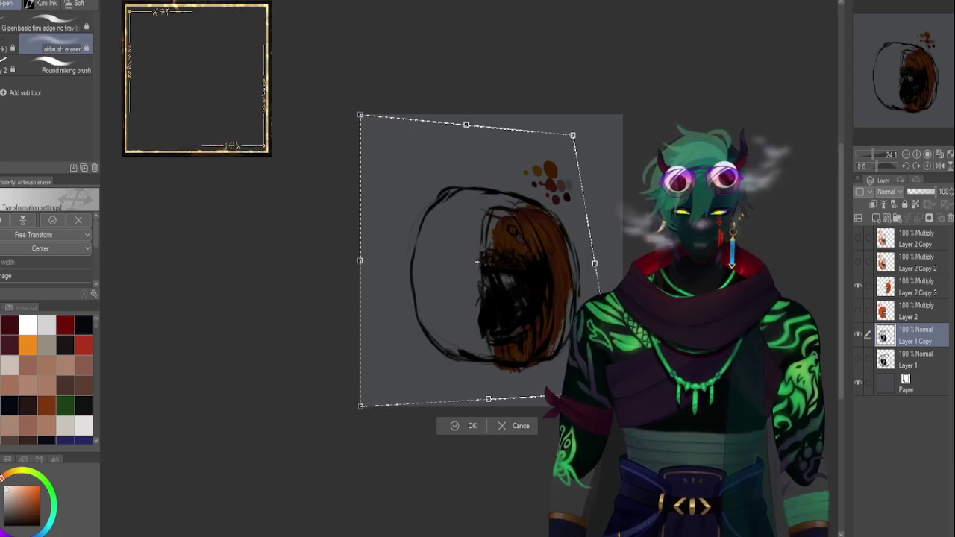
pyautogui.moveTo(595, 264); pyautogui.dragTo(594, 267)
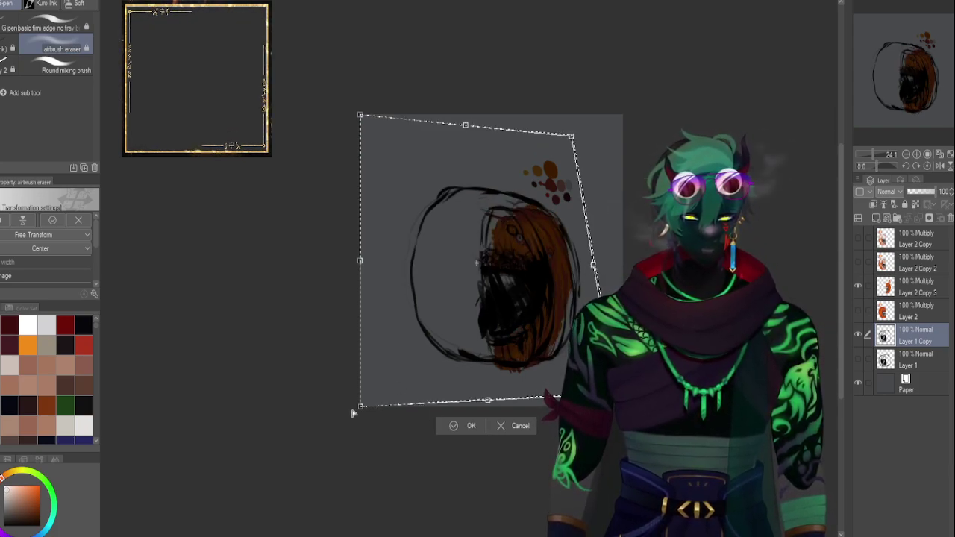
# Stretch the mirrored line work's bottom-left corner down past the canvas edge and adjust its lower edge to the creature's base.
pyautogui.moveTo(360, 410); pyautogui.dragTo(359, 433)
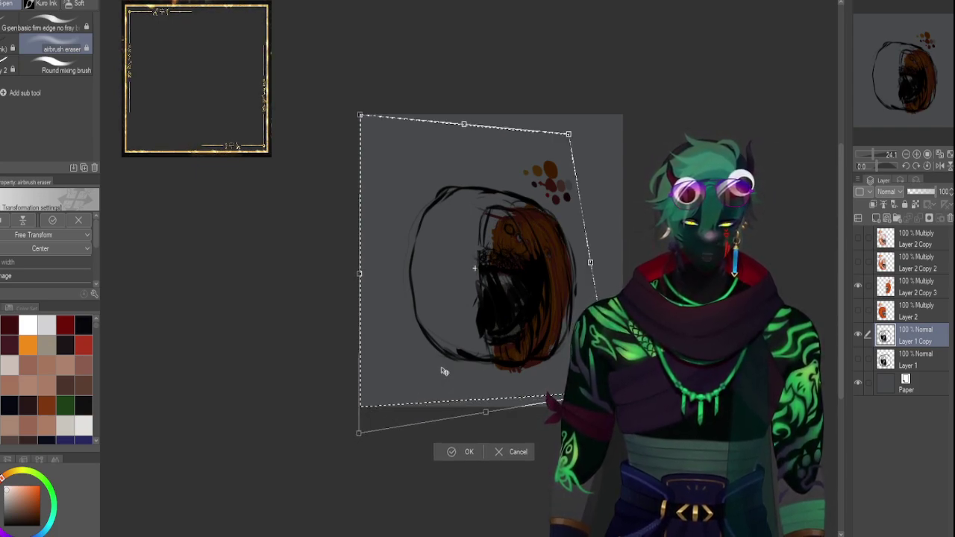
pyautogui.moveTo(612, 391); pyautogui.dragTo(605, 385)
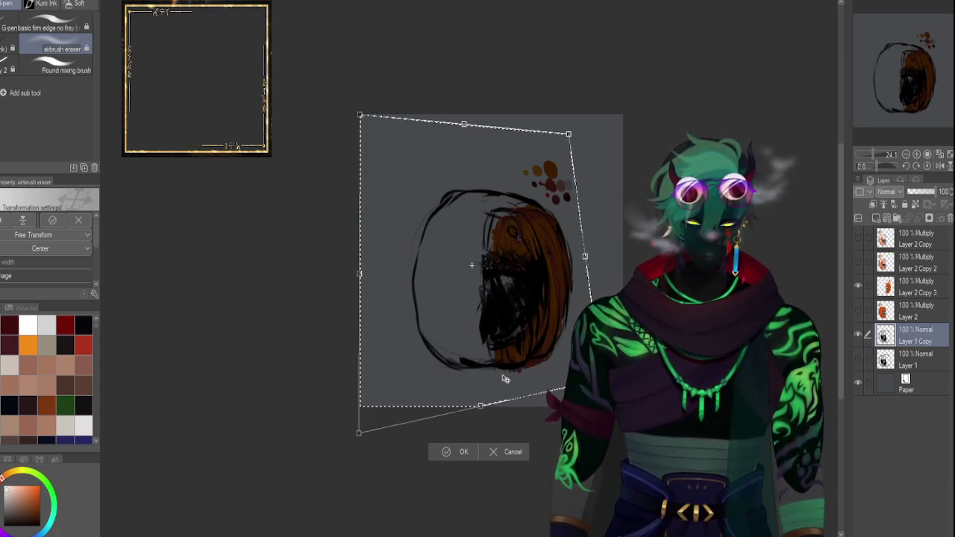
pyautogui.moveTo(482, 410); pyautogui.dragTo(489, 417)
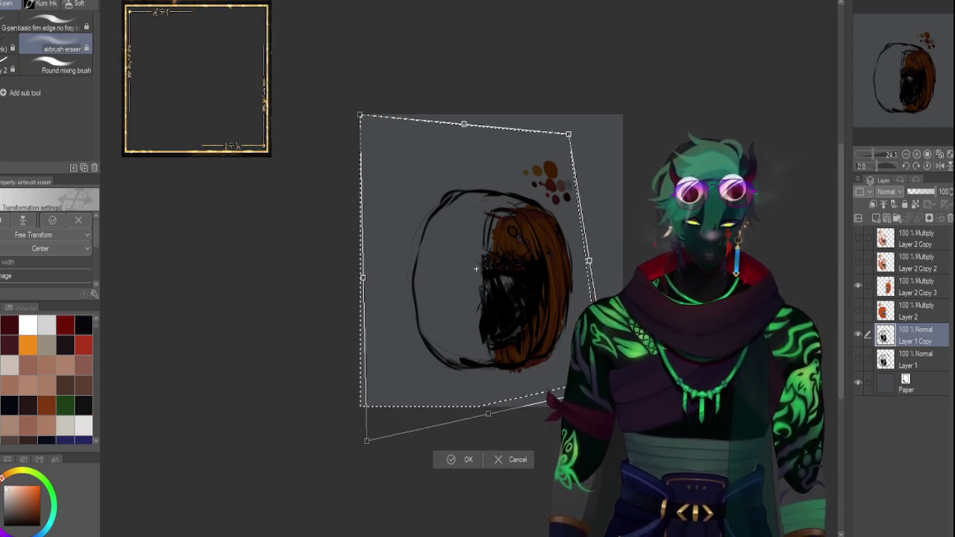
pyautogui.moveTo(367, 440); pyautogui.dragTo(369, 448)
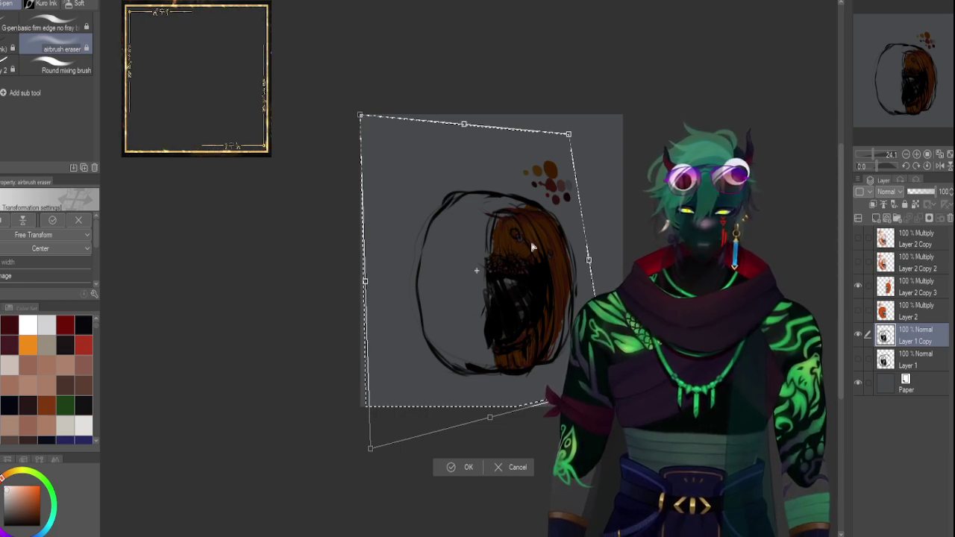
# Raise the mirrored line work's top-left corner above the canvas and shift the whole copy slightly left.
pyautogui.hotkey('ctrl', 'z')
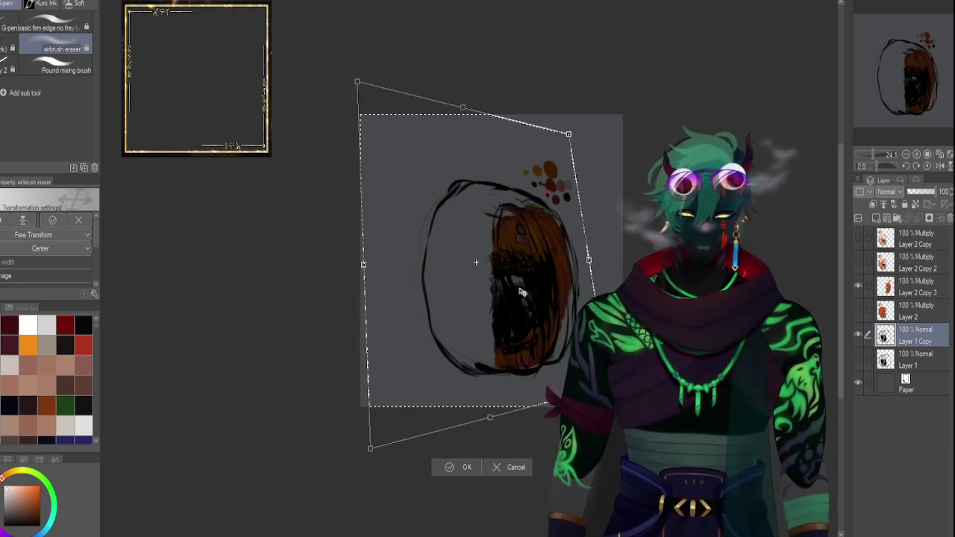
pyautogui.hotkey('ctrl', 'z')
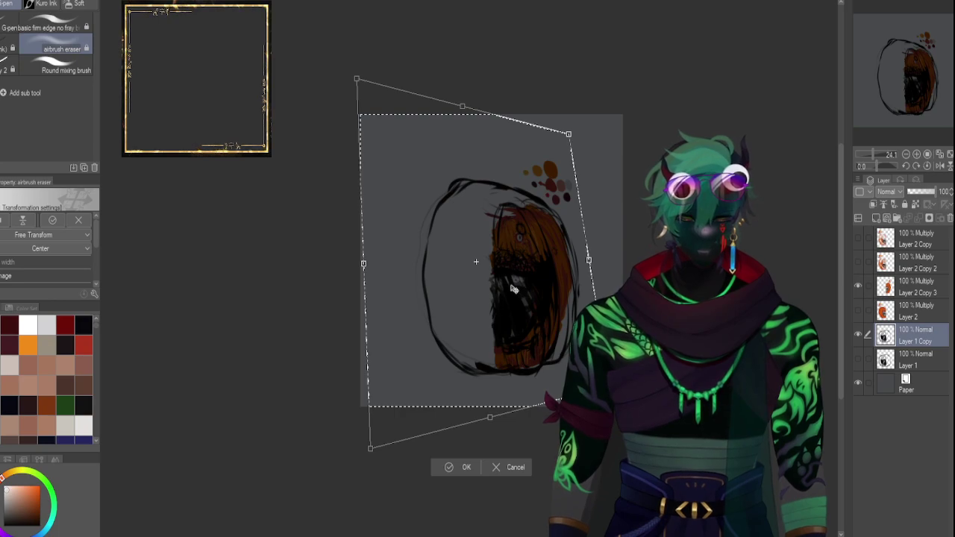
pyautogui.moveTo(514, 290); pyautogui.dragTo(512, 288)
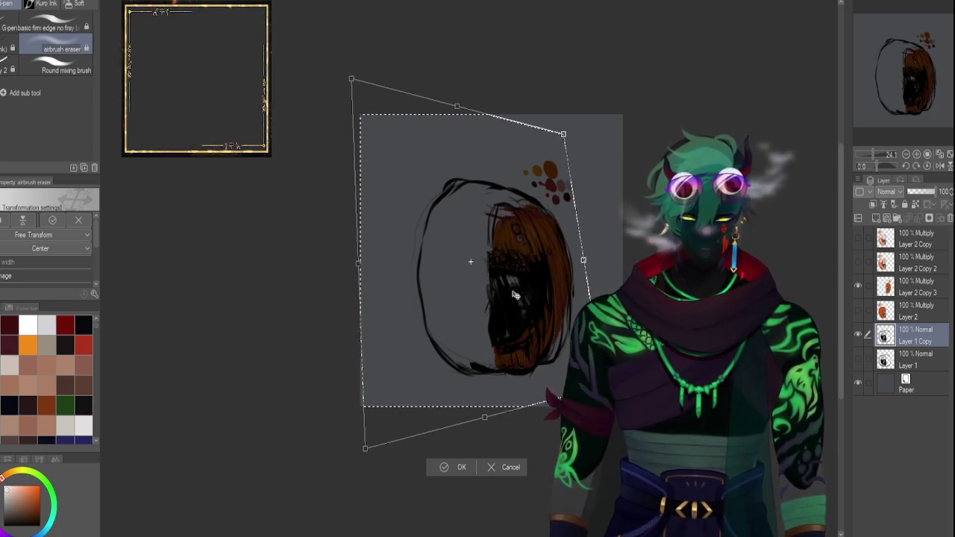
# Tuck in the mirrored line work's right side and lower its top edge to fit the painted half.
pyautogui.moveTo(604, 386); pyautogui.dragTo(601, 383)
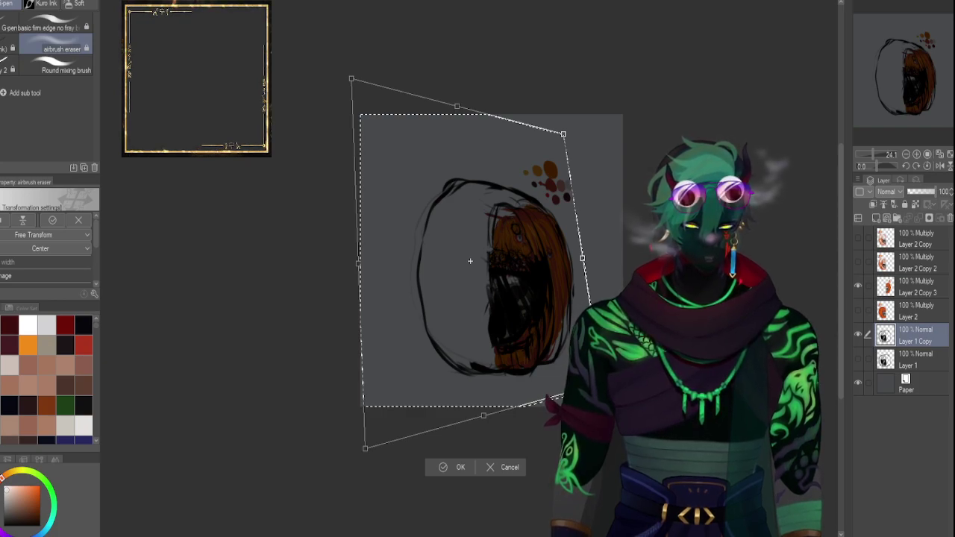
pyautogui.moveTo(582, 258); pyautogui.dragTo(578, 254)
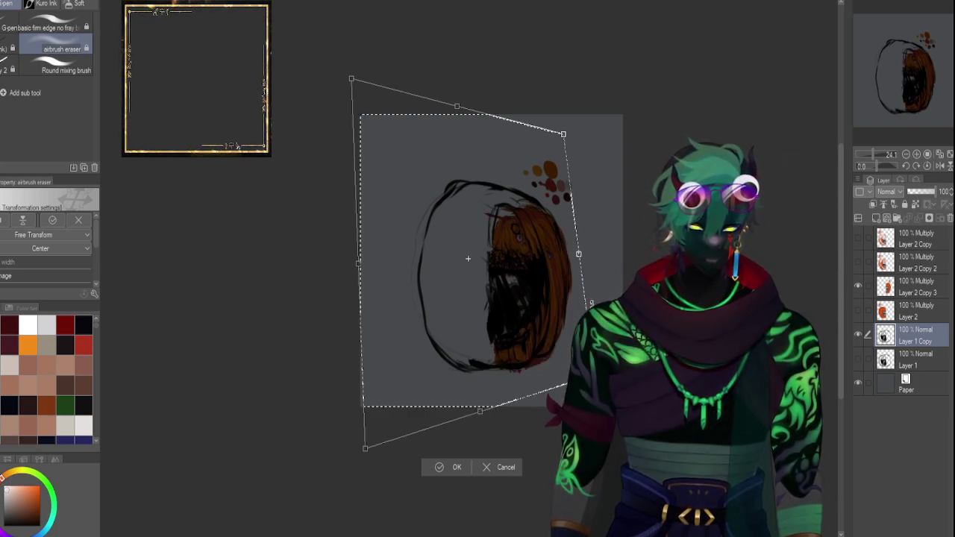
pyautogui.moveTo(461, 108); pyautogui.dragTo(463, 121)
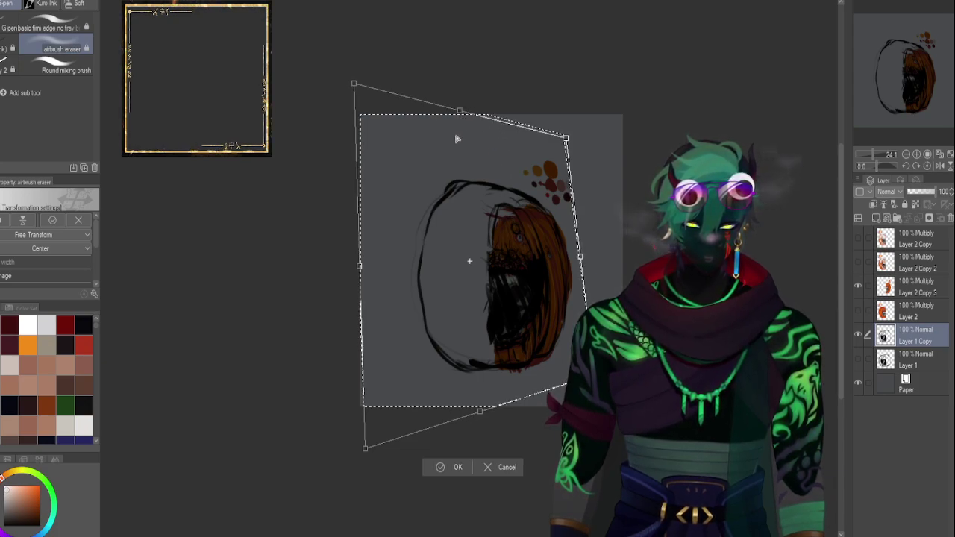
pyautogui.hotkey('ctrl', 'z')
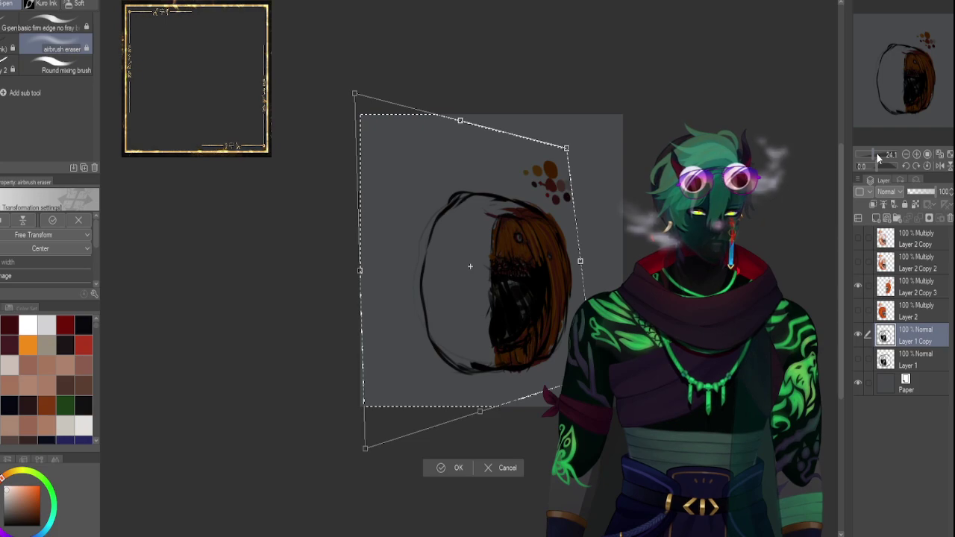
# Fine-tune the mirrored line work's bottom edge and upper-right corner against the painted eyes and mouth, then apply the transformation.
pyautogui.moveTo(880, 155); pyautogui.dragTo(872, 156)
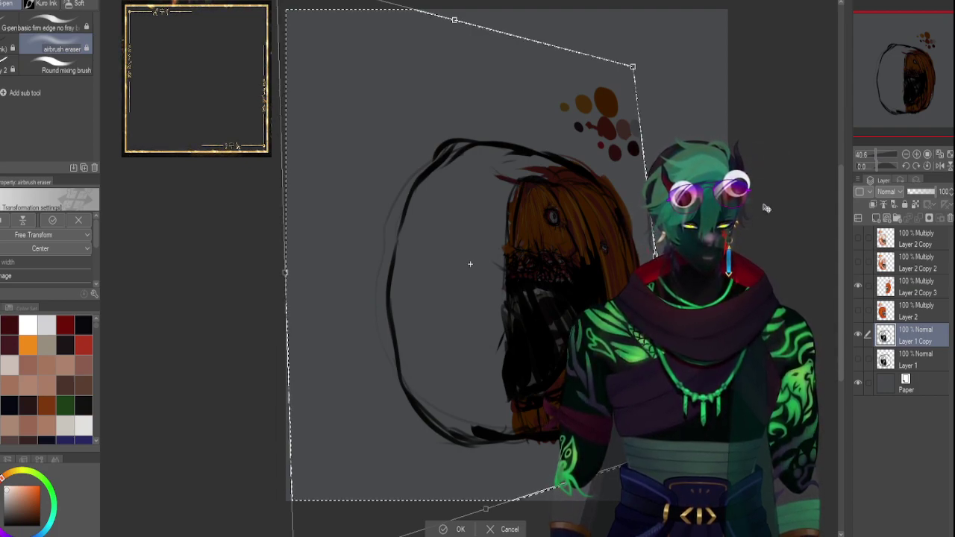
pyautogui.moveTo(768, 177); pyautogui.dragTo(763, 160)
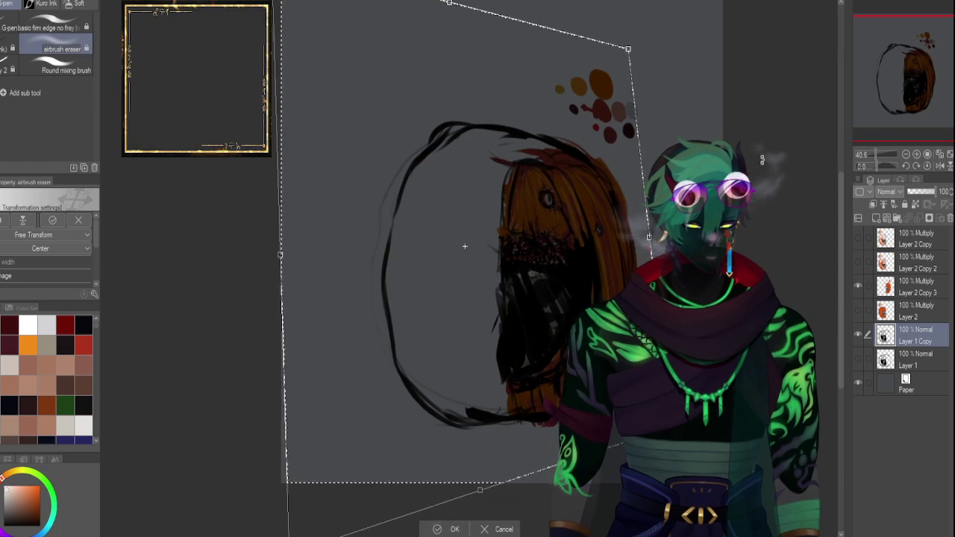
pyautogui.moveTo(868, 81); pyautogui.dragTo(873, 82)
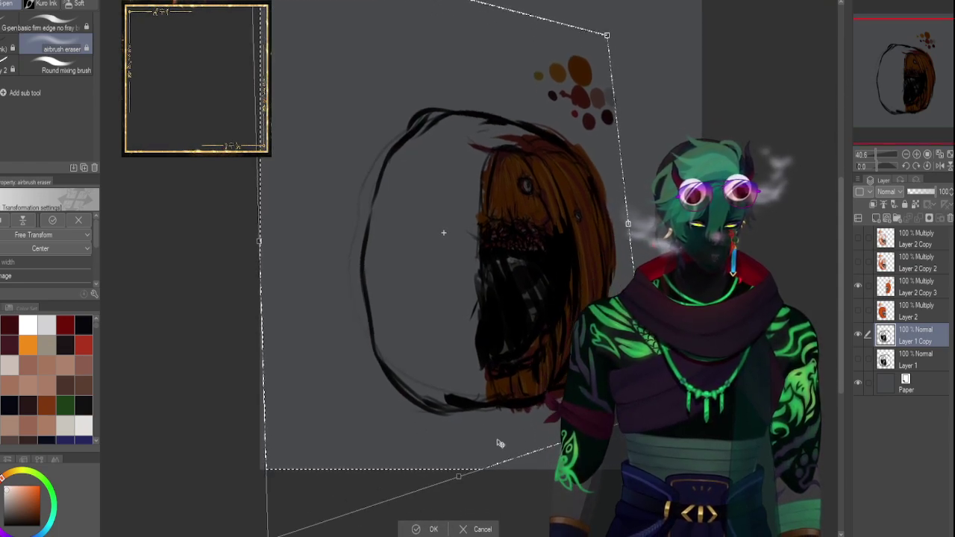
pyautogui.moveTo(462, 481); pyautogui.dragTo(463, 490)
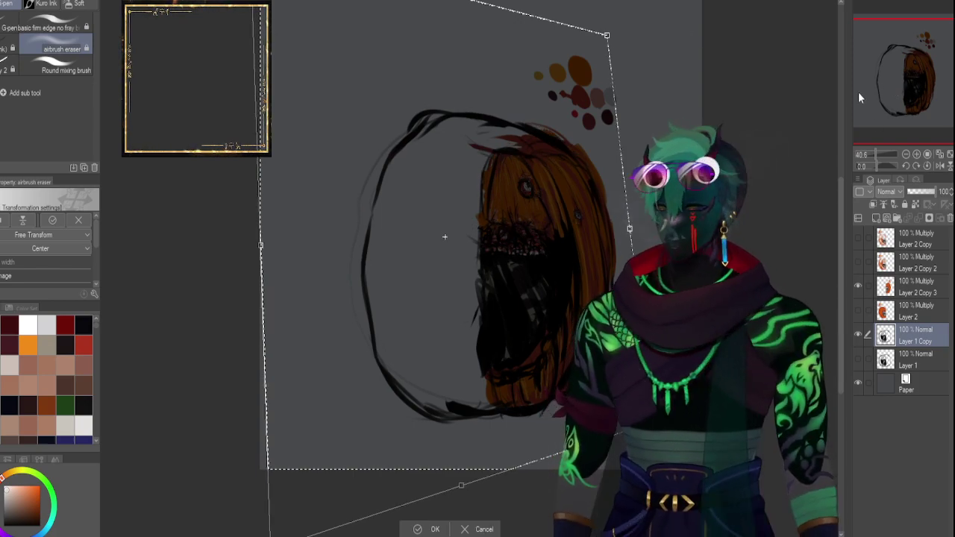
pyautogui.moveTo(856, 92); pyautogui.dragTo(855, 84)
pyautogui.moveTo(593, 78); pyautogui.dragTo(596, 79)
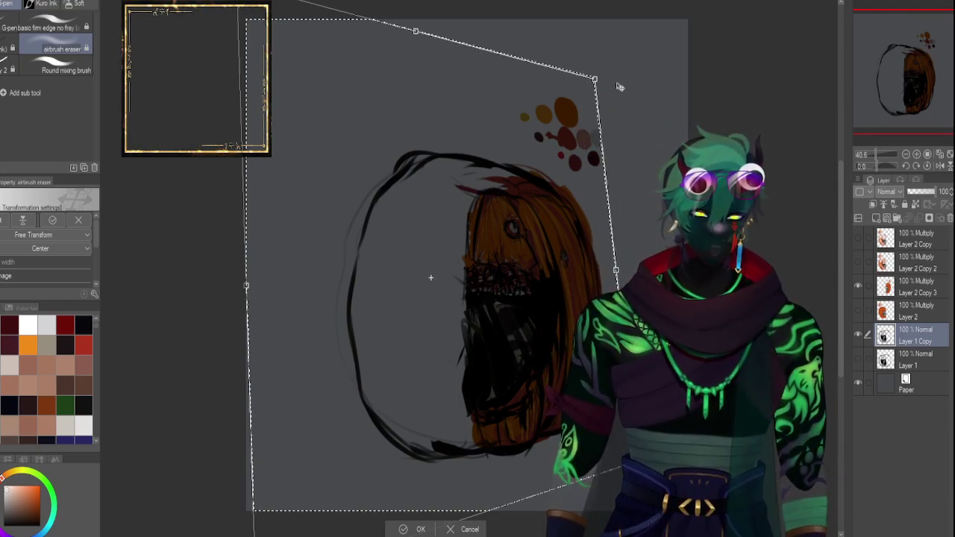
pyautogui.moveTo(619, 113); pyautogui.dragTo(632, 157)
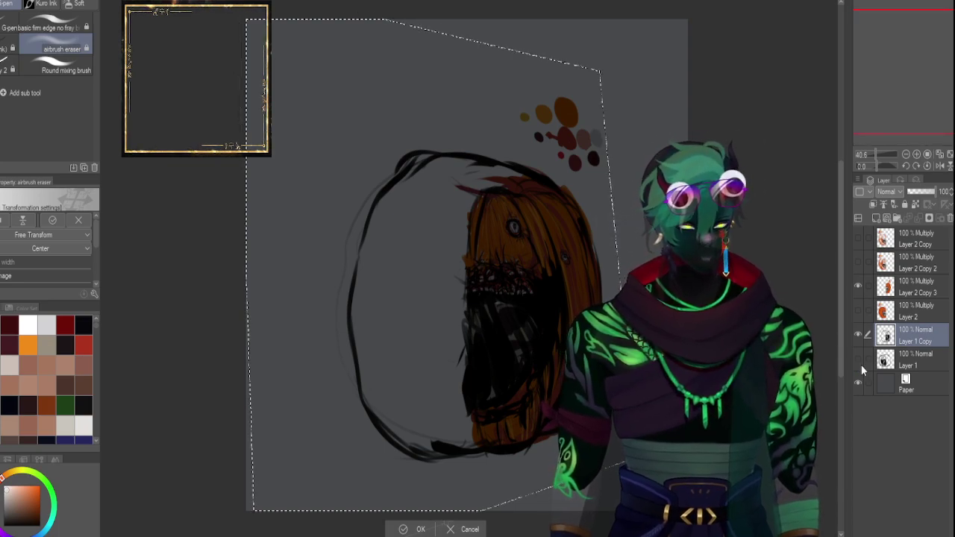
# Show Layer 1 and Layer 2 again and clear the selection.
pyautogui.click(859, 359)
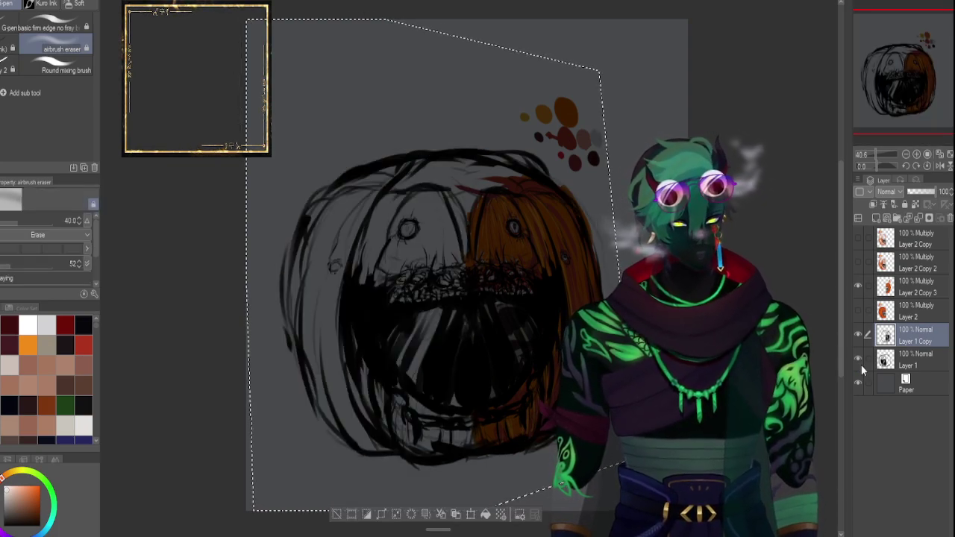
pyautogui.click(859, 312)
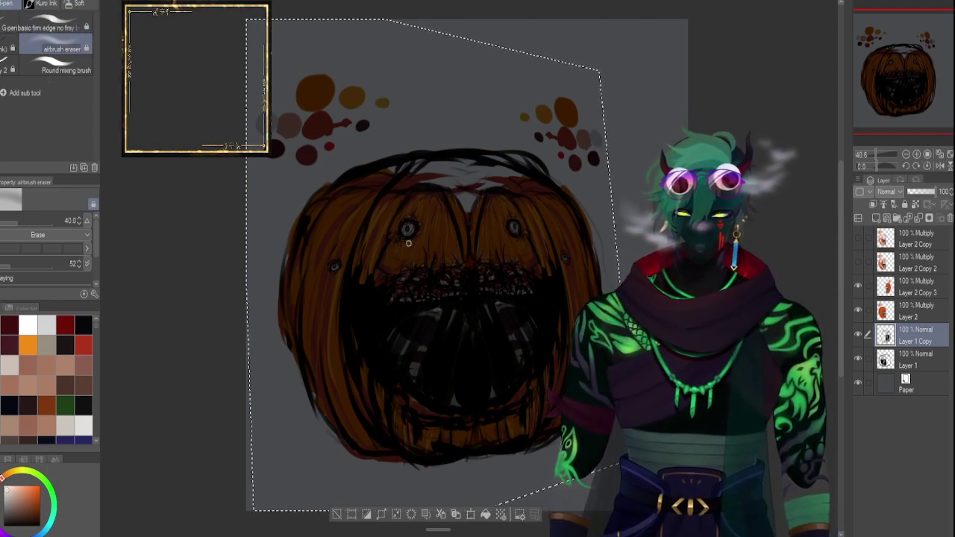
pyautogui.hotkey('ctrl', 'd')
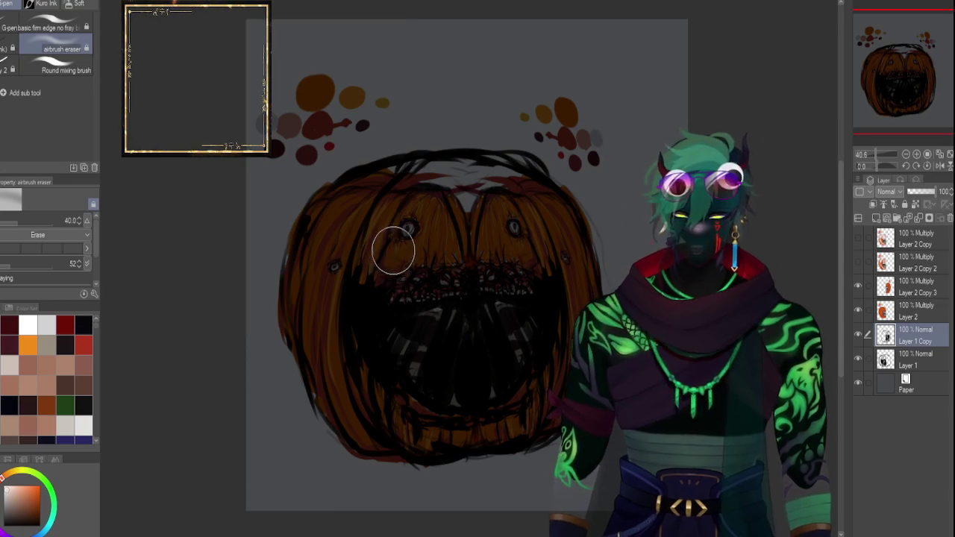
# Hide Layer 1 and erase the parts of the mirrored line work that overlap the creature's left half.
pyautogui.click(857, 360)
pyautogui.moveTo(394, 215)
pyautogui.mouseDown()
pyautogui.moveTo(421, 156)
pyautogui.moveTo(404, 181)
pyautogui.moveTo(456, 150)
pyautogui.mouseUp()
pyautogui.moveTo(356, 282)
pyautogui.mouseDown()
pyautogui.moveTo(363, 356)
pyautogui.moveTo(407, 435)
pyautogui.moveTo(443, 477)
pyautogui.moveTo(443, 460)
pyautogui.moveTo(466, 457)
pyautogui.mouseUp()
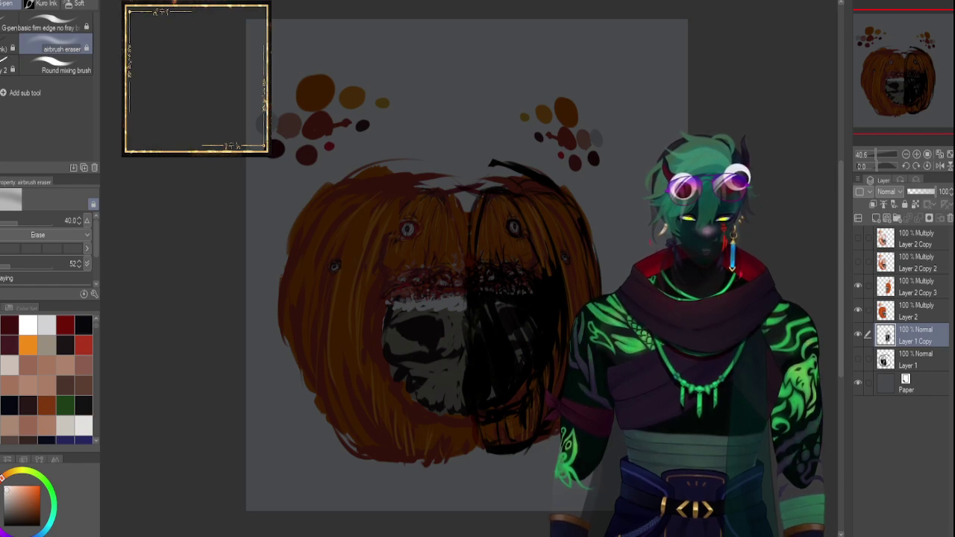
# Erase the mirrored copy's outer right contour, mouth interior and stray centre lines, then show Layer 1 again.
pyautogui.moveTo(599, 252)
pyautogui.mouseDown()
pyautogui.moveTo(557, 177)
pyautogui.moveTo(480, 154)
pyautogui.moveTo(531, 157)
pyautogui.mouseUp()
pyautogui.moveTo(450, 393)
pyautogui.mouseDown()
pyautogui.moveTo(505, 353)
pyautogui.moveTo(488, 321)
pyautogui.moveTo(473, 341)
pyautogui.mouseUp()
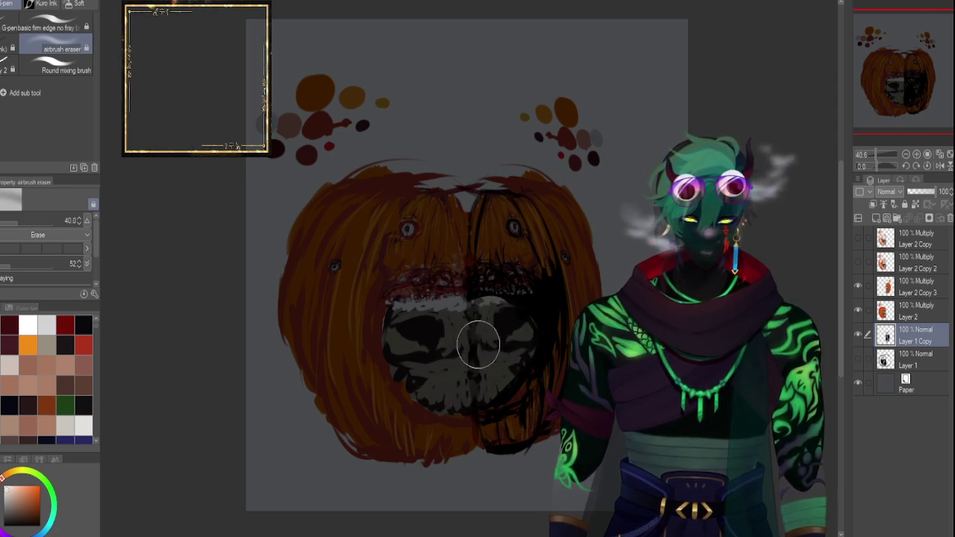
pyautogui.moveTo(467, 228); pyautogui.dragTo(457, 196)
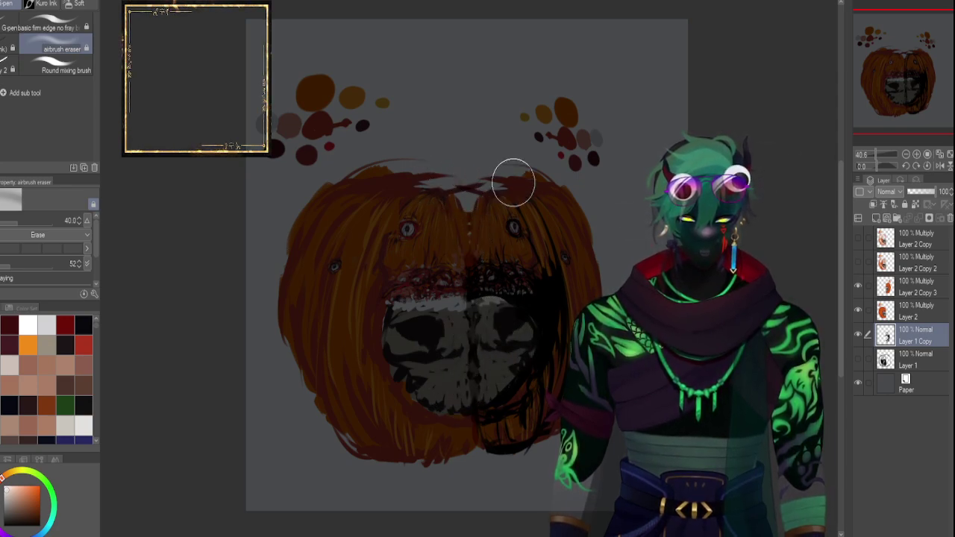
pyautogui.moveTo(486, 323)
pyautogui.mouseDown()
pyautogui.moveTo(504, 344)
pyautogui.moveTo(530, 328)
pyautogui.moveTo(469, 380)
pyautogui.mouseUp()
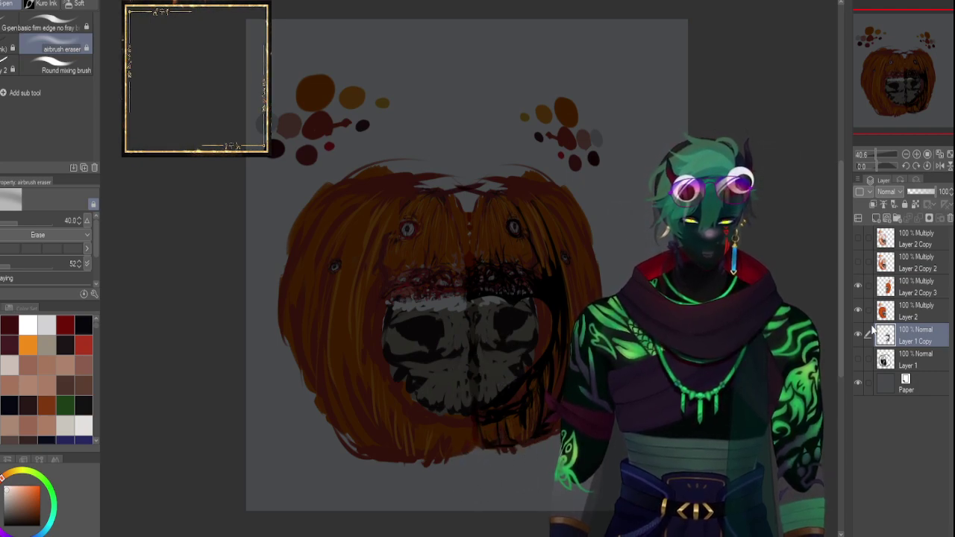
pyautogui.click(859, 359)
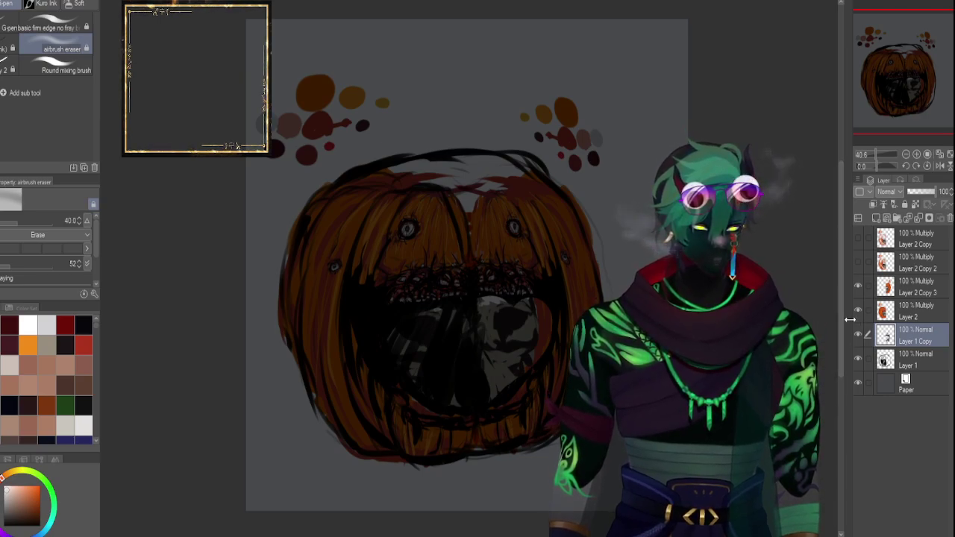
# Compare the two line-work layers and the two painted halves by toggling their visibility one at a time.
pyautogui.click(858, 335)
pyautogui.click(858, 335)
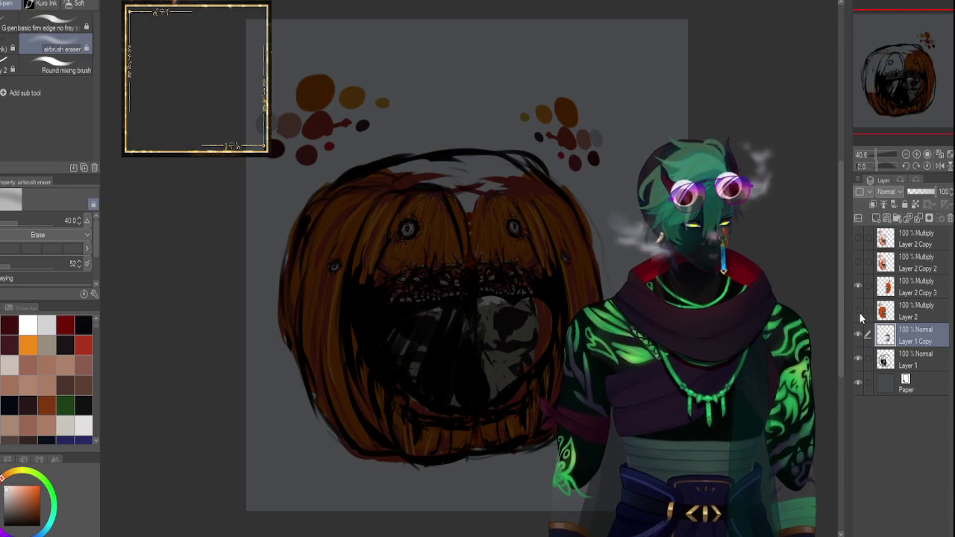
pyautogui.click(859, 312)
pyautogui.click(860, 314)
pyautogui.click(857, 288)
pyautogui.click(856, 286)
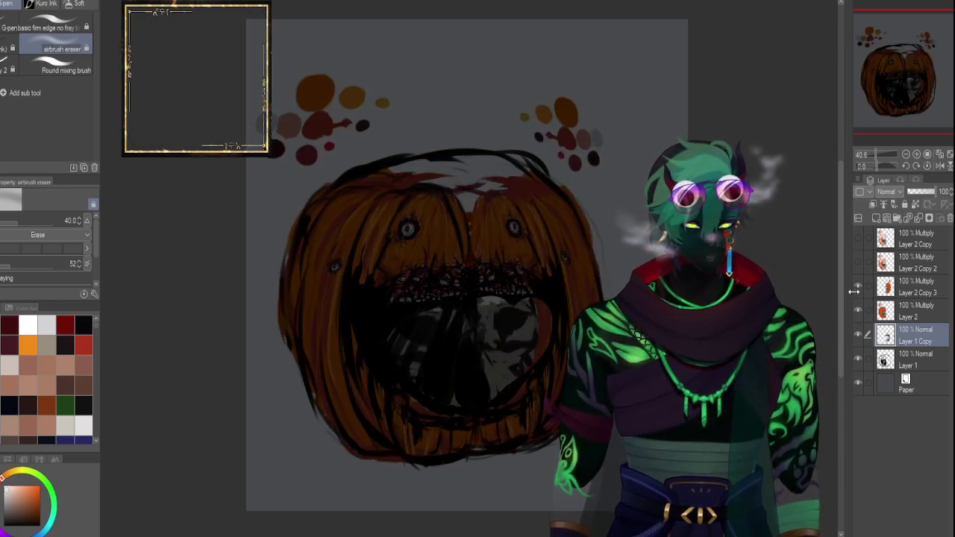
pyautogui.click(917, 311)
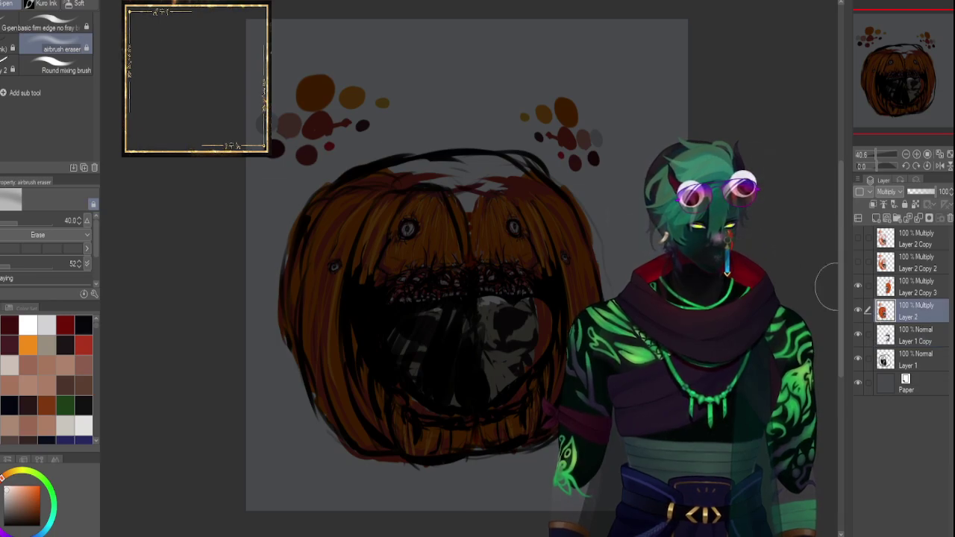
pyautogui.click(916, 287)
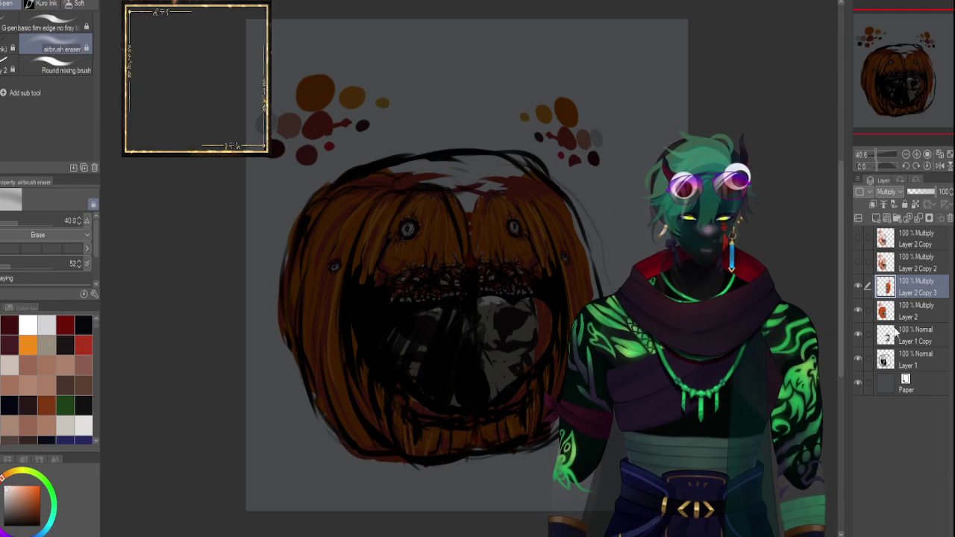
pyautogui.click(892, 338)
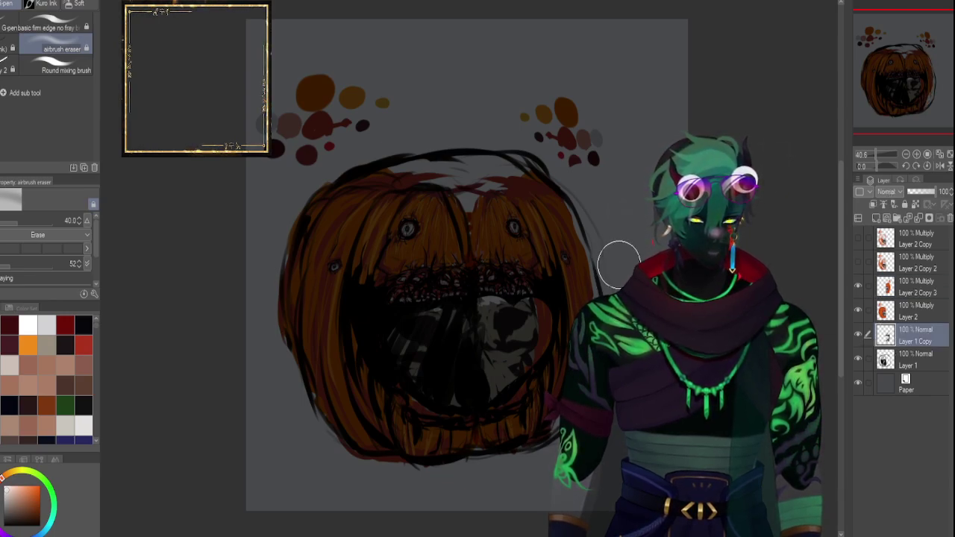
pyautogui.click(858, 333)
pyautogui.click(857, 334)
pyautogui.click(858, 357)
pyautogui.click(857, 358)
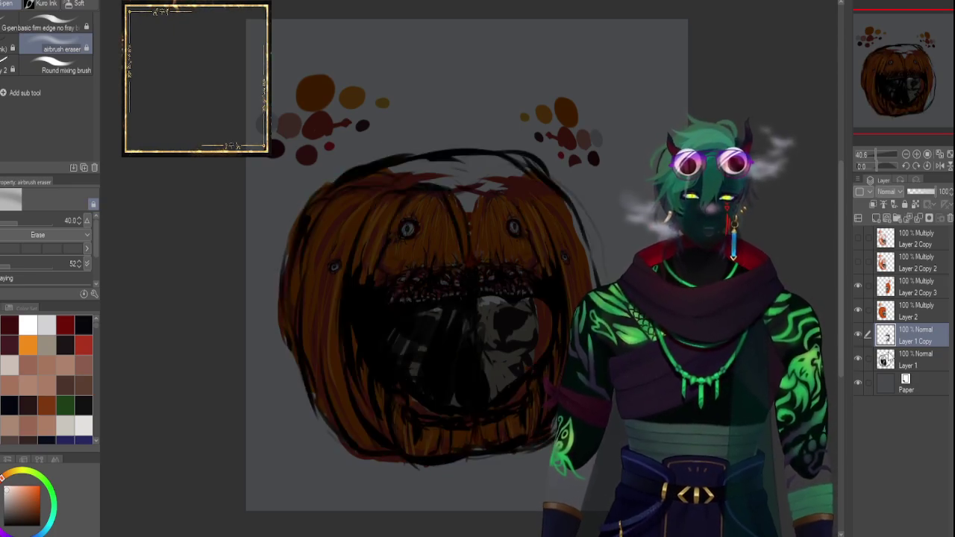
pyautogui.click(885, 359)
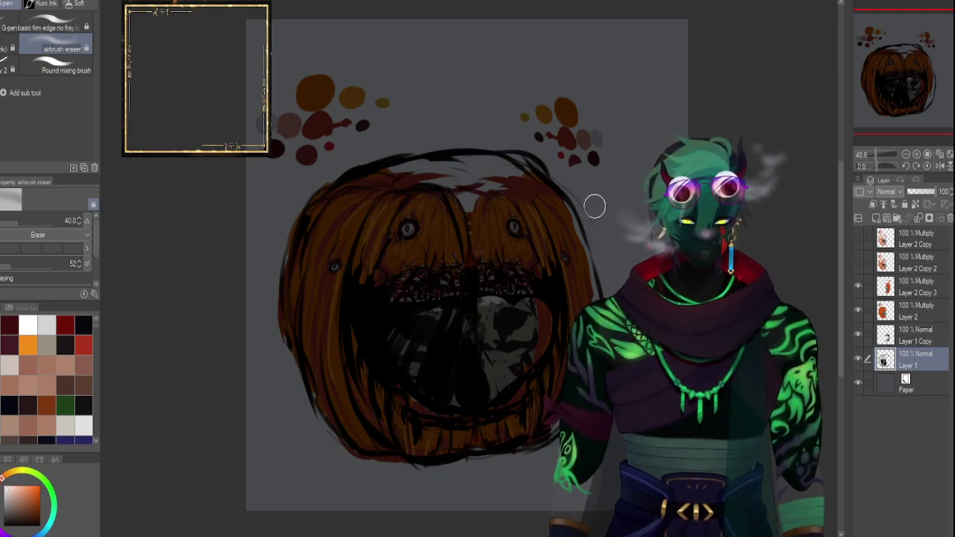
pyautogui.click(896, 335)
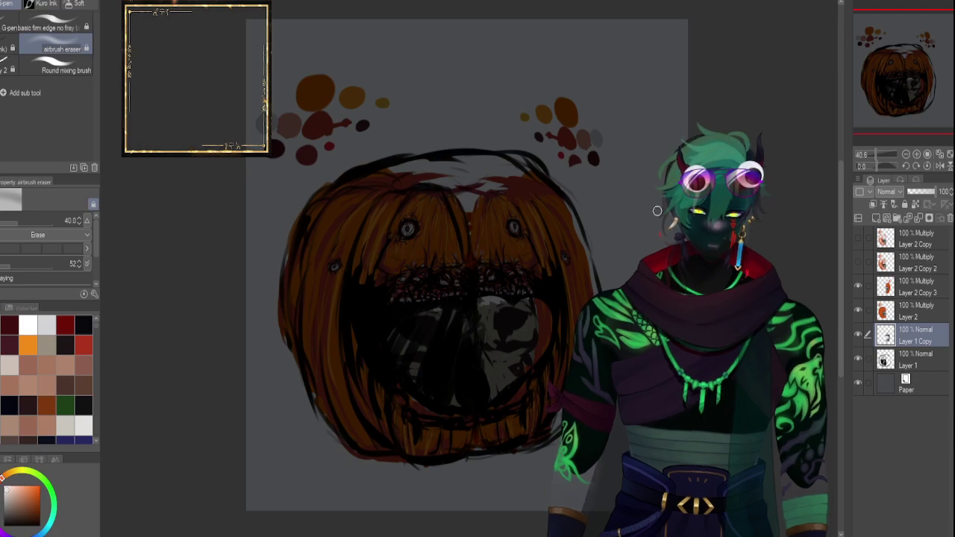
# Hide the painted layers Layer 2 and Layer 2 Copy 3 to isolate the line work.
pyautogui.click(866, 312)
pyautogui.click(858, 310)
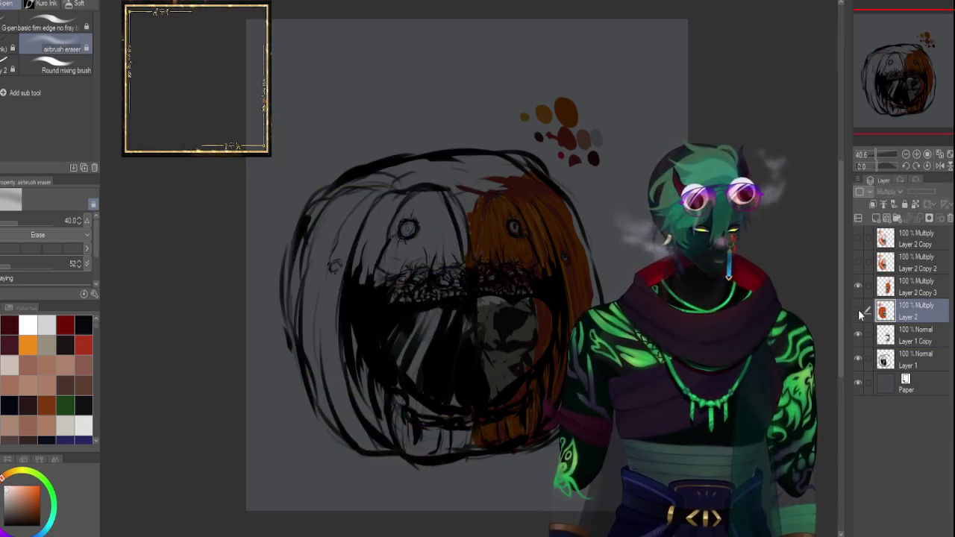
pyautogui.click(858, 310)
pyautogui.click(859, 310)
pyautogui.click(864, 286)
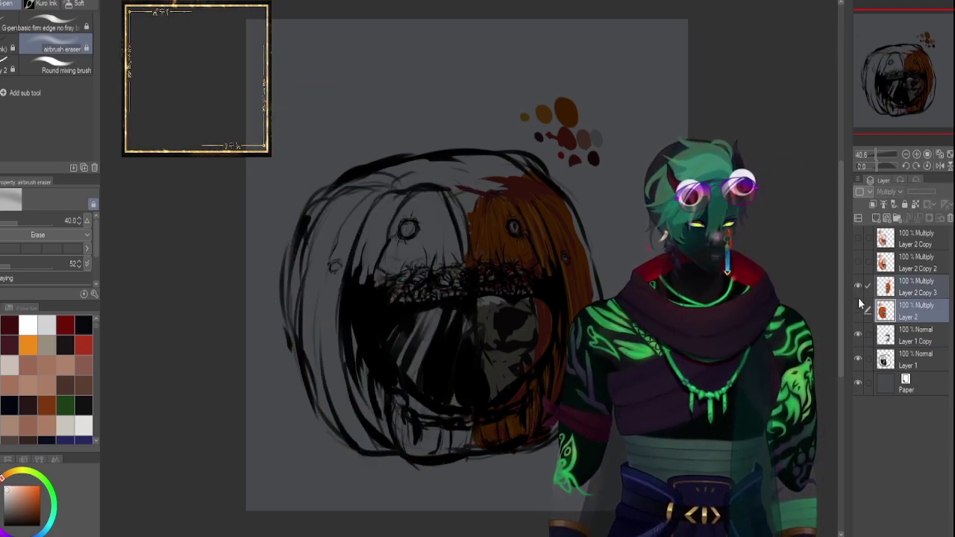
pyautogui.click(858, 287)
# Distort the line work on Layer 1 Copy, raising its upper-right corner, narrowing its top edge and shifting it slightly right and down.
pyautogui.click(914, 335)
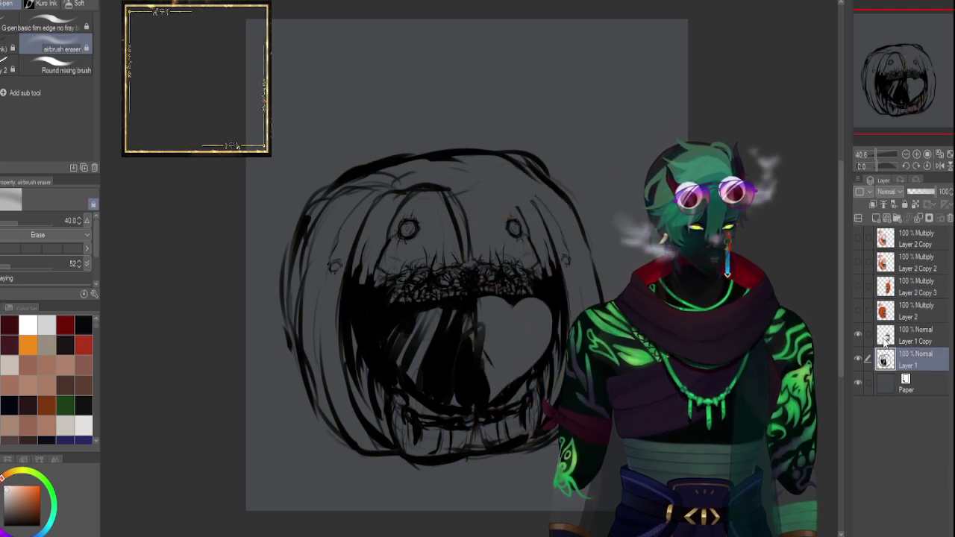
pyautogui.moveTo(878, 156); pyautogui.dragTo(877, 163)
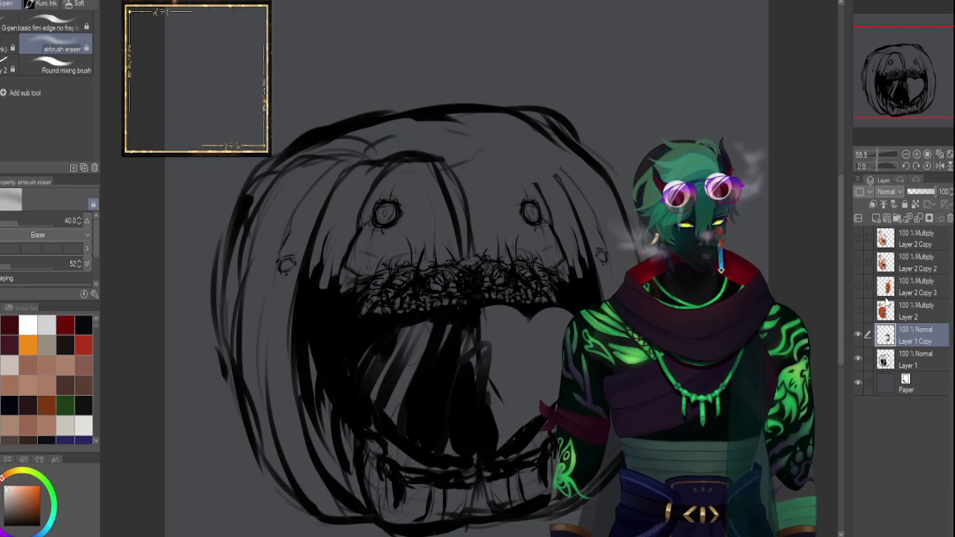
pyautogui.hotkey('ctrl', 't')
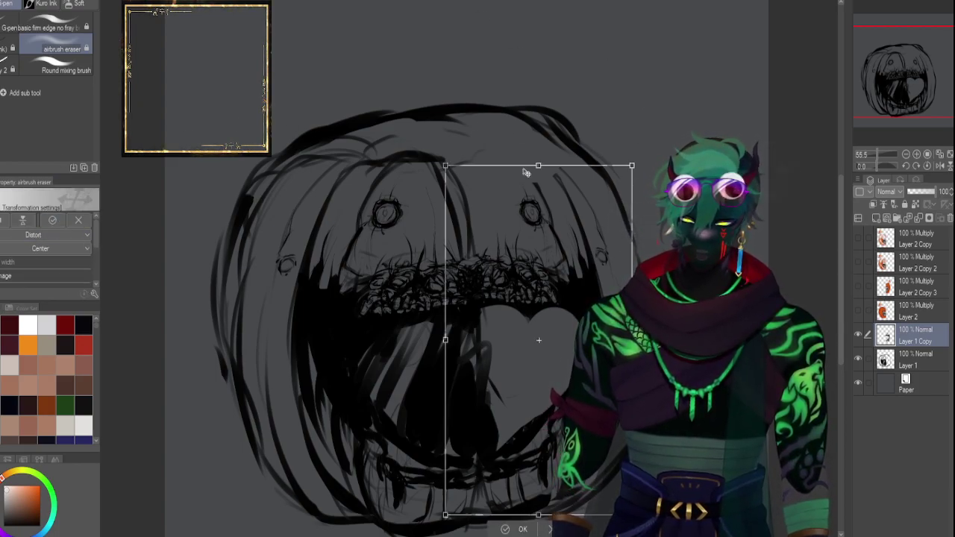
pyautogui.moveTo(635, 164); pyautogui.dragTo(638, 153)
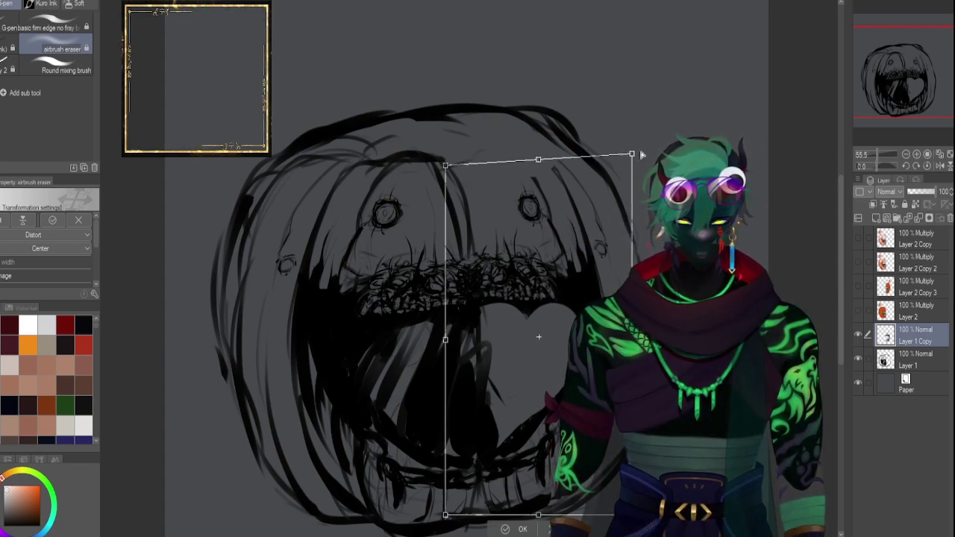
pyautogui.moveTo(538, 159); pyautogui.dragTo(530, 149)
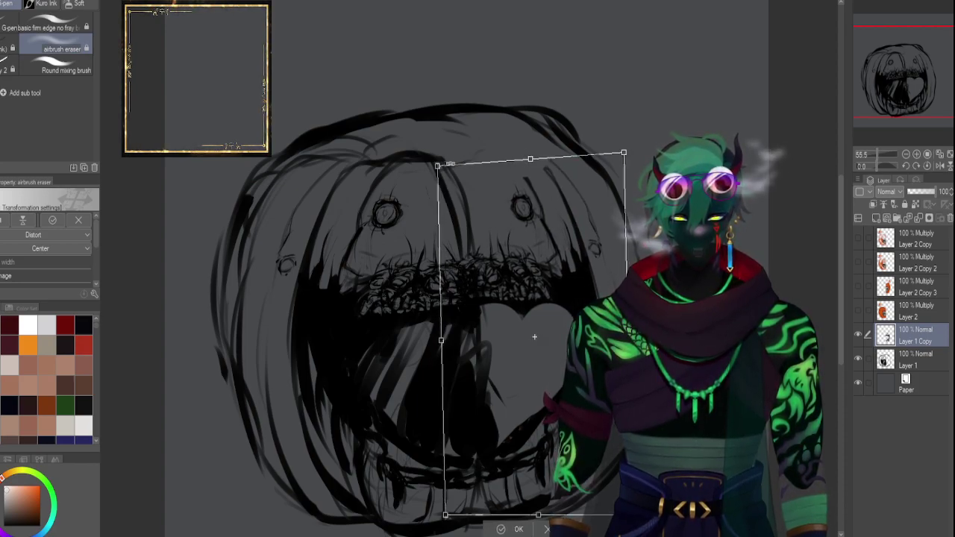
pyautogui.moveTo(438, 170)
pyautogui.mouseDown()
pyautogui.moveTo(429, 152)
pyautogui.moveTo(452, 177)
pyautogui.moveTo(513, 209)
pyautogui.moveTo(490, 227)
pyautogui.moveTo(442, 227)
pyautogui.moveTo(486, 168)
pyautogui.moveTo(470, 168)
pyautogui.moveTo(467, 186)
pyautogui.moveTo(455, 170)
pyautogui.mouseUp()
pyautogui.moveTo(507, 280); pyautogui.dragTo(532, 306)
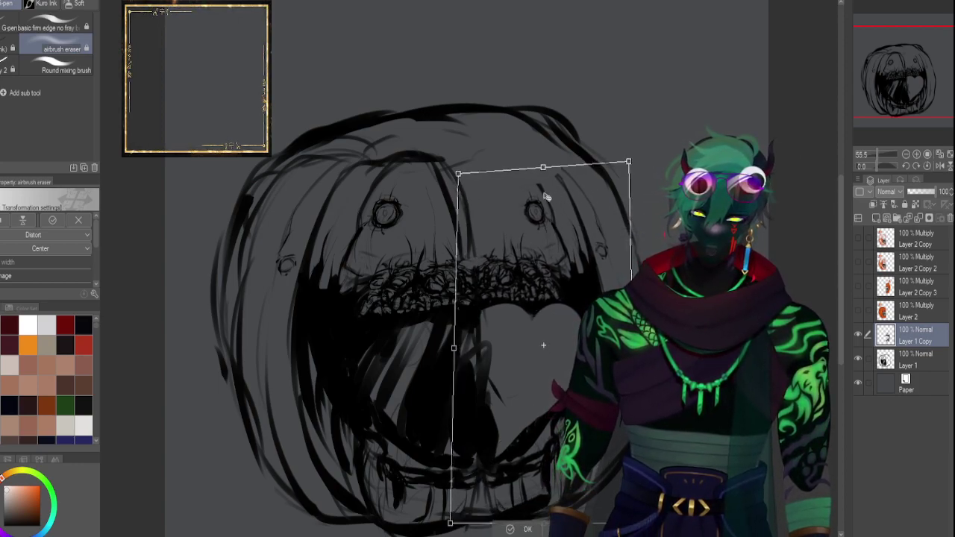
# Nudge the top edge of the mirrored line work slightly right and raise its upper-right corner further.
pyautogui.click(904, 168)
pyautogui.click(928, 166)
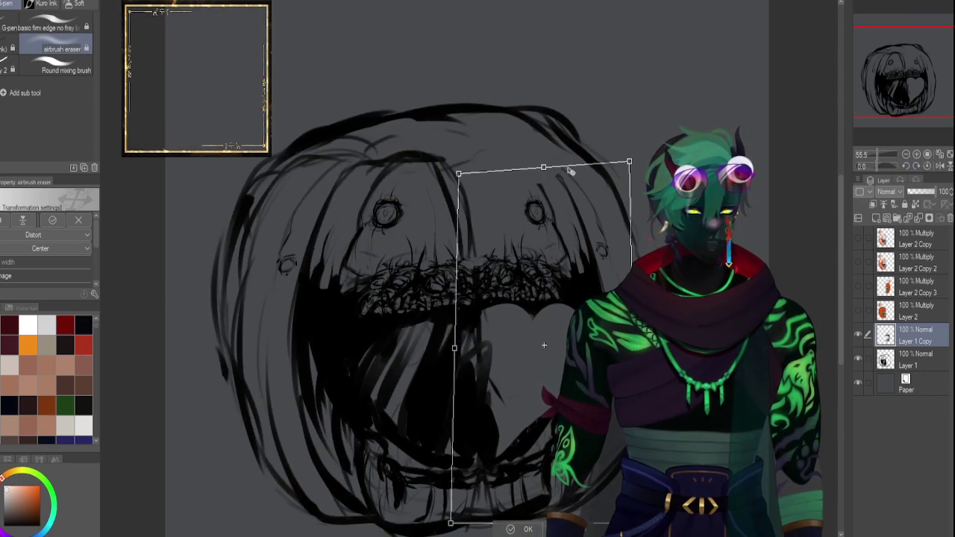
pyautogui.moveTo(546, 169); pyautogui.dragTo(548, 171)
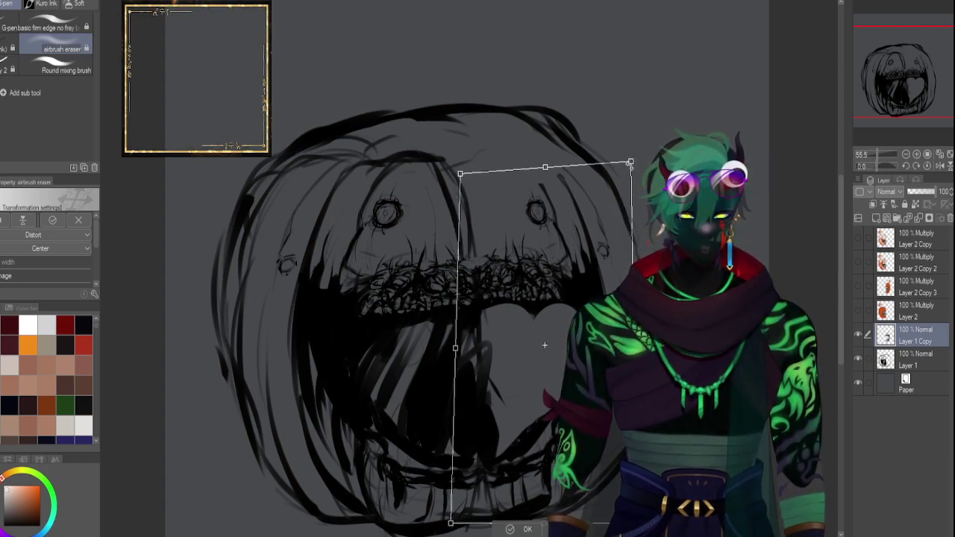
pyautogui.moveTo(633, 161)
pyautogui.mouseDown()
pyautogui.moveTo(639, 118)
pyautogui.moveTo(643, 163)
pyautogui.moveTo(660, 159)
pyautogui.moveTo(652, 161)
pyautogui.moveTo(655, 144)
pyautogui.moveTo(647, 147)
pyautogui.mouseUp()
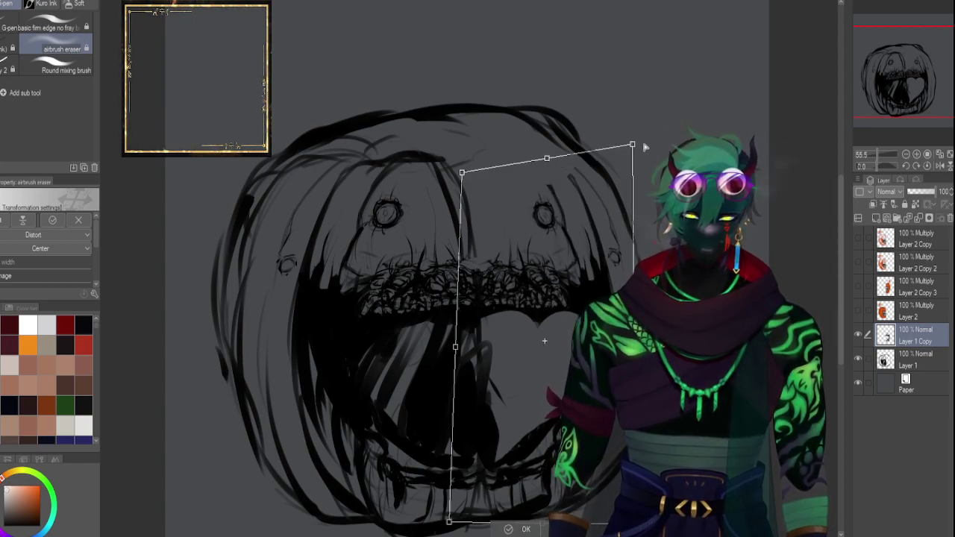
# Distort the pumpkin face half on Layer 1 Copy by its corners and edges to match the other half, and apply it.
pyautogui.moveTo(463, 175); pyautogui.dragTo(468, 180)
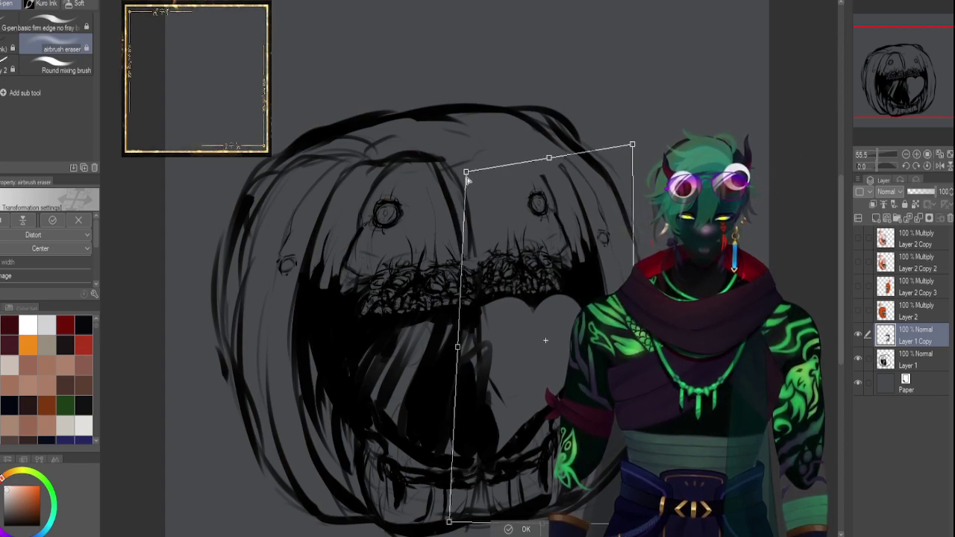
pyautogui.moveTo(506, 227); pyautogui.dragTo(504, 226)
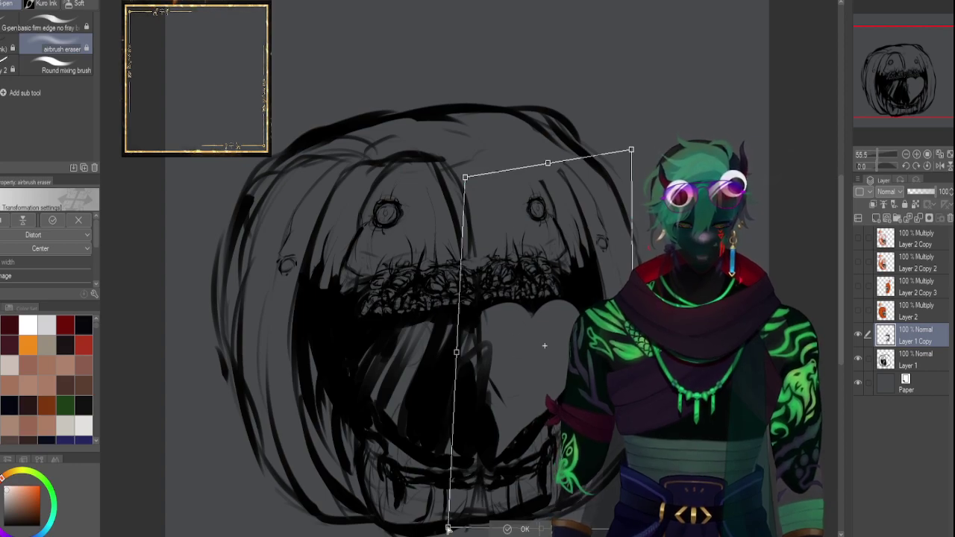
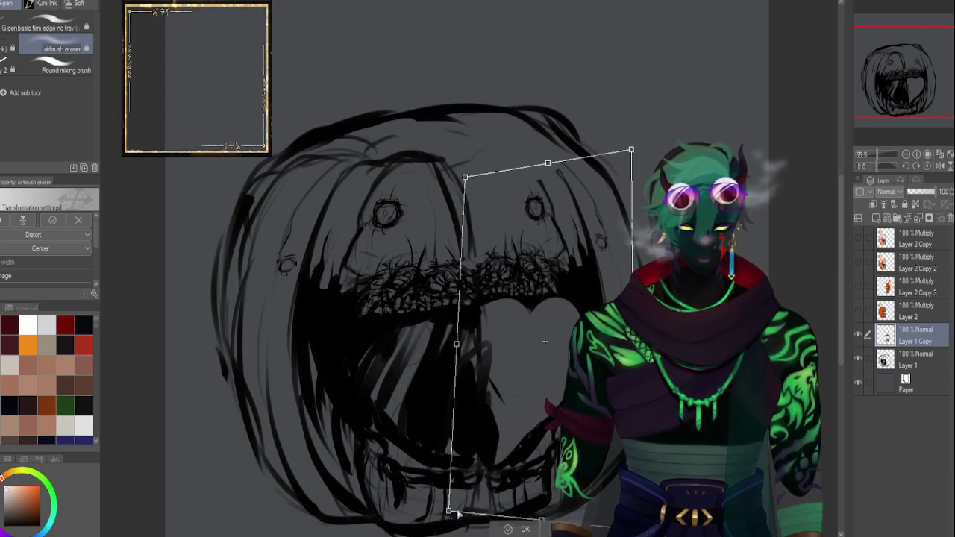
pyautogui.moveTo(459, 516); pyautogui.dragTo(453, 525)
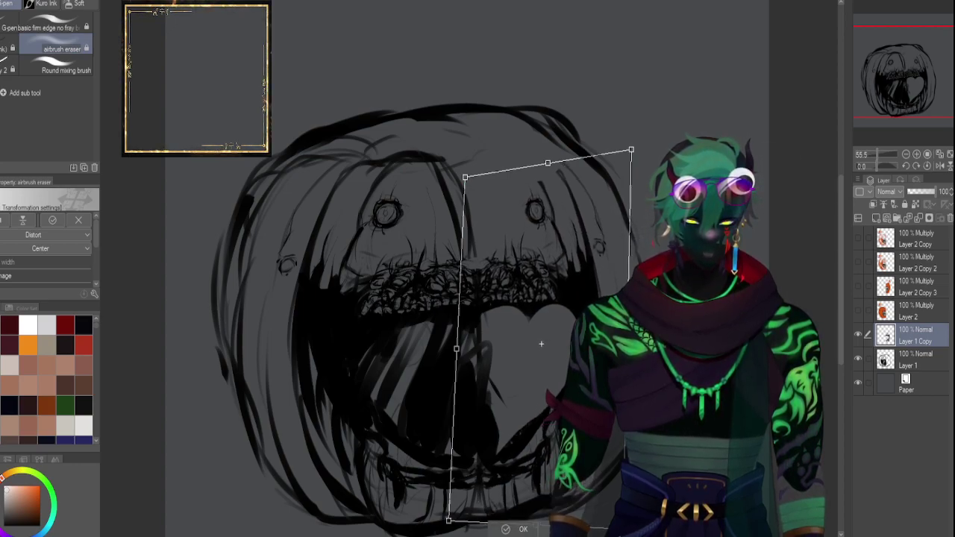
pyautogui.click(933, 167)
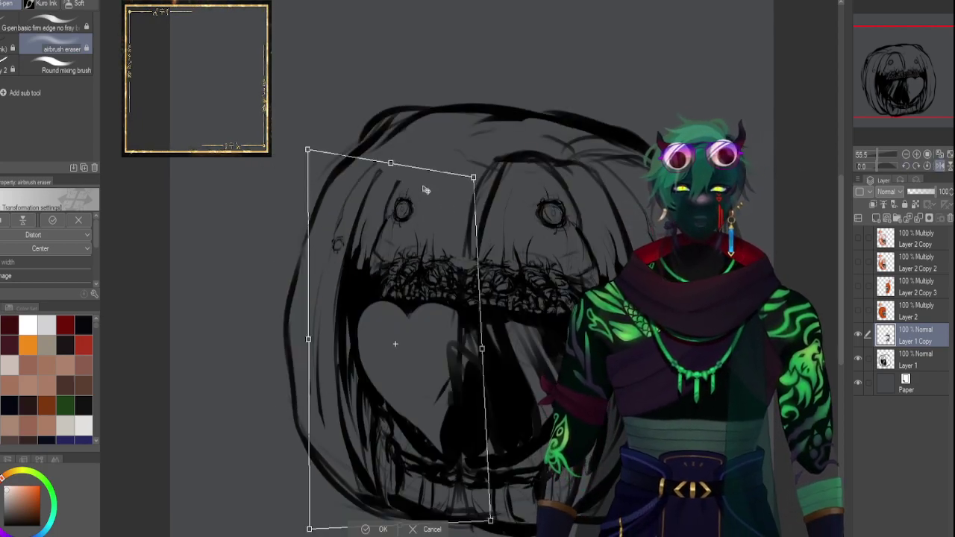
pyautogui.moveTo(310, 152); pyautogui.dragTo(304, 150)
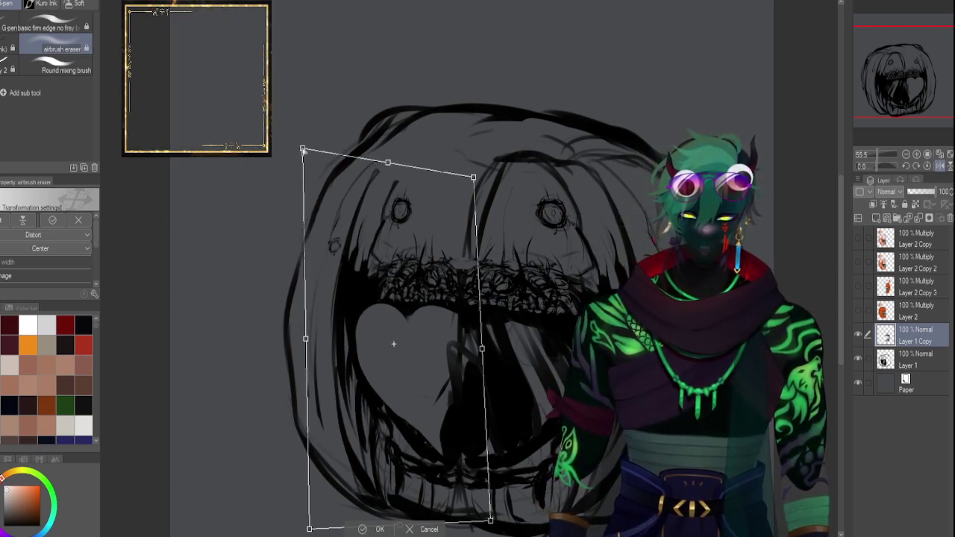
pyautogui.moveTo(388, 162); pyautogui.dragTo(396, 166)
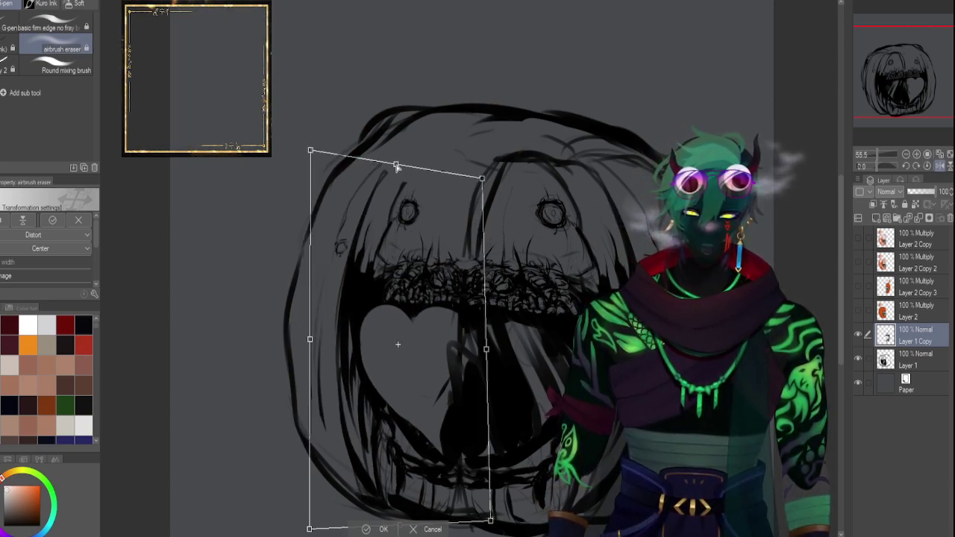
pyautogui.moveTo(312, 345)
pyautogui.mouseDown()
pyautogui.moveTo(306, 323)
pyautogui.moveTo(306, 333)
pyautogui.mouseUp()
pyautogui.moveTo(900, 95); pyautogui.dragTo(900, 104)
pyautogui.moveTo(404, 474); pyautogui.dragTo(409, 479)
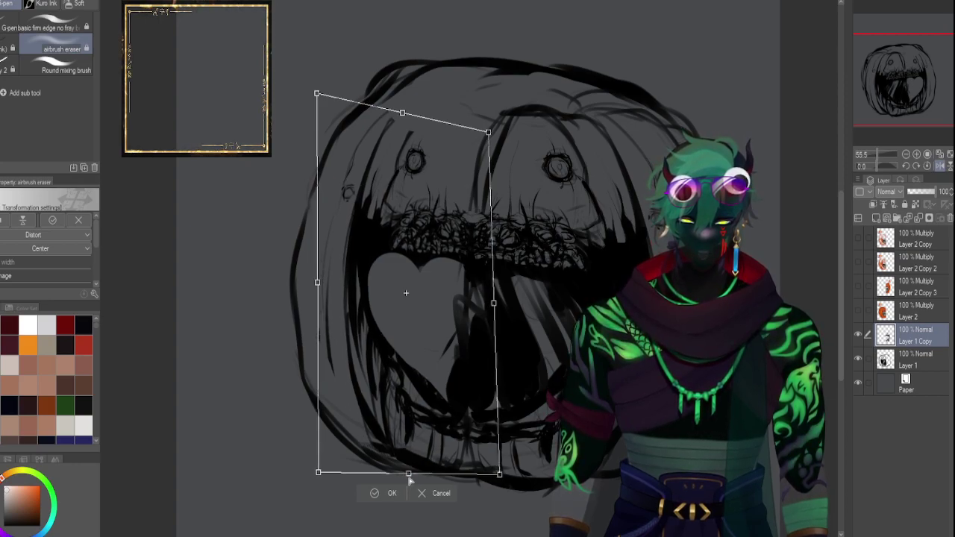
pyautogui.moveTo(317, 477); pyautogui.dragTo(321, 492)
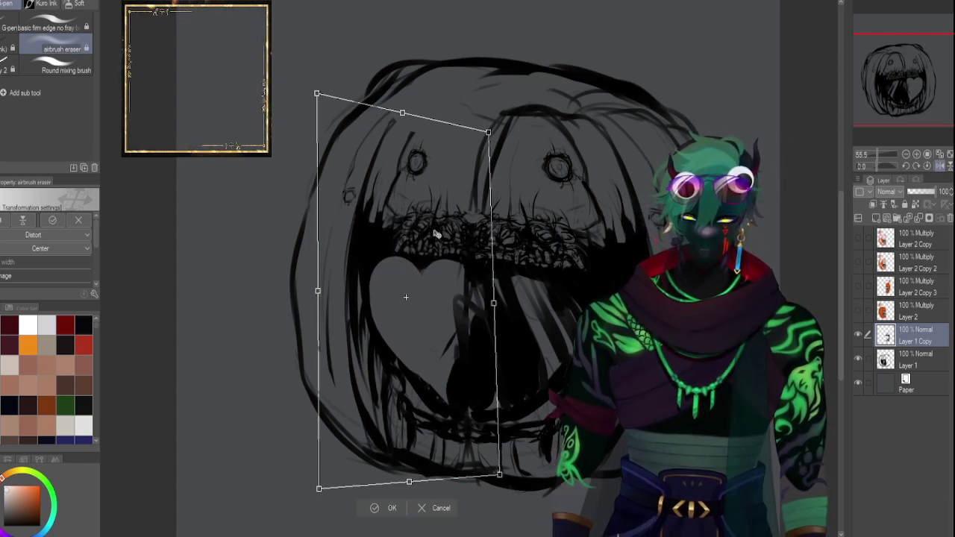
pyautogui.press('Return')
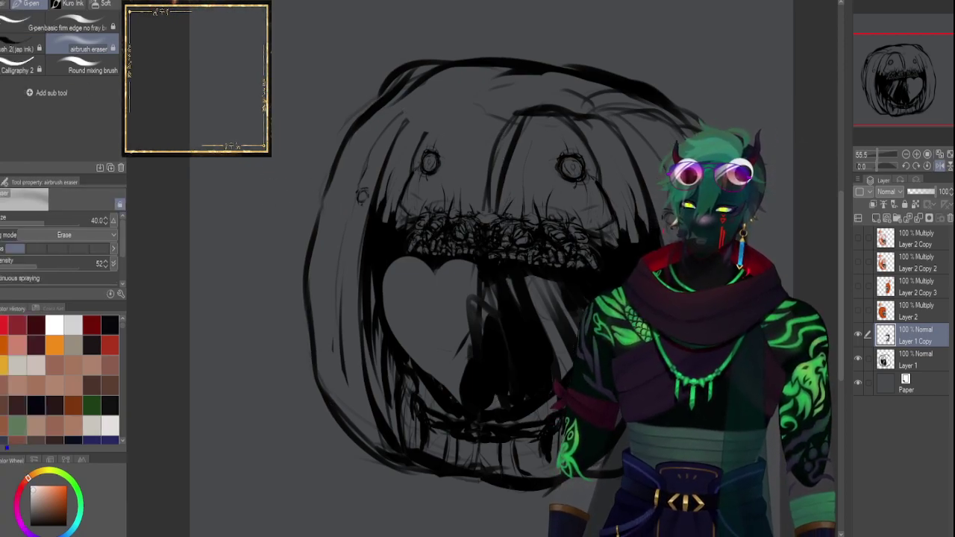
# Lasso the two eyes and brow lines on the copied half, reshape them slightly outward with a free transform, and deselect.
pyautogui.press('m')
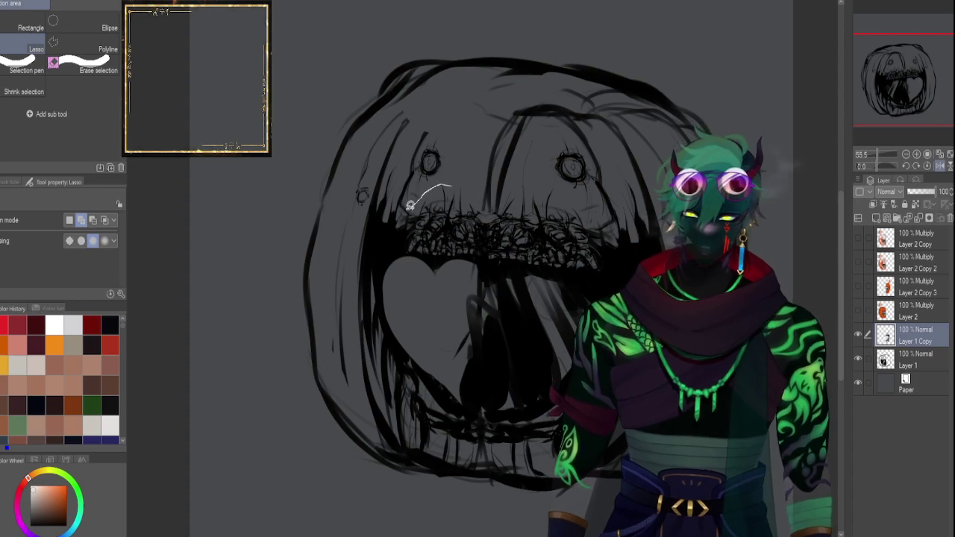
pyautogui.moveTo(445, 97); pyautogui.dragTo(444, 180)
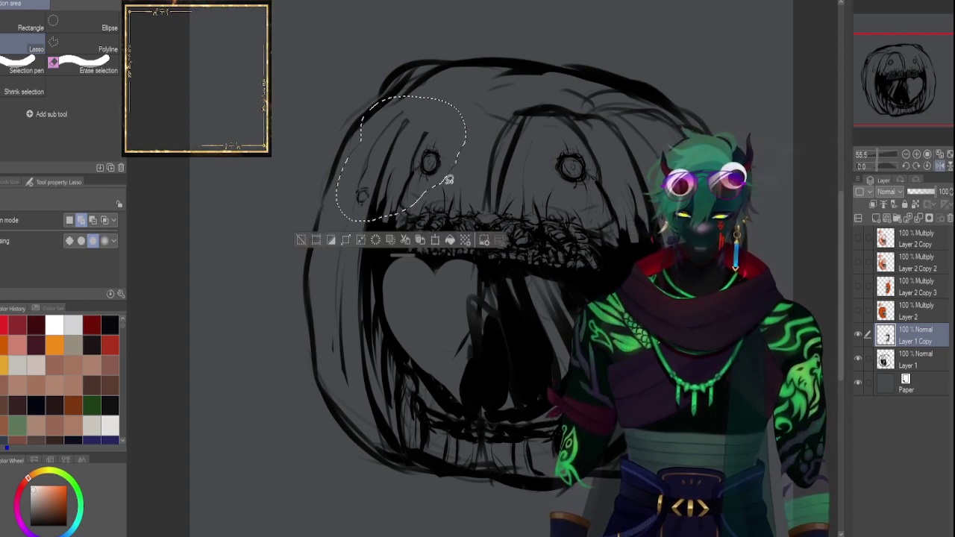
pyautogui.hotkey('ctrl', 't')
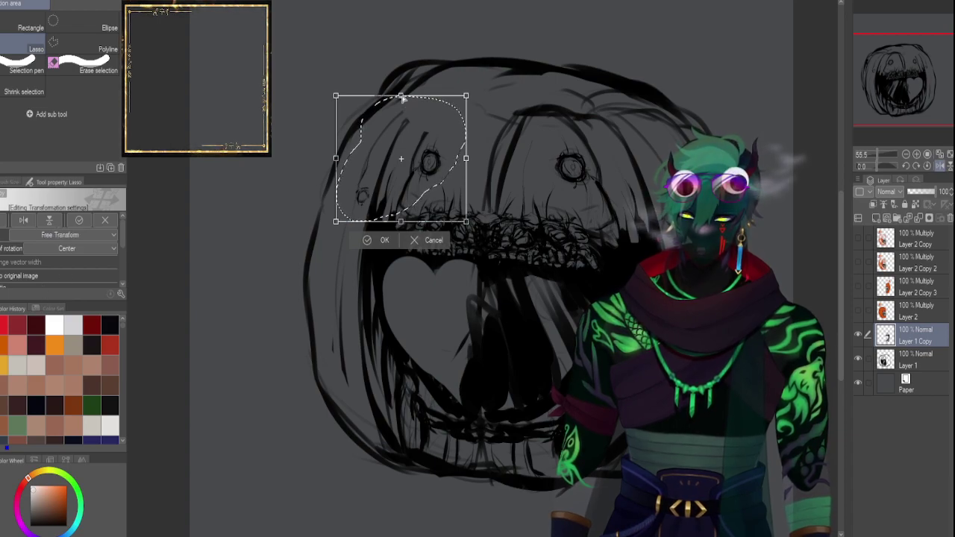
pyautogui.moveTo(411, 96); pyautogui.dragTo(403, 98)
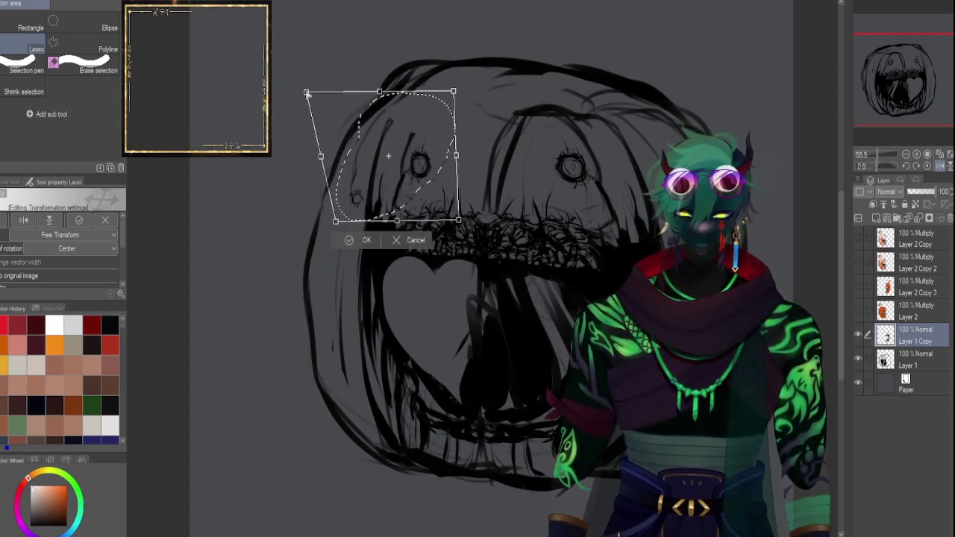
pyautogui.moveTo(382, 92)
pyautogui.mouseDown()
pyautogui.moveTo(405, 88)
pyautogui.moveTo(389, 89)
pyautogui.mouseUp()
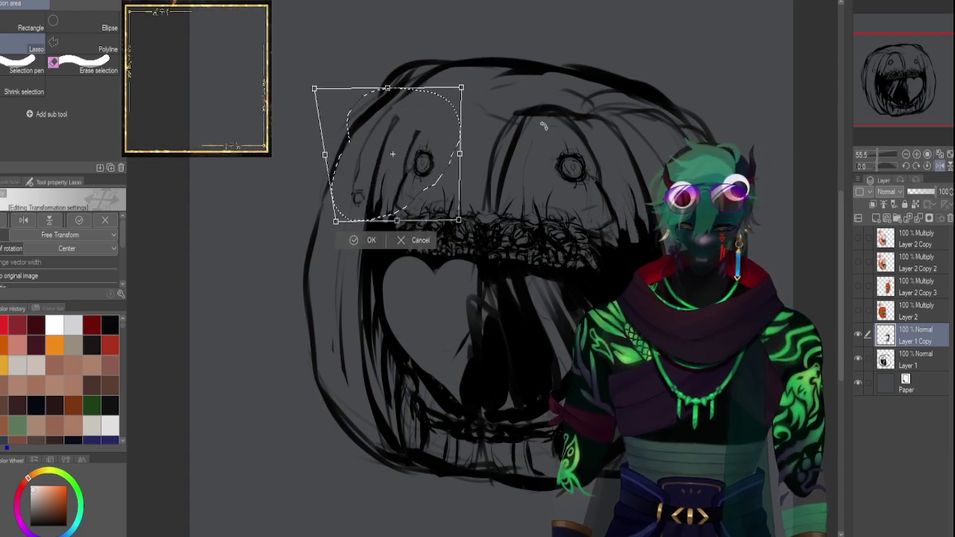
pyautogui.press('Return')
pyautogui.hotkey('ctrl', 'z')
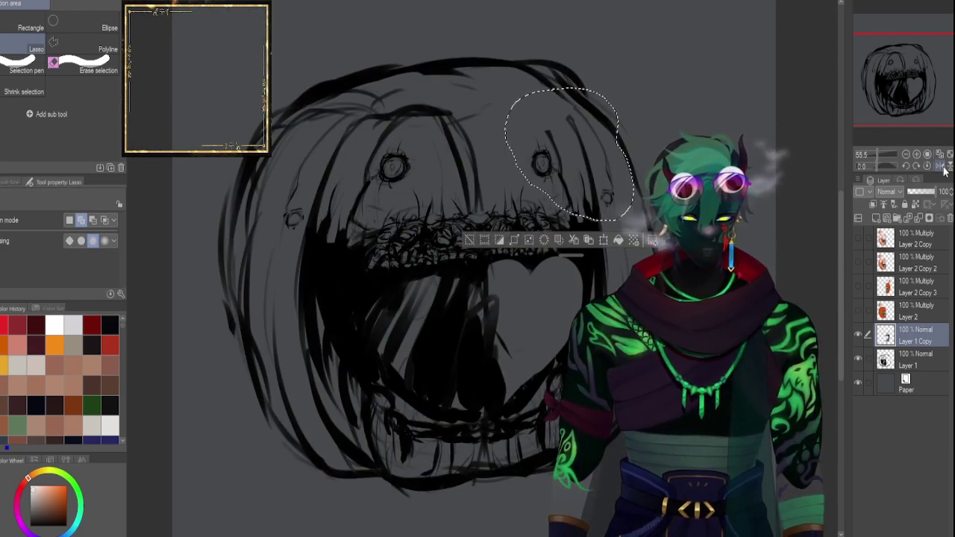
pyautogui.click(942, 168)
pyautogui.hotkey('ctrl', 'd')
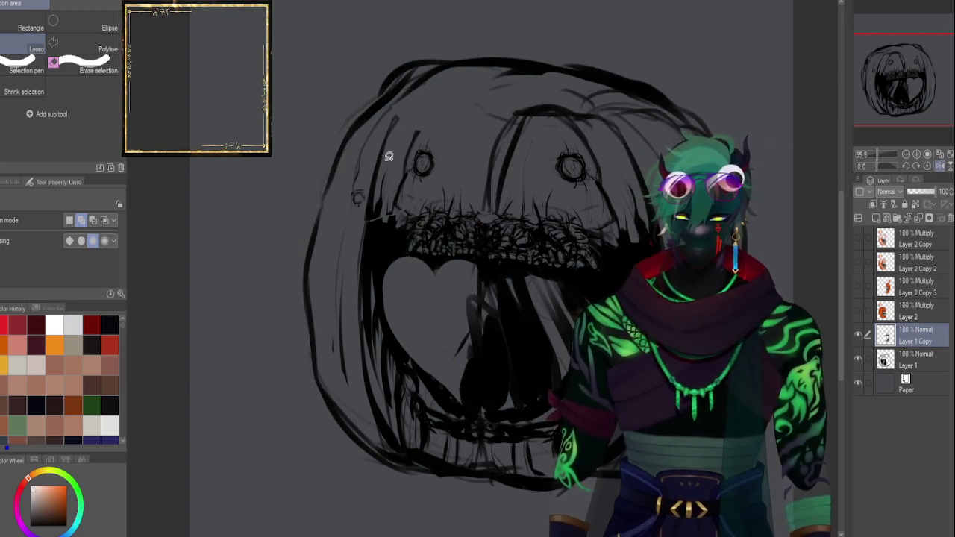
pyautogui.moveTo(409, 104); pyautogui.dragTo(411, 104)
pyautogui.hotkey('ctrl', 'd')
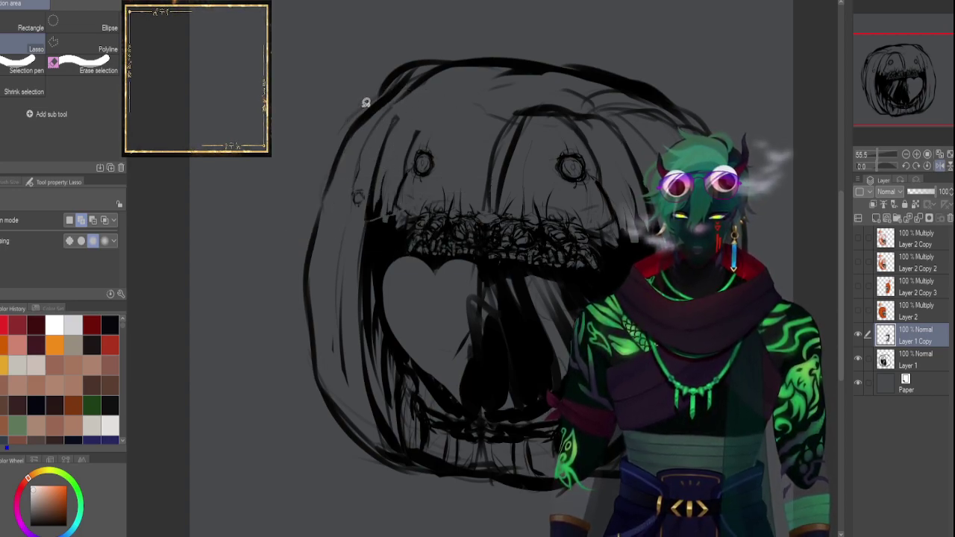
# Erase the stray lines around the copied half's eyes, mouth corner and lower jaw with the airbrush eraser at size 25.
pyautogui.press('e')
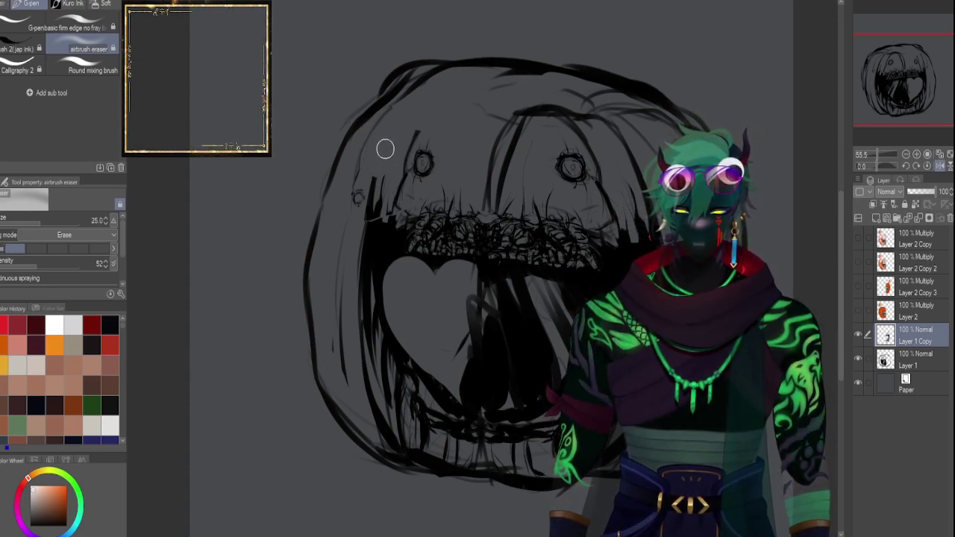
pyautogui.moveTo(371, 211)
pyautogui.mouseDown()
pyautogui.moveTo(381, 186)
pyautogui.moveTo(379, 209)
pyautogui.mouseUp()
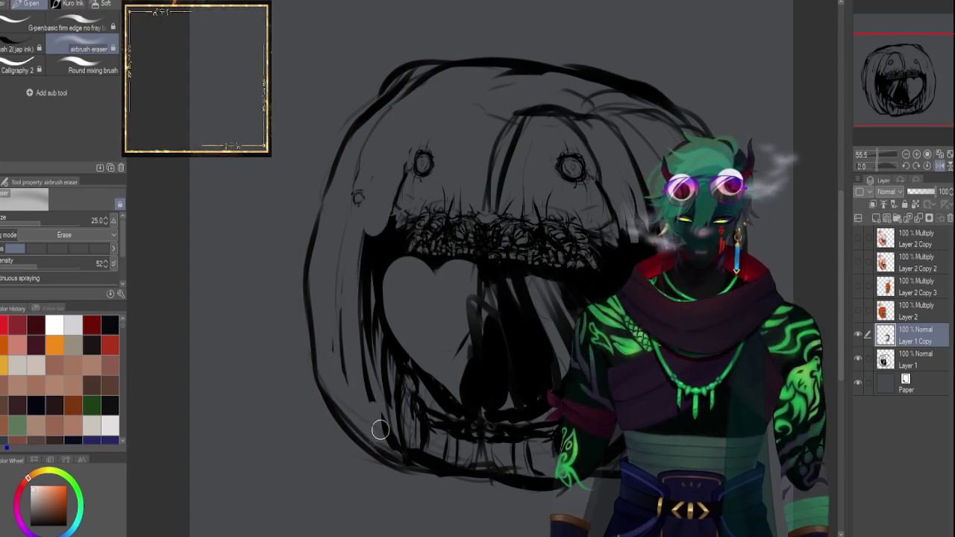
pyautogui.moveTo(380, 429); pyautogui.dragTo(393, 444)
pyautogui.moveTo(387, 356)
pyautogui.mouseDown()
pyautogui.moveTo(382, 406)
pyautogui.moveTo(389, 382)
pyautogui.moveTo(393, 449)
pyautogui.mouseUp()
pyautogui.moveTo(400, 398); pyautogui.dragTo(420, 455)
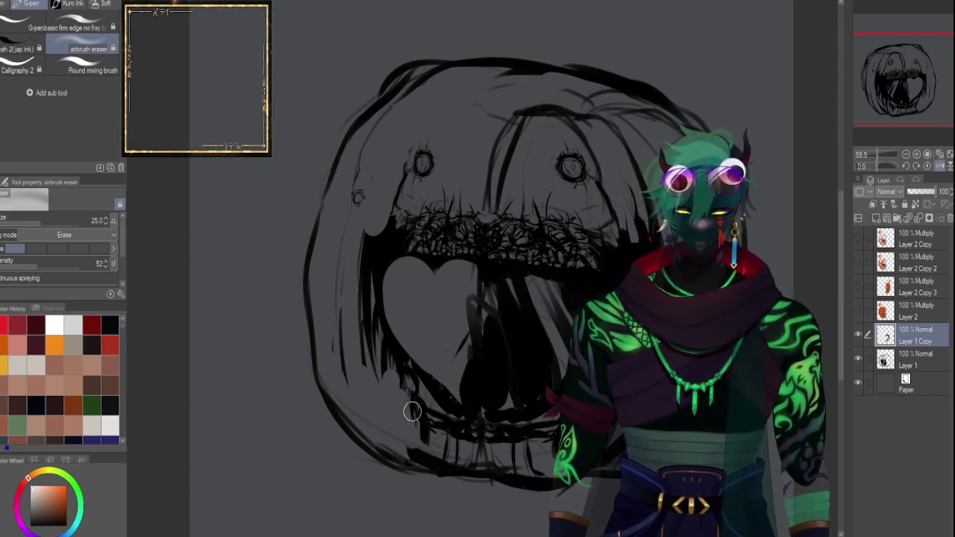
pyautogui.moveTo(365, 226); pyautogui.dragTo(387, 234)
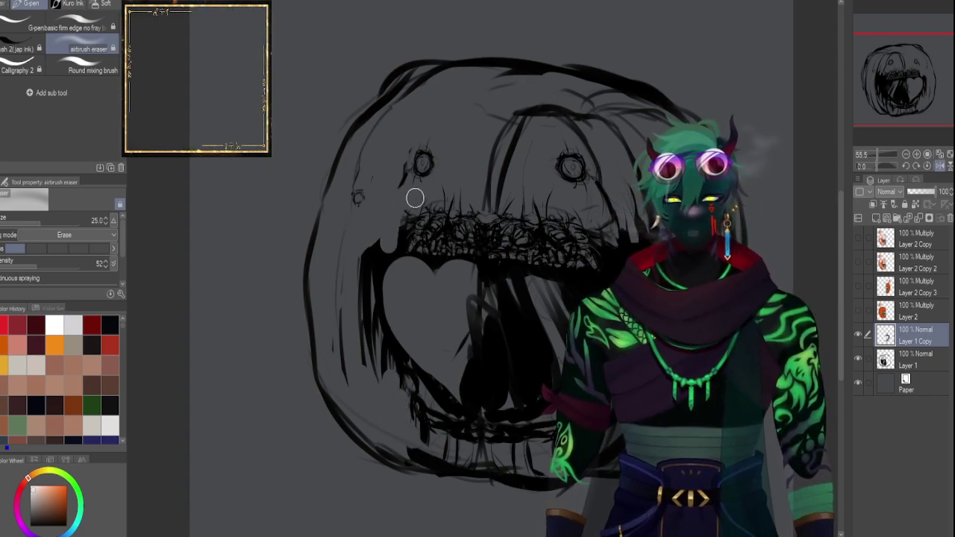
pyautogui.click(940, 166)
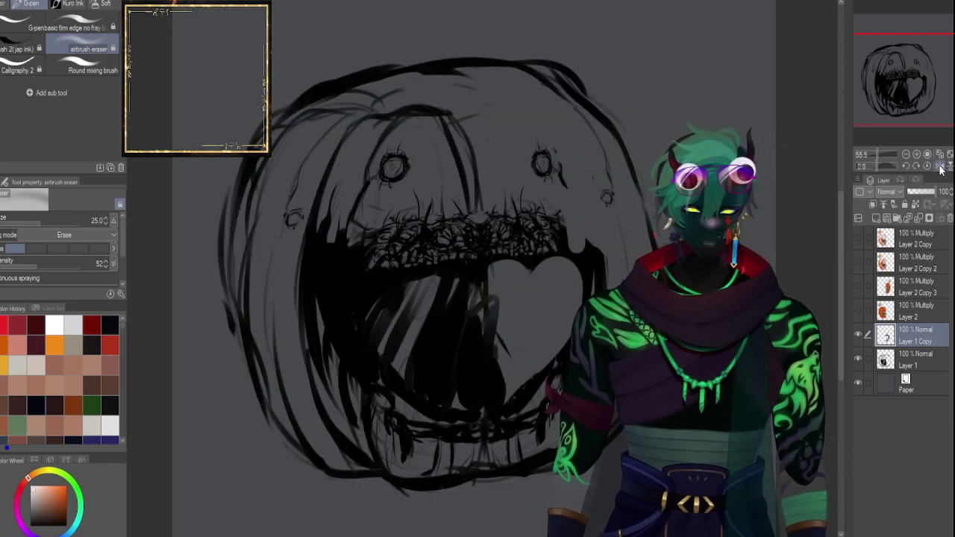
pyautogui.click(940, 167)
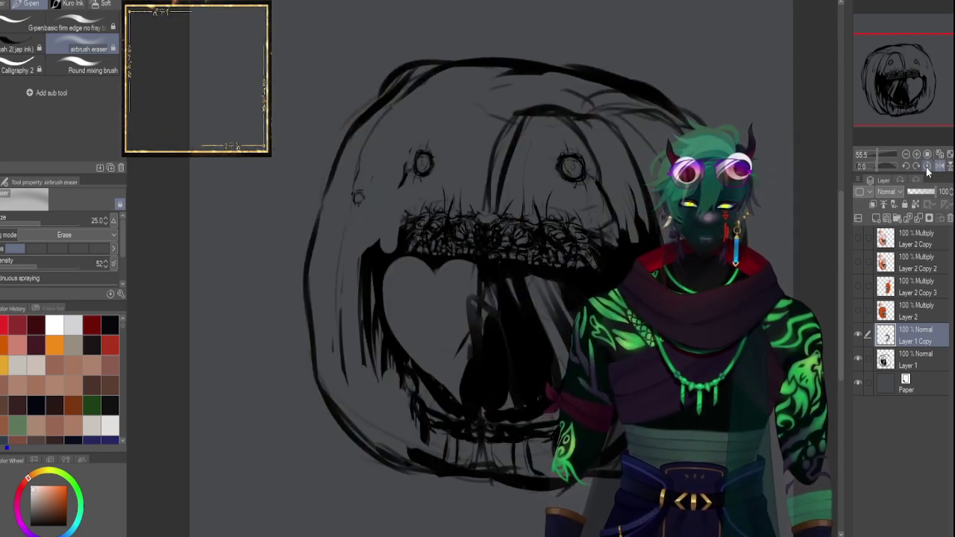
pyautogui.moveTo(363, 256)
pyautogui.mouseDown()
pyautogui.moveTo(349, 350)
pyautogui.moveTo(366, 281)
pyautogui.mouseUp()
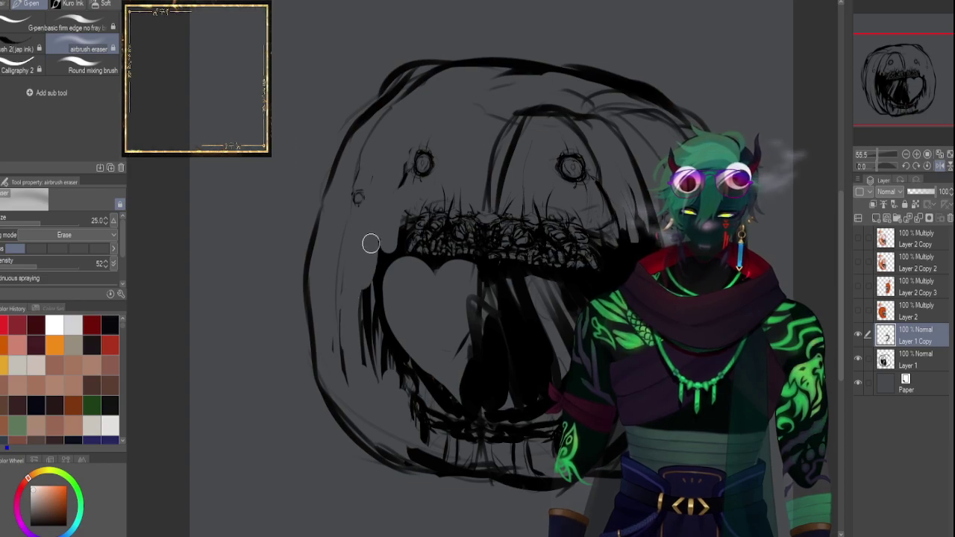
# Erase the notch in the heart-shaped mouth opening and clean up the central seam, toggling Layer 1 Copy's visibility to compare.
pyautogui.click(859, 310)
pyautogui.click(859, 310)
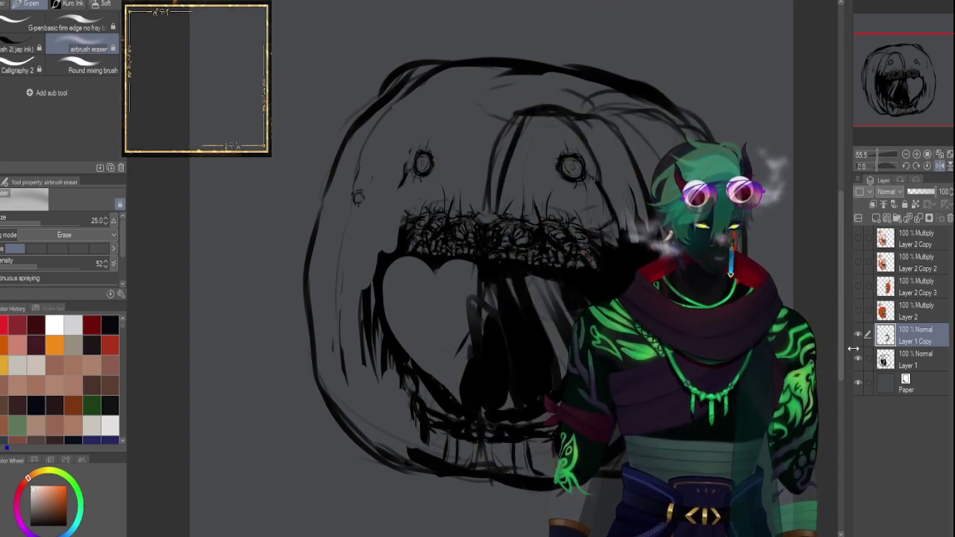
pyautogui.click(857, 333)
pyautogui.click(858, 333)
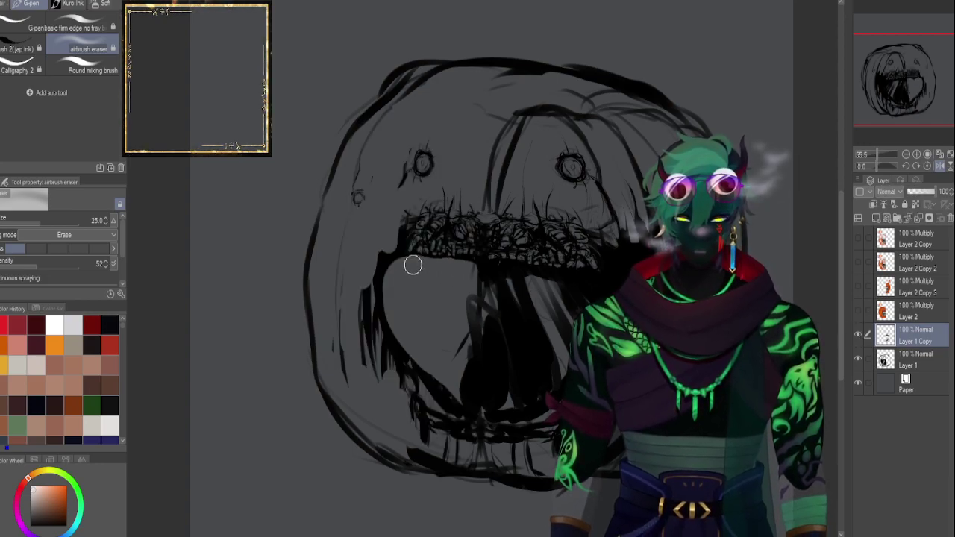
pyautogui.moveTo(877, 154); pyautogui.dragTo(883, 154)
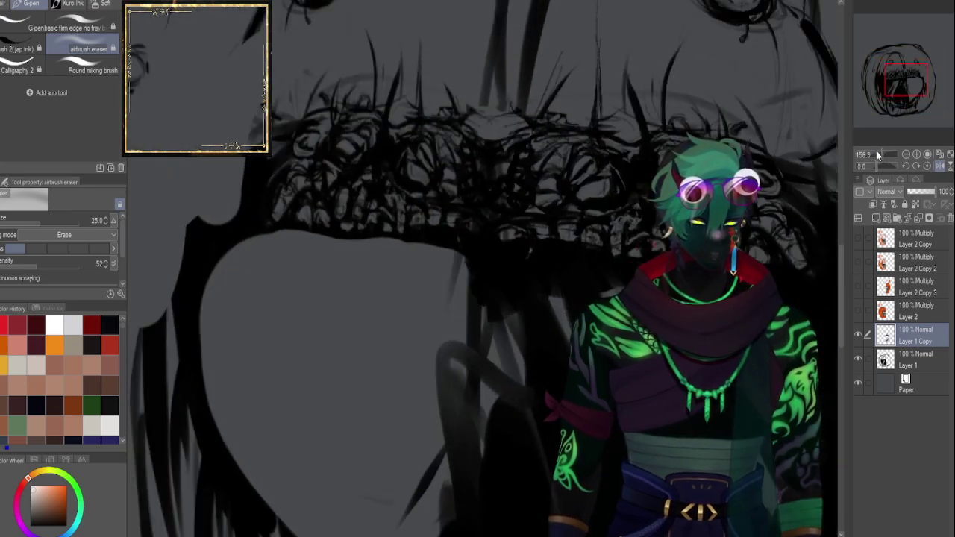
pyautogui.moveTo(480, 166)
pyautogui.mouseDown()
pyautogui.moveTo(495, 145)
pyautogui.moveTo(465, 256)
pyautogui.moveTo(472, 280)
pyautogui.mouseUp()
pyautogui.hotkey('ctrl', 'z')
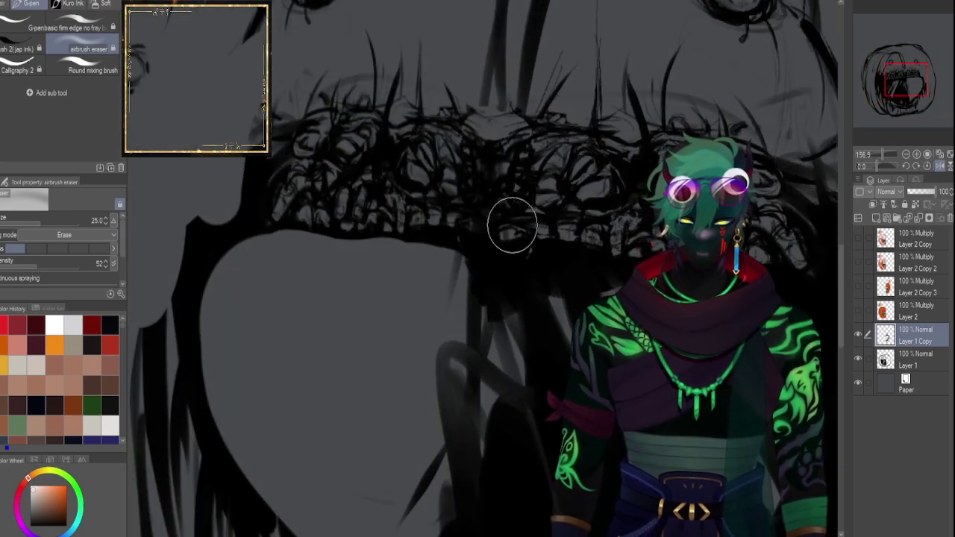
pyautogui.click(858, 333)
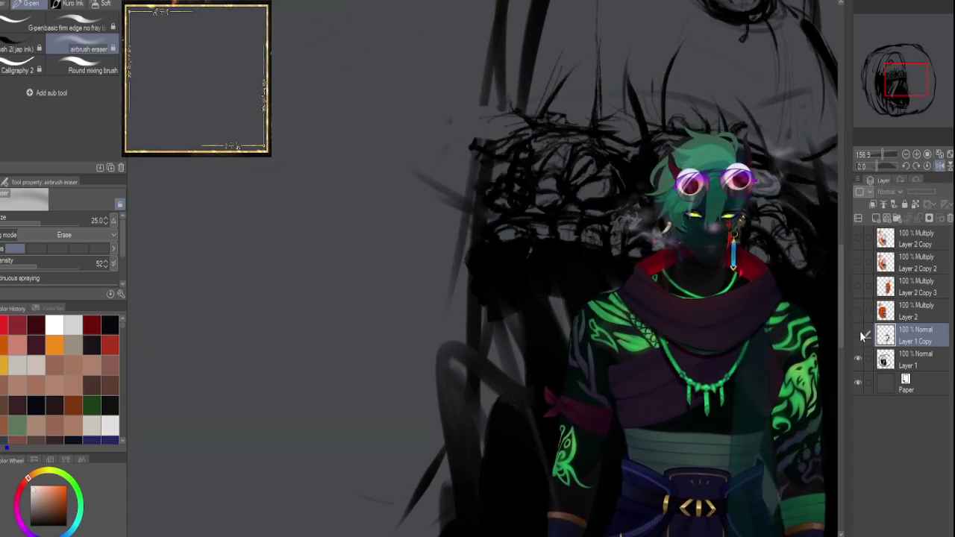
pyautogui.click(858, 333)
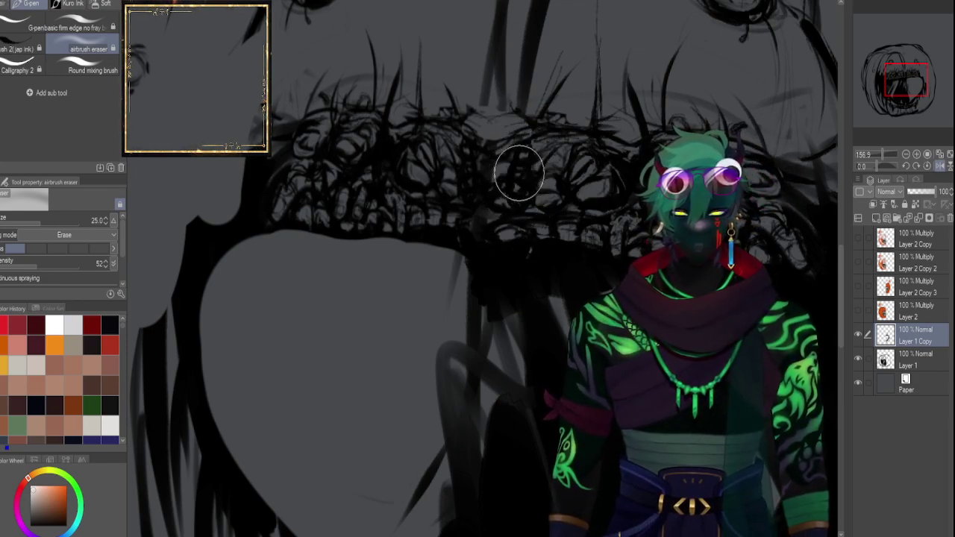
# Show the Layer 2 and Layer 2 Copy 3 colour layers over the sketch, and make Layer 1 Copy the active layer.
pyautogui.click(857, 311)
pyautogui.click(858, 310)
pyautogui.click(858, 312)
pyautogui.moveTo(898, 154); pyautogui.dragTo(875, 149)
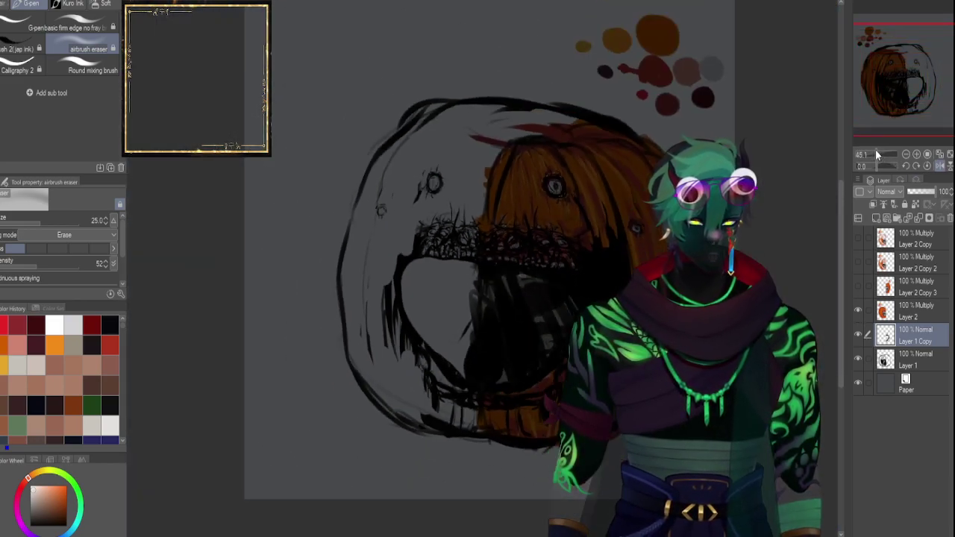
pyautogui.click(886, 312)
pyautogui.click(859, 309)
pyautogui.click(858, 309)
pyautogui.click(861, 286)
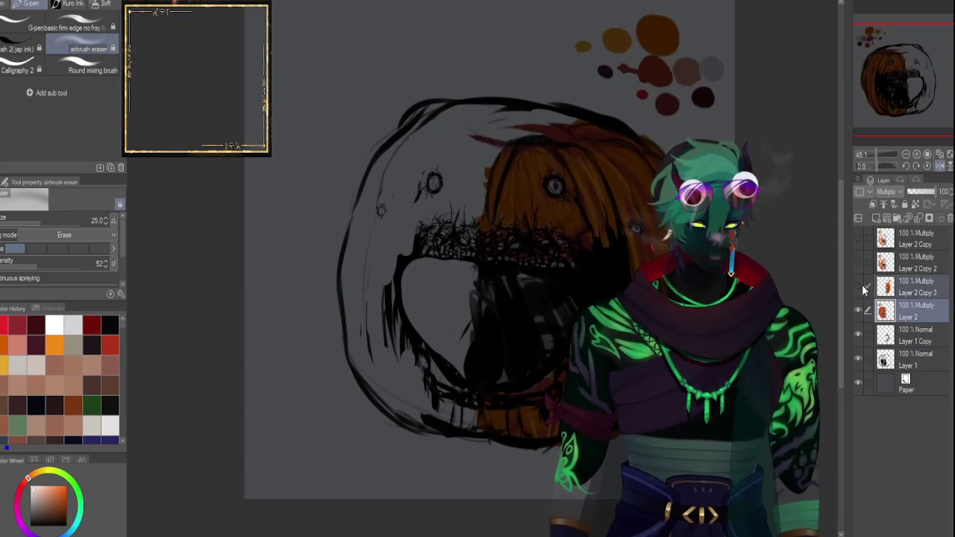
pyautogui.click(858, 286)
pyautogui.moveTo(877, 152); pyautogui.dragTo(876, 155)
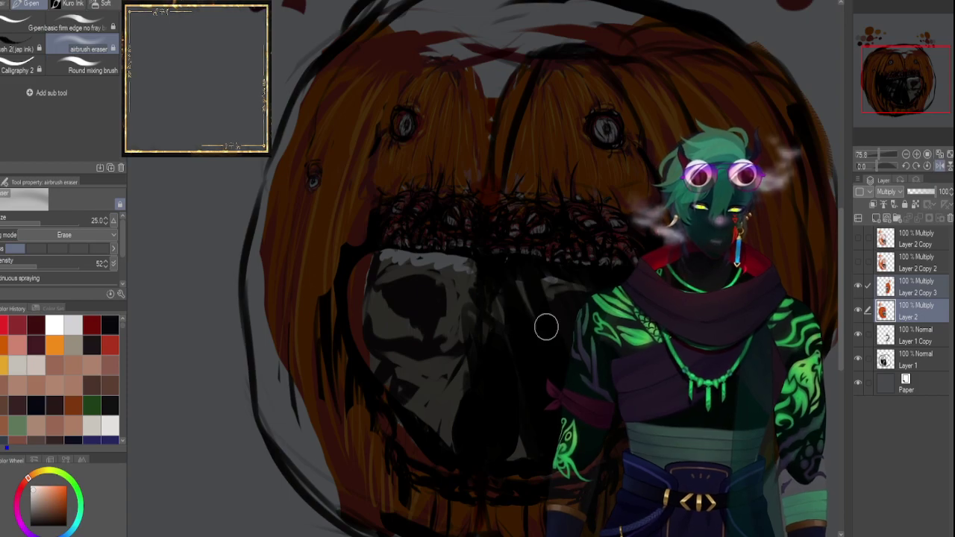
pyautogui.click(915, 335)
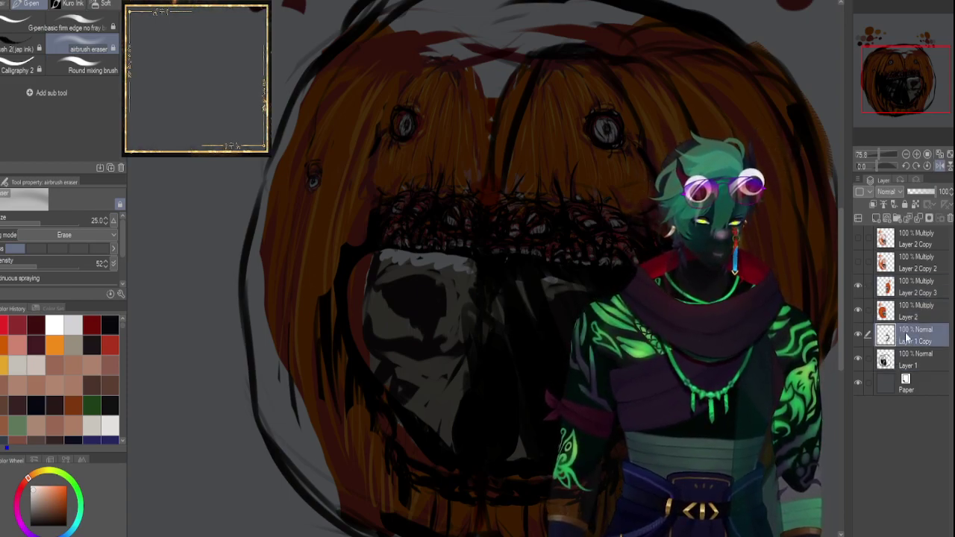
# Merge Layer 1 Copy into Layer 1 and Layer 2 Copy 3 into Layer 2, flipping the canvas view horizontally.
pyautogui.hotkey('ctrl', 'e')
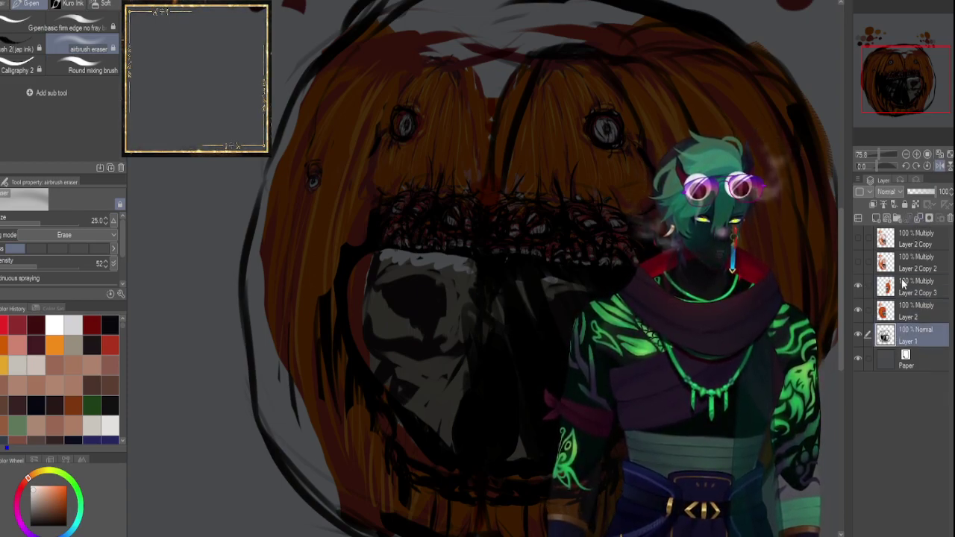
pyautogui.click(885, 296)
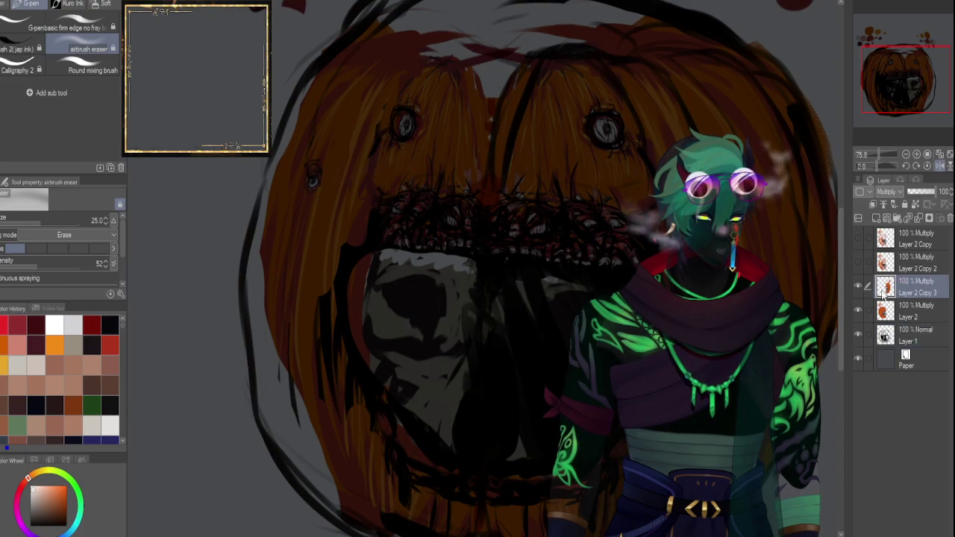
pyautogui.click(940, 167)
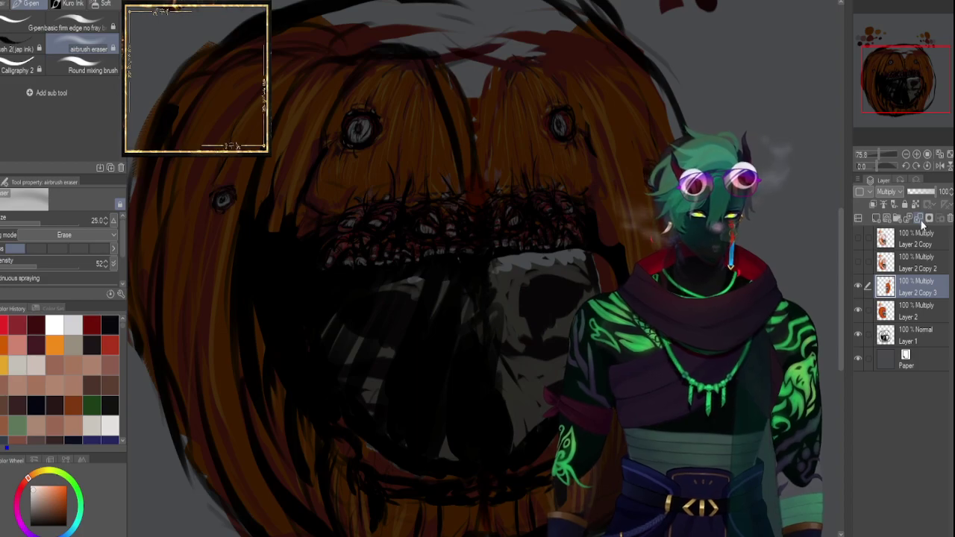
pyautogui.click(919, 220)
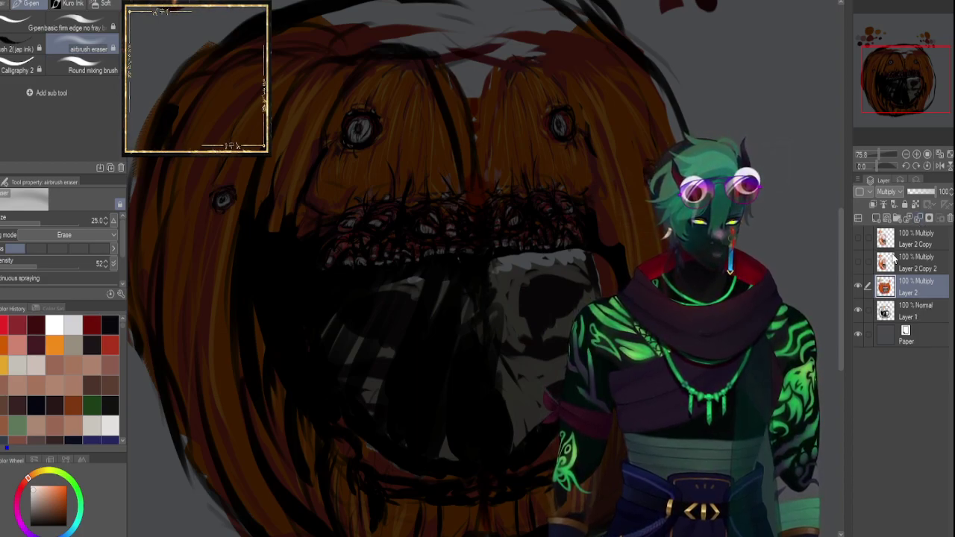
# Briefly show the hidden Layer 2 Copy and Layer 2 Copy 2 to check them, and delete both layers.
pyautogui.click(862, 261)
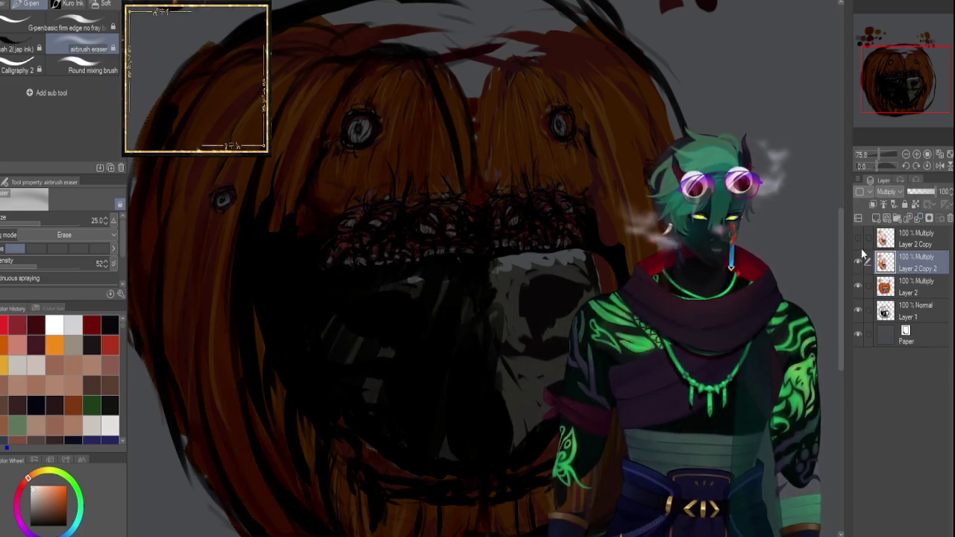
pyautogui.click(860, 244)
pyautogui.click(866, 241)
pyautogui.click(859, 261)
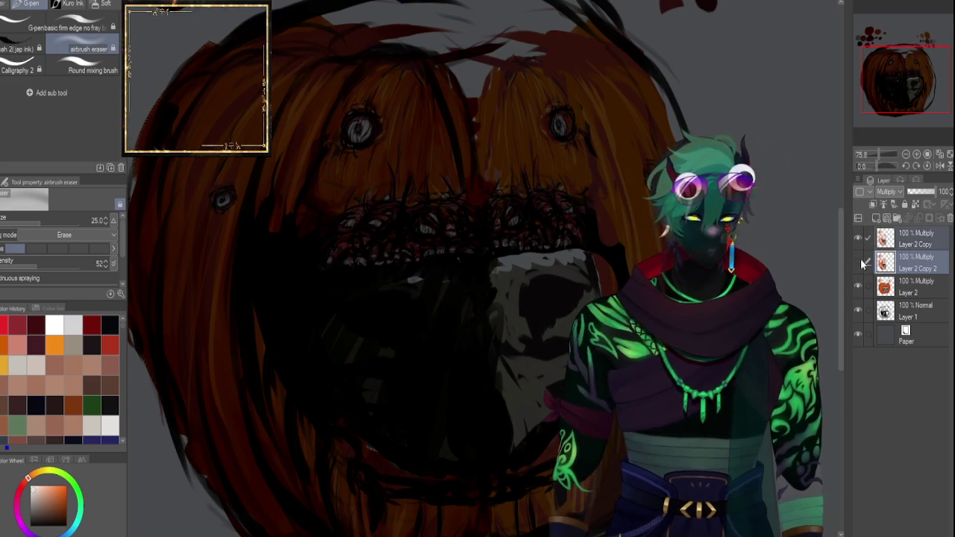
pyautogui.click(858, 238)
pyautogui.moveTo(881, 155); pyautogui.dragTo(877, 153)
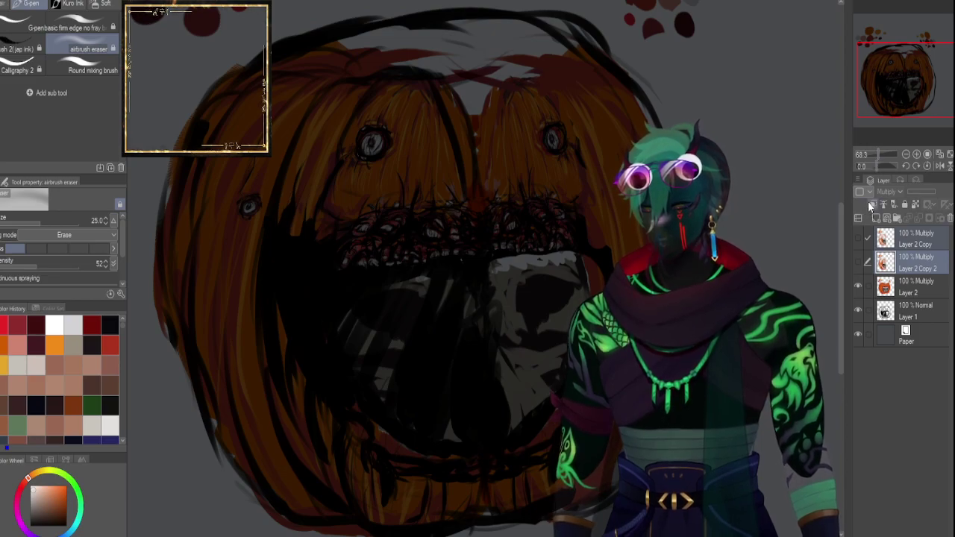
pyautogui.click(911, 243)
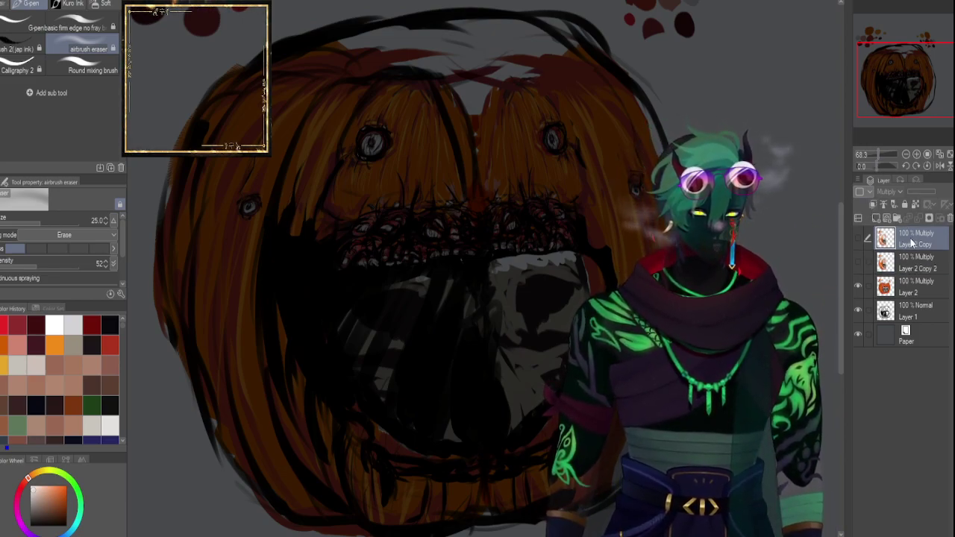
pyautogui.click(950, 219)
pyautogui.click(949, 219)
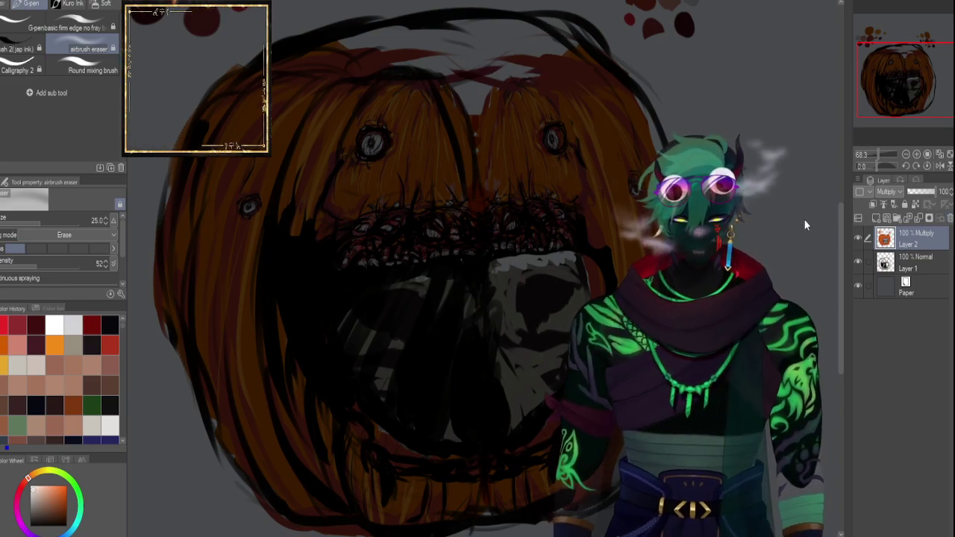
# Select the whole canvas, stack four Multiply copies of Layer 2 to darken the pumpkin, and deselect.
pyautogui.hotkey('ctrl', 'a')
pyautogui.hotkey('ctrl', 'c')
pyautogui.hotkey('ctrl', 'v')
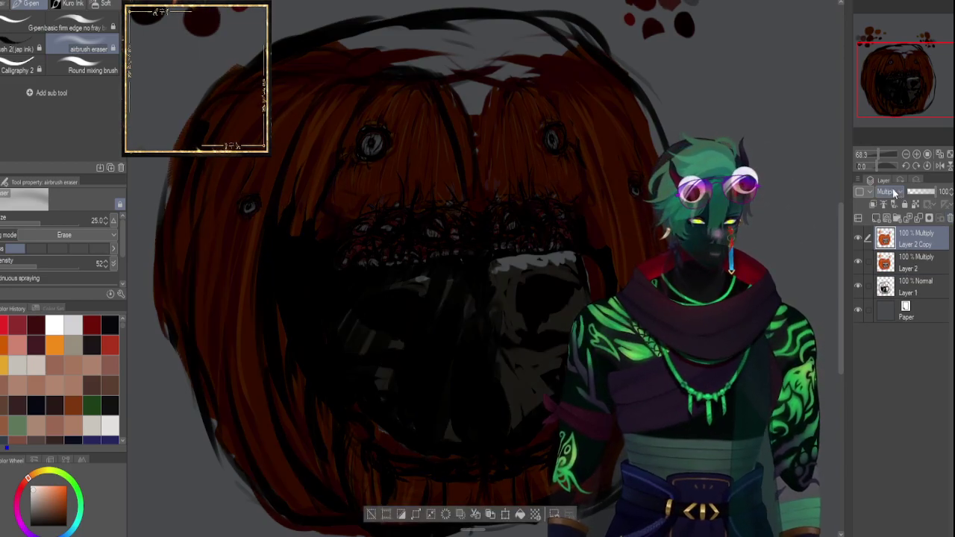
pyautogui.scroll(-4, 874, 153)
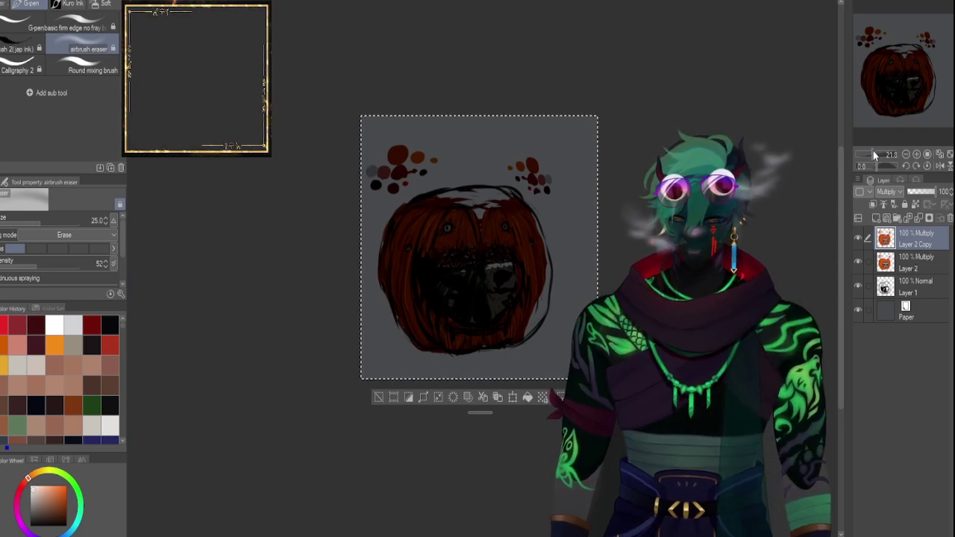
pyautogui.hotkey('ctrl', 'j')
pyautogui.hotkey('ctrl', 'j')
pyautogui.hotkey('ctrl', 'j')
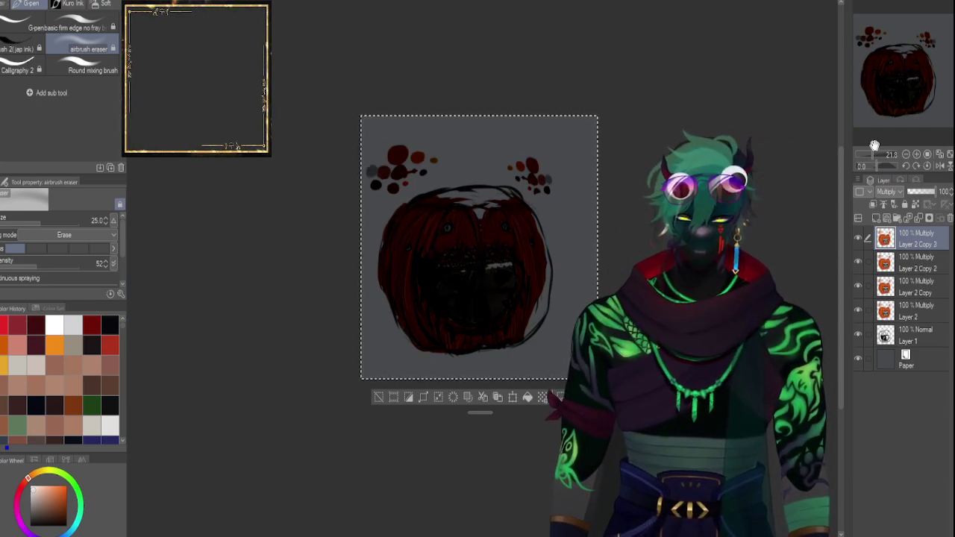
pyautogui.hotkey('ctrl', 'd')
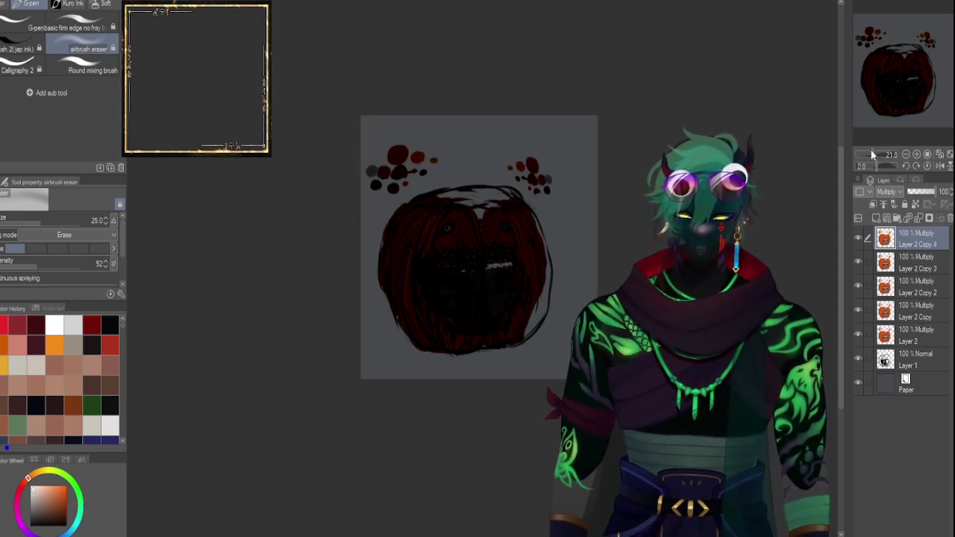
# Merge the four darkening copies into a single Multiply layer above Layer 2.
pyautogui.click(922, 218)
pyautogui.click(922, 217)
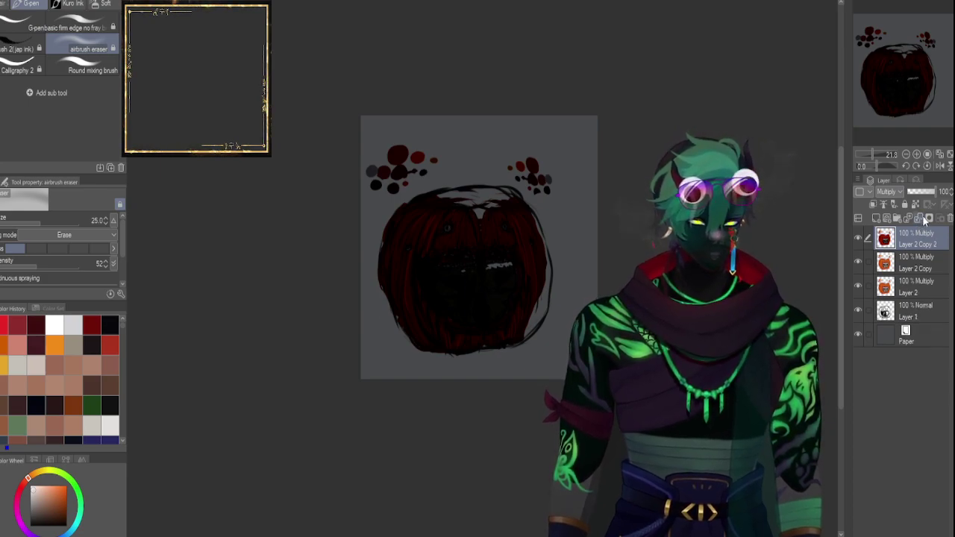
pyautogui.click(929, 218)
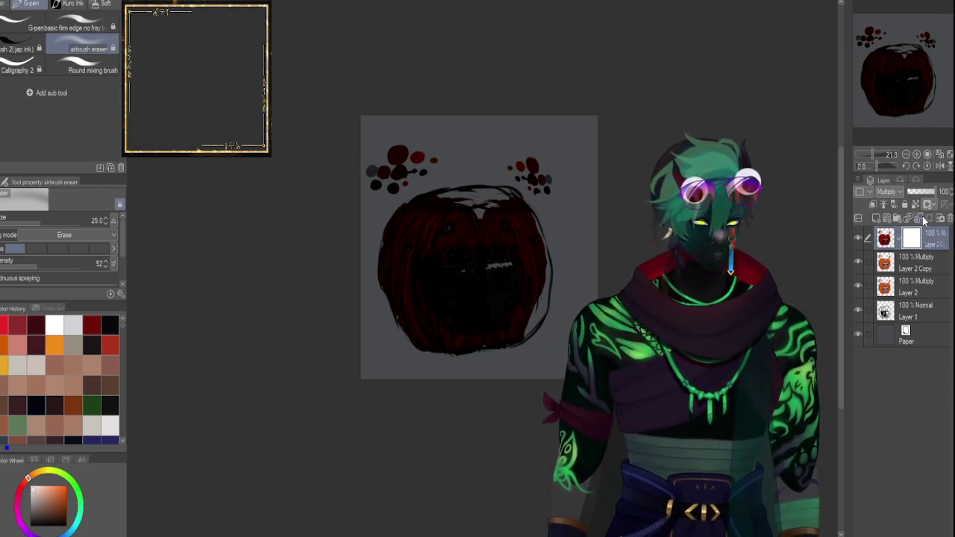
pyautogui.click(922, 219)
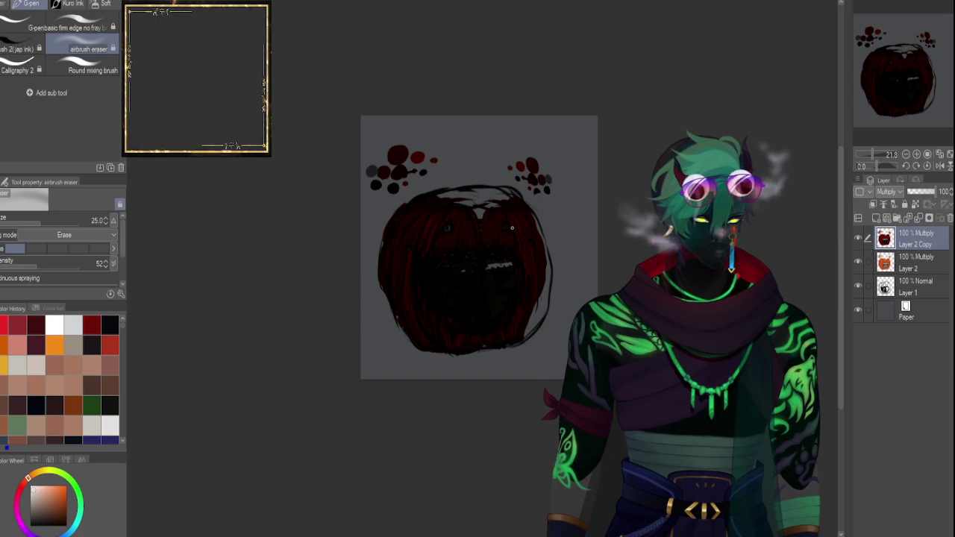
# Erase the dark Multiply layer around the large eye and its cheek streak with the airbrush eraser at size 60.
pyautogui.press(']')
pyautogui.press(']')
pyautogui.press(']')
pyautogui.press(']')
pyautogui.press(']')
pyautogui.press(']')
pyautogui.press(']')
pyautogui.press(']')
pyautogui.press('[')
pyautogui.press('[')
pyautogui.press('[')
pyautogui.moveTo(873, 154); pyautogui.dragTo(877, 153)
pyautogui.press('[')
pyautogui.press('[')
pyautogui.press('[')
pyautogui.press('[')
pyautogui.moveTo(404, 179); pyautogui.dragTo(403, 173)
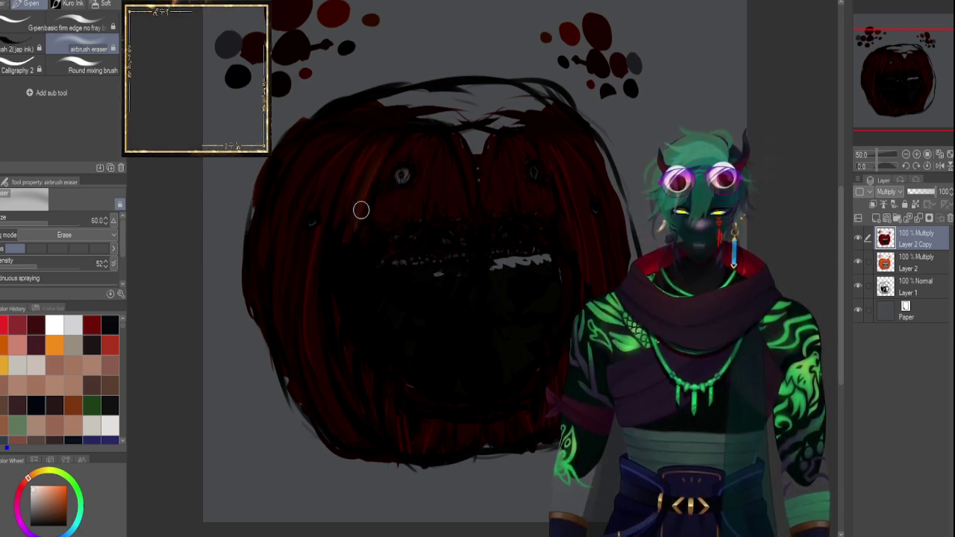
# Enlarge the airbrush eraser to 700 and sweep it across the face and mouth to thin the dark Multiply layer.
pyautogui.press(']')
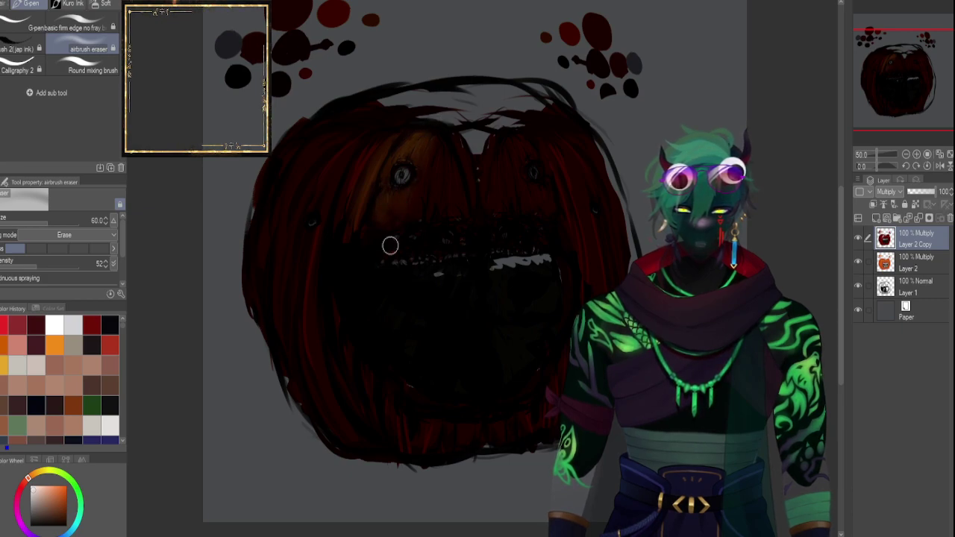
pyautogui.press(']')
pyautogui.press(']')
pyautogui.press(']')
pyautogui.press(']')
pyautogui.press(']')
pyautogui.press(']')
pyautogui.press(']')
pyautogui.press(']')
pyautogui.press(']')
pyautogui.press(']')
pyautogui.press(']')
pyautogui.press(']')
pyautogui.press(']')
pyautogui.press(']')
pyautogui.moveTo(390, 349)
pyautogui.mouseDown()
pyautogui.moveTo(373, 185)
pyautogui.moveTo(471, 342)
pyautogui.moveTo(377, 360)
pyautogui.moveTo(377, 240)
pyautogui.moveTo(456, 118)
pyautogui.moveTo(406, 164)
pyautogui.moveTo(473, 167)
pyautogui.moveTo(342, 223)
pyautogui.moveTo(342, 184)
pyautogui.moveTo(385, 365)
pyautogui.moveTo(371, 385)
pyautogui.moveTo(403, 413)
pyautogui.moveTo(473, 435)
pyautogui.moveTo(458, 436)
pyautogui.moveTo(293, 314)
pyautogui.moveTo(491, 146)
pyautogui.moveTo(496, 117)
pyautogui.moveTo(405, 374)
pyautogui.moveTo(630, 317)
pyautogui.moveTo(457, 146)
pyautogui.moveTo(520, 288)
pyautogui.moveTo(389, 421)
pyautogui.moveTo(468, 298)
pyautogui.moveTo(513, 265)
pyautogui.mouseUp()
# Refine the remaining dark shading around the eyes and pumpkin edges with the airbrush eraser at sizes 30 to 50.
pyautogui.press('[')
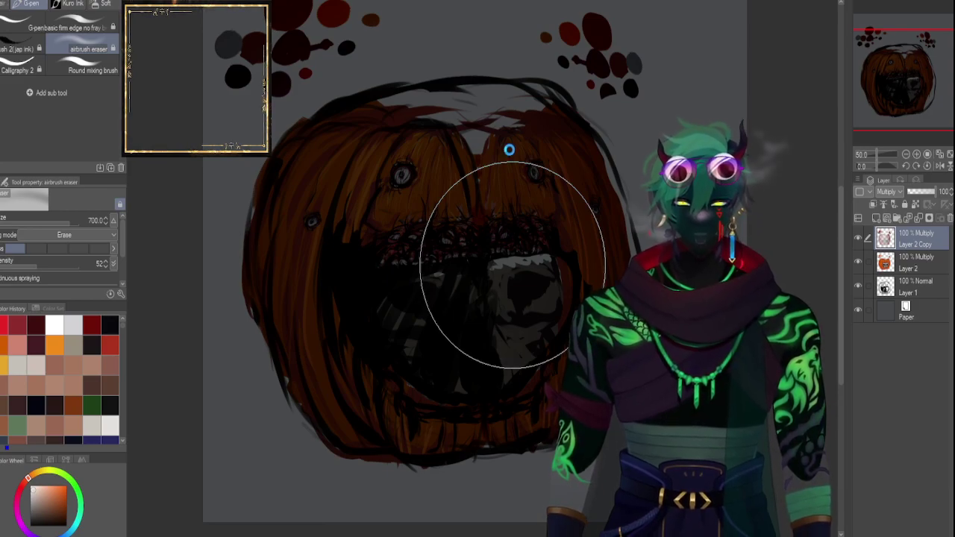
pyautogui.press('[')
pyautogui.press('[')
pyautogui.press('[')
pyautogui.press('[')
pyautogui.press('[')
pyautogui.press('[')
pyautogui.press('[')
pyautogui.press('[')
pyautogui.press('[')
pyautogui.press('[')
pyautogui.press('[')
pyautogui.press('[')
pyautogui.press(']')
pyautogui.press(']')
pyautogui.press(']')
pyautogui.press(']')
pyautogui.press(']')
pyautogui.press('[')
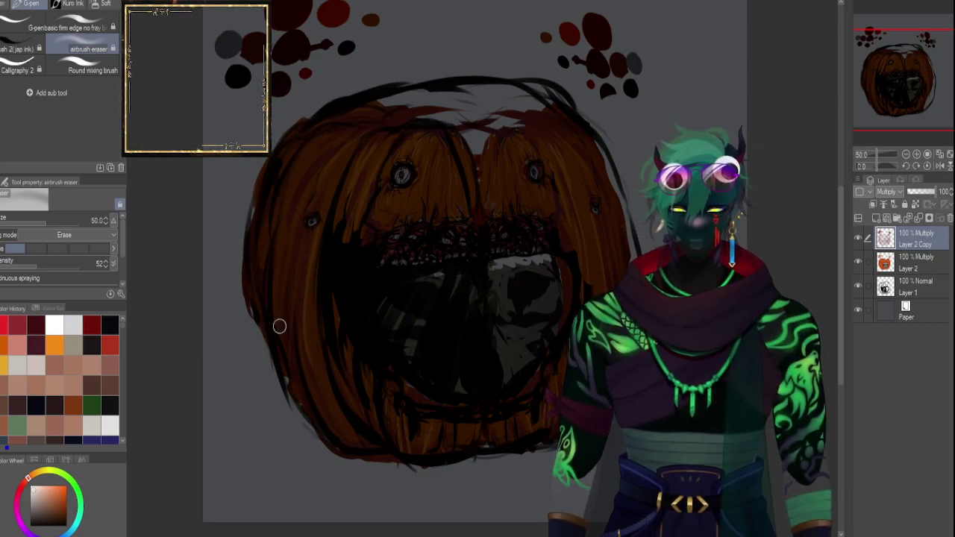
pyautogui.press('[')
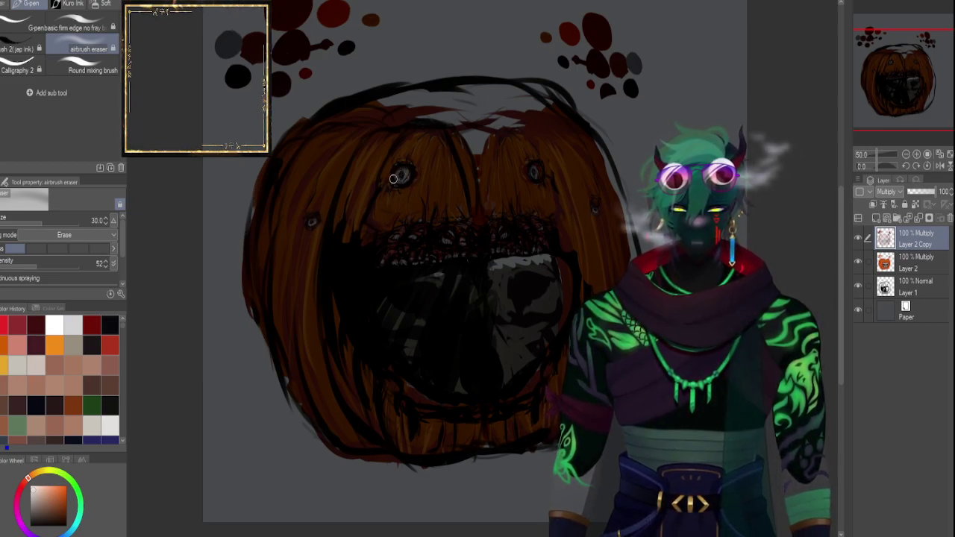
pyautogui.press(']')
pyautogui.press(']')
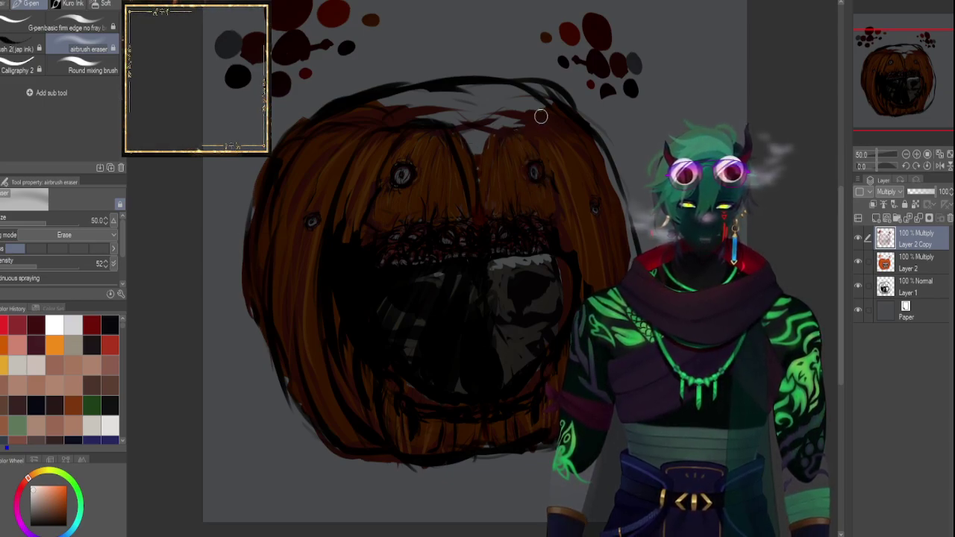
# Toggle Layer 2's visibility to compare the shading, and merge Layer 2 Copy into Layer 2.
pyautogui.click(857, 261)
pyautogui.click(859, 260)
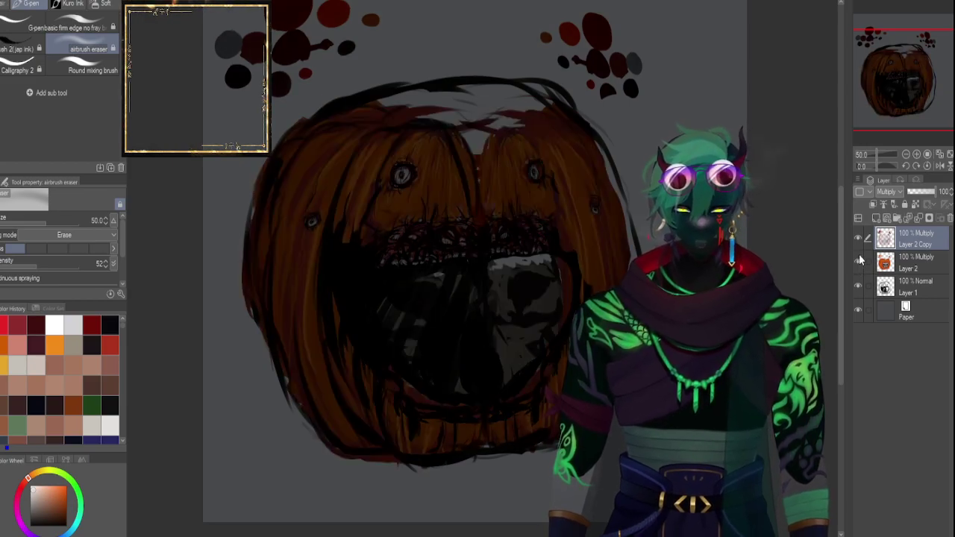
pyautogui.moveTo(920, 199)
pyautogui.mouseDown()
pyautogui.moveTo(896, 200)
pyautogui.moveTo(947, 197)
pyautogui.mouseUp()
pyautogui.click(920, 217)
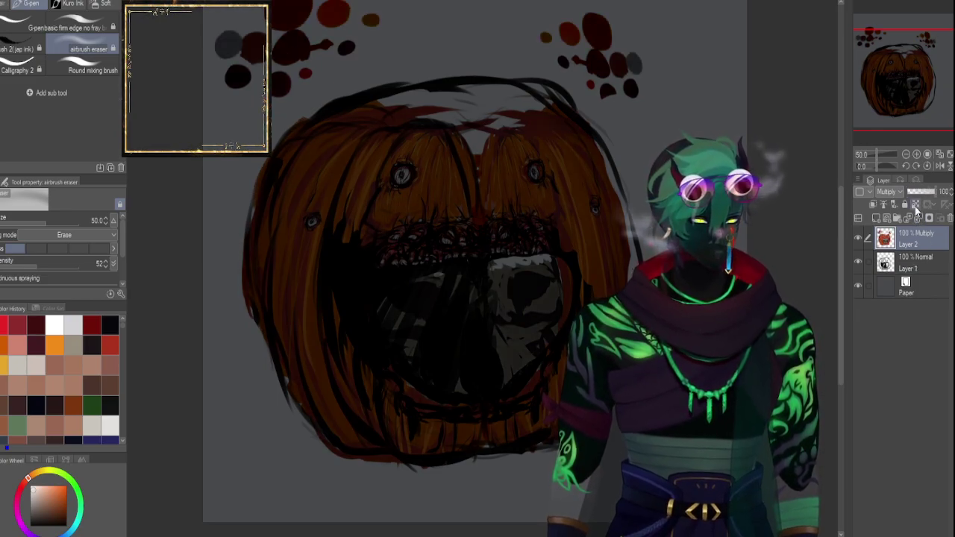
# Paint black over the pale strip at the mouth's upper edge on Layer 1, using Kuro Sketch H 2 at size 30.
pyautogui.click(878, 154)
pyautogui.moveTo(878, 153); pyautogui.dragTo(881, 153)
pyautogui.moveTo(901, 82); pyautogui.dragTo(906, 72)
pyautogui.moveTo(893, 152); pyautogui.dragTo(890, 121)
pyautogui.click(885, 260)
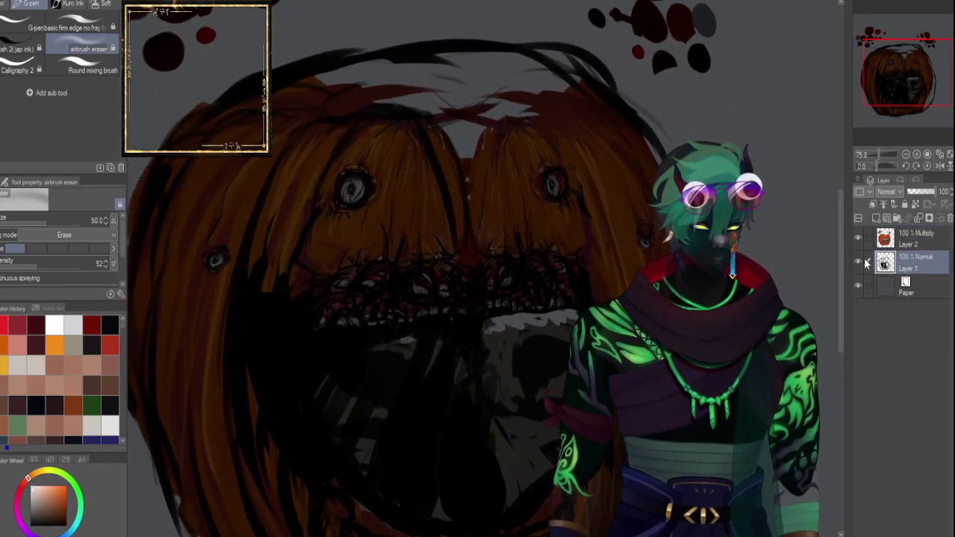
pyautogui.click(859, 262)
pyautogui.click(859, 263)
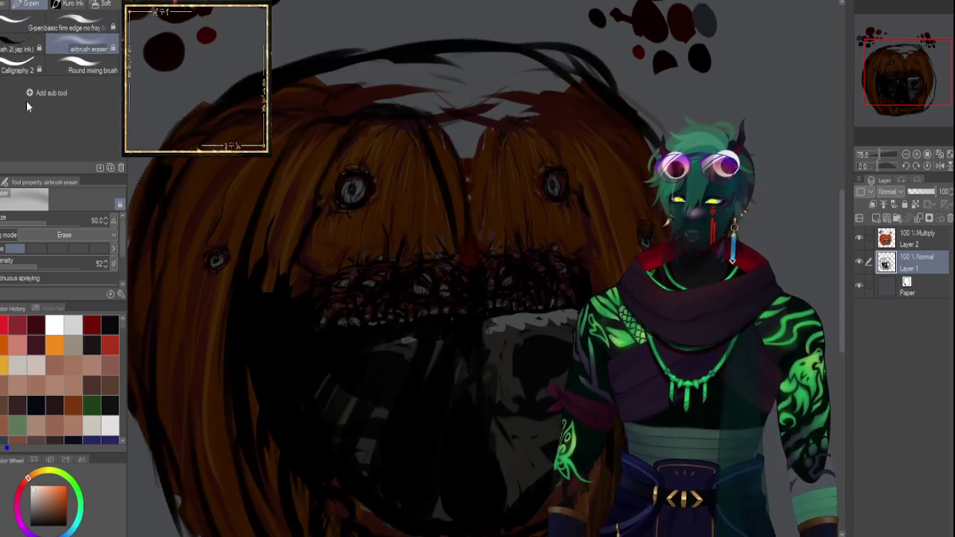
pyautogui.click(69, 4)
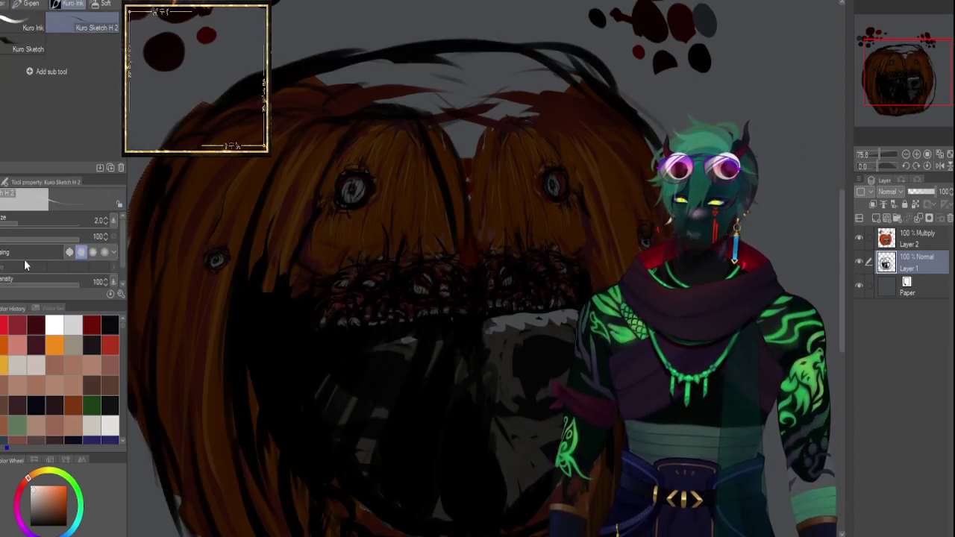
pyautogui.press('x')
pyautogui.moveTo(17, 223); pyautogui.dragTo(42, 223)
pyautogui.press(']')
pyautogui.press(']')
pyautogui.moveTo(579, 314); pyautogui.dragTo(612, 295)
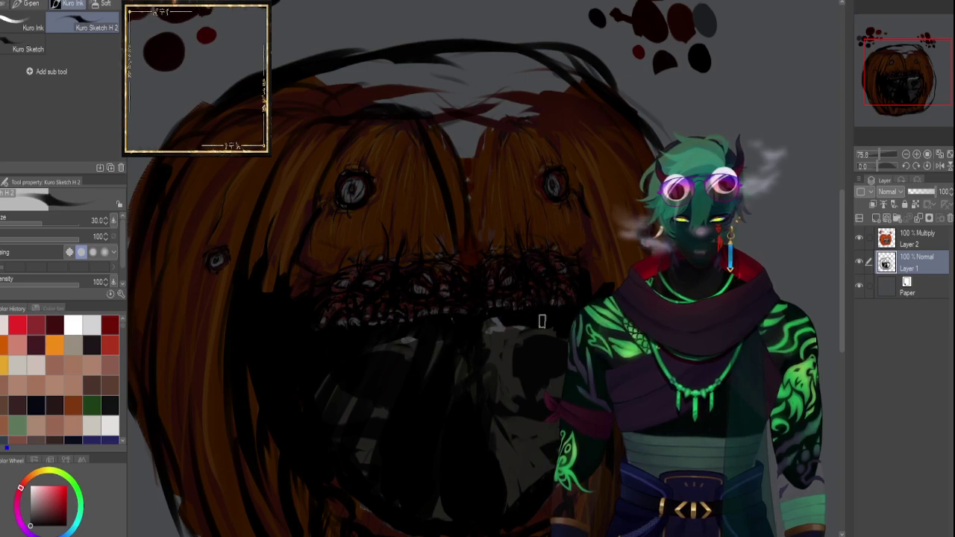
# Enlarge the Kuro Sketch H 2 brush to 100 and fill the whole mouth interior with solid black.
pyautogui.press(']')
pyautogui.press(']')
pyautogui.press(']')
pyautogui.press(']')
pyautogui.press(']')
pyautogui.press(']')
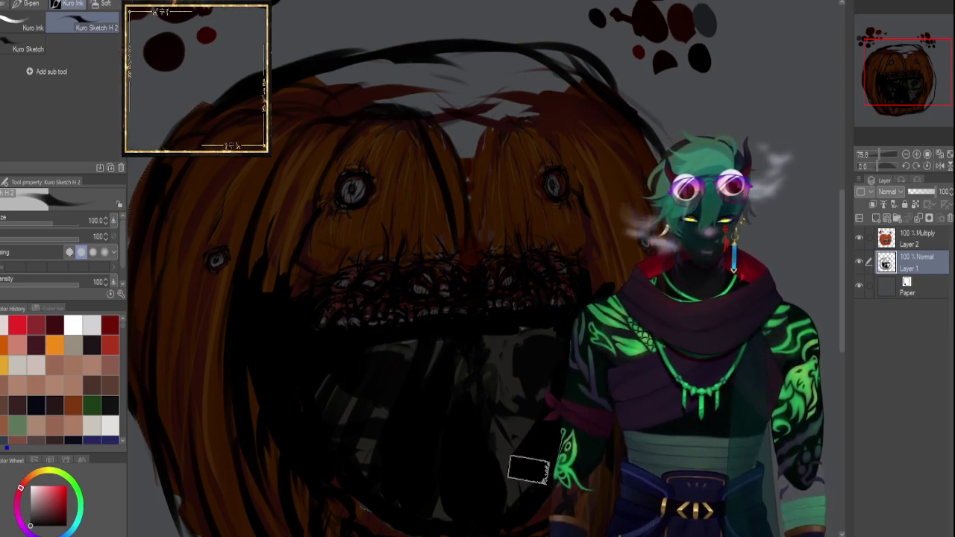
pyautogui.moveTo(489, 468)
pyautogui.mouseDown()
pyautogui.moveTo(433, 479)
pyautogui.moveTo(435, 496)
pyautogui.moveTo(343, 419)
pyautogui.moveTo(321, 369)
pyautogui.moveTo(335, 398)
pyautogui.moveTo(413, 358)
pyautogui.moveTo(547, 348)
pyautogui.moveTo(496, 373)
pyautogui.moveTo(439, 430)
pyautogui.moveTo(394, 385)
pyautogui.moveTo(473, 470)
pyautogui.mouseUp()
# Choose a dark red and paint a shadow along the pumpkin's outer side on the Layer 2 Multiply layer.
pyautogui.moveTo(878, 152); pyautogui.dragTo(882, 152)
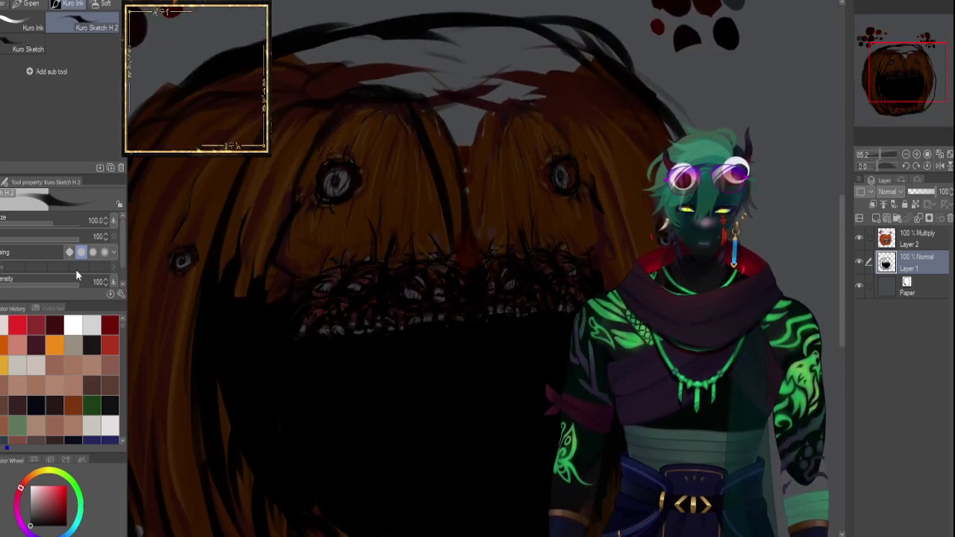
pyautogui.click(54, 325)
pyautogui.click(34, 329)
pyautogui.moveTo(926, 79); pyautogui.dragTo(936, 95)
pyautogui.click(890, 237)
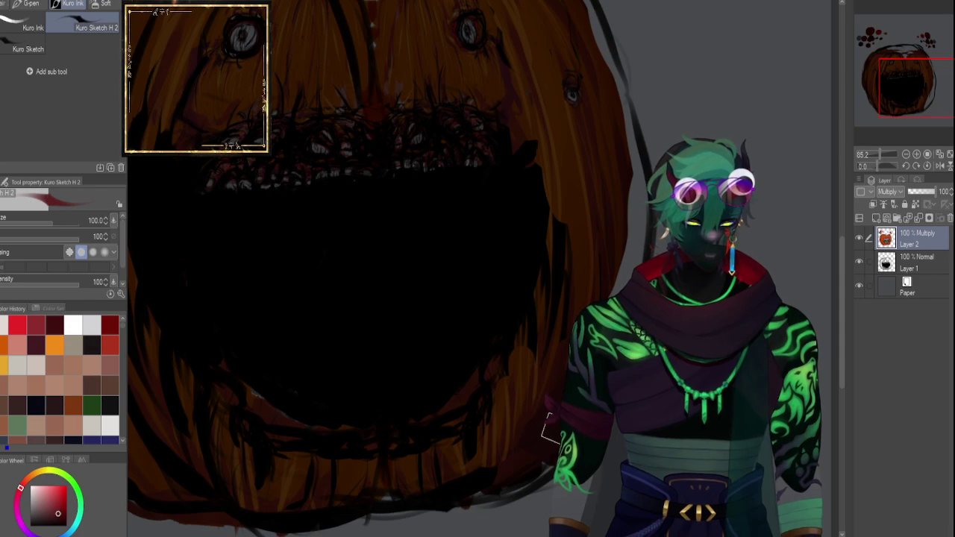
pyautogui.moveTo(618, 185); pyautogui.dragTo(601, 74)
pyautogui.moveTo(918, 83); pyautogui.dragTo(921, 65)
pyautogui.moveTo(556, 232)
pyautogui.mouseDown()
pyautogui.moveTo(566, 209)
pyautogui.moveTo(555, 170)
pyautogui.moveTo(475, 102)
pyautogui.mouseUp()
# Paint the pumpkin's top and the central notch between the brows dark red, covering the open gap under the outline.
pyautogui.moveTo(882, 154); pyautogui.dragTo(877, 155)
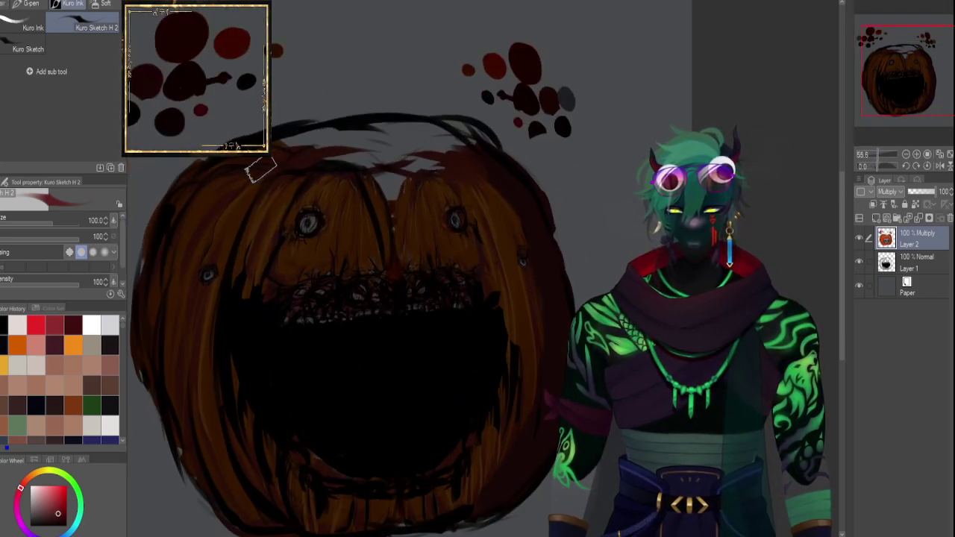
pyautogui.moveTo(390, 195)
pyautogui.mouseDown()
pyautogui.moveTo(405, 163)
pyautogui.moveTo(450, 158)
pyautogui.moveTo(395, 137)
pyautogui.moveTo(421, 141)
pyautogui.moveTo(313, 145)
pyautogui.mouseUp()
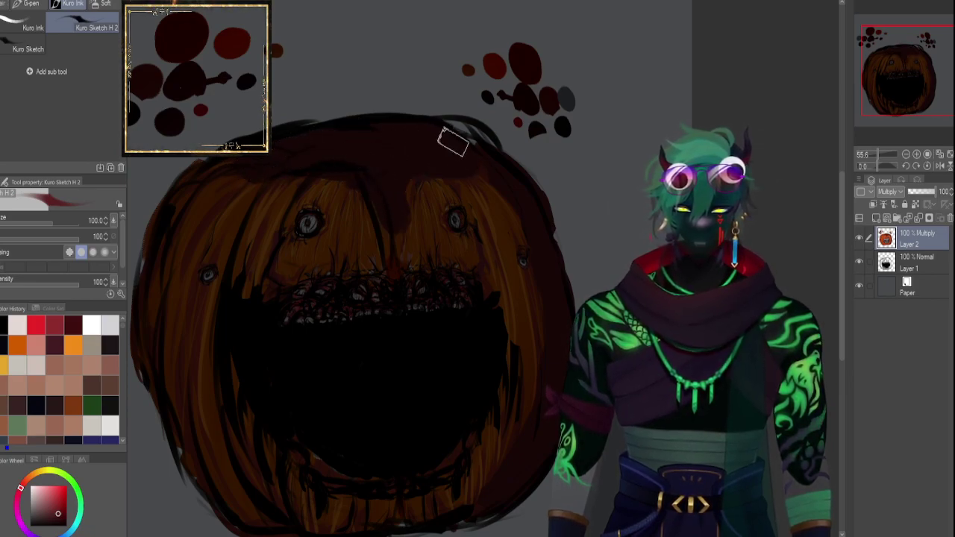
pyautogui.click(875, 153)
pyautogui.moveTo(874, 150); pyautogui.dragTo(877, 149)
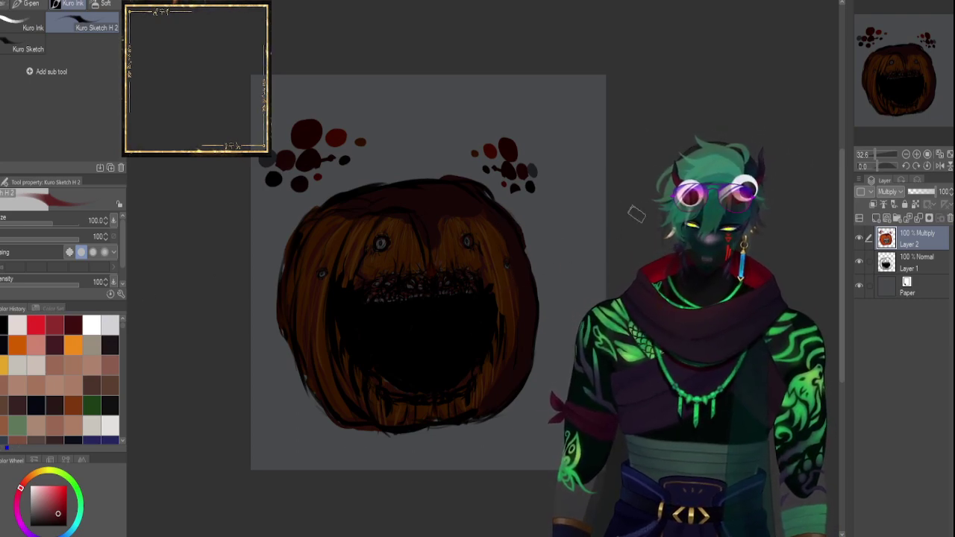
pyautogui.moveTo(877, 153); pyautogui.dragTo(878, 153)
pyautogui.moveTo(899, 80); pyautogui.dragTo(885, 94)
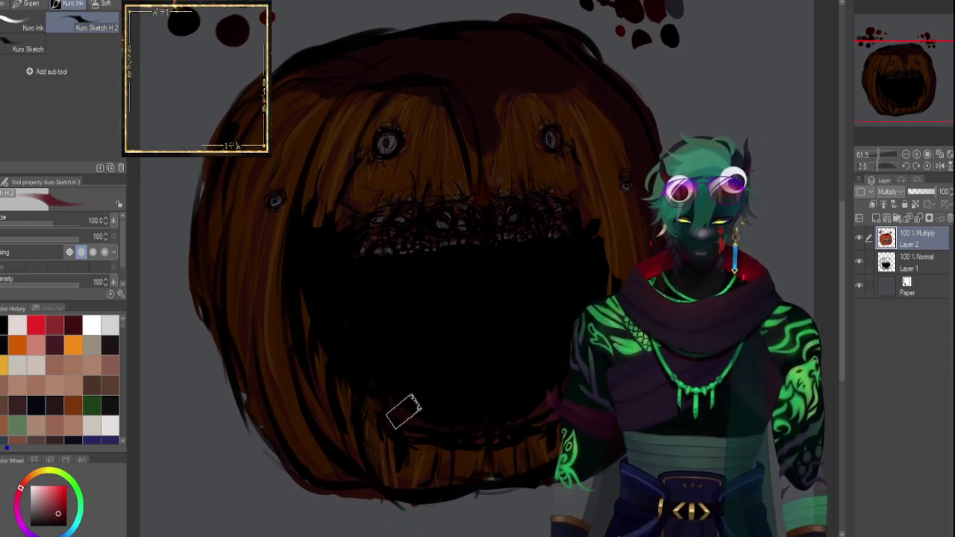
# Reduce the brush to size 17 and paint a dark red shadow between the pumpkin's small outer eye and the mouth corner.
pyautogui.press('[')
pyautogui.press('[')
pyautogui.press('[')
pyautogui.press('[')
pyautogui.press('[')
pyautogui.press('[')
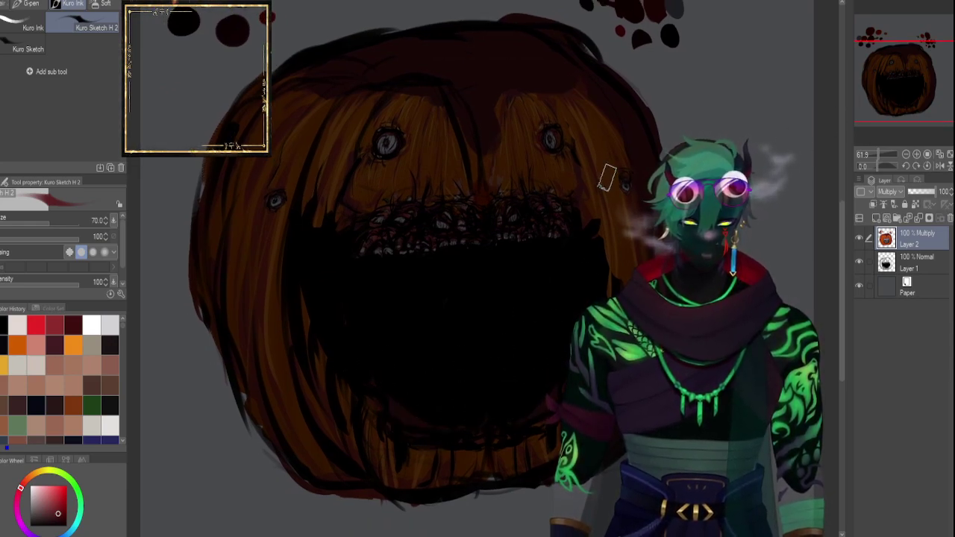
pyautogui.press('[')
pyautogui.press('[')
pyautogui.press('[')
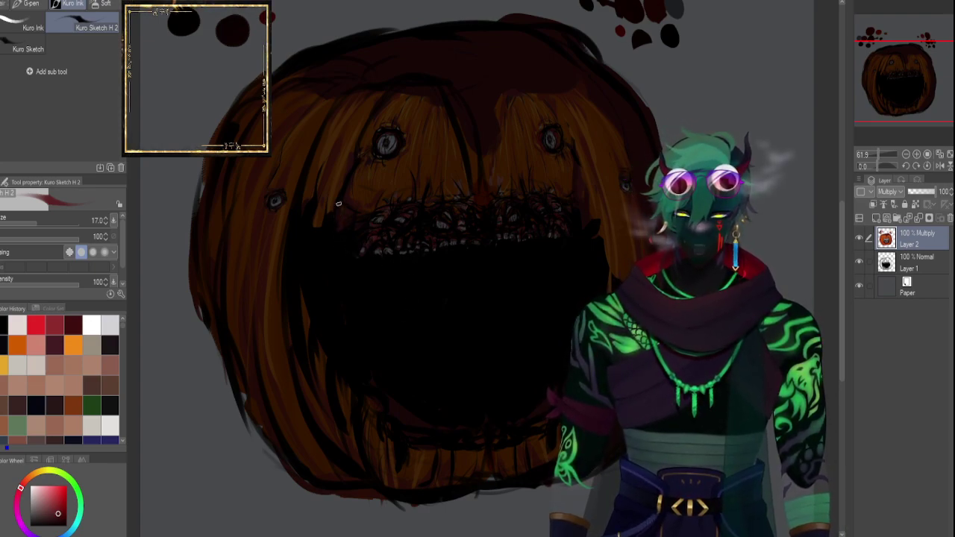
pyautogui.moveTo(329, 176)
pyautogui.mouseDown()
pyautogui.moveTo(332, 254)
pyautogui.moveTo(319, 247)
pyautogui.mouseUp()
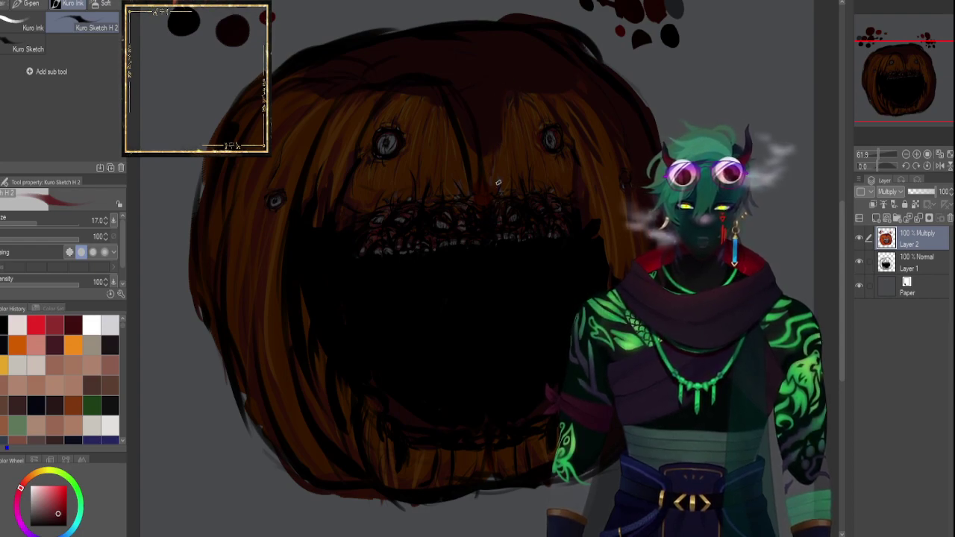
pyautogui.moveTo(436, 109); pyautogui.dragTo(445, 170)
pyautogui.moveTo(448, 125); pyautogui.dragTo(455, 186)
pyautogui.hotkey('ctrl', 'z')
pyautogui.hotkey('ctrl', 'z')
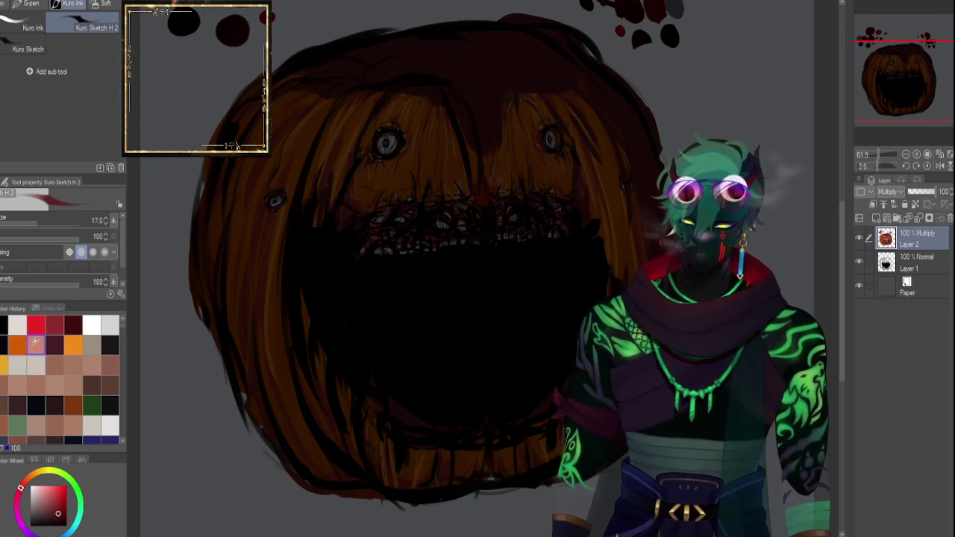
# Choose orange and paint over the dark red in the brow notch, then over the pumpkin's top at brush size 40.
pyautogui.click(17, 344)
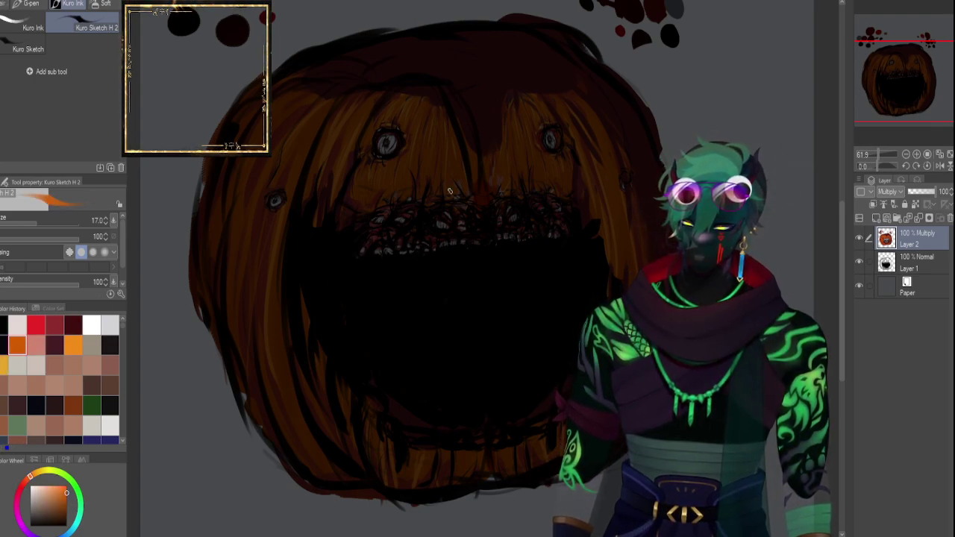
pyautogui.moveTo(502, 93)
pyautogui.mouseDown()
pyautogui.moveTo(494, 146)
pyautogui.moveTo(478, 153)
pyautogui.mouseUp()
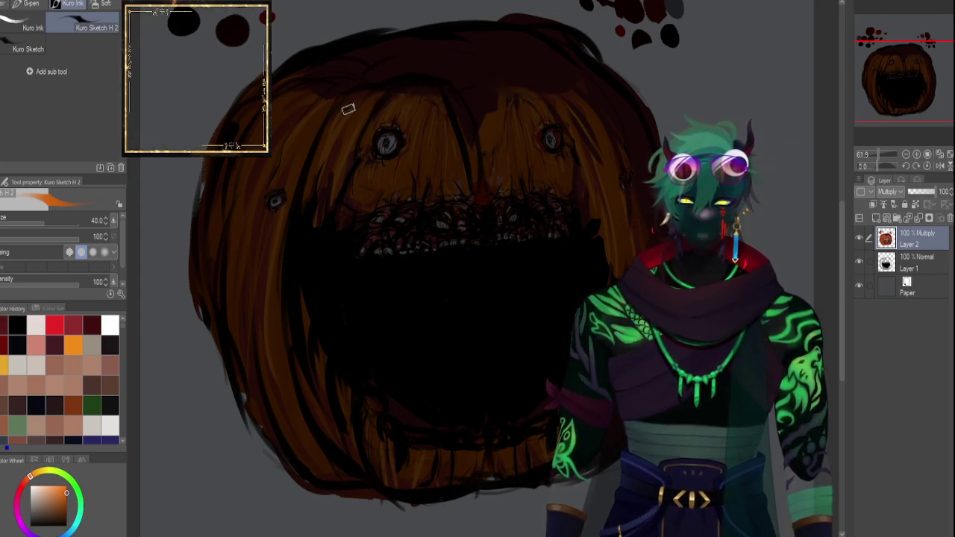
pyautogui.moveTo(307, 107)
pyautogui.mouseDown()
pyautogui.moveTo(311, 79)
pyautogui.moveTo(436, 42)
pyautogui.mouseUp()
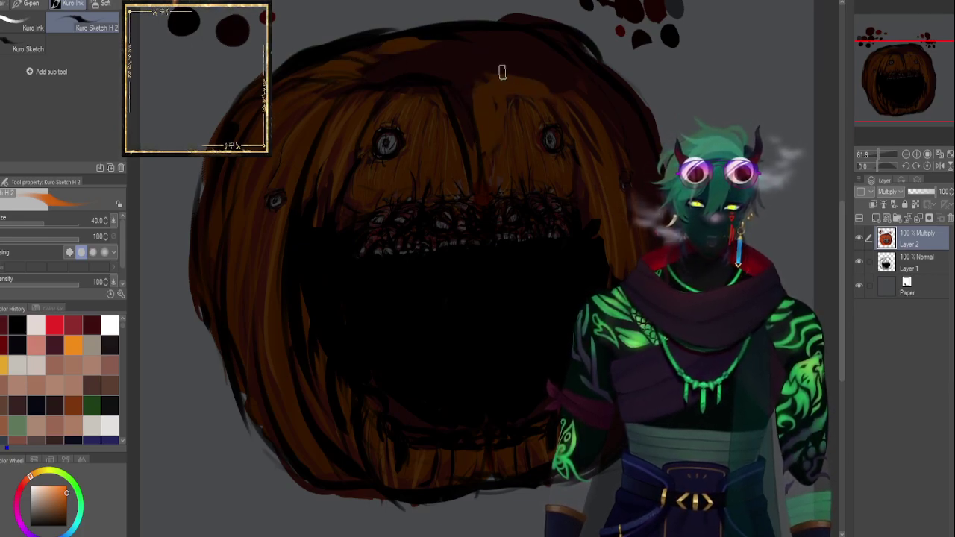
pyautogui.moveTo(403, 83); pyautogui.dragTo(523, 77)
pyautogui.moveTo(461, 67); pyautogui.dragTo(545, 62)
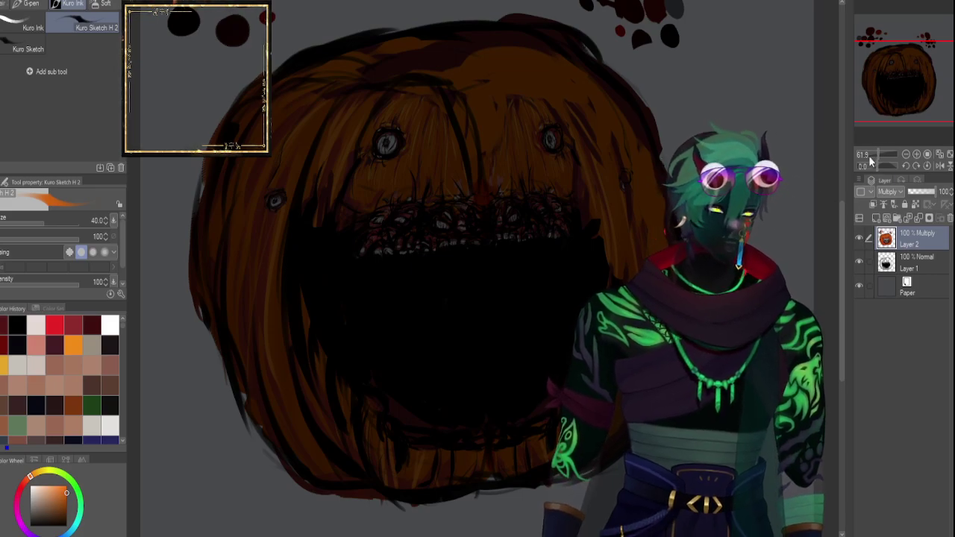
# Check the pumpkin in a mirrored view, and compare it with Layer 1 hidden and shown.
pyautogui.click(940, 166)
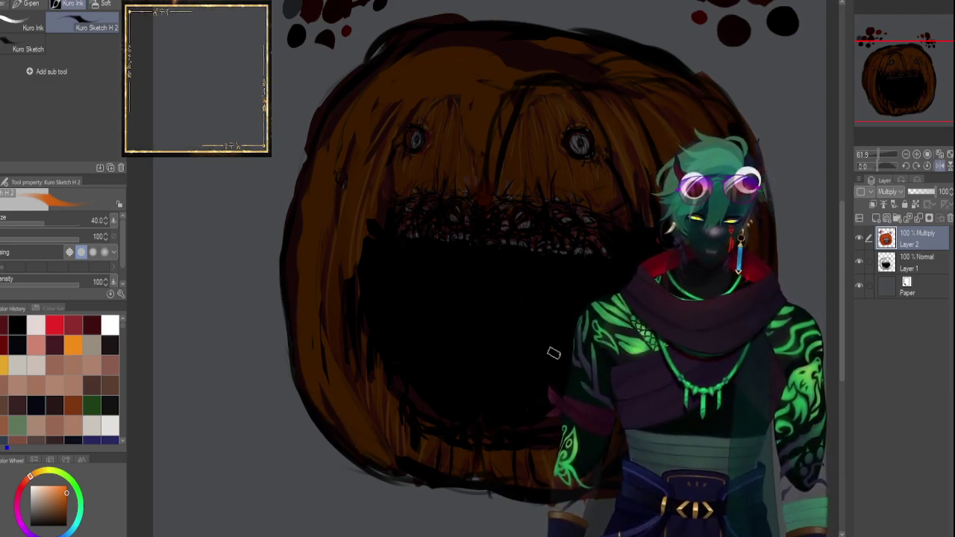
pyautogui.moveTo(879, 153); pyautogui.dragTo(880, 152)
pyautogui.click(940, 166)
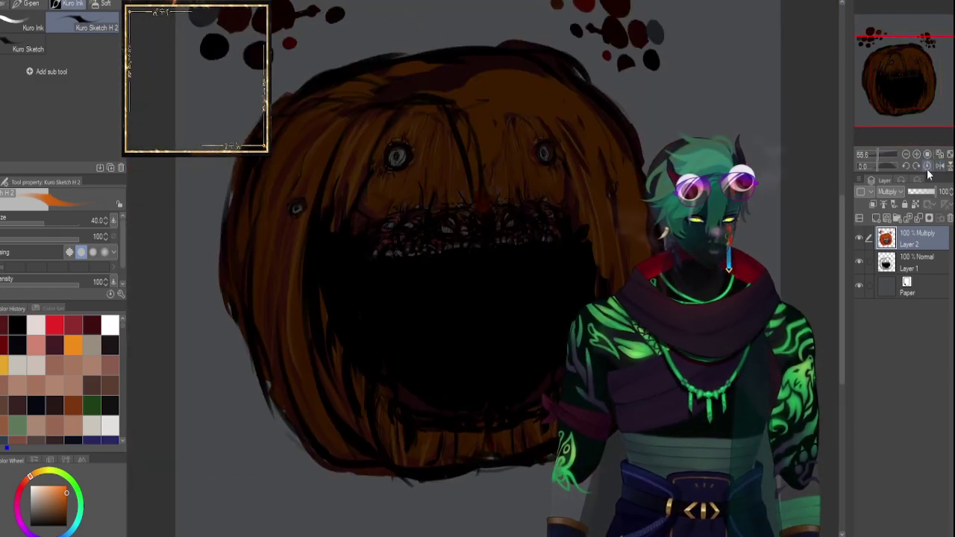
pyautogui.press('[')
pyautogui.press('[')
pyautogui.press('[')
pyautogui.press('[')
pyautogui.press('[')
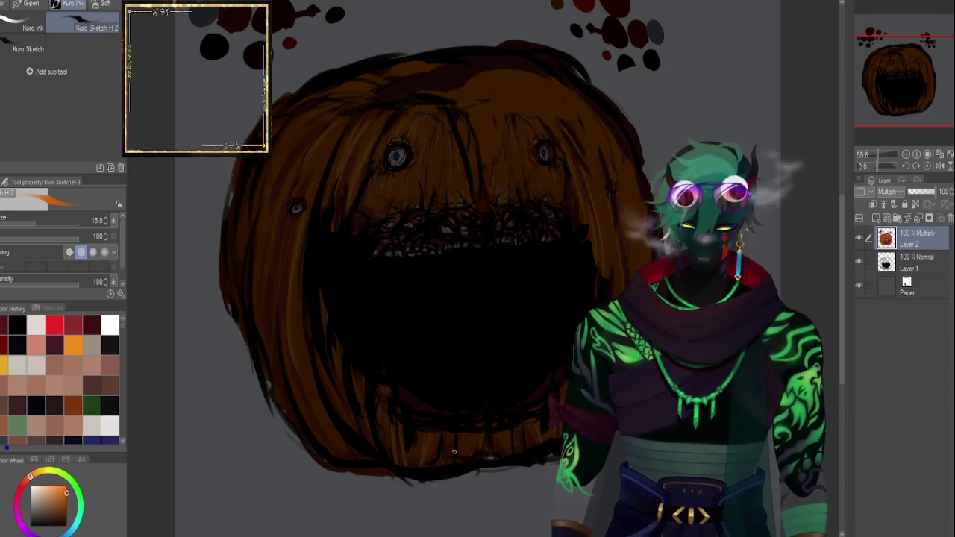
pyautogui.click(859, 261)
pyautogui.click(859, 262)
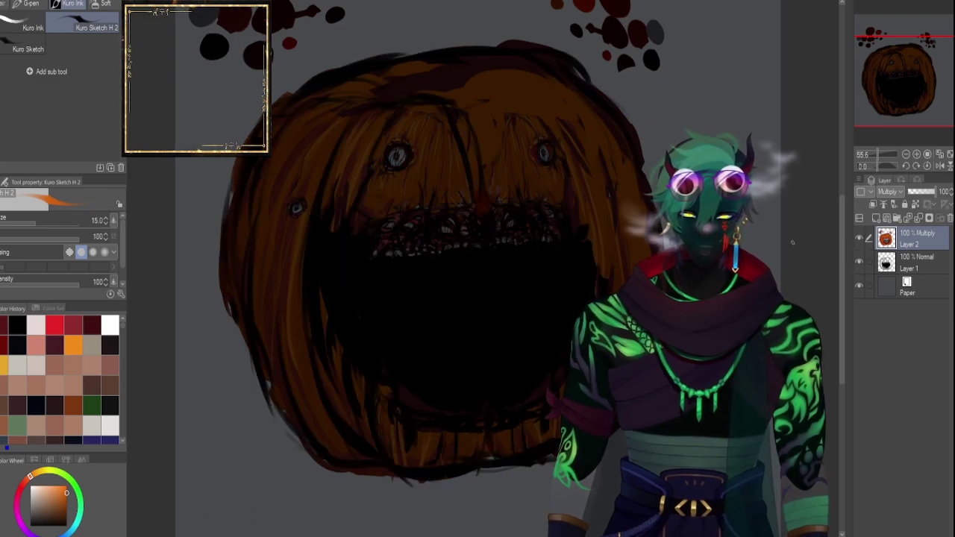
# Choose black at brush size 8 and draw a looped tendril rising above the centre of the upper teeth on Layer 2.
pyautogui.click(17, 326)
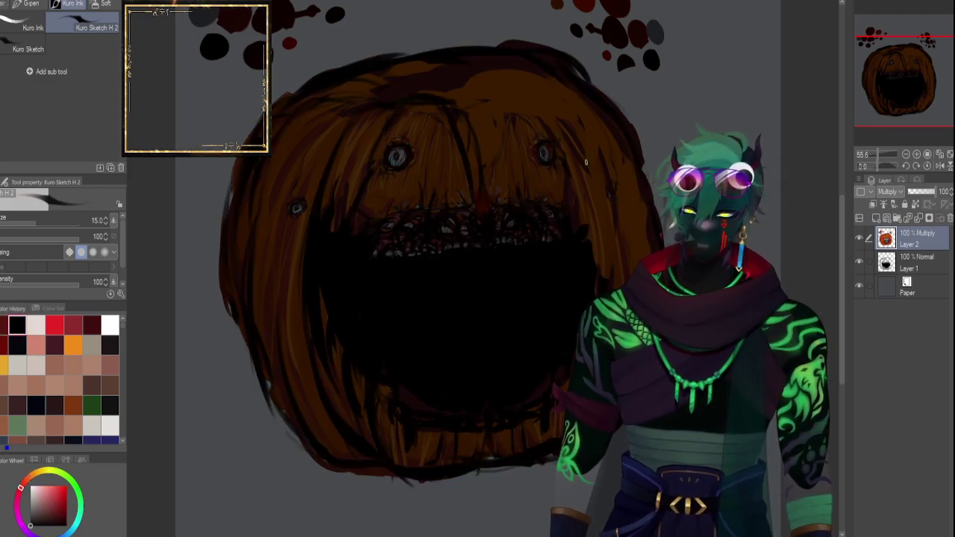
pyautogui.press('[')
pyautogui.press('[')
pyautogui.press('[')
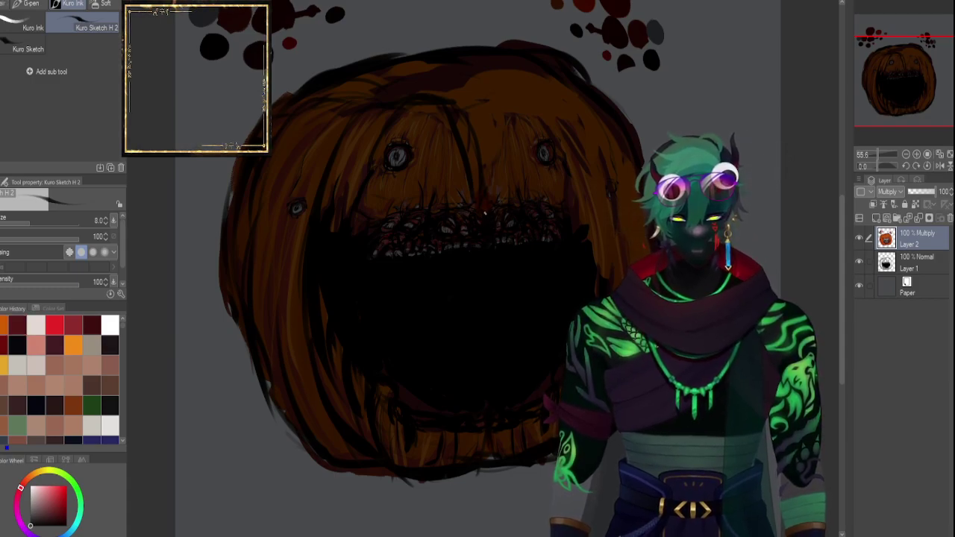
pyautogui.click(882, 153)
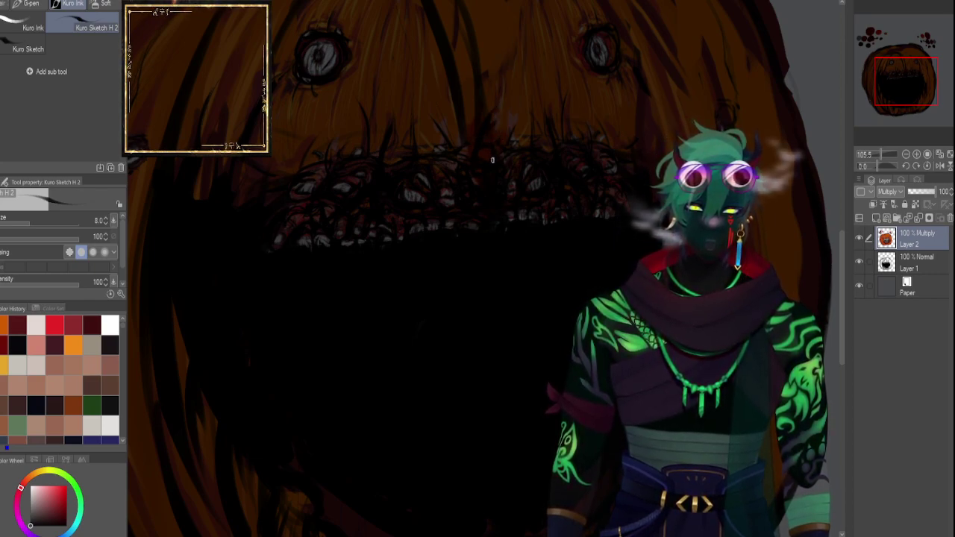
pyautogui.moveTo(501, 143)
pyautogui.mouseDown()
pyautogui.moveTo(517, 116)
pyautogui.moveTo(519, 129)
pyautogui.moveTo(489, 114)
pyautogui.mouseUp()
pyautogui.press('[')
pyautogui.press('[')
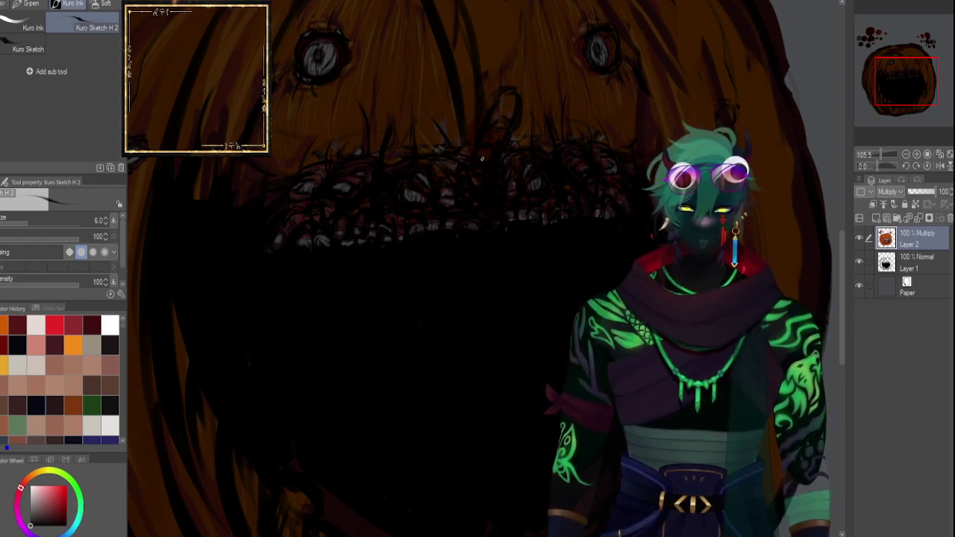
# On Layer 1, clear the long black line between the brows and draw short black creases across the forehead.
pyautogui.moveTo(894, 87); pyautogui.dragTo(893, 72)
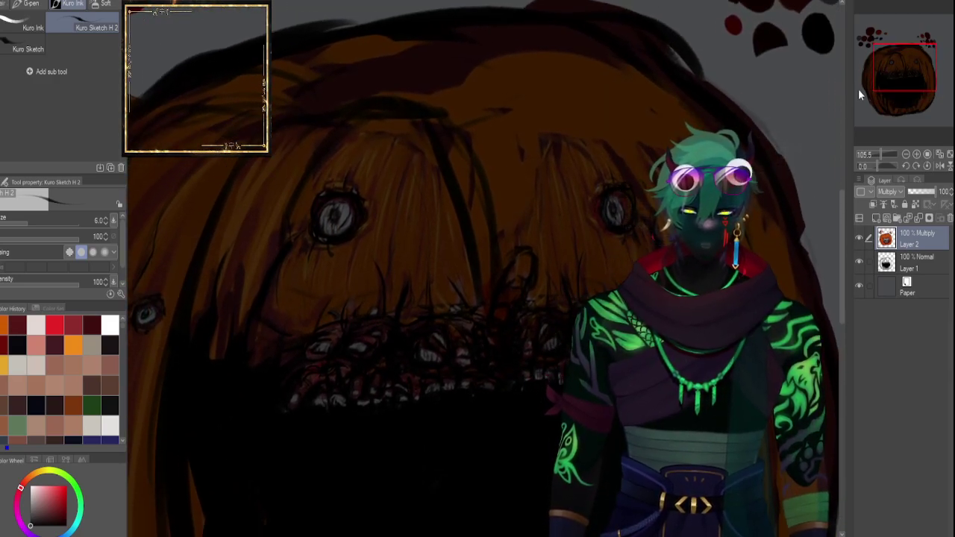
pyautogui.click(859, 262)
pyautogui.click(859, 262)
pyautogui.click(859, 261)
pyautogui.click(912, 262)
pyautogui.click(859, 261)
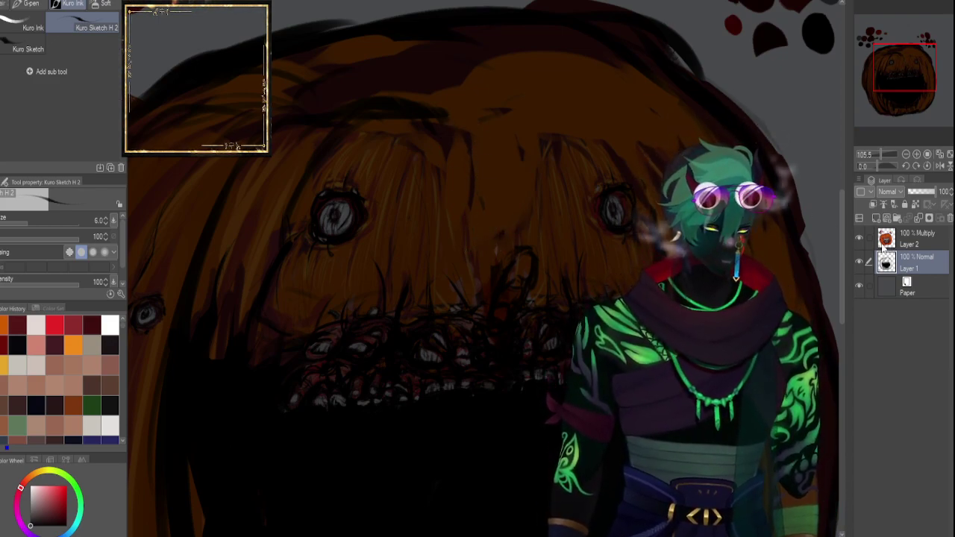
pyautogui.moveTo(448, 116)
pyautogui.mouseDown()
pyautogui.moveTo(528, 97)
pyautogui.moveTo(545, 115)
pyautogui.mouseUp()
pyautogui.press(']')
pyautogui.press(']')
pyautogui.press(']')
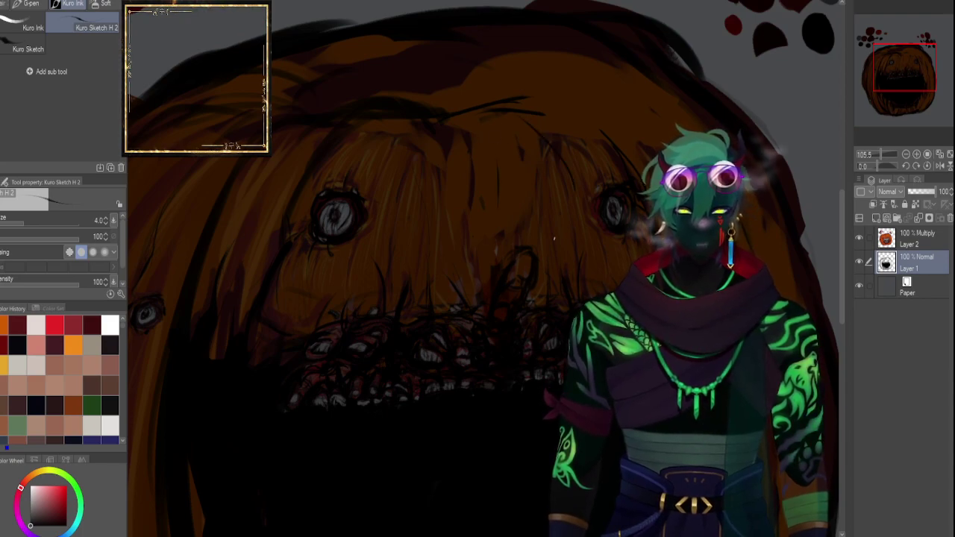
# Add thin black crease lines beside the pumpkin's right main eye on Layer 1, undoing the misplaced stroke.
pyautogui.moveTo(484, 127); pyautogui.dragTo(546, 258)
pyautogui.hotkey('ctrl', 'z')
pyautogui.moveTo(888, 80); pyautogui.dragTo(894, 91)
pyautogui.press(']')
pyautogui.press(']')
pyautogui.press(']')
pyautogui.press(']')
pyautogui.press(']')
pyautogui.press(']')
pyautogui.press('[')
pyautogui.press('[')
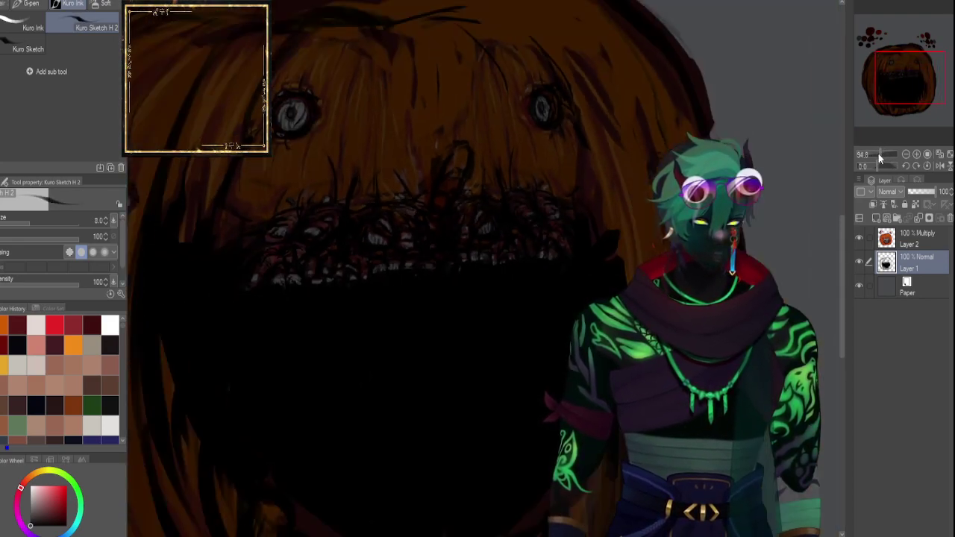
pyautogui.moveTo(878, 152); pyautogui.dragTo(876, 154)
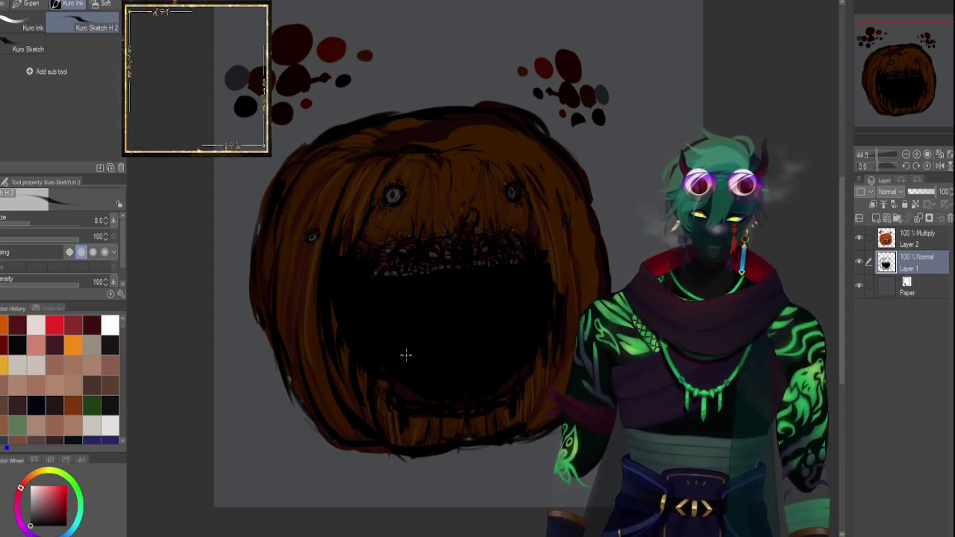
# Choose salmon pink, enlarge the brush to 25 and try a stroke in the lower mouth on the Layer 2 Multiply layer.
pyautogui.press(']')
pyautogui.press(']')
pyautogui.press(']')
pyautogui.click(36, 345)
pyautogui.click(72, 325)
pyautogui.click(36, 344)
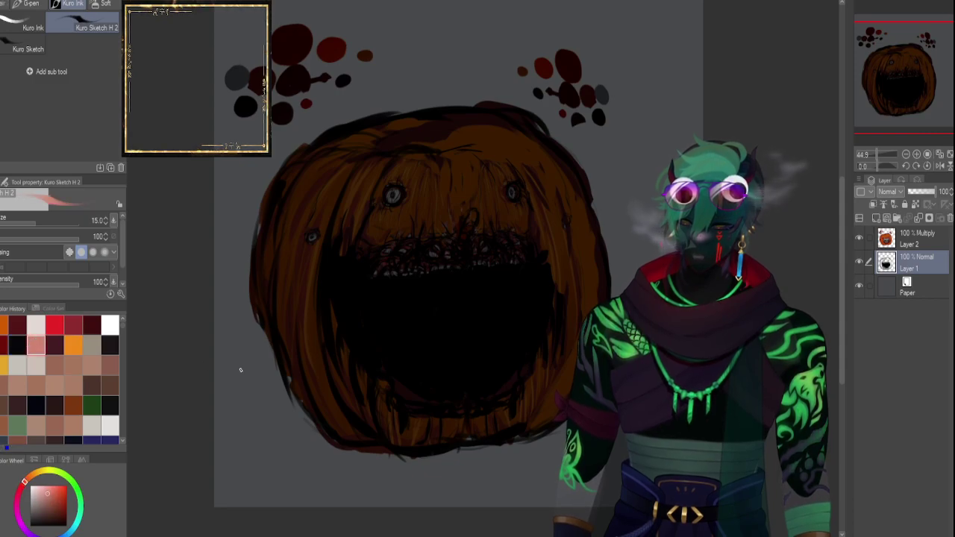
pyautogui.click(903, 240)
pyautogui.press(']')
pyautogui.press(']')
pyautogui.press(']')
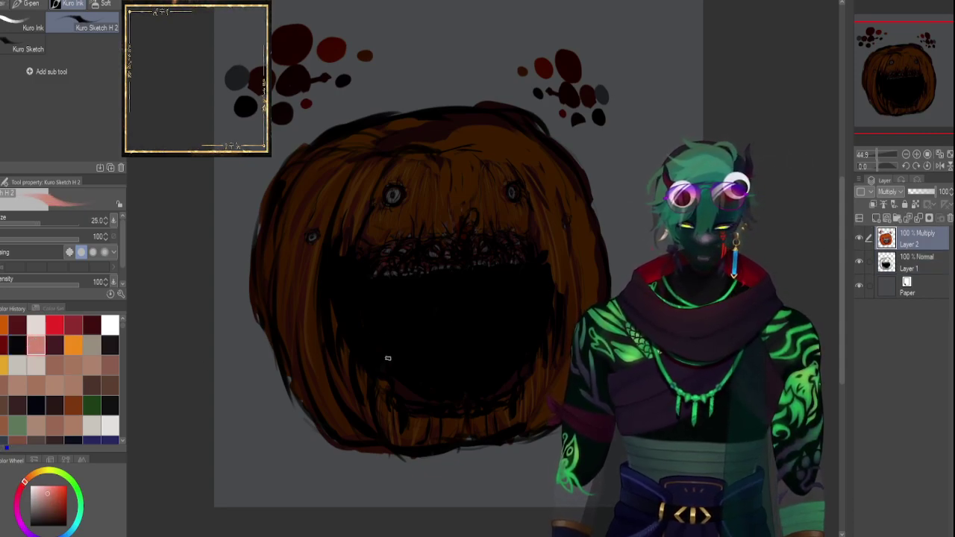
pyautogui.moveTo(387, 359); pyautogui.dragTo(388, 354)
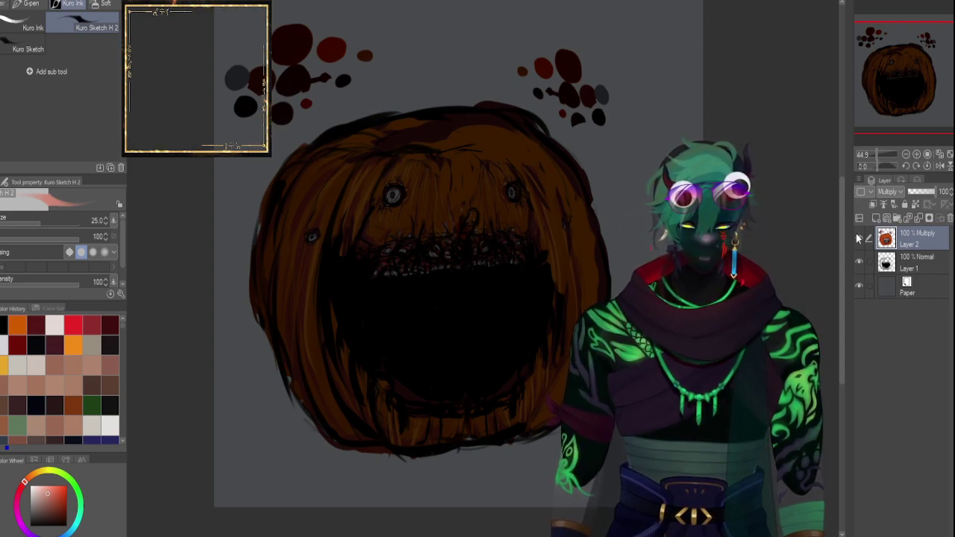
# Add a new Normal layer above Layer 2 and sketch crimson finger shapes over the mouth's lower left corner.
pyautogui.click(876, 218)
pyautogui.moveTo(383, 356); pyautogui.dragTo(403, 342)
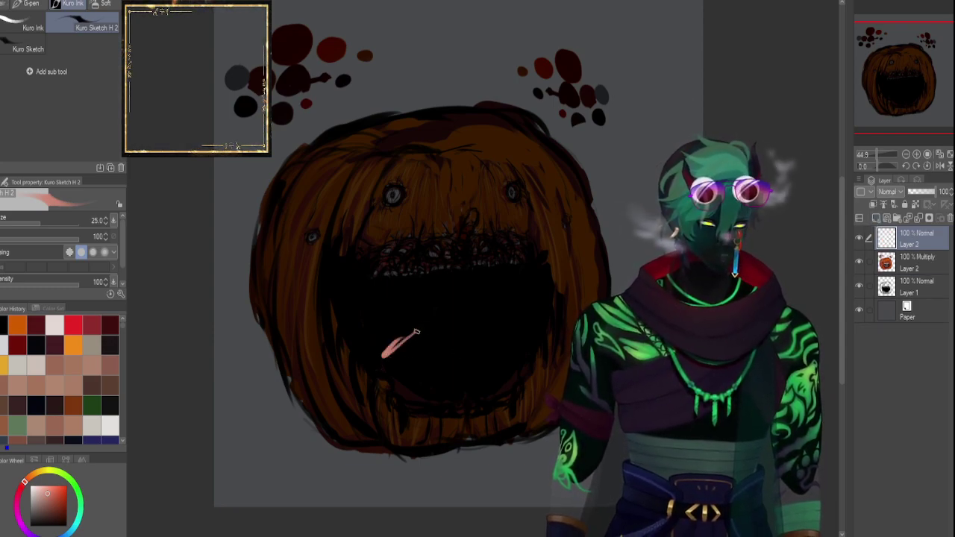
pyautogui.hotkey('ctrl', 'z')
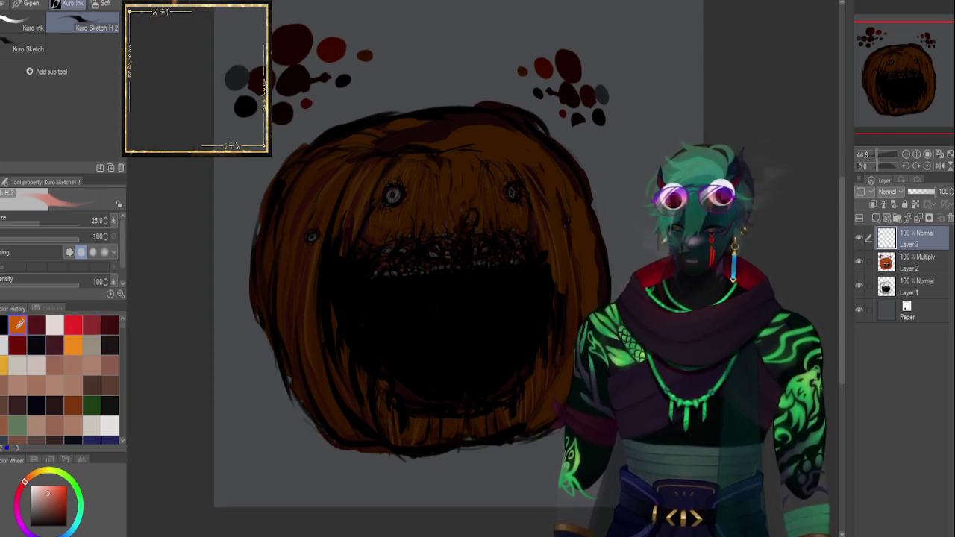
pyautogui.click(91, 324)
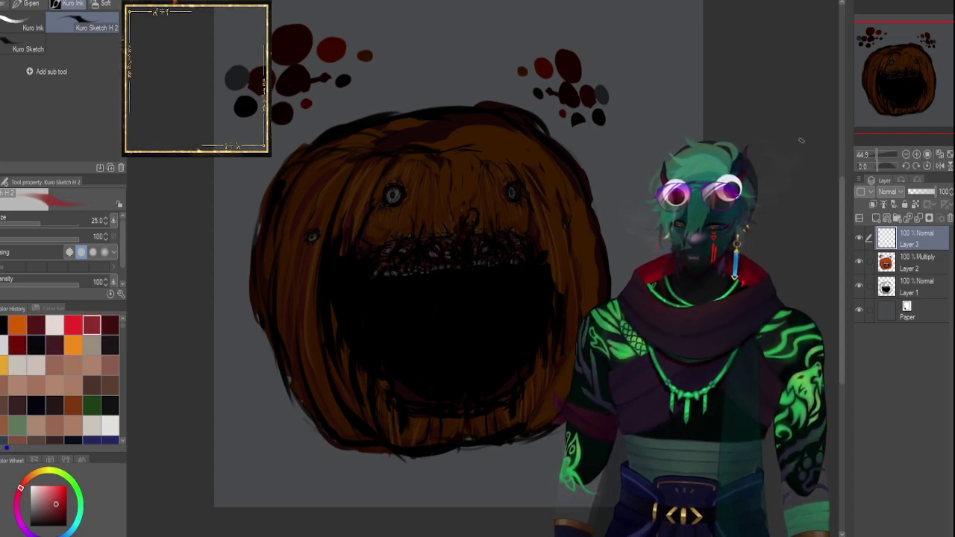
pyautogui.click(876, 152)
pyautogui.click(904, 80)
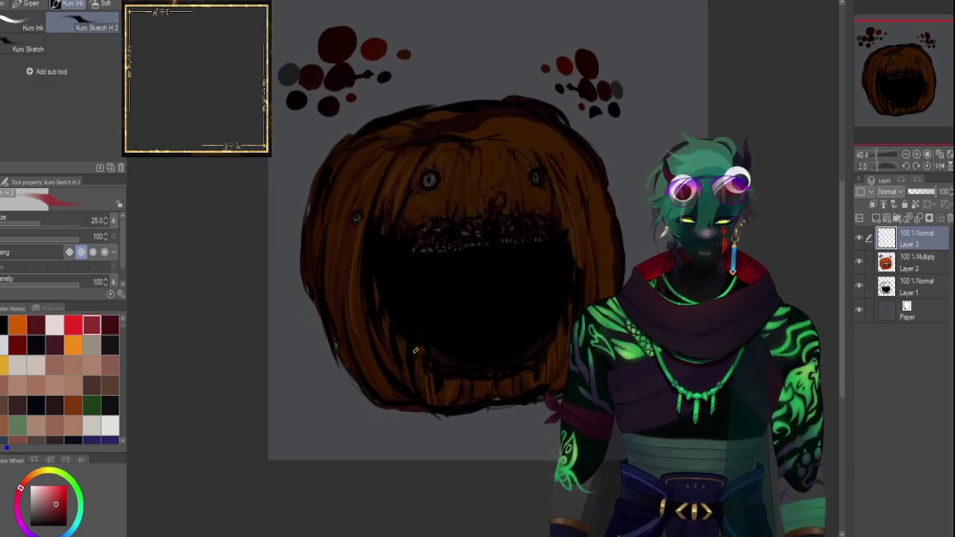
pyautogui.moveTo(447, 327)
pyautogui.mouseDown()
pyautogui.moveTo(395, 347)
pyautogui.moveTo(402, 361)
pyautogui.moveTo(410, 349)
pyautogui.moveTo(469, 365)
pyautogui.mouseUp()
pyautogui.moveTo(424, 344)
pyautogui.mouseDown()
pyautogui.moveTo(446, 356)
pyautogui.moveTo(419, 345)
pyautogui.moveTo(447, 355)
pyautogui.moveTo(425, 342)
pyautogui.moveTo(427, 351)
pyautogui.moveTo(441, 336)
pyautogui.moveTo(408, 338)
pyautogui.moveTo(438, 336)
pyautogui.moveTo(416, 329)
pyautogui.moveTo(412, 366)
pyautogui.moveTo(410, 343)
pyautogui.moveTo(402, 379)
pyautogui.moveTo(415, 335)
pyautogui.moveTo(408, 367)
pyautogui.moveTo(405, 356)
pyautogui.moveTo(419, 377)
pyautogui.moveTo(407, 378)
pyautogui.moveTo(423, 342)
pyautogui.moveTo(417, 380)
pyautogui.moveTo(404, 368)
pyautogui.moveTo(408, 358)
pyautogui.moveTo(417, 386)
pyautogui.mouseUp()
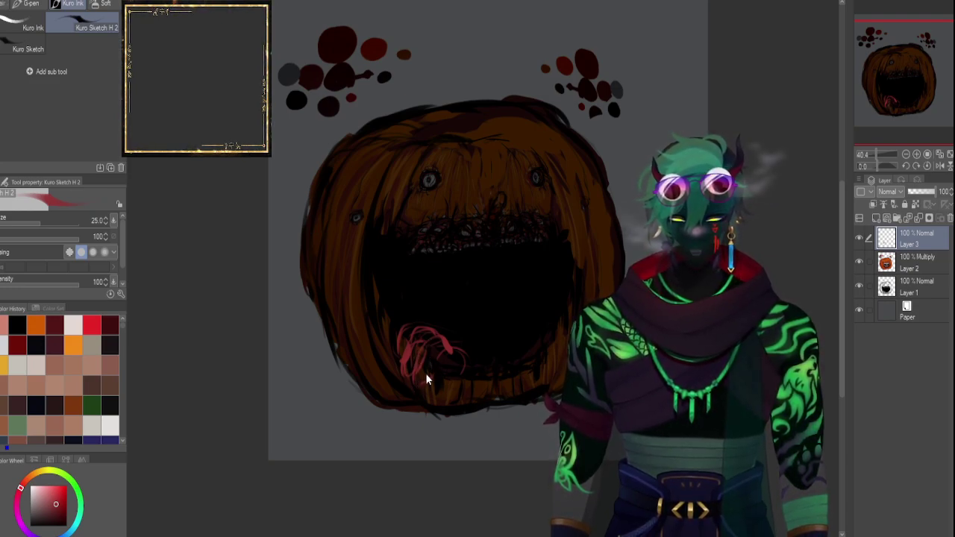
# Extend the crimson finger outlines over the mouth's lower left corner on Layer 3, adding strokes along their outer edges.
pyautogui.moveTo(420, 364)
pyautogui.mouseDown()
pyautogui.moveTo(433, 342)
pyautogui.moveTo(425, 378)
pyautogui.moveTo(439, 356)
pyautogui.moveTo(437, 401)
pyautogui.mouseUp()
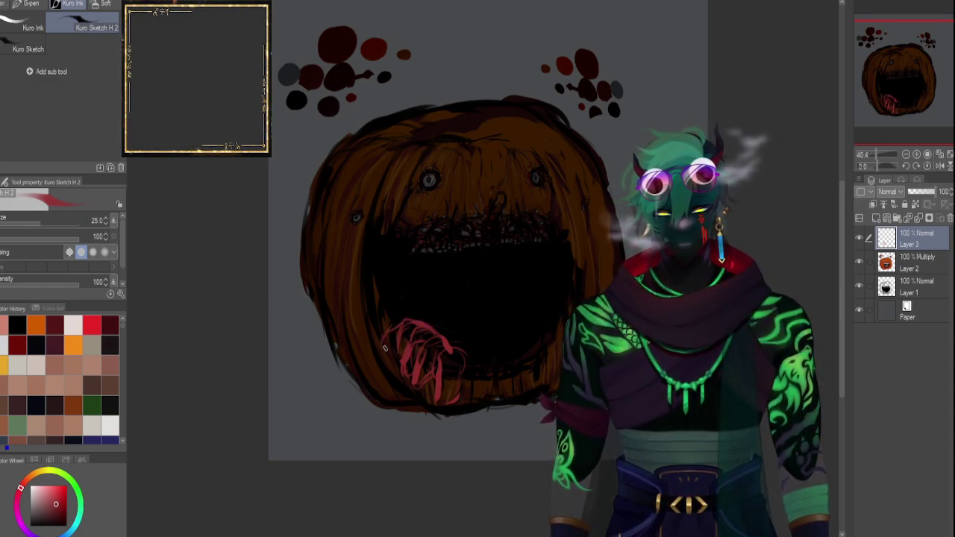
pyautogui.moveTo(389, 333)
pyautogui.mouseDown()
pyautogui.moveTo(412, 342)
pyautogui.moveTo(392, 356)
pyautogui.mouseUp()
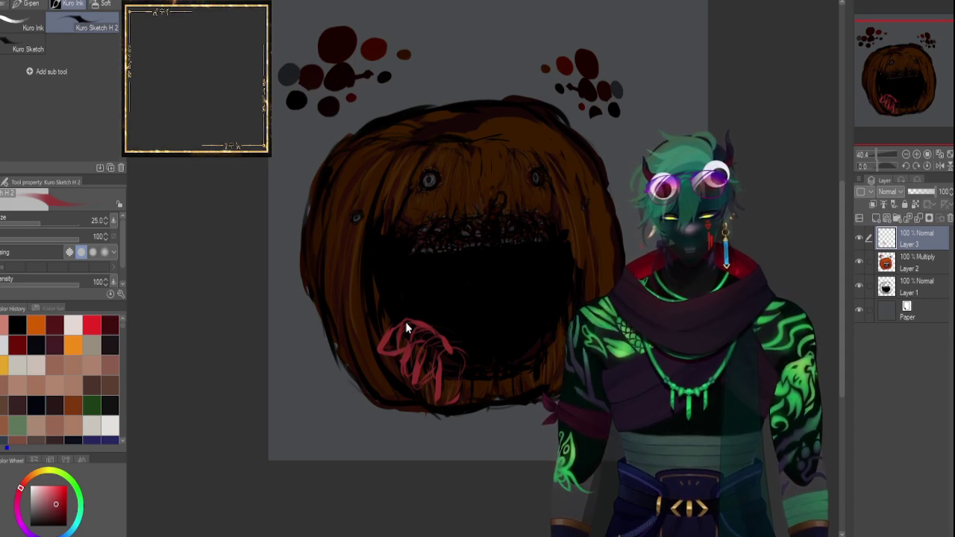
pyautogui.moveTo(406, 319)
pyautogui.mouseDown()
pyautogui.moveTo(391, 342)
pyautogui.moveTo(395, 327)
pyautogui.moveTo(397, 370)
pyautogui.mouseUp()
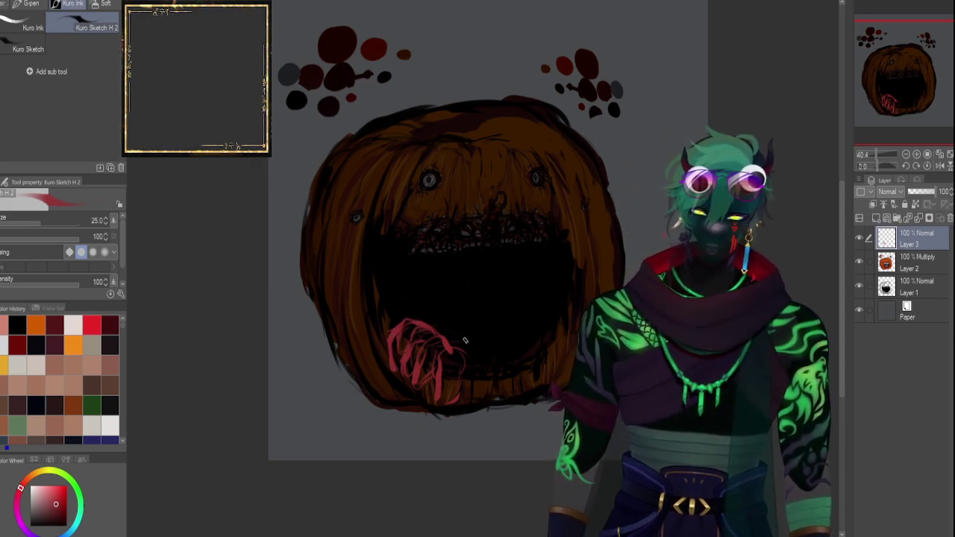
pyautogui.moveTo(421, 324)
pyautogui.mouseDown()
pyautogui.moveTo(471, 344)
pyautogui.moveTo(463, 361)
pyautogui.moveTo(411, 325)
pyautogui.moveTo(465, 366)
pyautogui.moveTo(439, 320)
pyautogui.moveTo(413, 318)
pyautogui.moveTo(457, 344)
pyautogui.moveTo(451, 366)
pyautogui.mouseUp()
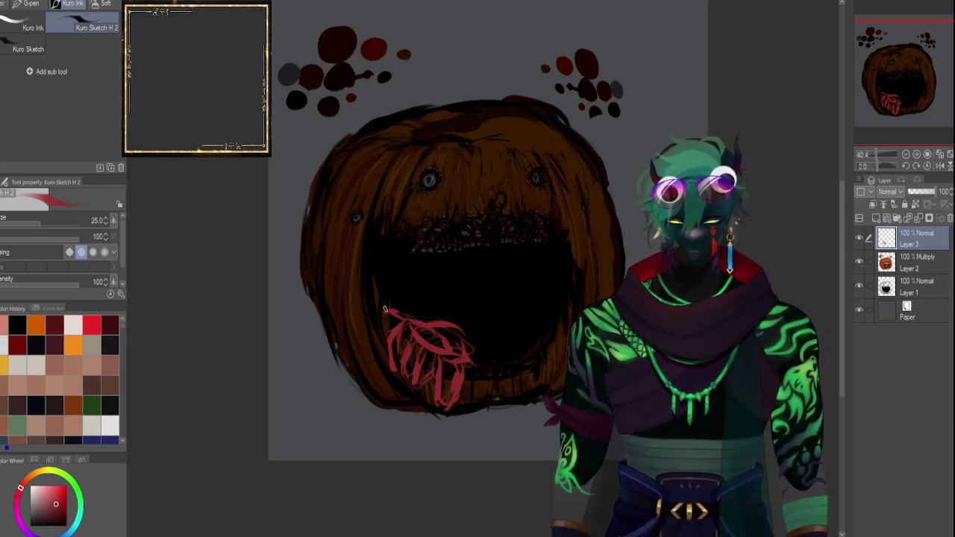
pyautogui.moveTo(390, 306)
pyautogui.mouseDown()
pyautogui.moveTo(425, 320)
pyautogui.moveTo(415, 311)
pyautogui.moveTo(431, 307)
pyautogui.moveTo(420, 306)
pyautogui.moveTo(451, 336)
pyautogui.mouseUp()
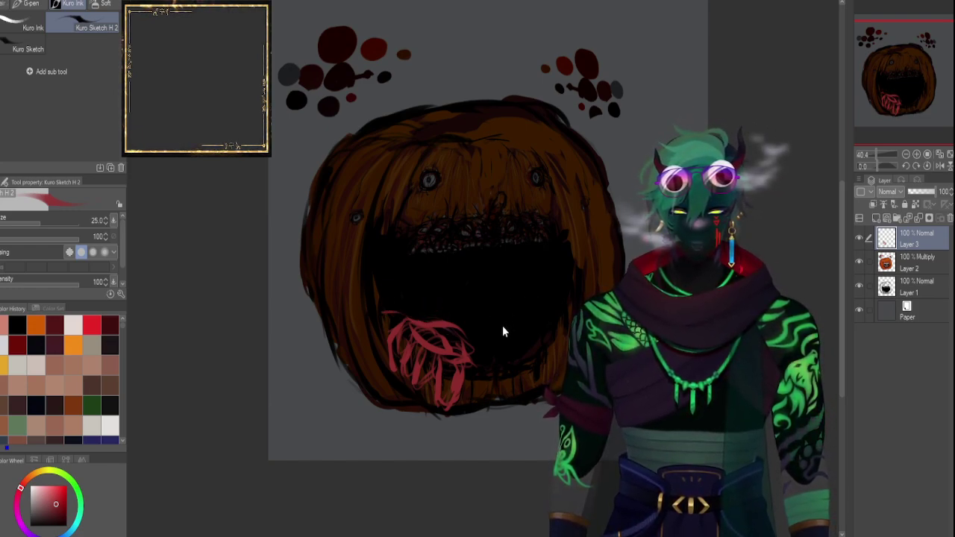
# Sketch another crimson finger curling over the lower lip, closer to the mouth's center than the existing ones.
pyautogui.moveTo(467, 343); pyautogui.dragTo(482, 369)
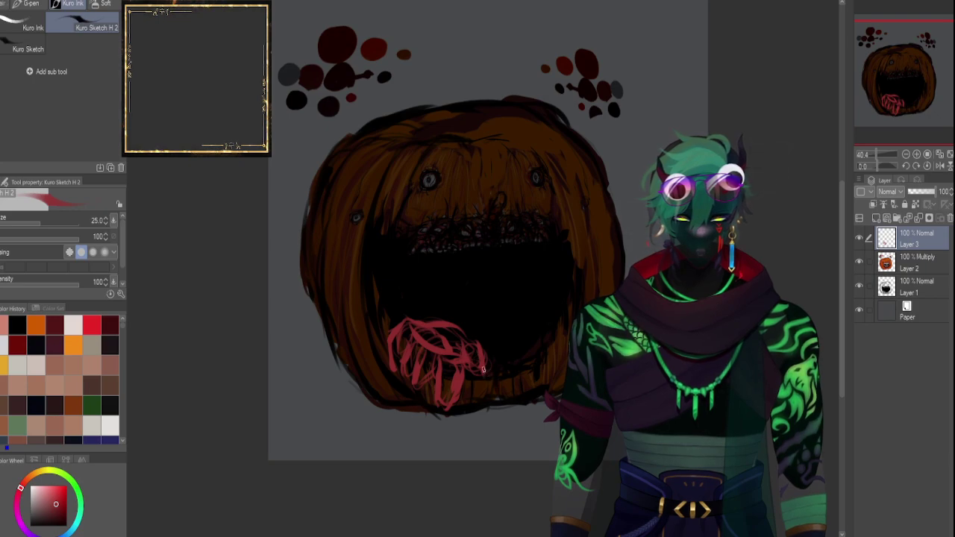
pyautogui.moveTo(470, 382); pyautogui.dragTo(479, 371)
pyautogui.moveTo(478, 389); pyautogui.dragTo(486, 349)
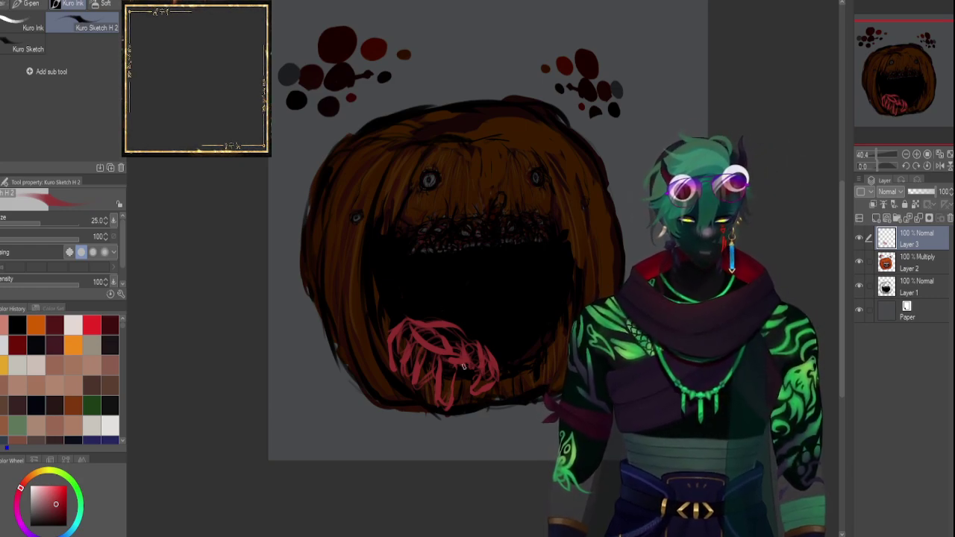
# Reduce the brush size to 20 and thicken the crimson hand's knuckles and the middle finger hanging over the lip.
pyautogui.press('[')
pyautogui.press('[')
pyautogui.press(']')
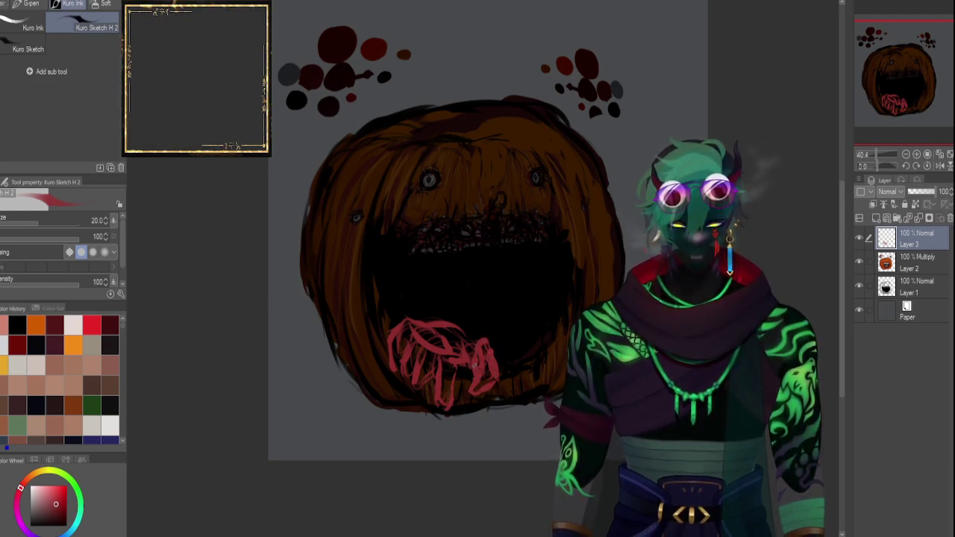
pyautogui.moveTo(480, 340); pyautogui.dragTo(456, 353)
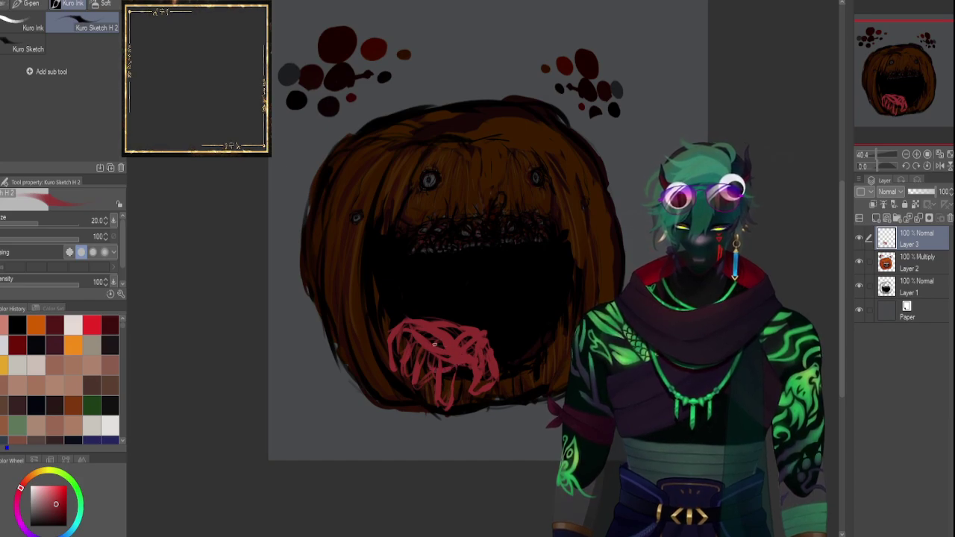
pyautogui.moveTo(430, 358)
pyautogui.mouseDown()
pyautogui.moveTo(433, 393)
pyautogui.moveTo(453, 344)
pyautogui.moveTo(442, 400)
pyautogui.mouseUp()
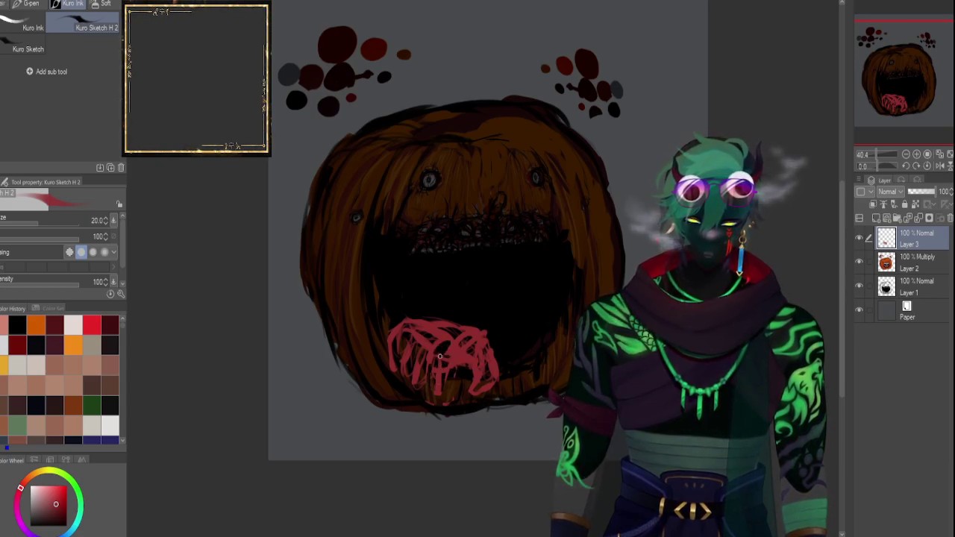
pyautogui.moveTo(438, 361); pyautogui.dragTo(439, 386)
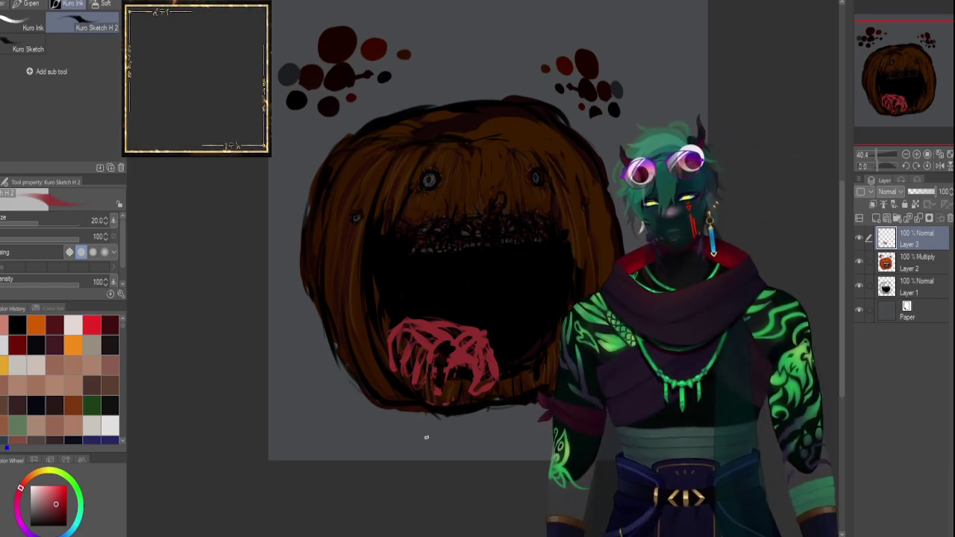
# Reduce the brush size to 17, fill the gaps between the crimson finger lines and round out the back of the hand.
pyautogui.press('[')
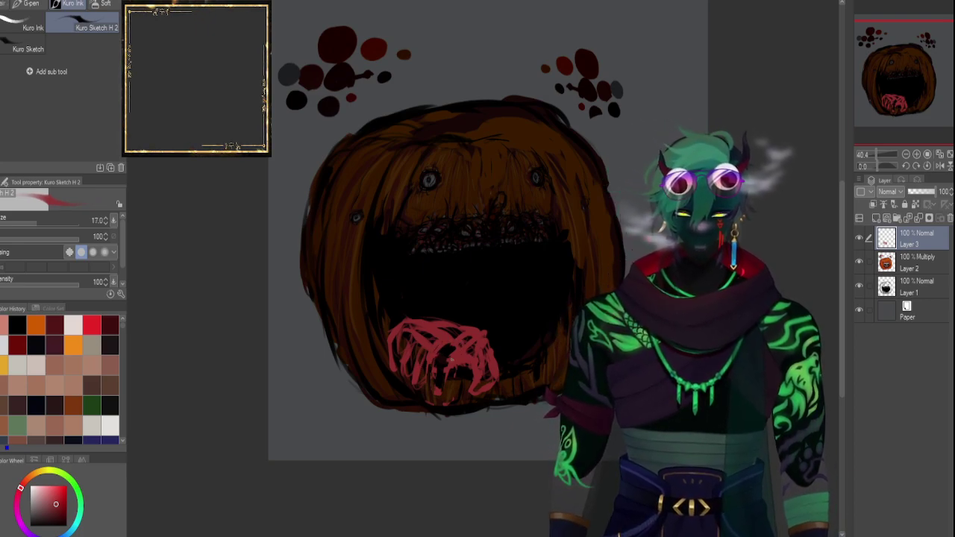
pyautogui.moveTo(431, 361)
pyautogui.mouseDown()
pyautogui.moveTo(427, 385)
pyautogui.moveTo(442, 388)
pyautogui.moveTo(431, 402)
pyautogui.moveTo(444, 395)
pyautogui.moveTo(444, 381)
pyautogui.mouseUp()
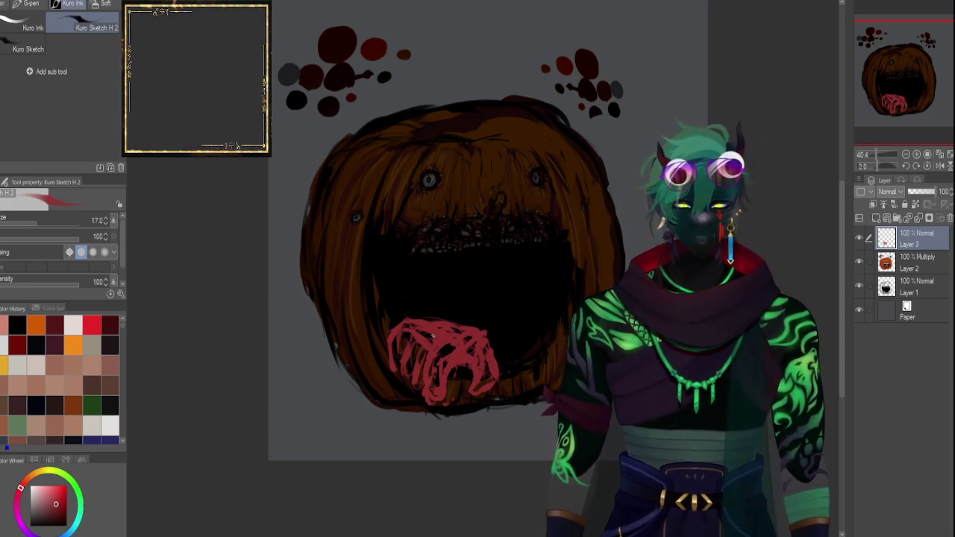
pyautogui.moveTo(415, 337)
pyautogui.mouseDown()
pyautogui.moveTo(409, 373)
pyautogui.moveTo(415, 337)
pyautogui.mouseUp()
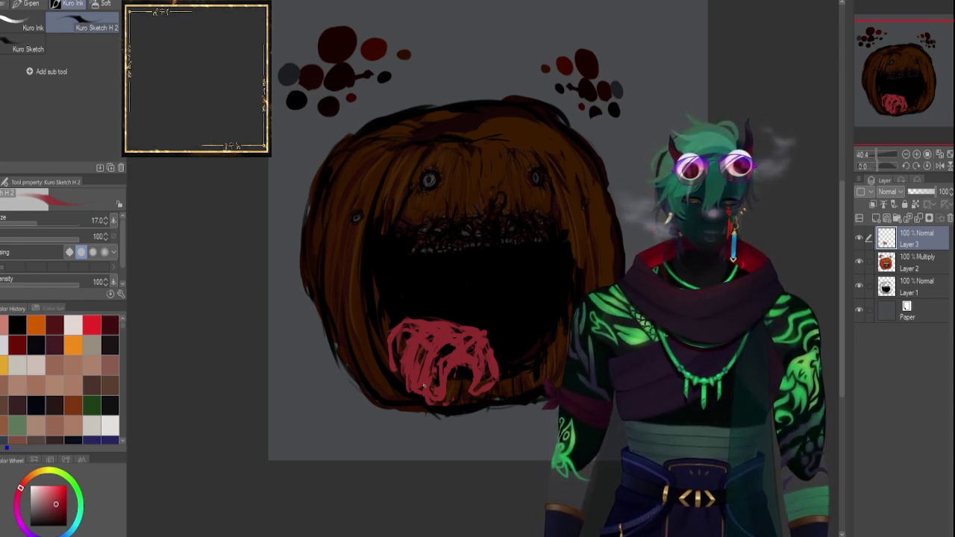
pyautogui.moveTo(396, 340)
pyautogui.mouseDown()
pyautogui.moveTo(396, 376)
pyautogui.moveTo(405, 327)
pyautogui.moveTo(393, 340)
pyautogui.moveTo(421, 330)
pyautogui.moveTo(403, 345)
pyautogui.mouseUp()
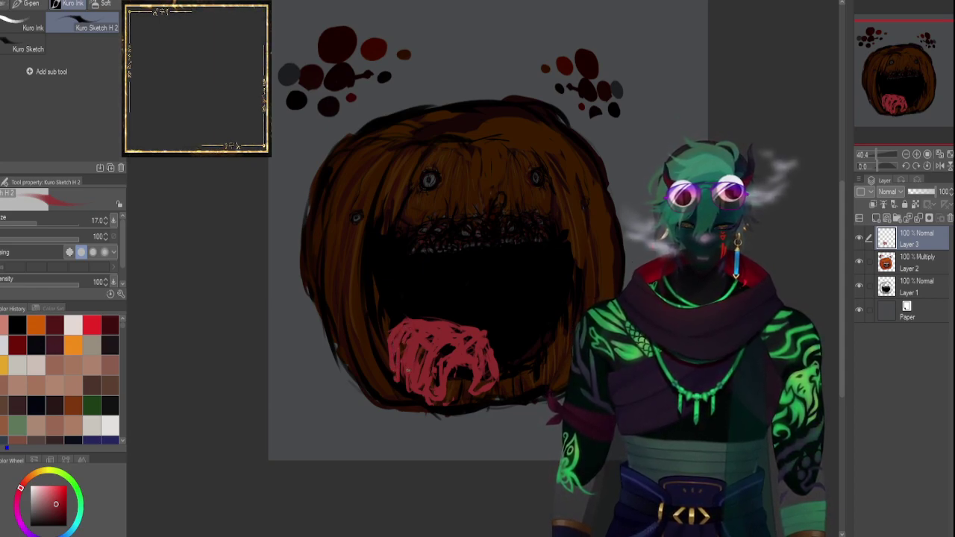
pyautogui.moveTo(397, 378); pyautogui.dragTo(403, 379)
pyautogui.moveTo(467, 332)
pyautogui.mouseDown()
pyautogui.moveTo(461, 314)
pyautogui.moveTo(481, 335)
pyautogui.moveTo(425, 312)
pyautogui.moveTo(439, 306)
pyautogui.mouseUp()
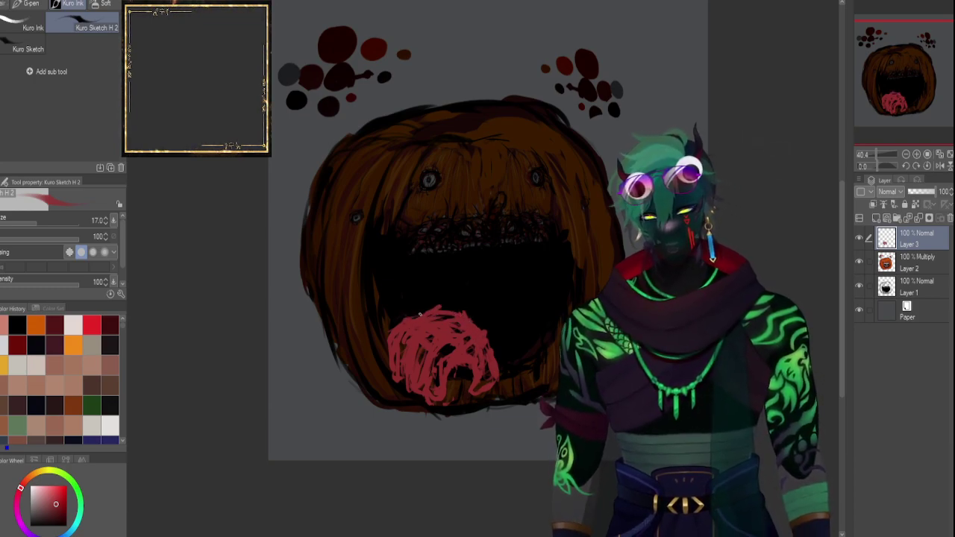
# Set the brush size to 20, fill in the back of the crimson hand and extend it toward the mouth's left corner.
pyautogui.press(']')
pyautogui.press(']')
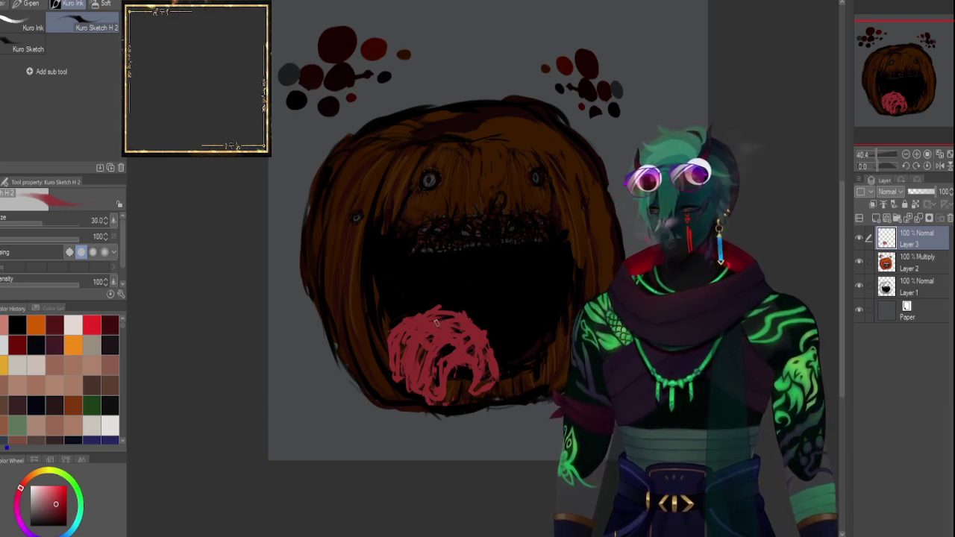
pyautogui.press('[')
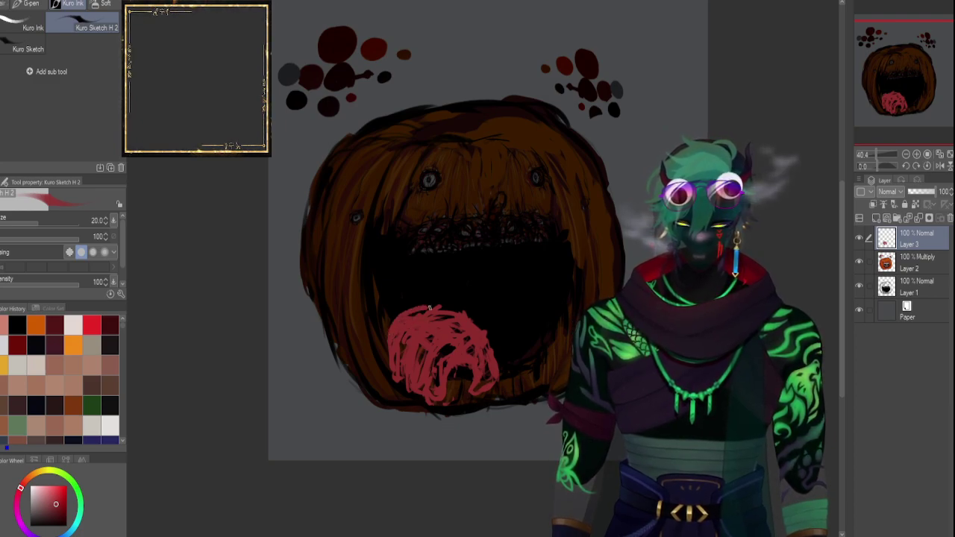
pyautogui.moveTo(396, 318)
pyautogui.mouseDown()
pyautogui.moveTo(380, 328)
pyautogui.moveTo(373, 353)
pyautogui.mouseUp()
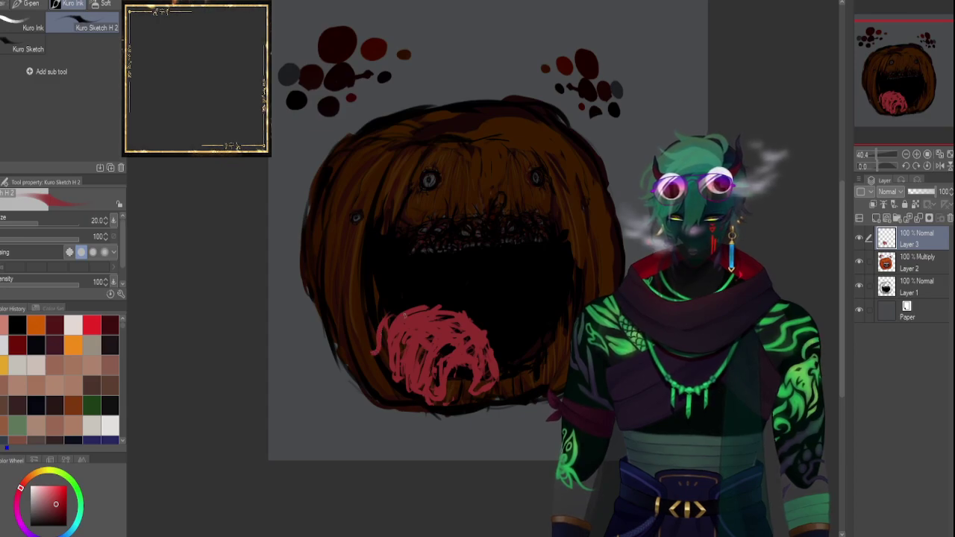
pyautogui.moveTo(370, 316)
pyautogui.mouseDown()
pyautogui.moveTo(415, 331)
pyautogui.moveTo(380, 310)
pyautogui.moveTo(431, 315)
pyautogui.moveTo(390, 311)
pyautogui.moveTo(424, 304)
pyautogui.mouseUp()
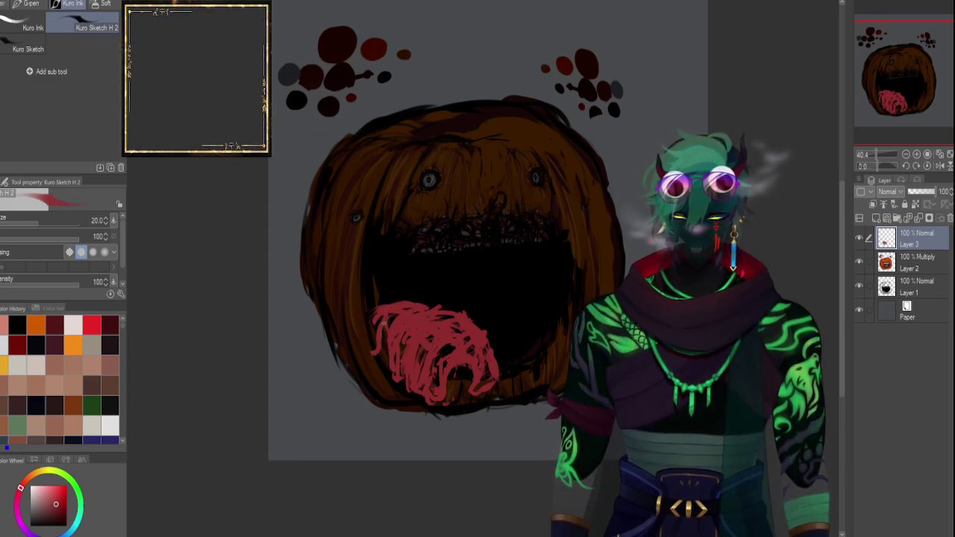
pyautogui.moveTo(374, 332)
pyautogui.mouseDown()
pyautogui.moveTo(393, 317)
pyautogui.moveTo(378, 333)
pyautogui.moveTo(381, 322)
pyautogui.moveTo(379, 356)
pyautogui.moveTo(363, 347)
pyautogui.moveTo(376, 320)
pyautogui.moveTo(372, 355)
pyautogui.mouseUp()
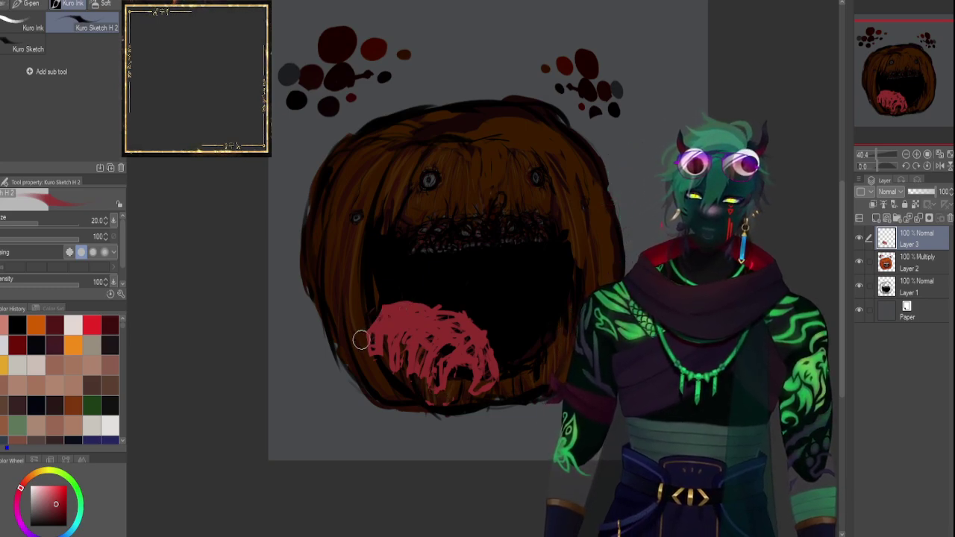
# Fill the crimson hand's left edge at brush size 17 and trim its top and outer edges into a ragged band along the lip.
pyautogui.press('[')
pyautogui.moveTo(385, 319)
pyautogui.mouseDown()
pyautogui.moveTo(386, 346)
pyautogui.moveTo(373, 357)
pyautogui.mouseUp()
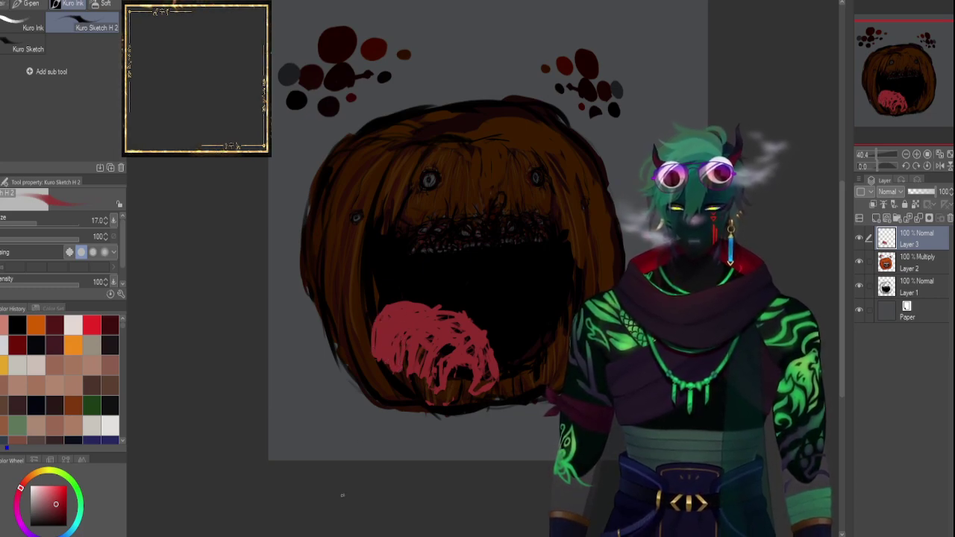
pyautogui.moveTo(370, 315); pyautogui.dragTo(371, 363)
pyautogui.moveTo(369, 327)
pyautogui.mouseDown()
pyautogui.moveTo(418, 303)
pyautogui.moveTo(440, 307)
pyautogui.moveTo(485, 345)
pyautogui.moveTo(415, 310)
pyautogui.moveTo(423, 325)
pyautogui.moveTo(489, 343)
pyautogui.moveTo(480, 329)
pyautogui.moveTo(506, 358)
pyautogui.moveTo(498, 351)
pyautogui.moveTo(501, 367)
pyautogui.moveTo(474, 404)
pyautogui.moveTo(416, 407)
pyautogui.moveTo(448, 405)
pyautogui.moveTo(459, 385)
pyautogui.mouseUp()
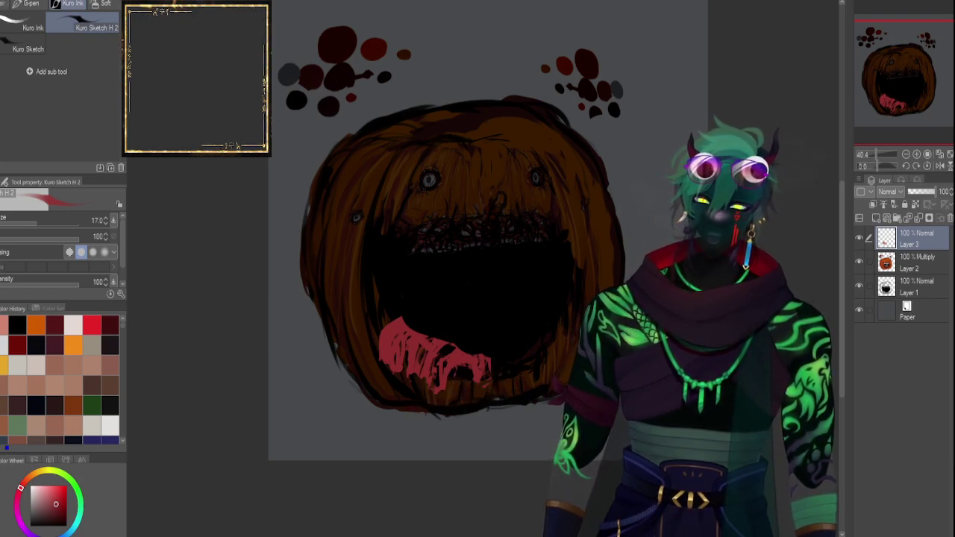
pyautogui.moveTo(384, 313); pyautogui.dragTo(438, 339)
# Choose pale pinkish white at brush size 12, try finger outlines over the crimson band's right end and undo the unwanted strokes.
pyautogui.press('[')
pyautogui.press('[')
pyautogui.click(73, 324)
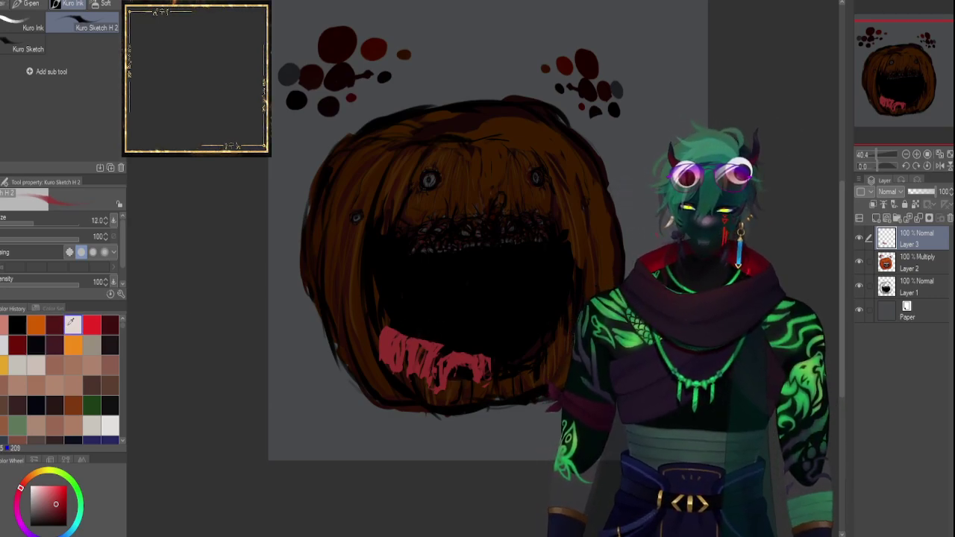
pyautogui.click(878, 153)
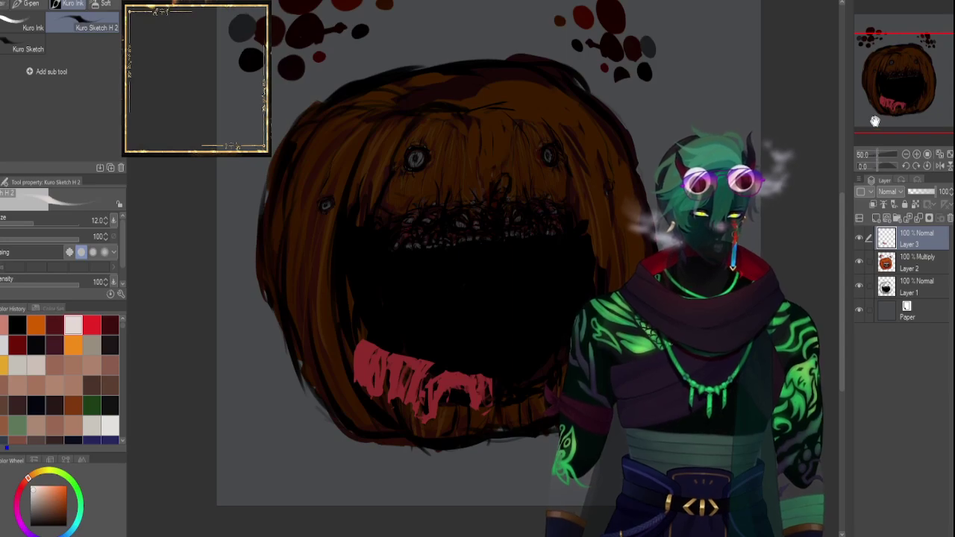
pyautogui.click(924, 192)
pyautogui.moveTo(926, 193); pyautogui.dragTo(938, 193)
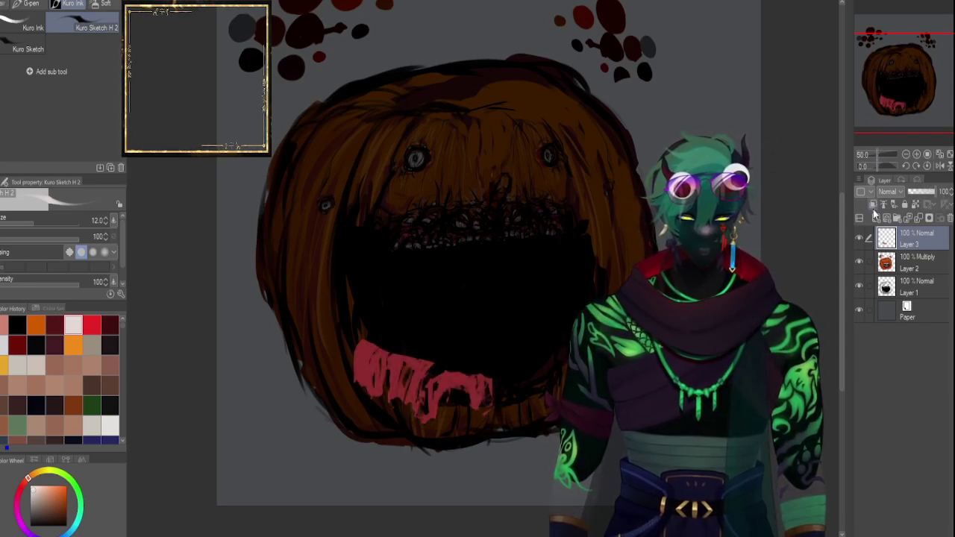
pyautogui.moveTo(452, 369)
pyautogui.mouseDown()
pyautogui.moveTo(486, 369)
pyautogui.moveTo(469, 396)
pyautogui.moveTo(489, 388)
pyautogui.moveTo(489, 418)
pyautogui.mouseUp()
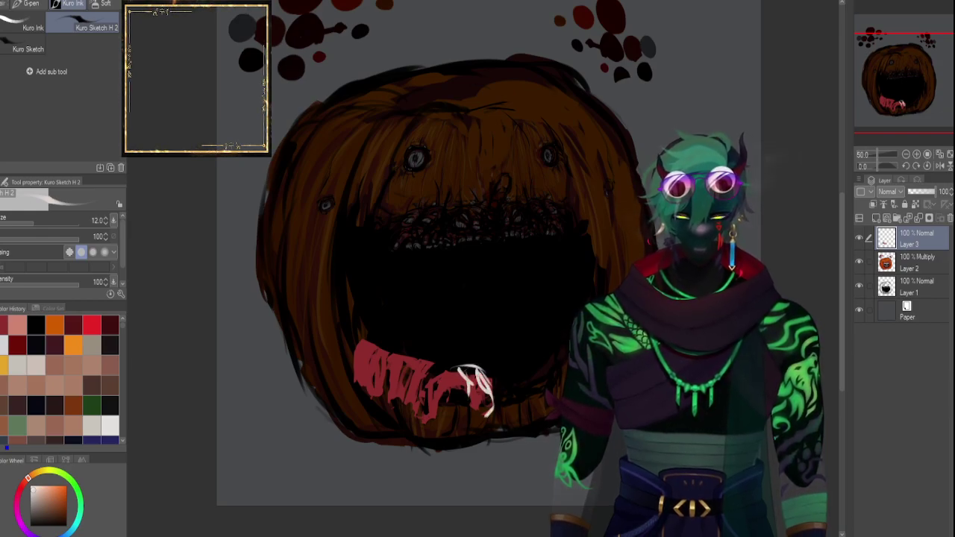
pyautogui.hotkey('ctrl', 'z')
pyautogui.hotkey('ctrl', 'z')
pyautogui.hotkey('ctrl', 'z')
pyautogui.hotkey('ctrl', 'z')
pyautogui.hotkey('ctrl', 'z')
pyautogui.hotkey('ctrl', 'z')
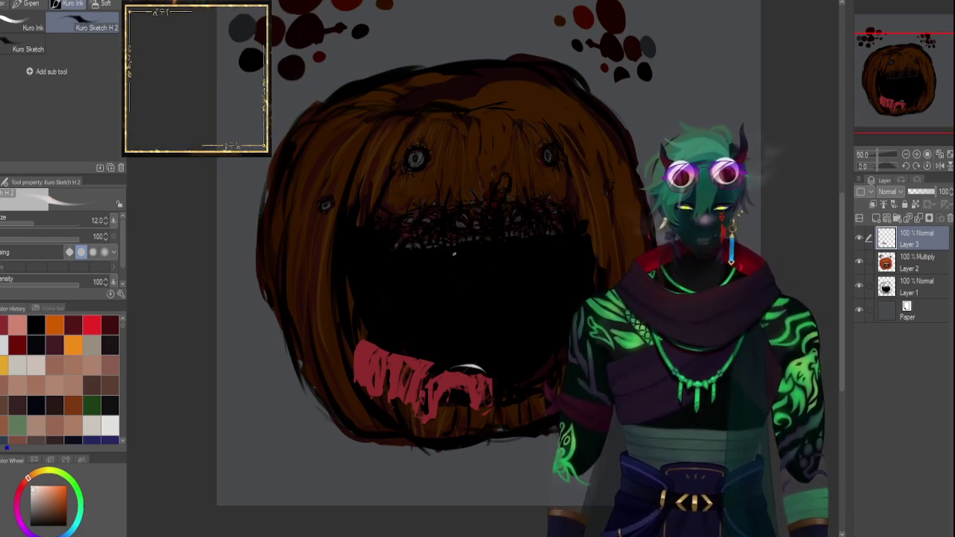
# Sketch pale white outlines of bent fingers over the right end of the crimson band.
pyautogui.moveTo(473, 396)
pyautogui.mouseDown()
pyautogui.moveTo(480, 407)
pyautogui.moveTo(492, 397)
pyautogui.moveTo(496, 405)
pyautogui.moveTo(477, 408)
pyautogui.moveTo(492, 409)
pyautogui.moveTo(482, 407)
pyautogui.moveTo(488, 382)
pyautogui.mouseUp()
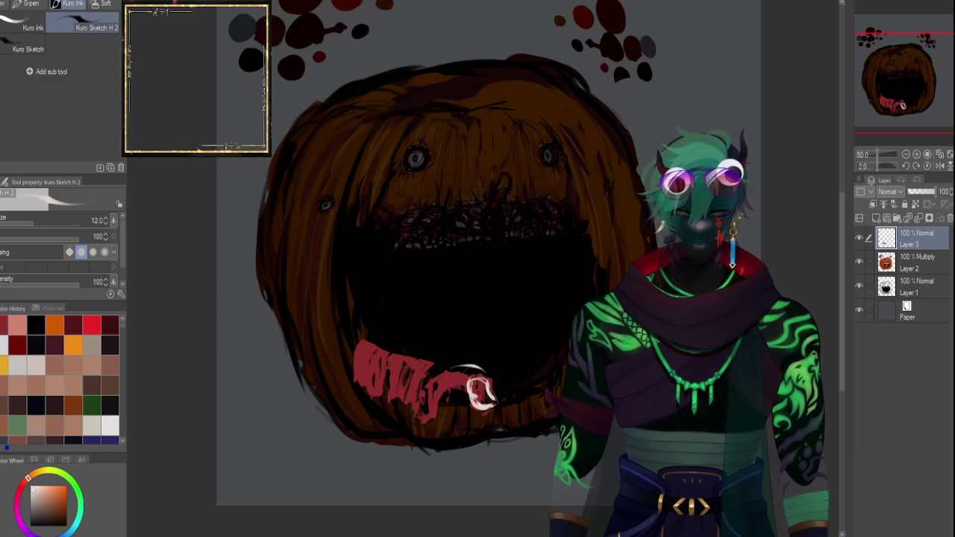
pyautogui.moveTo(460, 375)
pyautogui.mouseDown()
pyautogui.moveTo(470, 395)
pyautogui.moveTo(477, 366)
pyautogui.moveTo(489, 382)
pyautogui.moveTo(480, 363)
pyautogui.moveTo(460, 373)
pyautogui.mouseUp()
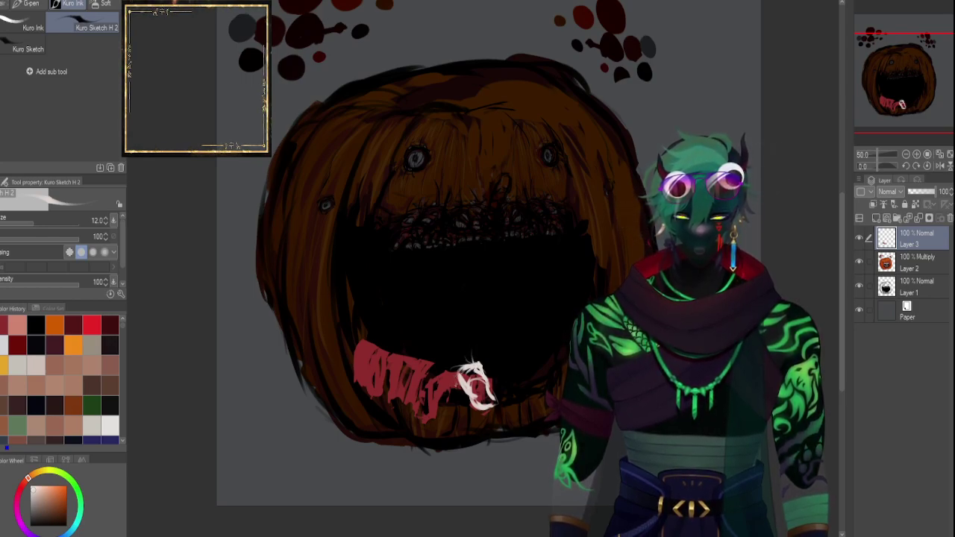
pyautogui.moveTo(457, 348)
pyautogui.mouseDown()
pyautogui.moveTo(477, 364)
pyautogui.moveTo(441, 372)
pyautogui.moveTo(452, 390)
pyautogui.mouseUp()
pyautogui.moveTo(452, 376)
pyautogui.mouseDown()
pyautogui.moveTo(444, 381)
pyautogui.moveTo(442, 369)
pyautogui.moveTo(453, 393)
pyautogui.moveTo(431, 377)
pyautogui.mouseUp()
pyautogui.moveTo(433, 382); pyautogui.dragTo(423, 374)
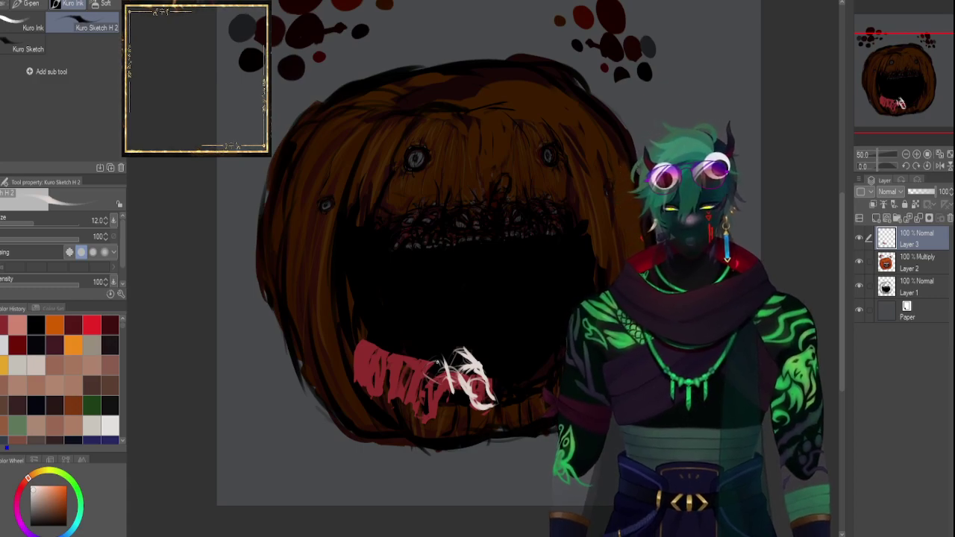
# Sketch pale white knuckle and back-of-hand lines above the crimson band, undoing the stray long line toward the left.
pyautogui.moveTo(418, 348)
pyautogui.mouseDown()
pyautogui.moveTo(477, 347)
pyautogui.moveTo(418, 343)
pyautogui.moveTo(467, 337)
pyautogui.moveTo(467, 347)
pyautogui.mouseUp()
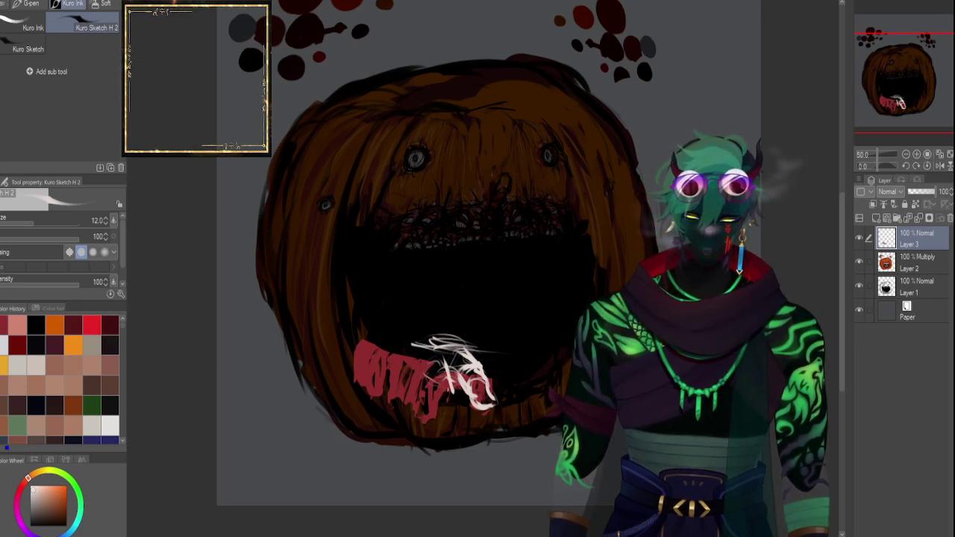
pyautogui.moveTo(442, 369)
pyautogui.mouseDown()
pyautogui.moveTo(462, 371)
pyautogui.moveTo(431, 373)
pyautogui.moveTo(428, 363)
pyautogui.moveTo(439, 360)
pyautogui.moveTo(456, 383)
pyautogui.mouseUp()
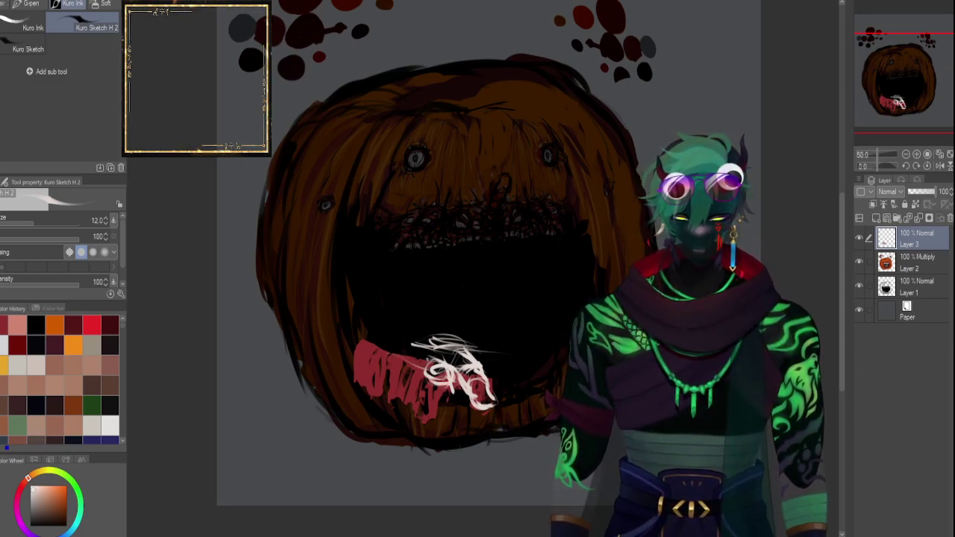
pyautogui.moveTo(458, 329)
pyautogui.mouseDown()
pyautogui.moveTo(395, 353)
pyautogui.moveTo(464, 330)
pyautogui.mouseUp()
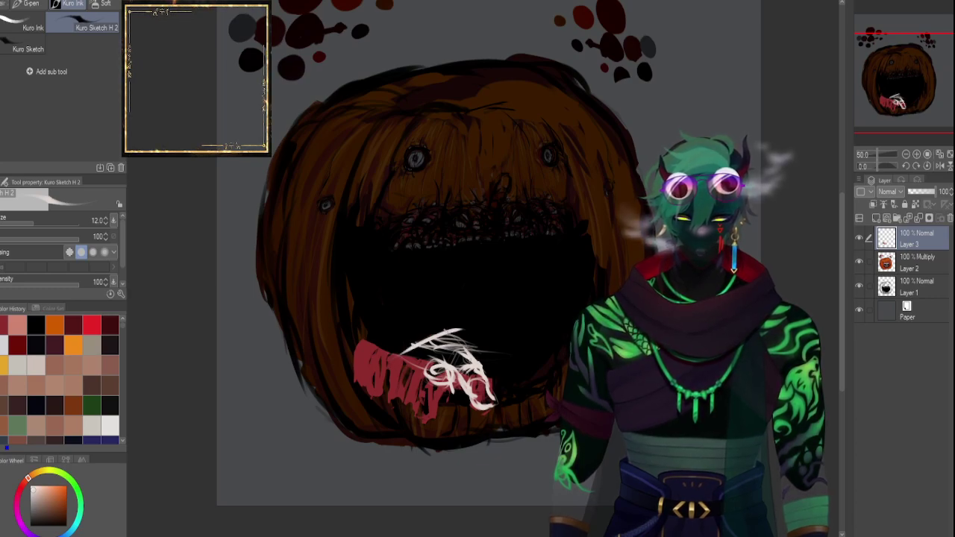
pyautogui.hotkey('ctrl', 'z')
pyautogui.hotkey('ctrl', 'z')
pyautogui.moveTo(422, 363); pyautogui.dragTo(451, 377)
pyautogui.hotkey('ctrl', 'y')
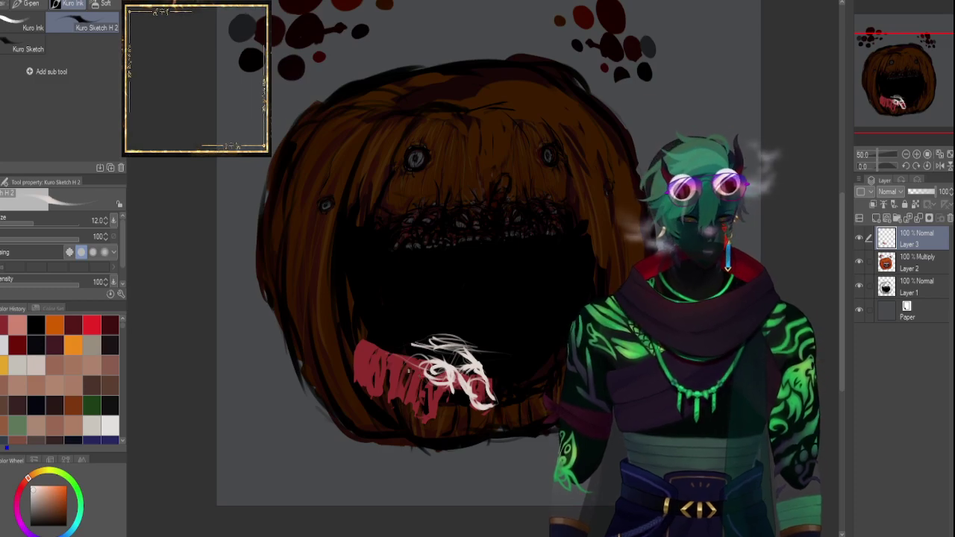
# Extend the pale white back-of-hand and knuckle lines leftward across the upper edge of the crimson band.
pyautogui.moveTo(432, 354)
pyautogui.mouseDown()
pyautogui.moveTo(403, 362)
pyautogui.moveTo(401, 374)
pyautogui.moveTo(404, 362)
pyautogui.mouseUp()
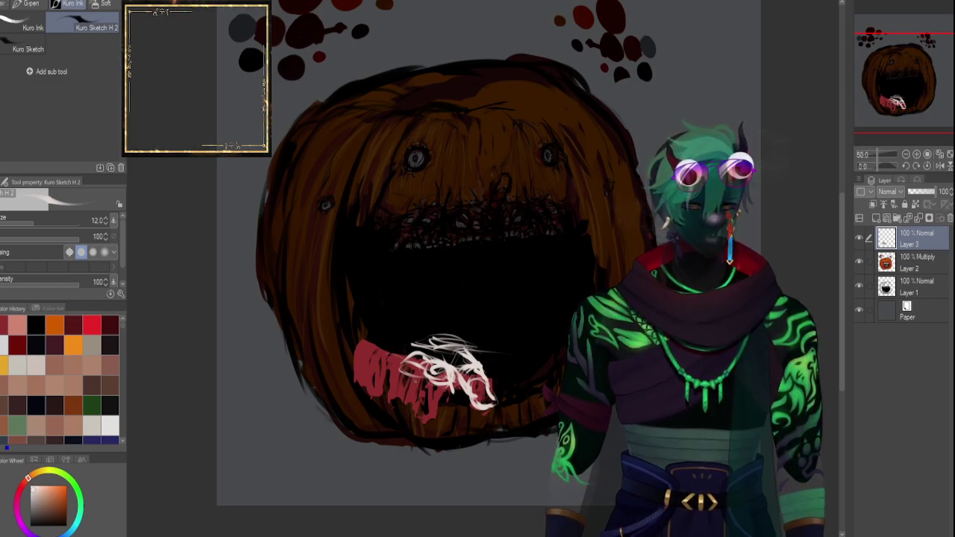
pyautogui.moveTo(390, 353)
pyautogui.mouseDown()
pyautogui.moveTo(382, 360)
pyautogui.moveTo(376, 349)
pyautogui.moveTo(386, 361)
pyautogui.moveTo(404, 352)
pyautogui.moveTo(389, 344)
pyautogui.moveTo(405, 345)
pyautogui.moveTo(394, 355)
pyautogui.moveTo(395, 343)
pyautogui.moveTo(447, 362)
pyautogui.moveTo(433, 355)
pyautogui.mouseUp()
pyautogui.hotkey('ctrl', 'y')
pyautogui.hotkey('ctrl', 'y')
pyautogui.hotkey('ctrl', 'y')
pyautogui.hotkey('ctrl', 'y')
pyautogui.hotkey('ctrl', 'y')
pyautogui.hotkey('ctrl', 'y')
pyautogui.hotkey('ctrl', 'y')
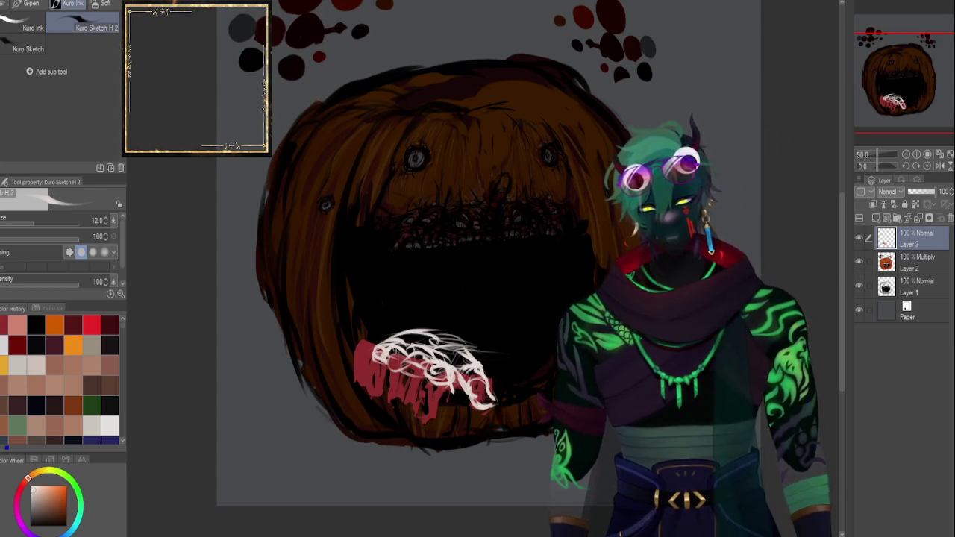
# Rework the pale white arcs along the top left of the hand, undoing and restoring strokes.
pyautogui.moveTo(404, 340); pyautogui.dragTo(424, 336)
pyautogui.hotkey('ctrl', 'z')
pyautogui.hotkey('ctrl', 'z')
pyautogui.hotkey('ctrl', 'y')
pyautogui.hotkey('ctrl', 'y')
pyautogui.hotkey('ctrl', 'y')
pyautogui.hotkey('ctrl', 'y')
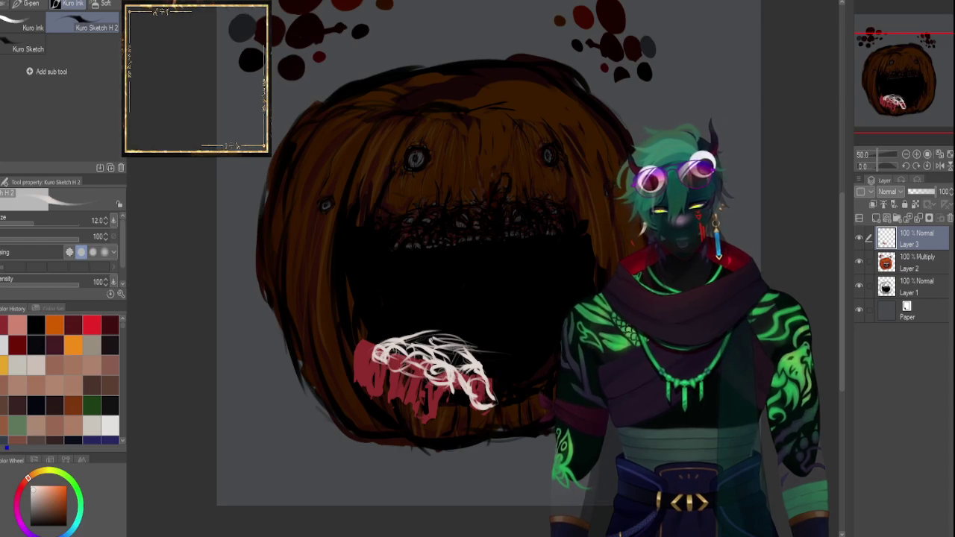
pyautogui.hotkey('ctrl', 'y')
pyautogui.hotkey('ctrl', 'y')
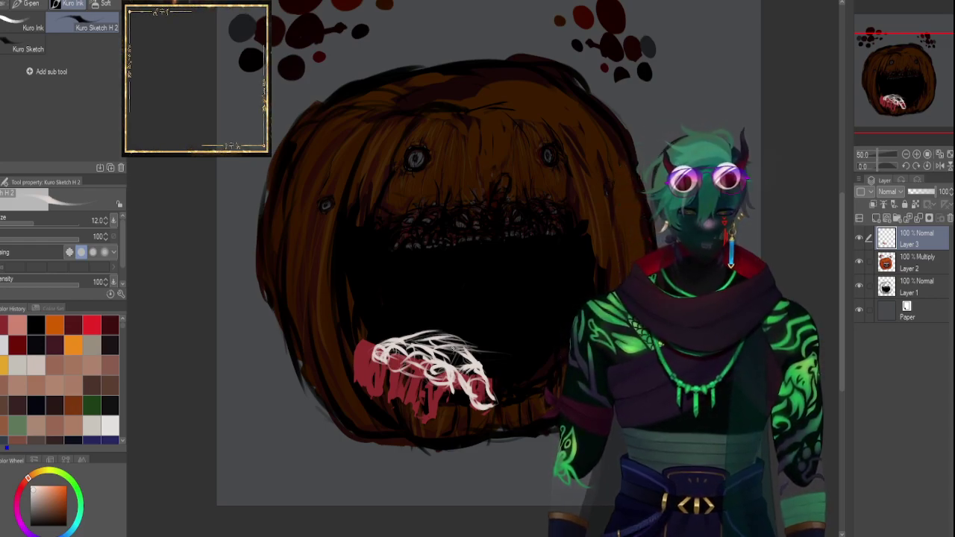
# Add dense pale contour lines across the hand's right side and central knuckles, and compare the artwork with Layer 3 hidden and shown.
pyautogui.moveTo(469, 351)
pyautogui.mouseDown()
pyautogui.moveTo(486, 371)
pyautogui.moveTo(479, 354)
pyautogui.moveTo(466, 353)
pyautogui.mouseUp()
pyautogui.hotkey('ctrl', 'y')
pyautogui.hotkey('ctrl', 'y')
pyautogui.hotkey('ctrl', 'y')
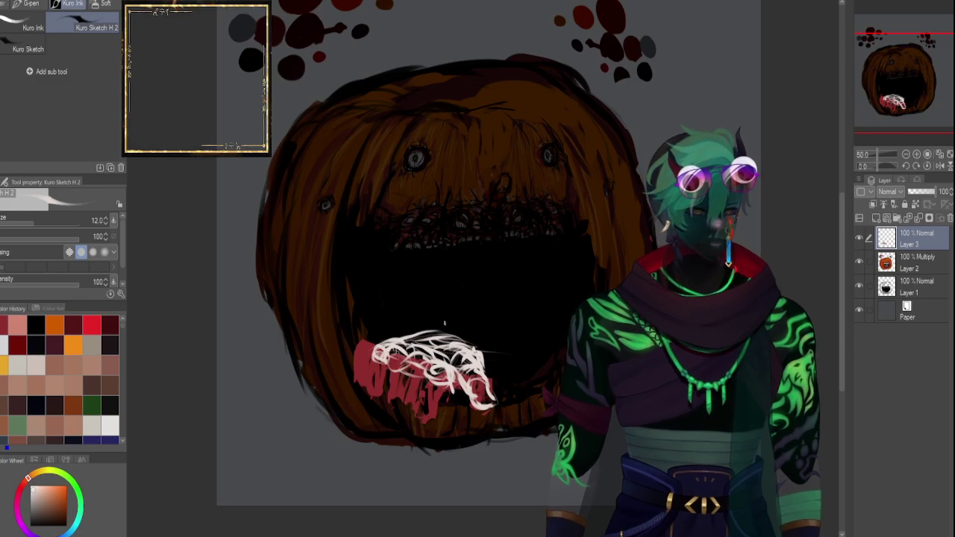
pyautogui.hotkey('ctrl', 'y')
pyautogui.hotkey('ctrl', 'y')
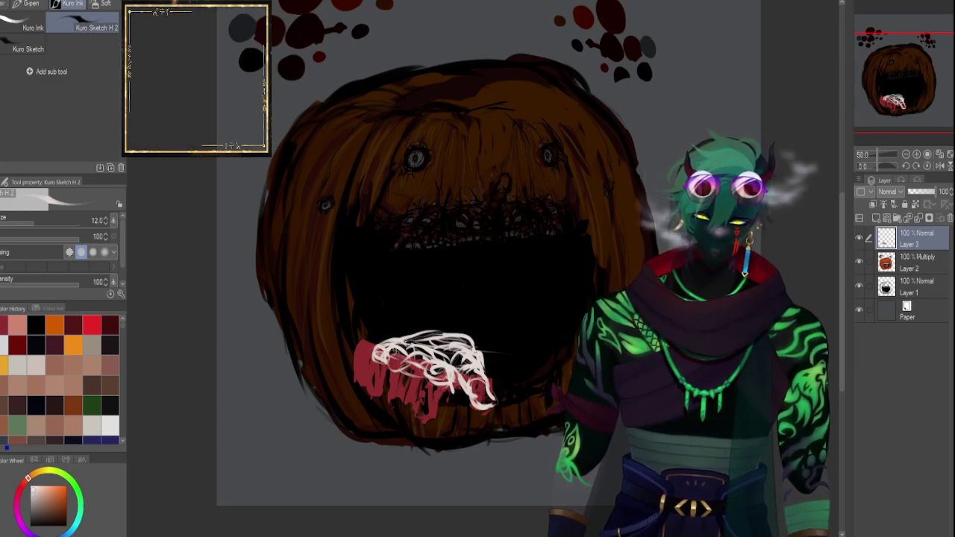
pyautogui.moveTo(450, 347); pyautogui.dragTo(452, 367)
pyautogui.moveTo(446, 376); pyautogui.dragTo(452, 382)
pyautogui.hotkey('ctrl', 'y')
pyautogui.hotkey('ctrl', 'y')
pyautogui.hotkey('ctrl', 'y')
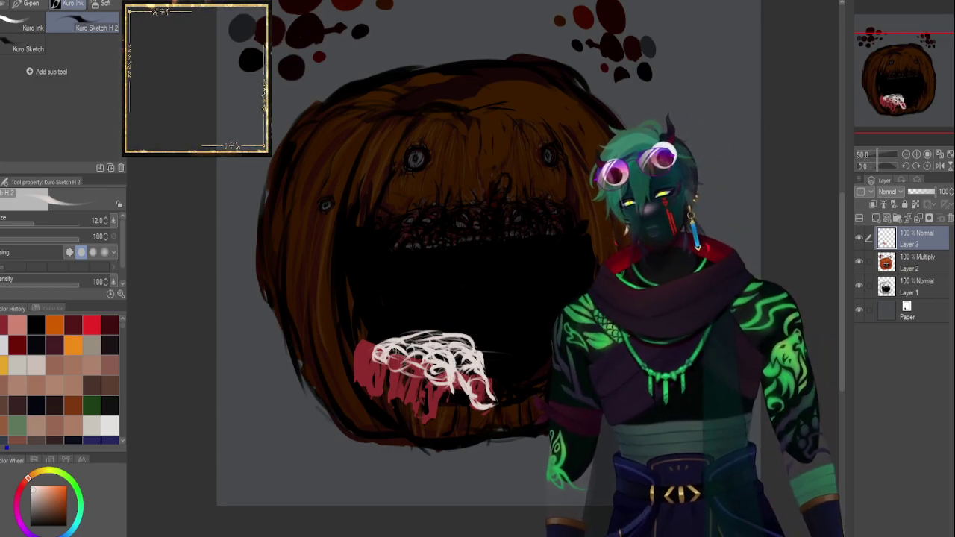
pyautogui.click(860, 238)
pyautogui.click(859, 238)
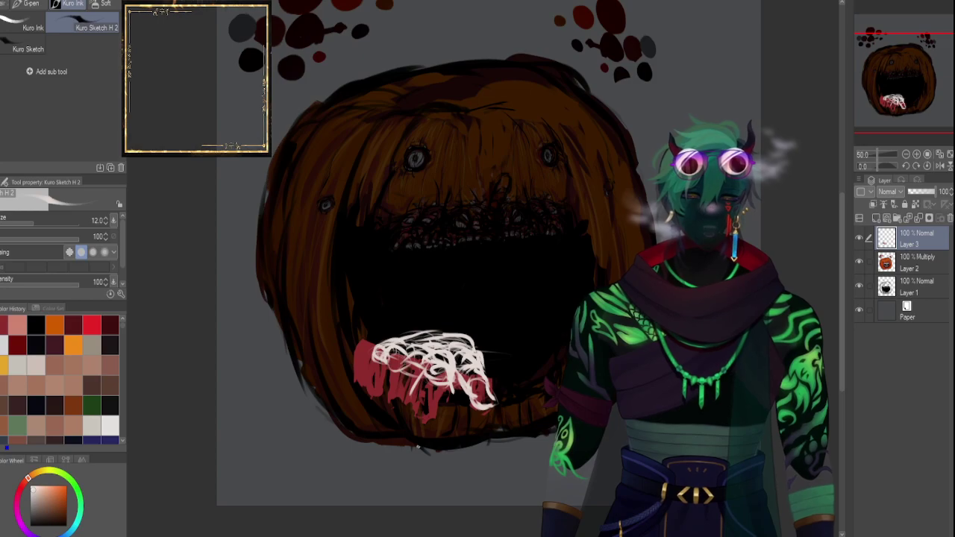
# Mark finger joints and fingertips with small pale loops on and below the crimson band, redo the lowest mark and check the mirrored view.
pyautogui.moveTo(416, 402)
pyautogui.mouseDown()
pyautogui.moveTo(434, 412)
pyautogui.moveTo(420, 409)
pyautogui.mouseUp()
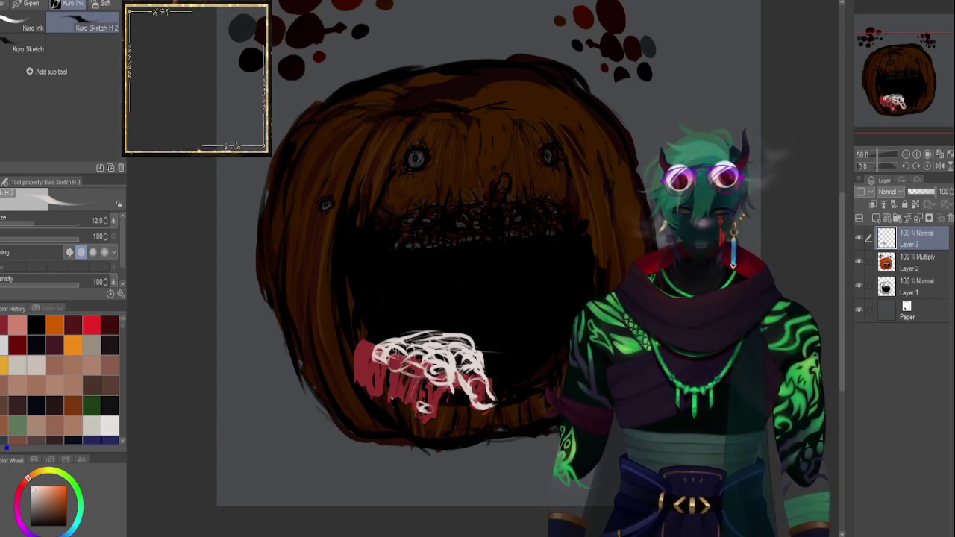
pyautogui.moveTo(397, 386); pyautogui.dragTo(400, 396)
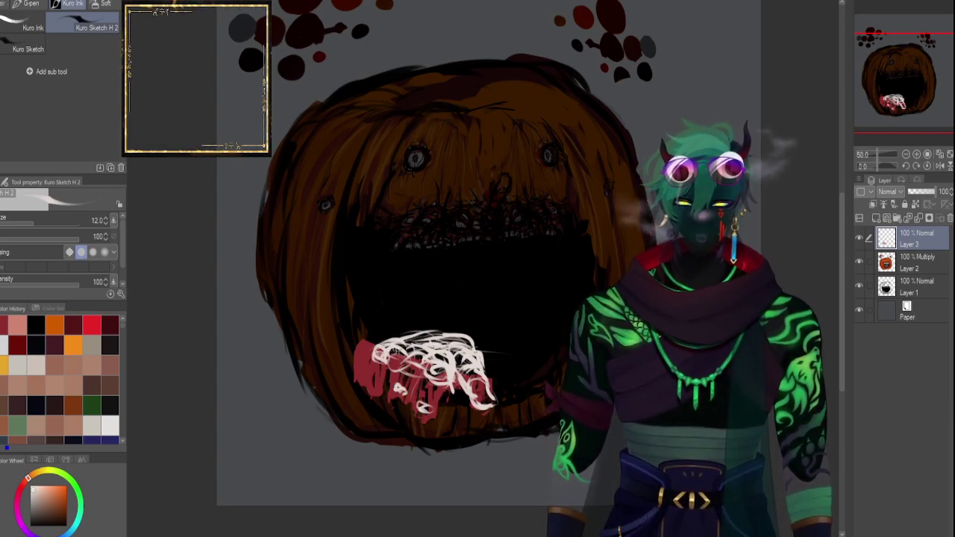
pyautogui.moveTo(387, 376)
pyautogui.mouseDown()
pyautogui.moveTo(382, 388)
pyautogui.moveTo(363, 378)
pyautogui.mouseUp()
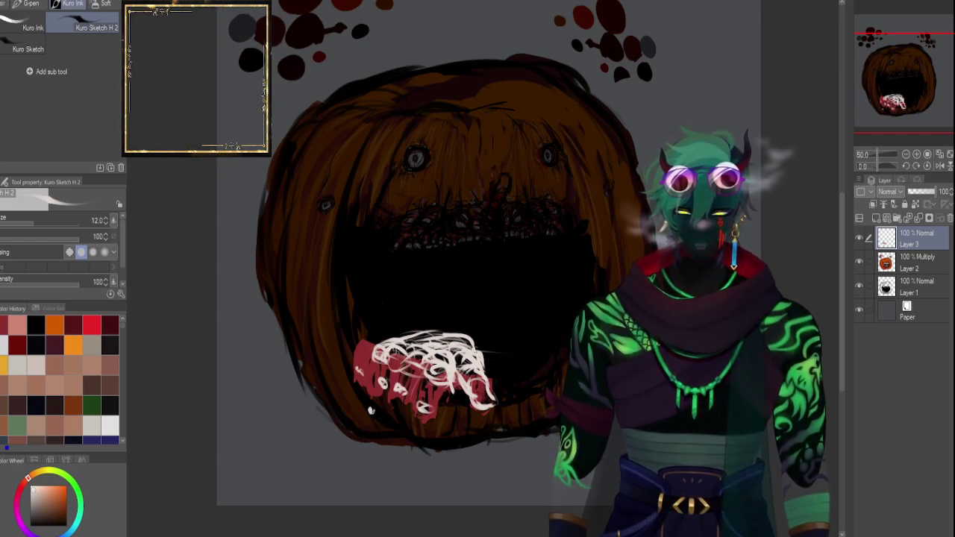
pyautogui.moveTo(392, 408)
pyautogui.mouseDown()
pyautogui.moveTo(414, 437)
pyautogui.moveTo(448, 447)
pyautogui.mouseUp()
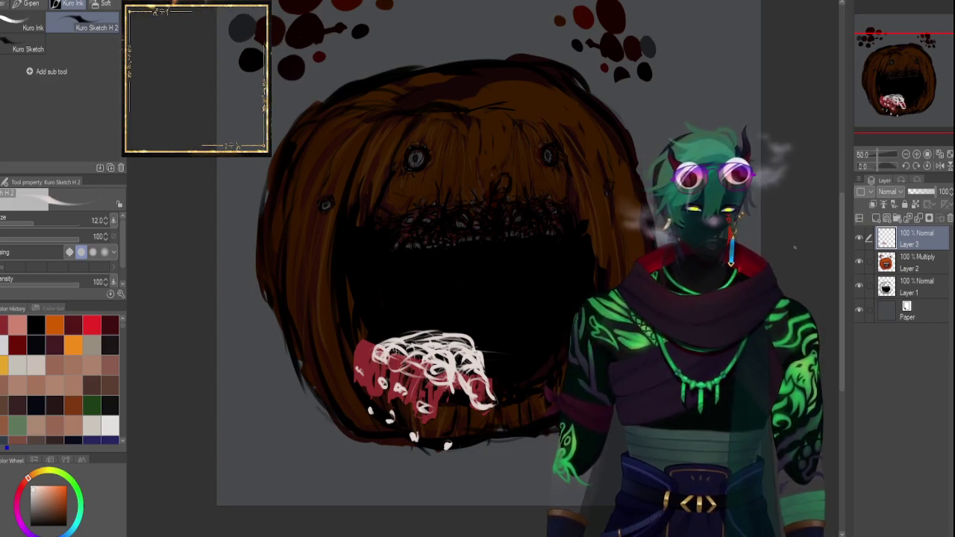
pyautogui.hotkey('ctrl', 'z')
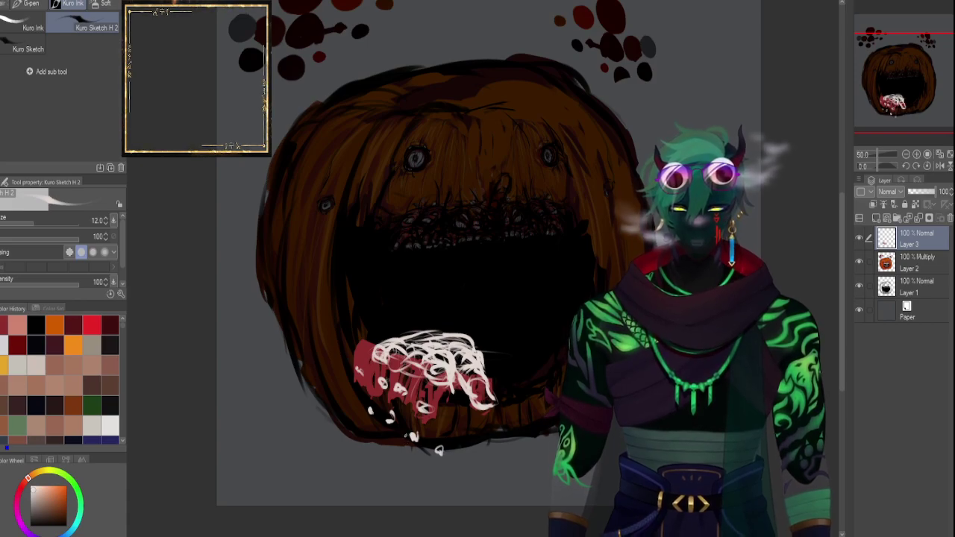
pyautogui.click(940, 166)
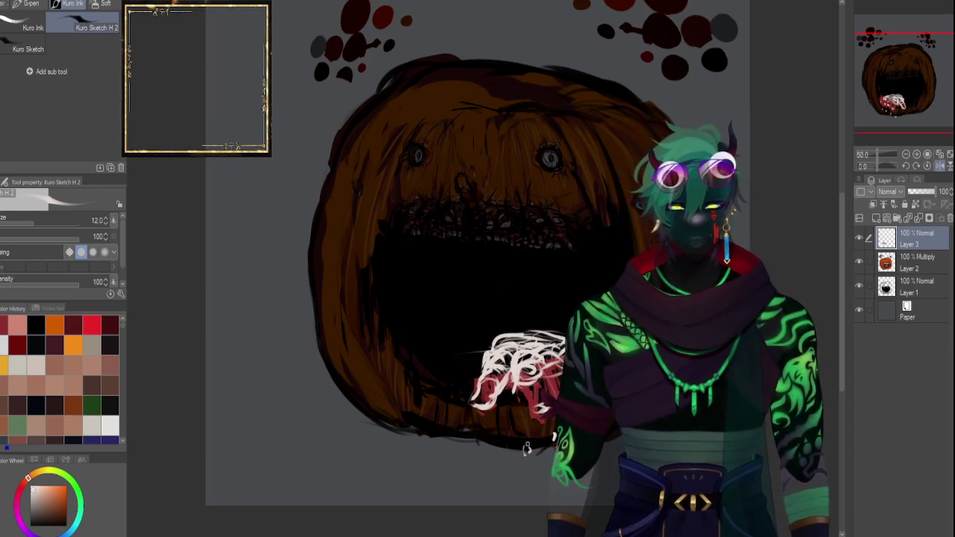
pyautogui.click(940, 167)
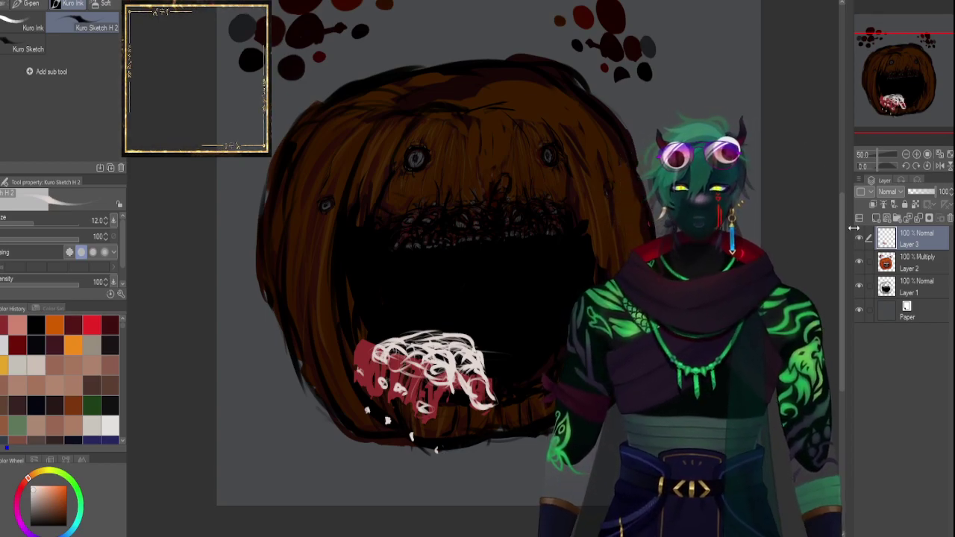
# Move Layer 3 beneath Layer 2 and add a new layer above Layer 2.
pyautogui.moveTo(887, 238); pyautogui.dragTo(885, 270)
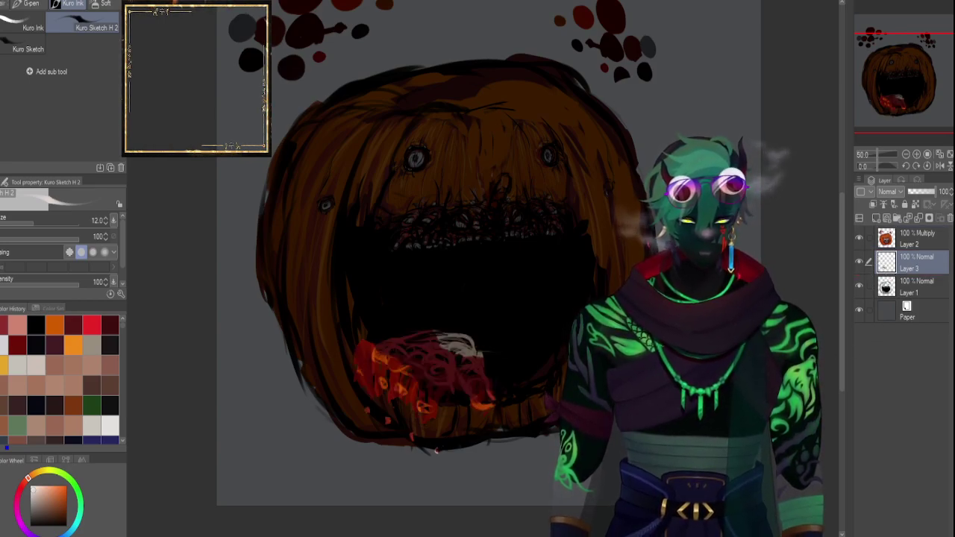
pyautogui.click(892, 237)
pyautogui.click(877, 220)
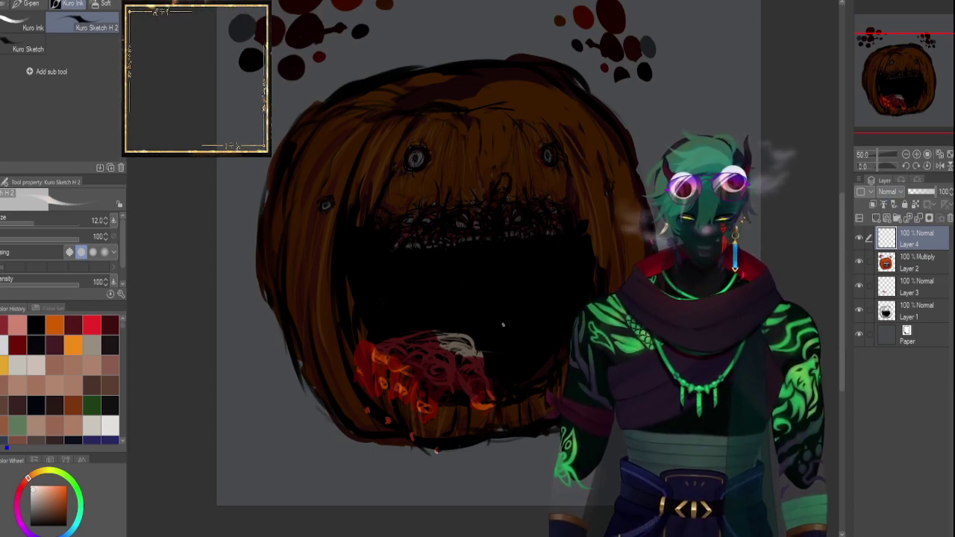
# Paint long dark maroon fingers hanging over the lower lip on Layer 4 at brush size 25.
pyautogui.click(110, 326)
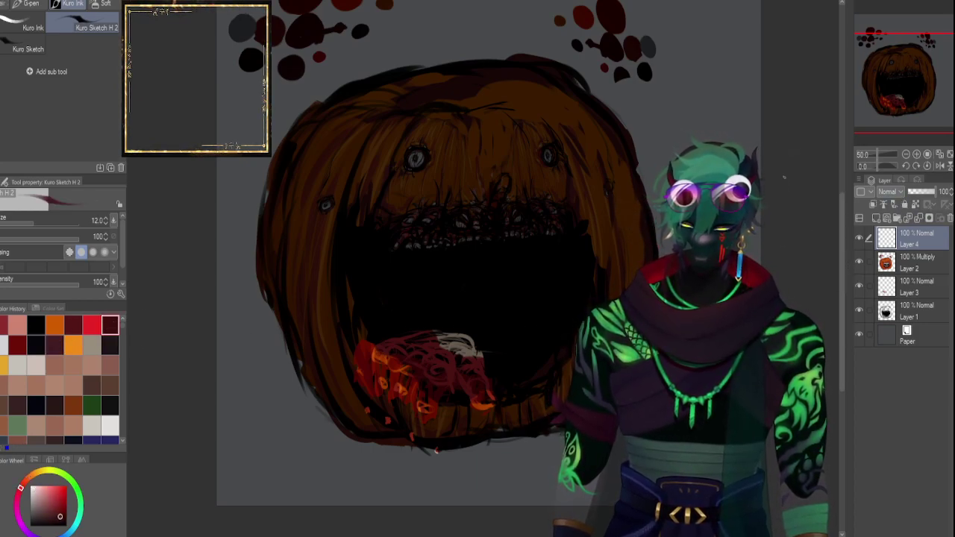
pyautogui.press(']')
pyautogui.press(']')
pyautogui.press(']')
pyautogui.press('[')
pyautogui.moveTo(883, 153); pyautogui.dragTo(885, 154)
pyautogui.press(']')
pyautogui.press(']')
pyautogui.press(']')
pyautogui.press('[')
pyautogui.moveTo(421, 426); pyautogui.dragTo(427, 468)
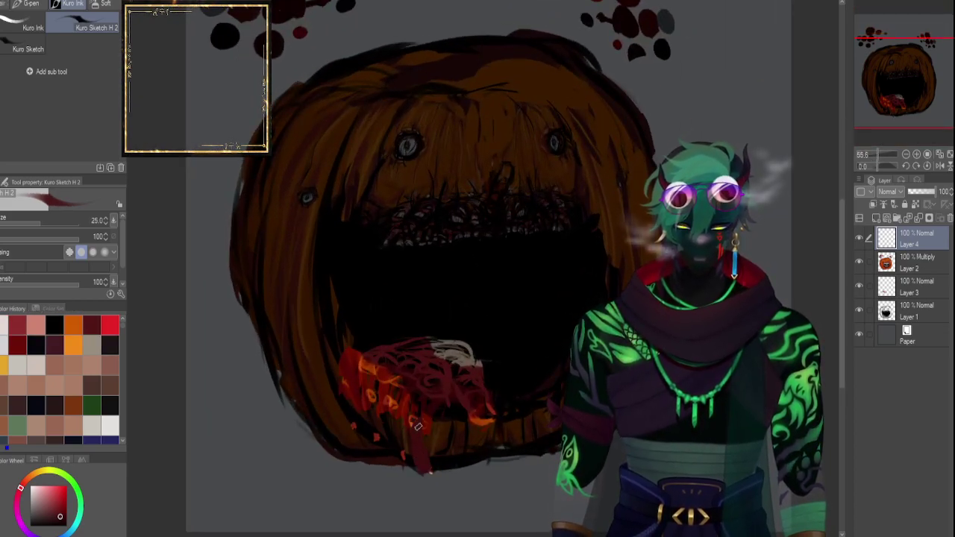
pyautogui.moveTo(393, 404)
pyautogui.mouseDown()
pyautogui.moveTo(390, 439)
pyautogui.moveTo(371, 416)
pyautogui.moveTo(378, 441)
pyautogui.mouseUp()
pyautogui.moveTo(348, 385); pyautogui.dragTo(357, 434)
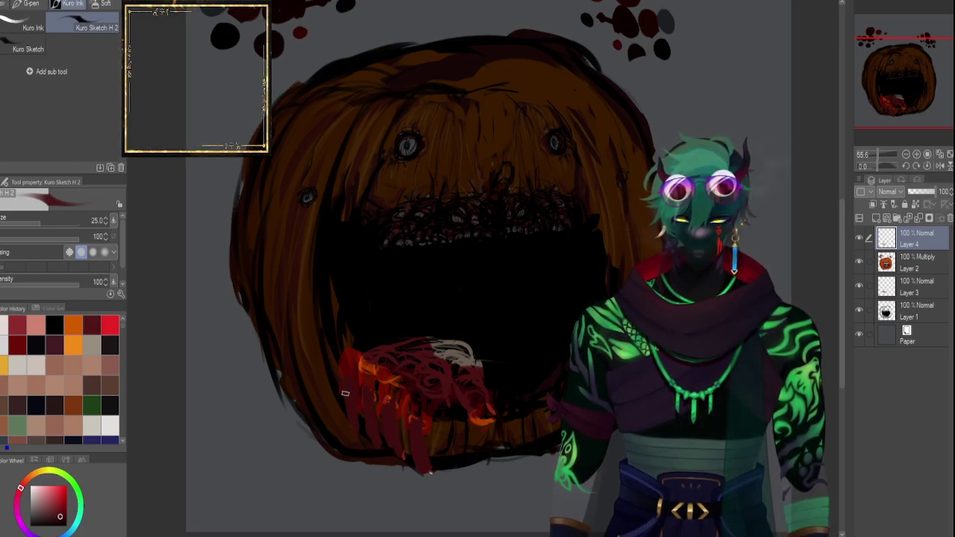
# Fill the back of the hand and the thumb with solid dark maroon on Layer 4.
pyautogui.moveTo(379, 360)
pyautogui.mouseDown()
pyautogui.moveTo(348, 392)
pyautogui.moveTo(385, 365)
pyautogui.moveTo(355, 369)
pyautogui.moveTo(385, 364)
pyautogui.moveTo(377, 404)
pyautogui.moveTo(401, 367)
pyautogui.moveTo(377, 400)
pyautogui.moveTo(413, 396)
pyautogui.moveTo(397, 404)
pyautogui.moveTo(427, 374)
pyautogui.moveTo(441, 376)
pyautogui.moveTo(410, 402)
pyautogui.moveTo(411, 391)
pyautogui.moveTo(423, 419)
pyautogui.moveTo(439, 380)
pyautogui.moveTo(421, 404)
pyautogui.moveTo(407, 383)
pyautogui.mouseUp()
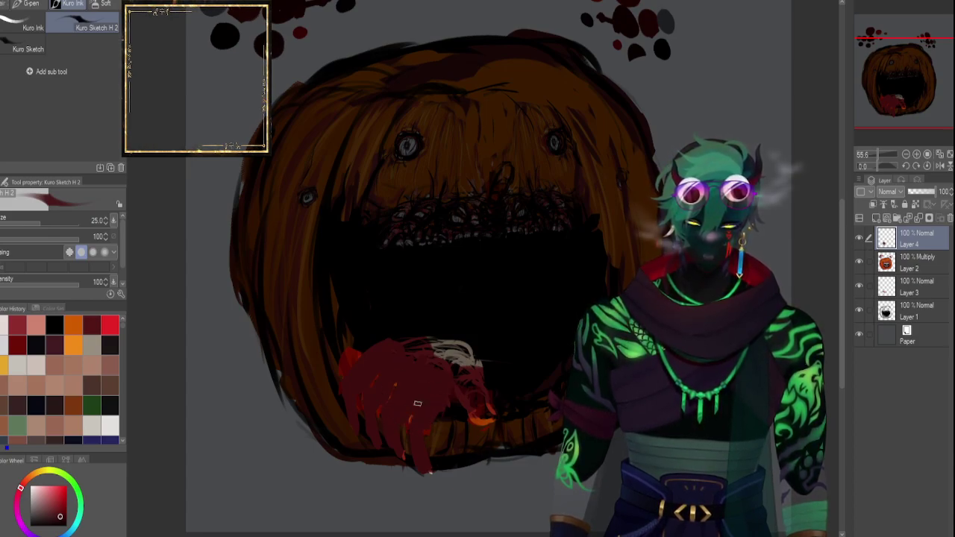
pyautogui.moveTo(415, 351)
pyautogui.mouseDown()
pyautogui.moveTo(455, 370)
pyautogui.moveTo(426, 353)
pyautogui.moveTo(451, 348)
pyautogui.mouseUp()
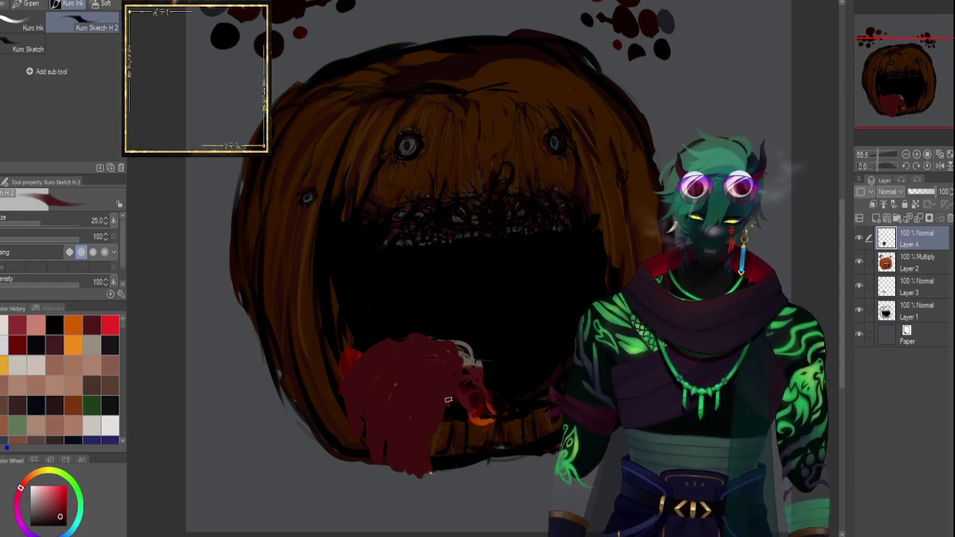
pyautogui.moveTo(480, 385)
pyautogui.mouseDown()
pyautogui.moveTo(476, 416)
pyautogui.moveTo(468, 410)
pyautogui.moveTo(493, 423)
pyautogui.mouseUp()
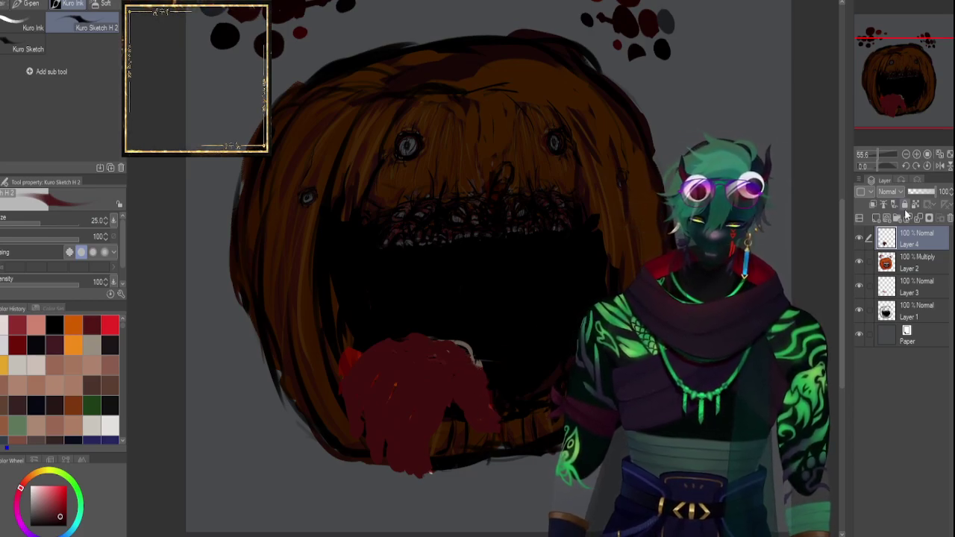
# Lower Layer 4's opacity to 88% and set its blending mode to Multiply.
pyautogui.click(930, 194)
pyautogui.click(932, 192)
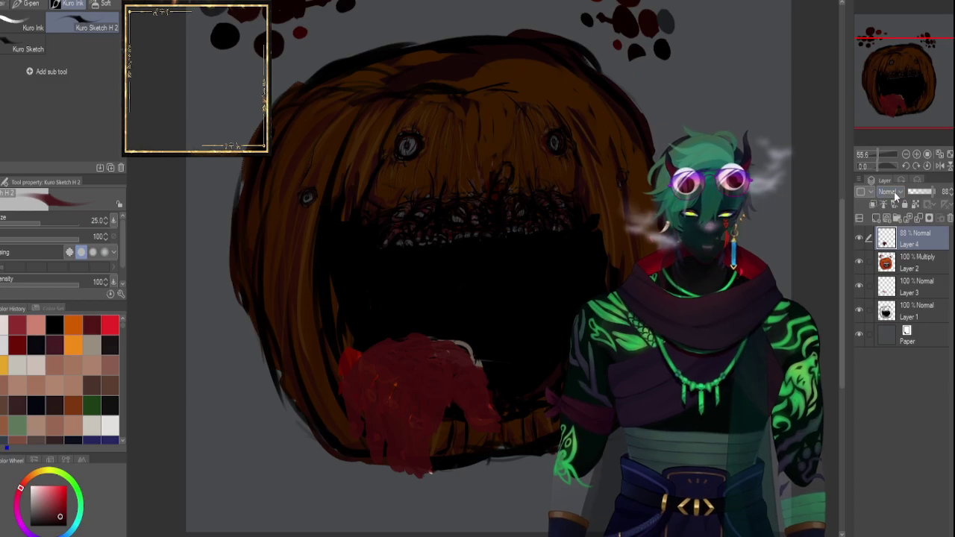
pyautogui.click(895, 193)
pyautogui.click(893, 227)
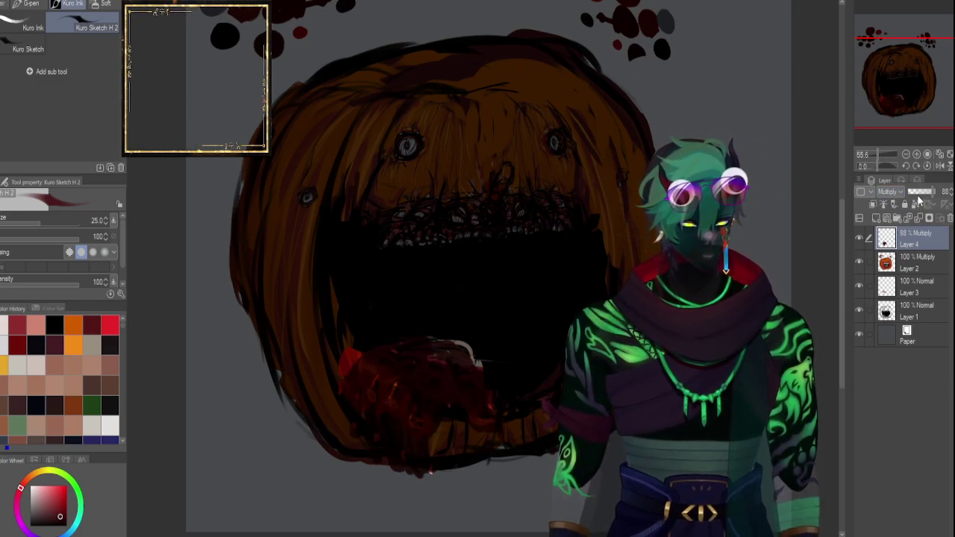
# Set Layer 3's blending mode to Multiply and raise Layer 4's opacity to 100%.
pyautogui.click(911, 282)
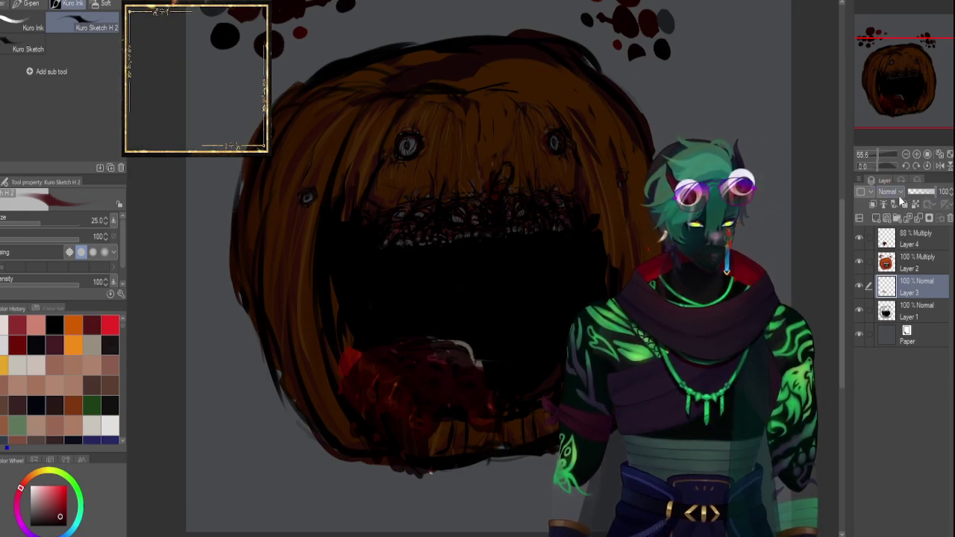
pyautogui.click(895, 226)
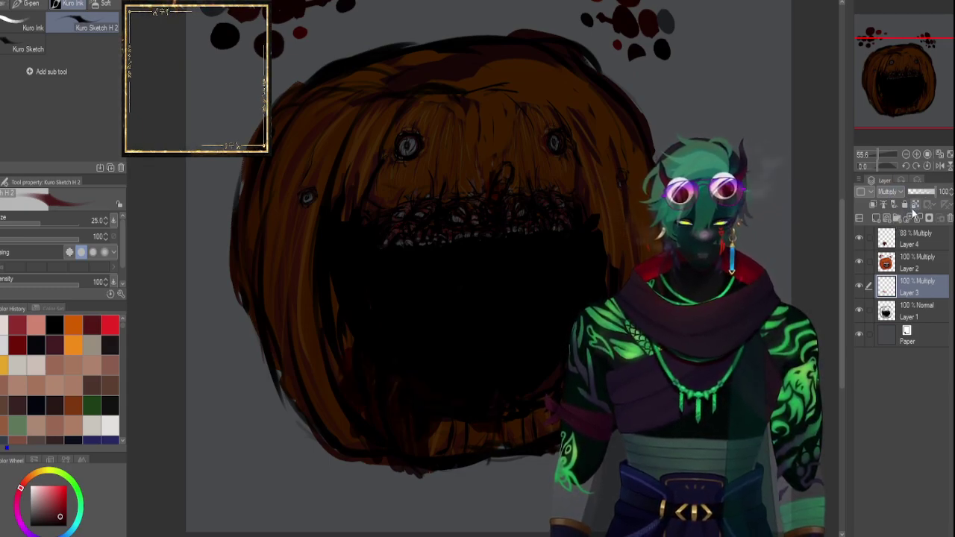
pyautogui.click(909, 238)
pyautogui.moveTo(930, 192); pyautogui.dragTo(942, 192)
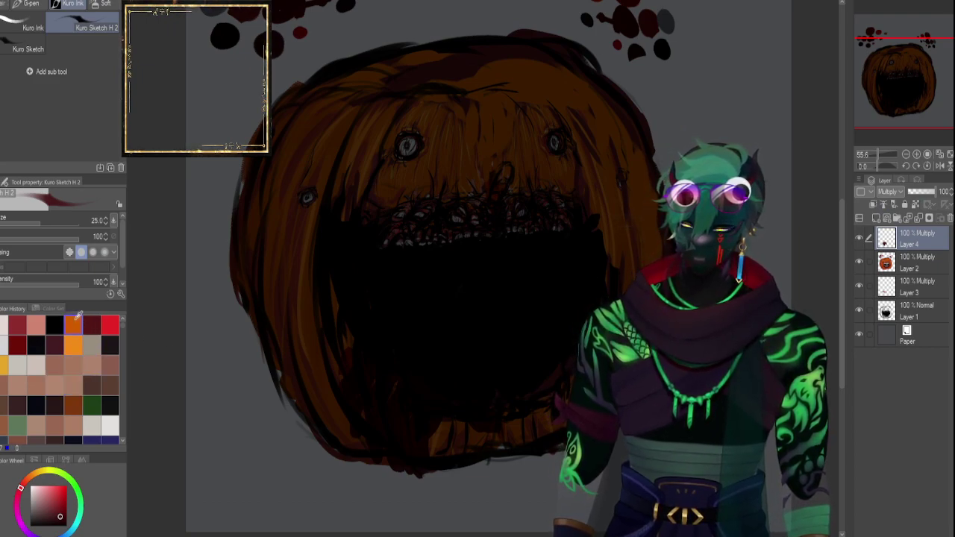
# Choose crimson as the drawing colour and hide Layer 2 and Layer 1 to isolate the hand.
pyautogui.click(17, 325)
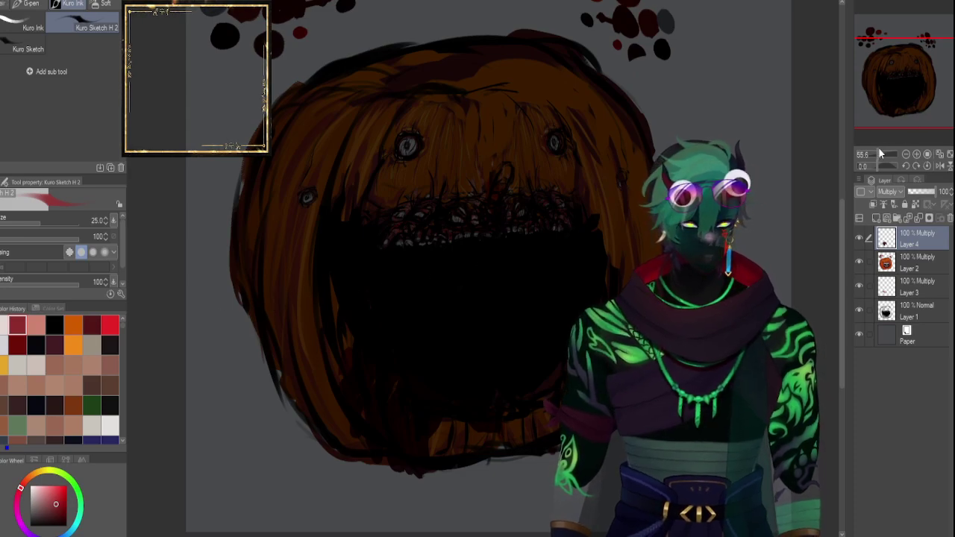
pyautogui.click(860, 263)
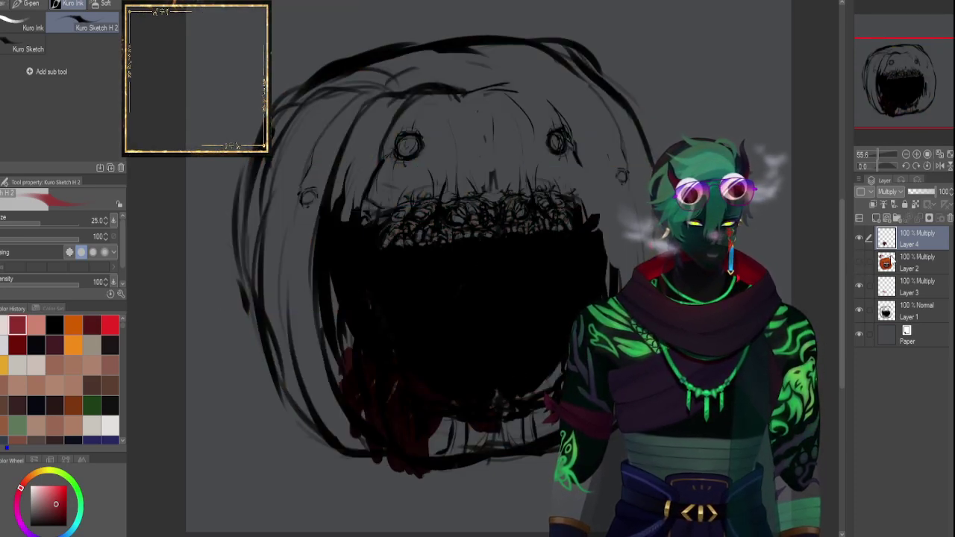
pyautogui.click(860, 311)
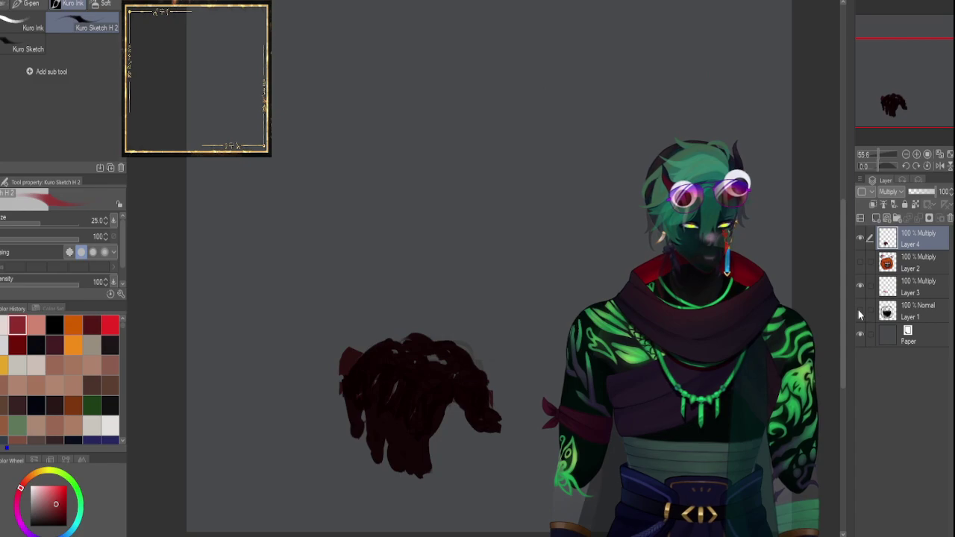
# Set Layer 3's blending mode to Normal and Layer 4's opacity to 71%.
pyautogui.click(898, 286)
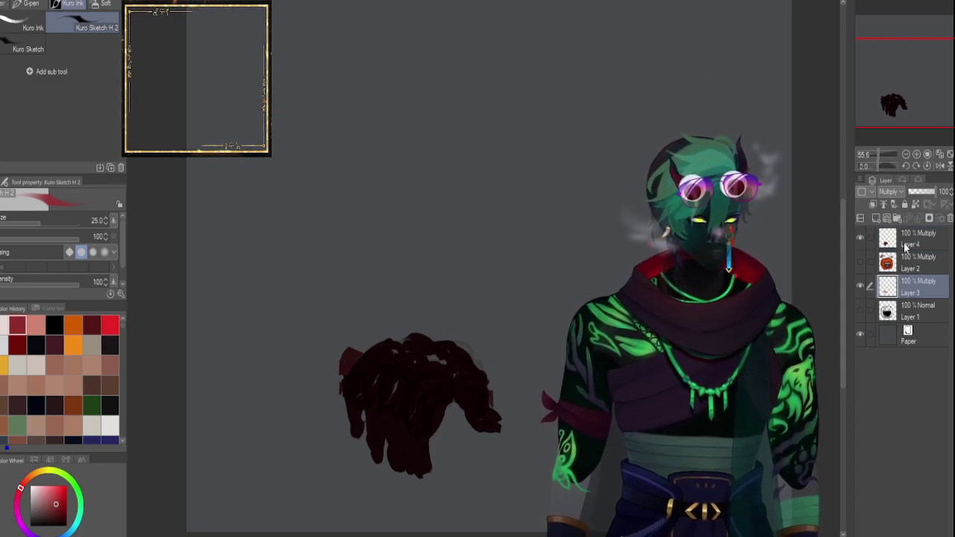
pyautogui.click(889, 192)
pyautogui.click(896, 206)
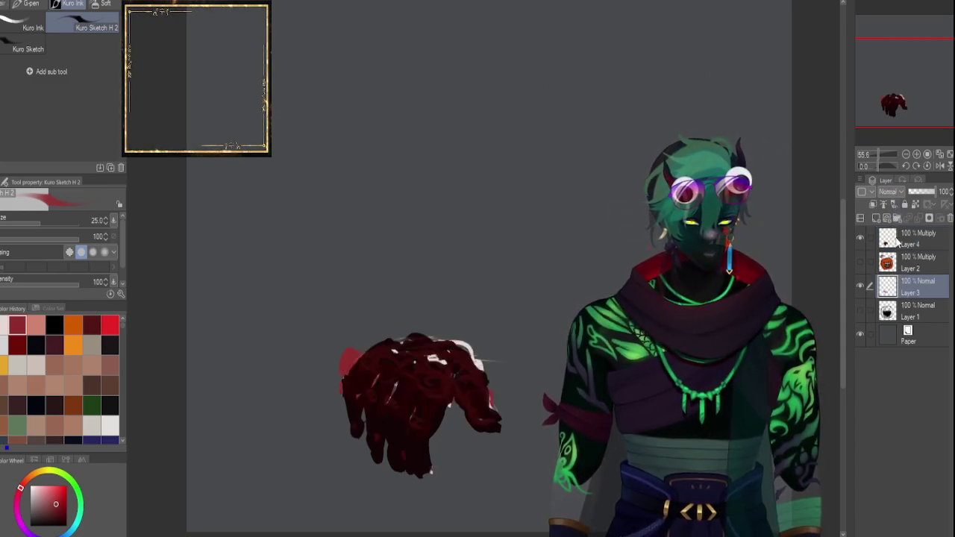
pyautogui.click(895, 242)
pyautogui.click(928, 193)
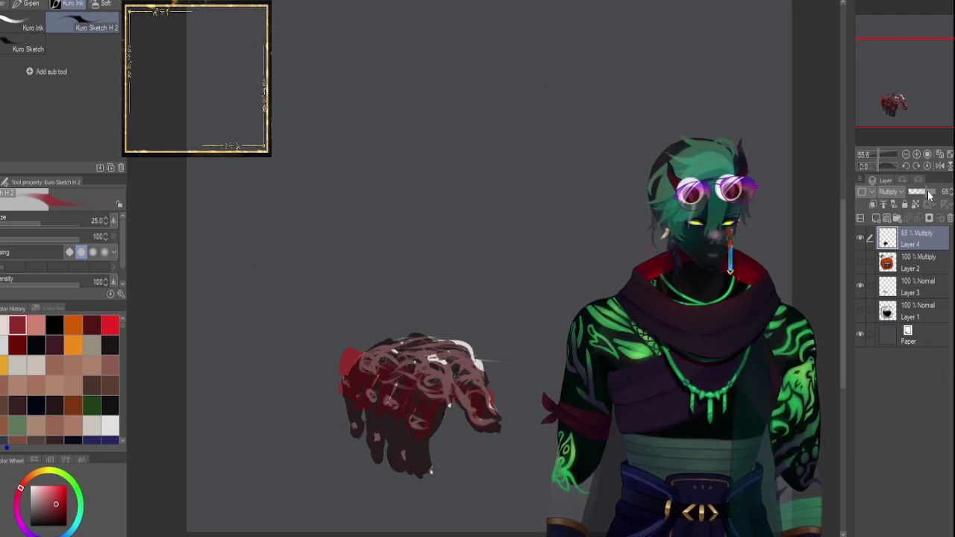
pyautogui.moveTo(930, 194); pyautogui.dragTo(930, 194)
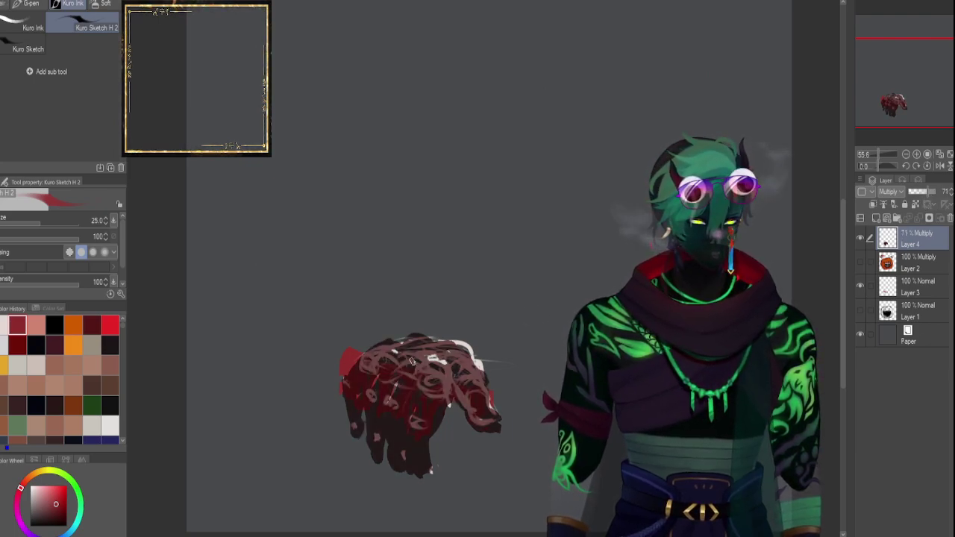
# Clean up the dark fill beneath the palm and thumb with a size 40 brush and raise Layer 4's opacity to 92%.
pyautogui.press(']')
pyautogui.press(']')
pyautogui.moveTo(420, 409); pyautogui.dragTo(422, 425)
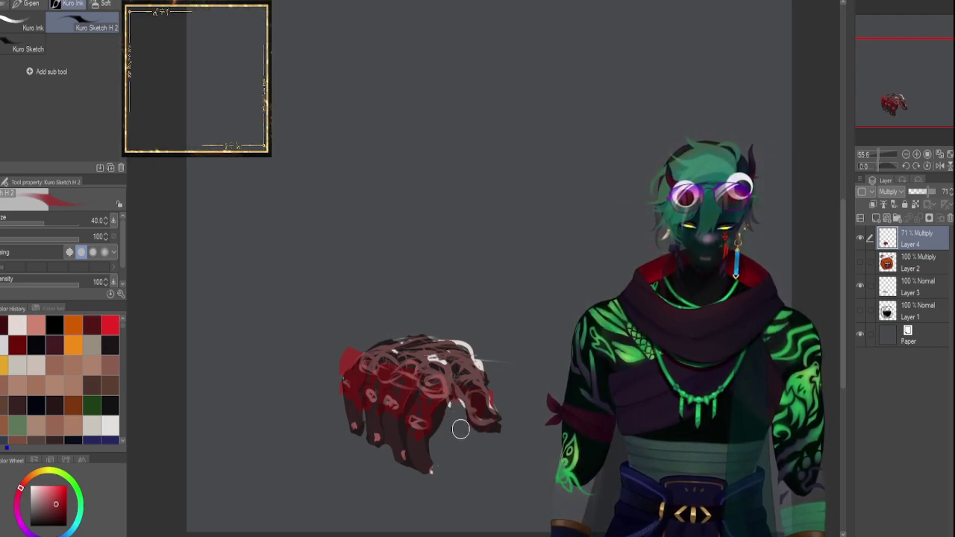
pyautogui.moveTo(460, 424); pyautogui.dragTo(497, 437)
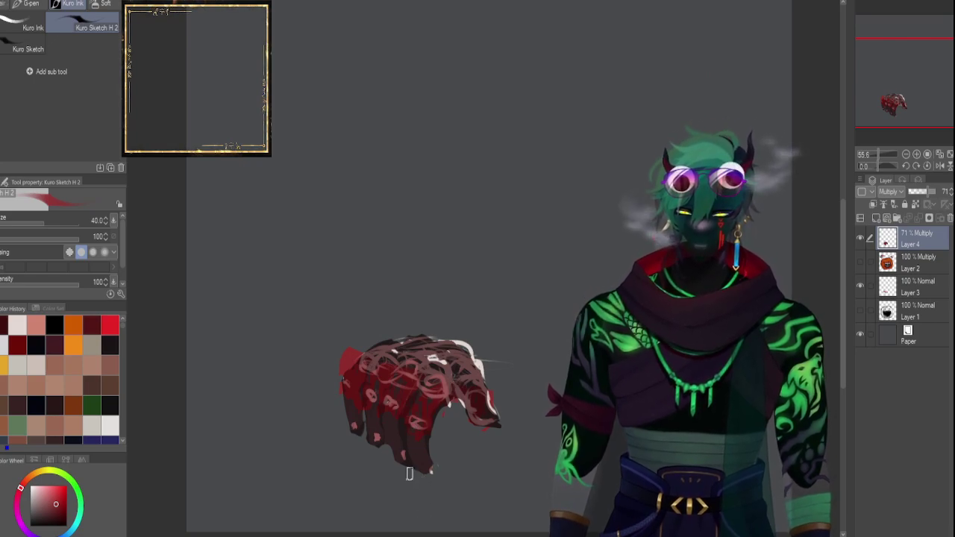
pyautogui.moveTo(929, 193); pyautogui.dragTo(935, 195)
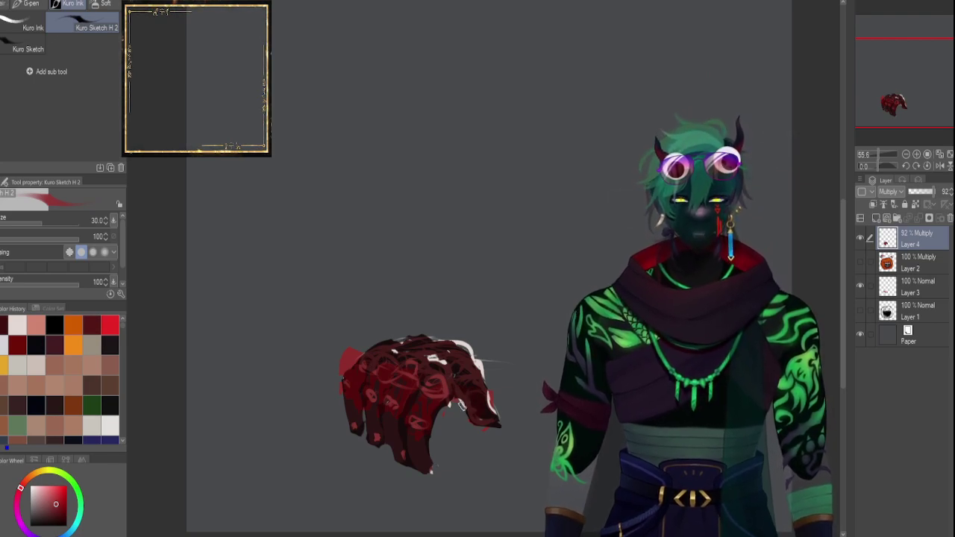
# Paint salmon highlights over the thumb, knuckles and fingers on Layer 4 with a size 17 brush.
pyautogui.click(40, 322)
pyautogui.press('[')
pyautogui.press('[')
pyautogui.moveTo(465, 403); pyautogui.dragTo(471, 398)
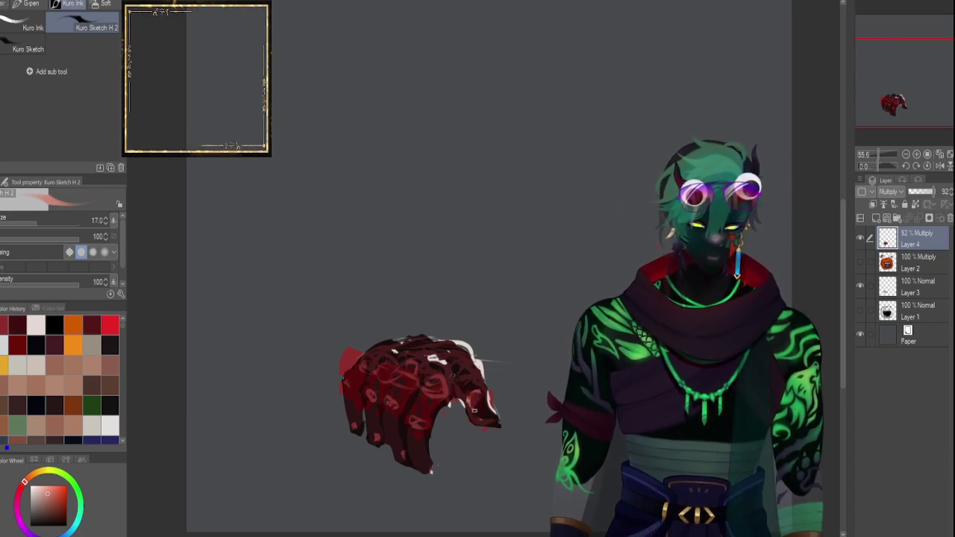
pyautogui.moveTo(481, 400)
pyautogui.mouseDown()
pyautogui.moveTo(474, 410)
pyautogui.moveTo(483, 390)
pyautogui.moveTo(456, 365)
pyautogui.moveTo(441, 370)
pyautogui.moveTo(442, 384)
pyautogui.moveTo(433, 372)
pyautogui.moveTo(426, 380)
pyautogui.mouseUp()
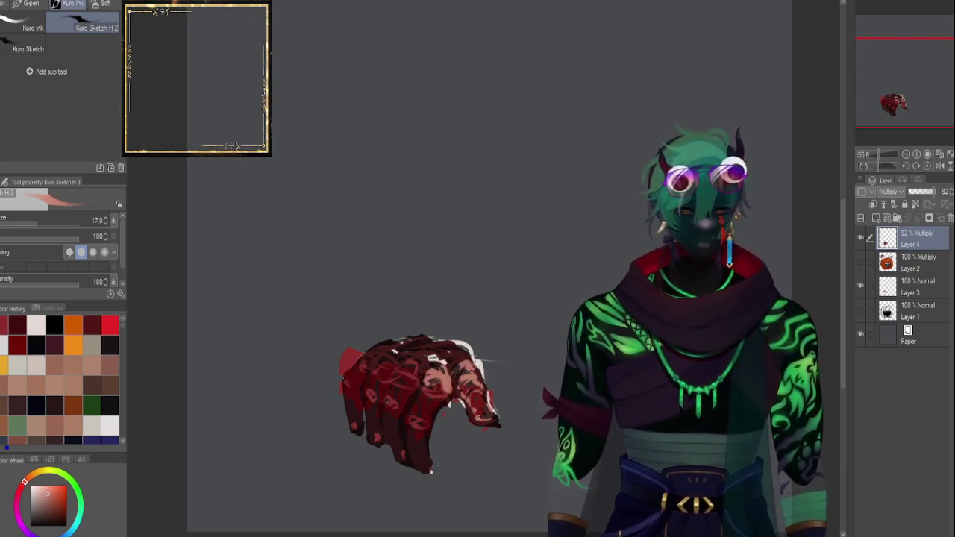
pyautogui.moveTo(439, 369); pyautogui.dragTo(444, 365)
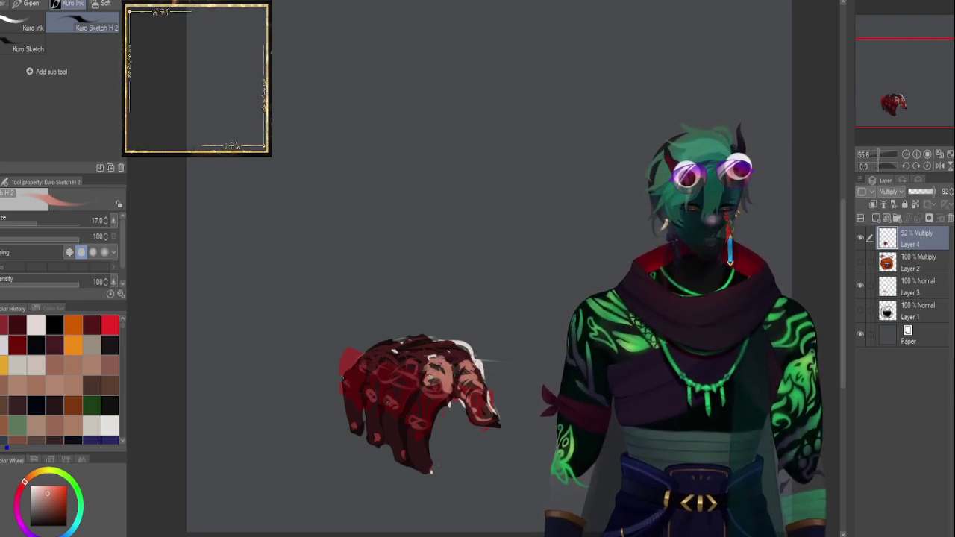
pyautogui.moveTo(403, 361)
pyautogui.mouseDown()
pyautogui.moveTo(427, 363)
pyautogui.moveTo(428, 353)
pyautogui.moveTo(379, 360)
pyautogui.moveTo(403, 345)
pyautogui.mouseUp()
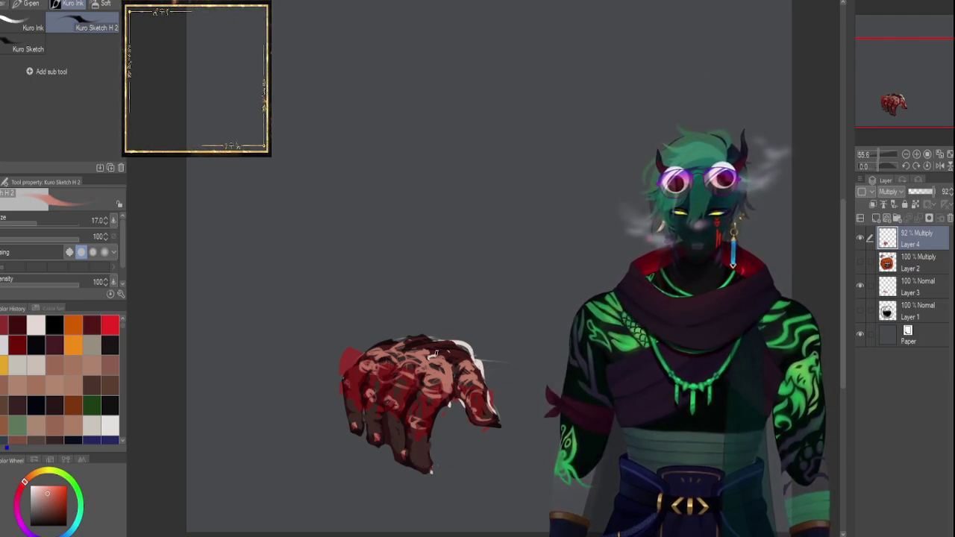
# Check the hand with Layer 3 hidden and shown, and lower Layer 3's opacity to 29%.
pyautogui.click(859, 286)
pyautogui.click(860, 282)
pyautogui.click(860, 283)
pyautogui.click(862, 283)
pyautogui.click(914, 288)
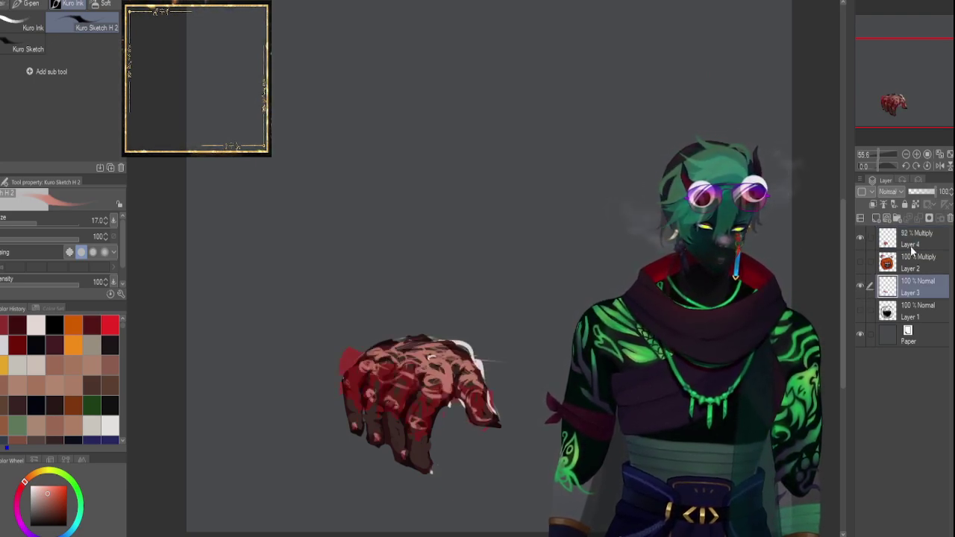
pyautogui.moveTo(933, 192); pyautogui.dragTo(916, 188)
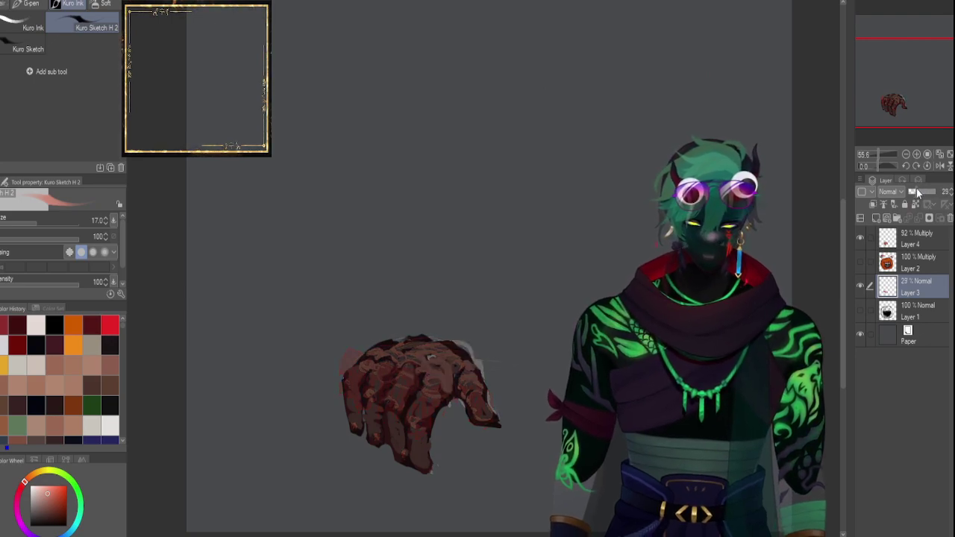
# Show Layer 1 and Layer 2 again and raise Layer 4's opacity to 100%.
pyautogui.click(862, 310)
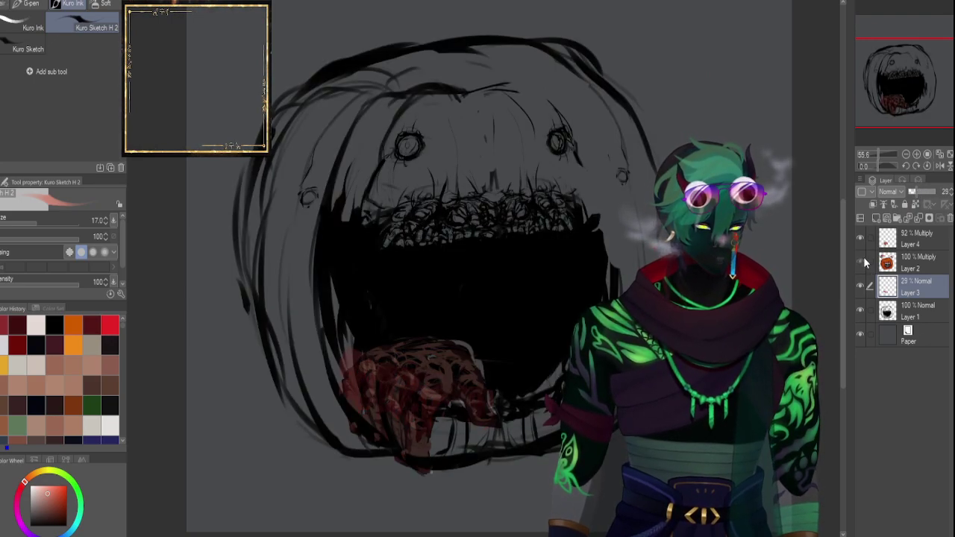
pyautogui.click(862, 263)
pyautogui.click(914, 239)
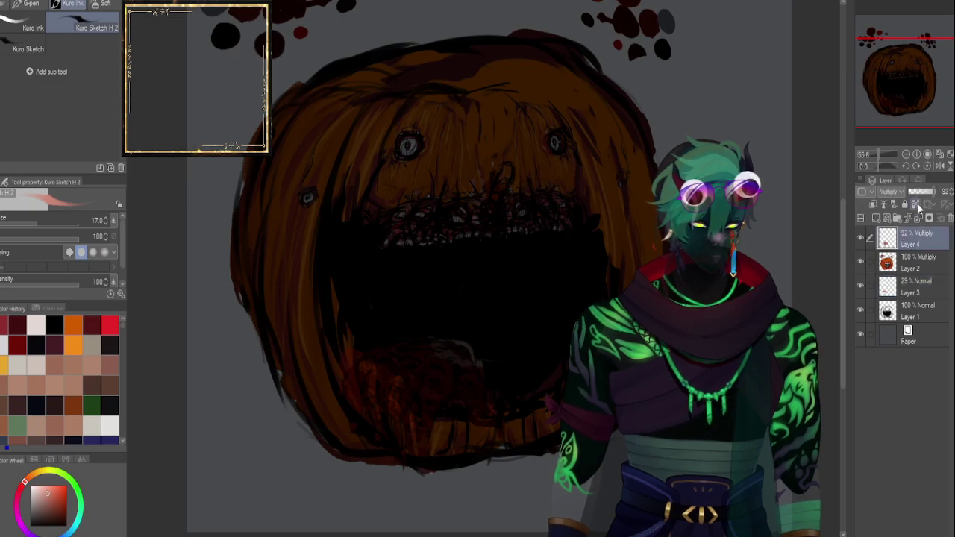
pyautogui.moveTo(934, 193); pyautogui.dragTo(943, 195)
# Compare the artwork with Layer 3 and Layer 2 toggled, and move Layer 3 above Layer 2.
pyautogui.click(887, 263)
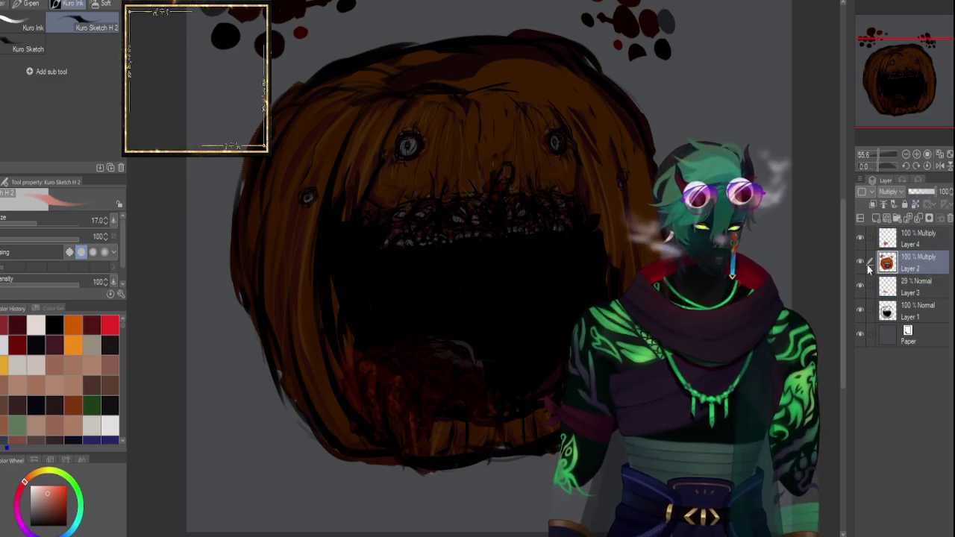
pyautogui.click(861, 287)
pyautogui.click(861, 287)
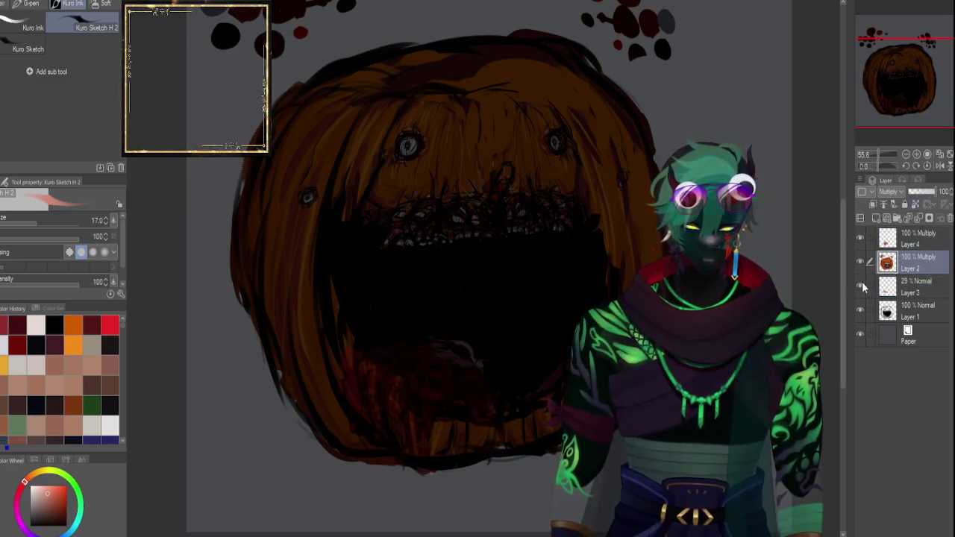
pyautogui.click(861, 261)
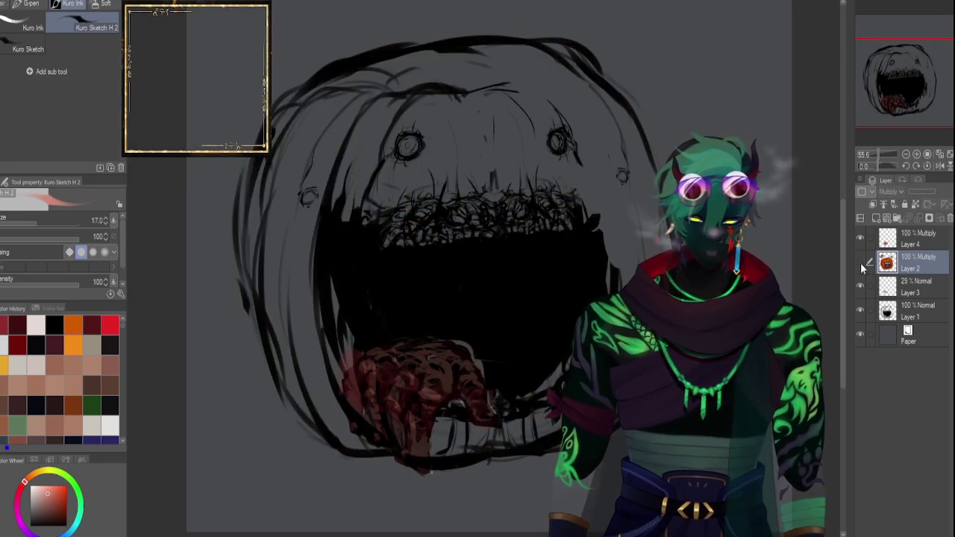
pyautogui.click(861, 262)
pyautogui.moveTo(881, 288); pyautogui.dragTo(887, 265)
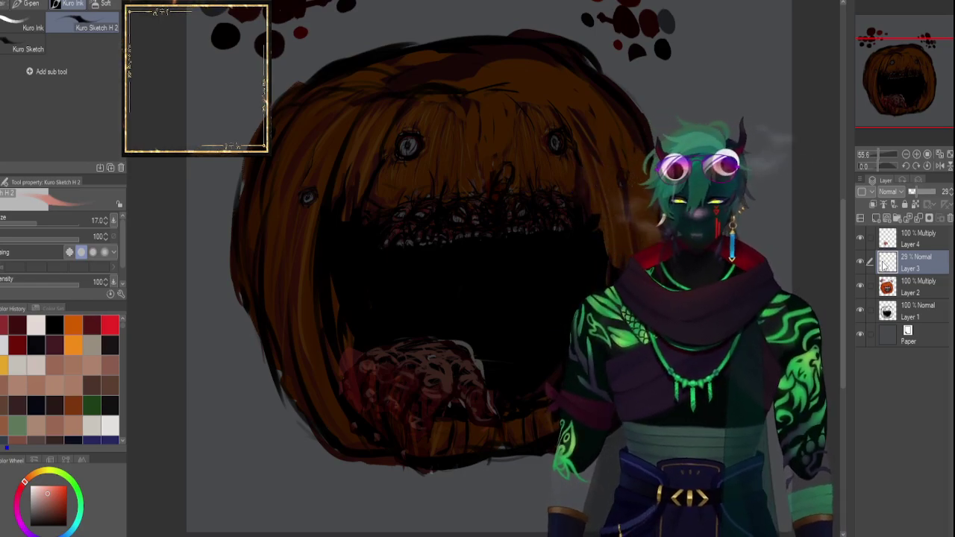
# Reorder the layers so that Layer 4 and Layer 3 sit beneath Layer 2 and above Layer 1.
pyautogui.click(853, 288)
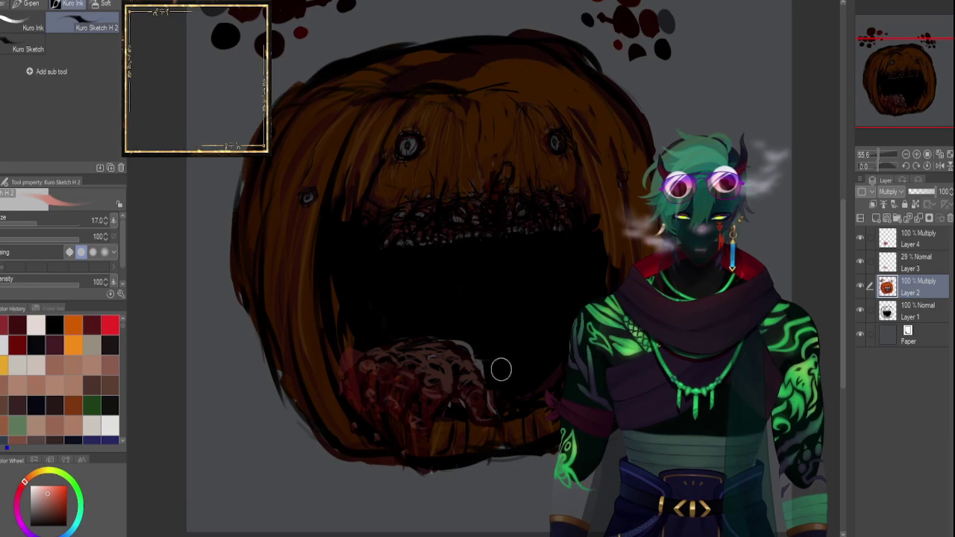
pyautogui.click(898, 305)
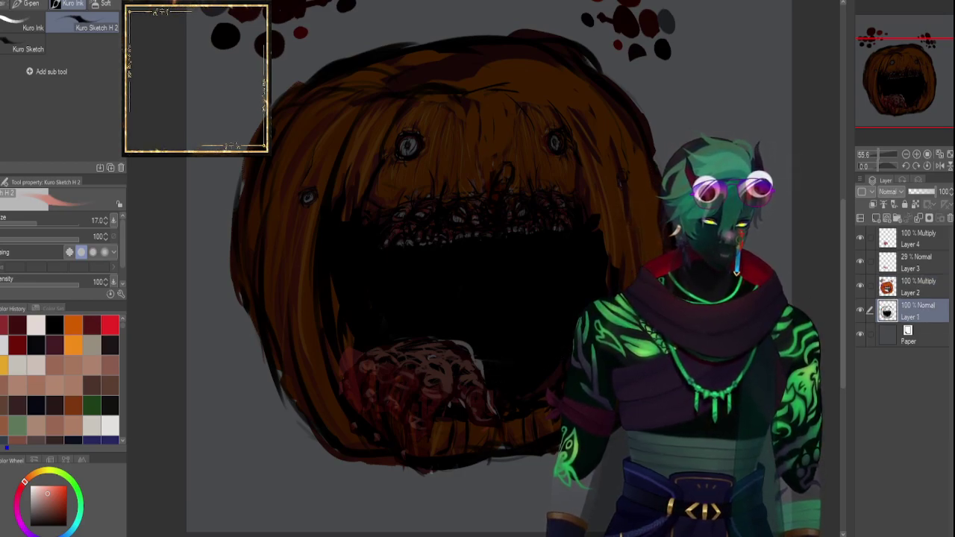
pyautogui.moveTo(882, 260); pyautogui.dragTo(899, 298)
pyautogui.moveTo(887, 240); pyautogui.dragTo(890, 278)
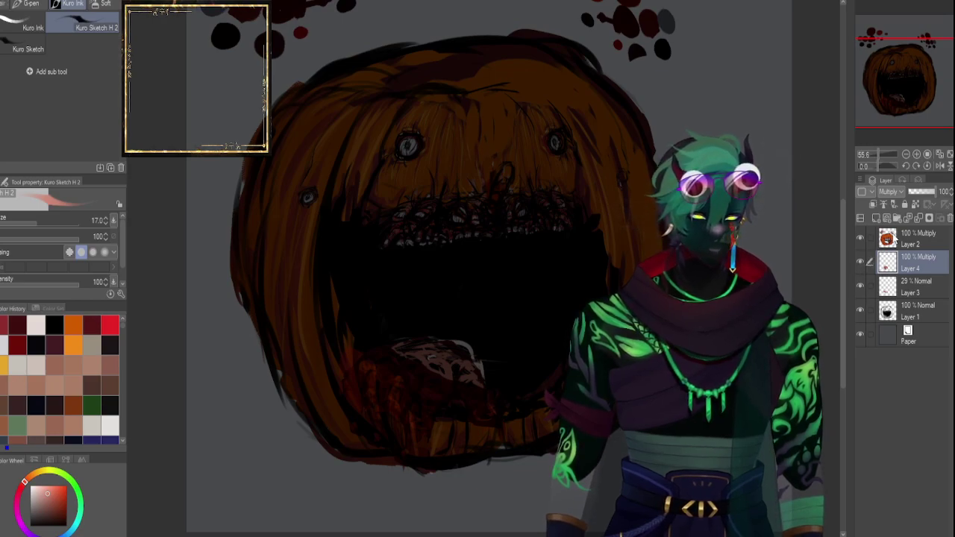
# Erase Layer 2's pumpkin colour over the back of the hand and undo the last stroke.
pyautogui.click(895, 240)
pyautogui.moveTo(453, 372)
pyautogui.mouseDown()
pyautogui.moveTo(437, 376)
pyautogui.moveTo(463, 383)
pyautogui.mouseUp()
pyautogui.moveTo(409, 364); pyautogui.dragTo(394, 346)
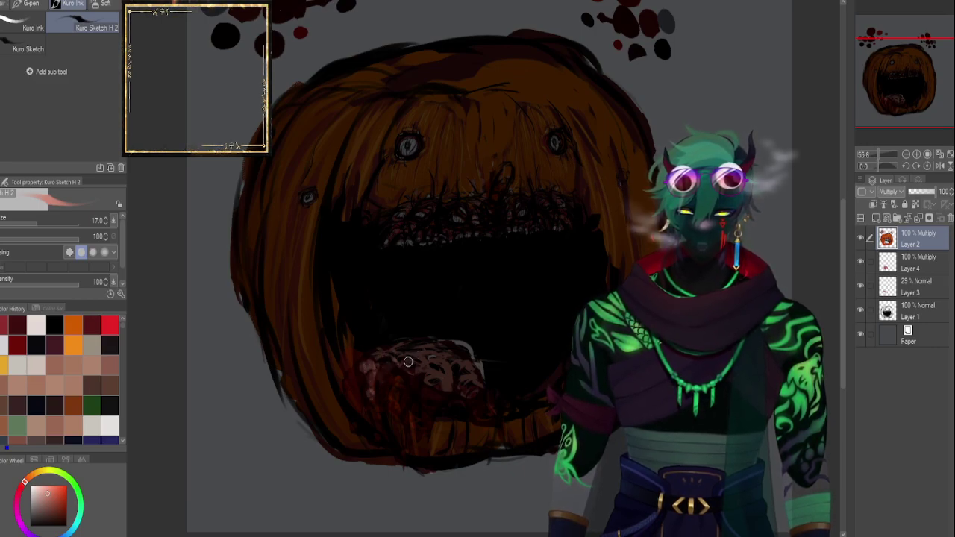
pyautogui.hotkey('ctrl', 'z')
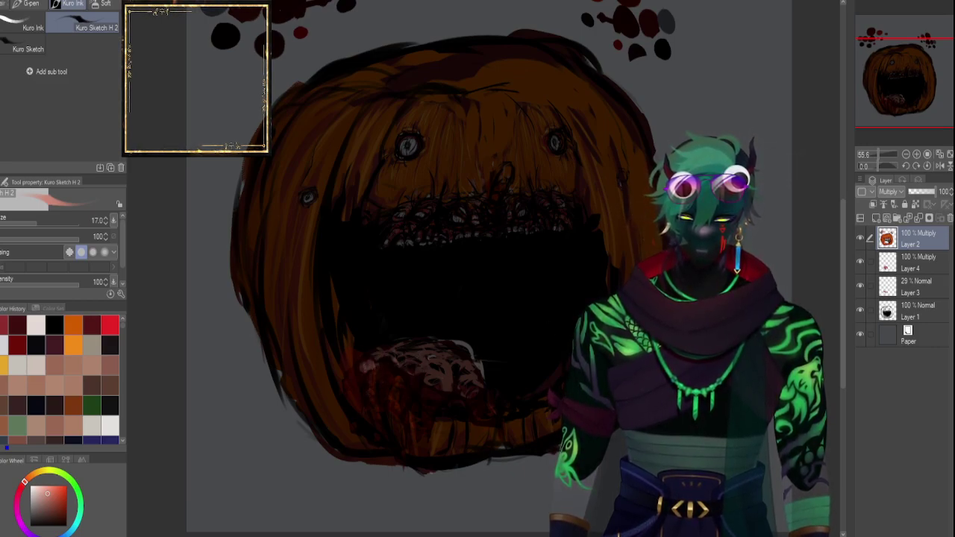
# Set Layer 3's opacity to 57% and make Layer 4 the active layer.
pyautogui.click(915, 293)
pyautogui.click(928, 193)
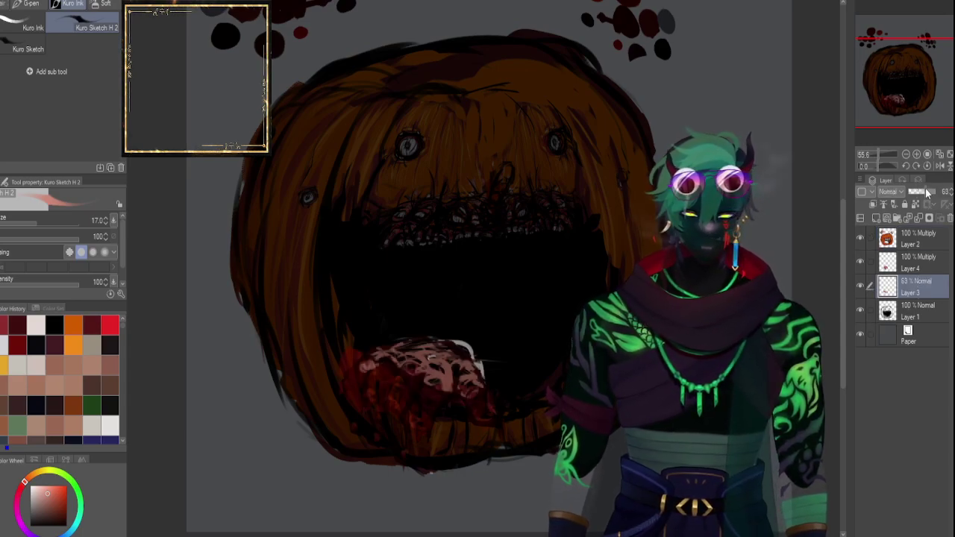
pyautogui.click(892, 255)
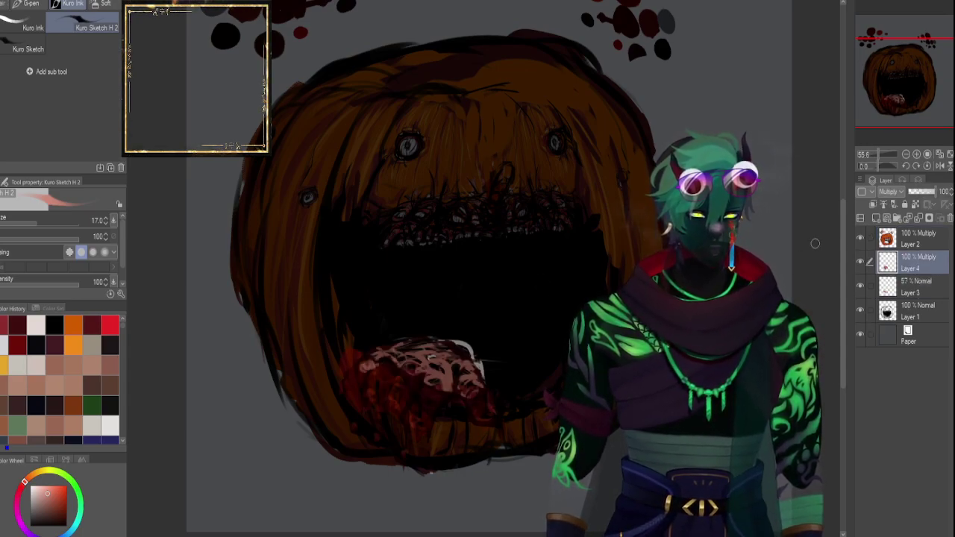
# Erase Layer 2's colour over the fingers and thumb, and remove the stray white outline above the hand on Layer 3.
pyautogui.click(904, 239)
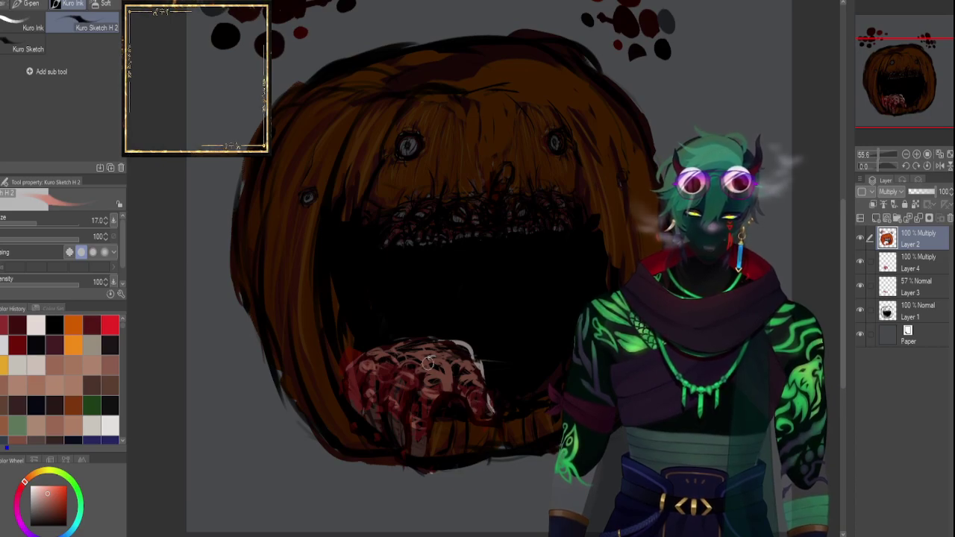
pyautogui.click(903, 287)
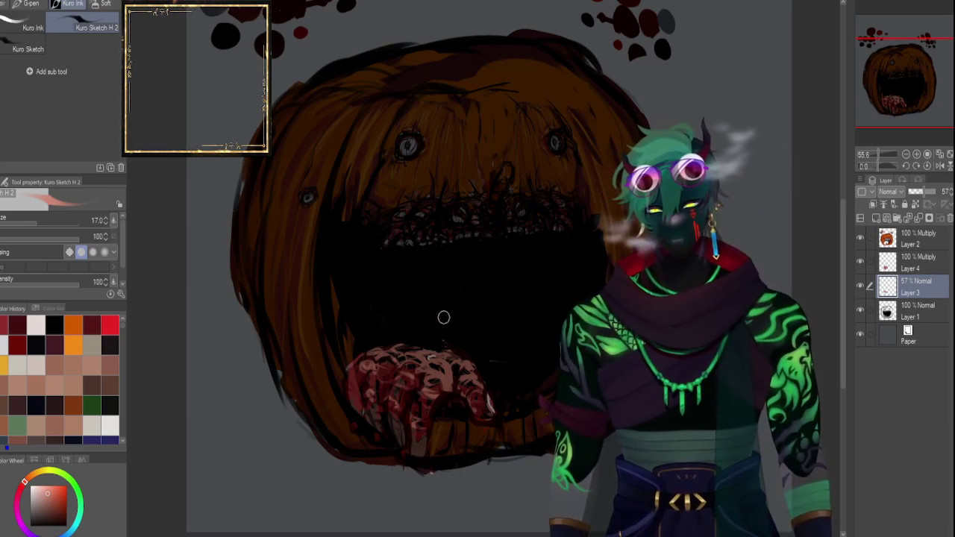
pyautogui.click(887, 263)
# Shade the upper edge of the hand on Layer 2 in near-black with a size 80 brush and reduce the brush to 30.
pyautogui.click(890, 240)
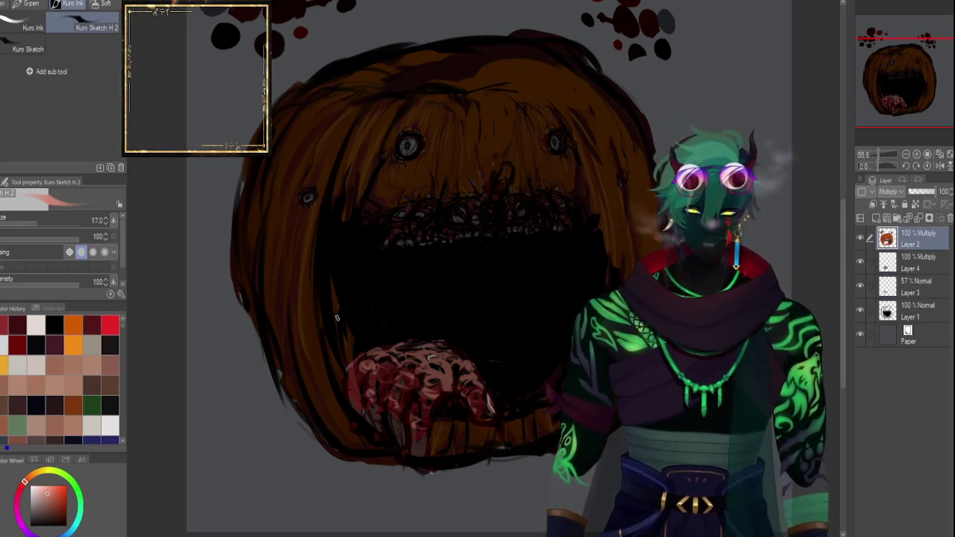
pyautogui.click(36, 345)
pyautogui.press(']')
pyautogui.press(']')
pyautogui.press(']')
pyautogui.press(']')
pyautogui.press(']')
pyautogui.press(']')
pyautogui.press(']')
pyautogui.press(']')
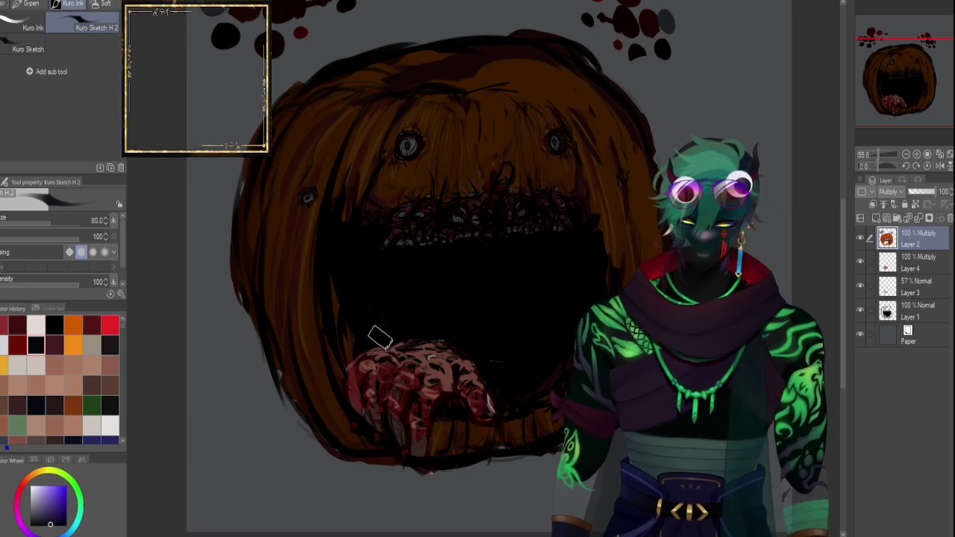
pyautogui.moveTo(420, 350); pyautogui.dragTo(376, 350)
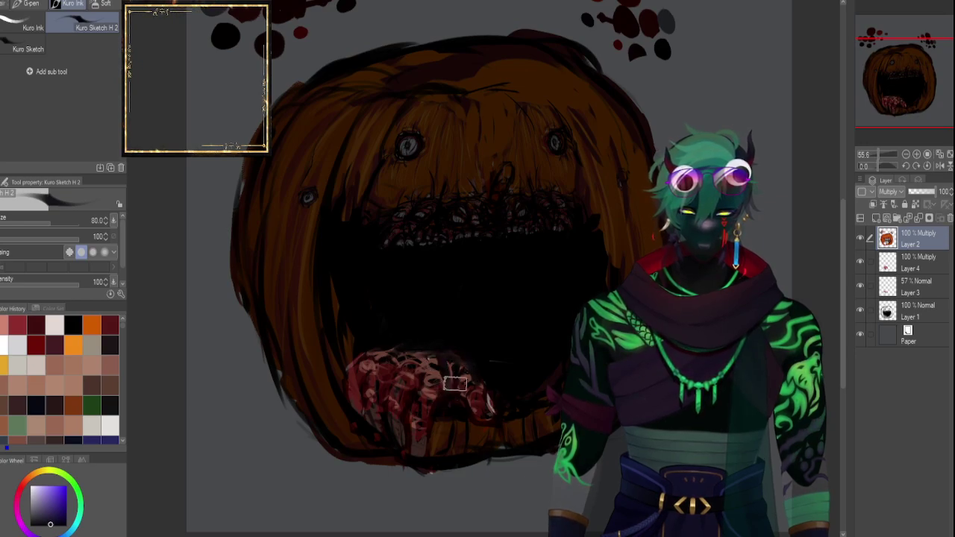
pyautogui.press('[')
pyautogui.press('[')
pyautogui.press('[')
pyautogui.press('[')
pyautogui.press('[')
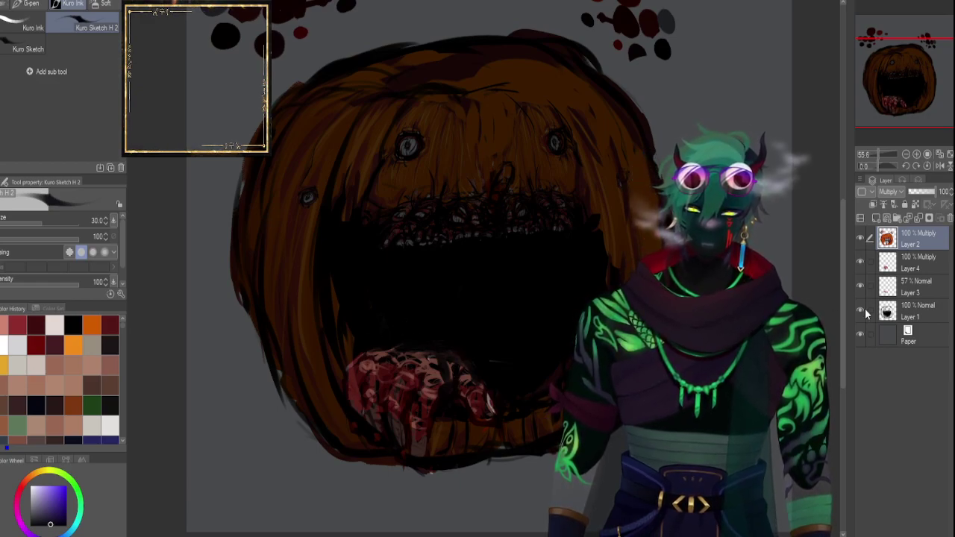
# Select Layer 3 and compare the hand with that layer hidden and shown.
pyautogui.click(883, 287)
pyautogui.click(860, 287)
pyautogui.click(859, 288)
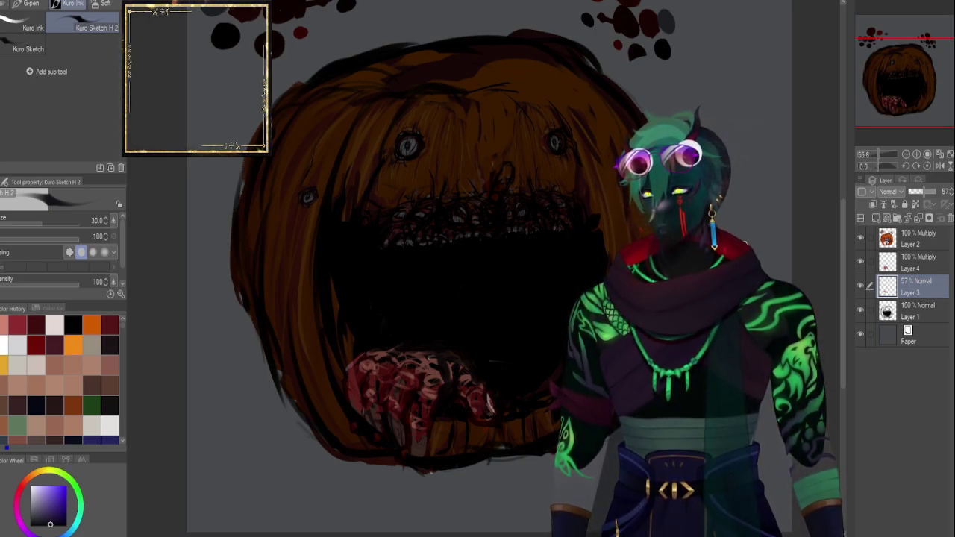
pyautogui.click(859, 287)
pyautogui.click(860, 288)
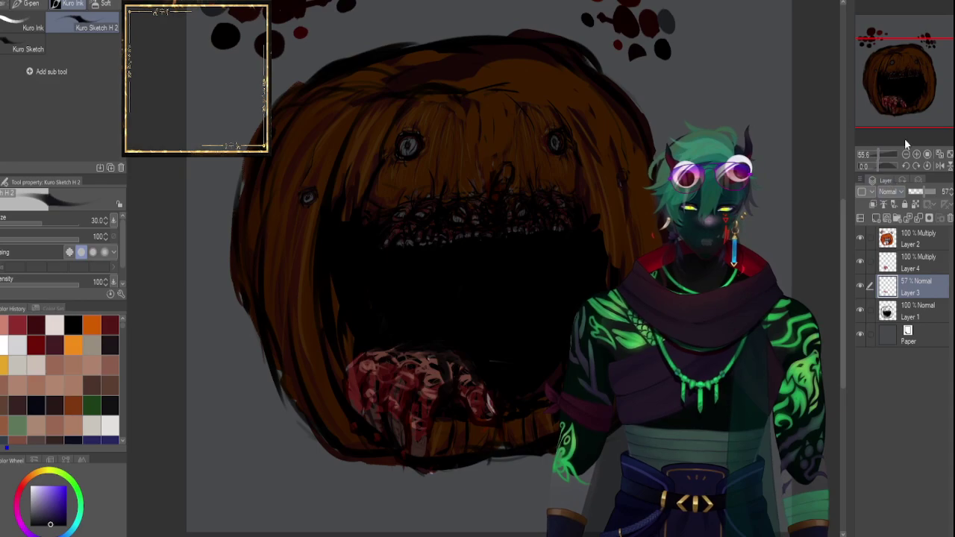
# Frame the hand on the lower lip closely and set the Kuro Sketch brush to red at size 25.
pyautogui.click(881, 152)
pyautogui.moveTo(921, 85); pyautogui.dragTo(914, 92)
pyautogui.click(881, 154)
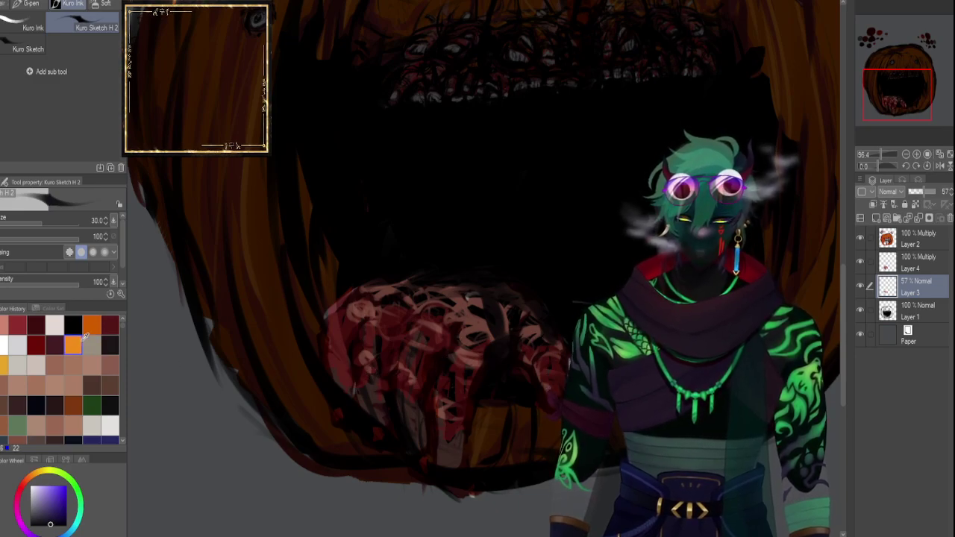
pyautogui.press(']')
pyautogui.press('[')
pyautogui.press('[')
pyautogui.press('[')
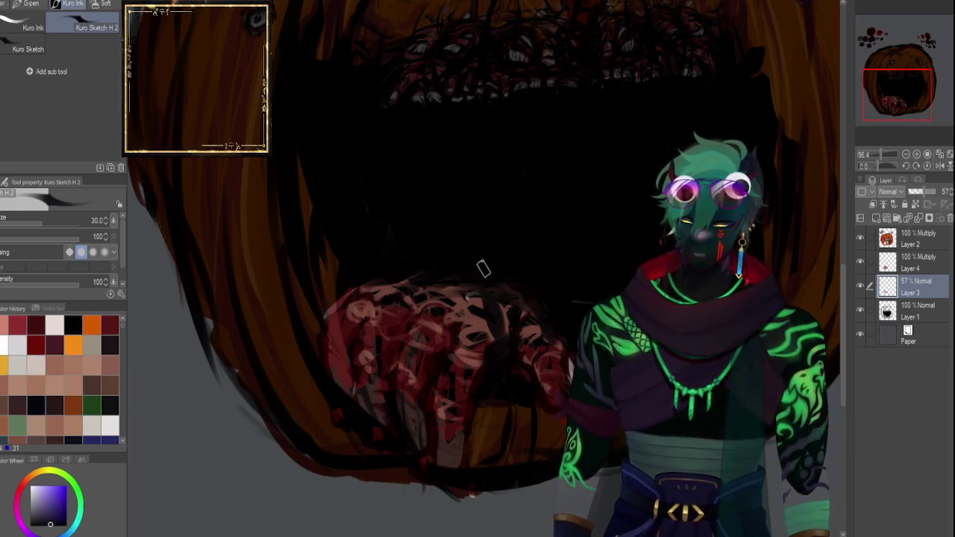
pyautogui.press('x')
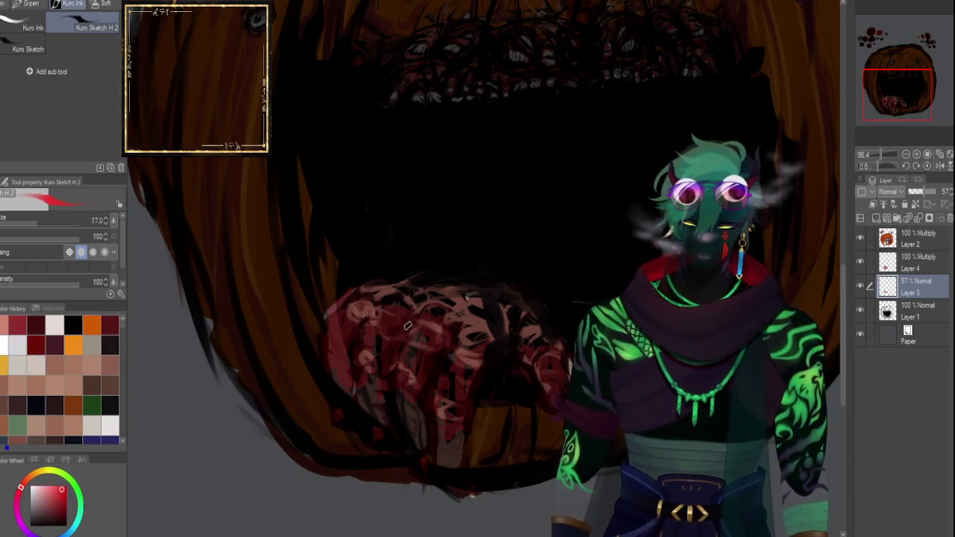
pyautogui.press(']')
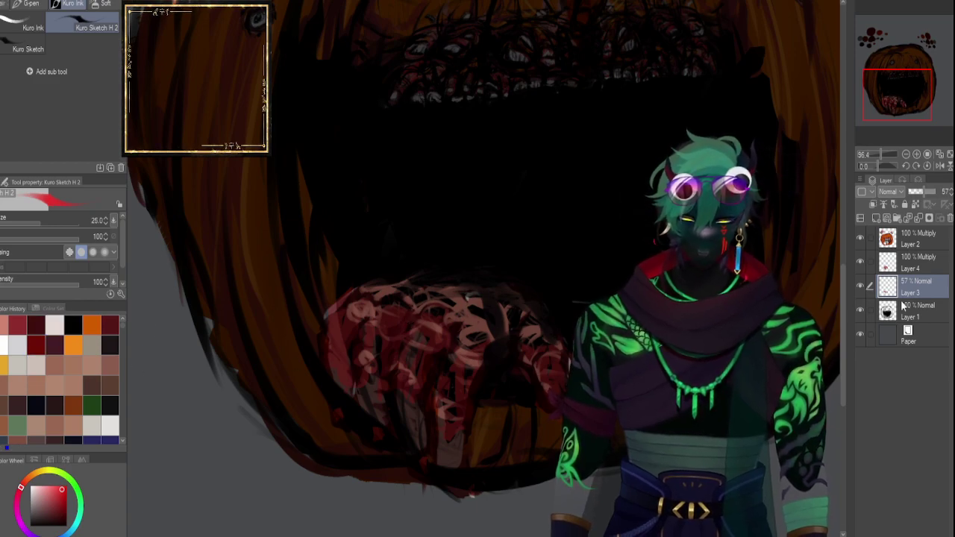
# Compare the hand with Layer 4 hidden and shown, and with Layer 3 hidden and shown.
pyautogui.click(861, 263)
pyautogui.click(861, 263)
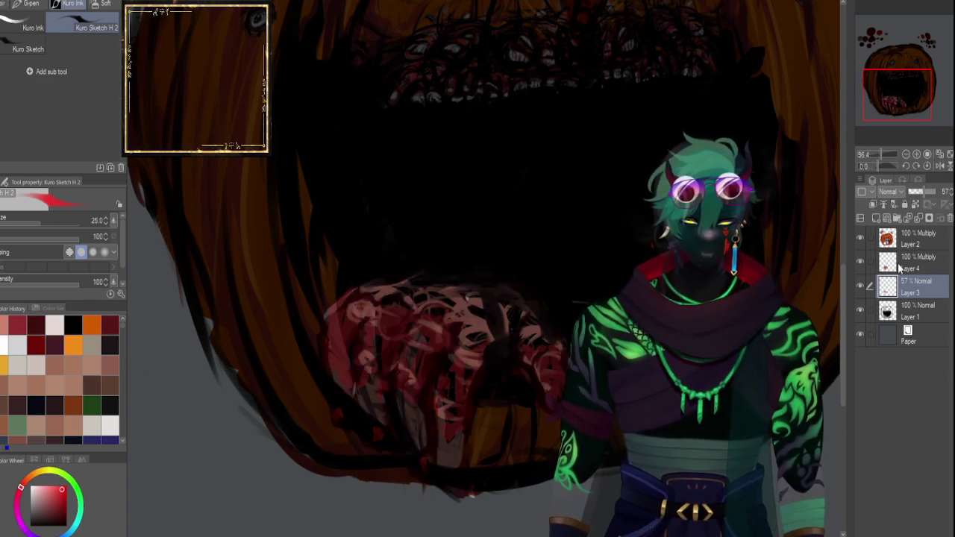
pyautogui.click(871, 264)
pyautogui.click(862, 262)
pyautogui.click(862, 261)
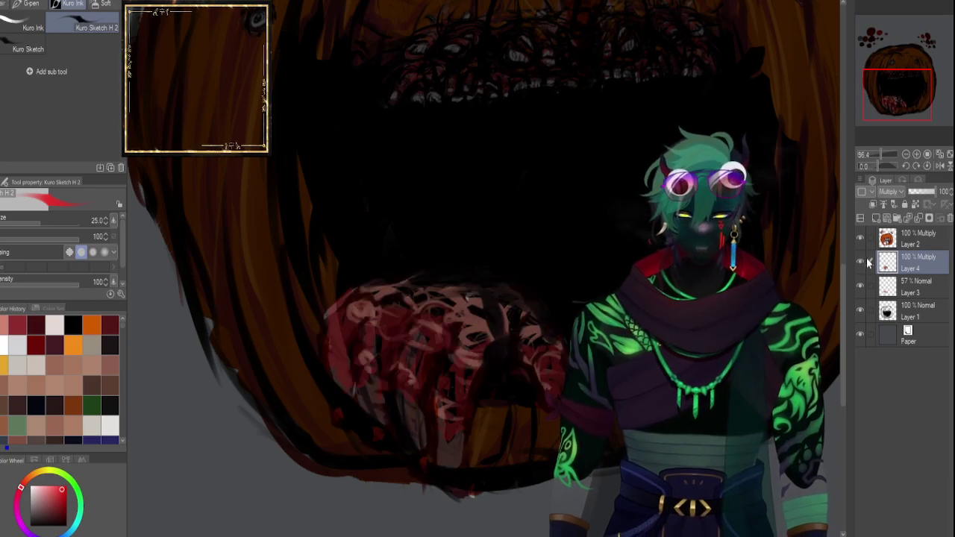
pyautogui.click(861, 262)
pyautogui.click(861, 262)
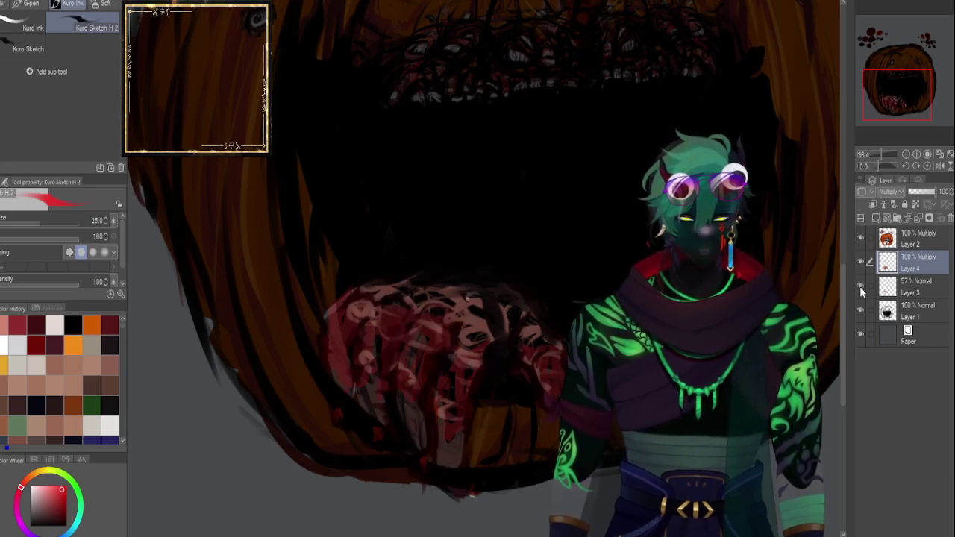
pyautogui.click(861, 286)
pyautogui.click(861, 286)
# Change Layer 3's blending mode to Screen and raise its opacity to 100%.
pyautogui.click(875, 290)
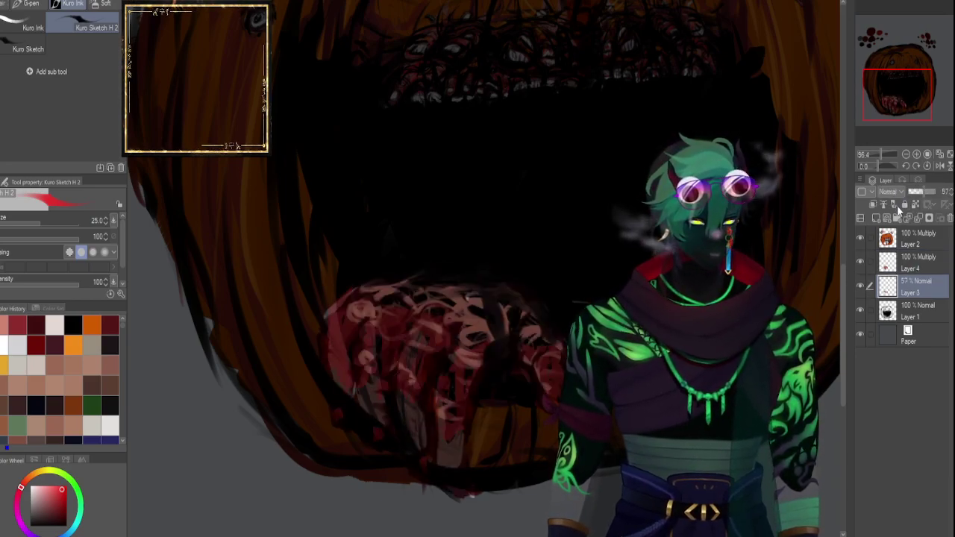
pyautogui.click(903, 260)
pyautogui.moveTo(916, 194); pyautogui.dragTo(945, 194)
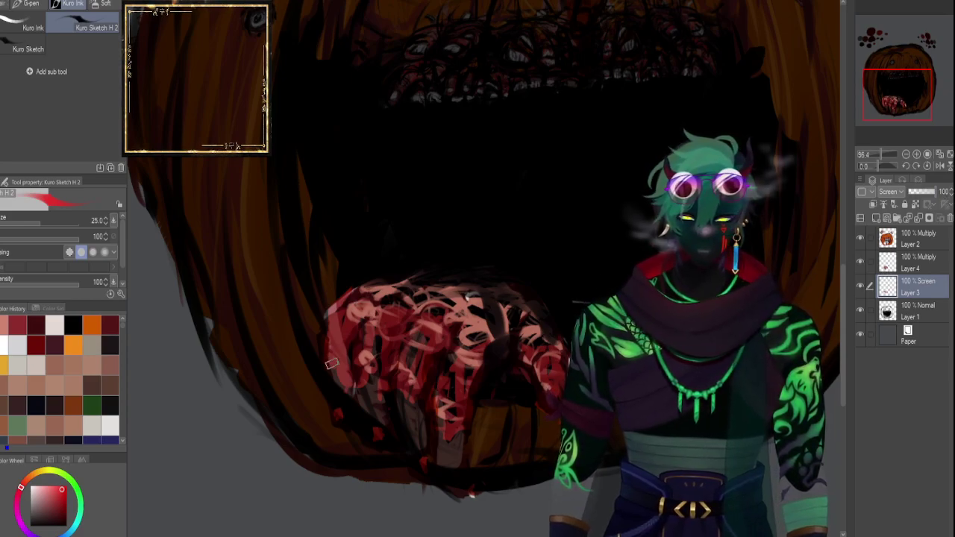
# Paint orange-red over the hand's outer edge and pale knuckles on Layer 4 with a size 17 brush.
pyautogui.click(888, 262)
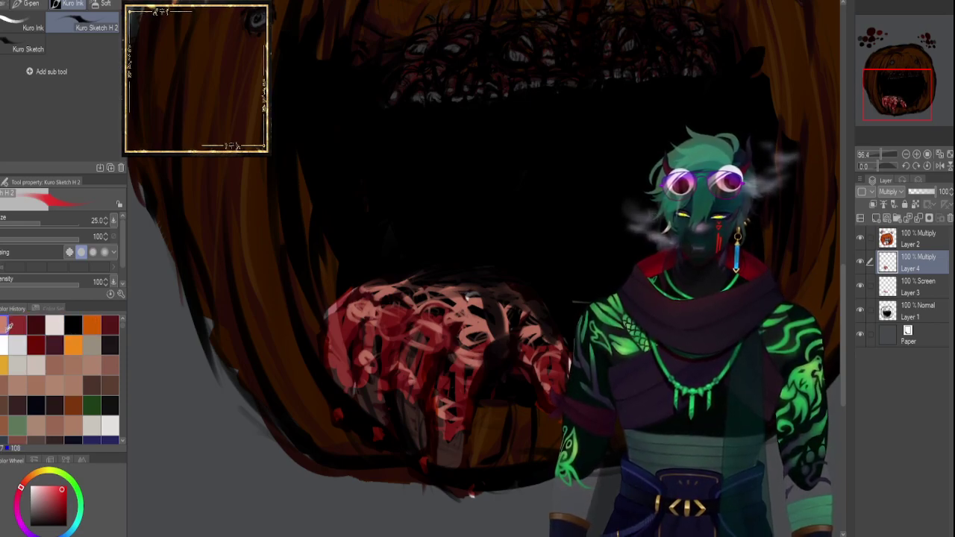
pyautogui.click(92, 326)
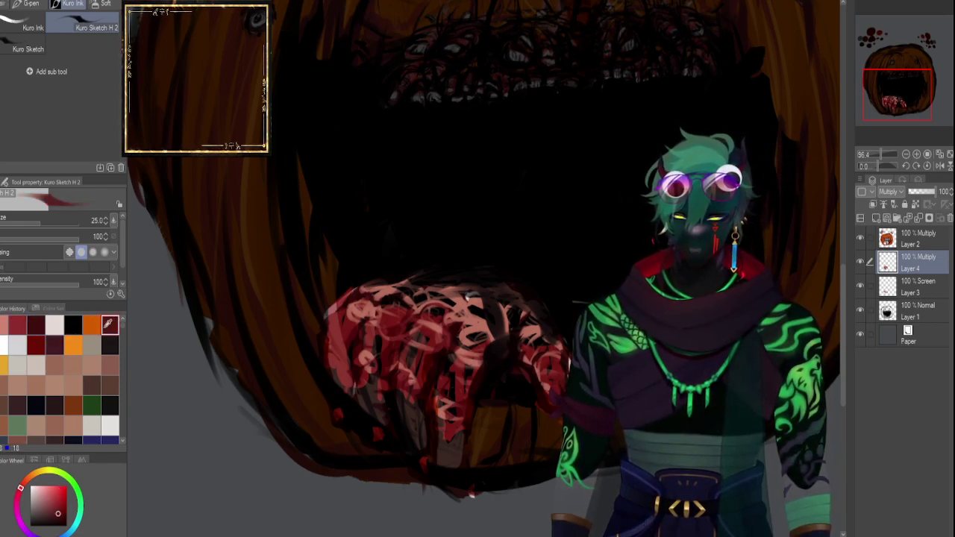
pyautogui.click(6, 366)
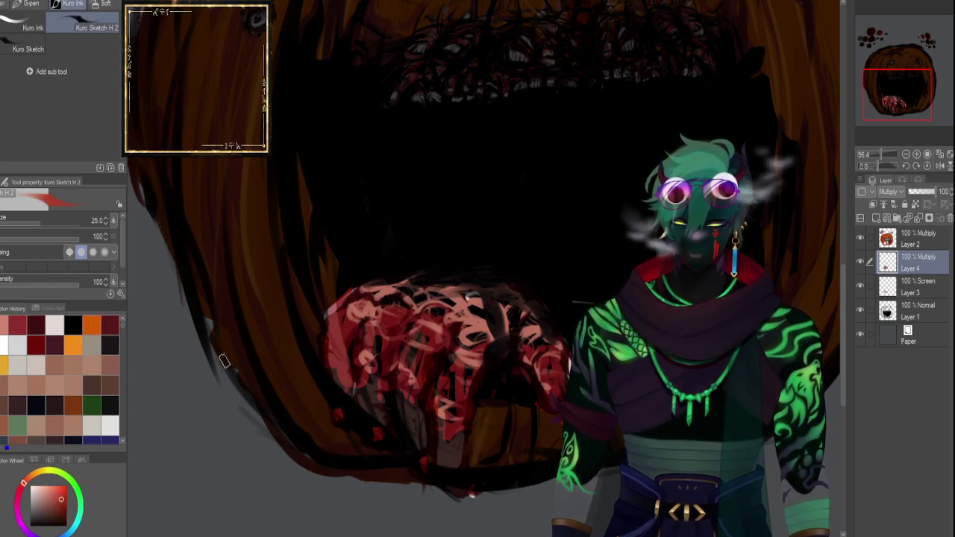
pyautogui.press('[')
pyautogui.press('[')
pyautogui.moveTo(339, 305); pyautogui.dragTo(330, 323)
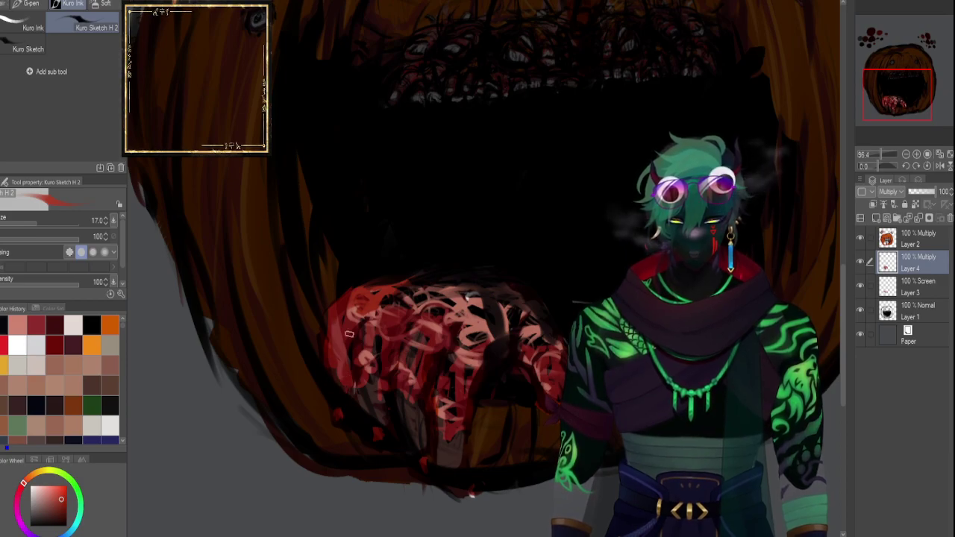
# Erase the dark lines over the fingers on Layer 1 and the dark colour over the large knuckle on Layer 2.
pyautogui.click(896, 311)
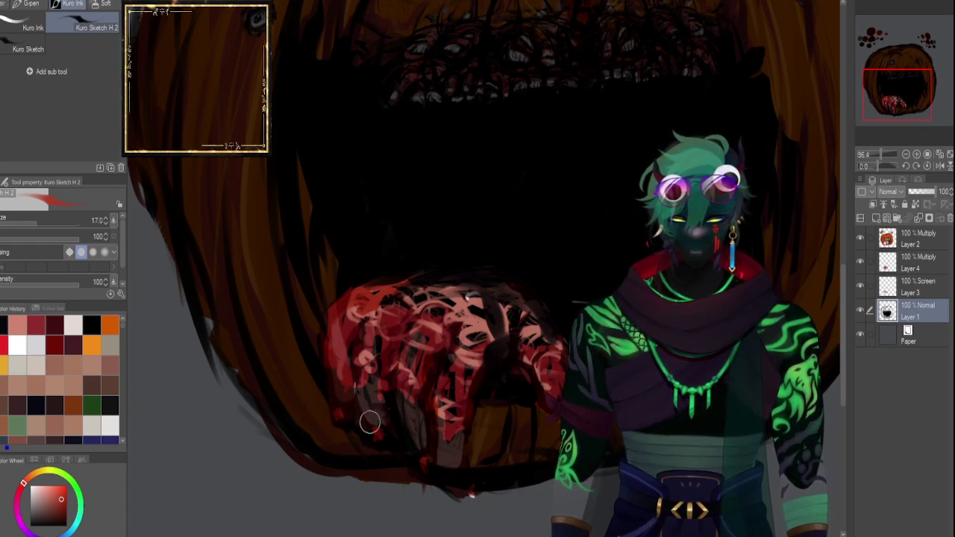
pyautogui.moveTo(407, 438)
pyautogui.mouseDown()
pyautogui.moveTo(428, 459)
pyautogui.moveTo(409, 407)
pyautogui.moveTo(407, 428)
pyautogui.moveTo(383, 401)
pyautogui.moveTo(402, 371)
pyautogui.moveTo(386, 369)
pyautogui.moveTo(384, 341)
pyautogui.moveTo(365, 324)
pyautogui.moveTo(351, 340)
pyautogui.moveTo(377, 324)
pyautogui.moveTo(373, 303)
pyautogui.moveTo(420, 350)
pyautogui.moveTo(429, 390)
pyautogui.moveTo(455, 394)
pyautogui.moveTo(469, 366)
pyautogui.moveTo(464, 349)
pyautogui.moveTo(432, 339)
pyautogui.moveTo(433, 365)
pyautogui.moveTo(391, 336)
pyautogui.moveTo(364, 334)
pyautogui.moveTo(449, 472)
pyautogui.moveTo(421, 456)
pyautogui.moveTo(463, 485)
pyautogui.mouseUp()
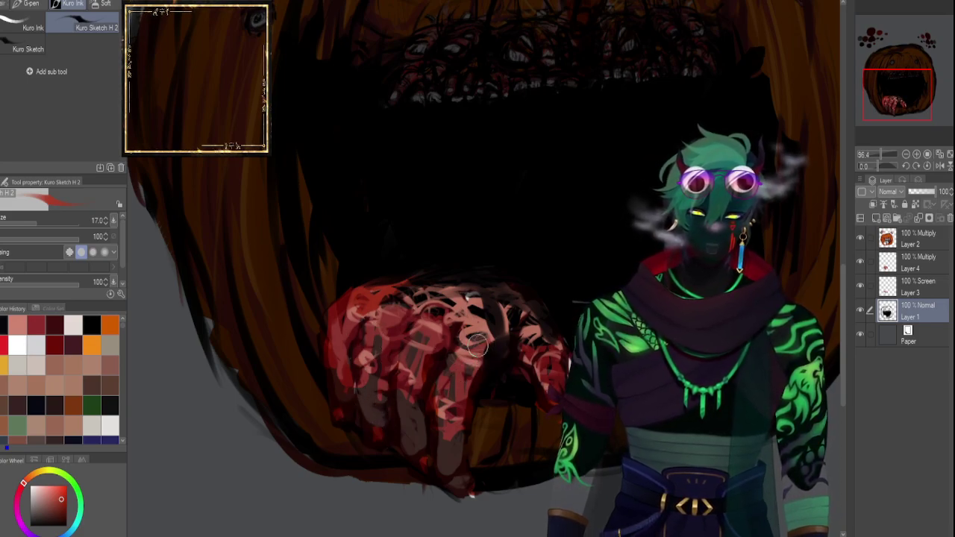
pyautogui.click(896, 237)
pyautogui.moveTo(463, 332)
pyautogui.mouseDown()
pyautogui.moveTo(505, 338)
pyautogui.moveTo(497, 310)
pyautogui.moveTo(475, 302)
pyautogui.moveTo(440, 308)
pyautogui.mouseUp()
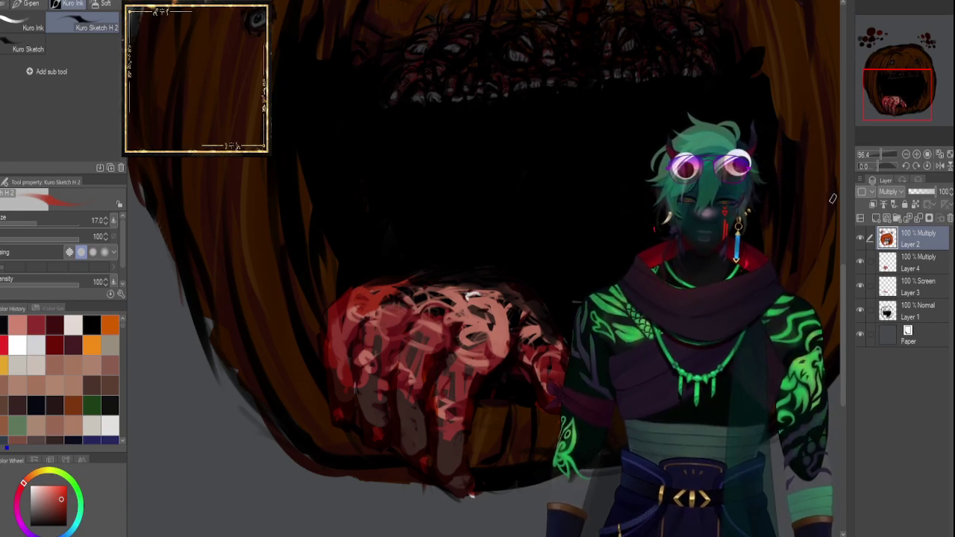
# Centre the hand in view and set the Kuro Sketch brush to white at size 8.
pyautogui.moveTo(895, 92)
pyautogui.mouseDown()
pyautogui.moveTo(901, 71)
pyautogui.moveTo(895, 98)
pyautogui.mouseUp()
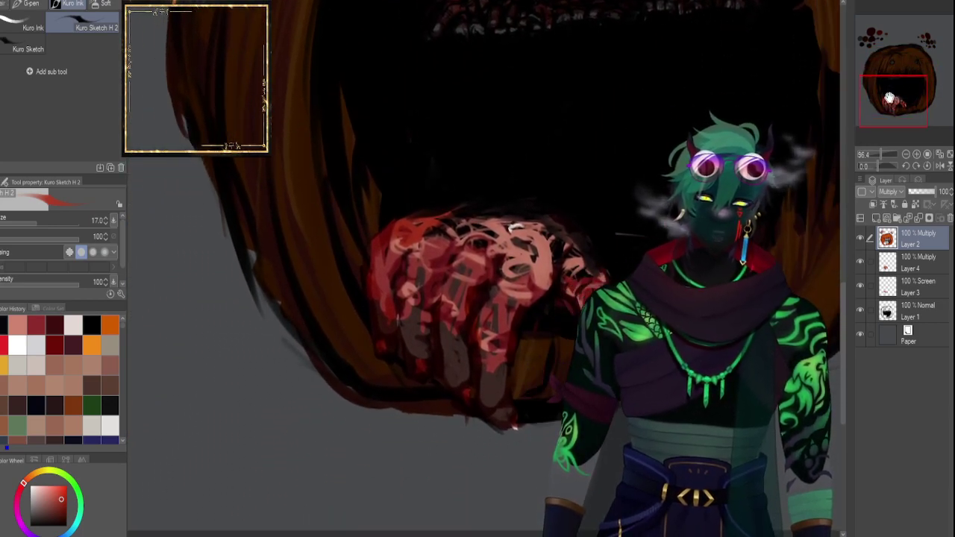
pyautogui.press('[')
pyautogui.press('[')
pyautogui.press('[')
pyautogui.press('[')
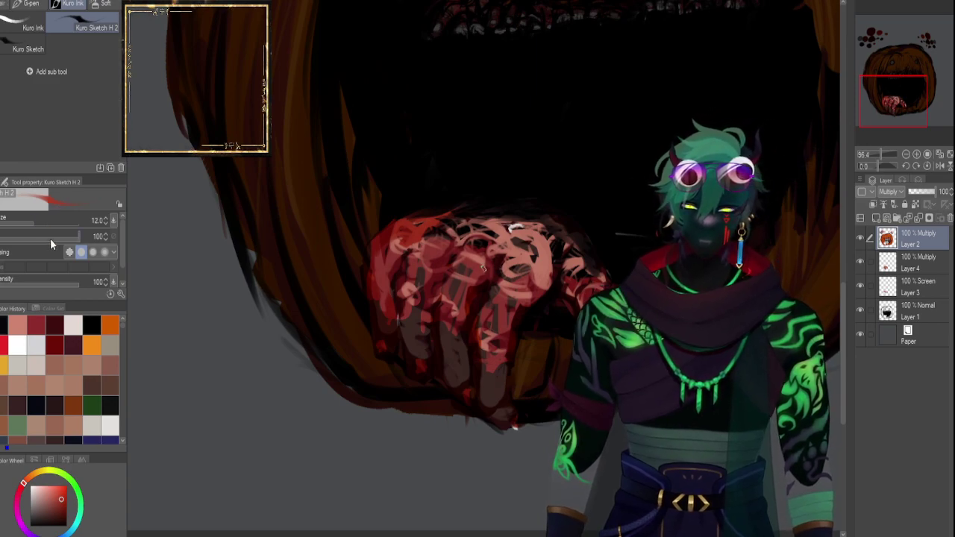
pyautogui.click(17, 344)
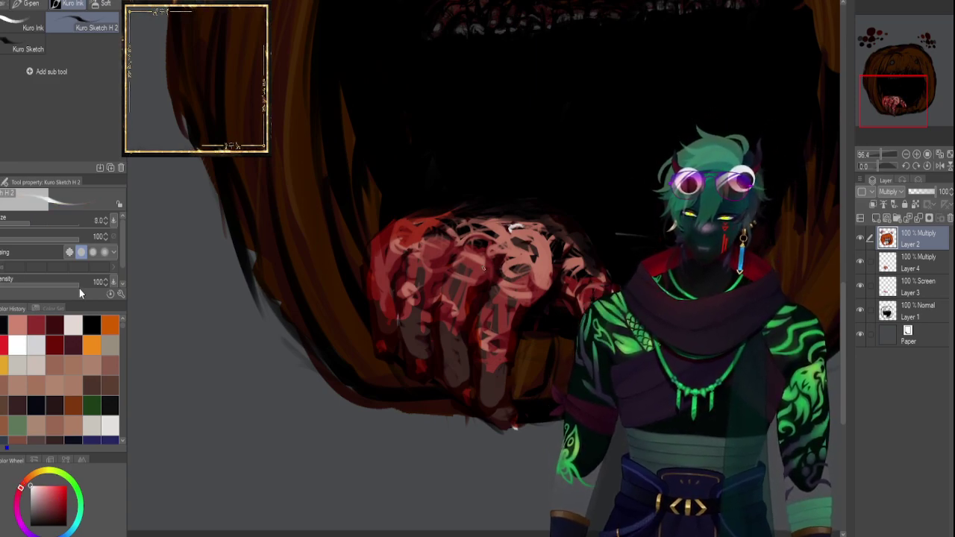
pyautogui.click(30, 4)
pyautogui.click(23, 50)
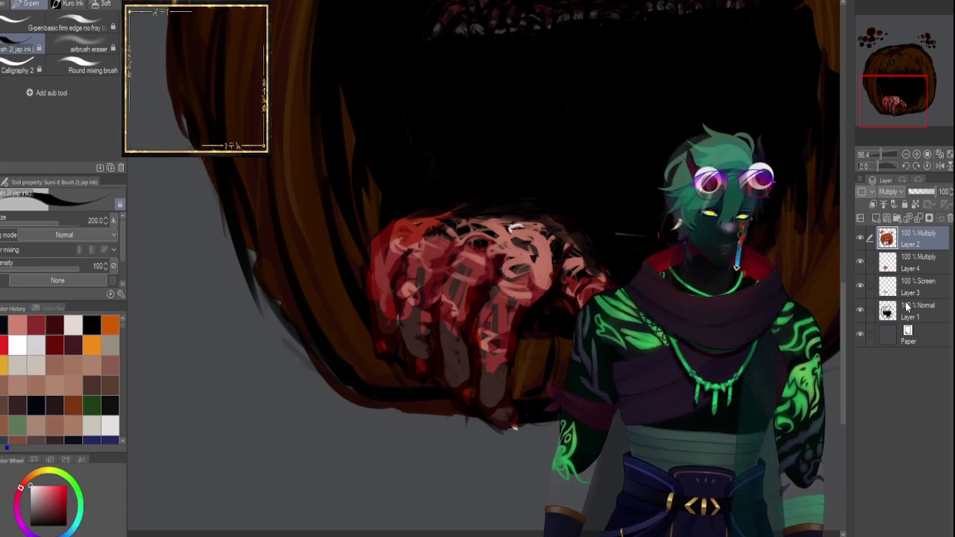
pyautogui.click(907, 307)
pyautogui.click(908, 268)
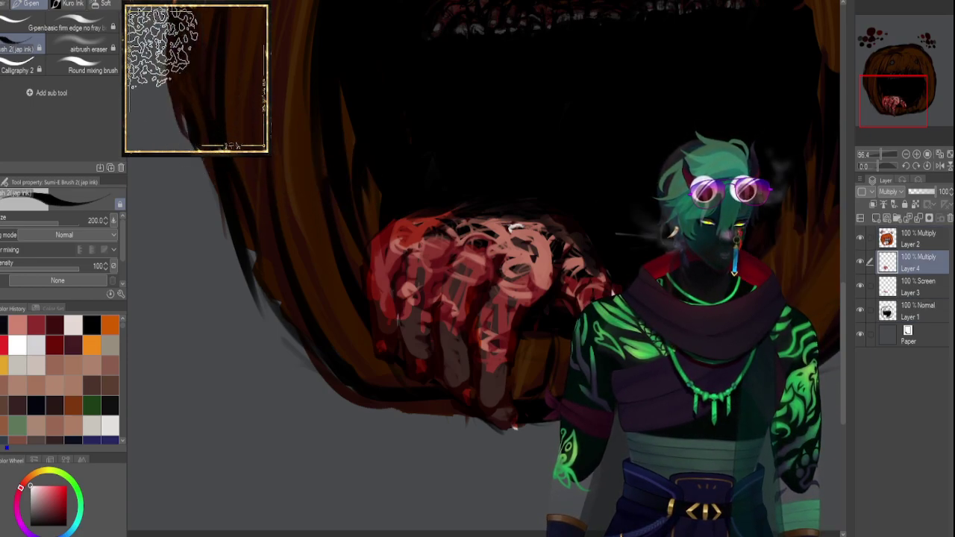
# Switch to the Kuro Ink brush at size 5, make Layer 3 active and hide Layer 4.
pyautogui.click(71, 4)
pyautogui.click(82, 25)
pyautogui.click(31, 28)
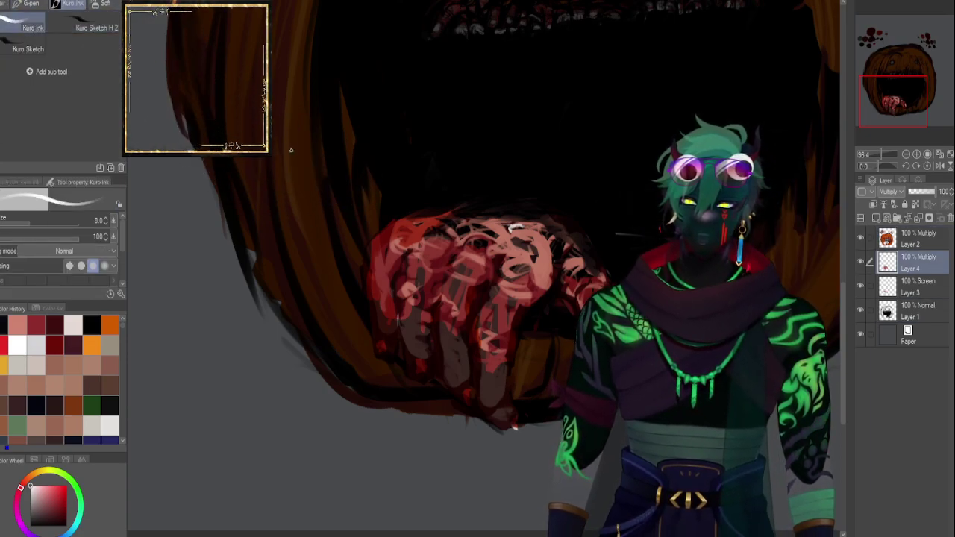
pyautogui.click(911, 291)
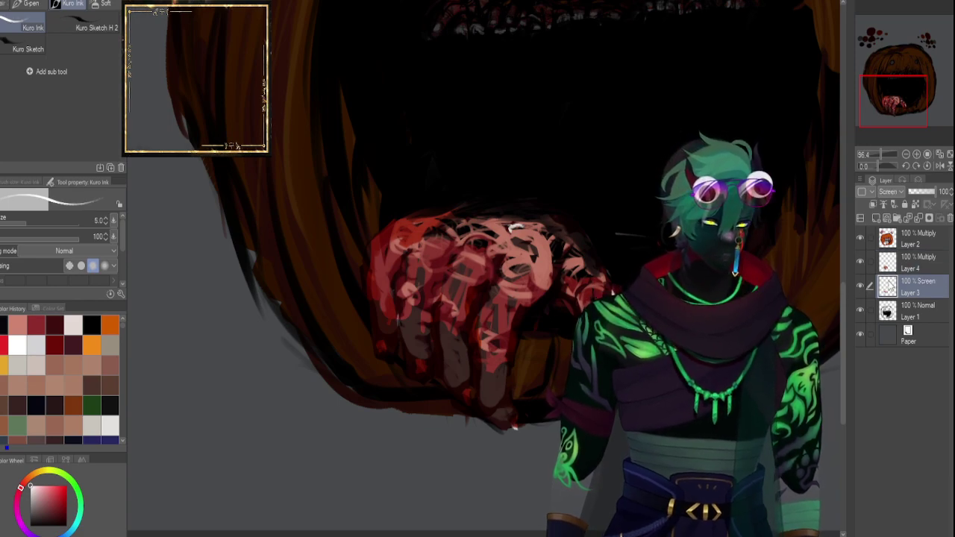
pyautogui.click(862, 263)
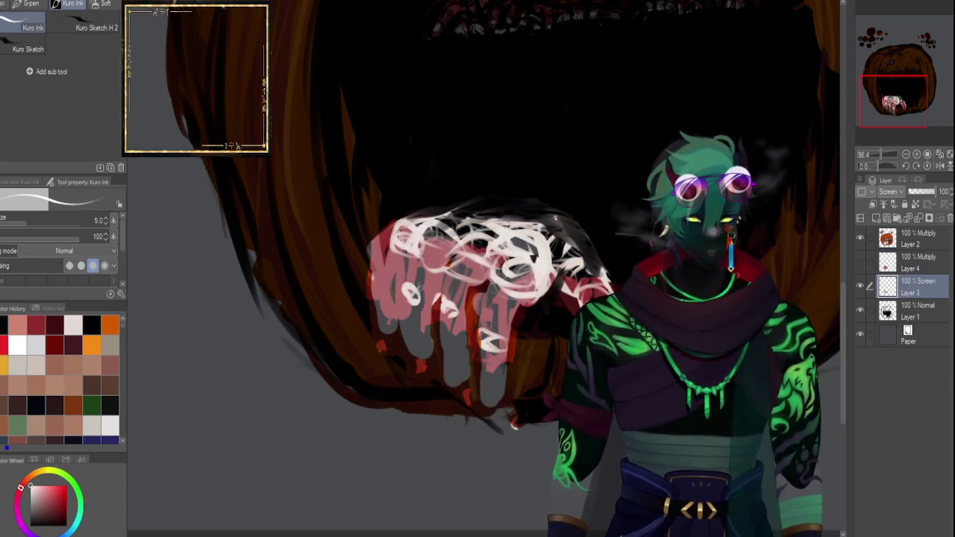
# Draw straight white lines below and above the knuckles on Layer 3, mirroring the canvas view, and scribble white marks between them.
pyautogui.click(522, 285)
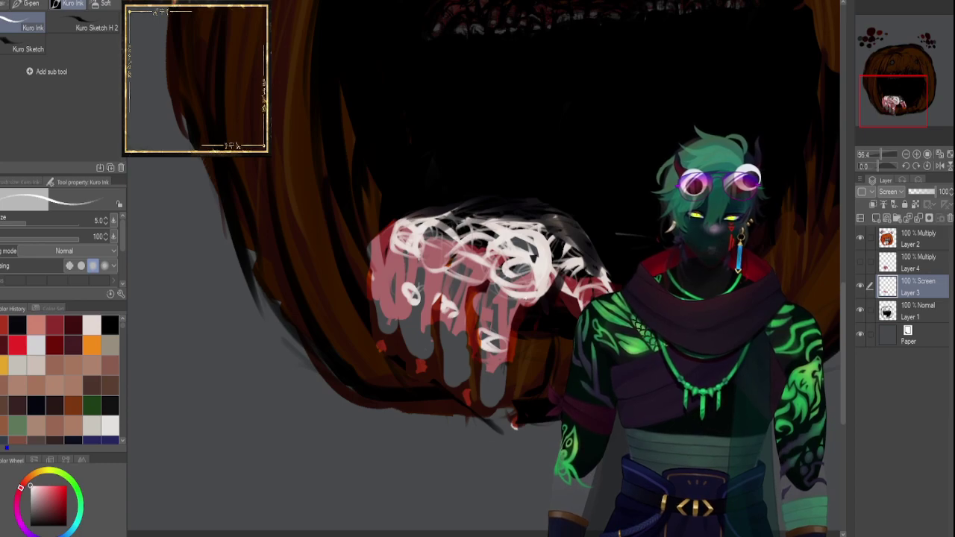
pyautogui.moveTo(391, 248); pyautogui.dragTo(535, 303)
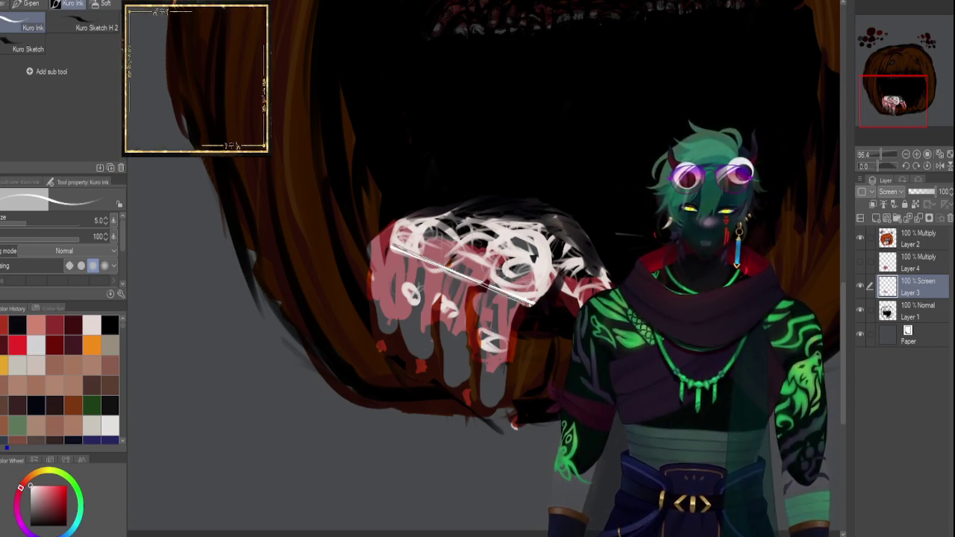
pyautogui.click(939, 165)
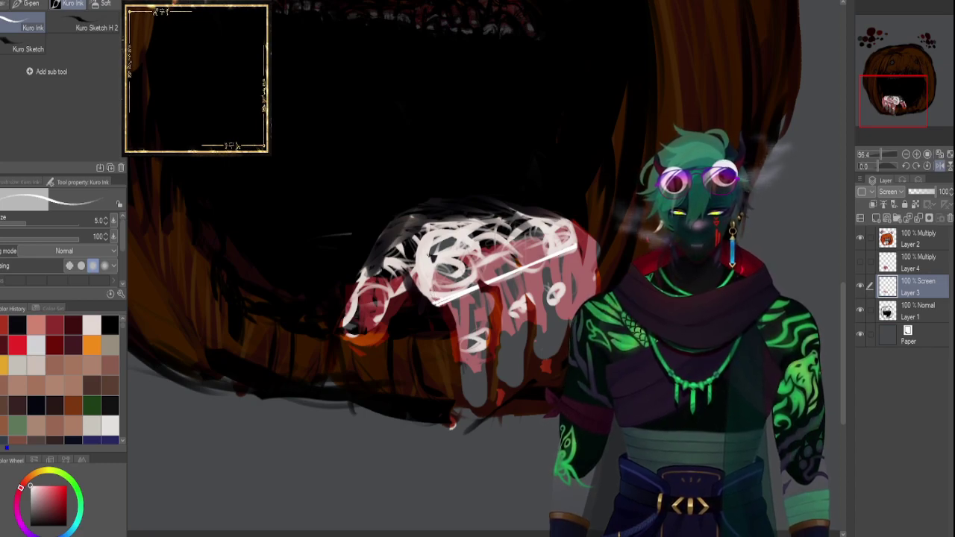
pyautogui.click(426, 252)
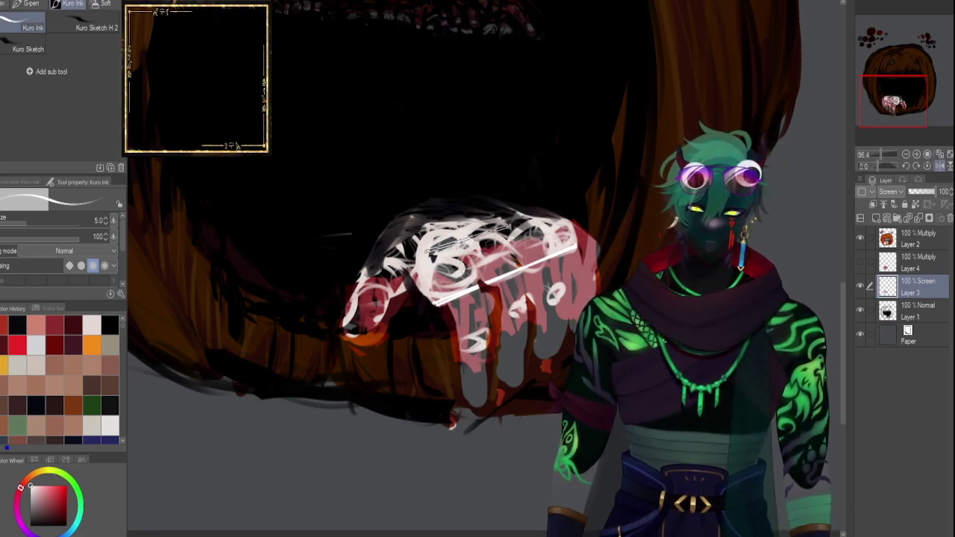
pyautogui.keyDown('shift'); pyautogui.click(563, 213); pyautogui.keyUp('shift')
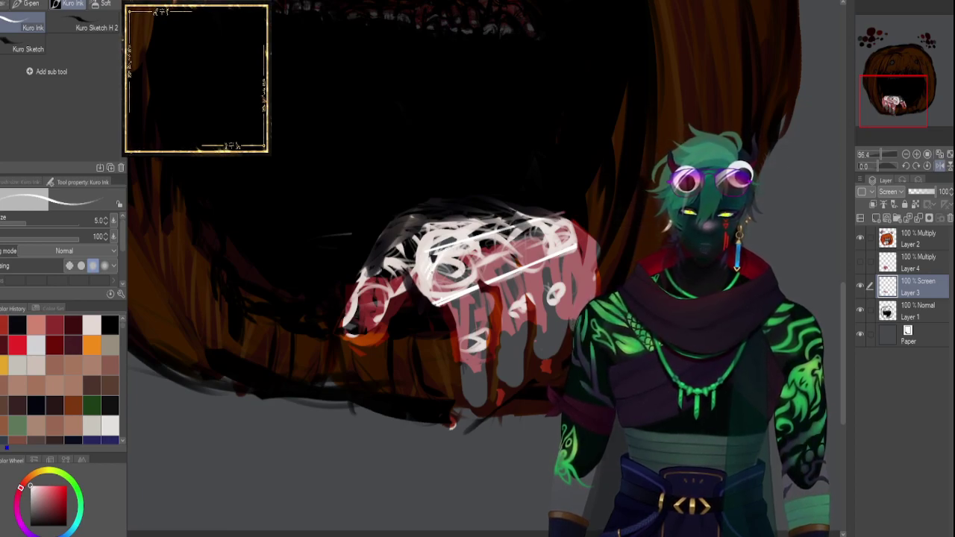
pyautogui.moveTo(506, 248); pyautogui.dragTo(530, 252)
pyautogui.moveTo(549, 219); pyautogui.dragTo(556, 236)
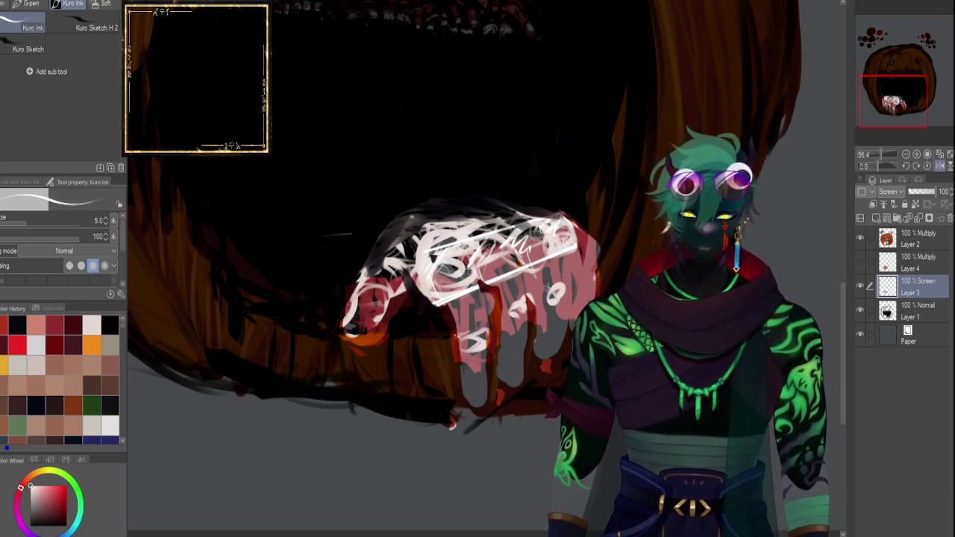
pyautogui.moveTo(465, 335)
pyautogui.mouseDown()
pyautogui.moveTo(478, 344)
pyautogui.moveTo(471, 329)
pyautogui.moveTo(467, 340)
pyautogui.mouseUp()
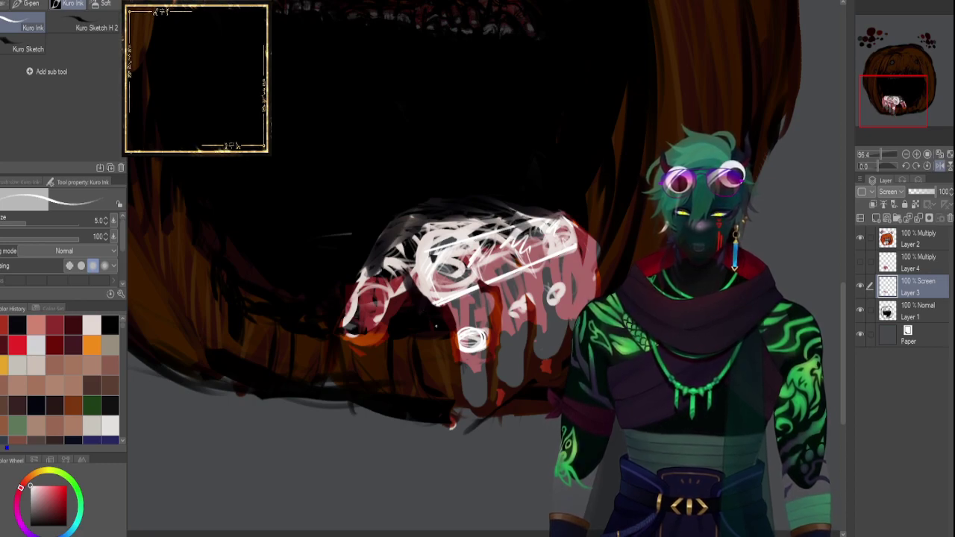
pyautogui.hotkey('ctrl', 'z')
pyautogui.hotkey('ctrl', 'z')
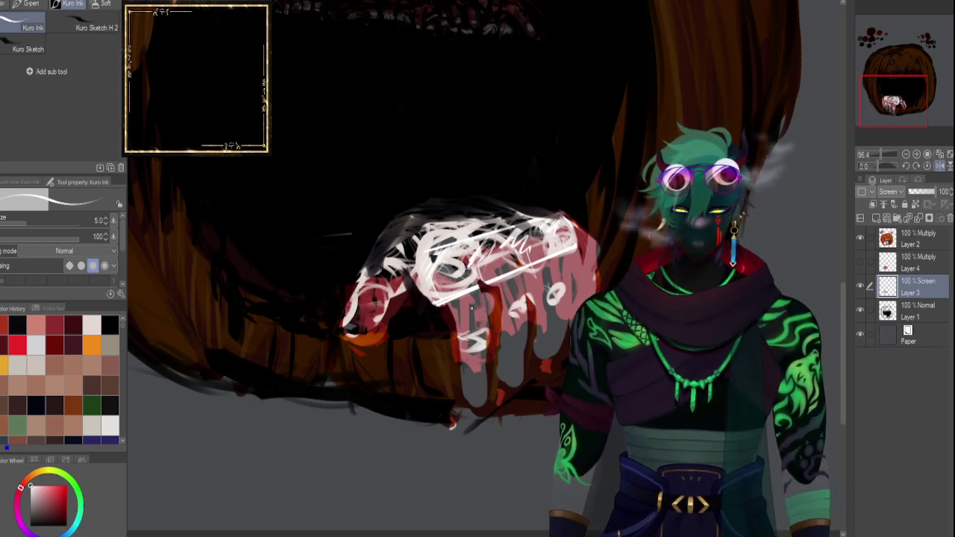
# Sketch a white oval joint and straight-sided knuckle outline on the finger nearest the thumb, redoing the first attempt.
pyautogui.moveTo(486, 306)
pyautogui.mouseDown()
pyautogui.moveTo(462, 323)
pyautogui.moveTo(478, 321)
pyautogui.mouseUp()
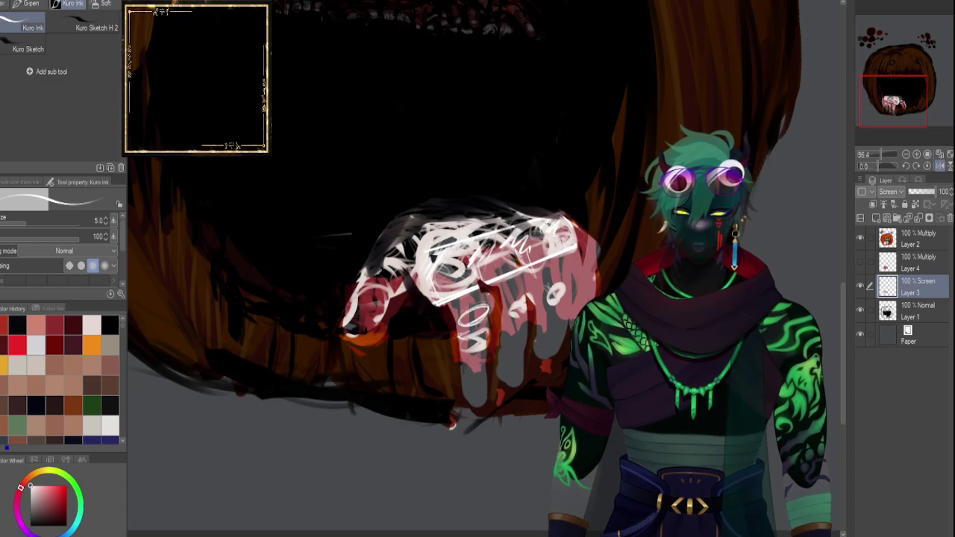
pyautogui.hotkey('ctrl', 'z')
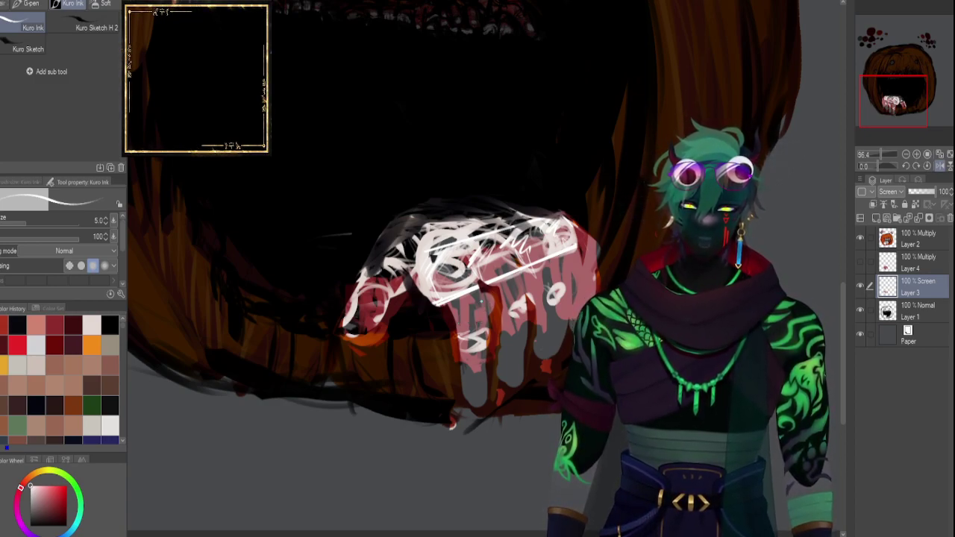
pyautogui.moveTo(484, 306)
pyautogui.mouseDown()
pyautogui.moveTo(465, 323)
pyautogui.moveTo(458, 317)
pyautogui.moveTo(479, 324)
pyautogui.mouseUp()
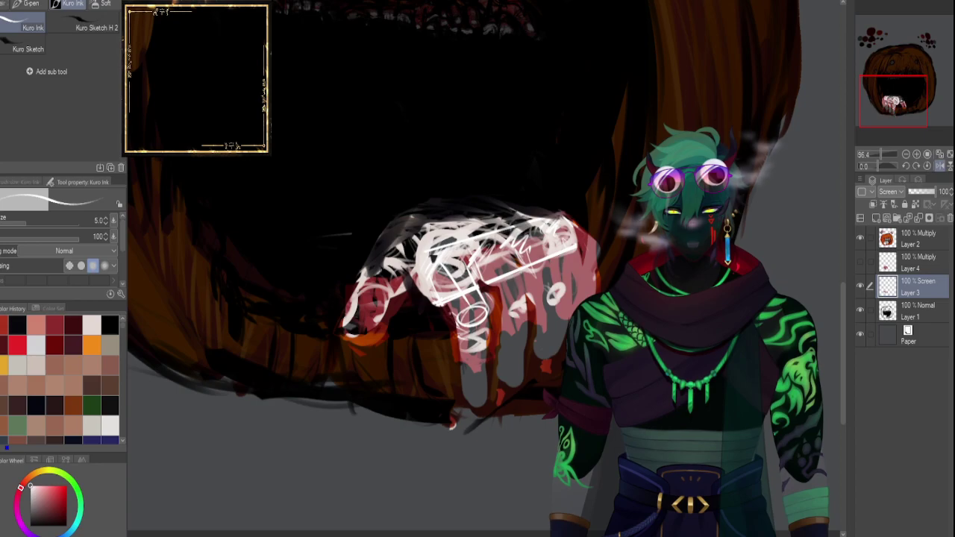
# Build up the white joint on the finger nearest the thumb and circle the joints of the neighbouring fingers in white.
pyautogui.moveTo(485, 297); pyautogui.dragTo(457, 315)
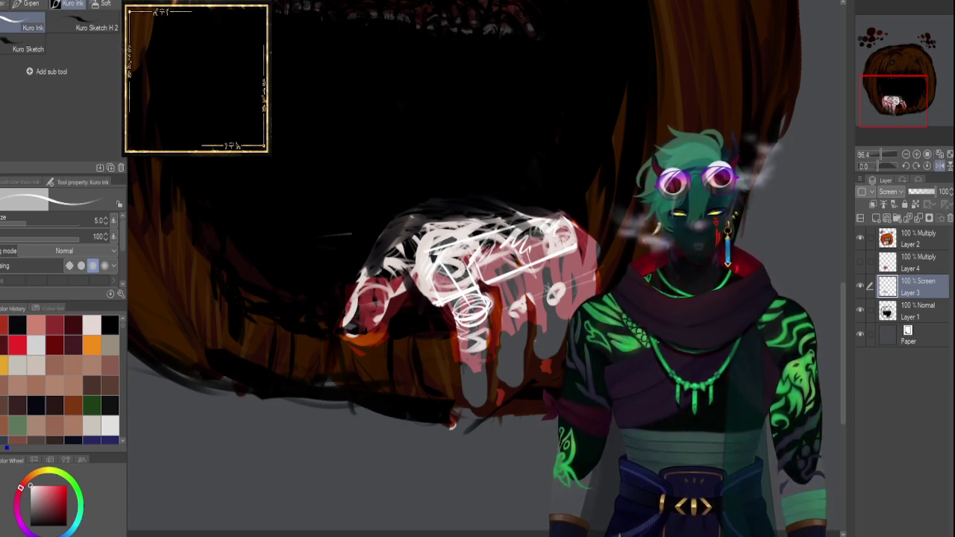
pyautogui.moveTo(527, 291)
pyautogui.mouseDown()
pyautogui.moveTo(505, 309)
pyautogui.moveTo(521, 312)
pyautogui.moveTo(535, 276)
pyautogui.moveTo(571, 277)
pyautogui.mouseUp()
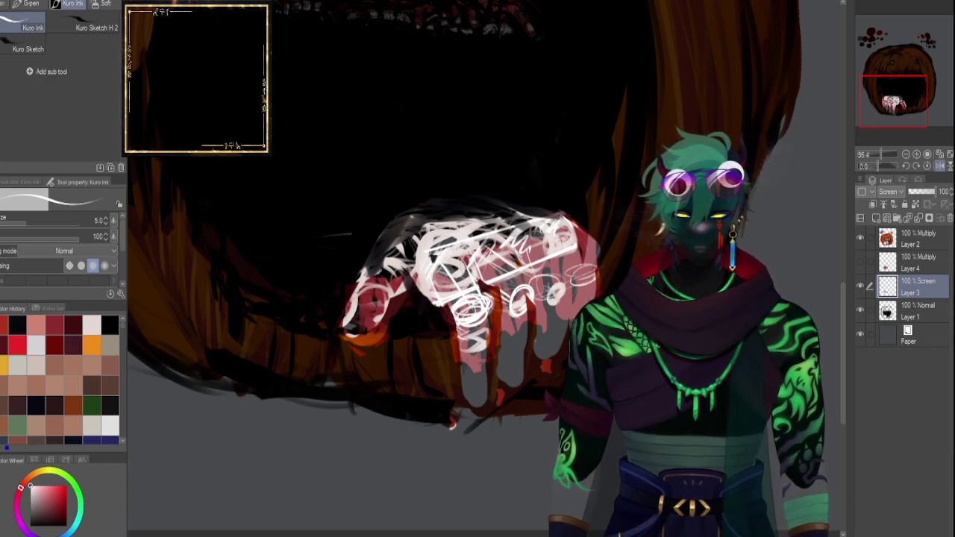
pyautogui.moveTo(535, 302)
pyautogui.mouseDown()
pyautogui.moveTo(515, 285)
pyautogui.moveTo(518, 309)
pyautogui.moveTo(528, 285)
pyautogui.mouseUp()
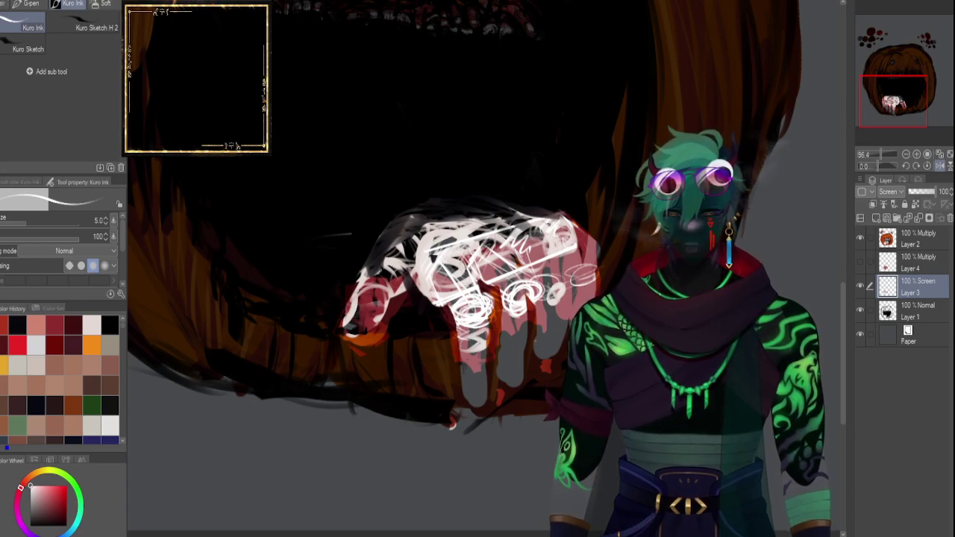
# Sketch the lower joint and sides of the finger nearest the thumb in white, extending the lines towards its fingertip.
pyautogui.moveTo(494, 346); pyautogui.dragTo(500, 368)
pyautogui.moveTo(487, 324)
pyautogui.mouseDown()
pyautogui.moveTo(499, 364)
pyautogui.moveTo(463, 366)
pyautogui.mouseUp()
pyautogui.moveTo(488, 349); pyautogui.dragTo(460, 363)
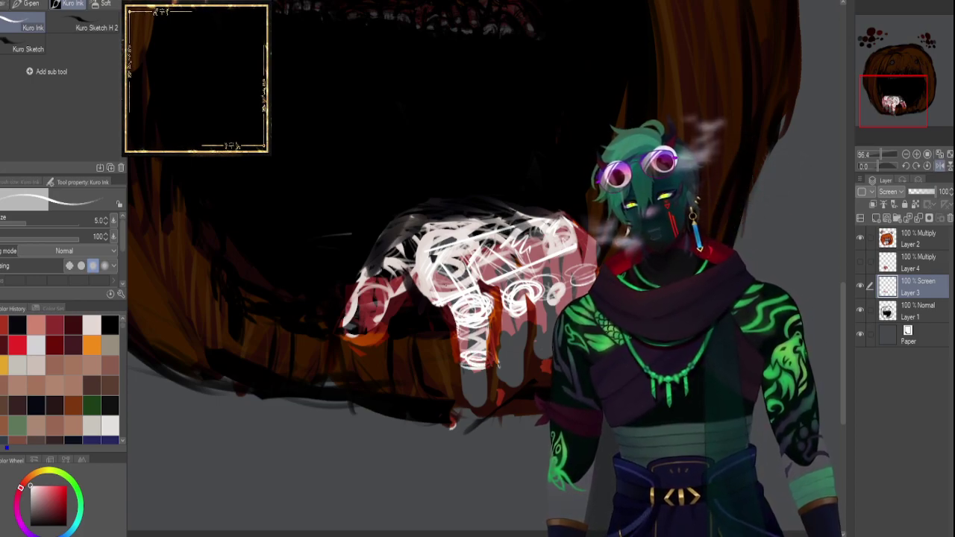
pyautogui.moveTo(461, 326)
pyautogui.mouseDown()
pyautogui.moveTo(463, 370)
pyautogui.moveTo(459, 359)
pyautogui.moveTo(471, 362)
pyautogui.mouseUp()
pyautogui.moveTo(479, 348)
pyautogui.mouseDown()
pyautogui.moveTo(463, 353)
pyautogui.moveTo(481, 350)
pyautogui.mouseUp()
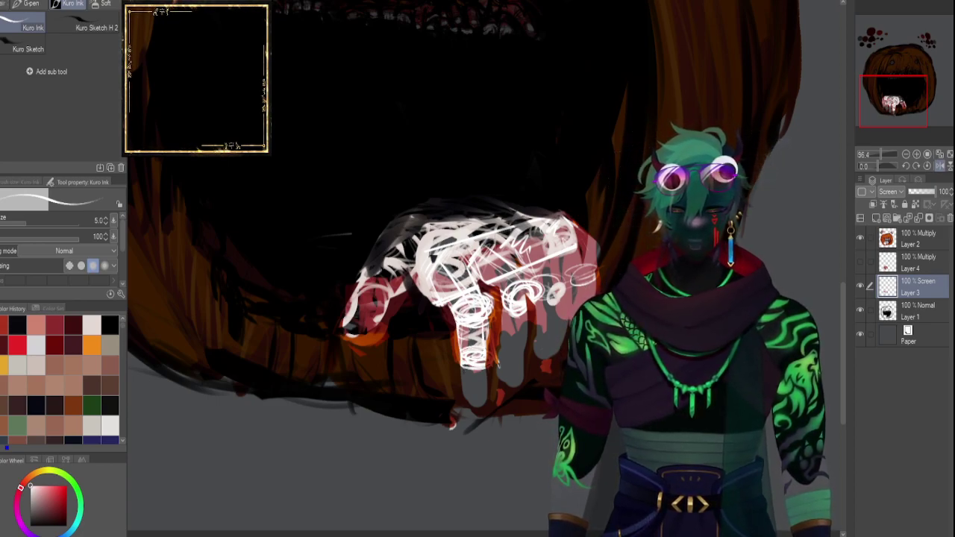
pyautogui.moveTo(460, 366)
pyautogui.mouseDown()
pyautogui.moveTo(461, 397)
pyautogui.moveTo(457, 390)
pyautogui.mouseUp()
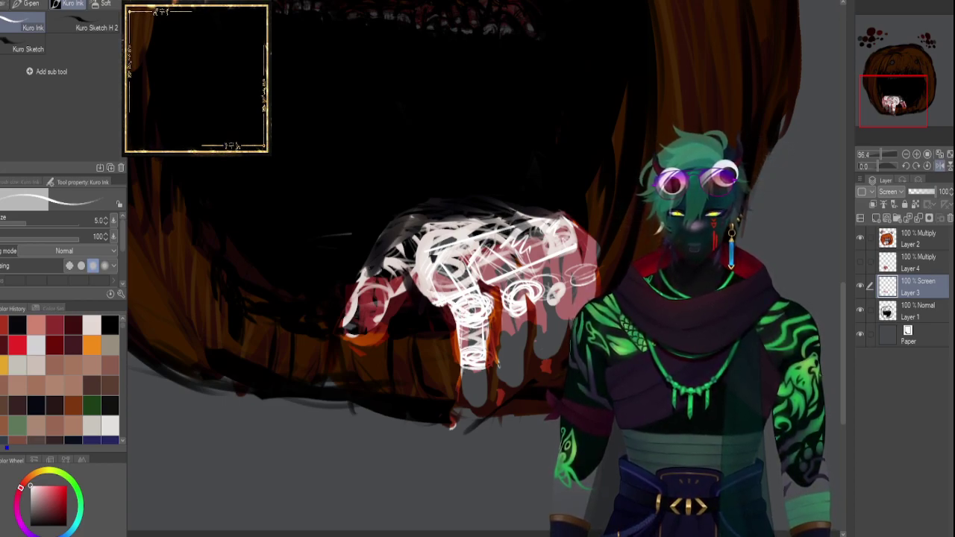
pyautogui.moveTo(467, 366); pyautogui.dragTo(463, 395)
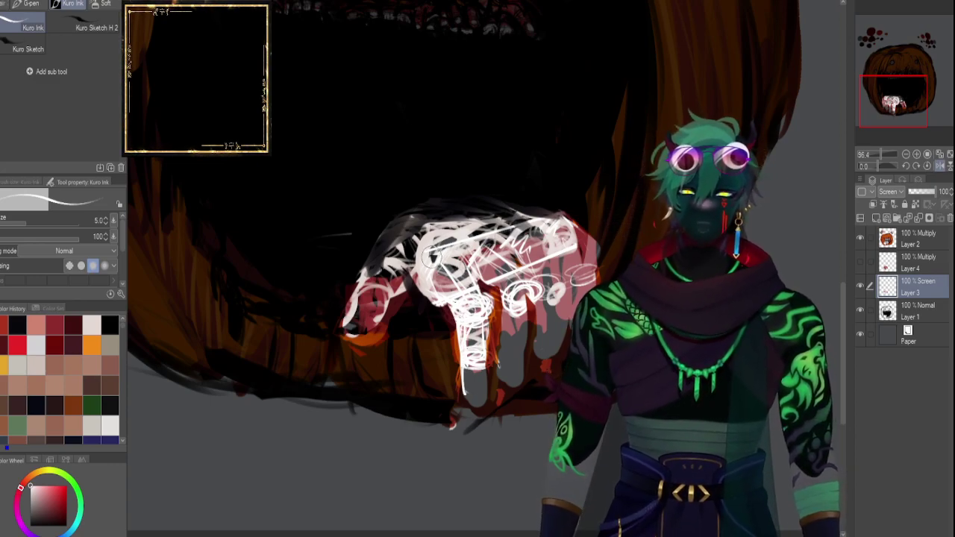
# Try another white line up the finger nearest the thumb, and undo the last four strokes.
pyautogui.moveTo(470, 348)
pyautogui.mouseDown()
pyautogui.moveTo(466, 320)
pyautogui.moveTo(468, 350)
pyautogui.moveTo(473, 328)
pyautogui.moveTo(481, 336)
pyautogui.moveTo(478, 343)
pyautogui.moveTo(471, 327)
pyautogui.moveTo(467, 345)
pyautogui.moveTo(451, 295)
pyautogui.mouseUp()
pyautogui.hotkey('ctrl', 'z')
pyautogui.hotkey('ctrl', 'z')
pyautogui.hotkey('ctrl', 'z')
pyautogui.hotkey('ctrl', 'z')
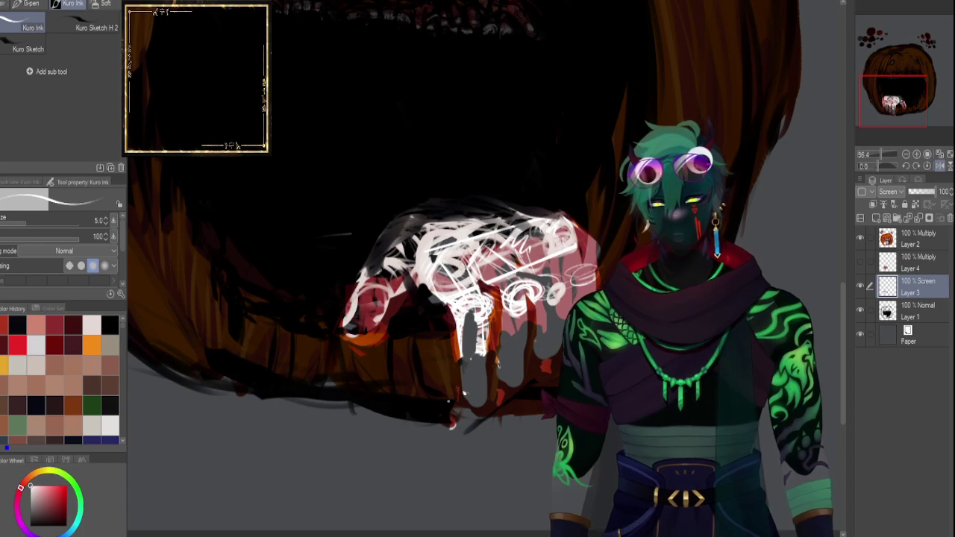
# Set the Kuro Ink brush to red at size 6 and outline the knuckle and upper finger nearest the thumb.
pyautogui.press(']')
pyautogui.click(17, 345)
pyautogui.moveTo(430, 290)
pyautogui.mouseDown()
pyautogui.moveTo(458, 306)
pyautogui.moveTo(444, 307)
pyautogui.moveTo(457, 298)
pyautogui.mouseUp()
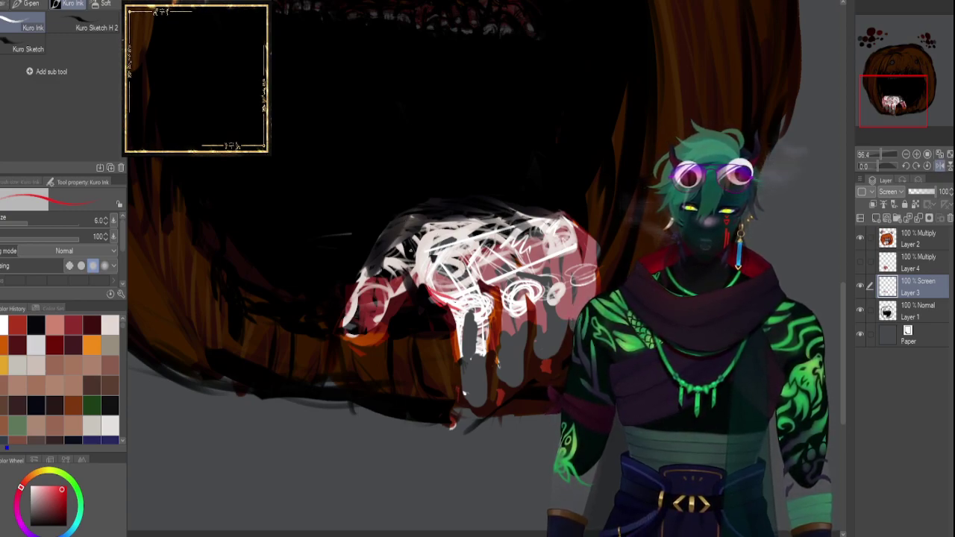
pyautogui.moveTo(416, 256)
pyautogui.mouseDown()
pyautogui.moveTo(444, 248)
pyautogui.moveTo(418, 266)
pyautogui.moveTo(431, 285)
pyautogui.mouseUp()
pyautogui.moveTo(422, 237)
pyautogui.mouseDown()
pyautogui.moveTo(441, 229)
pyautogui.moveTo(471, 245)
pyautogui.moveTo(460, 236)
pyautogui.moveTo(437, 291)
pyautogui.moveTo(460, 311)
pyautogui.moveTo(464, 300)
pyautogui.mouseUp()
pyautogui.moveTo(427, 272)
pyautogui.mouseDown()
pyautogui.moveTo(453, 304)
pyautogui.moveTo(462, 341)
pyautogui.mouseUp()
pyautogui.moveTo(463, 288); pyautogui.dragTo(469, 354)
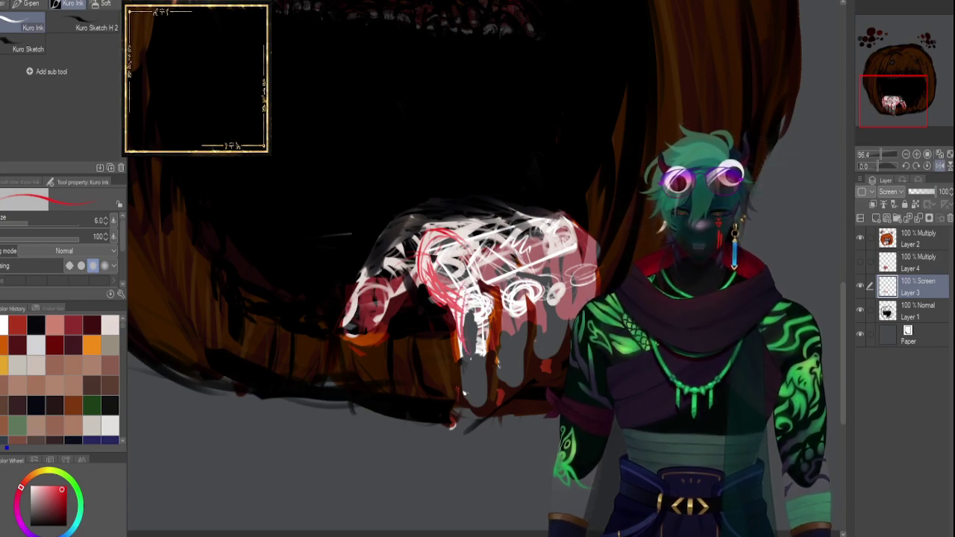
# Draw red contour lines from the knuckle down both sides of the finger nearest the thumb to its tip.
pyautogui.moveTo(447, 243)
pyautogui.mouseDown()
pyautogui.moveTo(486, 282)
pyautogui.moveTo(481, 274)
pyautogui.moveTo(486, 346)
pyautogui.mouseUp()
pyautogui.moveTo(489, 301); pyautogui.dragTo(497, 353)
pyautogui.moveTo(459, 280)
pyautogui.mouseDown()
pyautogui.moveTo(492, 316)
pyautogui.moveTo(489, 342)
pyautogui.mouseUp()
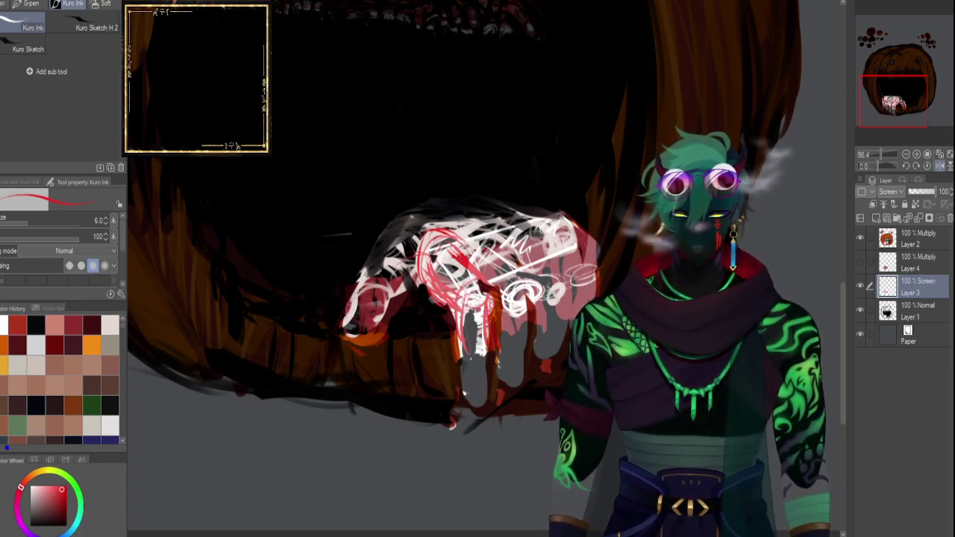
pyautogui.moveTo(492, 297); pyautogui.dragTo(499, 356)
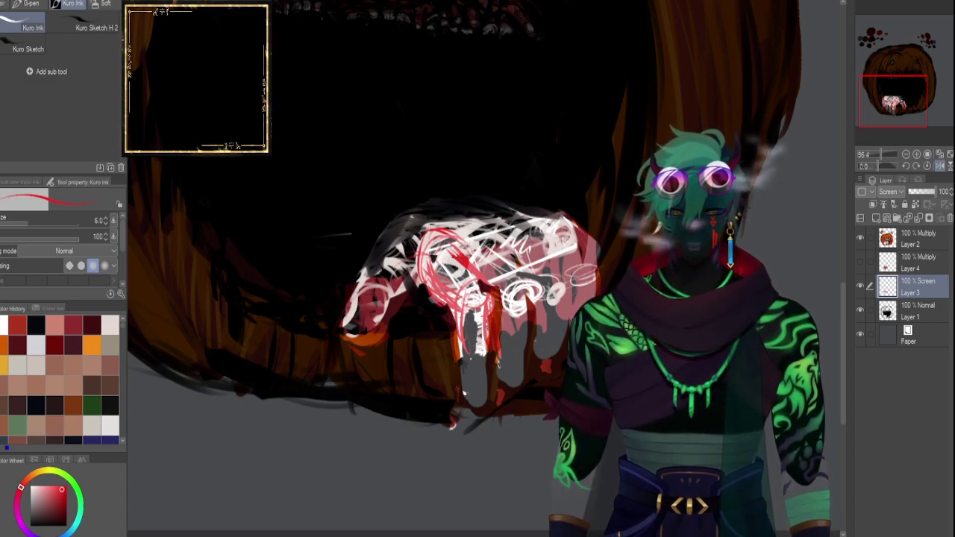
pyautogui.moveTo(469, 344)
pyautogui.mouseDown()
pyautogui.moveTo(481, 347)
pyautogui.moveTo(463, 357)
pyautogui.moveTo(489, 358)
pyautogui.moveTo(464, 359)
pyautogui.moveTo(477, 391)
pyautogui.mouseUp()
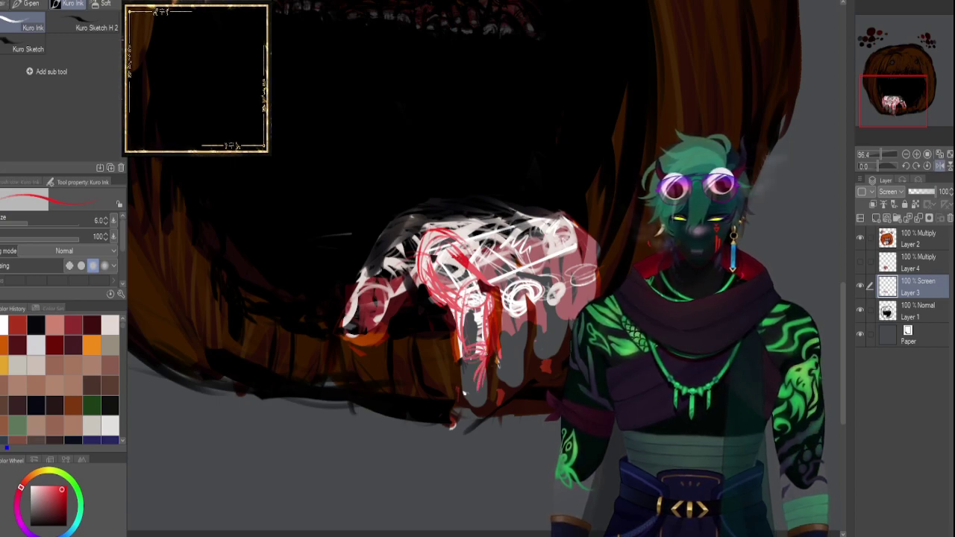
pyautogui.moveTo(463, 347); pyautogui.dragTo(461, 380)
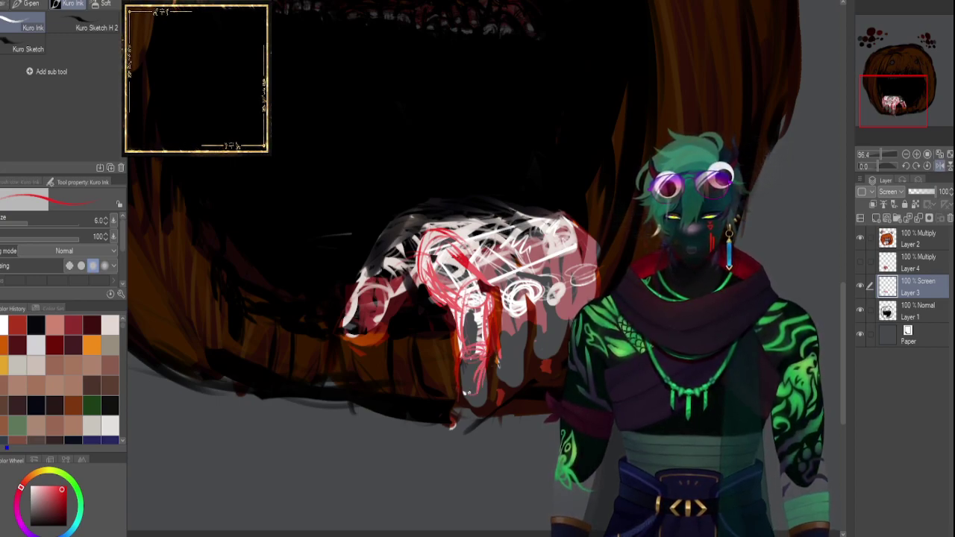
# Mirror the canvas view, outline the remaining fingers and knuckles in red on Layer 3, and restore the view's orientation.
pyautogui.click(939, 166)
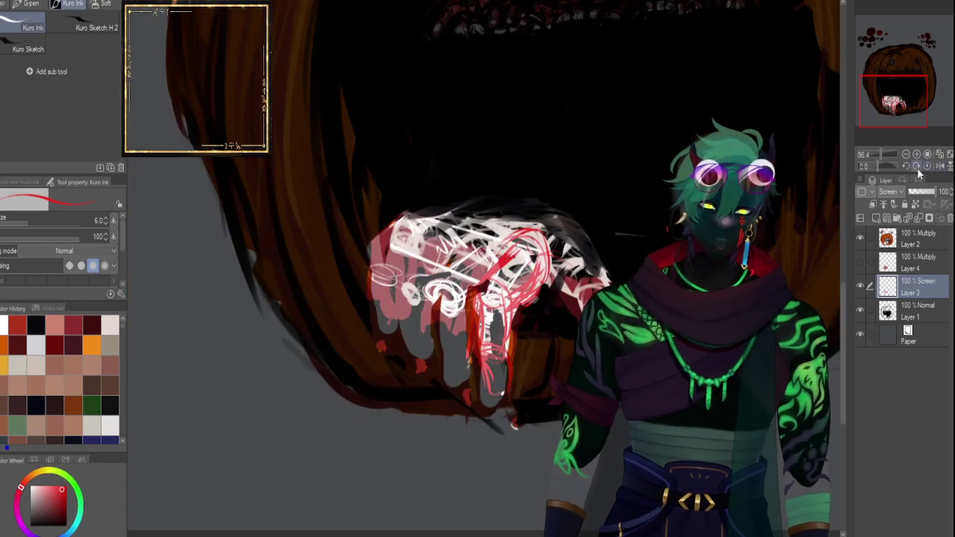
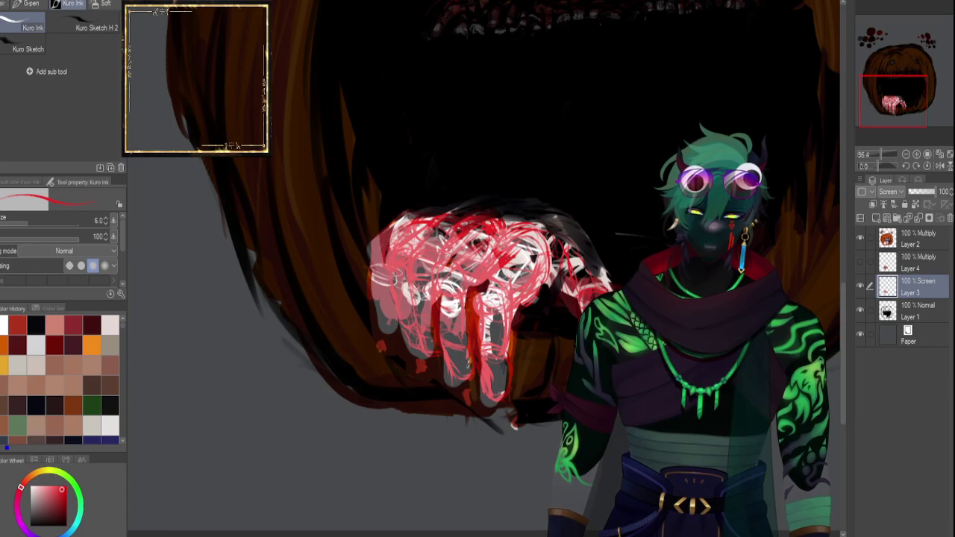
pyautogui.click(940, 164)
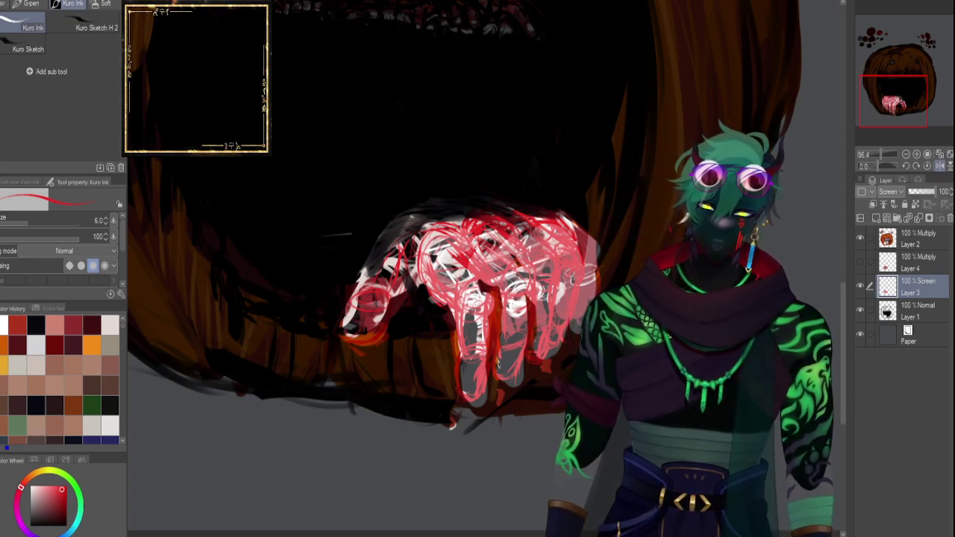
# Zoom out to 77.5%, show Layer 4 and make it the active layer.
pyautogui.moveTo(882, 154); pyautogui.dragTo(883, 152)
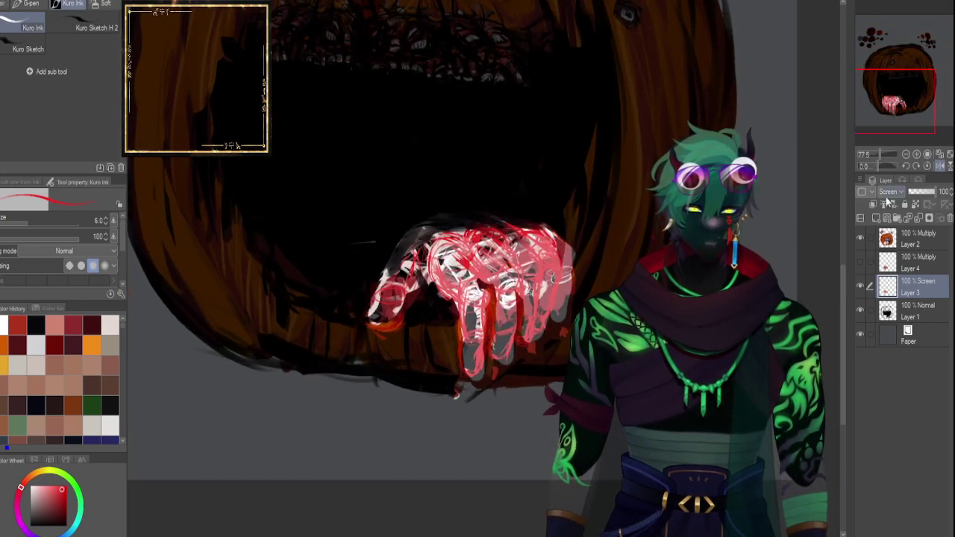
pyautogui.click(861, 262)
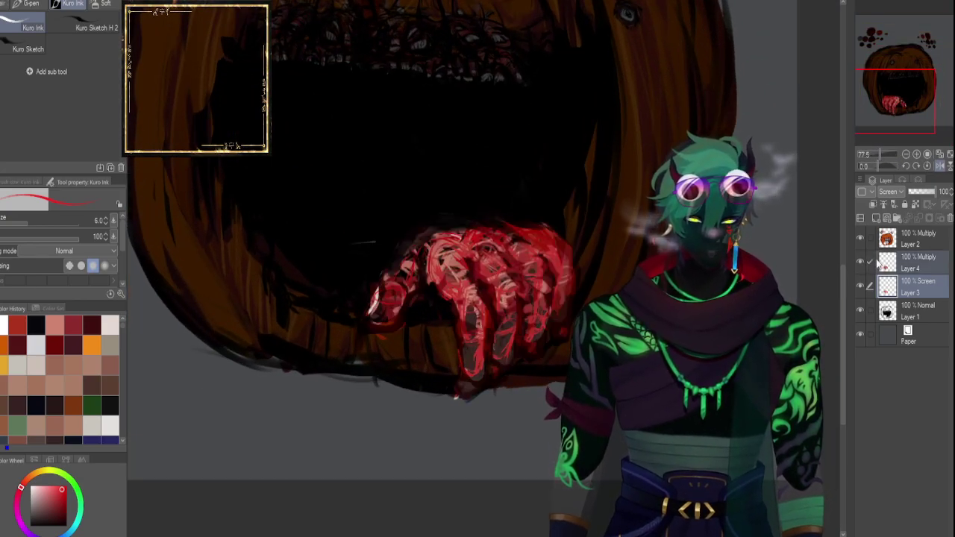
pyautogui.click(888, 263)
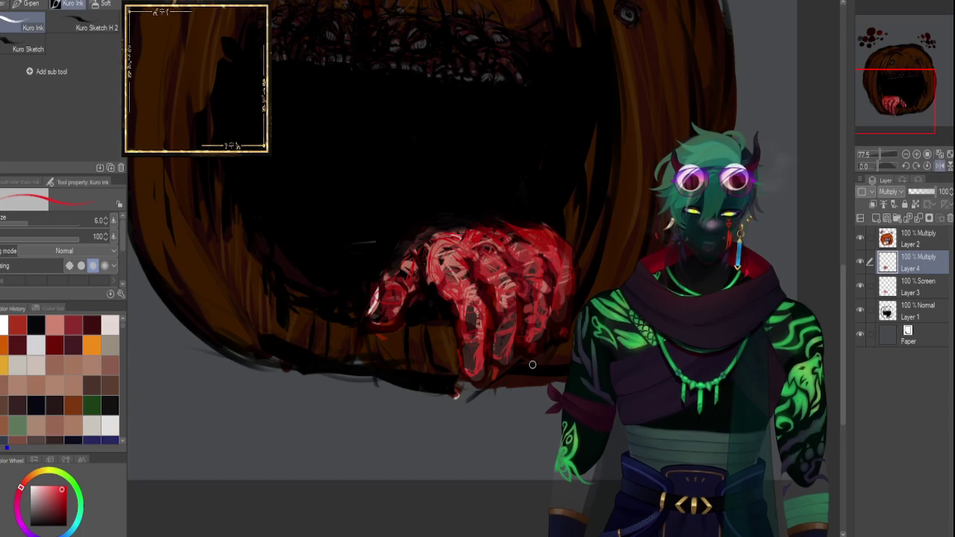
# Compare the hand with and without Layer 4 by repeatedly hiding and showing that layer.
pyautogui.click(862, 261)
pyautogui.click(862, 261)
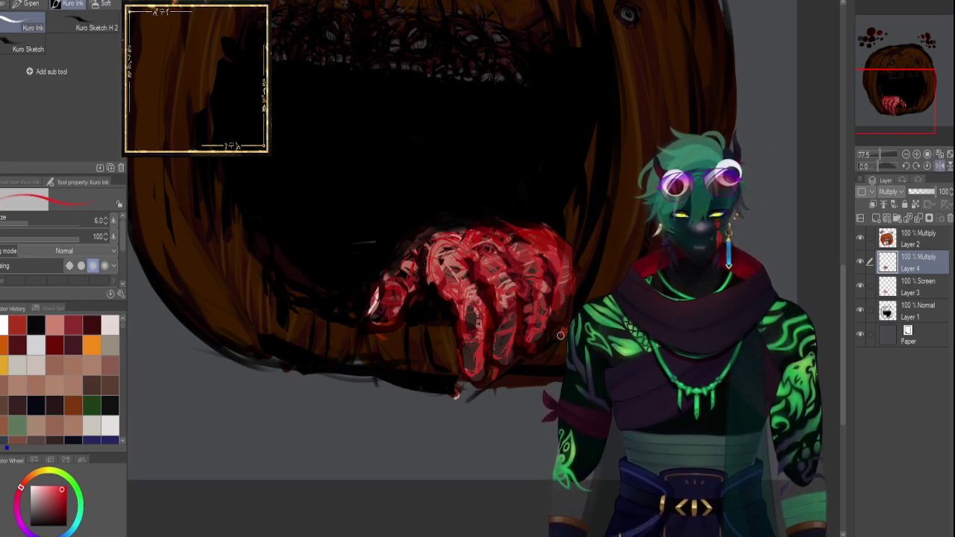
pyautogui.click(863, 261)
pyautogui.click(862, 261)
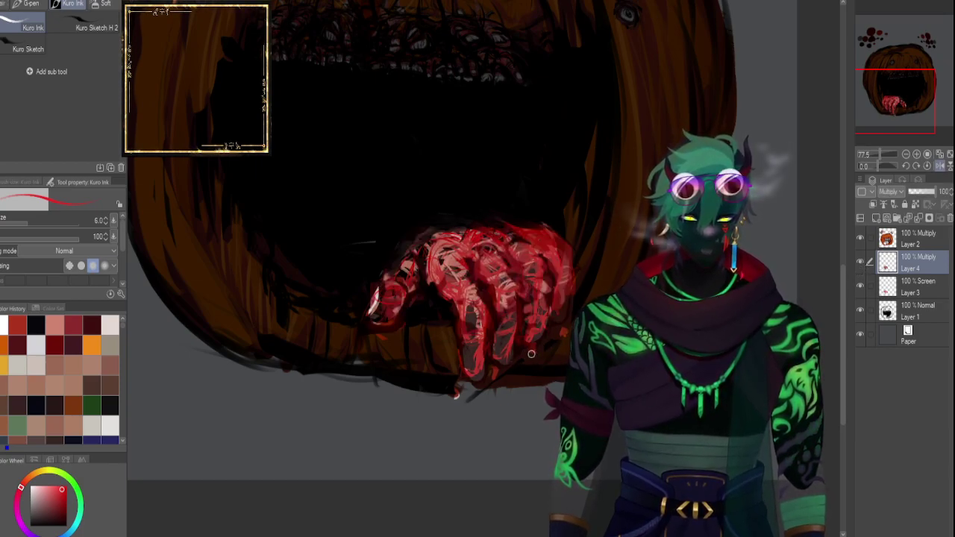
pyautogui.click(860, 263)
pyautogui.click(861, 263)
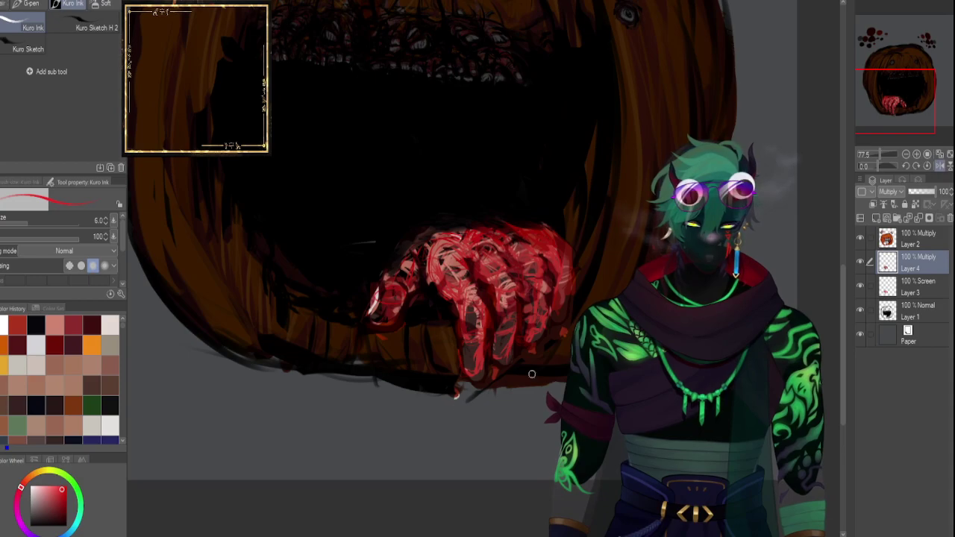
pyautogui.click(860, 263)
pyautogui.click(860, 263)
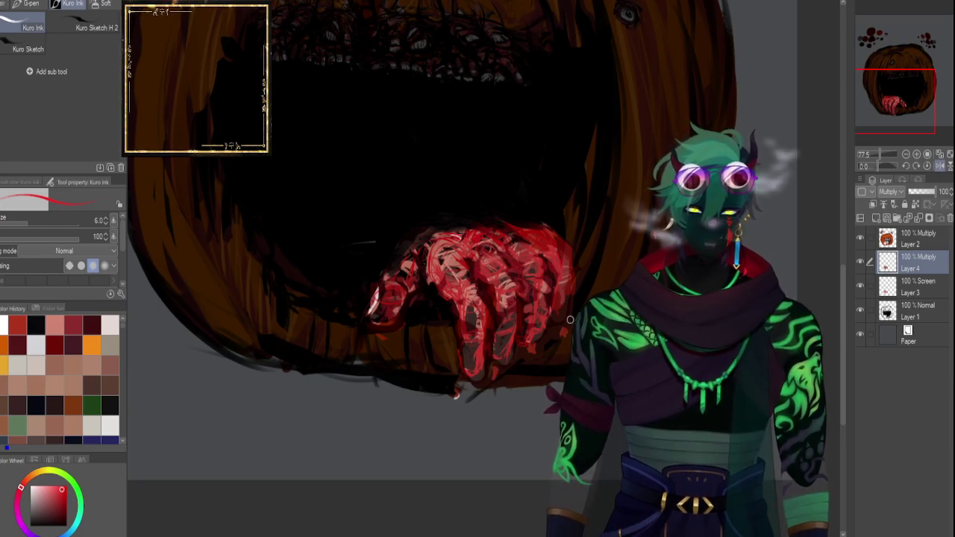
pyautogui.click(860, 261)
pyautogui.click(860, 262)
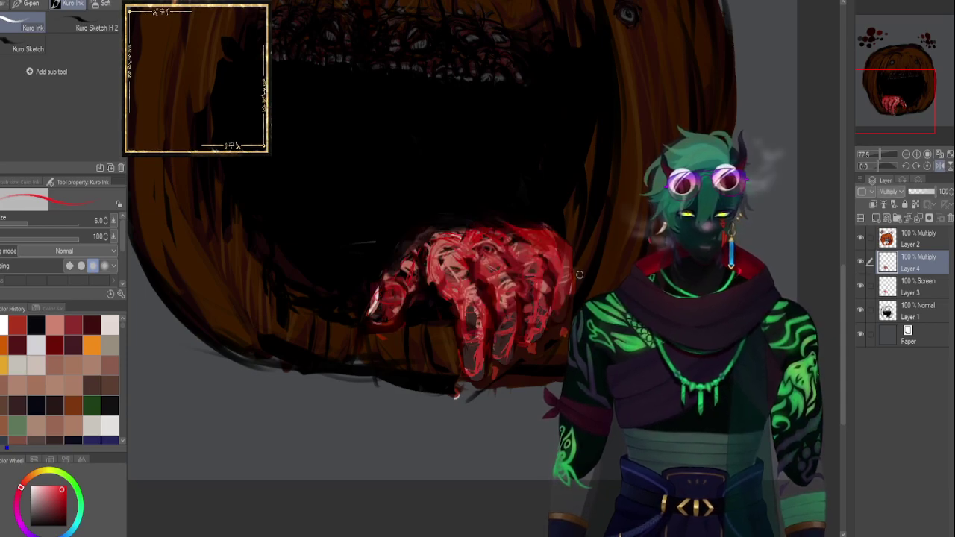
pyautogui.click(861, 261)
pyautogui.click(861, 261)
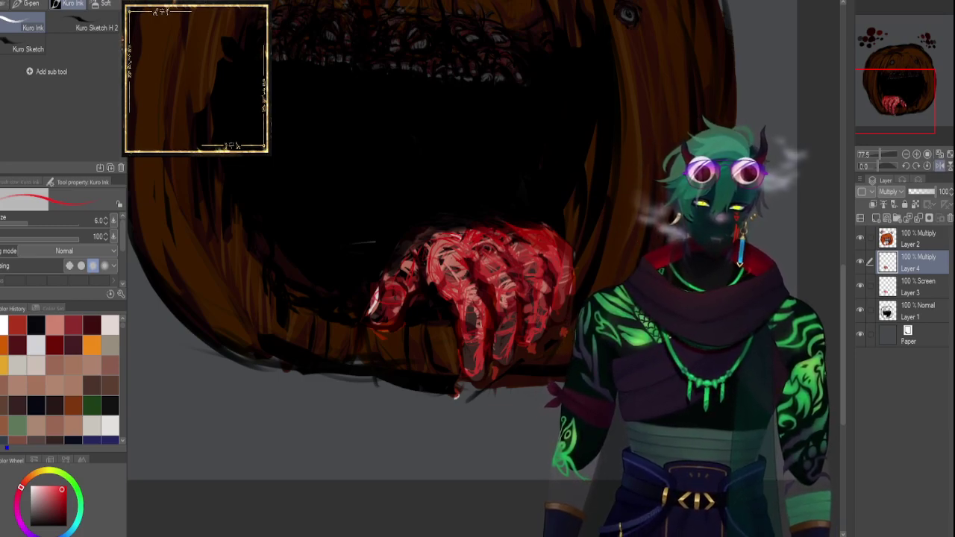
# Choose a dark red and enlarge the Kuro Ink brush to size 60 for Layer 4.
pyautogui.click(72, 364)
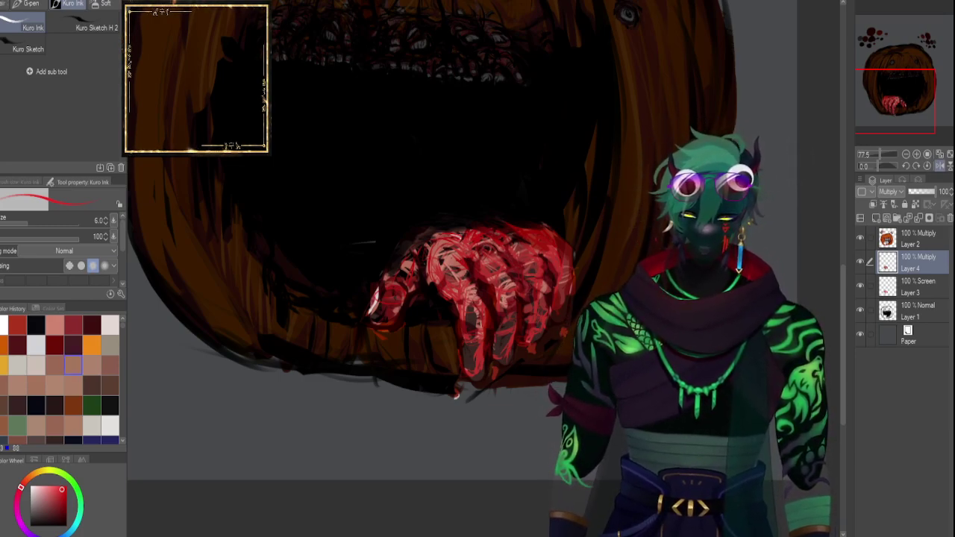
pyautogui.click(73, 325)
pyautogui.press('[')
pyautogui.click(882, 155)
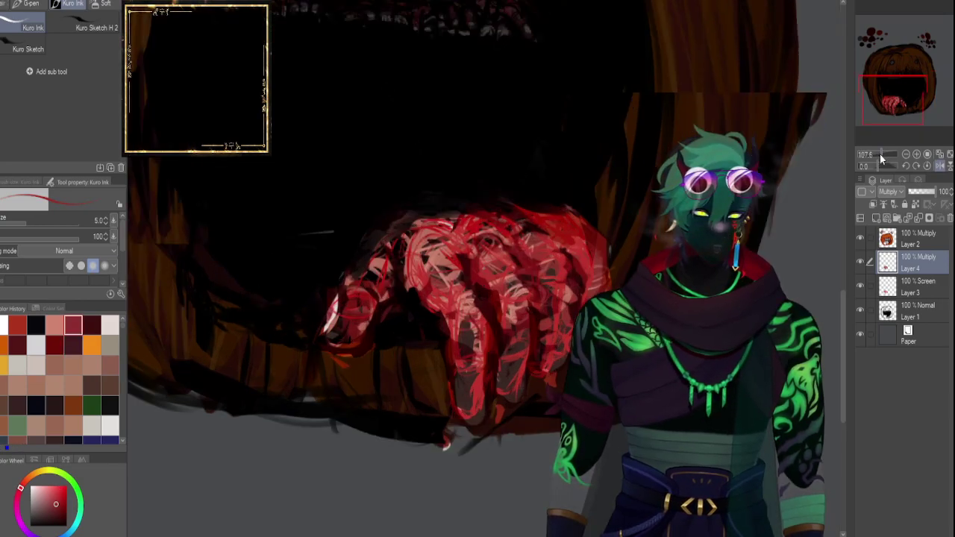
pyautogui.moveTo(881, 155); pyautogui.dragTo(877, 154)
pyautogui.moveTo(892, 85); pyautogui.dragTo(891, 76)
pyautogui.press(']')
pyautogui.press(']')
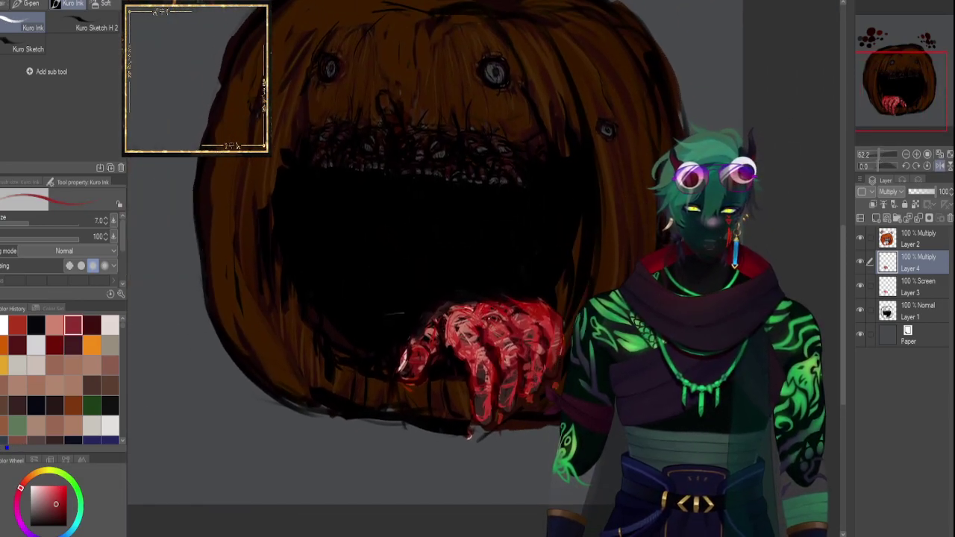
pyautogui.press(']')
pyautogui.press(']')
pyautogui.press(']')
pyautogui.press(']')
pyautogui.press(']')
pyautogui.press(']')
pyautogui.press(']')
pyautogui.press(']')
pyautogui.press(']')
pyautogui.press(']')
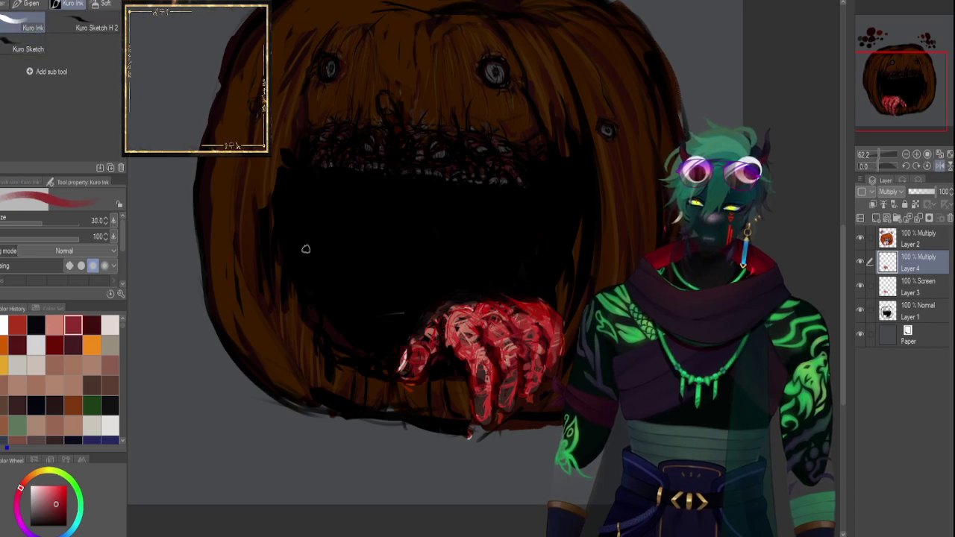
# Set Layer 4's blending mode to Normal and lower its opacity to 33%, after comparing the hand without it.
pyautogui.click(861, 262)
pyautogui.click(860, 262)
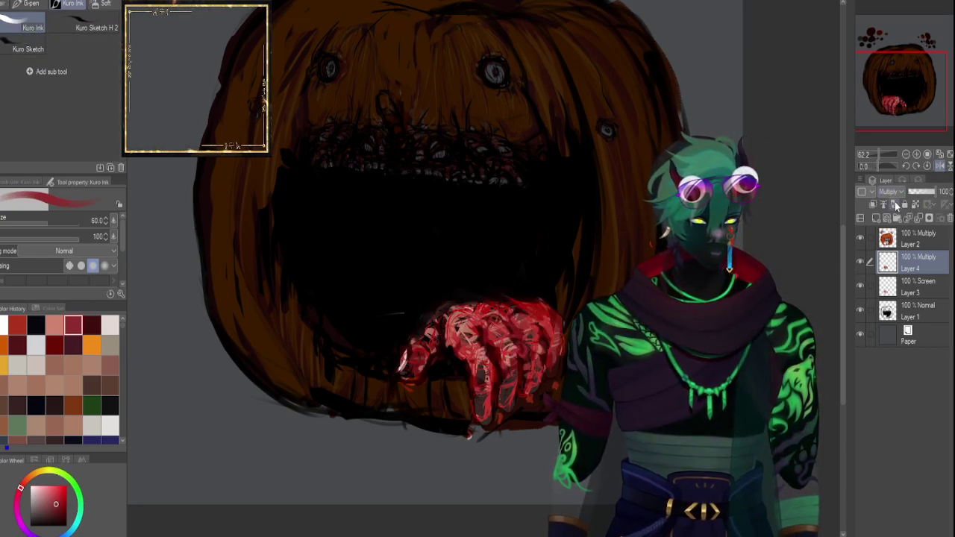
pyautogui.scroll(2, 900, 194)
pyautogui.moveTo(911, 192); pyautogui.dragTo(937, 193)
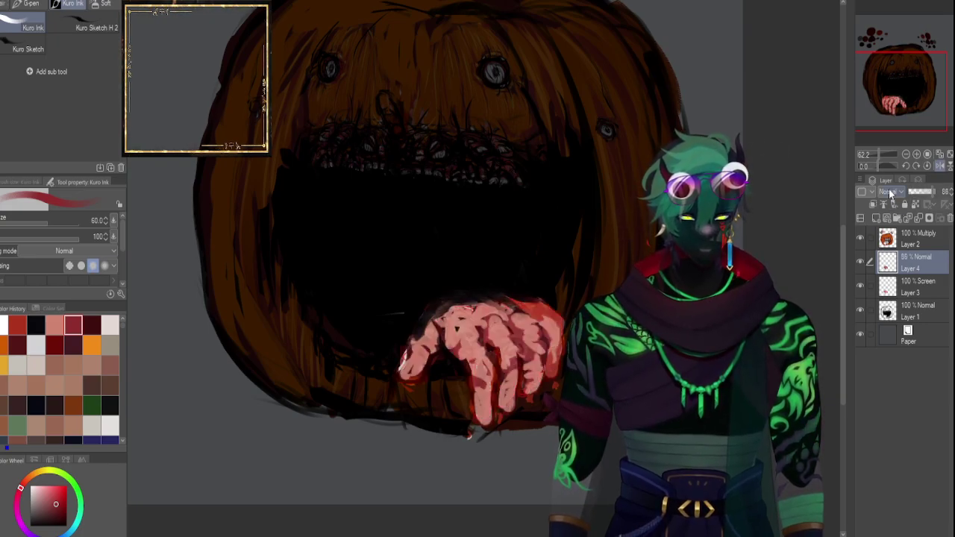
pyautogui.moveTo(881, 154); pyautogui.dragTo(885, 154)
pyautogui.moveTo(893, 93); pyautogui.dragTo(890, 108)
pyautogui.moveTo(911, 190); pyautogui.dragTo(916, 191)
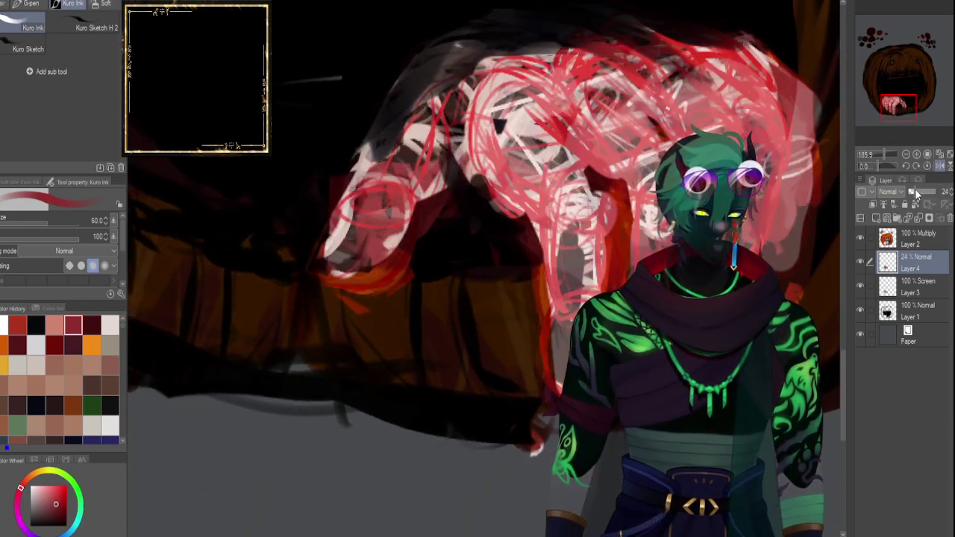
# Set the Kuro Ink brush size to 50 for painting the hand on Layer 4.
pyautogui.press('[')
pyautogui.press('[')
pyautogui.press('[')
pyautogui.press('[')
pyautogui.press('[')
pyautogui.press('[')
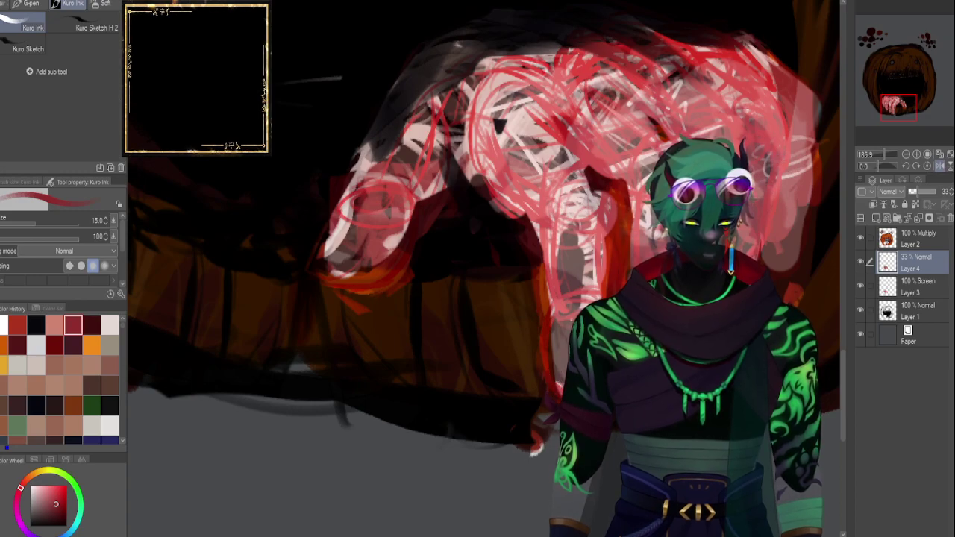
pyautogui.press(']')
pyautogui.press(']')
pyautogui.press(']')
pyautogui.press(']')
pyautogui.press(']')
pyautogui.press(']')
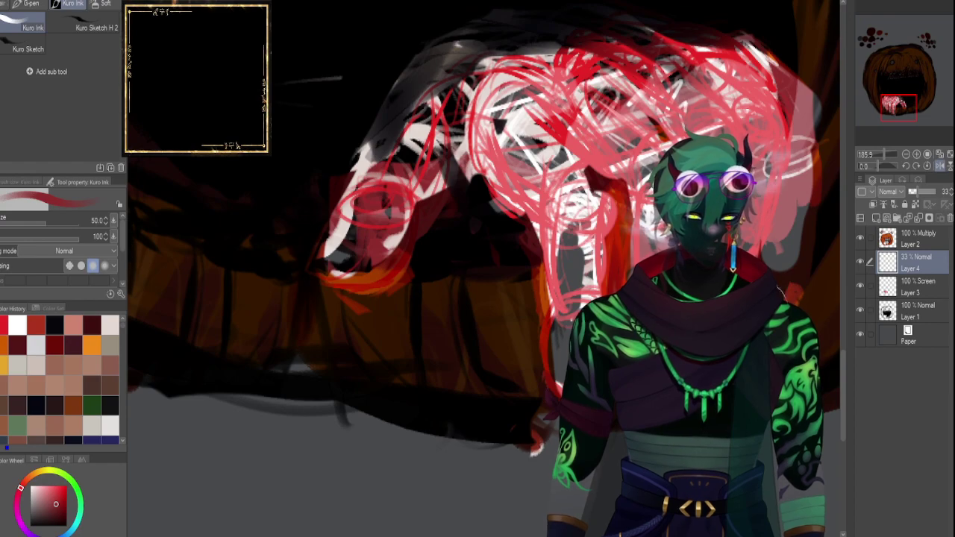
# Zoom out to 120% and compare the hand with and without Layer 3 by toggling its visibility.
pyautogui.click(861, 285)
pyautogui.click(861, 286)
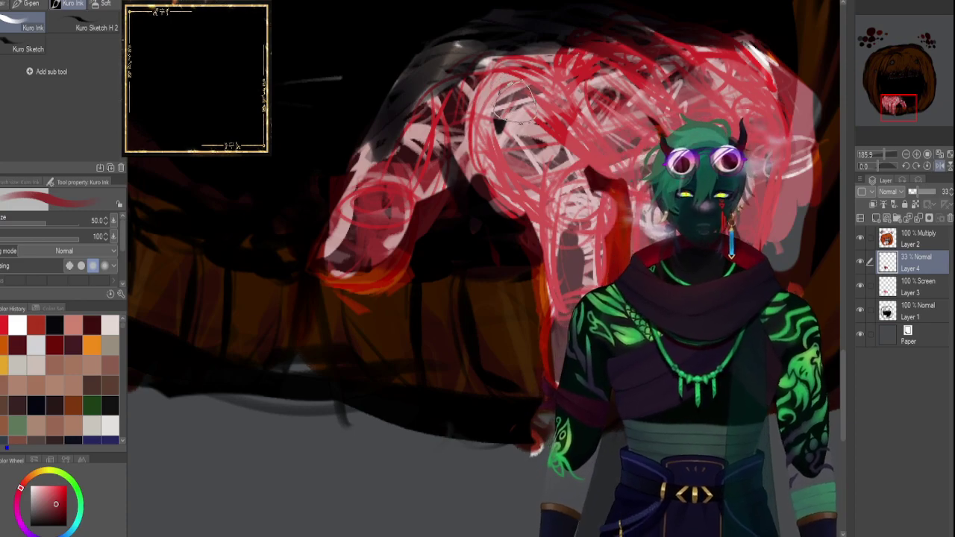
pyautogui.click(884, 155)
pyautogui.moveTo(884, 155); pyautogui.dragTo(882, 156)
pyautogui.moveTo(909, 105)
pyautogui.mouseDown()
pyautogui.moveTo(912, 83)
pyautogui.moveTo(892, 82)
pyautogui.mouseUp()
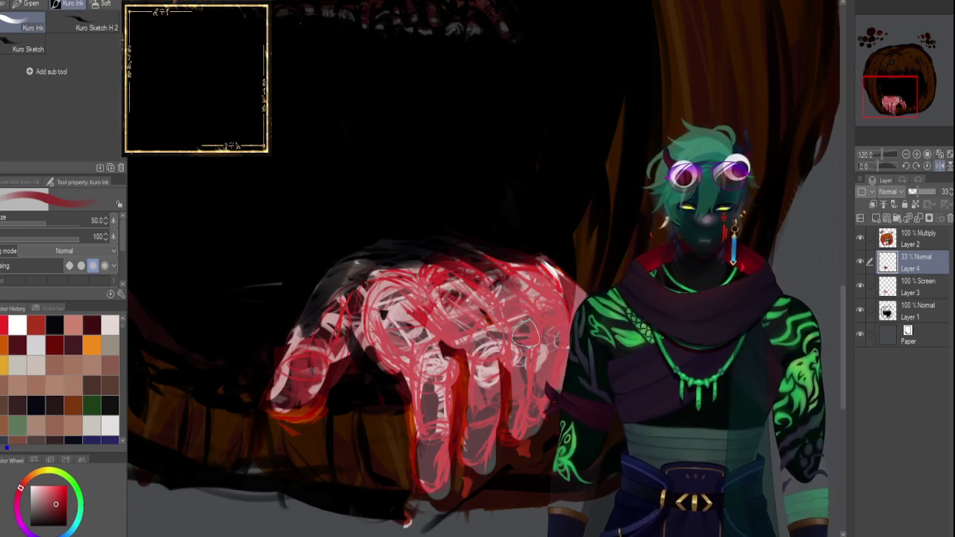
pyautogui.click(861, 288)
pyautogui.click(861, 288)
pyautogui.click(861, 287)
pyautogui.click(860, 286)
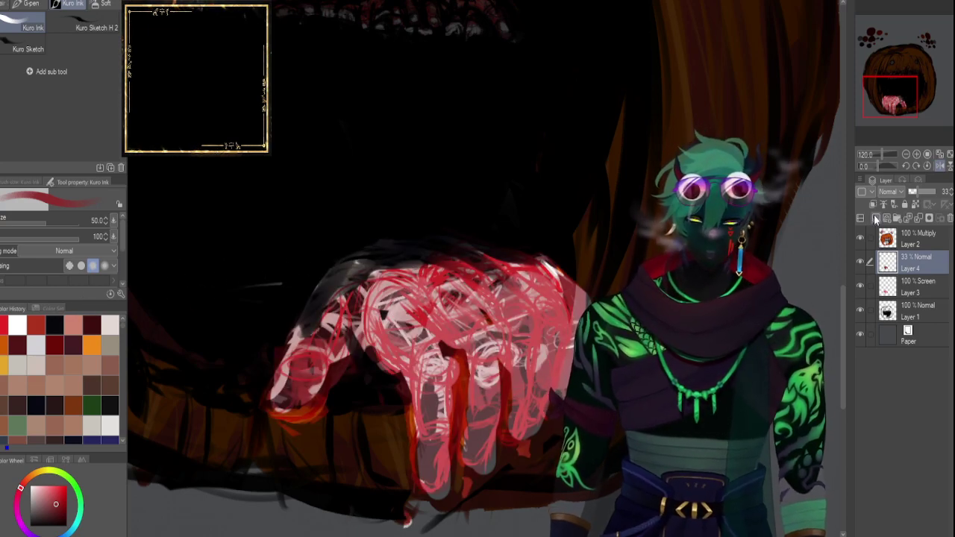
# Raise Layer 4's opacity to 47% and paint dark red shading across the hand with the brush at size 20.
pyautogui.moveTo(920, 189); pyautogui.dragTo(925, 191)
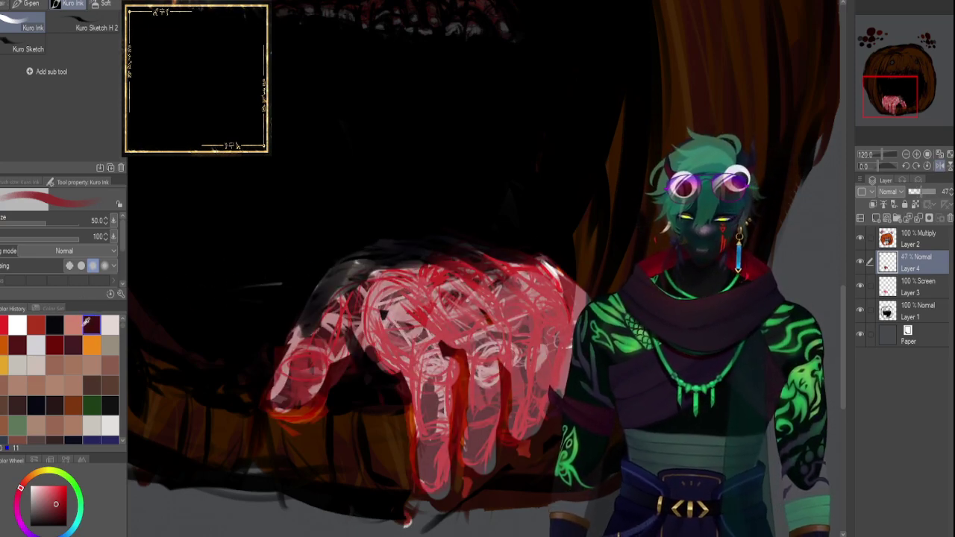
pyautogui.click(92, 325)
pyautogui.press('[')
pyautogui.press('[')
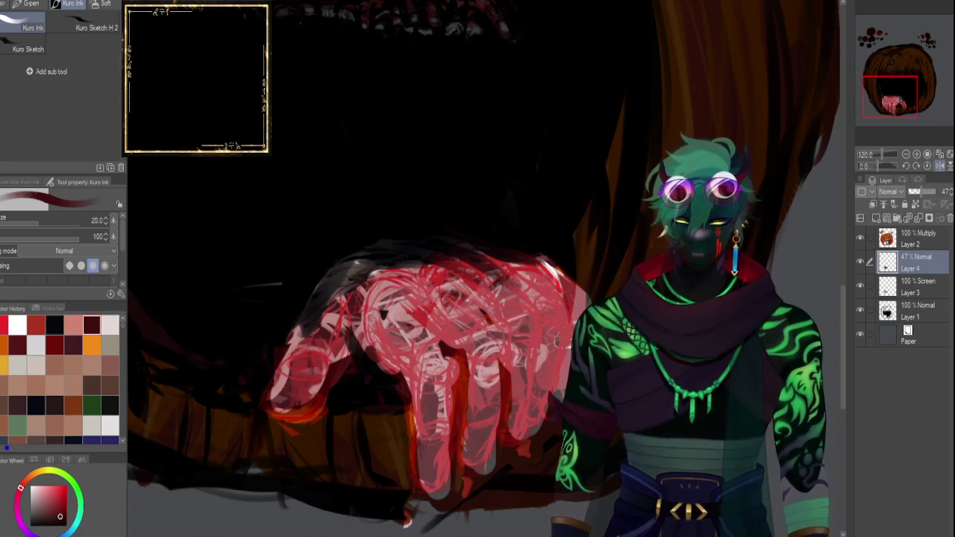
pyautogui.moveTo(366, 314)
pyautogui.mouseDown()
pyautogui.moveTo(376, 350)
pyautogui.moveTo(392, 358)
pyautogui.moveTo(407, 332)
pyautogui.moveTo(430, 385)
pyautogui.moveTo(417, 429)
pyautogui.moveTo(425, 418)
pyautogui.moveTo(418, 458)
pyautogui.moveTo(427, 484)
pyautogui.moveTo(444, 440)
pyautogui.moveTo(443, 361)
pyautogui.mouseUp()
# Lower Layer 3's opacity to 53% and raise Layer 4's opacity to 82%.
pyautogui.click(911, 283)
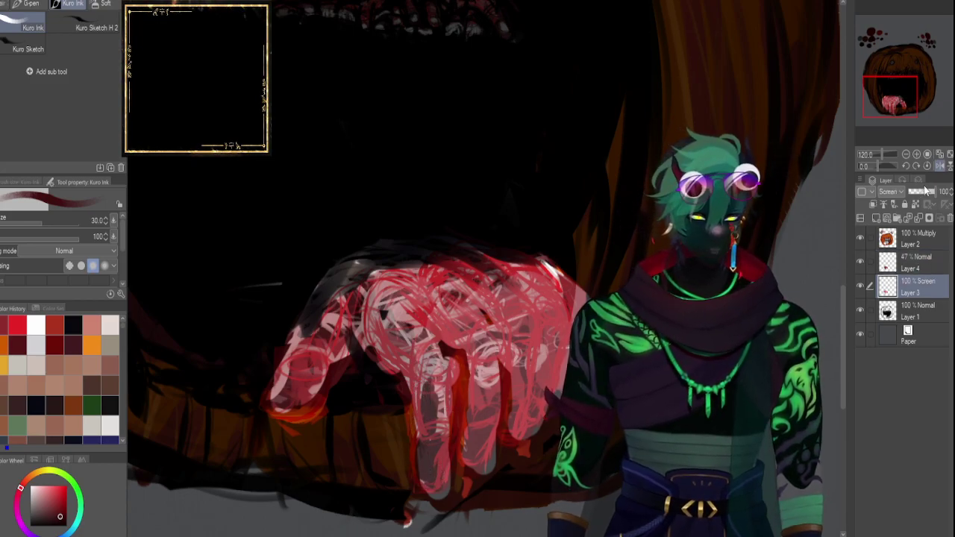
pyautogui.click(928, 193)
pyautogui.moveTo(916, 190)
pyautogui.mouseDown()
pyautogui.moveTo(925, 191)
pyautogui.moveTo(899, 191)
pyautogui.moveTo(924, 192)
pyautogui.mouseUp()
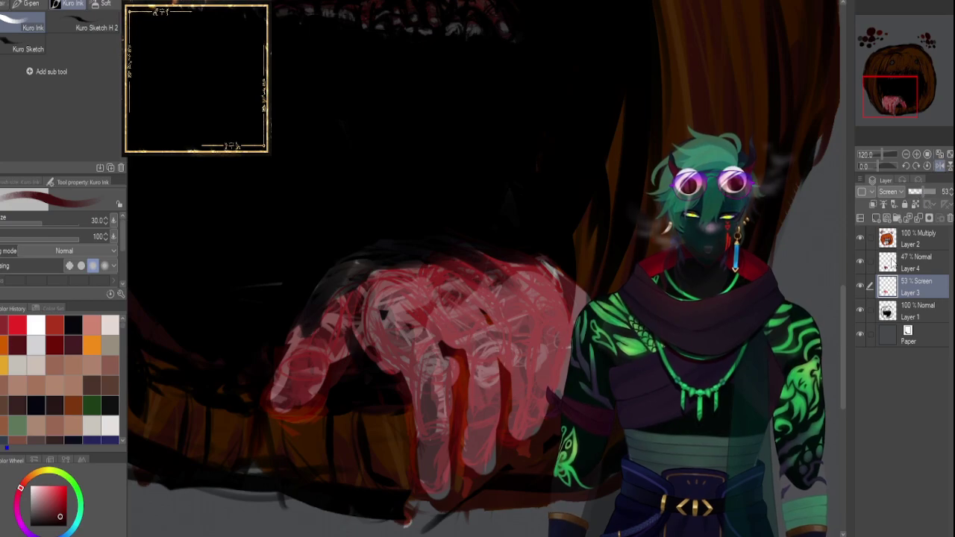
pyautogui.click(892, 263)
pyautogui.moveTo(925, 196); pyautogui.dragTo(931, 196)
# Paint dark red shadows along the middle fingers and dab its knuckle on Layer 4, bringing the brush size to 25.
pyautogui.press('[')
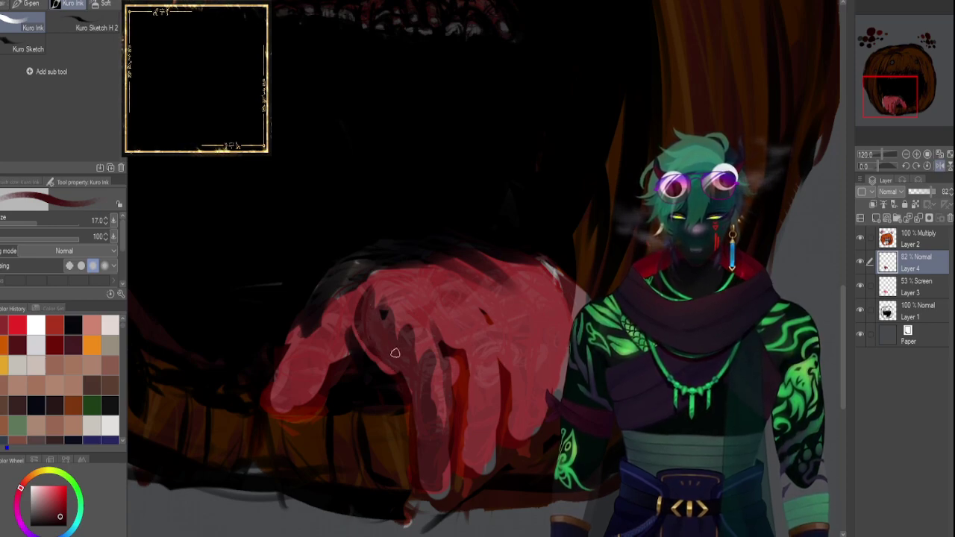
pyautogui.moveTo(475, 411); pyautogui.dragTo(463, 460)
pyautogui.moveTo(472, 378); pyautogui.dragTo(470, 403)
pyautogui.press(']')
pyautogui.press(']')
pyautogui.press(']')
pyautogui.press(']')
pyautogui.press(']')
pyautogui.press(']')
pyautogui.press(']')
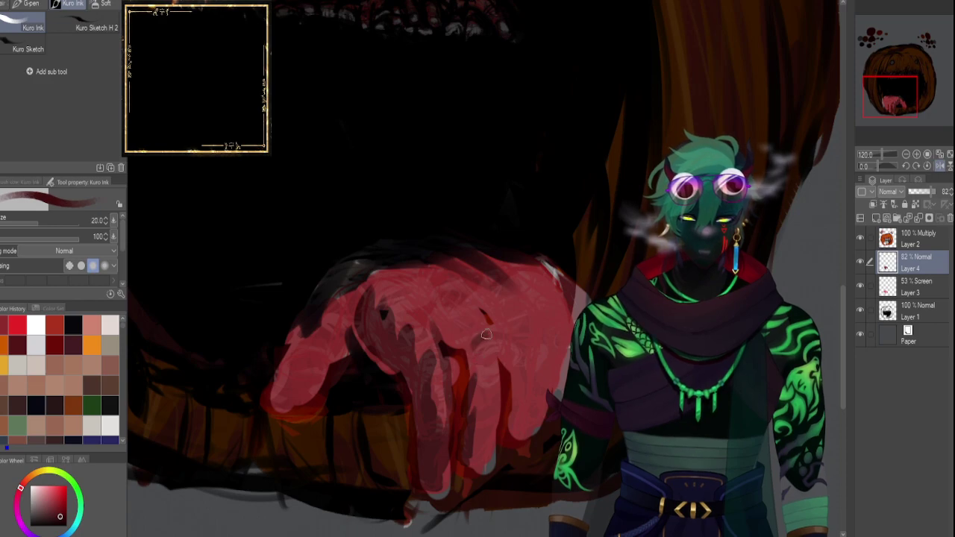
pyautogui.click(482, 347)
pyautogui.press('[')
pyautogui.press('[')
pyautogui.press('[')
pyautogui.press('[')
pyautogui.press('[')
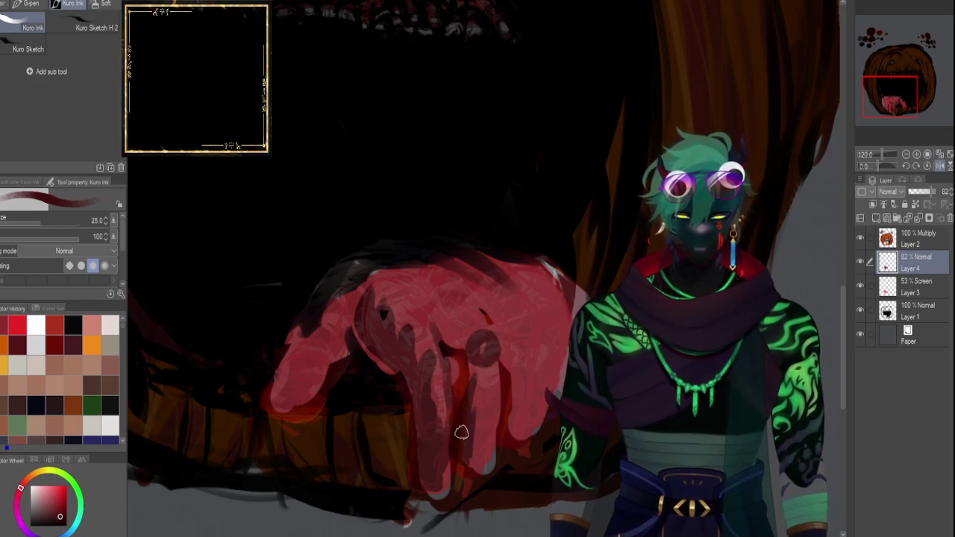
# Raise Layer 3's opacity to 100% and make Layer 4 active again.
pyautogui.click(892, 290)
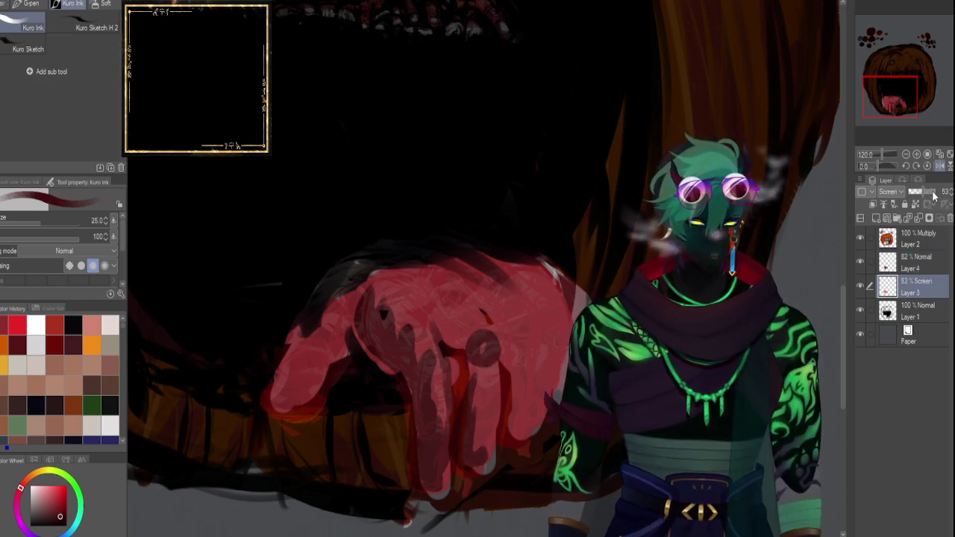
pyautogui.moveTo(931, 195); pyautogui.dragTo(943, 194)
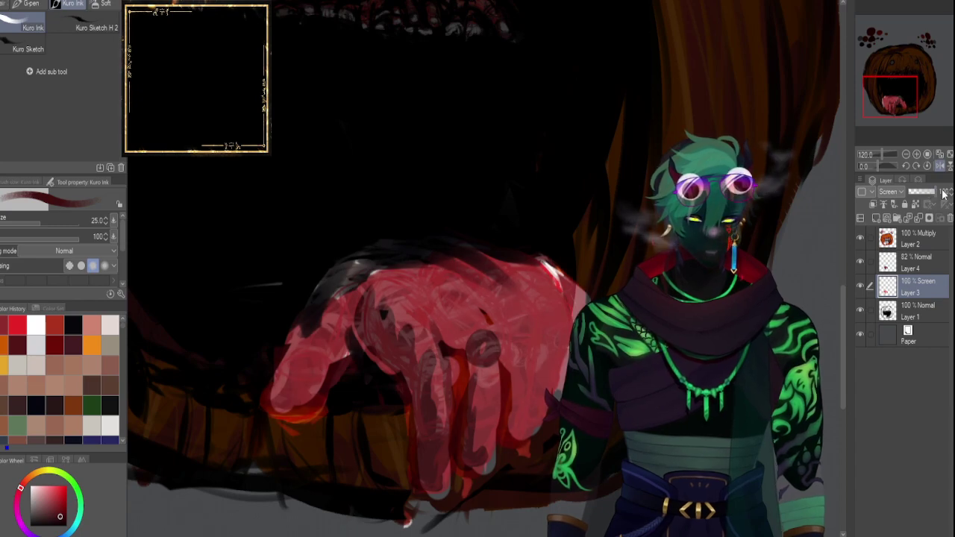
pyautogui.click(893, 265)
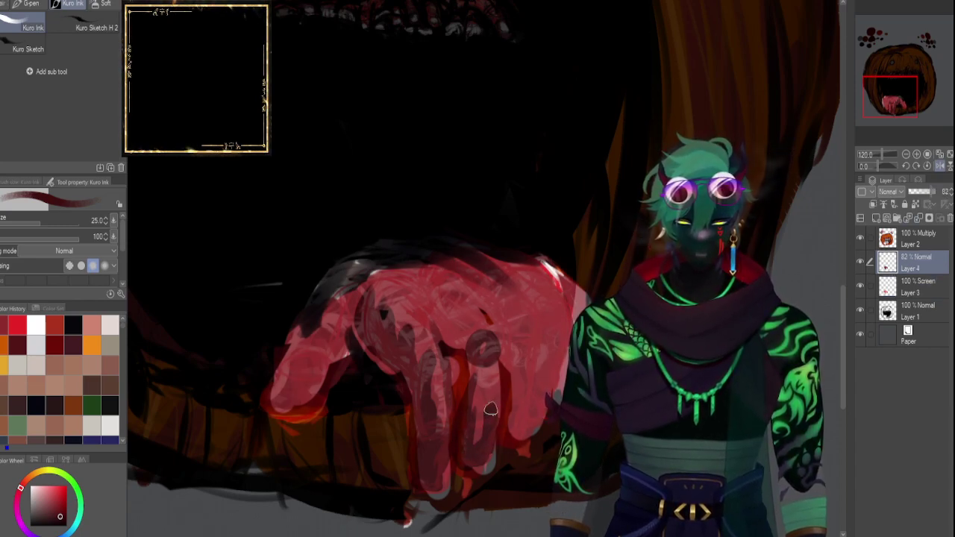
# Shade the thumb, knuckles and gaps between the fingers in dark red on Layer 4 with the size 25 brush.
pyautogui.moveTo(473, 394)
pyautogui.mouseDown()
pyautogui.moveTo(456, 362)
pyautogui.moveTo(451, 392)
pyautogui.mouseUp()
pyautogui.moveTo(395, 348)
pyautogui.mouseDown()
pyautogui.moveTo(323, 373)
pyautogui.moveTo(345, 322)
pyautogui.moveTo(326, 382)
pyautogui.moveTo(292, 404)
pyautogui.moveTo(273, 396)
pyautogui.moveTo(307, 399)
pyautogui.mouseUp()
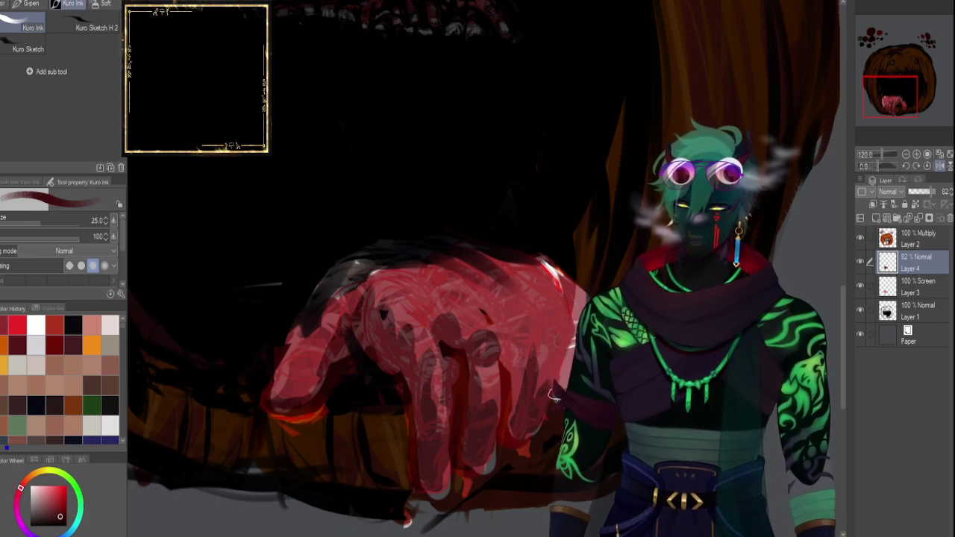
pyautogui.moveTo(271, 412)
pyautogui.mouseDown()
pyautogui.moveTo(304, 326)
pyautogui.moveTo(291, 347)
pyautogui.moveTo(322, 303)
pyautogui.moveTo(388, 252)
pyautogui.moveTo(341, 357)
pyautogui.mouseUp()
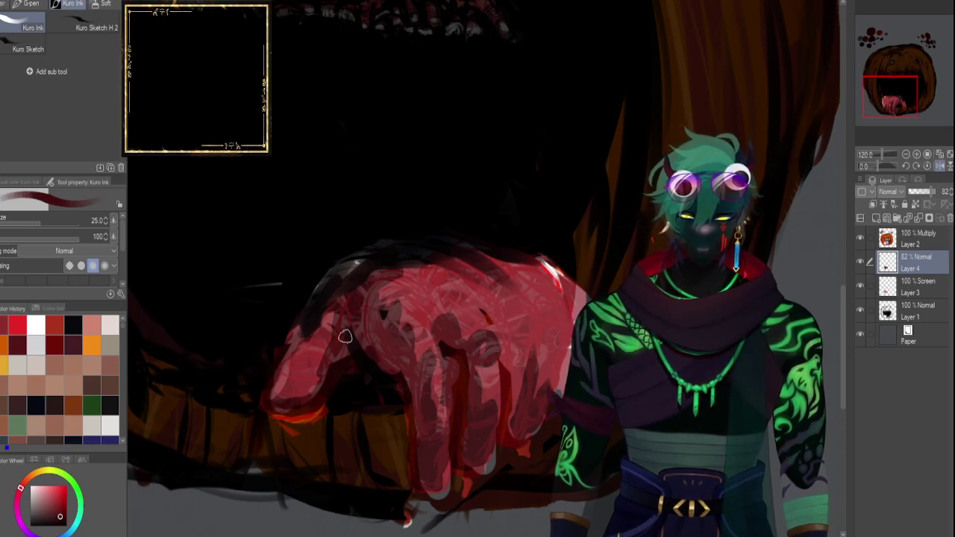
pyautogui.moveTo(332, 323)
pyautogui.mouseDown()
pyautogui.moveTo(324, 390)
pyautogui.moveTo(302, 392)
pyautogui.mouseUp()
pyautogui.moveTo(421, 288)
pyautogui.mouseDown()
pyautogui.moveTo(424, 332)
pyautogui.moveTo(453, 330)
pyautogui.moveTo(470, 379)
pyautogui.mouseUp()
pyautogui.moveTo(497, 287)
pyautogui.mouseDown()
pyautogui.moveTo(514, 381)
pyautogui.moveTo(521, 370)
pyautogui.moveTo(505, 425)
pyautogui.mouseUp()
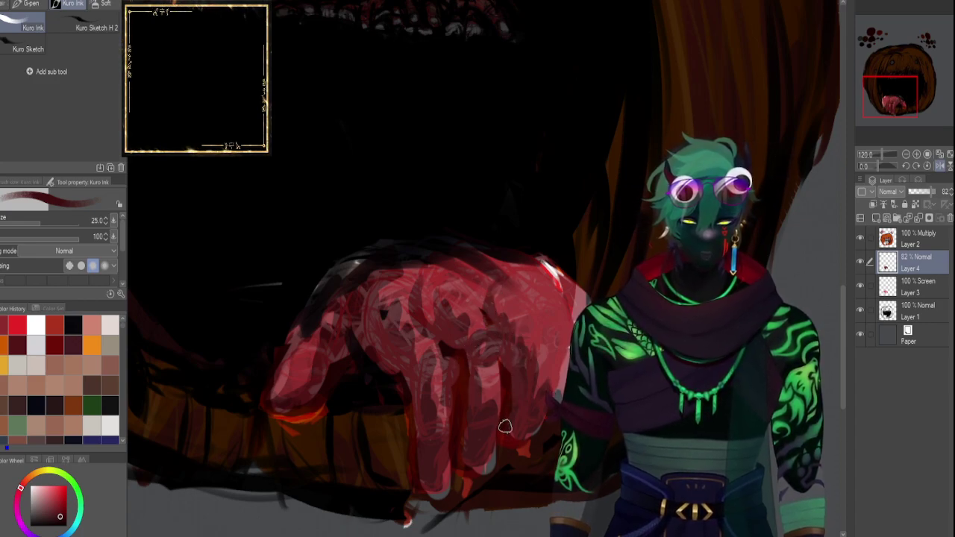
pyautogui.moveTo(521, 272); pyautogui.dragTo(545, 297)
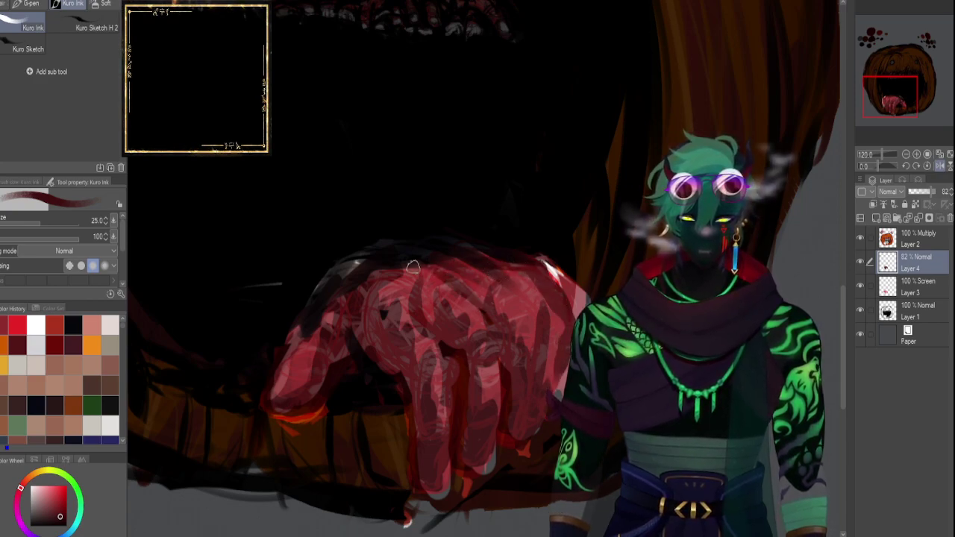
# Choose a crimson midtone and repaint the thumb, fingers, knuckles and back of the hand on Layer 4.
pyautogui.click(92, 342)
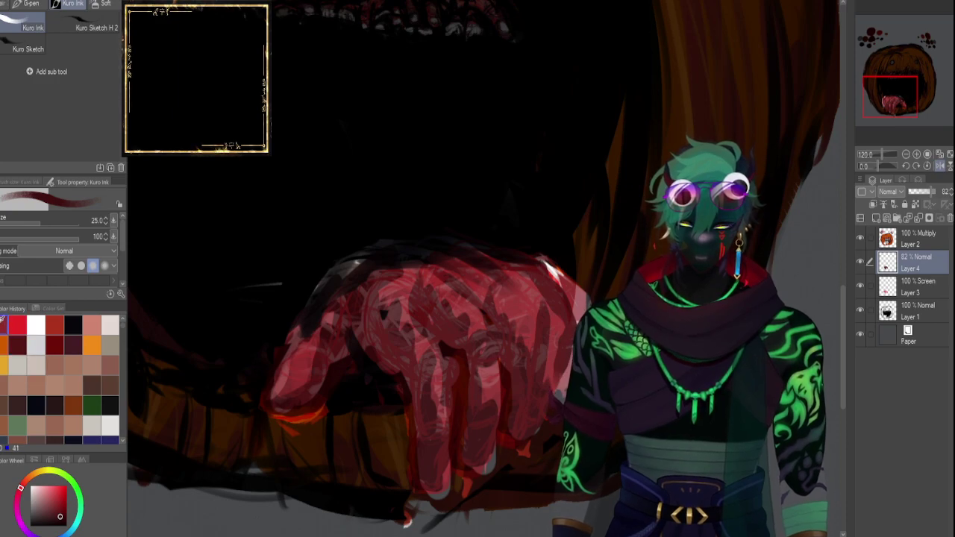
pyautogui.click(4, 323)
pyautogui.moveTo(274, 389)
pyautogui.mouseDown()
pyautogui.moveTo(306, 392)
pyautogui.moveTo(280, 397)
pyautogui.moveTo(321, 360)
pyautogui.moveTo(280, 399)
pyautogui.moveTo(316, 371)
pyautogui.mouseUp()
pyautogui.moveTo(315, 331)
pyautogui.mouseDown()
pyautogui.moveTo(320, 386)
pyautogui.moveTo(328, 307)
pyautogui.moveTo(336, 335)
pyautogui.moveTo(379, 313)
pyautogui.moveTo(364, 288)
pyautogui.moveTo(387, 328)
pyautogui.moveTo(379, 344)
pyautogui.moveTo(405, 294)
pyautogui.moveTo(415, 365)
pyautogui.moveTo(386, 318)
pyautogui.moveTo(392, 306)
pyautogui.moveTo(409, 322)
pyautogui.moveTo(432, 377)
pyautogui.moveTo(431, 413)
pyautogui.moveTo(441, 412)
pyautogui.moveTo(429, 381)
pyautogui.mouseUp()
pyautogui.moveTo(448, 432)
pyautogui.mouseDown()
pyautogui.moveTo(427, 459)
pyautogui.moveTo(418, 448)
pyautogui.moveTo(440, 438)
pyautogui.mouseUp()
pyautogui.moveTo(460, 329)
pyautogui.mouseDown()
pyautogui.moveTo(485, 389)
pyautogui.moveTo(475, 394)
pyautogui.moveTo(487, 395)
pyautogui.moveTo(491, 411)
pyautogui.moveTo(471, 430)
pyautogui.moveTo(479, 445)
pyautogui.moveTo(488, 377)
pyautogui.moveTo(479, 339)
pyautogui.moveTo(476, 357)
pyautogui.moveTo(483, 327)
pyautogui.moveTo(482, 345)
pyautogui.moveTo(441, 301)
pyautogui.moveTo(479, 352)
pyautogui.mouseUp()
pyautogui.moveTo(425, 281)
pyautogui.mouseDown()
pyautogui.moveTo(434, 303)
pyautogui.moveTo(484, 340)
pyautogui.moveTo(503, 313)
pyautogui.moveTo(529, 383)
pyautogui.moveTo(514, 379)
pyautogui.moveTo(511, 428)
pyautogui.mouseUp()
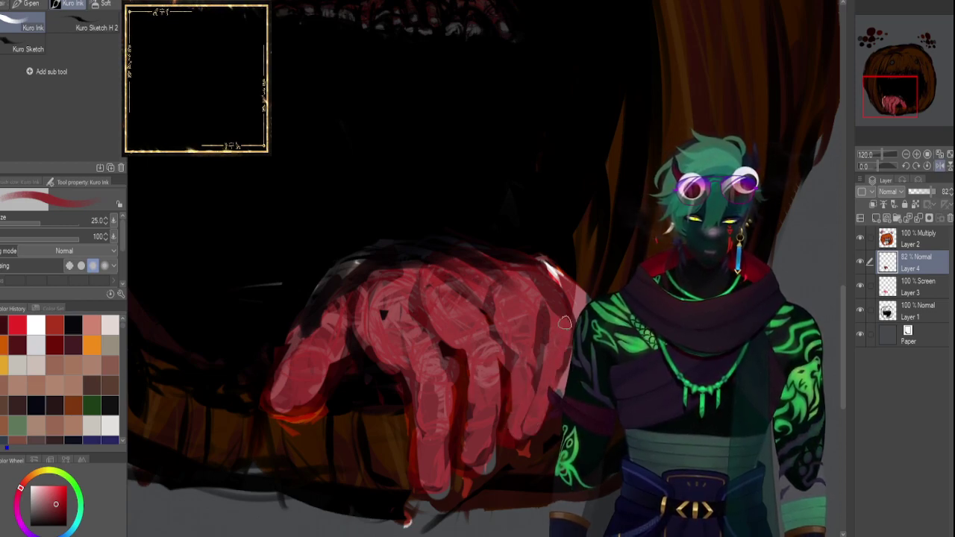
pyautogui.moveTo(564, 330); pyautogui.dragTo(545, 286)
pyautogui.moveTo(454, 261)
pyautogui.mouseDown()
pyautogui.moveTo(488, 268)
pyautogui.moveTo(465, 279)
pyautogui.moveTo(478, 301)
pyautogui.moveTo(518, 314)
pyautogui.moveTo(474, 289)
pyautogui.moveTo(414, 306)
pyautogui.moveTo(460, 286)
pyautogui.moveTo(469, 266)
pyautogui.moveTo(495, 265)
pyautogui.mouseUp()
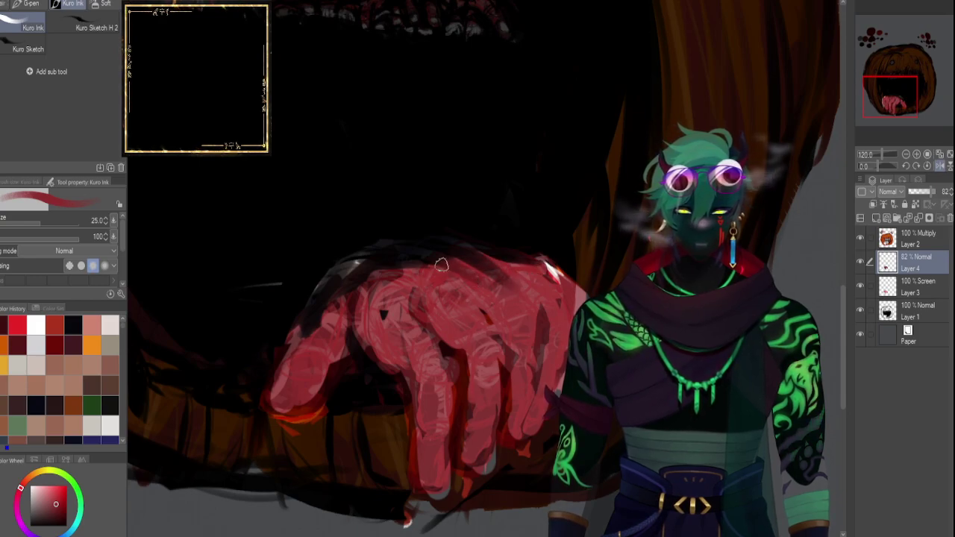
pyautogui.moveTo(359, 290); pyautogui.dragTo(331, 315)
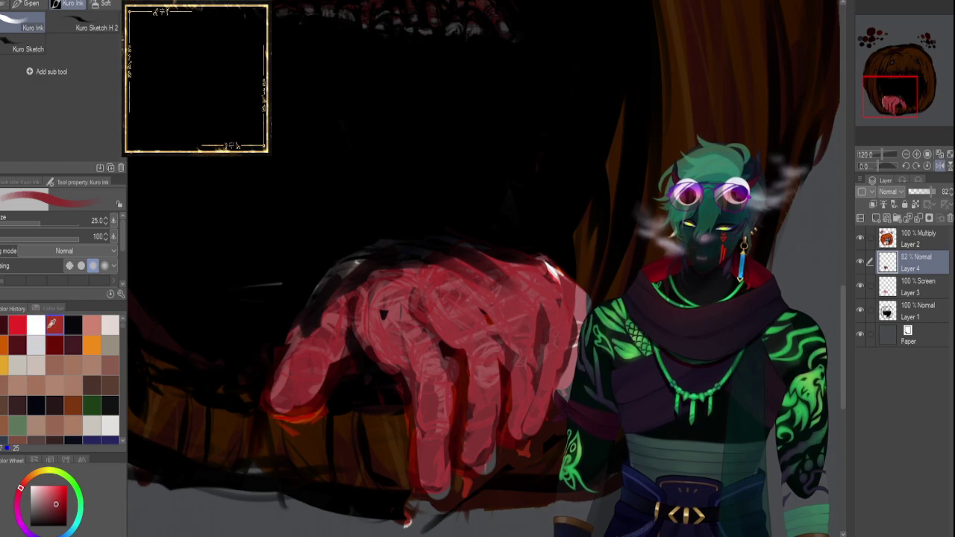
# Choose a light pink and paint it over the thumb, index finger and knuckles on Layer 4.
pyautogui.click(92, 324)
pyautogui.moveTo(420, 471)
pyautogui.mouseDown()
pyautogui.moveTo(427, 428)
pyautogui.moveTo(433, 459)
pyautogui.moveTo(444, 389)
pyautogui.moveTo(442, 367)
pyautogui.moveTo(417, 351)
pyautogui.moveTo(440, 346)
pyautogui.moveTo(426, 364)
pyautogui.moveTo(410, 347)
pyautogui.moveTo(425, 307)
pyautogui.moveTo(401, 341)
pyautogui.moveTo(398, 296)
pyautogui.moveTo(374, 326)
pyautogui.moveTo(369, 286)
pyautogui.mouseUp()
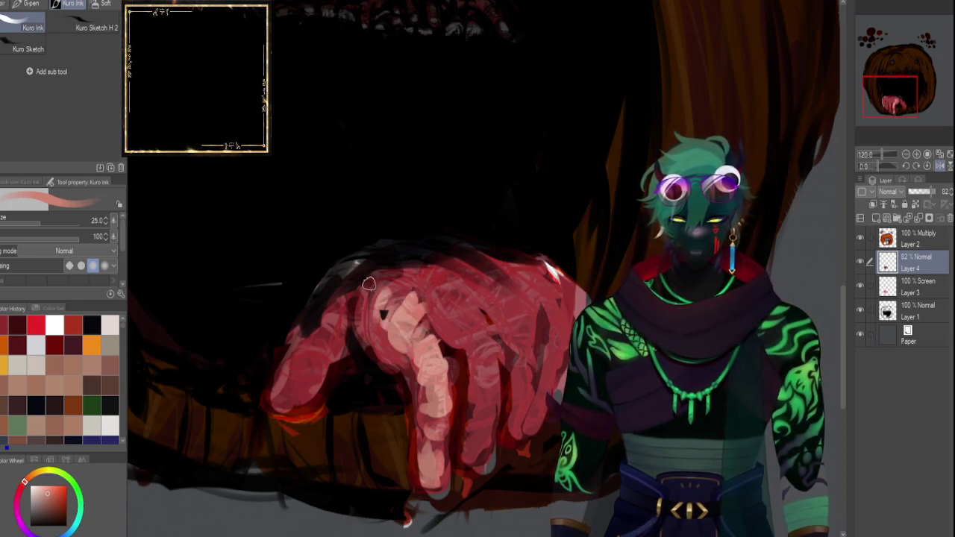
pyautogui.moveTo(329, 338)
pyautogui.mouseDown()
pyautogui.moveTo(356, 334)
pyautogui.moveTo(352, 312)
pyautogui.moveTo(340, 332)
pyautogui.moveTo(390, 290)
pyautogui.moveTo(393, 346)
pyautogui.moveTo(361, 308)
pyautogui.moveTo(415, 298)
pyautogui.moveTo(397, 280)
pyautogui.moveTo(373, 282)
pyautogui.moveTo(421, 279)
pyautogui.moveTo(423, 268)
pyautogui.moveTo(440, 270)
pyautogui.moveTo(441, 326)
pyautogui.moveTo(477, 324)
pyautogui.moveTo(496, 345)
pyautogui.mouseUp()
pyautogui.moveTo(443, 298)
pyautogui.mouseDown()
pyautogui.moveTo(478, 293)
pyautogui.moveTo(448, 336)
pyautogui.moveTo(491, 300)
pyautogui.moveTo(476, 332)
pyautogui.moveTo(486, 346)
pyautogui.moveTo(395, 341)
pyautogui.moveTo(381, 355)
pyautogui.moveTo(421, 314)
pyautogui.moveTo(395, 344)
pyautogui.moveTo(416, 329)
pyautogui.moveTo(429, 335)
pyautogui.moveTo(406, 362)
pyautogui.moveTo(442, 362)
pyautogui.moveTo(423, 362)
pyautogui.moveTo(449, 373)
pyautogui.moveTo(410, 382)
pyautogui.mouseUp()
pyautogui.moveTo(453, 352)
pyautogui.mouseDown()
pyautogui.moveTo(424, 384)
pyautogui.moveTo(447, 395)
pyautogui.moveTo(422, 398)
pyautogui.moveTo(423, 444)
pyautogui.mouseUp()
pyautogui.moveTo(341, 348)
pyautogui.mouseDown()
pyautogui.moveTo(328, 309)
pyautogui.moveTo(309, 330)
pyautogui.moveTo(324, 342)
pyautogui.moveTo(300, 340)
pyautogui.moveTo(334, 353)
pyautogui.moveTo(281, 372)
pyautogui.moveTo(314, 377)
pyautogui.moveTo(282, 380)
pyautogui.moveTo(277, 392)
pyautogui.moveTo(292, 405)
pyautogui.moveTo(285, 386)
pyautogui.moveTo(317, 349)
pyautogui.mouseUp()
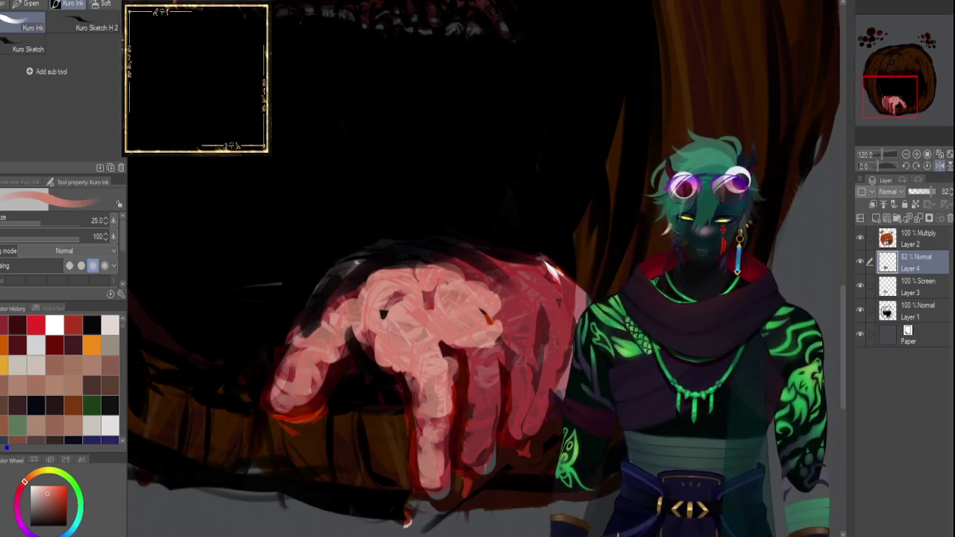
# Extend the light pink over the remaining fingers and the outer side of the hand.
pyautogui.moveTo(472, 370)
pyautogui.mouseDown()
pyautogui.moveTo(491, 355)
pyautogui.moveTo(471, 377)
pyautogui.moveTo(496, 367)
pyautogui.moveTo(467, 394)
pyautogui.moveTo(496, 382)
pyautogui.moveTo(470, 398)
pyautogui.mouseUp()
pyautogui.moveTo(488, 409)
pyautogui.mouseDown()
pyautogui.moveTo(466, 433)
pyautogui.moveTo(490, 445)
pyautogui.mouseUp()
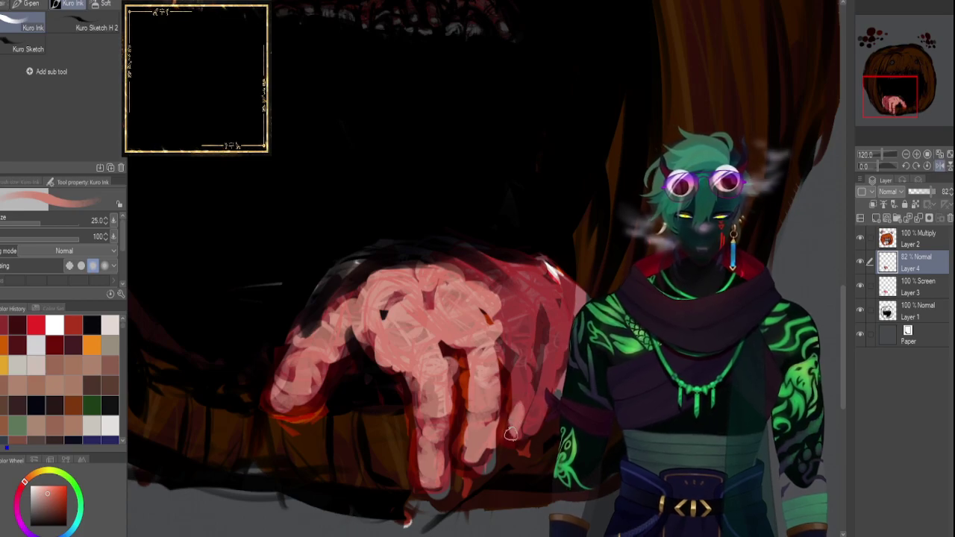
pyautogui.moveTo(525, 352)
pyautogui.mouseDown()
pyautogui.moveTo(532, 316)
pyautogui.moveTo(511, 330)
pyautogui.moveTo(508, 295)
pyautogui.moveTo(466, 287)
pyautogui.moveTo(470, 268)
pyautogui.moveTo(548, 288)
pyautogui.moveTo(530, 297)
pyautogui.moveTo(554, 318)
pyautogui.mouseUp()
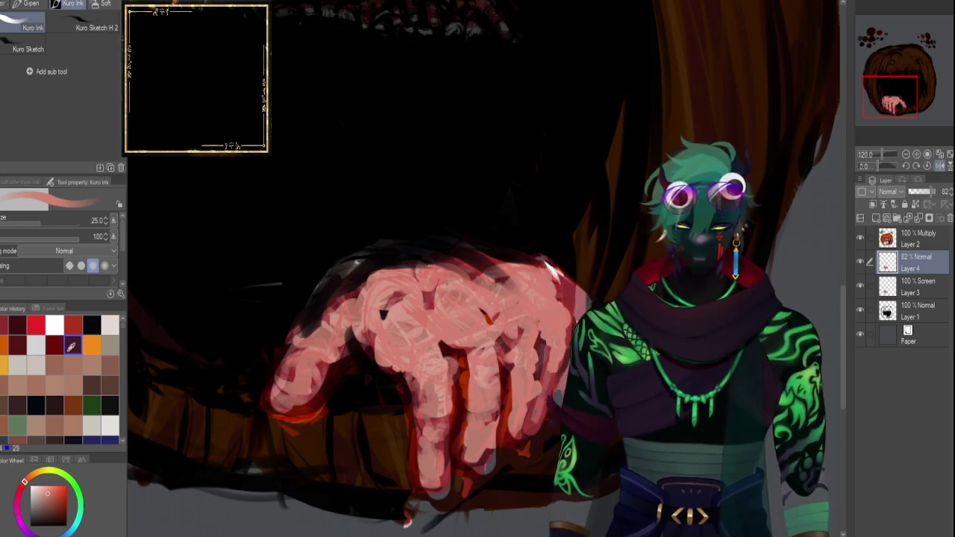
# Choose a light grey and paint fingernails on the four fingertips, reducing the brush size to 12.
pyautogui.click(36, 345)
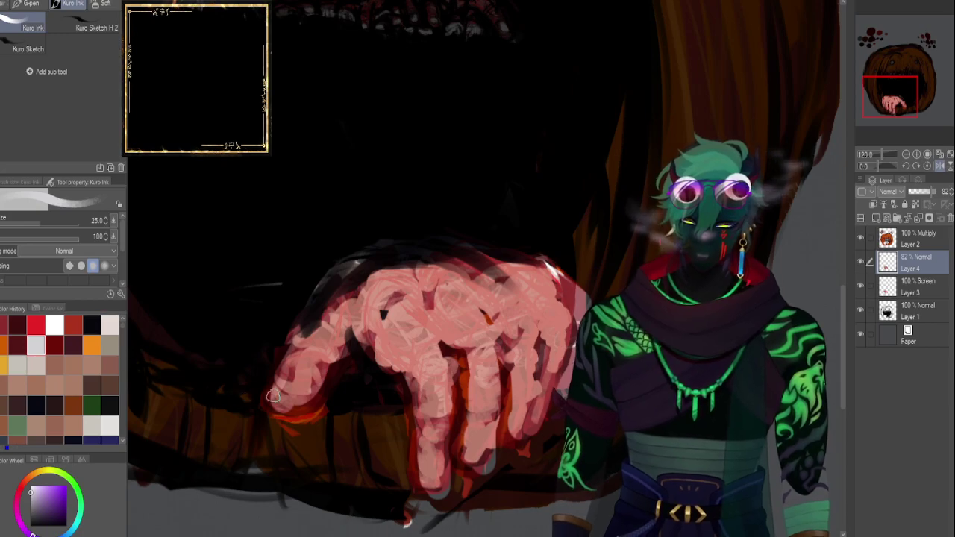
pyautogui.press('[')
pyautogui.press('[')
pyautogui.press('[')
pyautogui.moveTo(435, 473); pyautogui.dragTo(431, 471)
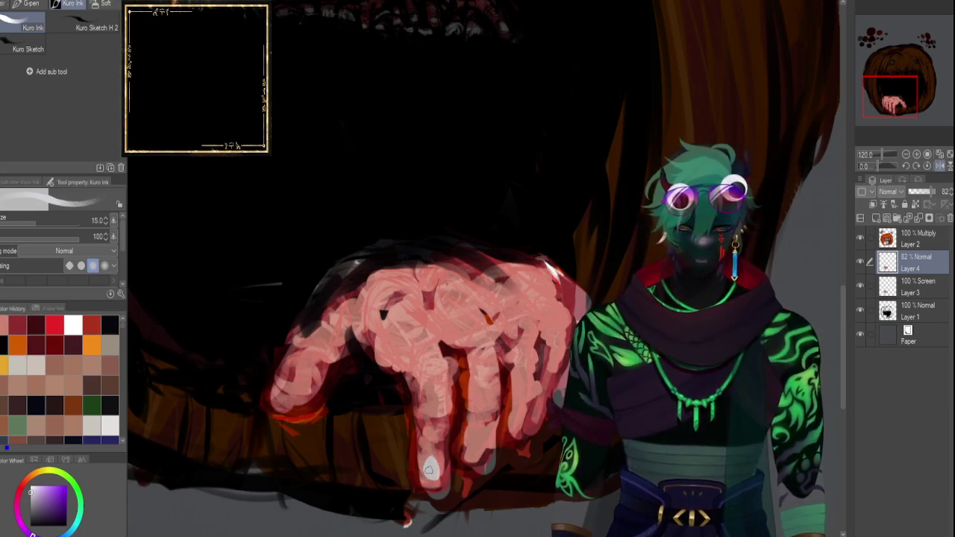
pyautogui.press('[')
pyautogui.moveTo(479, 448); pyautogui.dragTo(472, 441)
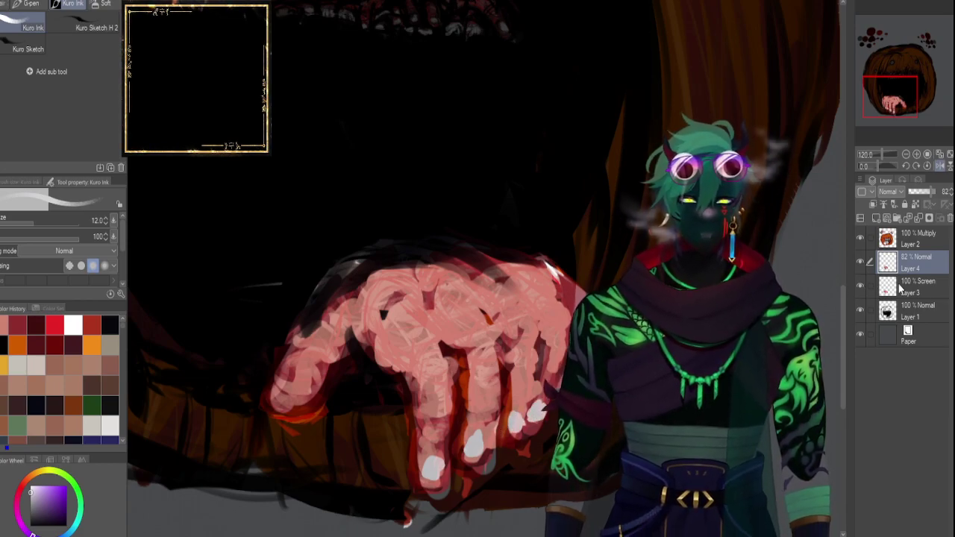
# Lower Layer 3's opacity to 82% and choose a crimson with the Kuro Ink brush at size 8.
pyautogui.click(901, 289)
pyautogui.moveTo(935, 193)
pyautogui.mouseDown()
pyautogui.moveTo(910, 189)
pyautogui.moveTo(937, 192)
pyautogui.mouseUp()
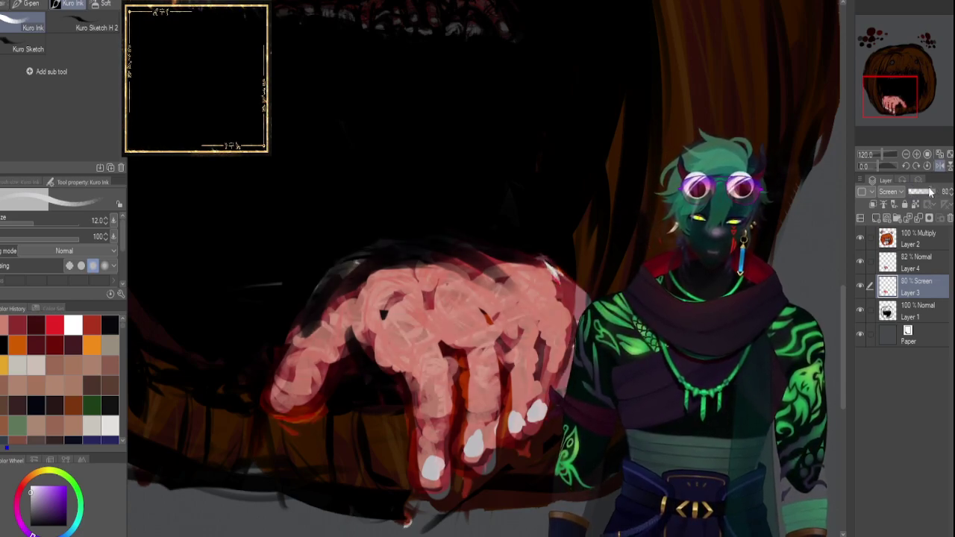
pyautogui.click(54, 344)
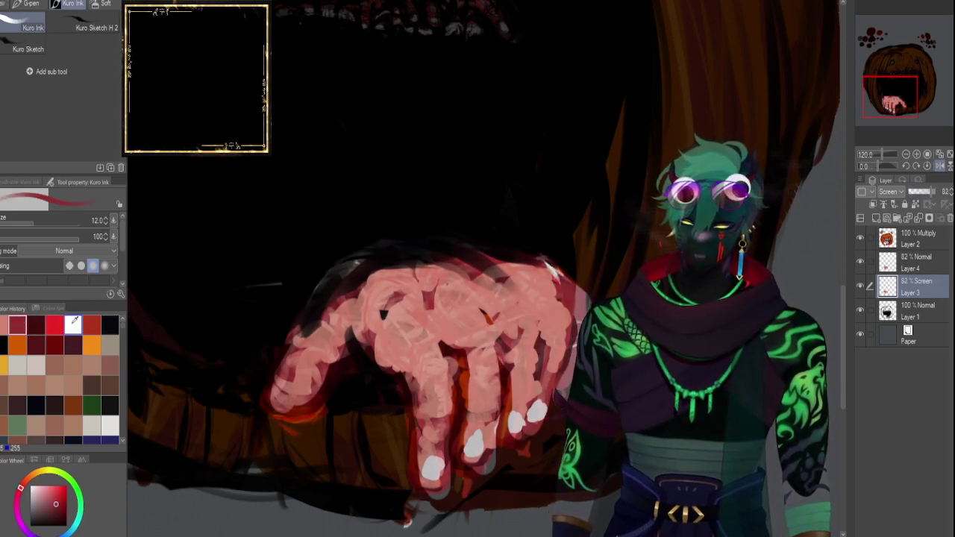
pyautogui.press('[')
pyautogui.press('[')
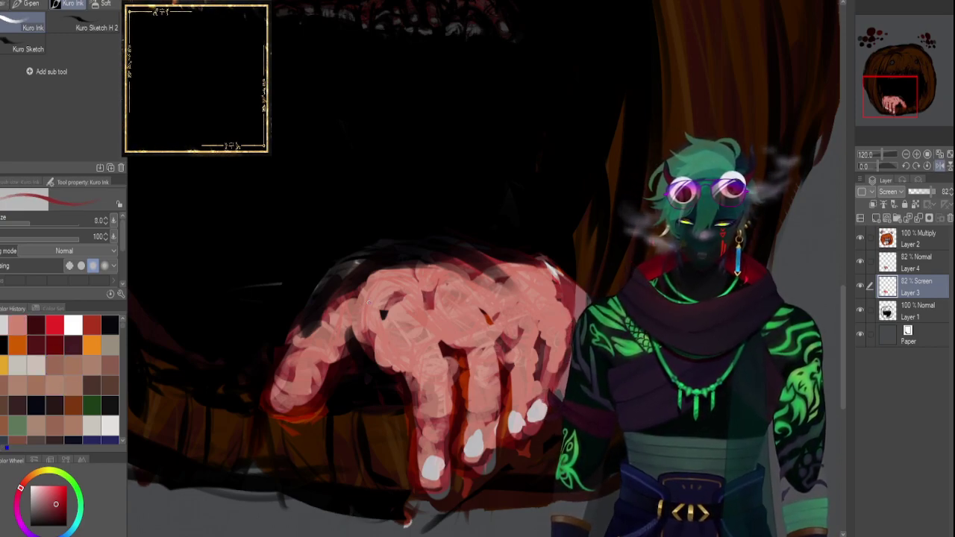
# Choose a dark maroon with the Kuro Sketch H 2 brush and shade the thumb on Layer 4.
pyautogui.click(94, 28)
pyautogui.click(36, 324)
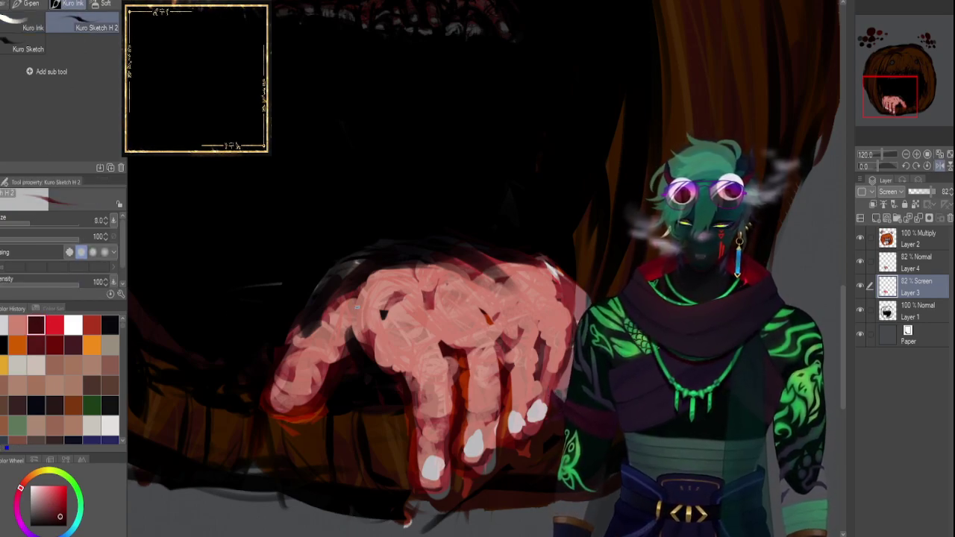
pyautogui.moveTo(378, 337); pyautogui.dragTo(383, 346)
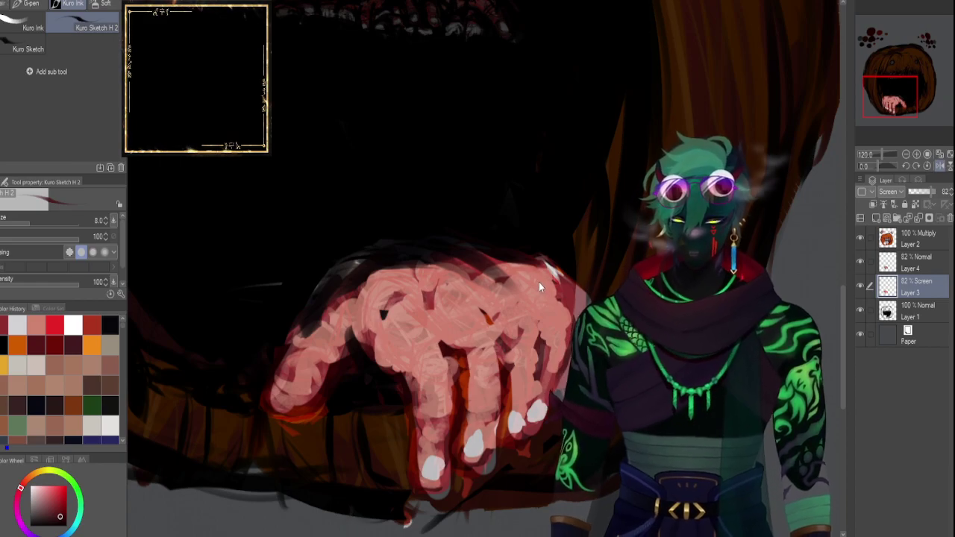
pyautogui.click(877, 263)
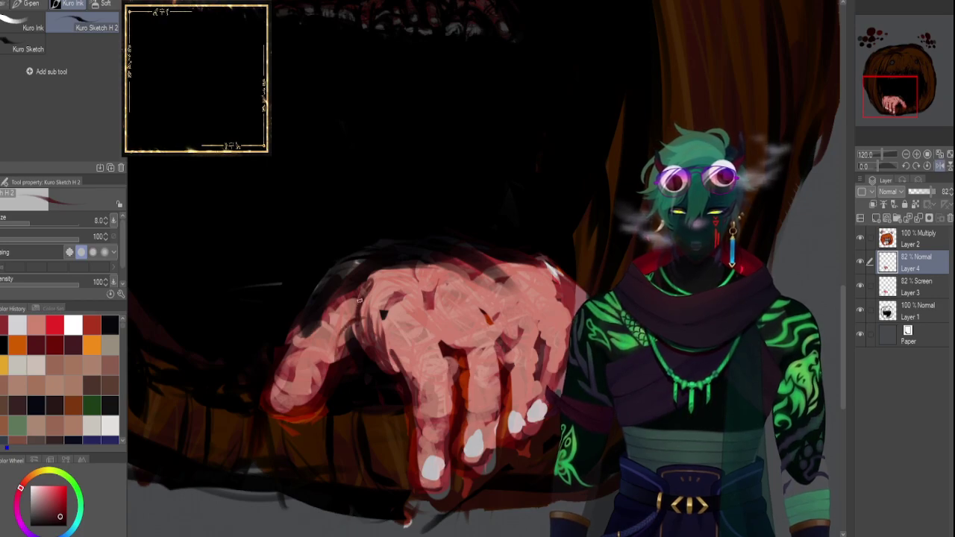
pyautogui.moveTo(323, 340); pyautogui.dragTo(292, 408)
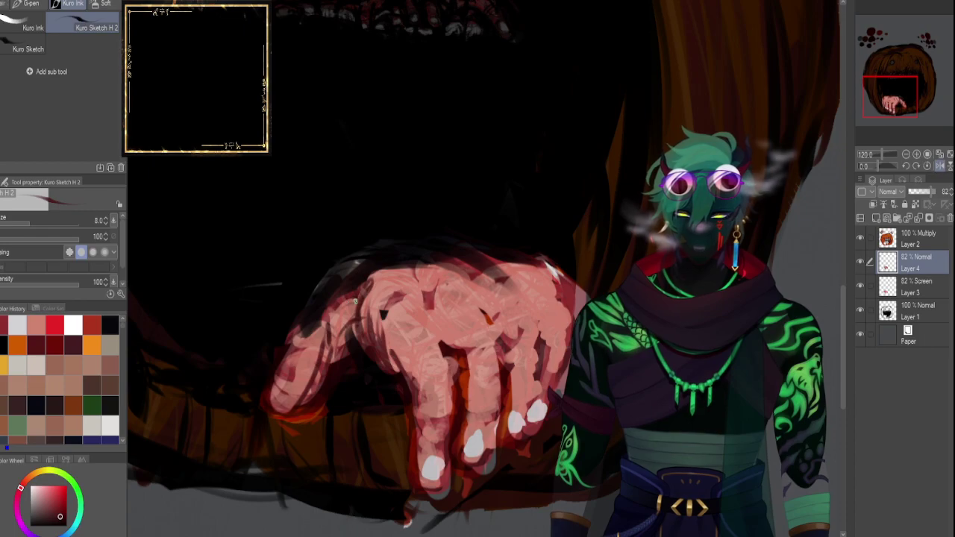
# Increase the brush size to 17 and paint dark maroon shadows down the side of the hand and index finger.
pyautogui.press(']')
pyautogui.press(']')
pyautogui.press(']')
pyautogui.press(']')
pyautogui.moveTo(379, 289)
pyautogui.mouseDown()
pyautogui.moveTo(372, 346)
pyautogui.moveTo(364, 325)
pyautogui.moveTo(372, 340)
pyautogui.moveTo(384, 304)
pyautogui.moveTo(391, 307)
pyautogui.moveTo(408, 372)
pyautogui.moveTo(408, 362)
pyautogui.moveTo(435, 377)
pyautogui.moveTo(410, 401)
pyautogui.moveTo(424, 375)
pyautogui.moveTo(418, 468)
pyautogui.mouseUp()
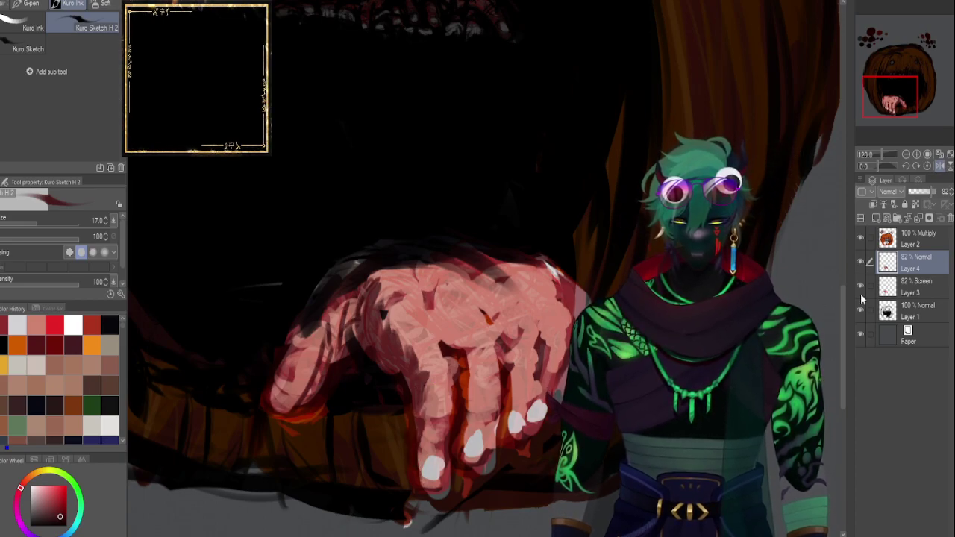
# Compare the hand with Layer 4 hidden and shown, and set Layer 4's opacity to 94%.
pyautogui.click(861, 261)
pyautogui.click(861, 260)
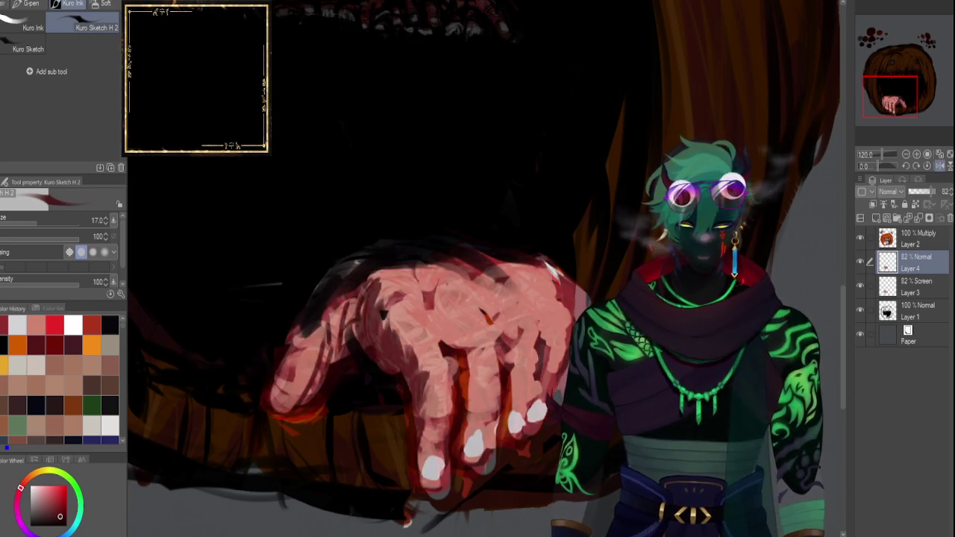
pyautogui.moveTo(919, 190); pyautogui.dragTo(923, 191)
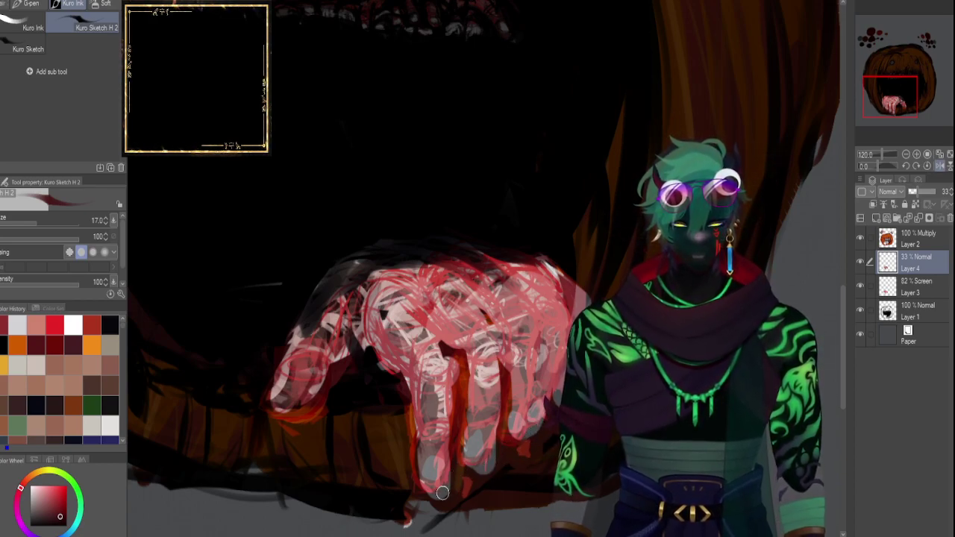
pyautogui.moveTo(918, 192)
pyautogui.mouseDown()
pyautogui.moveTo(940, 193)
pyautogui.moveTo(910, 199)
pyautogui.mouseUp()
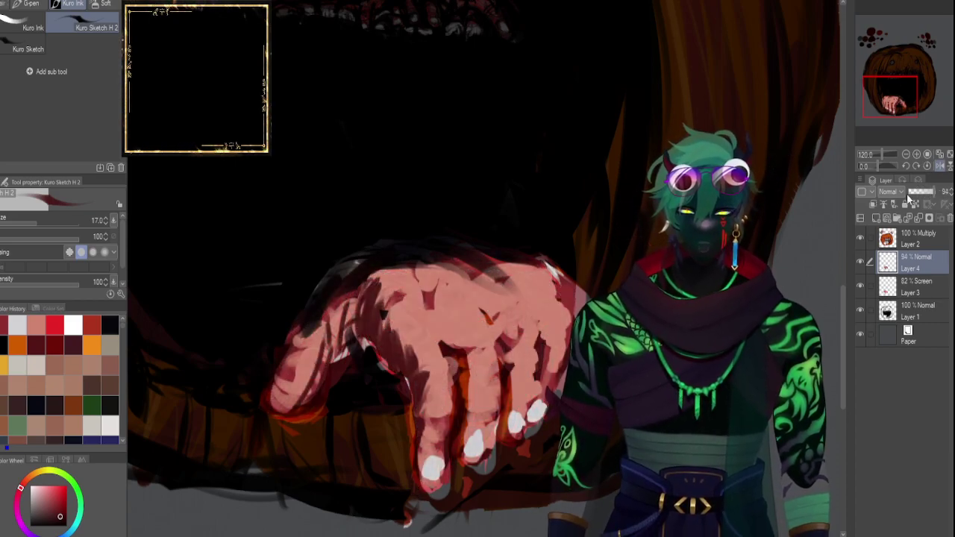
# Reduce the brush size to 8 and paint dark maroon shadows on the side of the hand and around the index knuckle.
pyautogui.press(']')
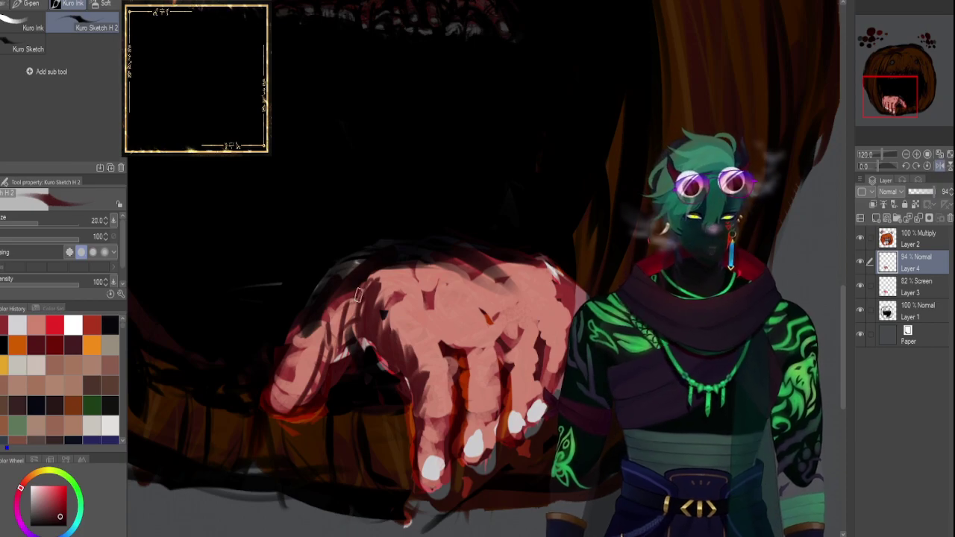
pyautogui.press('[')
pyautogui.press('[')
pyautogui.press('[')
pyautogui.press('[')
pyautogui.press('[')
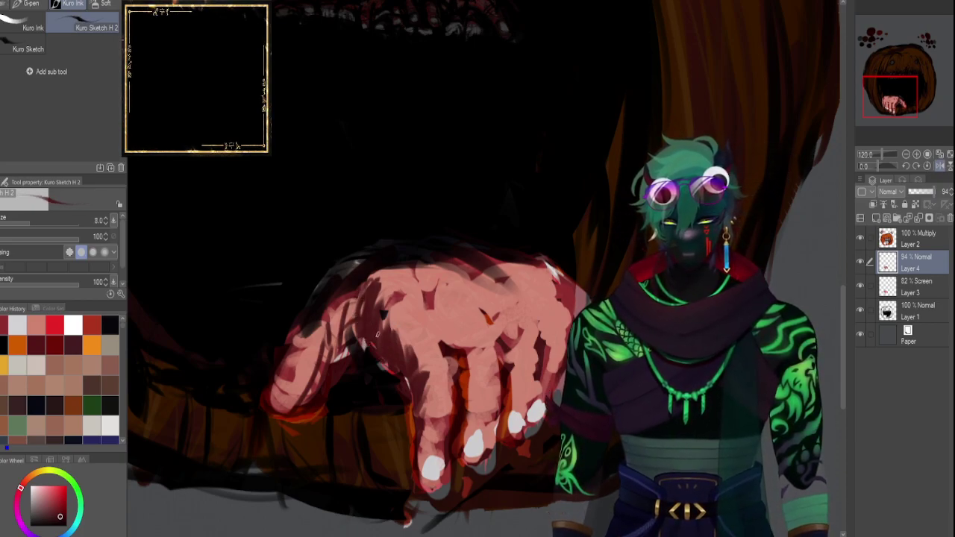
pyautogui.moveTo(388, 295)
pyautogui.mouseDown()
pyautogui.moveTo(384, 337)
pyautogui.moveTo(400, 356)
pyautogui.mouseUp()
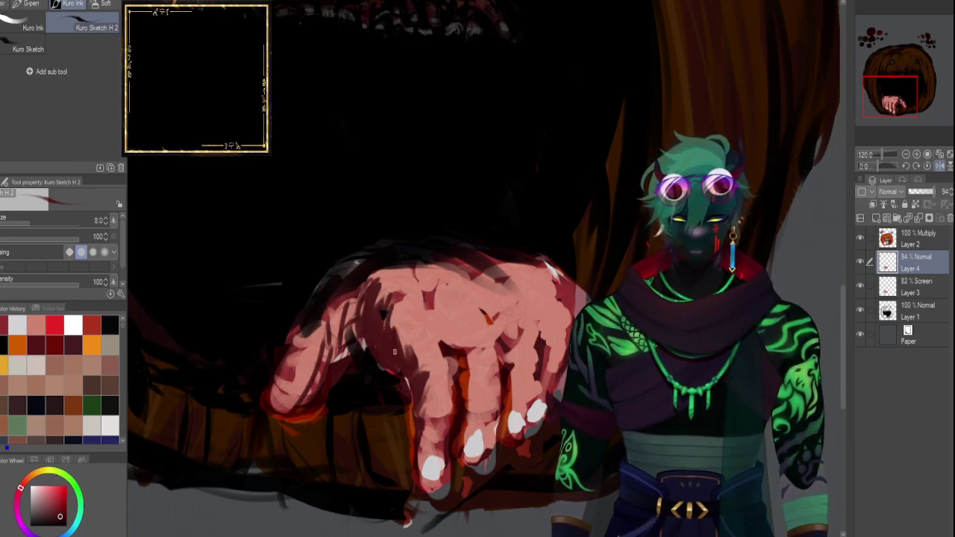
pyautogui.click(860, 261)
pyautogui.click(861, 261)
pyautogui.moveTo(417, 353)
pyautogui.mouseDown()
pyautogui.moveTo(457, 351)
pyautogui.moveTo(450, 386)
pyautogui.mouseUp()
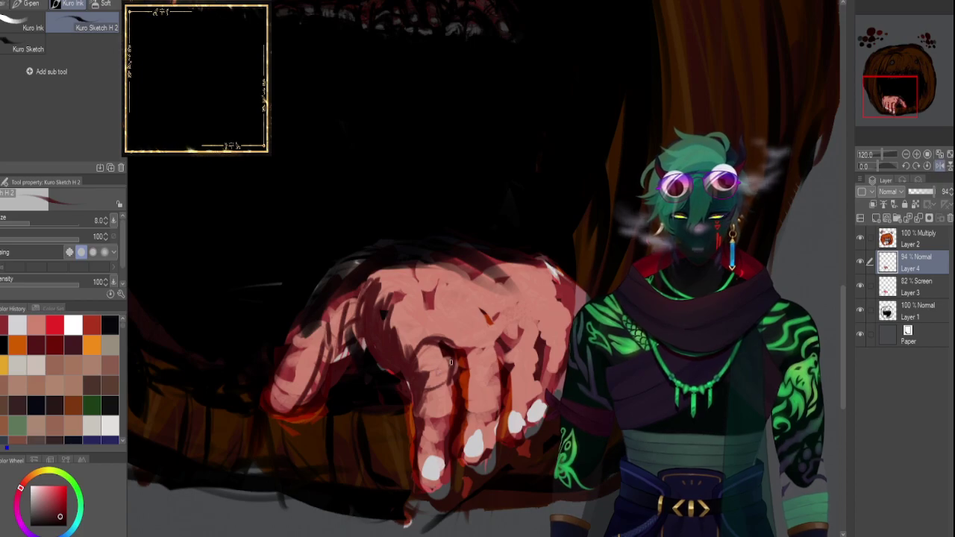
# Choose a crimson at brush size 17 and paint midtone shadows over the side of the hand and the index finger's base.
pyautogui.click(3, 326)
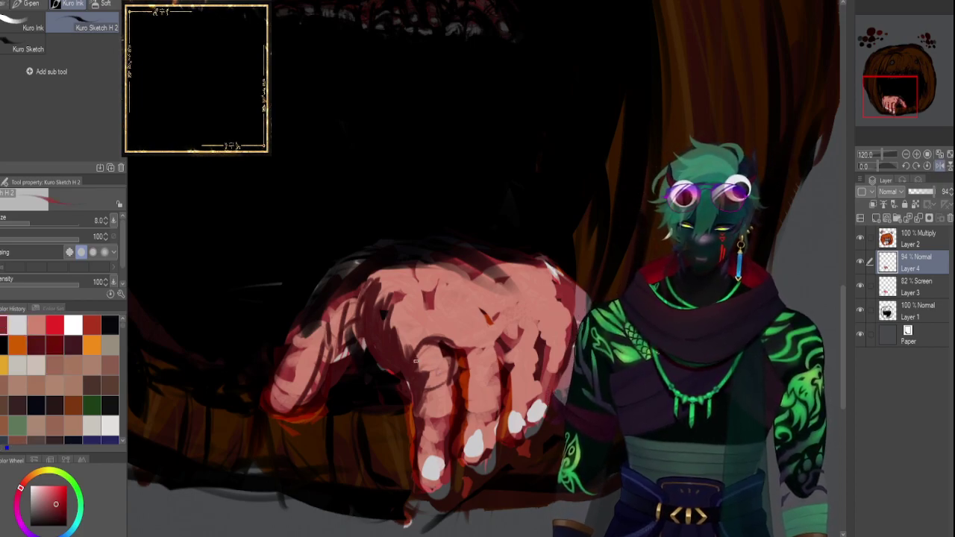
pyautogui.press(']')
pyautogui.press(']')
pyautogui.press(']')
pyautogui.moveTo(375, 297); pyautogui.dragTo(397, 364)
pyautogui.moveTo(397, 320)
pyautogui.mouseDown()
pyautogui.moveTo(423, 370)
pyautogui.moveTo(406, 367)
pyautogui.mouseUp()
pyautogui.moveTo(422, 336)
pyautogui.mouseDown()
pyautogui.moveTo(448, 350)
pyautogui.moveTo(423, 388)
pyautogui.moveTo(440, 388)
pyautogui.moveTo(423, 376)
pyautogui.mouseUp()
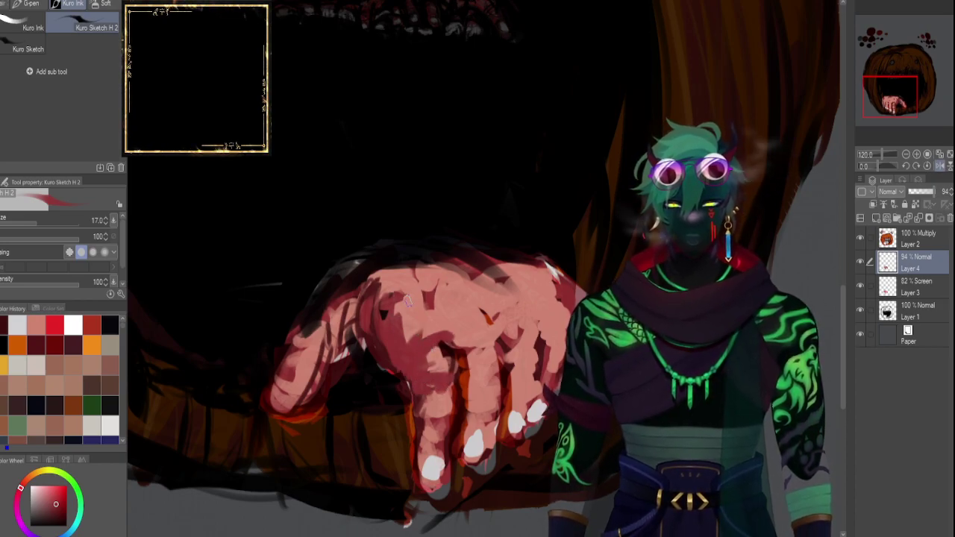
pyautogui.moveTo(409, 301); pyautogui.dragTo(384, 305)
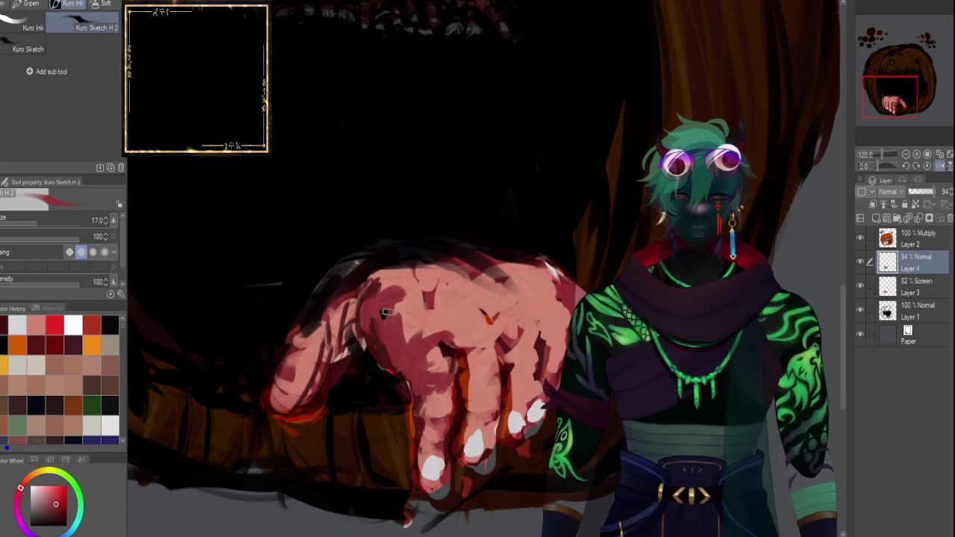
pyautogui.moveTo(377, 351); pyautogui.dragTo(391, 370)
# Choose the light pink and repaint the side of the hand and the length of the index finger.
pyautogui.click(36, 324)
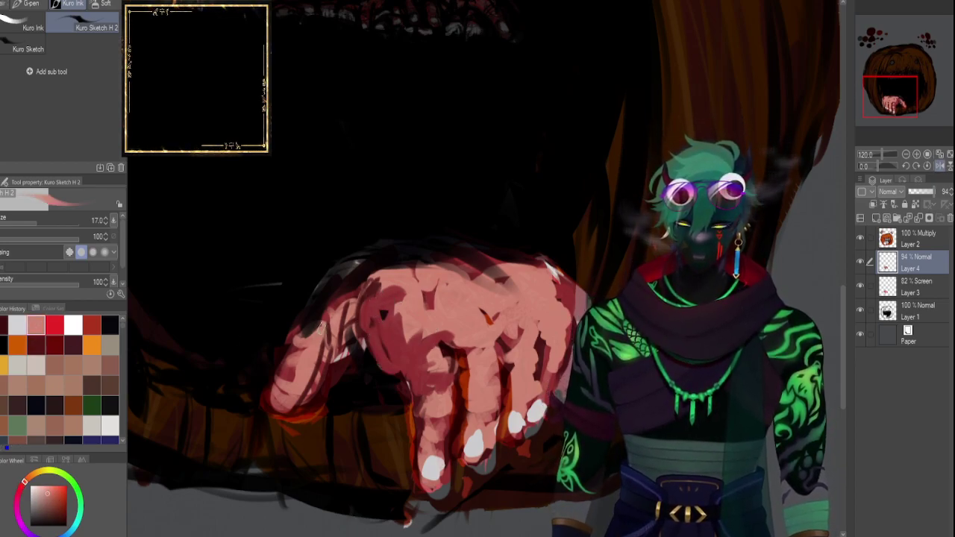
pyautogui.moveTo(371, 338)
pyautogui.mouseDown()
pyautogui.moveTo(386, 335)
pyautogui.moveTo(427, 358)
pyautogui.moveTo(422, 343)
pyautogui.moveTo(439, 336)
pyautogui.moveTo(393, 333)
pyautogui.moveTo(394, 266)
pyautogui.moveTo(375, 287)
pyautogui.moveTo(430, 361)
pyautogui.mouseUp()
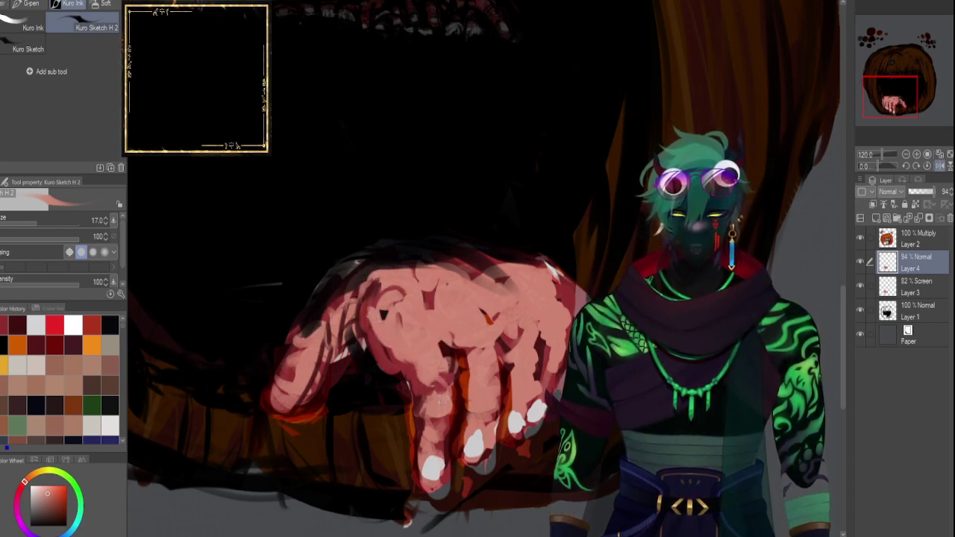
pyautogui.moveTo(437, 395)
pyautogui.mouseDown()
pyautogui.moveTo(446, 384)
pyautogui.moveTo(433, 418)
pyautogui.moveTo(440, 429)
pyautogui.mouseUp()
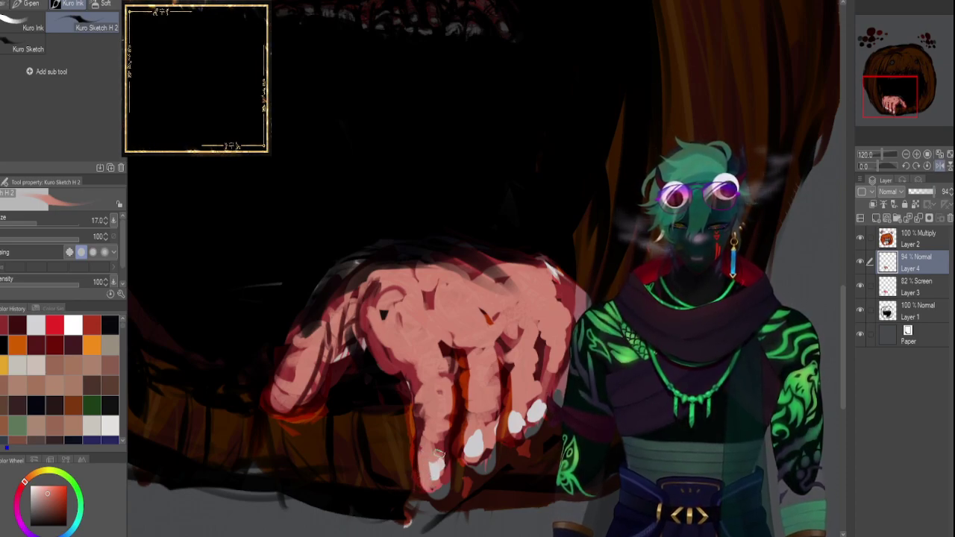
# Choose a light grey-beige, reduce the brush size to 7 and repaint the index fingernail.
pyautogui.press('[')
pyautogui.press('[')
pyautogui.press('[')
pyautogui.press('[')
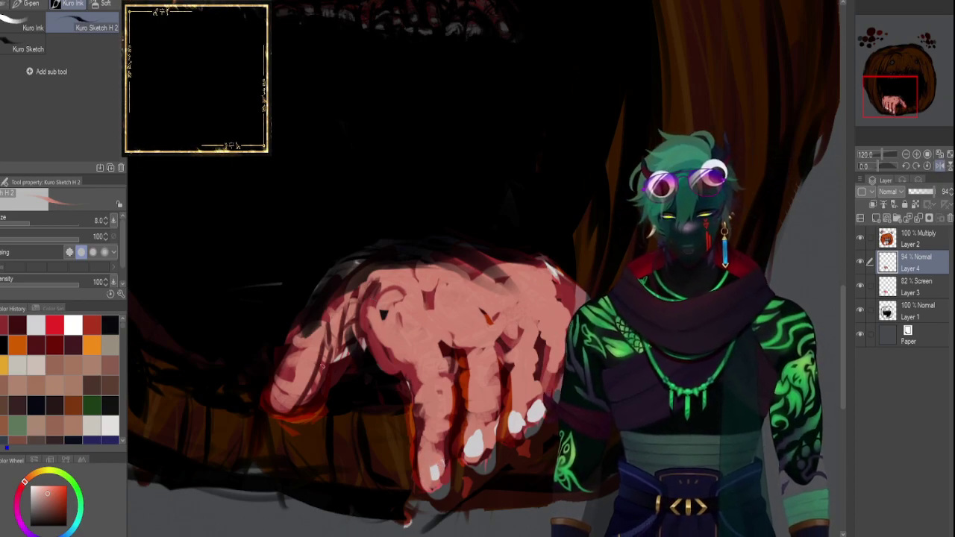
pyautogui.click(17, 365)
pyautogui.press('[')
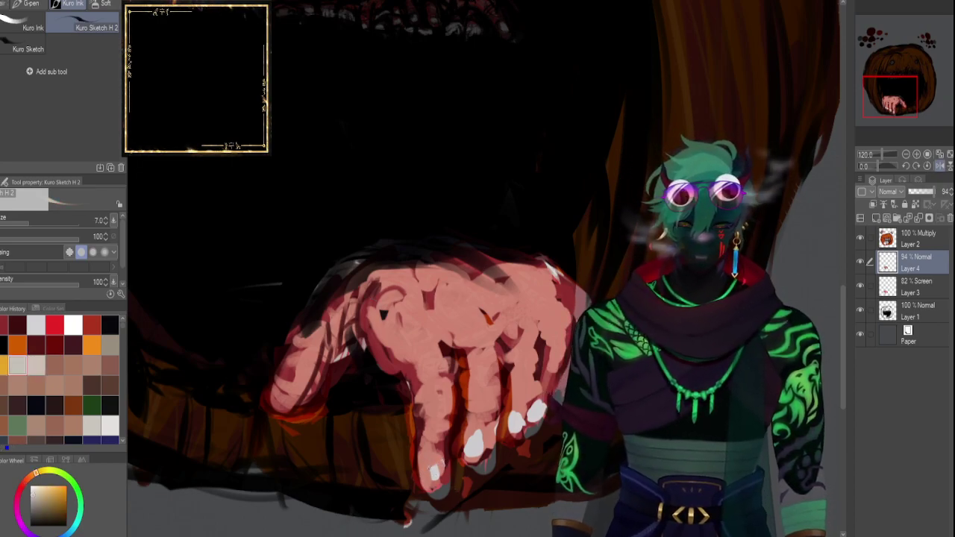
pyautogui.moveTo(434, 469); pyautogui.dragTo(439, 465)
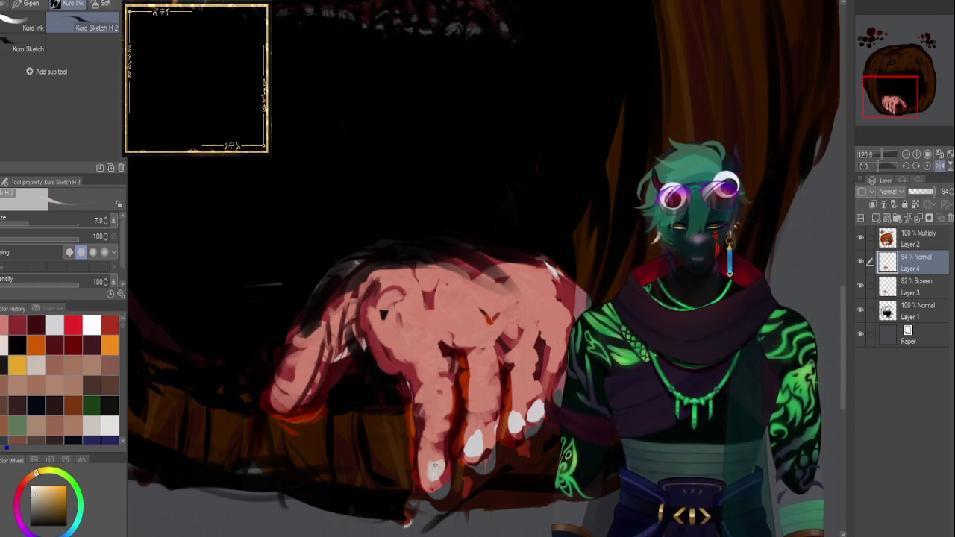
# Choose the dark maroon and paint shadows along the hand's edge and between the index and middle knuckles.
pyautogui.click(36, 324)
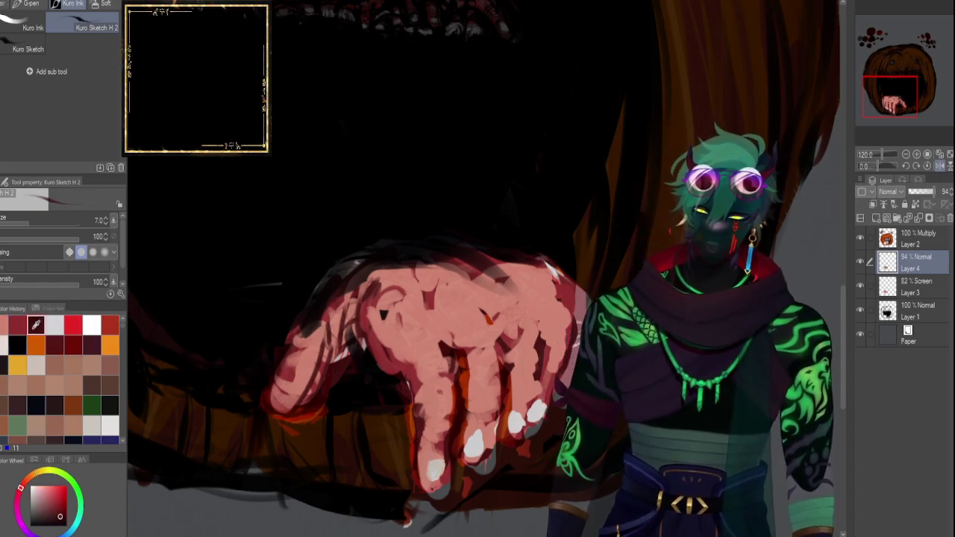
pyautogui.moveTo(370, 314); pyautogui.dragTo(381, 356)
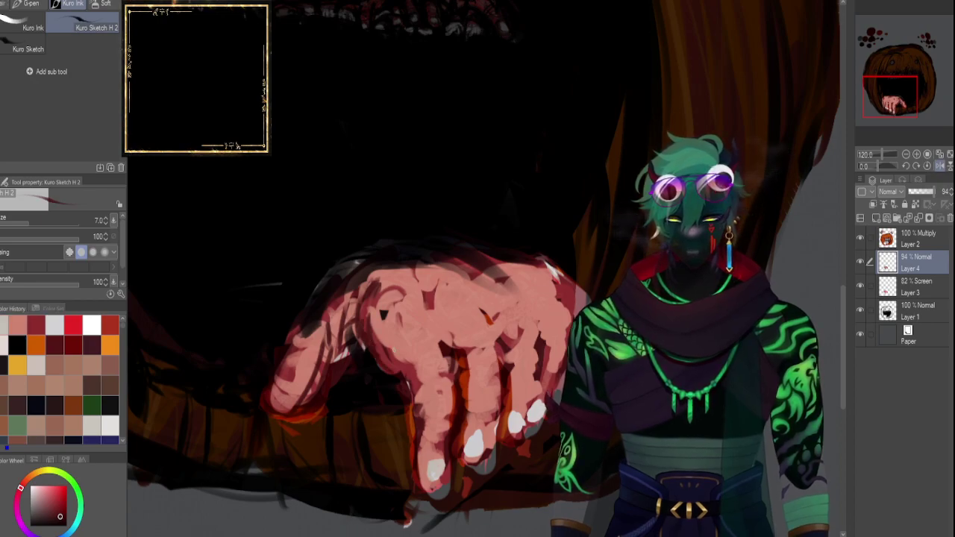
pyautogui.moveTo(373, 317)
pyautogui.mouseDown()
pyautogui.moveTo(391, 371)
pyautogui.moveTo(427, 390)
pyautogui.mouseUp()
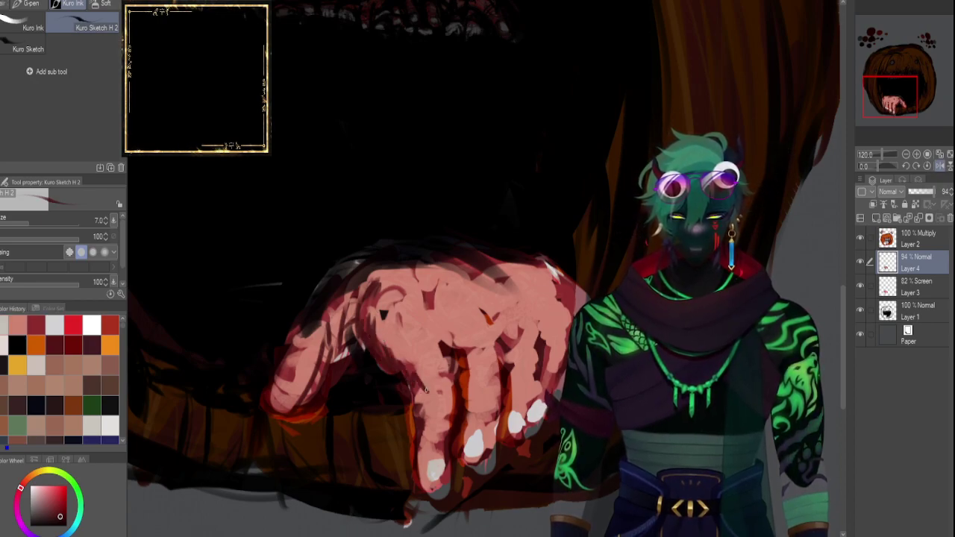
pyautogui.moveTo(432, 333); pyautogui.dragTo(450, 340)
pyautogui.moveTo(431, 300); pyautogui.dragTo(445, 329)
pyautogui.moveTo(427, 282)
pyautogui.mouseDown()
pyautogui.moveTo(441, 319)
pyautogui.moveTo(424, 310)
pyautogui.moveTo(437, 303)
pyautogui.moveTo(456, 371)
pyautogui.mouseUp()
pyautogui.moveTo(436, 322); pyautogui.dragTo(469, 372)
pyautogui.moveTo(468, 336); pyautogui.dragTo(475, 374)
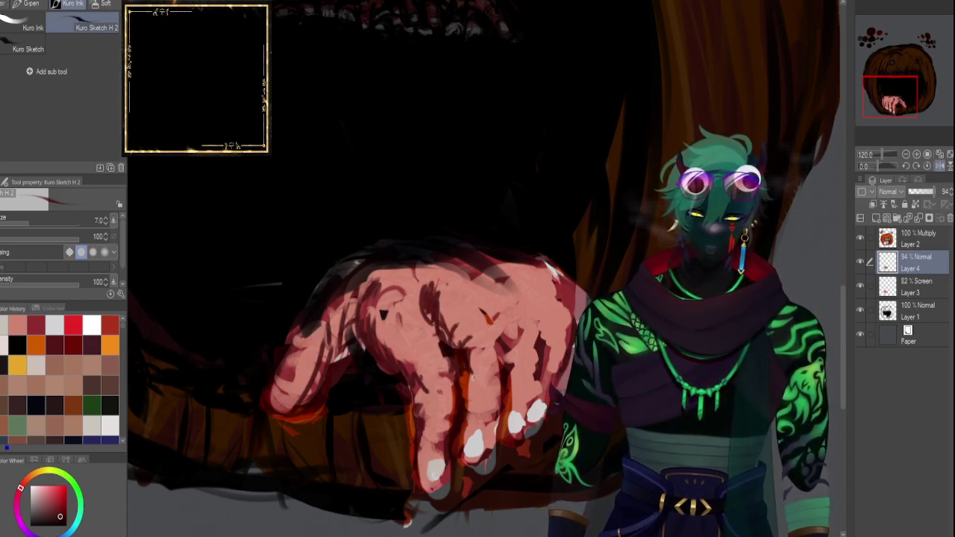
# Fill in the dark shadow between the index and middle knuckles, increase the brush size to 20 and shade down the middle finger.
pyautogui.click(860, 261)
pyautogui.click(860, 261)
pyautogui.moveTo(479, 319)
pyautogui.mouseDown()
pyautogui.moveTo(462, 361)
pyautogui.moveTo(492, 329)
pyautogui.moveTo(469, 366)
pyautogui.moveTo(473, 346)
pyautogui.moveTo(466, 364)
pyautogui.moveTo(459, 326)
pyautogui.moveTo(446, 323)
pyautogui.moveTo(435, 297)
pyautogui.mouseUp()
pyautogui.press(']')
pyautogui.press(']')
pyautogui.press(']')
pyautogui.press(']')
pyautogui.press(']')
pyautogui.press(']')
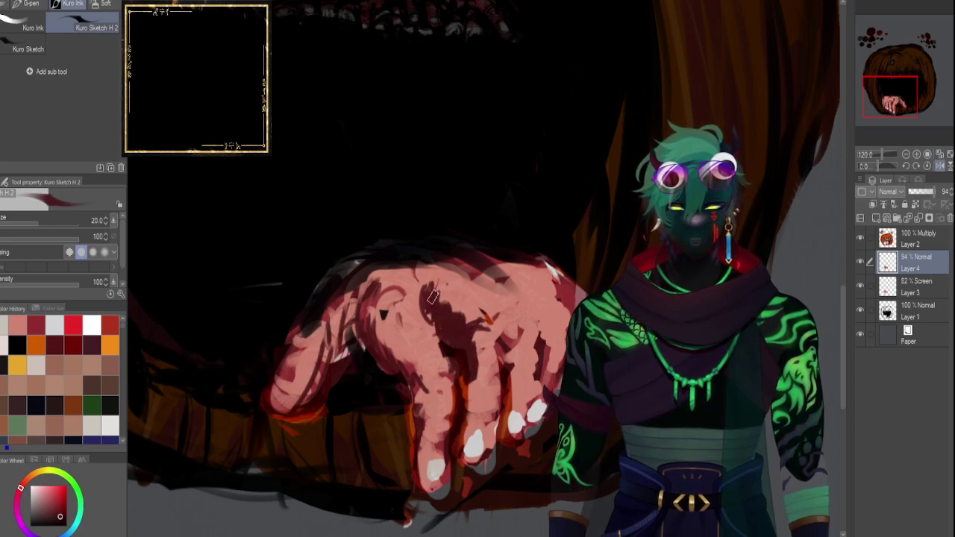
pyautogui.click(859, 261)
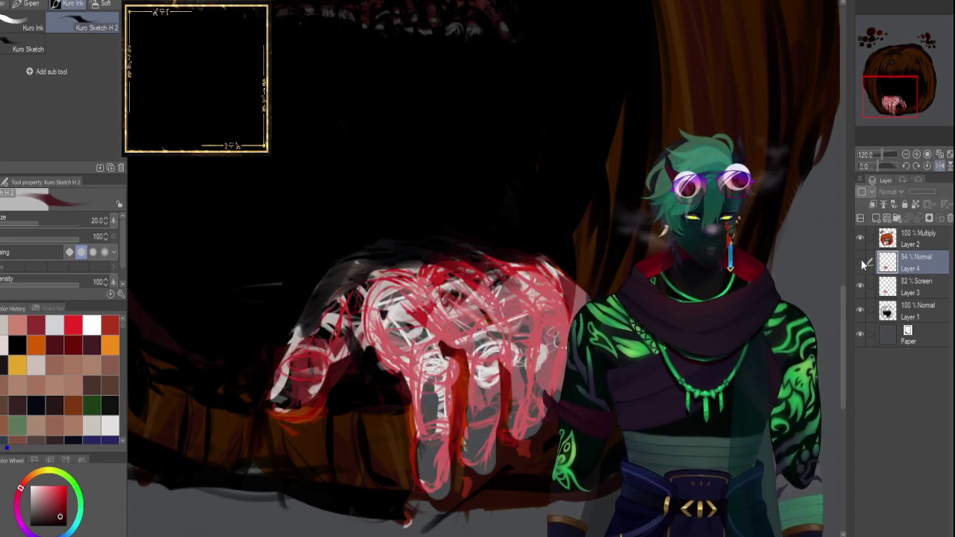
pyautogui.click(860, 261)
pyautogui.moveTo(474, 359); pyautogui.dragTo(465, 456)
# Paint broad dark maroon shadows over the thumb side of the hand and down the index finger.
pyautogui.moveTo(371, 303); pyautogui.dragTo(383, 351)
pyautogui.moveTo(372, 304)
pyautogui.mouseDown()
pyautogui.moveTo(384, 352)
pyautogui.moveTo(371, 331)
pyautogui.moveTo(386, 298)
pyautogui.moveTo(383, 357)
pyautogui.mouseUp()
pyautogui.moveTo(382, 299)
pyautogui.mouseDown()
pyautogui.moveTo(397, 365)
pyautogui.moveTo(402, 371)
pyautogui.moveTo(393, 352)
pyautogui.moveTo(403, 333)
pyautogui.moveTo(424, 403)
pyautogui.moveTo(428, 367)
pyautogui.moveTo(417, 395)
pyautogui.mouseUp()
pyautogui.click(860, 261)
pyautogui.click(861, 262)
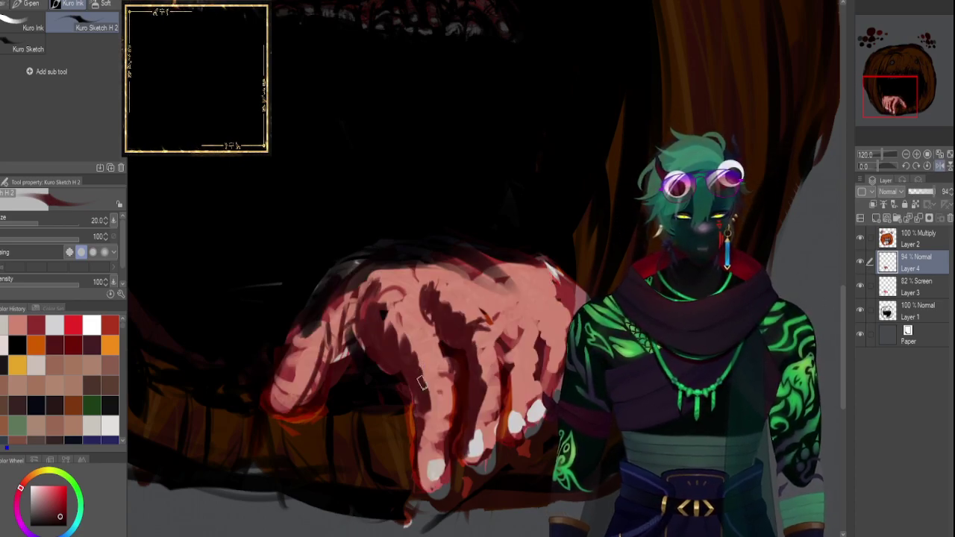
pyautogui.moveTo(415, 360)
pyautogui.mouseDown()
pyautogui.moveTo(430, 391)
pyautogui.moveTo(418, 441)
pyautogui.mouseUp()
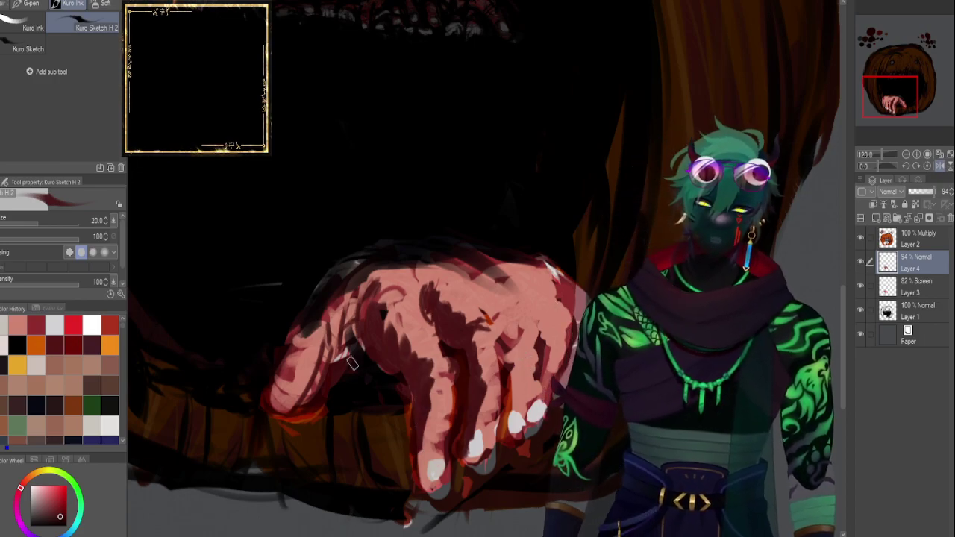
# Choose the light pink and paint it back over the index finger and knuckles to trim the dark shadows.
pyautogui.click(17, 325)
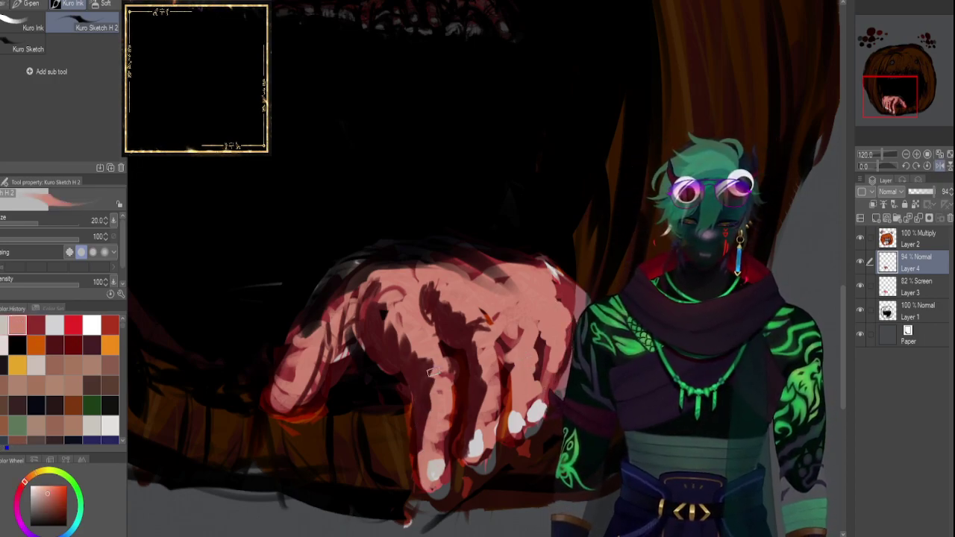
pyautogui.moveTo(430, 371); pyautogui.dragTo(423, 446)
pyautogui.moveTo(427, 400)
pyautogui.mouseDown()
pyautogui.moveTo(443, 374)
pyautogui.moveTo(436, 391)
pyautogui.moveTo(399, 328)
pyautogui.mouseUp()
pyautogui.moveTo(426, 361); pyautogui.dragTo(391, 312)
pyautogui.moveTo(469, 322)
pyautogui.mouseDown()
pyautogui.moveTo(444, 306)
pyautogui.moveTo(453, 323)
pyautogui.mouseUp()
# Choose the dark maroon at brush size 12 and paint a shadow between the middle and ring fingers.
pyautogui.click(6, 323)
pyautogui.press('[')
pyautogui.press('[')
pyautogui.press('[')
pyautogui.click(862, 262)
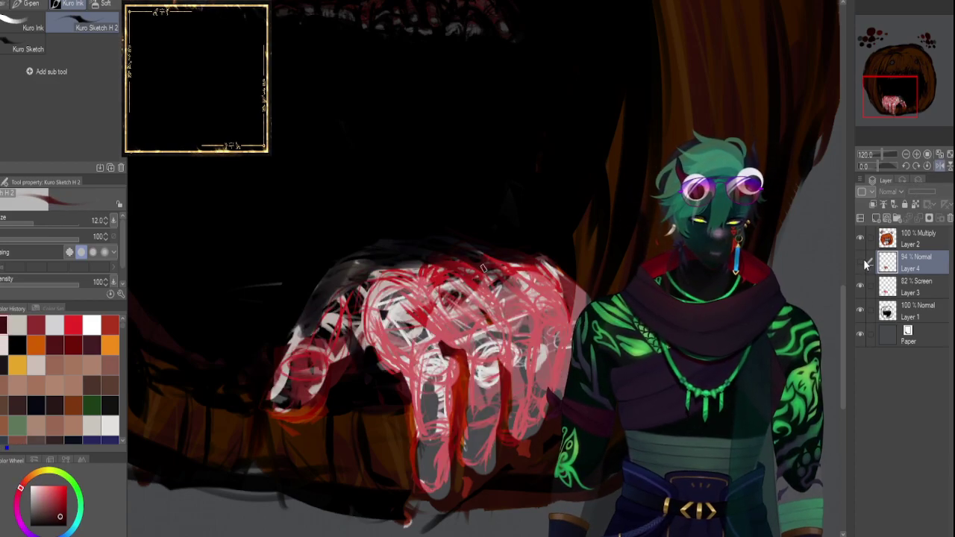
pyautogui.click(862, 262)
pyautogui.moveTo(513, 318)
pyautogui.mouseDown()
pyautogui.moveTo(498, 325)
pyautogui.moveTo(509, 350)
pyautogui.mouseUp()
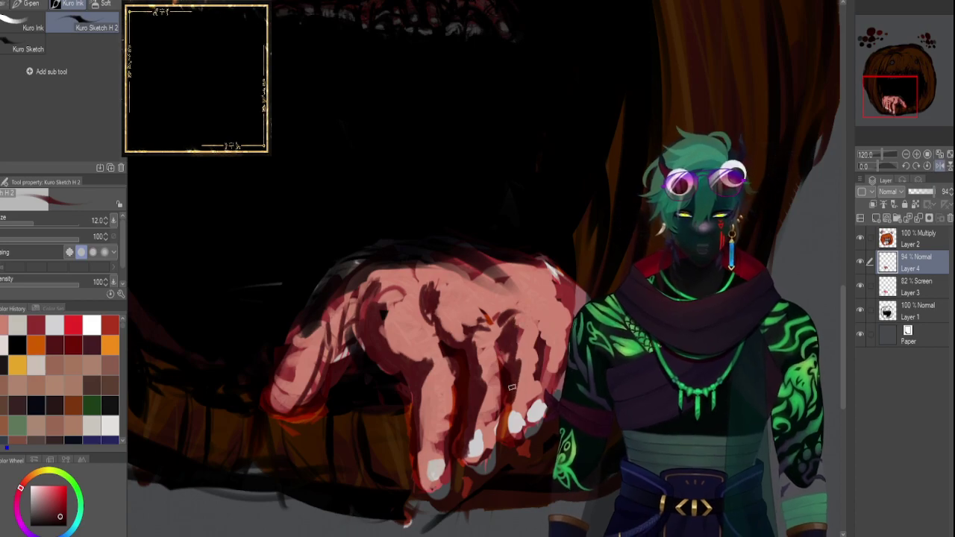
# Toggle Layer 4's visibility to compare the shaded fingers with the sketch underneath.
pyautogui.click(862, 262)
pyautogui.click(862, 262)
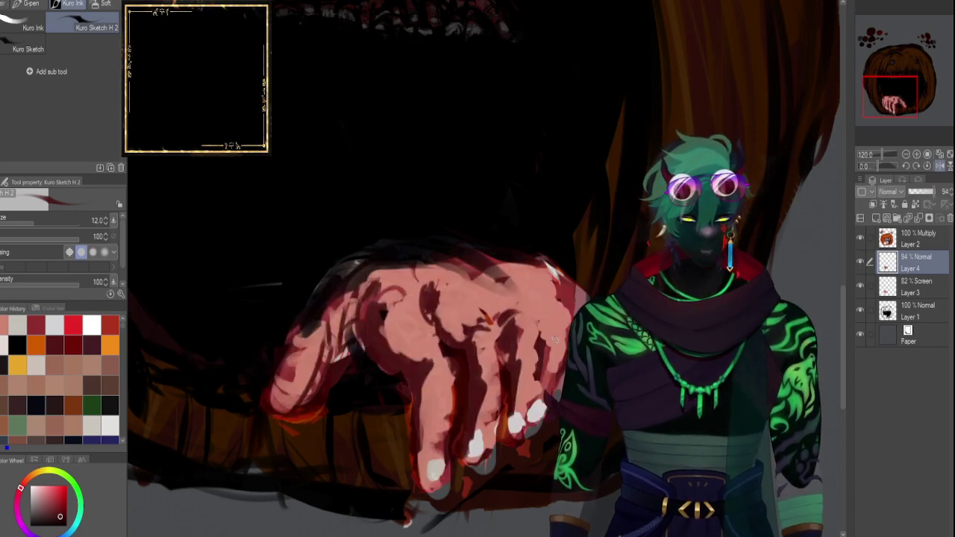
pyautogui.click(859, 261)
pyautogui.click(860, 261)
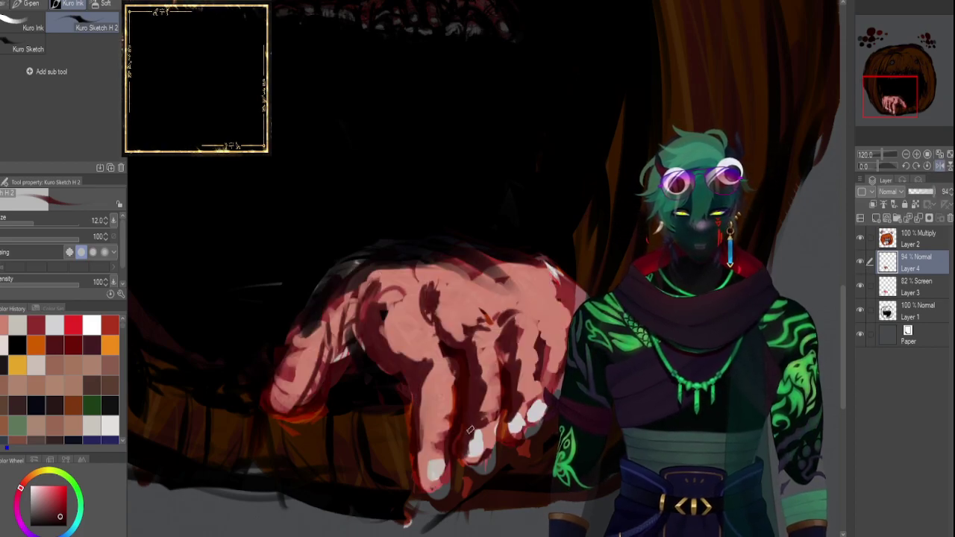
pyautogui.click(860, 261)
pyautogui.click(860, 262)
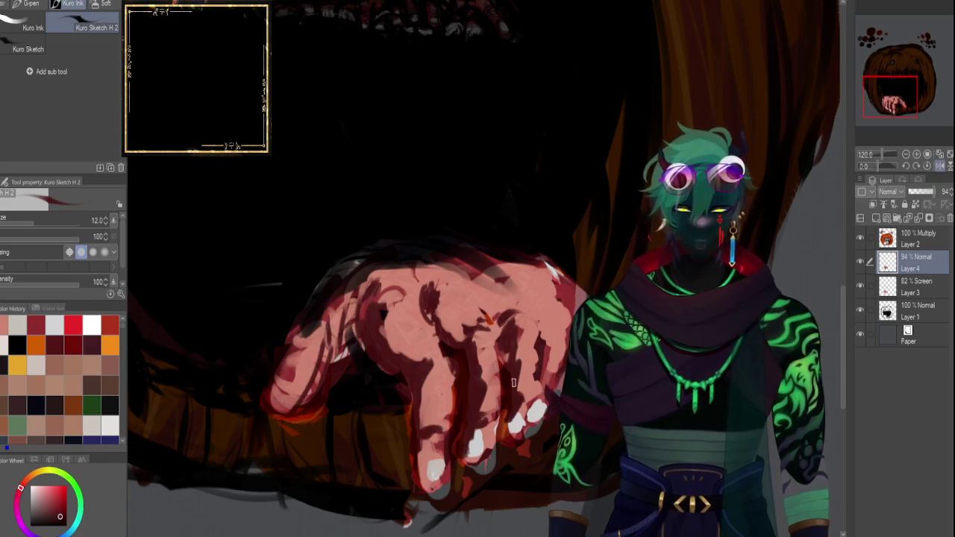
# Choose the muted crimson and paint midtone shading along the fingers, knuckles and back of the hand on Layer 4.
pyautogui.click(37, 326)
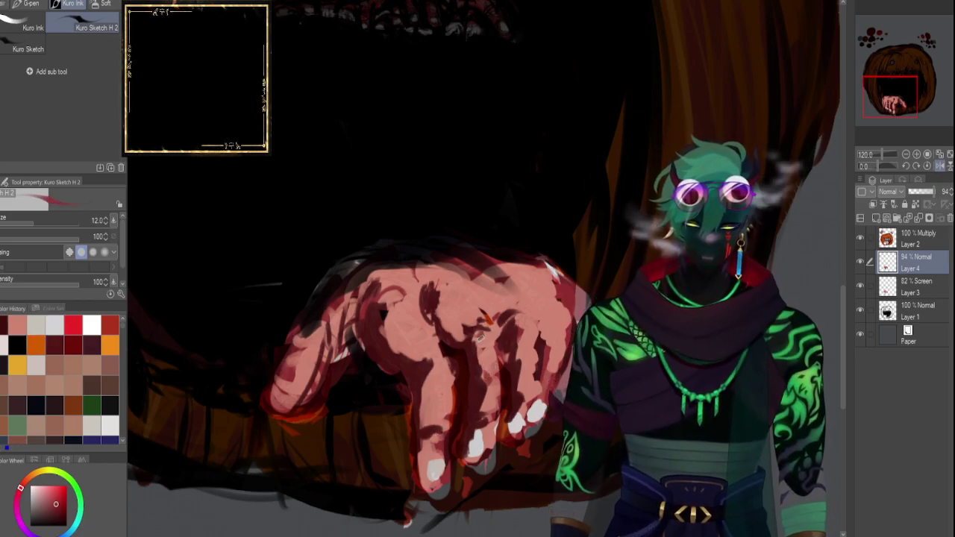
pyautogui.moveTo(483, 349); pyautogui.dragTo(486, 394)
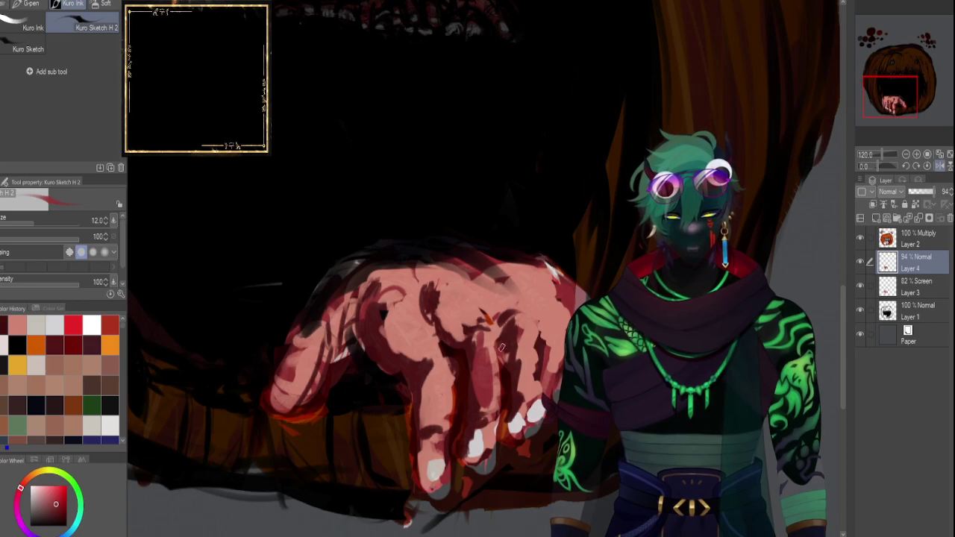
pyautogui.moveTo(521, 318); pyautogui.dragTo(514, 354)
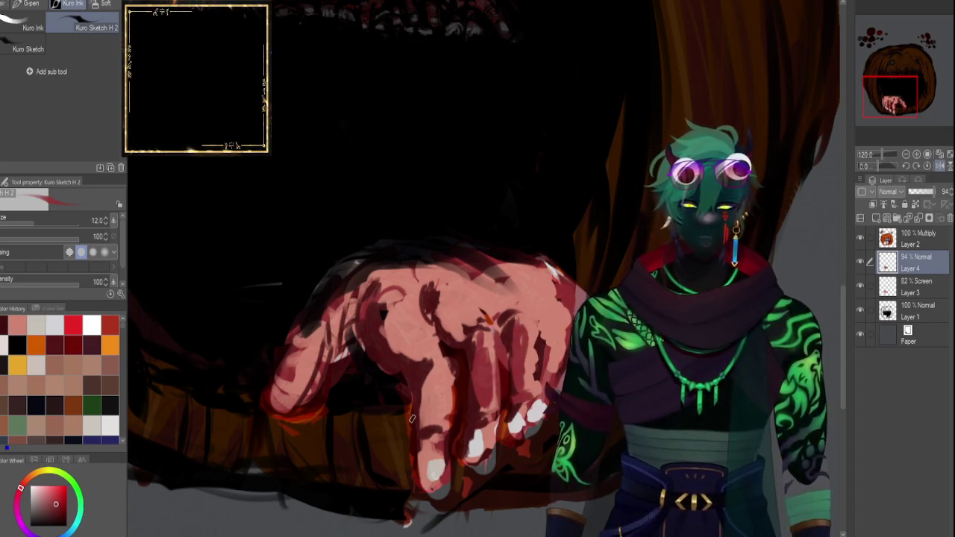
pyautogui.moveTo(422, 377)
pyautogui.mouseDown()
pyautogui.moveTo(418, 437)
pyautogui.moveTo(415, 390)
pyautogui.mouseUp()
pyautogui.moveTo(395, 348)
pyautogui.mouseDown()
pyautogui.moveTo(427, 364)
pyautogui.moveTo(384, 315)
pyautogui.moveTo(409, 330)
pyautogui.moveTo(458, 332)
pyautogui.mouseUp()
pyautogui.moveTo(442, 305); pyautogui.dragTo(463, 328)
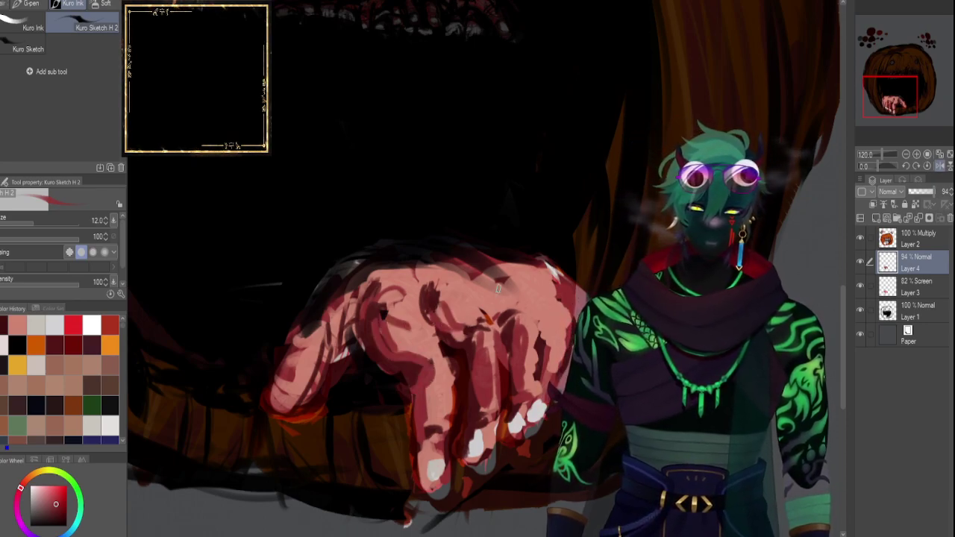
pyautogui.moveTo(467, 266); pyautogui.dragTo(431, 307)
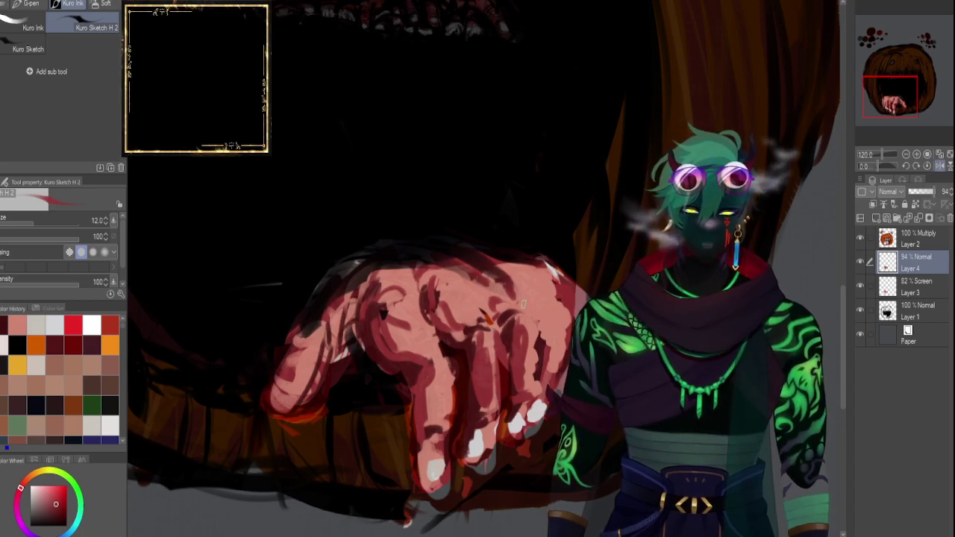
# Toggle Layer 4's visibility repeatedly to compare the crimson knuckle shading with the red sketch underneath.
pyautogui.click(860, 263)
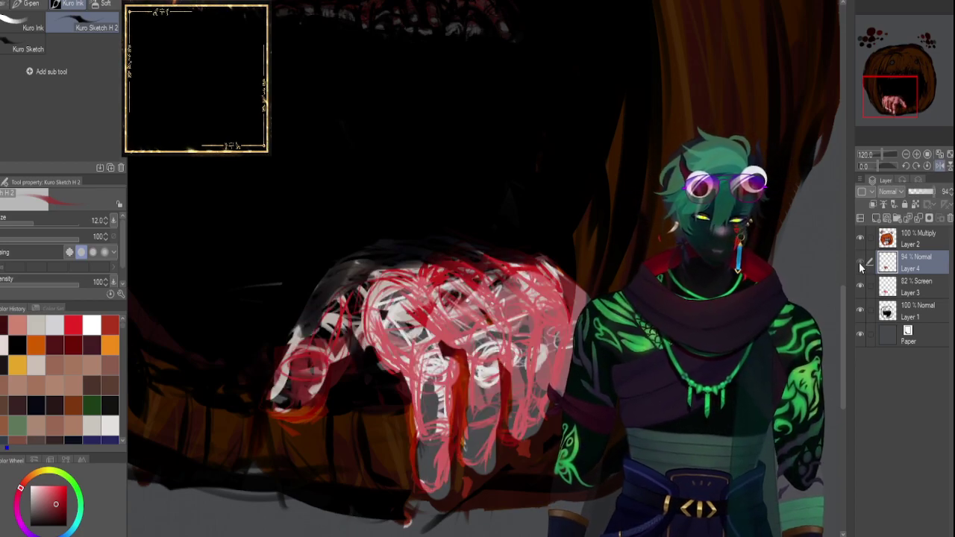
pyautogui.click(860, 261)
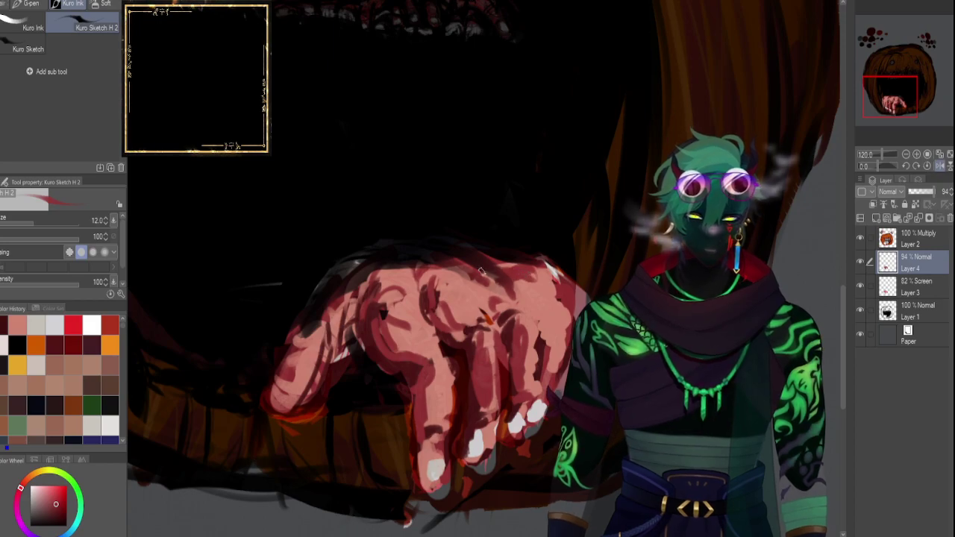
pyautogui.click(861, 263)
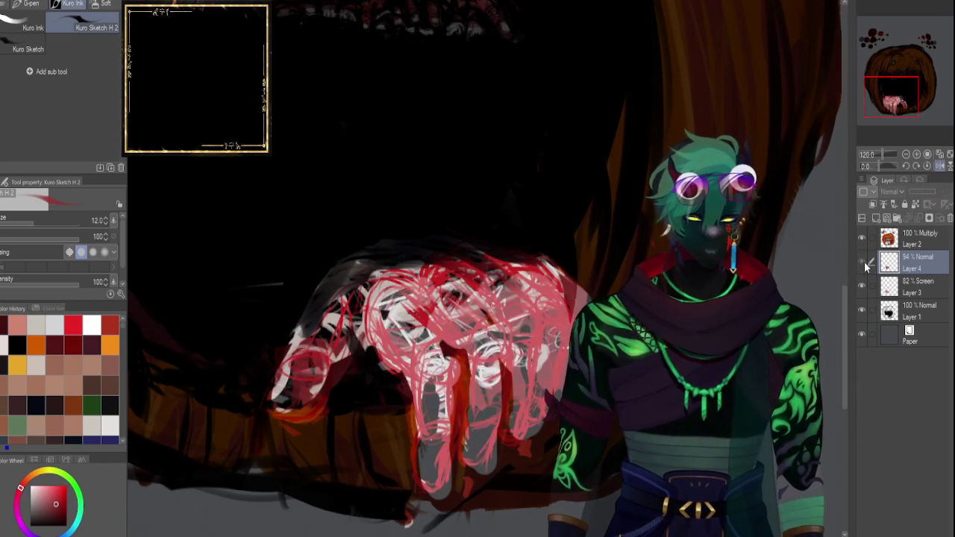
pyautogui.click(862, 262)
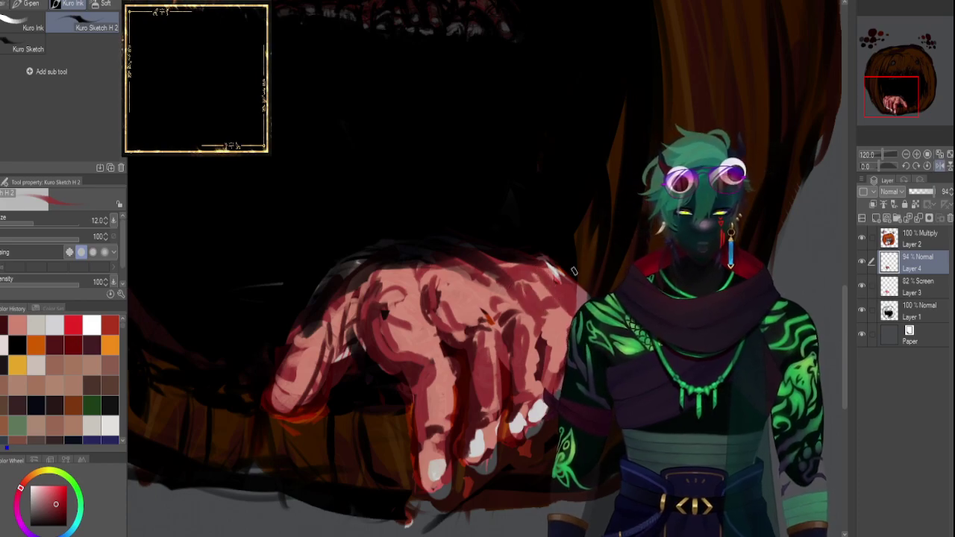
pyautogui.click(862, 263)
pyautogui.click(863, 262)
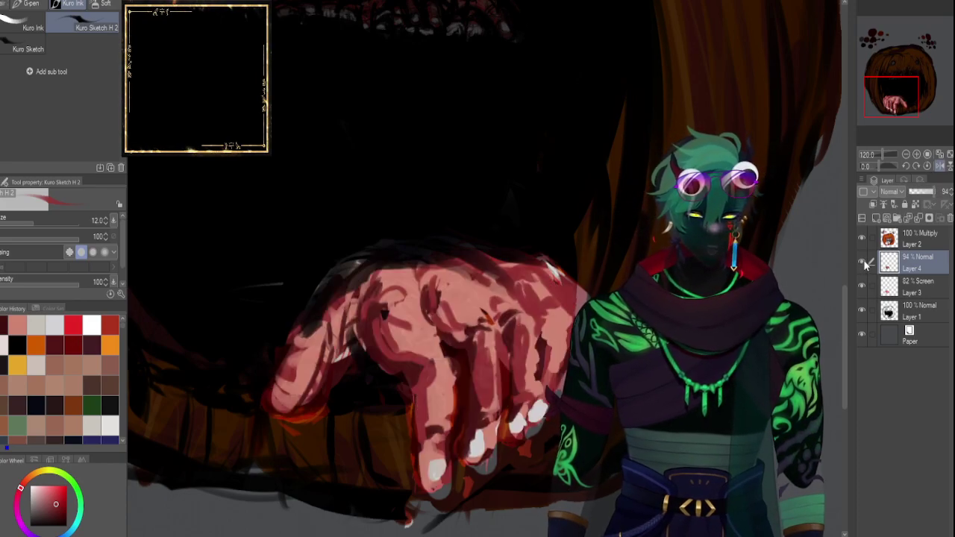
# Lower Layer 4's opacity to 10% to check the sketch, and raise it to 100% for comparison.
pyautogui.moveTo(915, 193); pyautogui.dragTo(912, 193)
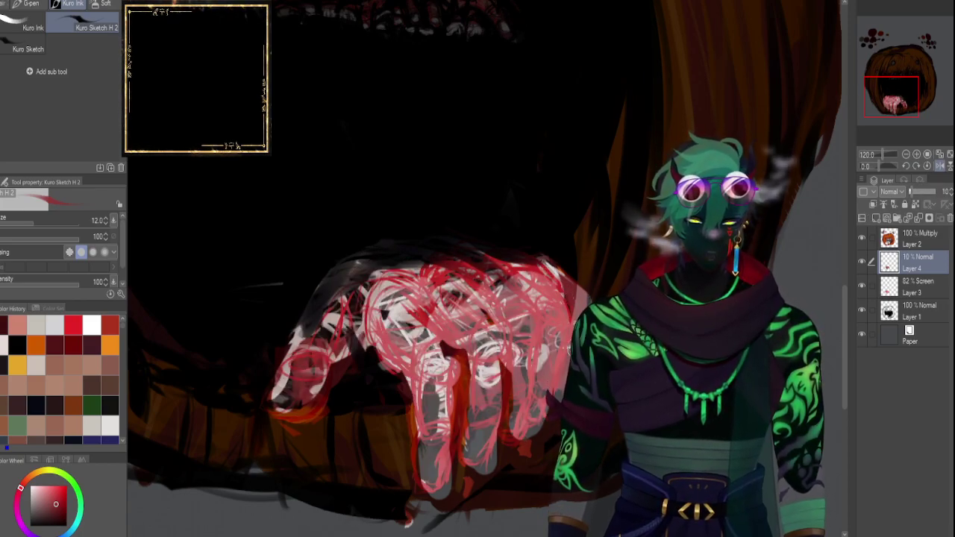
pyautogui.moveTo(919, 193); pyautogui.dragTo(939, 193)
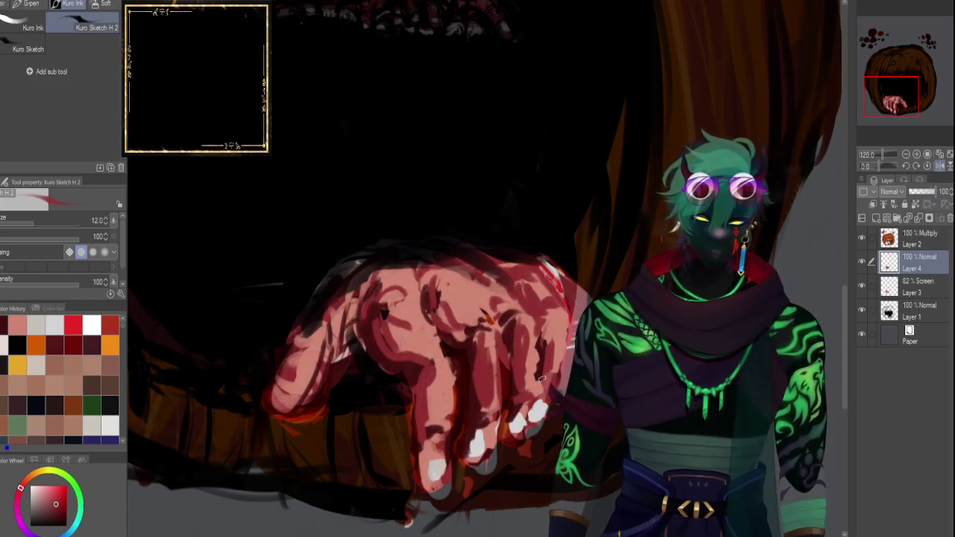
pyautogui.click(863, 262)
pyautogui.click(862, 262)
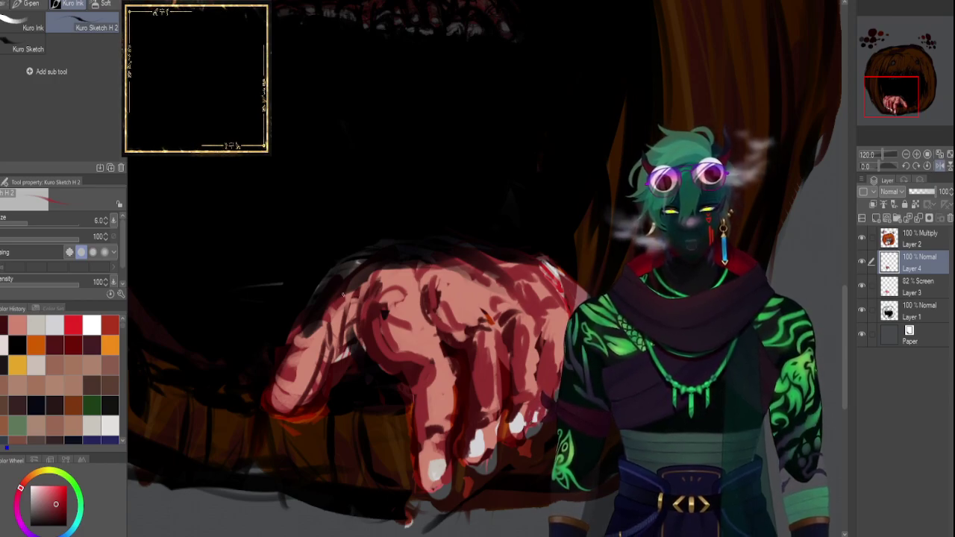
# Choose the light pink and mirror the canvas view to check the hand against the whole pumpkin.
pyautogui.click(17, 323)
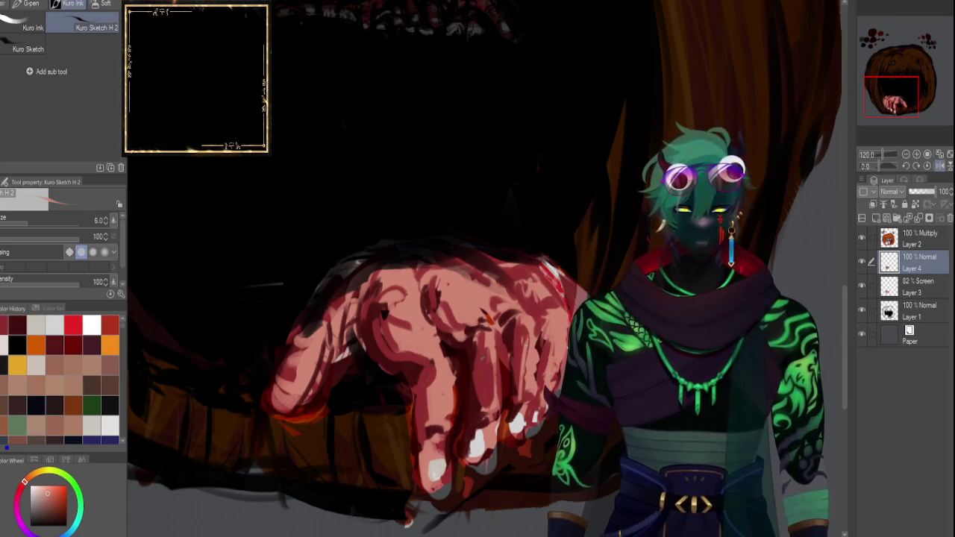
pyautogui.moveTo(884, 154); pyautogui.dragTo(879, 154)
pyautogui.click(940, 166)
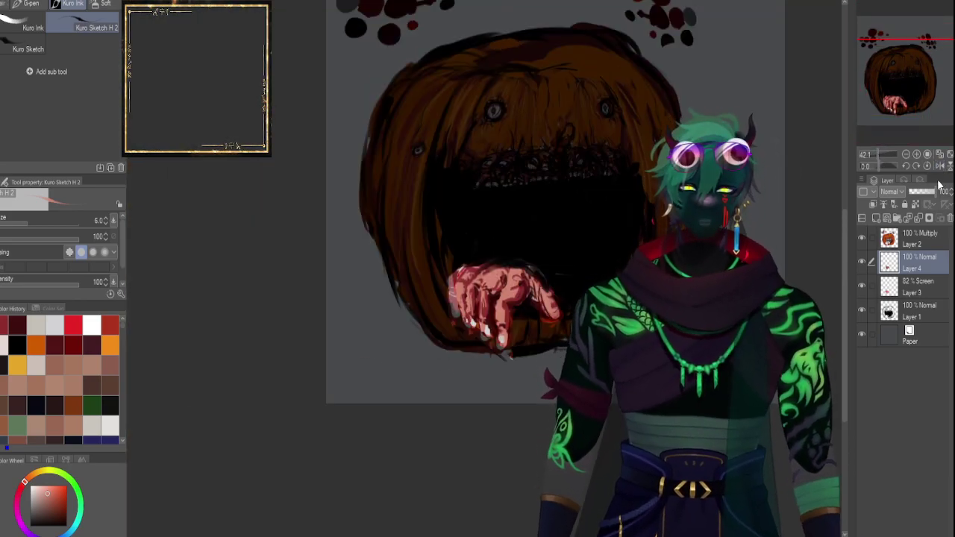
# Hide Layer 3 and make Layer 4, which holds the hand, the active layer.
pyautogui.click(862, 287)
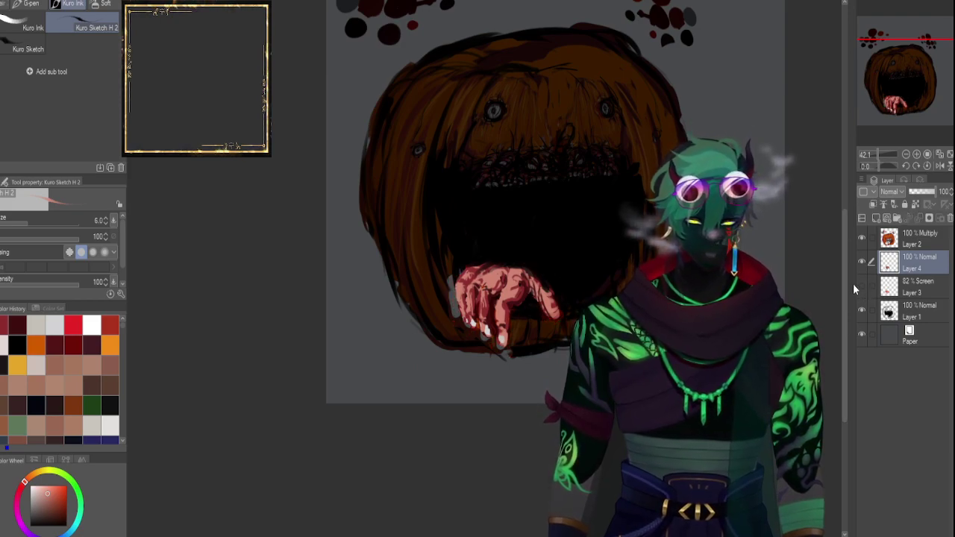
pyautogui.click(915, 238)
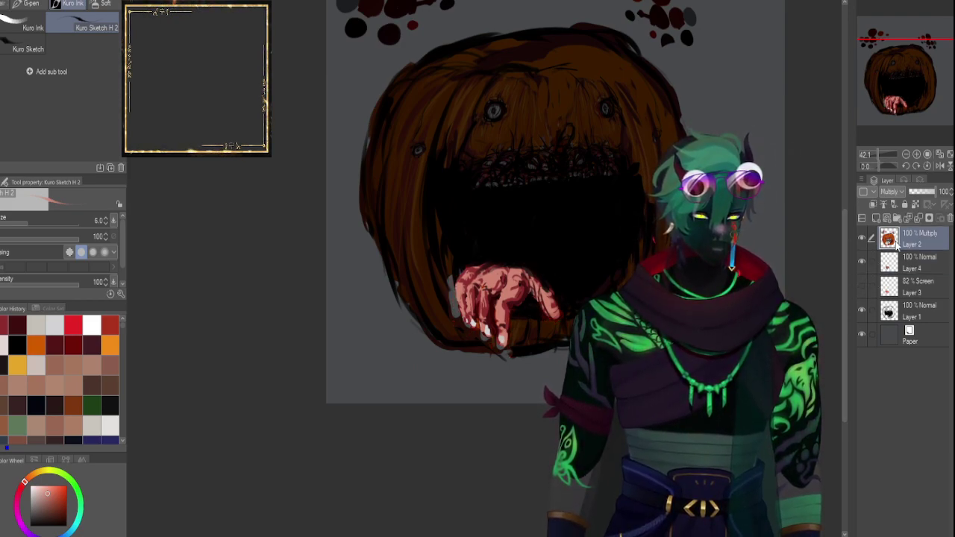
pyautogui.click(894, 311)
pyautogui.click(898, 269)
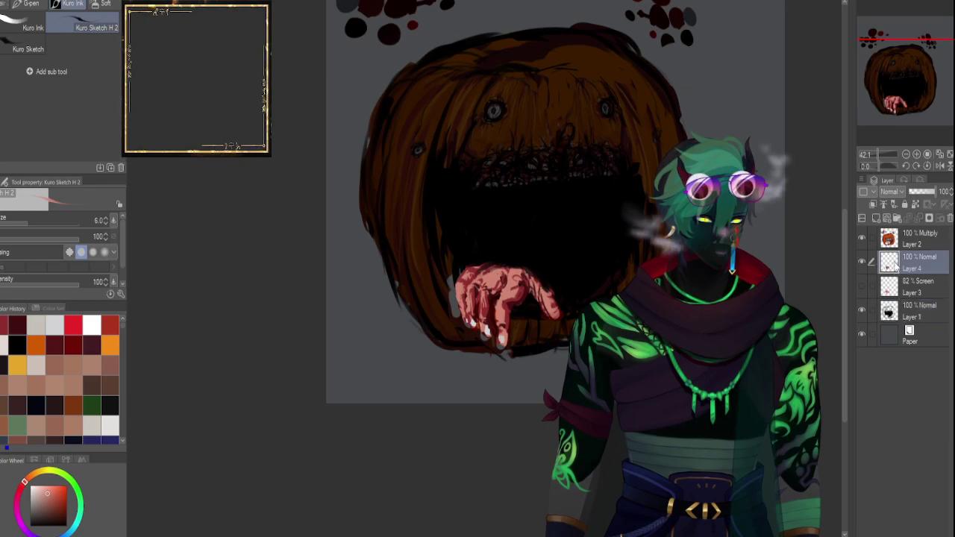
# Try Multiply blending on Layer 4, then return it to Normal.
pyautogui.click(894, 192)
pyautogui.click(898, 233)
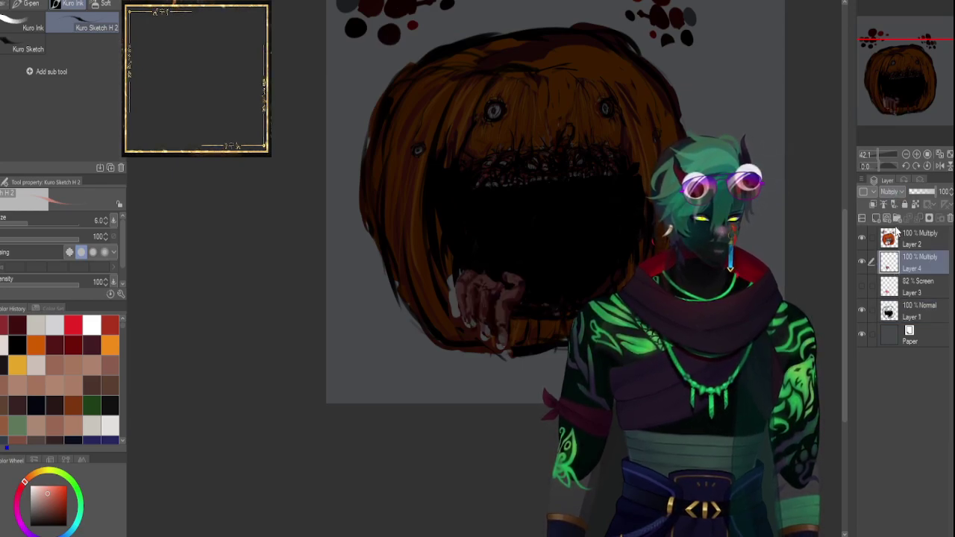
pyautogui.click(900, 192)
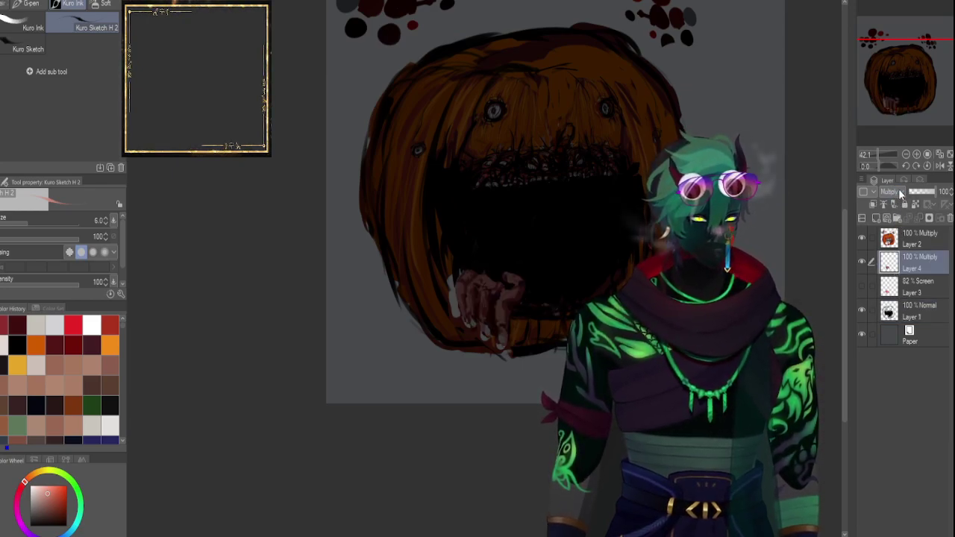
pyautogui.click(899, 208)
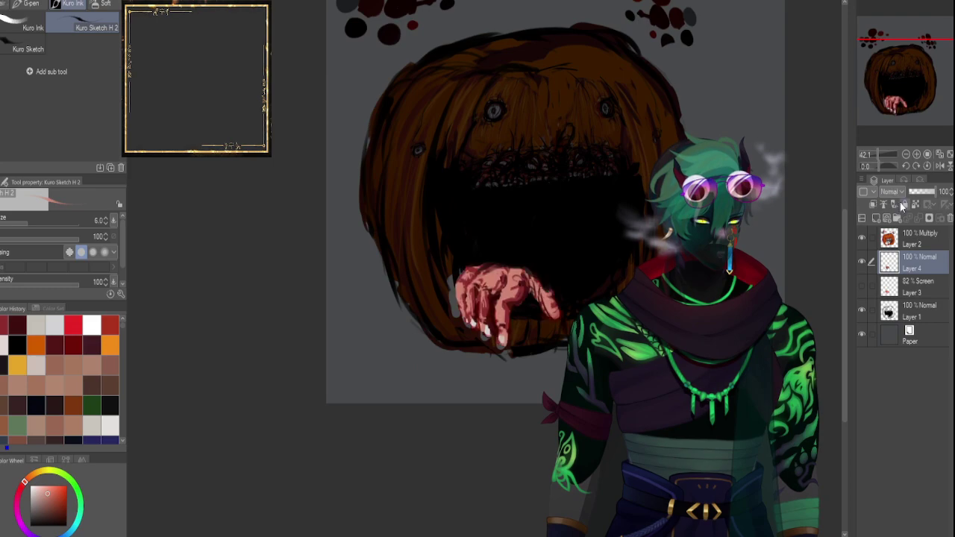
# Duplicate Layer 2 by copying its whole contents and pasting them as a new layer.
pyautogui.click(914, 239)
pyautogui.hotkey('ctrl', 'a')
pyautogui.hotkey('ctrl', 'c')
pyautogui.hotkey('ctrl', 'v')
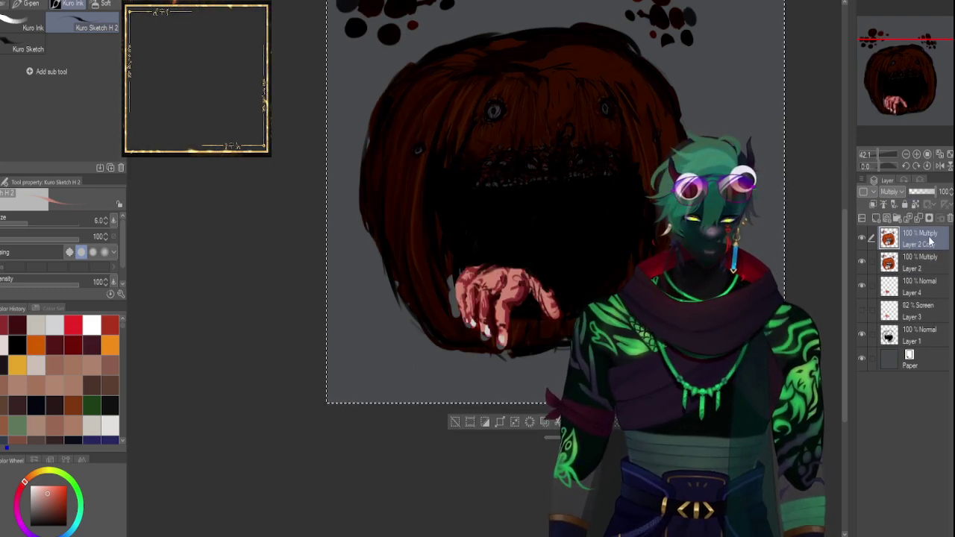
# Move the duplicate beneath Layer 2, clear the selection, and set the duplicate to Normal blending at 16% opacity.
pyautogui.moveTo(916, 238); pyautogui.dragTo(918, 267)
pyautogui.click(894, 192)
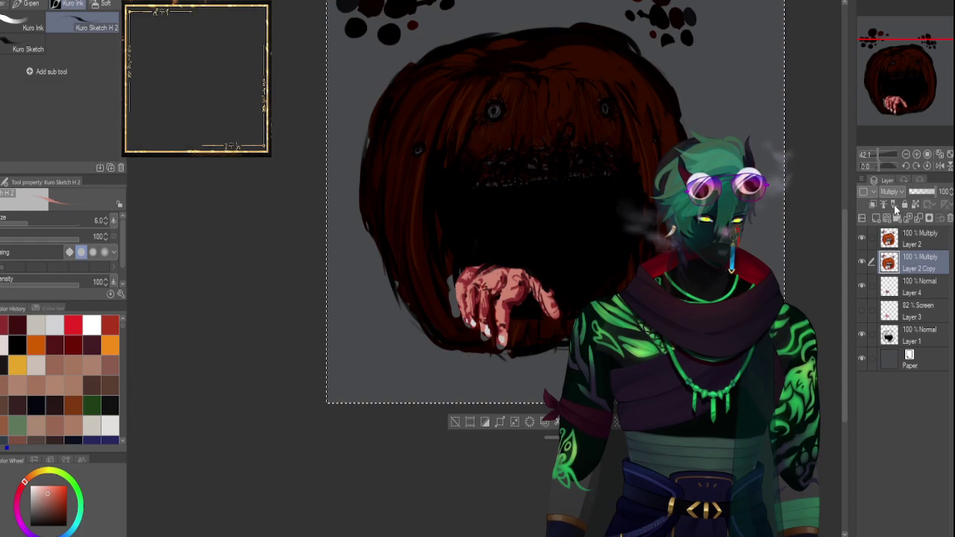
pyautogui.click(899, 209)
pyautogui.hotkey('ctrl', 'd')
pyautogui.click(916, 244)
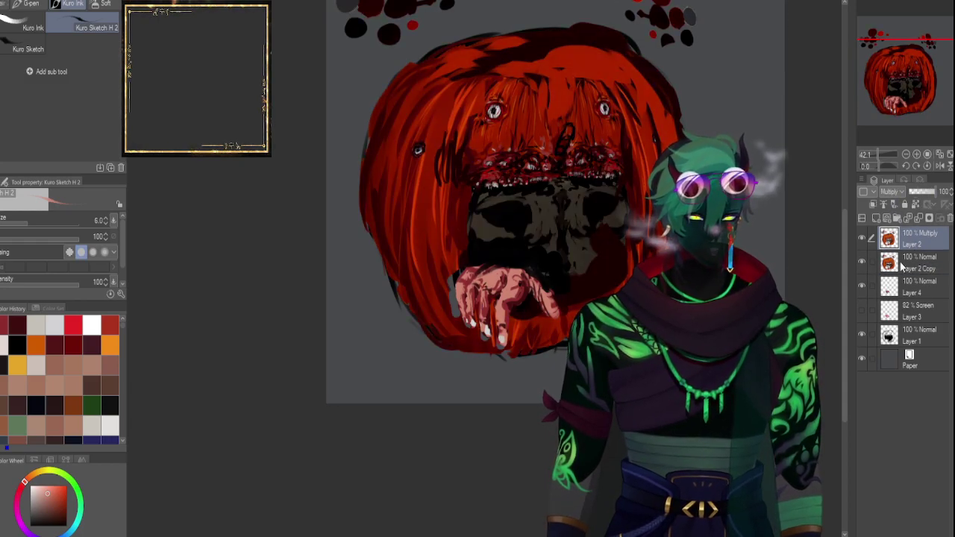
pyautogui.click(903, 263)
pyautogui.moveTo(932, 193); pyautogui.dragTo(910, 195)
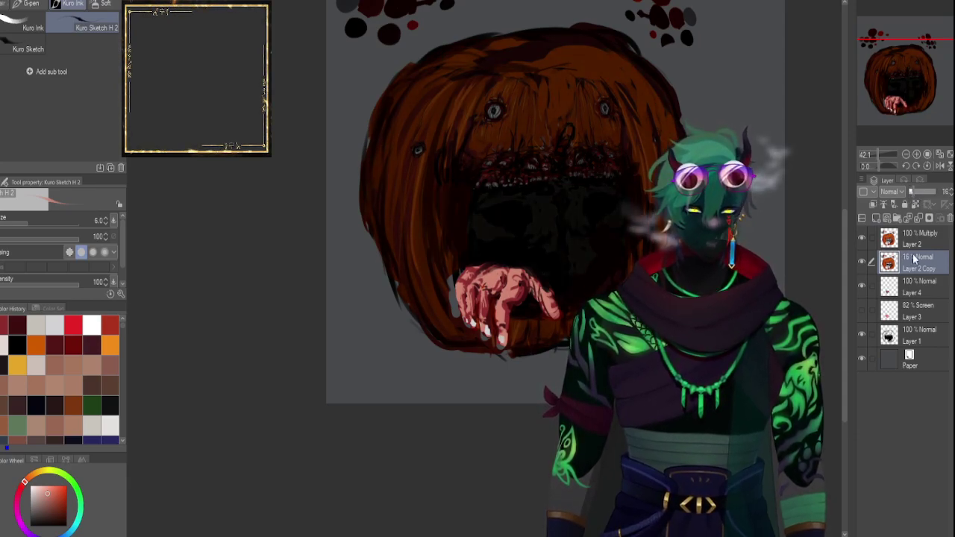
# Set Layer 4 to Multiply blending and move it above Layer 2 Copy.
pyautogui.click(916, 288)
pyautogui.click(892, 227)
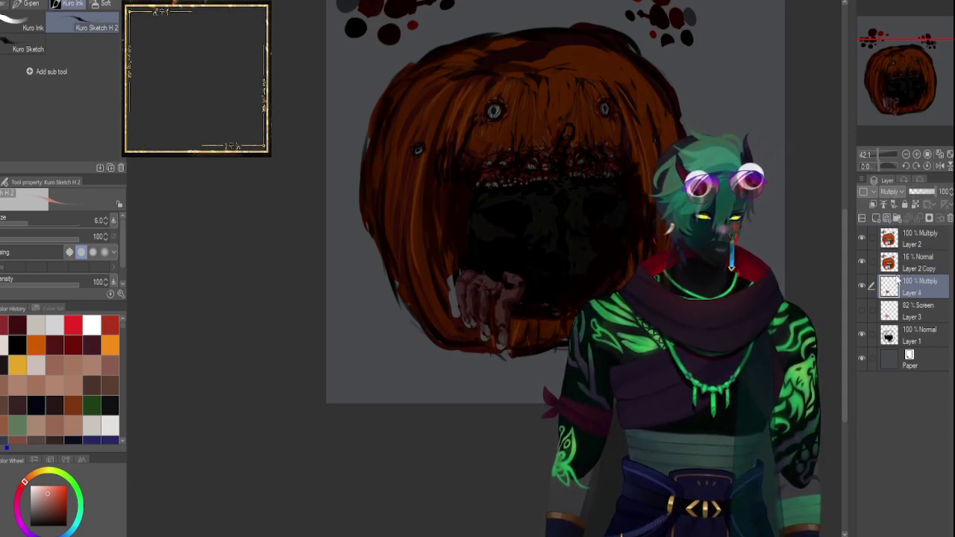
pyautogui.moveTo(905, 260); pyautogui.dragTo(903, 260)
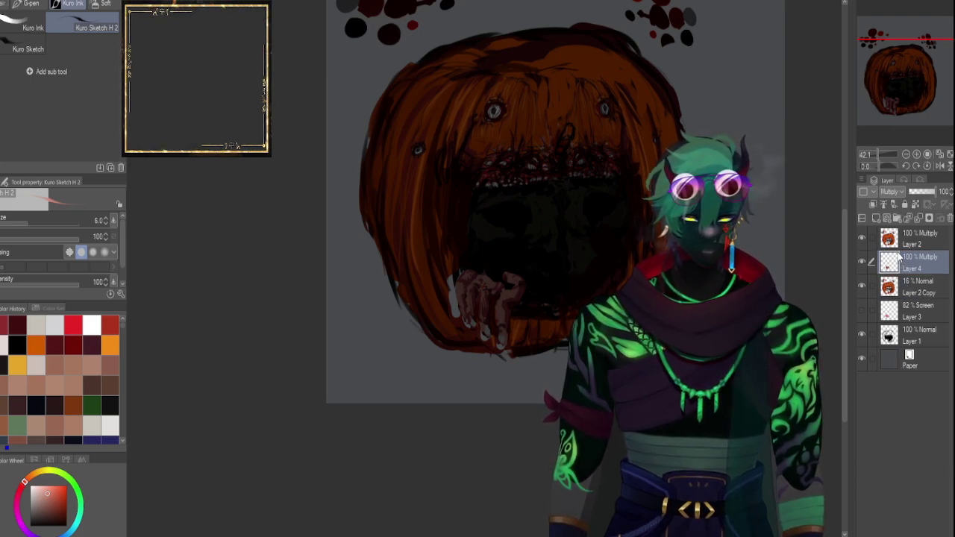
# Paint brownish red over the pale patches around the hand on Layer 2 with a size 30 brush.
pyautogui.click(871, 287)
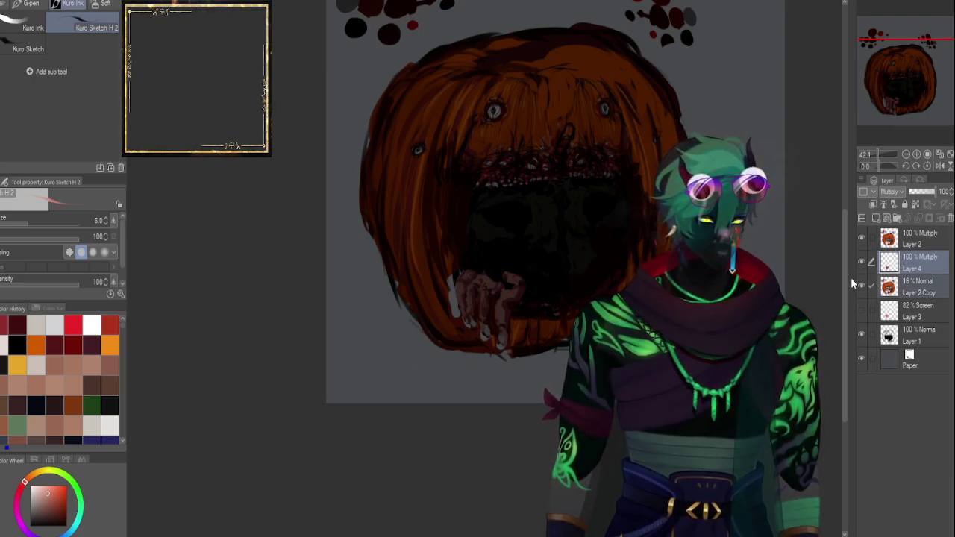
pyautogui.click(907, 292)
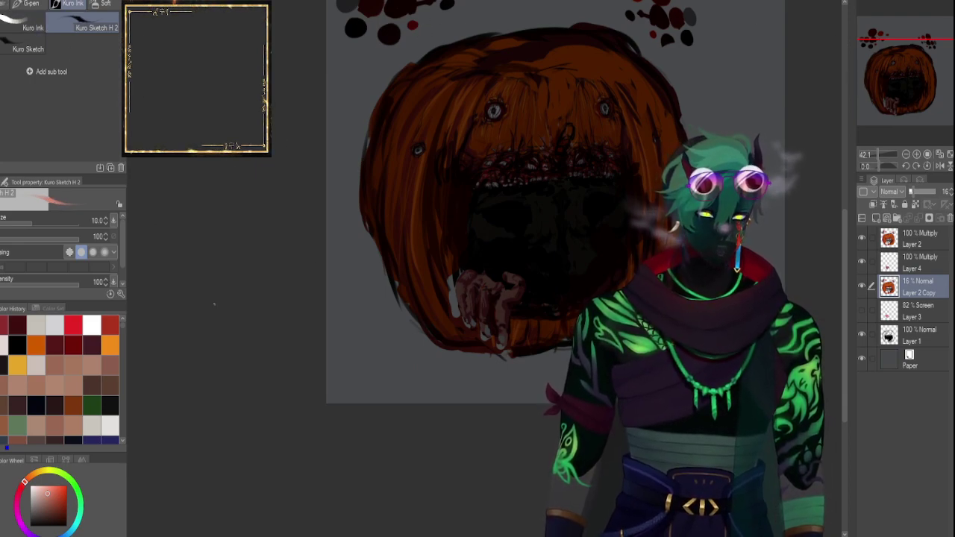
pyautogui.click(36, 345)
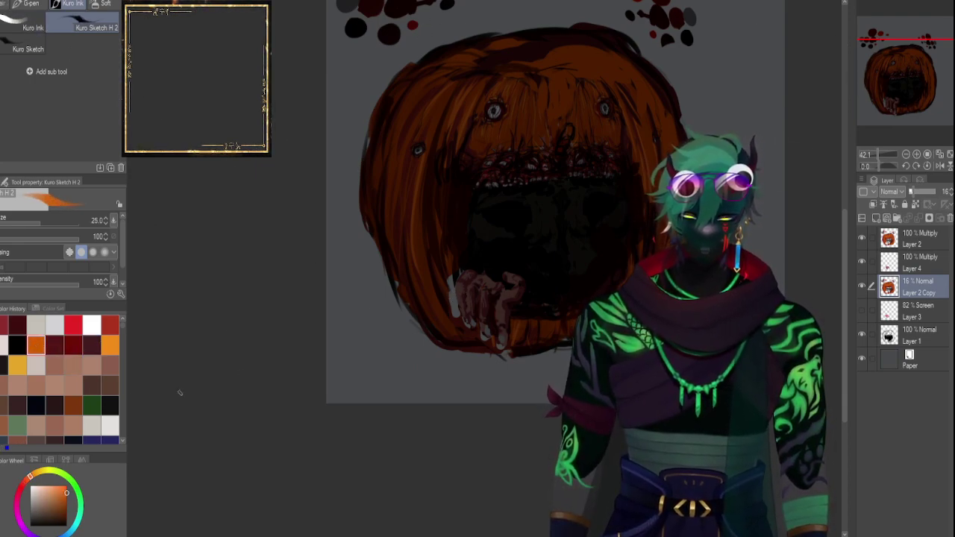
pyautogui.click(110, 325)
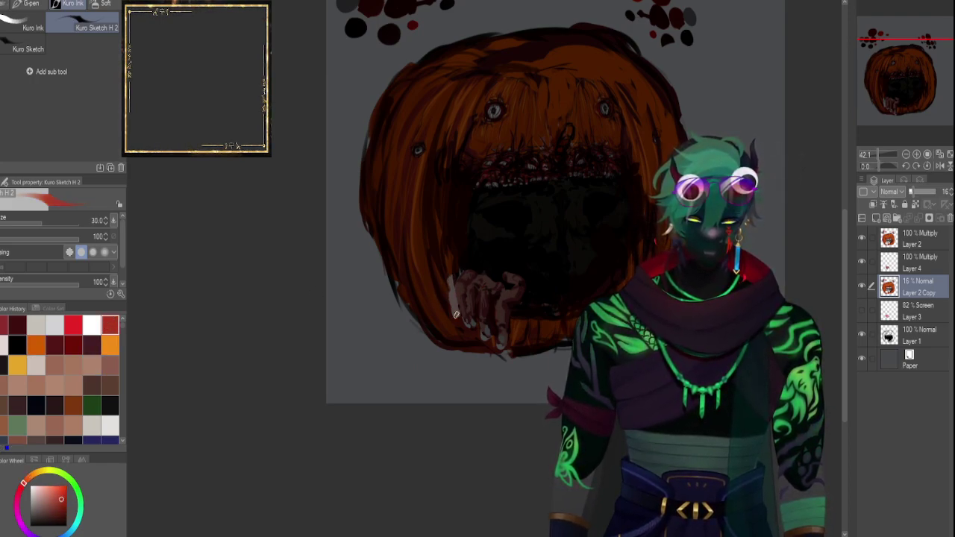
pyautogui.click(457, 317)
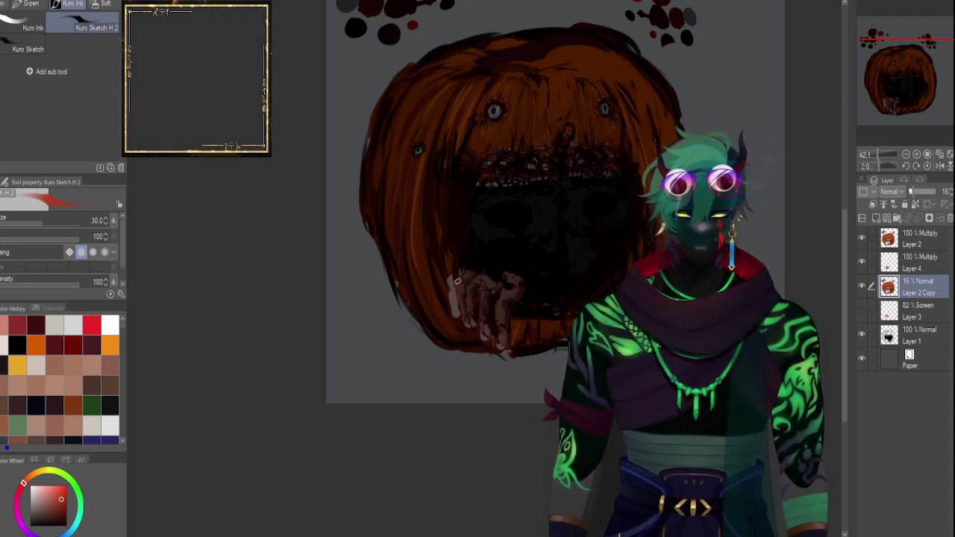
pyautogui.click(914, 238)
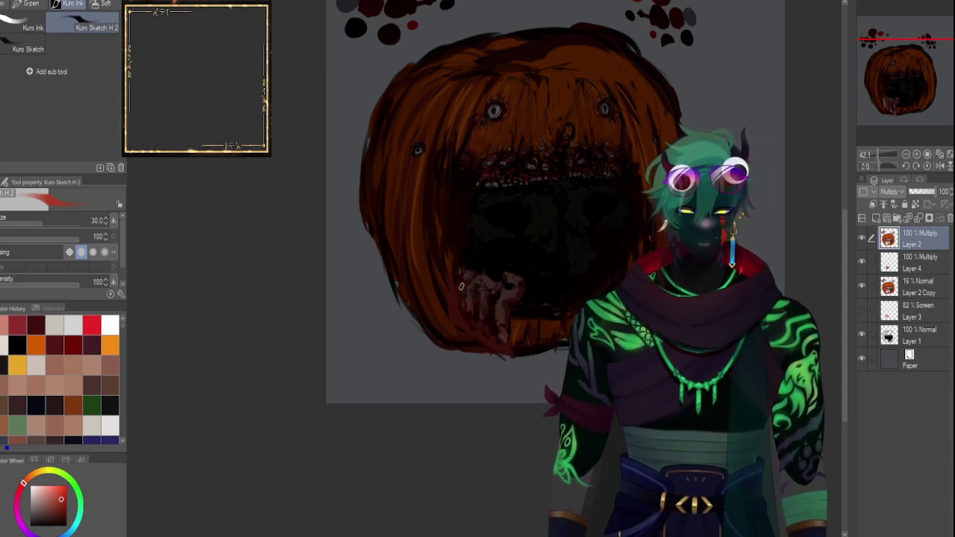
# Switch Layer 2 and Layer 1 off and on to examine what each contributes to the hand and mouth.
pyautogui.click(896, 257)
pyautogui.click(882, 240)
pyautogui.click(862, 239)
pyautogui.click(863, 238)
pyautogui.press(']')
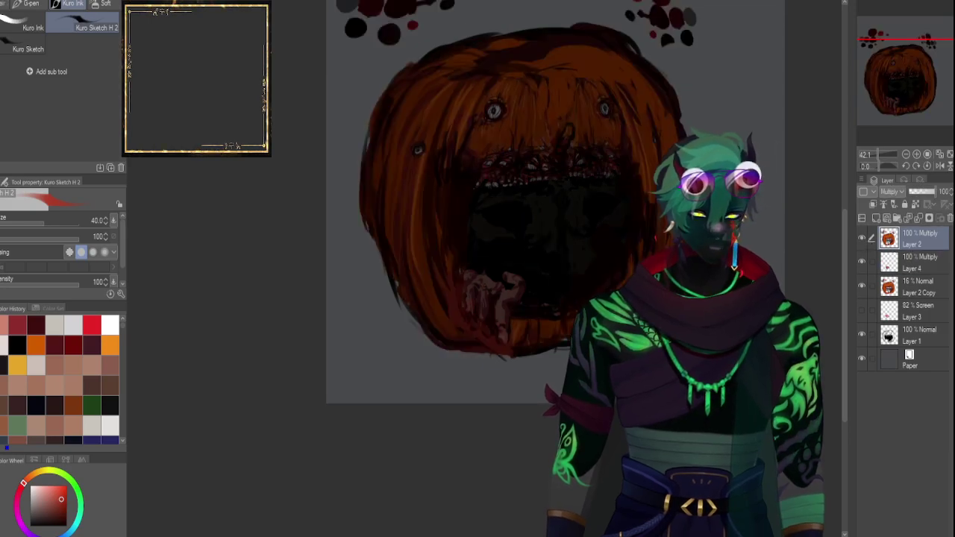
pyautogui.click(898, 338)
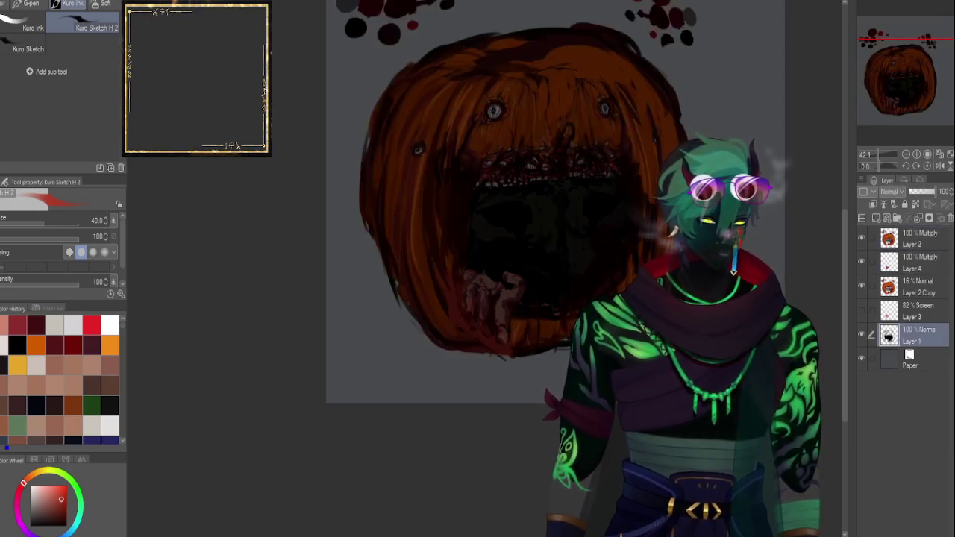
pyautogui.click(863, 333)
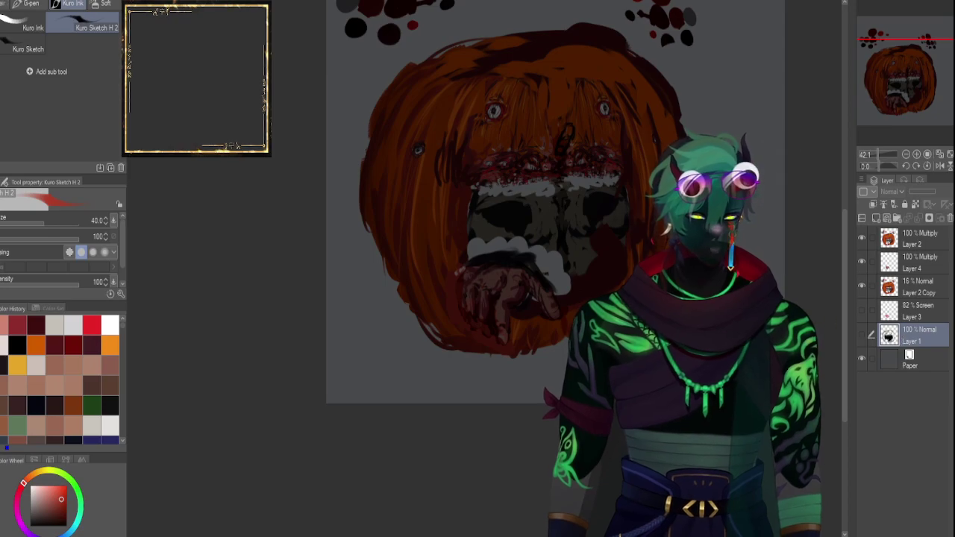
pyautogui.click(863, 334)
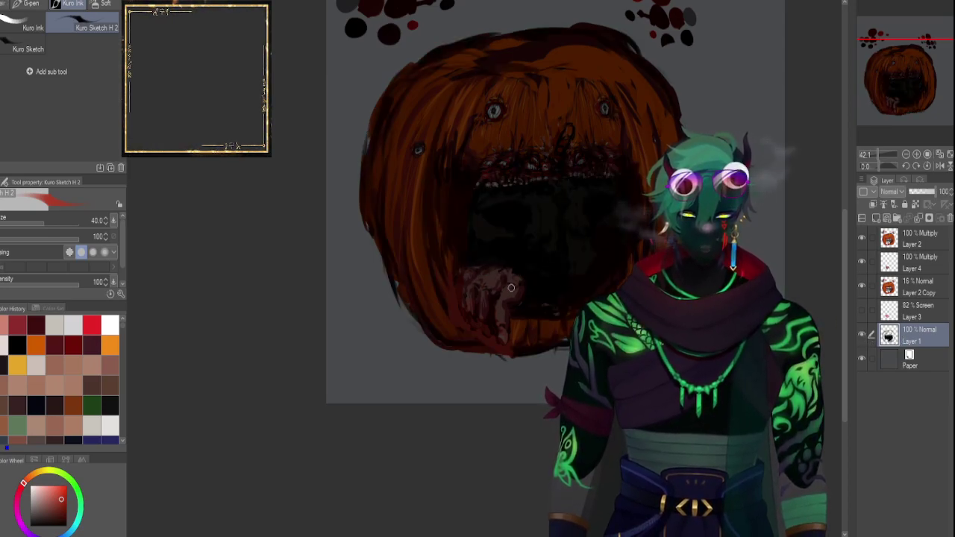
# Hide Layer 2 Copy and enlarge the view to 83.5% around the mouth and hand.
pyautogui.click(872, 287)
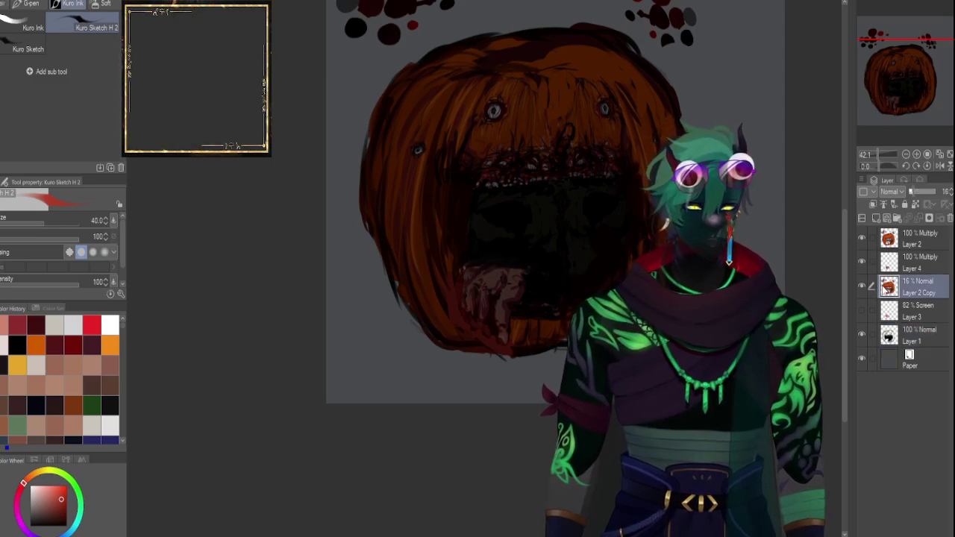
pyautogui.click(861, 237)
pyautogui.click(862, 238)
pyautogui.click(862, 285)
pyautogui.moveTo(878, 153); pyautogui.dragTo(882, 153)
pyautogui.moveTo(902, 101); pyautogui.dragTo(910, 91)
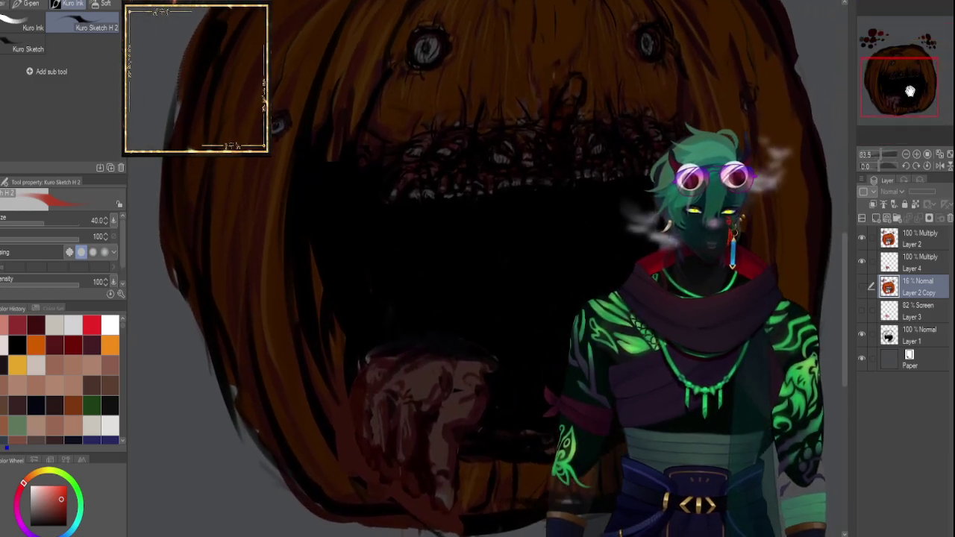
# Switch Layers 4, 2 and 1 off and on to examine which one covers part of the hand.
pyautogui.click(861, 262)
pyautogui.click(861, 261)
pyautogui.moveTo(908, 257)
pyautogui.mouseDown()
pyautogui.moveTo(899, 239)
pyautogui.moveTo(900, 271)
pyautogui.mouseUp()
pyautogui.click(864, 238)
pyautogui.click(864, 238)
pyautogui.click(862, 333)
pyautogui.click(862, 334)
# Uncover the thumb side of the hand from Layer 1's black and compare the result with Layer 1 hidden.
pyautogui.click(875, 334)
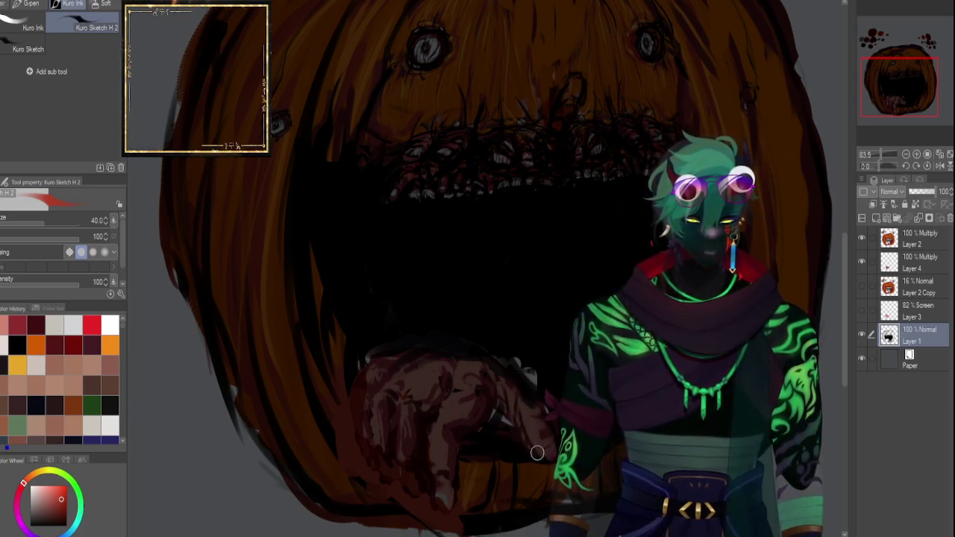
pyautogui.click(862, 335)
pyautogui.click(862, 333)
pyautogui.click(862, 333)
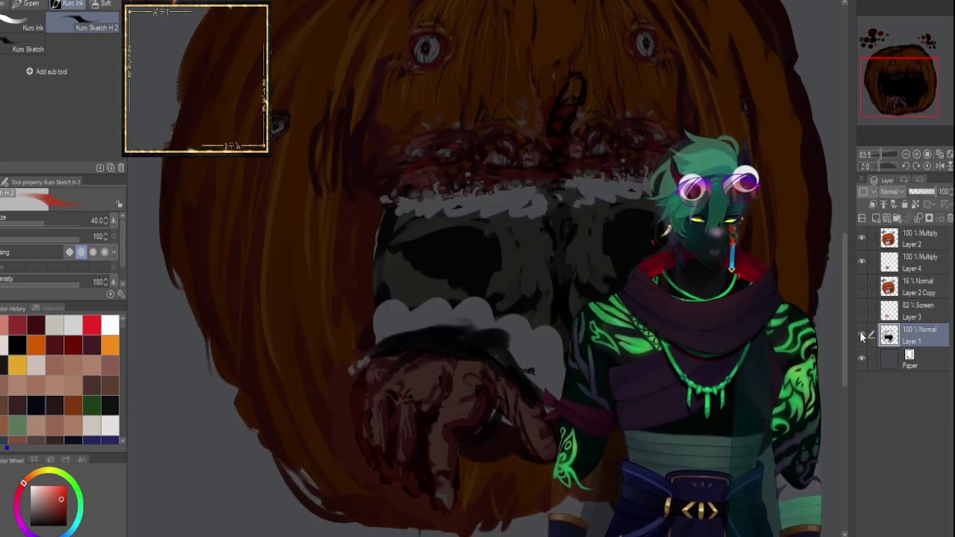
pyautogui.click(860, 332)
pyautogui.click(860, 330)
pyautogui.click(859, 330)
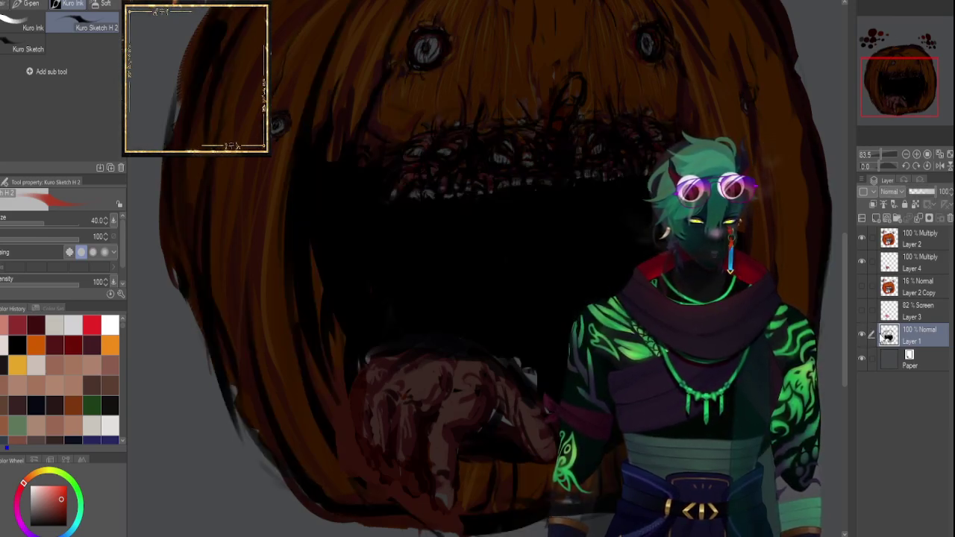
# Sample the near-black beneath the hand and cover the pale spot beside the thumb with a size 20 brush.
pyautogui.press('[')
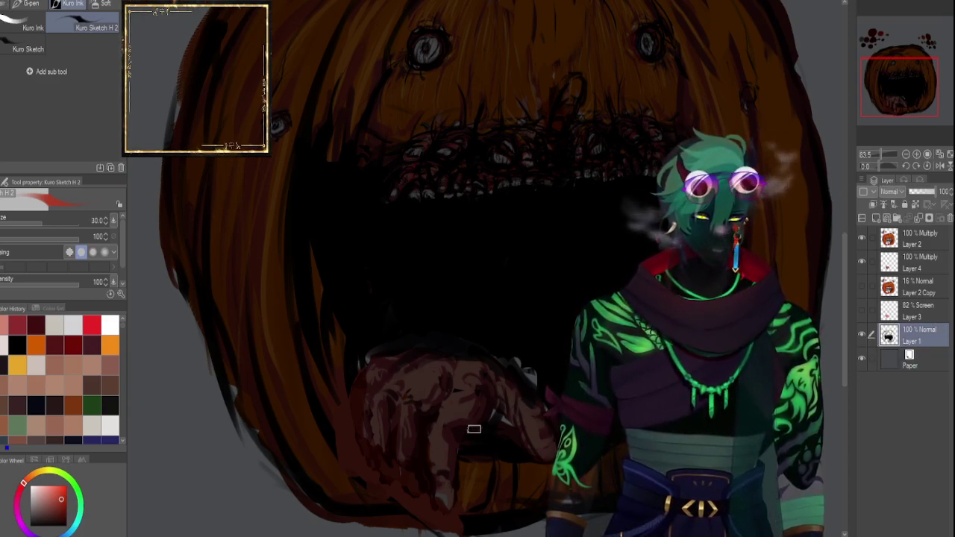
pyautogui.press('[')
pyautogui.keyDown('alt'); pyautogui.click(485, 437); pyautogui.keyUp('alt')
pyautogui.press('[')
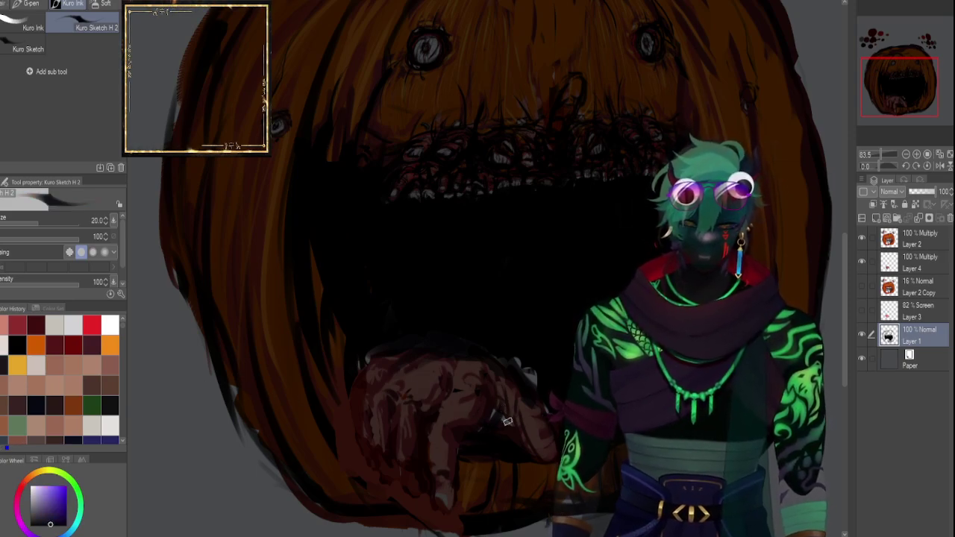
pyautogui.moveTo(508, 423); pyautogui.dragTo(499, 415)
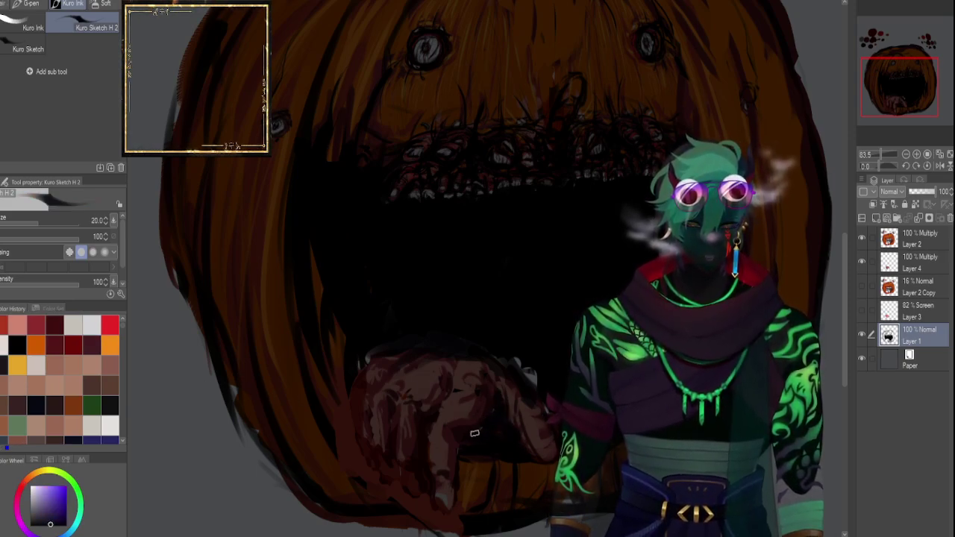
# Paint near-black shadows between the fingers and around the hand's edges on Layer 1.
pyautogui.moveTo(457, 435)
pyautogui.mouseDown()
pyautogui.moveTo(450, 506)
pyautogui.moveTo(397, 504)
pyautogui.moveTo(460, 532)
pyautogui.mouseUp()
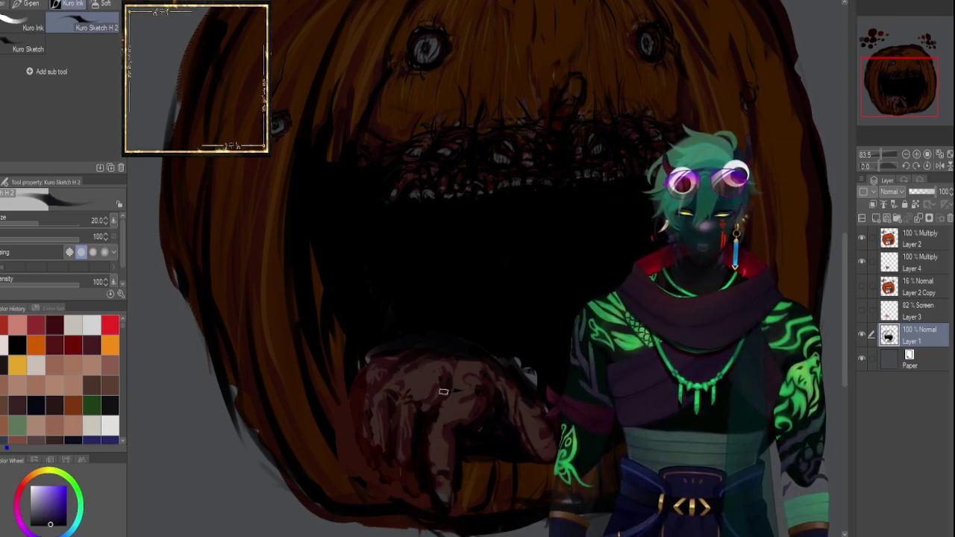
pyautogui.moveTo(440, 385)
pyautogui.mouseDown()
pyautogui.moveTo(421, 411)
pyautogui.moveTo(425, 488)
pyautogui.mouseUp()
pyautogui.moveTo(459, 444); pyautogui.dragTo(451, 468)
pyautogui.moveTo(455, 427); pyautogui.dragTo(459, 473)
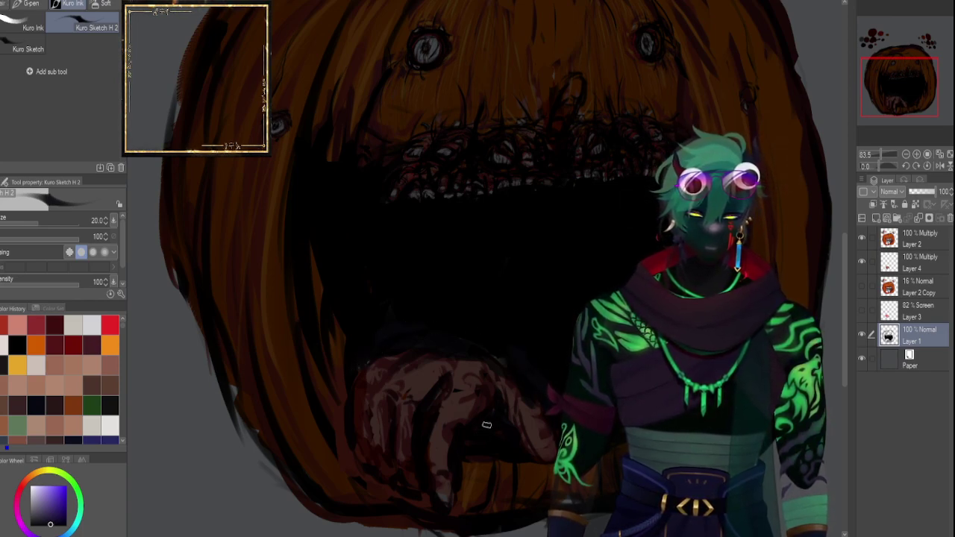
# Compare the shading with Layer 1 hidden, show Layer 2 Copy again, and make Layer 2 active.
pyautogui.click(863, 335)
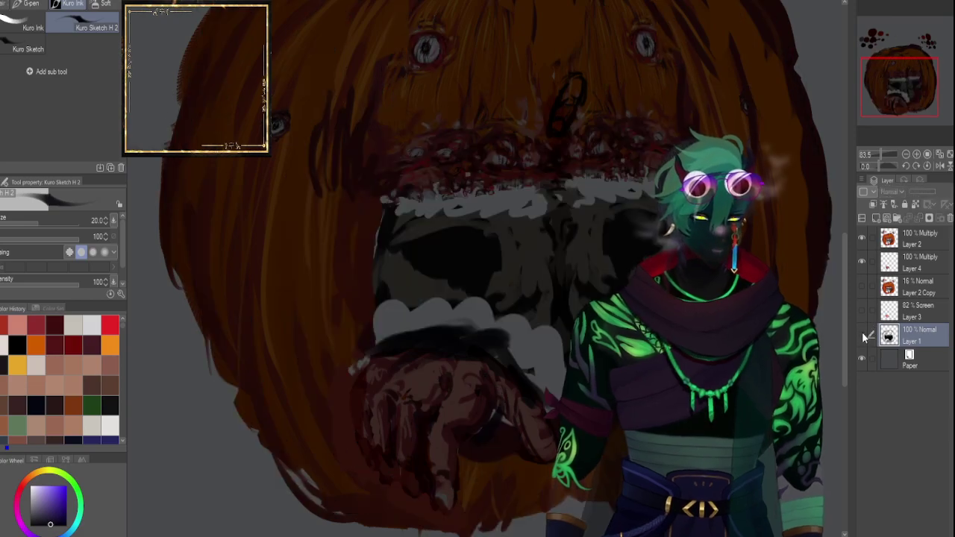
pyautogui.click(863, 336)
pyautogui.click(896, 287)
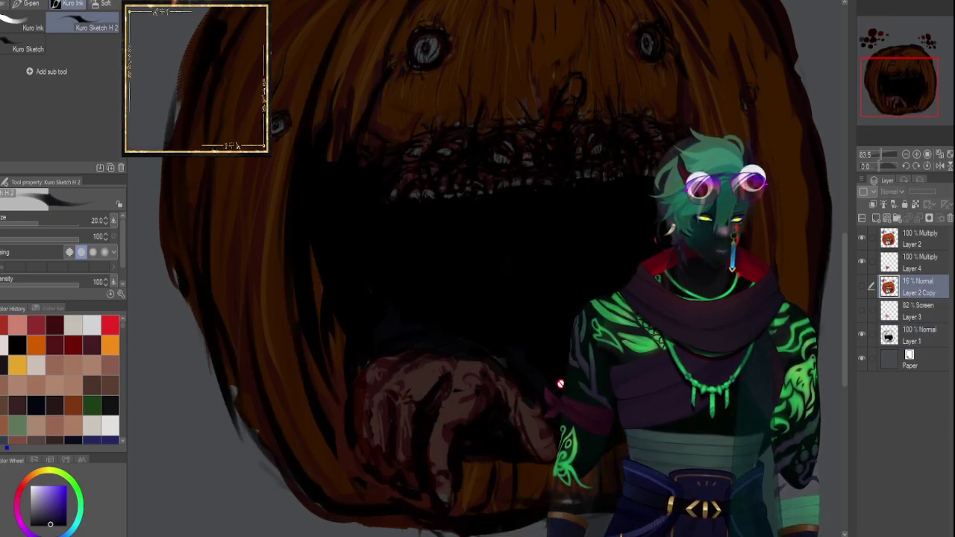
pyautogui.click(889, 239)
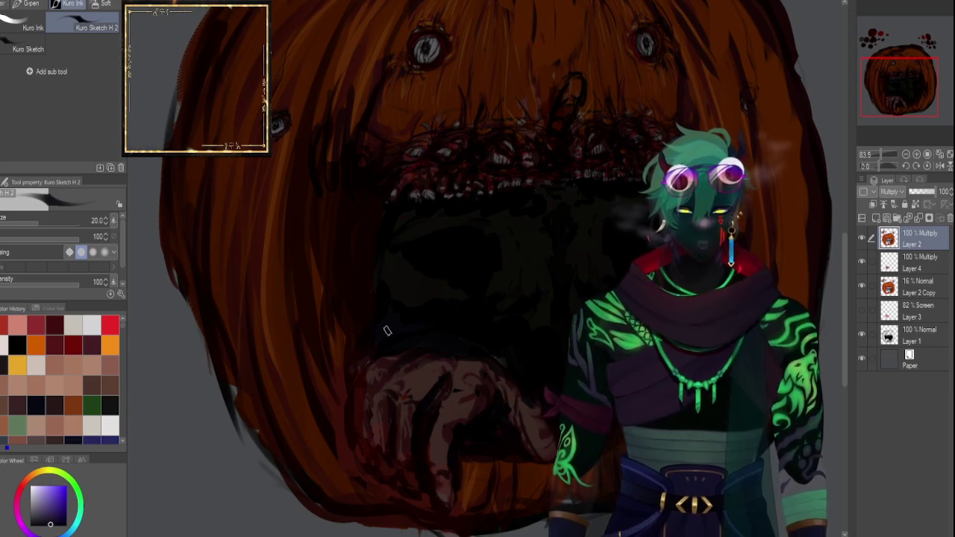
# Set Layer 2 Copy's blending mode to Multiply and its opacity to 36%.
pyautogui.moveTo(881, 155); pyautogui.dragTo(880, 168)
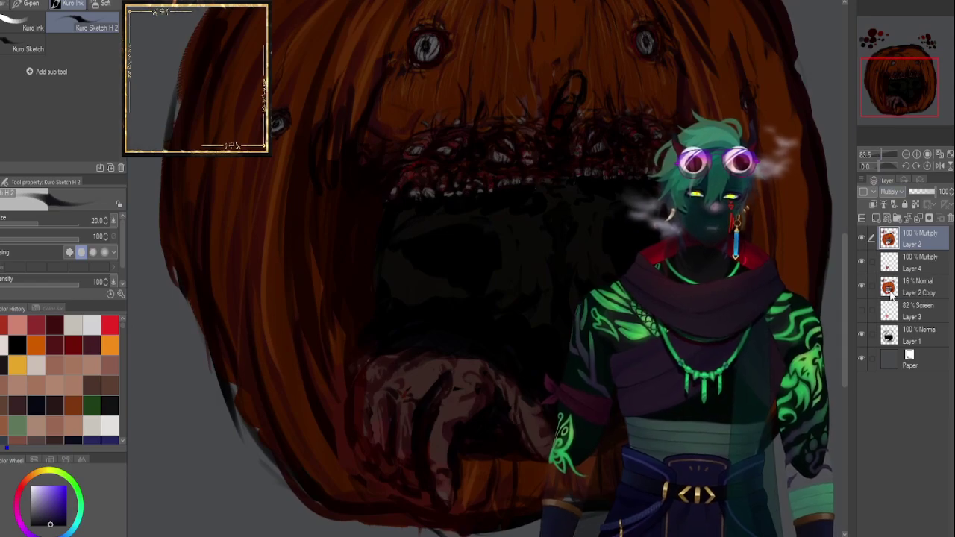
pyautogui.click(891, 293)
pyautogui.click(895, 191)
pyautogui.click(897, 215)
pyautogui.click(898, 227)
pyautogui.moveTo(916, 192); pyautogui.dragTo(933, 192)
pyautogui.moveTo(884, 154); pyautogui.dragTo(881, 154)
pyautogui.moveTo(925, 192); pyautogui.dragTo(917, 193)
pyautogui.moveTo(919, 103); pyautogui.dragTo(925, 95)
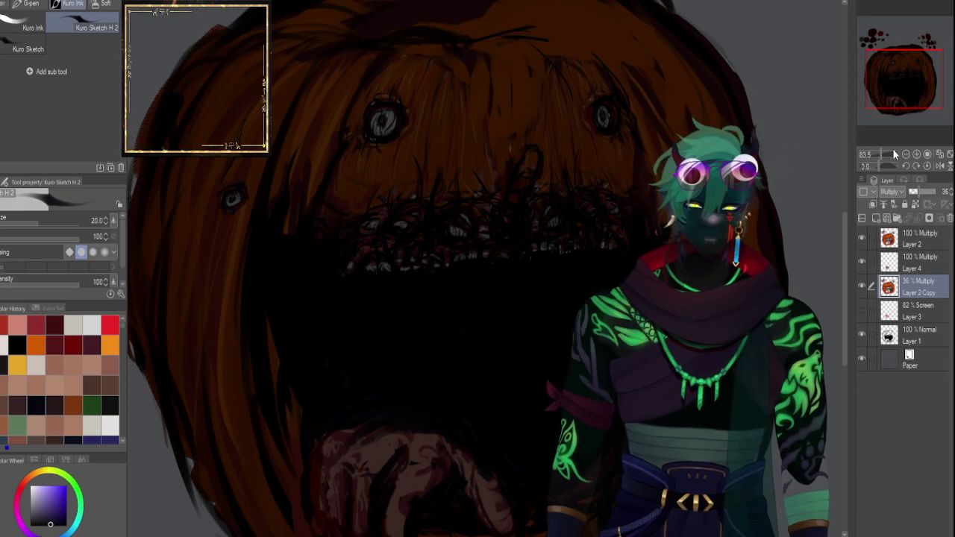
# Paint dark red streaks across the pumpkin's forehead and beside its upper eye on Layer 2.
pyautogui.click(895, 238)
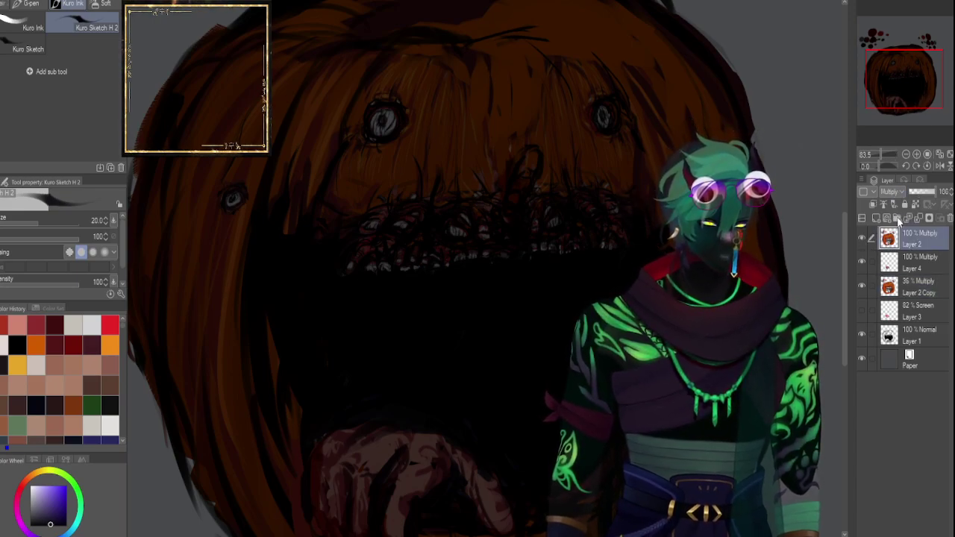
pyautogui.moveTo(884, 149); pyautogui.dragTo(879, 150)
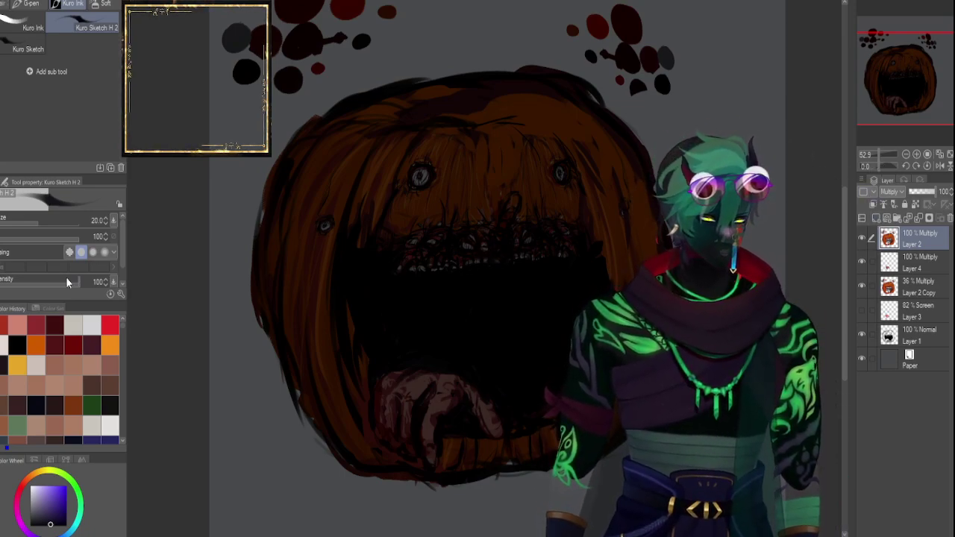
pyautogui.click(54, 325)
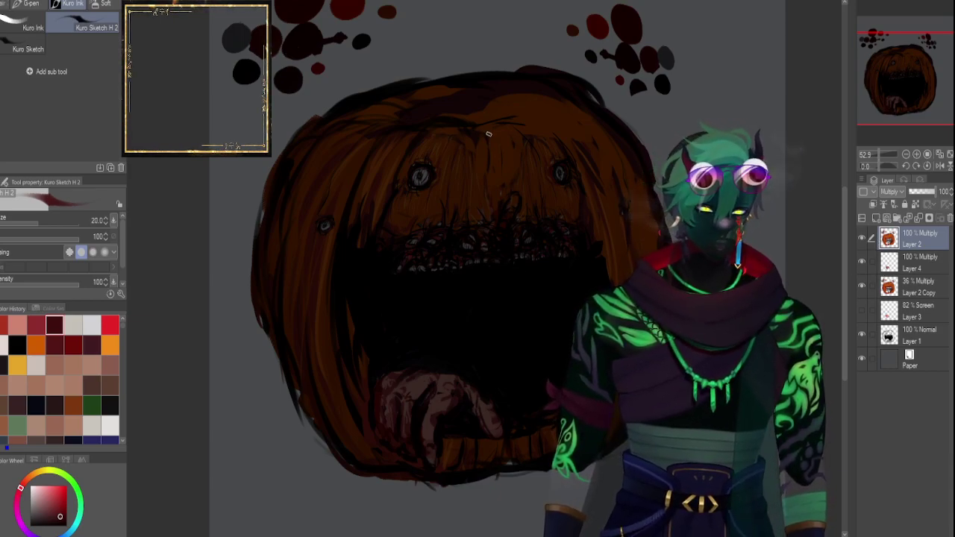
pyautogui.moveTo(478, 119)
pyautogui.mouseDown()
pyautogui.moveTo(528, 128)
pyautogui.moveTo(542, 114)
pyautogui.moveTo(522, 109)
pyautogui.moveTo(556, 102)
pyautogui.moveTo(571, 119)
pyautogui.mouseUp()
pyautogui.moveTo(566, 156)
pyautogui.mouseDown()
pyautogui.moveTo(545, 128)
pyautogui.moveTo(601, 142)
pyautogui.moveTo(618, 177)
pyautogui.mouseUp()
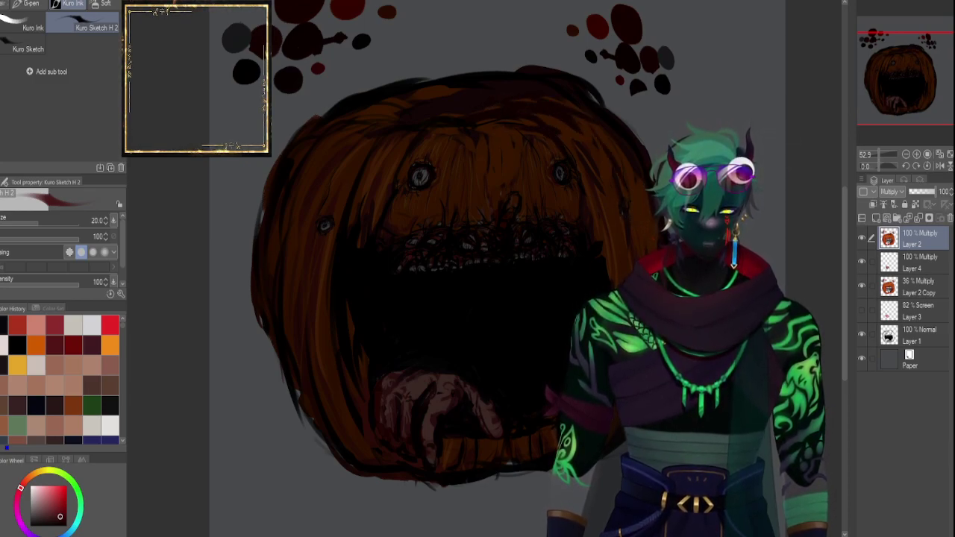
# Shade the hand's fingers and thumb on Layer 2 with muted red and pink strokes using a size 15 brush.
pyautogui.press('[')
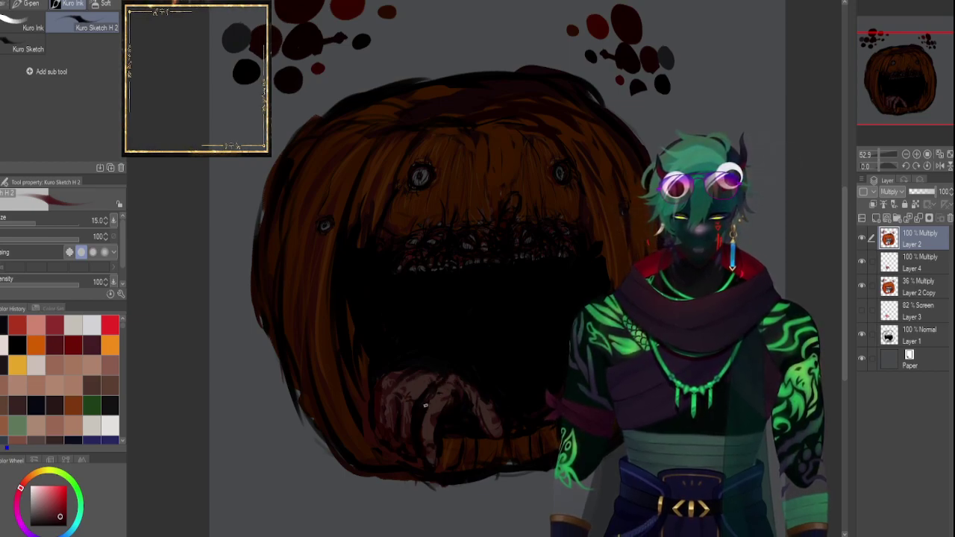
pyautogui.click(35, 325)
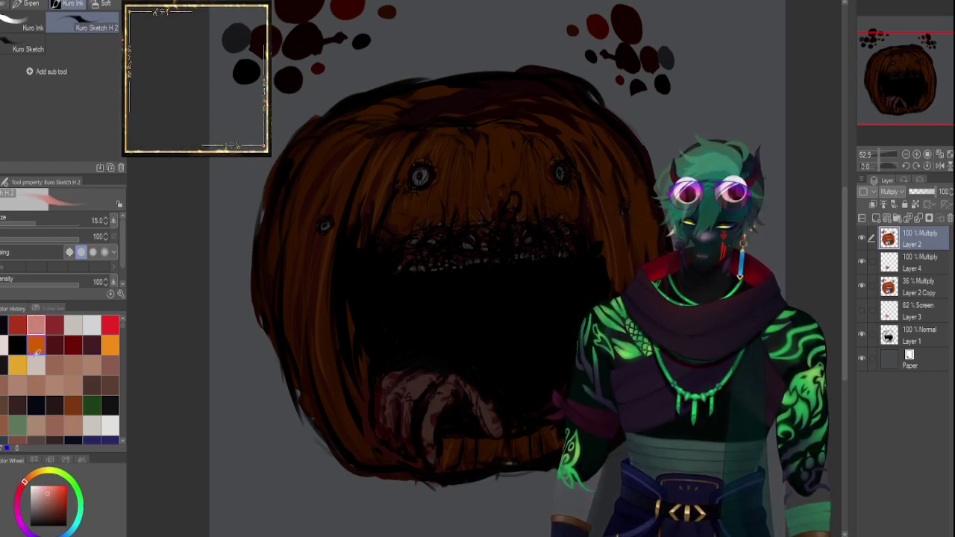
pyautogui.click(51, 499)
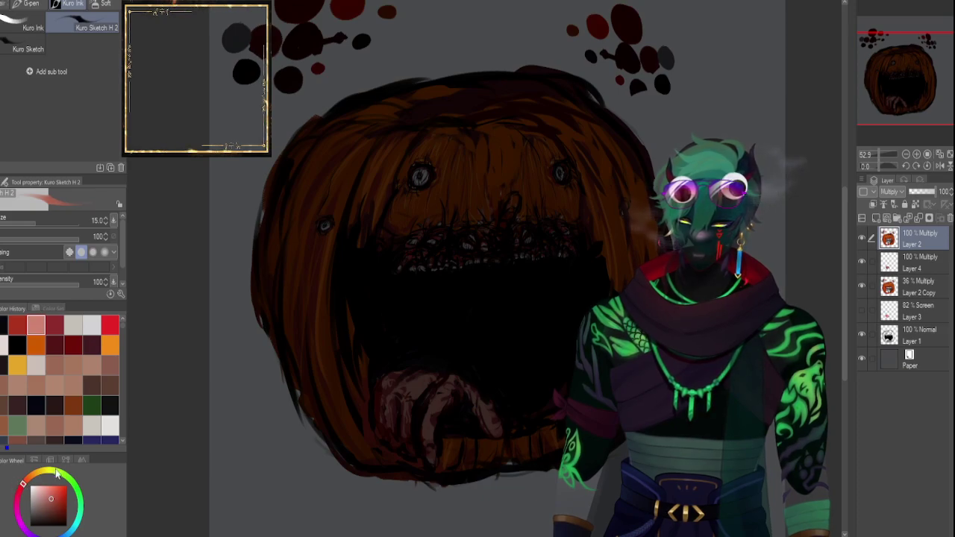
pyautogui.moveTo(436, 388); pyautogui.dragTo(430, 404)
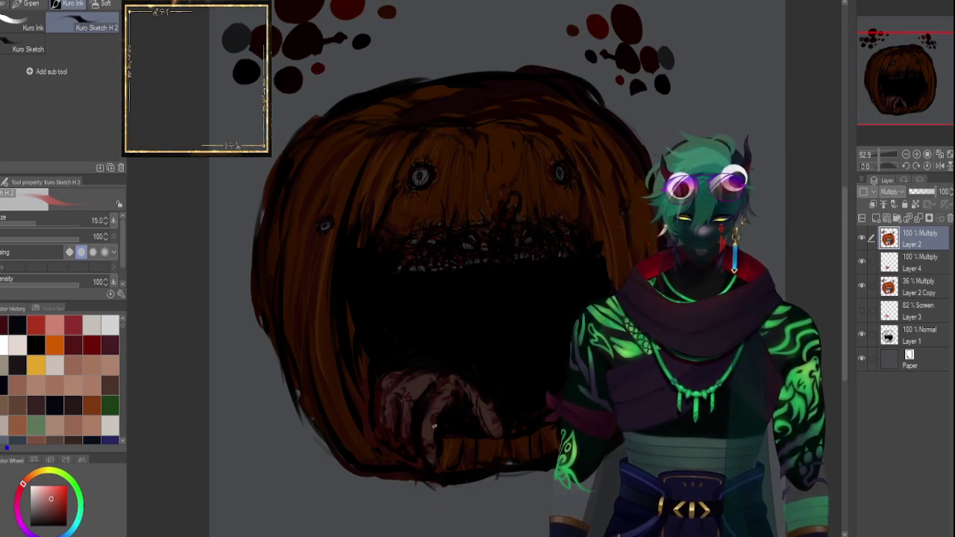
pyautogui.moveTo(470, 388); pyautogui.dragTo(482, 425)
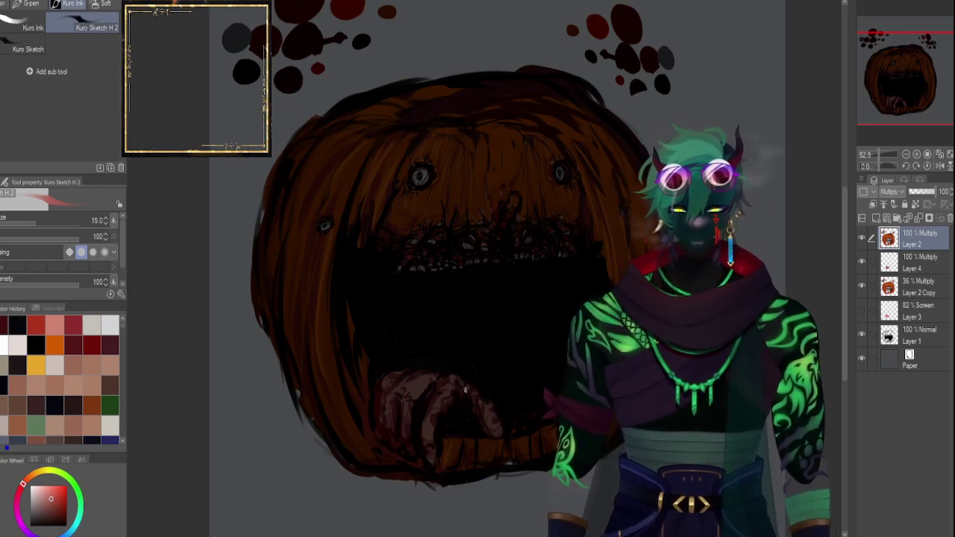
pyautogui.moveTo(483, 416); pyautogui.dragTo(497, 433)
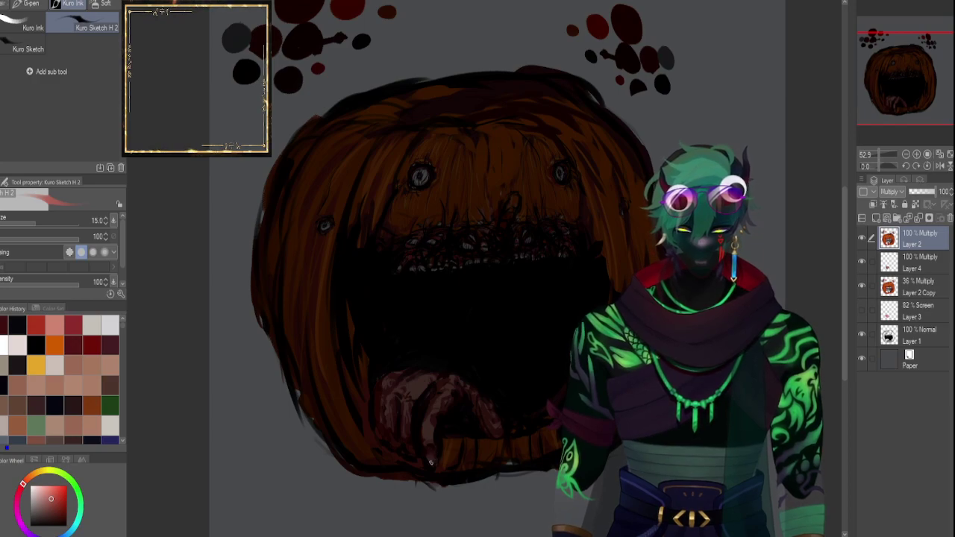
pyautogui.moveTo(421, 418); pyautogui.dragTo(421, 440)
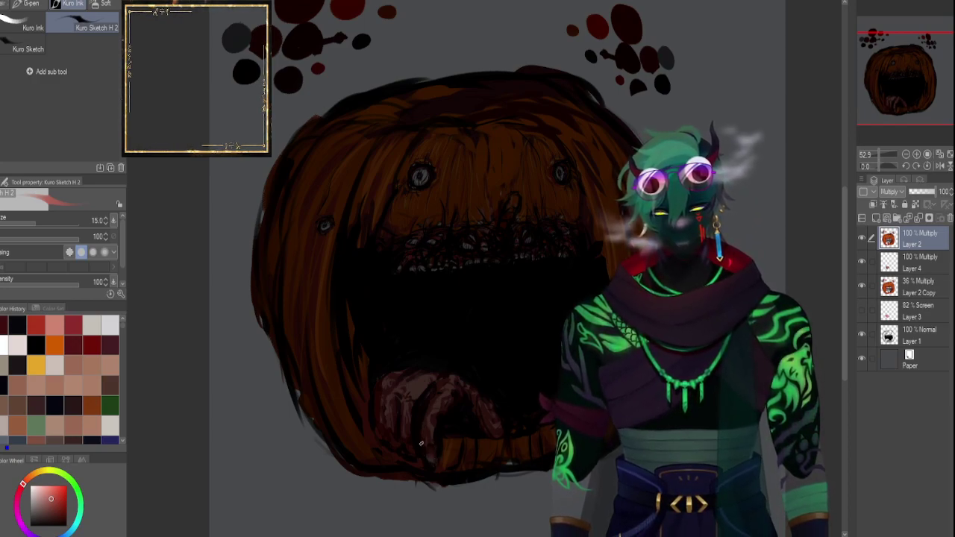
pyautogui.click(55, 325)
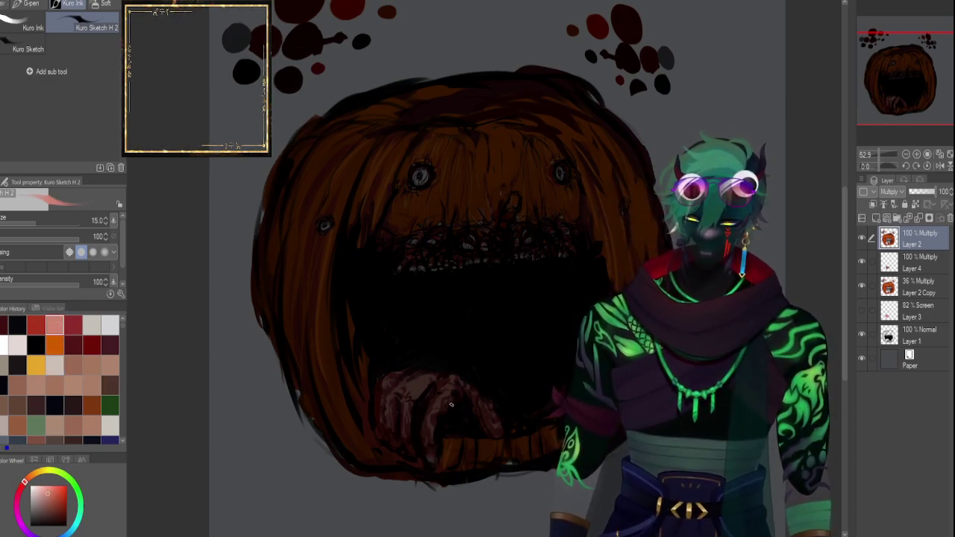
pyautogui.moveTo(458, 402); pyautogui.dragTo(453, 381)
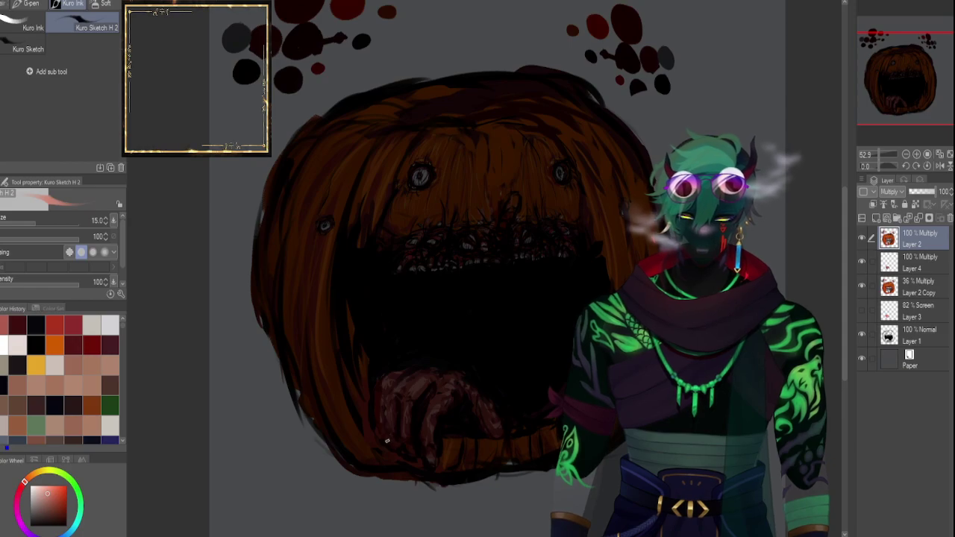
# Draw fine dark red creases and contours over the hand on Layer 2 with a size 6 brush.
pyautogui.click(73, 345)
pyautogui.press('[')
pyautogui.click(92, 344)
pyautogui.press('[')
pyautogui.press('[')
pyautogui.press('[')
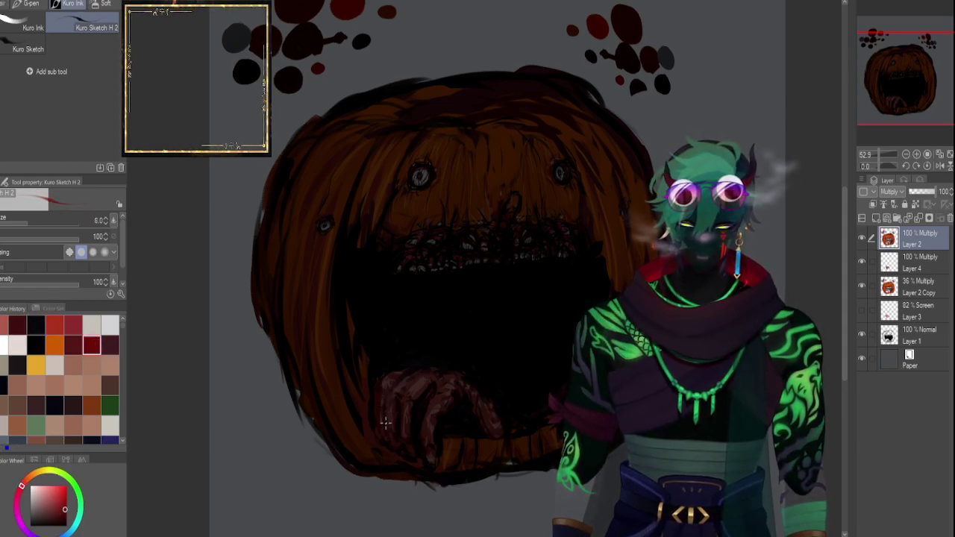
pyautogui.moveTo(382, 409); pyautogui.dragTo(385, 400)
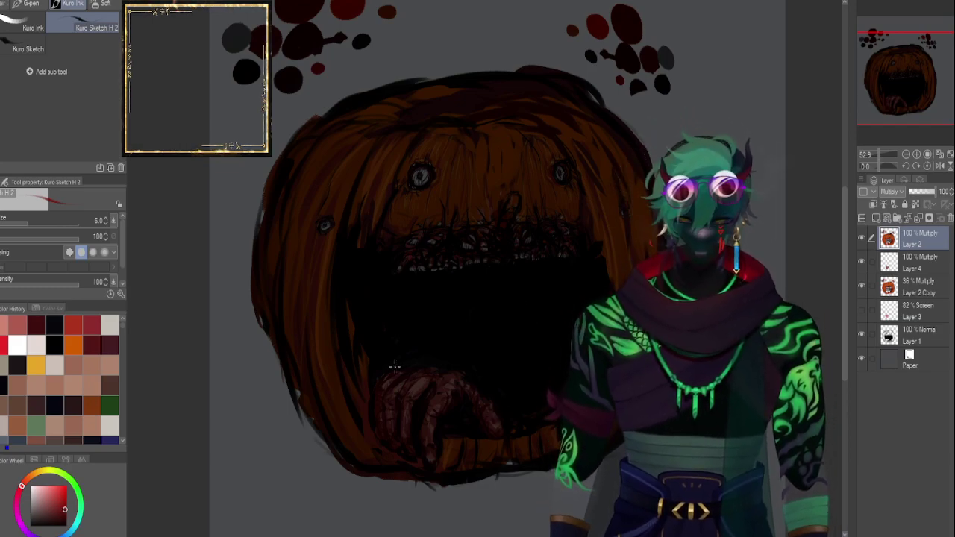
# Compare the painting with Layer 2 and with Layer 4 hidden, showing each again.
pyautogui.click(864, 239)
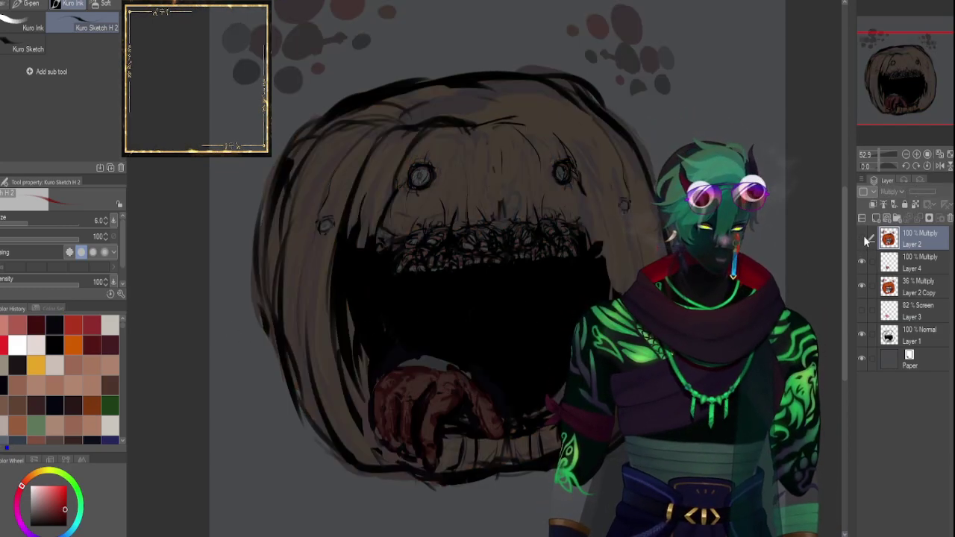
pyautogui.click(864, 238)
pyautogui.click(861, 263)
pyautogui.click(862, 263)
# Make Layer 4 active and deepen the hand's reds with a size 15 brush.
pyautogui.click(914, 263)
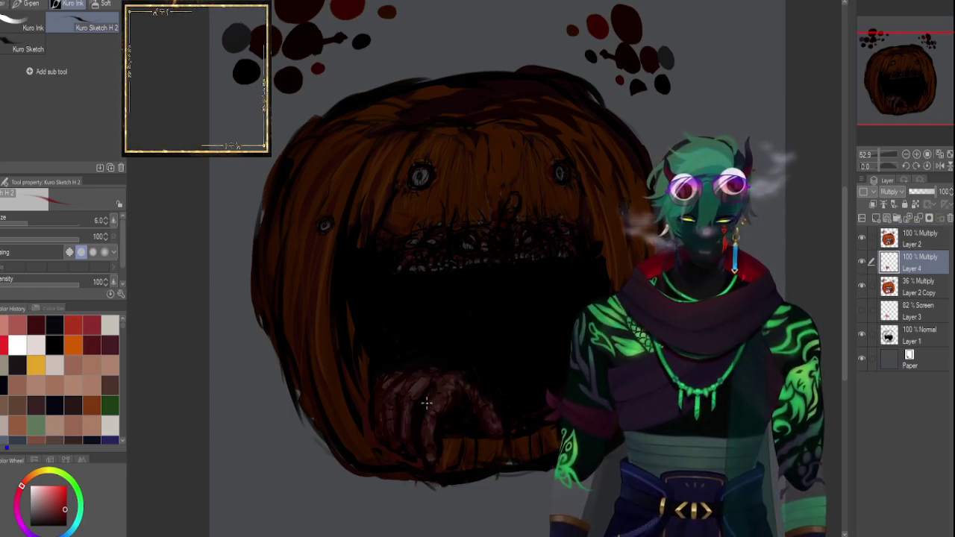
pyautogui.press(']')
pyautogui.press(']')
pyautogui.press(']')
pyautogui.press(']')
pyautogui.press(']')
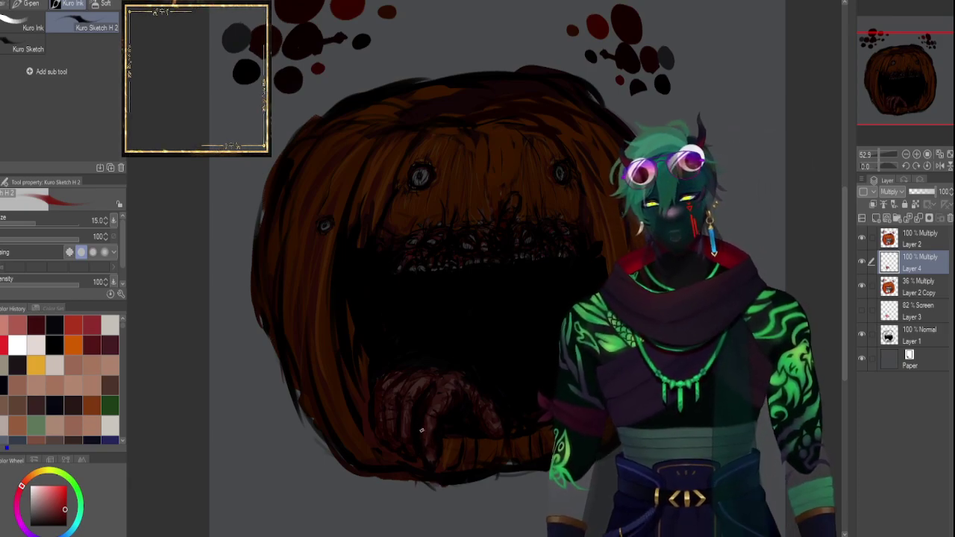
pyautogui.click(13, 326)
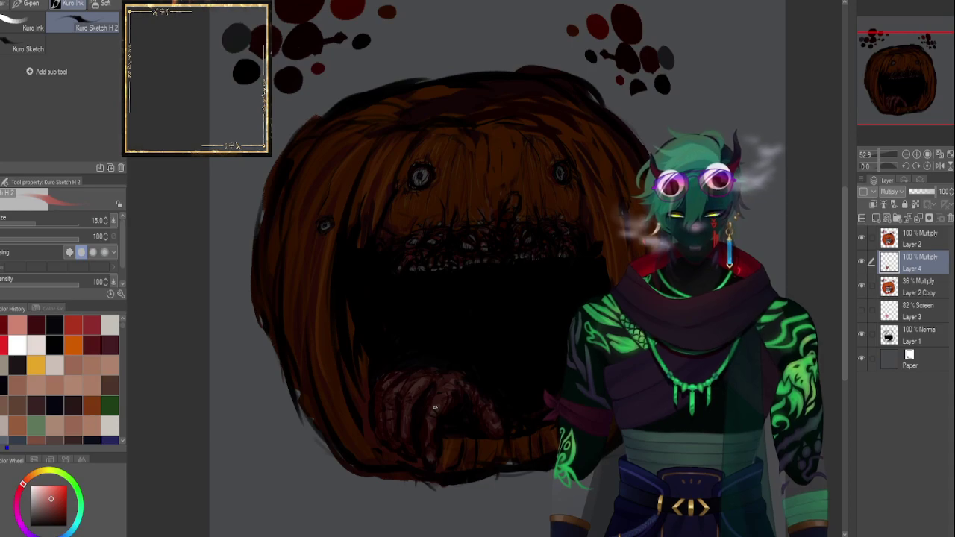
# Compare the painting with Layer 2 Copy and Layer 1 hidden and shown.
pyautogui.click(862, 285)
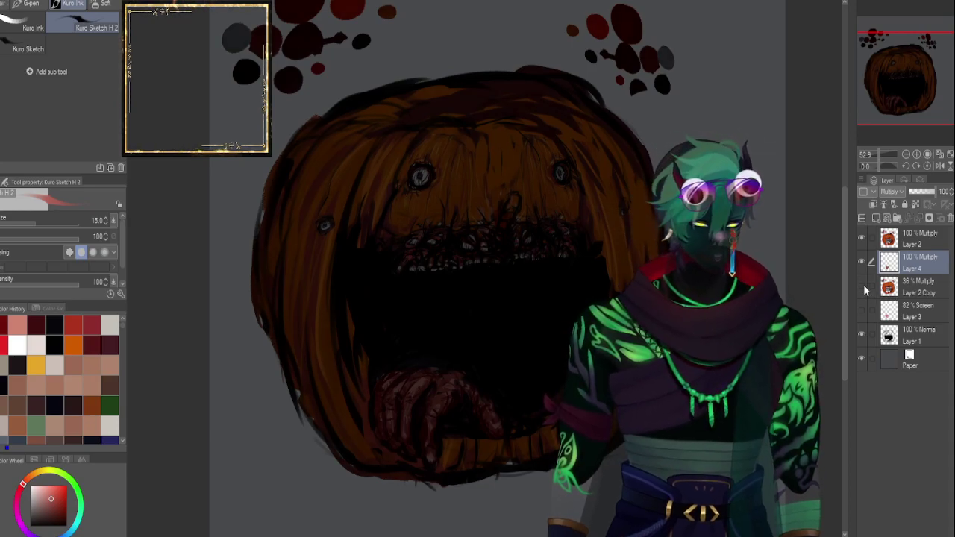
pyautogui.click(871, 286)
pyautogui.click(862, 333)
pyautogui.click(863, 334)
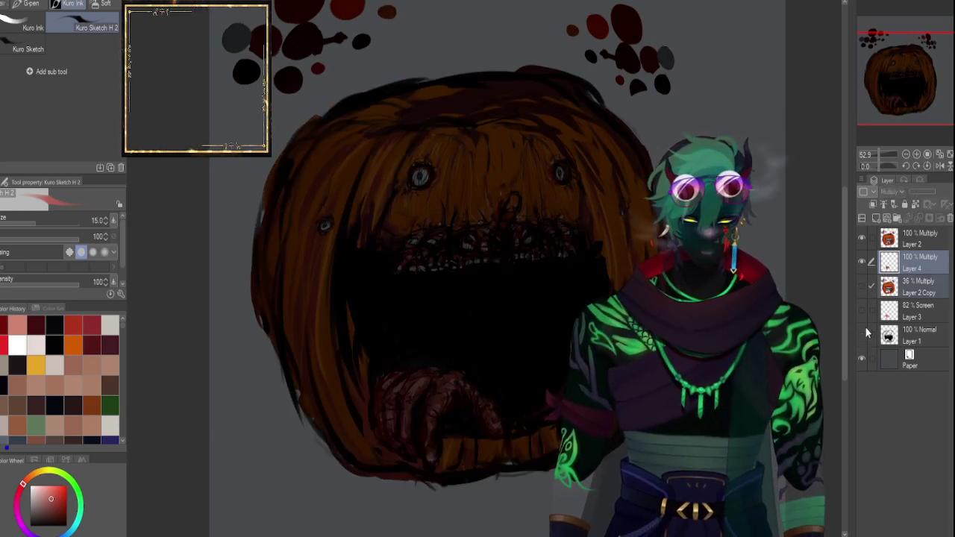
pyautogui.click(864, 333)
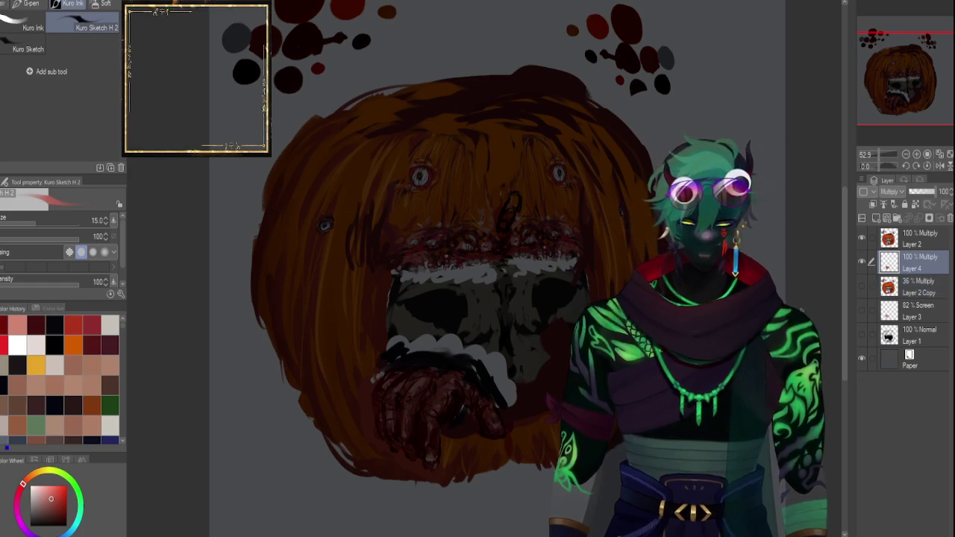
pyautogui.click(863, 334)
# Make Layer 1 active and set up a near-black size 5 brush for close work on the hand.
pyautogui.click(880, 335)
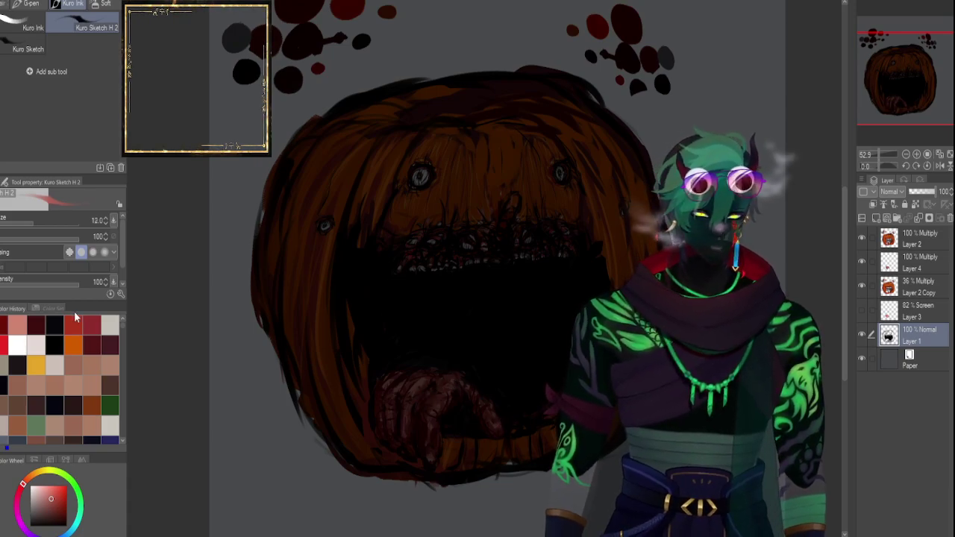
pyautogui.click(55, 324)
pyautogui.press('[')
pyautogui.press('[')
pyautogui.press('[')
pyautogui.press('[')
pyautogui.press('[')
pyautogui.click(887, 154)
pyautogui.moveTo(888, 151); pyautogui.dragTo(884, 151)
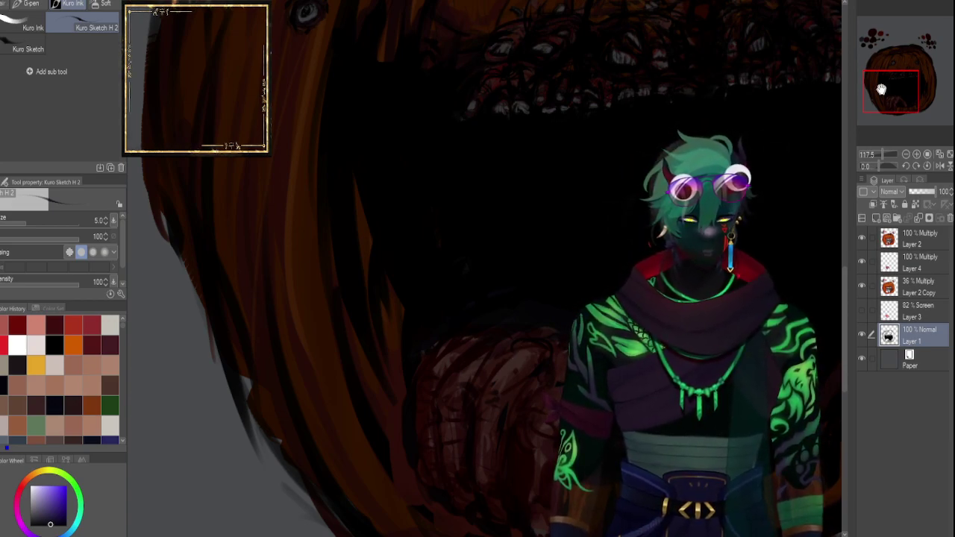
pyautogui.moveTo(880, 90); pyautogui.dragTo(883, 96)
# Add fine near-black contours around the fingers on Layer 1, comparing the hand with Layer 3 shown and hidden.
pyautogui.click(862, 311)
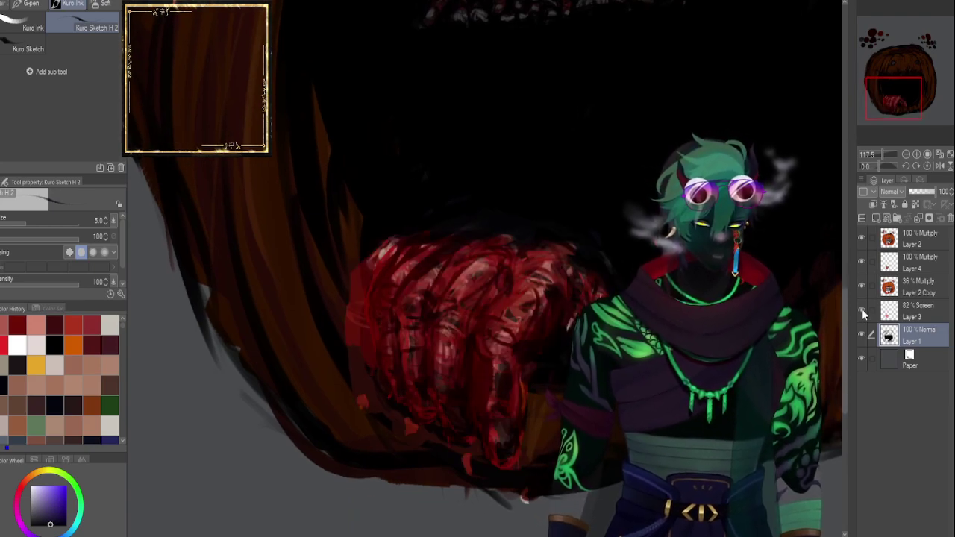
pyautogui.click(862, 311)
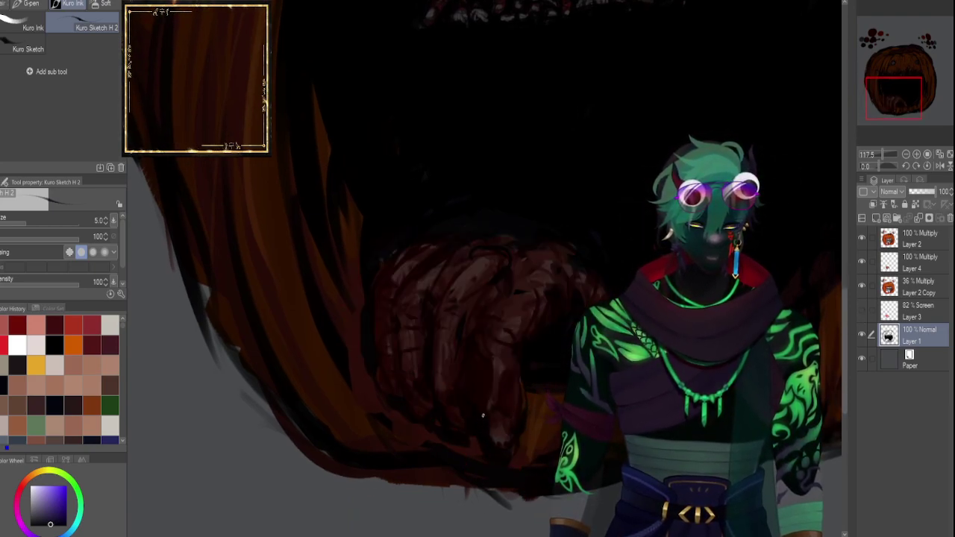
pyautogui.click(862, 311)
pyautogui.click(862, 311)
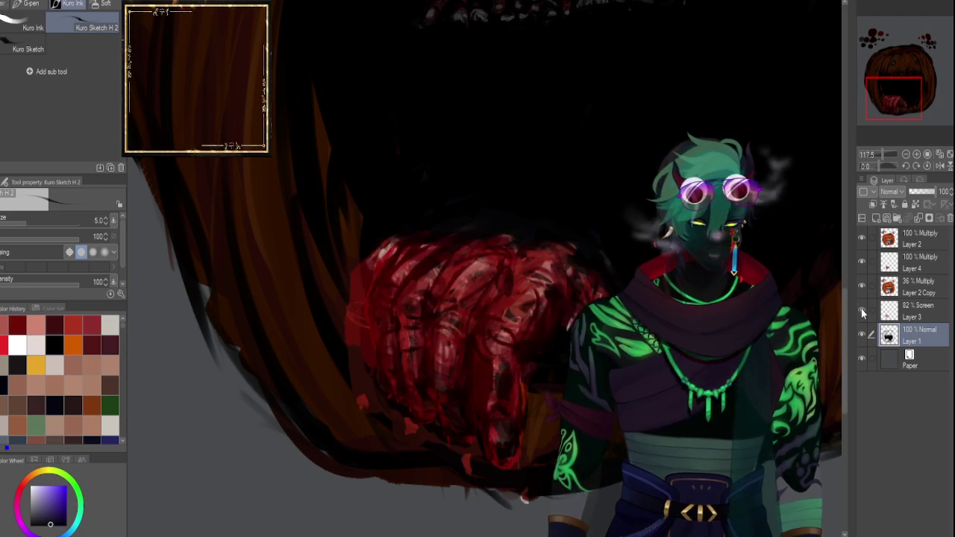
pyautogui.click(862, 311)
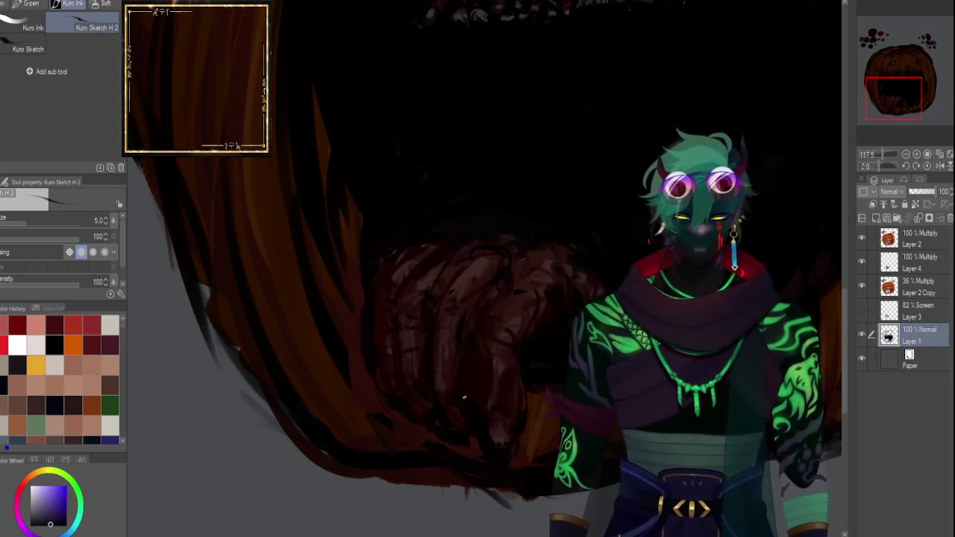
pyautogui.click(862, 310)
pyautogui.click(862, 310)
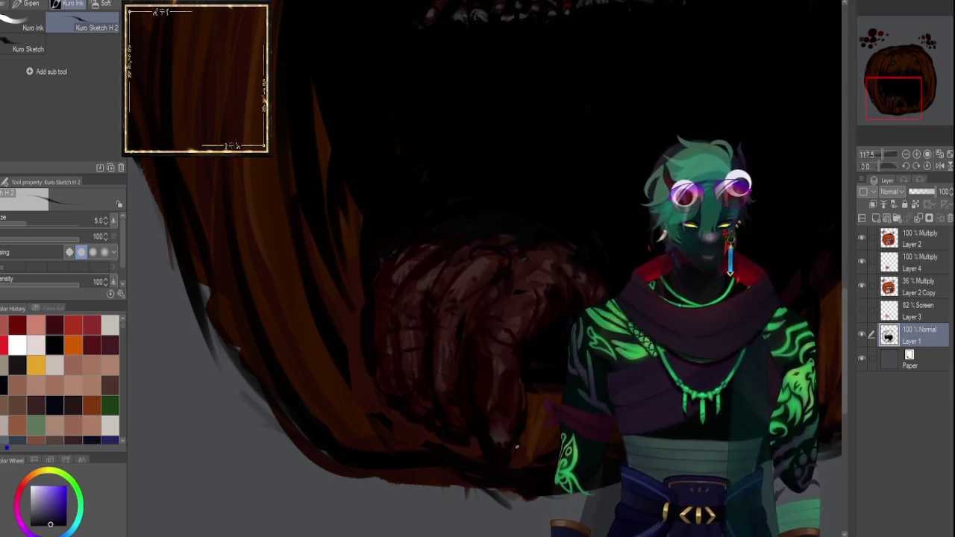
pyautogui.click(864, 311)
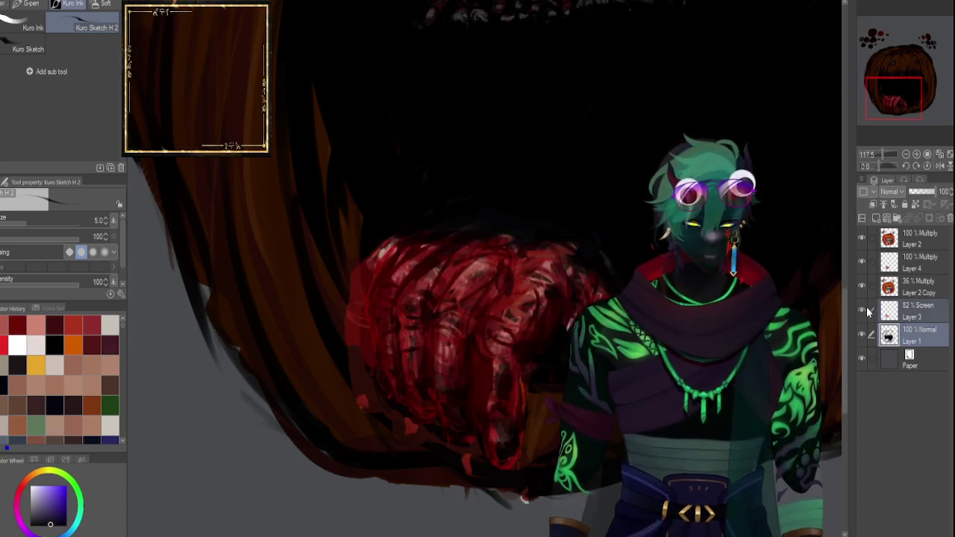
pyautogui.click(863, 311)
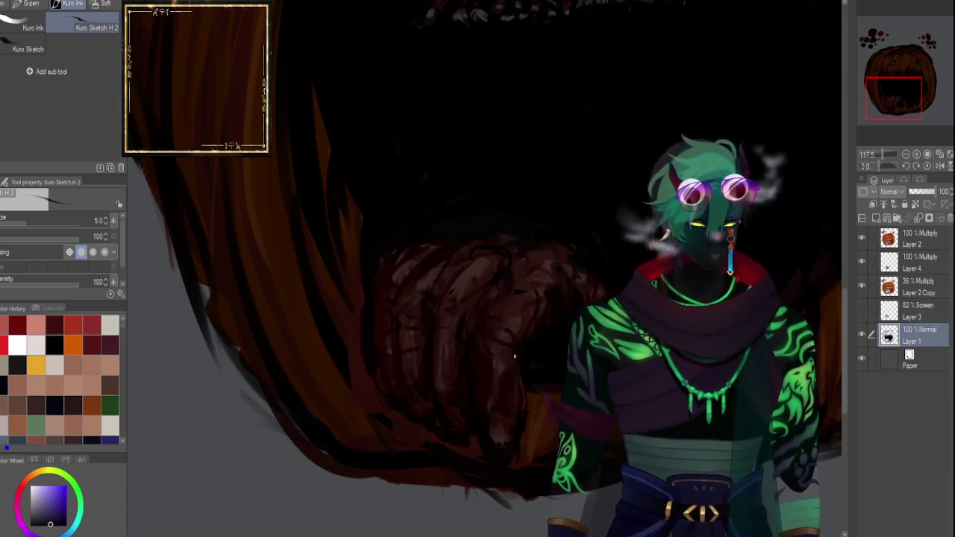
pyautogui.click(862, 312)
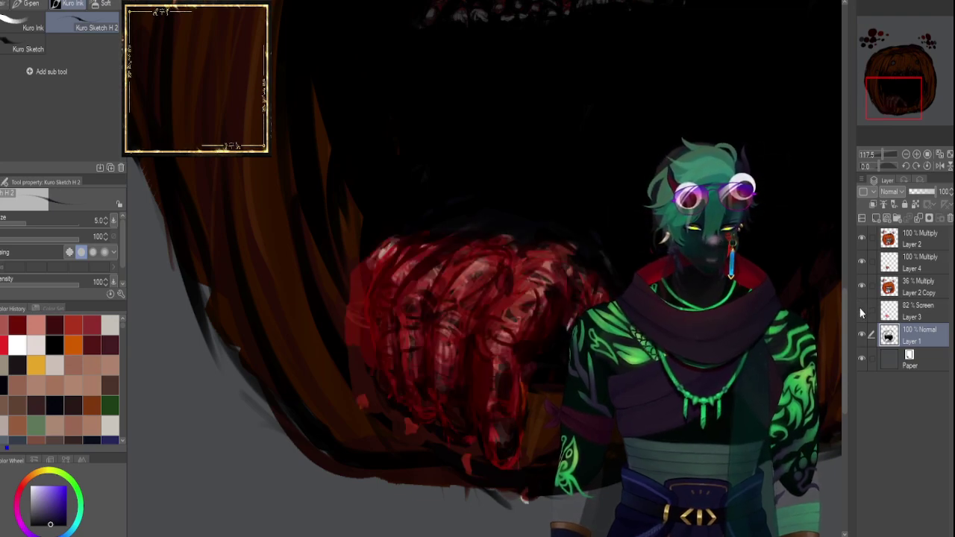
pyautogui.click(862, 311)
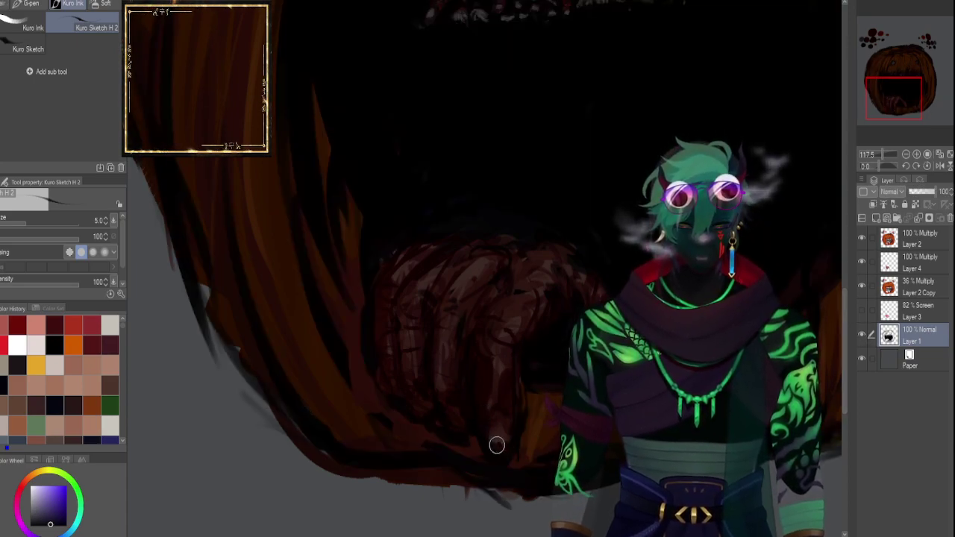
# Compare the hand with Layer 3 shown and hidden, leaving Layer 3 hidden.
pyautogui.click(864, 310)
pyautogui.press('[')
pyautogui.press('[')
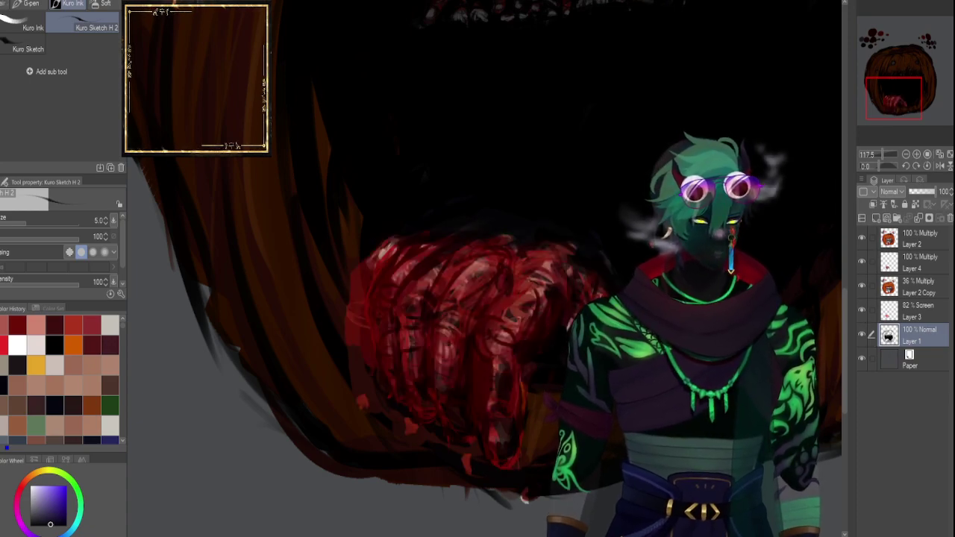
pyautogui.press(']')
pyautogui.press(']')
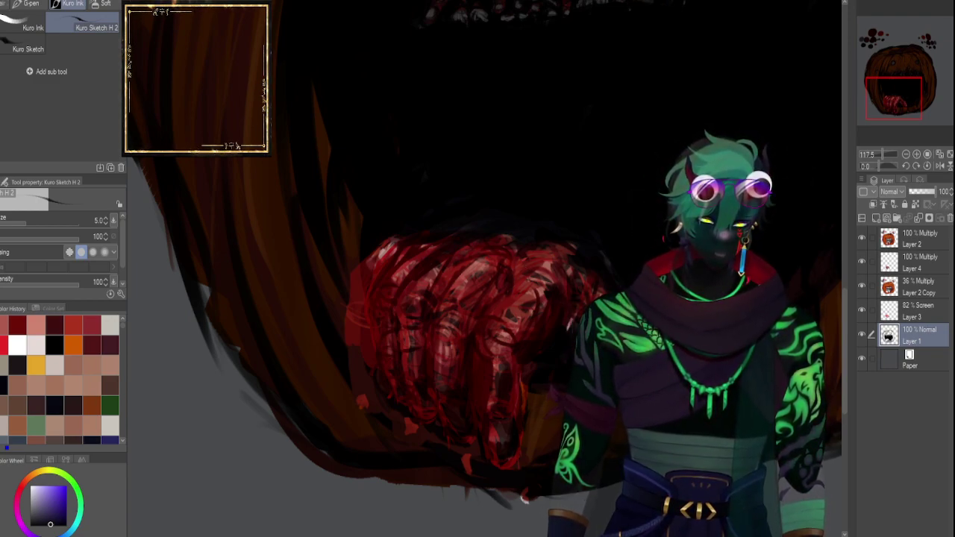
pyautogui.click(862, 310)
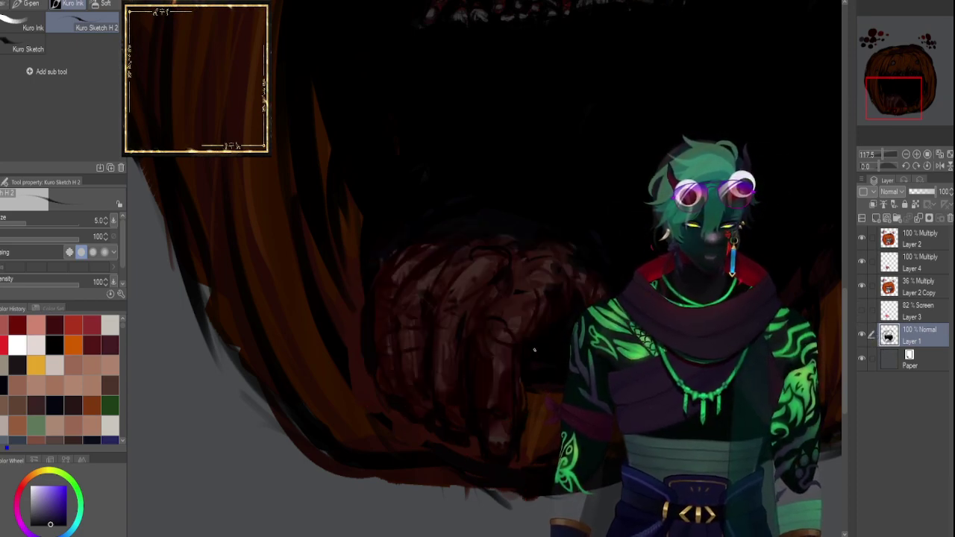
pyautogui.click(863, 311)
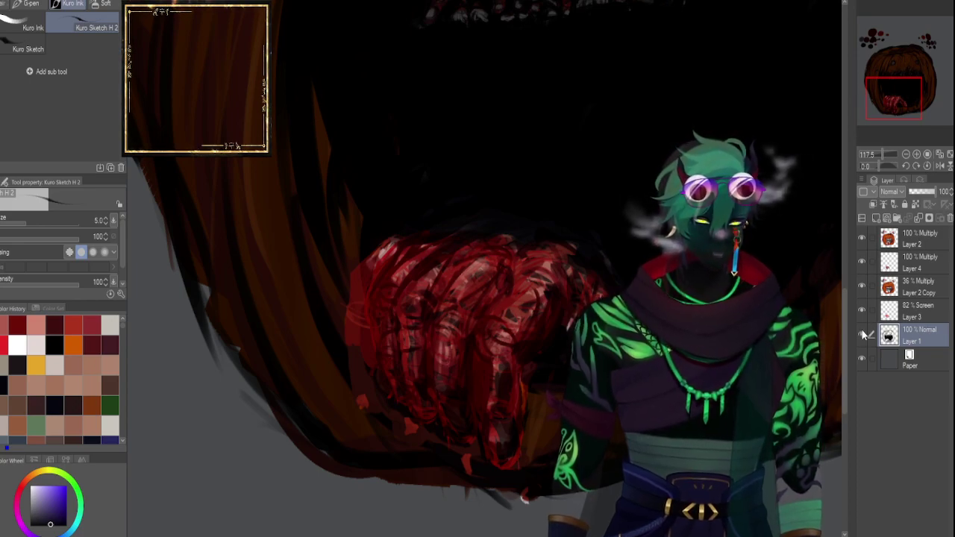
pyautogui.click(862, 310)
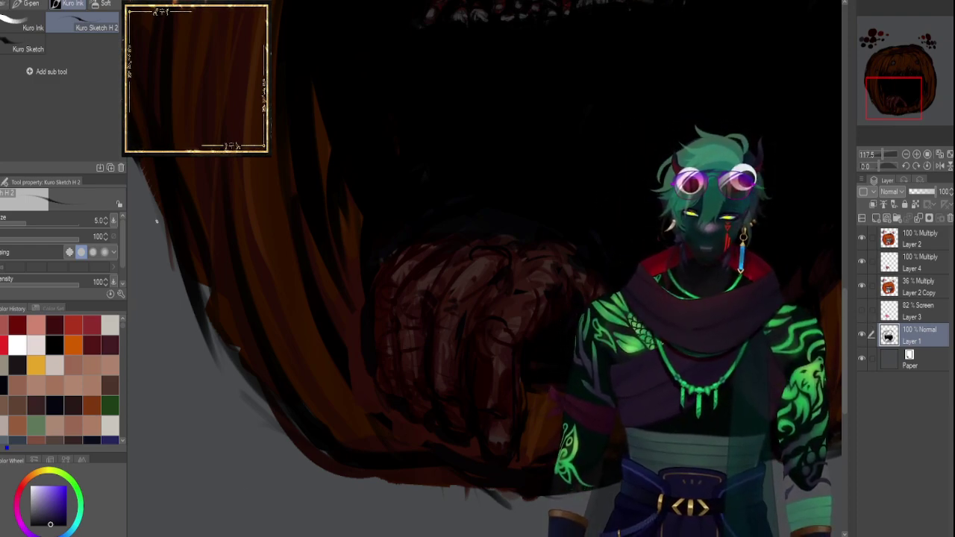
# Make Layer 4 active and deepen the fingers with a crimson size 7 brush, comparing the result with Layer 3 shown.
pyautogui.click(921, 265)
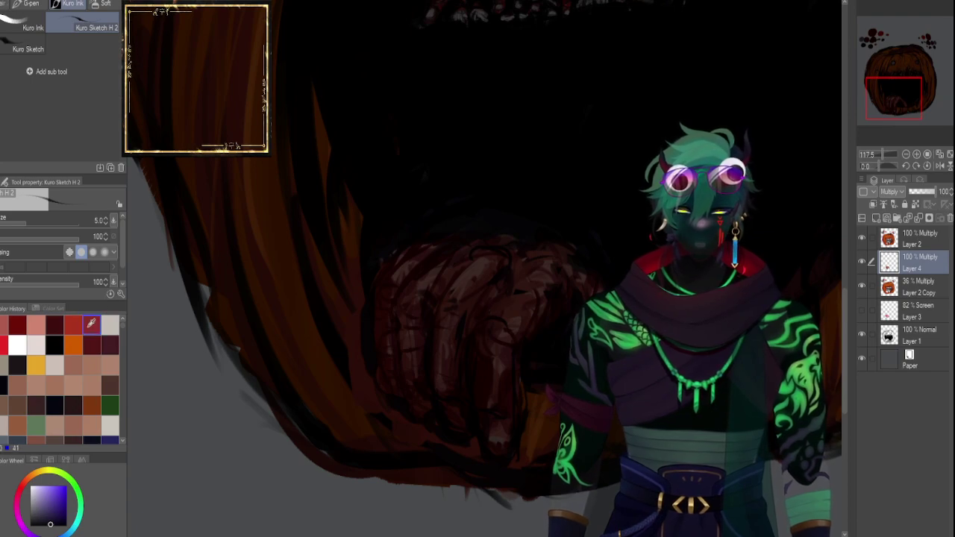
pyautogui.click(72, 321)
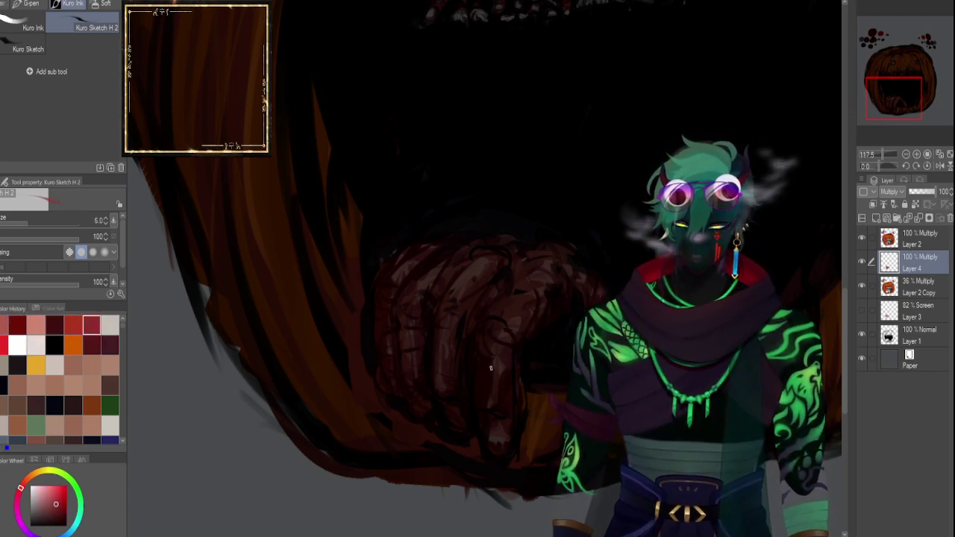
pyautogui.moveTo(506, 349); pyautogui.dragTo(452, 384)
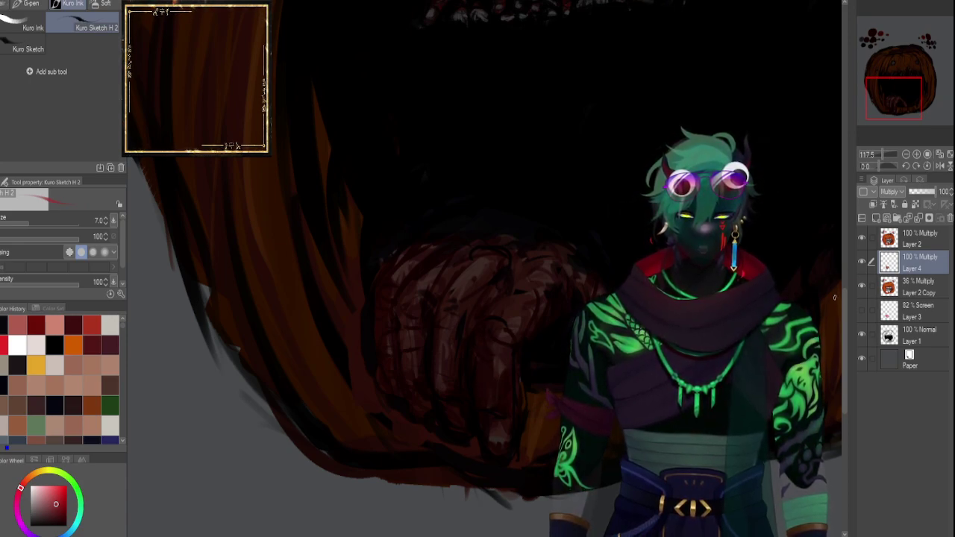
pyautogui.click(862, 310)
pyautogui.click(862, 309)
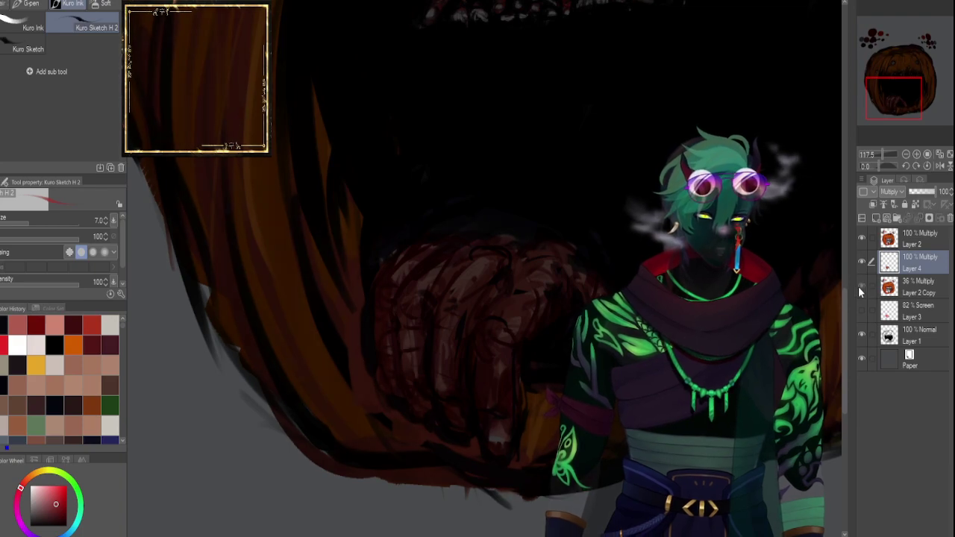
# Make Layer 2 active and refine the finger creases with muted reds at brush size 7.
pyautogui.click(861, 238)
pyautogui.click(861, 238)
pyautogui.click(883, 249)
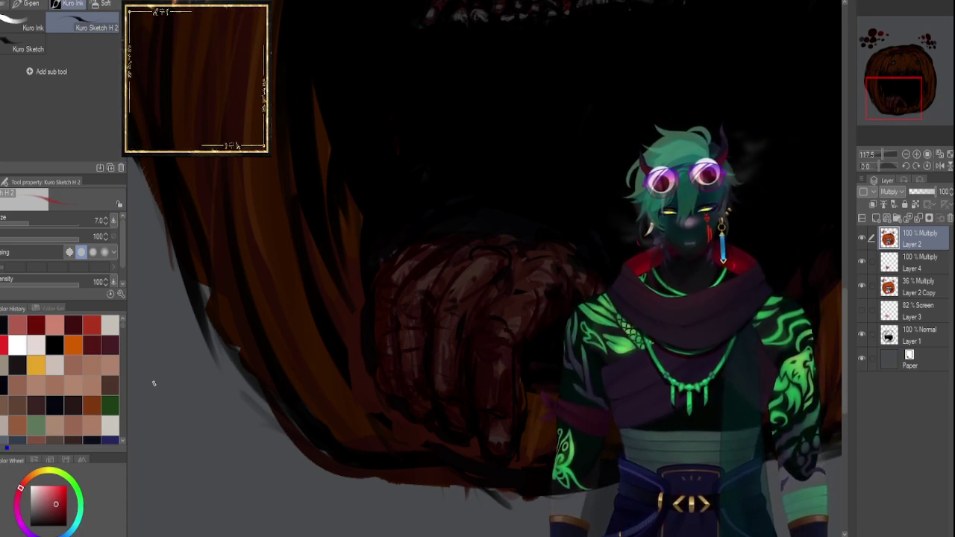
pyautogui.click(36, 325)
pyautogui.click(55, 325)
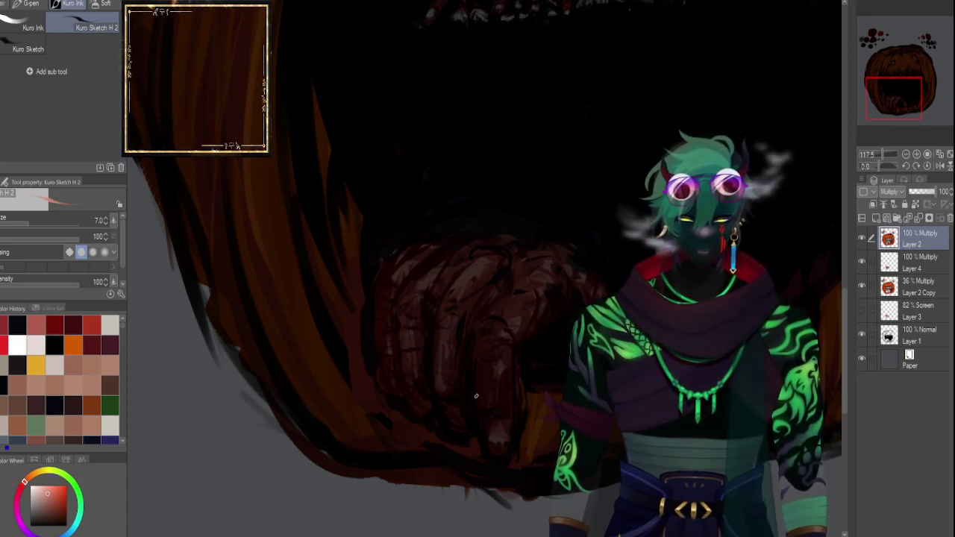
pyautogui.click(35, 325)
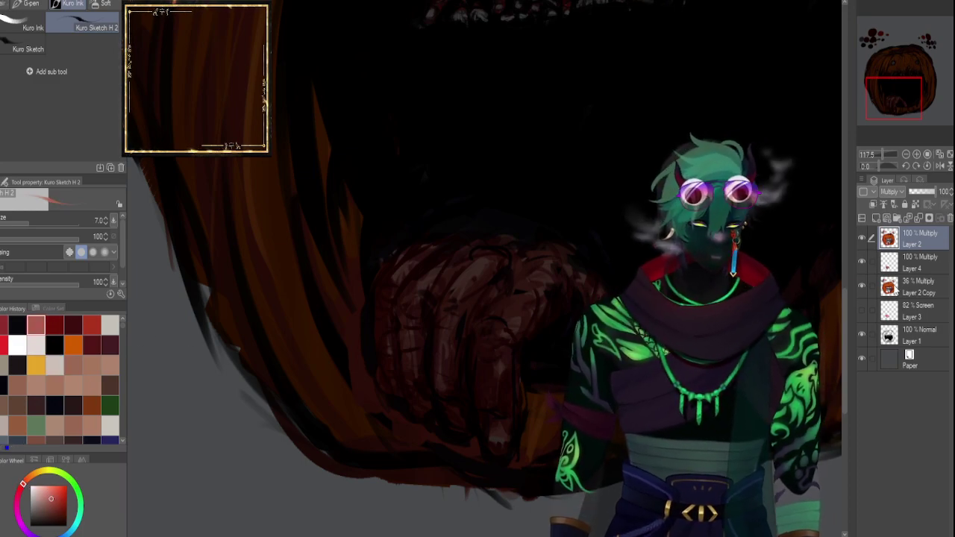
# Make Layer 4 active and tint the hand with muted red, using brush sizes from 20 down to 15.
pyautogui.click(918, 286)
pyautogui.click(918, 262)
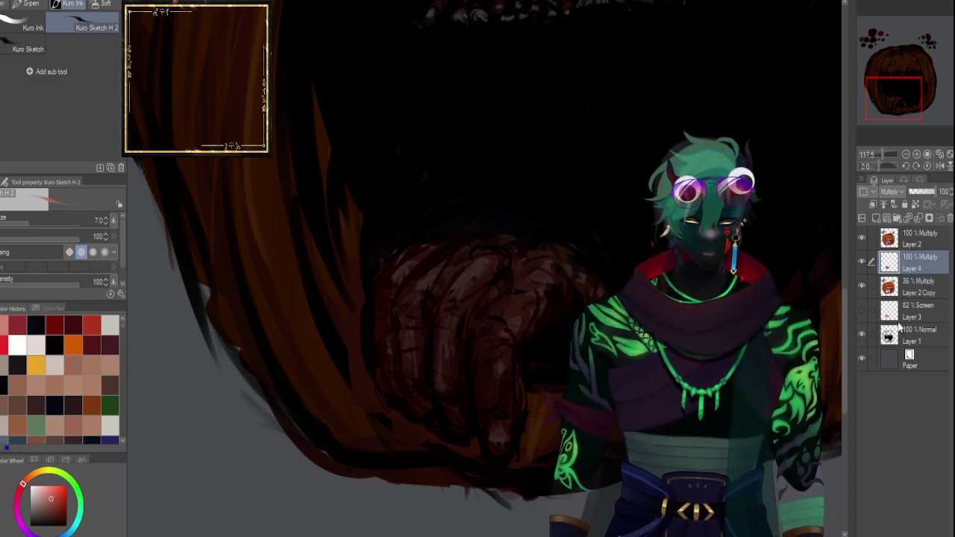
pyautogui.click(863, 310)
pyautogui.click(863, 310)
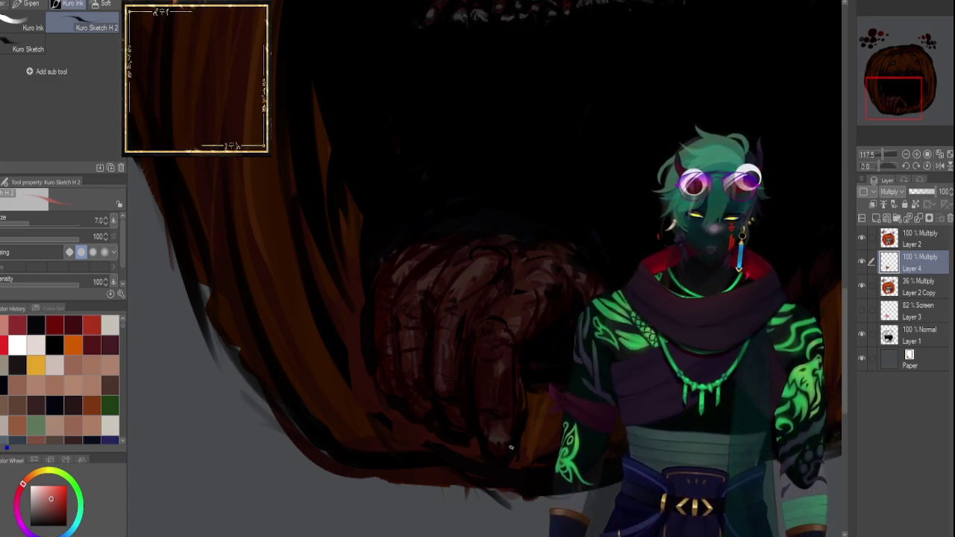
pyautogui.press(']')
pyautogui.press(']')
pyautogui.press(']')
pyautogui.press(']')
pyautogui.press(']')
pyautogui.press(']')
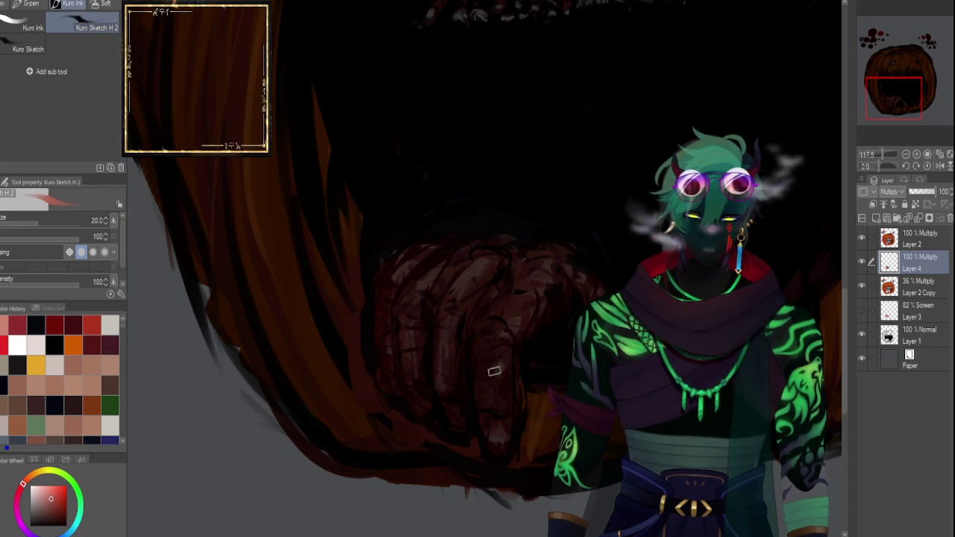
pyautogui.press('[')
pyautogui.press('[')
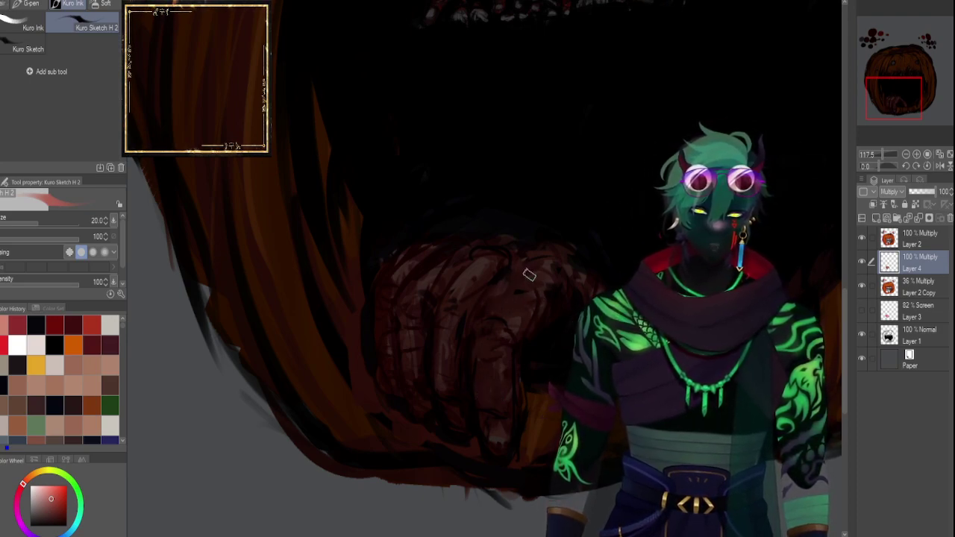
pyautogui.click(3, 322)
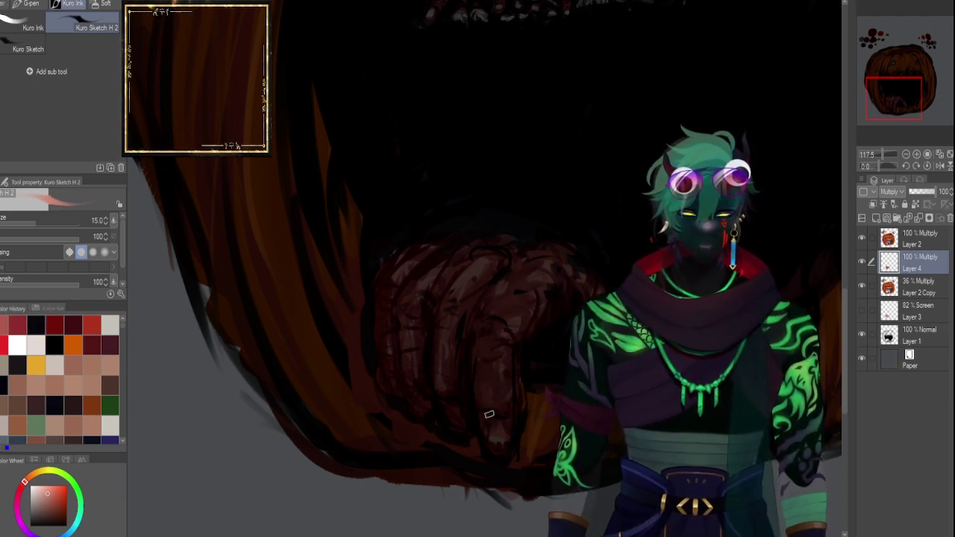
# Paint pale fingernails on the hand with an off-white size 8 brush, comparing with Layer 2 hidden and shown.
pyautogui.click(35, 345)
pyautogui.click(18, 345)
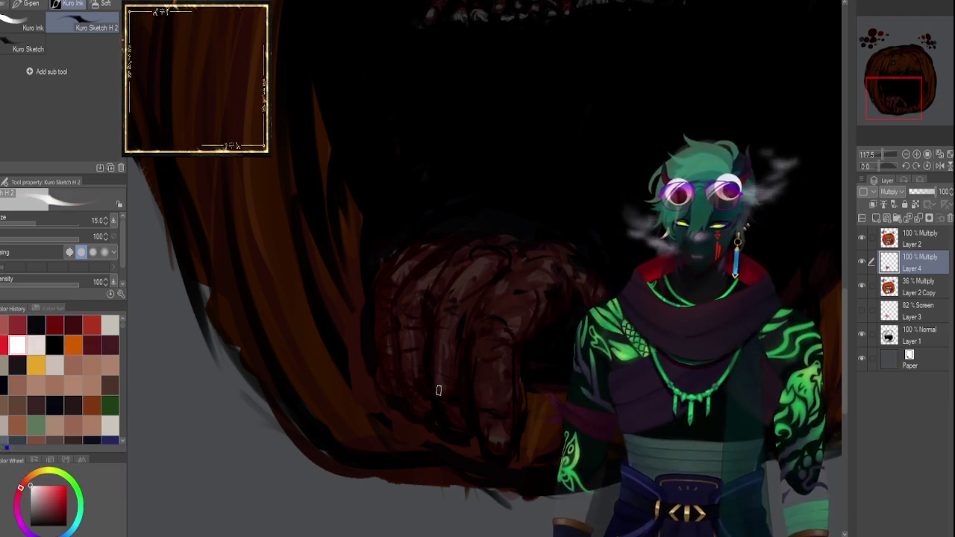
pyautogui.click(37, 340)
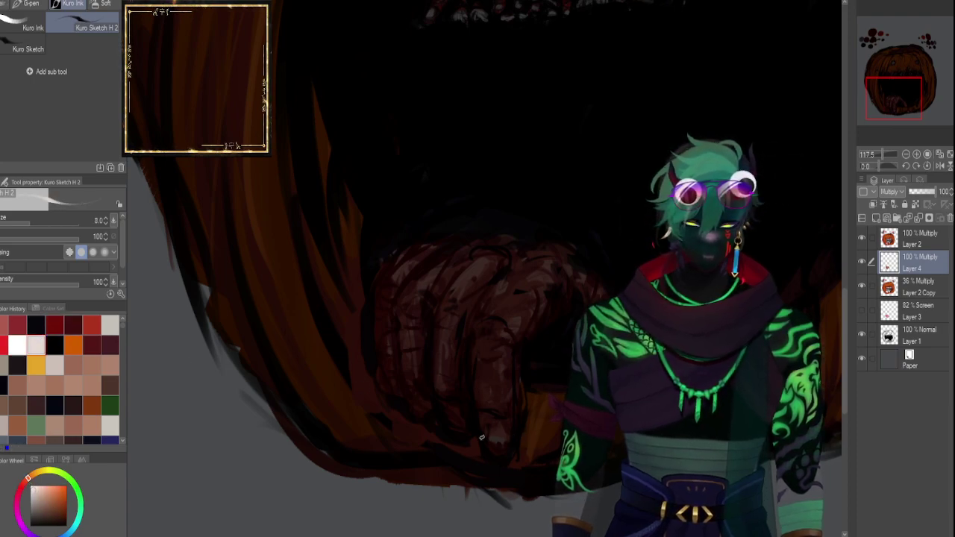
pyautogui.moveTo(487, 431); pyautogui.dragTo(493, 423)
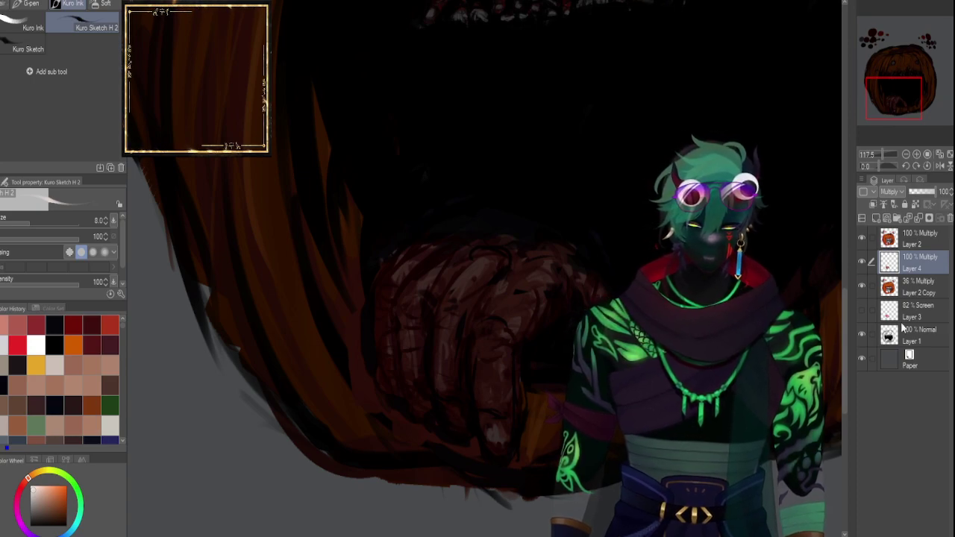
pyautogui.click(862, 237)
pyautogui.click(862, 236)
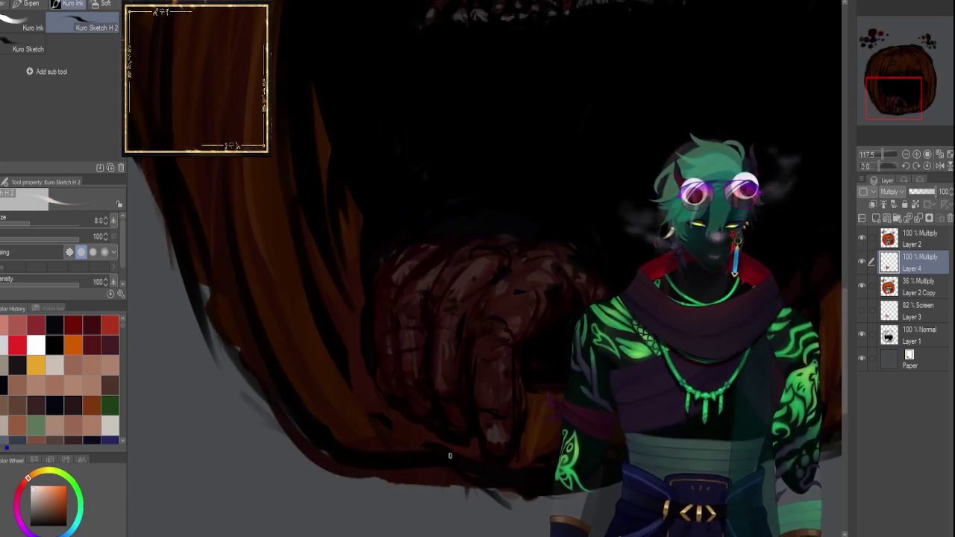
# Make Layer 2 active and define the fingernails and finger creases in dark red and near-black at brush size 5.
pyautogui.click(896, 237)
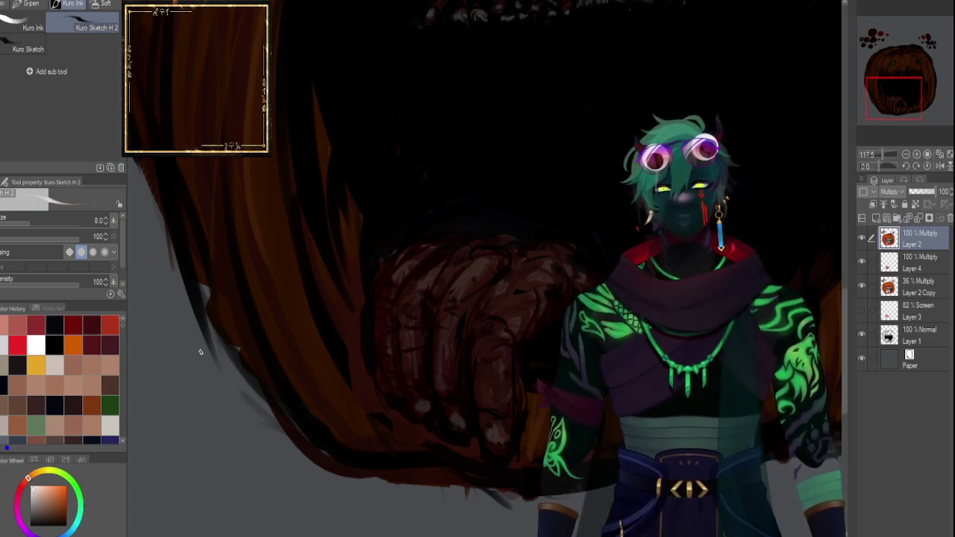
pyautogui.click(36, 324)
pyautogui.click(73, 326)
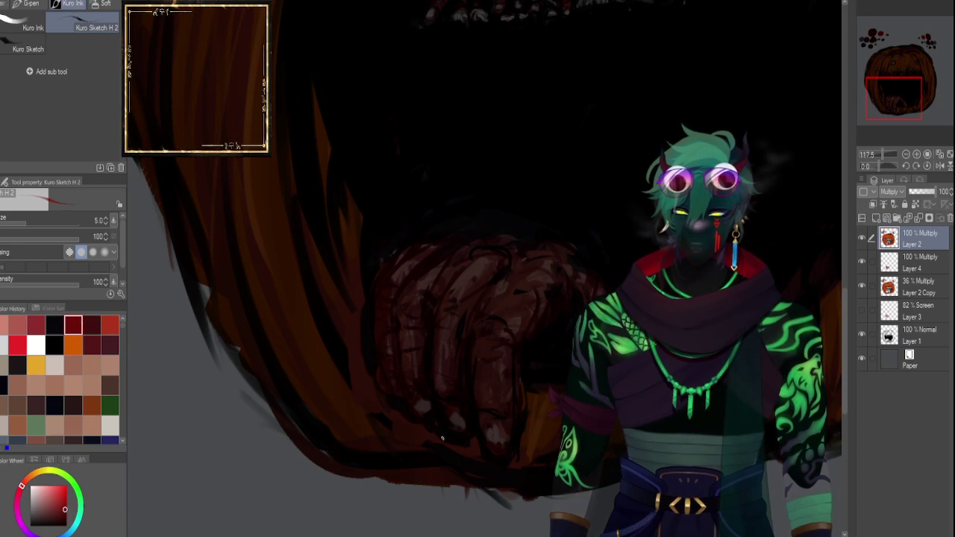
pyautogui.moveTo(425, 401); pyautogui.dragTo(417, 408)
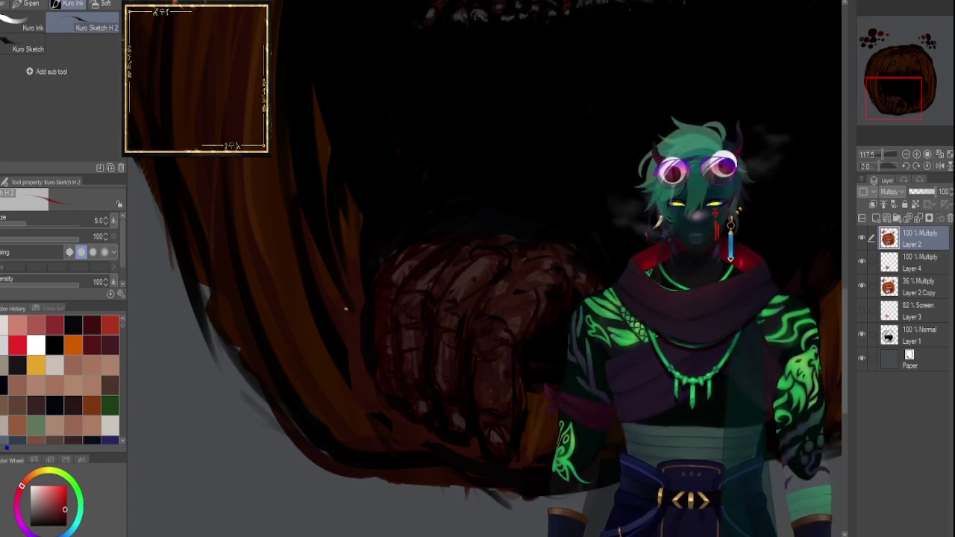
pyautogui.click(54, 345)
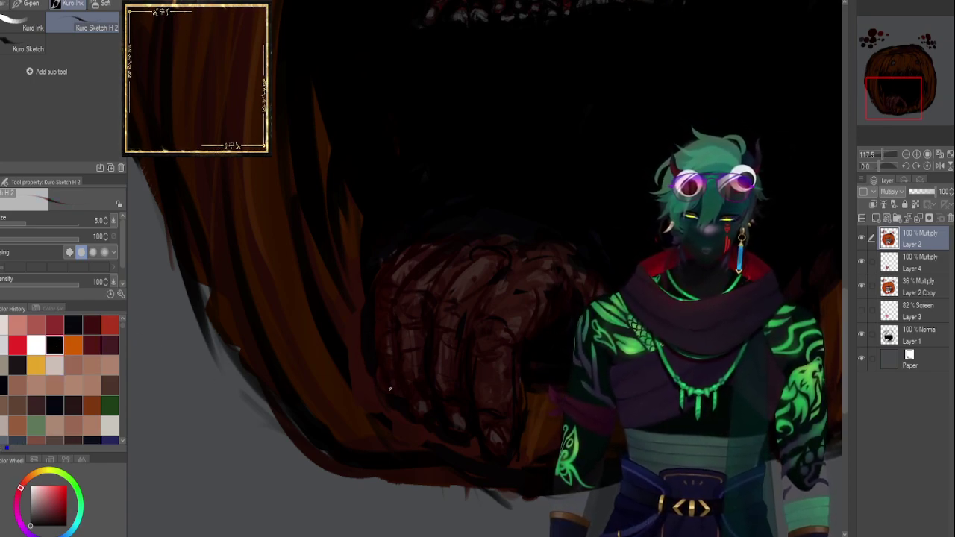
pyautogui.moveTo(390, 389); pyautogui.dragTo(393, 396)
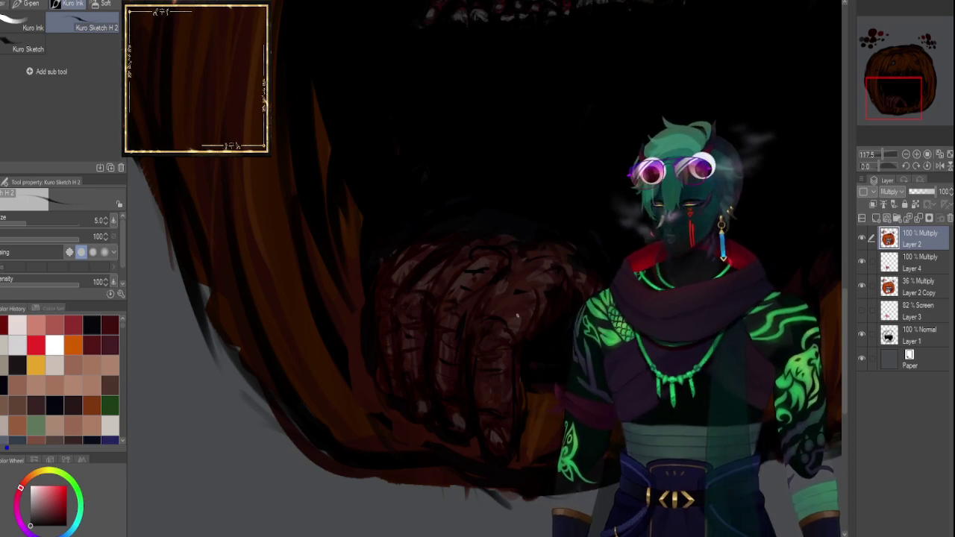
# Bring the whole canvas into view and set up the G-pen in golden yellow for lettering.
pyautogui.moveTo(878, 85); pyautogui.dragTo(884, 59)
pyautogui.moveTo(875, 156); pyautogui.dragTo(873, 152)
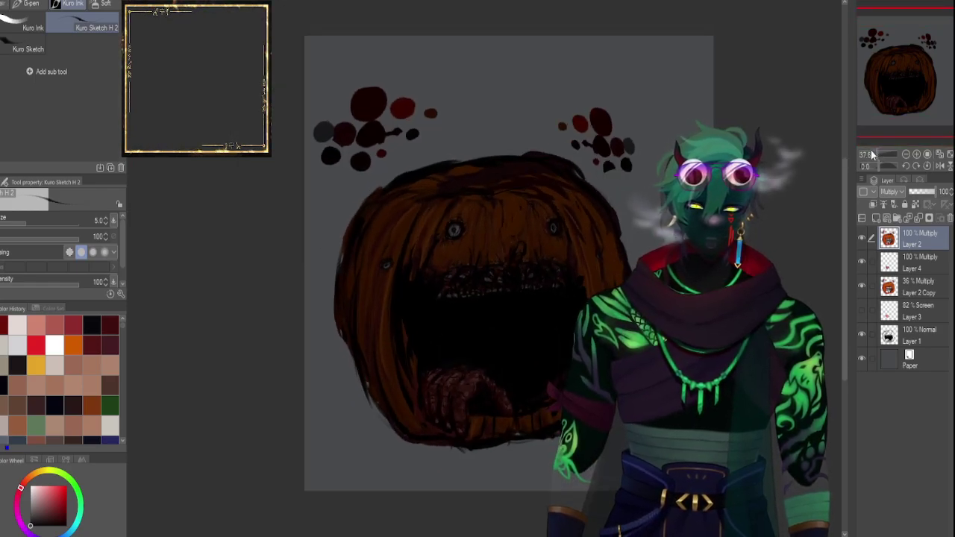
pyautogui.click(73, 344)
pyautogui.click(36, 365)
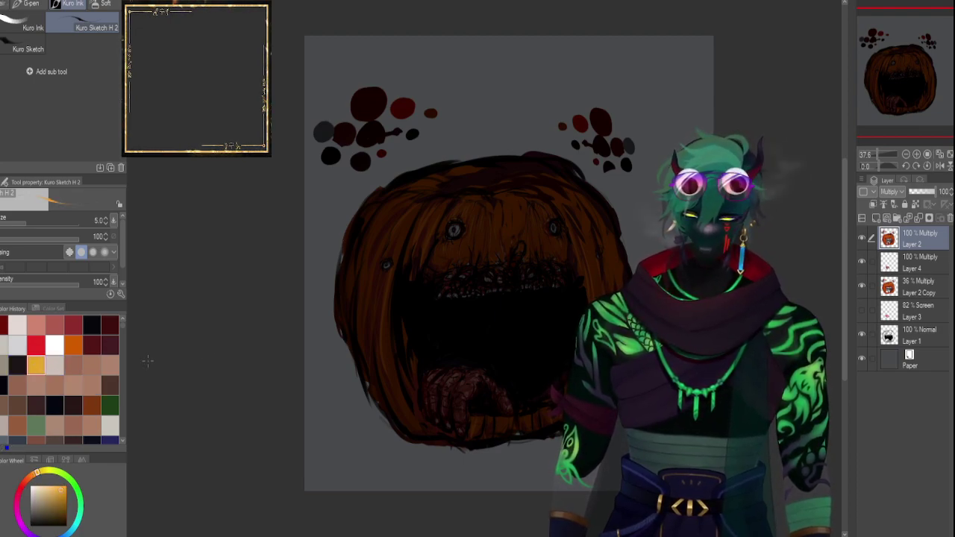
pyautogui.press('[')
pyautogui.press('[')
pyautogui.press('[')
pyautogui.press('[')
pyautogui.press('[')
pyautogui.press('[')
pyautogui.press('[')
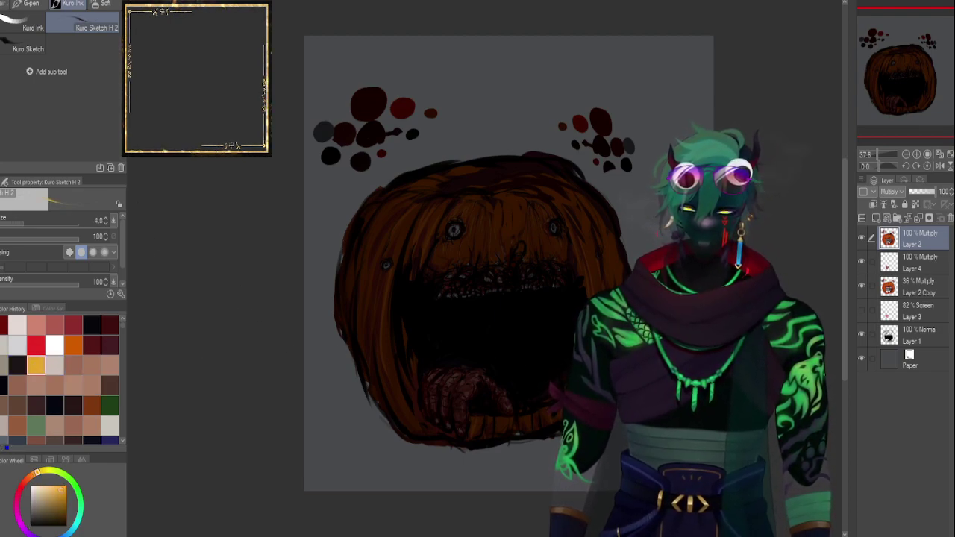
pyautogui.press('m')
pyautogui.press('p')
pyautogui.click(28, 4)
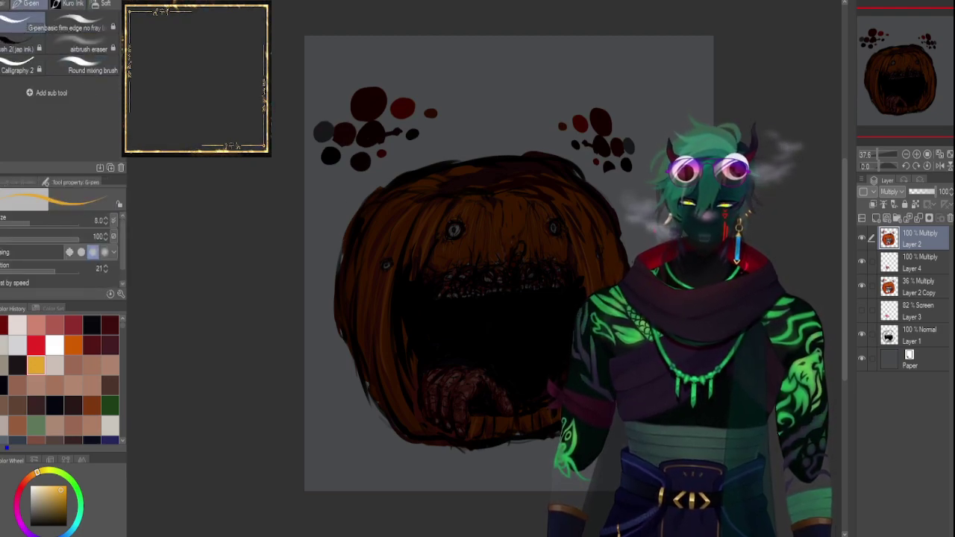
# Create a new vector layer above Layer 2 for the lettering.
pyautogui.press(']')
pyautogui.click(877, 219)
pyautogui.hotkey('ctrl', 'z')
pyautogui.click(887, 218)
pyautogui.press(']')
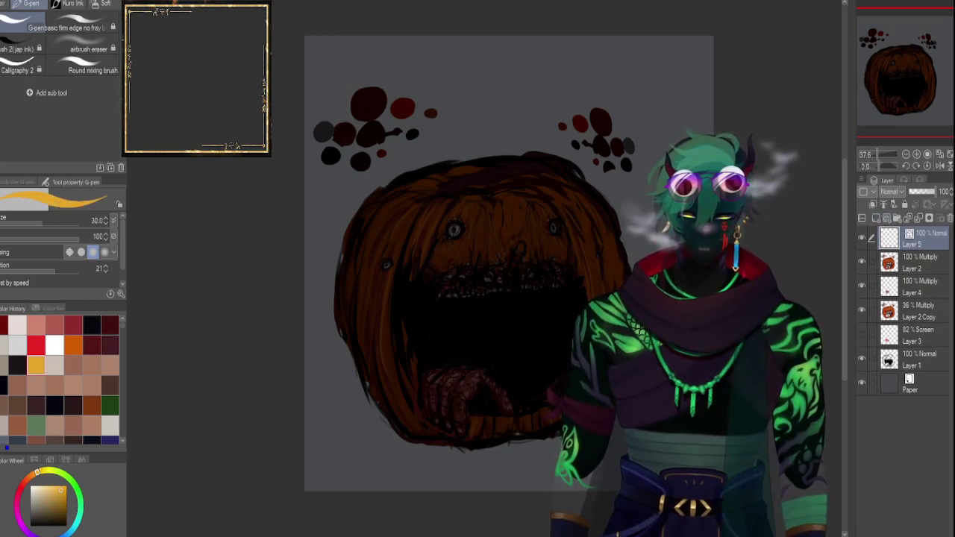
# Handwrite "Pumpkin for" and the recipient's name above the pumpkin with the golden-yellow G-pen at size 7.
pyautogui.press('[')
pyautogui.press('[')
pyautogui.press('[')
pyautogui.moveTo(508, 74)
pyautogui.mouseDown()
pyautogui.moveTo(535, 95)
pyautogui.moveTo(568, 95)
pyautogui.mouseUp()
pyautogui.moveTo(502, 101)
pyautogui.mouseDown()
pyautogui.moveTo(497, 108)
pyautogui.moveTo(512, 113)
pyautogui.mouseUp()
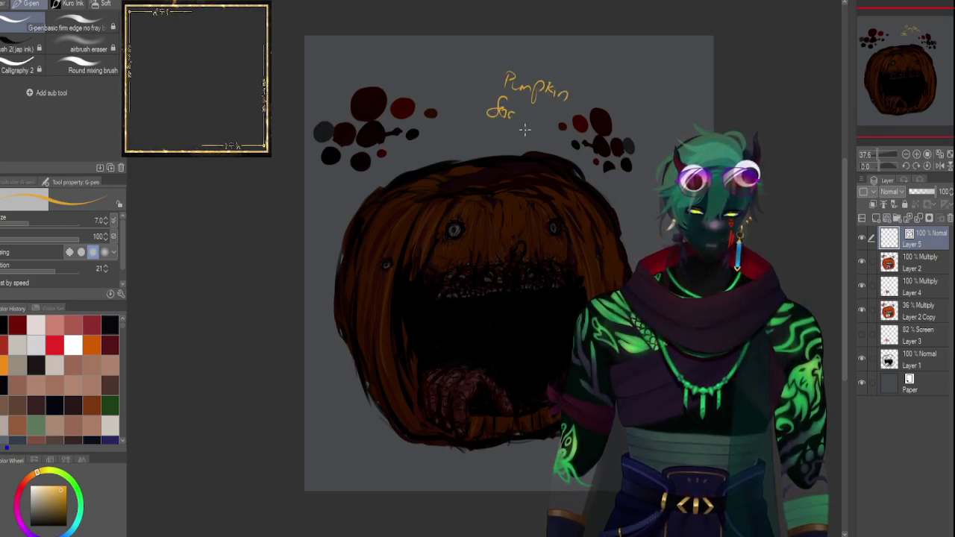
pyautogui.moveTo(524, 121)
pyautogui.mouseDown()
pyautogui.moveTo(545, 118)
pyautogui.moveTo(545, 132)
pyautogui.mouseUp()
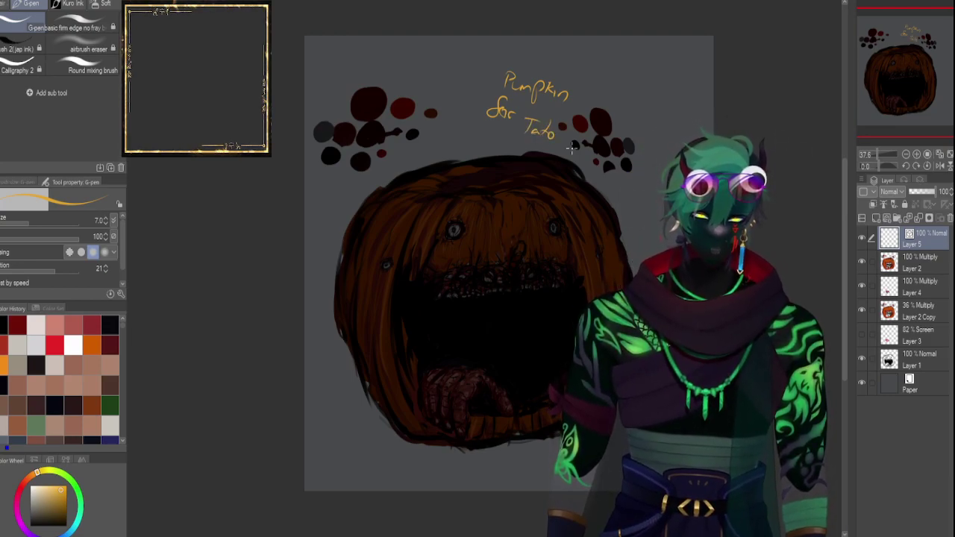
# Handwrite a small golden-yellow signature in two lines inside the pumpkin's dark mouth with the G-pen at size 5.
pyautogui.moveTo(873, 153); pyautogui.dragTo(881, 153)
pyautogui.moveTo(912, 87)
pyautogui.mouseDown()
pyautogui.moveTo(907, 96)
pyautogui.moveTo(915, 75)
pyautogui.mouseUp()
pyautogui.press('[')
pyautogui.press('[')
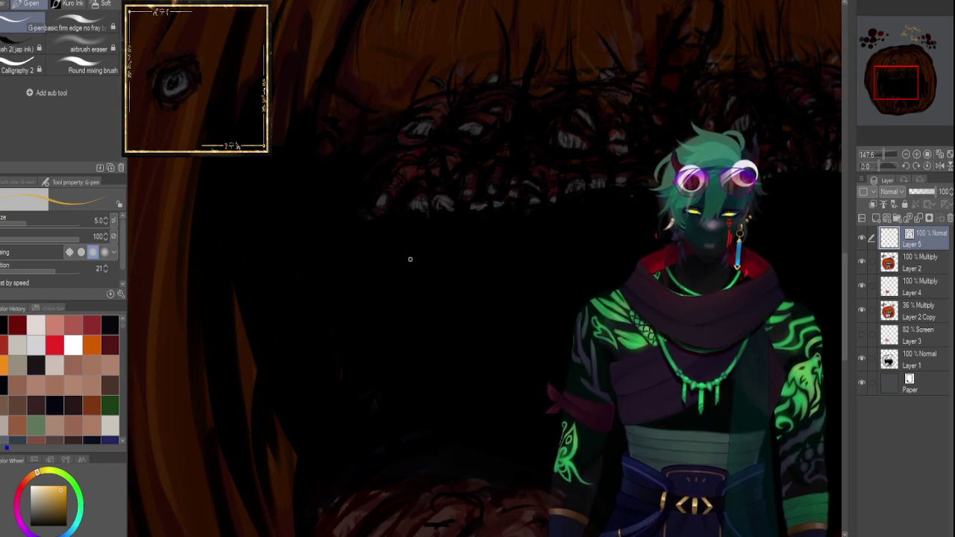
pyautogui.moveTo(413, 255)
pyautogui.mouseDown()
pyautogui.moveTo(404, 270)
pyautogui.moveTo(458, 277)
pyautogui.moveTo(452, 302)
pyautogui.mouseUp()
pyautogui.hotkey('ctrl', 'z')
pyautogui.moveTo(422, 273); pyautogui.dragTo(443, 268)
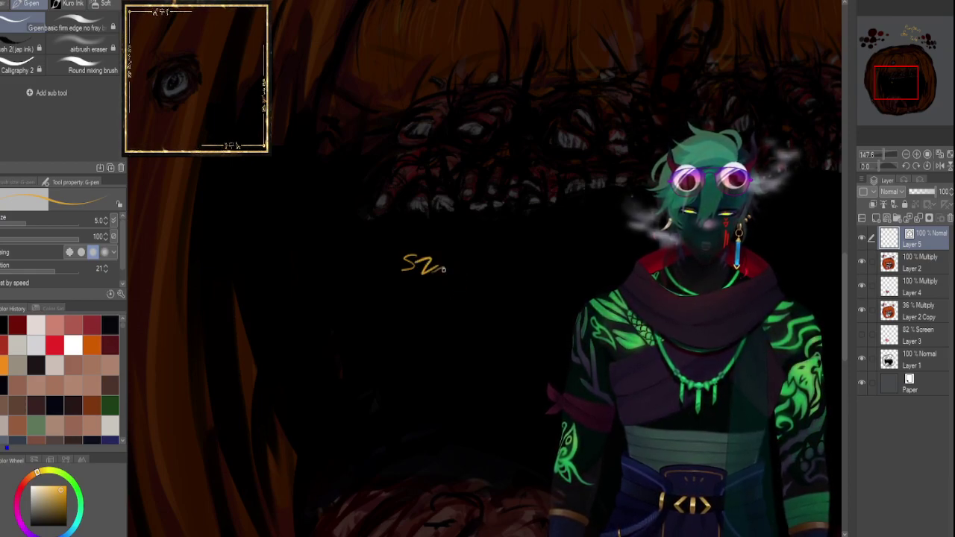
pyautogui.hotkey('ctrl', 'z')
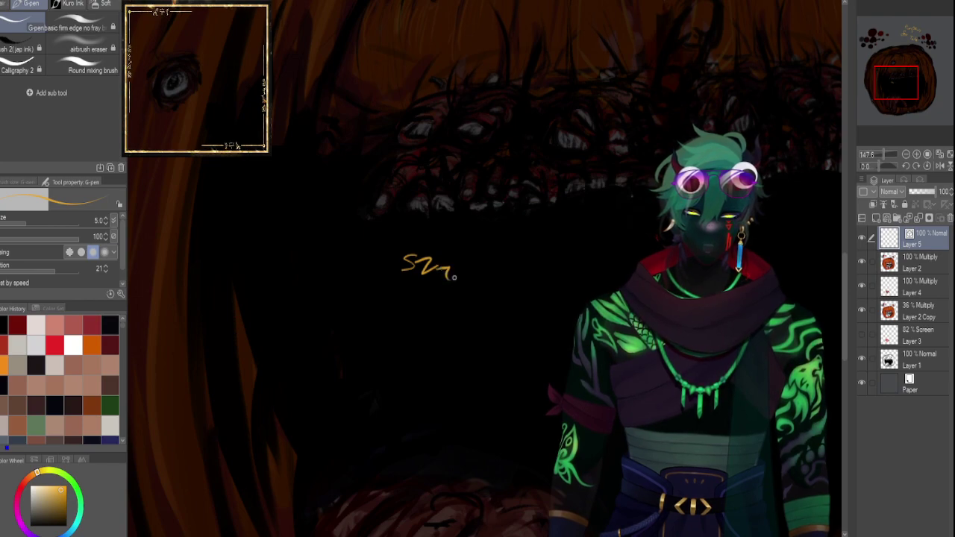
pyautogui.moveTo(446, 288); pyautogui.dragTo(424, 314)
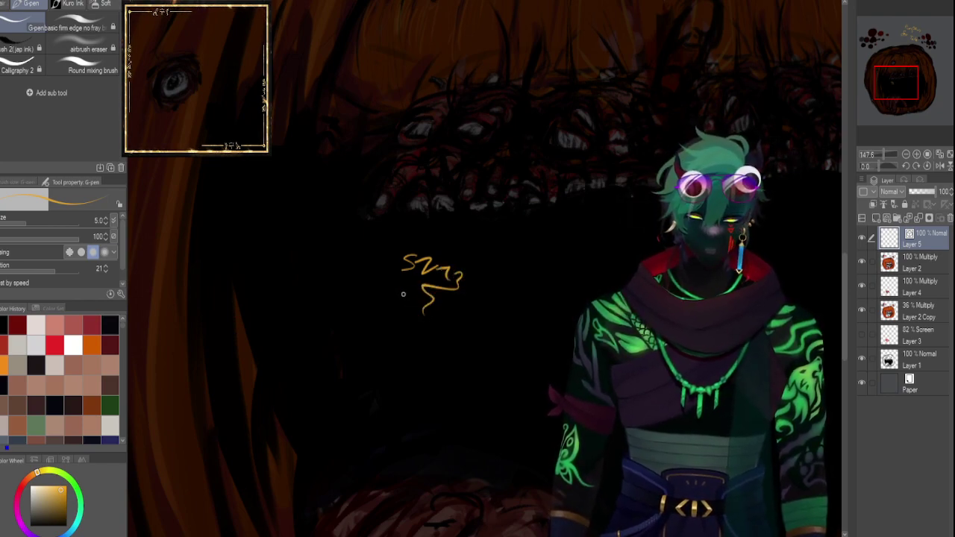
pyautogui.moveTo(405, 288)
pyautogui.mouseDown()
pyautogui.moveTo(404, 301)
pyautogui.moveTo(453, 309)
pyautogui.mouseUp()
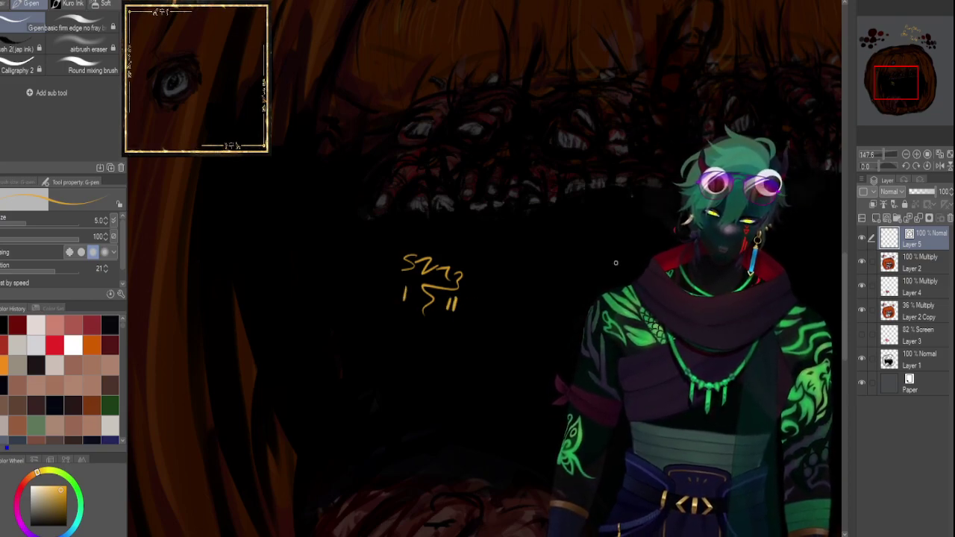
# Lower the lettering layer's opacity to 38% so the dedication and signature blend into the painting.
pyautogui.click(882, 154)
pyautogui.moveTo(881, 153); pyautogui.dragTo(880, 153)
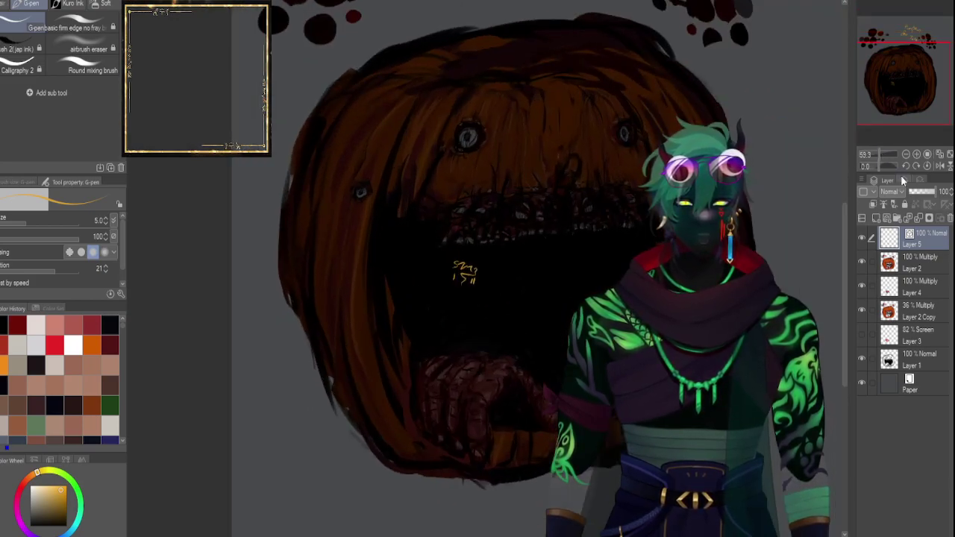
pyautogui.click(920, 191)
pyautogui.moveTo(927, 83); pyautogui.dragTo(936, 64)
pyautogui.moveTo(878, 154); pyautogui.dragTo(873, 154)
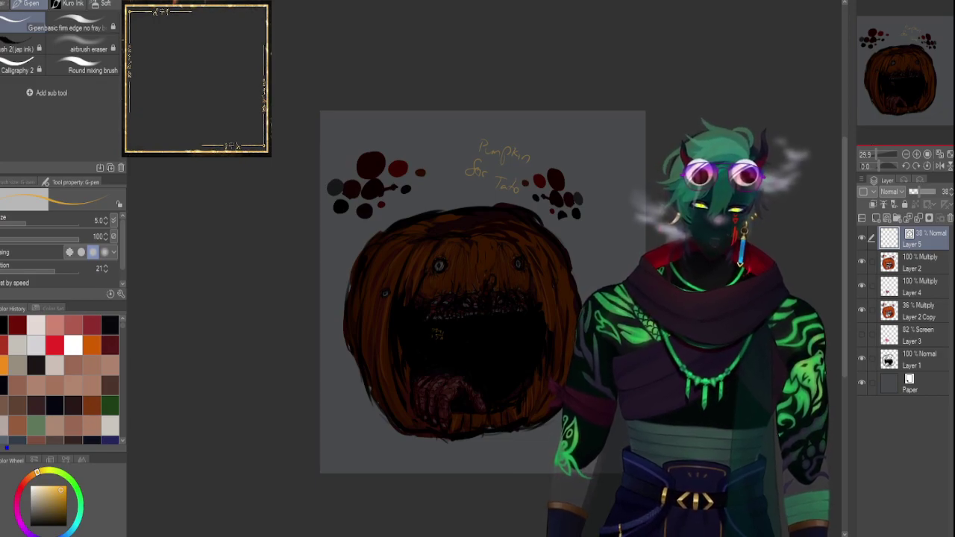
# Add a new layer directly above Paper, set it to Multiply at 68% opacity, and choose black as the drawing colour.
pyautogui.click(862, 381)
pyautogui.click(863, 381)
pyautogui.click(894, 381)
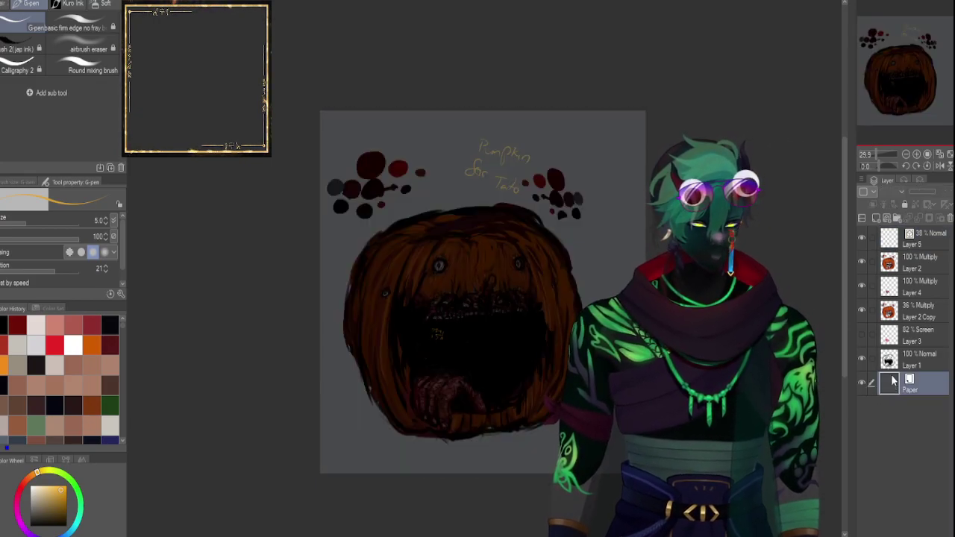
pyautogui.click(875, 218)
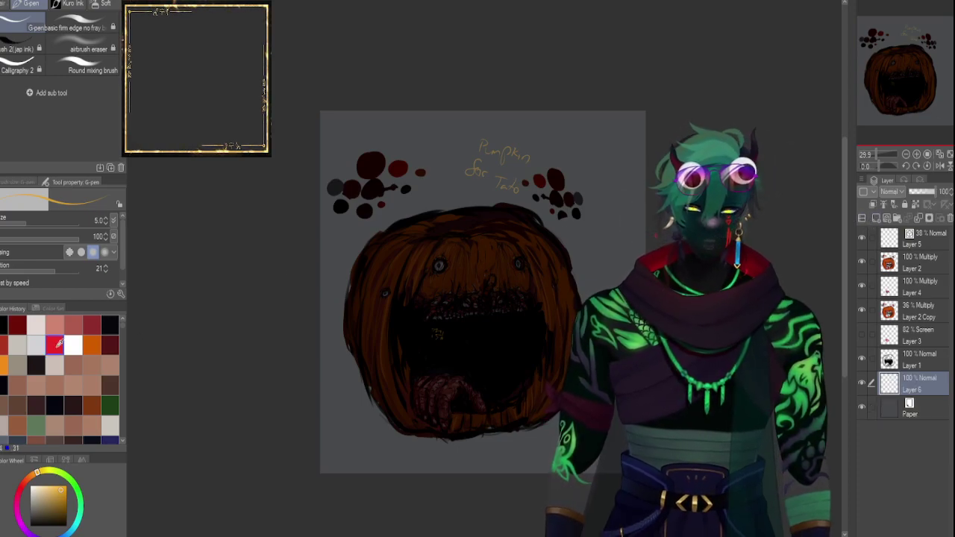
pyautogui.click(91, 385)
pyautogui.press(']')
pyautogui.press(']')
pyautogui.press(']')
pyautogui.press(']')
pyautogui.press(']')
pyautogui.press(']')
pyautogui.click(927, 191)
pyautogui.click(901, 223)
pyautogui.press(']')
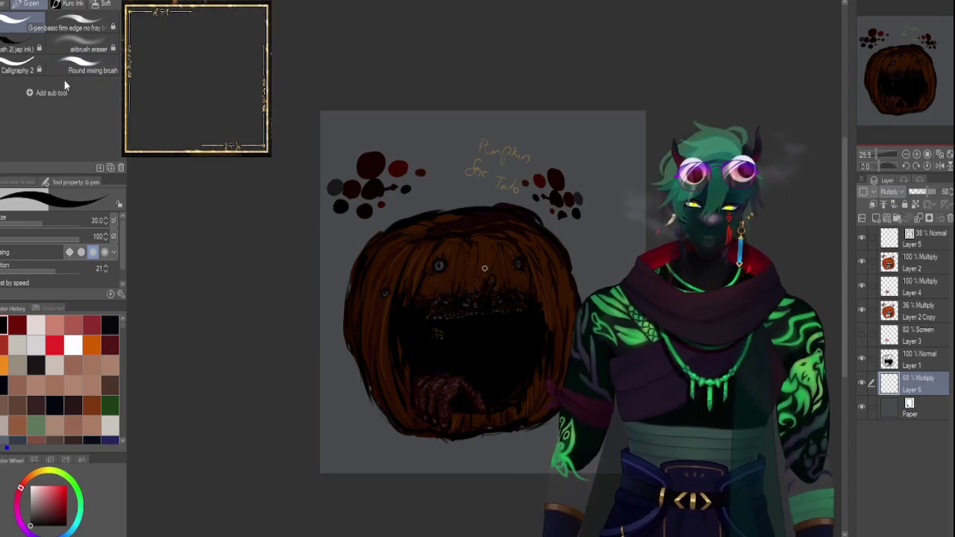
# Airbrush a black shadow along the pumpkin's lower-left outer edge with the Soft brush at size 80.
pyautogui.click(102, 4)
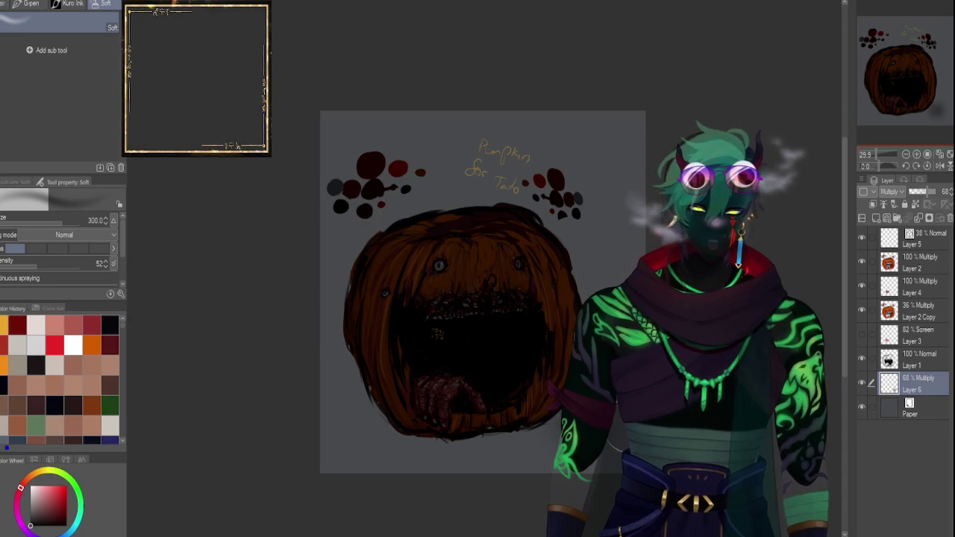
pyautogui.press(']')
pyautogui.press(']')
pyautogui.press(']')
pyautogui.press(']')
pyautogui.press('[')
pyautogui.press('[')
pyautogui.press('[')
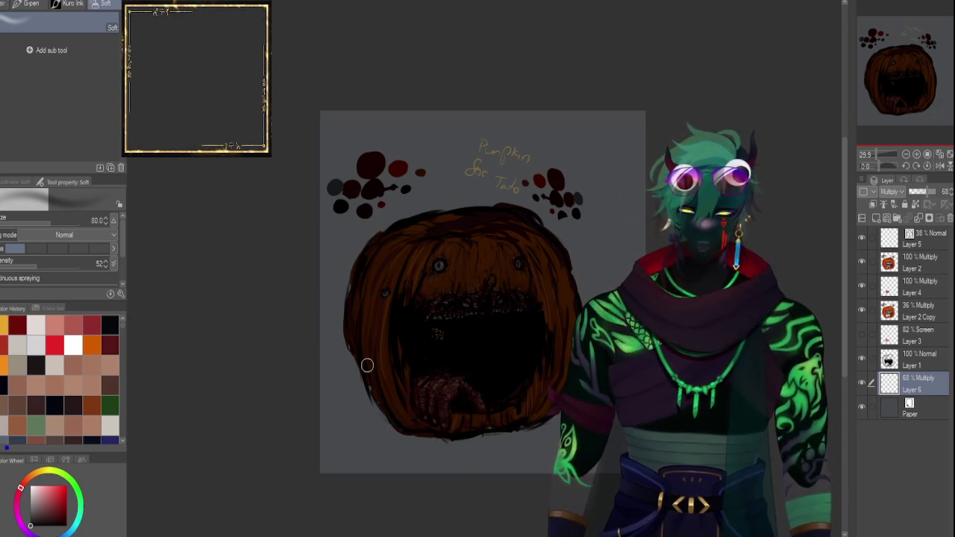
pyautogui.moveTo(374, 357)
pyautogui.mouseDown()
pyautogui.moveTo(395, 397)
pyautogui.moveTo(375, 385)
pyautogui.moveTo(423, 412)
pyautogui.moveTo(374, 313)
pyautogui.moveTo(438, 422)
pyautogui.moveTo(383, 399)
pyautogui.moveTo(412, 428)
pyautogui.mouseUp()
# Build up the soft shading around the pumpkin's outline, varying the airbrush size between 25 and 100.
pyautogui.press('[')
pyautogui.press('[')
pyautogui.press('[')
pyautogui.press('[')
pyautogui.press('[')
pyautogui.press('[')
pyautogui.press('[')
pyautogui.press('[')
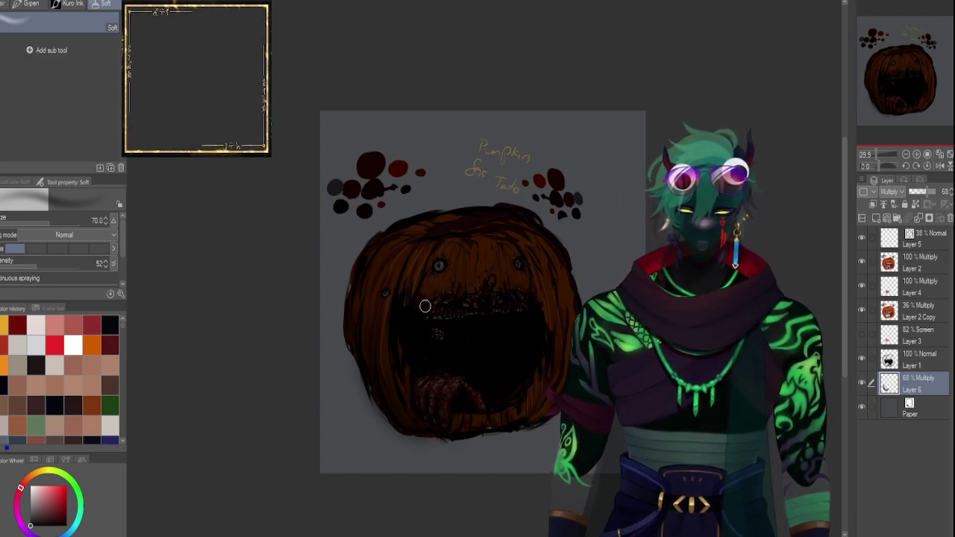
pyautogui.press('[')
pyautogui.press('[')
pyautogui.press('[')
pyautogui.press('[')
pyautogui.press('[')
pyautogui.press(']')
pyautogui.press(']')
pyautogui.press(']')
pyautogui.press(']')
pyautogui.press(']')
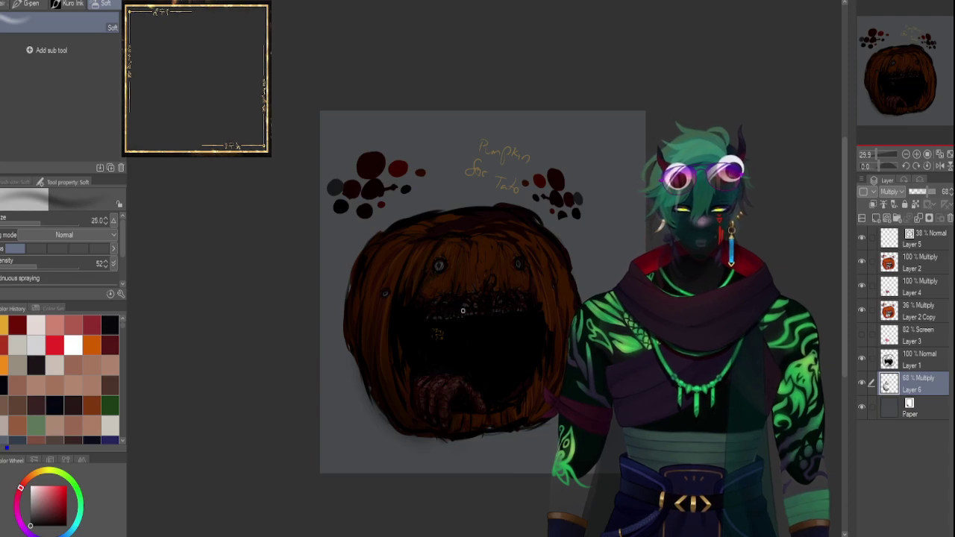
pyautogui.press(']')
pyautogui.press(']')
pyautogui.press(']')
pyautogui.press(']')
pyautogui.press(']')
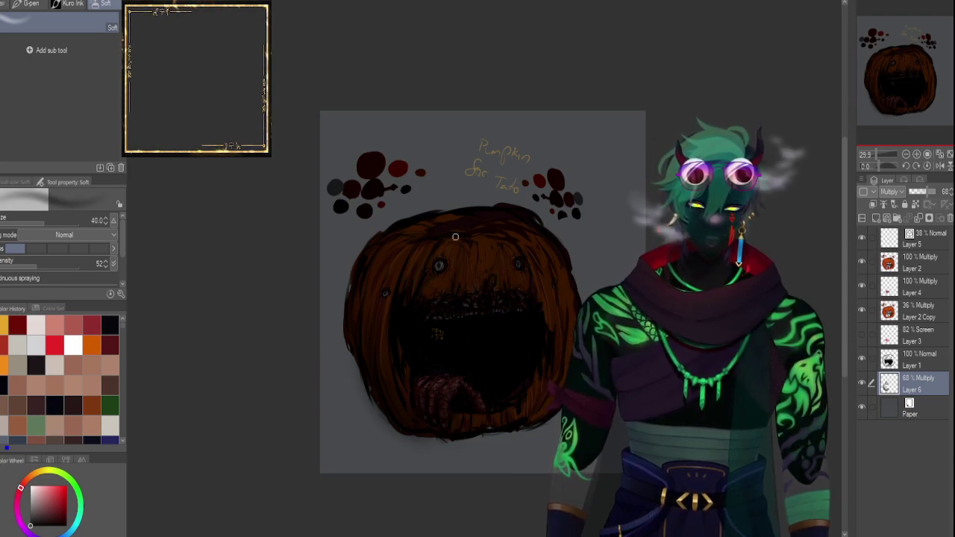
pyautogui.press(']')
pyautogui.press(']')
pyautogui.press(']')
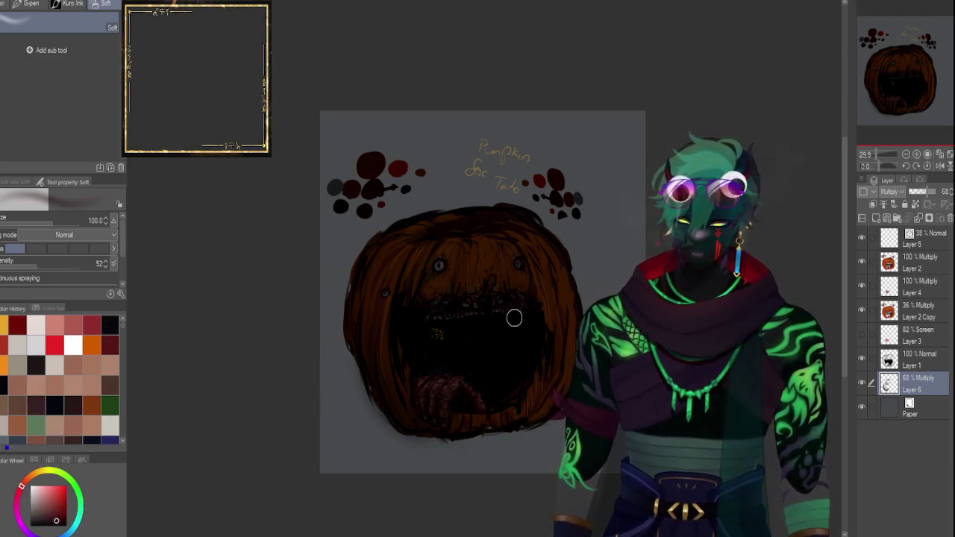
# Switch to a dark blue-violet and airbrush shading along the pumpkin's upper edge at brush size 30.
pyautogui.click(41, 535)
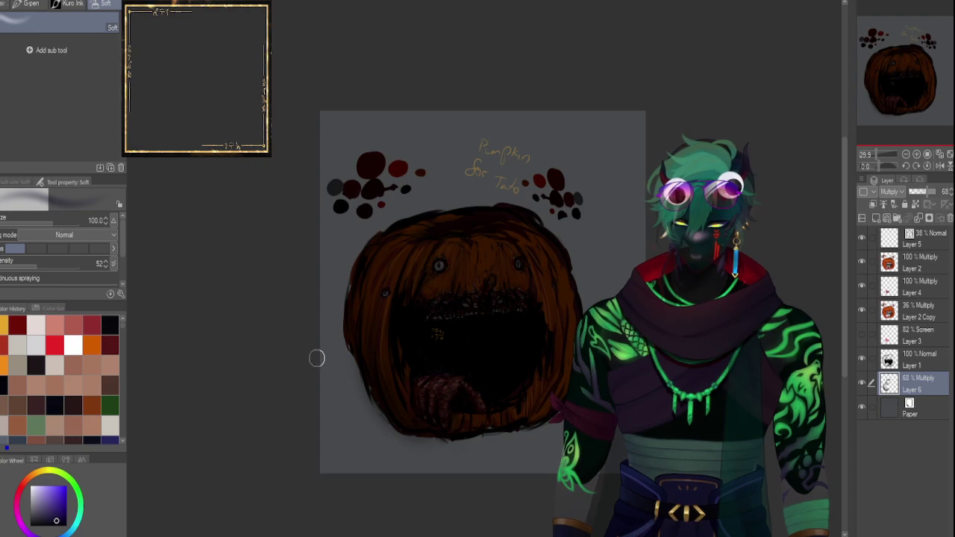
pyautogui.press('[')
pyautogui.press('[')
pyautogui.press('[')
pyautogui.press('[')
pyautogui.press('[')
pyautogui.moveTo(425, 234); pyautogui.dragTo(487, 230)
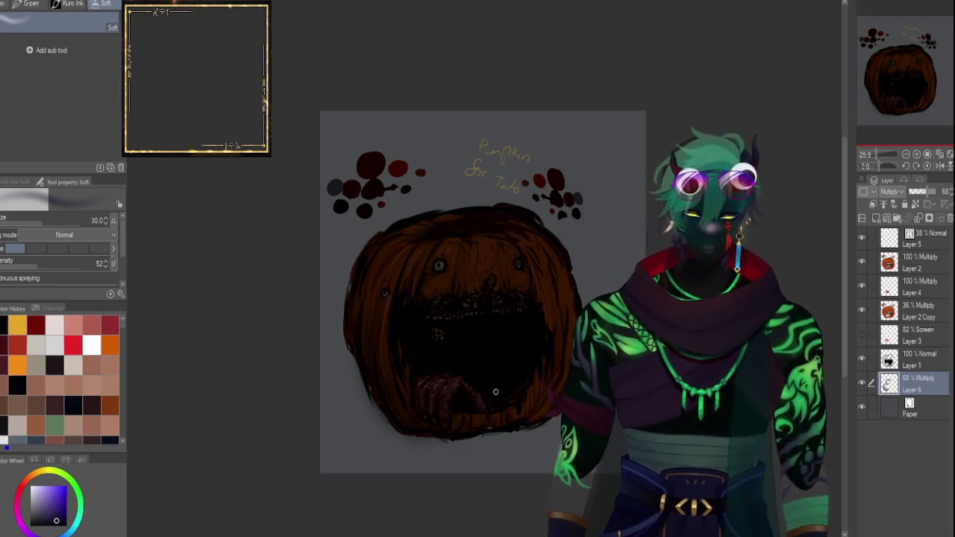
# Airbrush the dark blue-violet shadow along the pumpkin's lower-right edge at brush sizes 70 to 80.
pyautogui.press(']')
pyautogui.press(']')
pyautogui.press(']')
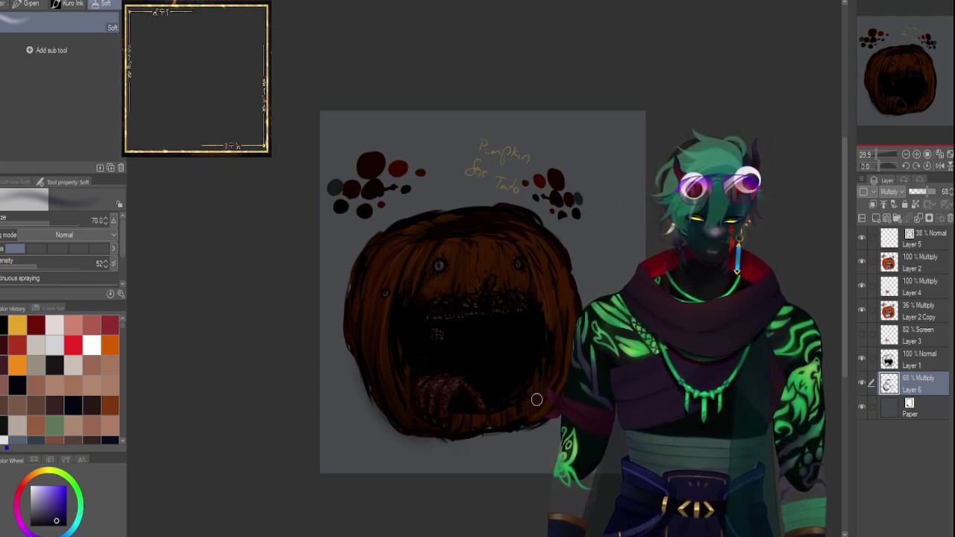
pyautogui.moveTo(545, 408)
pyautogui.mouseDown()
pyautogui.moveTo(430, 448)
pyautogui.moveTo(478, 439)
pyautogui.moveTo(399, 435)
pyautogui.moveTo(515, 436)
pyautogui.mouseUp()
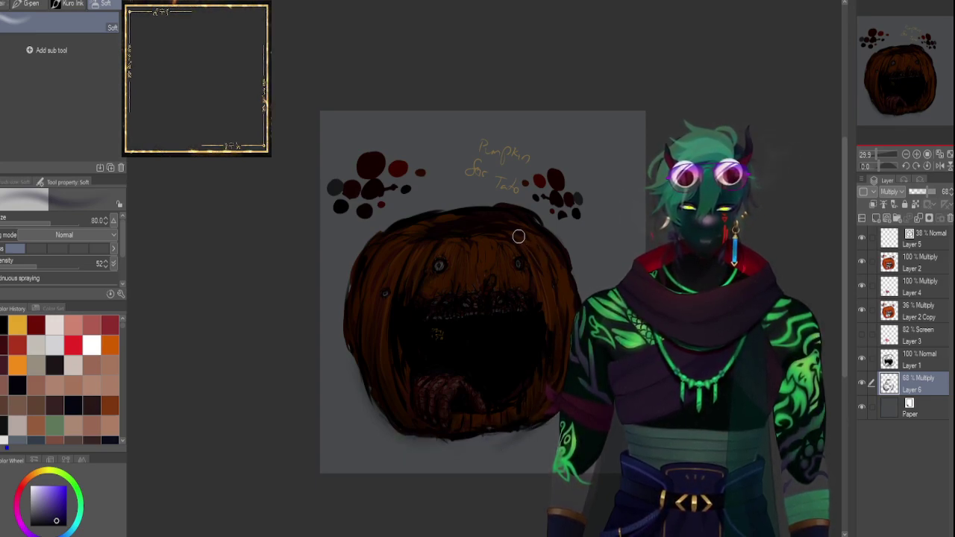
pyautogui.press(']')
pyautogui.press(']')
pyautogui.press(']')
pyautogui.press(']')
pyautogui.press(']')
pyautogui.press('[')
pyautogui.press('[')
pyautogui.press('[')
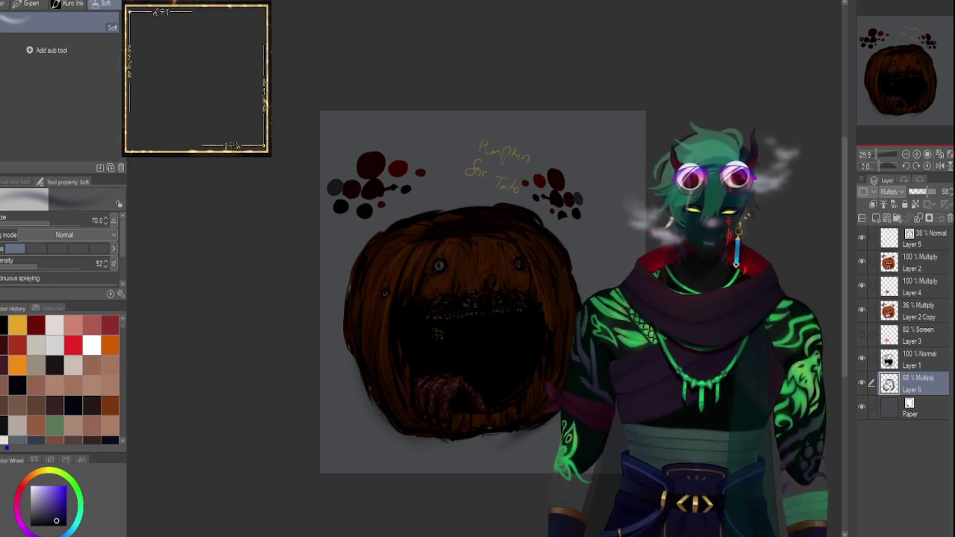
# Spread the soft cast shadow on the ground beneath the pumpkin and reduce the shadow layer's opacity to 46%.
pyautogui.moveTo(402, 460)
pyautogui.mouseDown()
pyautogui.moveTo(533, 425)
pyautogui.moveTo(441, 446)
pyautogui.mouseUp()
pyautogui.press('[')
pyautogui.press('[')
pyautogui.press('[')
pyautogui.press('[')
pyautogui.press('[')
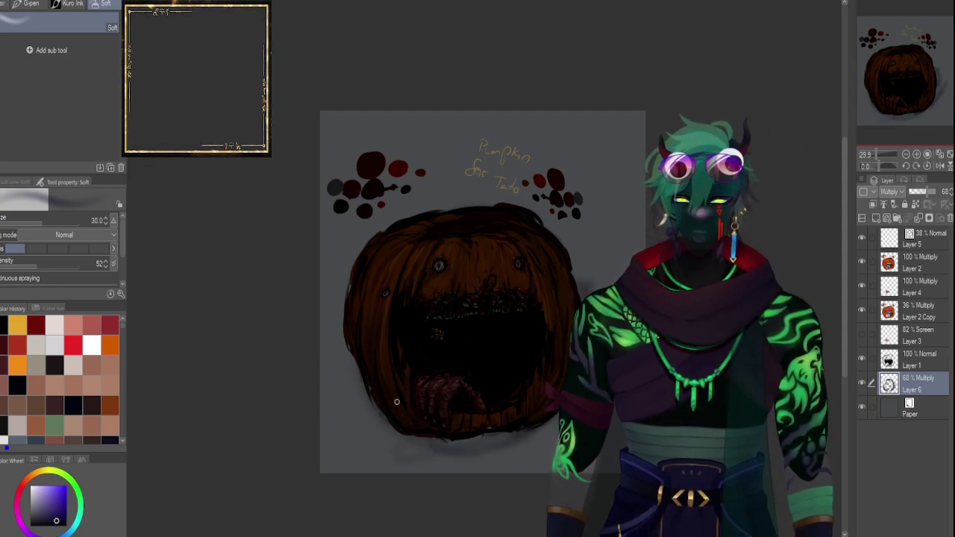
pyautogui.moveTo(930, 192); pyautogui.dragTo(921, 190)
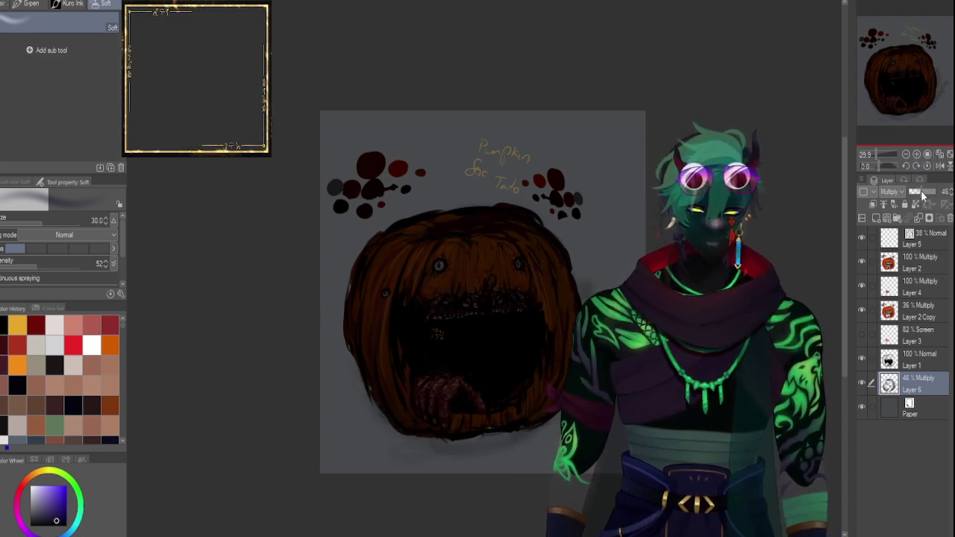
# Pick a darker blue-violet and switch from the airbrush to the layer paint pen brush at size 40.
pyautogui.press(']')
pyautogui.press(']')
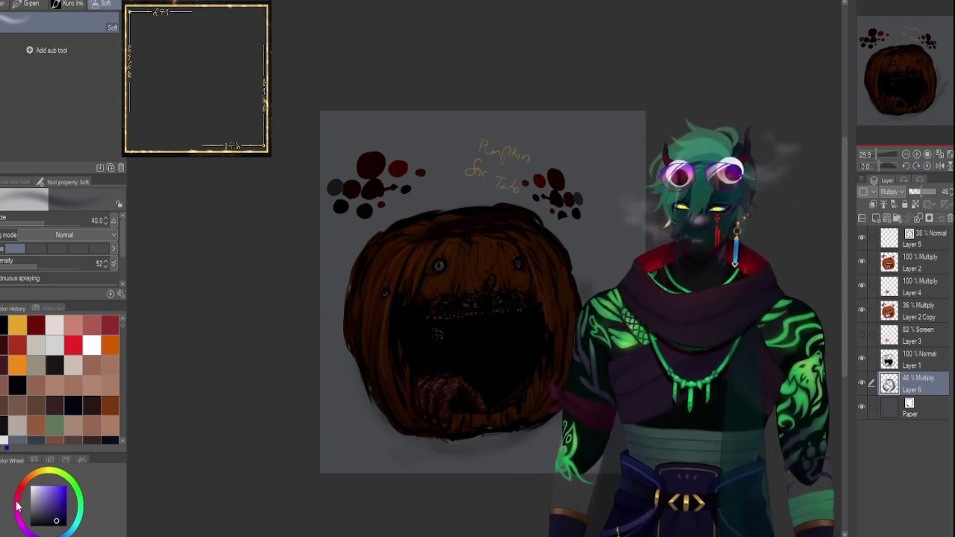
pyautogui.click(61, 522)
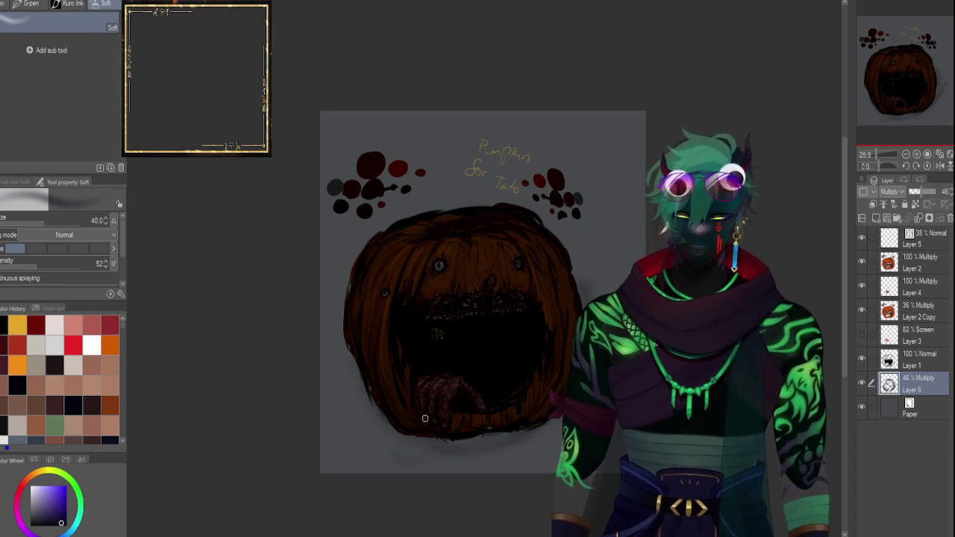
pyautogui.click(61, 5)
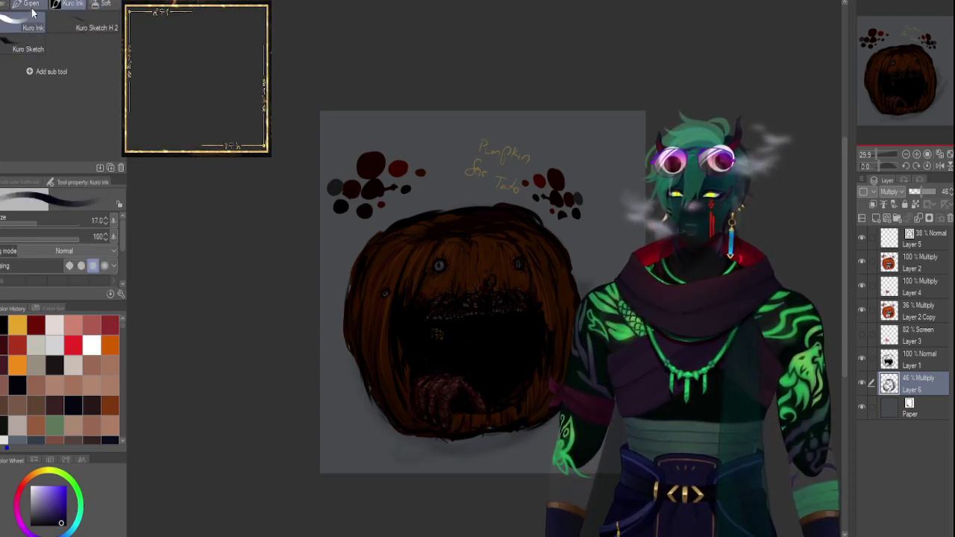
pyautogui.click(31, 6)
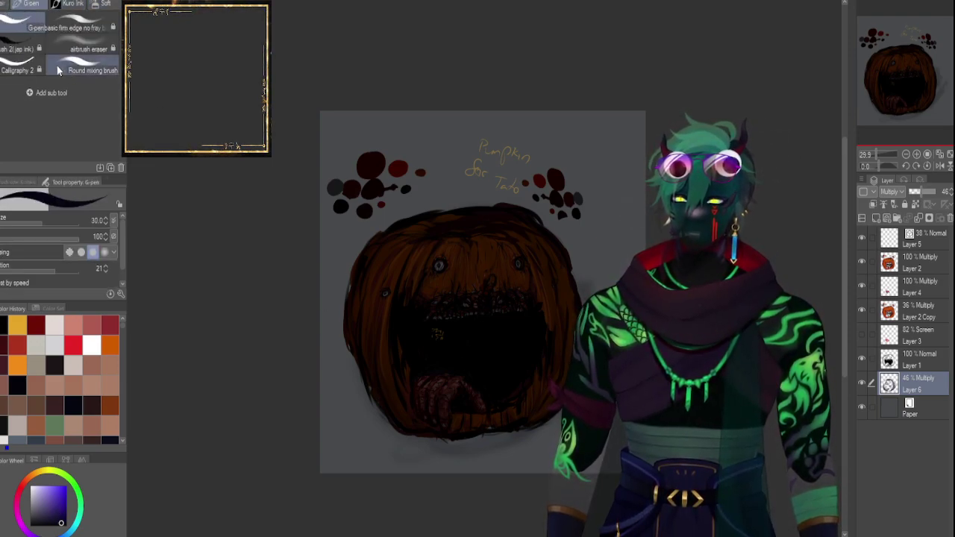
pyautogui.click(73, 4)
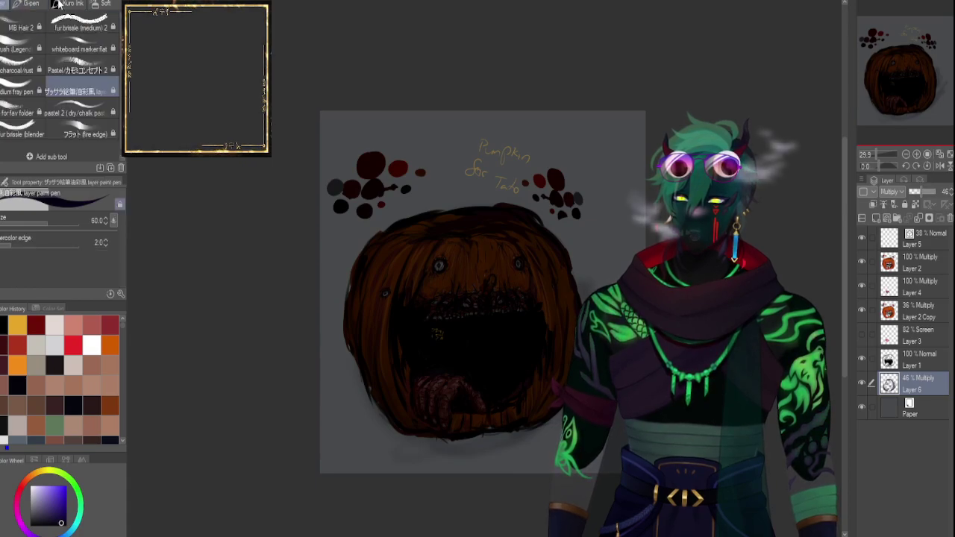
pyautogui.click(21, 46)
pyautogui.click(83, 85)
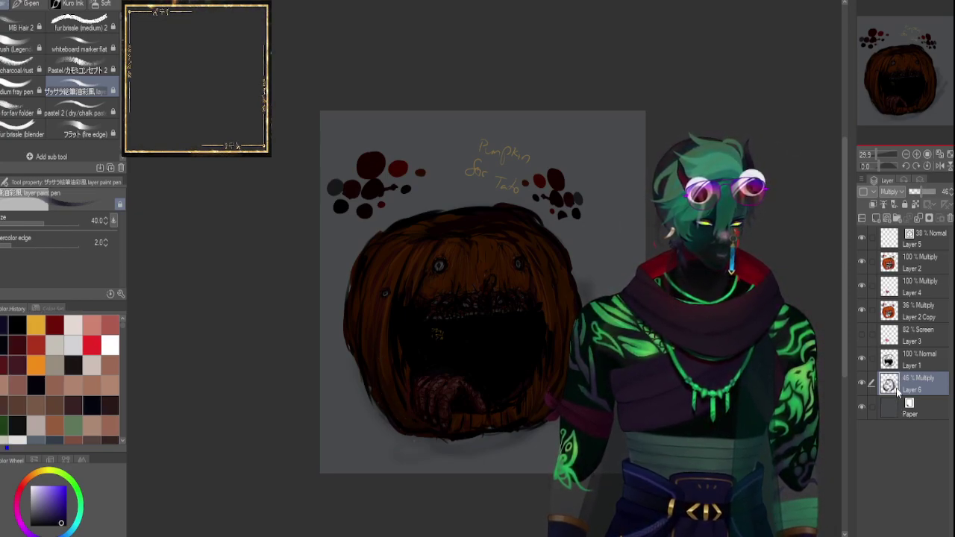
# Move the shadow layer up between the lettering layer and Layer 2, and set its opacity to 52%.
pyautogui.moveTo(916, 237); pyautogui.dragTo(922, 237)
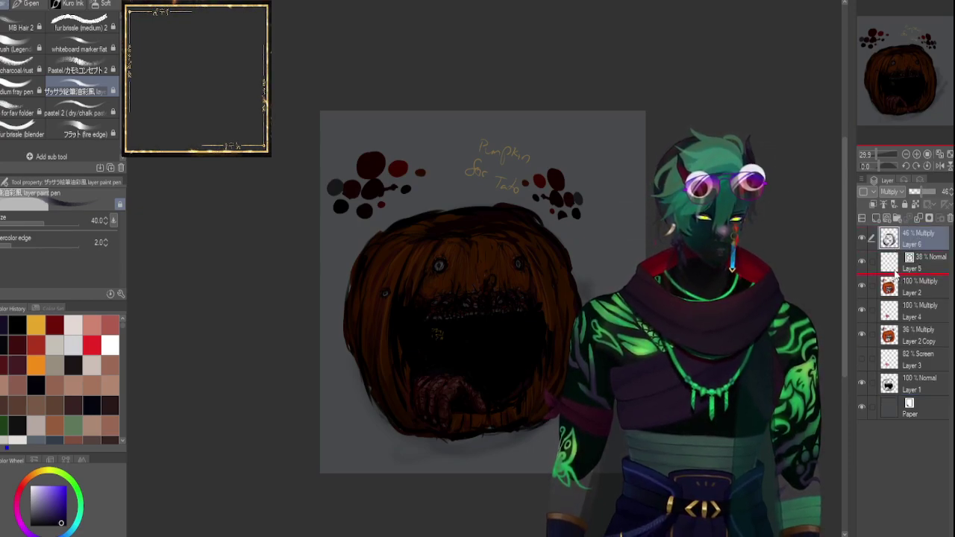
pyautogui.moveTo(896, 274); pyautogui.dragTo(896, 276)
pyautogui.moveTo(923, 194); pyautogui.dragTo(925, 193)
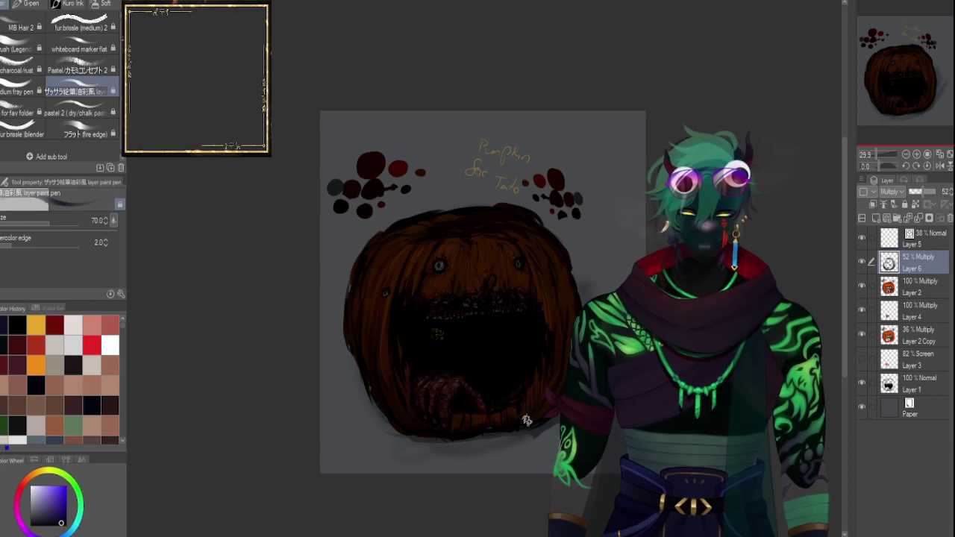
# Paint a darker blue-violet shadow stroke on the pumpkin's lower-left edge and set the shadow layer's opacity to 50%.
pyautogui.click(63, 523)
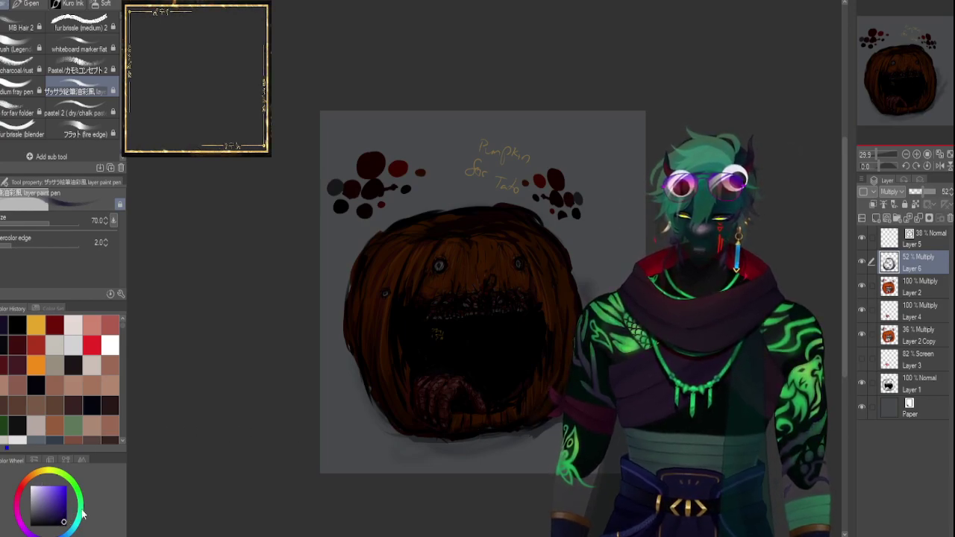
pyautogui.moveTo(389, 408); pyautogui.dragTo(381, 415)
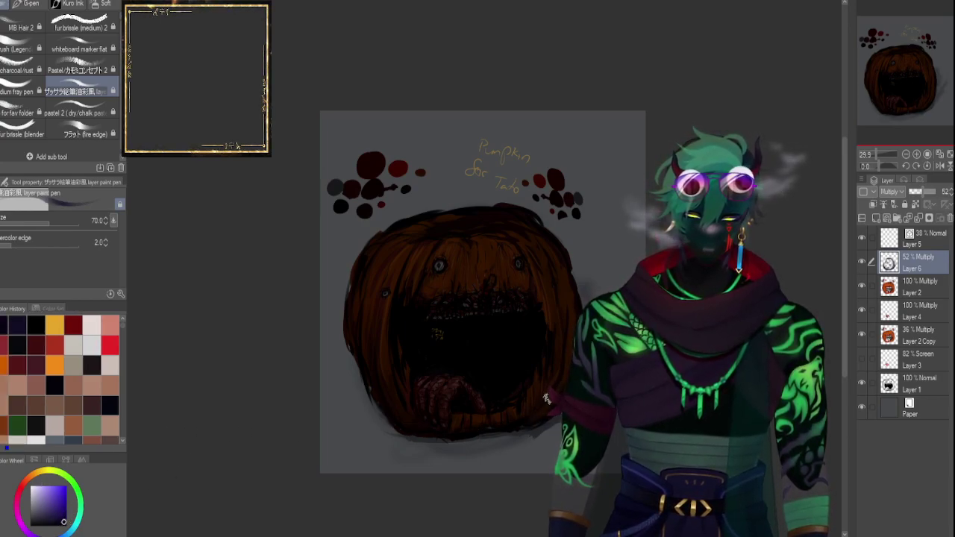
pyautogui.click(923, 192)
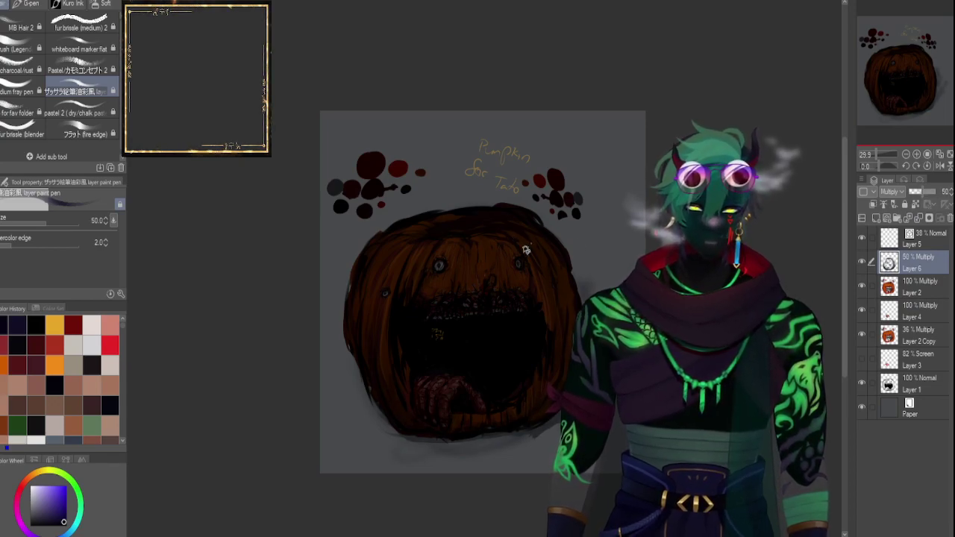
# Paint finer shadows around the pumpkin's eyes on the shadow layer with the layer paint pen at size 17.
pyautogui.scroll(4, 486, 268)
pyautogui.press('[')
pyautogui.press('[')
pyautogui.press('[')
pyautogui.press('[')
pyautogui.press('[')
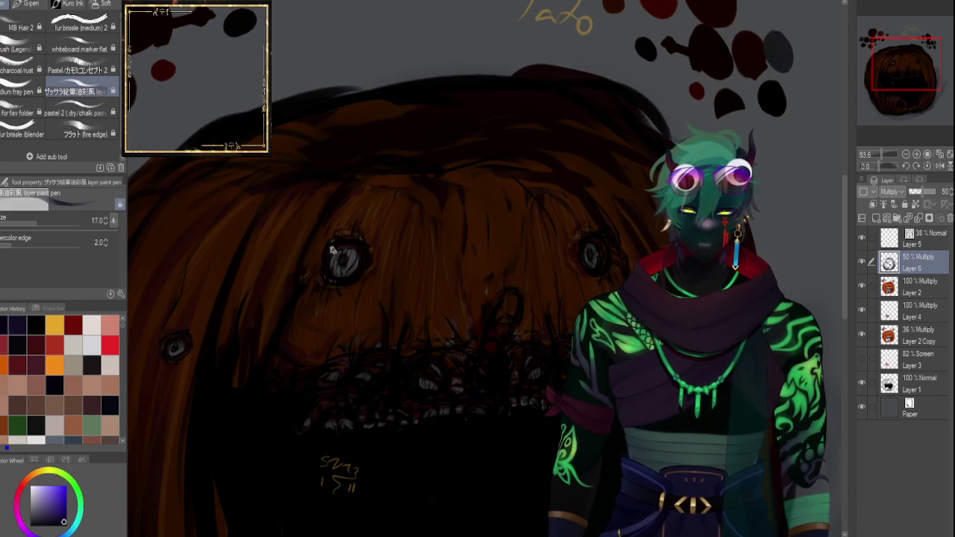
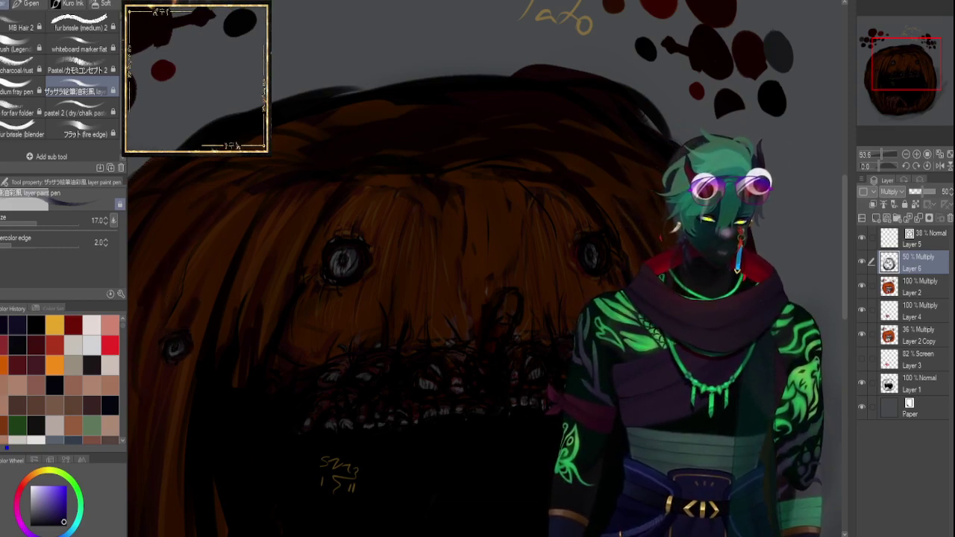
# Deepen the shadows around the mouth, the hand and the pumpkin's sides with the brush enlarged to size 25.
pyautogui.moveTo(925, 77); pyautogui.dragTo(896, 94)
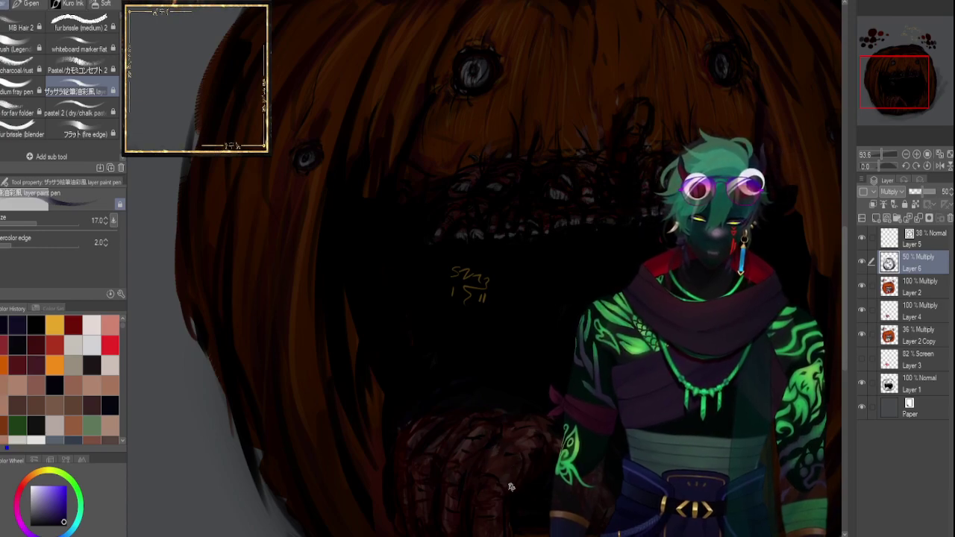
pyautogui.moveTo(885, 80); pyautogui.dragTo(884, 99)
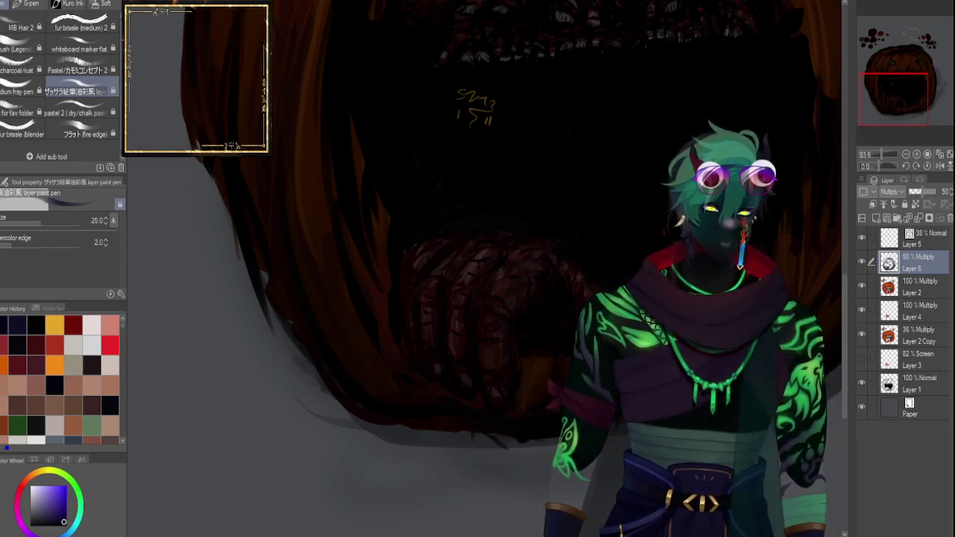
pyautogui.moveTo(897, 98); pyautogui.dragTo(919, 89)
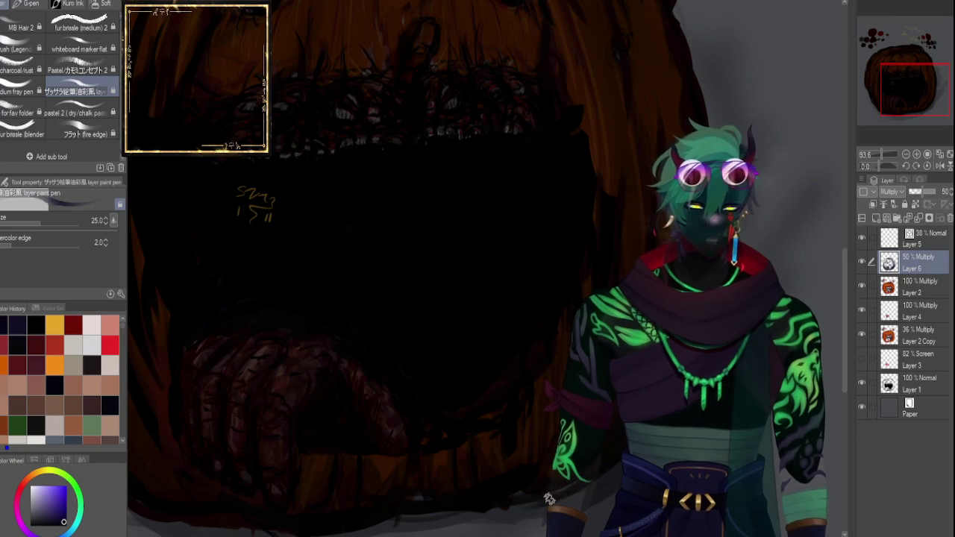
pyautogui.moveTo(912, 86); pyautogui.dragTo(888, 88)
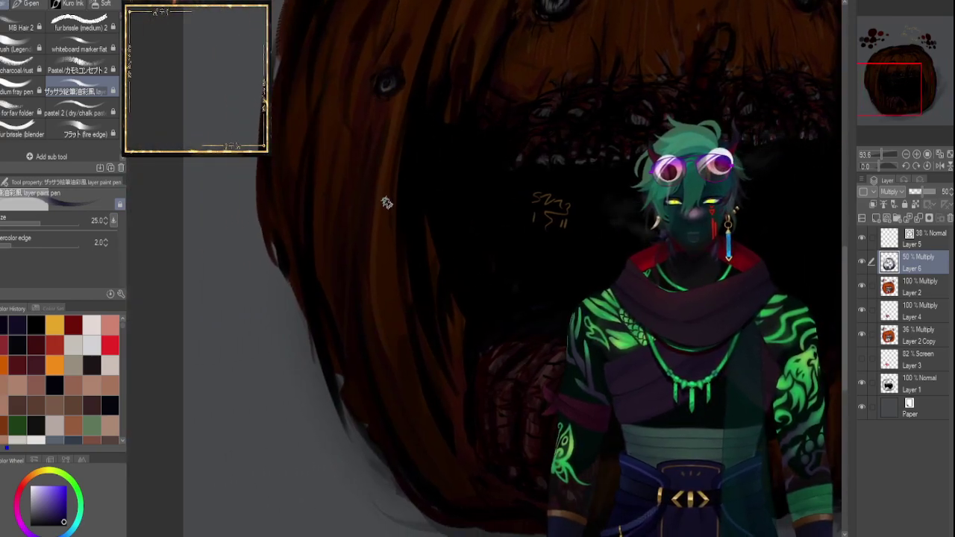
pyautogui.moveTo(905, 92); pyautogui.dragTo(902, 68)
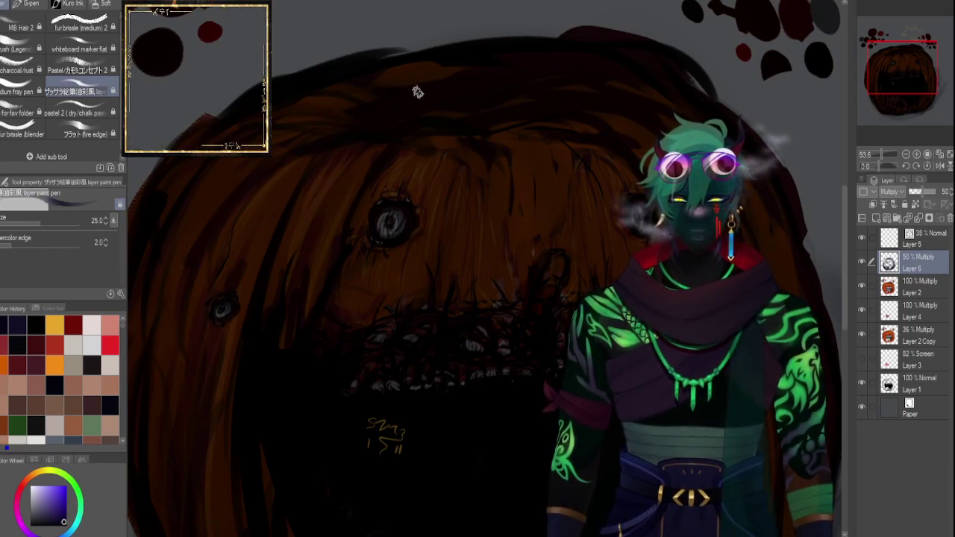
# Copy the whole content of Layer 2 and paste it as a new layer directly above the shadow layer.
pyautogui.moveTo(883, 155); pyautogui.dragTo(878, 154)
pyautogui.click(897, 286)
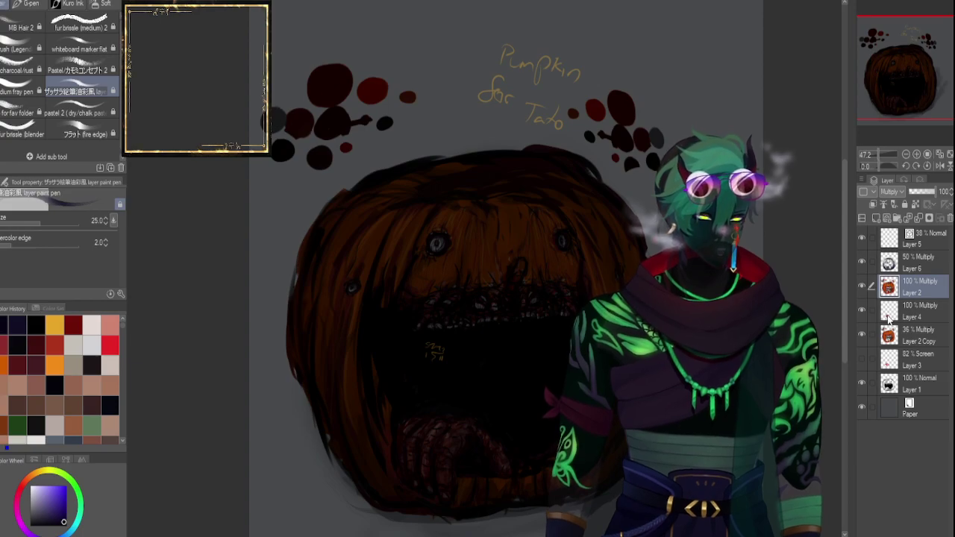
pyautogui.hotkey('ctrl', 'a')
pyautogui.click(902, 264)
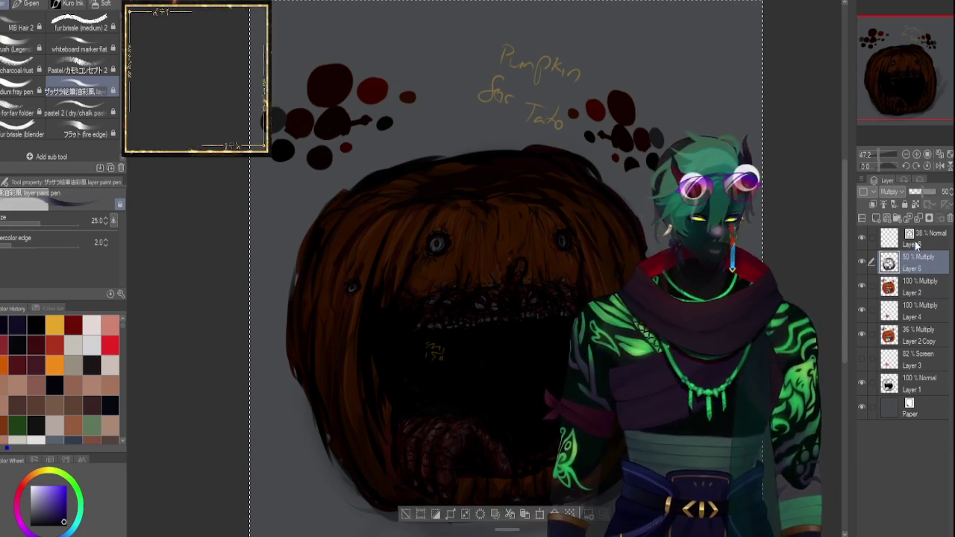
pyautogui.hotkey('ctrl', 'v')
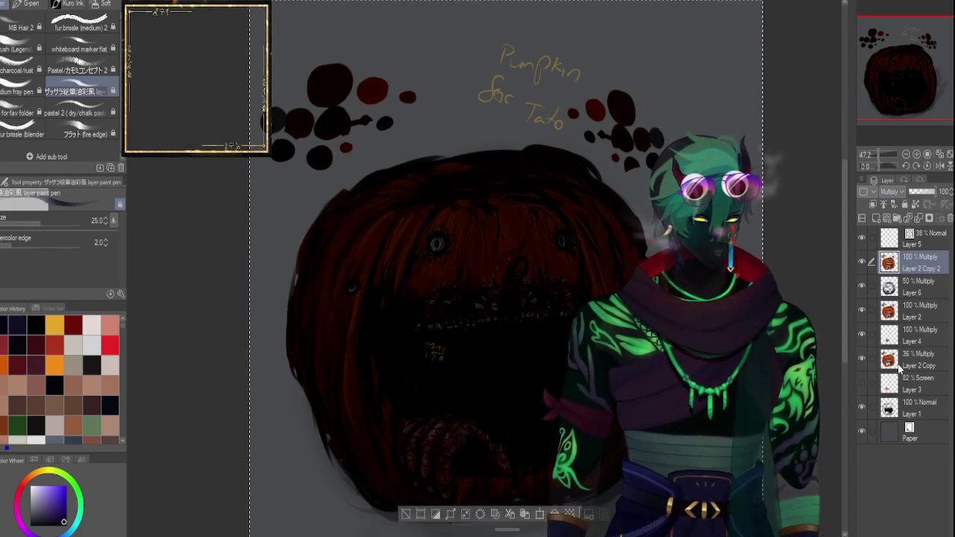
# Try the Brightness, Color, Saturation and Hue blending modes on the pasted copy of Layer 2.
pyautogui.click(891, 504)
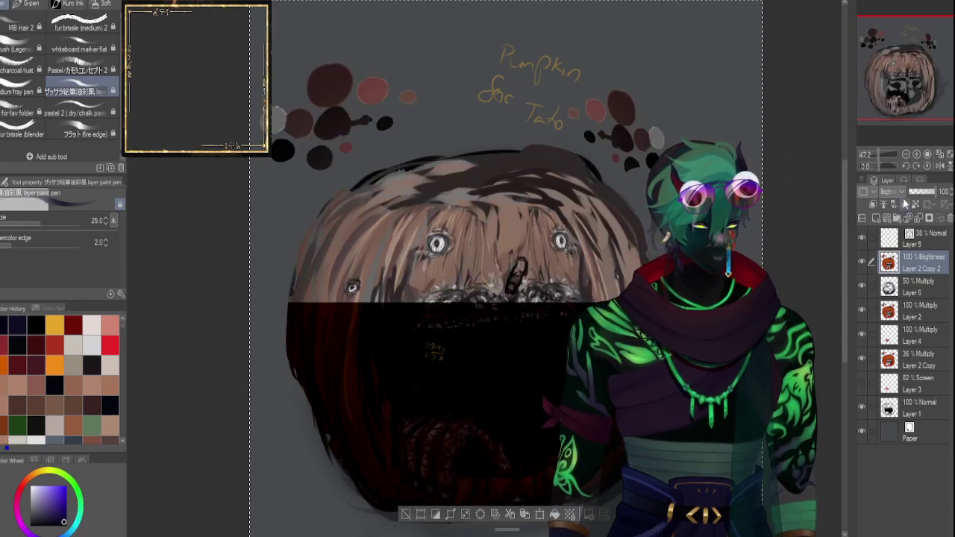
pyautogui.click(893, 192)
pyautogui.scroll(1, 893, 194)
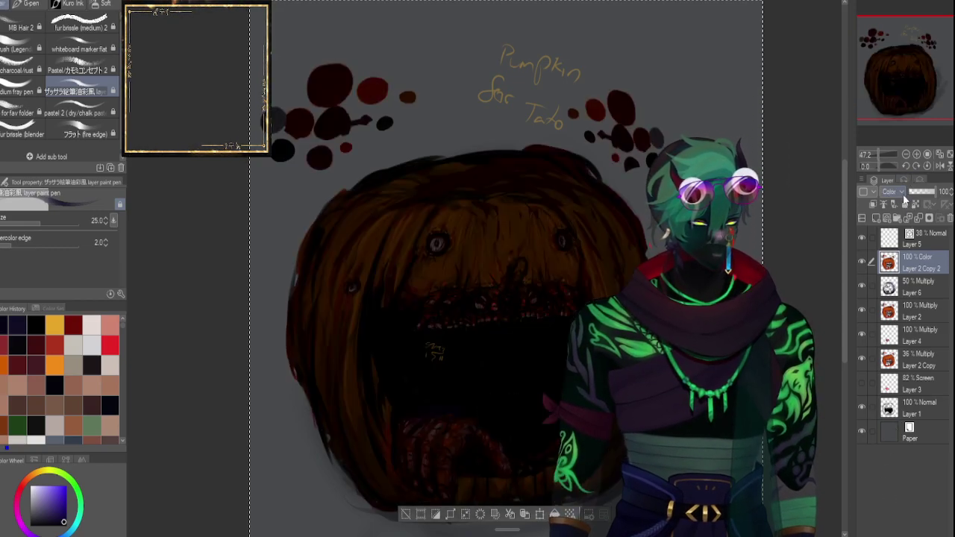
pyautogui.scroll(1, 891, 193)
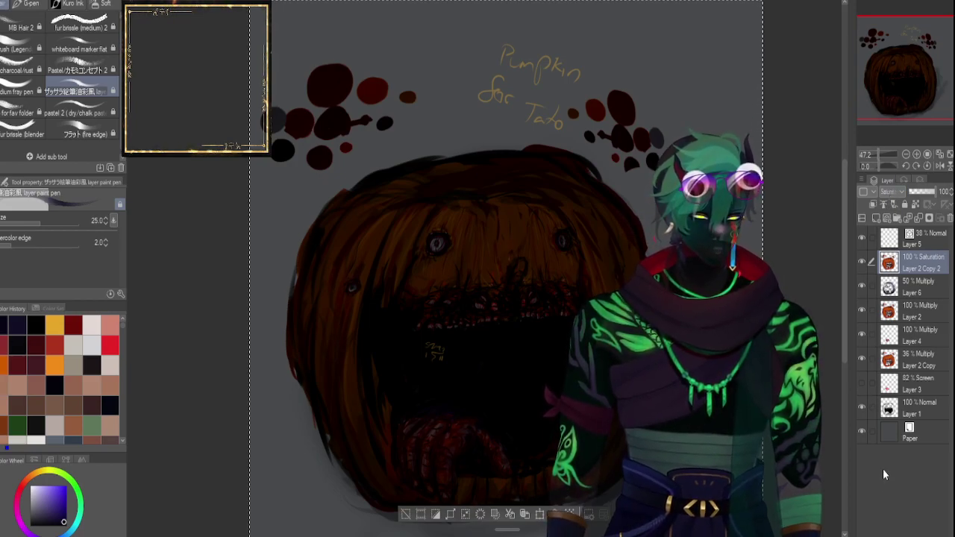
pyautogui.moveTo(903, 197); pyautogui.dragTo(940, 193)
pyautogui.click(897, 195)
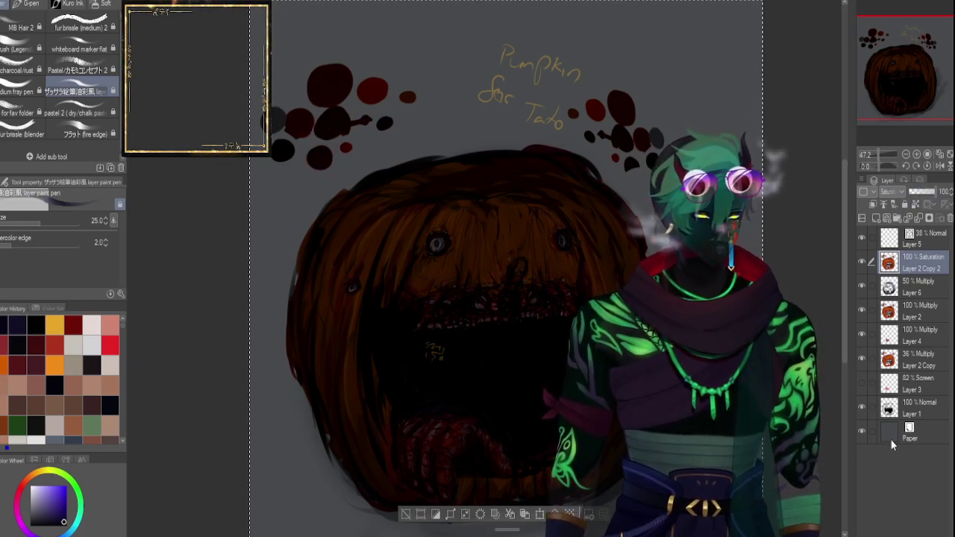
pyautogui.click(879, 447)
# Try the Divide, Lighter color and Darker color blending modes on the pasted layer.
pyautogui.click(892, 191)
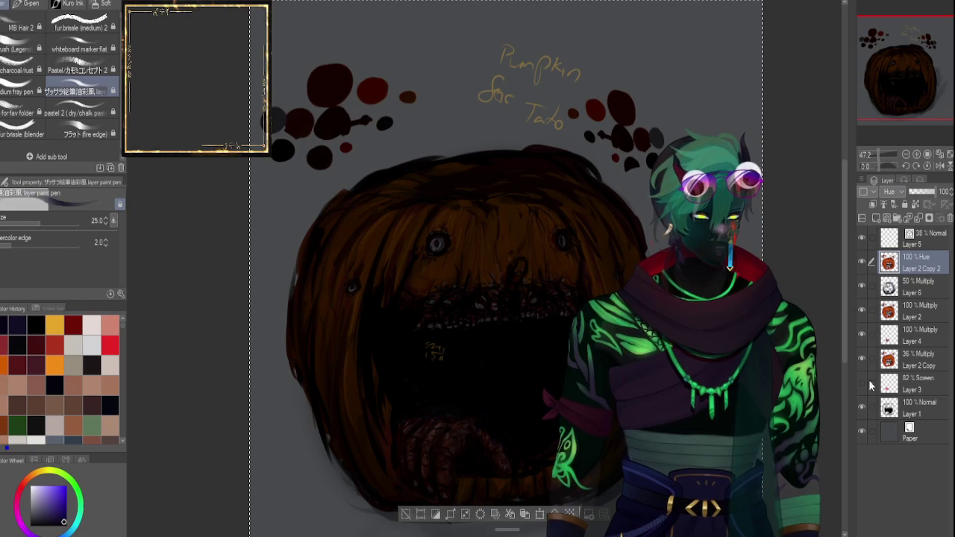
pyautogui.click(882, 455)
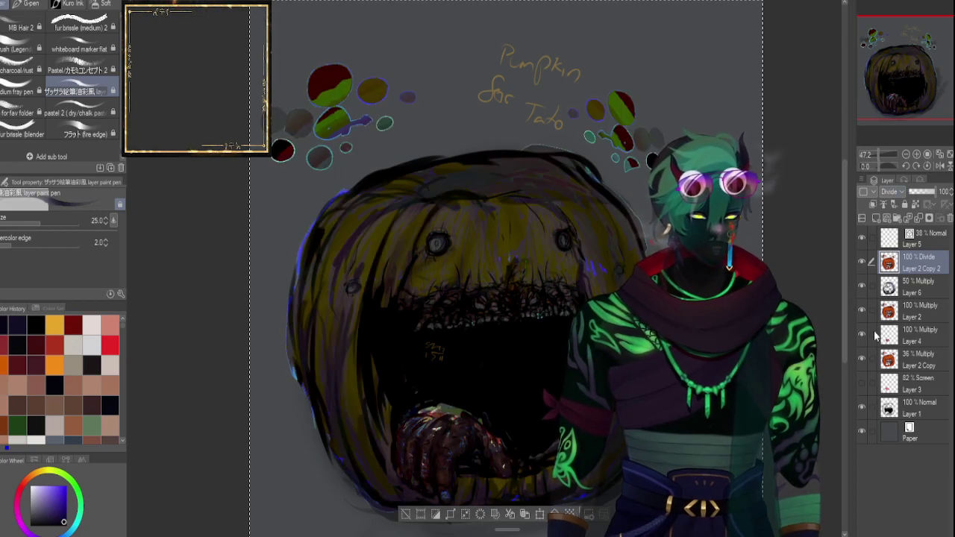
pyautogui.hotkey('ctrl', 'z')
pyautogui.click(886, 192)
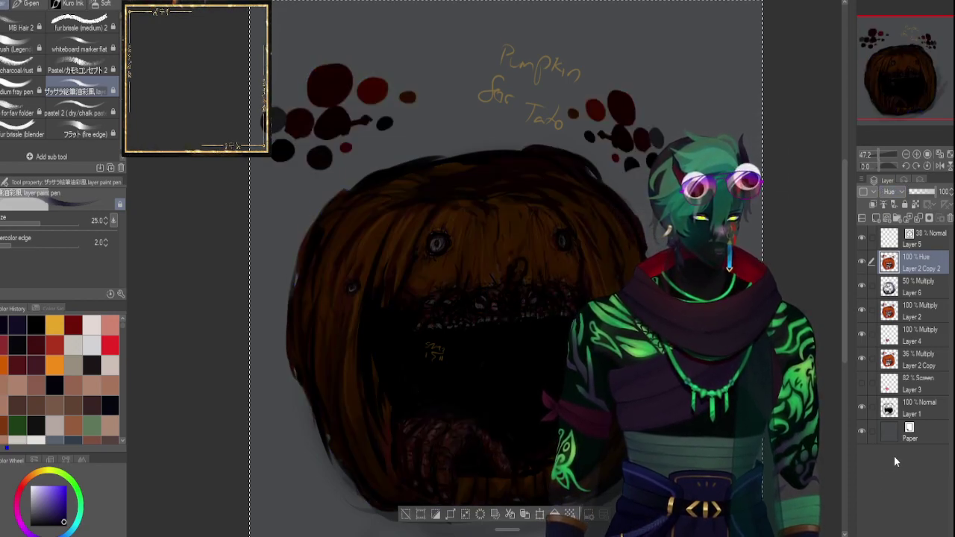
pyautogui.click(894, 453)
pyautogui.click(892, 192)
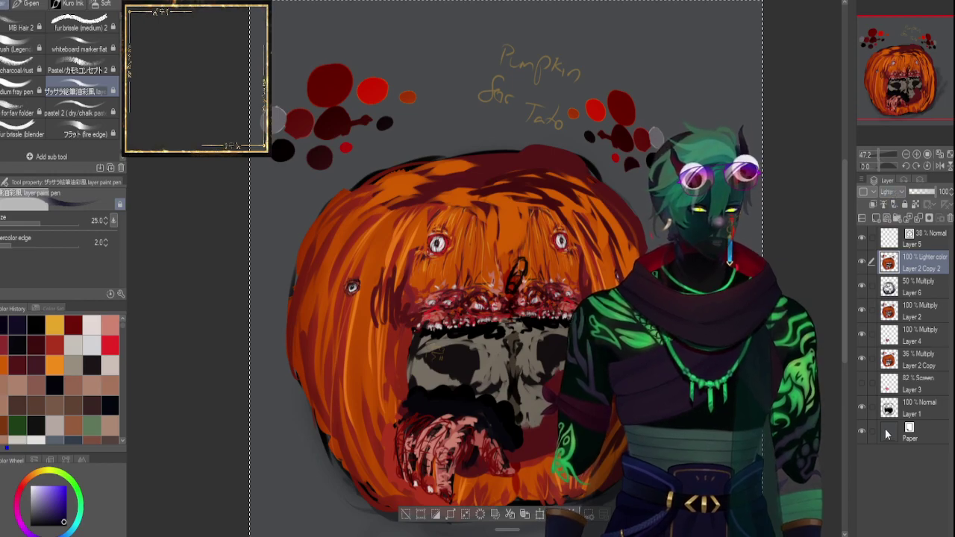
pyautogui.click(888, 239)
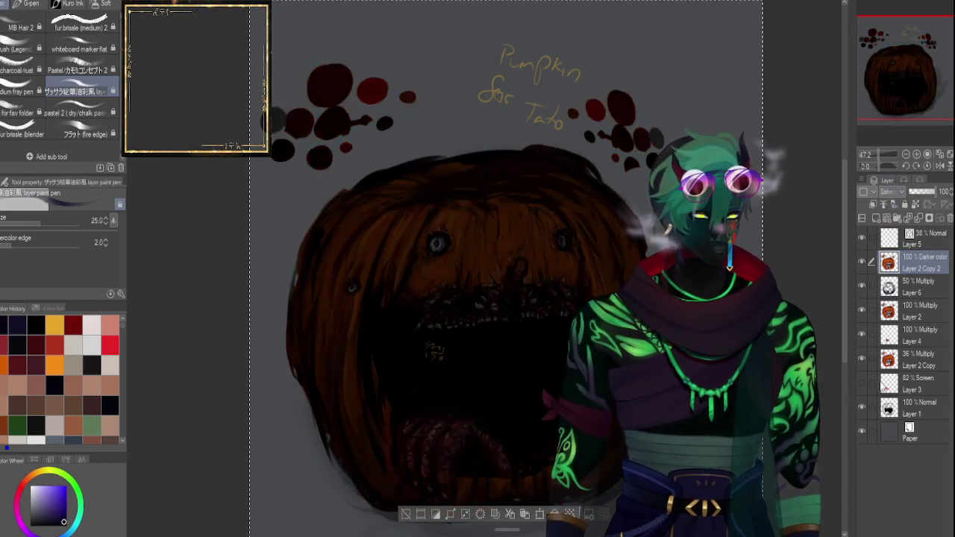
# Try the Hard mix and Pin light blending modes on the pasted layer.
pyautogui.click(894, 425)
pyautogui.click(892, 192)
pyautogui.click(892, 397)
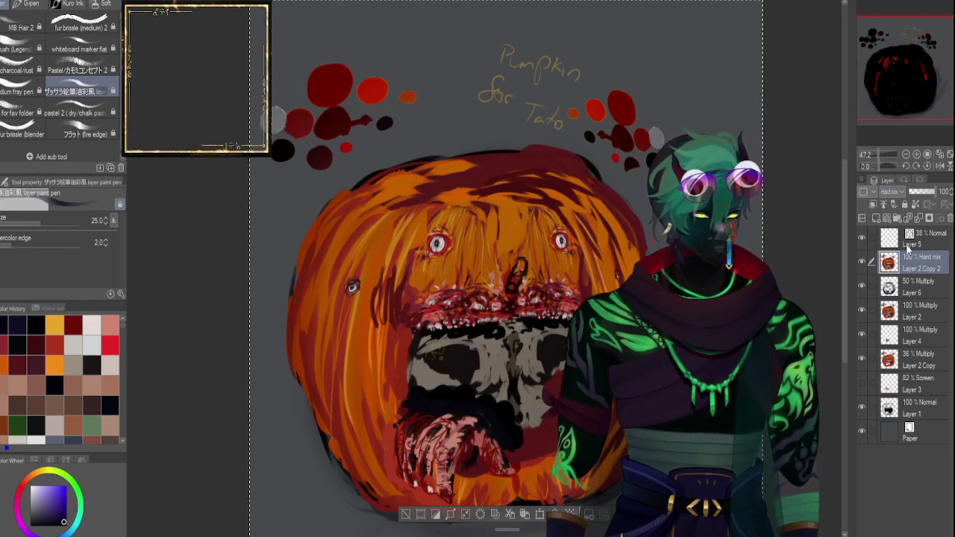
pyautogui.click(892, 193)
pyautogui.click(889, 384)
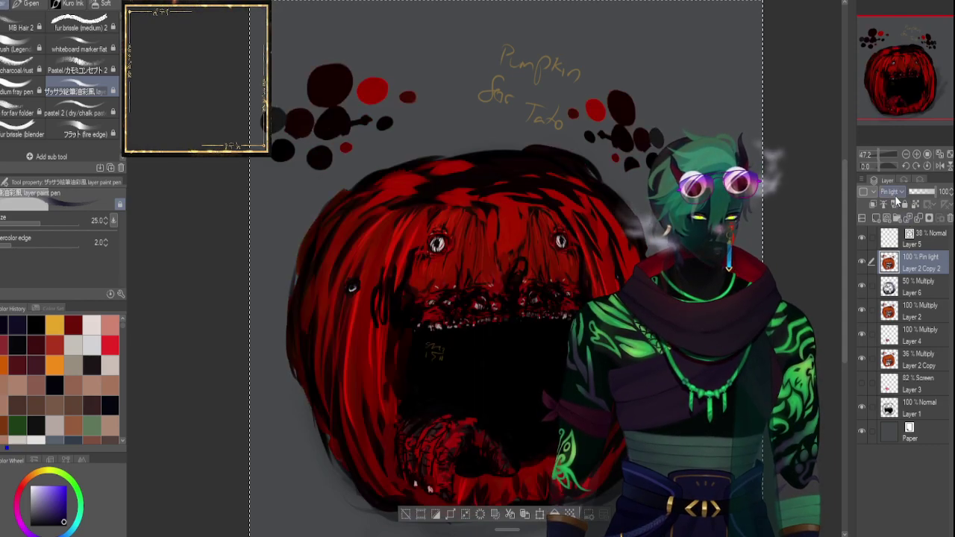
# Set the pasted layer's blending mode to Vivid light and reduce its opacity to 32%.
pyautogui.click(891, 195)
pyautogui.click(890, 371)
pyautogui.click(892, 194)
pyautogui.click(893, 359)
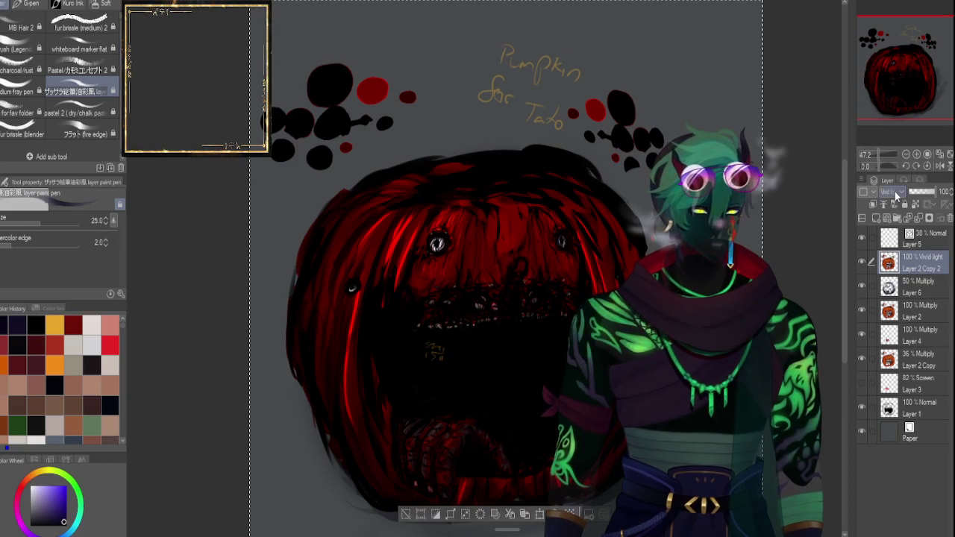
pyautogui.moveTo(919, 193); pyautogui.dragTo(912, 192)
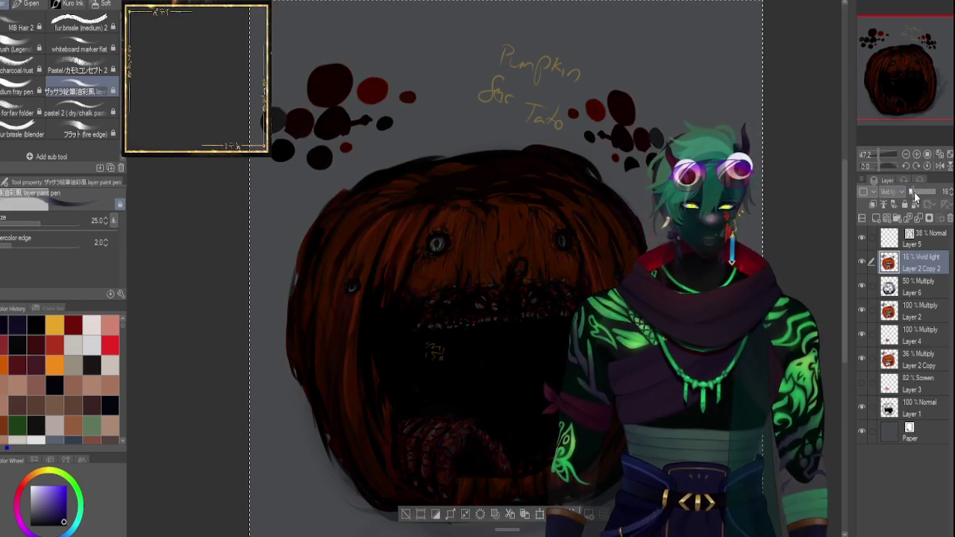
# Softly erase parts of the Vivid light layer over the pumpkin with the airbrush eraser, varying its size between 80 and 200.
pyautogui.press(']')
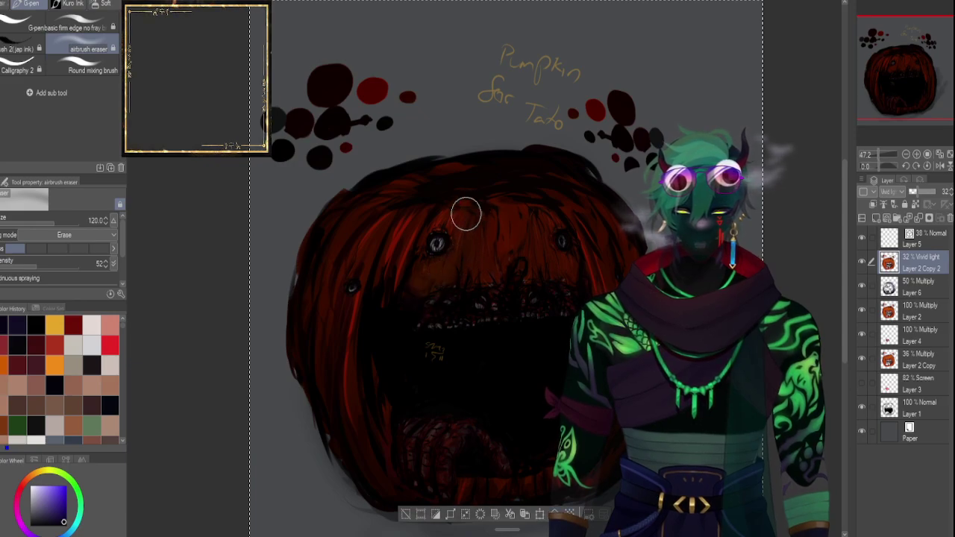
pyautogui.press('[')
pyautogui.press('[')
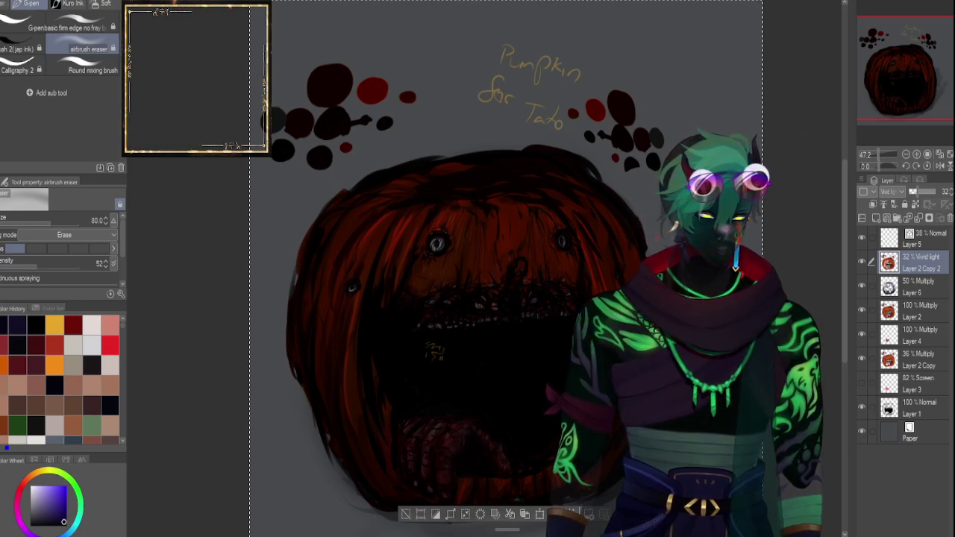
pyautogui.press(']')
pyautogui.press(']')
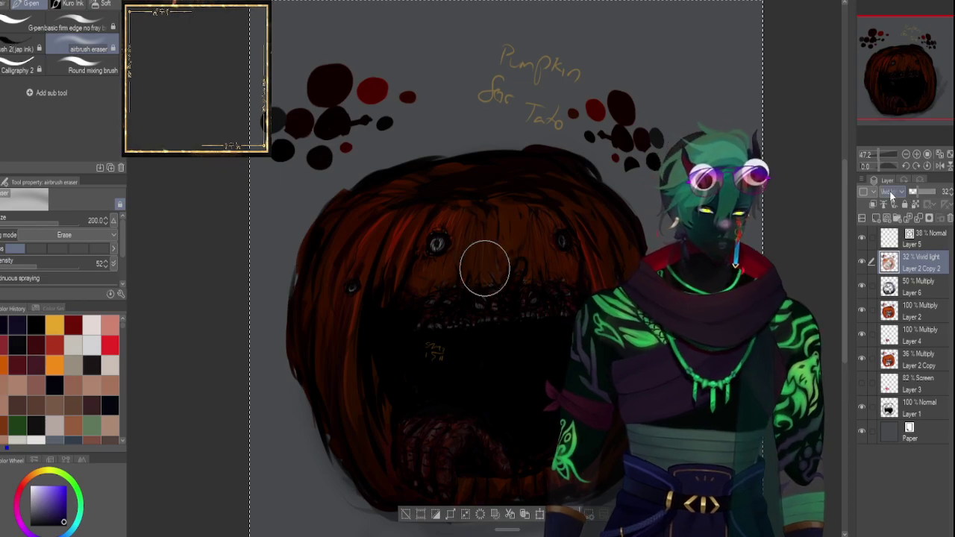
# Try the Difference, Overlay and Add blending modes on the partly erased layer.
pyautogui.scroll(1, 892, 193)
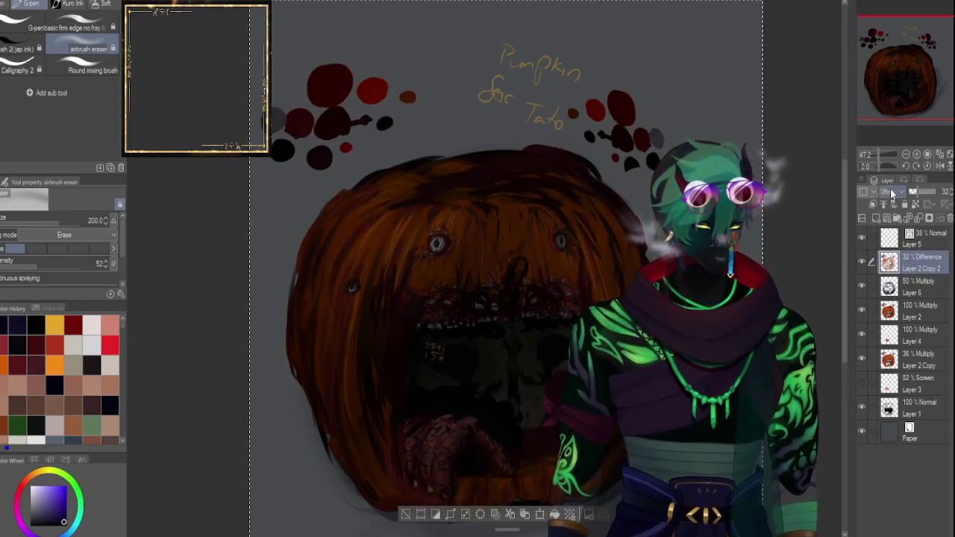
pyautogui.scroll(1, 890, 192)
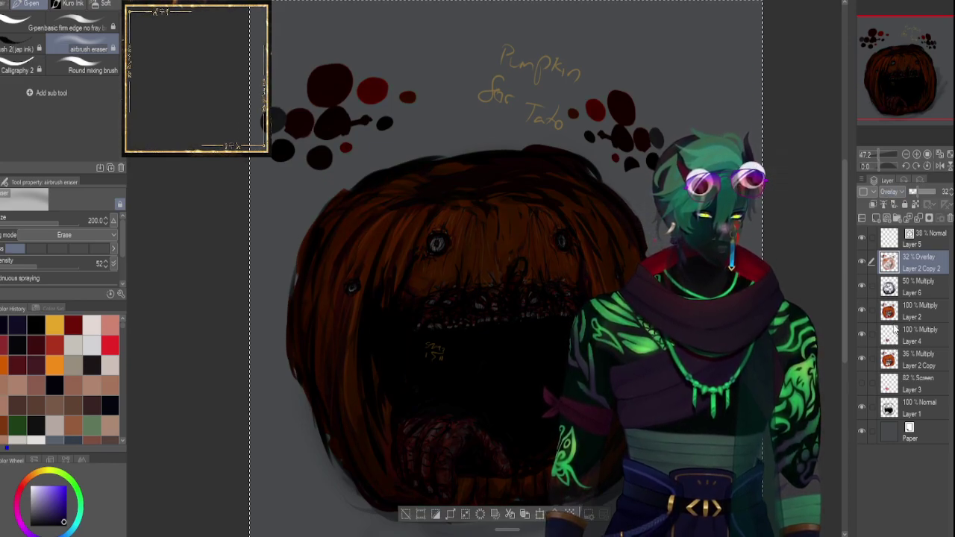
pyautogui.scroll(2, 897, 193)
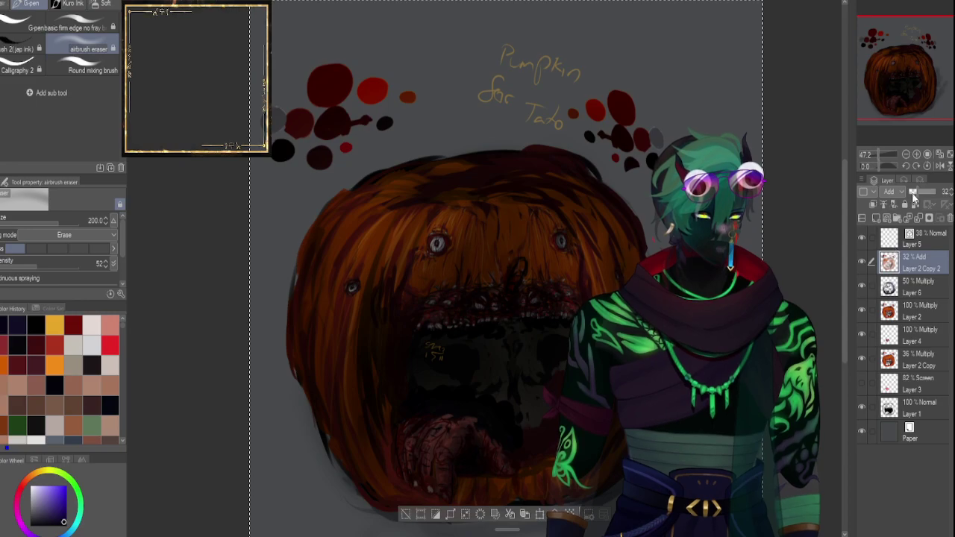
# Set the partly erased layer's opacity to 34% and return its blending mode to Vivid light.
pyautogui.moveTo(928, 192); pyautogui.dragTo(918, 192)
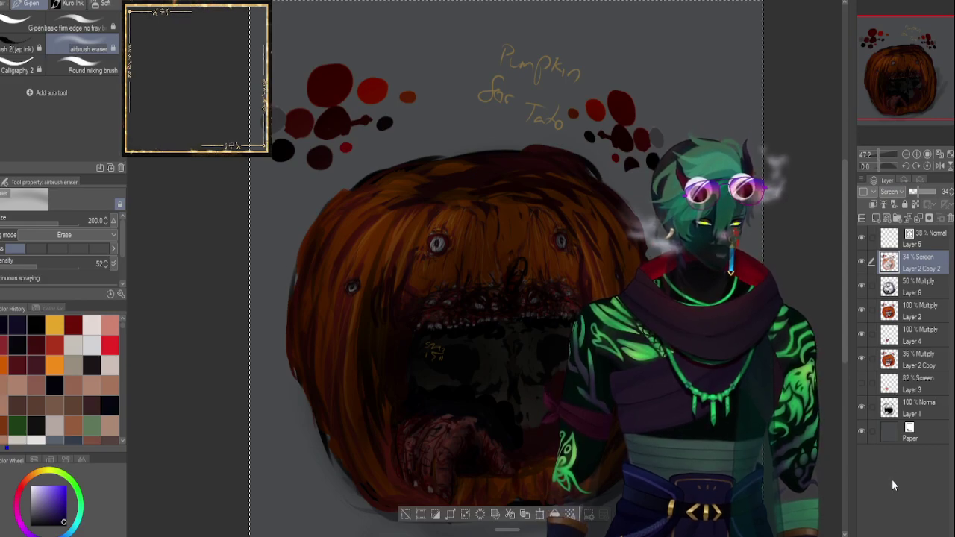
pyautogui.click(885, 390)
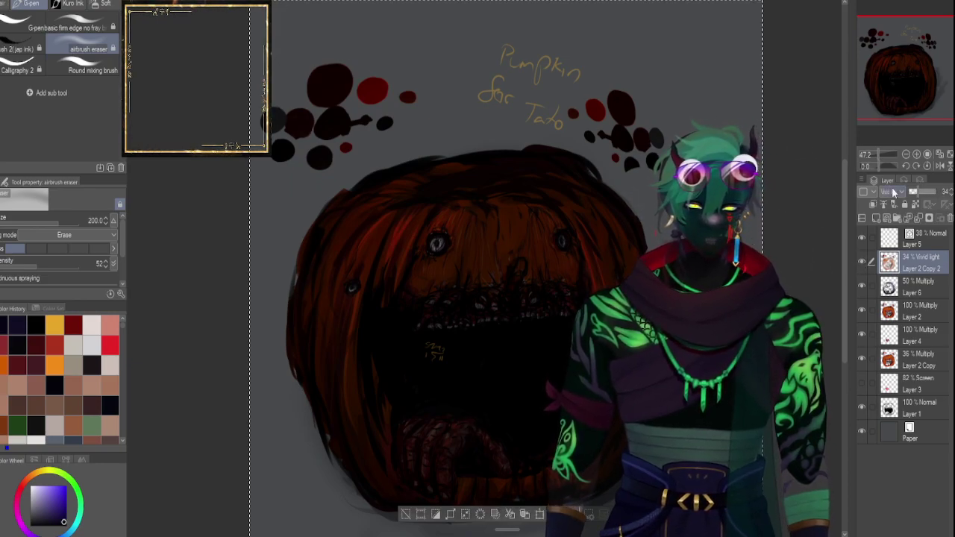
# Toggle Layer 2's visibility to compare the painting, and set the opacity of Layer 2 Copy to 42%.
pyautogui.moveTo(881, 159); pyautogui.dragTo(875, 158)
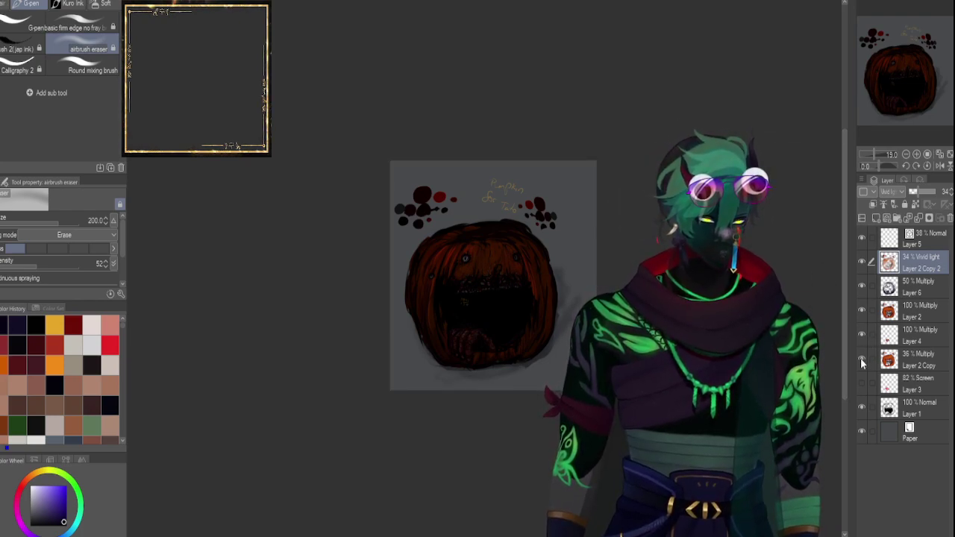
pyautogui.click(862, 309)
pyautogui.click(862, 308)
pyautogui.click(922, 360)
pyautogui.click(922, 190)
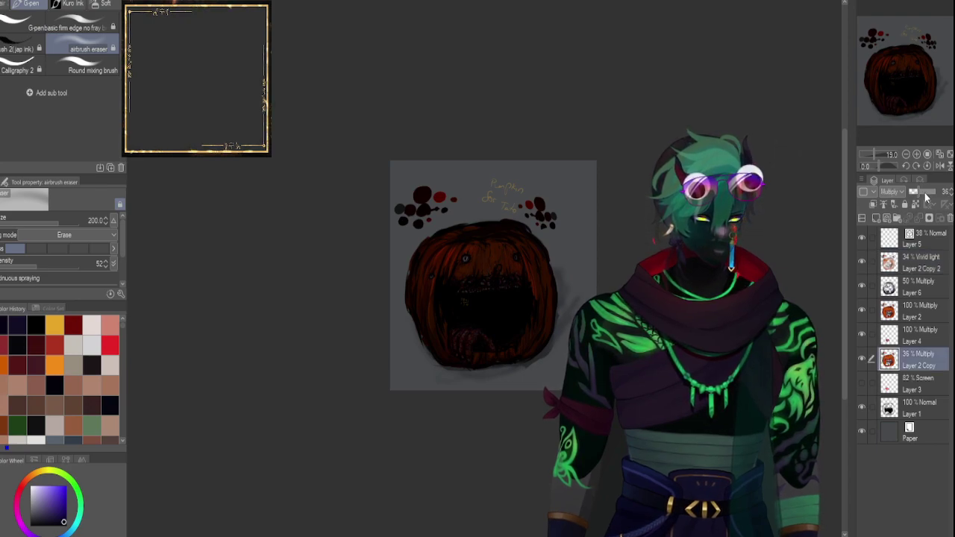
pyautogui.moveTo(921, 190); pyautogui.dragTo(932, 193)
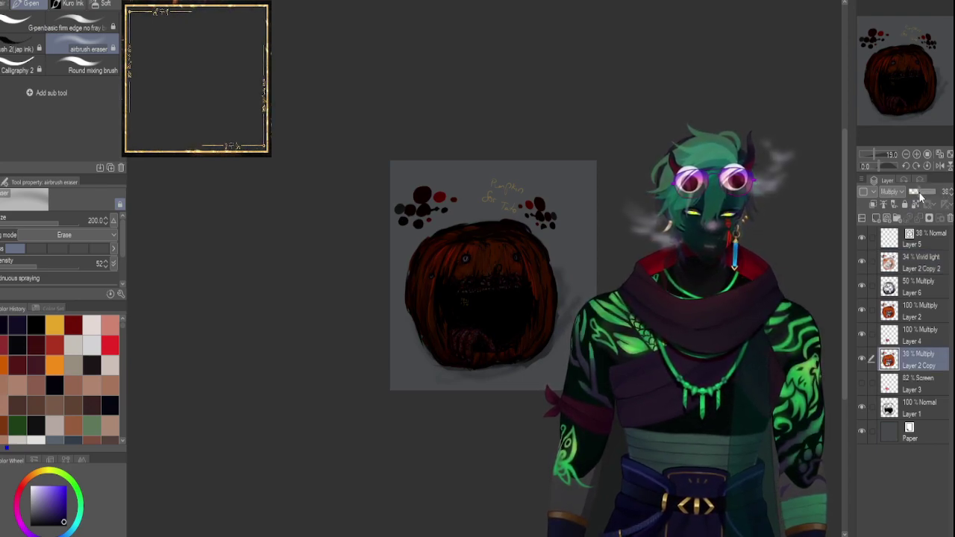
pyautogui.moveTo(920, 193); pyautogui.dragTo(922, 195)
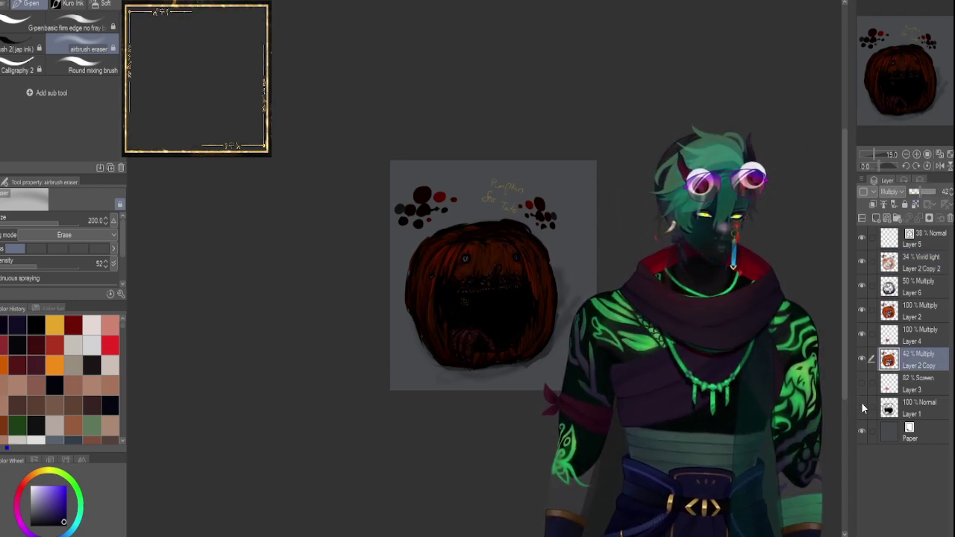
# Toggle Layer 1's visibility and leave it hidden to expose the mouth area on the layers above.
pyautogui.click(862, 404)
pyautogui.click(862, 400)
pyautogui.click(861, 401)
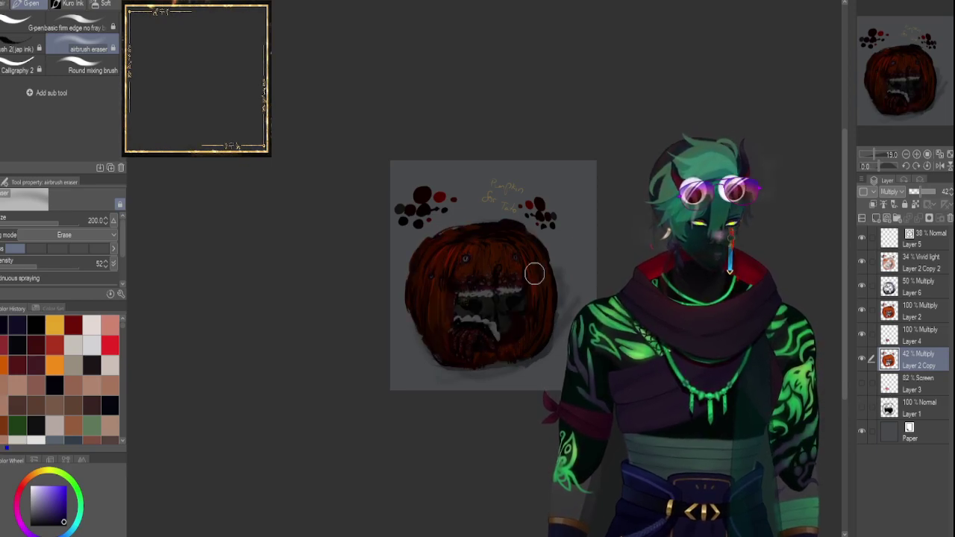
# Paint a selection over the pumpkin's mouth interior with the Selection pen, enlarging it to 150 for broad coverage.
pyautogui.press('m')
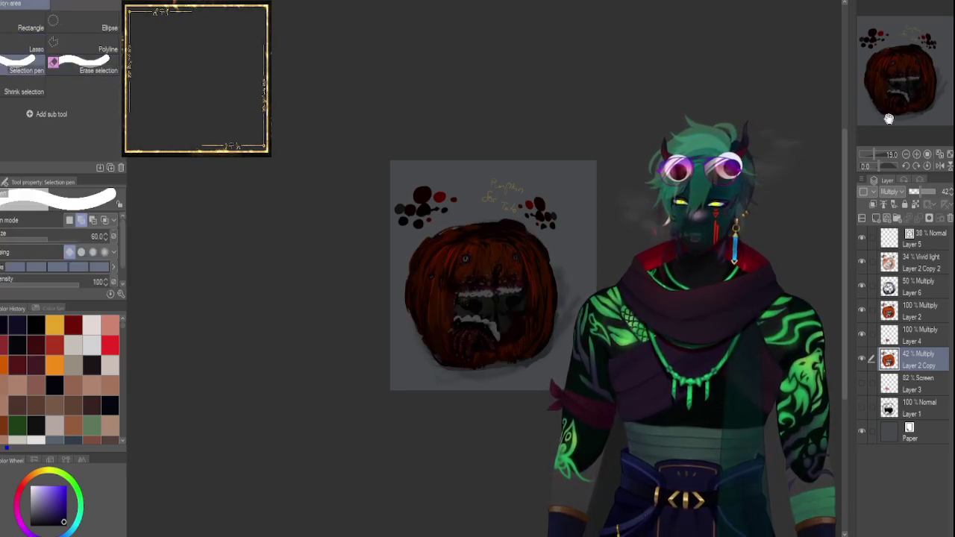
pyautogui.moveTo(880, 154); pyautogui.dragTo(881, 154)
pyautogui.moveTo(918, 75); pyautogui.dragTo(919, 82)
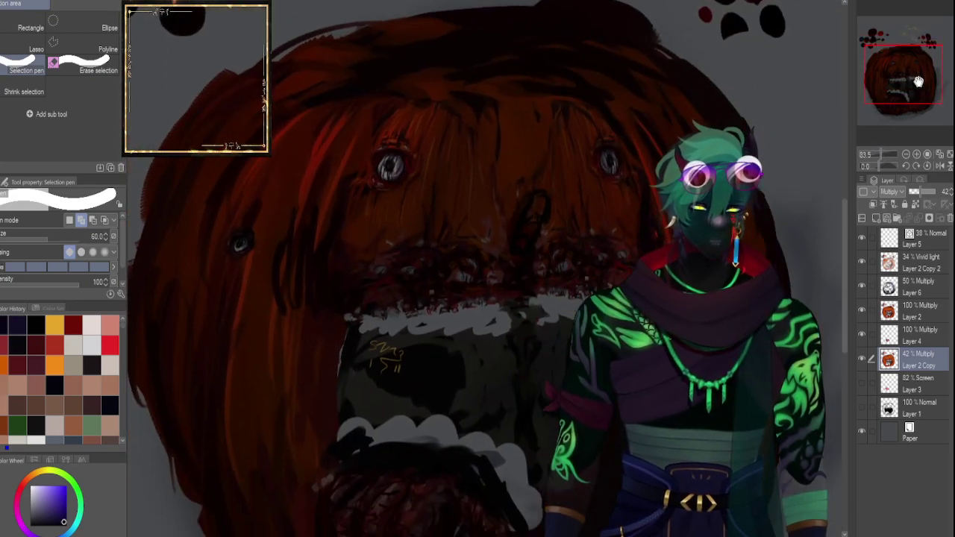
pyautogui.moveTo(550, 319); pyautogui.dragTo(440, 334)
pyautogui.press(']')
pyautogui.press(']')
pyautogui.press(']')
pyautogui.press(']')
pyautogui.press(']')
pyautogui.moveTo(446, 396)
pyautogui.mouseDown()
pyautogui.moveTo(490, 379)
pyautogui.moveTo(501, 424)
pyautogui.moveTo(490, 423)
pyautogui.moveTo(501, 432)
pyautogui.moveTo(414, 426)
pyautogui.moveTo(530, 456)
pyautogui.mouseUp()
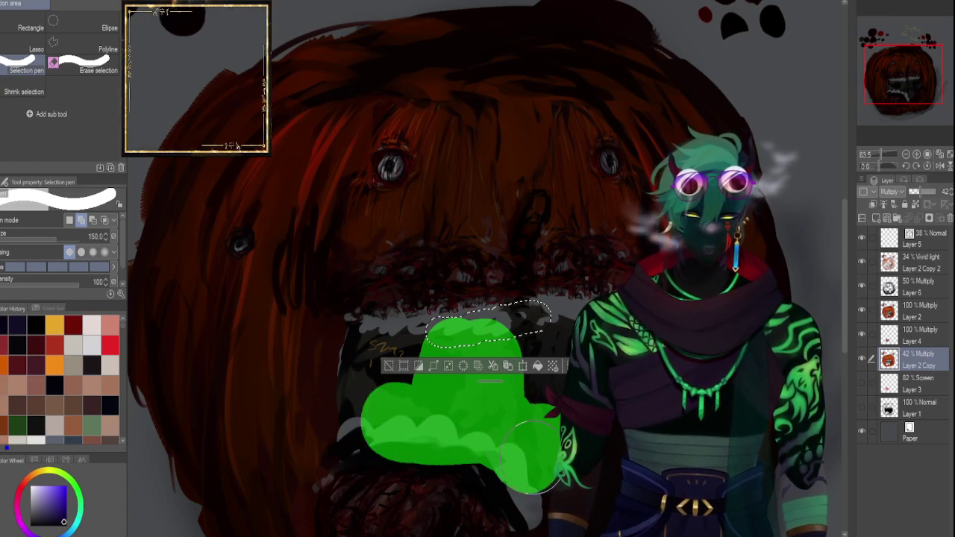
pyautogui.moveTo(515, 380); pyautogui.dragTo(576, 328)
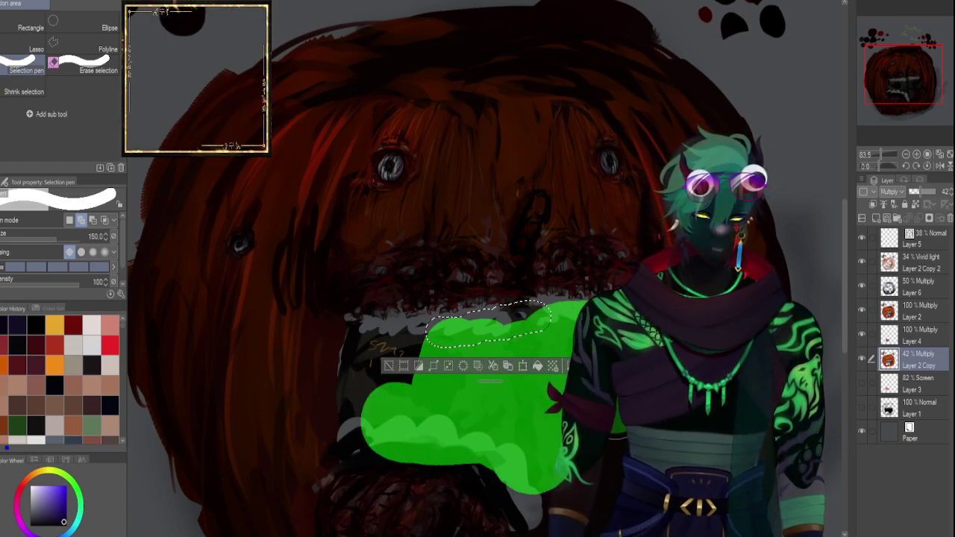
pyautogui.moveTo(589, 444); pyautogui.dragTo(556, 483)
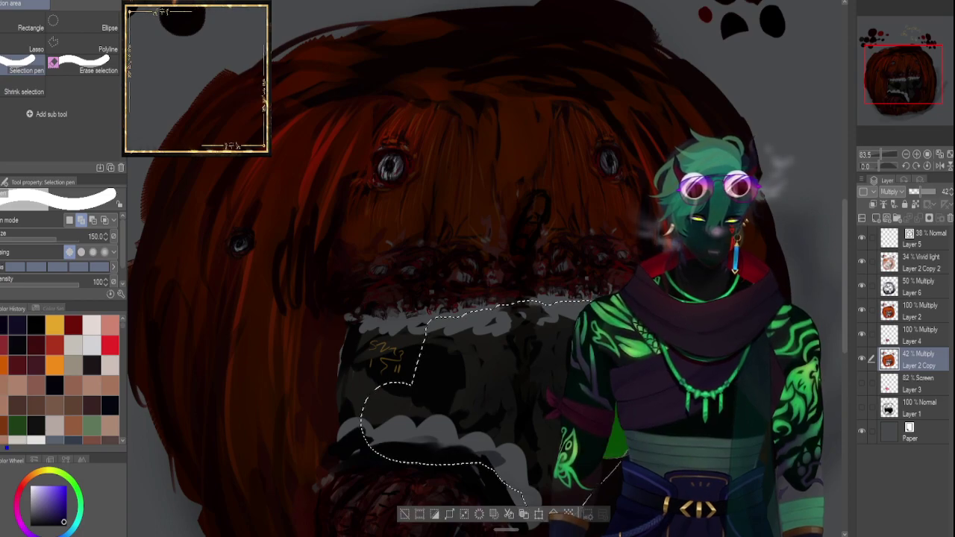
# Extend the selection to the mouth's side edges and fill its remaining gaps with a smaller Selection pen.
pyautogui.press('[')
pyautogui.press('[')
pyautogui.moveTo(383, 412)
pyautogui.mouseDown()
pyautogui.moveTo(362, 432)
pyautogui.moveTo(352, 327)
pyautogui.moveTo(433, 359)
pyautogui.moveTo(462, 322)
pyautogui.moveTo(502, 315)
pyautogui.mouseUp()
pyautogui.moveTo(618, 411); pyautogui.dragTo(607, 308)
pyautogui.moveTo(514, 384); pyautogui.dragTo(523, 399)
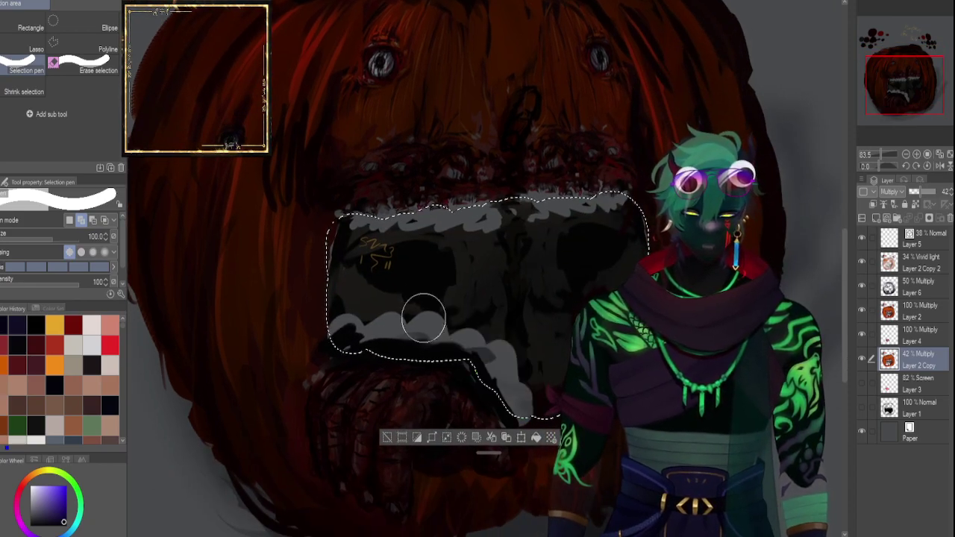
pyautogui.moveTo(608, 287)
pyautogui.mouseDown()
pyautogui.moveTo(651, 259)
pyautogui.moveTo(645, 228)
pyautogui.mouseUp()
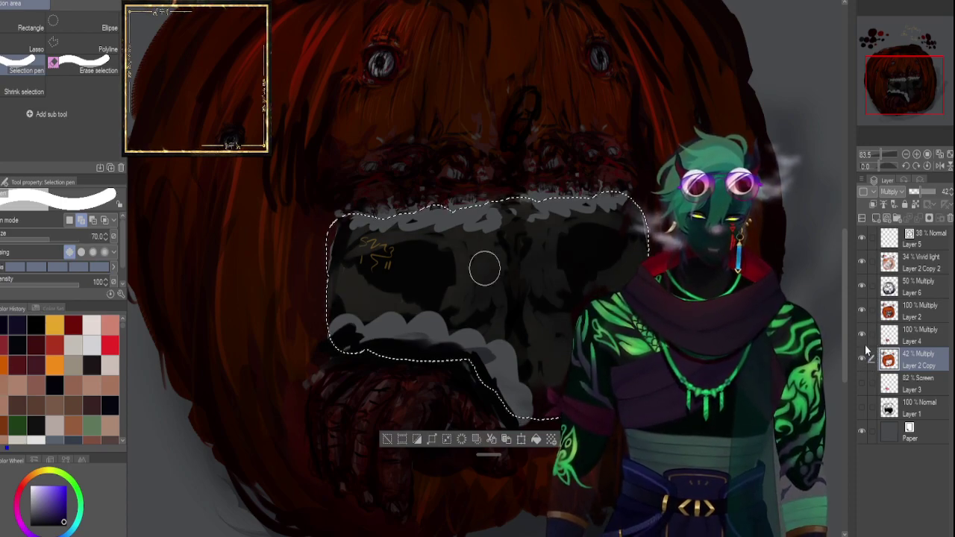
# Delete the selected mouth area from Layer 2, Layer 2 Copy and the Vivid light layer Layer 2 Copy 2.
pyautogui.click(901, 313)
pyautogui.press('Delete')
pyautogui.click(903, 266)
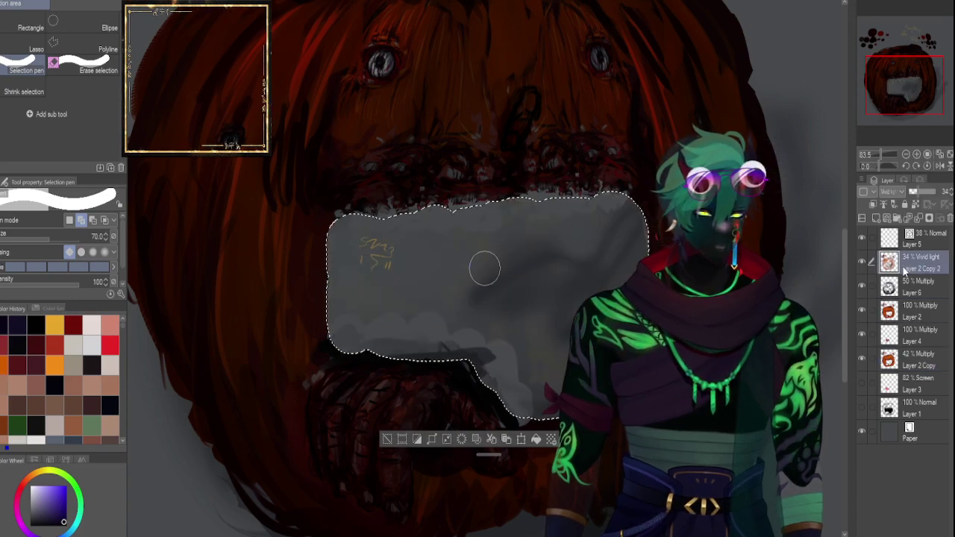
pyautogui.click(911, 291)
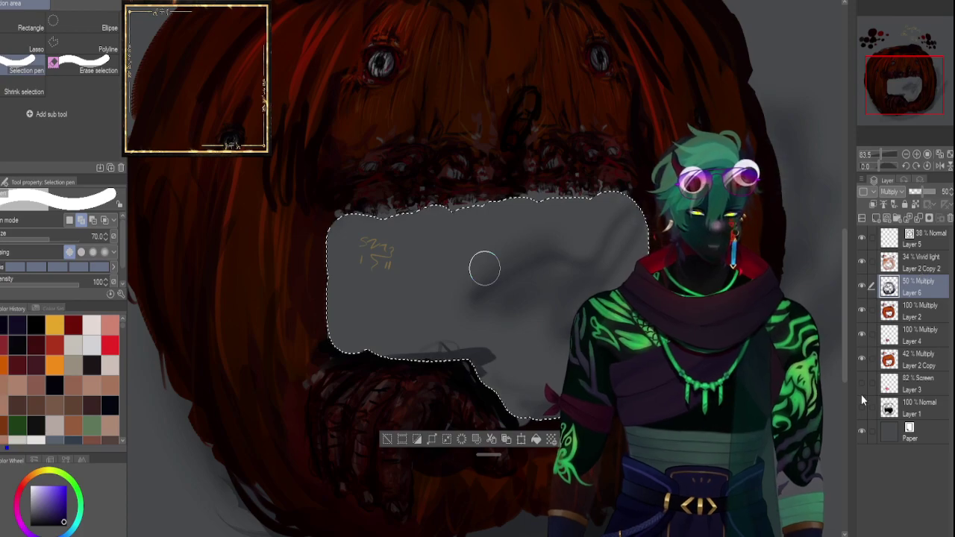
# Show Layer 1 again, toggle Layer 6 to compare the shadows, and deselect the mouth area.
pyautogui.click(863, 409)
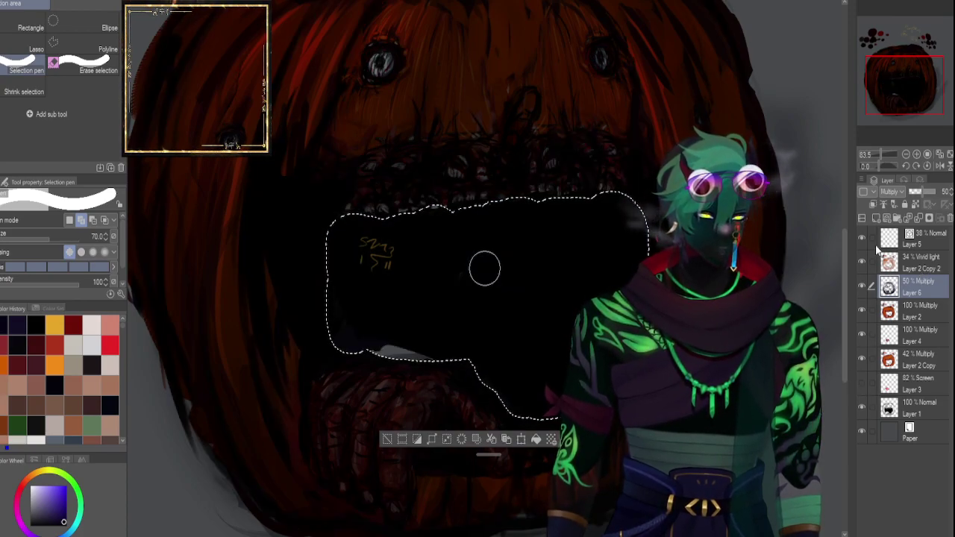
pyautogui.moveTo(879, 154); pyautogui.dragTo(878, 156)
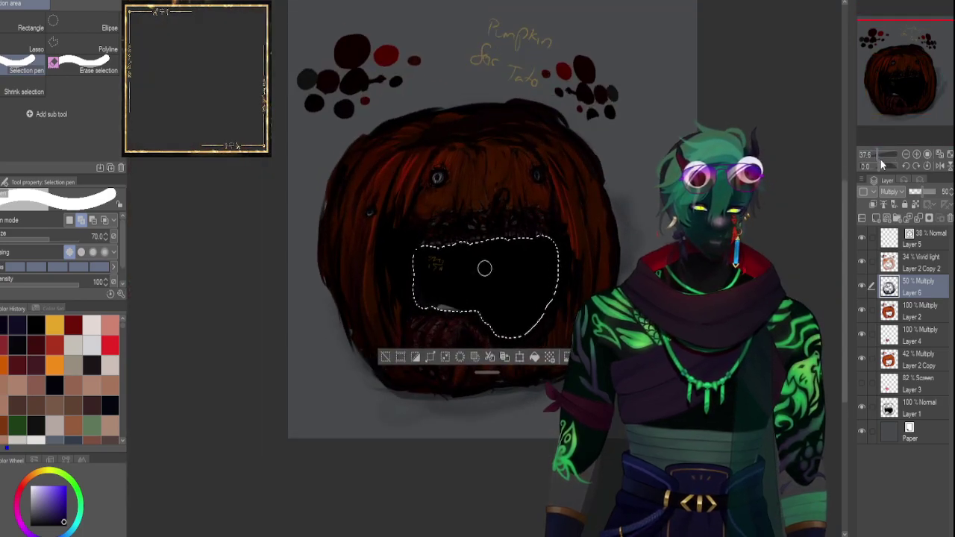
pyautogui.click(863, 286)
pyautogui.click(863, 286)
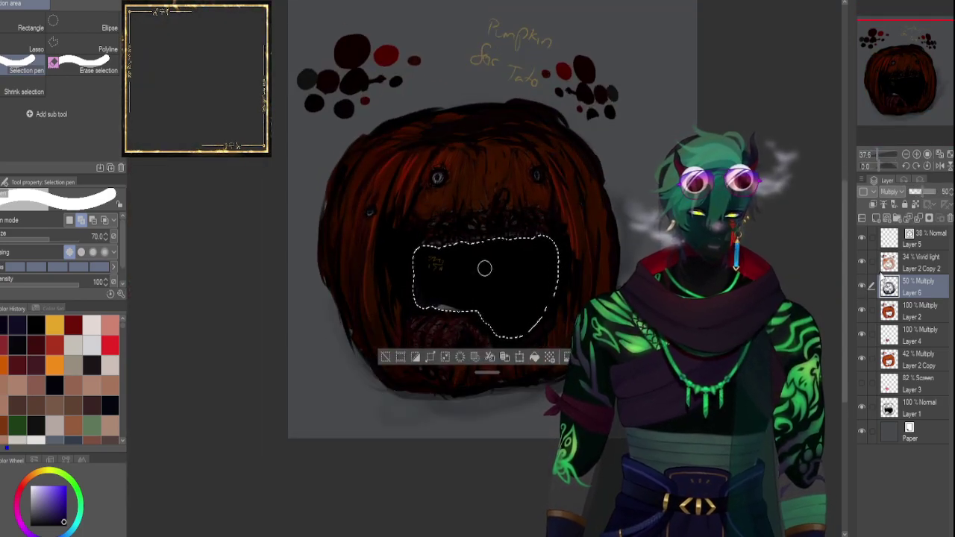
pyautogui.hotkey('ctrl', 'd')
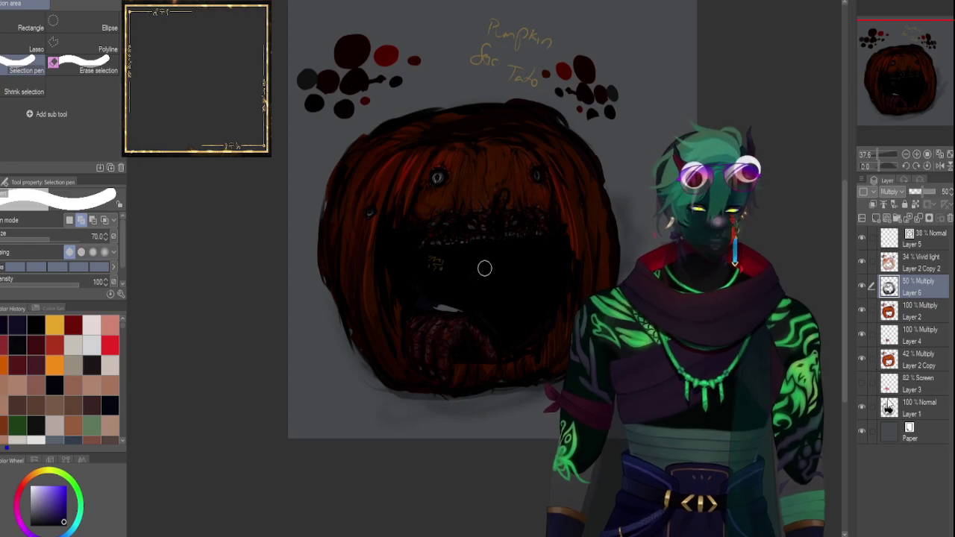
# Cover the pale gap above the tongue with black on Layer 1, using Sumi-E Brush 2 at size 20.
pyautogui.click(919, 407)
pyautogui.moveTo(48, 238); pyautogui.dragTo(58, 238)
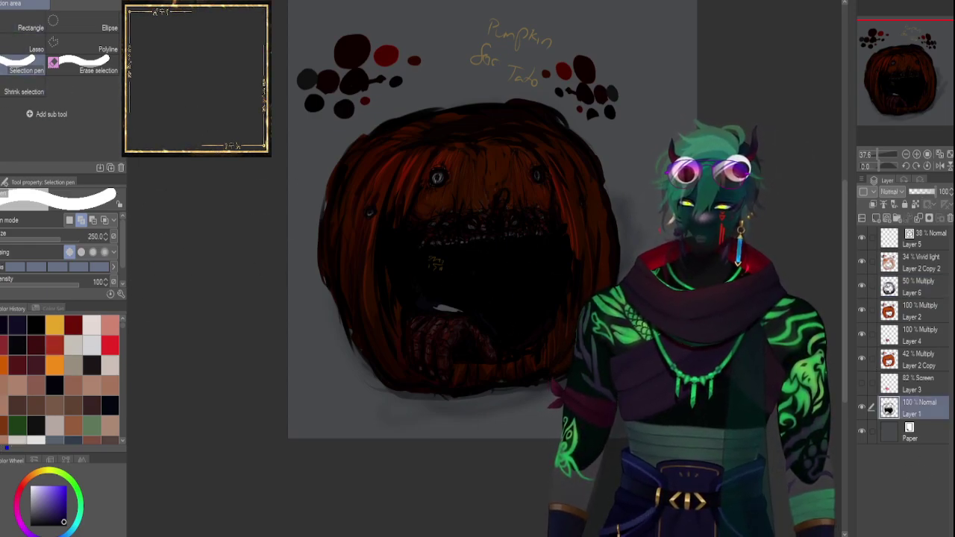
pyautogui.press('p')
pyautogui.click(9, 43)
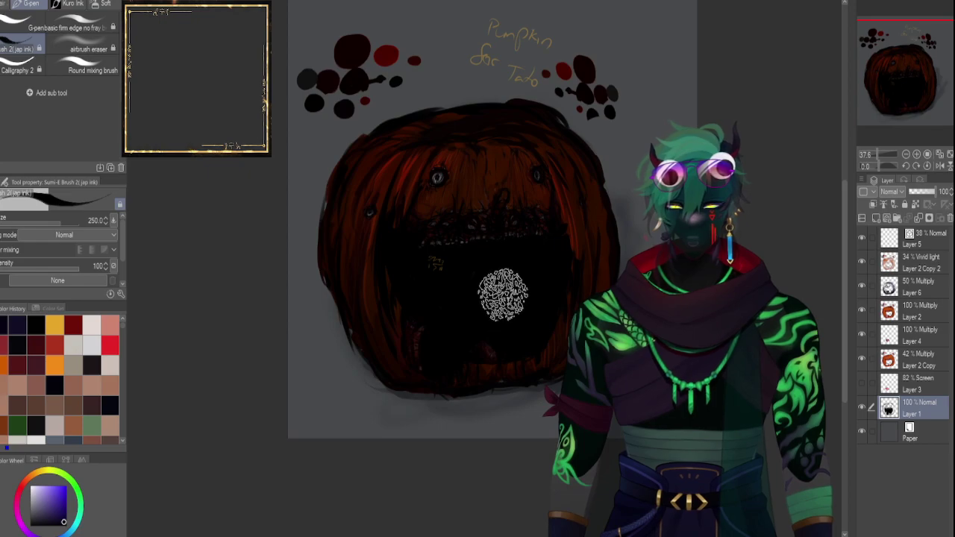
pyautogui.hotkey('ctrl', 'z')
pyautogui.hotkey('ctrl', 'z')
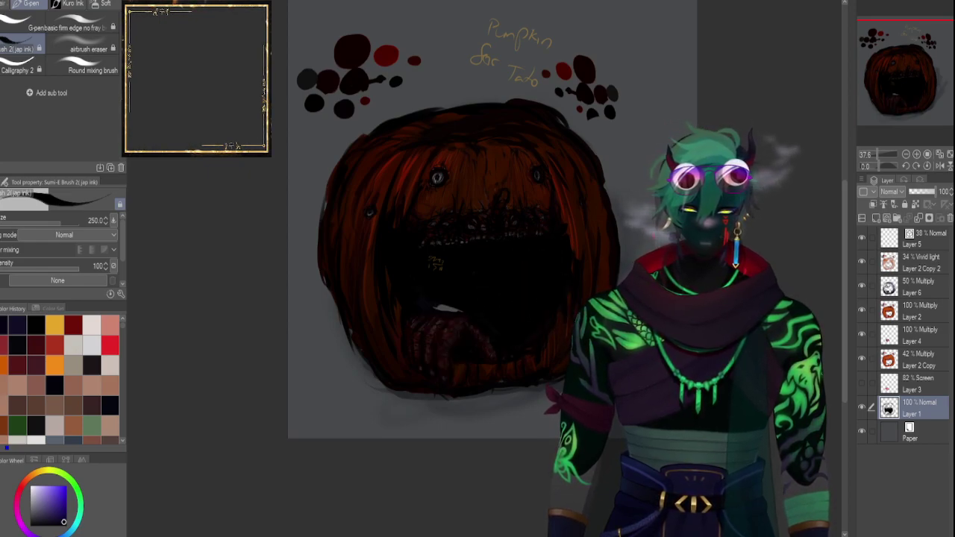
pyautogui.press('[')
pyautogui.press('[')
pyautogui.press('[')
pyautogui.press('[')
pyautogui.moveTo(437, 298)
pyautogui.mouseDown()
pyautogui.moveTo(464, 305)
pyautogui.moveTo(435, 303)
pyautogui.mouseUp()
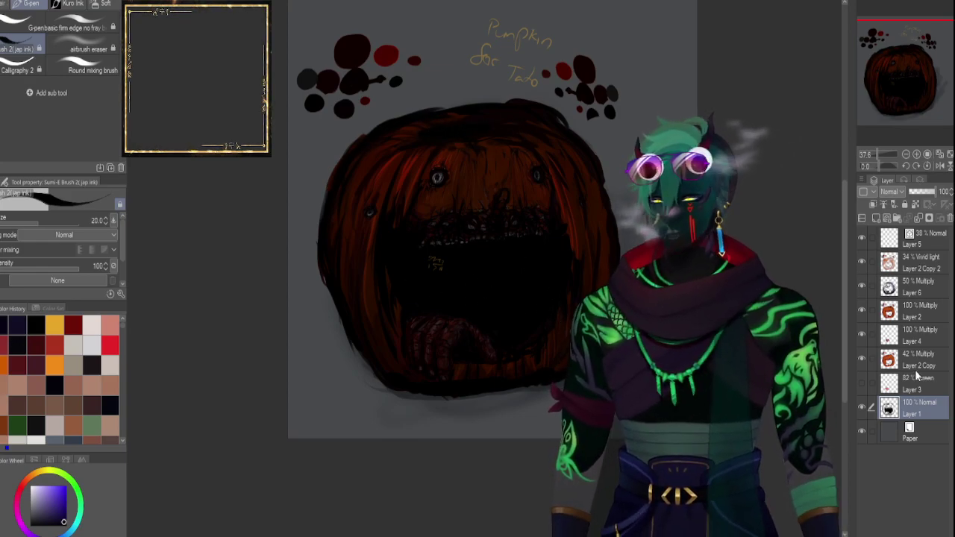
# Set the opacity of Layer 2 Copy to 56% and duplicate the layer.
pyautogui.click(896, 264)
pyautogui.click(871, 362)
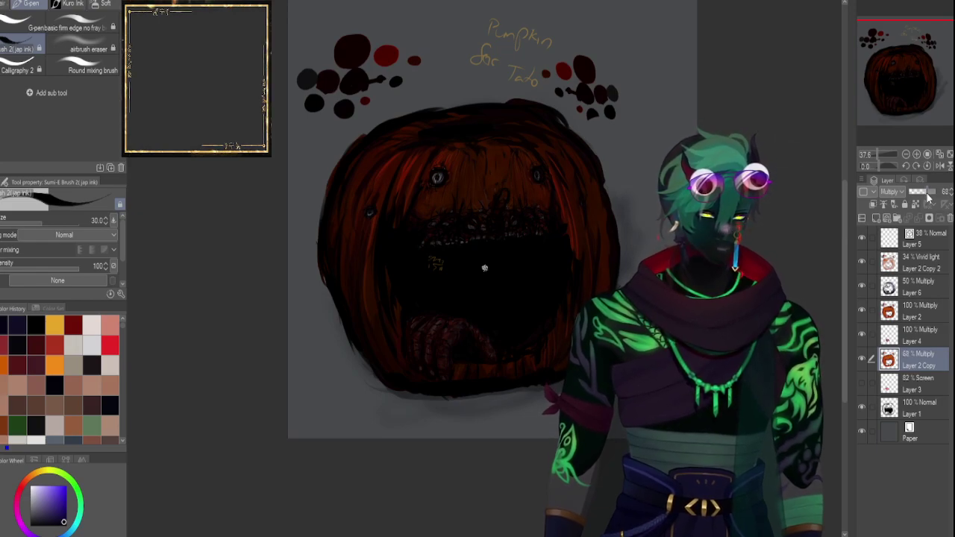
pyautogui.moveTo(917, 195); pyautogui.dragTo(937, 196)
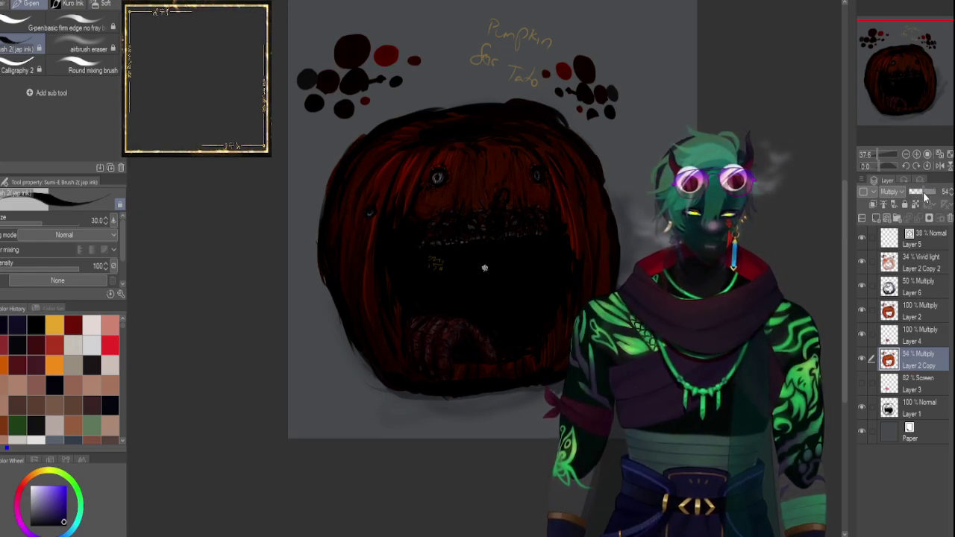
pyautogui.hotkey('ctrl', 'a')
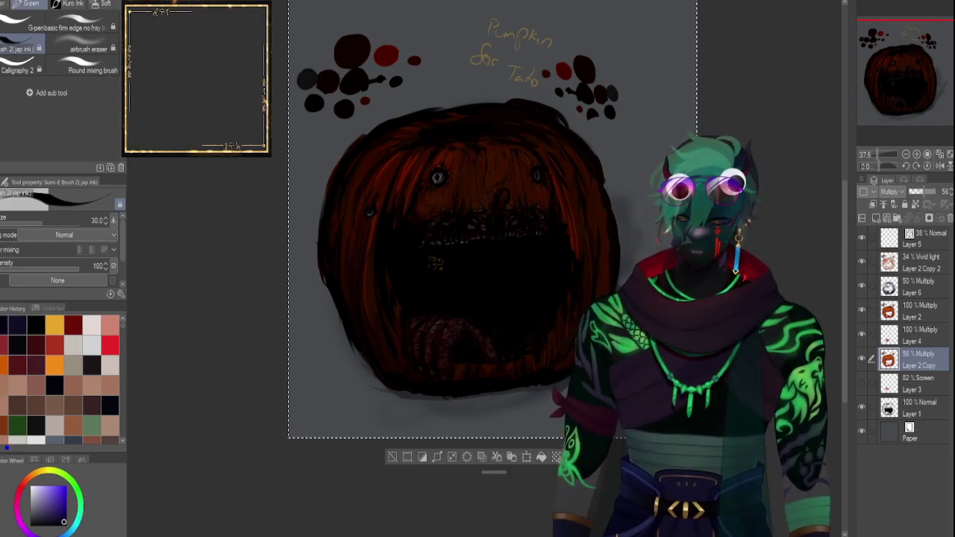
pyautogui.hotkey('ctrl', 'c')
pyautogui.hotkey('ctrl', 'v')
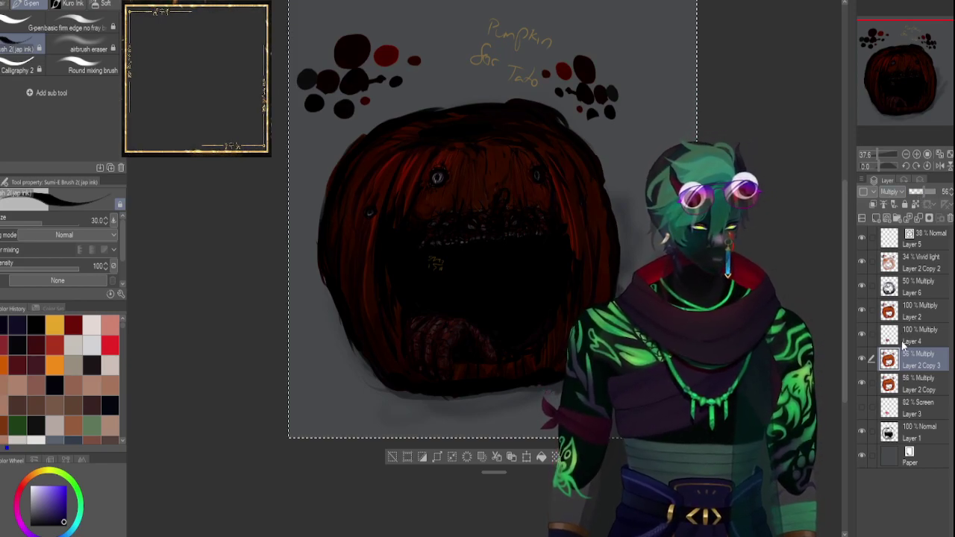
# Try the duplicate as a 46% Overlay layer with parts brushed away at size 100, and delete that layer.
pyautogui.click(927, 198)
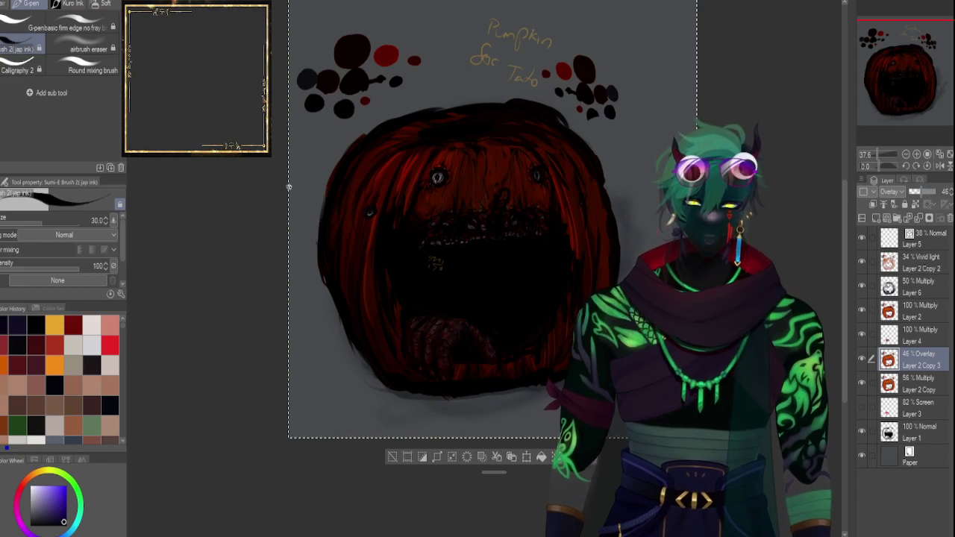
pyautogui.click(3, 6)
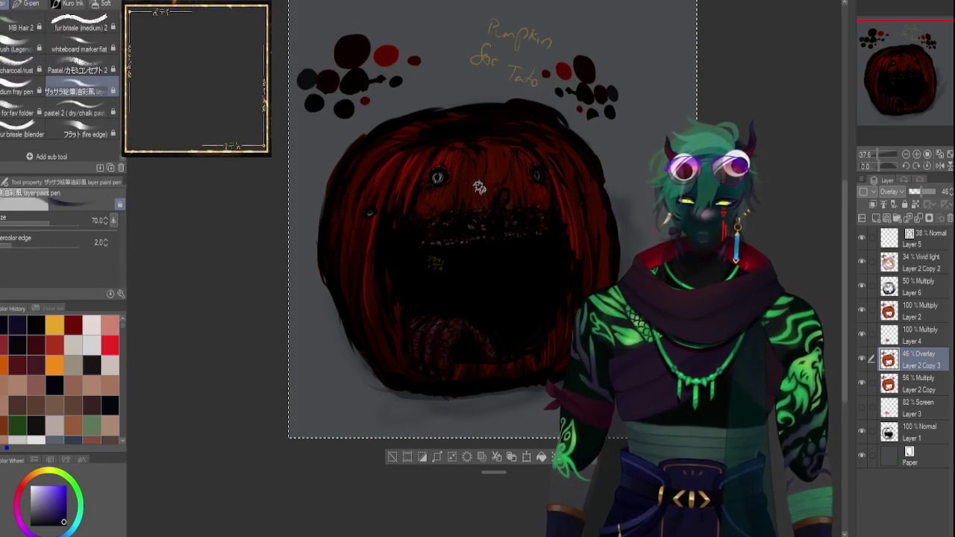
pyautogui.press(']')
pyautogui.press(']')
pyautogui.hotkey('ctrl', 'd')
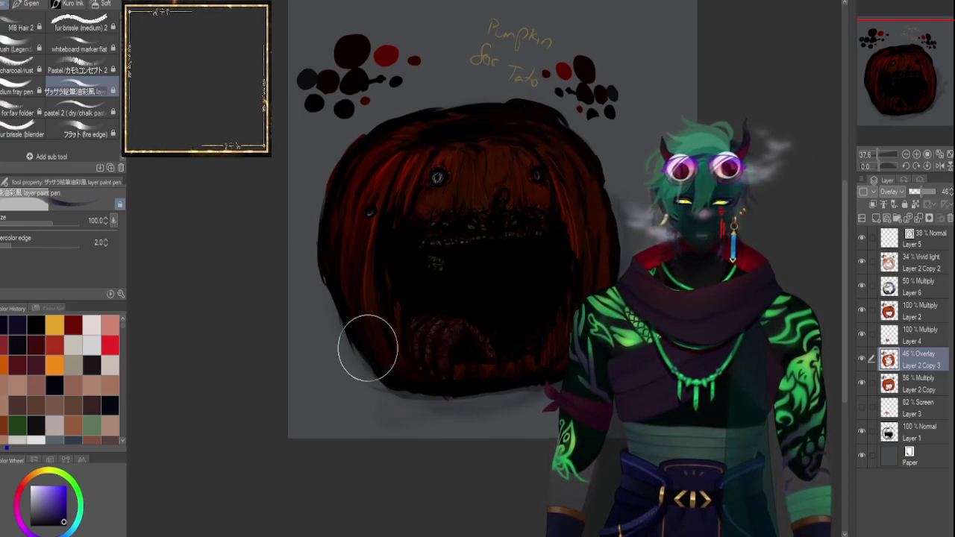
pyautogui.press('Delete')
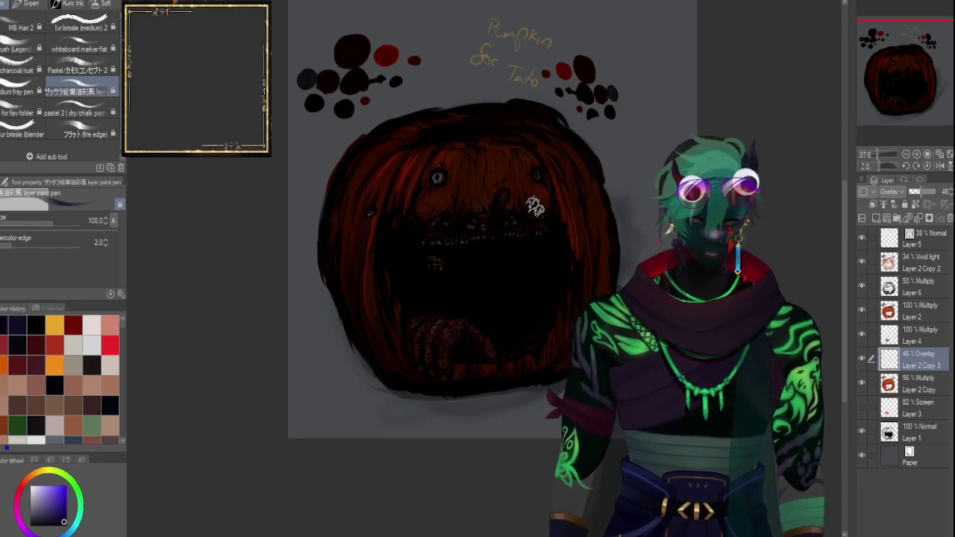
pyautogui.click(950, 217)
# Paste a fresh copy above Layer 2 Copy and set it to Overlay at 60% opacity.
pyautogui.hotkey('ctrl', 'v')
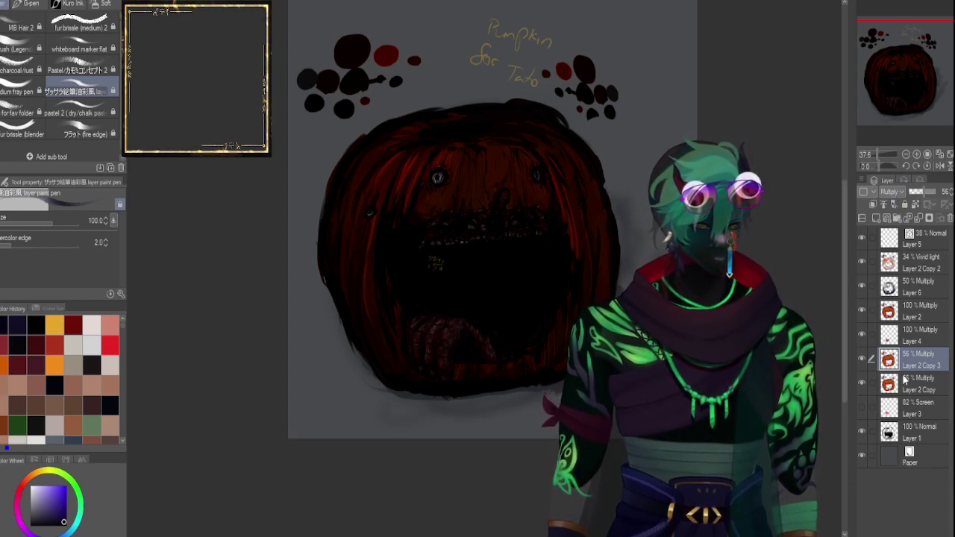
pyautogui.click(890, 192)
pyautogui.click(896, 336)
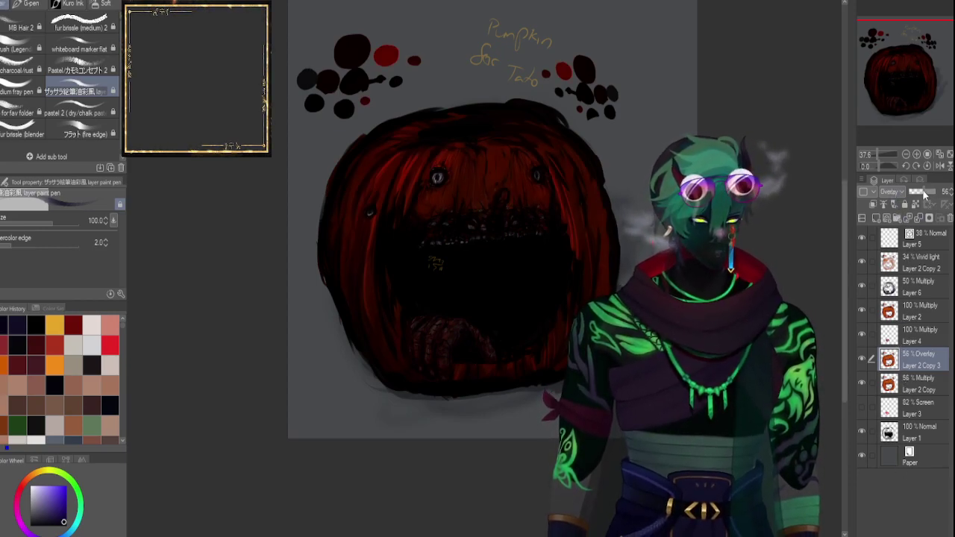
pyautogui.moveTo(937, 193); pyautogui.dragTo(926, 192)
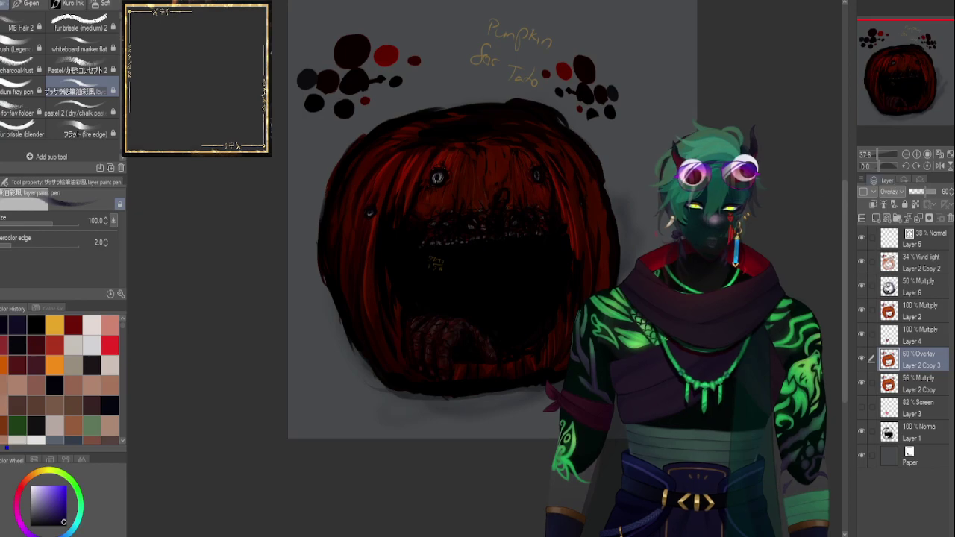
# Duplicate the Overlay layer and try the copy in Darken mode at 24% opacity.
pyautogui.hotkey('ctrl', 'a')
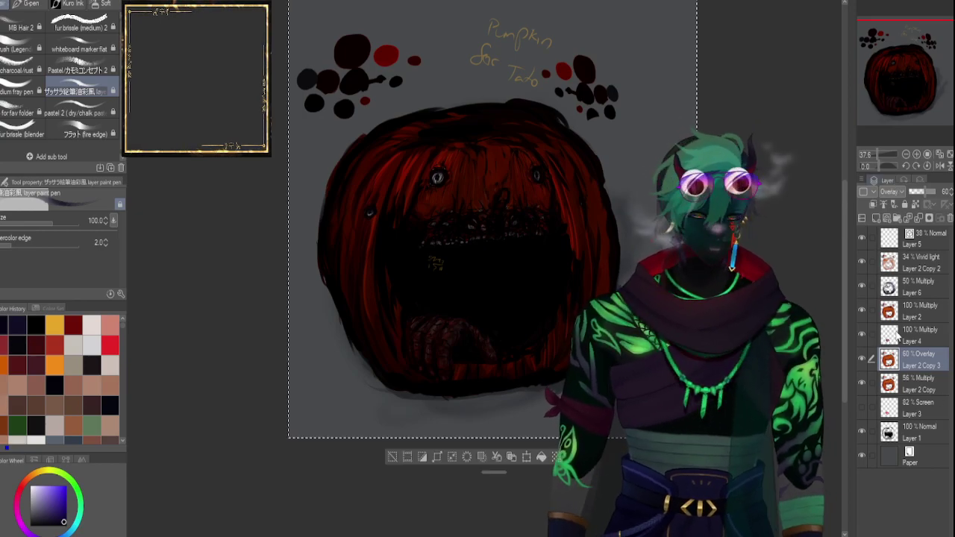
pyautogui.hotkey('ctrl', 'c')
pyautogui.hotkey('ctrl', 'v')
pyautogui.moveTo(921, 193); pyautogui.dragTo(916, 193)
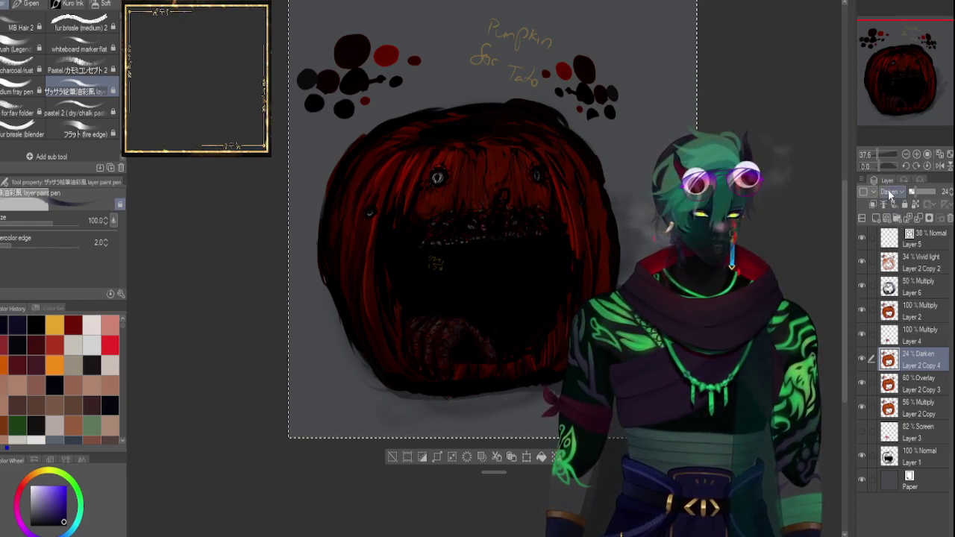
# Try Linear burn and Screen on Layer 2 Copy 4, and settle on Soft light at 16% opacity.
pyautogui.click(888, 189)
pyautogui.click(901, 248)
pyautogui.click(931, 194)
pyautogui.moveTo(930, 194); pyautogui.dragTo(916, 193)
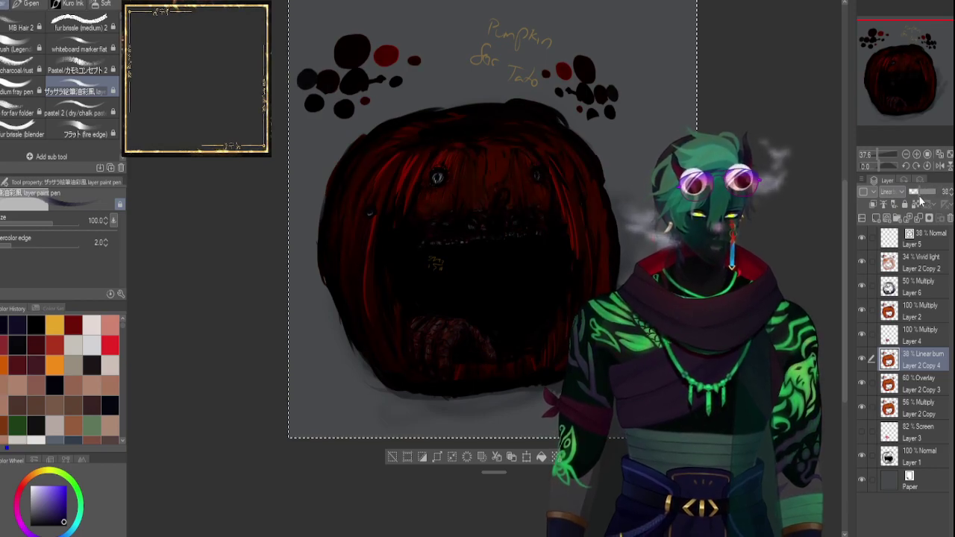
pyautogui.click(898, 277)
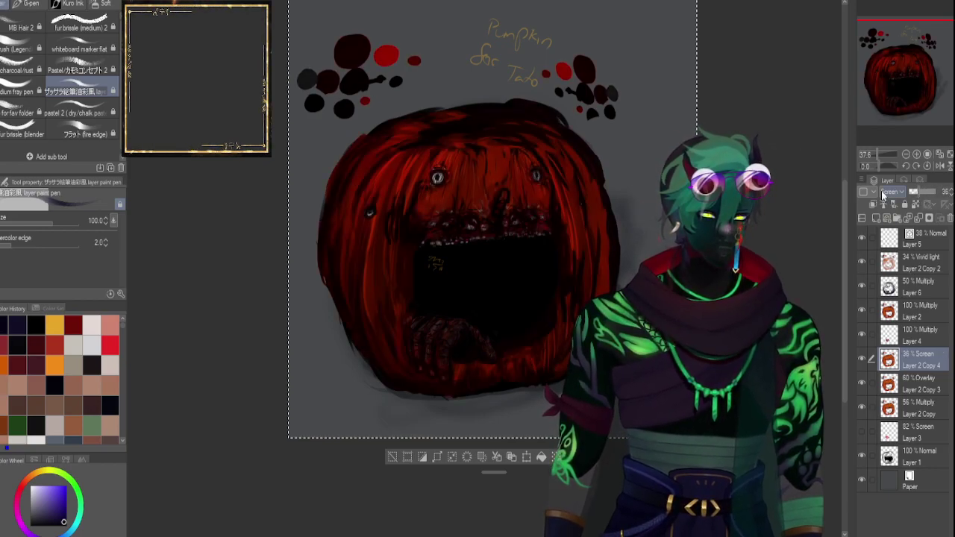
pyautogui.moveTo(915, 196)
pyautogui.mouseDown()
pyautogui.moveTo(924, 195)
pyautogui.moveTo(912, 195)
pyautogui.mouseUp()
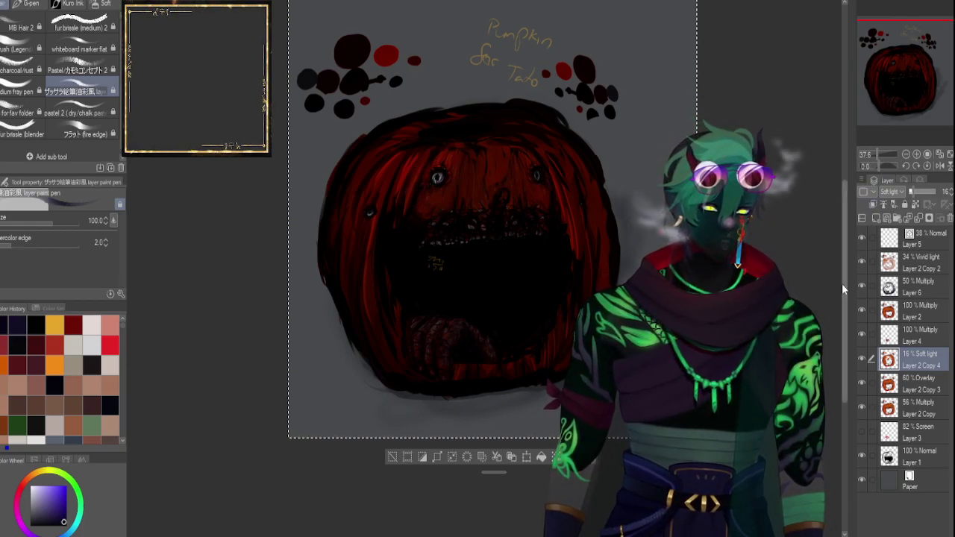
# Toggle the Soft light layer's visibility to compare the painting, and set its opacity to 32%.
pyautogui.click(863, 358)
pyautogui.click(862, 358)
pyautogui.click(919, 191)
pyautogui.moveTo(920, 189); pyautogui.dragTo(917, 190)
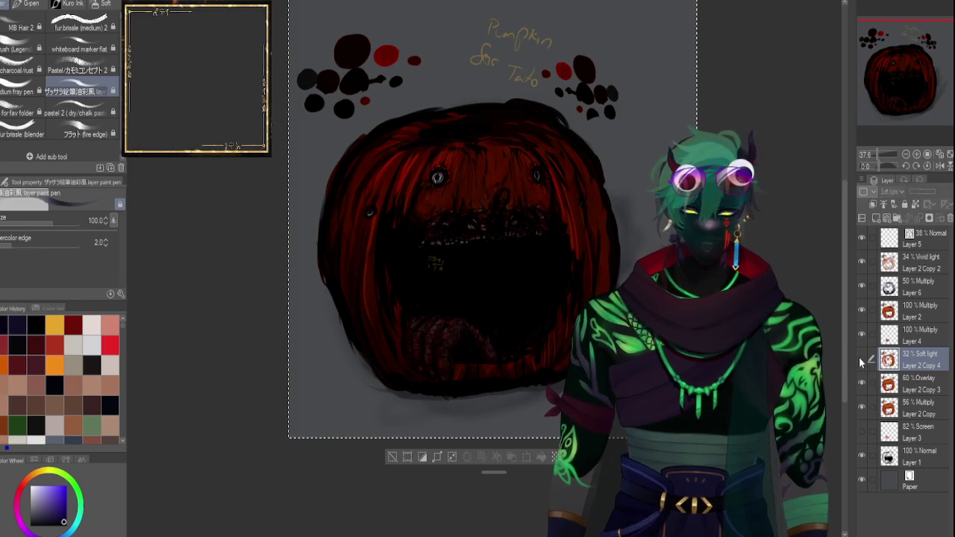
# Delete the Soft light layer Layer 2 Copy 4, clear the selection, and add a new layer above Layer 5.
pyautogui.click(950, 218)
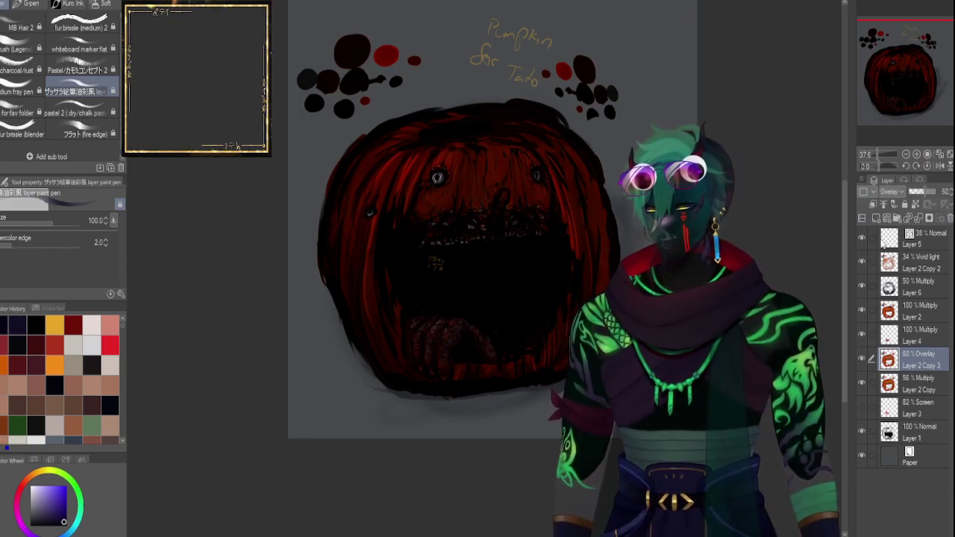
pyautogui.hotkey('ctrl', 'd')
pyautogui.click(918, 384)
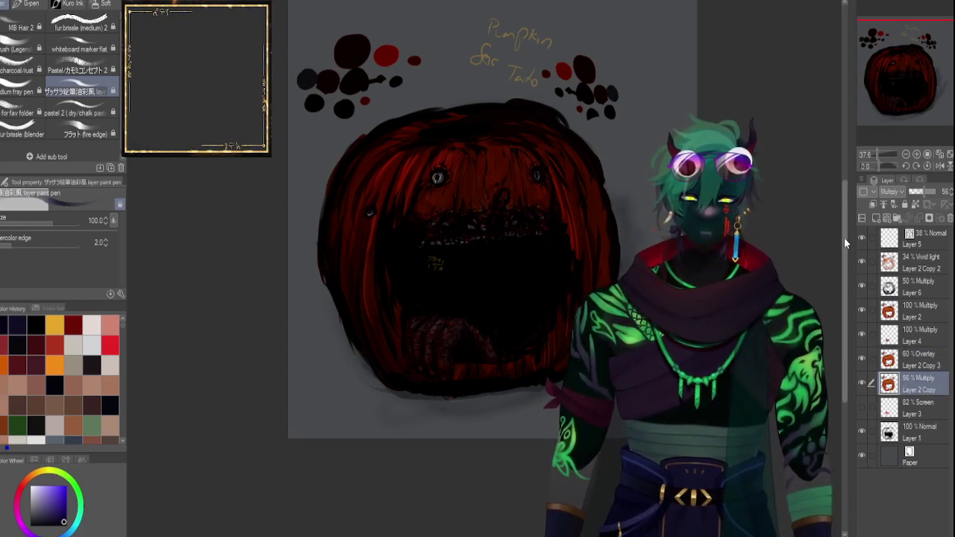
pyautogui.click(890, 237)
pyautogui.click(862, 218)
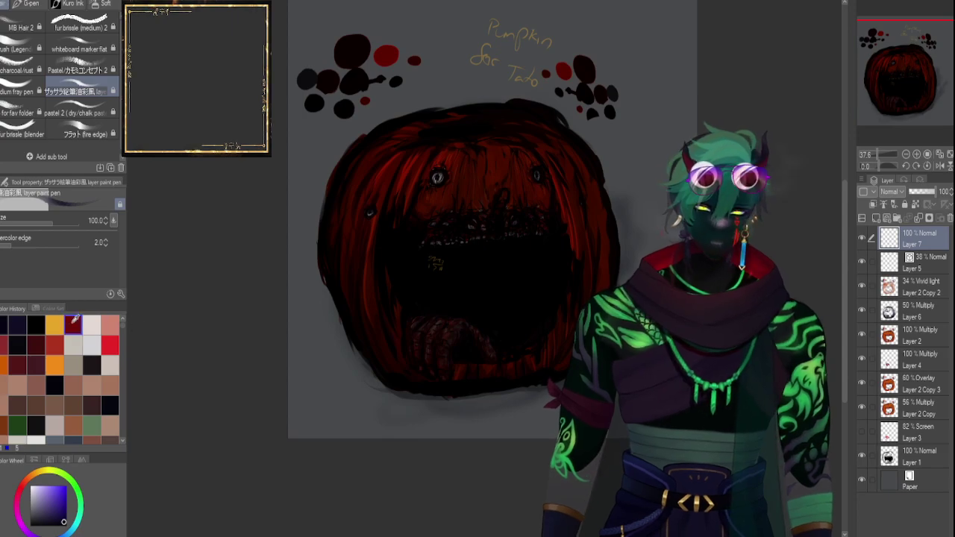
# Pick a bright green and test the India ink Watery ink brush with a short stroke below the pumpkin.
pyautogui.click(54, 482)
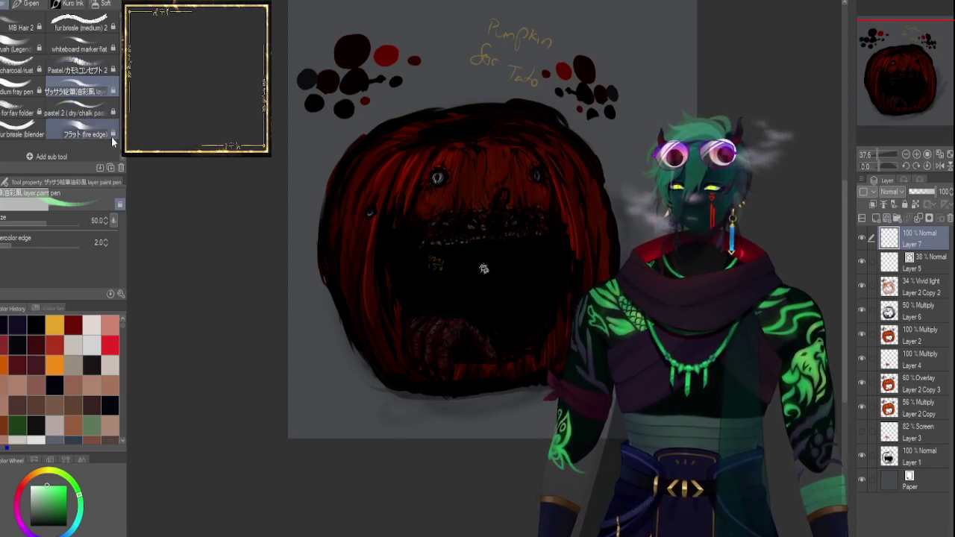
pyautogui.click(106, 223)
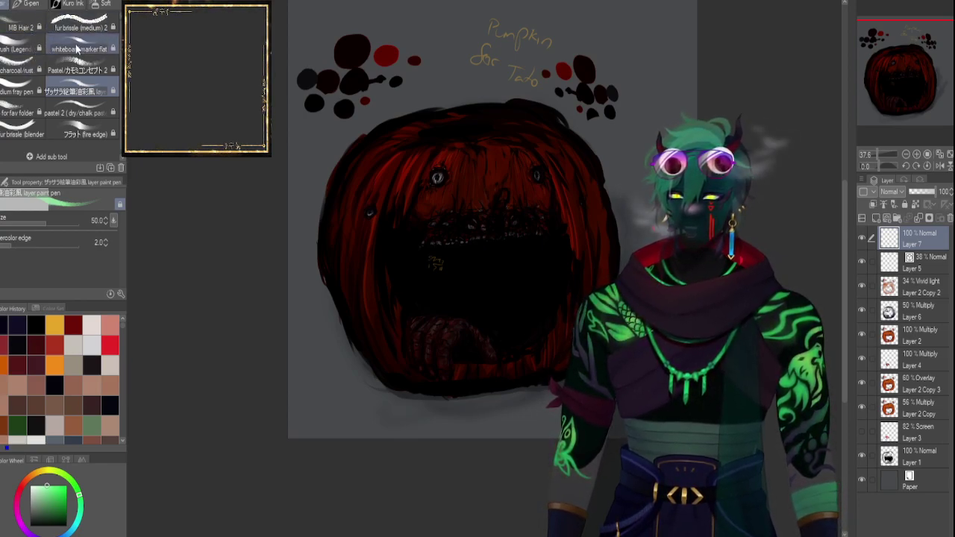
pyautogui.click(61, 5)
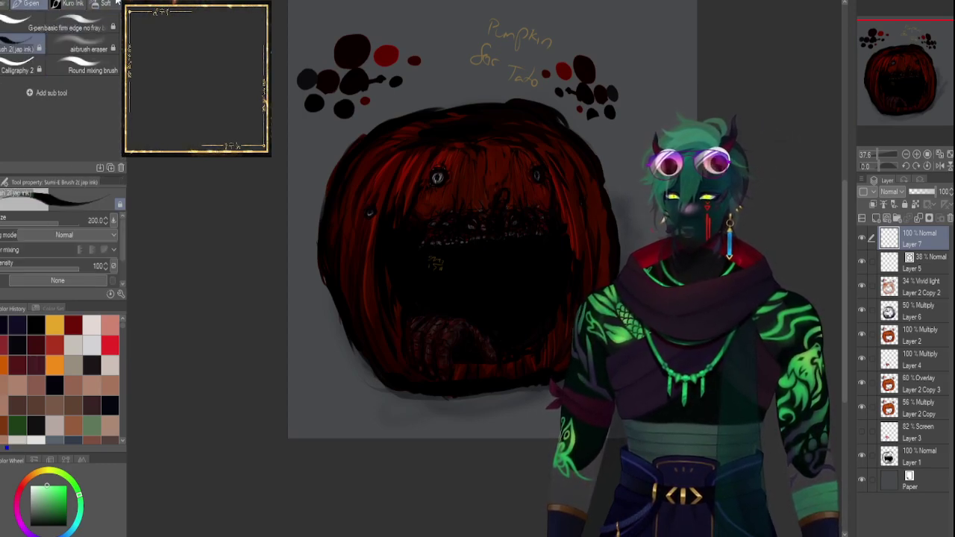
pyautogui.click(102, 7)
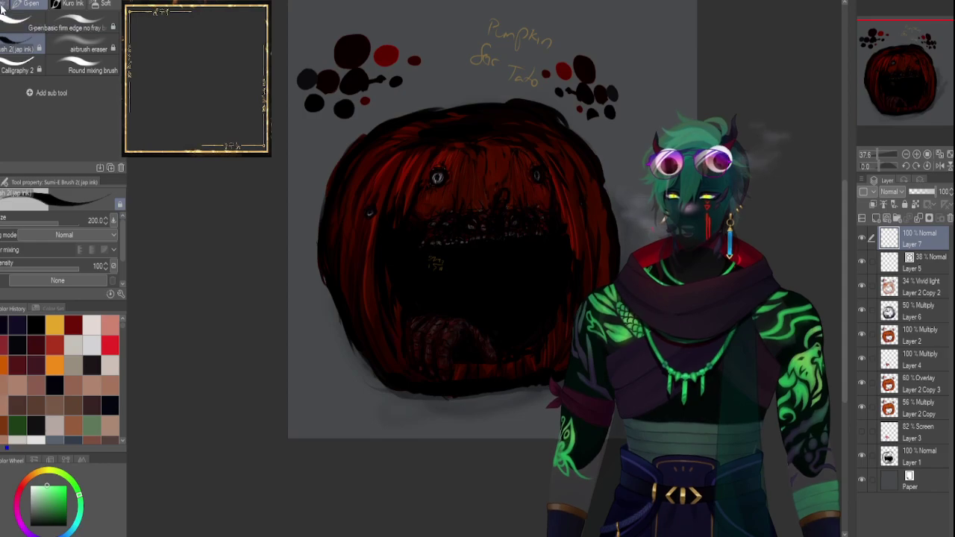
pyautogui.click(40, 3)
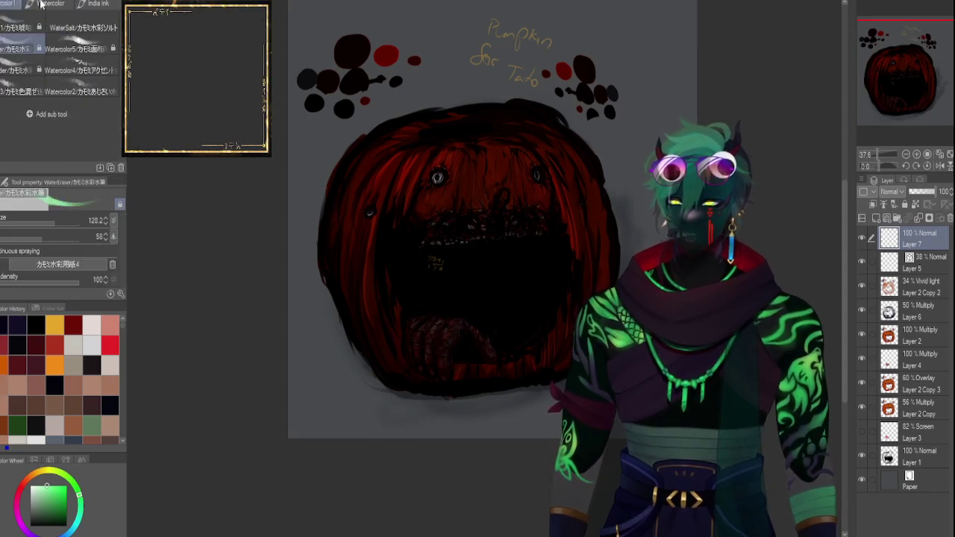
pyautogui.click(62, 8)
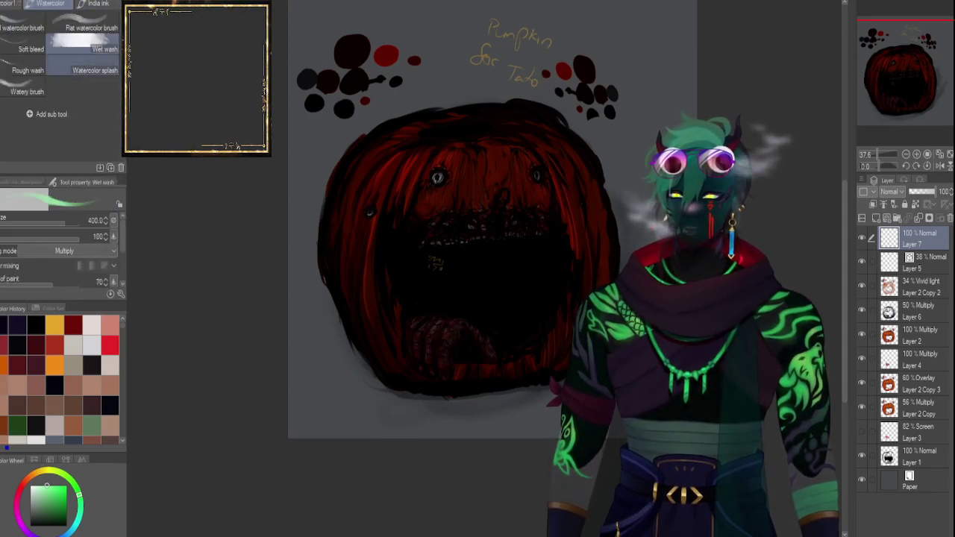
pyautogui.click(92, 5)
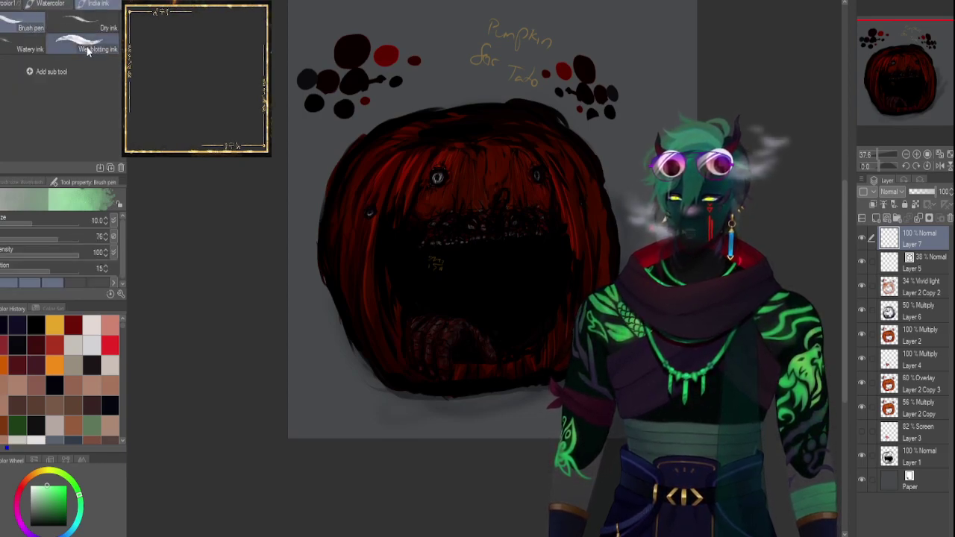
pyautogui.click(32, 47)
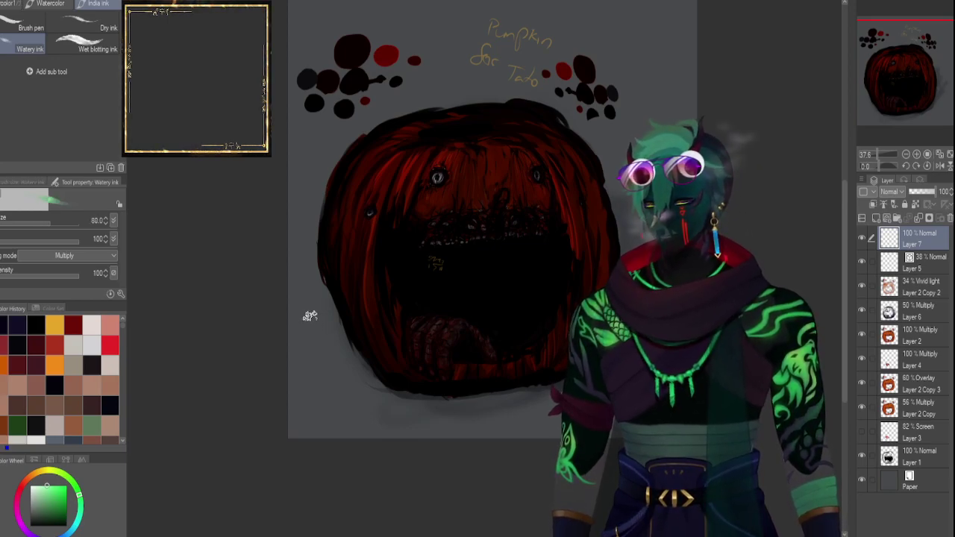
pyautogui.moveTo(326, 373); pyautogui.dragTo(352, 406)
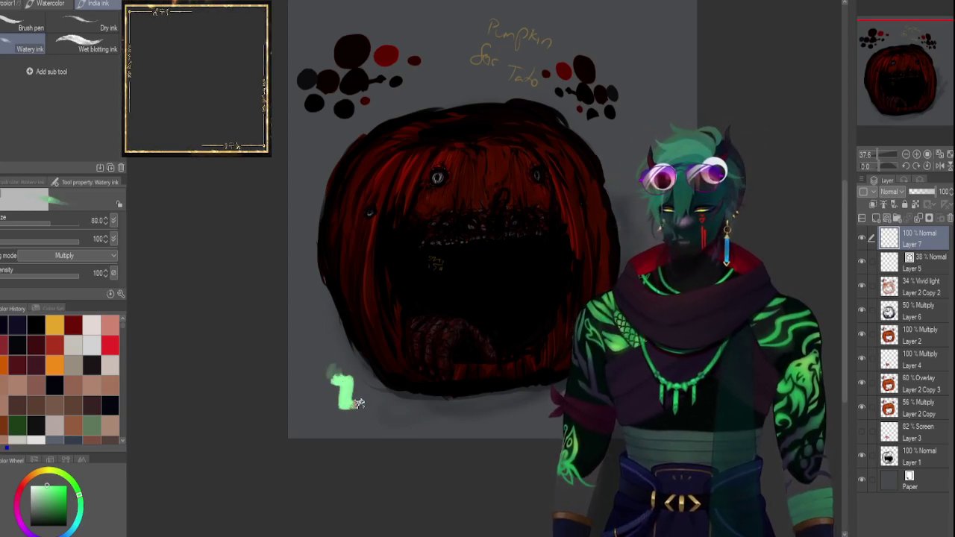
pyautogui.hotkey('ctrl', 'z')
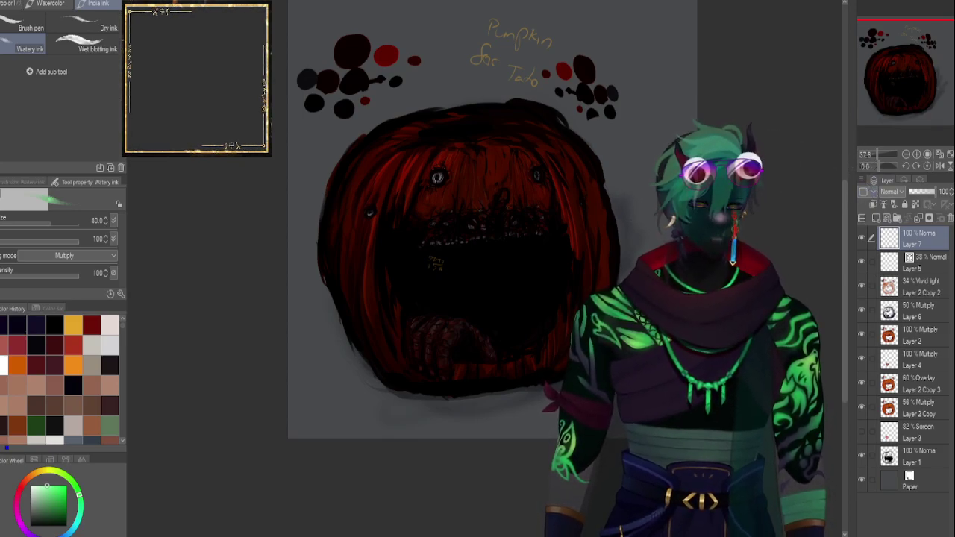
# Set the new Layer 7 to Add (Glow) at 22% opacity.
pyautogui.moveTo(874, 153); pyautogui.dragTo(880, 155)
pyautogui.moveTo(900, 114)
pyautogui.mouseDown()
pyautogui.moveTo(903, 97)
pyautogui.moveTo(896, 112)
pyautogui.moveTo(902, 106)
pyautogui.mouseUp()
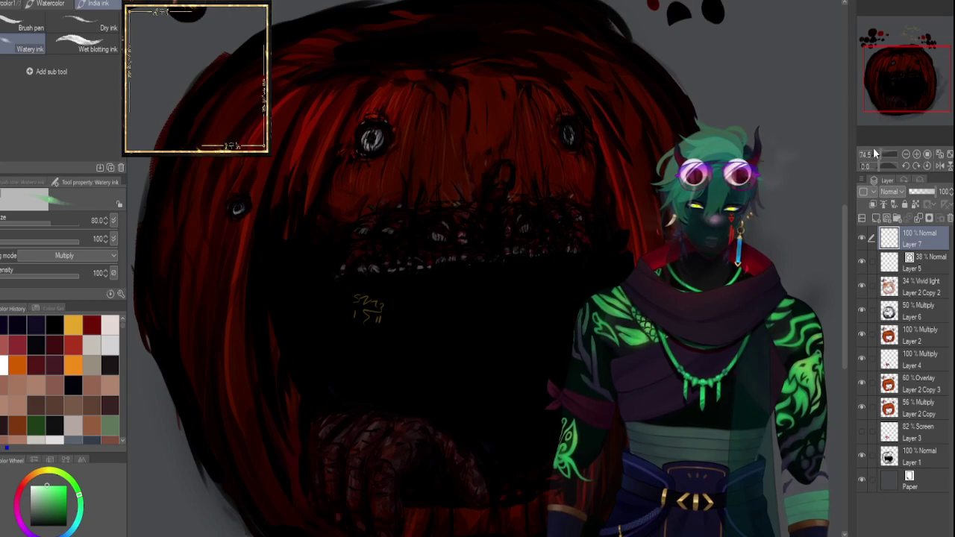
pyautogui.click(873, 289)
pyautogui.moveTo(921, 192); pyautogui.dragTo(915, 190)
pyautogui.moveTo(878, 153); pyautogui.dragTo(878, 154)
# Try a broad green Watery ink wash at brush size 500 across the lower-left part of the canvas.
pyautogui.press('[')
pyautogui.press('[')
pyautogui.press('[')
pyautogui.press('[')
pyautogui.press('[')
pyautogui.press('[')
pyautogui.press(']')
pyautogui.press(']')
pyautogui.press(']')
pyautogui.press(']')
pyautogui.press(']')
pyautogui.press(']')
pyautogui.press(']')
pyautogui.press(']')
pyautogui.press(']')
pyautogui.press(']')
pyautogui.press(']')
pyautogui.press(']')
pyautogui.press(']')
pyautogui.press(']')
pyautogui.press(']')
pyautogui.moveTo(296, 421)
pyautogui.mouseDown()
pyautogui.moveTo(464, 472)
pyautogui.moveTo(265, 322)
pyautogui.moveTo(318, 379)
pyautogui.moveTo(466, 466)
pyautogui.mouseUp()
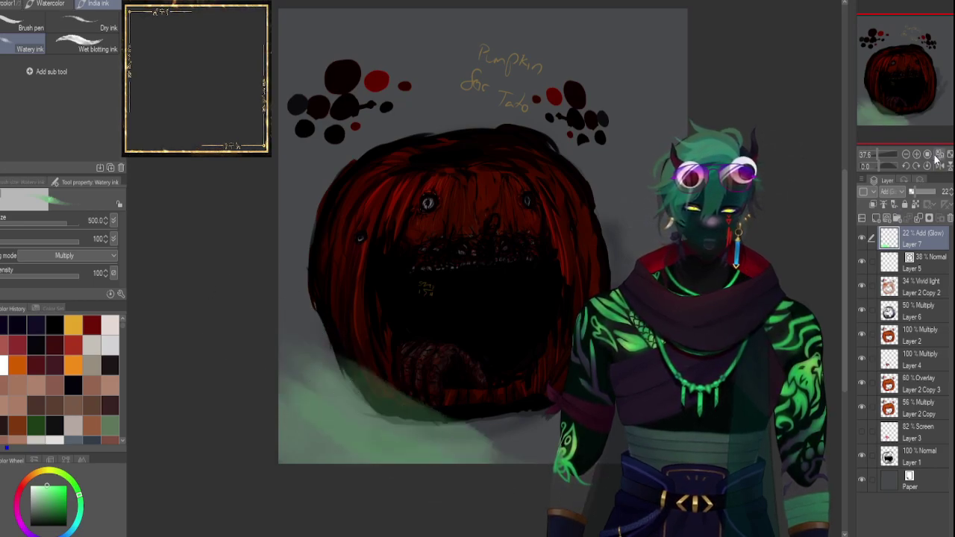
pyautogui.hotkey('ctrl', 'z')
pyautogui.hotkey('ctrl', 'z')
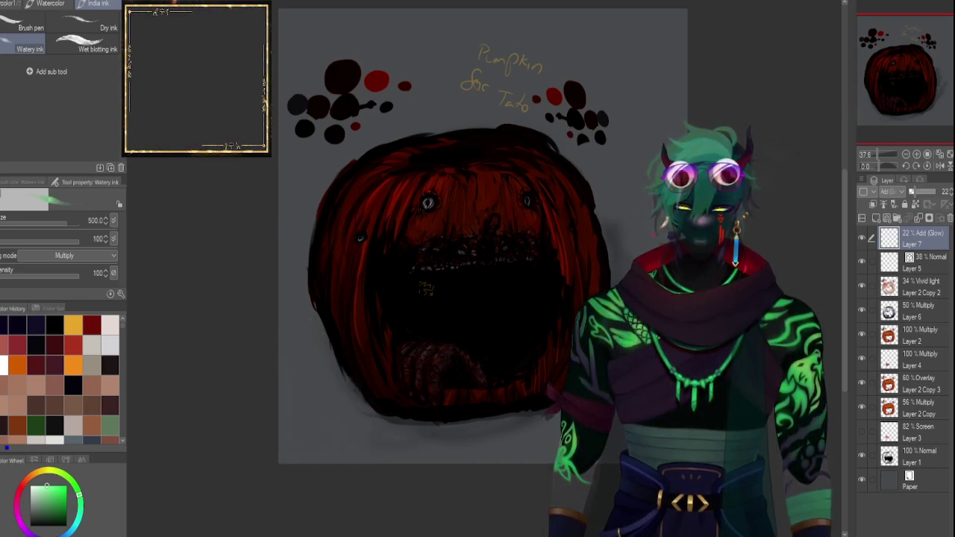
# Raise the Add (Glow) layer to 62% opacity and try Wet blotting ink strokes in the canvas's lower-left corner.
pyautogui.click(921, 192)
pyautogui.moveTo(921, 192); pyautogui.dragTo(926, 192)
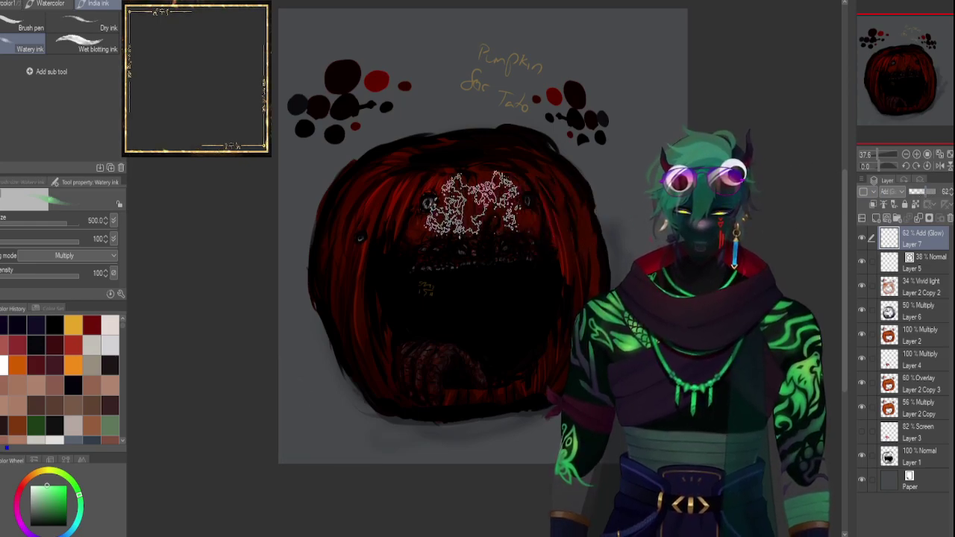
pyautogui.click(97, 46)
pyautogui.press(']')
pyautogui.press(']')
pyautogui.press(']')
pyautogui.press(']')
pyautogui.press(']')
pyautogui.press(']')
pyautogui.press(']')
pyautogui.press(']')
pyautogui.press(']')
pyautogui.press(']')
pyautogui.press(']')
pyautogui.press(']')
pyautogui.press(']')
pyautogui.press(']')
pyautogui.press(']')
pyautogui.press(']')
pyautogui.press(']')
pyautogui.press(']')
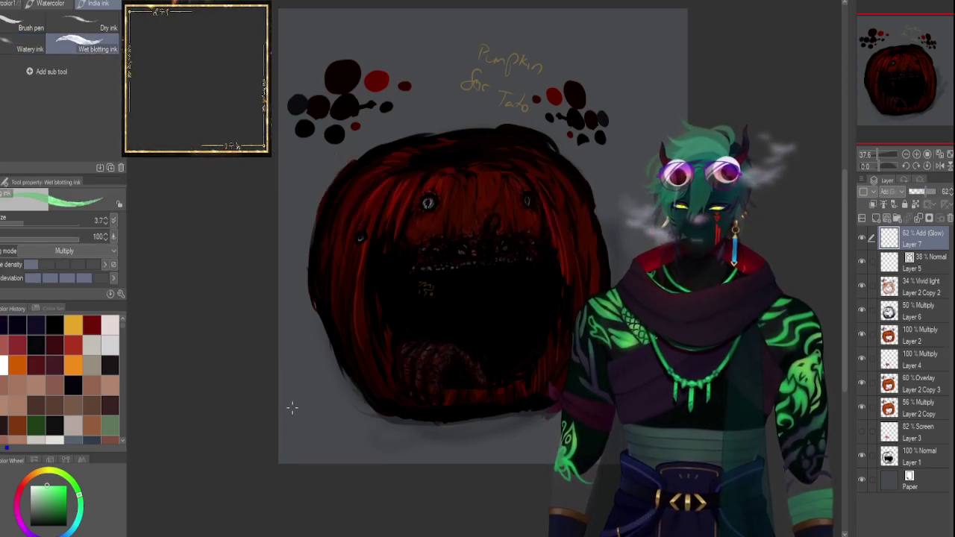
pyautogui.moveTo(281, 397); pyautogui.dragTo(382, 510)
pyautogui.moveTo(276, 410)
pyautogui.mouseDown()
pyautogui.moveTo(305, 392)
pyautogui.moveTo(287, 469)
pyautogui.moveTo(331, 470)
pyautogui.mouseUp()
pyautogui.hotkey('ctrl', 'z')
pyautogui.hotkey('ctrl', 'z')
# Try larger green Wet blotting ink washes at brush size 400 over the canvas's lower-left corner.
pyautogui.press(']')
pyautogui.press(']')
pyautogui.press(']')
pyautogui.press(']')
pyautogui.press(']')
pyautogui.press(']')
pyautogui.press(']')
pyautogui.moveTo(272, 420)
pyautogui.mouseDown()
pyautogui.moveTo(277, 395)
pyautogui.moveTo(349, 452)
pyautogui.moveTo(390, 458)
pyautogui.moveTo(403, 482)
pyautogui.mouseUp()
pyautogui.hotkey('ctrl', 'z')
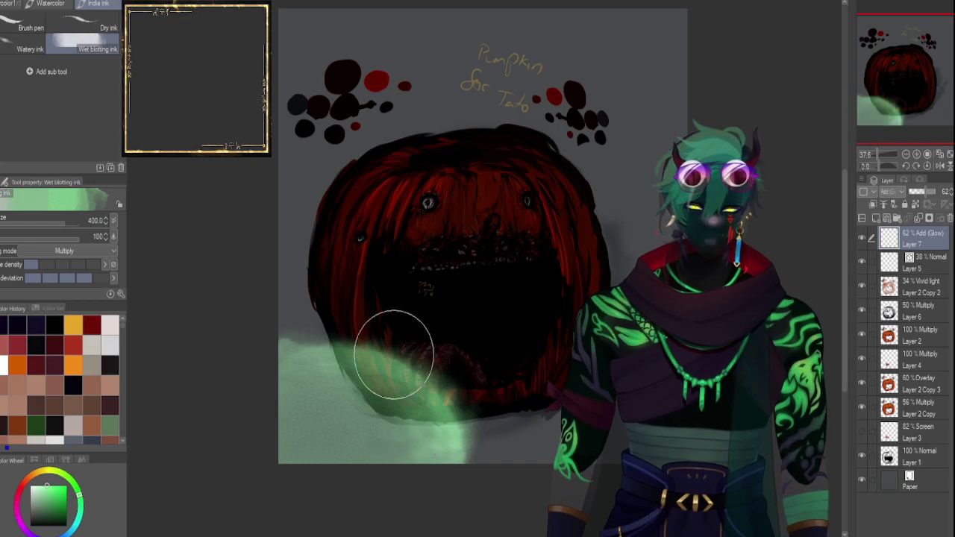
pyautogui.hotkey('ctrl', 'z')
pyautogui.moveTo(371, 389); pyautogui.dragTo(295, 438)
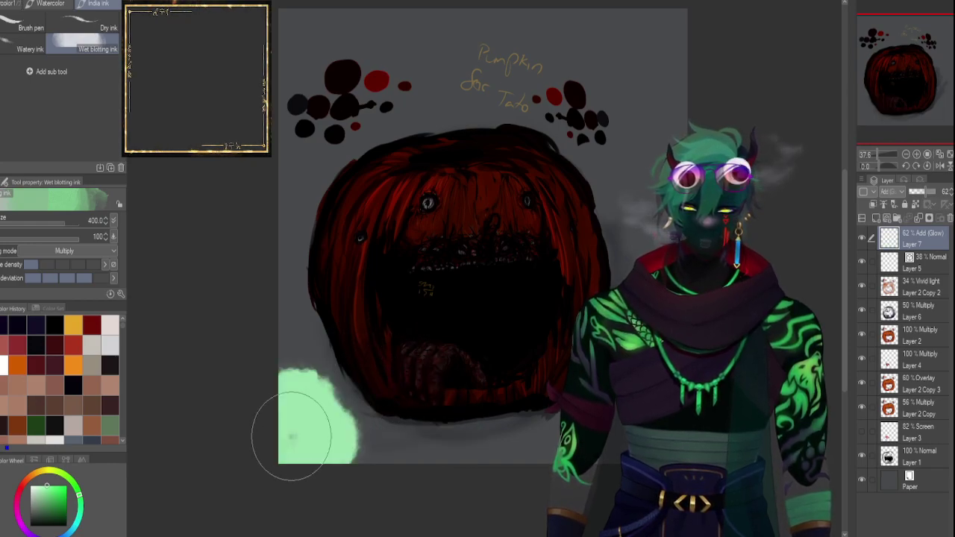
pyautogui.hotkey('ctrl', 'z')
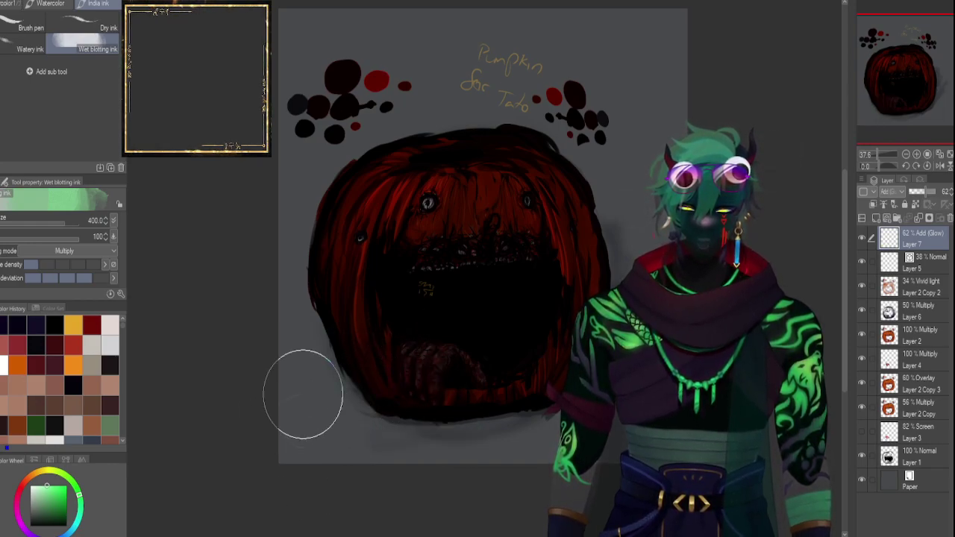
pyautogui.moveTo(292, 443); pyautogui.dragTo(292, 403)
pyautogui.hotkey('ctrl', 'z')
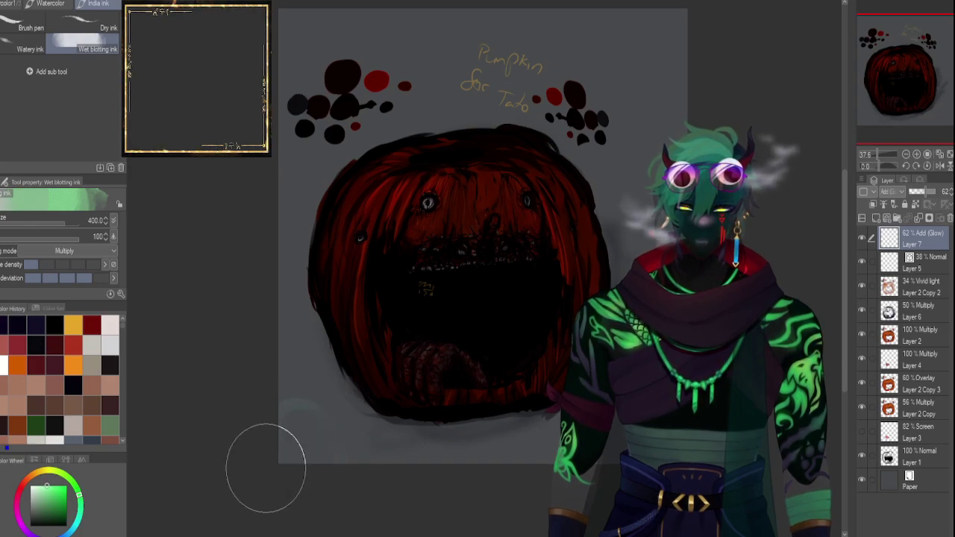
# Switch to the Watercolor1 brush at size 200 and paint a green glow in the canvas's lower-left corner.
pyautogui.click(29, 48)
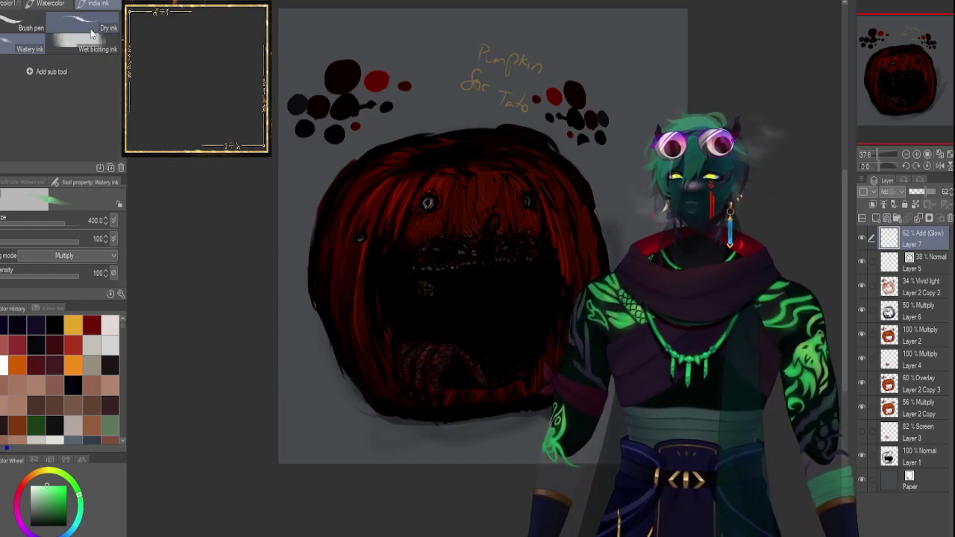
pyautogui.click(50, 4)
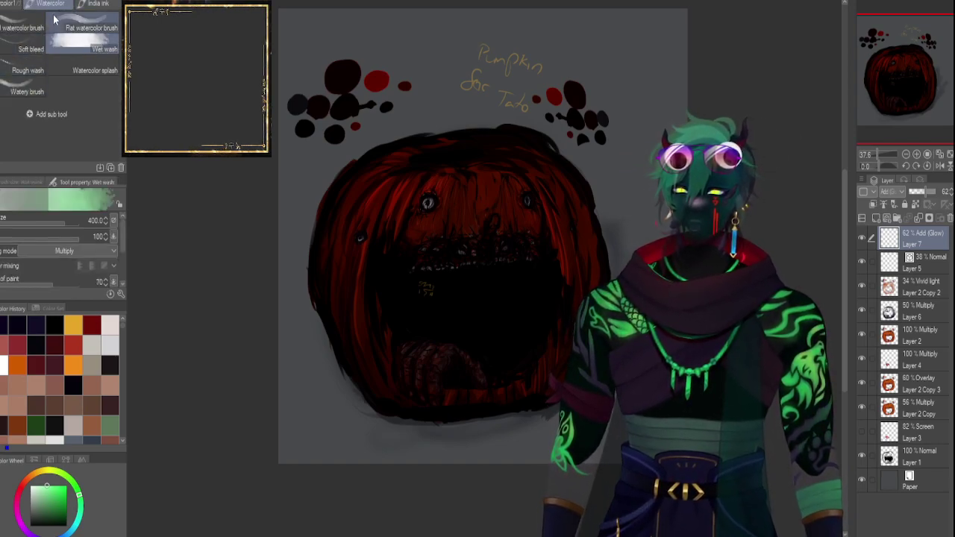
pyautogui.click(10, 3)
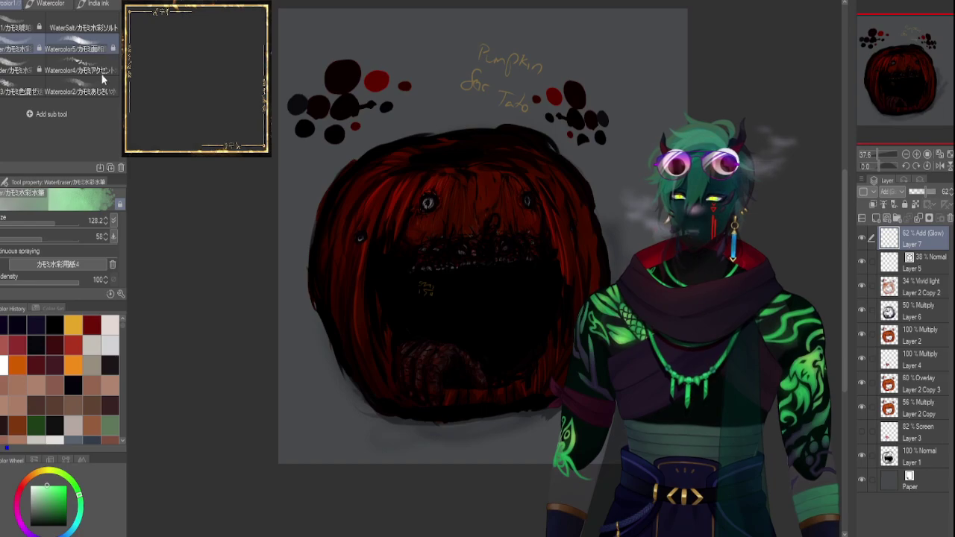
pyautogui.click(22, 29)
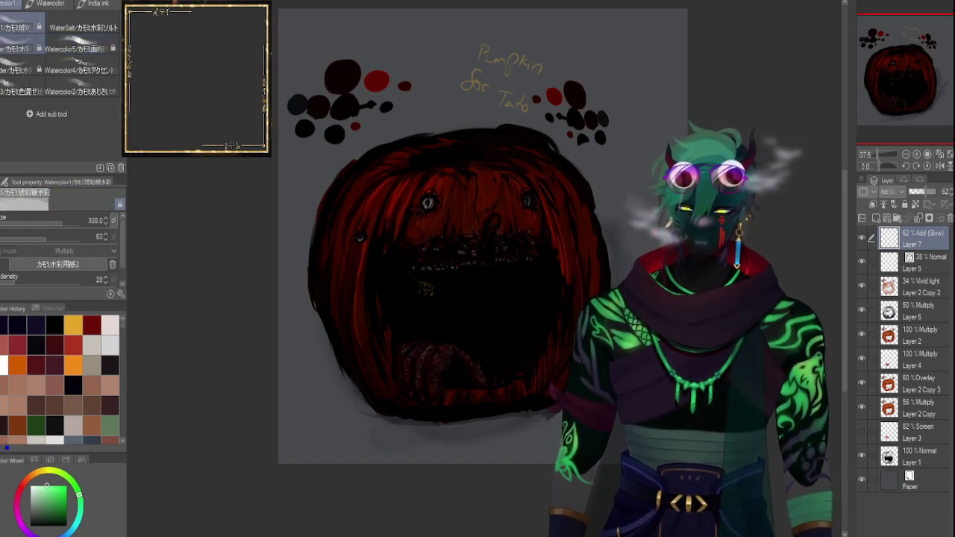
pyautogui.press('[')
pyautogui.press('[')
pyautogui.press('[')
pyautogui.press('[')
pyautogui.press('[')
pyautogui.press('[')
pyautogui.press('[')
pyautogui.press('[')
pyautogui.press('[')
pyautogui.press('[')
pyautogui.press('[')
pyautogui.press('[')
pyautogui.moveTo(288, 444)
pyautogui.mouseDown()
pyautogui.moveTo(308, 473)
pyautogui.moveTo(281, 421)
pyautogui.moveTo(309, 451)
pyautogui.mouseUp()
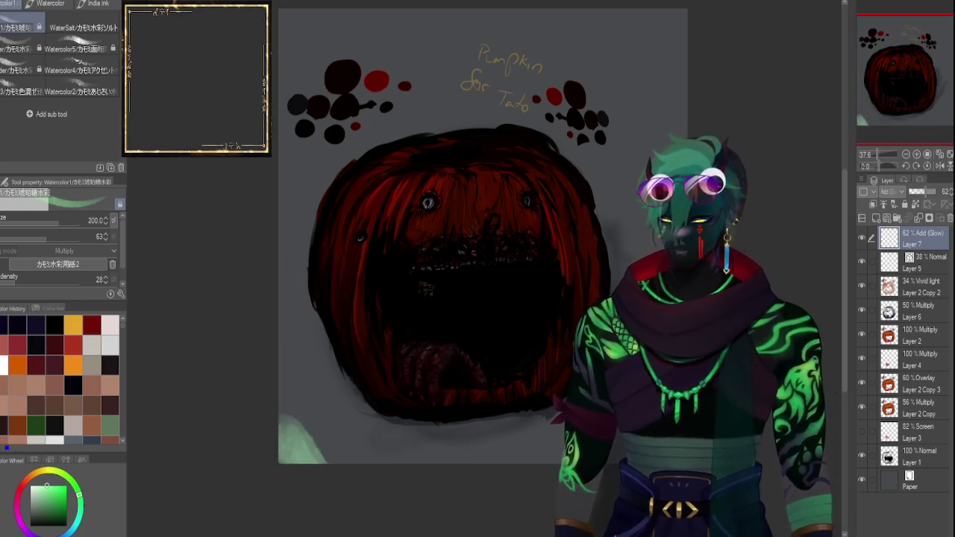
# Try the Add (Glow) layer at 26% opacity and settle on 38%, with the brush reduced to size 20.
pyautogui.moveTo(915, 191); pyautogui.dragTo(916, 191)
pyautogui.moveTo(877, 156); pyautogui.dragTo(881, 155)
pyautogui.press('[')
pyautogui.press('[')
pyautogui.press('[')
pyautogui.press('[')
pyautogui.press('[')
pyautogui.press('[')
pyautogui.press('[')
pyautogui.press('[')
pyautogui.press('[')
pyautogui.press('[')
pyautogui.press('[')
pyautogui.press('[')
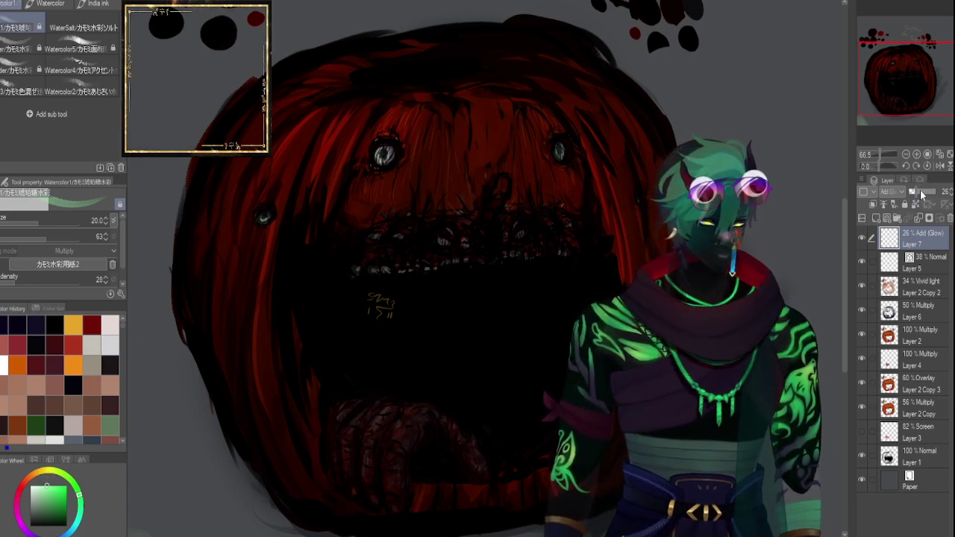
pyautogui.moveTo(917, 191); pyautogui.dragTo(919, 191)
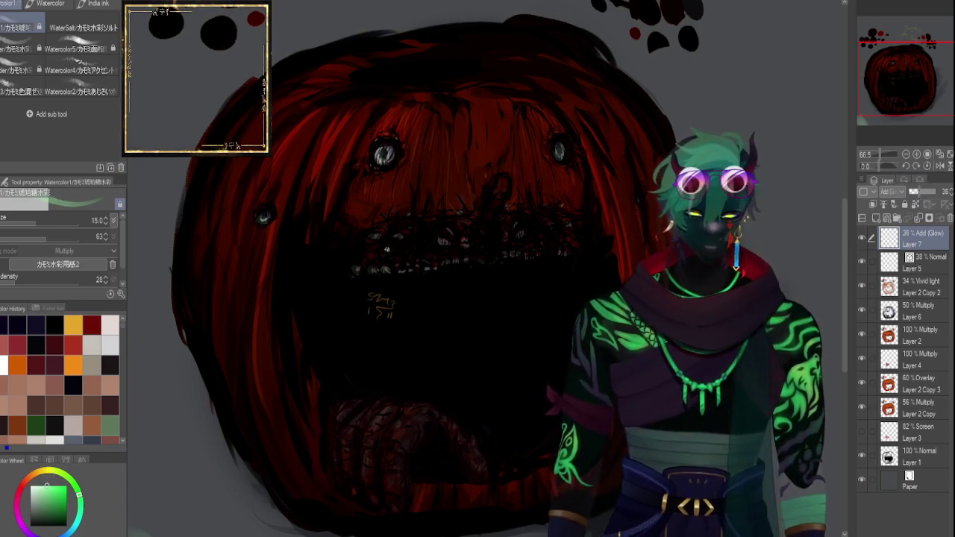
# Try a green glow over the teeth at the top of the mouth with the brush at size 120.
pyautogui.press(']')
pyautogui.press(']')
pyautogui.press(']')
pyautogui.press(']')
pyautogui.press(']')
pyautogui.press(']')
pyautogui.press(']')
pyautogui.press(']')
pyautogui.press(']')
pyautogui.press(']')
pyautogui.press(']')
pyautogui.moveTo(380, 247)
pyautogui.mouseDown()
pyautogui.moveTo(368, 262)
pyautogui.moveTo(429, 265)
pyautogui.mouseUp()
pyautogui.moveTo(508, 253)
pyautogui.mouseDown()
pyautogui.moveTo(393, 252)
pyautogui.moveTo(399, 265)
pyautogui.moveTo(496, 239)
pyautogui.mouseUp()
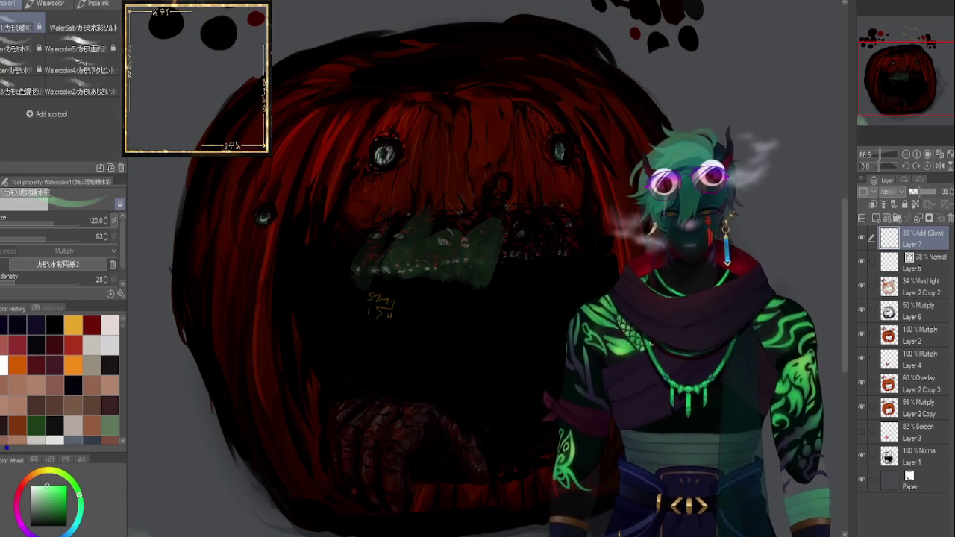
pyautogui.hotkey('ctrl', 'z')
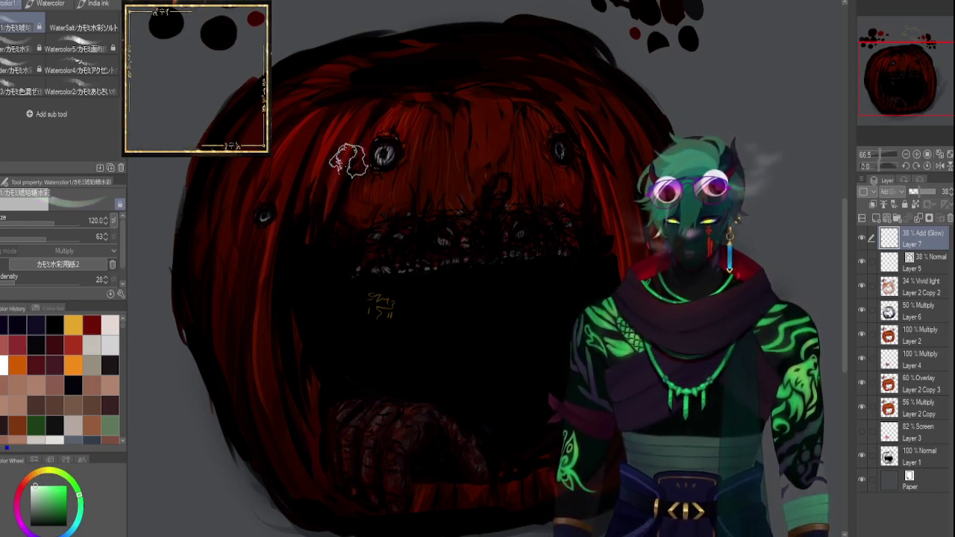
# Dab a pale green highlight onto the pumpkin's largest eye with the brush at size 20.
pyautogui.press('[')
pyautogui.press('[')
pyautogui.press('[')
pyautogui.press('[')
pyautogui.press('[')
pyautogui.press('[')
pyautogui.press('[')
pyautogui.press('[')
pyautogui.press('[')
pyautogui.moveTo(384, 160); pyautogui.dragTo(386, 152)
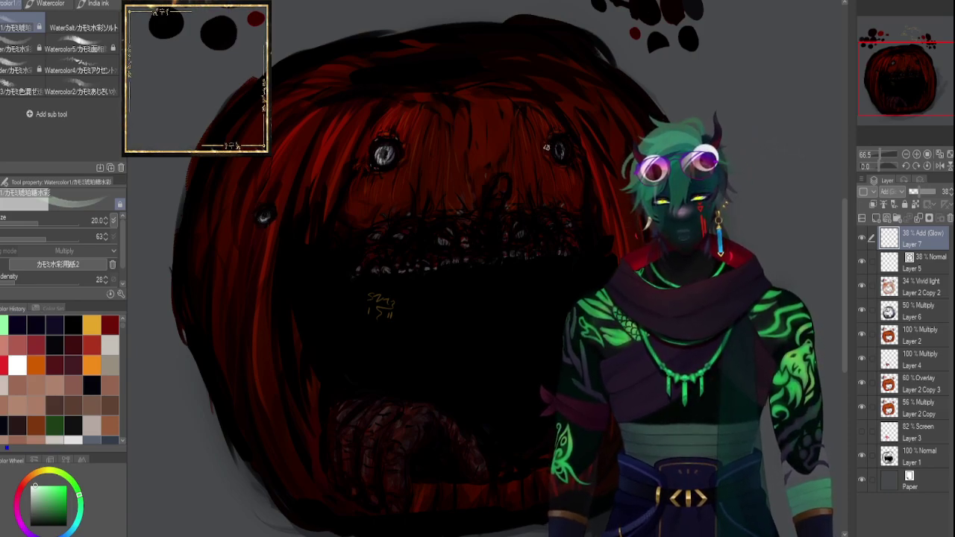
# Try pale green glow streaks down the pumpkin's upper-left rind around the largest eye with the brush at size 100.
pyautogui.press(']')
pyautogui.press(']')
pyautogui.press(']')
pyautogui.press(']')
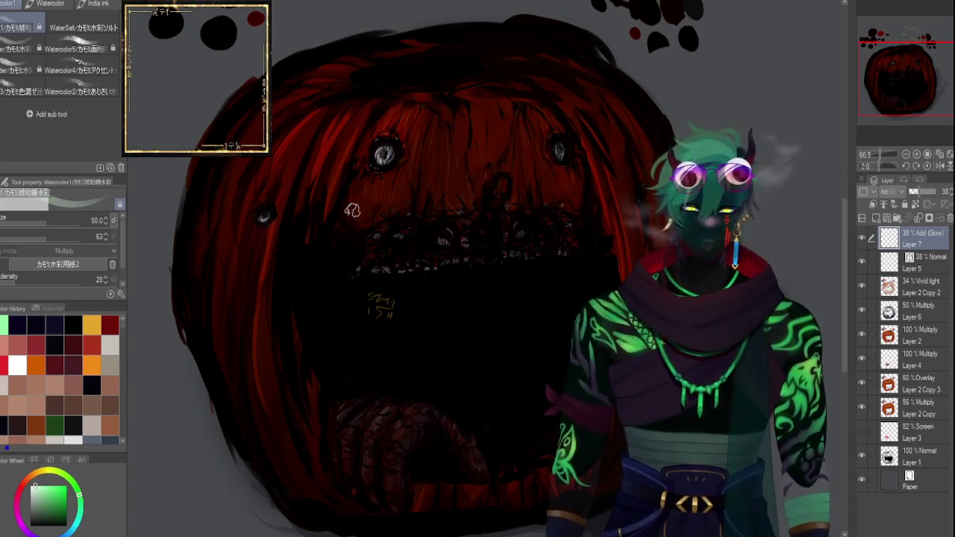
pyautogui.press('[')
pyautogui.press('[')
pyautogui.press('[')
pyautogui.press('[')
pyautogui.press('[')
pyautogui.press('[')
pyautogui.press('[')
pyautogui.press('[')
pyautogui.press('[')
pyautogui.press(']')
pyautogui.press(']')
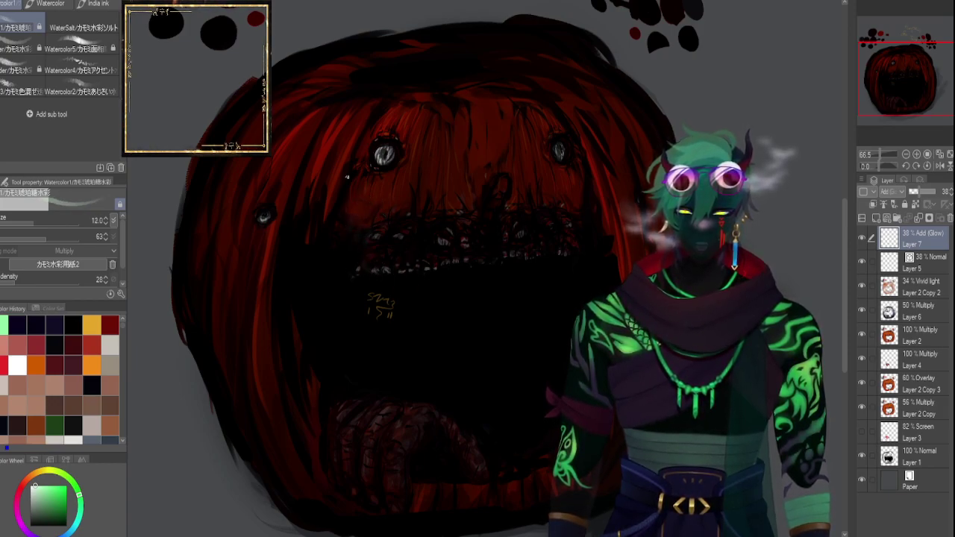
pyautogui.press(']')
pyautogui.press(']')
pyautogui.press(']')
pyautogui.press(']')
pyautogui.press(']')
pyautogui.press(']')
pyautogui.press(']')
pyautogui.press(']')
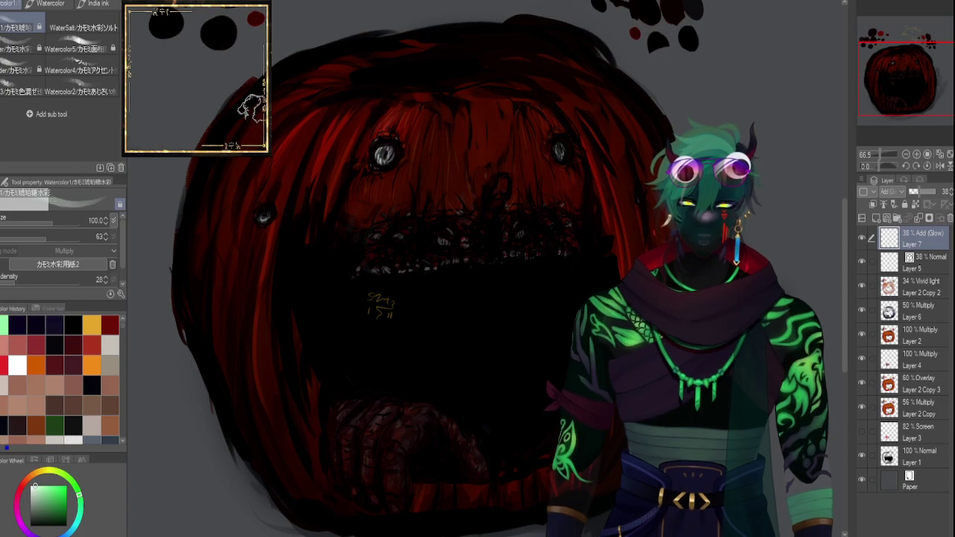
pyautogui.moveTo(330, 118); pyautogui.dragTo(287, 316)
pyautogui.moveTo(363, 100); pyautogui.dragTo(307, 256)
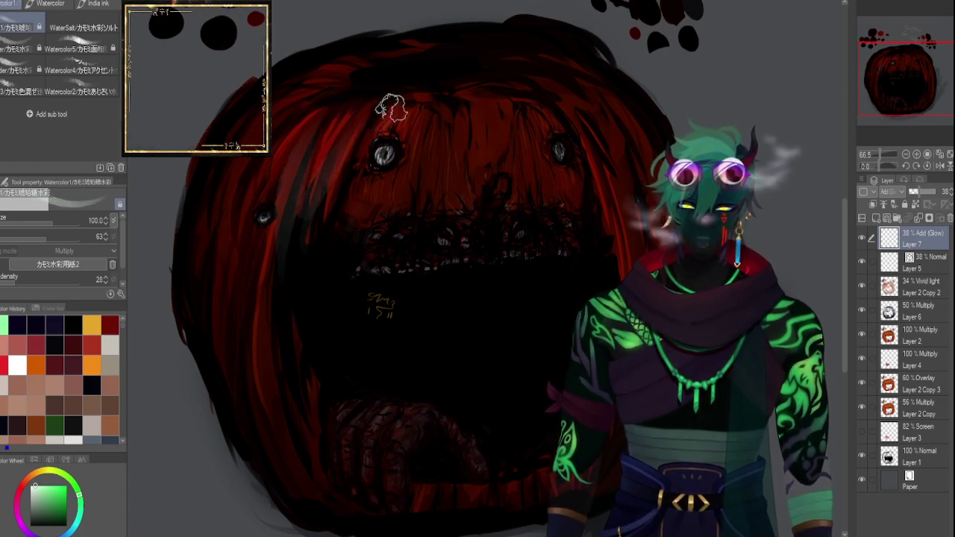
pyautogui.moveTo(373, 124); pyautogui.dragTo(345, 216)
pyautogui.click(875, 152)
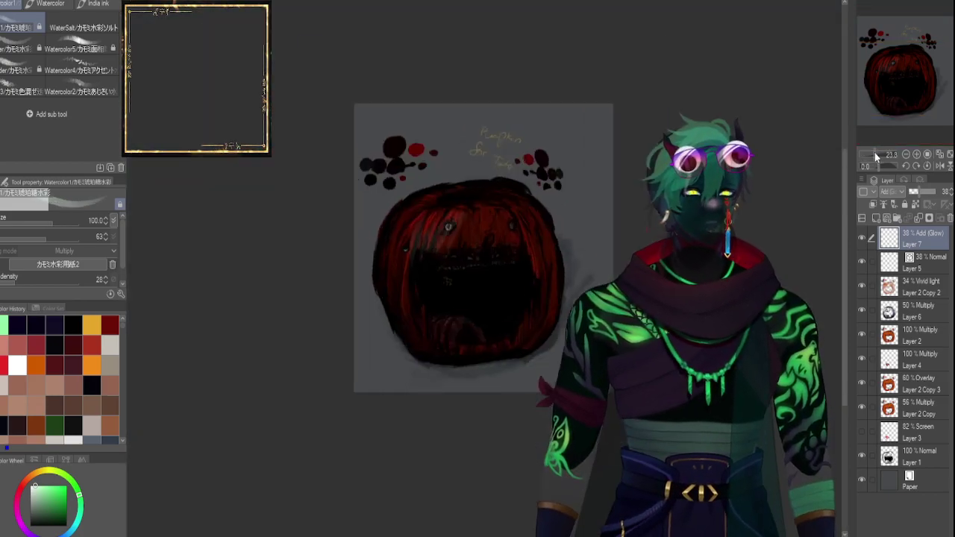
pyautogui.click(875, 151)
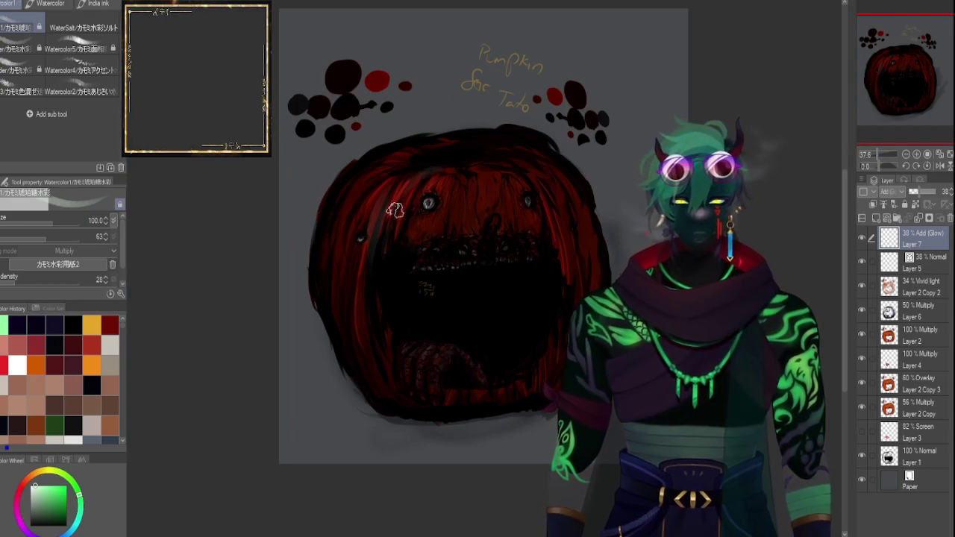
# Try a pale glow over the clawed hand at the bottom of the mouth, with the brush resized to 100.
pyautogui.press('[')
pyautogui.press('[')
pyautogui.press('[')
pyautogui.press('[')
pyautogui.press('[')
pyautogui.press('[')
pyautogui.press('[')
pyautogui.press('[')
pyautogui.press('[')
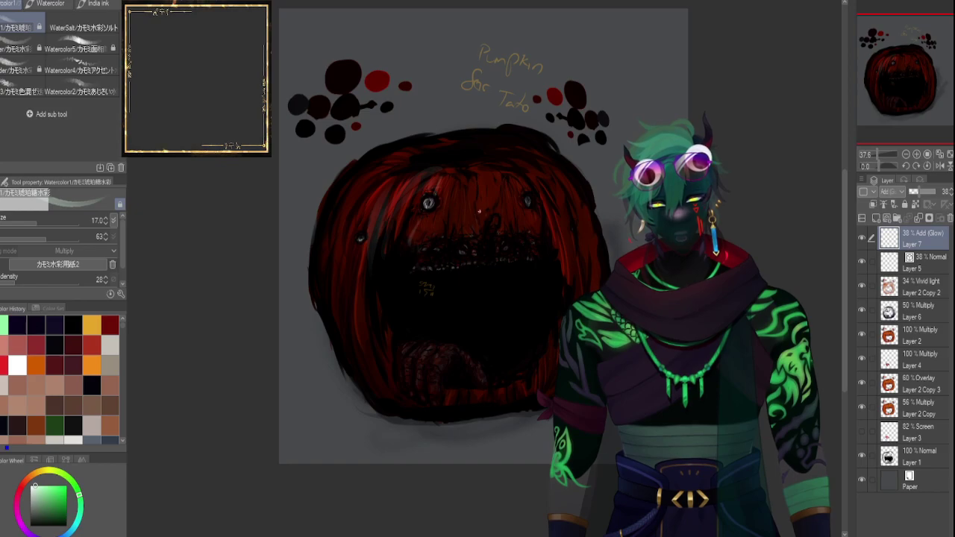
pyautogui.press(']')
pyautogui.press(']')
pyautogui.press(']')
pyautogui.press(']')
pyautogui.press(']')
pyautogui.press(']')
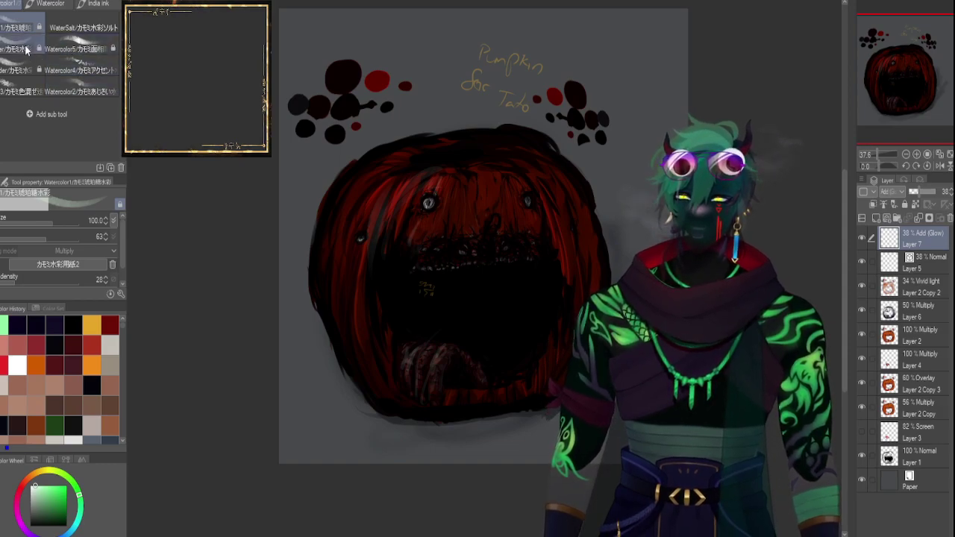
# Try the WaterBlender brush over the clawed hand in the mouth at sizes 50 and 80.
pyautogui.click(75, 49)
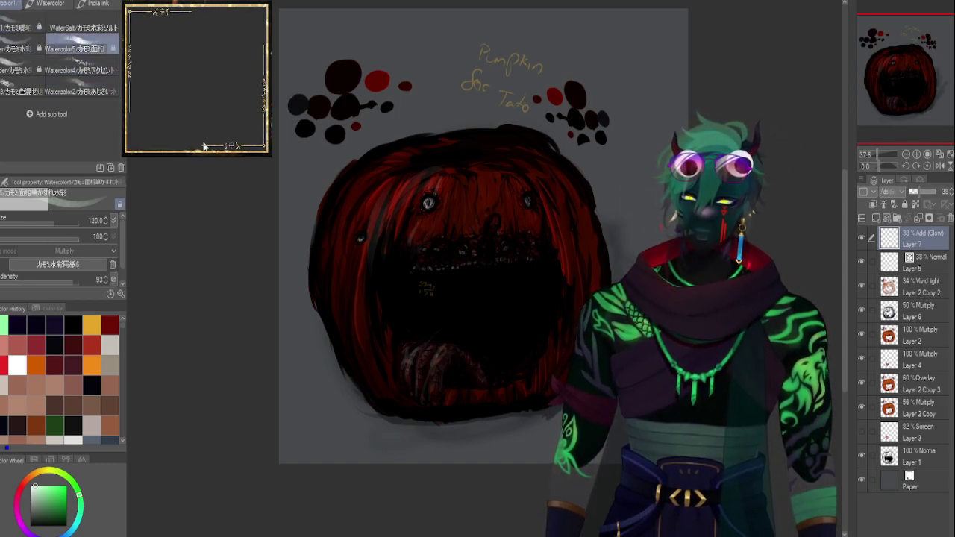
pyautogui.click(21, 68)
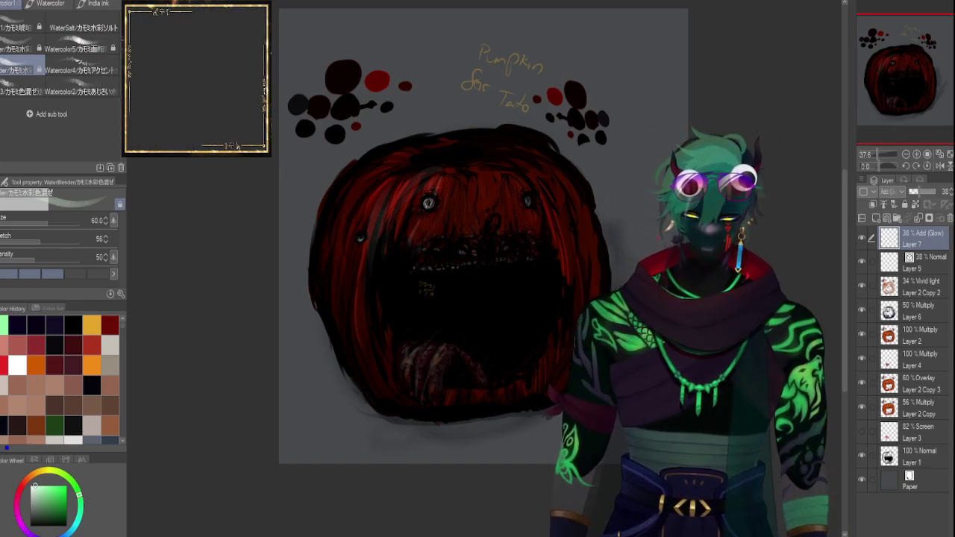
pyautogui.press(']')
pyautogui.press(']')
pyautogui.press(']')
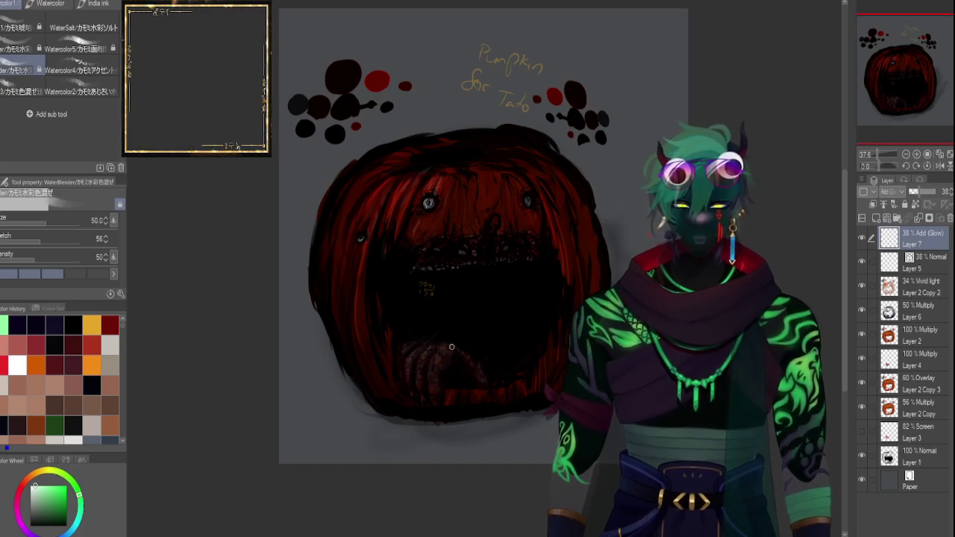
pyautogui.press(']')
pyautogui.press(']')
pyautogui.press(']')
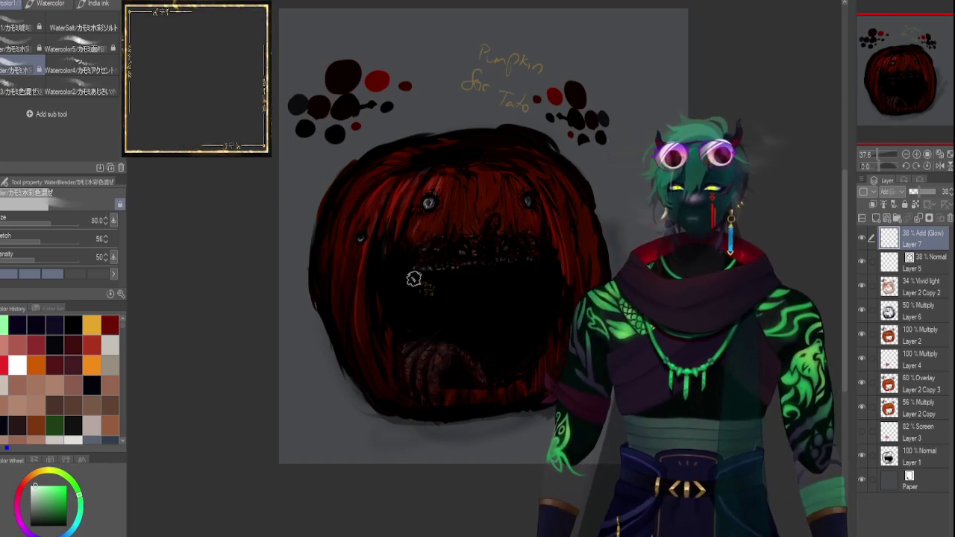
pyautogui.click(30, 27)
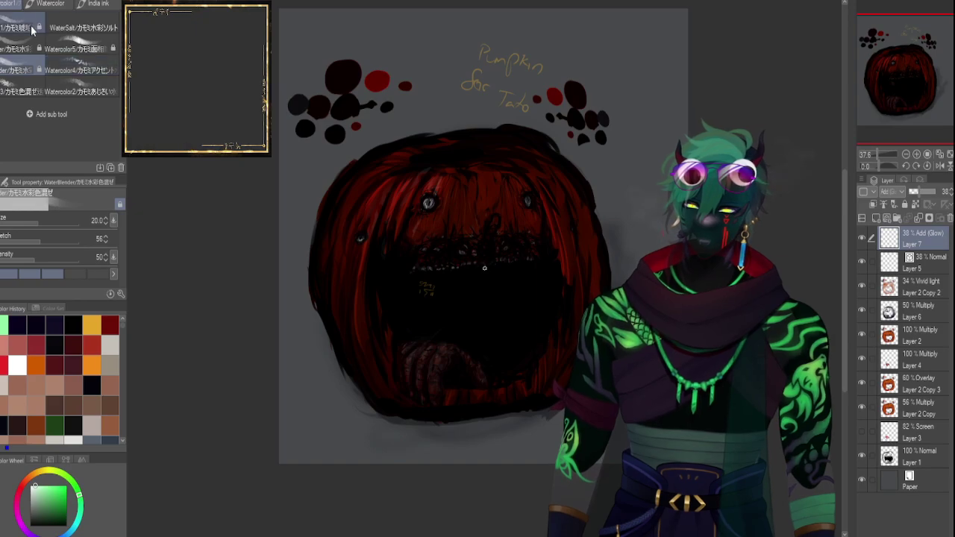
pyautogui.press(']')
pyautogui.press(']')
pyautogui.press(']')
pyautogui.press(']')
pyautogui.press(']')
pyautogui.press(']')
pyautogui.press(']')
pyautogui.press(']')
pyautogui.press(']')
pyautogui.press(']')
pyautogui.press(']')
pyautogui.press(']')
pyautogui.press(']')
pyautogui.press(']')
pyautogui.press(']')
pyautogui.press(']')
pyautogui.press(']')
pyautogui.press(']')
pyautogui.press(']')
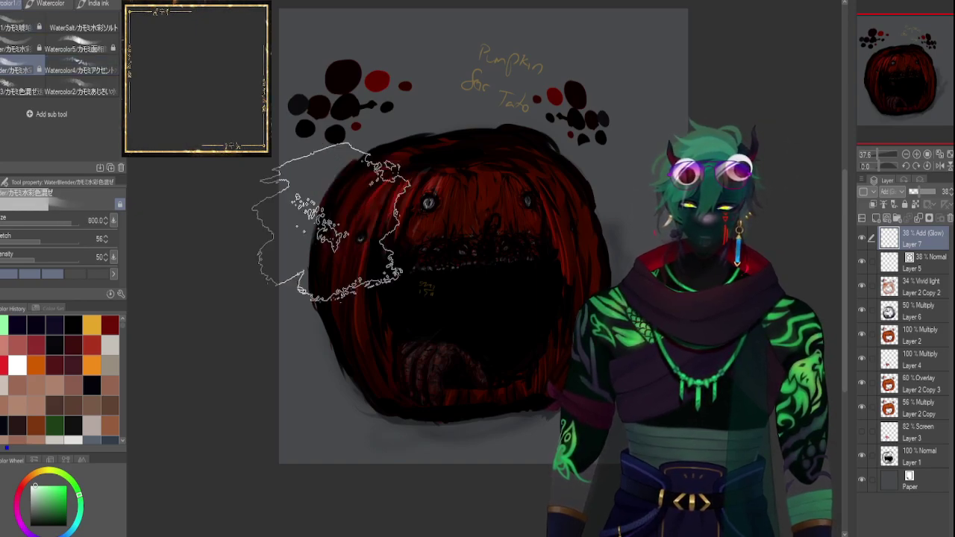
pyautogui.press('[')
pyautogui.press('[')
pyautogui.press('[')
pyautogui.press('[')
pyautogui.press('[')
pyautogui.press('[')
pyautogui.press('[')
pyautogui.press('[')
pyautogui.press('[')
pyautogui.press('[')
pyautogui.press('[')
pyautogui.press('[')
pyautogui.press('[')
pyautogui.press('[')
pyautogui.press('[')
pyautogui.press('[')
pyautogui.press('[')
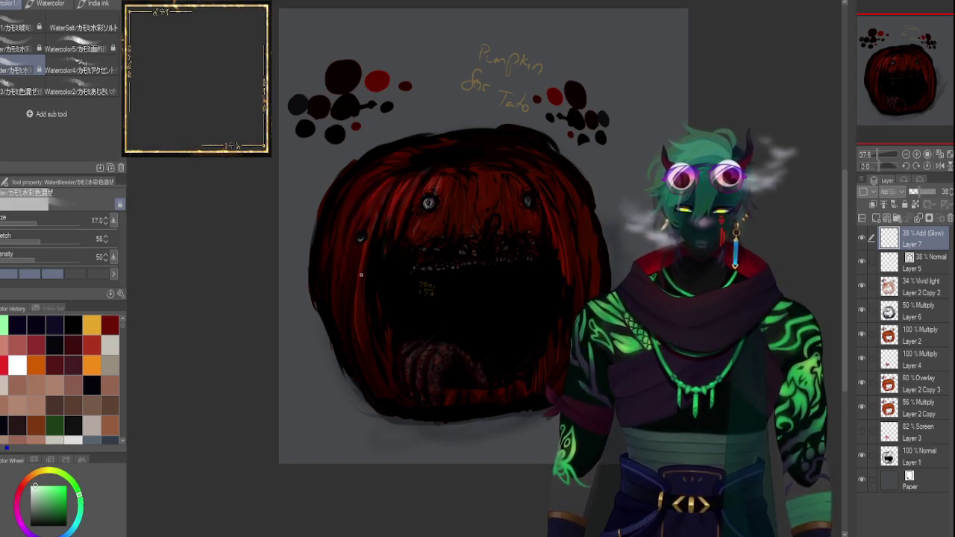
pyautogui.press(']')
pyautogui.press(']')
pyautogui.press(']')
pyautogui.press(']')
pyautogui.press(']')
pyautogui.press(']')
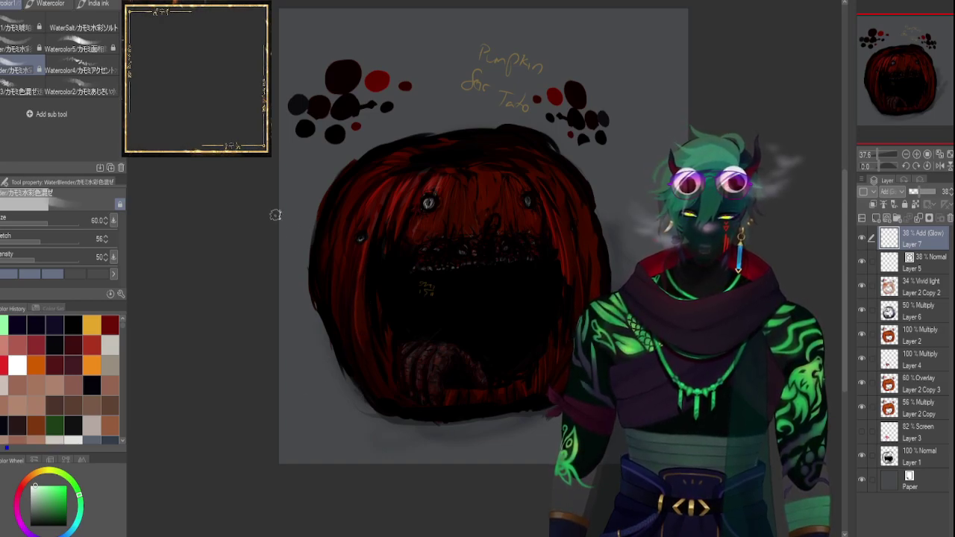
# Switch to the Watercolor5 brush, test a pale dab in the canvas's lower-left corner and undo it.
pyautogui.click(87, 50)
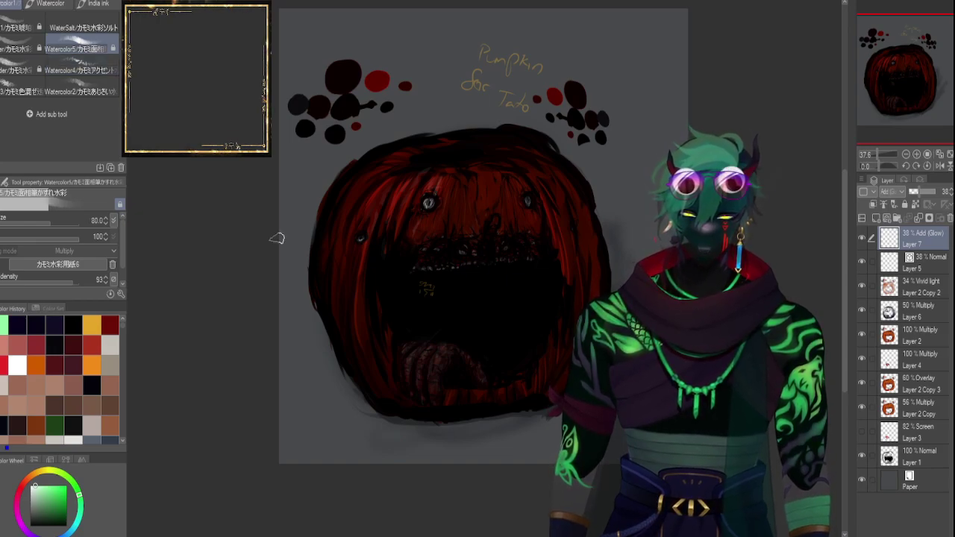
pyautogui.moveTo(318, 391); pyautogui.dragTo(319, 403)
pyautogui.press(']')
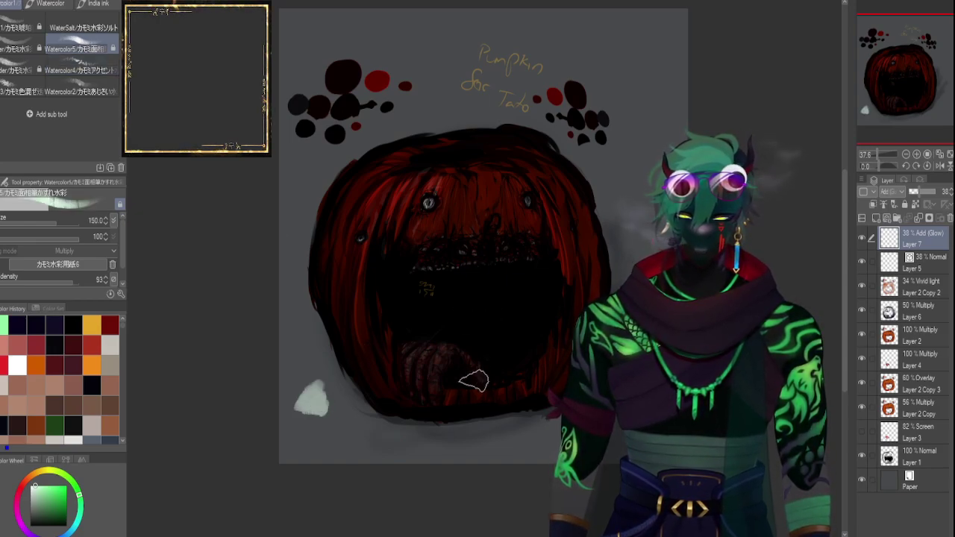
pyautogui.hotkey('ctrl', 'z')
# Paint thin pale glow streaks down the pumpkin's left side and above its largest eye with the brush at size 30.
pyautogui.press('[')
pyautogui.press('[')
pyautogui.press('[')
pyautogui.press('[')
pyautogui.press('[')
pyautogui.press('[')
pyautogui.press('[')
pyautogui.press('[')
pyautogui.press('[')
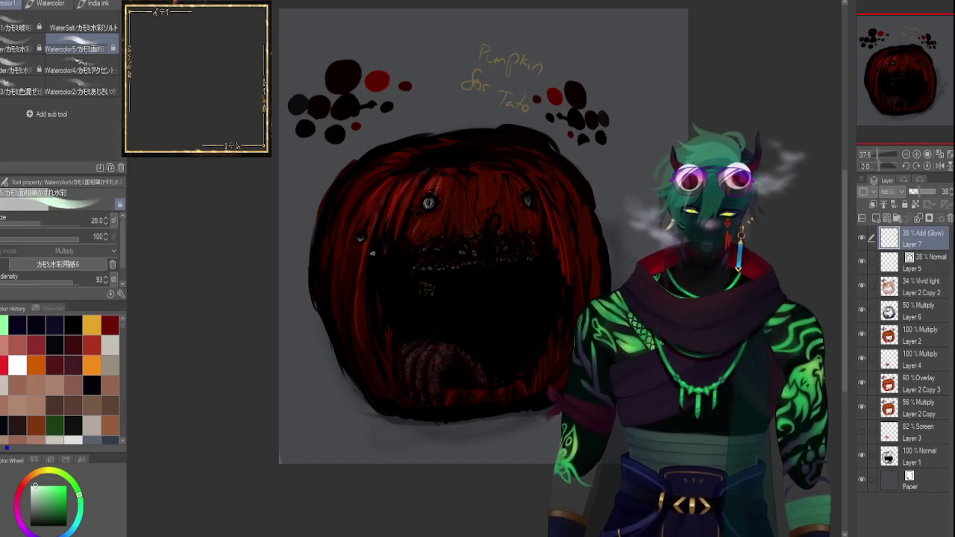
pyautogui.moveTo(361, 251)
pyautogui.mouseDown()
pyautogui.moveTo(369, 345)
pyautogui.moveTo(382, 334)
pyautogui.mouseUp()
pyautogui.moveTo(377, 297); pyautogui.dragTo(394, 348)
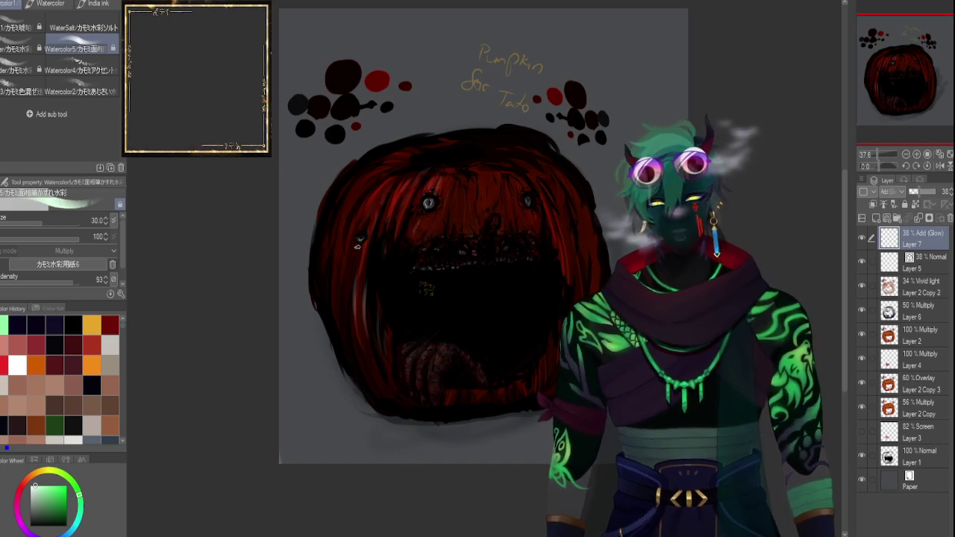
pyautogui.moveTo(355, 254); pyautogui.dragTo(346, 325)
pyautogui.moveTo(420, 178)
pyautogui.mouseDown()
pyautogui.moveTo(373, 207)
pyautogui.moveTo(372, 189)
pyautogui.mouseUp()
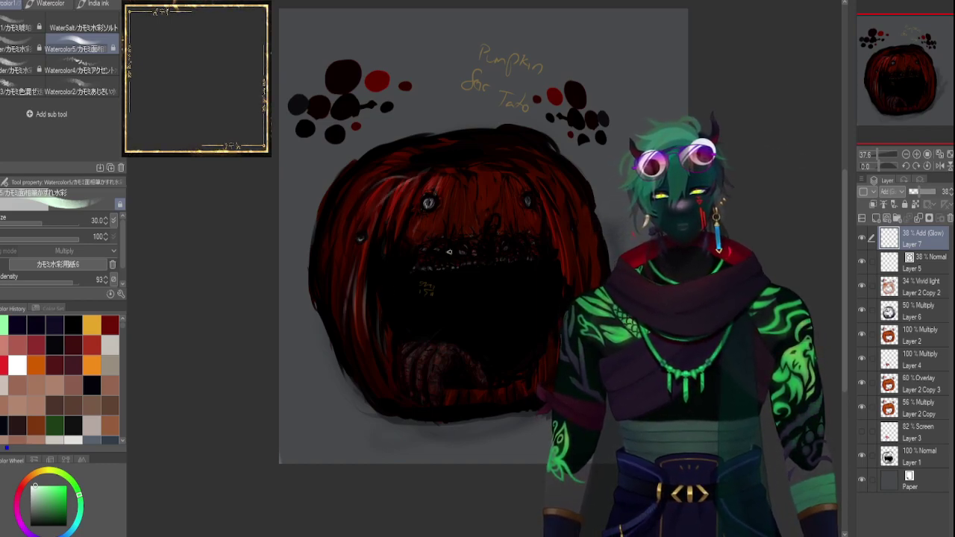
# Paint a thick pale green glow band across the upper teeth with the brush at size 70.
pyautogui.moveTo(429, 266)
pyautogui.mouseDown()
pyautogui.moveTo(456, 263)
pyautogui.moveTo(442, 250)
pyautogui.moveTo(422, 252)
pyautogui.moveTo(477, 253)
pyautogui.moveTo(465, 263)
pyautogui.moveTo(500, 248)
pyautogui.moveTo(454, 268)
pyautogui.moveTo(417, 262)
pyautogui.moveTo(484, 245)
pyautogui.moveTo(515, 254)
pyautogui.mouseUp()
pyautogui.press(']')
pyautogui.press(']')
pyautogui.press(']')
pyautogui.press(']')
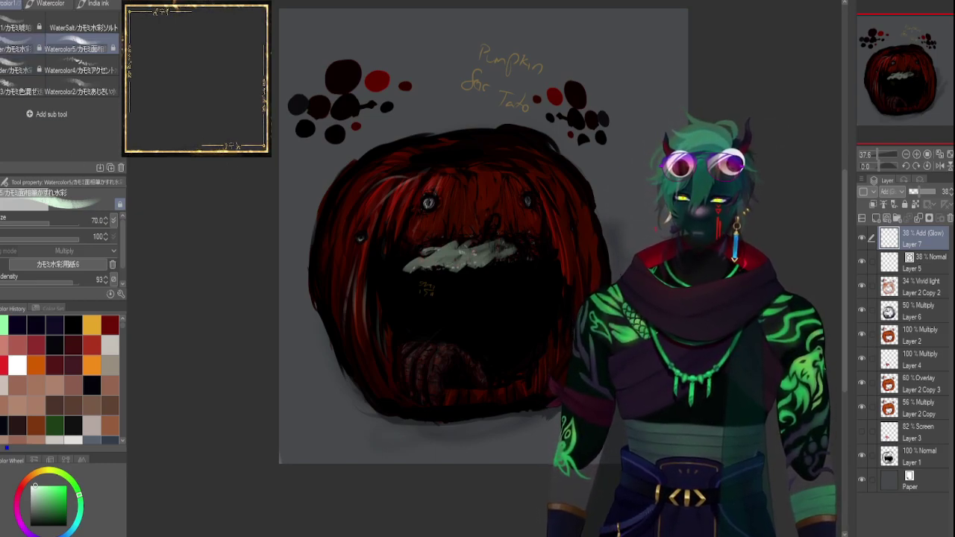
# Switch to the WaterEraser at size 30 and erase a channel through the left half of the pale band over the teeth.
pyautogui.click(24, 46)
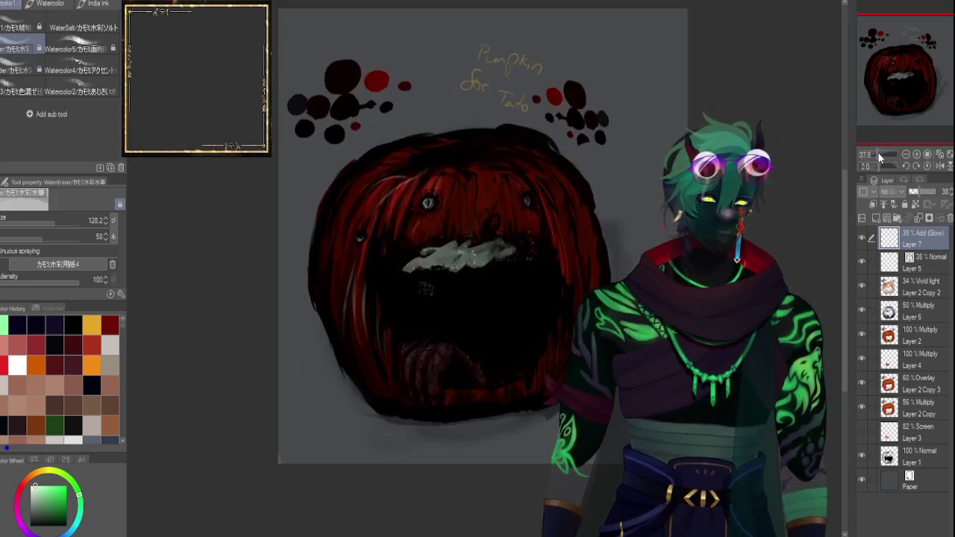
pyautogui.moveTo(878, 153); pyautogui.dragTo(883, 153)
pyautogui.press('[')
pyautogui.press('[')
pyautogui.press('[')
pyautogui.press('[')
pyautogui.press('[')
pyautogui.press('[')
pyautogui.press('[')
pyautogui.press('[')
pyautogui.moveTo(267, 236); pyautogui.dragTo(227, 283)
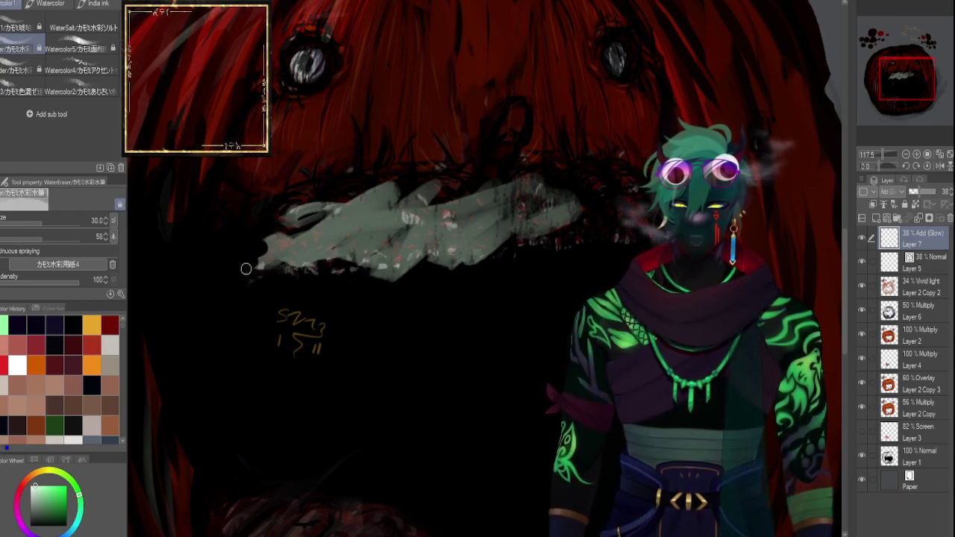
pyautogui.moveTo(247, 254)
pyautogui.mouseDown()
pyautogui.moveTo(351, 239)
pyautogui.moveTo(262, 241)
pyautogui.moveTo(465, 231)
pyautogui.moveTo(411, 285)
pyautogui.mouseUp()
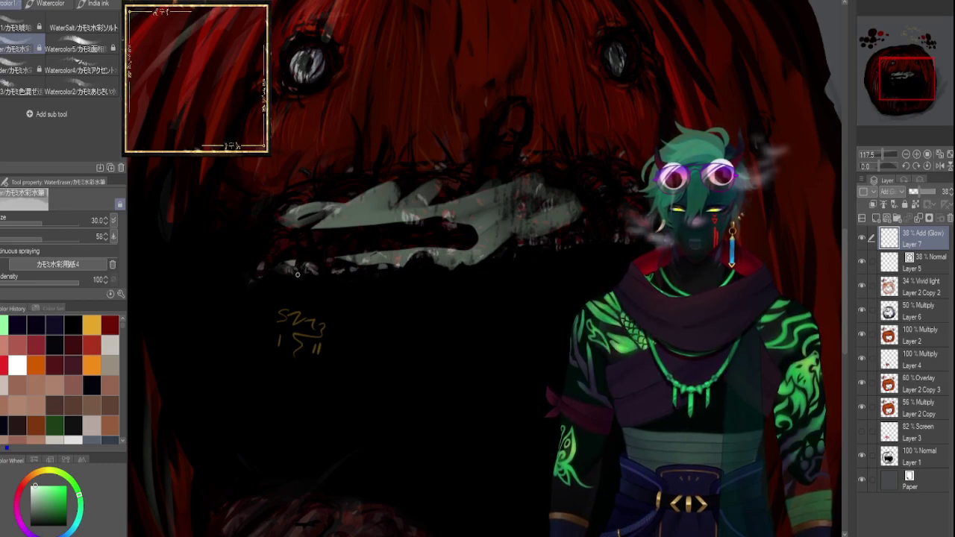
# Erase the rest of the pale band between the small eyes and teeth, leaving glow only on their highlights.
pyautogui.moveTo(296, 265); pyautogui.dragTo(300, 259)
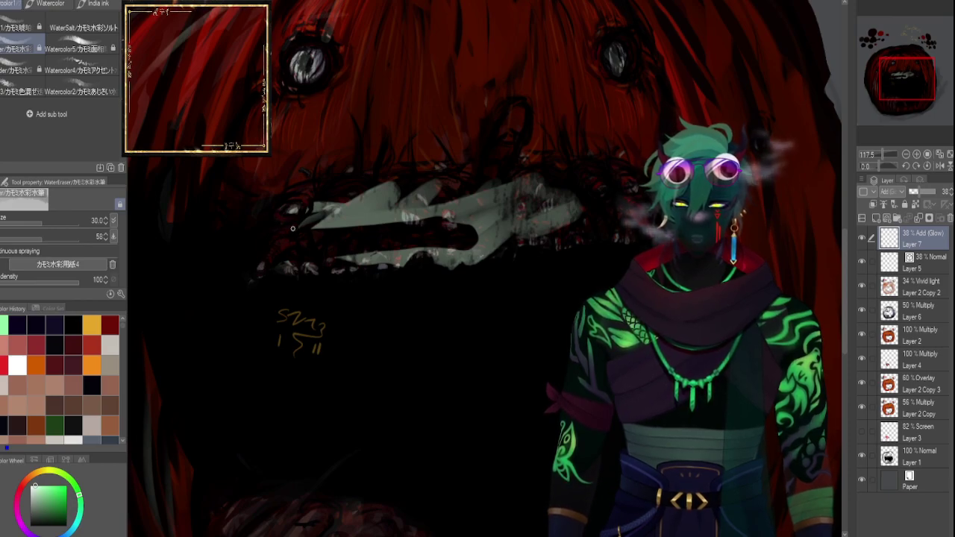
pyautogui.moveTo(312, 206)
pyautogui.mouseDown()
pyautogui.moveTo(322, 213)
pyautogui.moveTo(316, 226)
pyautogui.mouseUp()
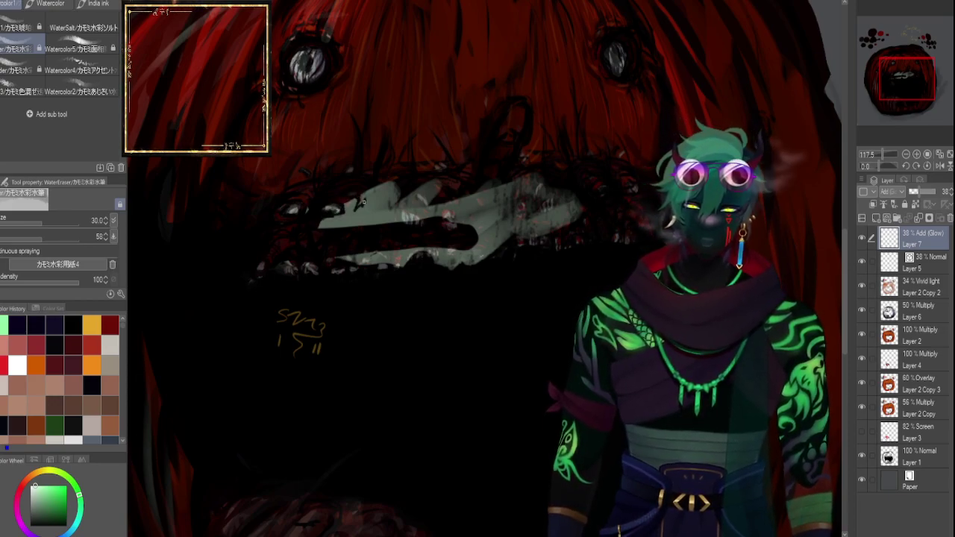
pyautogui.moveTo(324, 226)
pyautogui.mouseDown()
pyautogui.moveTo(349, 220)
pyautogui.moveTo(342, 217)
pyautogui.moveTo(373, 188)
pyautogui.moveTo(398, 180)
pyautogui.moveTo(391, 216)
pyautogui.moveTo(409, 218)
pyautogui.mouseUp()
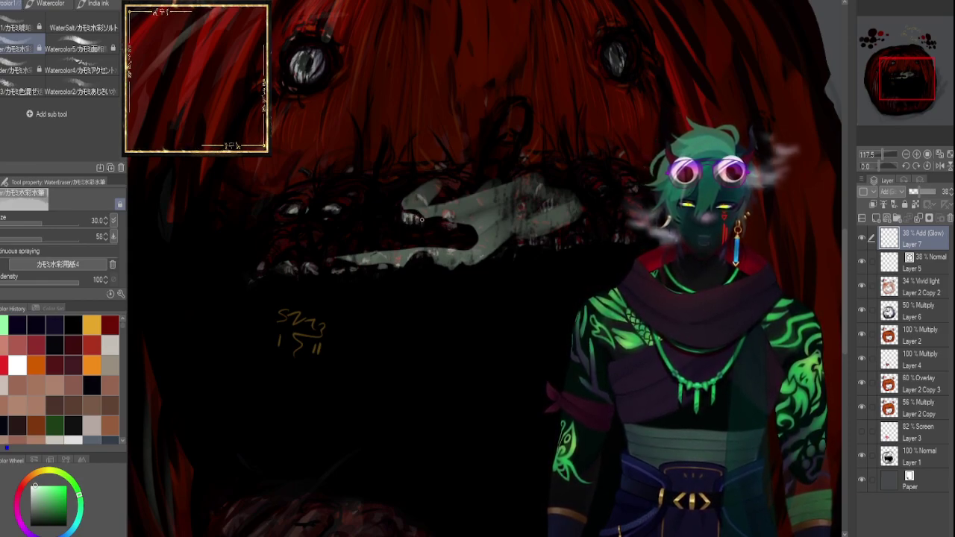
pyautogui.moveTo(408, 223)
pyautogui.mouseDown()
pyautogui.moveTo(427, 219)
pyautogui.moveTo(420, 203)
pyautogui.mouseUp()
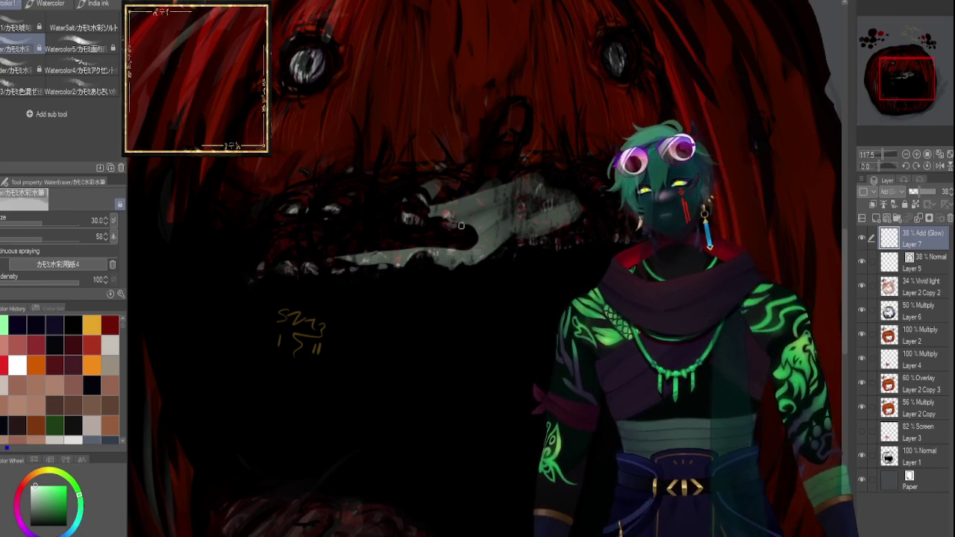
pyautogui.moveTo(430, 225); pyautogui.dragTo(450, 209)
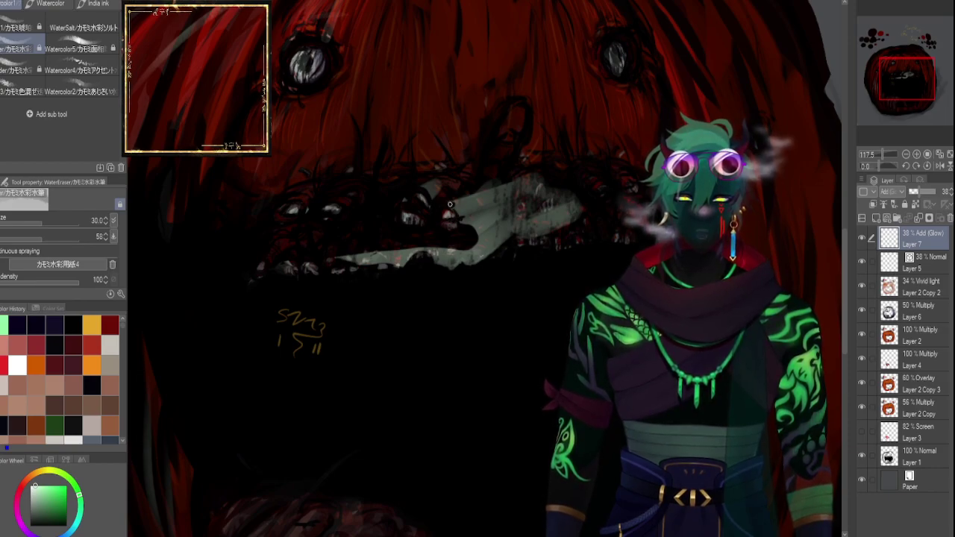
pyautogui.moveTo(455, 188)
pyautogui.mouseDown()
pyautogui.moveTo(489, 193)
pyautogui.moveTo(464, 208)
pyautogui.moveTo(490, 165)
pyautogui.moveTo(482, 199)
pyautogui.moveTo(496, 198)
pyautogui.moveTo(494, 230)
pyautogui.moveTo(474, 238)
pyautogui.moveTo(492, 220)
pyautogui.moveTo(490, 209)
pyautogui.moveTo(478, 215)
pyautogui.moveTo(517, 177)
pyautogui.moveTo(504, 191)
pyautogui.moveTo(495, 256)
pyautogui.moveTo(483, 257)
pyautogui.moveTo(495, 233)
pyautogui.moveTo(471, 253)
pyautogui.moveTo(465, 274)
pyautogui.moveTo(467, 261)
pyautogui.moveTo(477, 265)
pyautogui.moveTo(437, 267)
pyautogui.moveTo(466, 270)
pyautogui.moveTo(442, 249)
pyautogui.moveTo(460, 249)
pyautogui.moveTo(445, 264)
pyautogui.moveTo(425, 258)
pyautogui.moveTo(436, 237)
pyautogui.moveTo(424, 263)
pyautogui.moveTo(405, 273)
pyautogui.moveTo(406, 244)
pyautogui.moveTo(402, 263)
pyautogui.moveTo(411, 241)
pyautogui.moveTo(427, 240)
pyautogui.moveTo(412, 247)
pyautogui.moveTo(424, 253)
pyautogui.moveTo(390, 266)
pyautogui.moveTo(400, 254)
pyautogui.moveTo(371, 267)
pyautogui.moveTo(391, 254)
pyautogui.moveTo(371, 249)
pyautogui.moveTo(373, 266)
pyautogui.moveTo(371, 255)
pyautogui.moveTo(362, 259)
pyautogui.moveTo(358, 272)
pyautogui.moveTo(342, 253)
pyautogui.mouseUp()
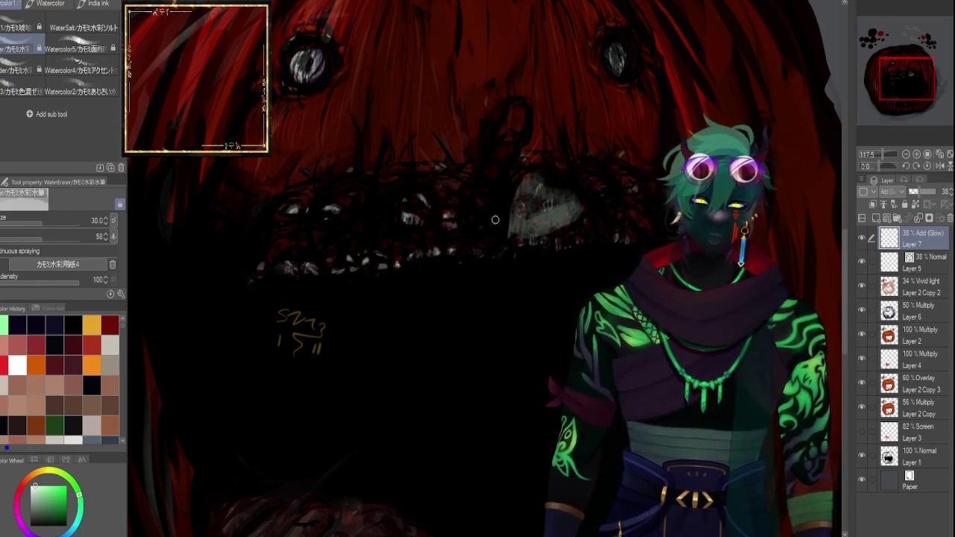
pyautogui.moveTo(523, 217)
pyautogui.mouseDown()
pyautogui.moveTo(529, 191)
pyautogui.moveTo(517, 204)
pyautogui.moveTo(549, 171)
pyautogui.moveTo(530, 173)
pyautogui.moveTo(512, 234)
pyautogui.moveTo(526, 218)
pyautogui.moveTo(498, 246)
pyautogui.moveTo(519, 231)
pyautogui.moveTo(509, 228)
pyautogui.moveTo(559, 221)
pyautogui.moveTo(523, 220)
pyautogui.moveTo(554, 213)
pyautogui.moveTo(530, 216)
pyautogui.moveTo(552, 195)
pyautogui.moveTo(534, 196)
pyautogui.moveTo(556, 214)
pyautogui.moveTo(532, 243)
pyautogui.moveTo(571, 185)
pyautogui.moveTo(582, 200)
pyautogui.moveTo(576, 233)
pyautogui.moveTo(516, 227)
pyautogui.moveTo(556, 217)
pyautogui.moveTo(571, 201)
pyautogui.mouseUp()
# Thin out the pale streaks on the pumpkin's left side with the WaterEraser at size 30.
pyautogui.moveTo(885, 153); pyautogui.dragTo(877, 160)
pyautogui.moveTo(353, 278); pyautogui.dragTo(344, 325)
pyautogui.moveTo(356, 284)
pyautogui.mouseDown()
pyautogui.moveTo(348, 342)
pyautogui.moveTo(356, 300)
pyautogui.moveTo(363, 346)
pyautogui.mouseUp()
pyautogui.moveTo(377, 312); pyautogui.dragTo(382, 349)
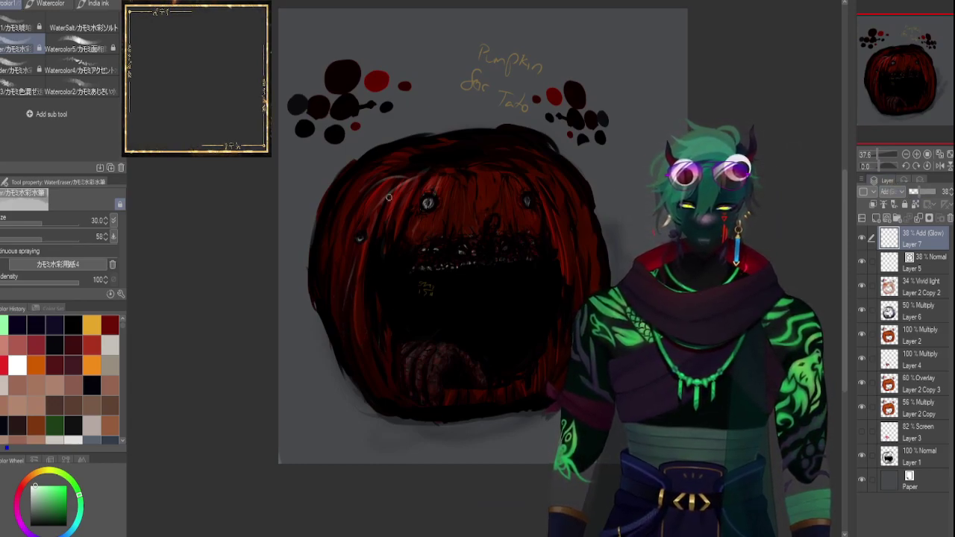
# Set the Add (Glow) layer's opacity to 30% and add a new layer above it.
pyautogui.moveTo(921, 191)
pyautogui.mouseDown()
pyautogui.moveTo(899, 196)
pyautogui.moveTo(920, 191)
pyautogui.mouseUp()
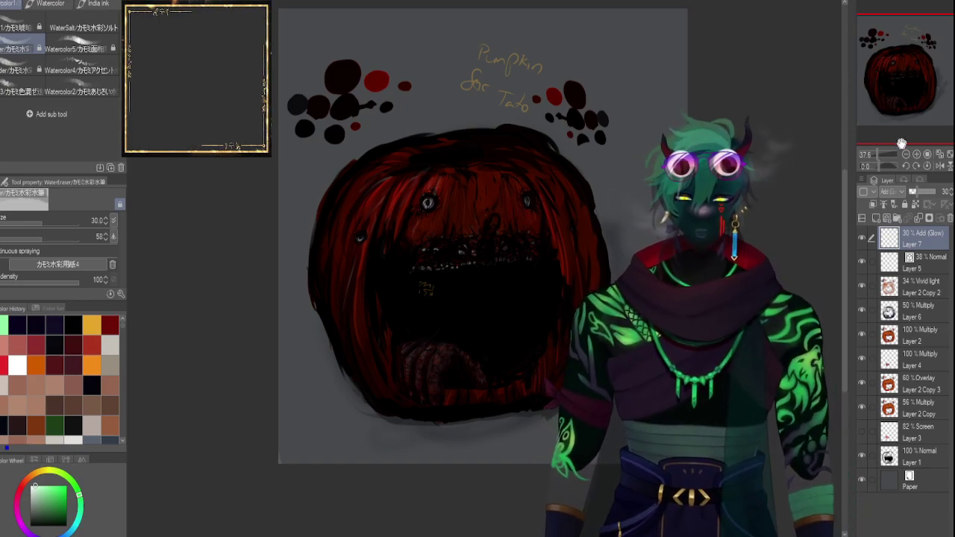
pyautogui.moveTo(917, 193); pyautogui.dragTo(920, 191)
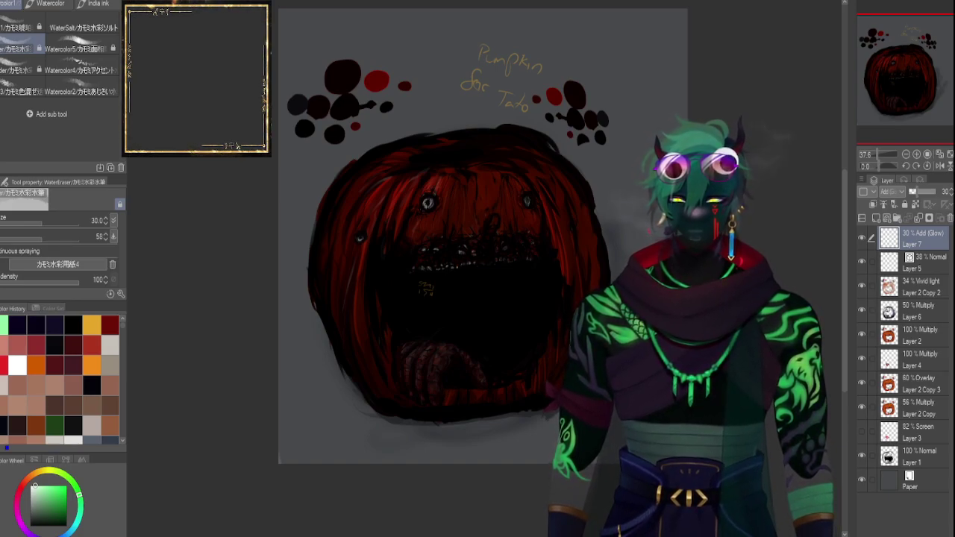
pyautogui.click(876, 218)
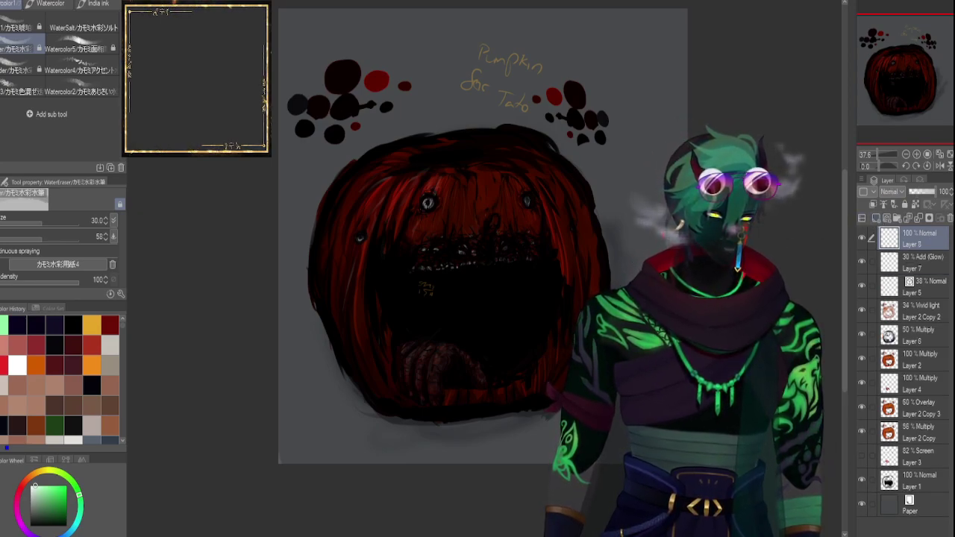
# Pick a bright orange paint colour for the new top layer.
pyautogui.click(92, 366)
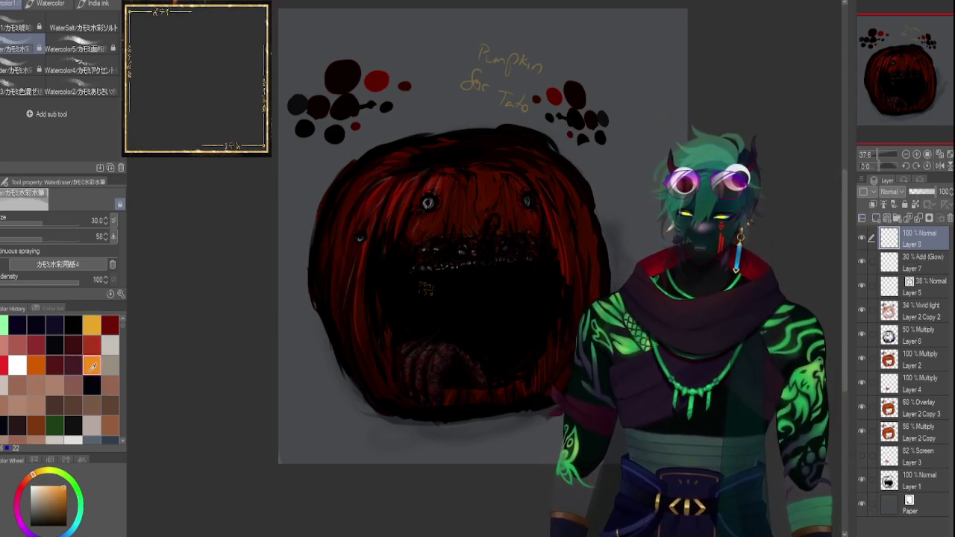
pyautogui.moveTo(41, 472); pyautogui.dragTo(30, 477)
pyautogui.click(62, 490)
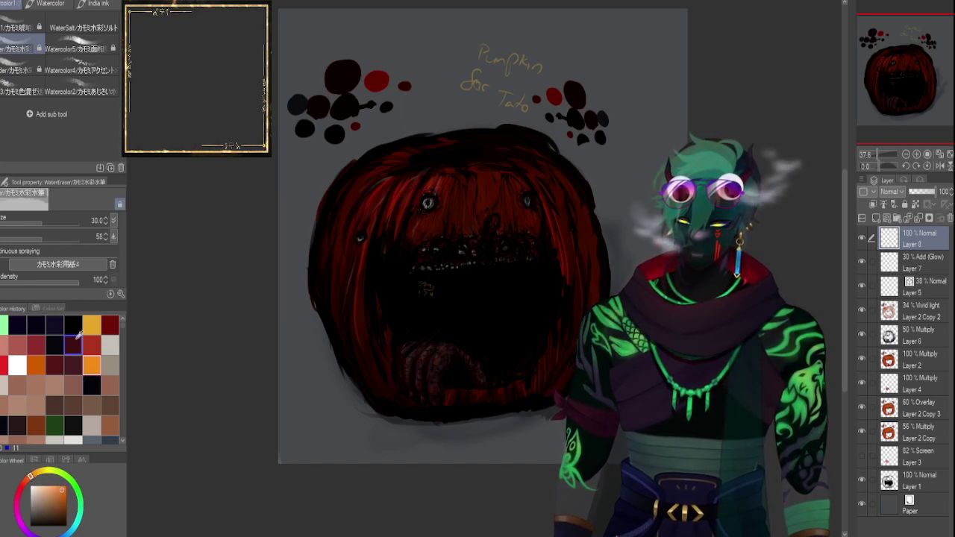
# Look through the gouache, paint, chalk, water effect and MB brush sets for a suitable texture brush.
pyautogui.press('m')
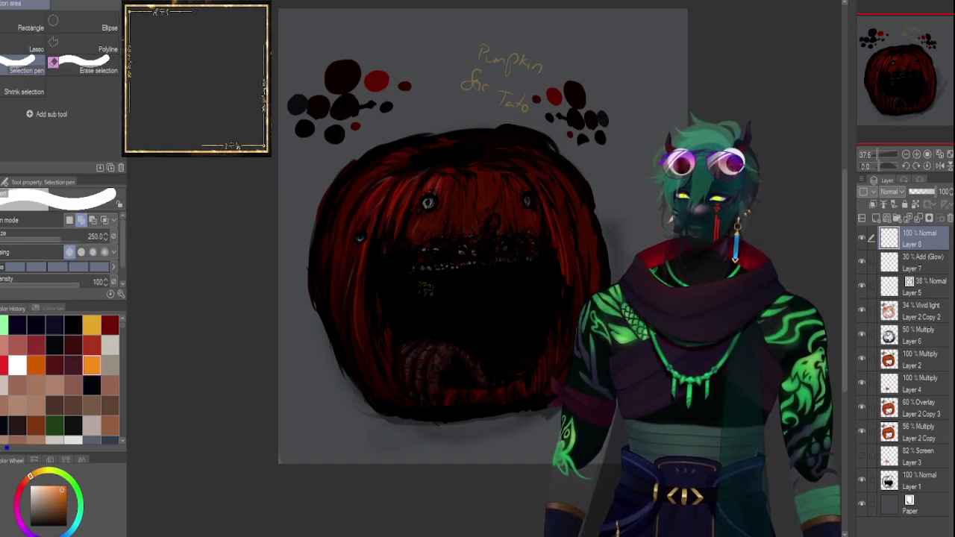
pyautogui.press('b')
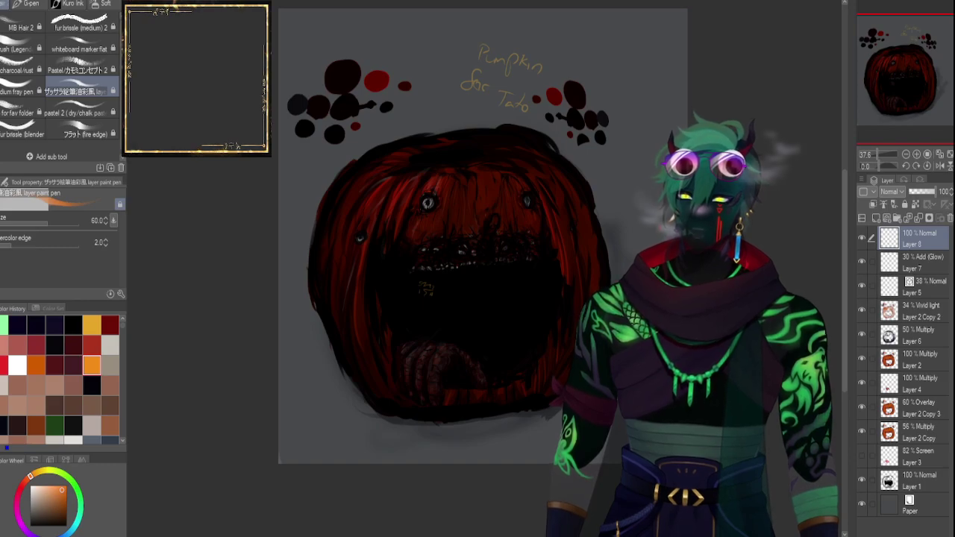
pyautogui.press('b')
pyautogui.press('b')
pyautogui.press('b')
pyautogui.press('b')
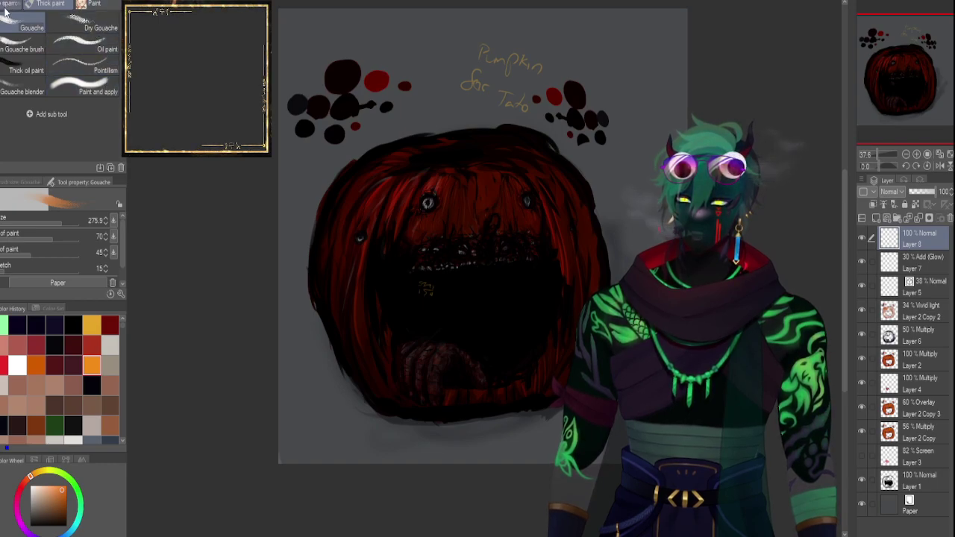
pyautogui.click(90, 5)
pyautogui.click(105, 6)
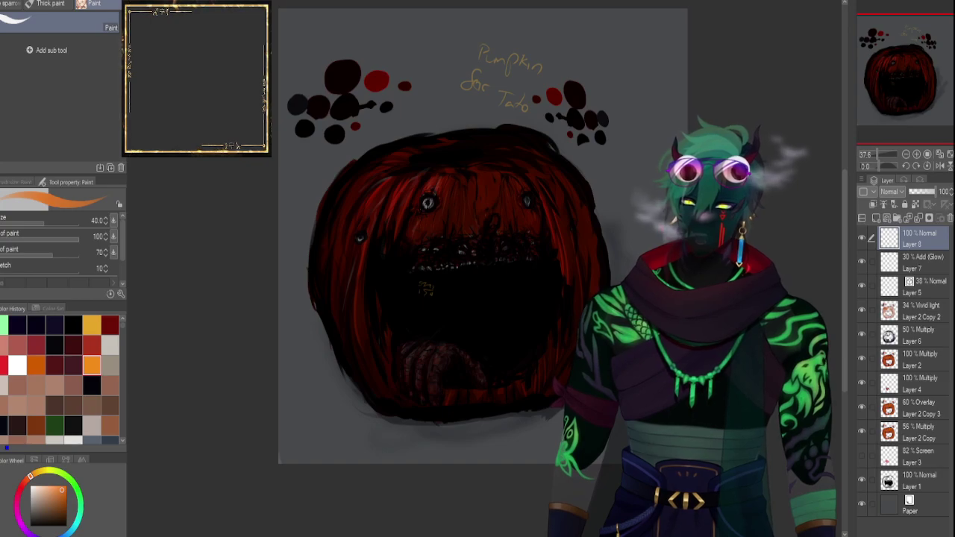
pyautogui.press('b')
pyautogui.press('p')
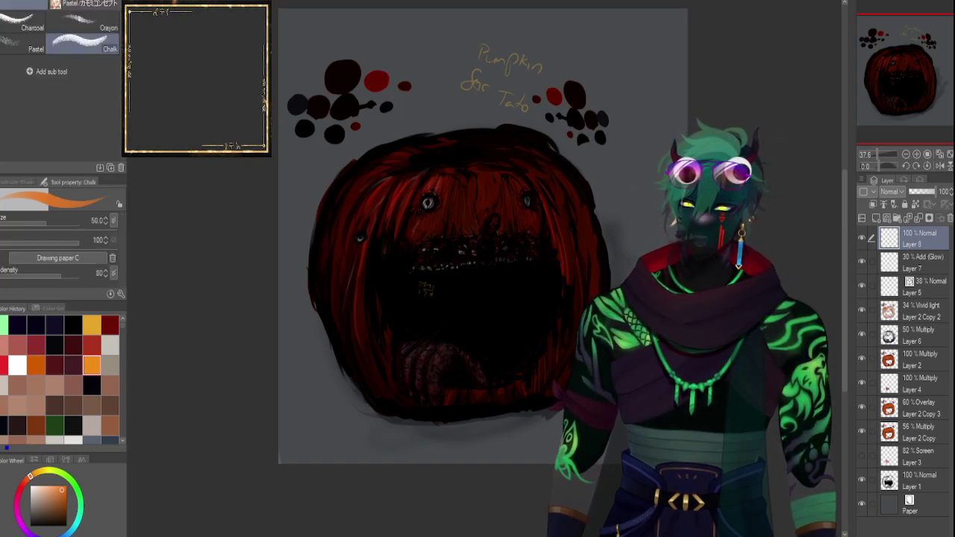
pyautogui.press('b')
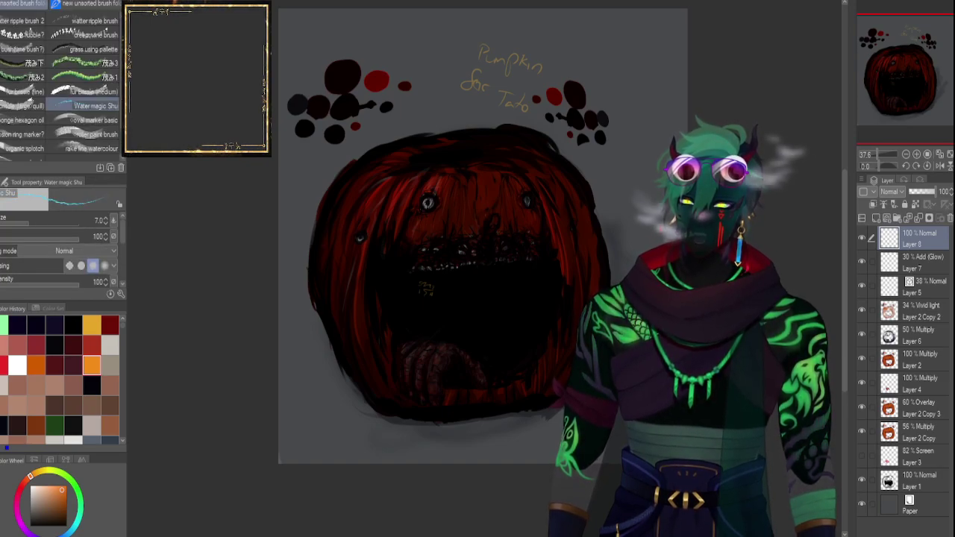
pyautogui.moveTo(120, 68); pyautogui.dragTo(126, 96)
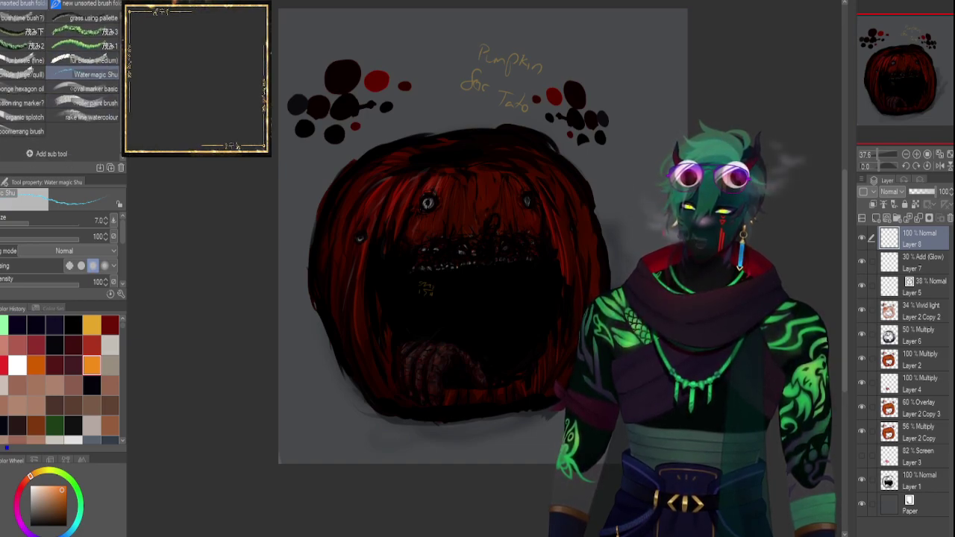
pyautogui.press('b')
pyautogui.press('b')
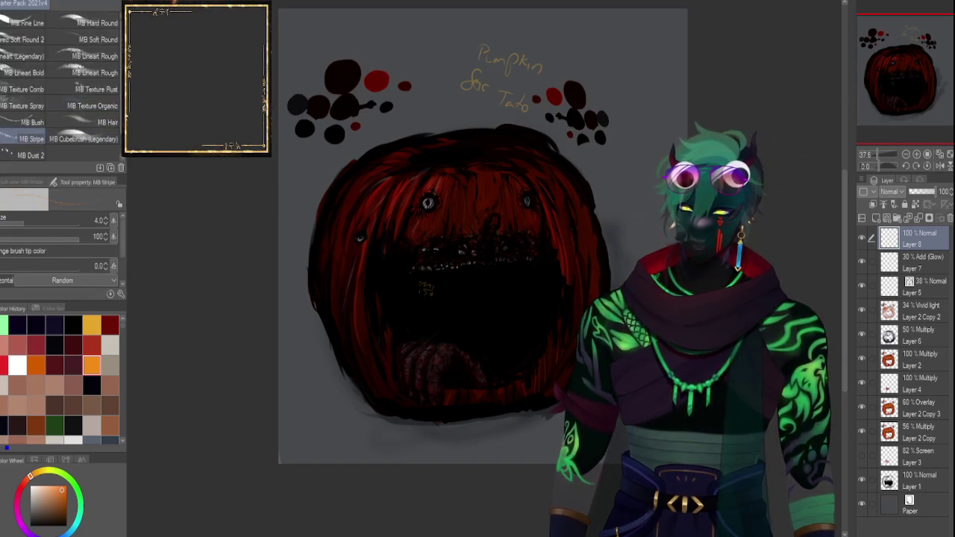
pyautogui.press('b')
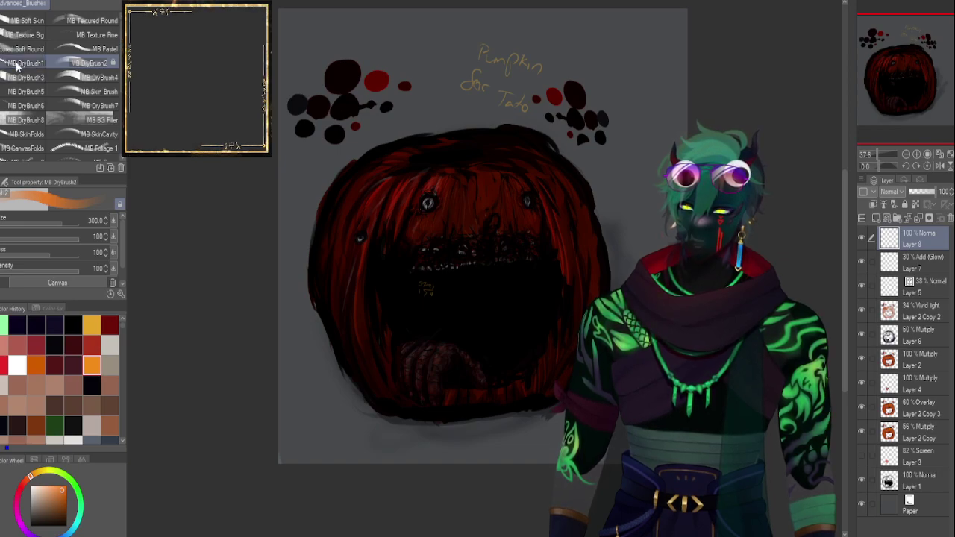
# Choose the MB Pores brush from the advanced MB brushes.
pyautogui.click(26, 20)
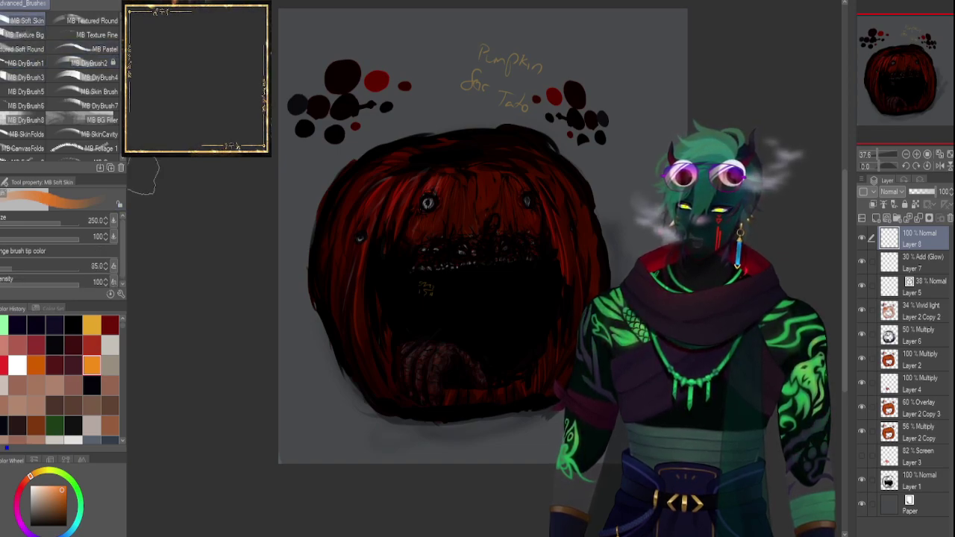
pyautogui.click(104, 76)
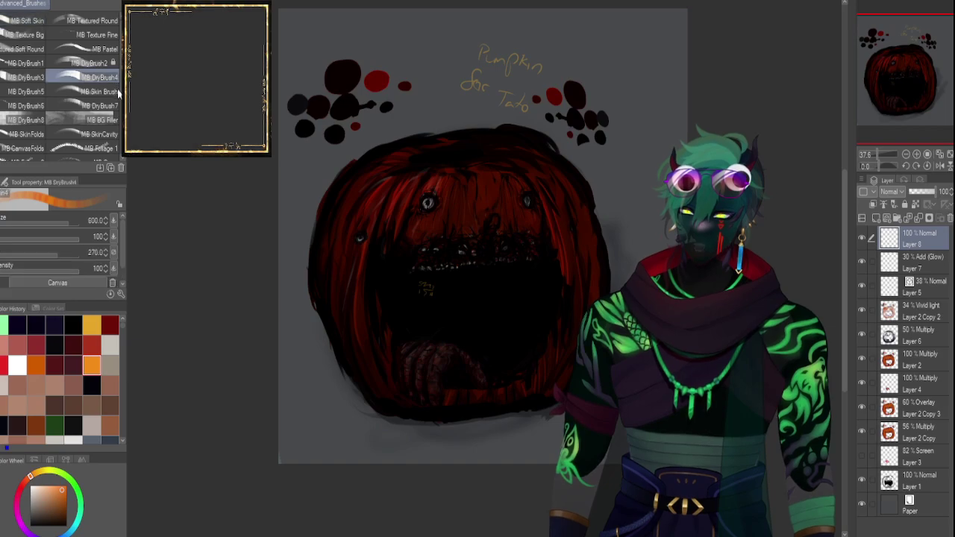
pyautogui.scroll(-3, 112, 88)
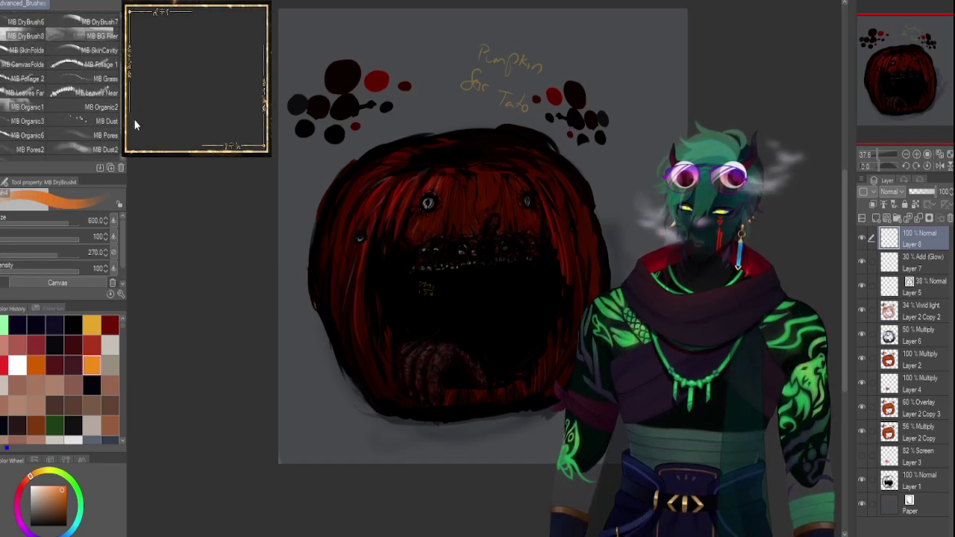
pyautogui.click(99, 105)
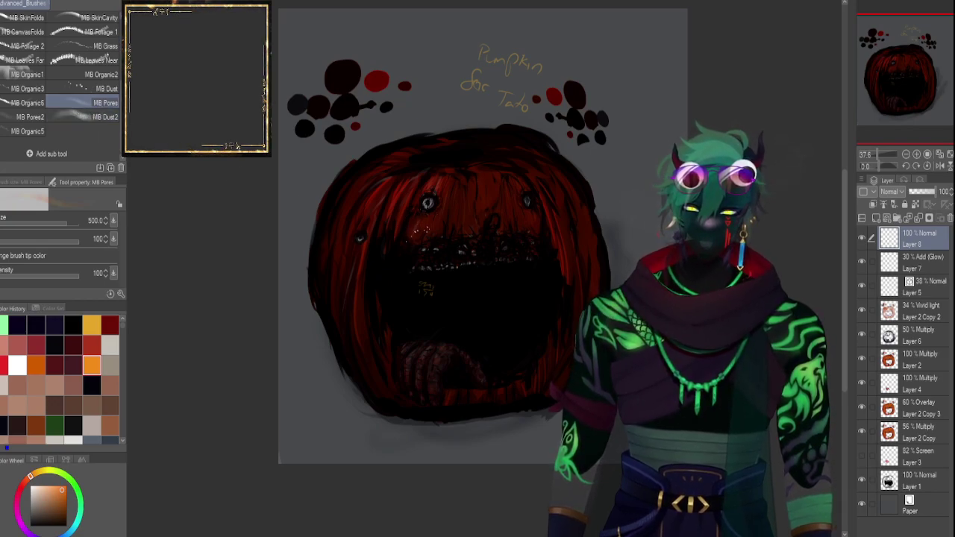
# Try an orange MB Pores texture at size 500 between the large eyes and the teeth, and undo it.
pyautogui.click(452, 205)
pyautogui.moveTo(458, 209); pyautogui.dragTo(482, 241)
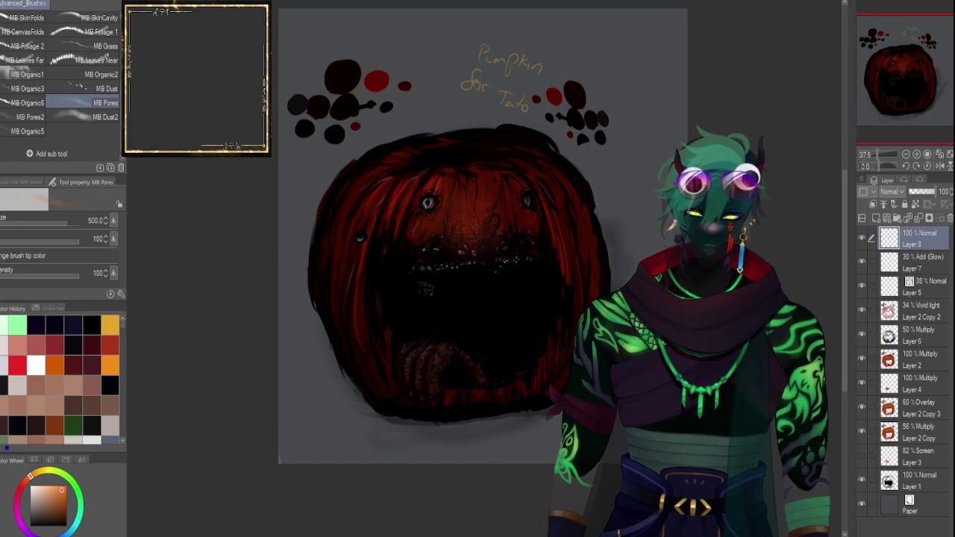
pyautogui.hotkey('ctrl', 'z')
# Try a dark red MB Pores stroke just above the teeth and enlarge the brush to size 500.
pyautogui.moveTo(878, 154); pyautogui.dragTo(880, 154)
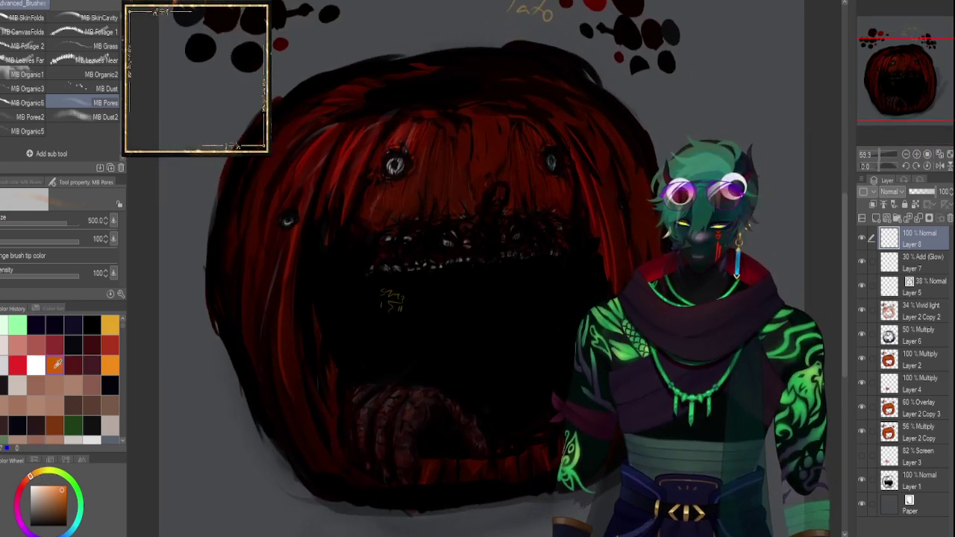
pyautogui.click(109, 322)
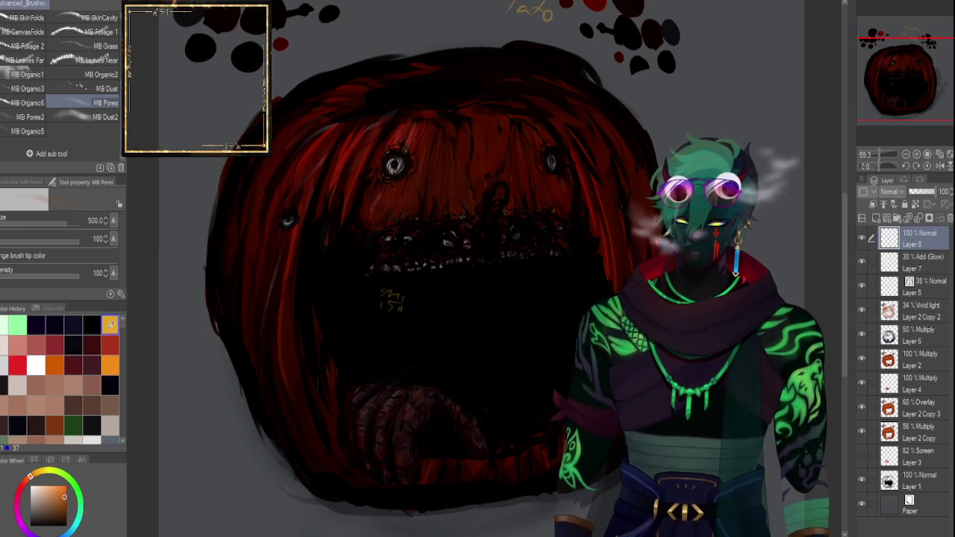
pyautogui.click(91, 344)
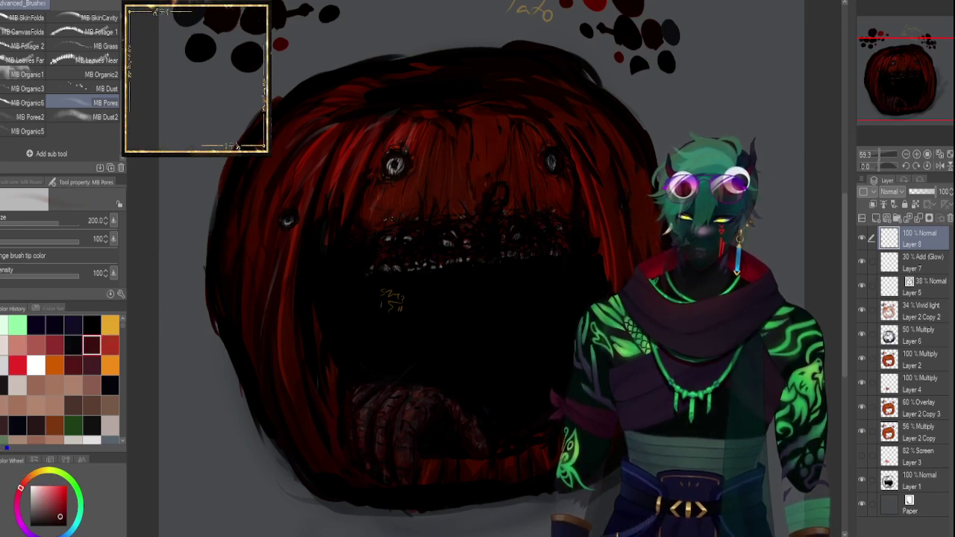
pyautogui.click(378, 203)
pyautogui.press(']')
pyautogui.press(']')
pyautogui.press(']')
pyautogui.press(']')
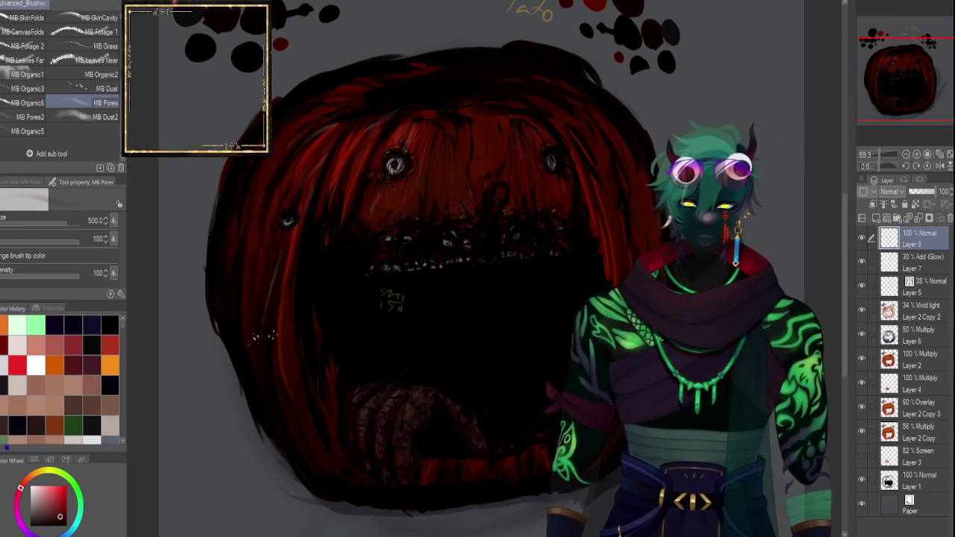
# Pick a muted orange for MB Pores and set Layer 8's blending mode to Add.
pyautogui.moveTo(29, 482); pyautogui.dragTo(32, 475)
pyautogui.click(54, 492)
pyautogui.press('[')
pyautogui.press('[')
pyautogui.press('[')
pyautogui.press('[')
pyautogui.press('[')
pyautogui.press('[')
pyautogui.press('[')
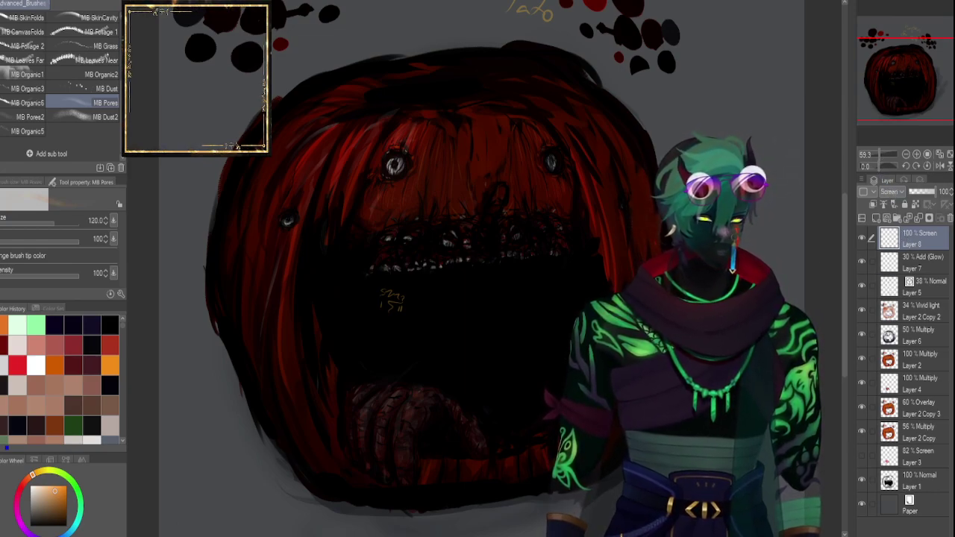
pyautogui.scroll(-7, 894, 191)
pyautogui.scroll(-3, 895, 193)
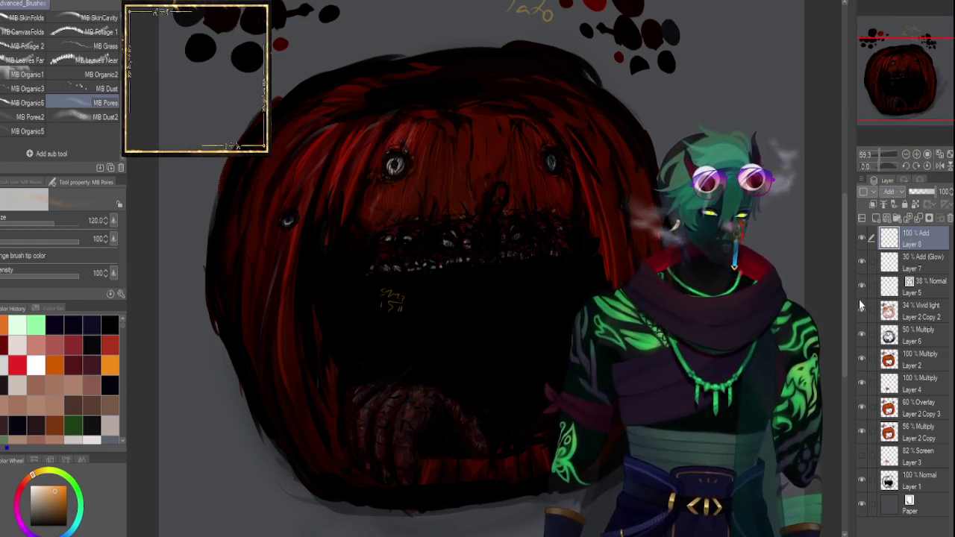
# Try a small orange MB Pores stroke at size 150 over the left end of the teeth, and undo it.
pyautogui.press('[')
pyautogui.press('[')
pyautogui.press('[')
pyautogui.press('[')
pyautogui.press('[')
pyautogui.press('[')
pyautogui.press('[')
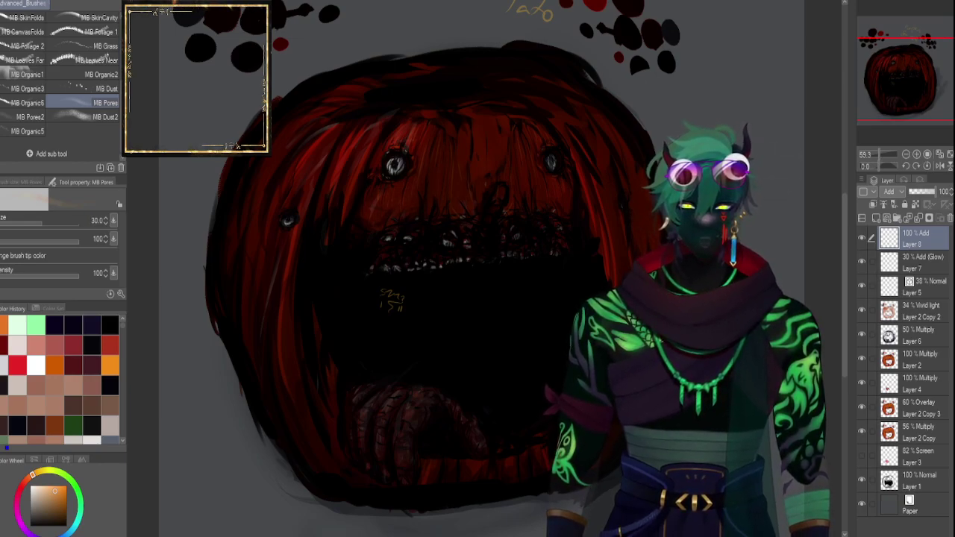
pyautogui.click(390, 250)
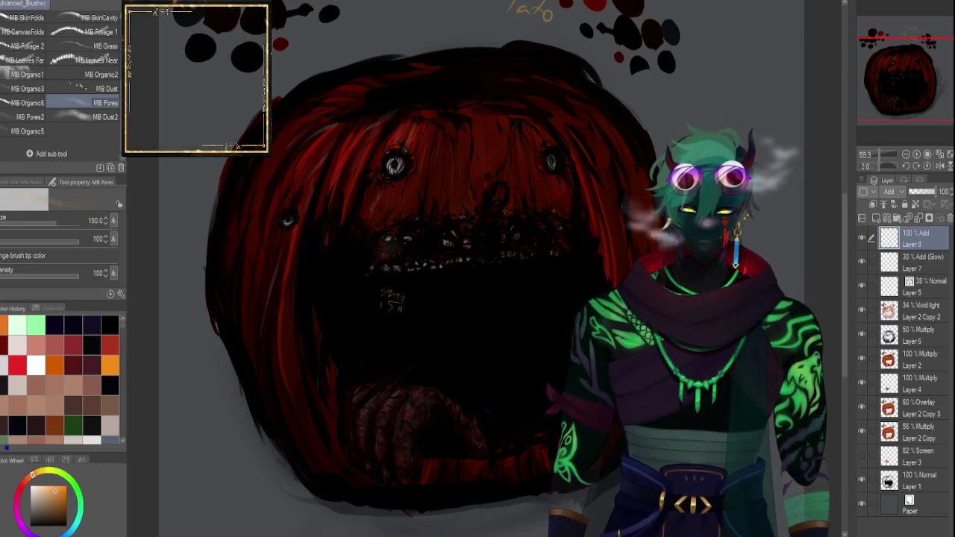
pyautogui.hotkey('ctrl', 'z')
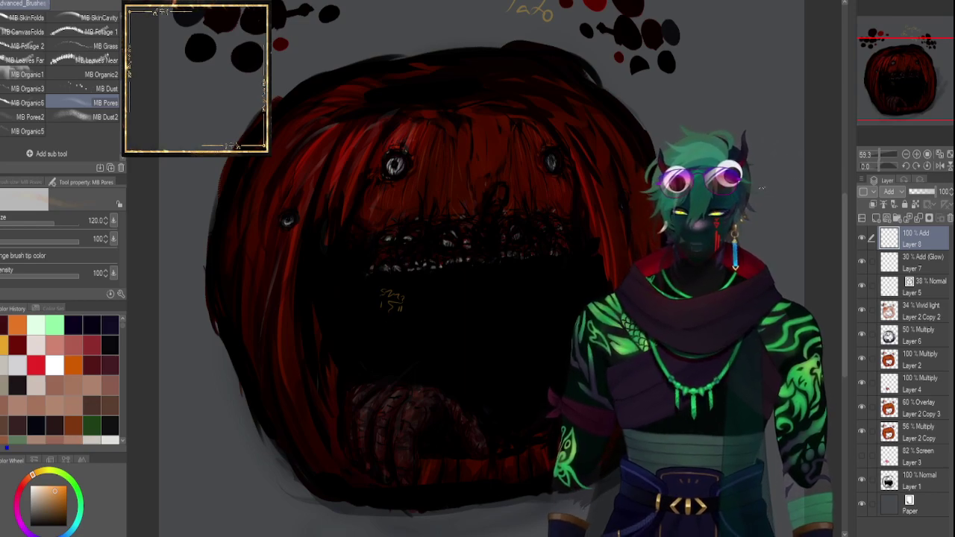
# Try a broad orange MB Pores texture at size 1000 across the teeth and dark mouth, and undo it.
pyautogui.press(']')
pyautogui.press(']')
pyautogui.press(']')
pyautogui.press(']')
pyautogui.press(']')
pyautogui.press(']')
pyautogui.press(']')
pyautogui.press(']')
pyautogui.press(']')
pyautogui.press(']')
pyautogui.press(']')
pyautogui.press(']')
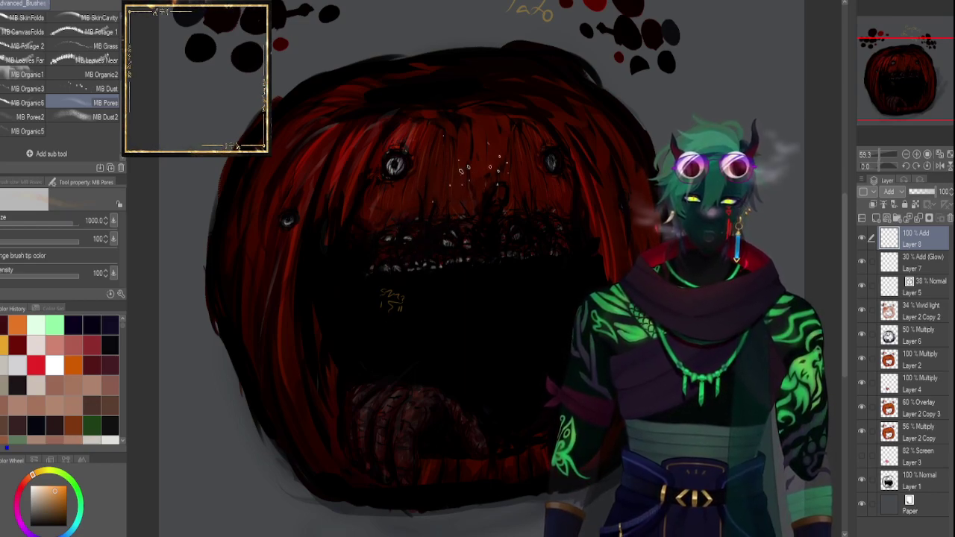
pyautogui.click(395, 313)
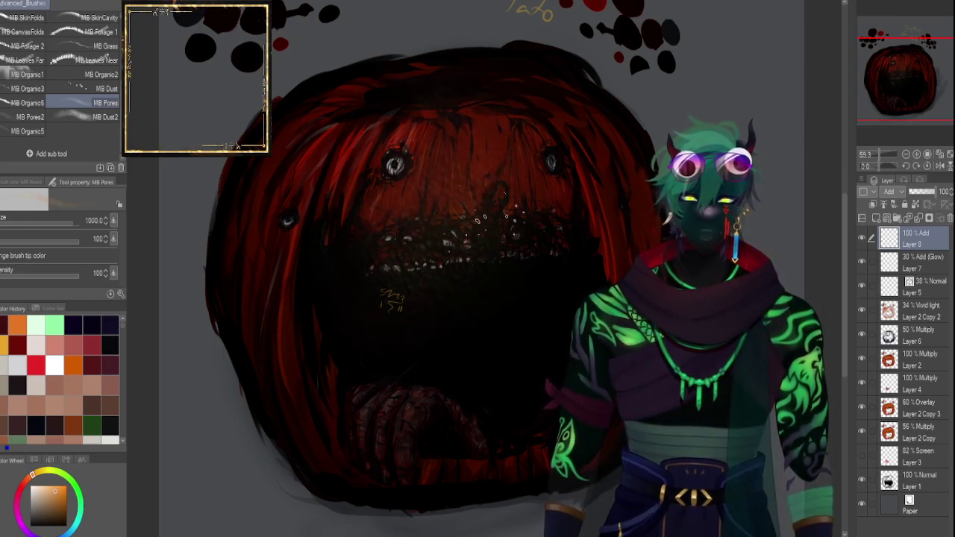
pyautogui.click(465, 309)
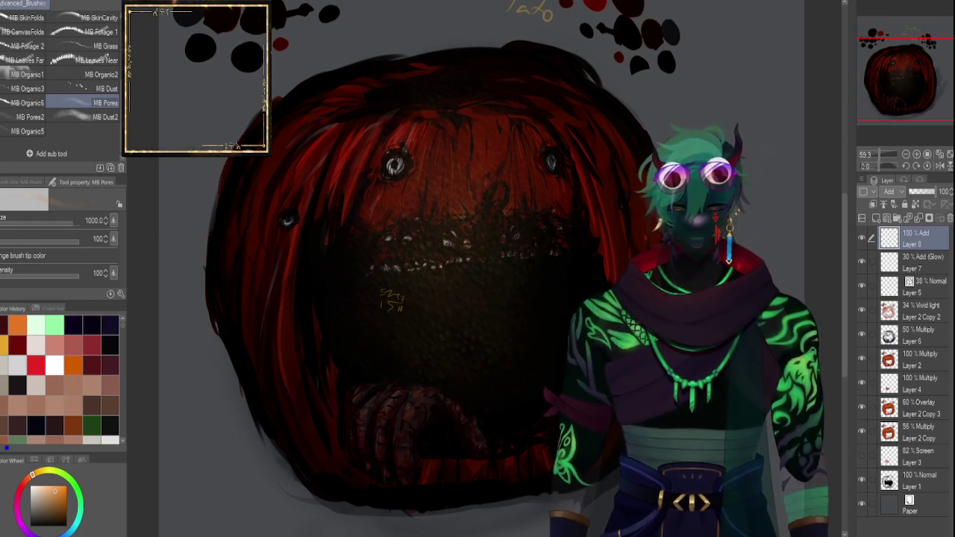
pyautogui.hotkey('ctrl', 'z')
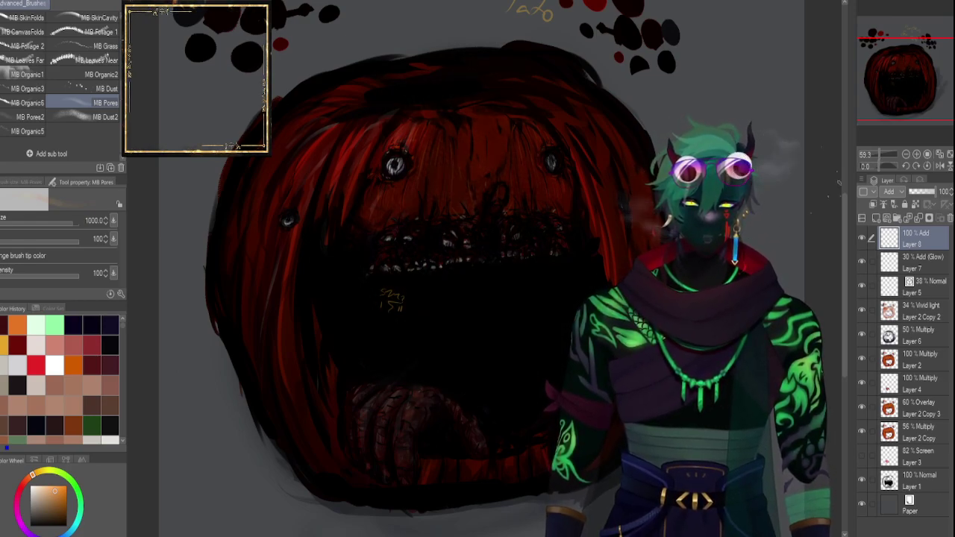
# Look through the brush groups and switch from MB Pores to the whiteboard marker flat brush.
pyautogui.click(877, 153)
pyautogui.moveTo(877, 154); pyautogui.dragTo(874, 153)
pyautogui.press(']')
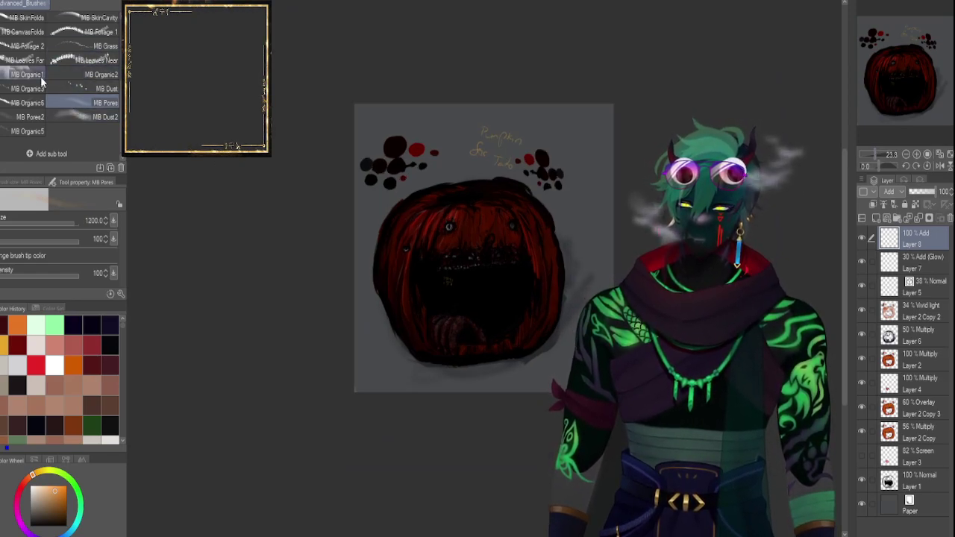
pyautogui.press('b')
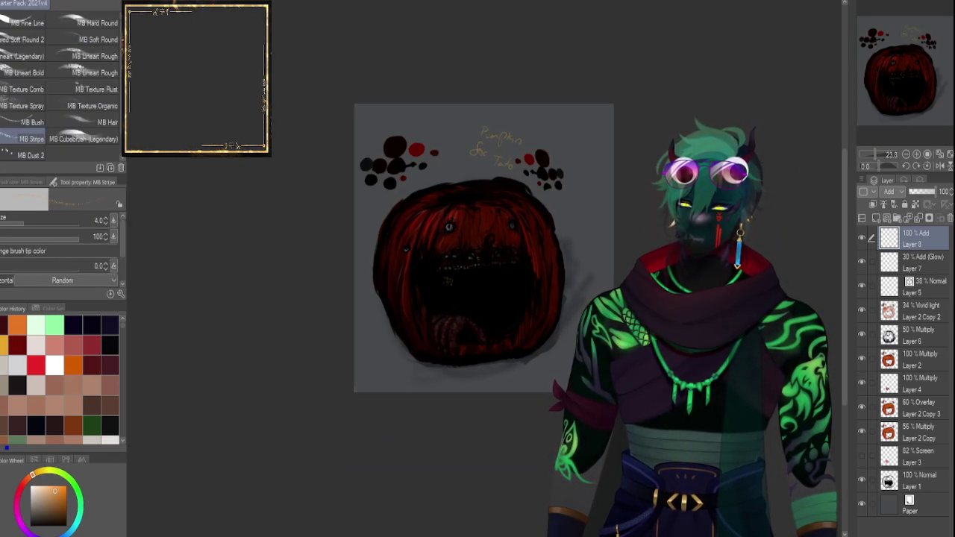
pyautogui.press('b')
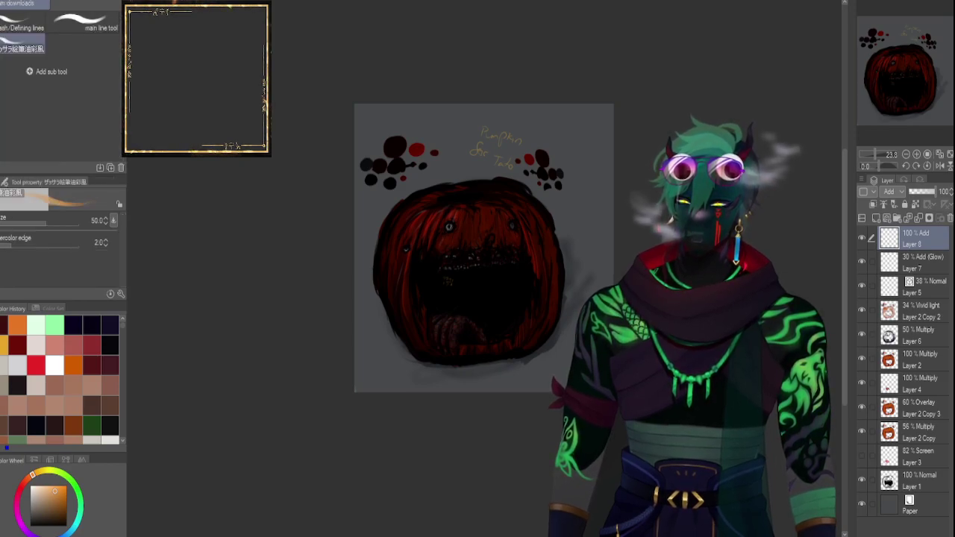
pyautogui.press('p')
pyautogui.press('b')
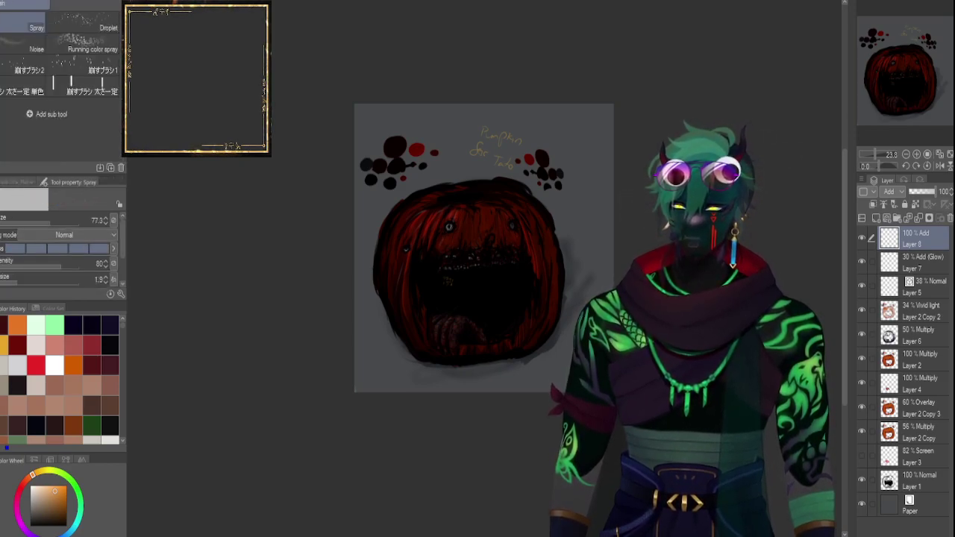
pyautogui.press('j')
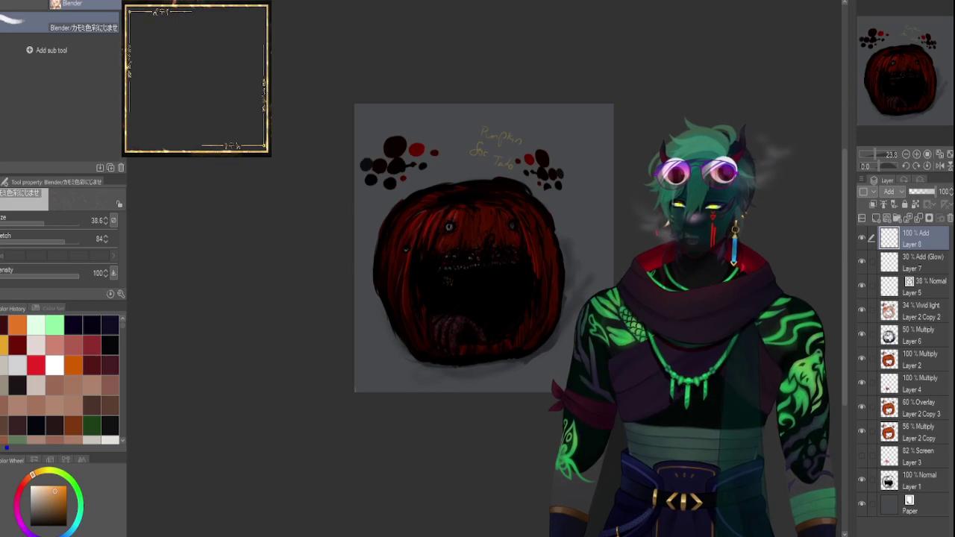
pyautogui.press('e')
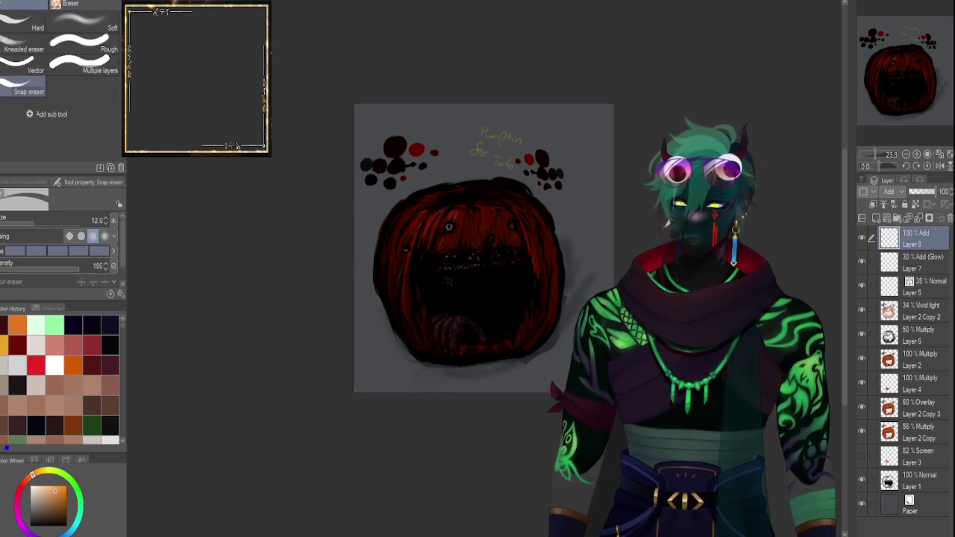
pyautogui.press('g')
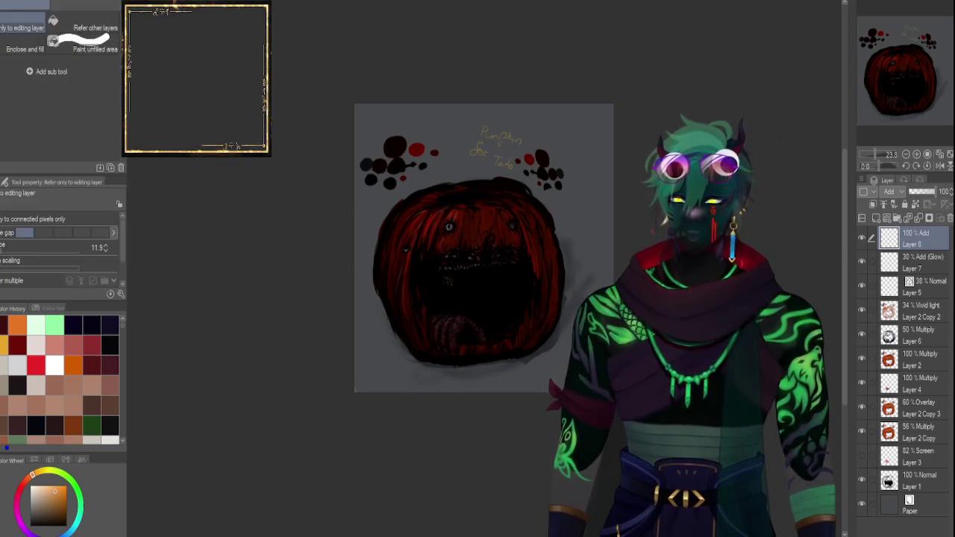
pyautogui.press('b')
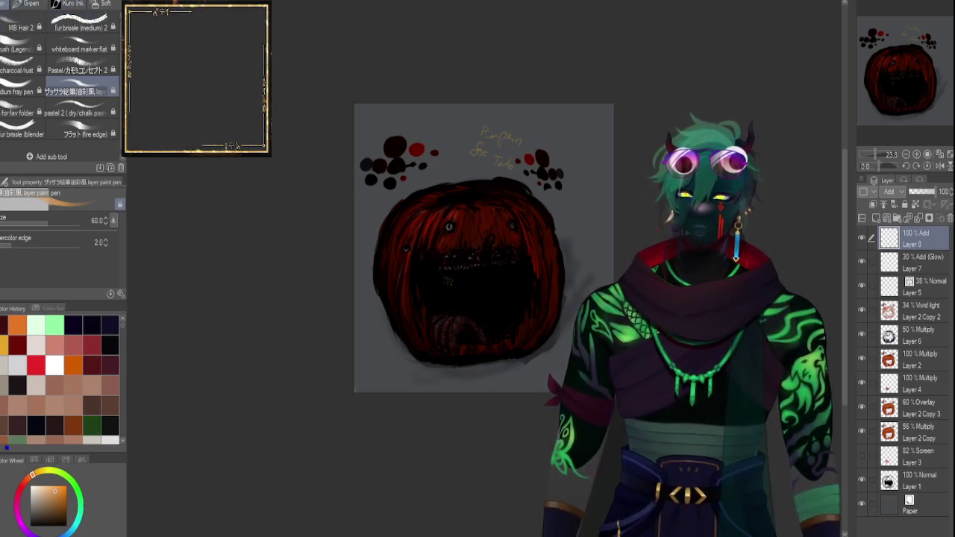
pyautogui.click(78, 49)
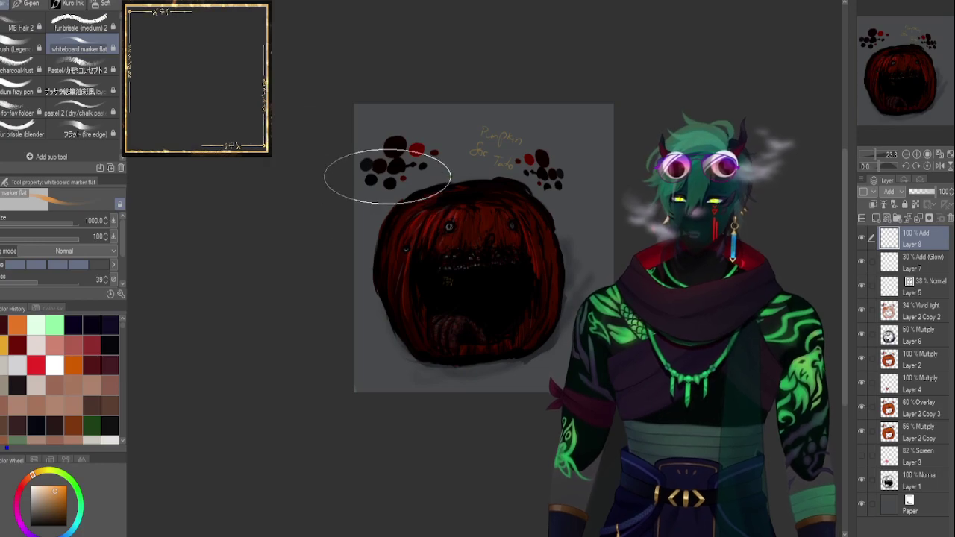
# Try a broad orange marker stroke at size 1000 across the pumpkin, undo it, and reduce the brush to size 200.
pyautogui.moveTo(385, 228)
pyautogui.mouseDown()
pyautogui.moveTo(462, 165)
pyautogui.moveTo(339, 368)
pyautogui.moveTo(403, 284)
pyautogui.moveTo(504, 205)
pyautogui.moveTo(411, 368)
pyautogui.moveTo(587, 235)
pyautogui.mouseUp()
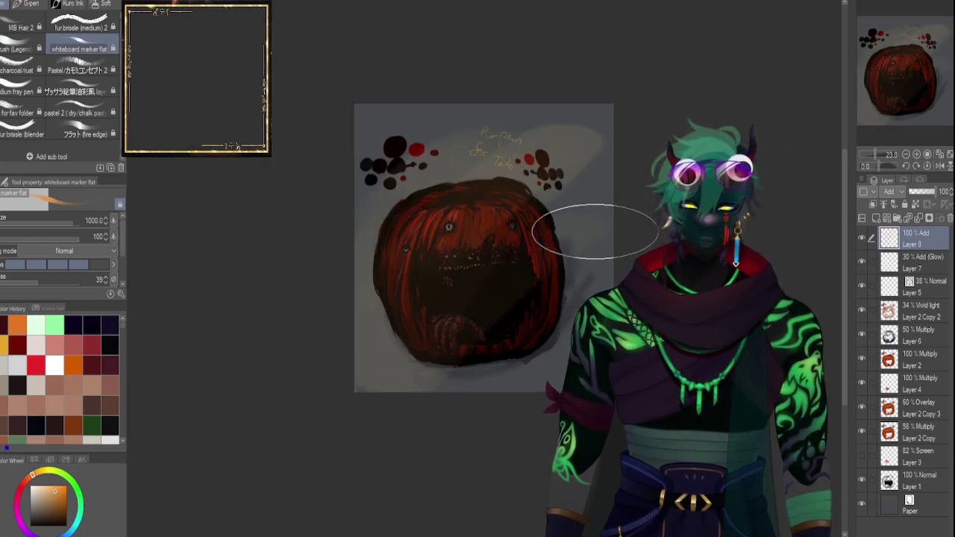
pyautogui.hotkey('ctrl', 'z')
pyautogui.press('[')
pyautogui.press('[')
pyautogui.press('[')
pyautogui.press('[')
pyautogui.press('[')
pyautogui.press('[')
pyautogui.press('[')
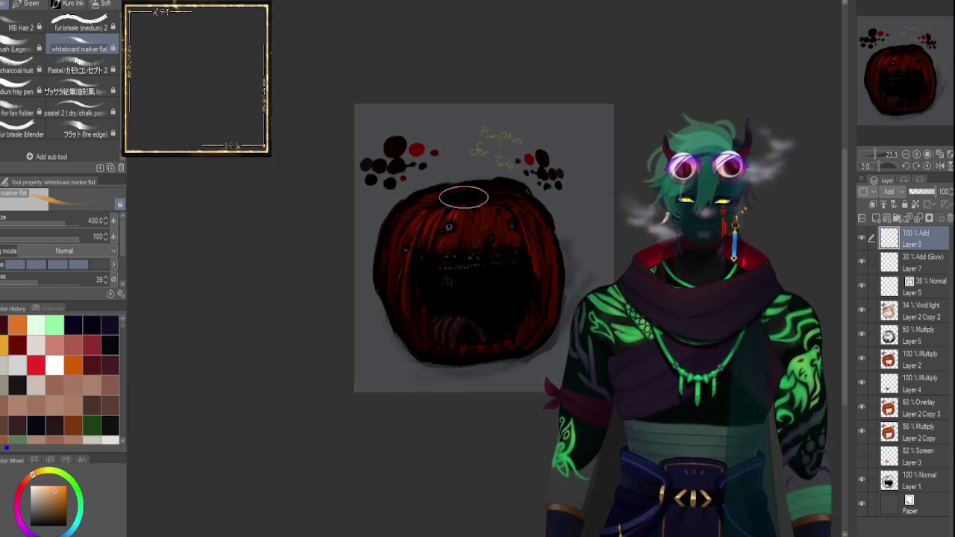
pyautogui.press('[')
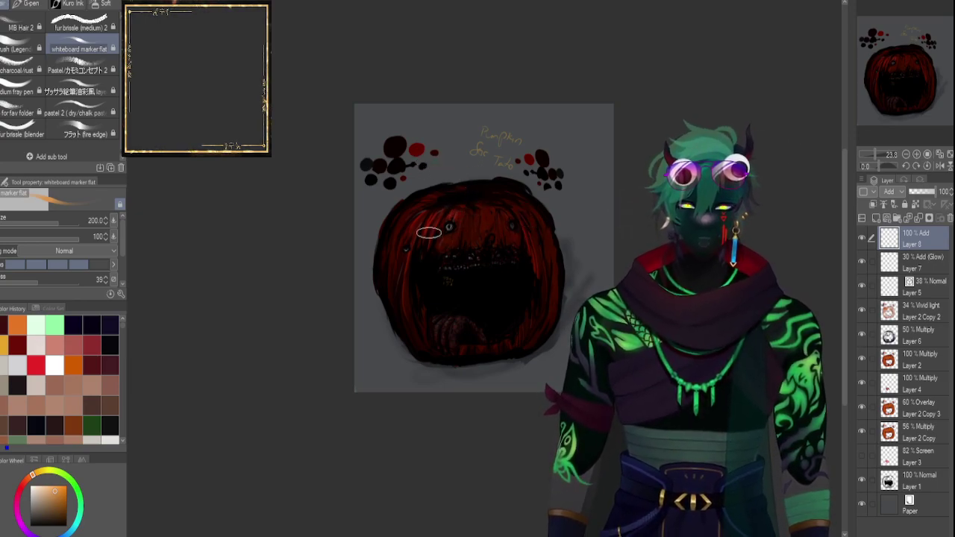
# Paint a diagonal beam of light across the pumpkin's left side with the marker at size 700, undoing the first attempt.
pyautogui.press(']')
pyautogui.press(']')
pyautogui.press(']')
pyautogui.press(']')
pyautogui.press(']')
pyautogui.press(']')
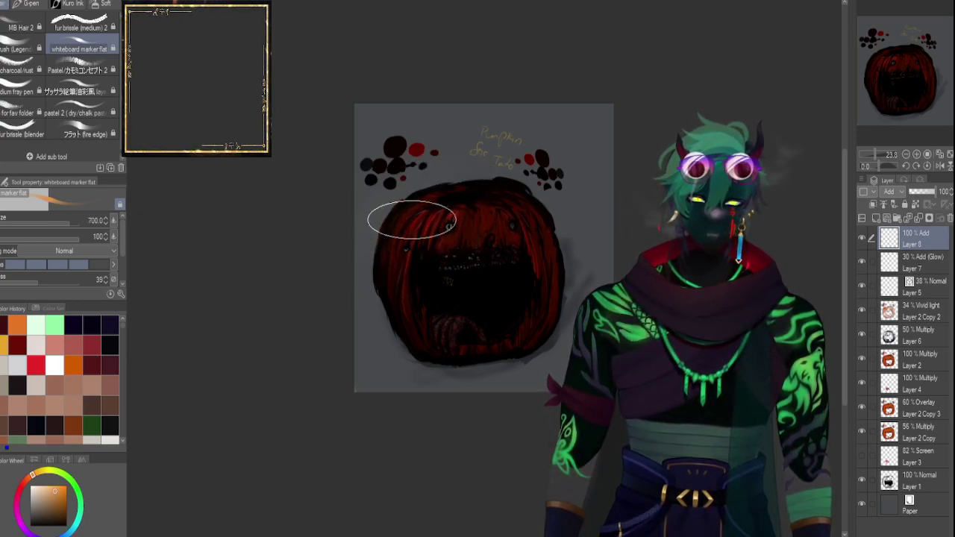
pyautogui.moveTo(411, 256); pyautogui.dragTo(512, 132)
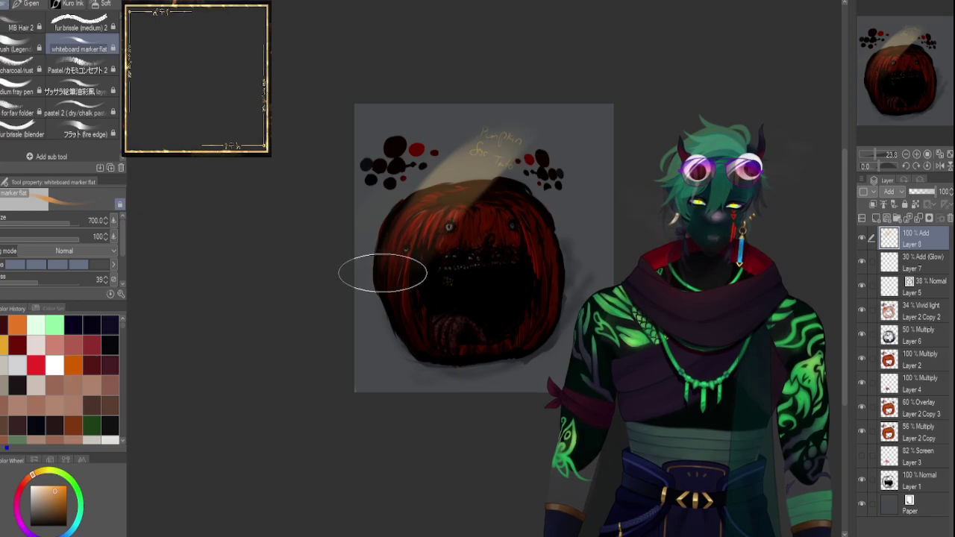
pyautogui.hotkey('ctrl', 'z')
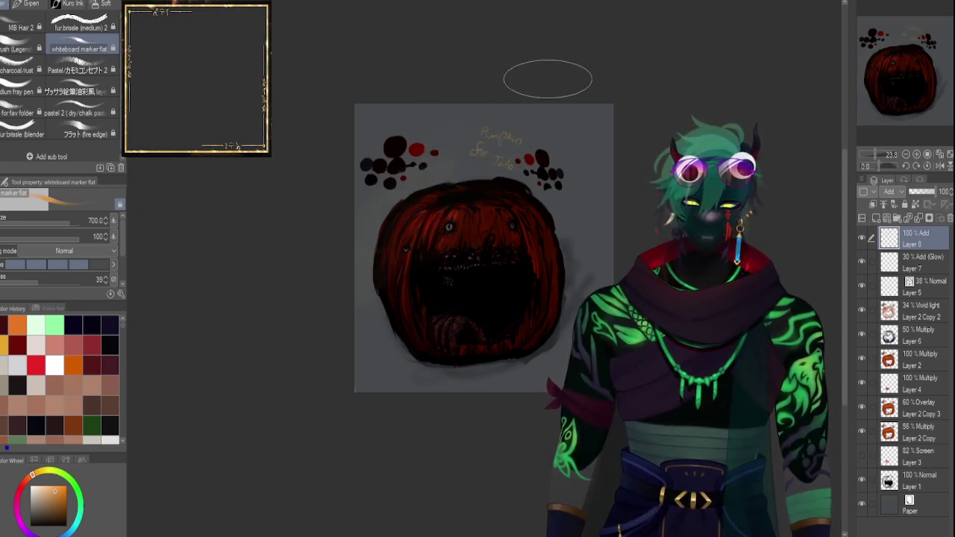
pyautogui.moveTo(498, 127); pyautogui.dragTo(466, 188)
# Reduce the marker to size 12 and paint small orange highlights on the teeth and the hand inside the mouth.
pyautogui.press('[')
pyautogui.press('[')
pyautogui.press('[')
pyautogui.press('[')
pyautogui.press('[')
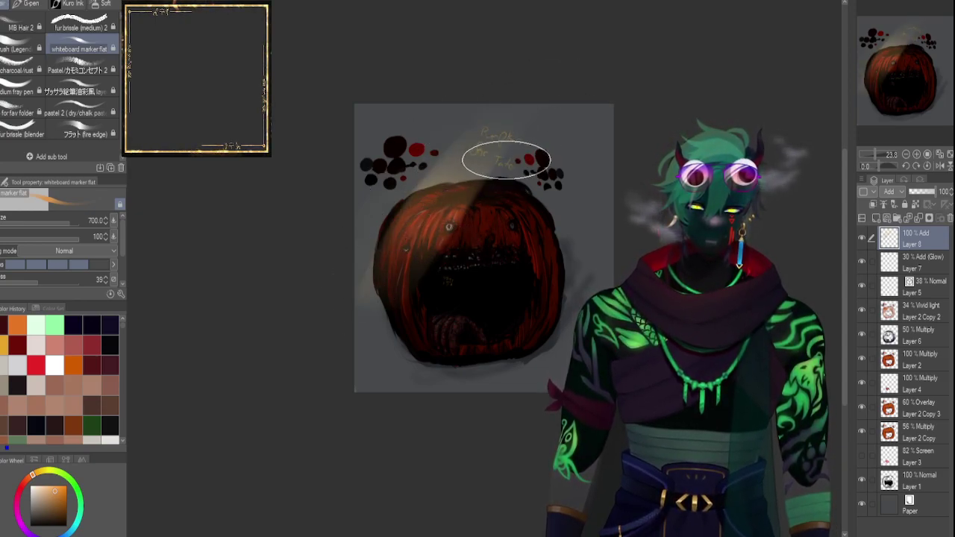
pyautogui.moveTo(875, 153); pyautogui.dragTo(882, 157)
pyautogui.press('[')
pyautogui.press('[')
pyautogui.press('[')
pyautogui.press('[')
pyautogui.press('[')
pyautogui.press('[')
pyautogui.press('[')
pyautogui.press('[')
pyautogui.press(']')
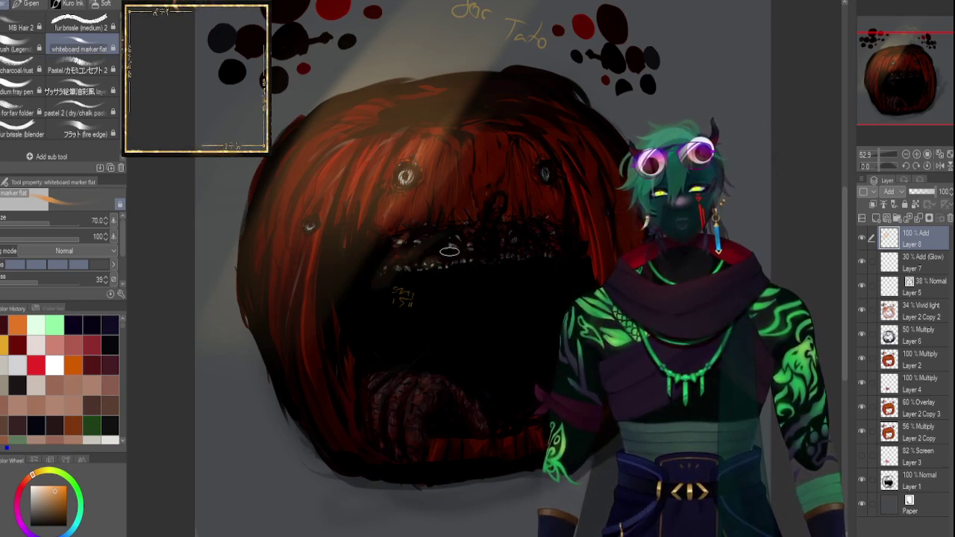
pyautogui.press('[')
pyautogui.press('[')
pyautogui.press('[')
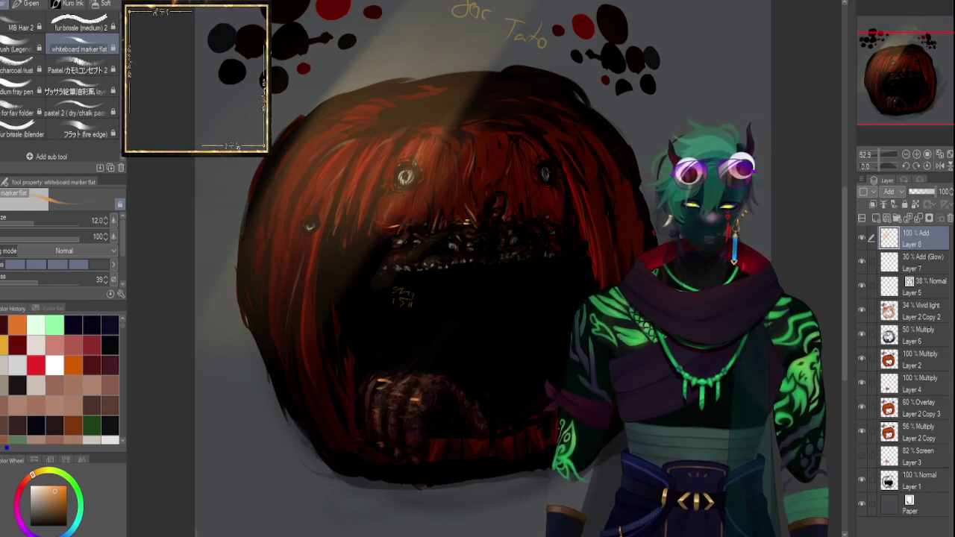
# Enlarge the marker to size 50 and paint faint streaks of light just above the fingers in the mouth.
pyautogui.press(']')
pyautogui.press(']')
pyautogui.press(']')
pyautogui.press(']')
pyautogui.press(']')
pyautogui.press(']')
pyautogui.press(']')
pyautogui.press(']')
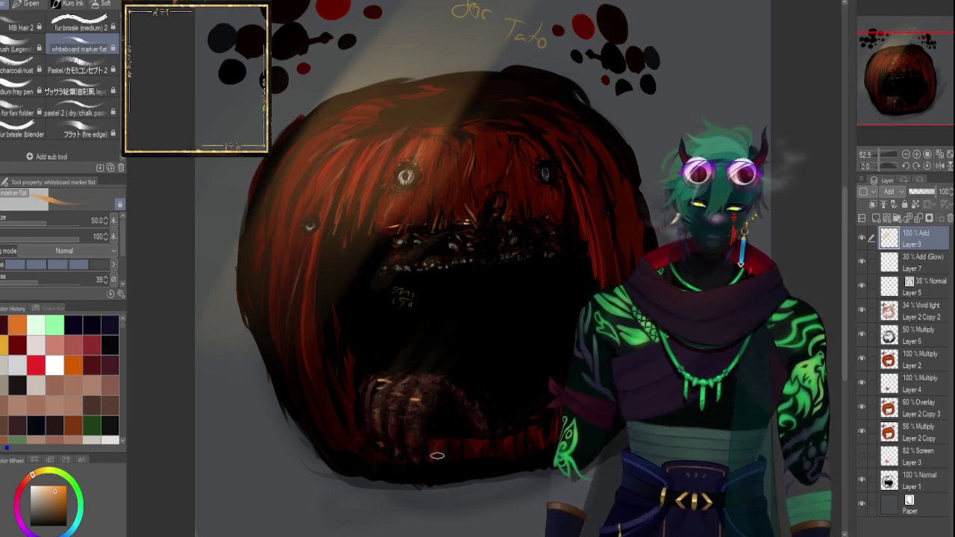
# Reduce the marker to size 25 and paint orange highlights along the mouth's lower edge and the pumpkin's left ridges.
pyautogui.press('[')
pyautogui.press('[')
pyautogui.press('[')
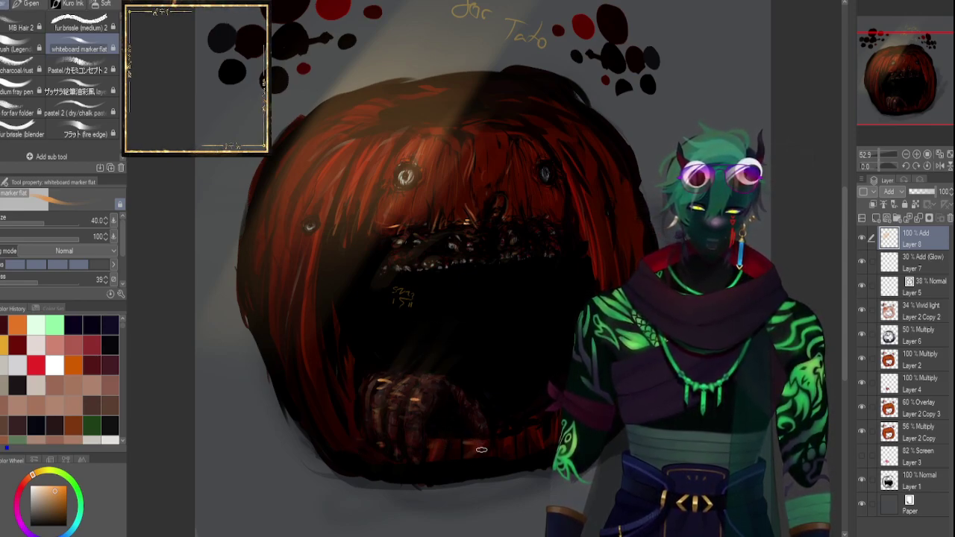
pyautogui.press('[')
pyautogui.press('[')
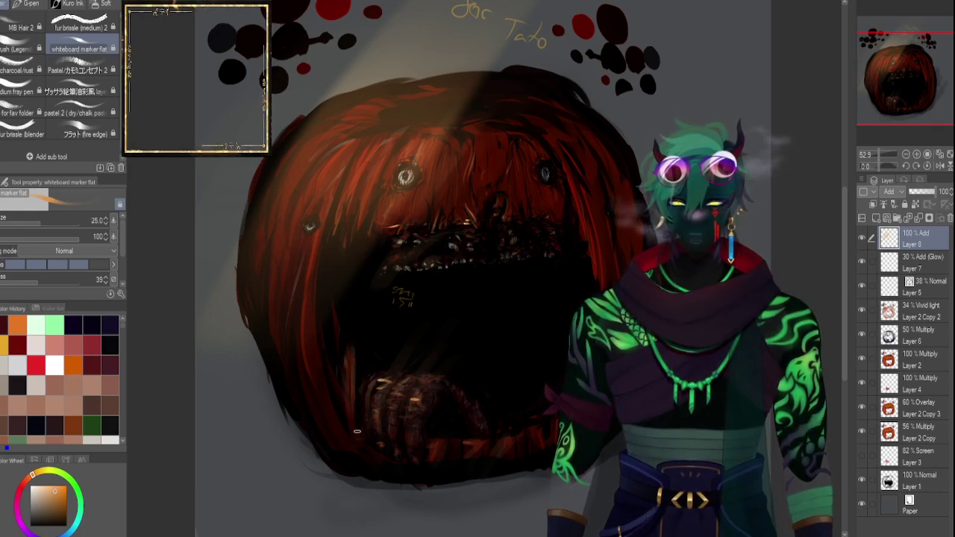
pyautogui.moveTo(309, 326); pyautogui.dragTo(335, 422)
pyautogui.moveTo(307, 362); pyautogui.dragTo(326, 439)
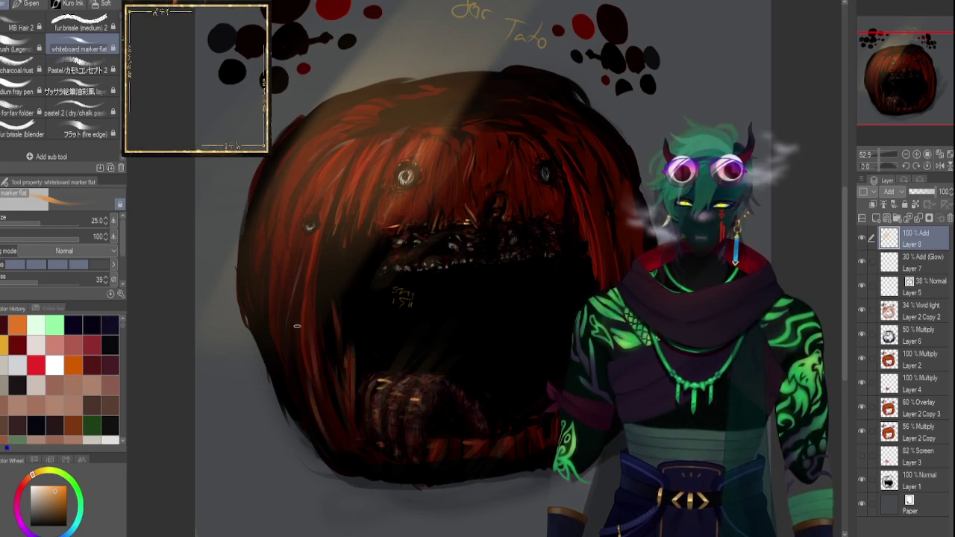
# Try a bright highlight stroke along the pumpkin's upper-left curve, and undo it.
pyautogui.moveTo(335, 161); pyautogui.dragTo(406, 136)
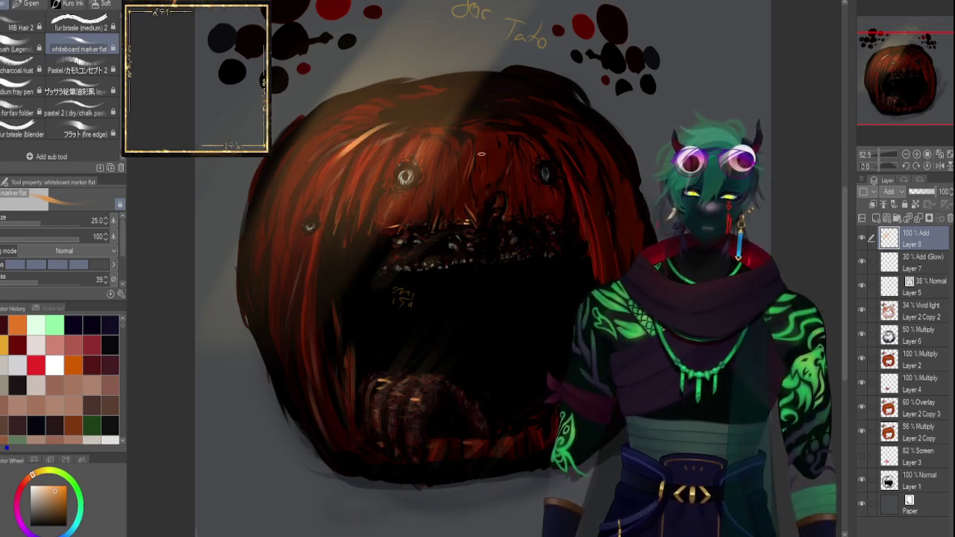
pyautogui.hotkey('ctrl', 'z')
pyautogui.hotkey('ctrl', 'z')
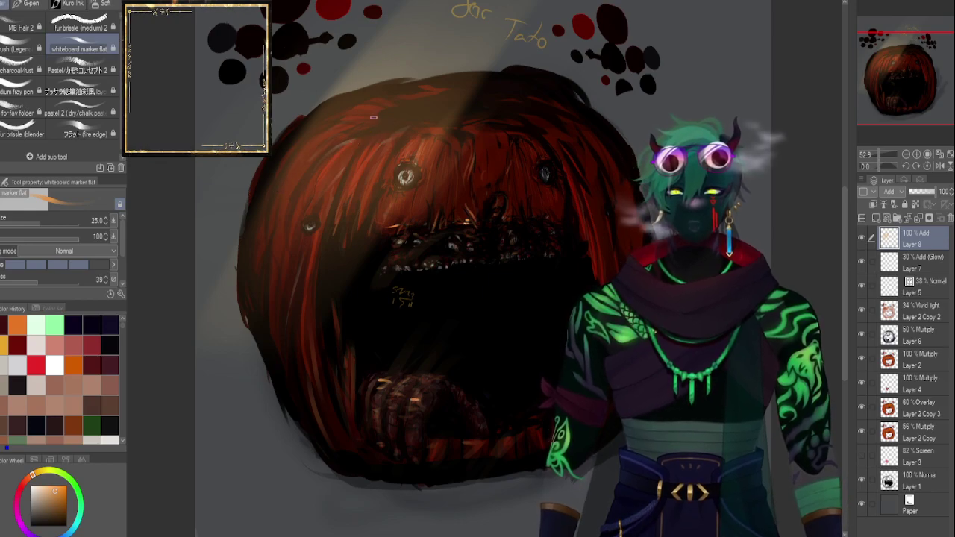
# Lower Layer 8's opacity to 52%.
pyautogui.moveTo(925, 193)
pyautogui.mouseDown()
pyautogui.moveTo(916, 194)
pyautogui.moveTo(934, 195)
pyautogui.mouseUp()
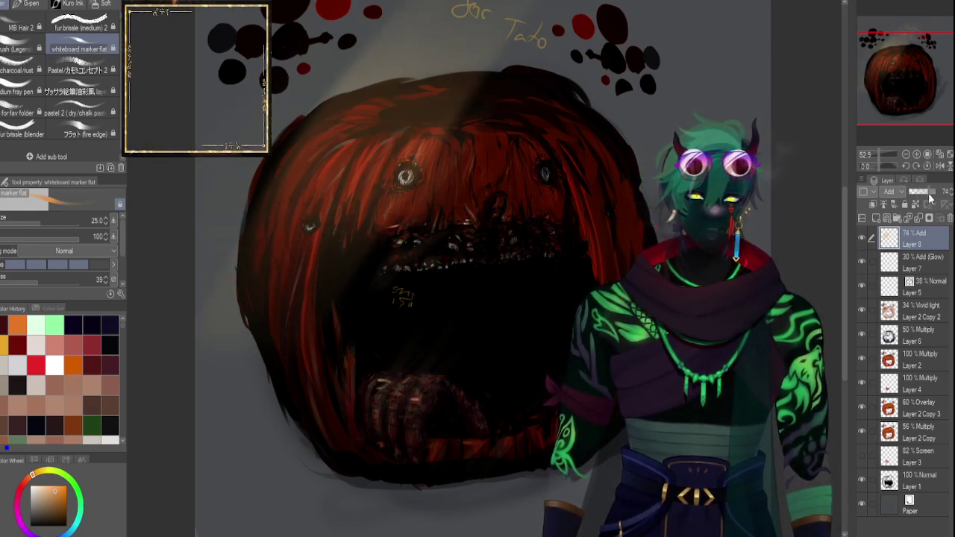
pyautogui.moveTo(885, 154)
pyautogui.mouseDown()
pyautogui.moveTo(871, 154)
pyautogui.moveTo(880, 155)
pyautogui.mouseUp()
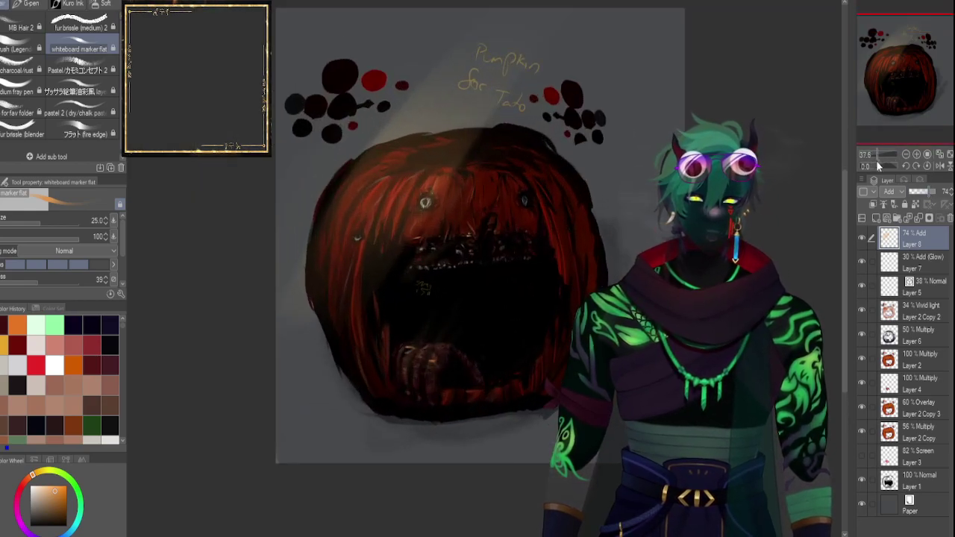
pyautogui.moveTo(936, 193); pyautogui.dragTo(924, 192)
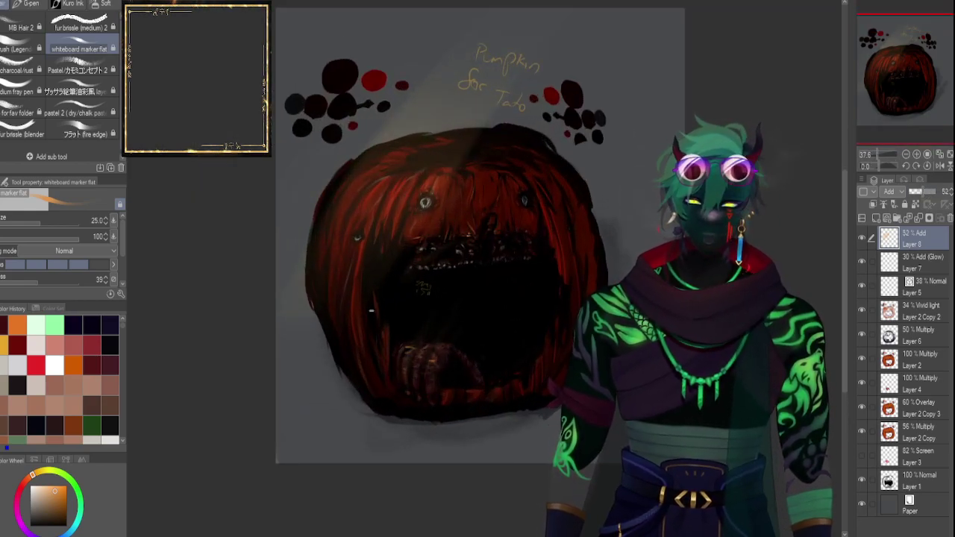
# Switch to the airbrush eraser, reduce it to size 30, and soften the light on the hand and inside the mouth.
pyautogui.click(30, 4)
pyautogui.click(82, 46)
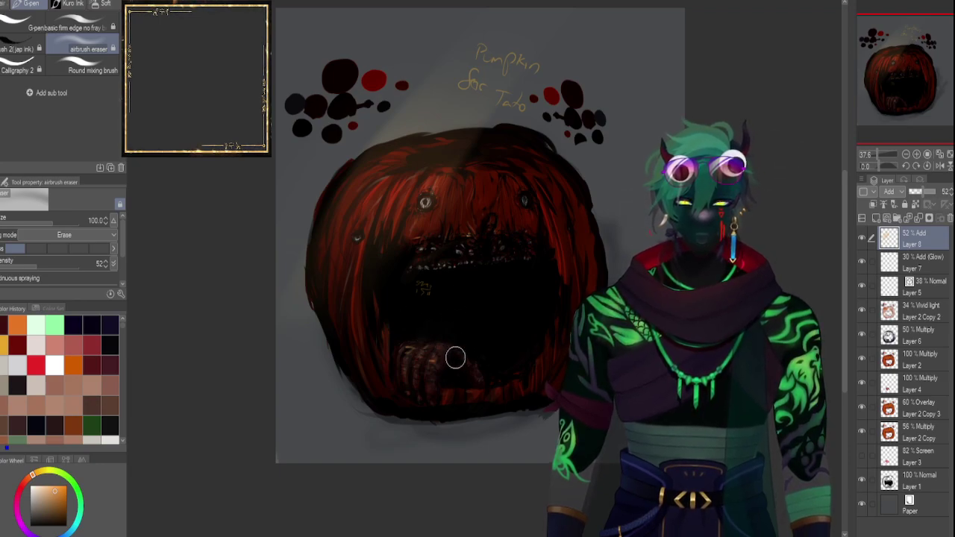
pyautogui.press('[')
pyautogui.press('[')
pyautogui.press('[')
pyautogui.press('[')
pyautogui.press('[')
pyautogui.press('[')
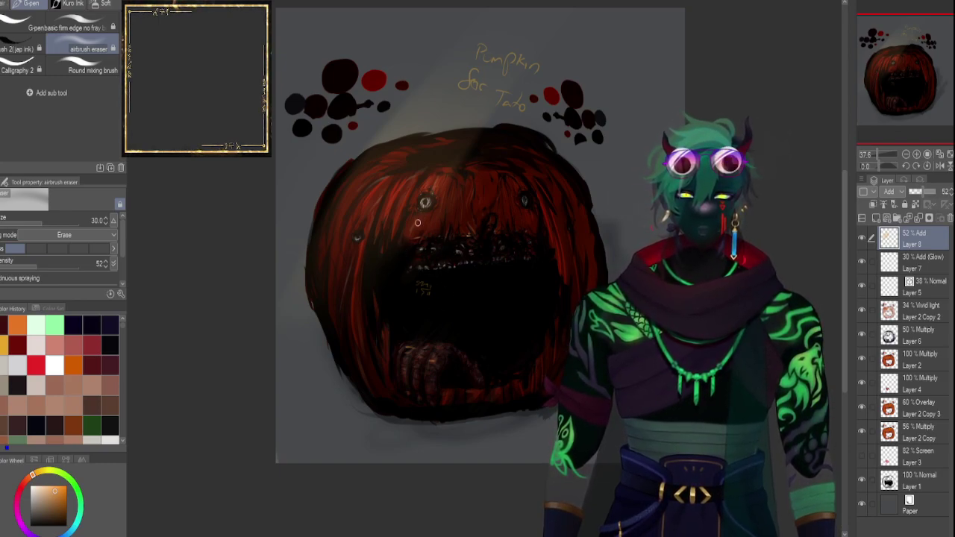
# Erase the light from the dark areas around the teeth and upper pumpkin with the airbrush eraser at sizes 20 to 40.
pyautogui.press('[')
pyautogui.press('[')
pyautogui.press('[')
pyautogui.press(']')
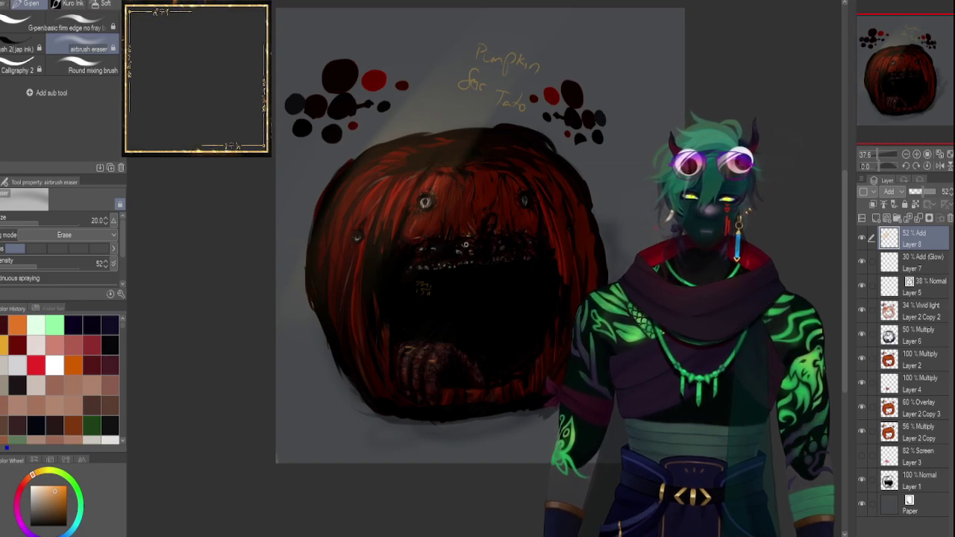
pyautogui.press(']')
pyautogui.press(']')
pyautogui.press(']')
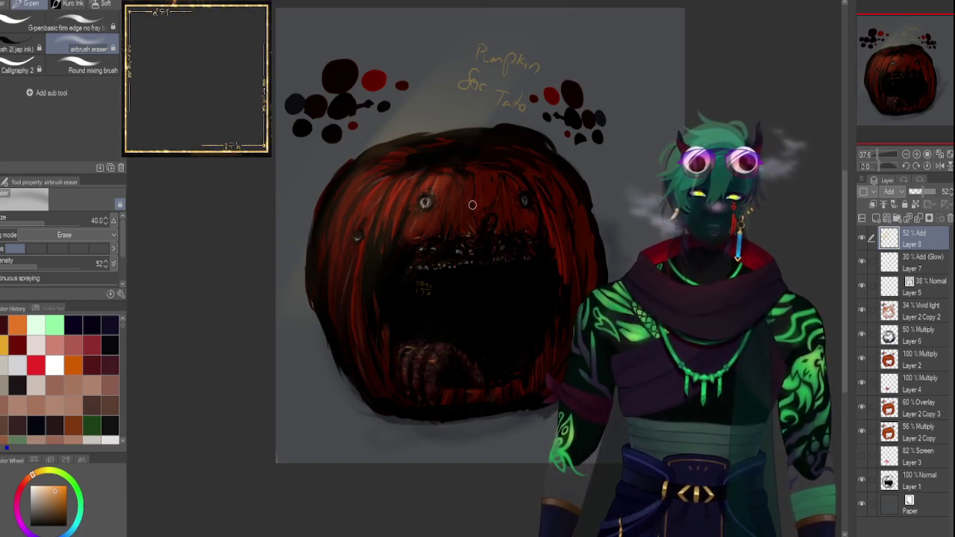
pyautogui.press('[')
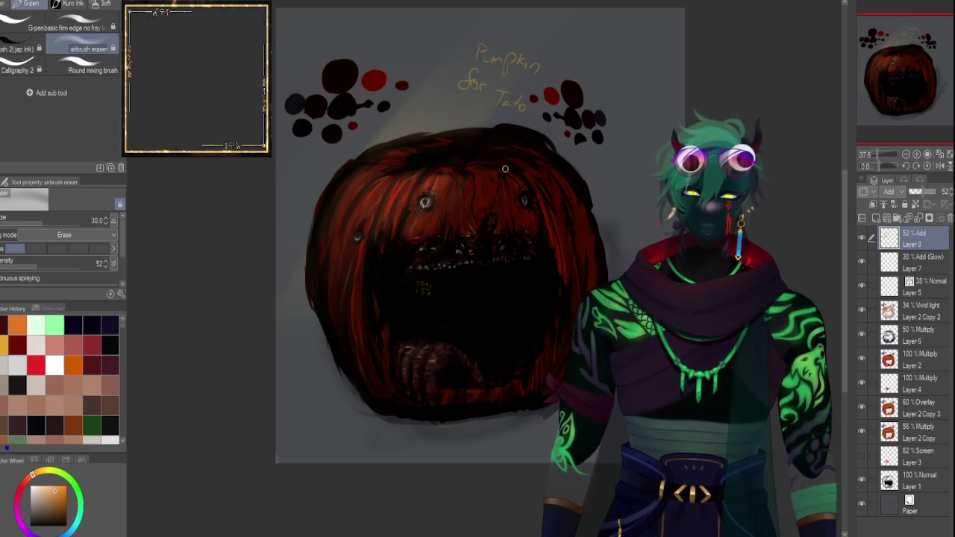
# Set Layer 5's opacity to 50%.
pyautogui.moveTo(879, 154); pyautogui.dragTo(879, 152)
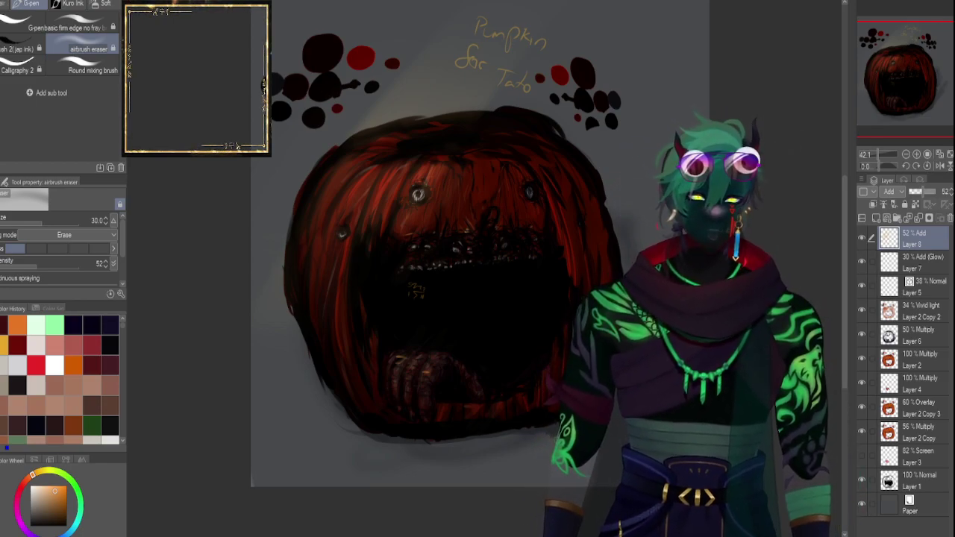
pyautogui.click(919, 290)
pyautogui.moveTo(923, 191)
pyautogui.mouseDown()
pyautogui.moveTo(934, 194)
pyautogui.moveTo(923, 196)
pyautogui.mouseUp()
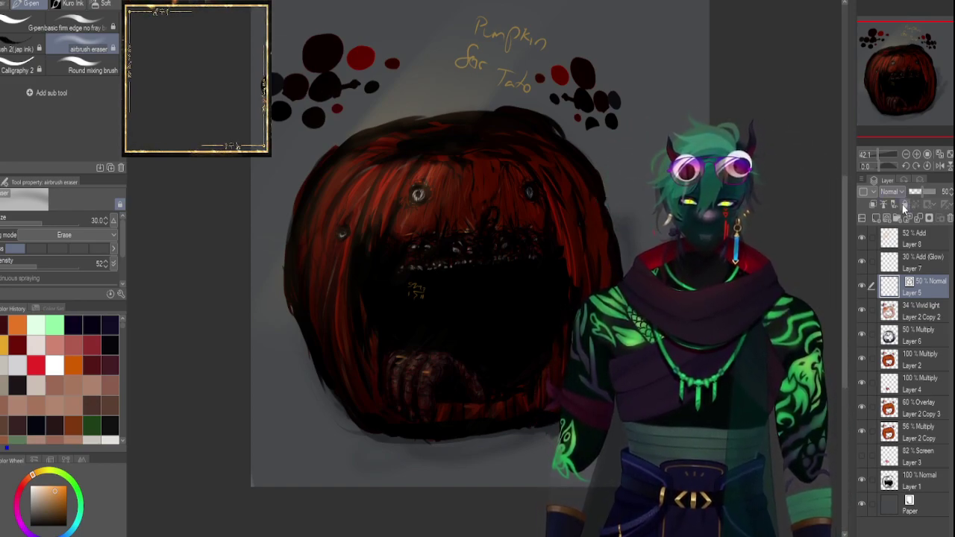
pyautogui.moveTo(875, 152); pyautogui.dragTo(879, 151)
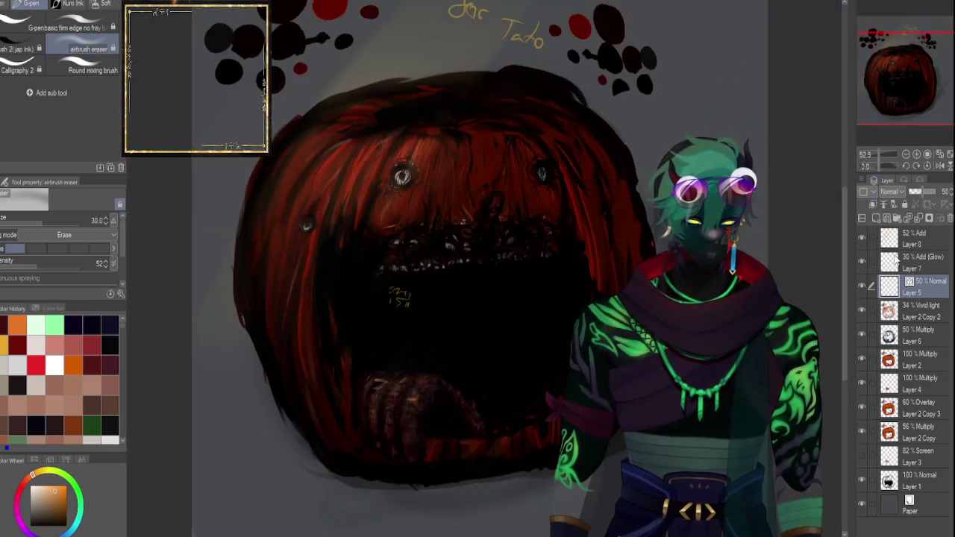
# Make Layer 8 the active layer and reduce the airbrush eraser to size 7.
pyautogui.click(868, 262)
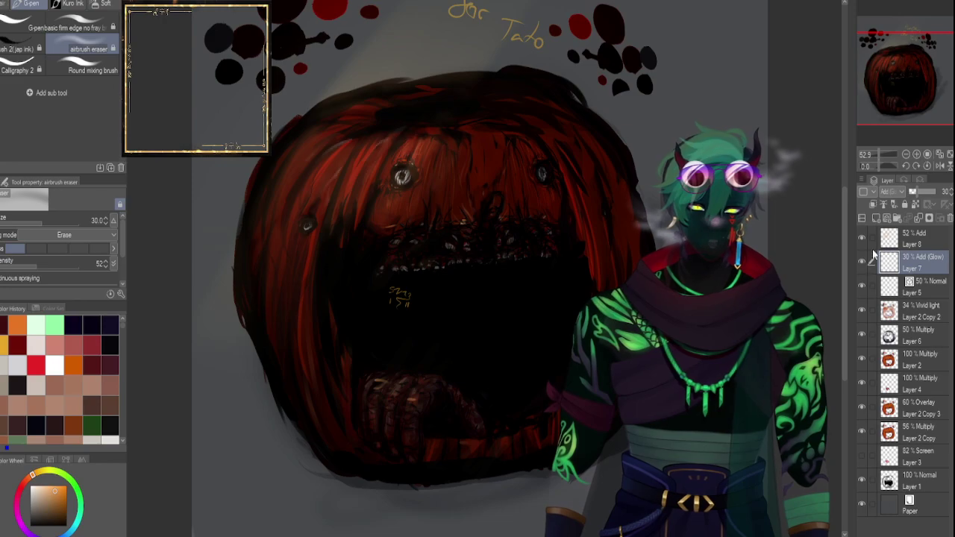
pyautogui.click(896, 239)
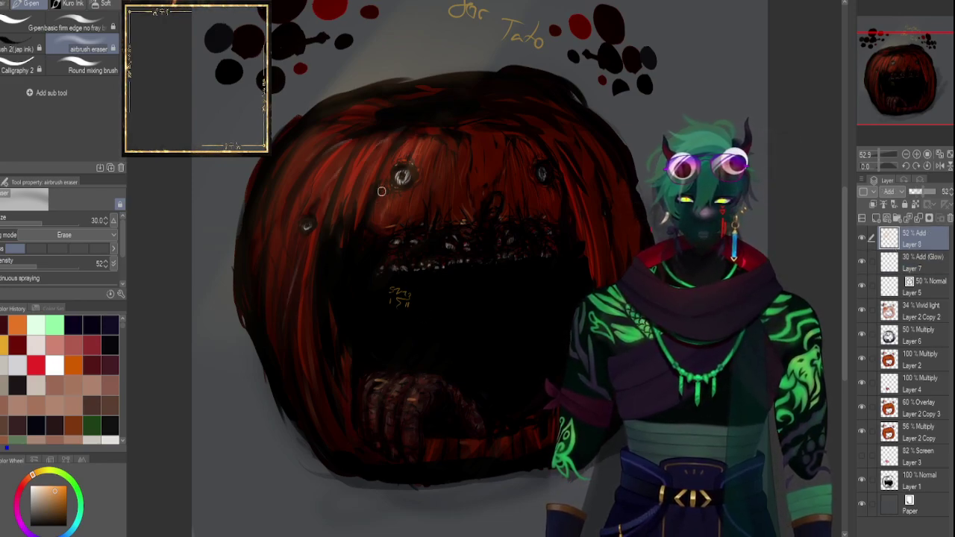
pyautogui.press('[')
pyautogui.press('[')
pyautogui.press('[')
pyautogui.press('[')
pyautogui.press('[')
pyautogui.press('[')
pyautogui.press('[')
pyautogui.press('[')
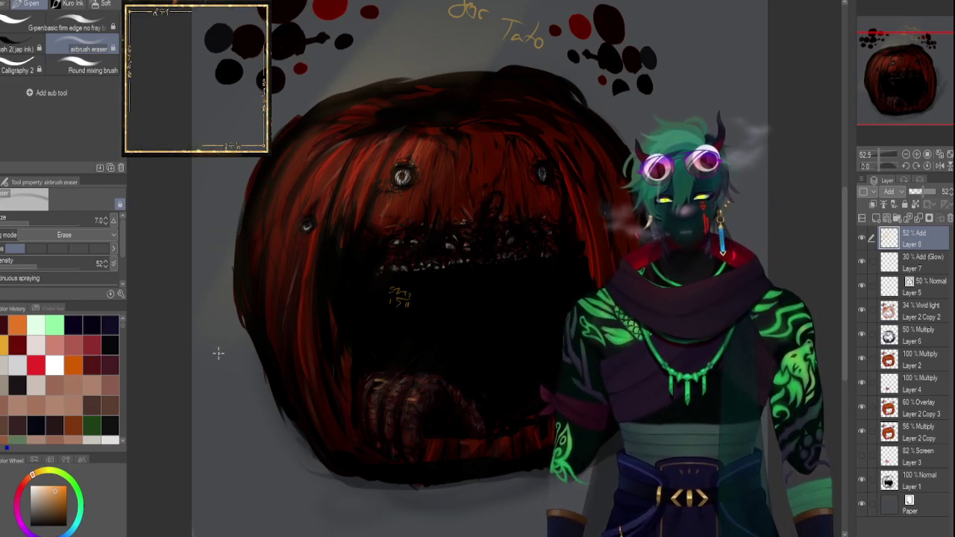
# Pick a near-white colour, enlarge the airbrush eraser to size 15, and stroke down the looped stem above the mouth.
pyautogui.click(55, 365)
pyautogui.press('[')
pyautogui.press(']')
pyautogui.press(']')
pyautogui.press(']')
pyautogui.press(']')
pyautogui.press(']')
pyautogui.press(']')
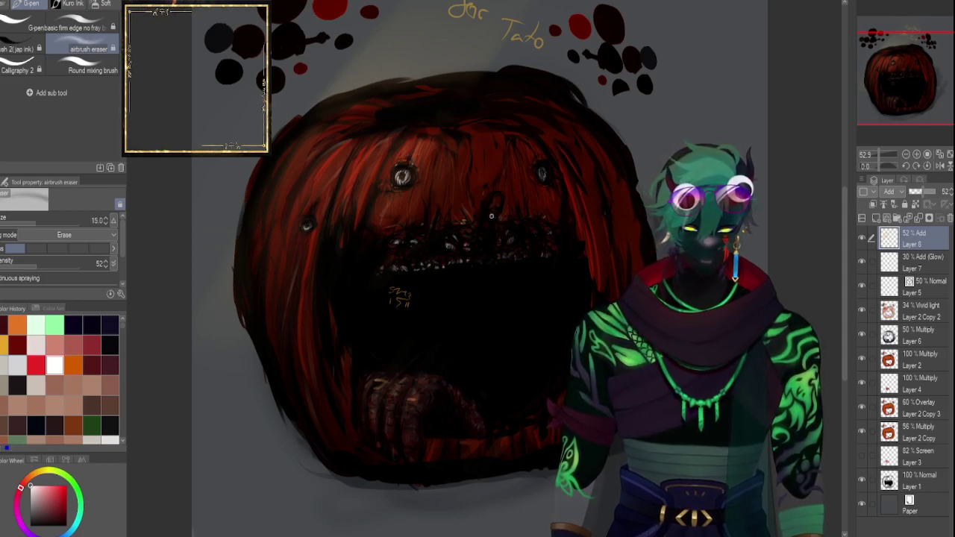
pyautogui.moveTo(493, 213); pyautogui.dragTo(490, 225)
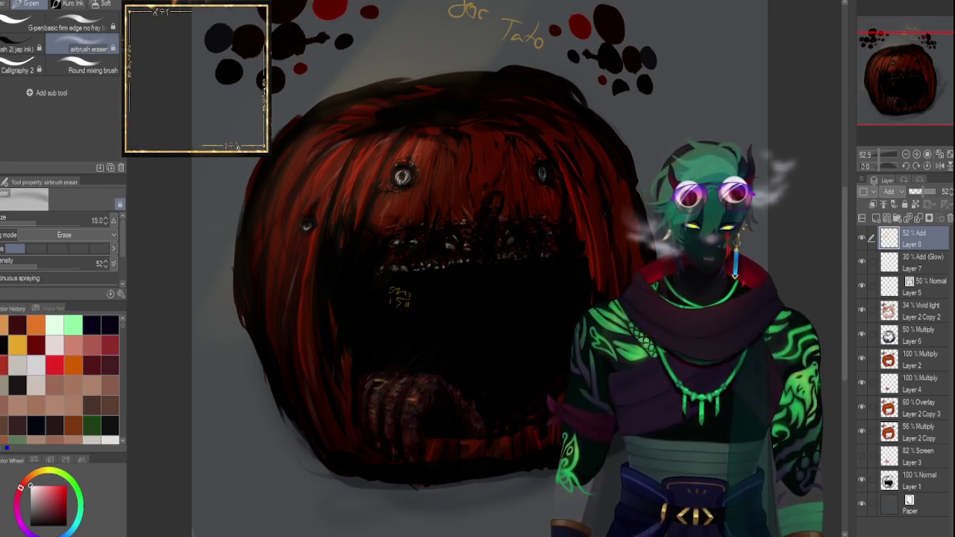
# On Layer 2 Copy 2, paint a small whitish spot at the base of the looped stem with the G-pen at size 7.
pyautogui.click(890, 312)
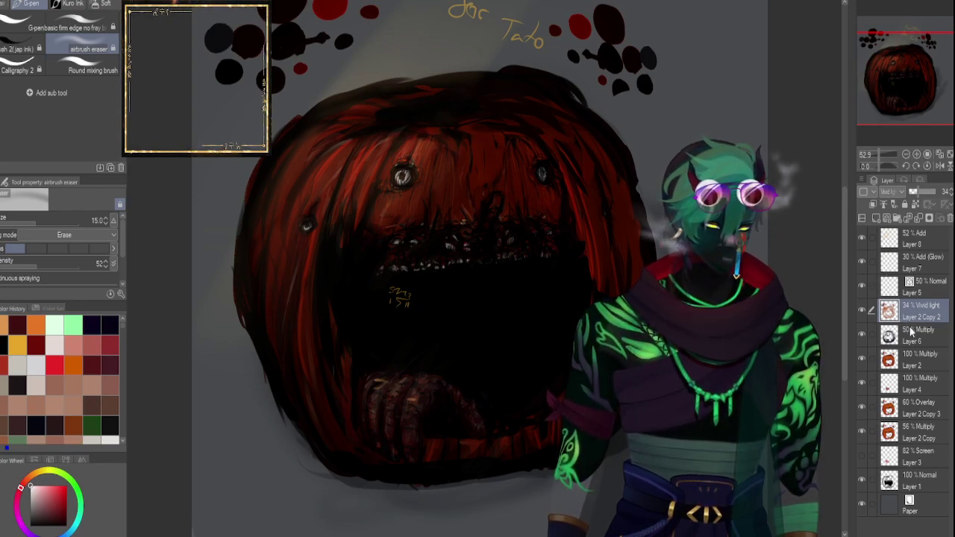
pyautogui.click(30, 26)
pyautogui.moveTo(879, 154); pyautogui.dragTo(883, 154)
pyautogui.press('[')
pyautogui.press('[')
pyautogui.press('[')
pyautogui.press('[')
pyautogui.press('[')
pyautogui.press('[')
pyautogui.press('[')
pyautogui.press('[')
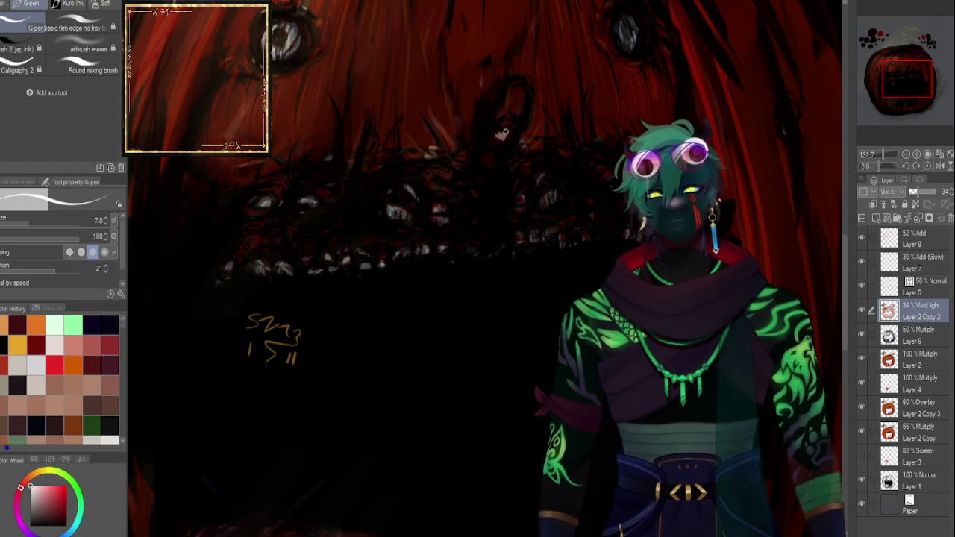
# Reduce the G-pen to size 1 and add fine red details to the whitish spot under the looped stem.
pyautogui.press('[')
pyautogui.press('[')
pyautogui.press('[')
pyautogui.press('[')
pyautogui.press('[')
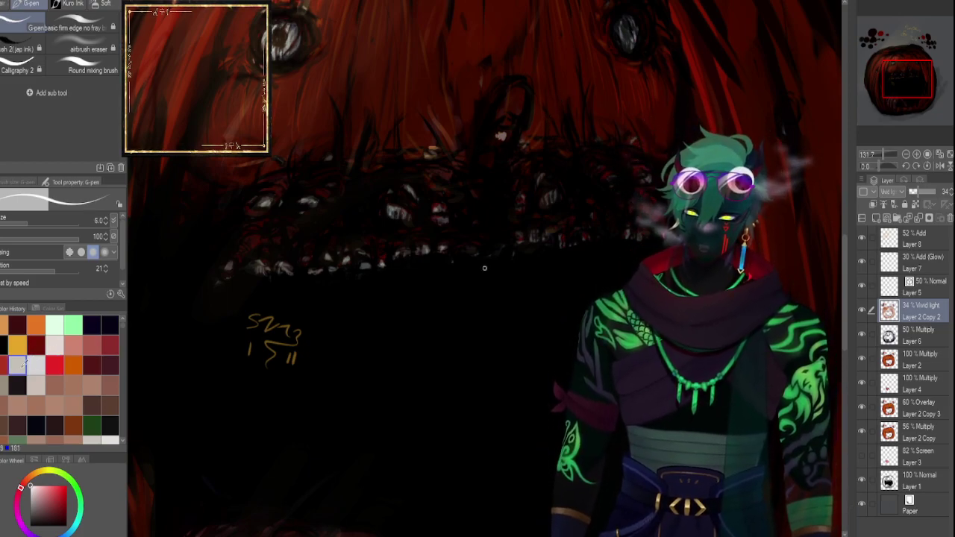
pyautogui.press('[')
pyautogui.press('[')
pyautogui.press('[')
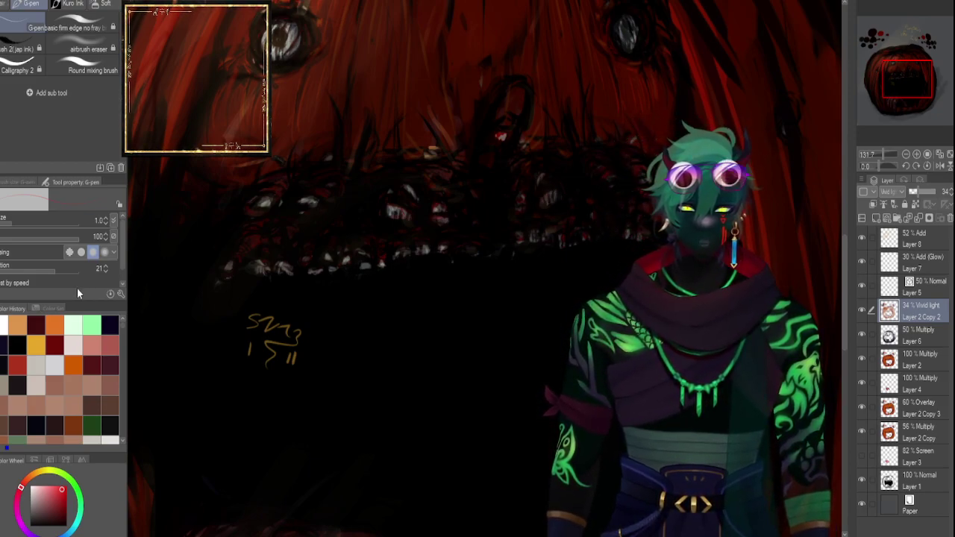
# Pick a light grey and brush a short highlight across the spot under the looped stem with the G-pen at size 3.
pyautogui.click(36, 365)
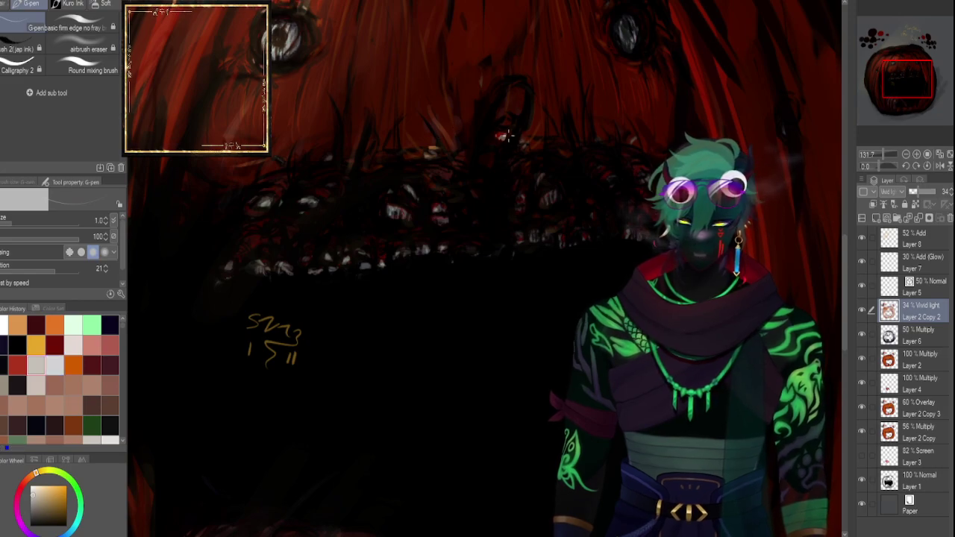
pyautogui.press(']')
pyautogui.press(']')
pyautogui.moveTo(501, 135); pyautogui.dragTo(511, 135)
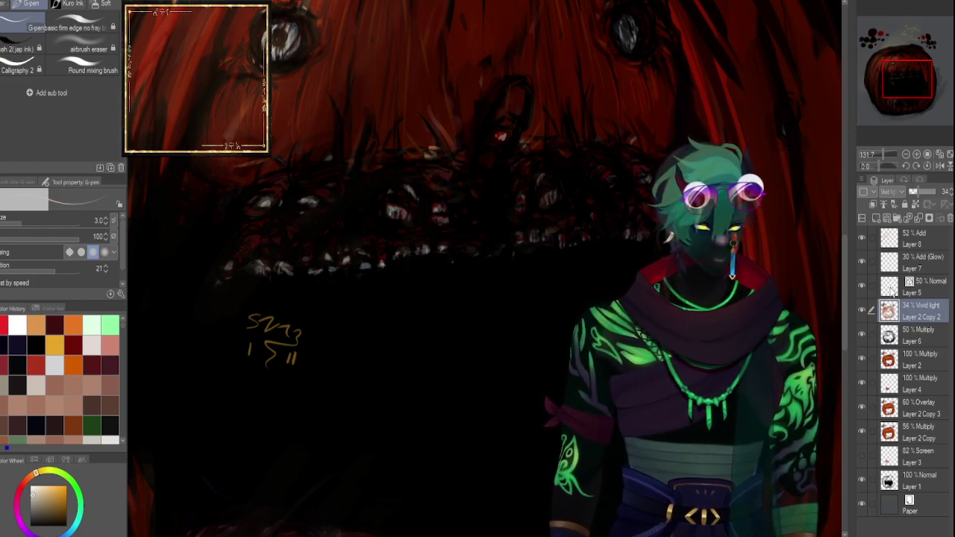
# Add a new layer above the Vivid light layer, reduce the G-pen to size 2, and set the new layer's opacity to 44%.
pyautogui.click(864, 218)
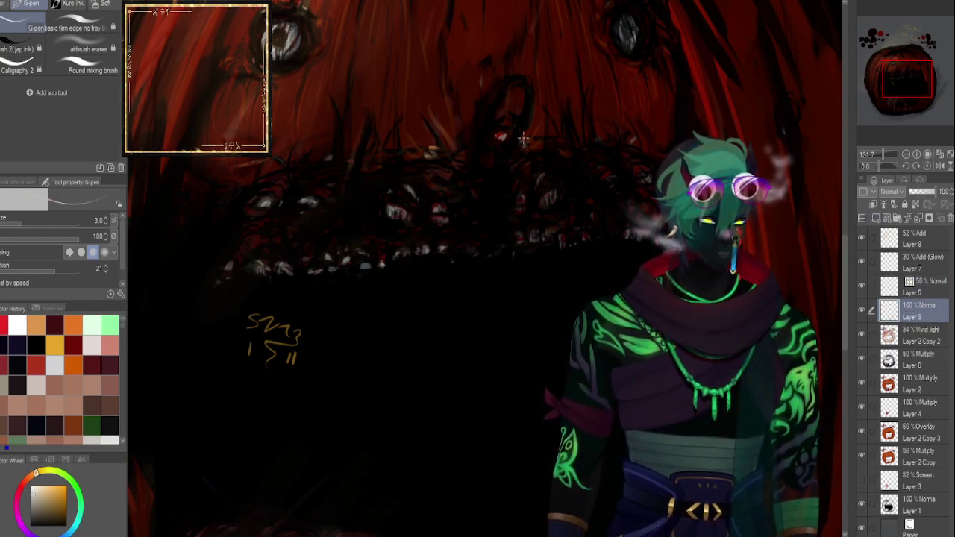
pyautogui.press('[')
pyautogui.press('[')
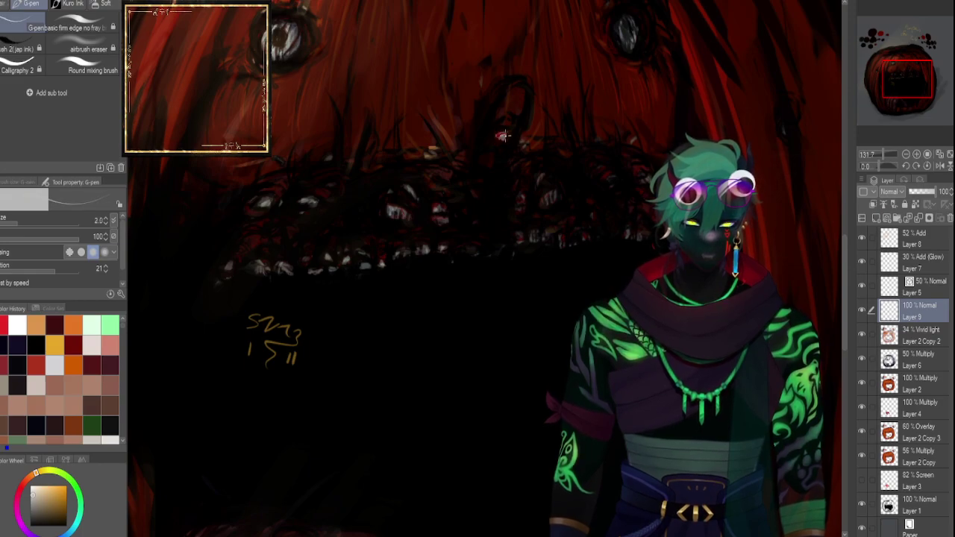
pyautogui.click(923, 191)
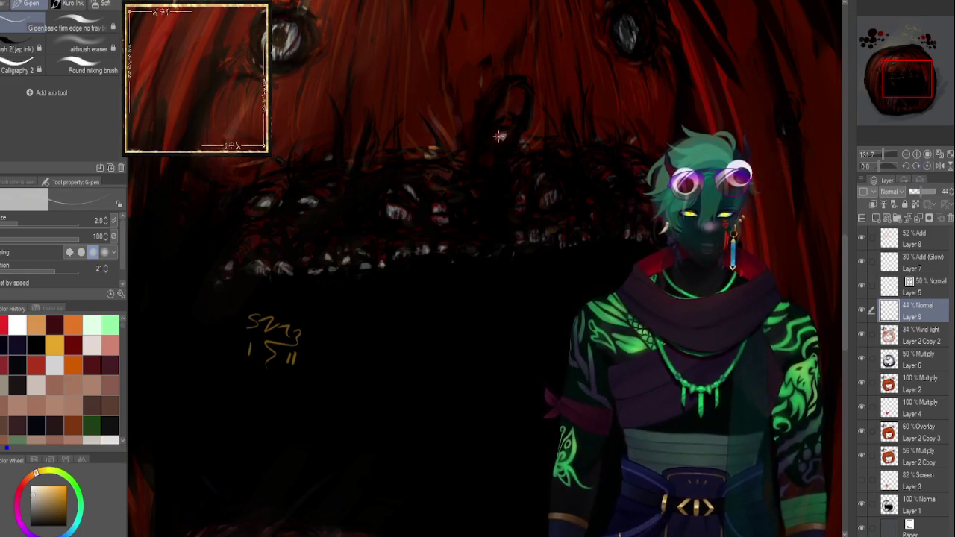
# Paint small pale highlights along the pumpkin's mouth and around its eyes with the G-pen at size 5.
pyautogui.press(']')
pyautogui.press(']')
pyautogui.press(']')
pyautogui.press(']')
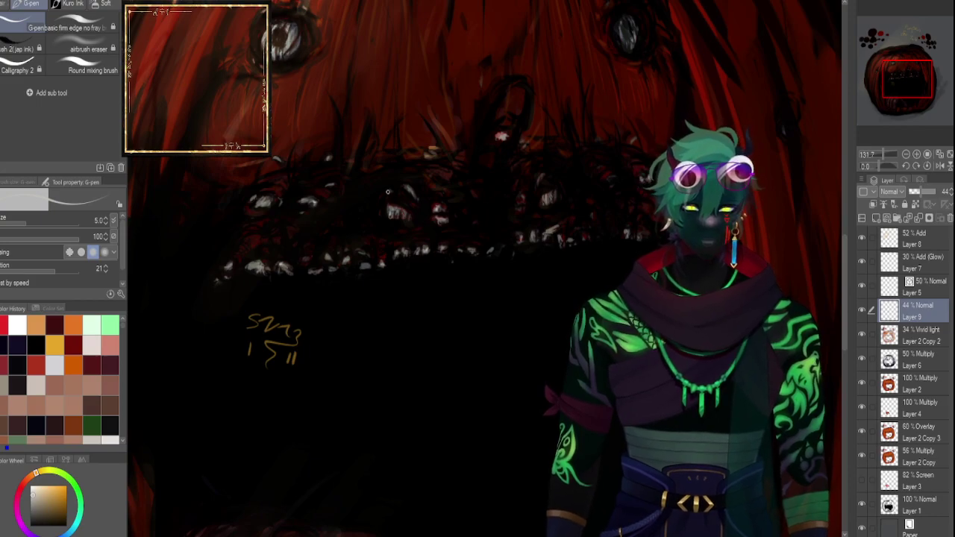
pyautogui.moveTo(905, 74); pyautogui.dragTo(905, 65)
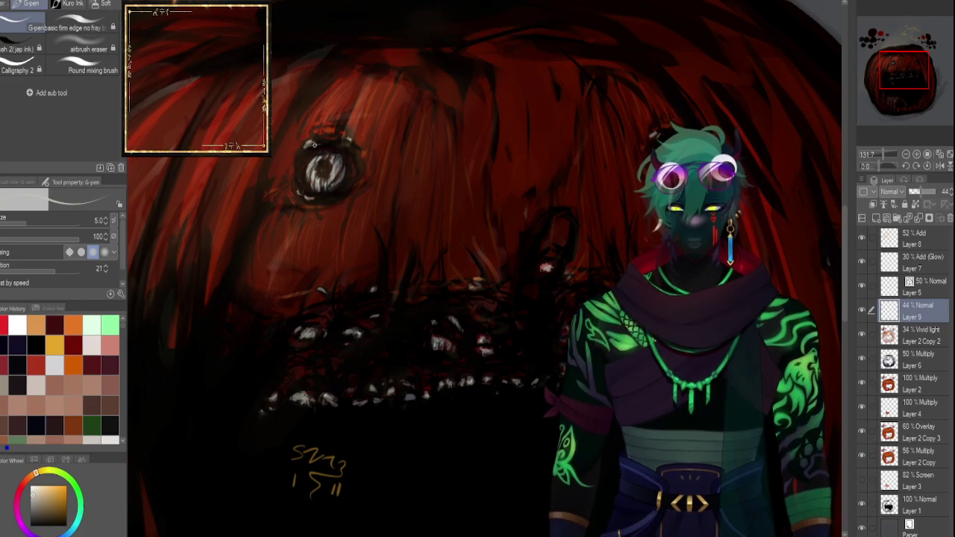
pyautogui.moveTo(896, 79); pyautogui.dragTo(881, 88)
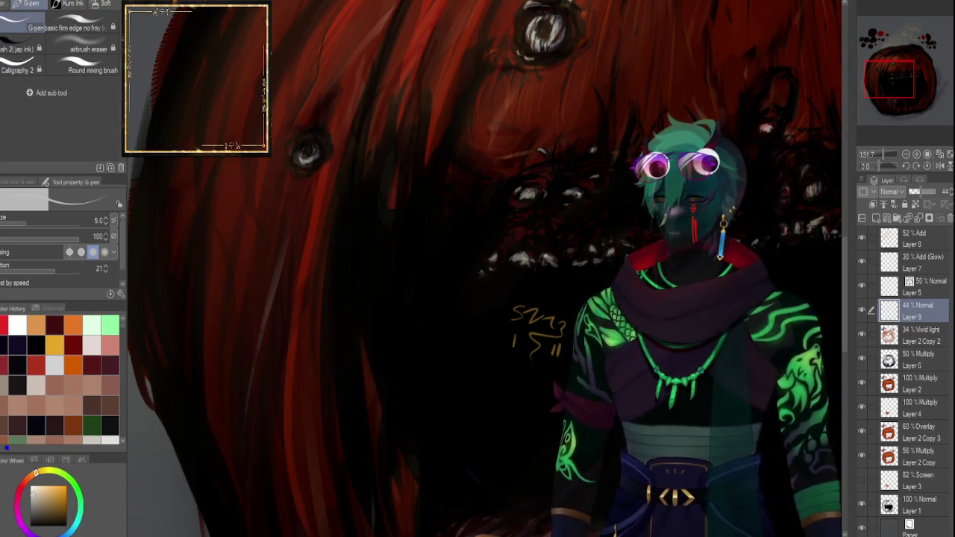
pyautogui.moveTo(888, 85); pyautogui.dragTo(907, 84)
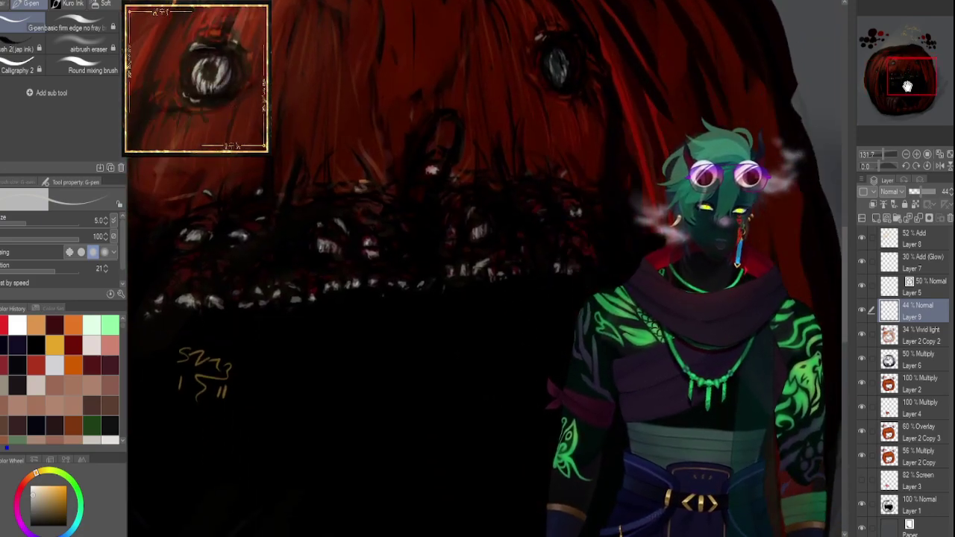
# Examine the whole pumpkin, its lower mouth and its upper face to judge the highlights.
pyautogui.moveTo(884, 153); pyautogui.dragTo(880, 156)
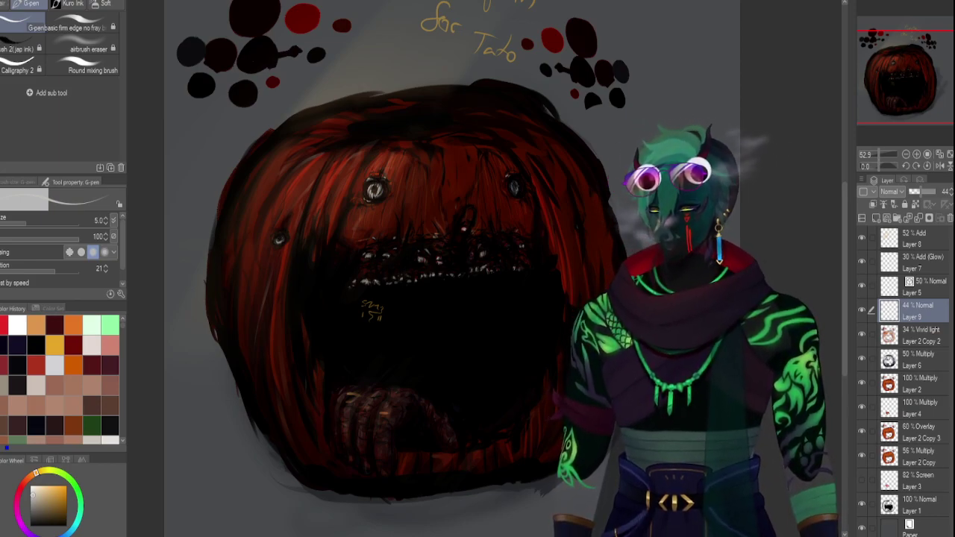
pyautogui.moveTo(901, 105); pyautogui.dragTo(904, 107)
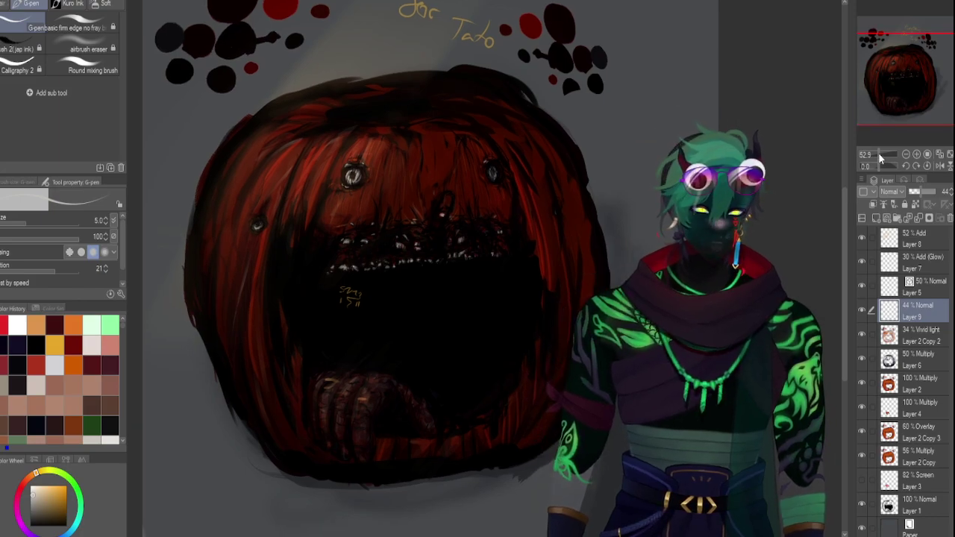
pyautogui.moveTo(879, 153); pyautogui.dragTo(881, 153)
pyautogui.moveTo(898, 106)
pyautogui.mouseDown()
pyautogui.moveTo(883, 87)
pyautogui.moveTo(908, 88)
pyautogui.moveTo(906, 71)
pyautogui.moveTo(910, 94)
pyautogui.mouseUp()
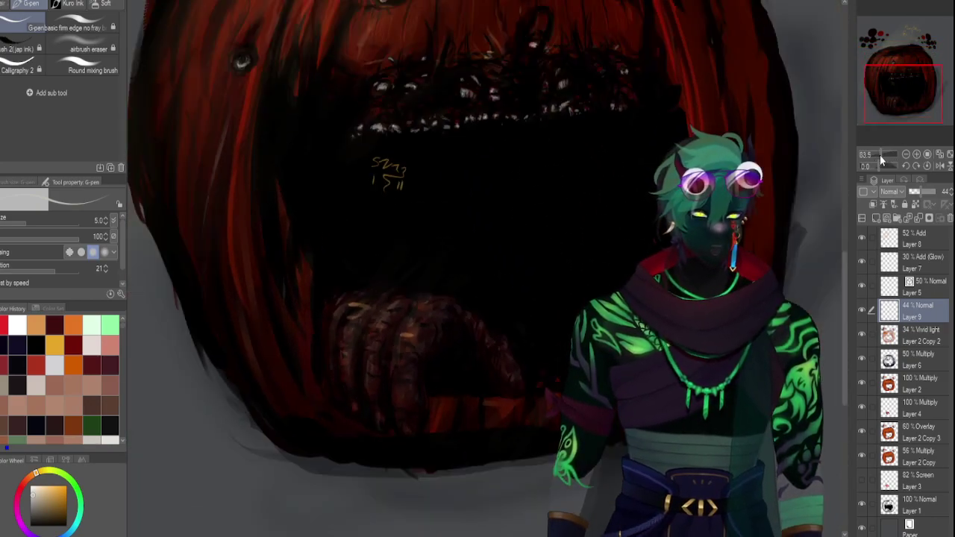
pyautogui.moveTo(881, 155); pyautogui.dragTo(877, 156)
pyautogui.moveTo(901, 101); pyautogui.dragTo(902, 79)
pyautogui.moveTo(873, 151); pyautogui.dragTo(881, 149)
pyautogui.moveTo(892, 99); pyautogui.dragTo(887, 106)
pyautogui.moveTo(882, 150); pyautogui.dragTo(884, 149)
pyautogui.moveTo(896, 70)
pyautogui.mouseDown()
pyautogui.moveTo(908, 59)
pyautogui.moveTo(909, 68)
pyautogui.moveTo(901, 69)
pyautogui.moveTo(904, 60)
pyautogui.mouseUp()
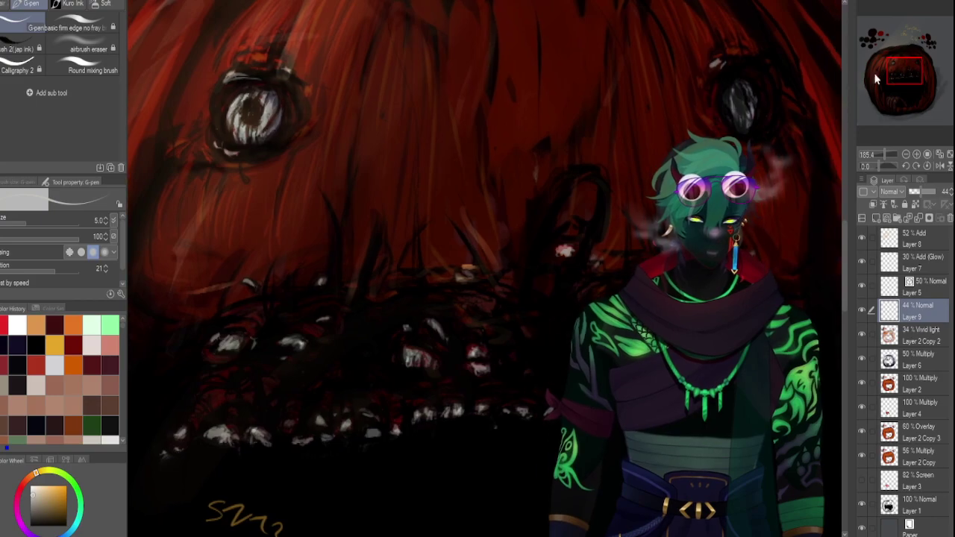
# Switch to the muted red colour and try a stroke inside the dark loop above the mouth on Layer 2 Copy 3.
pyautogui.press('x')
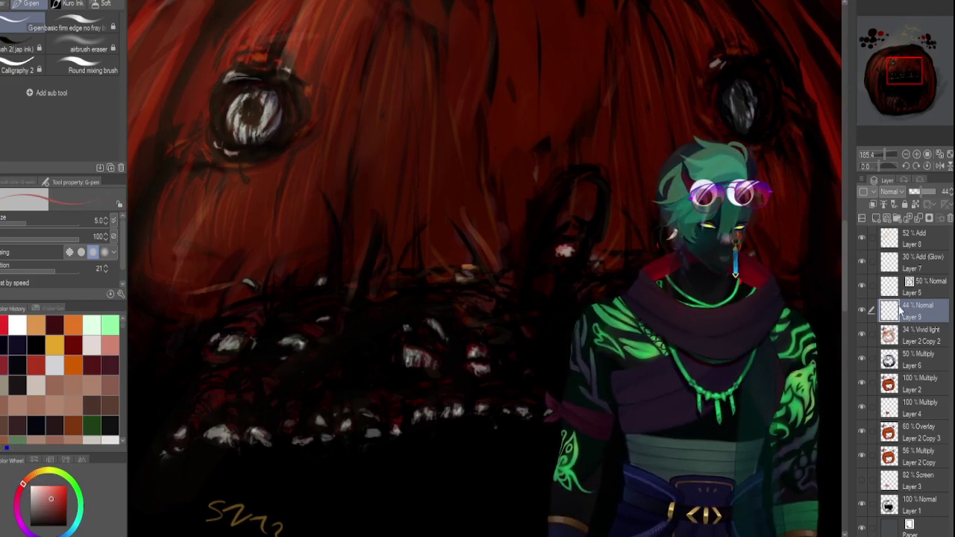
pyautogui.click(903, 456)
pyautogui.click(907, 433)
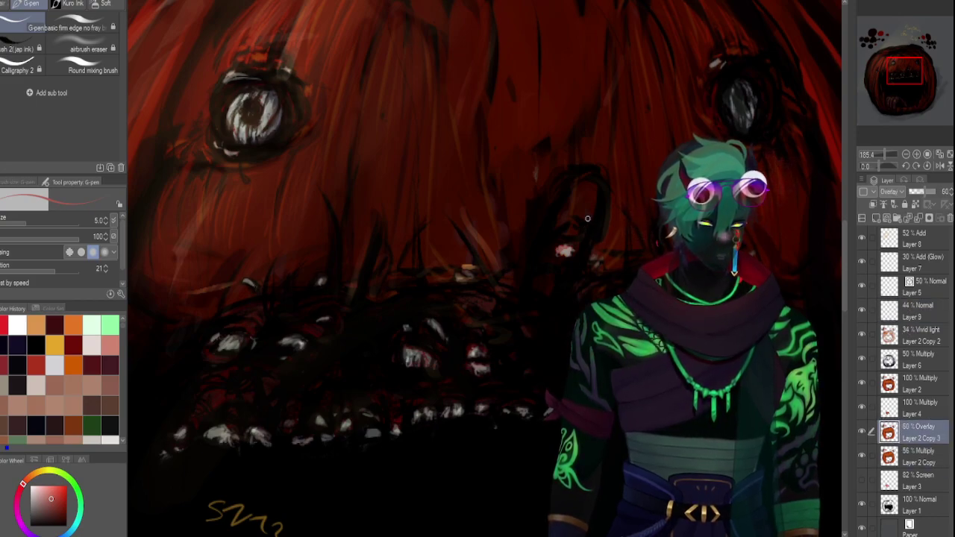
pyautogui.moveTo(565, 220); pyautogui.dragTo(573, 211)
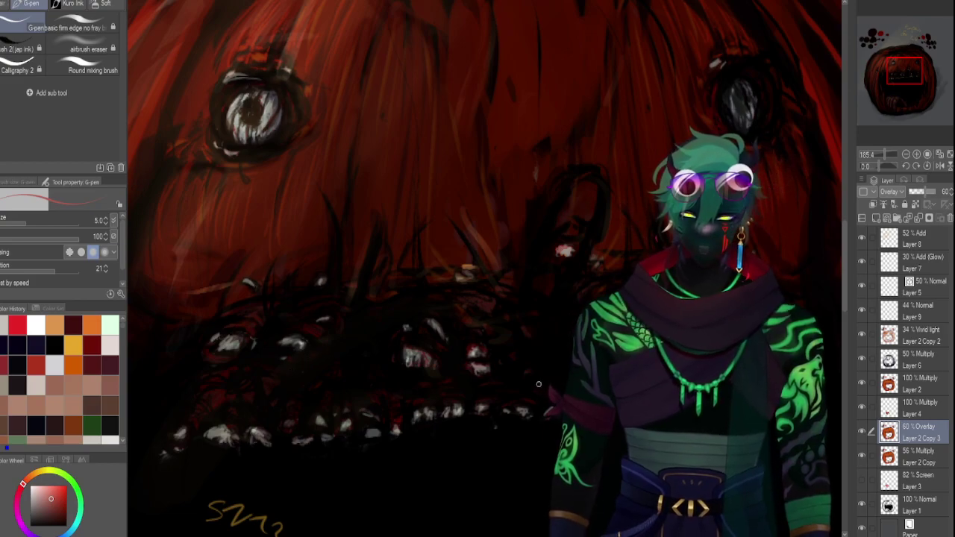
# Check what Layer 2, Layer 2 Copy 2 and Layer 6 contribute to the face by selecting them and toggling visibility.
pyautogui.click(871, 385)
pyautogui.click(861, 385)
pyautogui.click(861, 384)
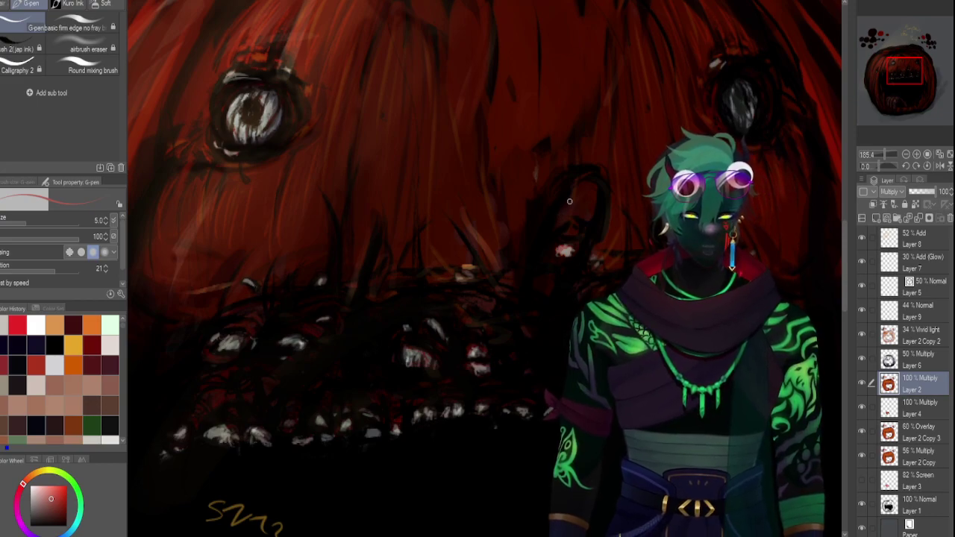
pyautogui.click(923, 340)
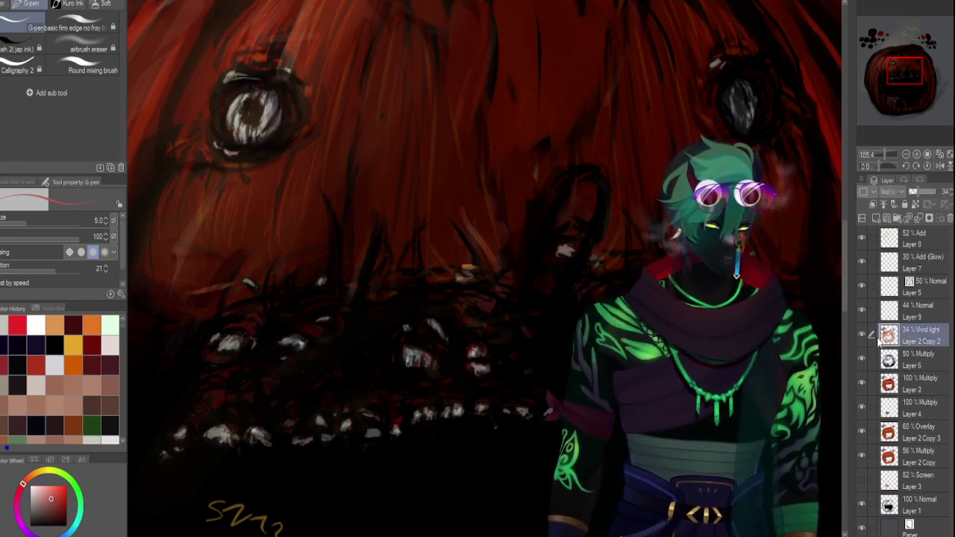
pyautogui.click(889, 361)
pyautogui.click(863, 359)
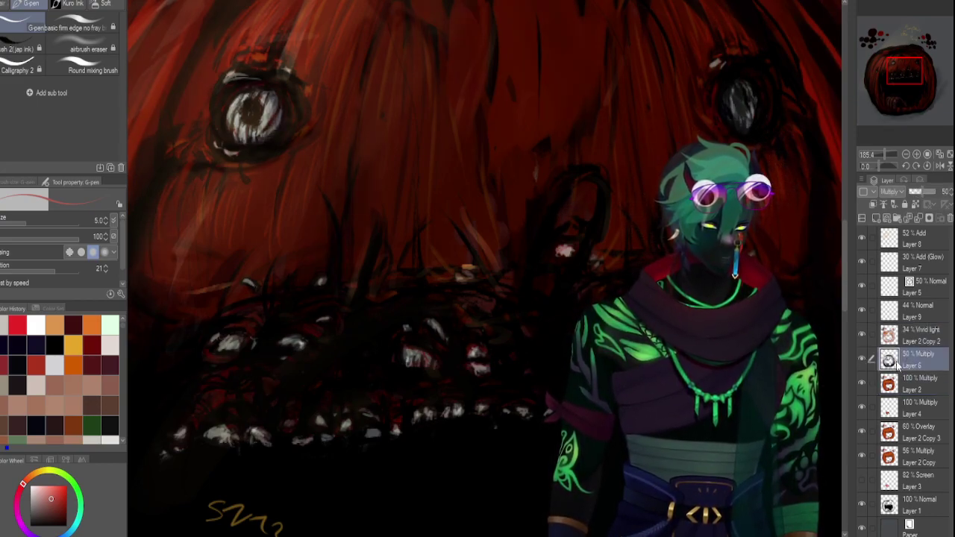
# On Layer 9, stroke a slightly adjusted muted red inside the dark loop and lower the layer's opacity to 30%.
pyautogui.click(902, 313)
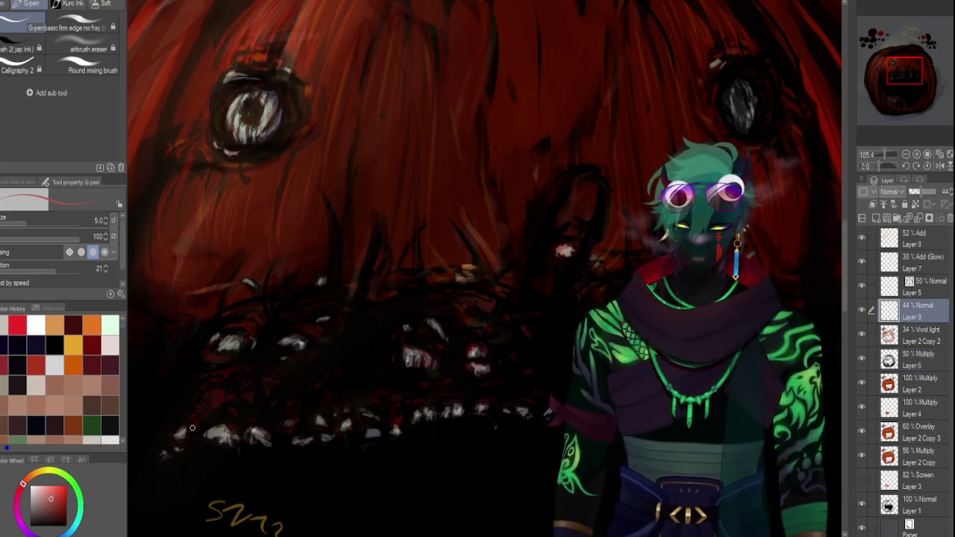
pyautogui.click(53, 502)
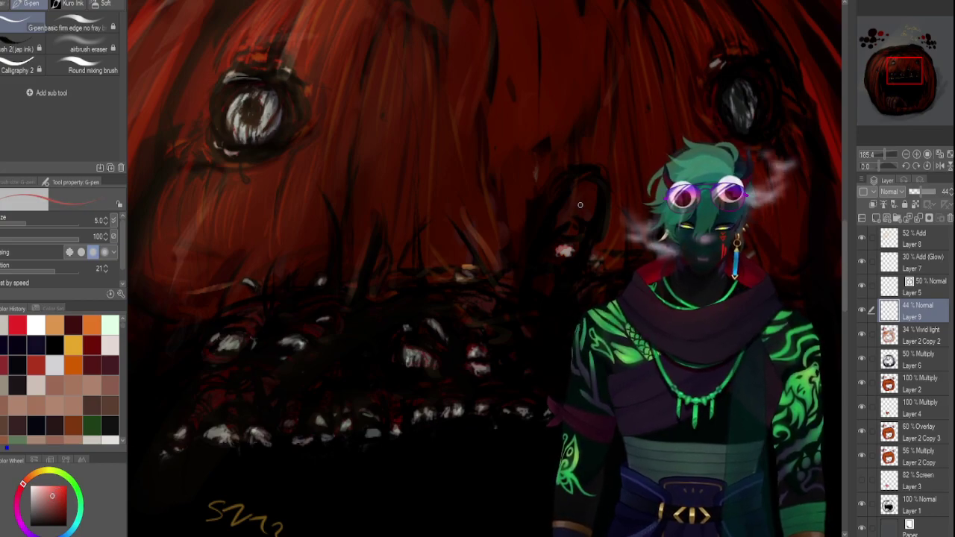
pyautogui.moveTo(580, 204); pyautogui.dragTo(562, 219)
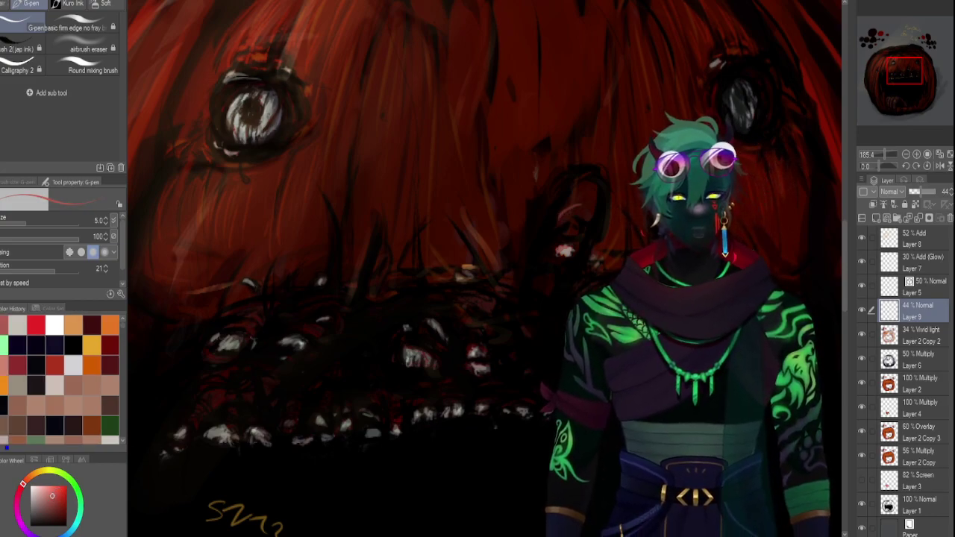
pyautogui.moveTo(916, 194); pyautogui.dragTo(922, 193)
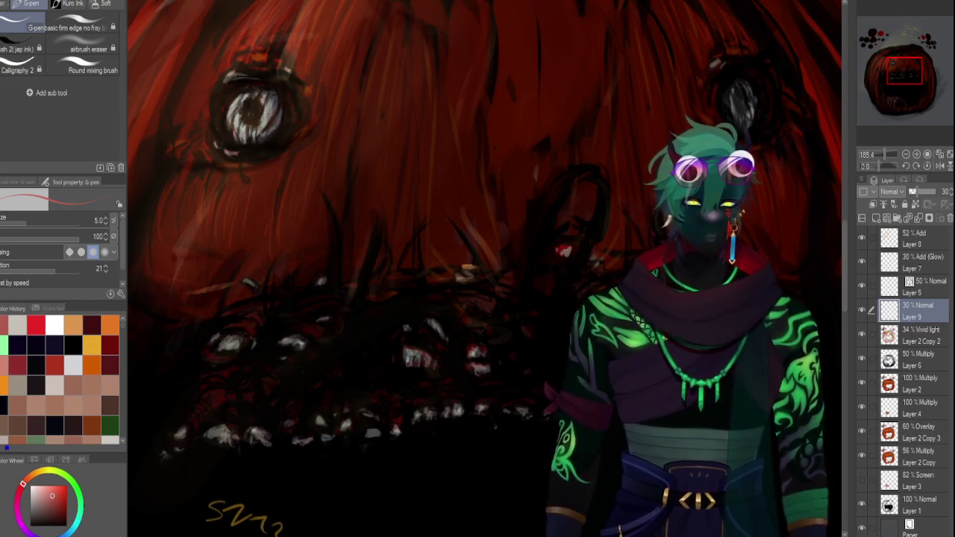
# Add a new layer above Layer 9 and set it to Overlay blending at 58% opacity.
pyautogui.click(876, 218)
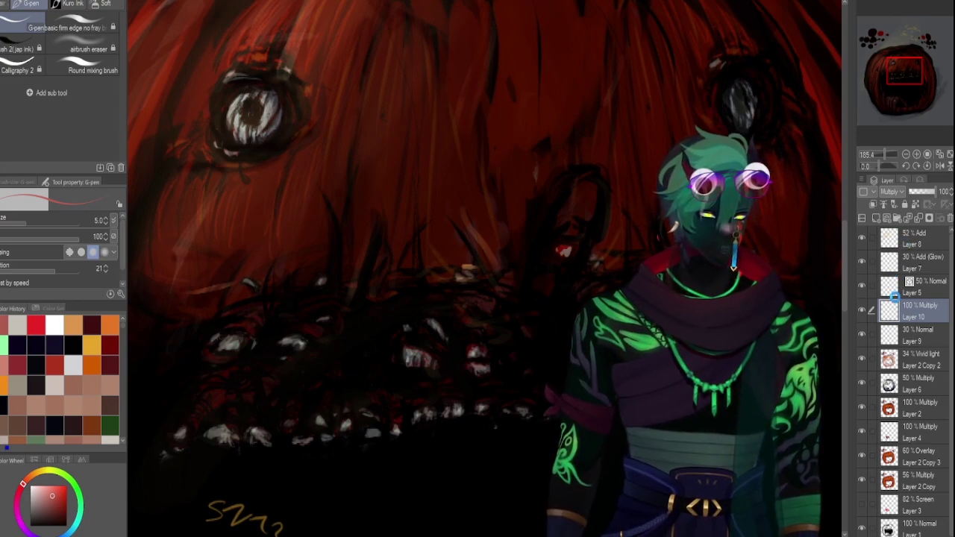
pyautogui.click(893, 336)
pyautogui.click(923, 193)
pyautogui.moveTo(925, 192); pyautogui.dragTo(926, 192)
# Try tinting the inside of the dark loop on the Overlay layer, enlarging the G-pen to size 10.
pyautogui.press('[')
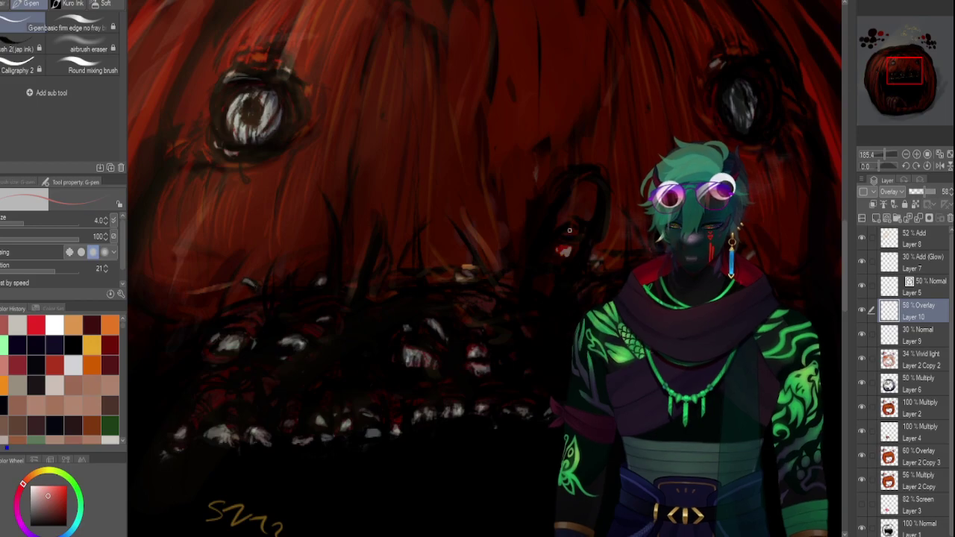
pyautogui.press(']')
pyautogui.press(']')
pyautogui.press(']')
pyautogui.press(']')
pyautogui.press(']')
pyautogui.press(']')
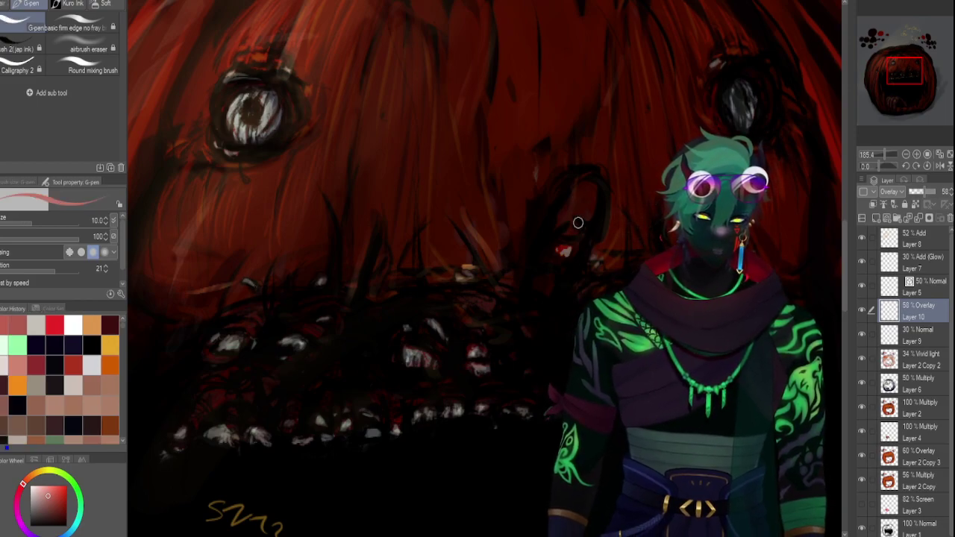
# Switch to the charcoal/rust brush and reduce its size to 12.
pyautogui.click(3, 5)
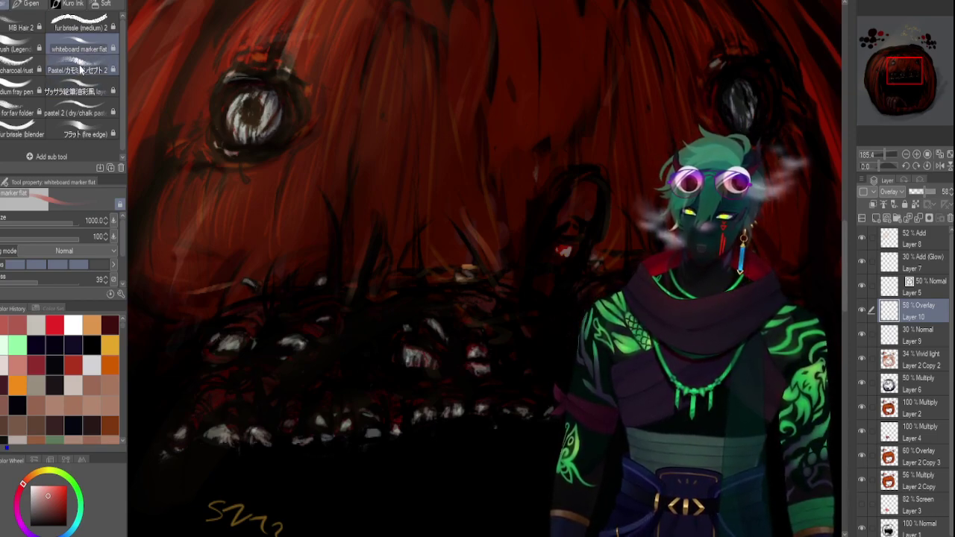
pyautogui.click(18, 70)
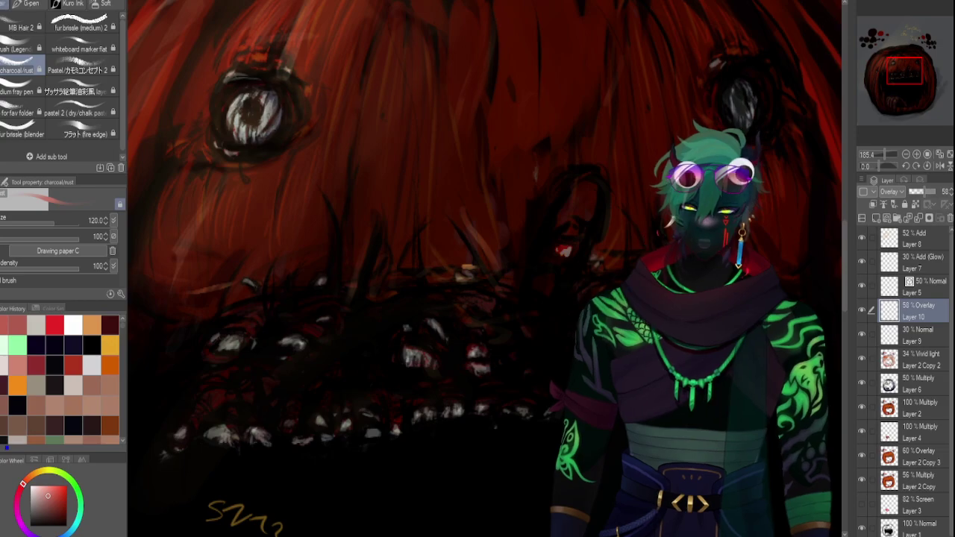
pyautogui.press('[')
pyautogui.press('[')
pyautogui.press('[')
pyautogui.press('[')
pyautogui.press('[')
pyautogui.press('[')
pyautogui.press('[')
pyautogui.press('[')
pyautogui.press('[')
pyautogui.press('[')
pyautogui.press('[')
pyautogui.press('[')
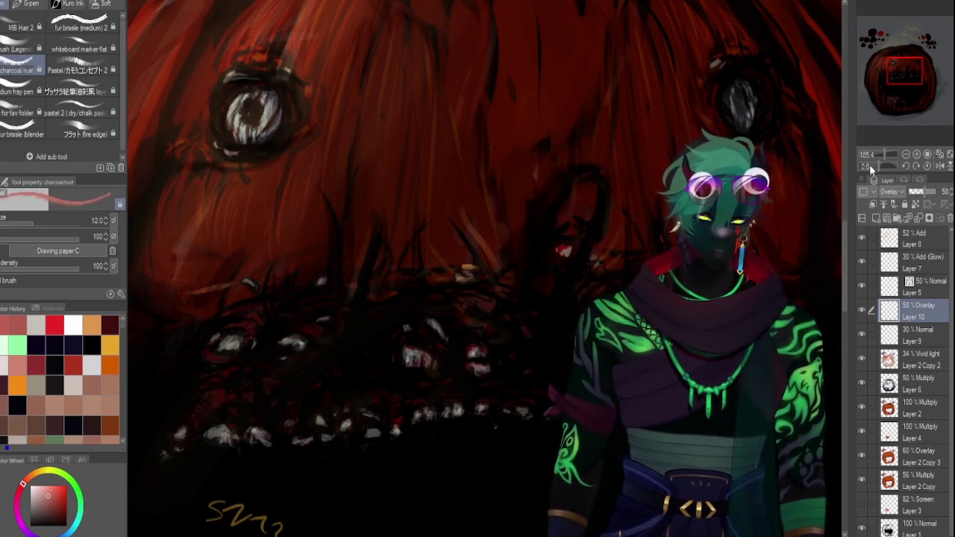
# Raise Layer 10's opacity to 74% and paint a brighter red inside the dark loop with the charcoal brush at size 10.
pyautogui.moveTo(882, 152); pyautogui.dragTo(885, 152)
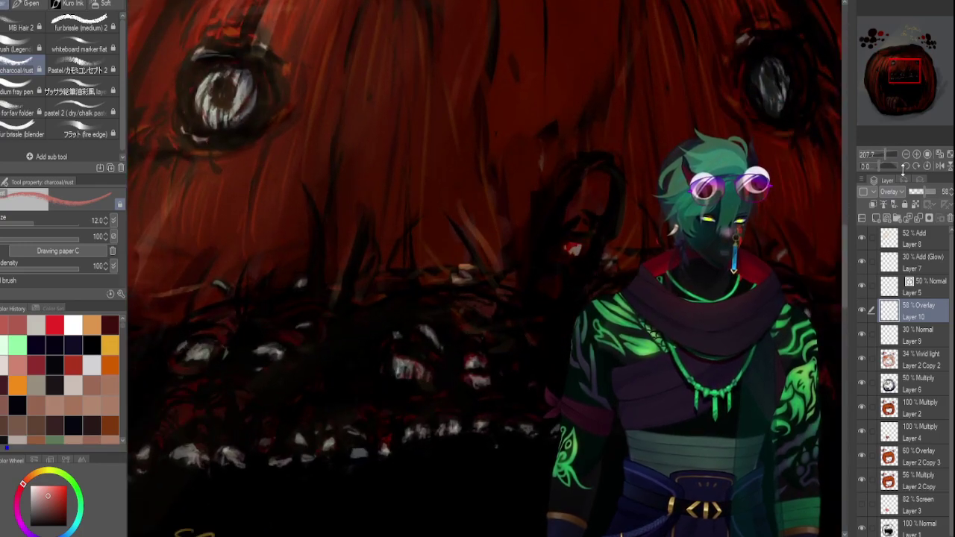
pyautogui.moveTo(920, 189); pyautogui.dragTo(931, 194)
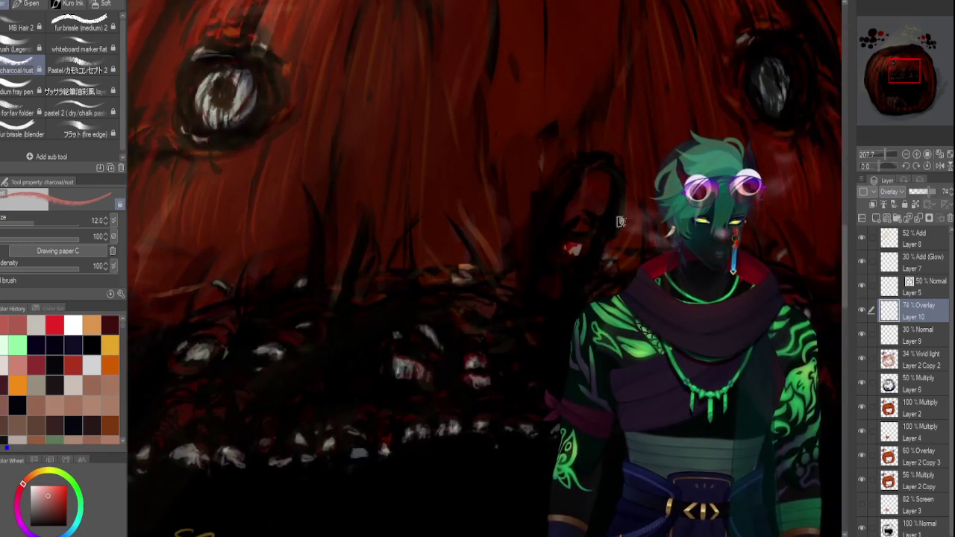
pyautogui.press('[')
pyautogui.moveTo(51, 493); pyautogui.dragTo(54, 487)
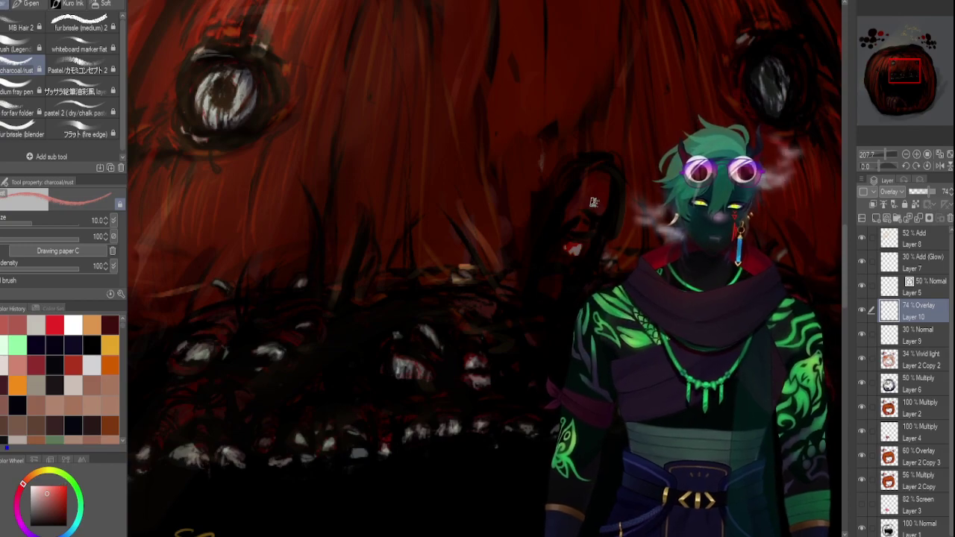
pyautogui.moveTo(597, 205); pyautogui.dragTo(579, 208)
pyautogui.press(']')
# Reduce the charcoal brush to size 7 and paint red texture over the small eyes at the mouth's left end.
pyautogui.moveTo(904, 67)
pyautogui.mouseDown()
pyautogui.moveTo(909, 60)
pyautogui.moveTo(890, 64)
pyautogui.moveTo(904, 62)
pyautogui.moveTo(897, 73)
pyautogui.mouseUp()
pyautogui.press('[')
pyautogui.press('[')
pyautogui.press('[')
pyautogui.press('[')
pyautogui.press('[')
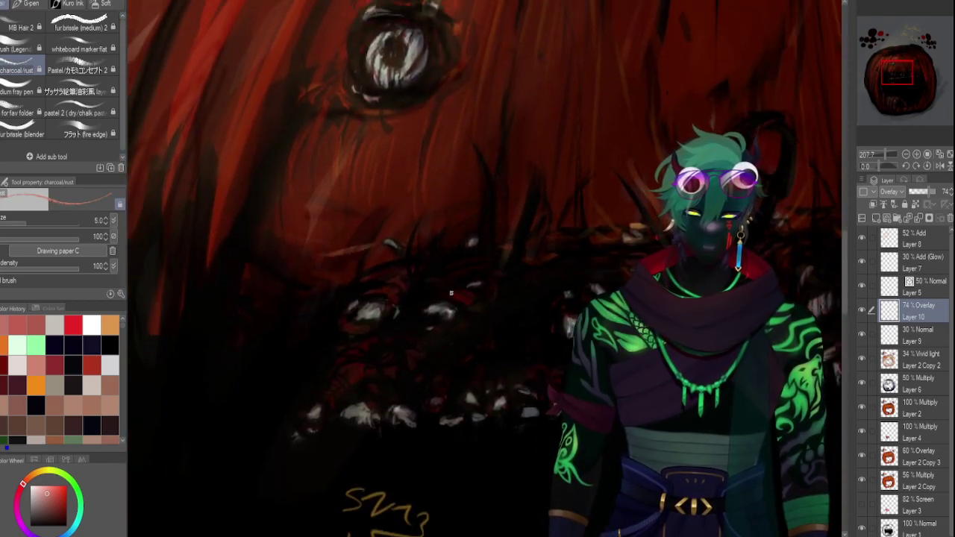
pyautogui.press(']')
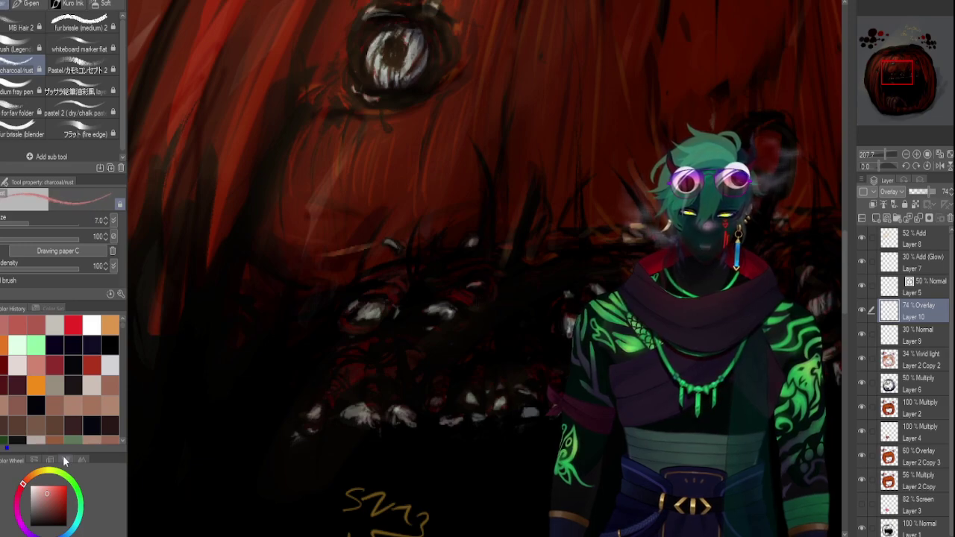
# Try Screen blending on Layer 10, and change the layer to Soft light.
pyautogui.click(895, 194)
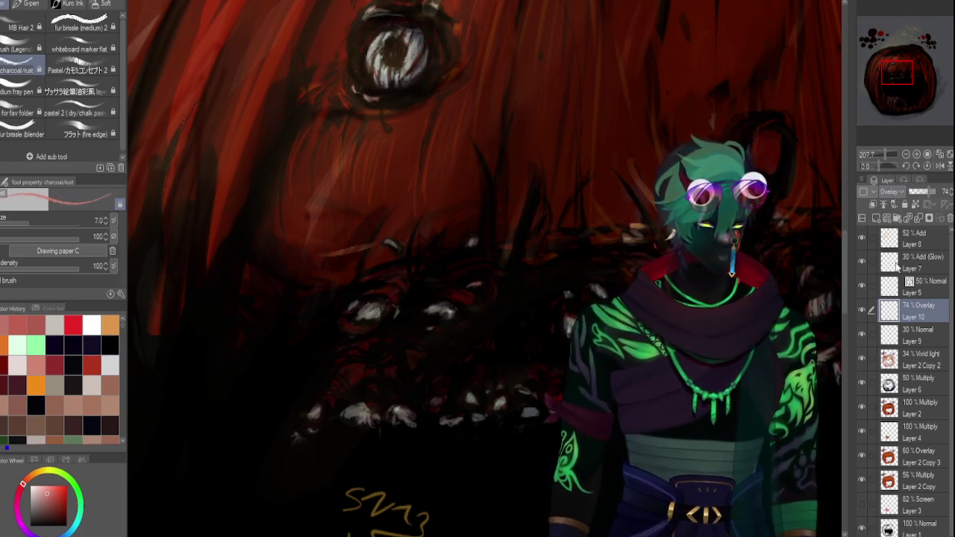
pyautogui.click(896, 273)
pyautogui.click(891, 195)
pyautogui.click(895, 276)
pyautogui.moveTo(896, 75); pyautogui.dragTo(910, 74)
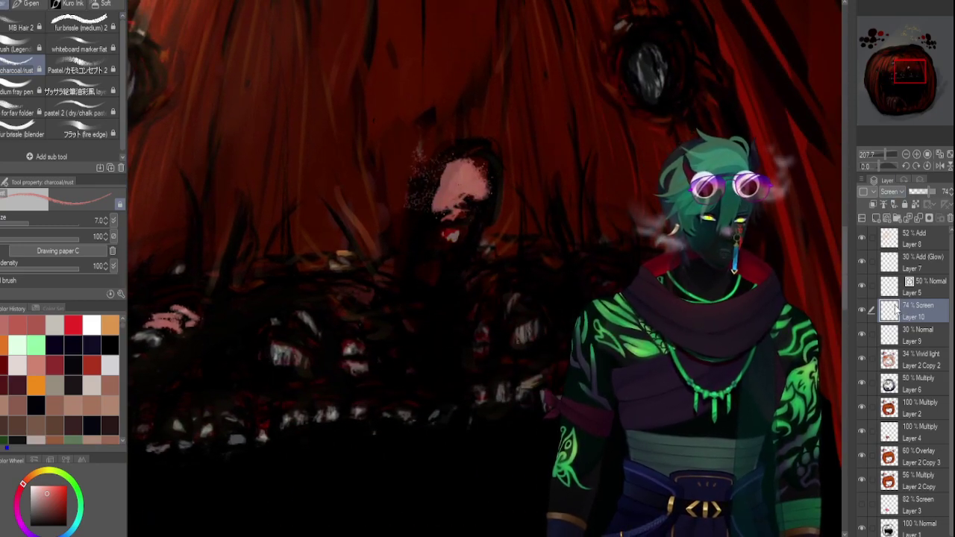
pyautogui.click(892, 352)
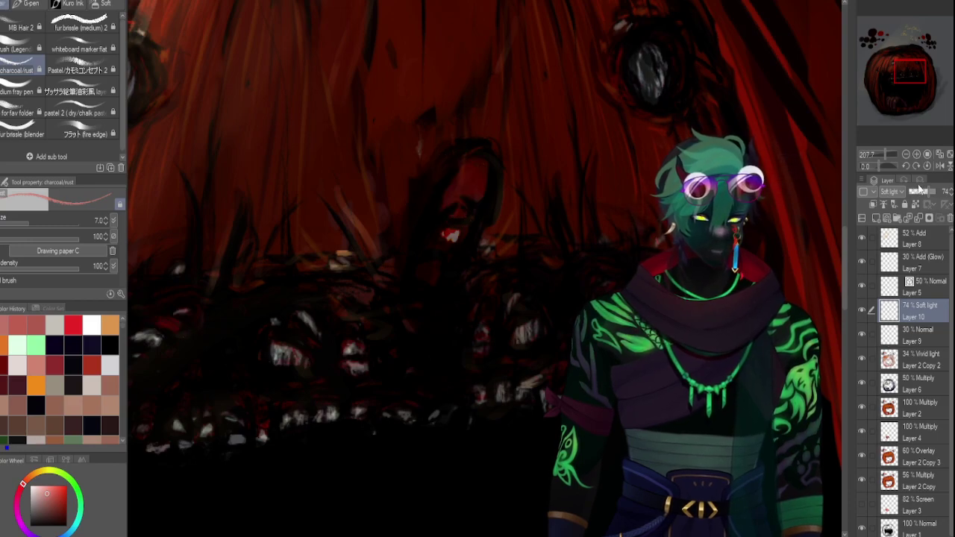
# Set Layer 10's opacity to 64% and paint muted red tones inside the dark loop above the mouth.
pyautogui.moveTo(924, 194); pyautogui.dragTo(932, 196)
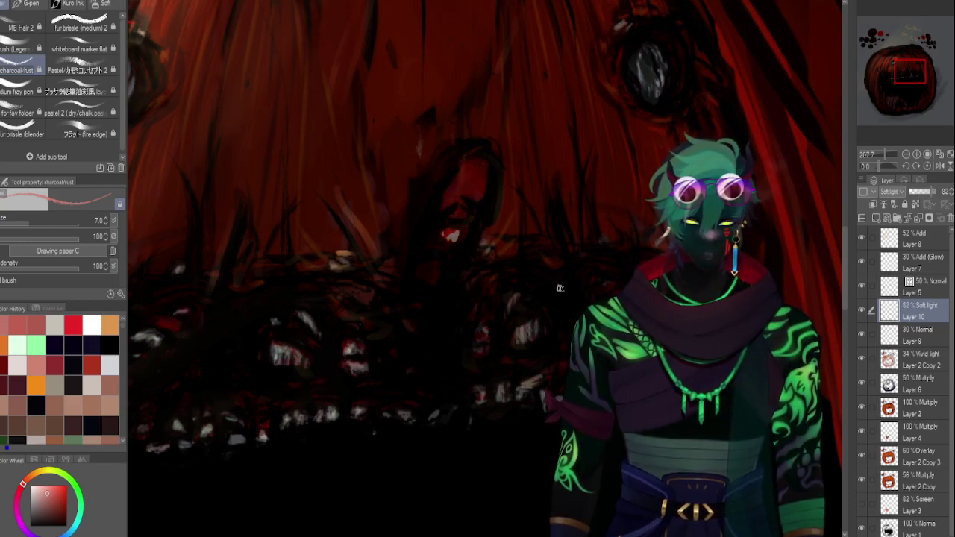
pyautogui.moveTo(49, 491); pyautogui.dragTo(45, 491)
pyautogui.moveTo(482, 184); pyautogui.dragTo(461, 189)
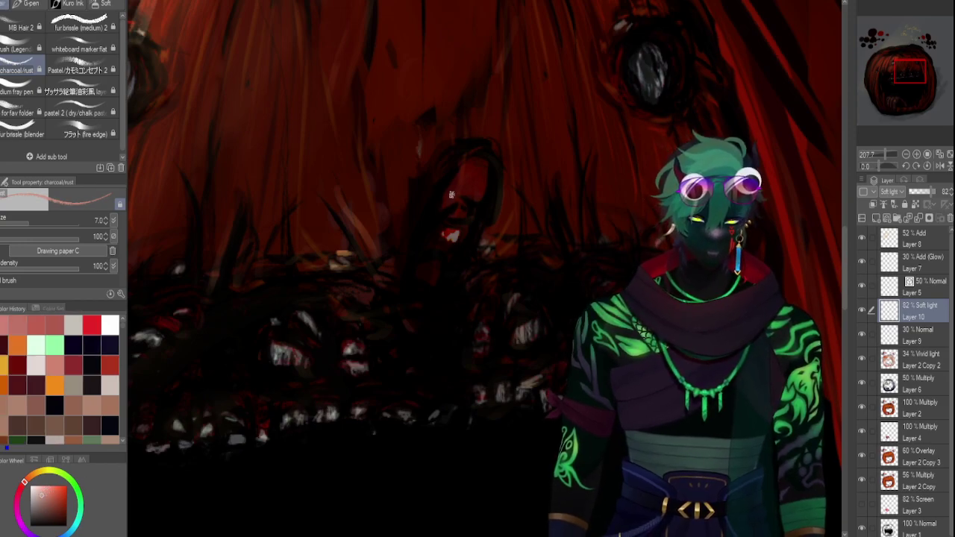
pyautogui.moveTo(931, 194); pyautogui.dragTo(929, 197)
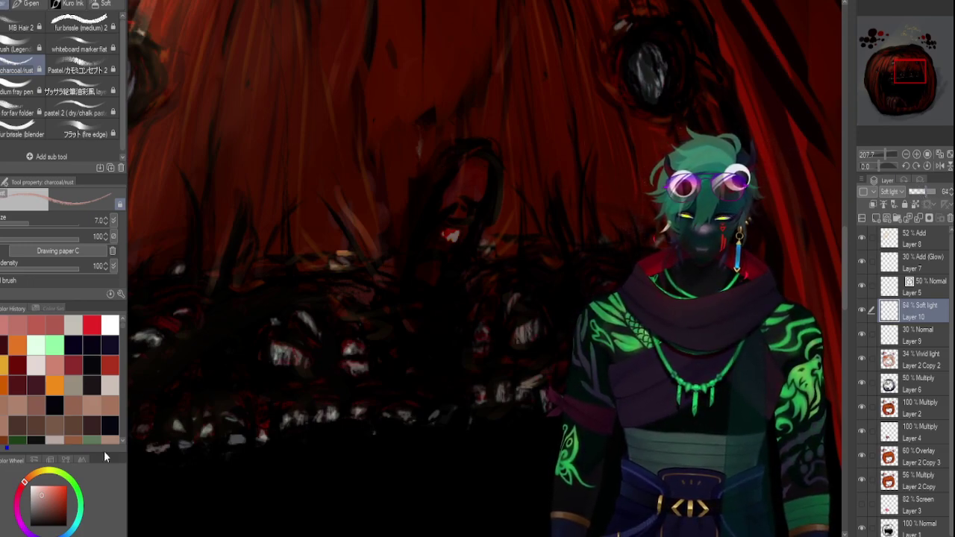
pyautogui.click(26, 481)
pyautogui.click(43, 500)
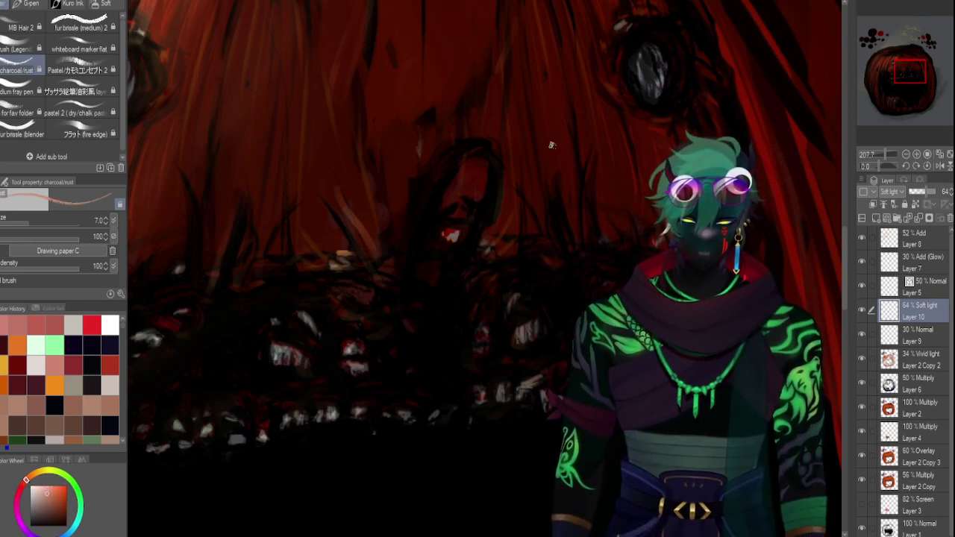
pyautogui.moveTo(475, 190); pyautogui.dragTo(476, 194)
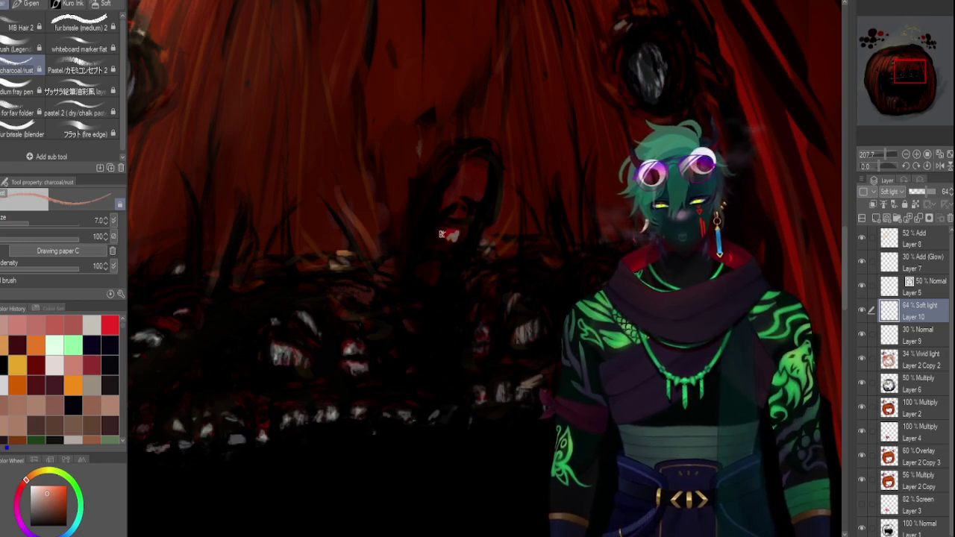
# Switch to near-black and paint dark accents around the loop above the mouth with the charcoal brush at sizes 4 to 6.
pyautogui.moveTo(900, 64); pyautogui.dragTo(910, 70)
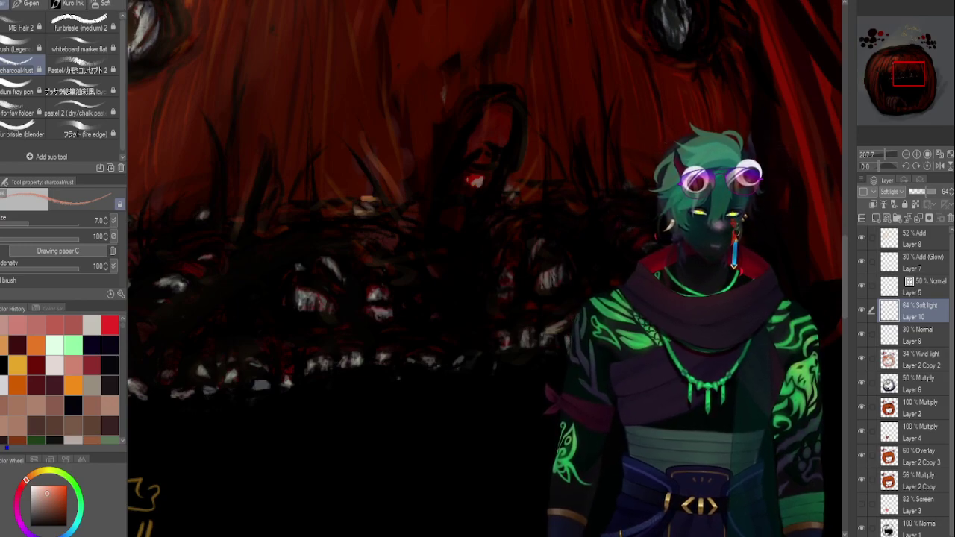
pyautogui.moveTo(887, 73); pyautogui.dragTo(881, 82)
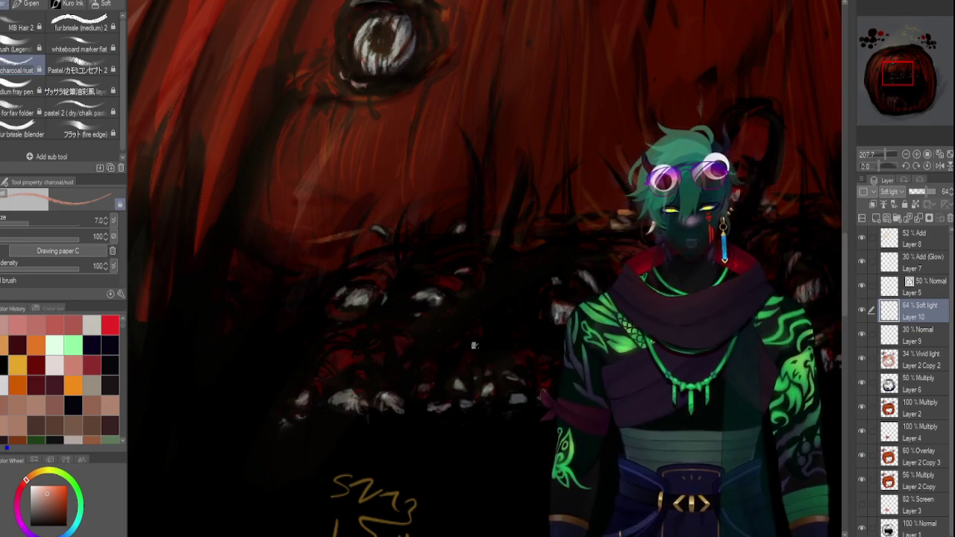
pyautogui.moveTo(886, 151); pyautogui.dragTo(883, 150)
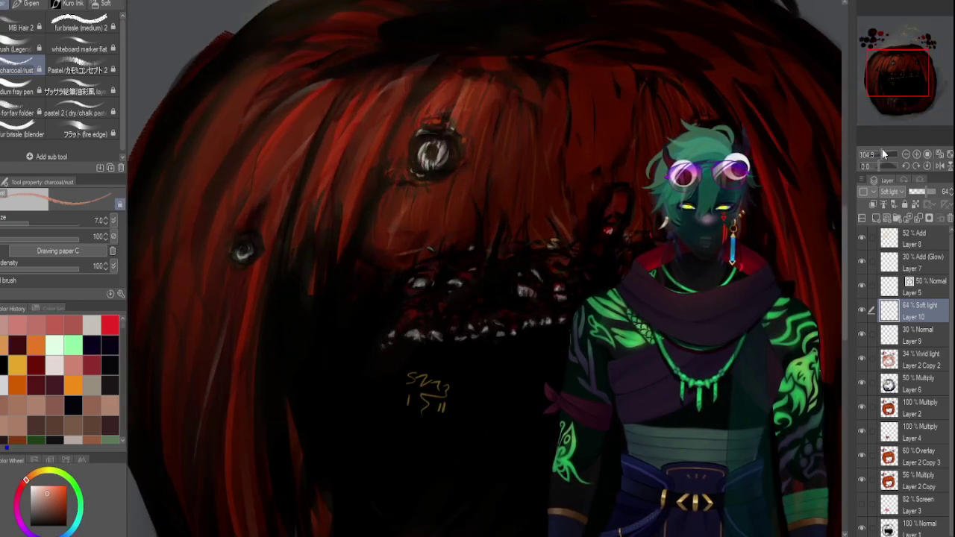
pyautogui.moveTo(889, 86)
pyautogui.mouseDown()
pyautogui.moveTo(896, 93)
pyautogui.moveTo(888, 83)
pyautogui.mouseUp()
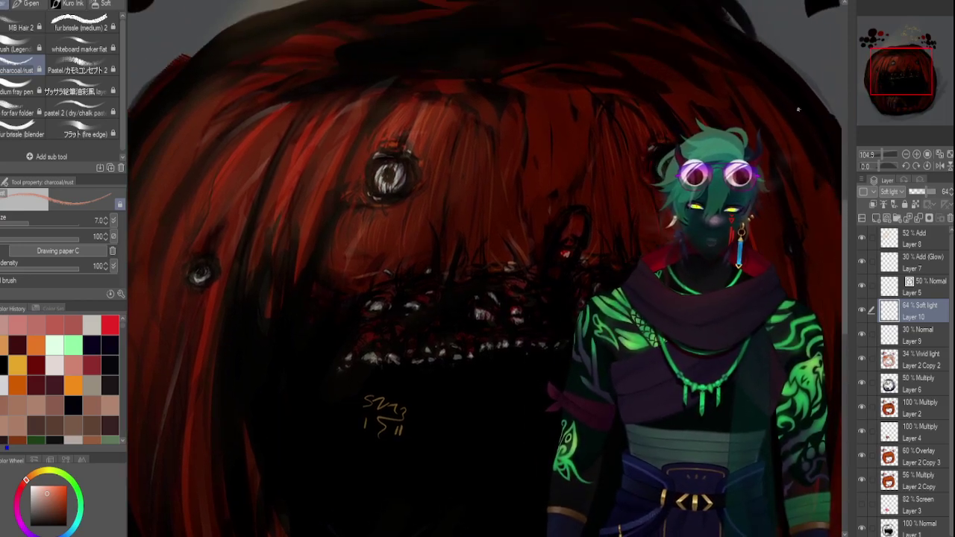
pyautogui.press('[')
pyautogui.press('[')
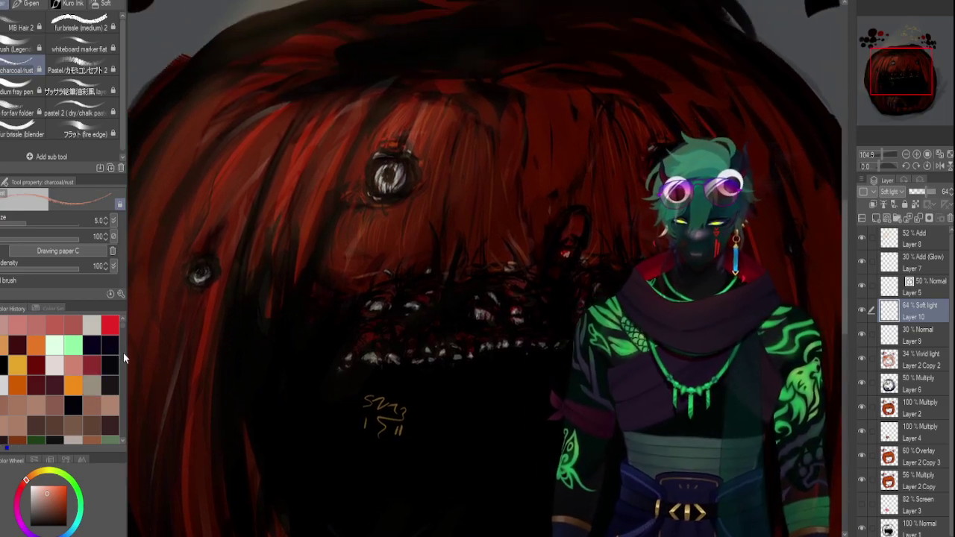
pyautogui.click(9, 366)
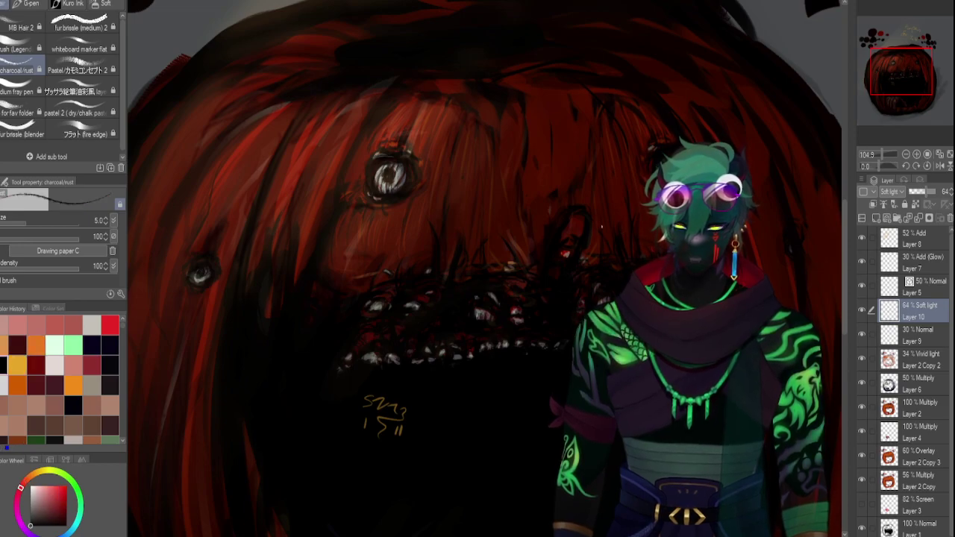
pyautogui.press(']')
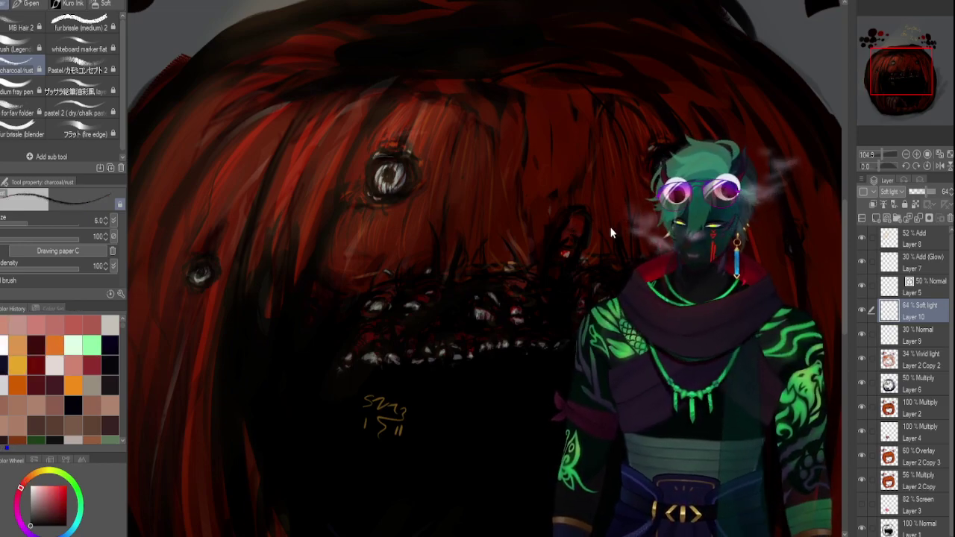
pyautogui.press('[')
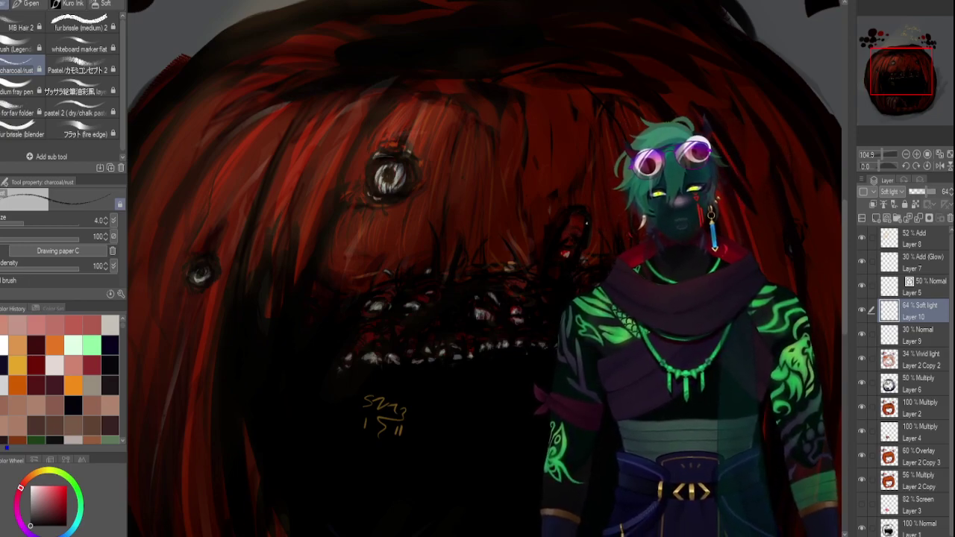
pyautogui.press(']')
pyautogui.press(']')
pyautogui.press(']')
pyautogui.press('[')
pyautogui.press('[')
pyautogui.press('[')
# Sample the grey-blue background colour beside the lower part of the pumpkin.
pyautogui.moveTo(894, 76)
pyautogui.mouseDown()
pyautogui.moveTo(893, 95)
pyautogui.moveTo(906, 72)
pyautogui.moveTo(893, 61)
pyautogui.moveTo(894, 94)
pyautogui.mouseUp()
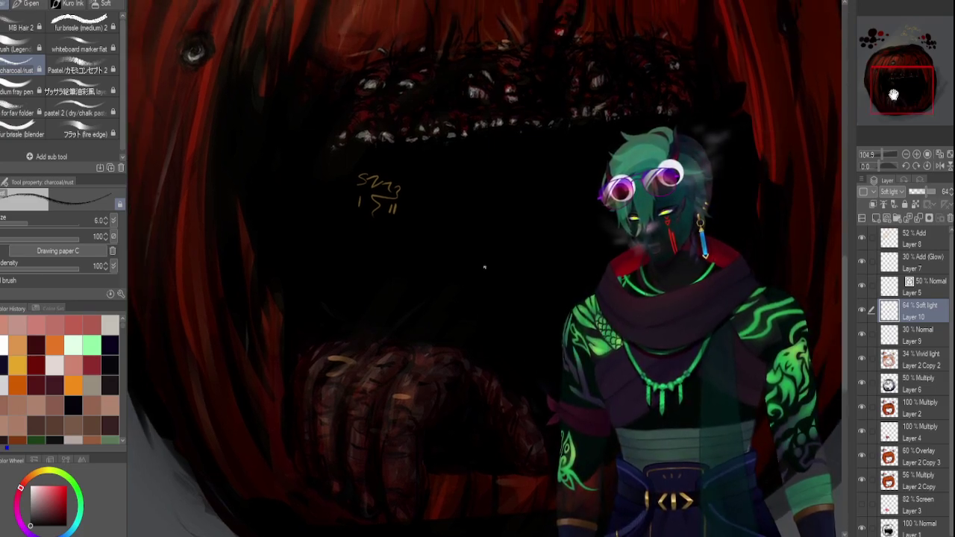
pyautogui.moveTo(895, 95); pyautogui.dragTo(895, 92)
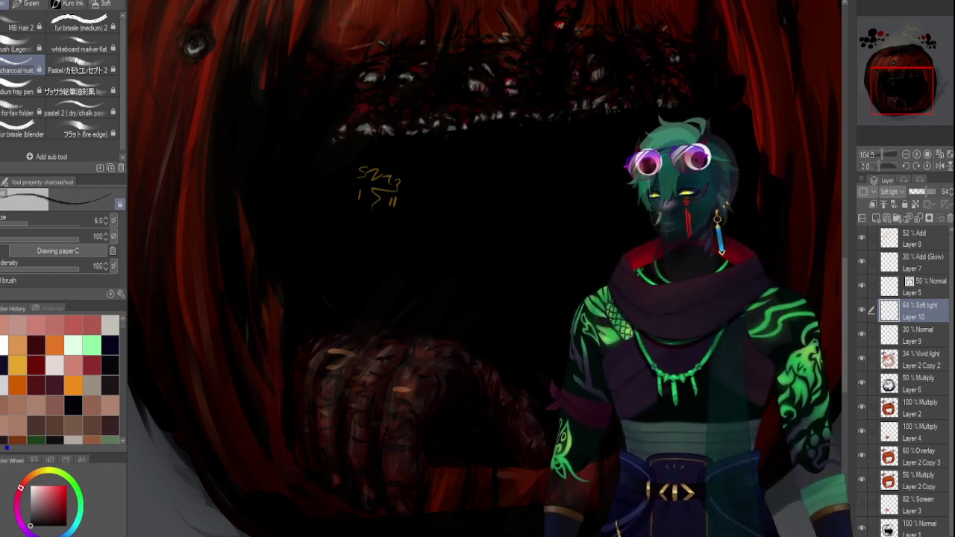
pyautogui.keyDown('alt'); pyautogui.click(781, 514); pyautogui.keyUp('alt')
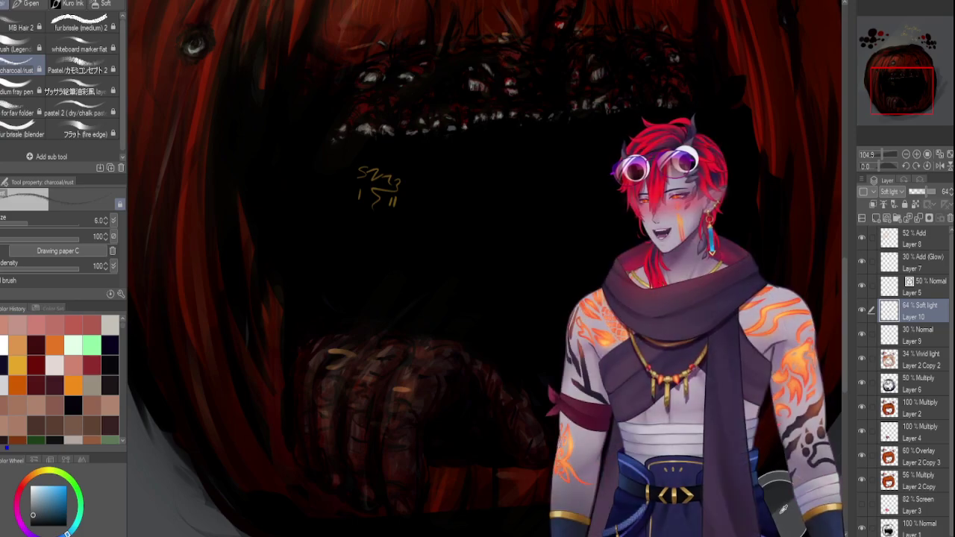
pyautogui.click(780, 512)
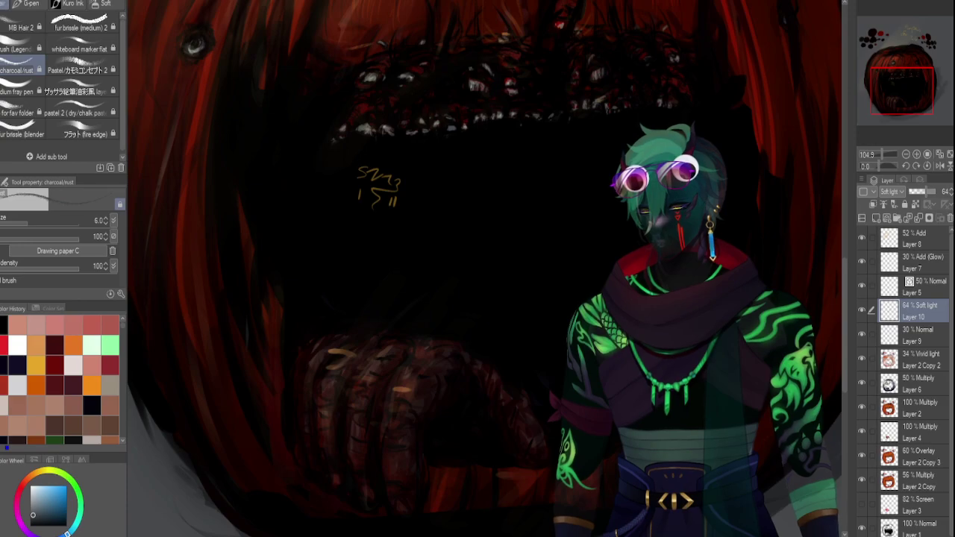
# Return to near-black and refine the small eye on the pumpkin's left side with the charcoal brush at size 2.
pyautogui.moveTo(911, 89); pyautogui.dragTo(906, 75)
pyautogui.press('[')
pyautogui.press('[')
pyautogui.press('[')
pyautogui.press('[')
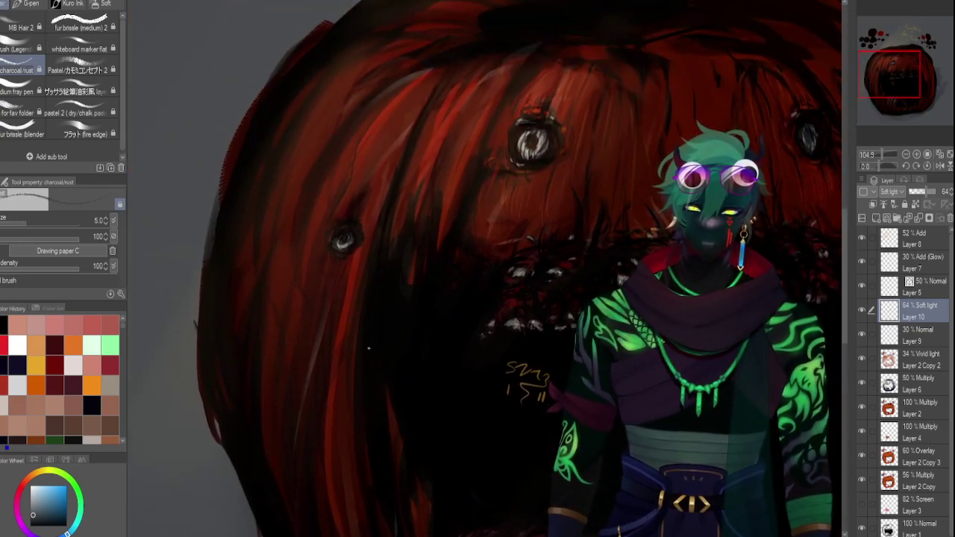
pyautogui.click(5, 325)
pyautogui.press('[')
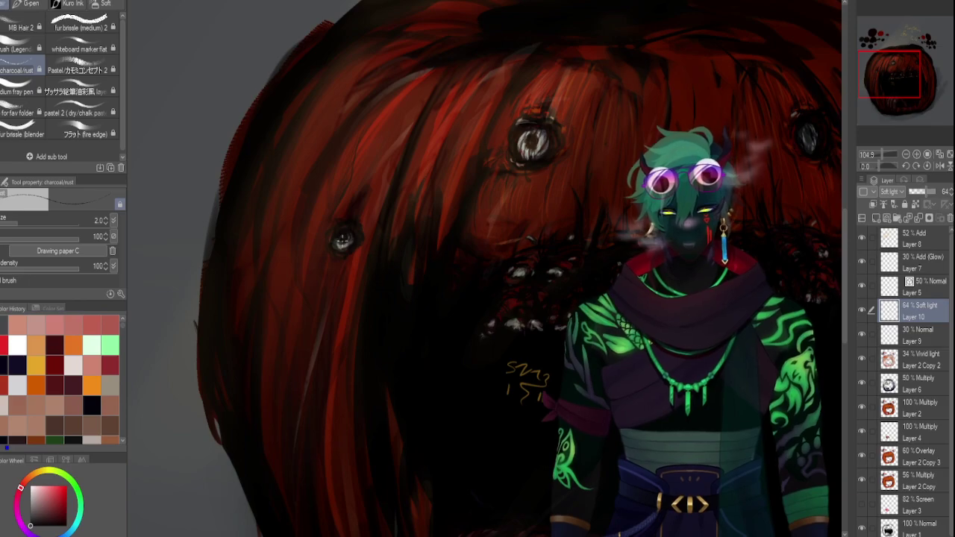
# Enlarge the charcoal brush up to size 80 and paint a dark ground shadow beneath the pumpkin.
pyautogui.press(']')
pyautogui.press(']')
pyautogui.press(']')
pyautogui.press(']')
pyautogui.moveTo(912, 89); pyautogui.dragTo(905, 86)
pyautogui.click(875, 155)
pyautogui.moveTo(875, 153); pyautogui.dragTo(880, 153)
pyautogui.moveTo(919, 68); pyautogui.dragTo(923, 95)
pyautogui.press(']')
pyautogui.press(']')
pyautogui.press(']')
pyautogui.press(']')
pyautogui.press(']')
pyautogui.press(']')
pyautogui.press(']')
pyautogui.press(']')
pyautogui.press(']')
pyautogui.press(']')
pyautogui.press(']')
pyautogui.press(']')
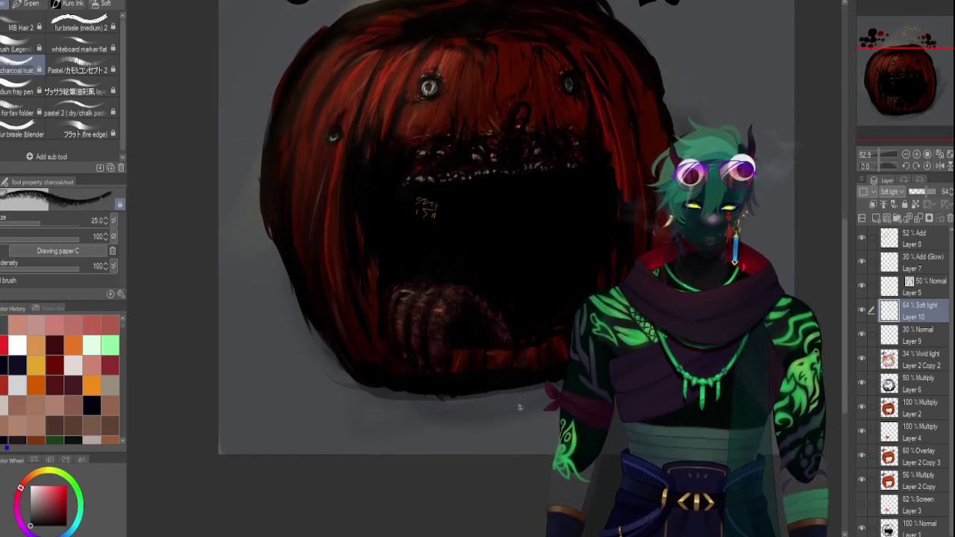
pyautogui.moveTo(486, 404); pyautogui.dragTo(540, 389)
pyautogui.moveTo(470, 406)
pyautogui.mouseDown()
pyautogui.moveTo(346, 373)
pyautogui.moveTo(451, 405)
pyautogui.mouseUp()
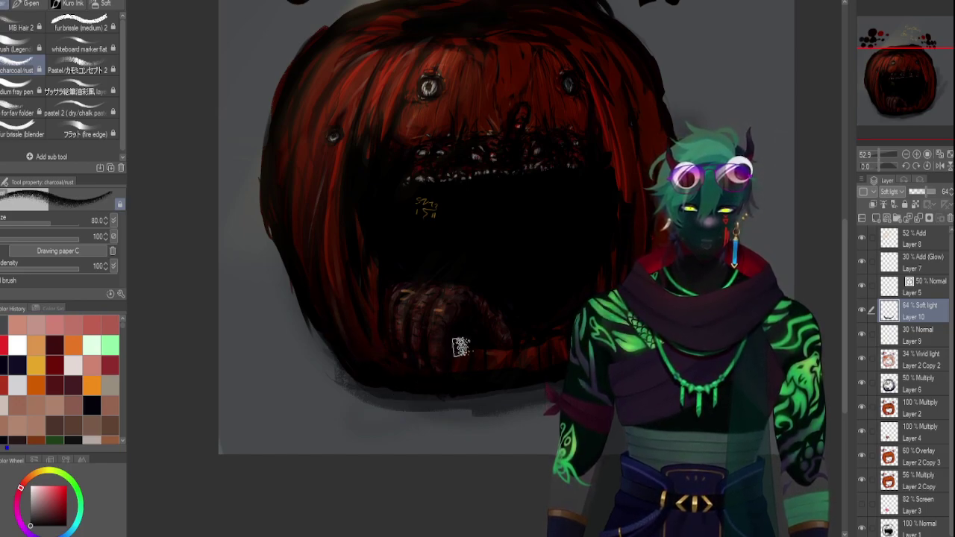
# Reduce the charcoal brush from 40 down to 15–17 and darken the fingers of the hand inside the mouth.
pyautogui.press('[')
pyautogui.press('[')
pyautogui.press('[')
pyautogui.press('[')
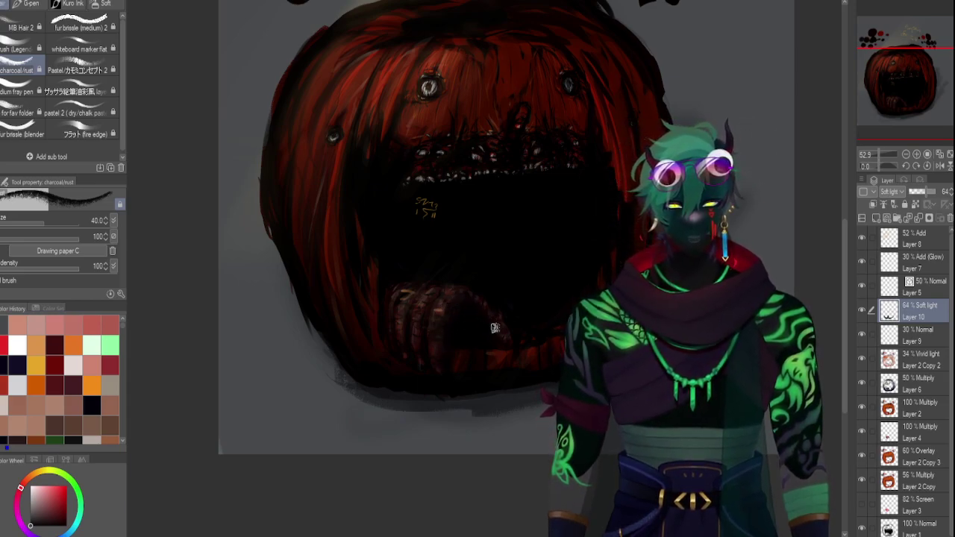
pyautogui.press('[')
pyautogui.press('[')
pyautogui.press('[')
pyautogui.press('[')
pyautogui.press('[')
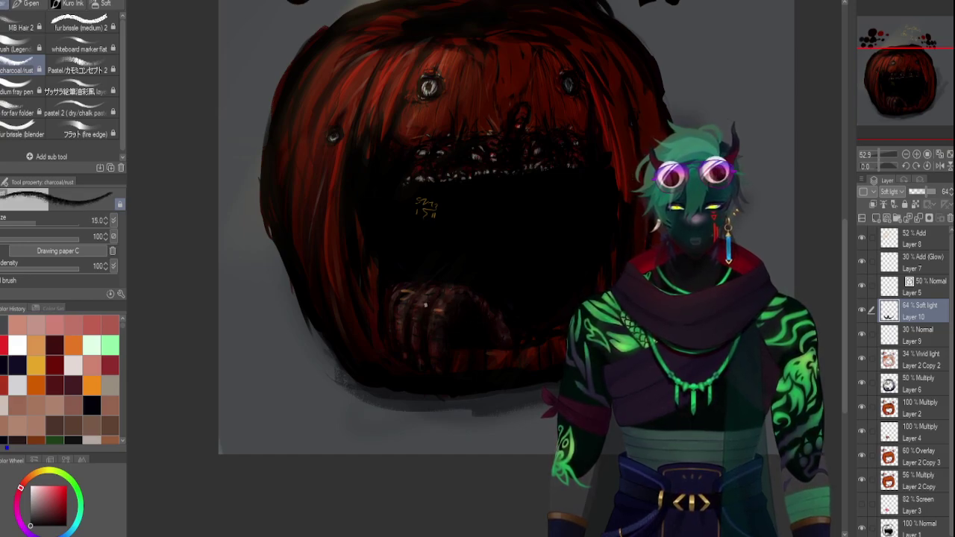
pyautogui.press(']')
pyautogui.press(']')
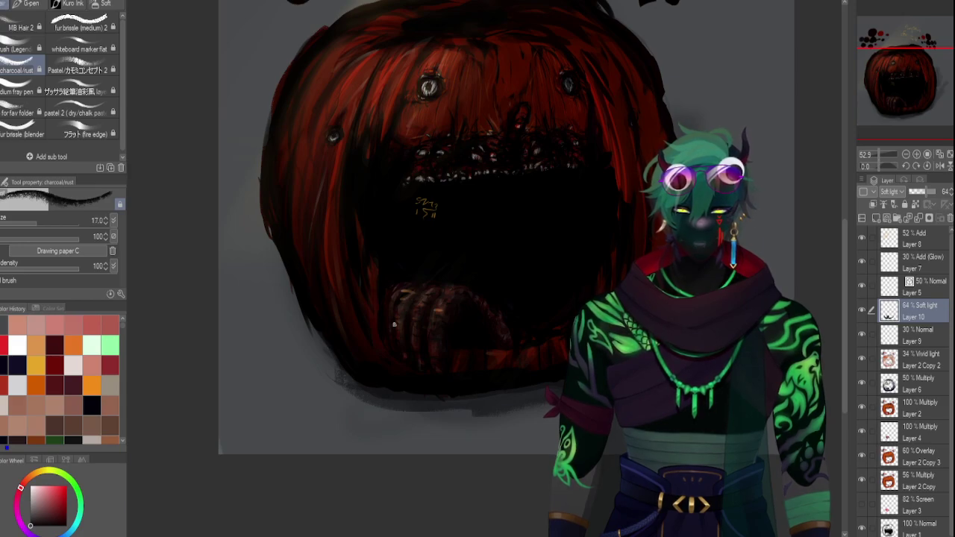
pyautogui.press('[')
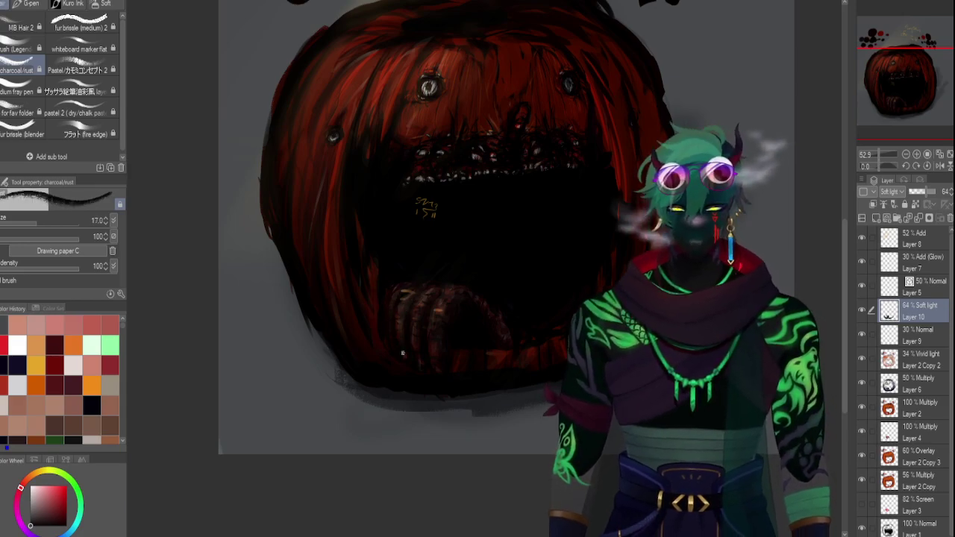
# Darken the pumpkin's lower lip and the skin around the mouth with the charcoal brush at sizes 60 and 40.
pyautogui.press(']')
pyautogui.press(']')
pyautogui.press(']')
pyautogui.press(']')
pyautogui.press(']')
pyautogui.press(']')
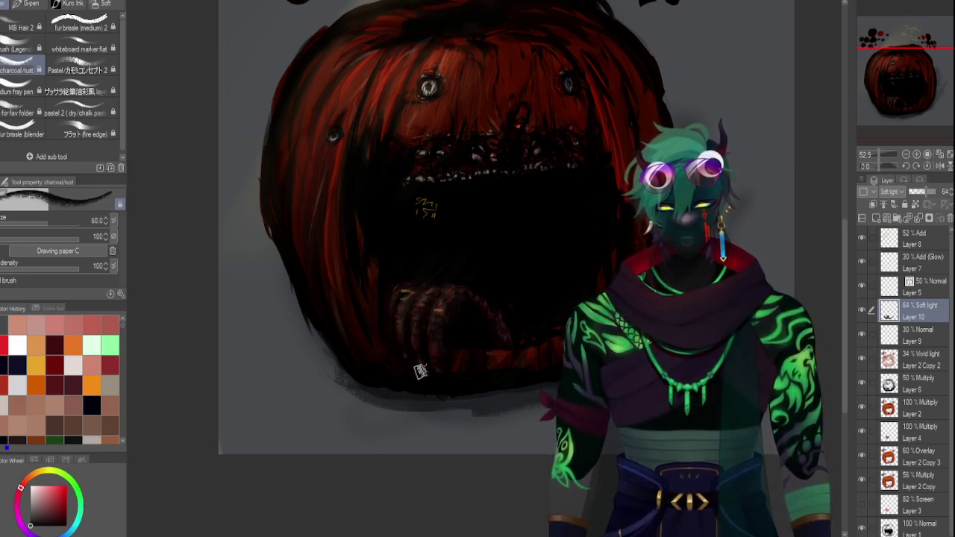
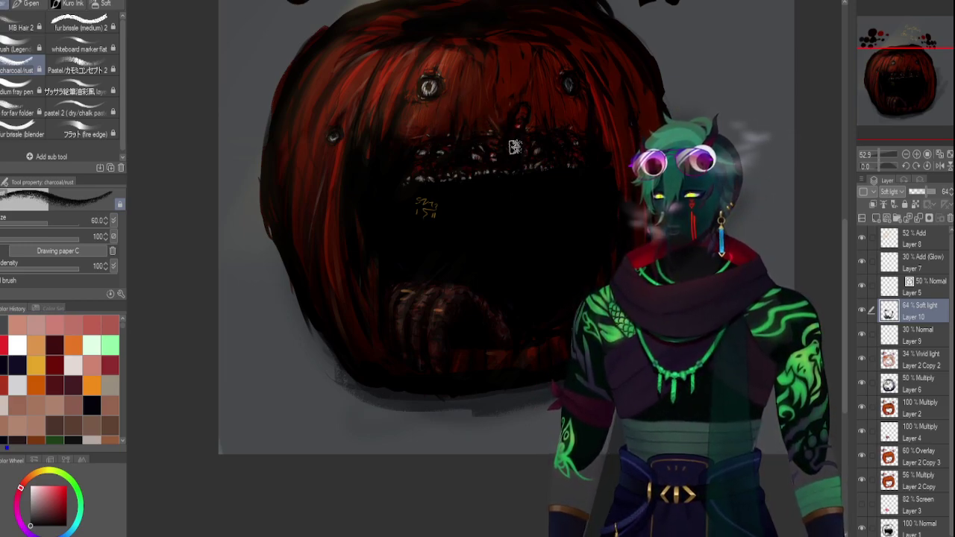
pyautogui.press('[')
pyautogui.press('[')
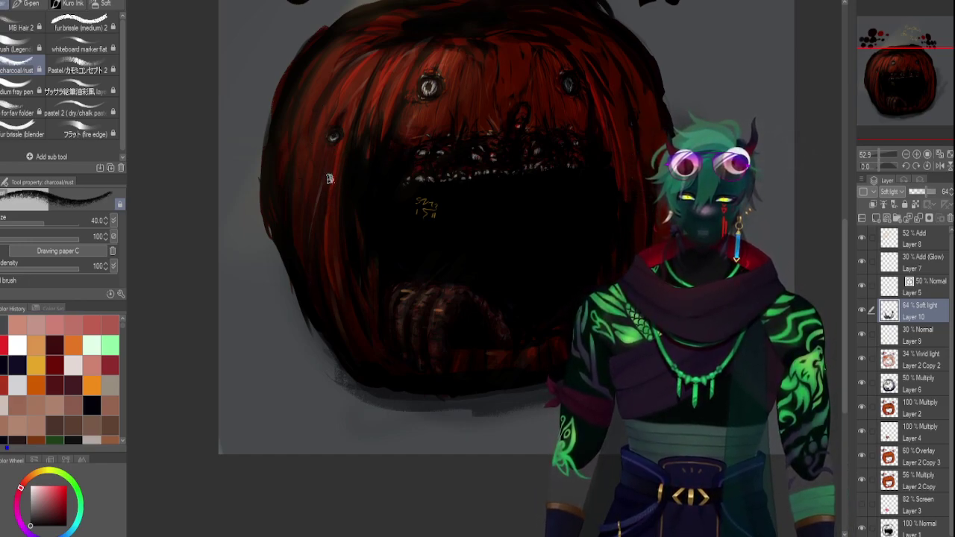
# Switch to the fur brissle (blender) brush at size 120 and smooth the ground shadow beneath the pumpkin.
pyautogui.moveTo(915, 78); pyautogui.dragTo(923, 68)
pyautogui.click(879, 154)
pyautogui.scroll(-2, 879, 151)
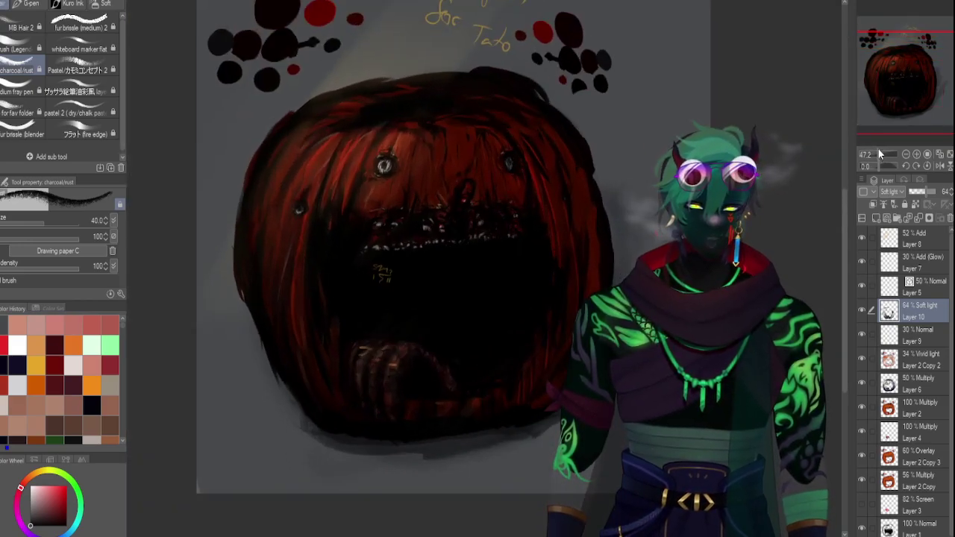
pyautogui.scroll(-1, 878, 153)
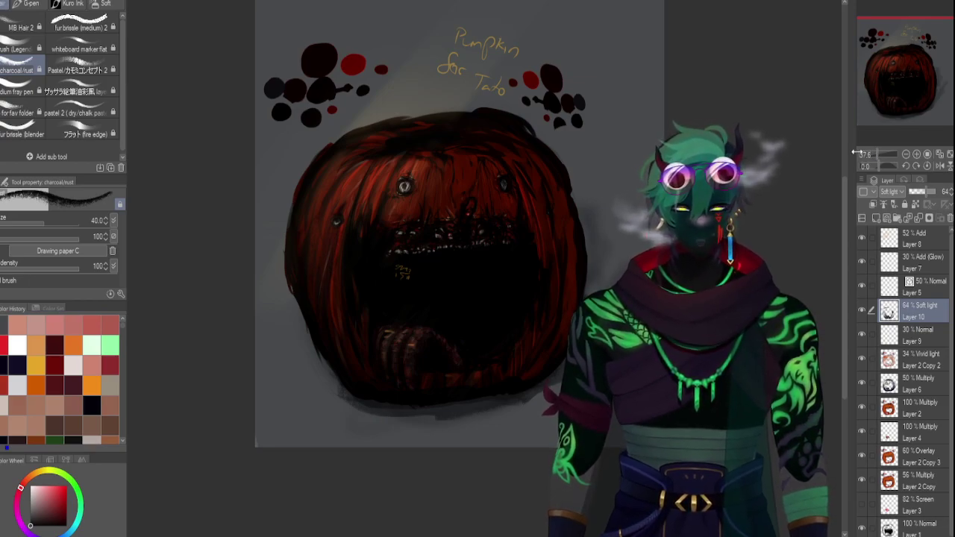
pyautogui.click(22, 134)
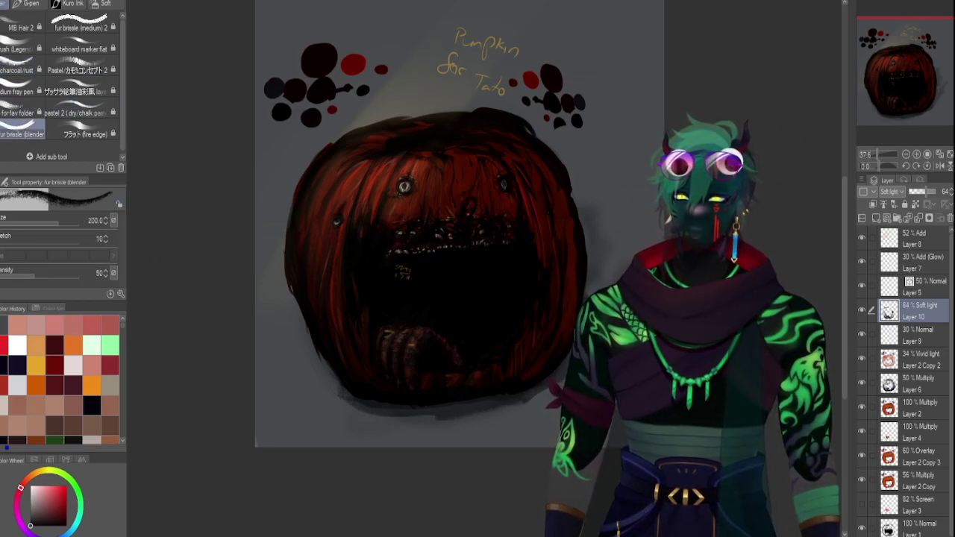
pyautogui.press(']')
pyautogui.press(']')
pyautogui.press(']')
pyautogui.press(']')
pyautogui.press('[')
pyautogui.press('[')
pyautogui.press('[')
pyautogui.press('[')
pyautogui.press('[')
pyautogui.press('[')
pyautogui.press('[')
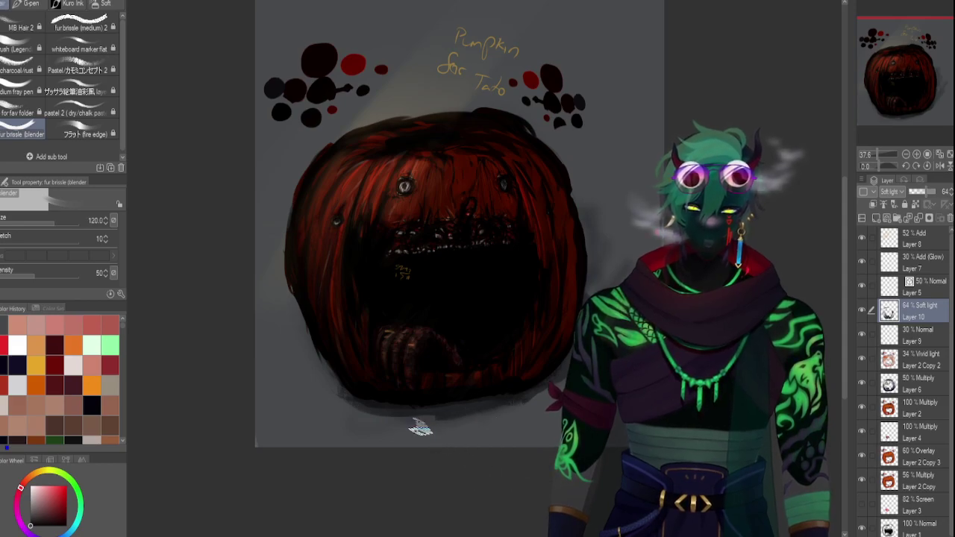
pyautogui.moveTo(430, 413)
pyautogui.mouseDown()
pyautogui.moveTo(346, 399)
pyautogui.moveTo(369, 410)
pyautogui.moveTo(393, 405)
pyautogui.moveTo(373, 414)
pyautogui.mouseUp()
pyautogui.moveTo(465, 411)
pyautogui.mouseDown()
pyautogui.moveTo(536, 393)
pyautogui.moveTo(527, 408)
pyautogui.moveTo(444, 420)
pyautogui.moveTo(472, 425)
pyautogui.moveTo(444, 433)
pyautogui.moveTo(338, 399)
pyautogui.mouseUp()
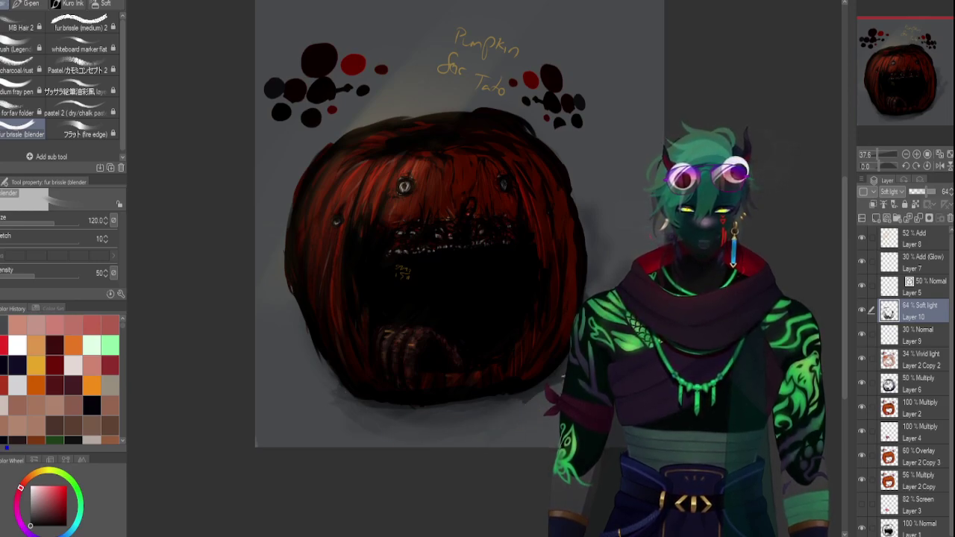
# Toggle the visibility of Layer 10 and Layer 6 off and on to compare their shading.
pyautogui.click(862, 311)
pyautogui.click(862, 311)
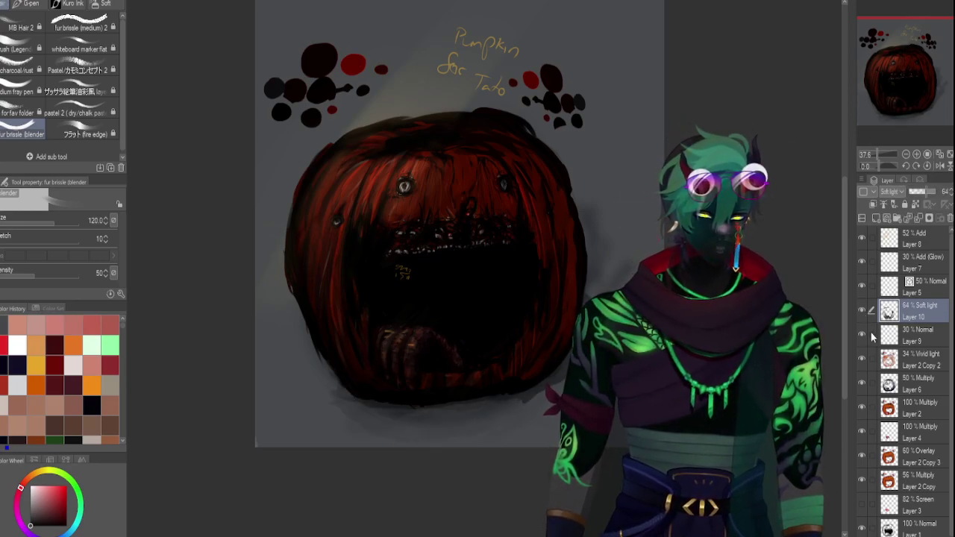
pyautogui.click(863, 383)
pyautogui.click(863, 383)
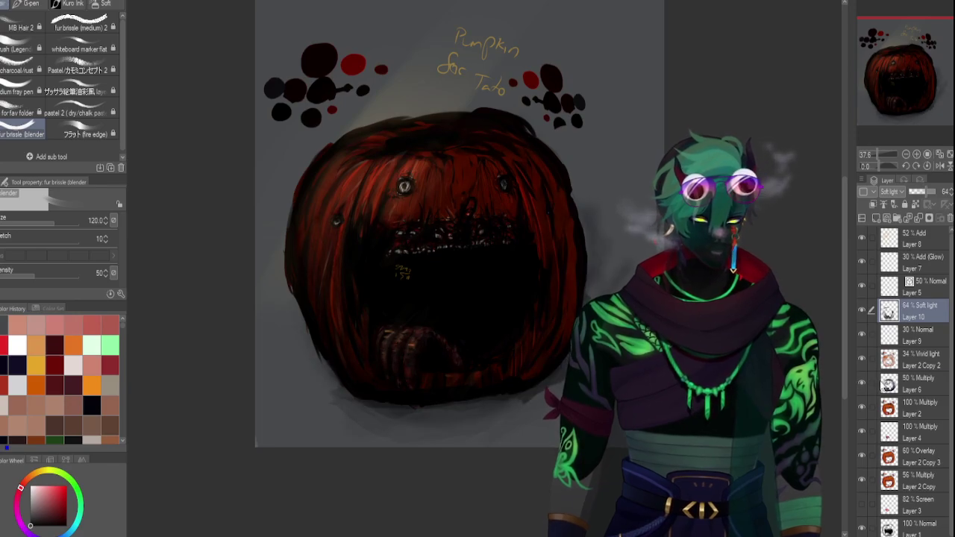
# Continue blending the shadow around the pumpkin on Layer 6 and reselect Layer 10.
pyautogui.click(891, 384)
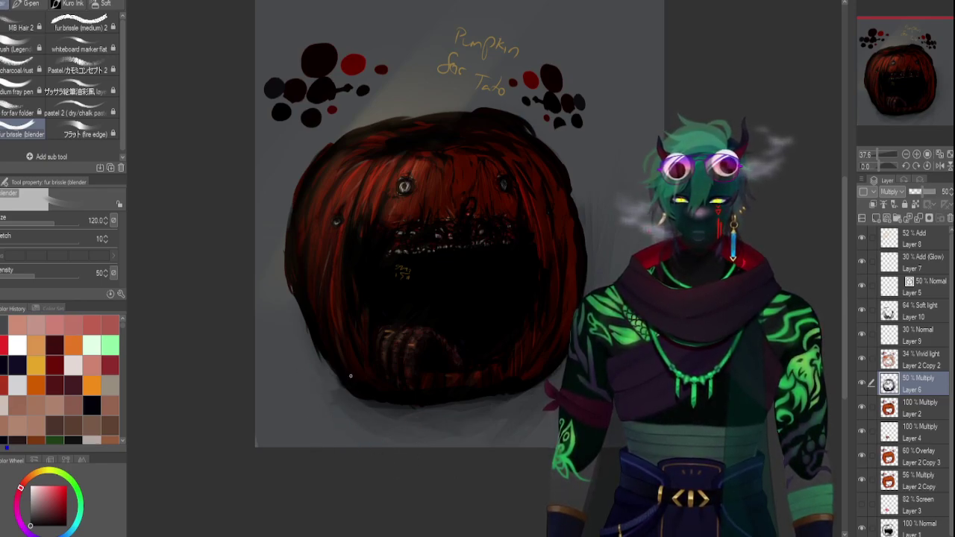
pyautogui.click(889, 336)
pyautogui.click(896, 311)
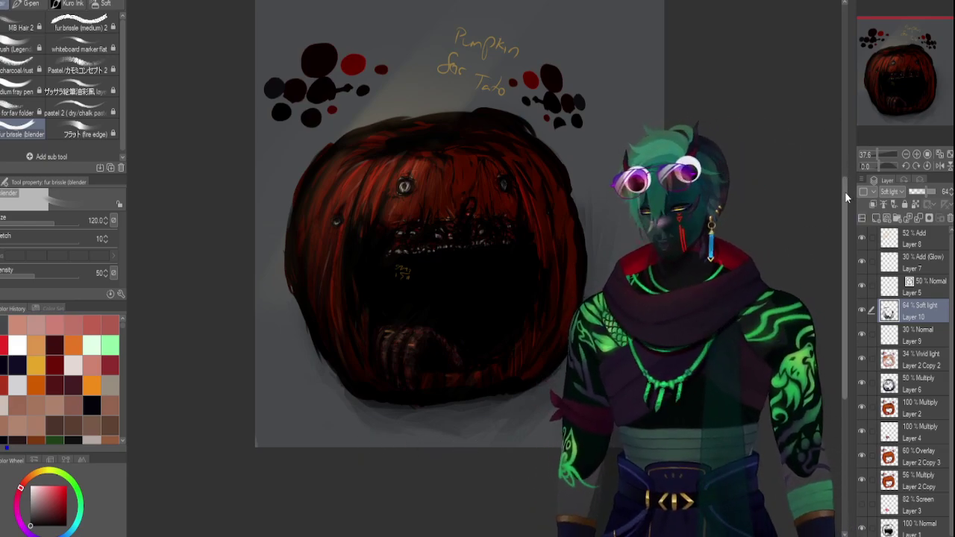
pyautogui.moveTo(905, 96)
pyautogui.mouseDown()
pyautogui.moveTo(914, 77)
pyautogui.moveTo(905, 83)
pyautogui.mouseUp()
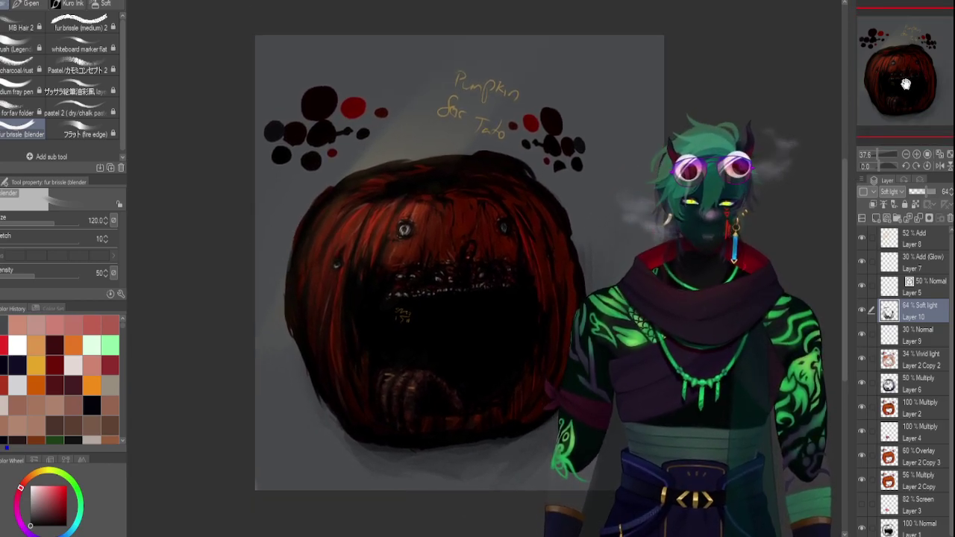
# Create a new layer folder at the top of the layer stack, above Layer 8.
pyautogui.click(881, 236)
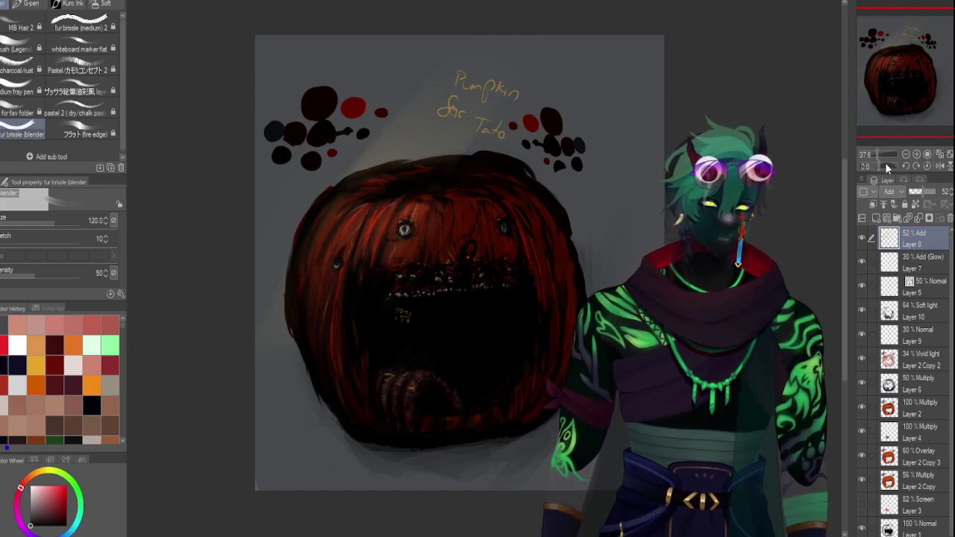
pyautogui.click(888, 218)
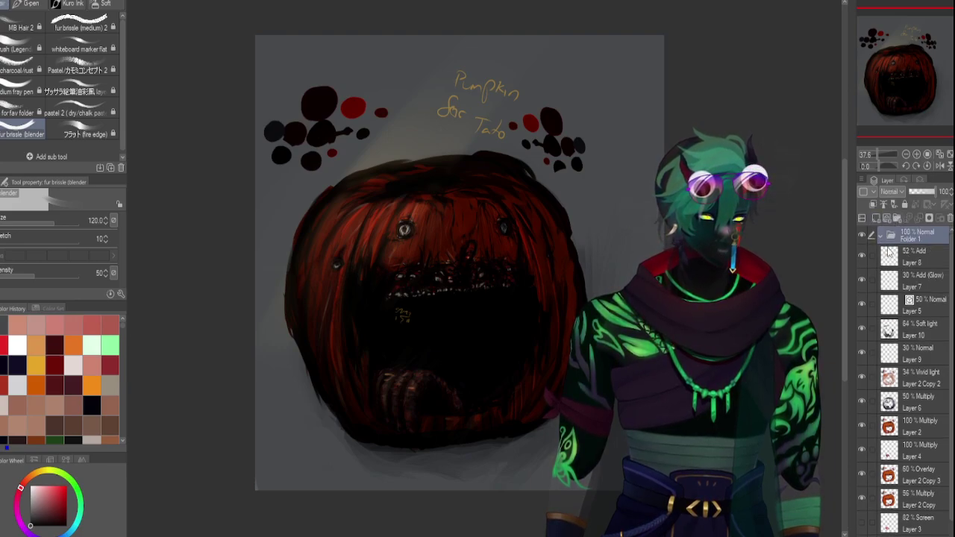
pyautogui.click(889, 258)
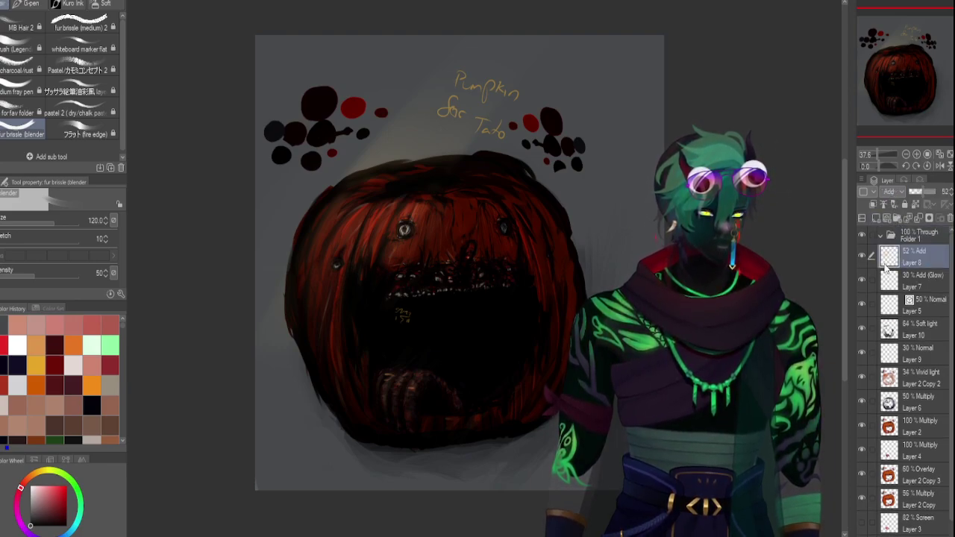
# Move all the pumpkin layers from Layer 8 down to Layer 1, except the hidden Layer 3, into the new folder and collapse it.
pyautogui.click(879, 280)
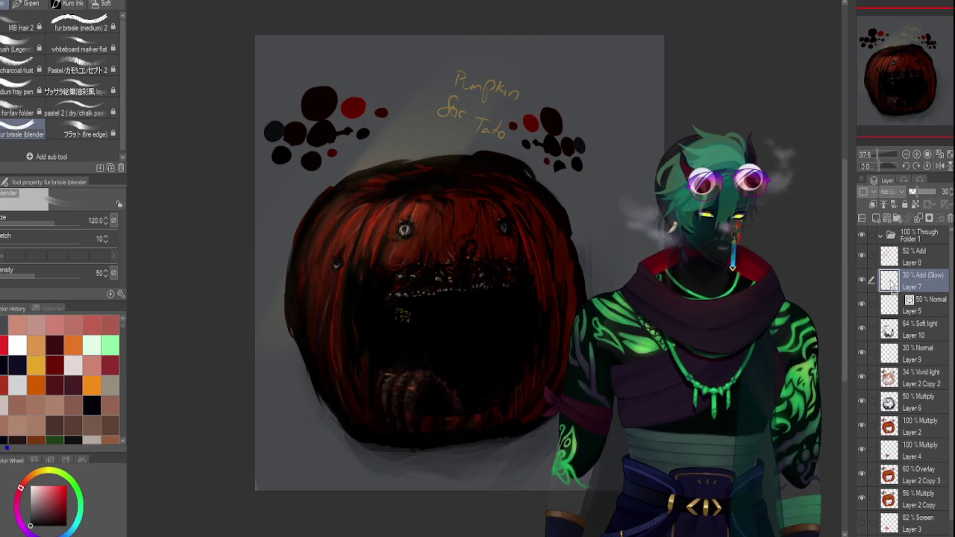
pyautogui.click(871, 255)
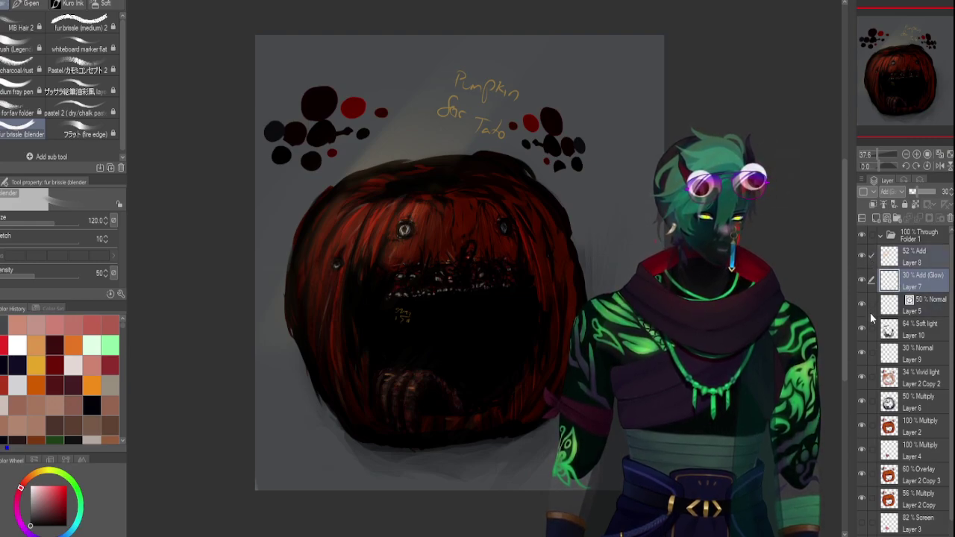
pyautogui.click(871, 303)
pyautogui.click(872, 329)
pyautogui.click(872, 353)
pyautogui.click(872, 378)
pyautogui.click(872, 401)
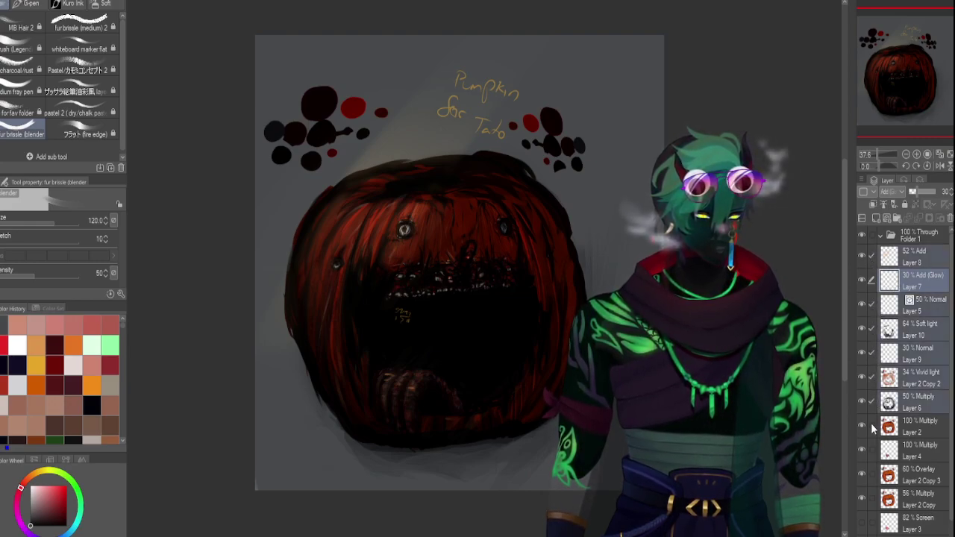
pyautogui.click(872, 425)
pyautogui.click(872, 450)
pyautogui.click(872, 475)
pyautogui.click(872, 498)
pyautogui.scroll(-1, 870, 499)
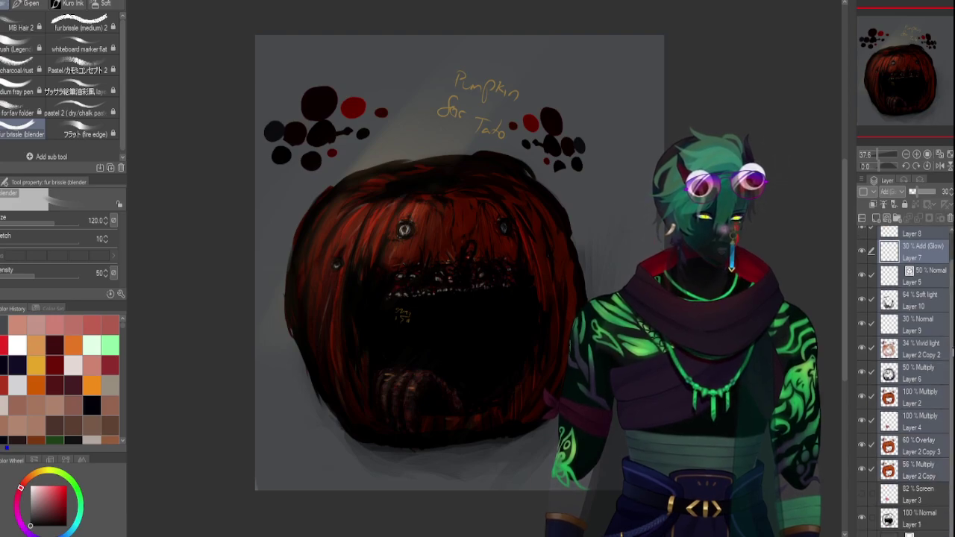
pyautogui.click(872, 517)
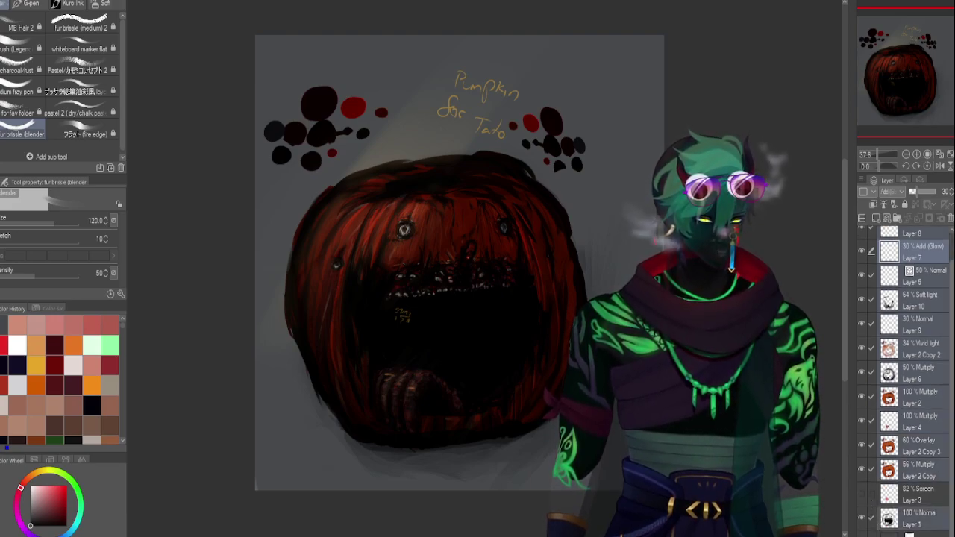
pyautogui.scroll(1, 915, 281)
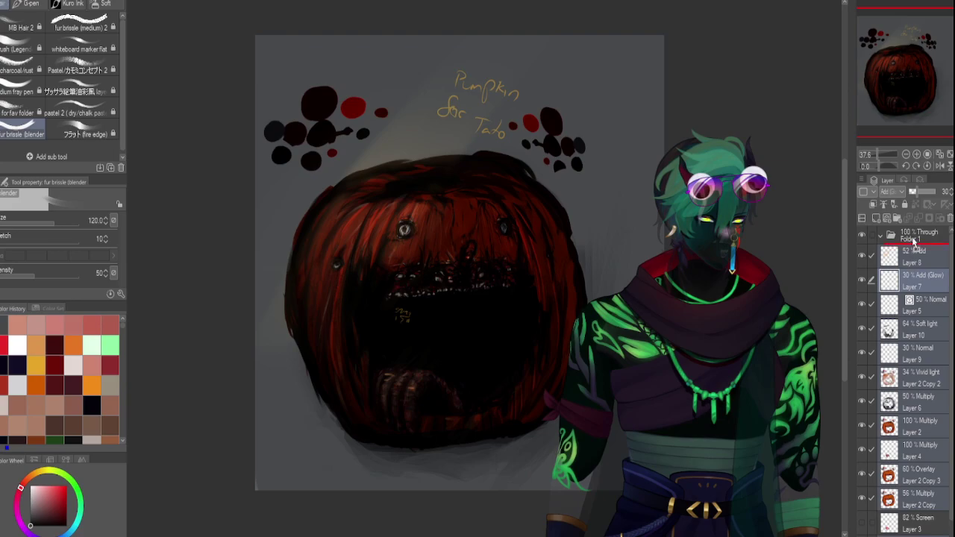
pyautogui.click(892, 237)
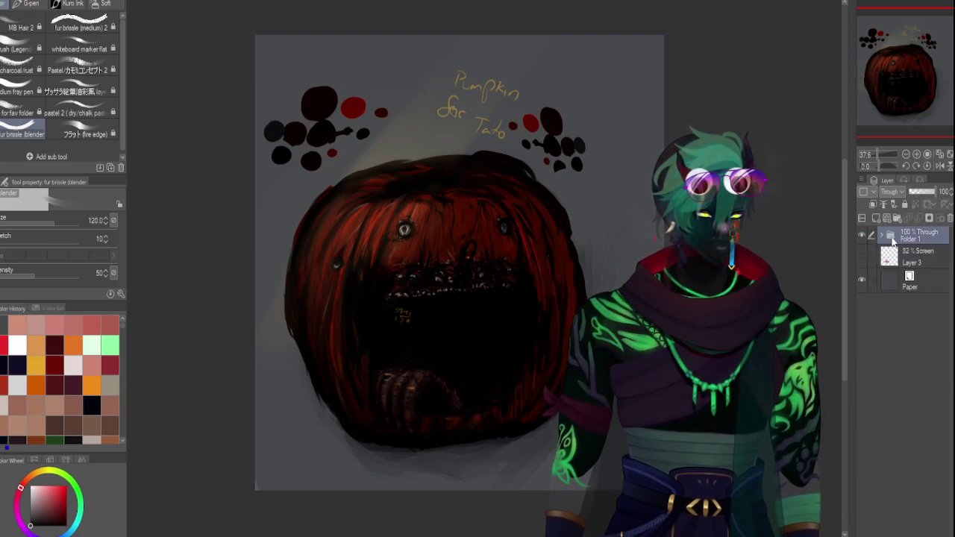
# Add a new layer above the folder and switch from the blender to the Kuro Sketch brush.
pyautogui.click(879, 219)
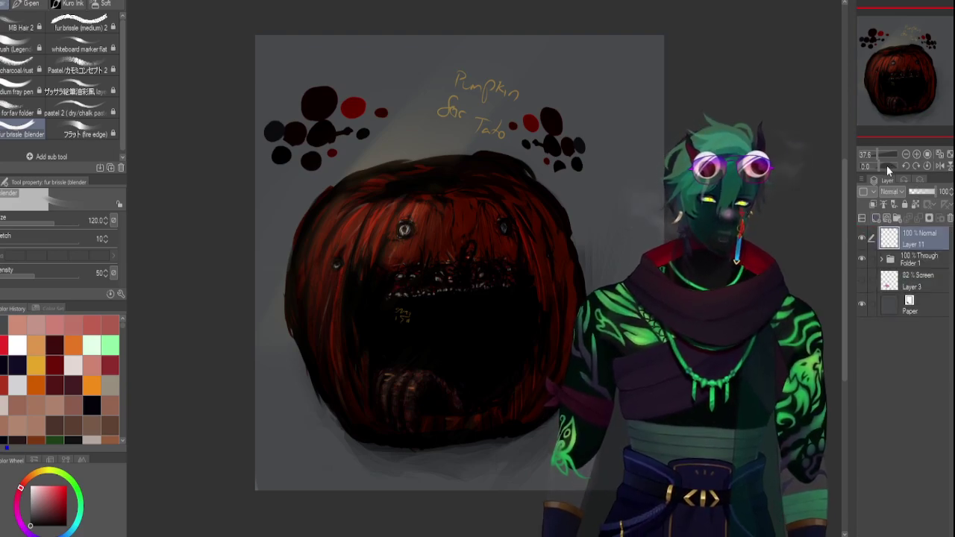
pyautogui.click(884, 153)
pyautogui.moveTo(882, 151); pyautogui.dragTo(879, 152)
pyautogui.moveTo(887, 82); pyautogui.dragTo(891, 56)
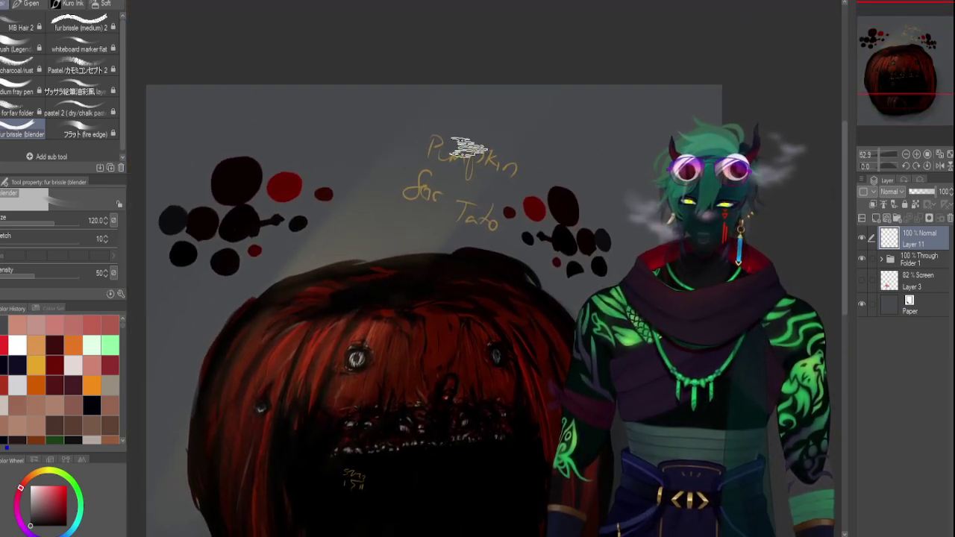
pyautogui.press('[')
pyautogui.press('[')
pyautogui.press('[')
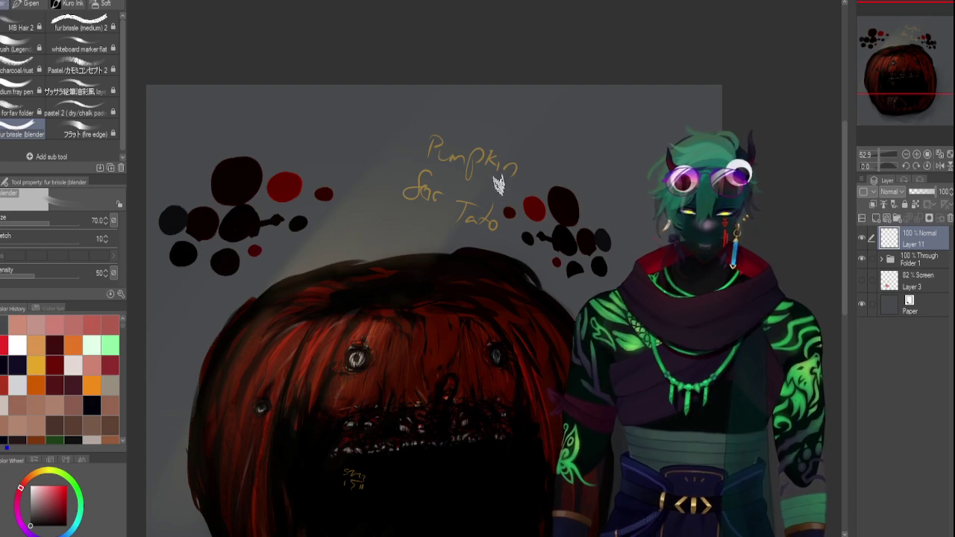
pyautogui.click(67, 5)
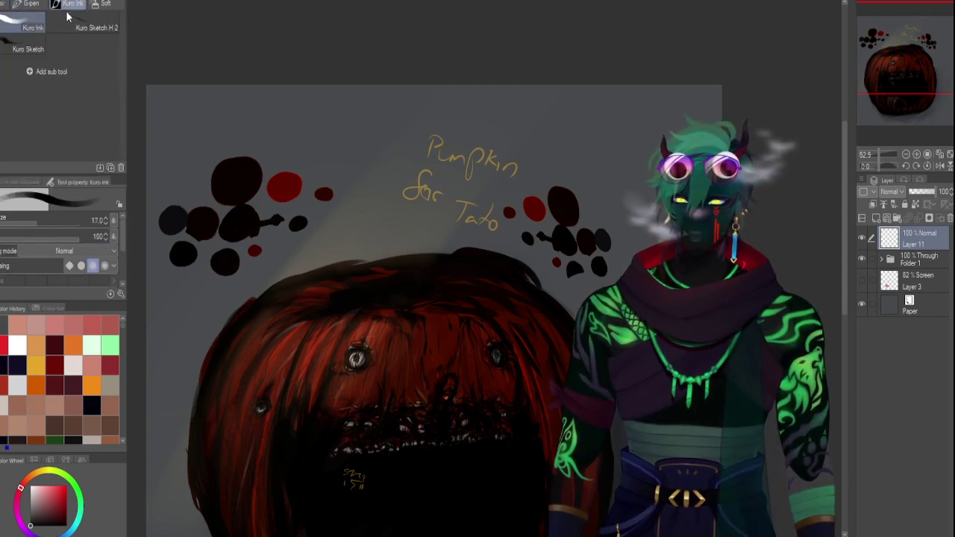
pyautogui.click(28, 49)
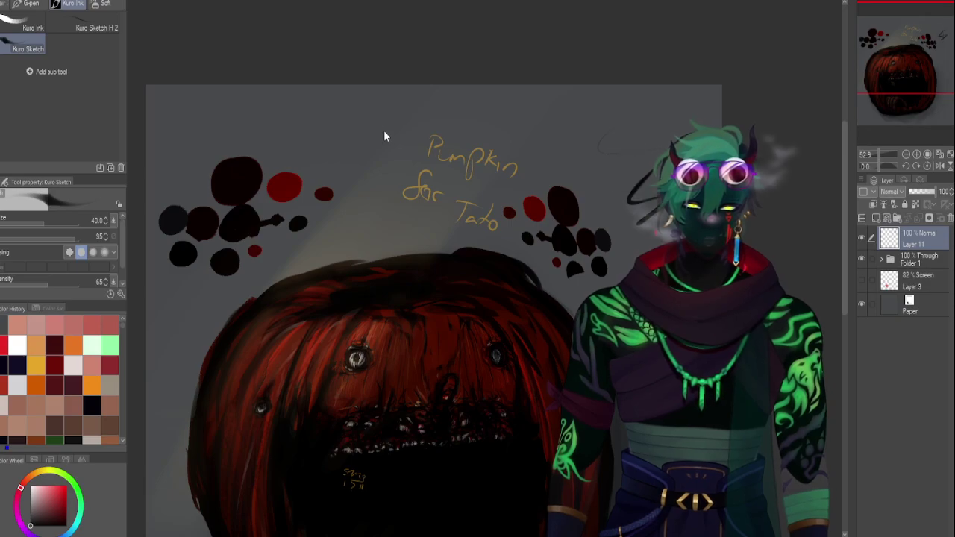
# Paste the green-haired character image onto its own layer and delete its connected black background.
pyautogui.moveTo(879, 153); pyautogui.dragTo(882, 153)
pyautogui.moveTo(930, 68); pyautogui.dragTo(934, 99)
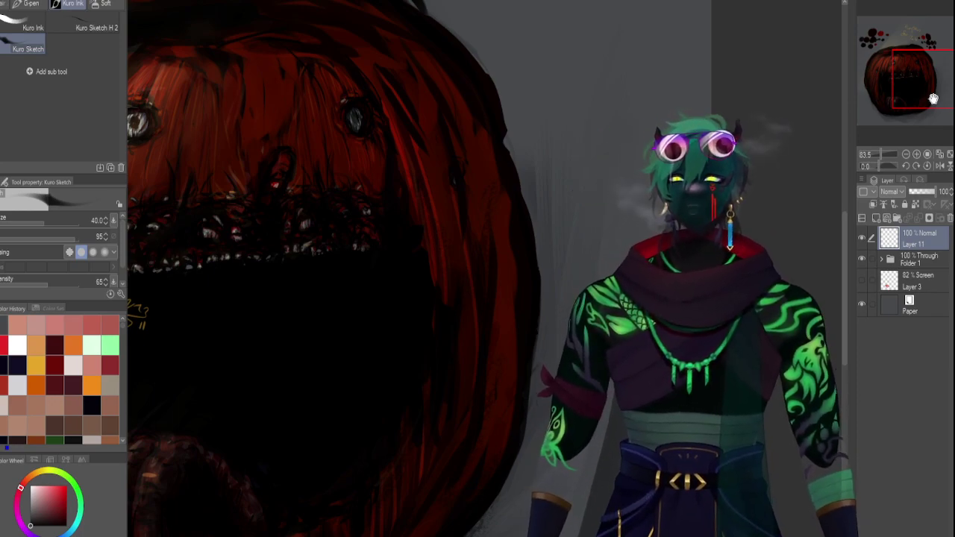
pyautogui.moveTo(914, 93); pyautogui.dragTo(915, 114)
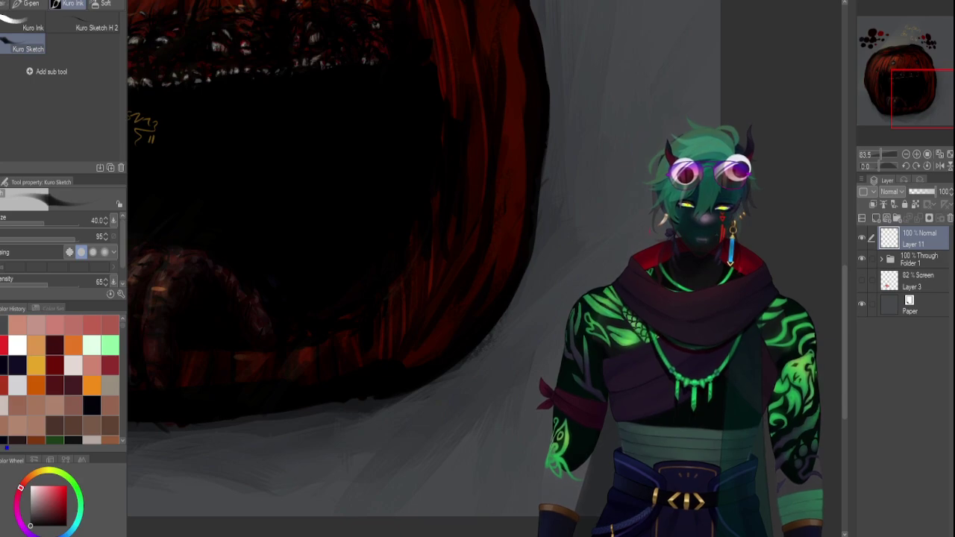
pyautogui.moveTo(905, 92); pyautogui.dragTo(894, 27)
pyautogui.hotkey('ctrl', 't')
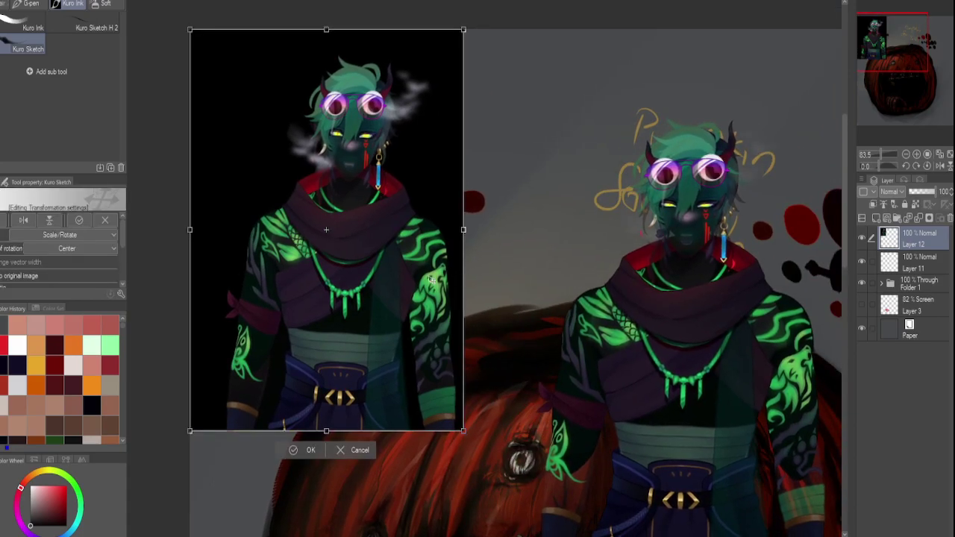
pyautogui.press('Return')
pyautogui.press('w')
pyautogui.click(244, 151)
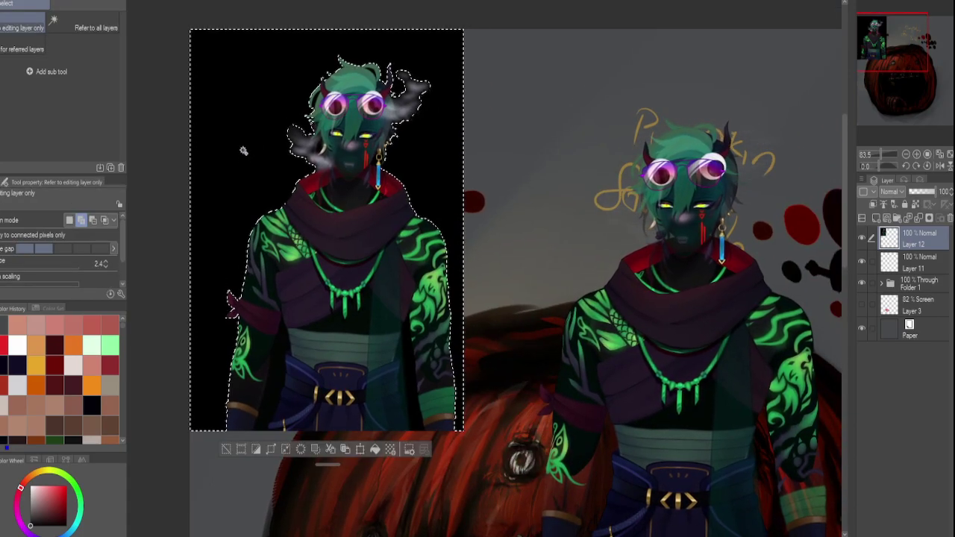
pyautogui.press('Delete')
pyautogui.hotkey('ctrl', 'd')
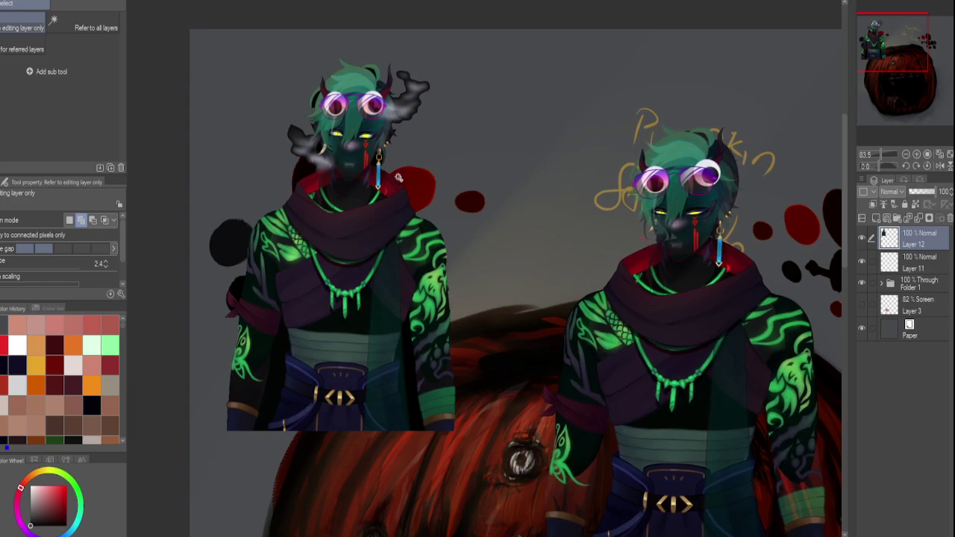
# Scale the pasted character down and place it standing on top of the pumpkin.
pyautogui.hotkey('ctrl', 't')
pyautogui.moveTo(456, 430); pyautogui.dragTo(452, 228)
pyautogui.moveTo(400, 98); pyautogui.dragTo(627, 227)
pyautogui.press('Return')
pyautogui.moveTo(919, 51); pyautogui.dragTo(928, 85)
# Return to the Kuro Sketch brush on Layer 11 and set its size to 17.
pyautogui.click(919, 256)
pyautogui.click(877, 153)
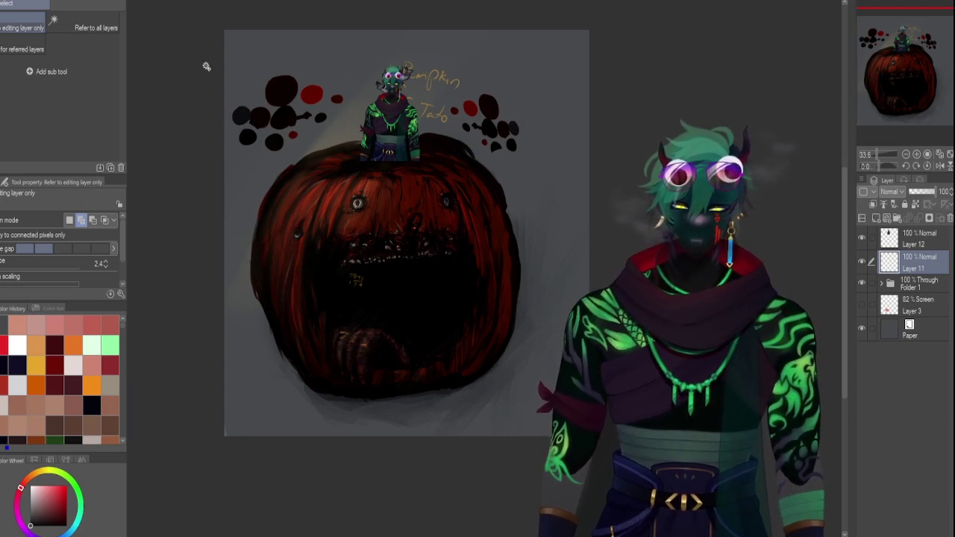
pyautogui.click(1, 65)
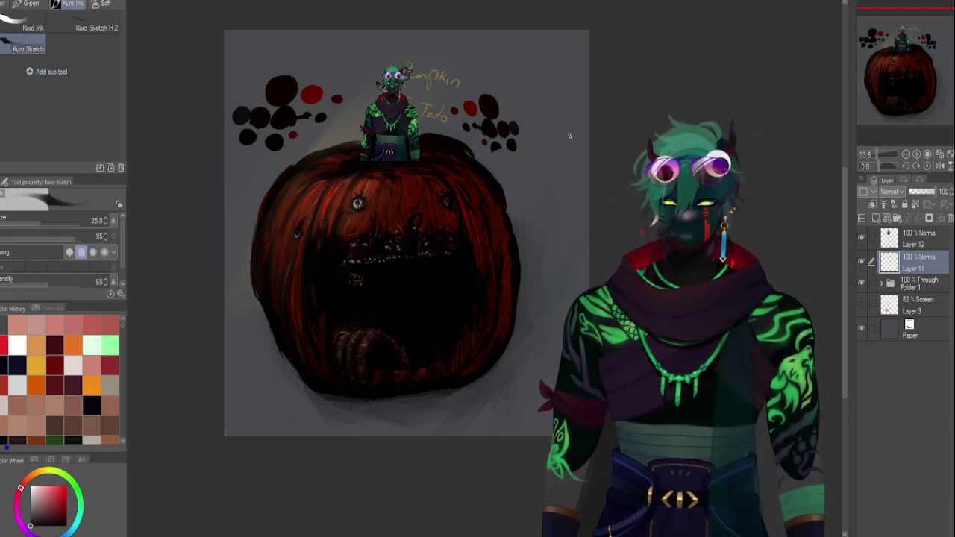
pyautogui.press('[')
pyautogui.press('[')
pyautogui.moveTo(569, 136); pyautogui.dragTo(575, 144)
pyautogui.hotkey('ctrl', 'z')
pyautogui.moveTo(870, 152); pyautogui.dragTo(876, 151)
pyautogui.moveTo(907, 90); pyautogui.dragTo(906, 86)
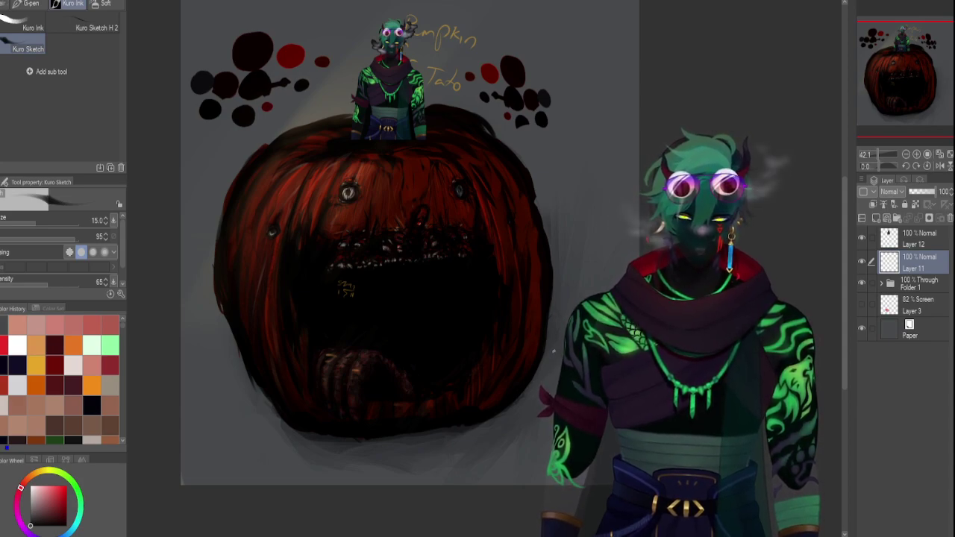
pyautogui.press(']')
# Lower the opacity of Folder 1 to 52% and reselect Layer 11 for sketching.
pyautogui.click(901, 283)
pyautogui.click(922, 192)
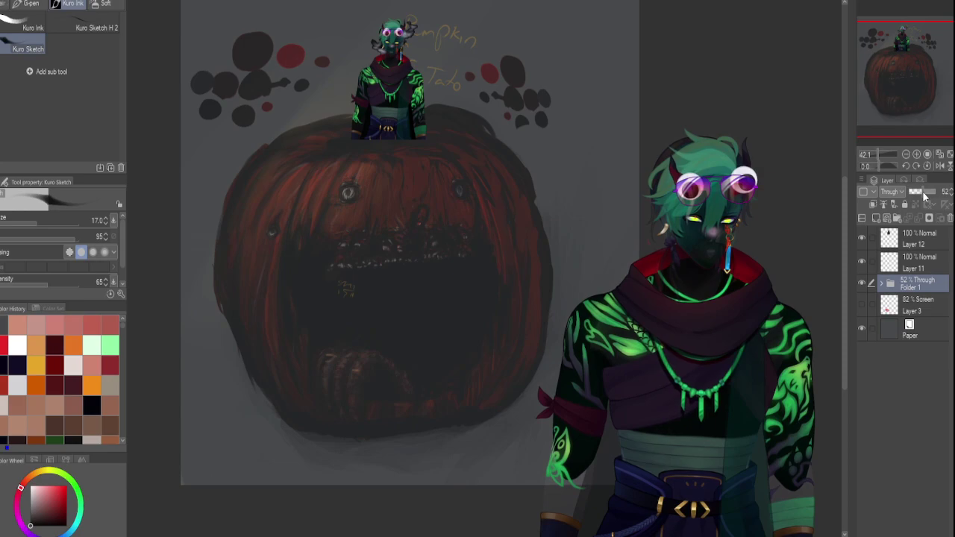
pyautogui.click(909, 264)
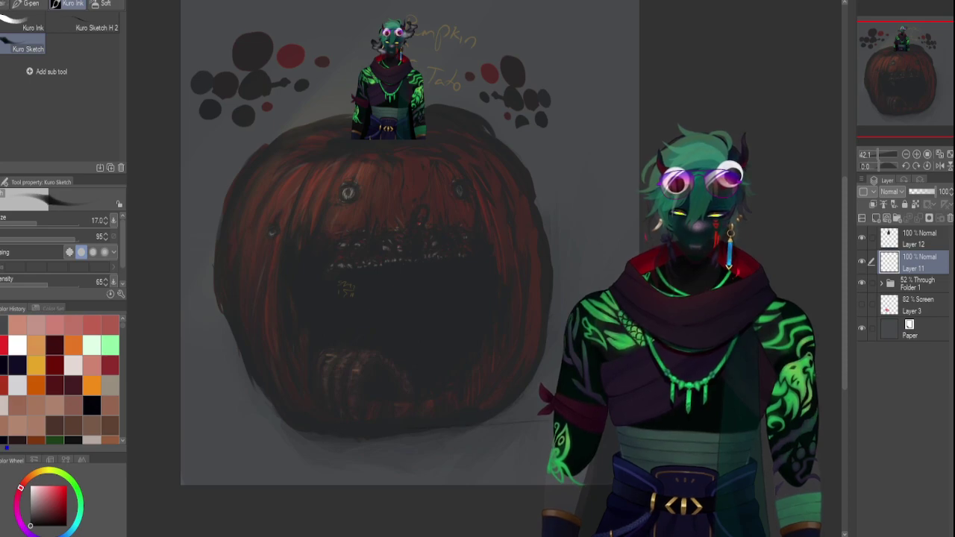
# Sketch a ground line beneath the pumpkin, long diagonal lines across it and a rough rounded form near its lower side on Layer 11.
pyautogui.moveTo(378, 438); pyautogui.dragTo(464, 431)
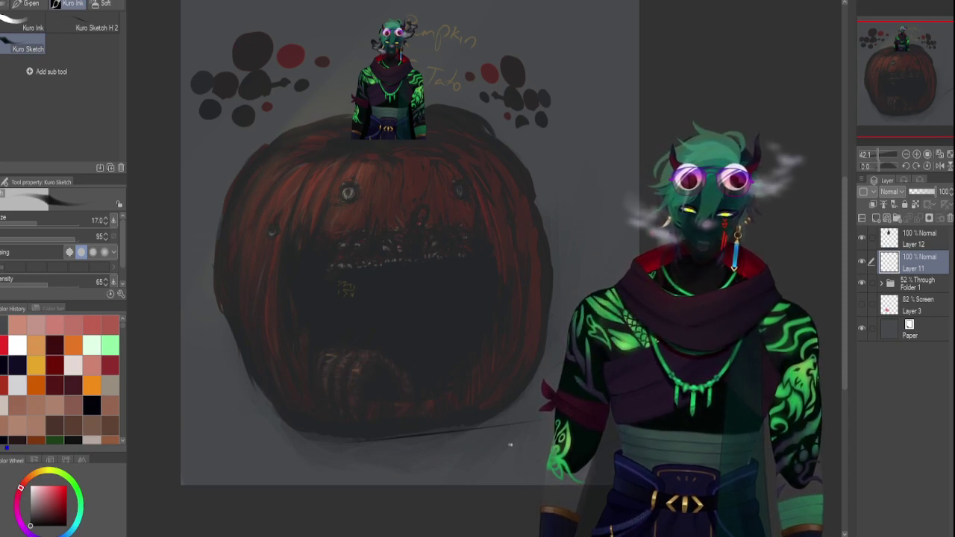
pyautogui.moveTo(457, 432); pyautogui.dragTo(627, 348)
pyautogui.moveTo(333, 458); pyautogui.dragTo(559, 339)
pyautogui.moveTo(271, 456); pyautogui.dragTo(561, 324)
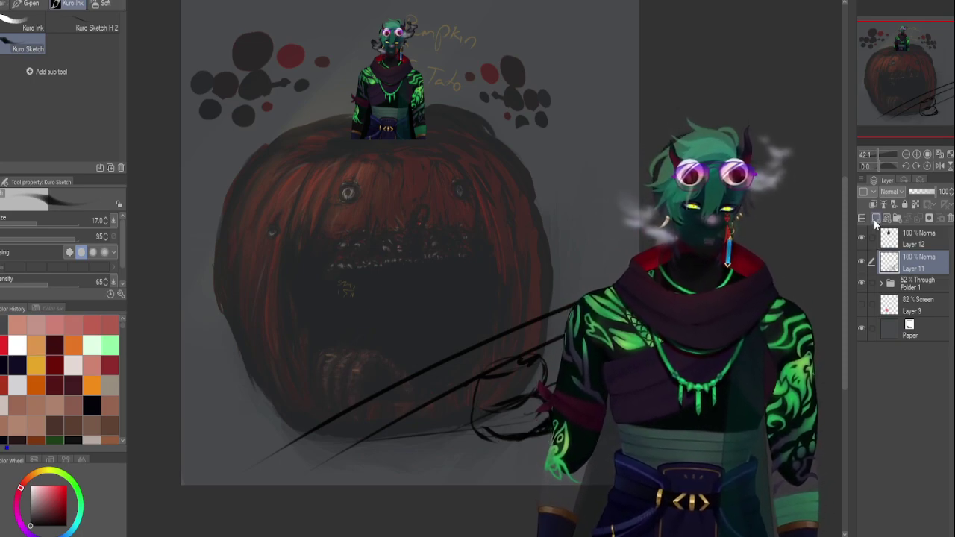
# Lower the opacity of Layer 11 to 84% and add a new layer above it.
pyautogui.click(925, 192)
pyautogui.moveTo(925, 192); pyautogui.dragTo(934, 193)
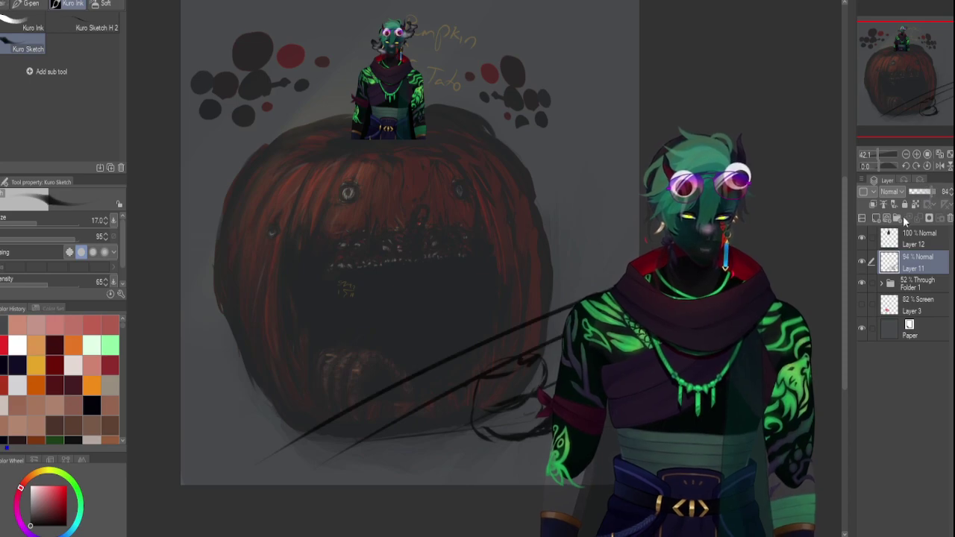
pyautogui.click(883, 153)
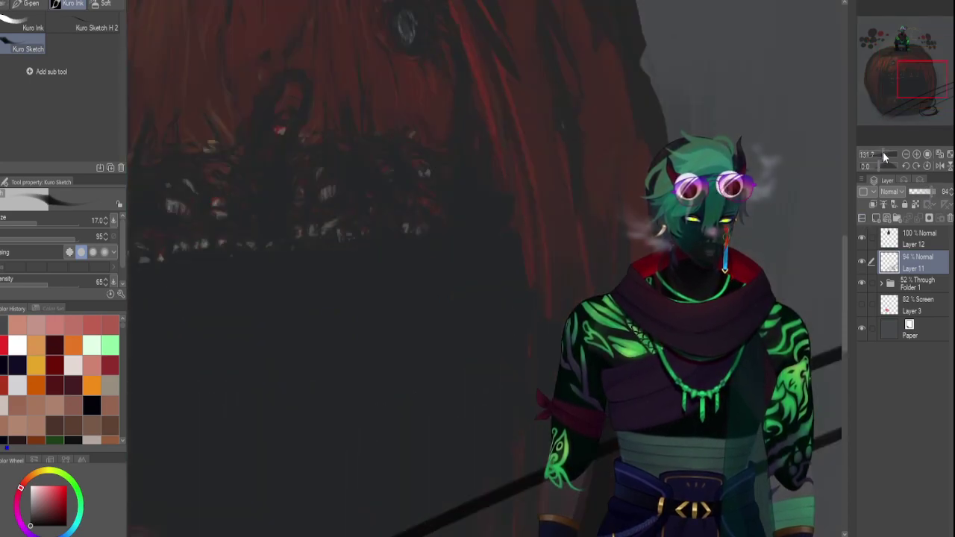
pyautogui.moveTo(911, 90); pyautogui.dragTo(924, 80)
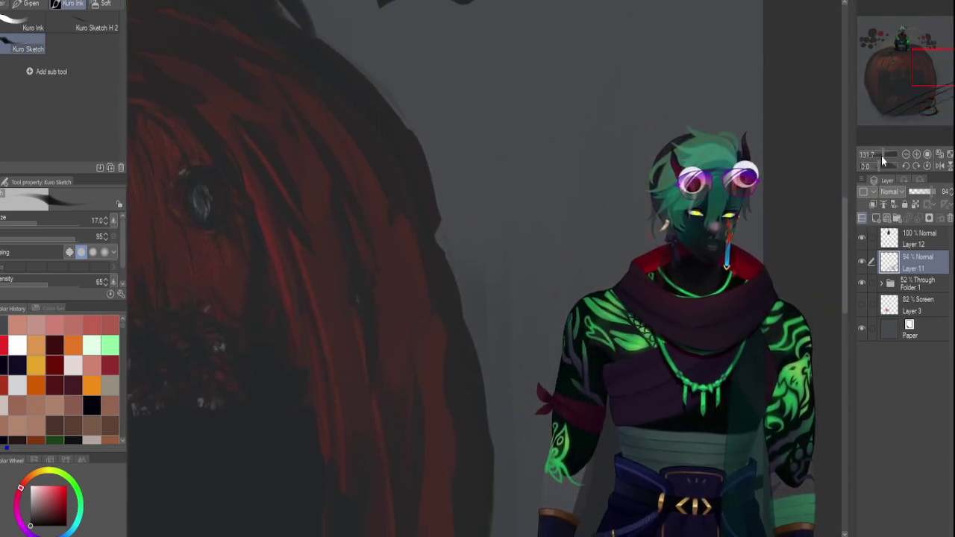
pyautogui.moveTo(882, 155); pyautogui.dragTo(877, 155)
pyautogui.hotkey('ctrl', 't')
pyautogui.press('Escape')
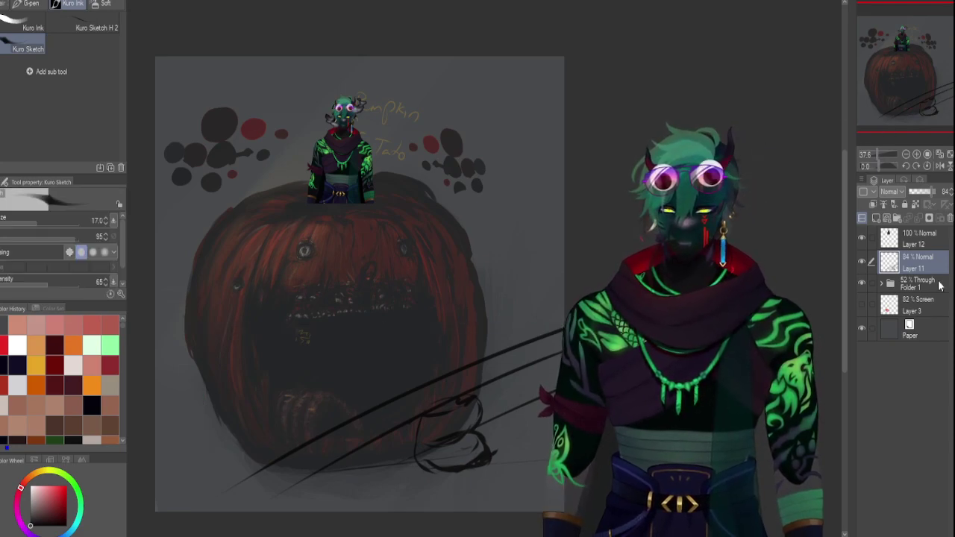
pyautogui.hotkey('ctrl', 'shift', 'n')
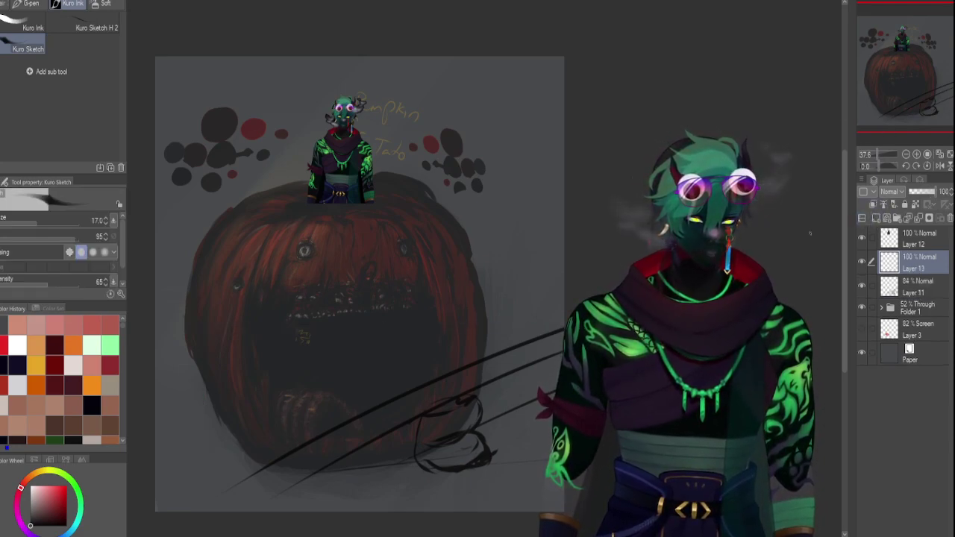
# Move the character reference on Layer 12 down to the pumpkin's lower edge, and reselect Layer 13.
pyautogui.click(928, 243)
pyautogui.hotkey('ctrl', 't')
pyautogui.moveTo(340, 148); pyautogui.dragTo(323, 424)
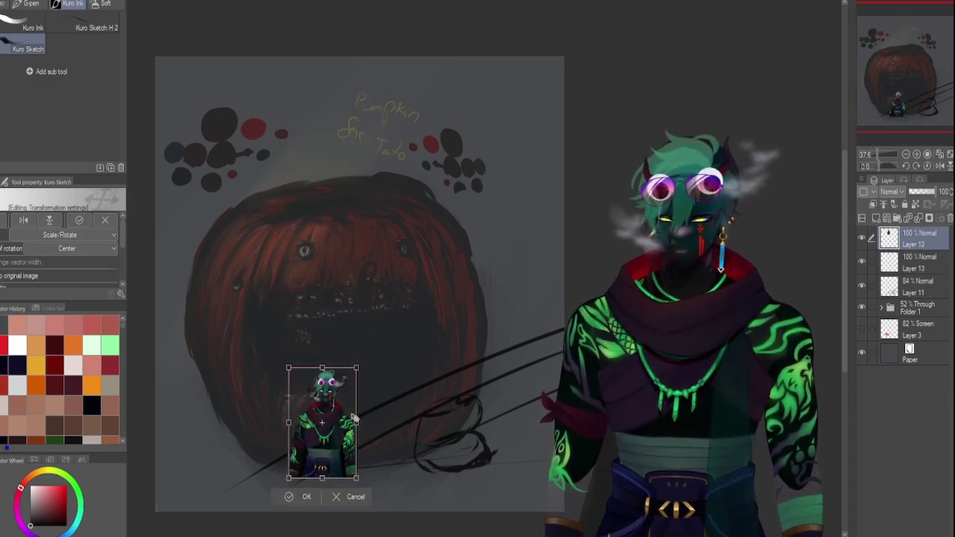
pyautogui.press('Return')
pyautogui.moveTo(875, 151); pyautogui.dragTo(879, 154)
pyautogui.moveTo(905, 78); pyautogui.dragTo(898, 101)
pyautogui.scroll(-2, 877, 149)
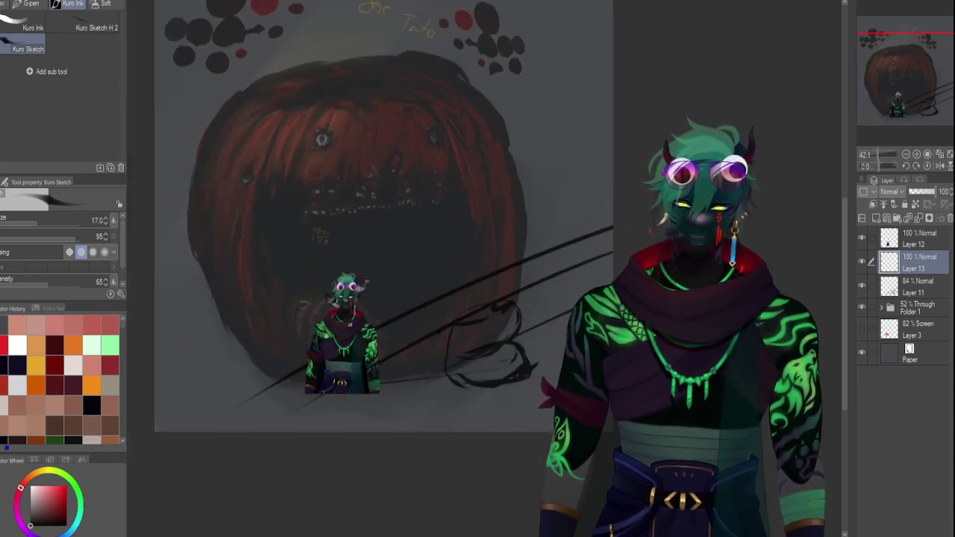
# Sample bright green from the character reference and set the Kuro Sketch brush size to 10.
pyautogui.keyDown('alt'); pyautogui.click(371, 345); pyautogui.keyUp('alt')
pyautogui.press('[')
pyautogui.press('[')
pyautogui.press('[')
pyautogui.moveTo(521, 213); pyautogui.dragTo(588, 173)
pyautogui.moveTo(554, 211)
pyautogui.mouseDown()
pyautogui.moveTo(567, 223)
pyautogui.moveTo(555, 252)
pyautogui.mouseUp()
pyautogui.hotkey('ctrl', 'z')
pyautogui.hotkey('ctrl', 'z')
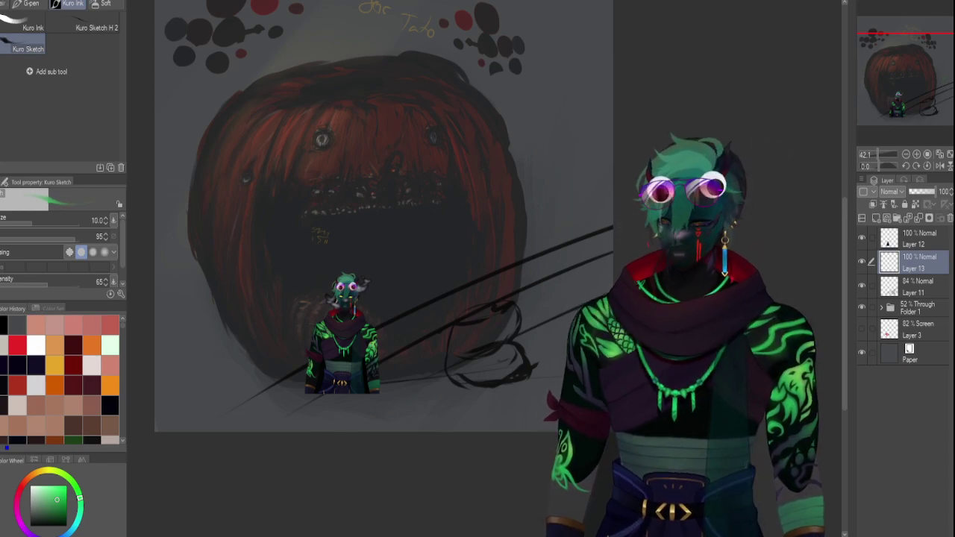
# Sketch the first short green angled strokes inside the rounded black form on Layer 13, undoing the unwanted attempts.
pyautogui.click(879, 154)
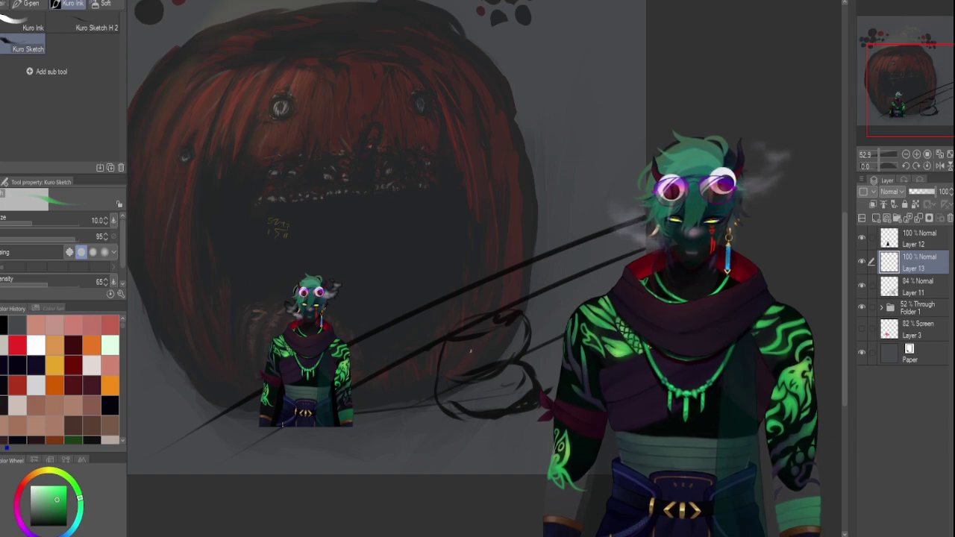
pyautogui.moveTo(468, 345); pyautogui.dragTo(460, 391)
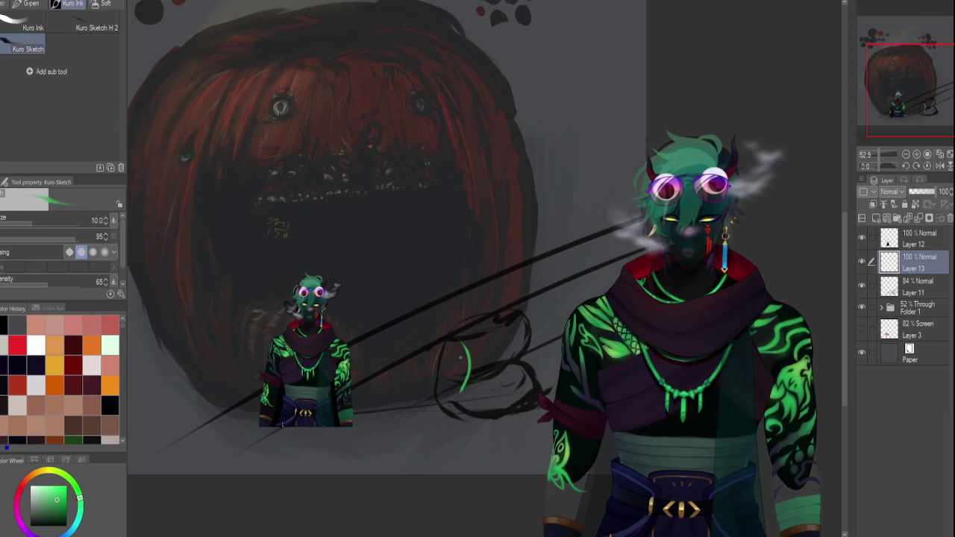
pyautogui.hotkey('ctrl', 'z')
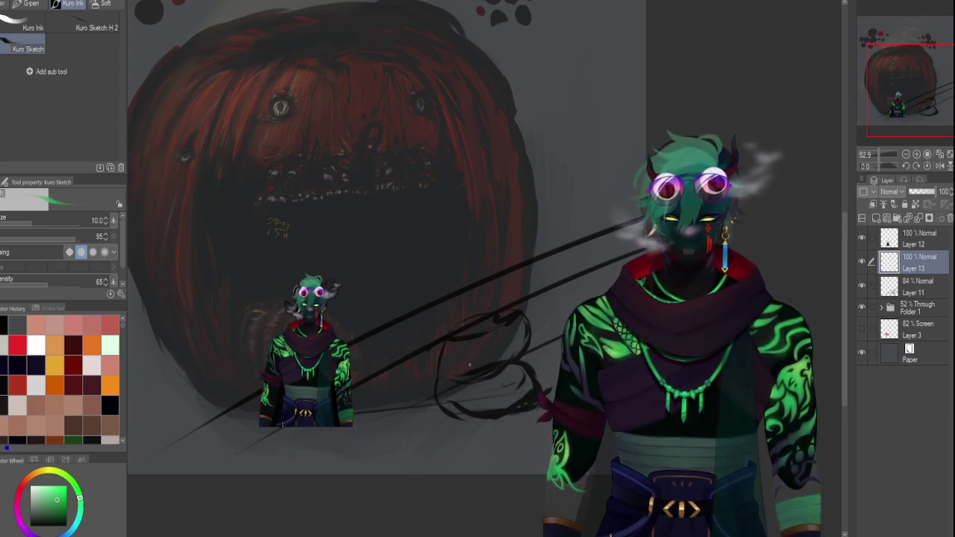
pyautogui.moveTo(463, 364); pyautogui.dragTo(470, 379)
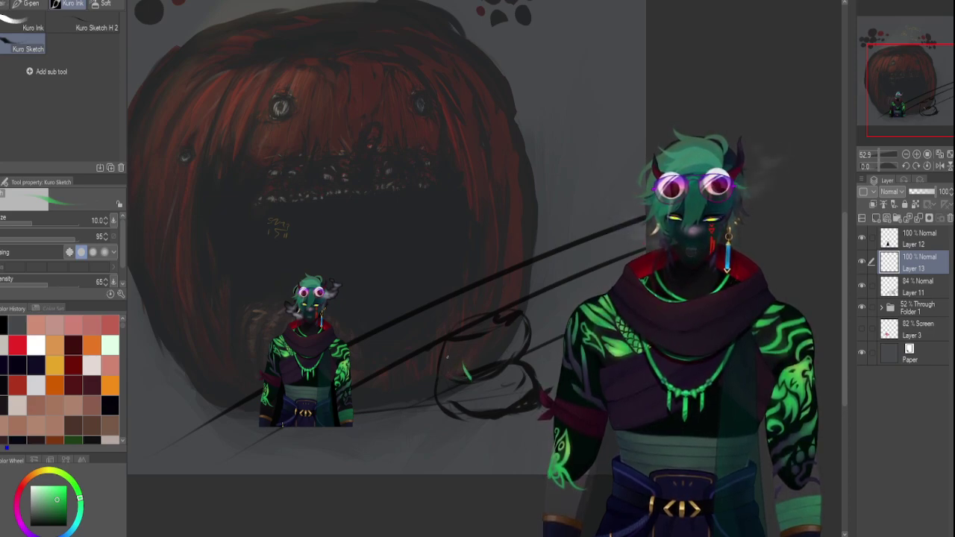
pyautogui.moveTo(466, 356)
pyautogui.mouseDown()
pyautogui.moveTo(446, 371)
pyautogui.moveTo(455, 400)
pyautogui.mouseUp()
pyautogui.hotkey('ctrl', 'z')
pyautogui.hotkey('ctrl', 'z')
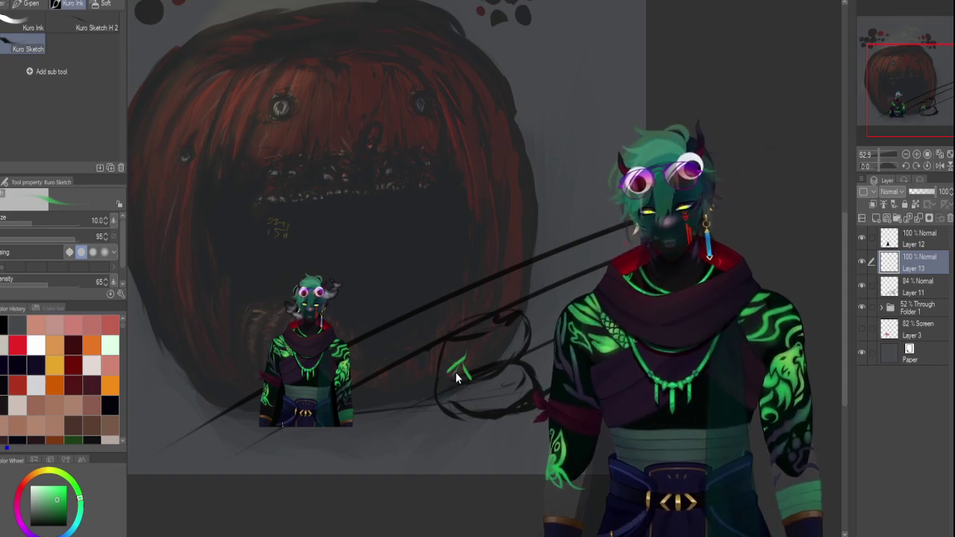
pyautogui.moveTo(459, 366); pyautogui.dragTo(456, 400)
# Extend the green strokes across the rounded black form, checking the drawing with the canvas flipped horizontally.
pyautogui.click(940, 166)
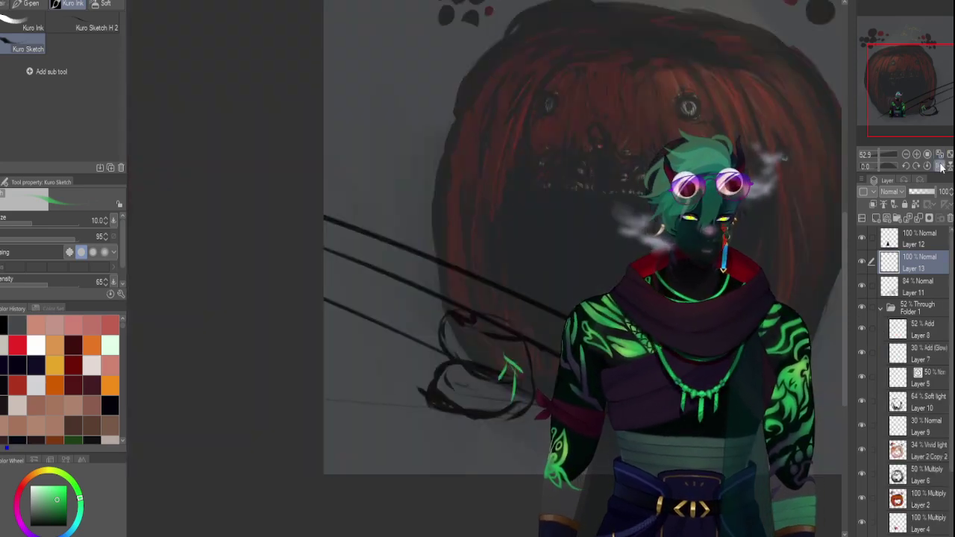
pyautogui.click(939, 165)
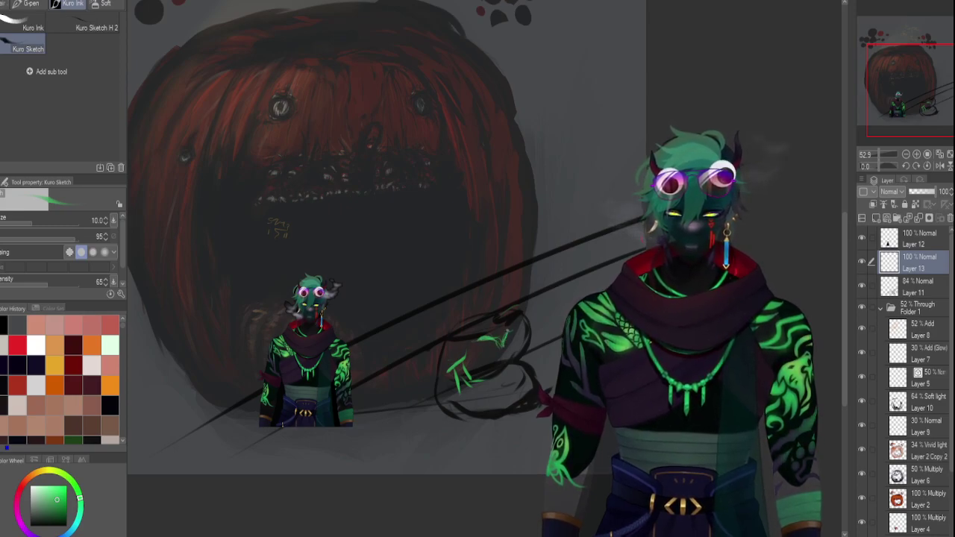
pyautogui.click(940, 168)
pyautogui.click(940, 168)
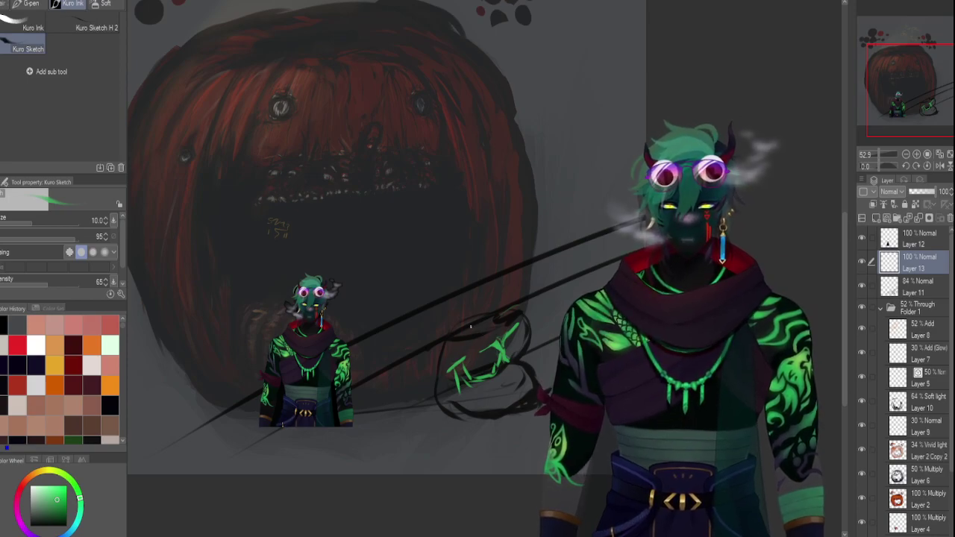
# Select Layers 11, 13 and 12 together and move them up so the character and rounded form sit on the pumpkin's top.
pyautogui.click(888, 282)
pyautogui.click(872, 262)
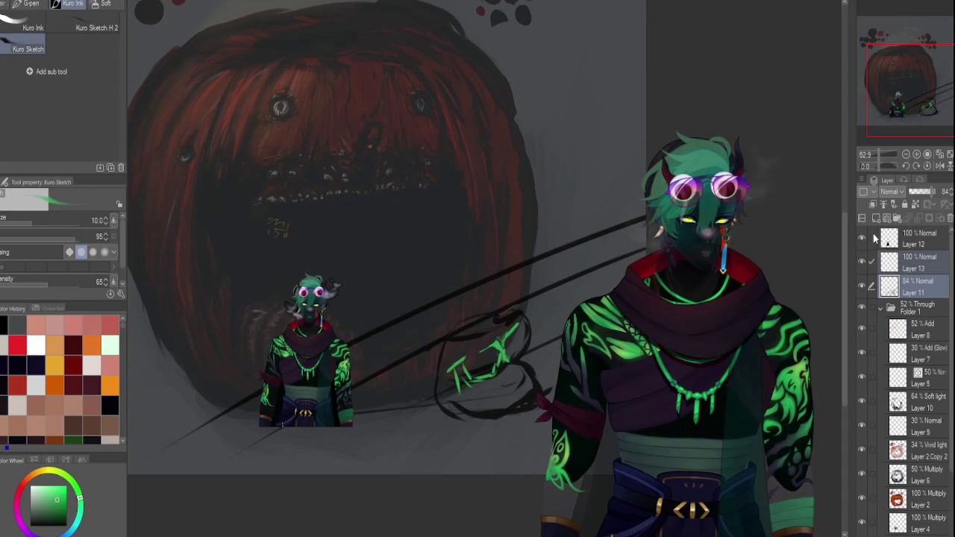
pyautogui.click(872, 237)
pyautogui.click(879, 155)
pyautogui.moveTo(879, 155); pyautogui.dragTo(875, 155)
pyautogui.hotkey('ctrl', 't')
pyautogui.moveTo(483, 312)
pyautogui.mouseDown()
pyautogui.moveTo(456, 221)
pyautogui.moveTo(439, 106)
pyautogui.moveTo(385, 119)
pyautogui.moveTo(433, 117)
pyautogui.mouseUp()
pyautogui.press('Return')
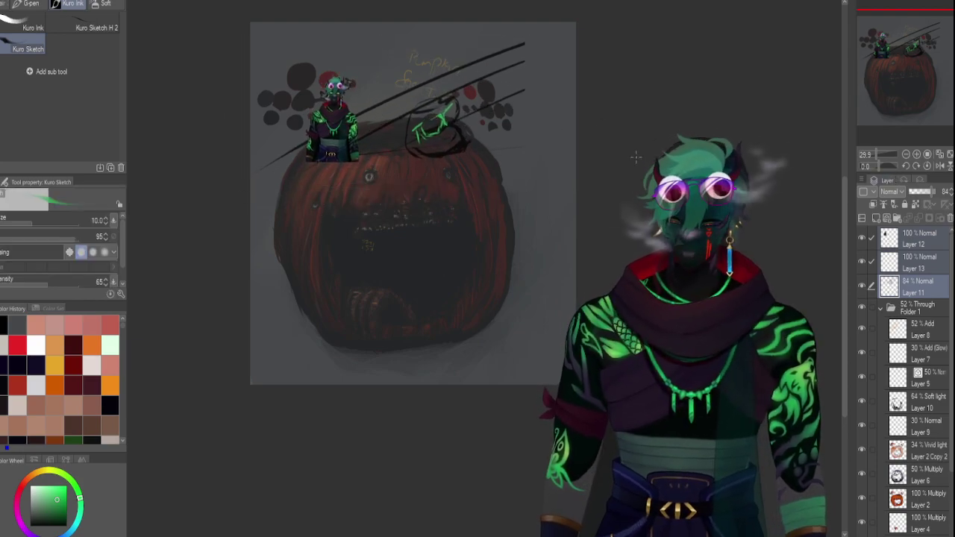
# Reselect Layer 13 and add thicker green strokes at brush size 15 to the upper end of the green sketch.
pyautogui.moveTo(888, 153); pyautogui.dragTo(879, 153)
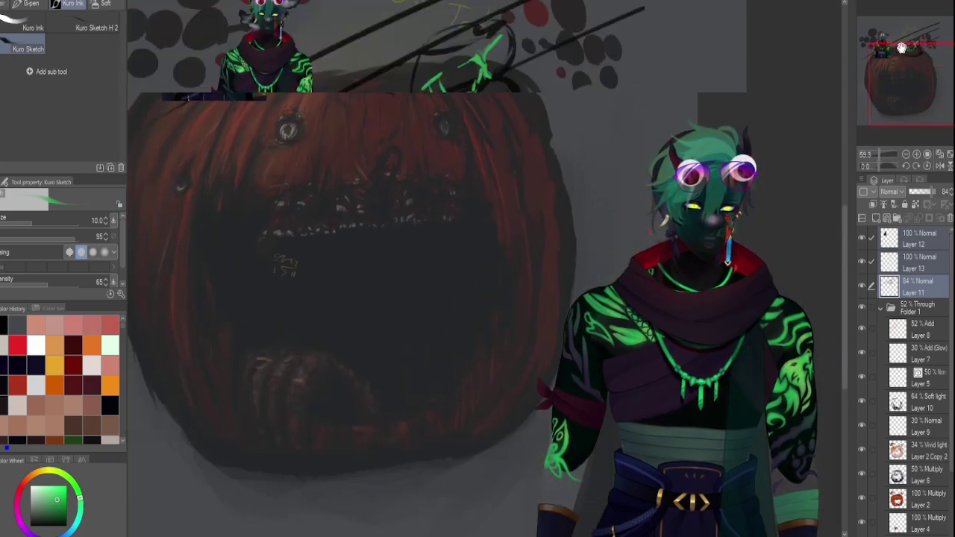
pyautogui.moveTo(906, 54); pyautogui.dragTo(905, 62)
pyautogui.click(904, 269)
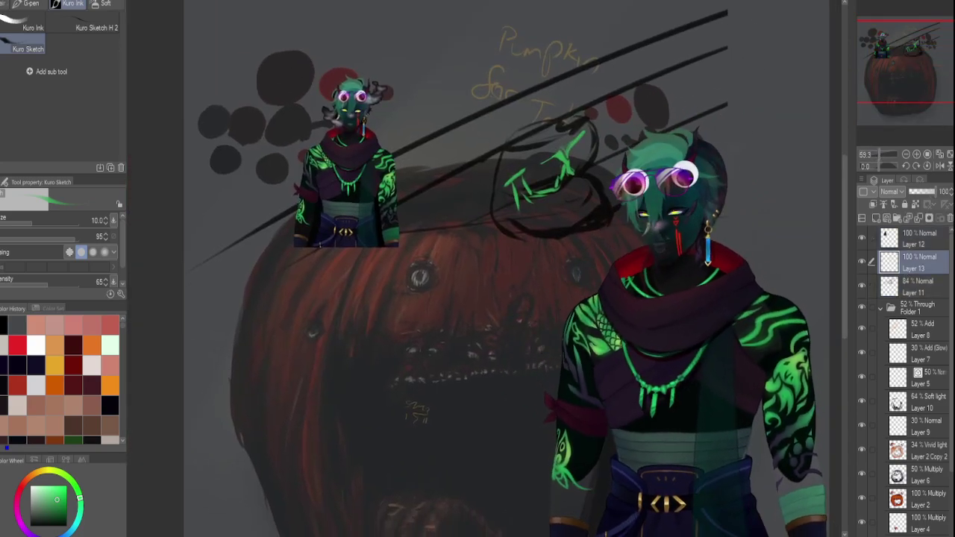
pyautogui.press(']')
pyautogui.press(']')
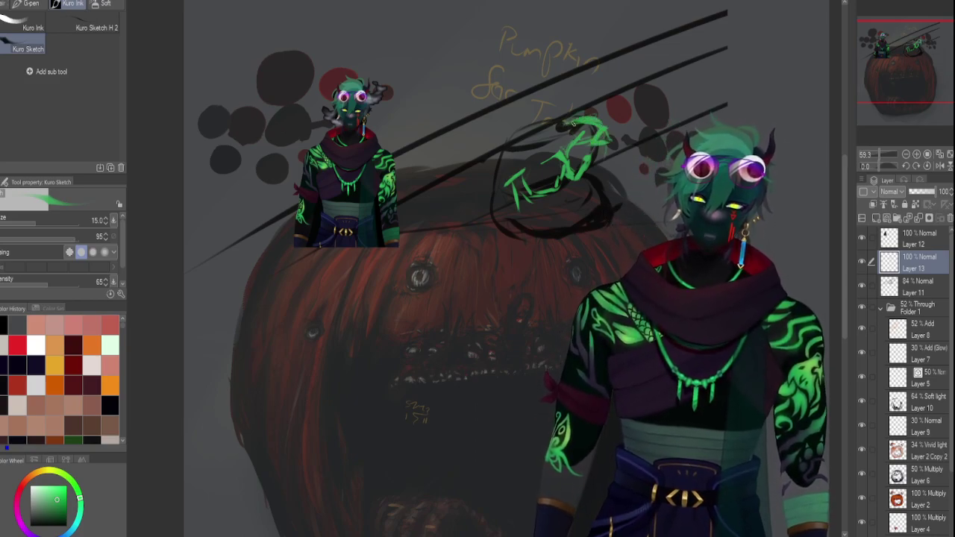
pyautogui.moveTo(597, 114); pyautogui.dragTo(554, 117)
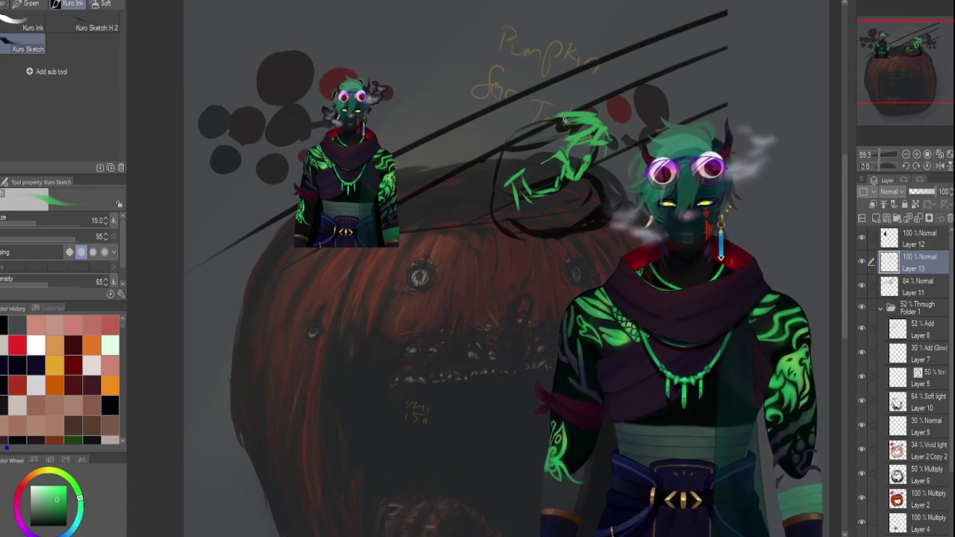
# Set the brush size to 5 and sketch thin green lines along the upper arc and middle of the rounded form.
pyautogui.press('[')
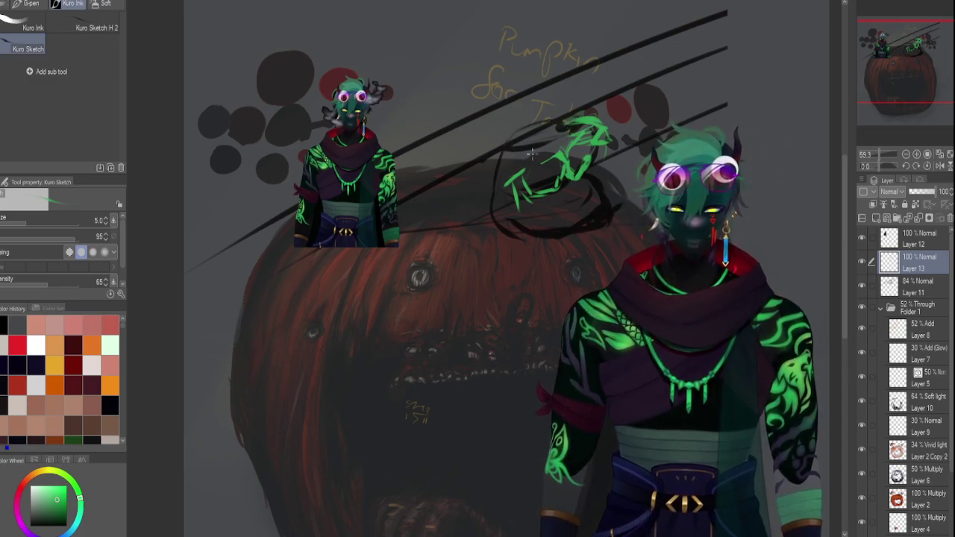
pyautogui.moveTo(502, 152)
pyautogui.mouseDown()
pyautogui.moveTo(550, 155)
pyautogui.moveTo(524, 159)
pyautogui.moveTo(539, 157)
pyautogui.moveTo(534, 164)
pyautogui.moveTo(539, 147)
pyautogui.moveTo(493, 166)
pyautogui.moveTo(549, 144)
pyautogui.moveTo(514, 151)
pyautogui.moveTo(548, 143)
pyautogui.moveTo(536, 130)
pyautogui.moveTo(503, 150)
pyautogui.moveTo(581, 115)
pyautogui.mouseUp()
pyautogui.moveTo(506, 150)
pyautogui.mouseDown()
pyautogui.moveTo(587, 125)
pyautogui.moveTo(572, 116)
pyautogui.mouseUp()
pyautogui.moveTo(510, 163); pyautogui.dragTo(534, 150)
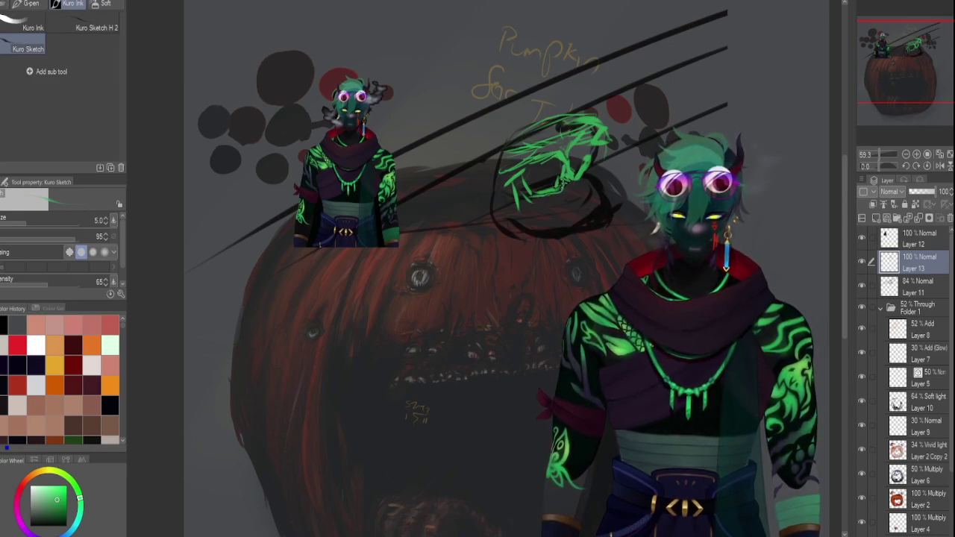
pyautogui.moveTo(561, 197)
pyautogui.mouseDown()
pyautogui.moveTo(580, 182)
pyautogui.moveTo(534, 212)
pyautogui.moveTo(585, 201)
pyautogui.mouseUp()
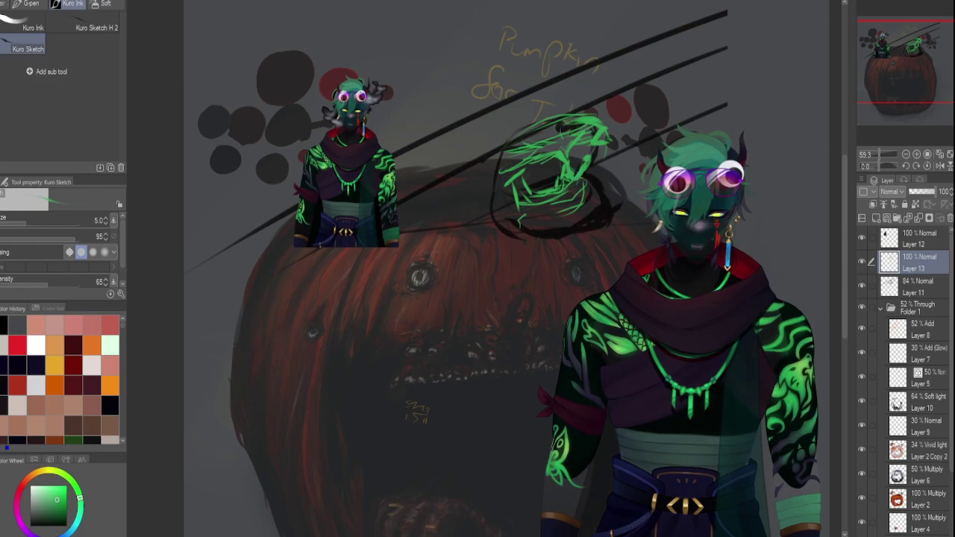
# Fill the lower half of the rounded form with loose, overlapping thin green contour lines on Layer 13.
pyautogui.moveTo(595, 185); pyautogui.dragTo(572, 203)
pyautogui.moveTo(580, 172)
pyautogui.mouseDown()
pyautogui.moveTo(593, 180)
pyautogui.moveTo(527, 209)
pyautogui.moveTo(546, 215)
pyautogui.mouseUp()
pyautogui.moveTo(588, 200); pyautogui.dragTo(519, 217)
pyautogui.moveTo(587, 176); pyautogui.dragTo(556, 212)
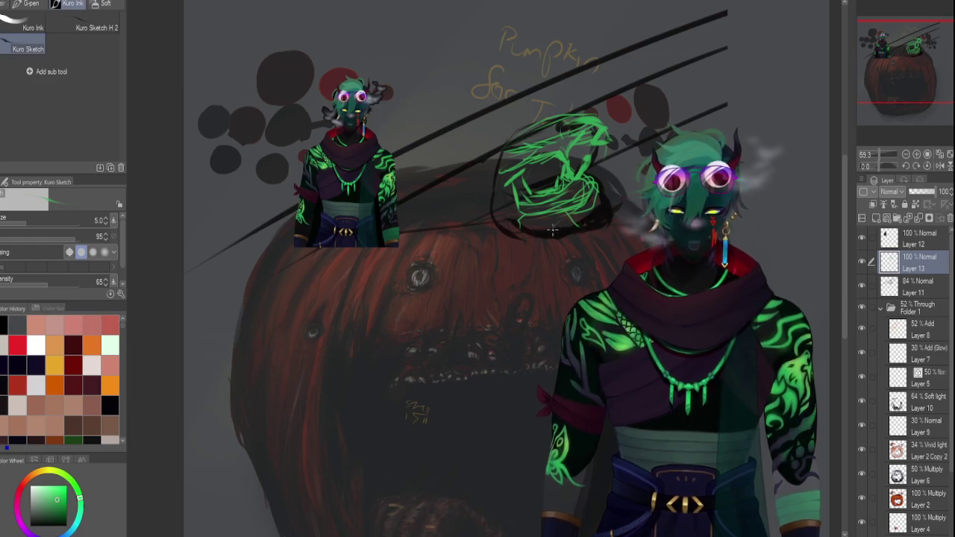
pyautogui.moveTo(565, 212); pyautogui.dragTo(592, 215)
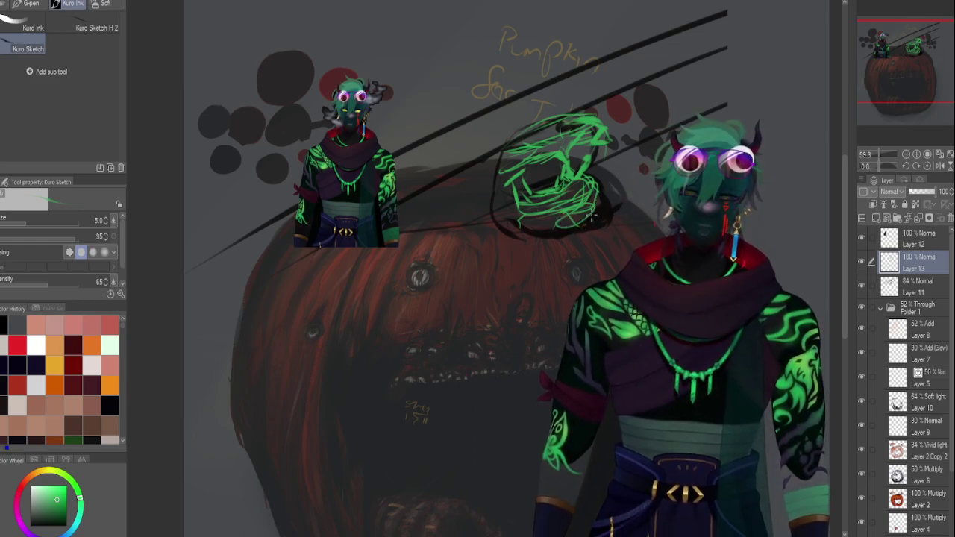
pyautogui.moveTo(526, 209)
pyautogui.mouseDown()
pyautogui.moveTo(590, 177)
pyautogui.moveTo(594, 217)
pyautogui.moveTo(600, 202)
pyautogui.moveTo(542, 228)
pyautogui.mouseUp()
pyautogui.hotkey('ctrl', 'z')
pyautogui.hotkey('ctrl', 'z')
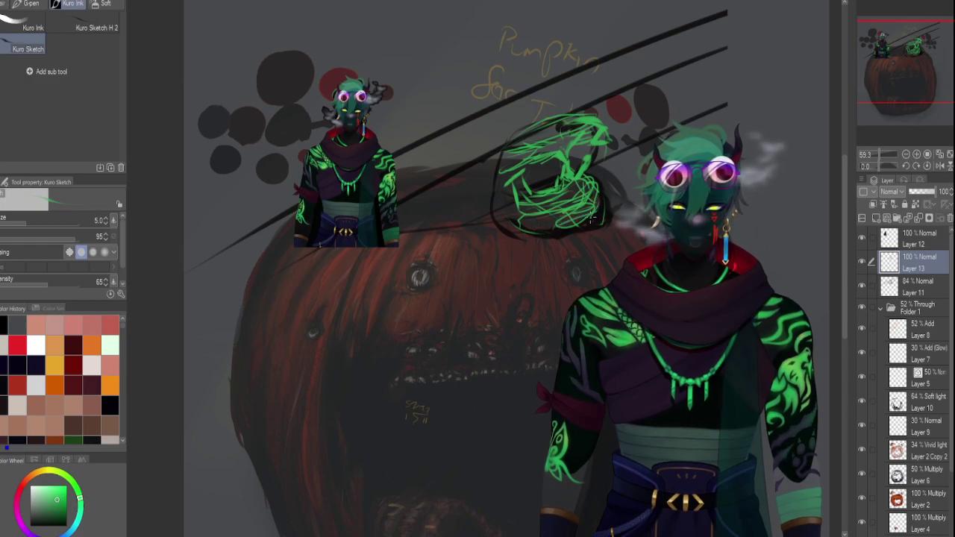
pyautogui.moveTo(593, 221); pyautogui.dragTo(566, 238)
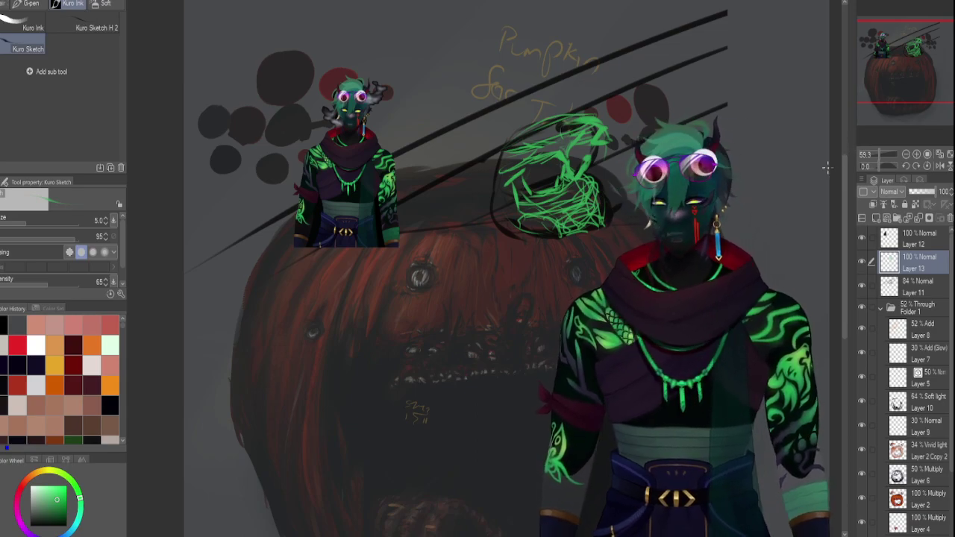
# Lower the opacity of Layer 13 to 70% and Layer 11 to 58%, keeping Layer 13 selected.
pyautogui.click(862, 261)
pyautogui.click(861, 261)
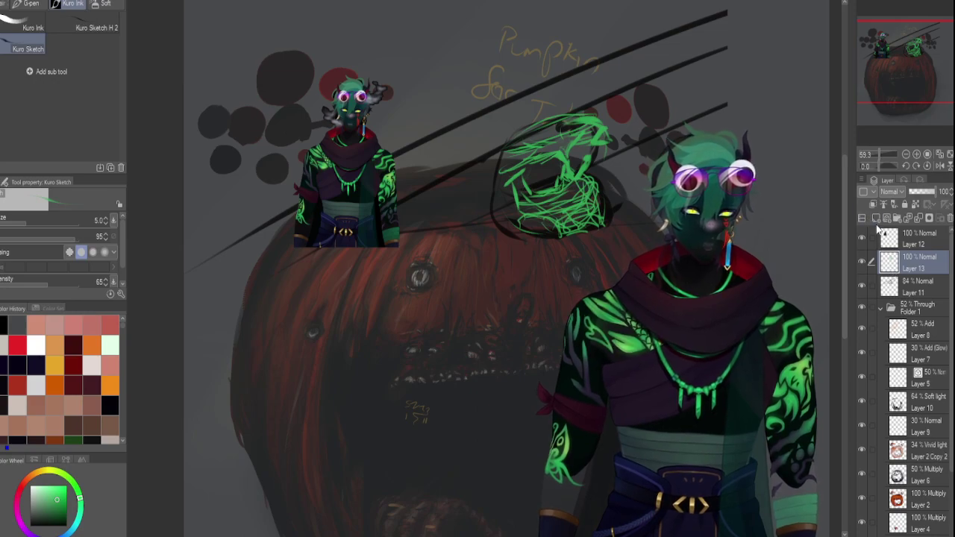
pyautogui.moveTo(935, 192)
pyautogui.mouseDown()
pyautogui.moveTo(921, 194)
pyautogui.moveTo(929, 192)
pyautogui.mouseUp()
pyautogui.click(917, 287)
pyautogui.click(916, 263)
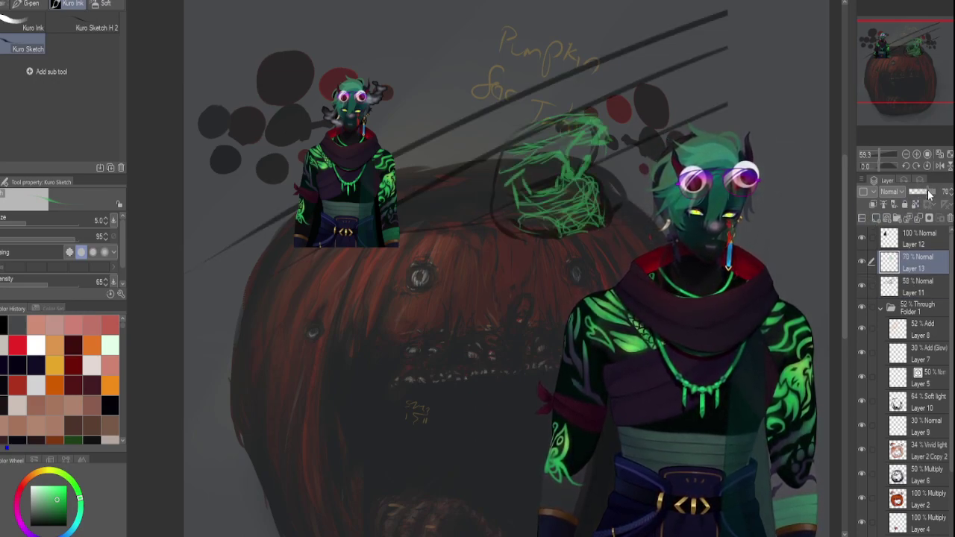
# Add a new layer above Layer 13 and switch to the Sumi-E Brush 2 (jap ink).
pyautogui.click(876, 218)
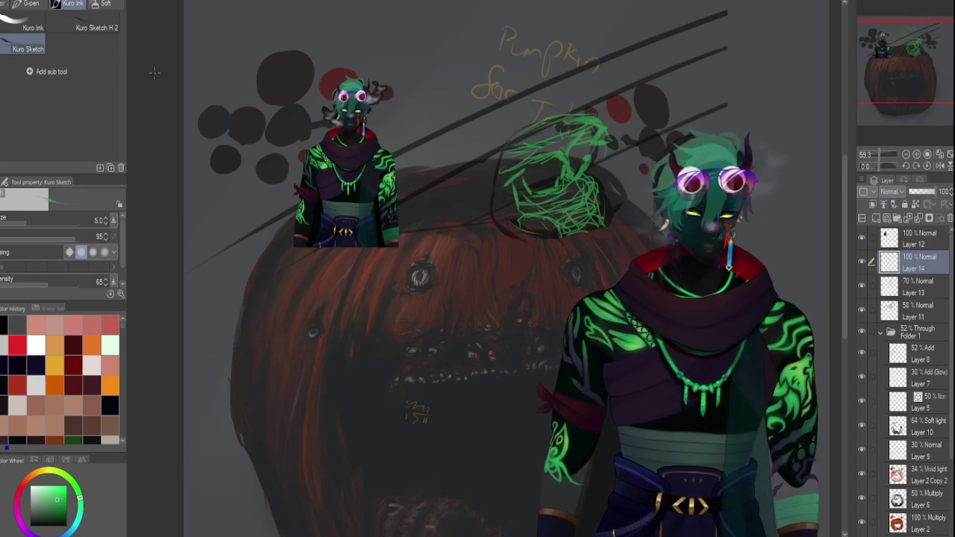
pyautogui.click(28, 4)
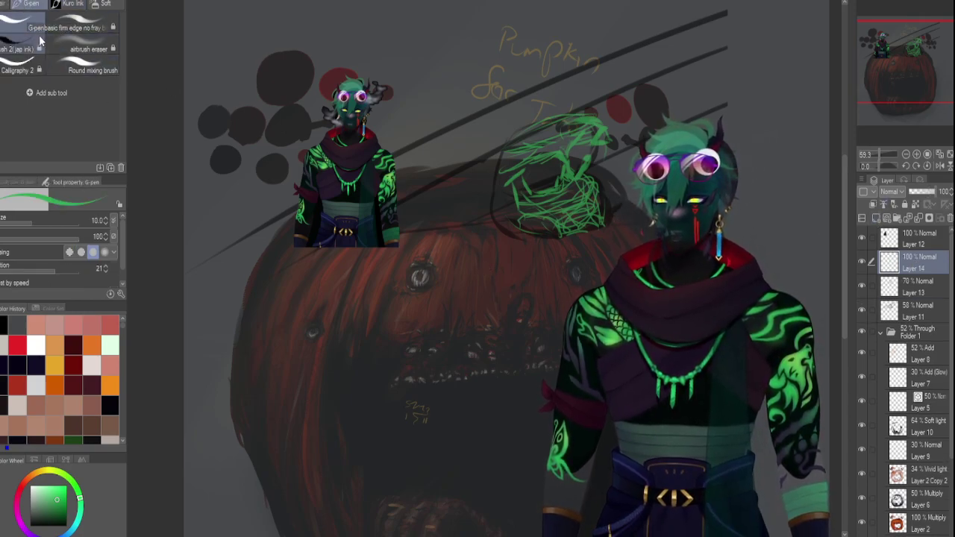
pyautogui.click(28, 39)
# Reduce the Sumi-E brush size to 17, discarding the test stroke.
pyautogui.moveTo(882, 153); pyautogui.dragTo(881, 153)
pyautogui.press('[')
pyautogui.press('[')
pyautogui.press('[')
pyautogui.press('[')
pyautogui.press('[')
pyautogui.press('[')
pyautogui.press('[')
pyautogui.press('[')
pyautogui.press('[')
pyautogui.press('[')
pyautogui.moveTo(504, 252)
pyautogui.mouseDown()
pyautogui.moveTo(501, 301)
pyautogui.moveTo(525, 333)
pyautogui.mouseUp()
pyautogui.hotkey('ctrl', 'z')
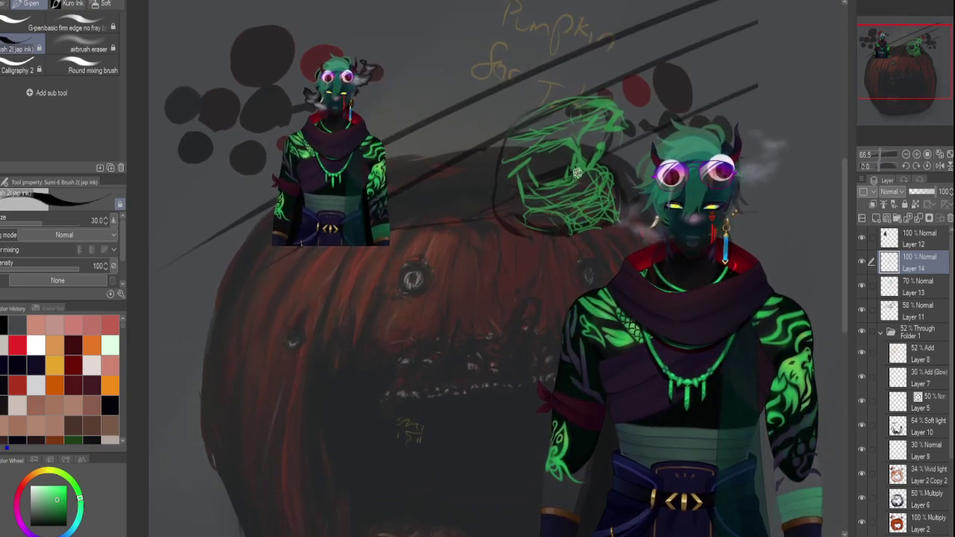
pyautogui.press('[')
pyautogui.press('[')
pyautogui.press('[')
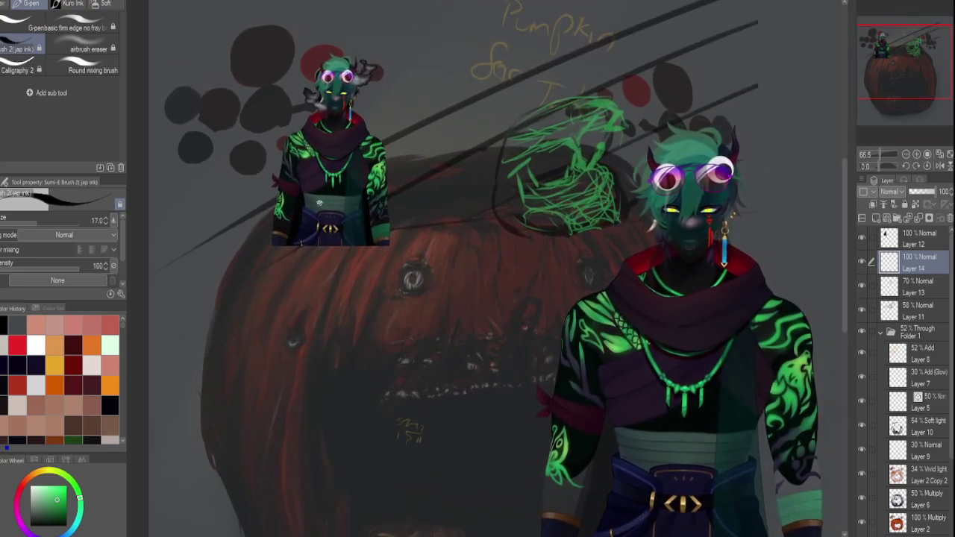
# Draw curved black ink strokes over the upper half of the green sketch on Layer 14, redoing the unsatisfactory curves.
pyautogui.moveTo(521, 197)
pyautogui.mouseDown()
pyautogui.moveTo(591, 173)
pyautogui.moveTo(538, 197)
pyautogui.moveTo(525, 193)
pyautogui.moveTo(575, 185)
pyautogui.moveTo(542, 198)
pyautogui.moveTo(591, 150)
pyautogui.mouseUp()
pyautogui.hotkey('ctrl', 'z')
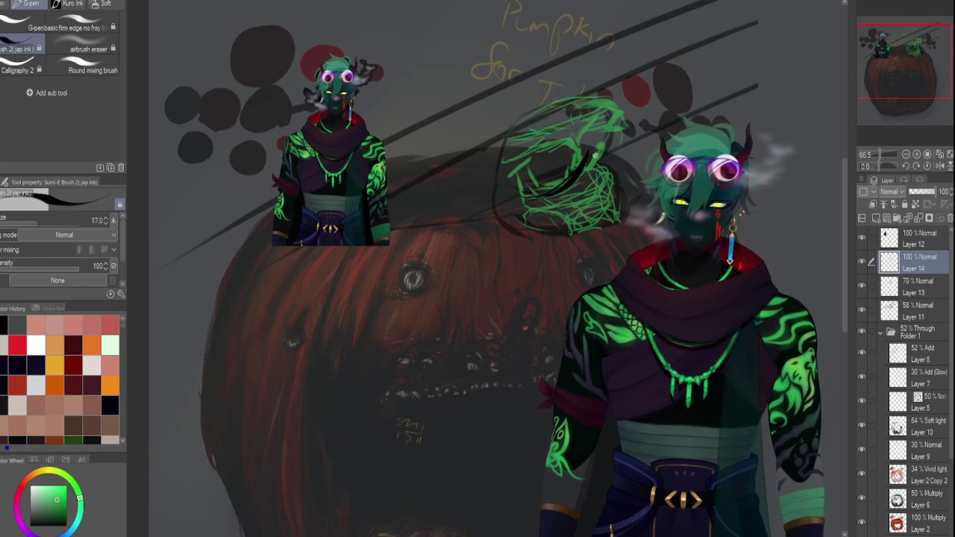
pyautogui.moveTo(587, 103); pyautogui.dragTo(593, 153)
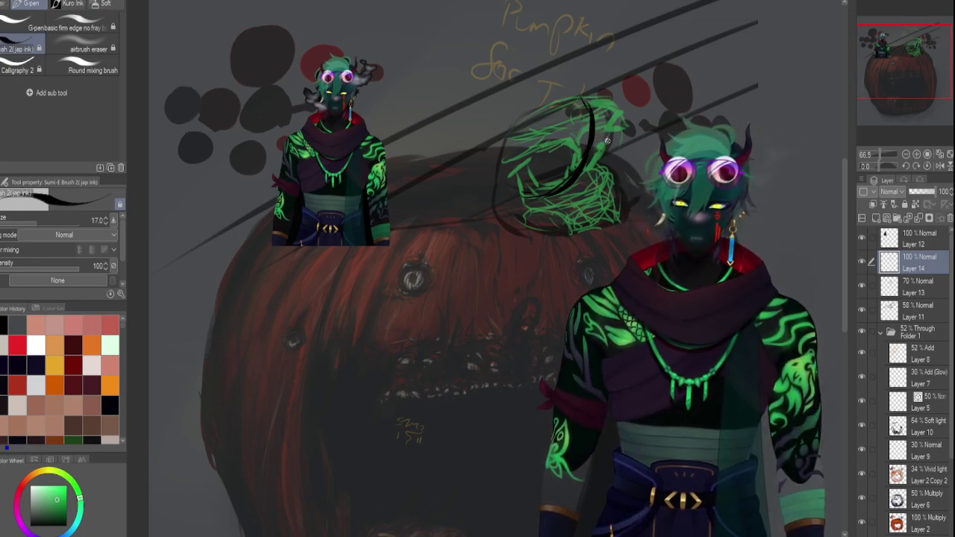
pyautogui.hotkey('ctrl', 'z')
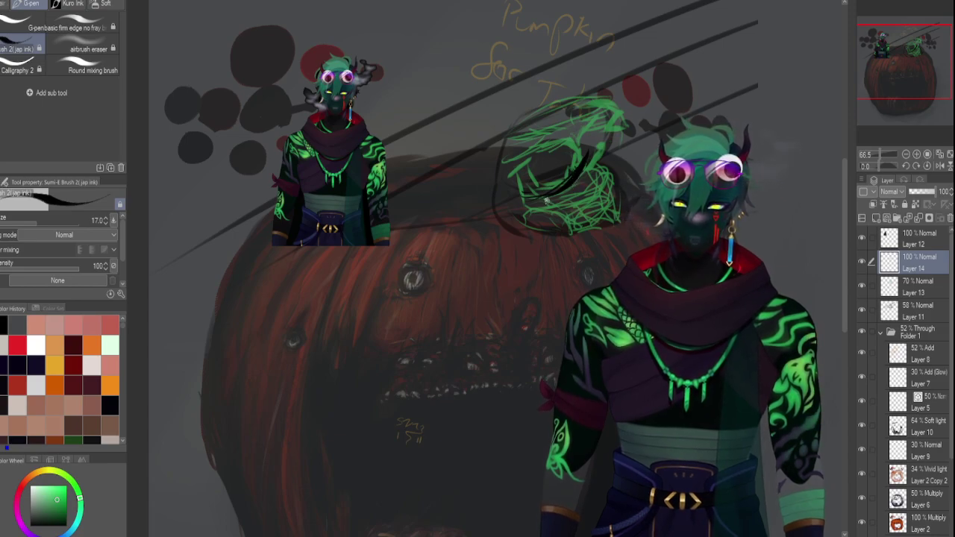
pyautogui.moveTo(596, 95)
pyautogui.mouseDown()
pyautogui.moveTo(610, 135)
pyautogui.moveTo(598, 102)
pyautogui.moveTo(579, 176)
pyautogui.mouseUp()
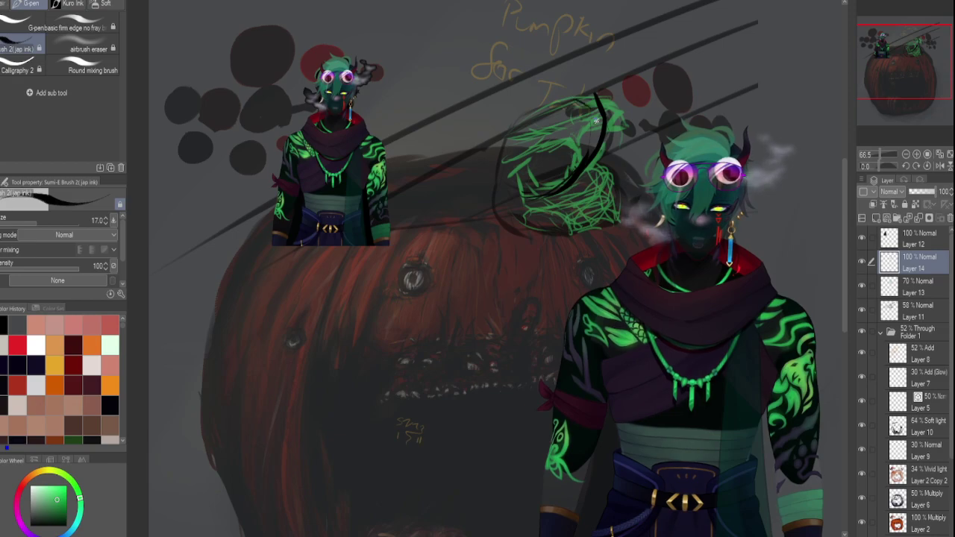
pyautogui.moveTo(596, 109); pyautogui.dragTo(591, 141)
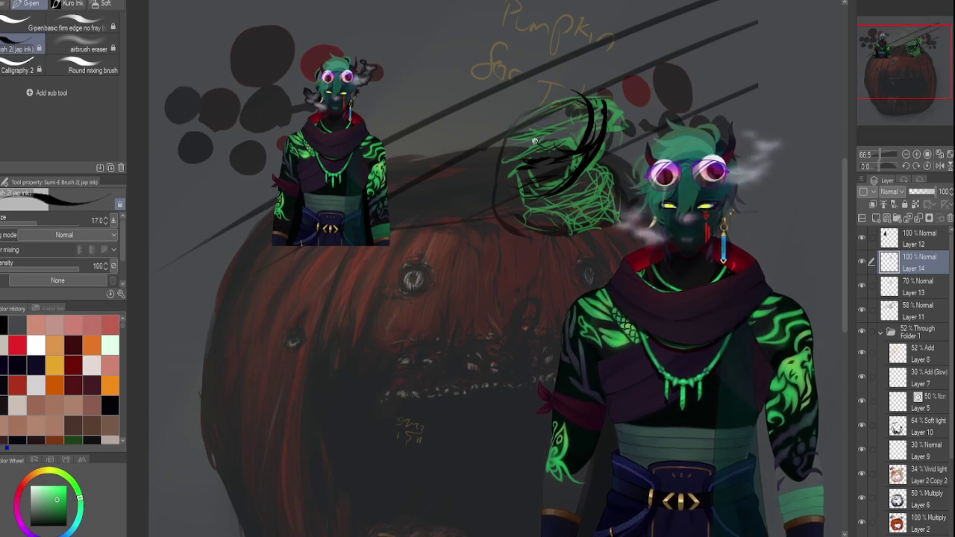
# Ink the outer curve and crossing scarf folds over the upper half of the green sketch, redoing the first curve.
pyautogui.moveTo(524, 118); pyautogui.dragTo(572, 145)
pyautogui.hotkey('ctrl', 'z')
pyautogui.moveTo(521, 113); pyautogui.dragTo(570, 149)
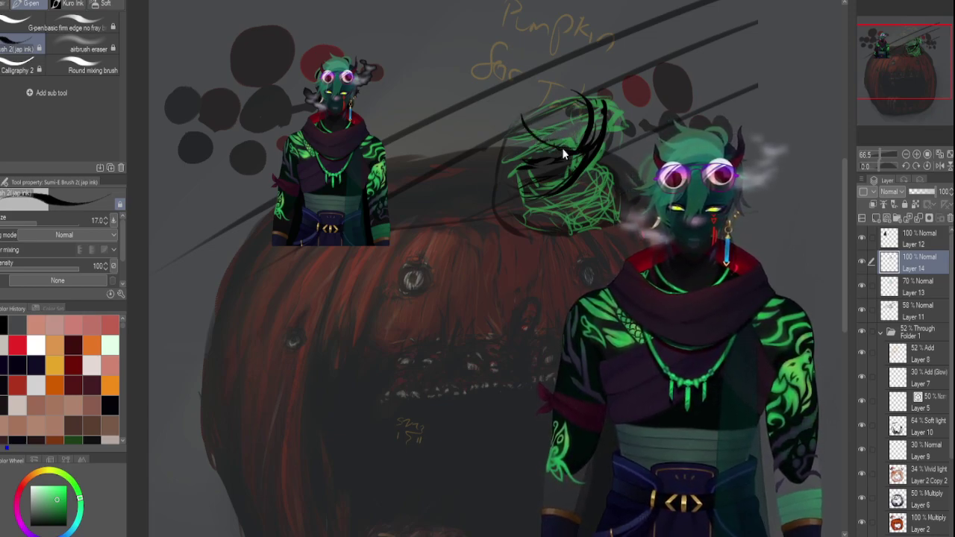
pyautogui.moveTo(569, 151)
pyautogui.mouseDown()
pyautogui.moveTo(527, 124)
pyautogui.moveTo(534, 116)
pyautogui.moveTo(558, 139)
pyautogui.moveTo(534, 121)
pyautogui.moveTo(541, 130)
pyautogui.moveTo(572, 138)
pyautogui.moveTo(546, 137)
pyautogui.moveTo(575, 135)
pyautogui.moveTo(555, 129)
pyautogui.moveTo(586, 118)
pyautogui.moveTo(571, 134)
pyautogui.moveTo(590, 112)
pyautogui.moveTo(553, 137)
pyautogui.moveTo(581, 122)
pyautogui.moveTo(543, 129)
pyautogui.moveTo(573, 131)
pyautogui.moveTo(593, 96)
pyautogui.moveTo(563, 141)
pyautogui.moveTo(537, 118)
pyautogui.moveTo(519, 121)
pyautogui.moveTo(530, 114)
pyautogui.moveTo(529, 129)
pyautogui.moveTo(551, 140)
pyautogui.mouseUp()
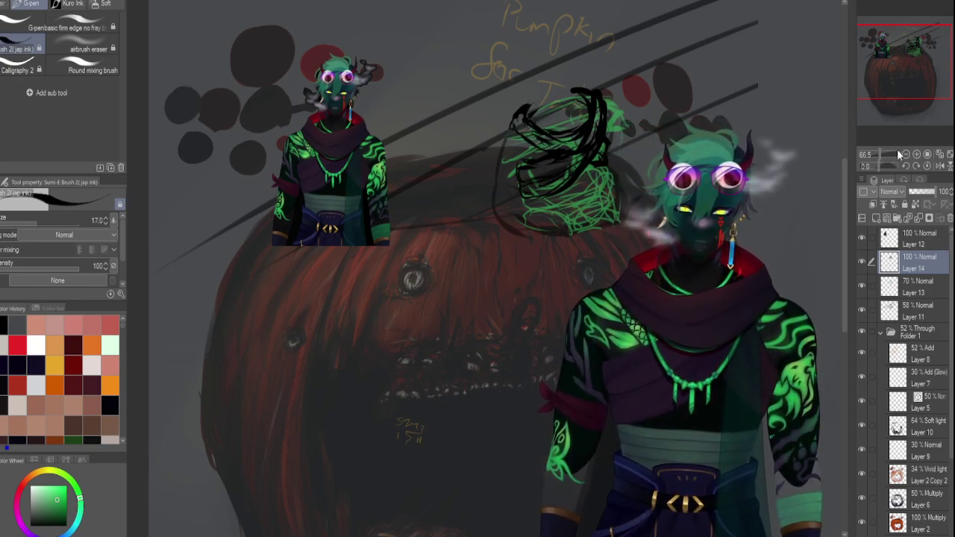
# Mirror the canvas view, reduce the brush size to 12 and thicken the ink on the scarf's folds and upper corners.
pyautogui.click(939, 165)
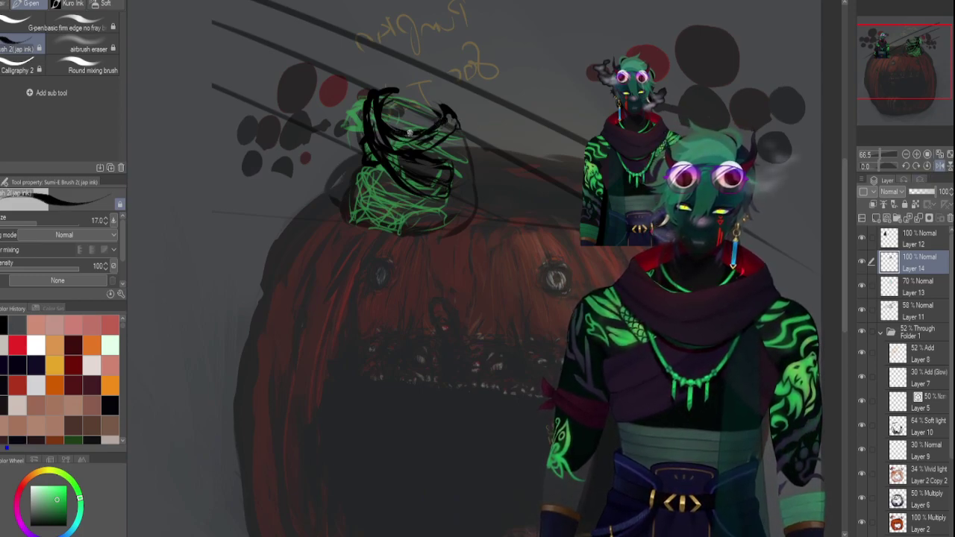
pyautogui.press('[')
pyautogui.press('[')
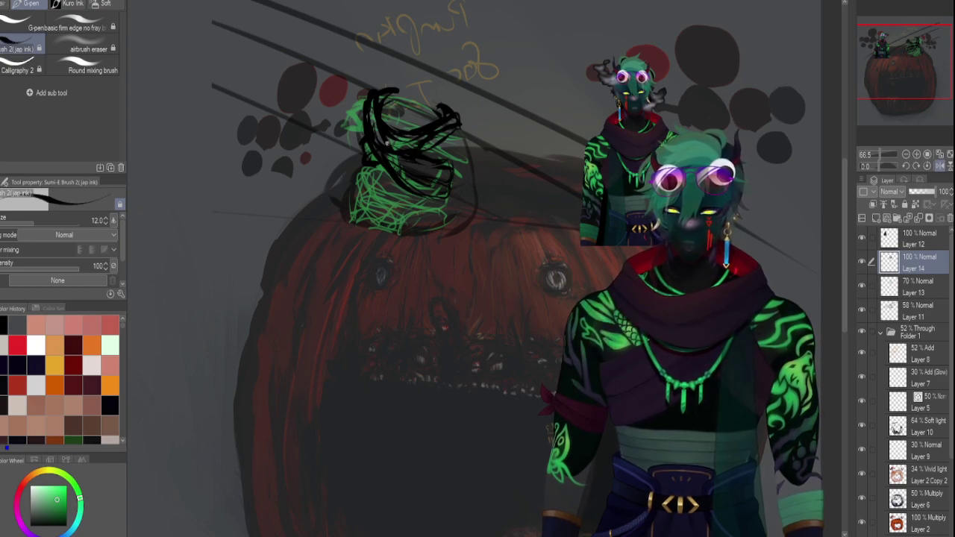
pyautogui.moveTo(416, 154)
pyautogui.mouseDown()
pyautogui.moveTo(466, 128)
pyautogui.moveTo(458, 113)
pyautogui.mouseUp()
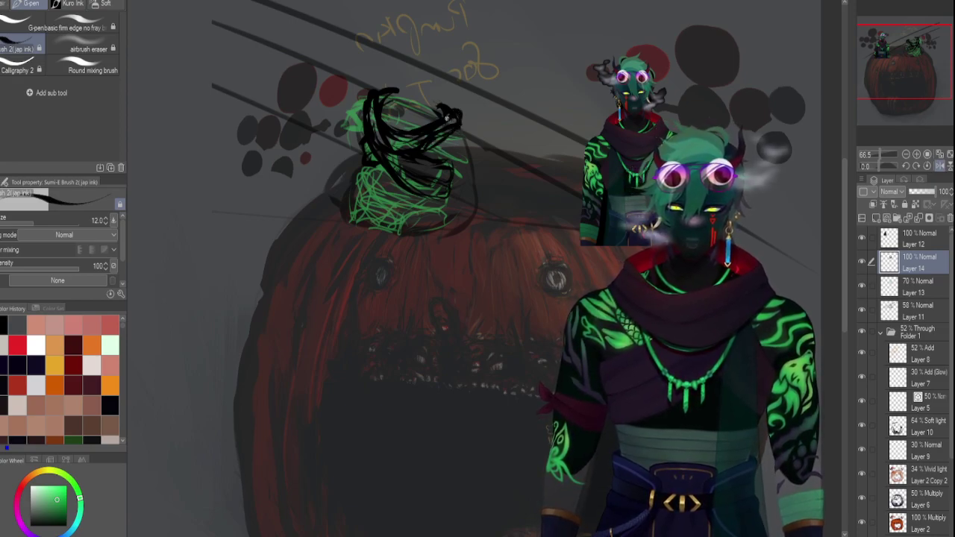
pyautogui.moveTo(456, 109)
pyautogui.mouseDown()
pyautogui.moveTo(379, 117)
pyautogui.moveTo(394, 88)
pyautogui.mouseUp()
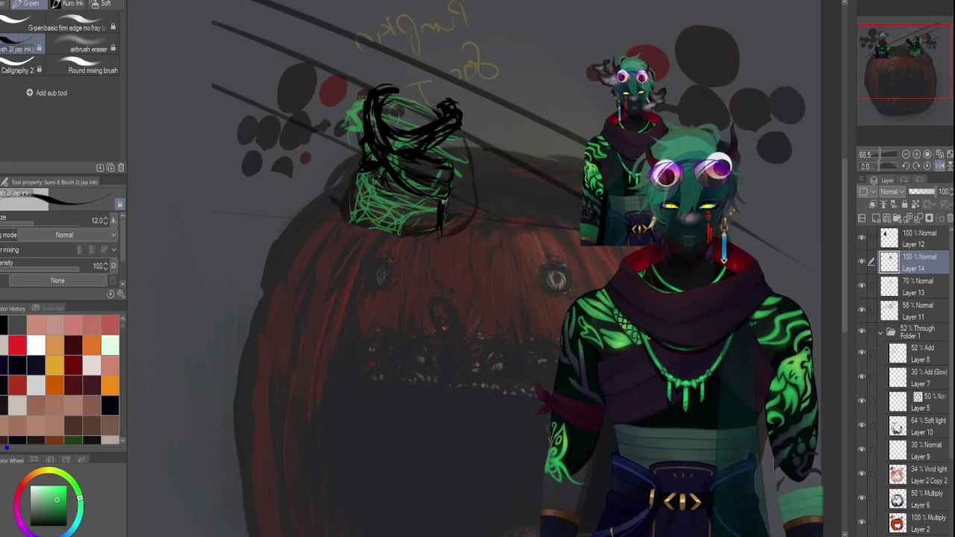
# Ink the side edge, horizontal folds and bottom contour of the sketch's lower half.
pyautogui.moveTo(439, 209); pyautogui.dragTo(436, 251)
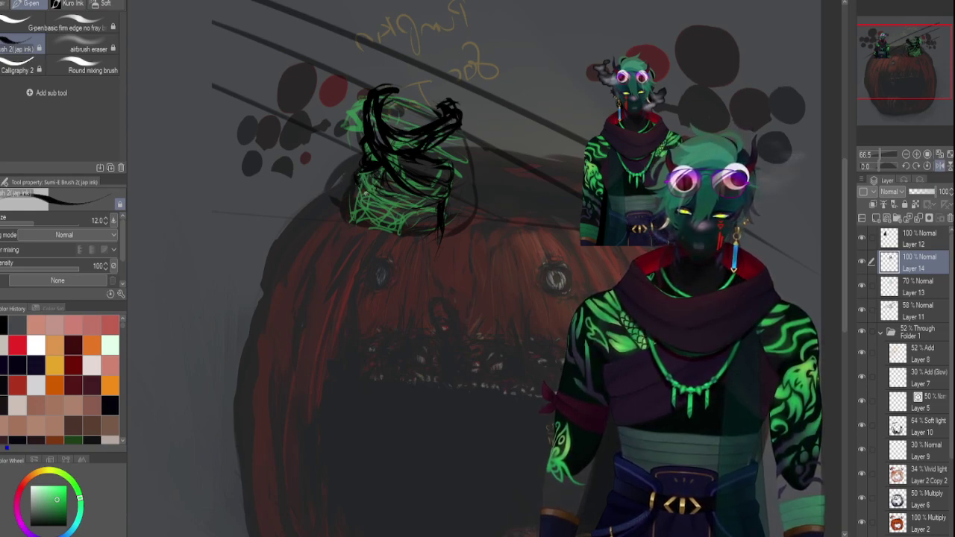
pyautogui.moveTo(375, 195)
pyautogui.mouseDown()
pyautogui.moveTo(395, 212)
pyautogui.moveTo(385, 213)
pyautogui.moveTo(434, 203)
pyautogui.mouseUp()
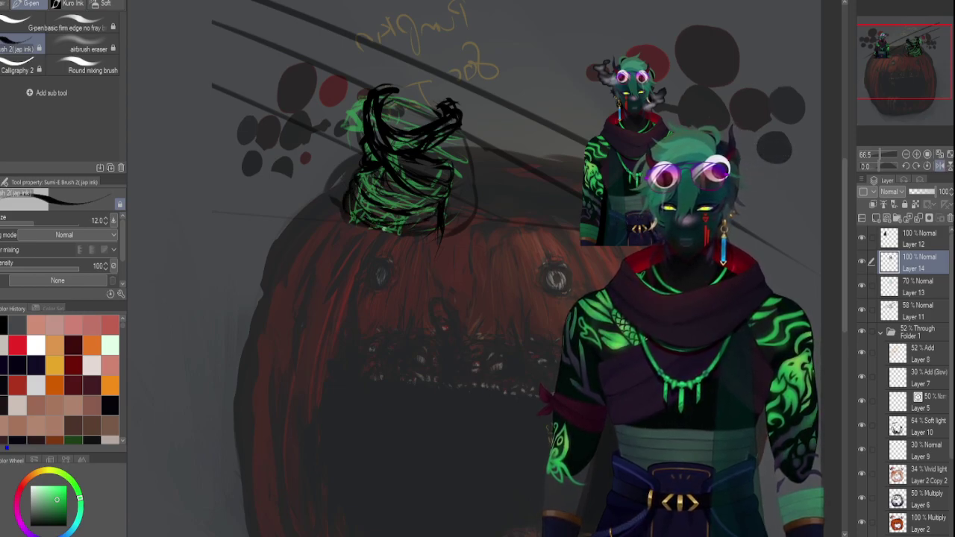
pyautogui.moveTo(390, 230); pyautogui.dragTo(443, 222)
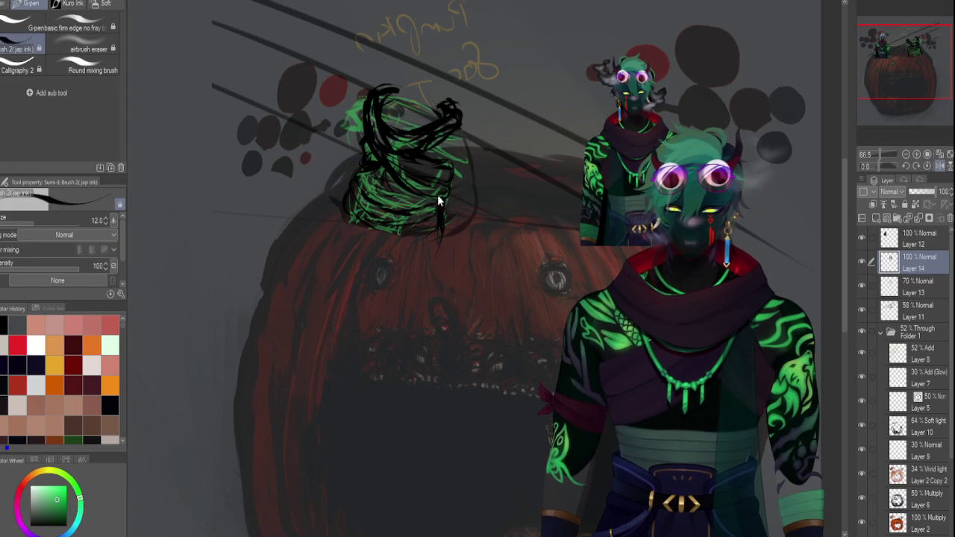
pyautogui.moveTo(349, 209); pyautogui.dragTo(380, 229)
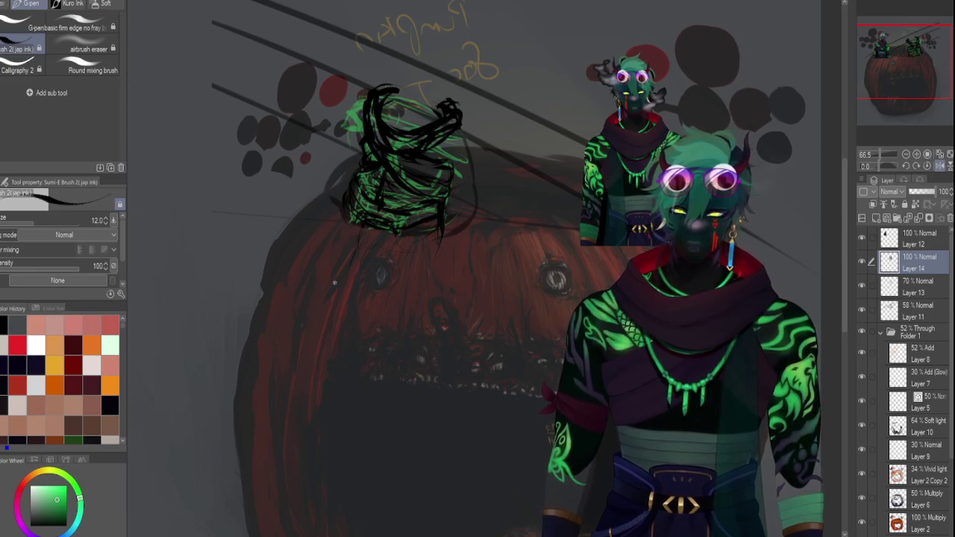
# Ink thin strands hanging from the sketch's bottom edge onto the pumpkin, then return the canvas to its unmirrored view.
pyautogui.moveTo(372, 218)
pyautogui.mouseDown()
pyautogui.moveTo(349, 263)
pyautogui.moveTo(347, 297)
pyautogui.mouseUp()
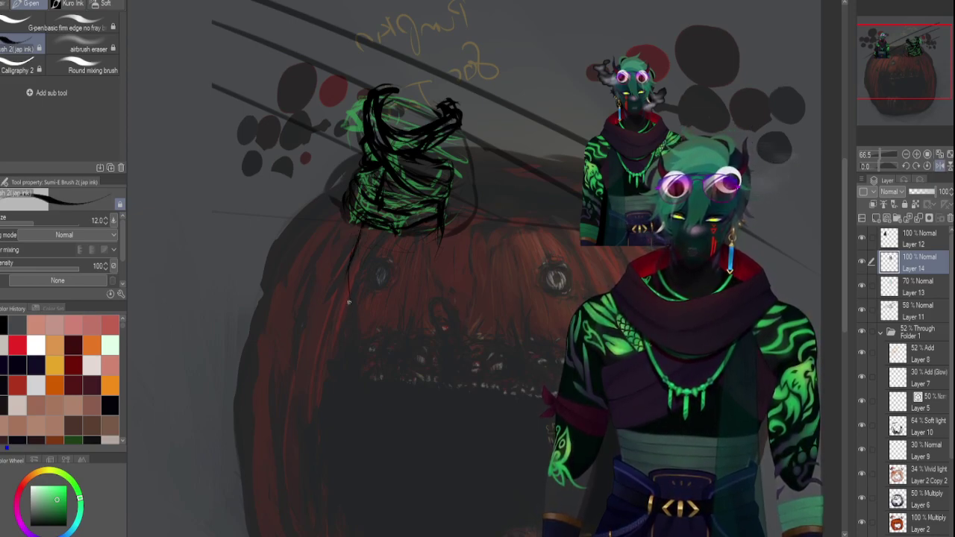
pyautogui.moveTo(363, 224); pyautogui.dragTo(353, 276)
pyautogui.moveTo(395, 230); pyautogui.dragTo(389, 258)
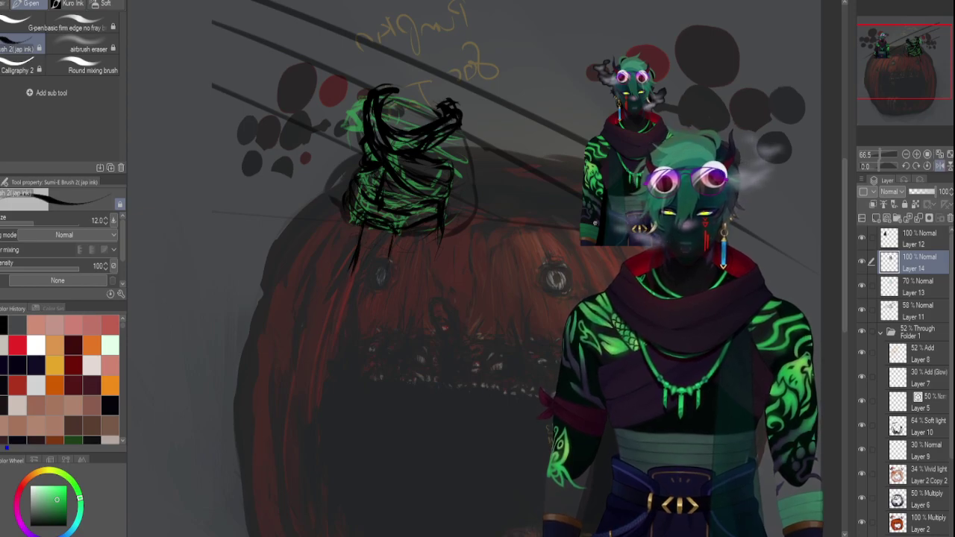
pyautogui.click(938, 166)
pyautogui.click(938, 165)
pyautogui.click(938, 166)
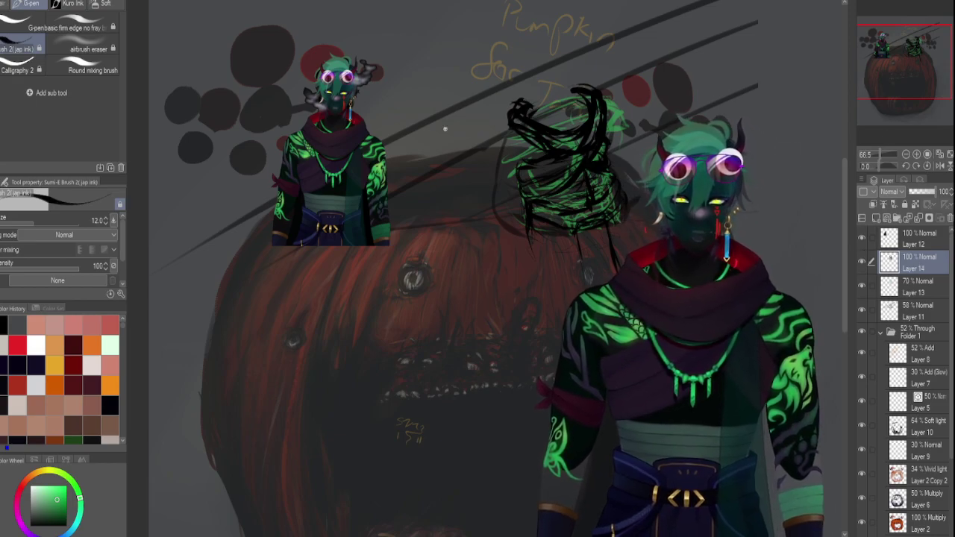
# Lower the opacity of Layer 13 to 30% and add a new layer directly above it.
pyautogui.moveTo(880, 154); pyautogui.dragTo(878, 155)
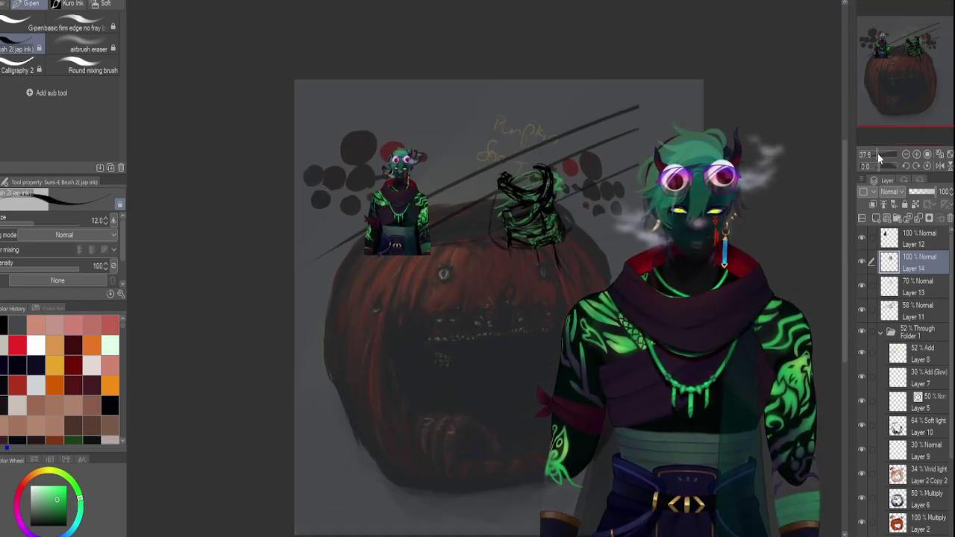
pyautogui.click(878, 154)
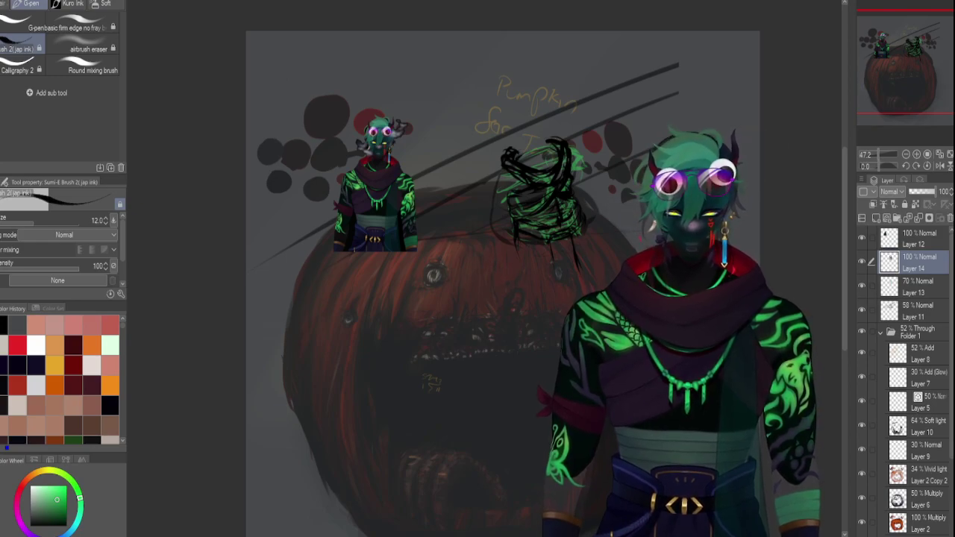
pyautogui.click(912, 287)
pyautogui.click(862, 286)
pyautogui.click(862, 286)
pyautogui.click(918, 189)
pyautogui.click(877, 219)
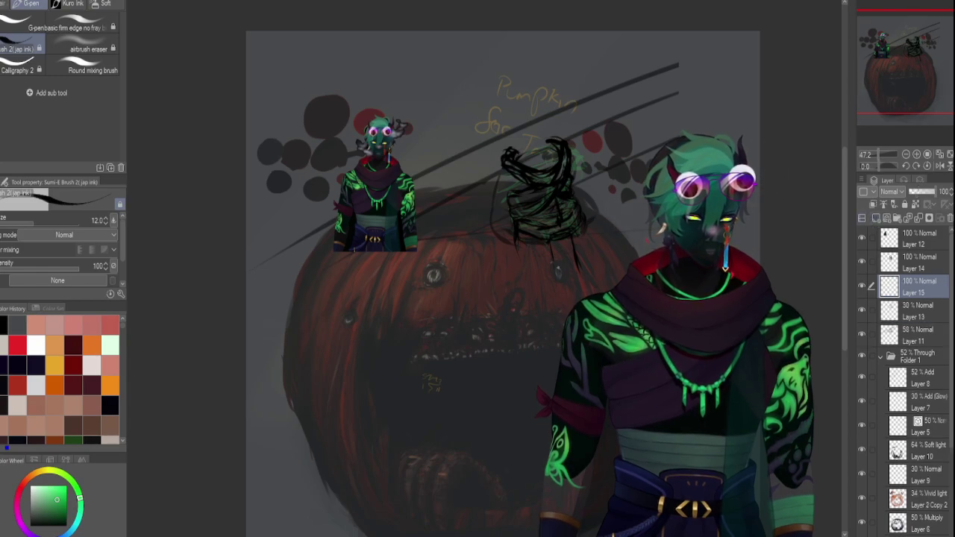
# Sample the dark green from the reference character's sleeve and try a size 40 Sumi-E stroke inside the lower body.
pyautogui.keyDown('alt'); pyautogui.click(348, 228); pyautogui.keyUp('alt')
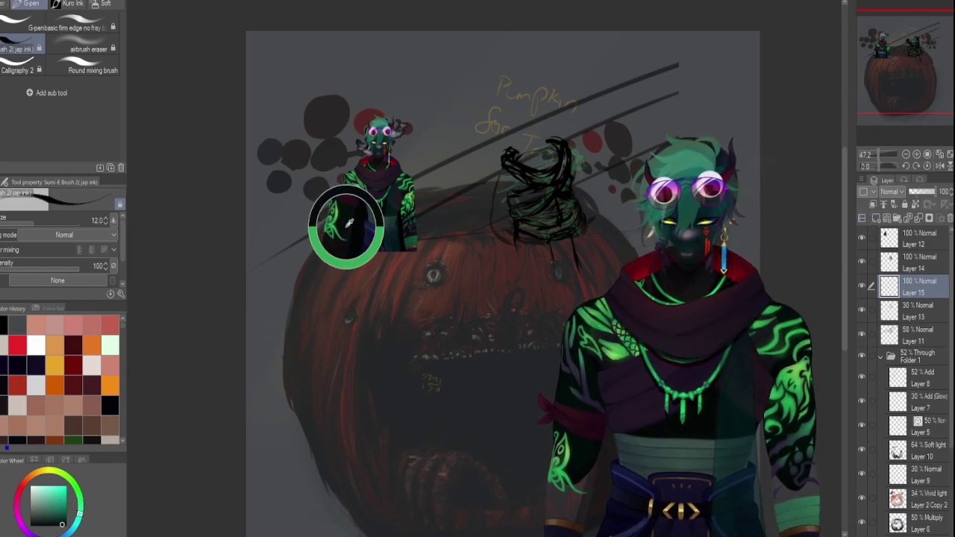
pyautogui.click(881, 153)
pyautogui.press(']')
pyautogui.press(']')
pyautogui.press(']')
pyautogui.press(']')
pyautogui.press(']')
pyautogui.press(']')
pyautogui.press(']')
pyautogui.press(']')
pyautogui.press('[')
pyautogui.press('[')
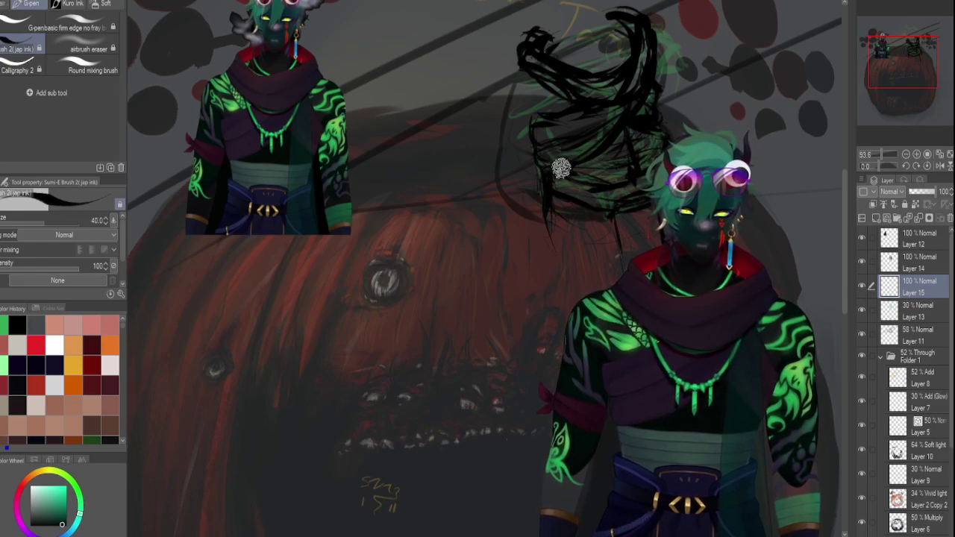
pyautogui.moveTo(559, 167); pyautogui.dragTo(603, 159)
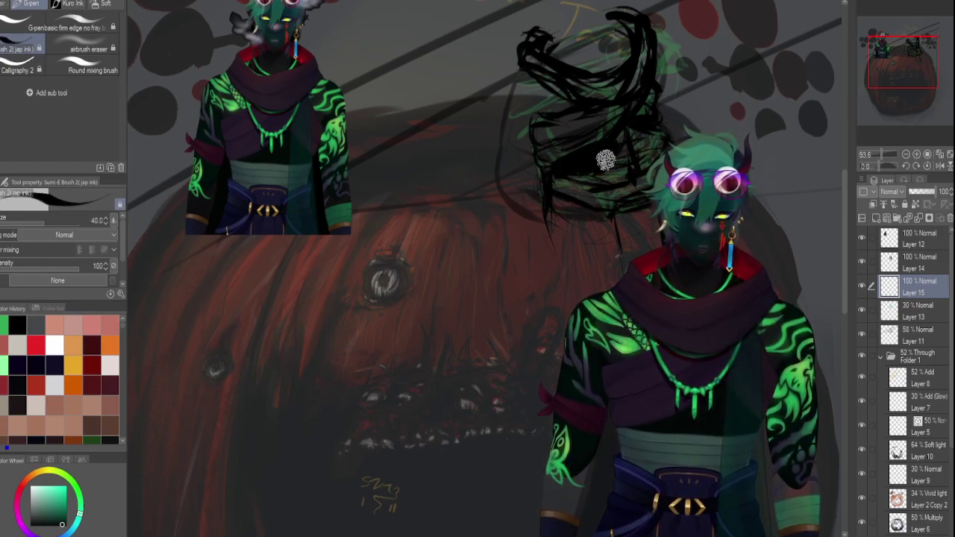
# Switch to the Kuro Ink brush at size 50 and fill the lower body of the inked figure with dark green.
pyautogui.click(72, 5)
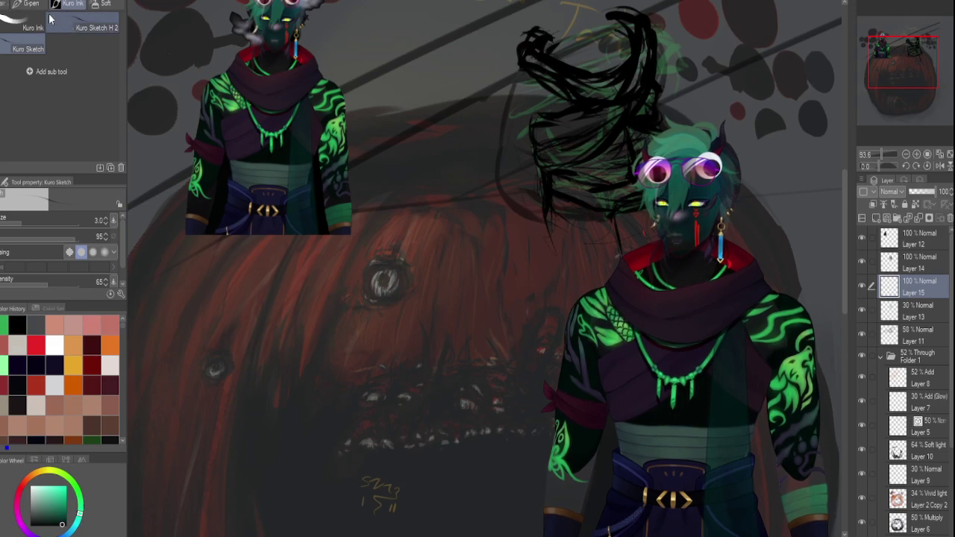
pyautogui.click(33, 28)
pyautogui.press(']')
pyautogui.press(']')
pyautogui.press(']')
pyautogui.press(']')
pyautogui.press(']')
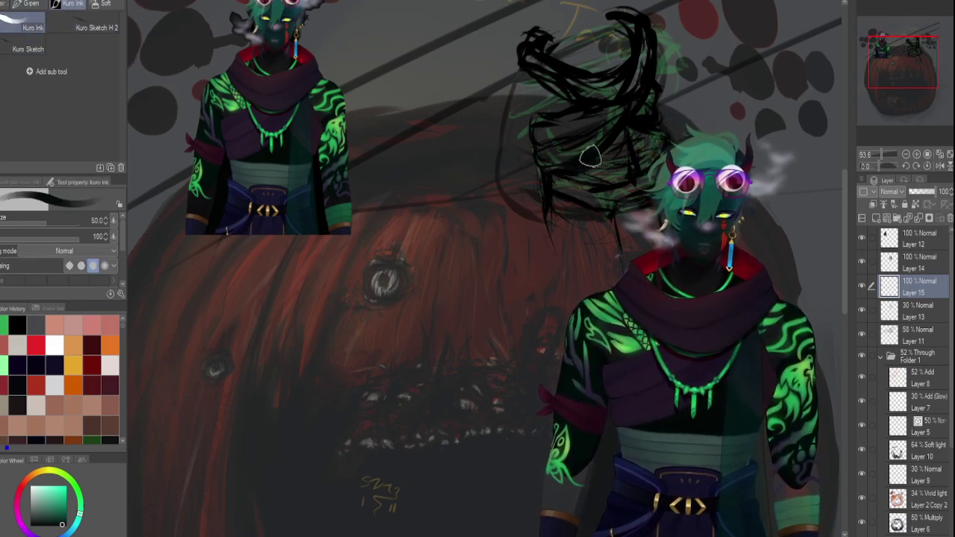
pyautogui.moveTo(631, 145)
pyautogui.mouseDown()
pyautogui.moveTo(587, 172)
pyautogui.moveTo(564, 170)
pyautogui.moveTo(565, 185)
pyautogui.moveTo(605, 193)
pyautogui.mouseUp()
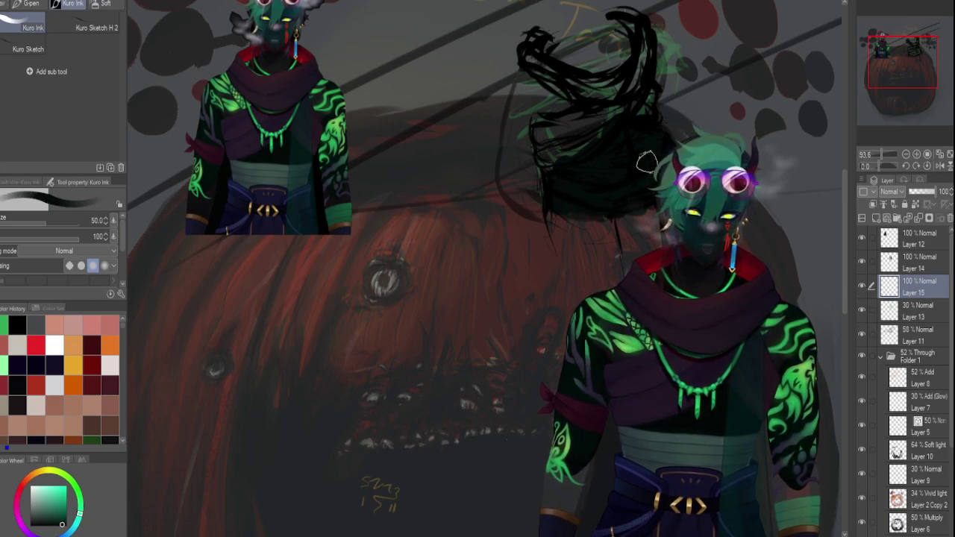
pyautogui.moveTo(892, 75); pyautogui.dragTo(892, 68)
pyautogui.moveTo(591, 200)
pyautogui.mouseDown()
pyautogui.moveTo(539, 214)
pyautogui.moveTo(602, 167)
pyautogui.moveTo(625, 183)
pyautogui.mouseUp()
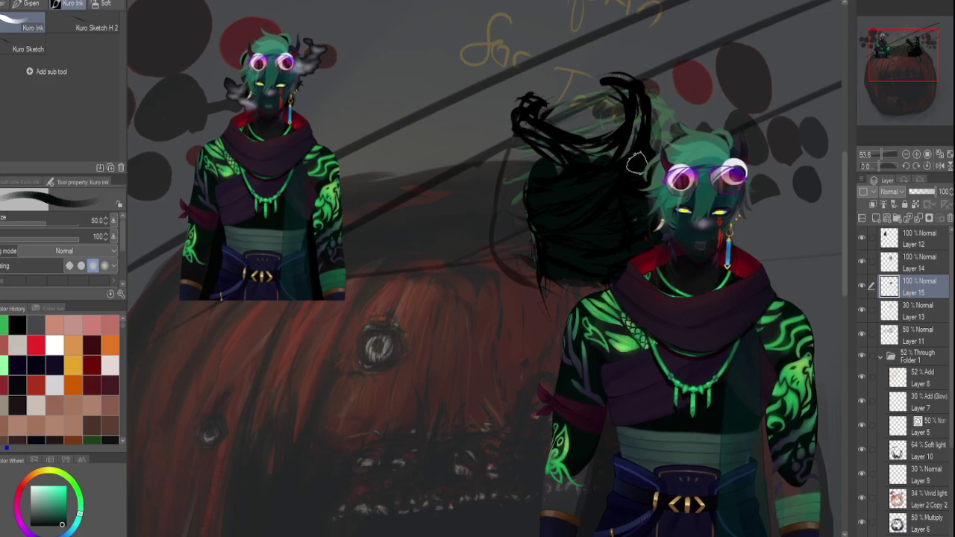
# Fill the figure's shoulders and scarf opening with dark green, reducing the brush to size 30, and dab a matching swatch beside the lettering.
pyautogui.moveTo(542, 153)
pyautogui.mouseDown()
pyautogui.moveTo(526, 174)
pyautogui.moveTo(552, 150)
pyautogui.moveTo(527, 189)
pyautogui.moveTo(551, 146)
pyautogui.moveTo(544, 155)
pyautogui.moveTo(592, 149)
pyautogui.moveTo(546, 176)
pyautogui.moveTo(548, 165)
pyautogui.moveTo(563, 177)
pyautogui.moveTo(541, 182)
pyautogui.moveTo(514, 139)
pyautogui.moveTo(597, 159)
pyautogui.mouseUp()
pyautogui.press('[')
pyautogui.press('[')
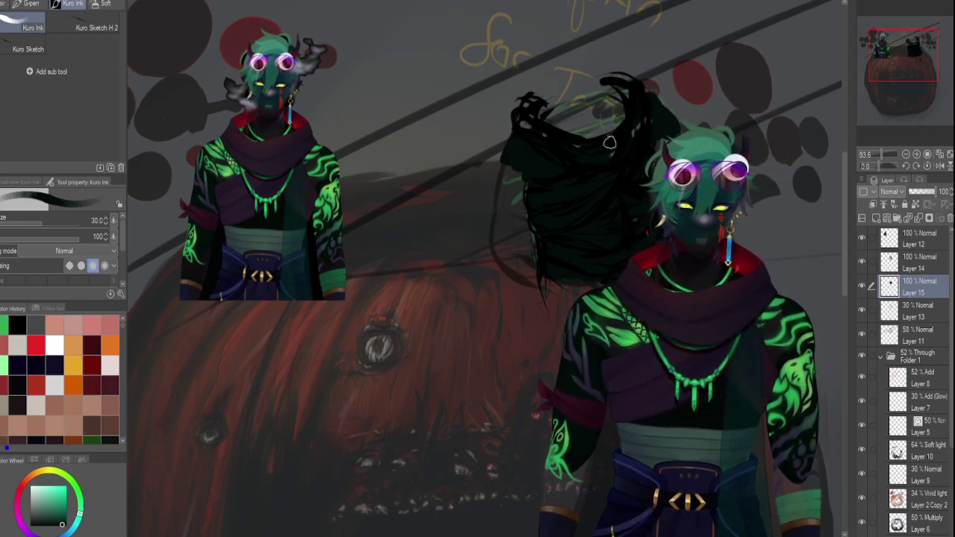
pyautogui.moveTo(540, 142)
pyautogui.mouseDown()
pyautogui.moveTo(619, 108)
pyautogui.moveTo(552, 121)
pyautogui.moveTo(602, 122)
pyautogui.moveTo(605, 139)
pyautogui.moveTo(583, 171)
pyautogui.moveTo(502, 167)
pyautogui.moveTo(537, 184)
pyautogui.moveTo(533, 164)
pyautogui.moveTo(655, 118)
pyautogui.moveTo(633, 125)
pyautogui.mouseUp()
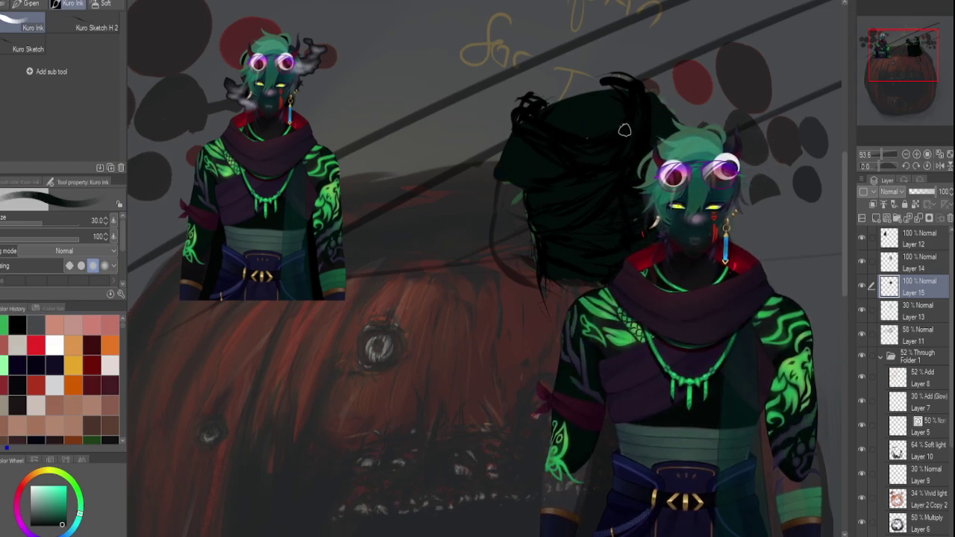
pyautogui.moveTo(422, 38)
pyautogui.mouseDown()
pyautogui.moveTo(404, 45)
pyautogui.moveTo(423, 45)
pyautogui.mouseUp()
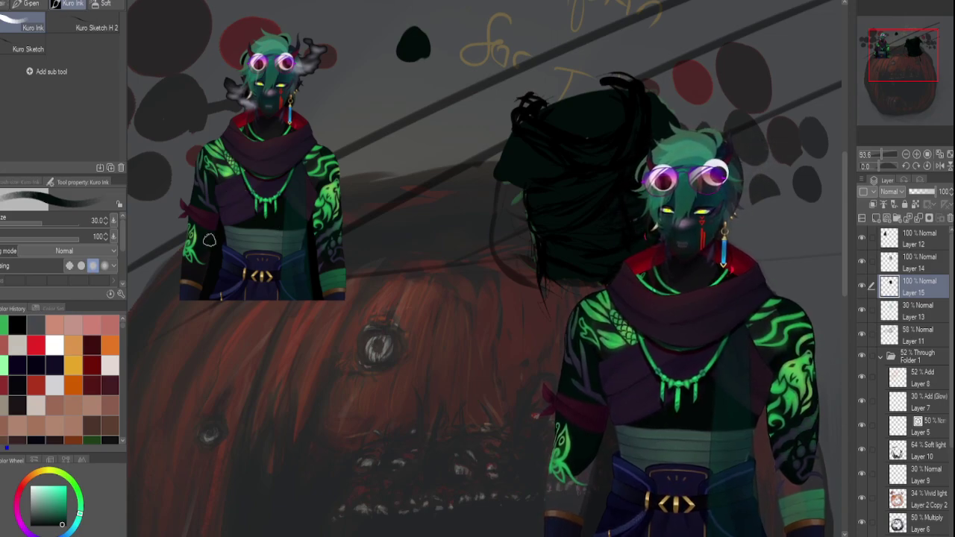
# Sample the dark purple from the reference's chest wrap, paint the figure's scarf folds with it and dab a swatch above the green one.
pyautogui.moveTo(227, 144)
pyautogui.mouseDown()
pyautogui.moveTo(249, 178)
pyautogui.moveTo(299, 188)
pyautogui.moveTo(296, 201)
pyautogui.moveTo(224, 203)
pyautogui.mouseUp()
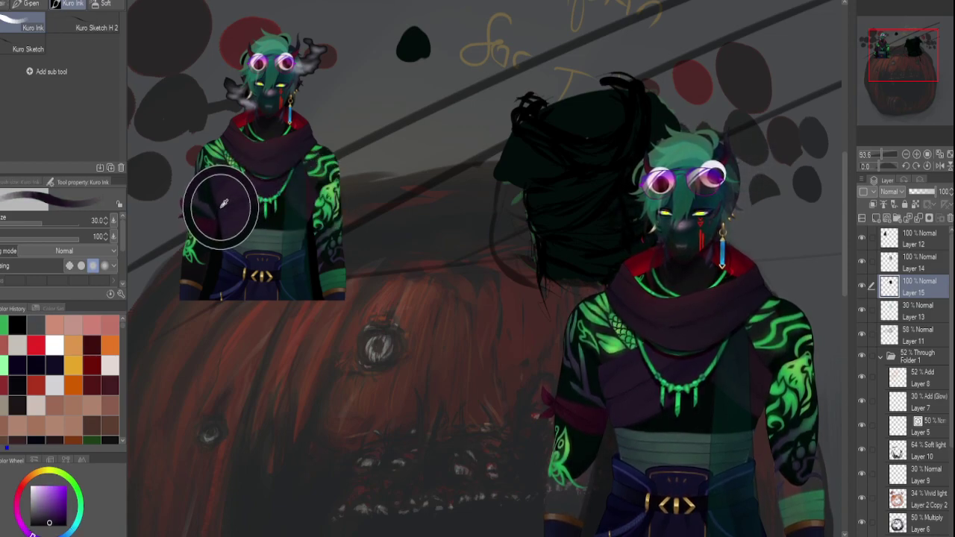
pyautogui.moveTo(561, 209)
pyautogui.mouseDown()
pyautogui.moveTo(613, 182)
pyautogui.moveTo(534, 208)
pyautogui.moveTo(554, 189)
pyautogui.moveTo(536, 224)
pyautogui.moveTo(574, 208)
pyautogui.mouseUp()
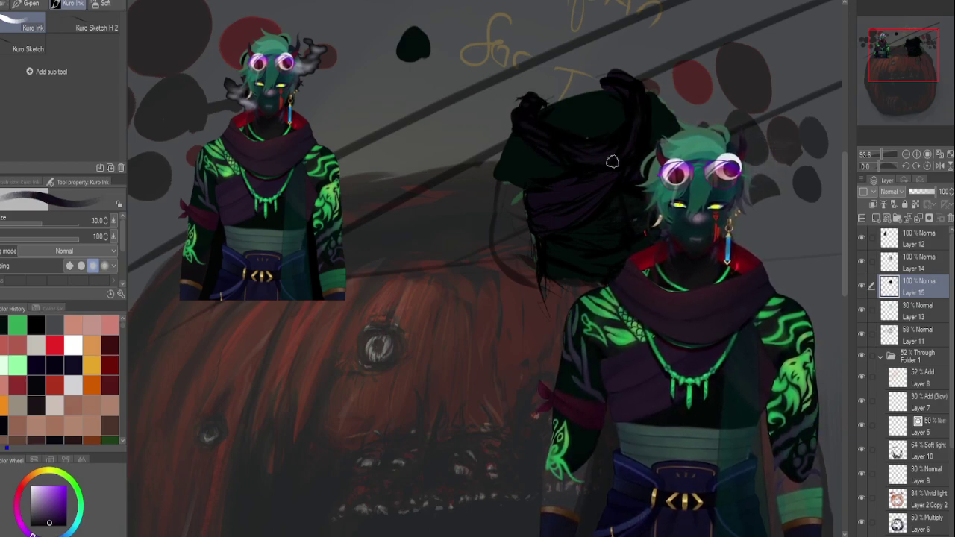
pyautogui.moveTo(896, 51); pyautogui.dragTo(900, 43)
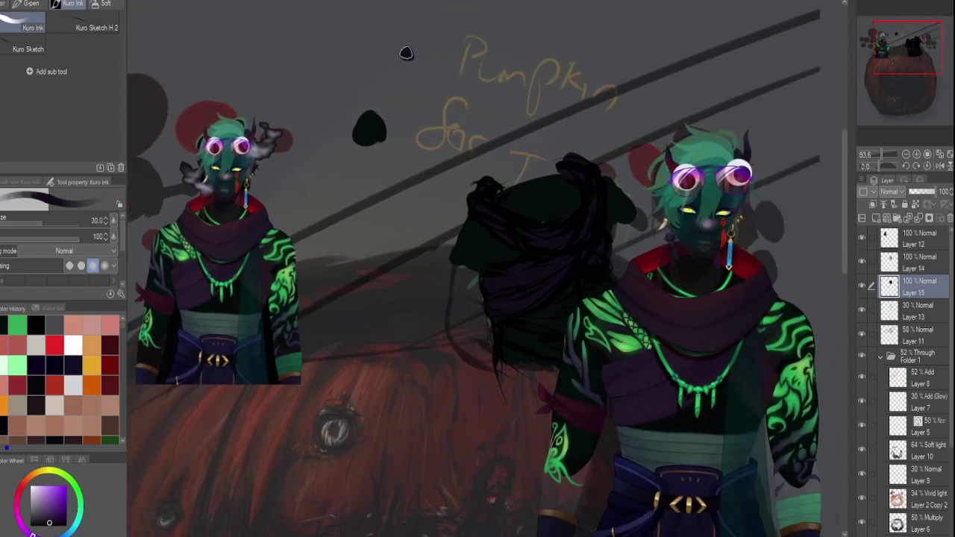
# Paint lighter fold highlights on the scarf with plum tones sampled from the reference scarf, adding a swatch and reducing the brush to size 10.
pyautogui.click(227, 232)
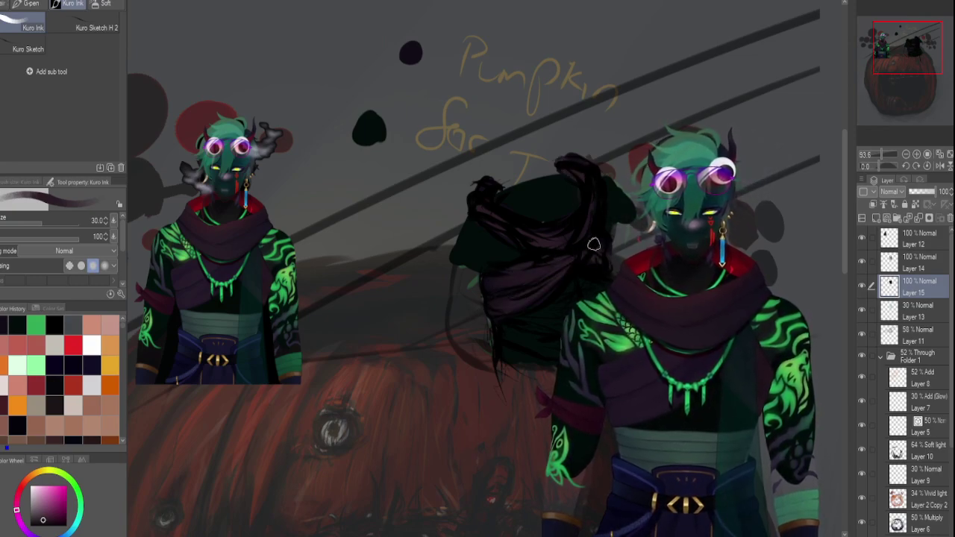
pyautogui.moveTo(425, 54); pyautogui.dragTo(431, 50)
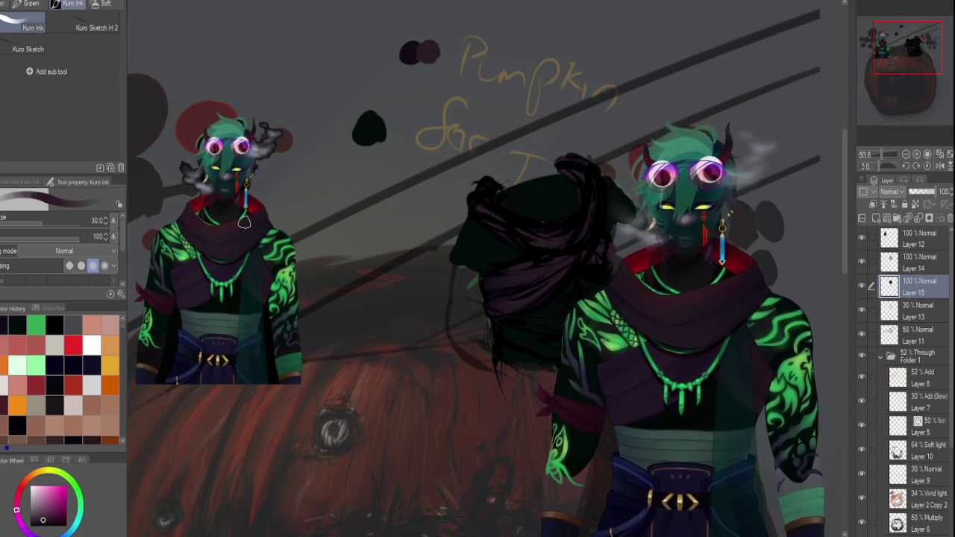
pyautogui.keyDown('alt'); pyautogui.click(263, 208); pyautogui.keyUp('alt')
pyautogui.moveTo(266, 204); pyautogui.dragTo(233, 225)
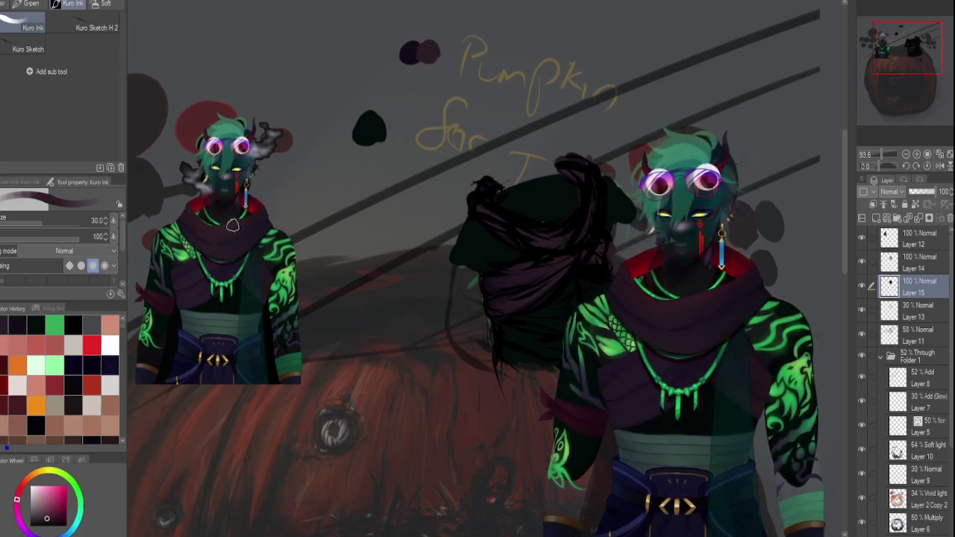
pyautogui.press('[')
pyautogui.press('[')
pyautogui.press('[')
pyautogui.press('[')
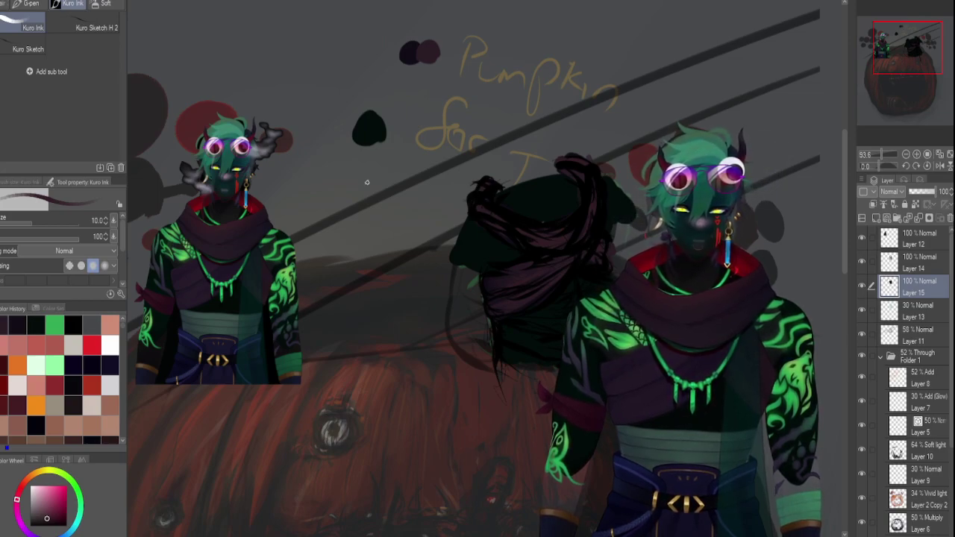
# Dab the reddish plum as a swatch, resample the dark purple swatch and paint the scarf's back rim at brush size 10.
pyautogui.press(']')
pyautogui.press(']')
pyautogui.press(']')
pyautogui.moveTo(421, 67); pyautogui.dragTo(424, 70)
pyautogui.keyDown('alt'); pyautogui.click(411, 55); pyautogui.keyUp('alt')
pyautogui.press('[')
pyautogui.press('[')
pyautogui.press('[')
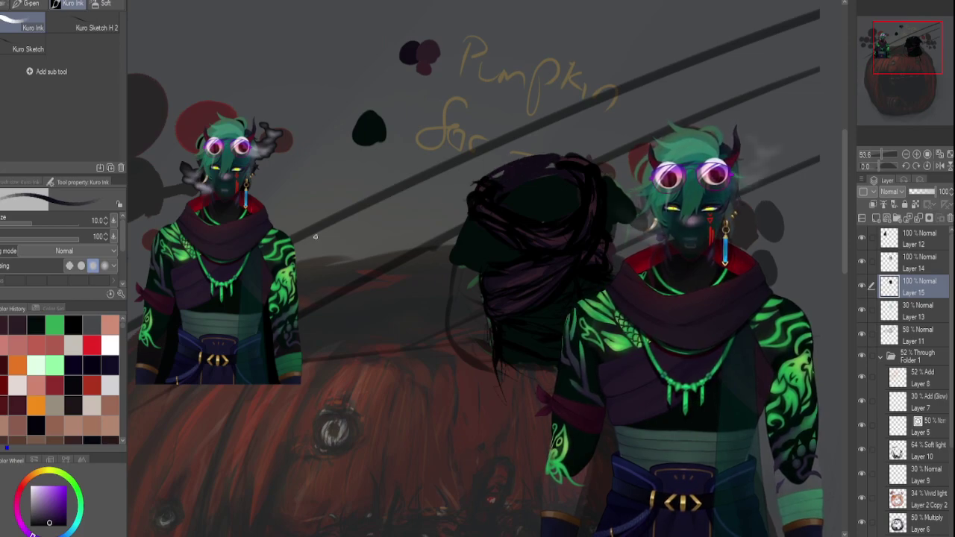
# Paint the inside rim of the figure's scarf with red tones sampled from the reference collar, at brush size 10.
pyautogui.keyDown('alt'); pyautogui.click(248, 203); pyautogui.keyUp('alt')
pyautogui.moveTo(515, 192)
pyautogui.mouseDown()
pyautogui.moveTo(533, 178)
pyautogui.moveTo(503, 190)
pyautogui.moveTo(562, 176)
pyautogui.moveTo(534, 177)
pyautogui.moveTo(584, 191)
pyautogui.mouseUp()
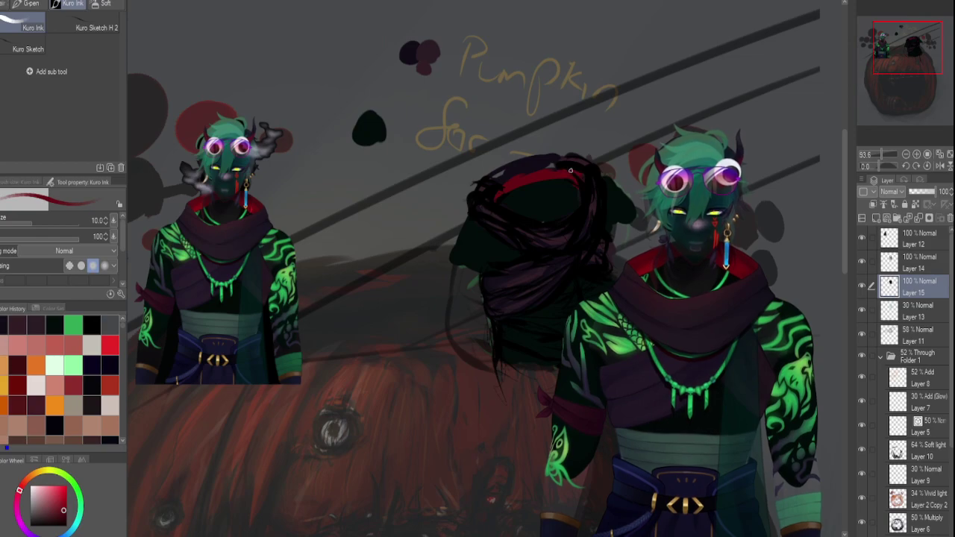
pyautogui.moveTo(498, 182); pyautogui.dragTo(559, 164)
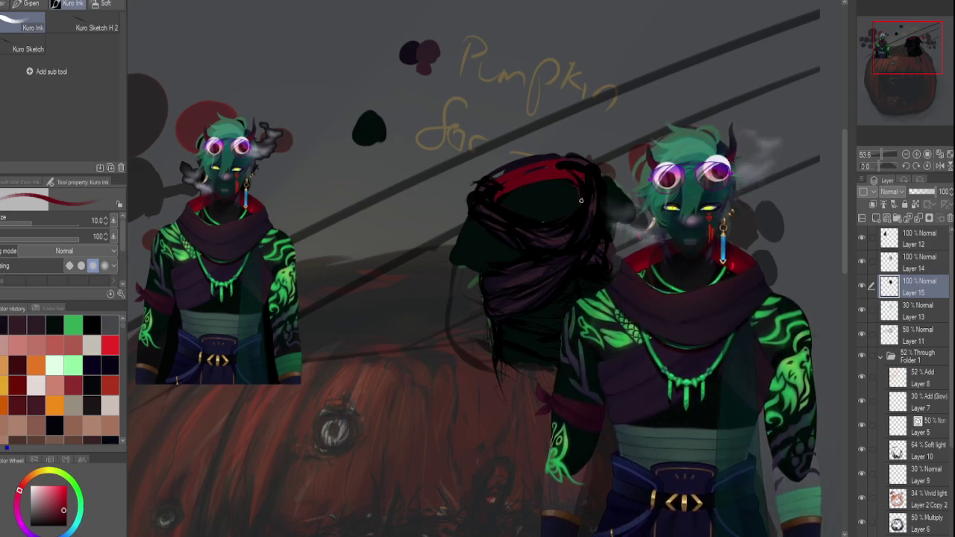
pyautogui.keyDown('alt'); pyautogui.click(252, 206); pyautogui.keyUp('alt')
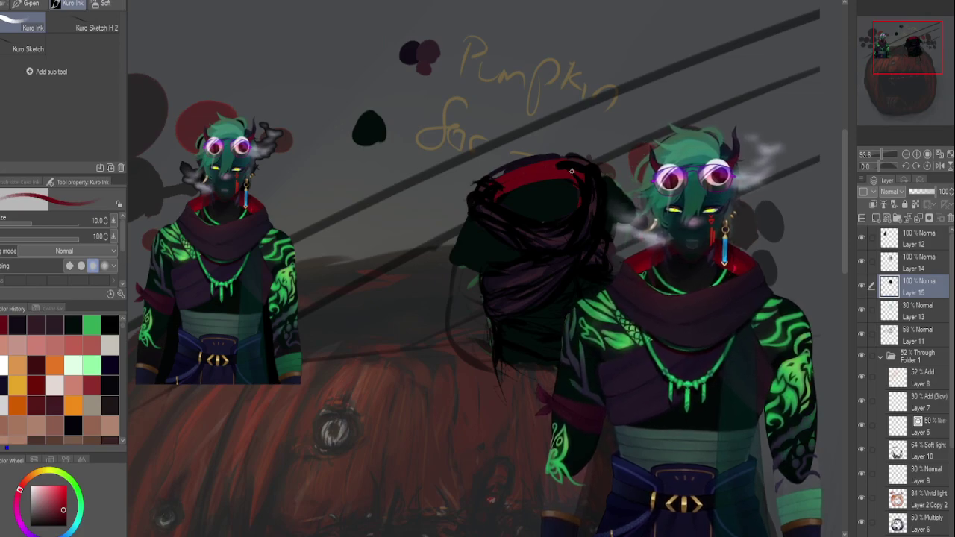
pyautogui.keyDown('alt'); pyautogui.click(254, 209); pyautogui.keyUp('alt')
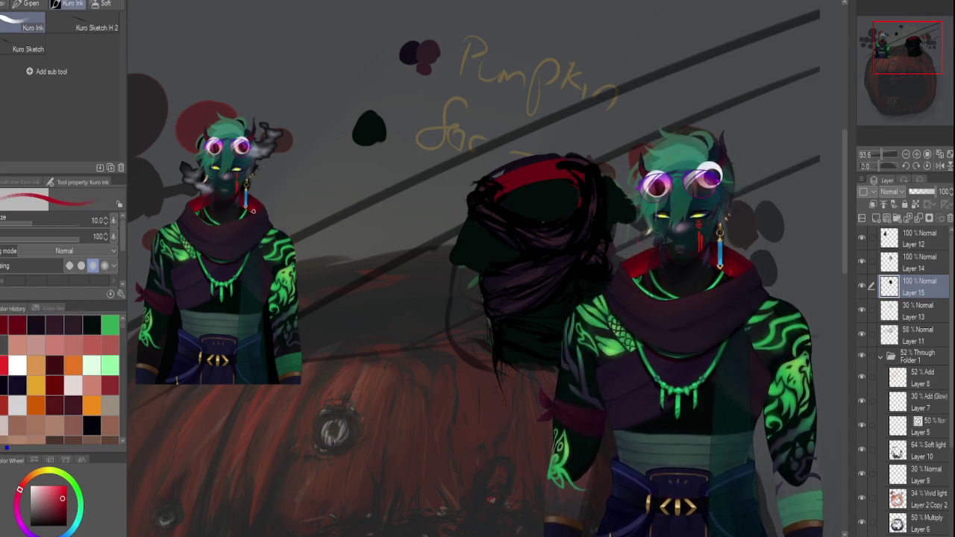
pyautogui.moveTo(497, 189)
pyautogui.mouseDown()
pyautogui.moveTo(578, 180)
pyautogui.moveTo(553, 177)
pyautogui.moveTo(581, 184)
pyautogui.mouseUp()
# Enlarge the brush to size 17, brighten the scarf's red lining and break it up with near-black sampled from the reference.
pyautogui.keyDown('alt'); pyautogui.click(195, 205); pyautogui.keyUp('alt')
pyautogui.press(']')
pyautogui.press(']')
pyautogui.press(']')
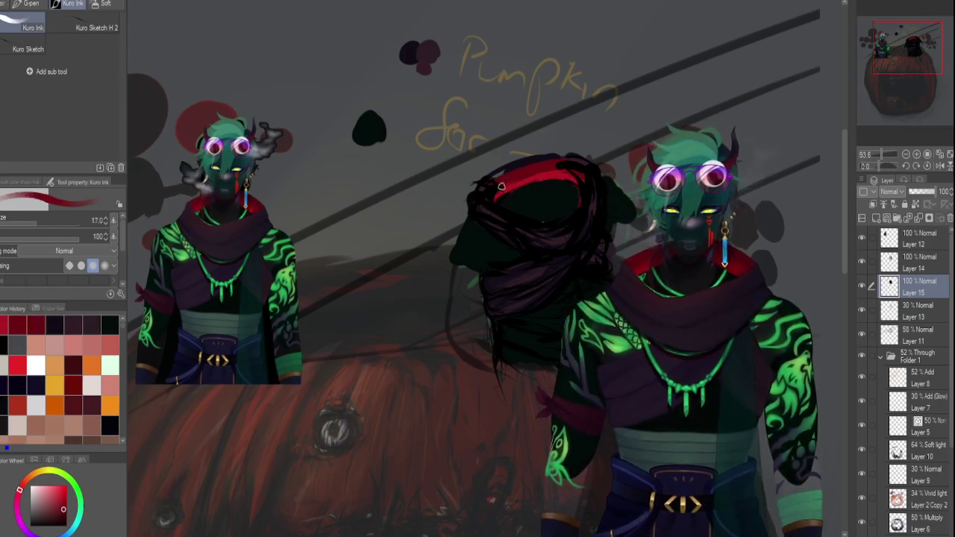
pyautogui.moveTo(501, 187); pyautogui.dragTo(568, 164)
pyautogui.keyDown('alt'); pyautogui.click(540, 165); pyautogui.keyUp('alt')
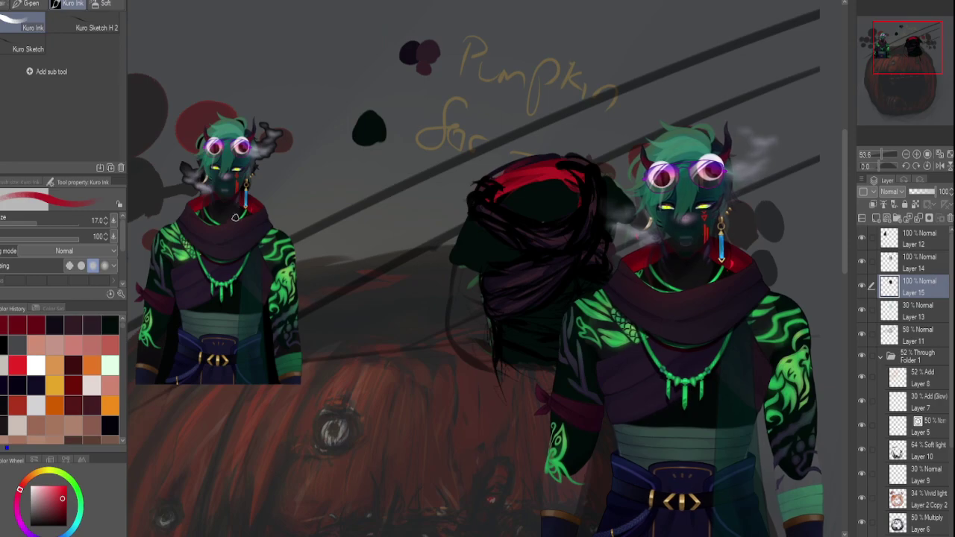
pyautogui.keyDown('alt'); pyautogui.click(212, 217); pyautogui.keyUp('alt')
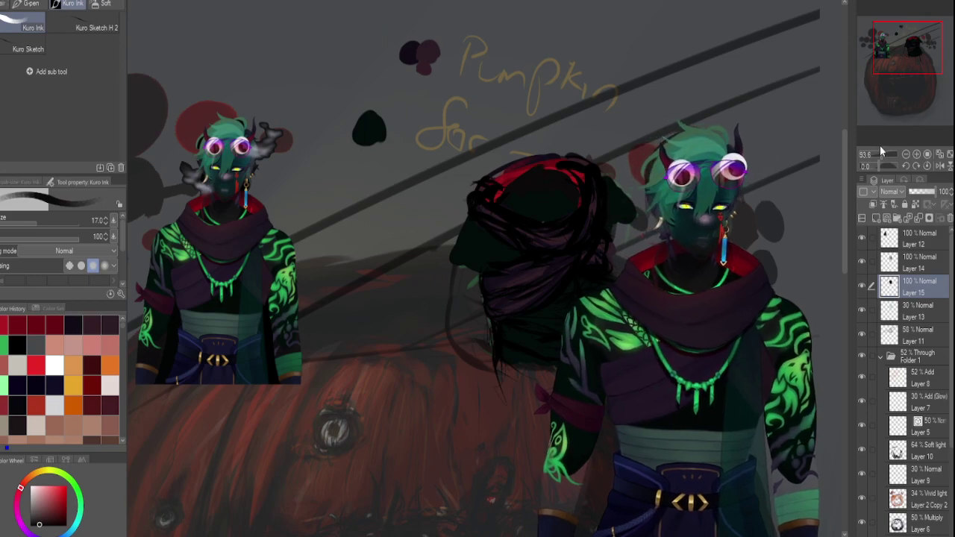
# Sample dark green from the reference's shirt, set the brush to size 25 and shade the side of the figure's torso.
pyautogui.moveTo(885, 153); pyautogui.dragTo(868, 162)
pyautogui.hotkey('ctrl', '+')
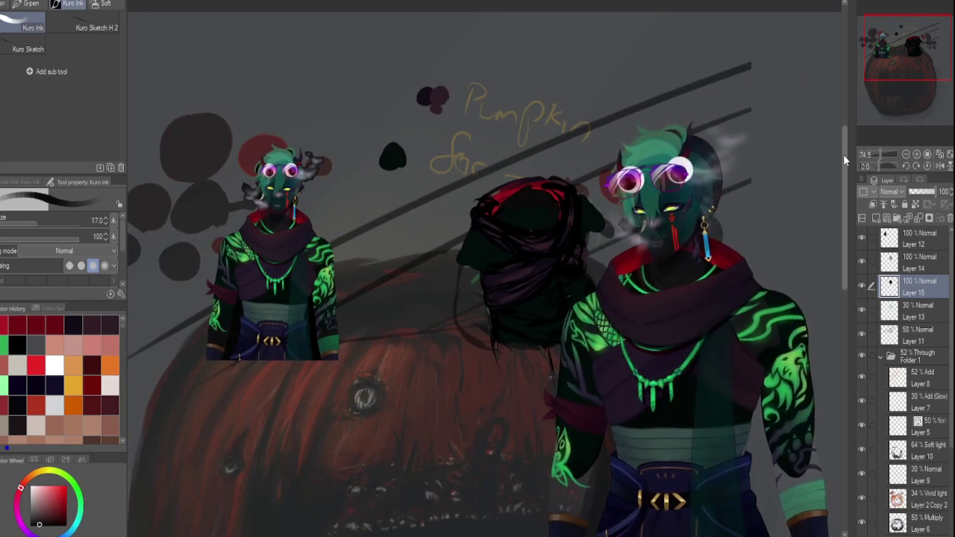
pyautogui.press(']')
pyautogui.press(']')
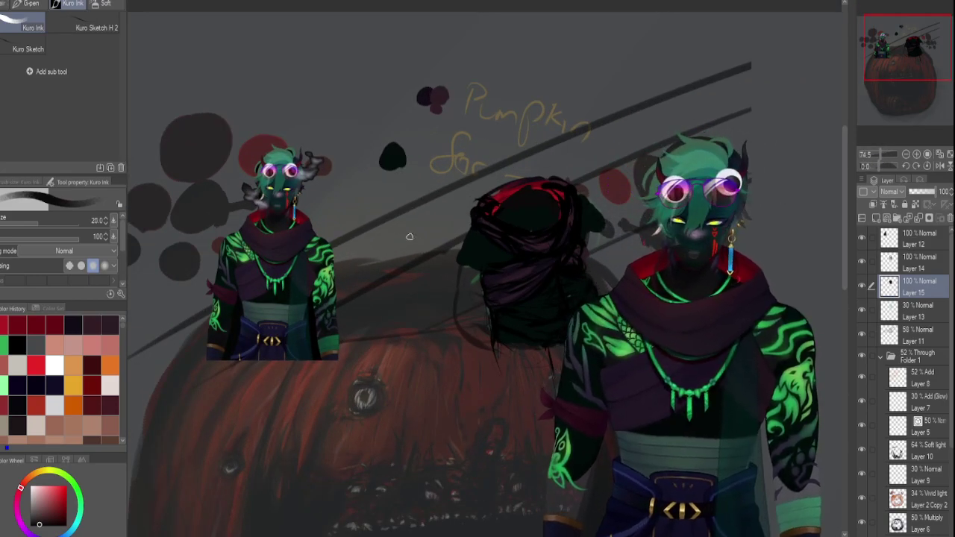
pyautogui.press('[')
pyautogui.press('[')
pyautogui.press('[')
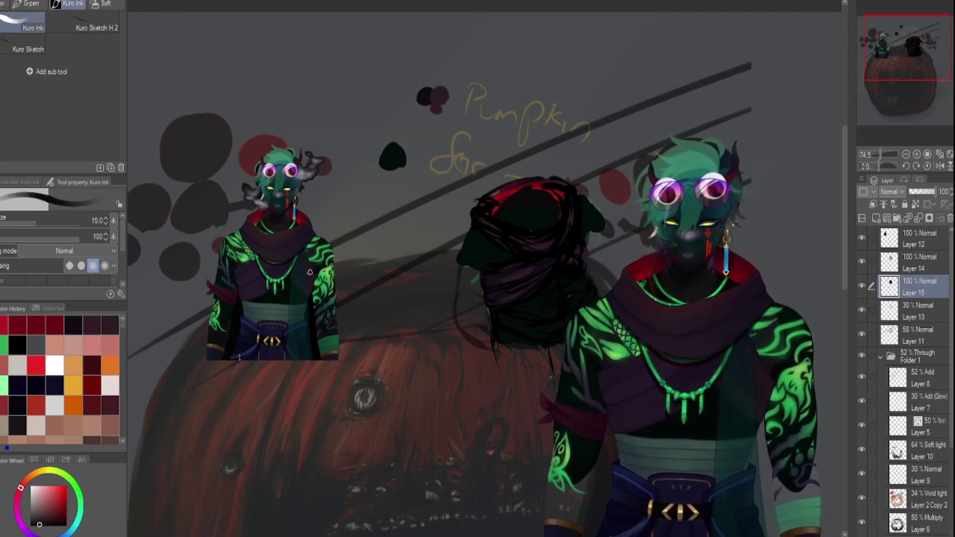
pyautogui.keyDown('alt'); pyautogui.click(301, 297); pyautogui.keyUp('alt')
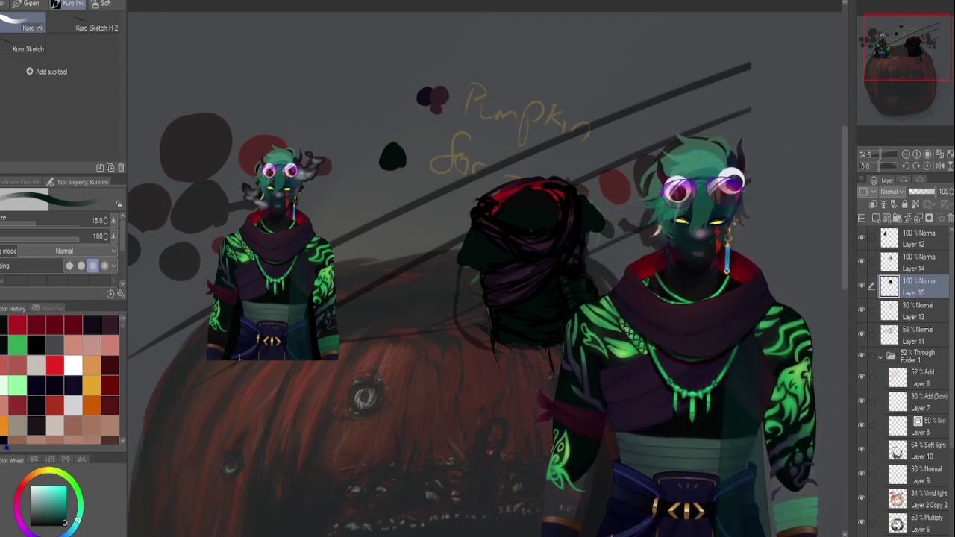
pyautogui.press(']')
pyautogui.press(']')
pyautogui.press(']')
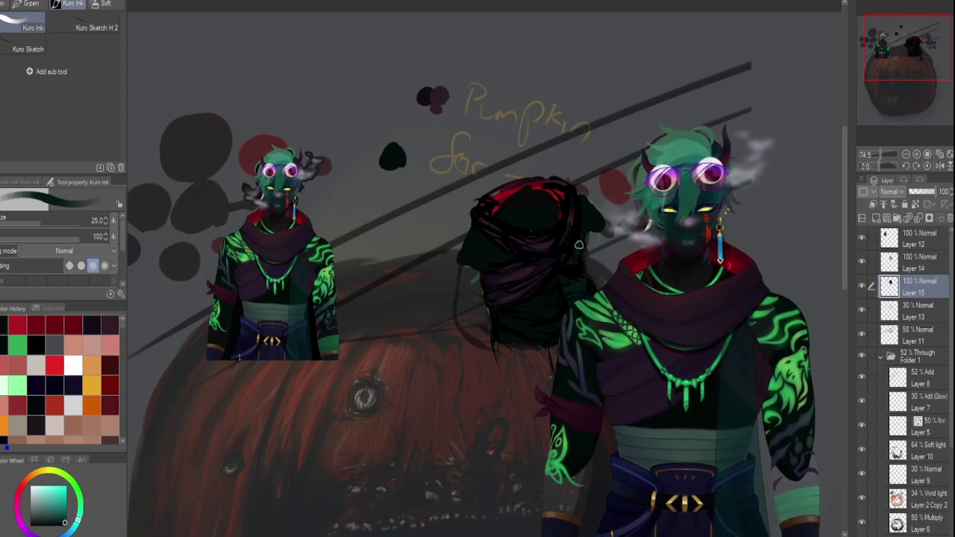
# Paint the figure's lower torso and waist with dark green, teal and blue tones sampled from the reference's shirt and waist wrap.
pyautogui.keyDown('alt'); pyautogui.click(299, 288); pyautogui.keyUp('alt')
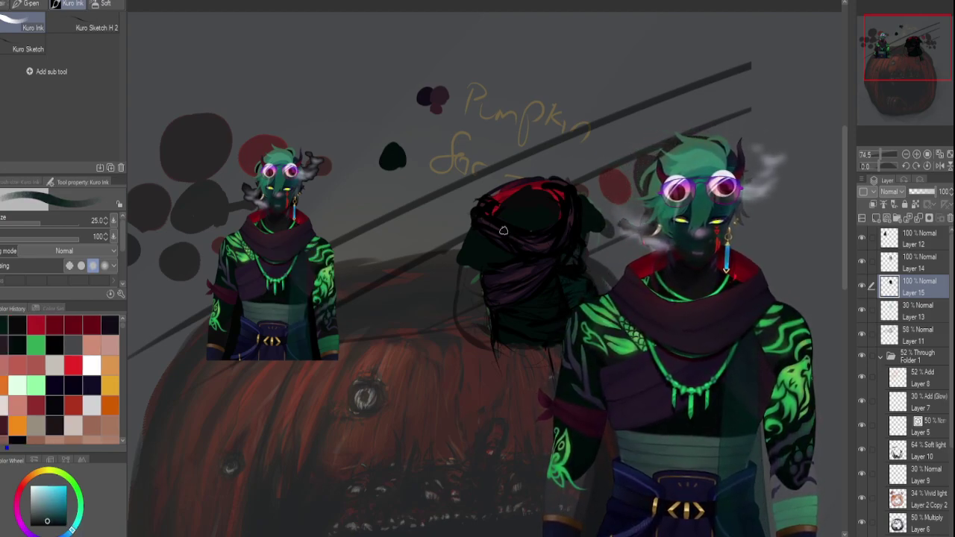
pyautogui.keyDown('alt'); pyautogui.click(297, 292); pyautogui.keyUp('alt')
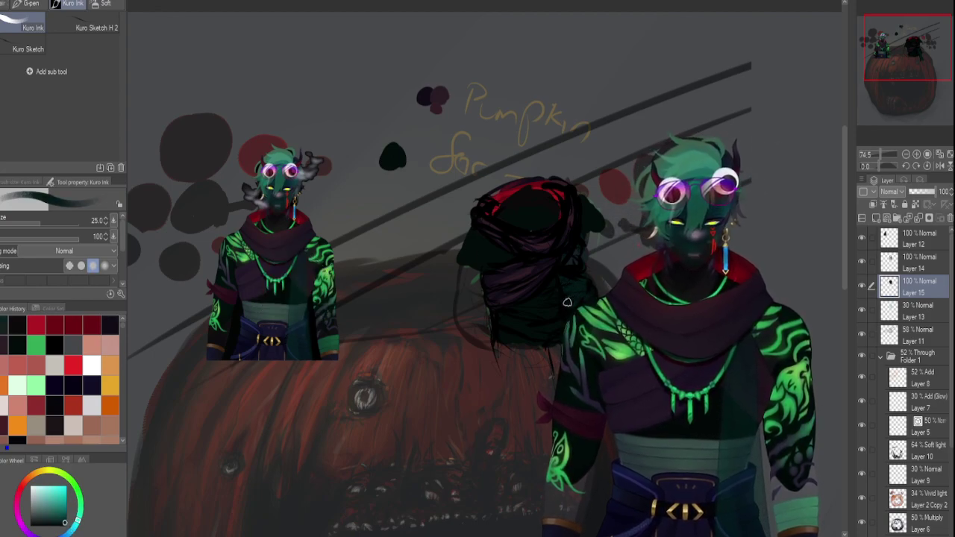
pyautogui.keyDown('alt'); pyautogui.click(288, 314); pyautogui.keyUp('alt')
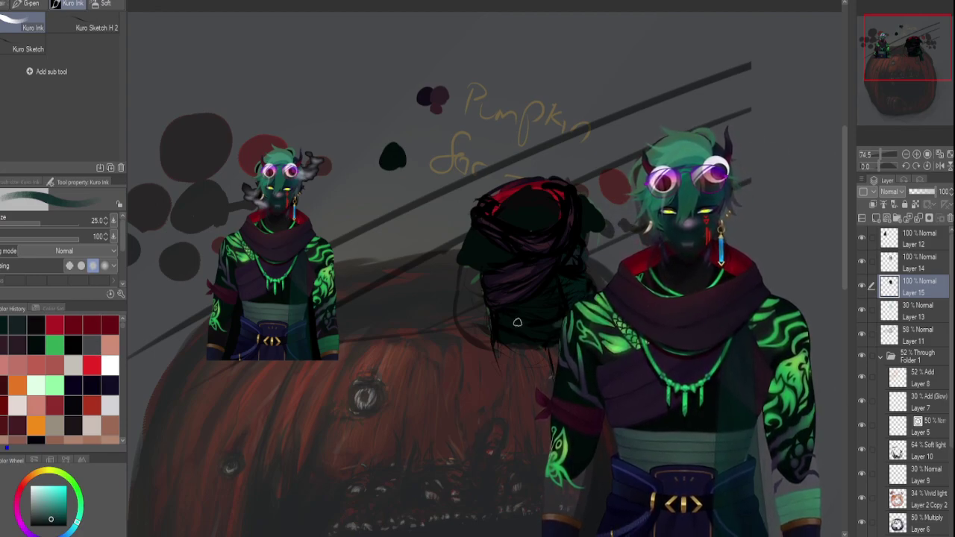
pyautogui.keyDown('alt'); pyautogui.click(295, 330); pyautogui.keyUp('alt')
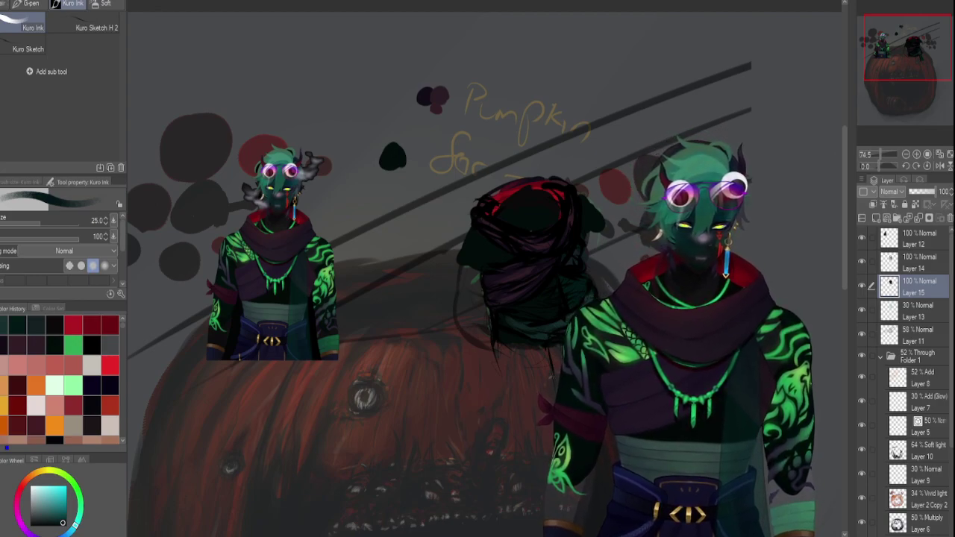
pyautogui.keyDown('alt'); pyautogui.click(299, 326); pyautogui.keyUp('alt')
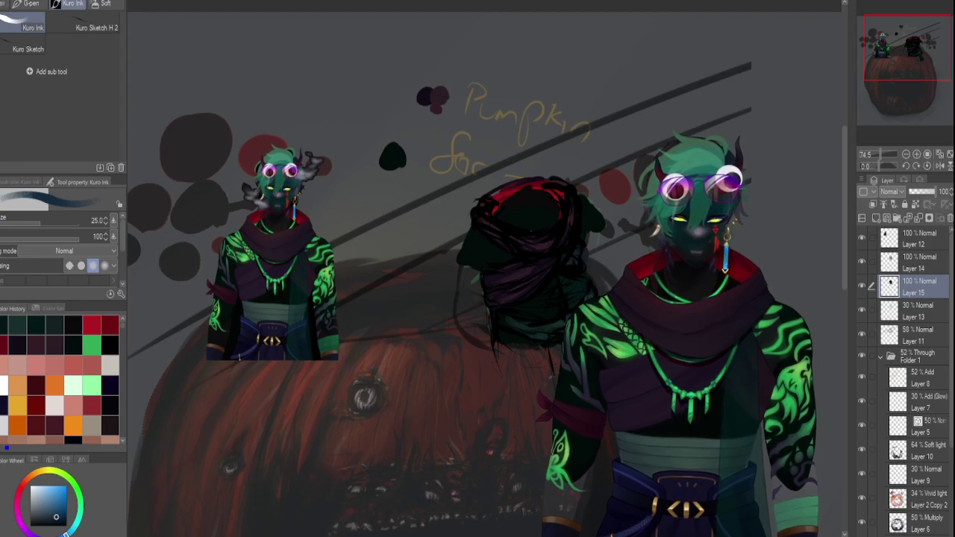
pyautogui.keyDown('alt'); pyautogui.click(286, 296); pyautogui.keyUp('alt')
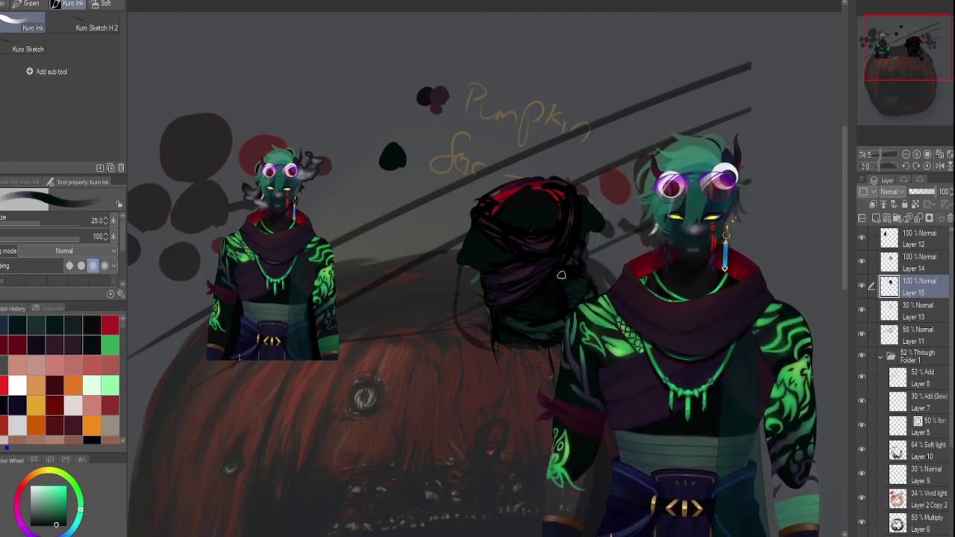
# Refine the torso shading at brush size 20 with dark purple and teal sampled from the reference's chest and waist wrap.
pyautogui.press('[')
pyautogui.press('[')
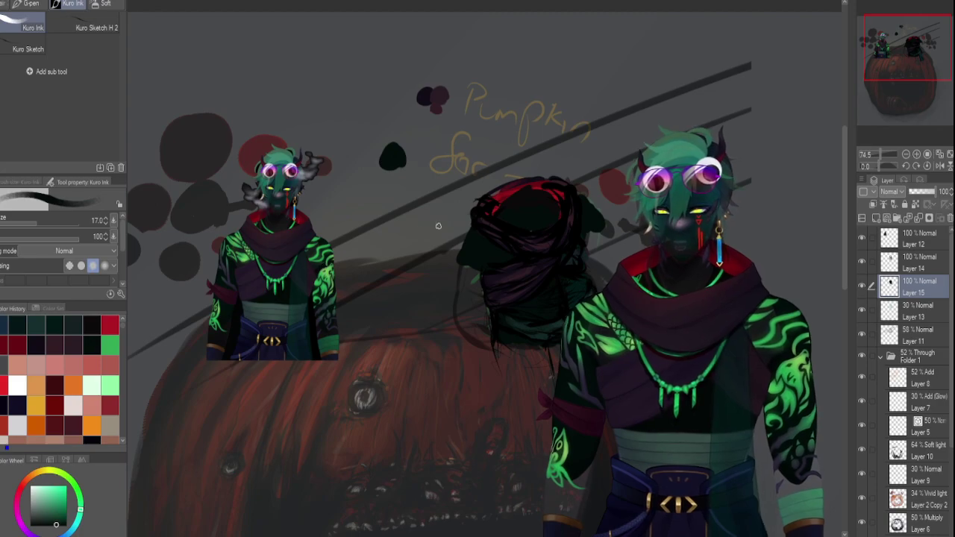
pyautogui.press(']')
pyautogui.keyDown('alt'); pyautogui.click(309, 273); pyautogui.keyUp('alt')
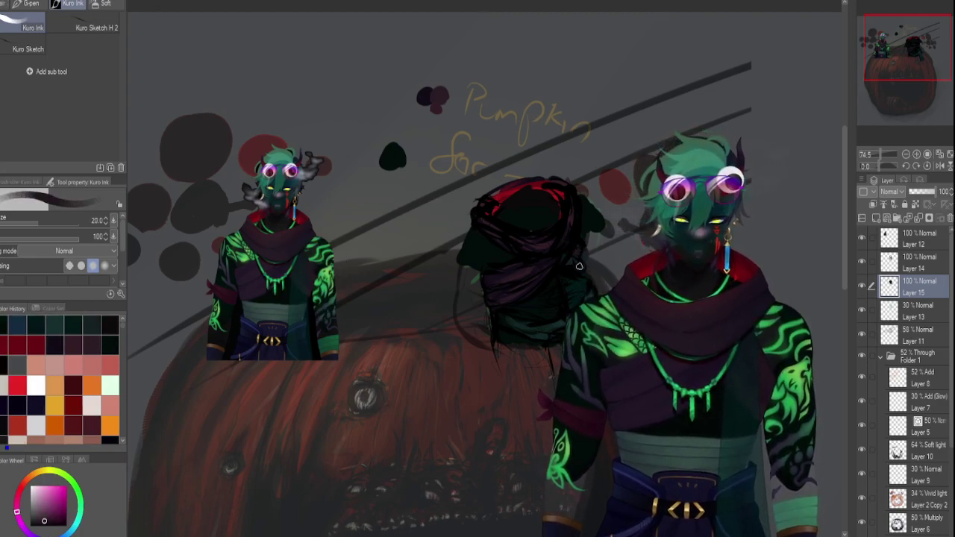
pyautogui.press(']')
pyautogui.press(']')
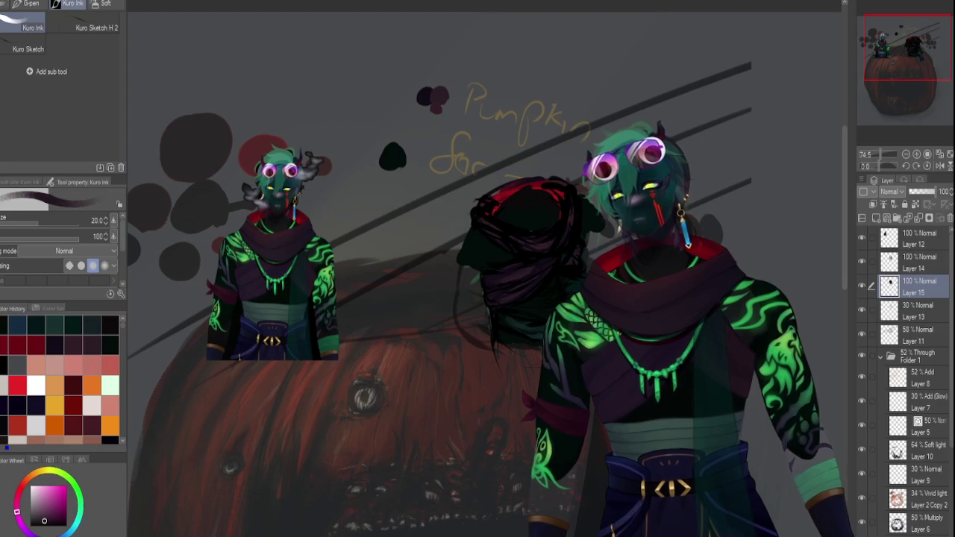
pyautogui.keyDown('alt'); pyautogui.click(303, 296); pyautogui.keyUp('alt')
pyautogui.moveTo(303, 297); pyautogui.dragTo(294, 309)
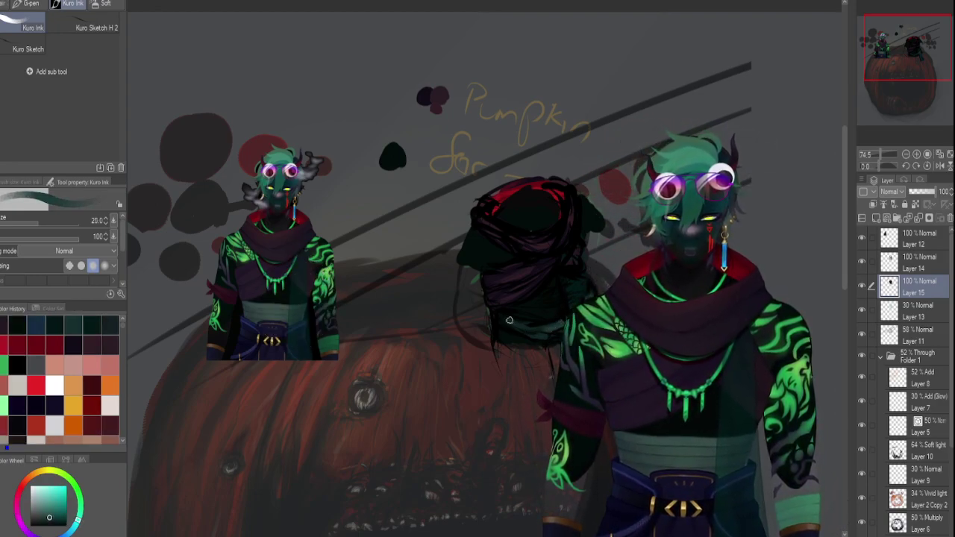
# Paint the figure's waist wrap with pale teal and dark green tones sampled from the reference, reducing the brush to size 17.
pyautogui.keyDown('alt'); pyautogui.click(257, 312); pyautogui.keyUp('alt')
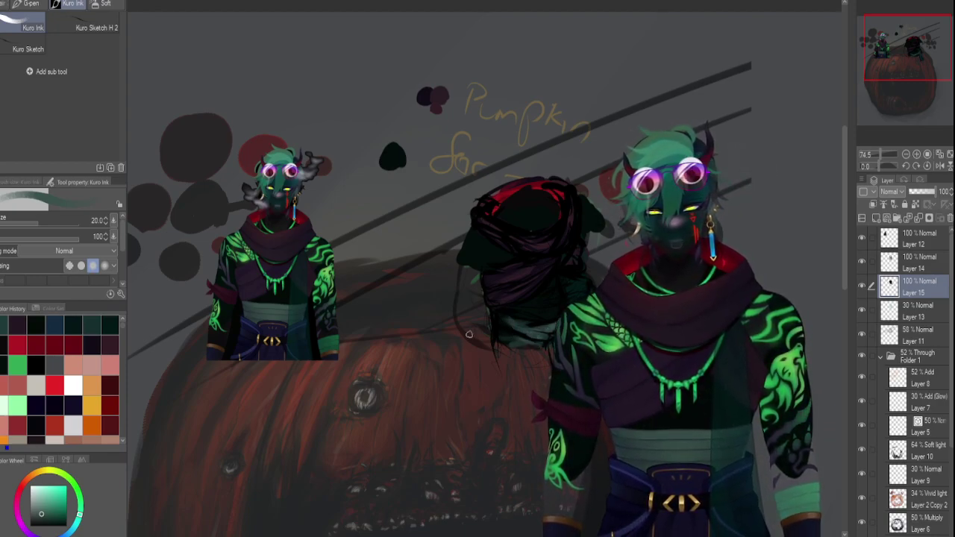
pyautogui.keyDown('alt'); pyautogui.click(295, 312); pyautogui.keyUp('alt')
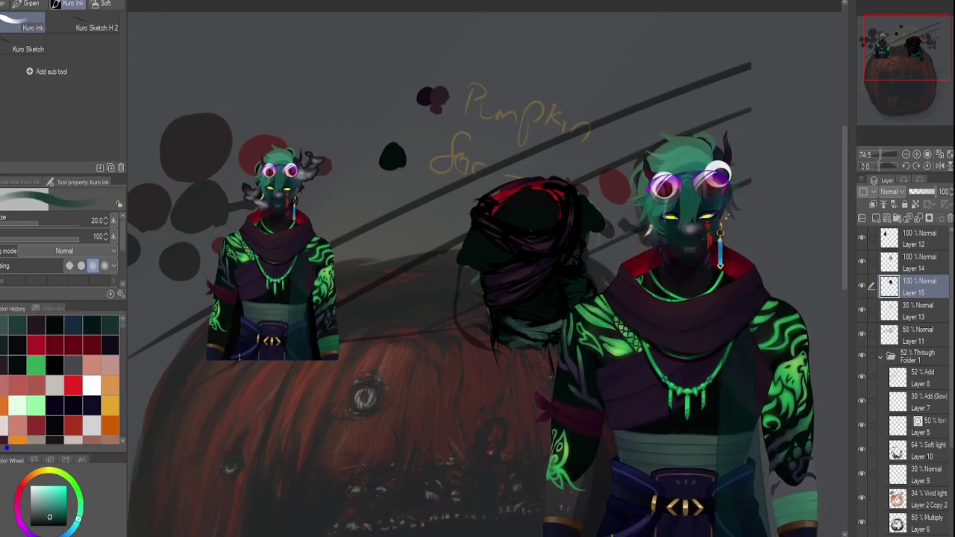
pyautogui.keyDown('alt'); pyautogui.click(295, 307); pyautogui.keyUp('alt')
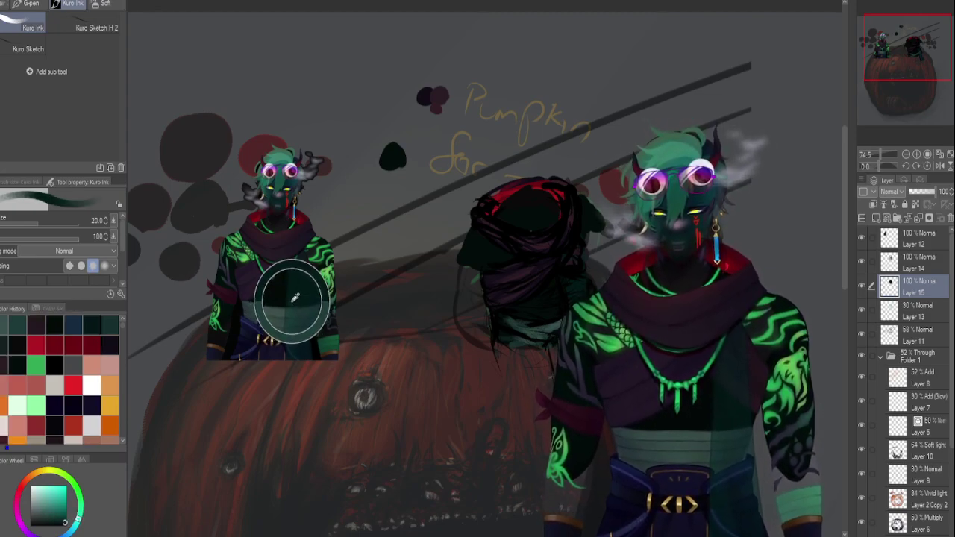
pyautogui.keyDown('alt'); pyautogui.click(295, 303); pyautogui.keyUp('alt')
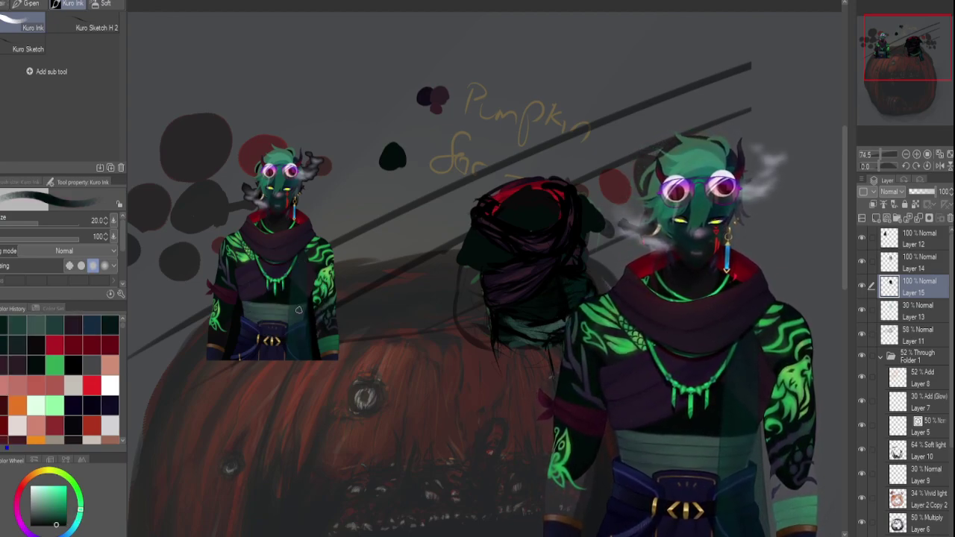
pyautogui.keyDown('alt'); pyautogui.click(291, 308); pyautogui.keyUp('alt')
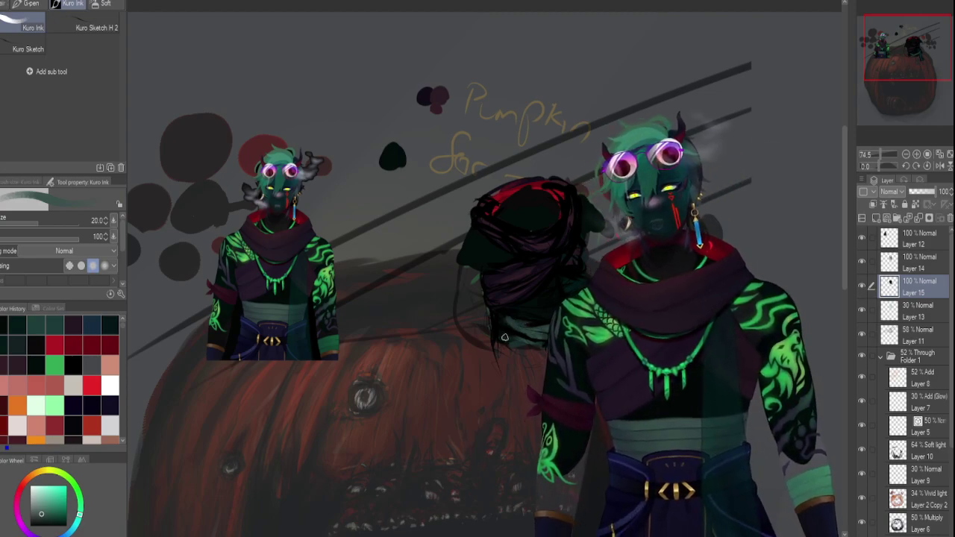
pyautogui.press('[')
pyautogui.keyDown('alt'); pyautogui.click(253, 336); pyautogui.keyUp('alt')
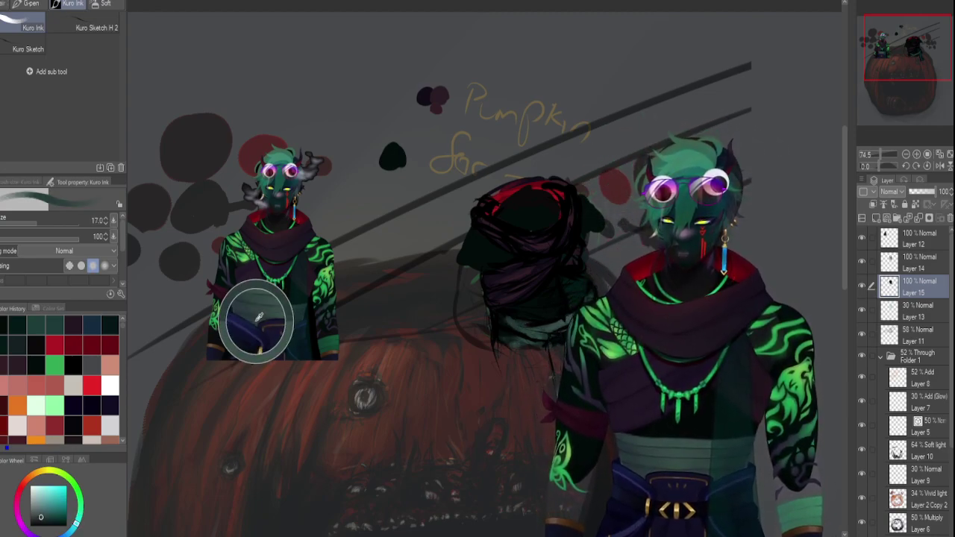
pyautogui.keyDown('alt'); pyautogui.click(266, 333); pyautogui.keyUp('alt')
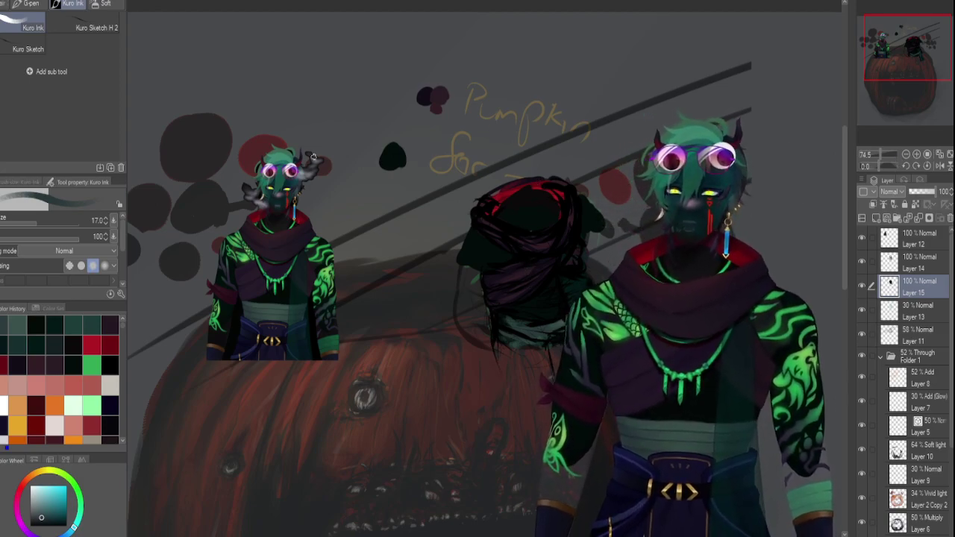
# Sample a greyish violet from the reference's head area and reduce the brush to size 15 for the smoke.
pyautogui.keyDown('alt'); pyautogui.click(307, 176); pyautogui.keyUp('alt')
pyautogui.moveTo(891, 159); pyautogui.dragTo(881, 166)
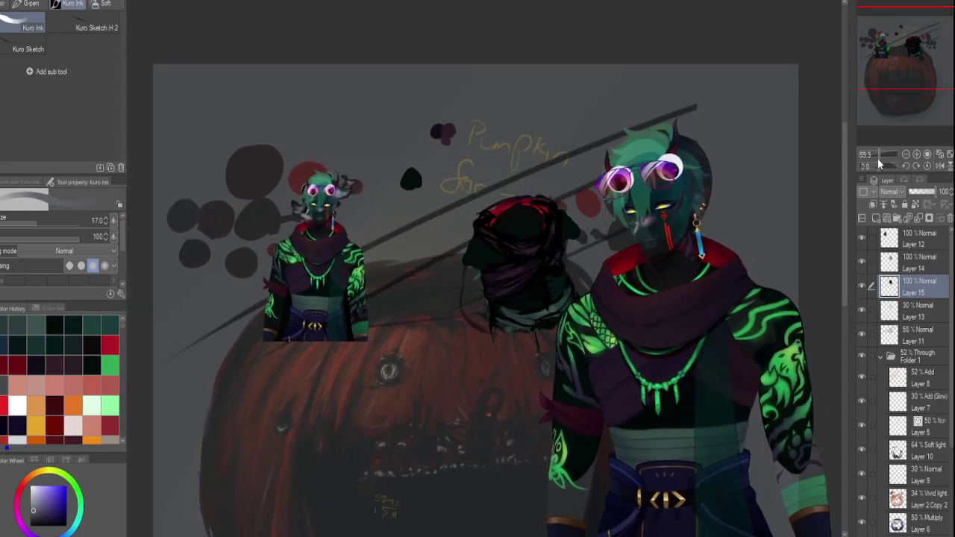
pyautogui.press('[')
pyautogui.moveTo(608, 146)
pyautogui.mouseDown()
pyautogui.moveTo(590, 100)
pyautogui.moveTo(604, 151)
pyautogui.mouseUp()
pyautogui.hotkey('ctrl', 'z')
pyautogui.moveTo(592, 117); pyautogui.dragTo(607, 112)
pyautogui.hotkey('ctrl', 'z')
pyautogui.hotkey('ctrl', 'z')
# Paint grey smoke wisps above the figure and beside the colour swatches, then highlight them with pale teal sampled from the reference.
pyautogui.moveTo(600, 161)
pyautogui.mouseDown()
pyautogui.moveTo(583, 140)
pyautogui.moveTo(607, 113)
pyautogui.moveTo(589, 153)
pyautogui.moveTo(581, 134)
pyautogui.moveTo(611, 88)
pyautogui.mouseUp()
pyautogui.moveTo(440, 179)
pyautogui.mouseDown()
pyautogui.moveTo(426, 153)
pyautogui.moveTo(435, 145)
pyautogui.moveTo(433, 174)
pyautogui.moveTo(415, 177)
pyautogui.mouseUp()
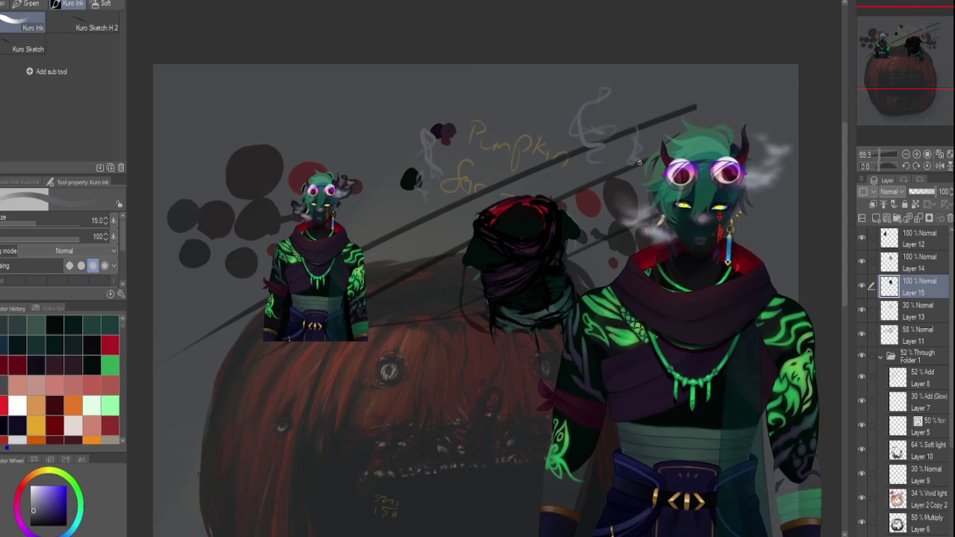
pyautogui.moveTo(410, 193)
pyautogui.mouseDown()
pyautogui.moveTo(402, 219)
pyautogui.moveTo(393, 206)
pyautogui.mouseUp()
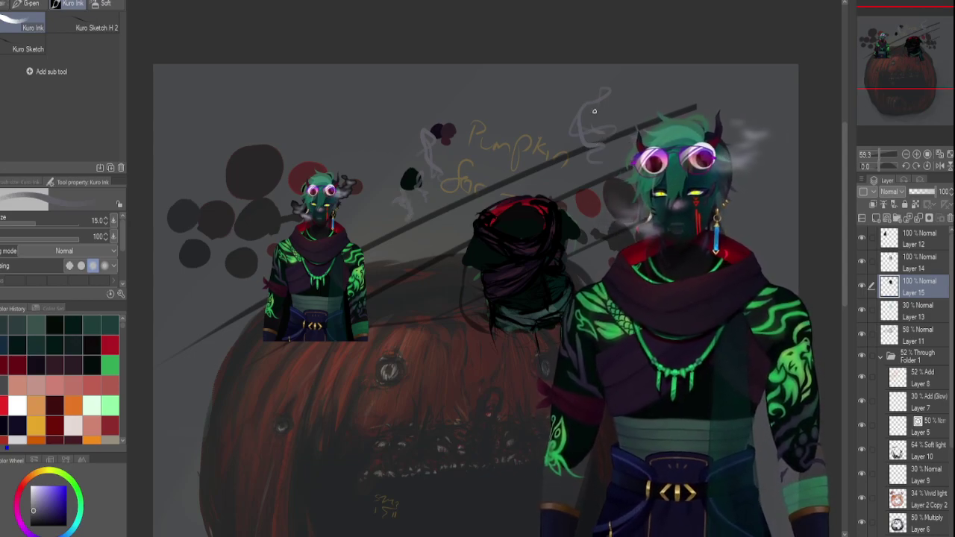
pyautogui.keyDown('alt'); pyautogui.click(338, 193); pyautogui.keyUp('alt')
pyautogui.moveTo(593, 102)
pyautogui.mouseDown()
pyautogui.moveTo(576, 126)
pyautogui.moveTo(596, 156)
pyautogui.moveTo(587, 109)
pyautogui.moveTo(592, 152)
pyautogui.mouseUp()
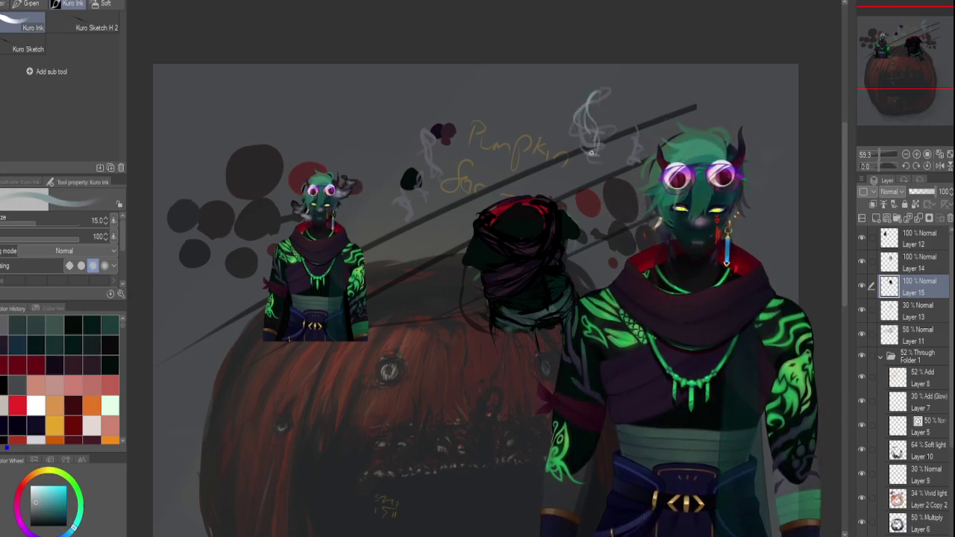
pyautogui.moveTo(421, 135)
pyautogui.mouseDown()
pyautogui.moveTo(443, 170)
pyautogui.moveTo(428, 138)
pyautogui.moveTo(433, 176)
pyautogui.moveTo(409, 222)
pyautogui.mouseUp()
# Shade the figure's collar and scarf with dark red, deep green and dark purple sampled from the artwork and reference.
pyautogui.moveTo(297, 220); pyautogui.dragTo(334, 224)
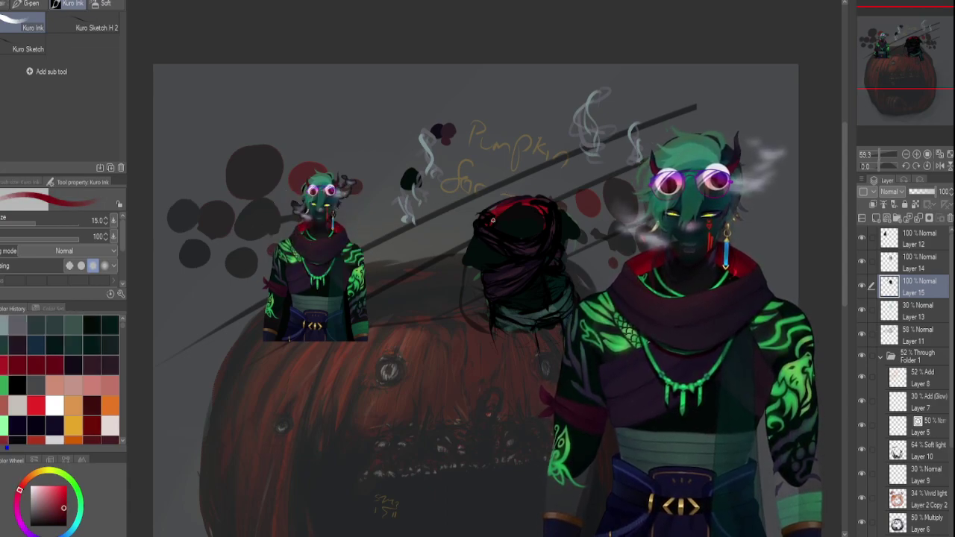
pyautogui.moveTo(333, 231); pyautogui.dragTo(333, 228)
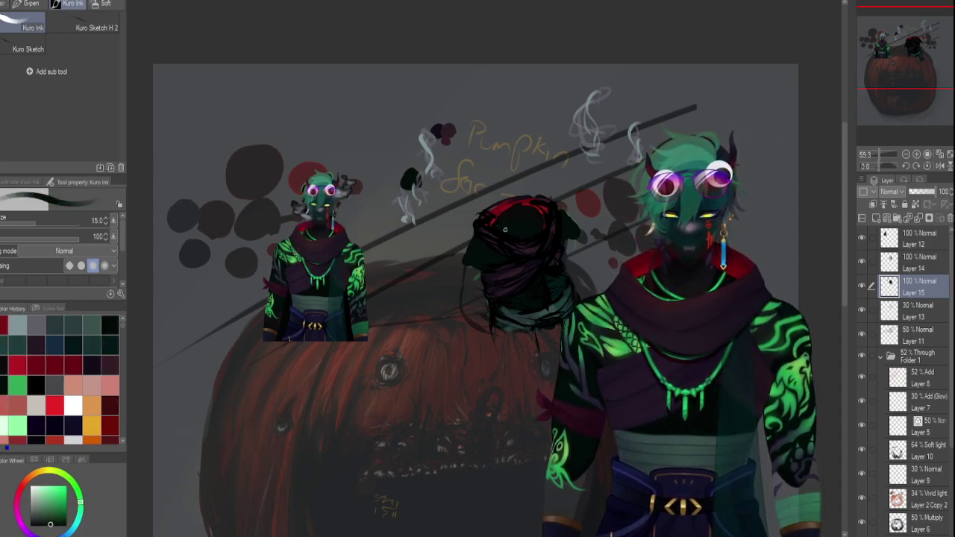
pyautogui.moveTo(324, 248); pyautogui.dragTo(323, 246)
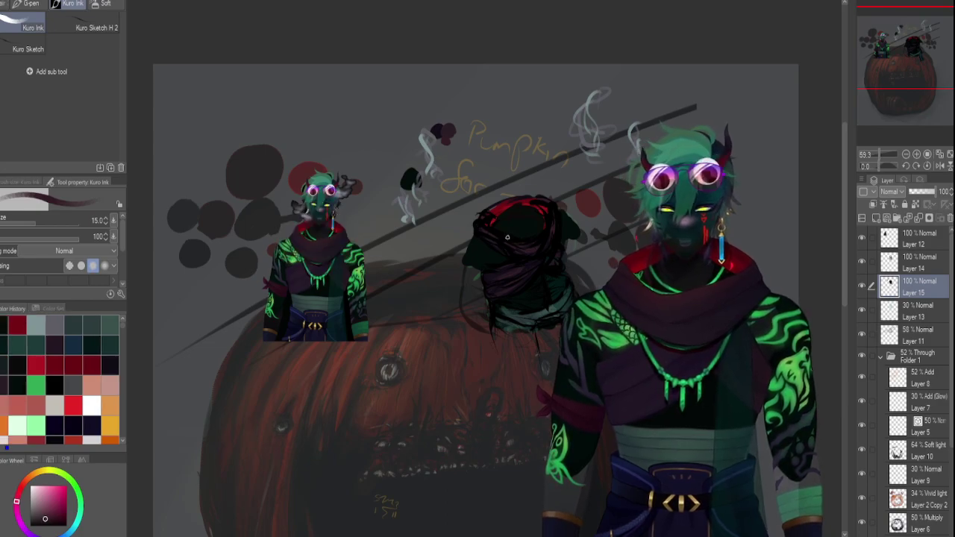
pyautogui.moveTo(326, 264)
pyautogui.mouseDown()
pyautogui.moveTo(335, 270)
pyautogui.moveTo(323, 269)
pyautogui.mouseUp()
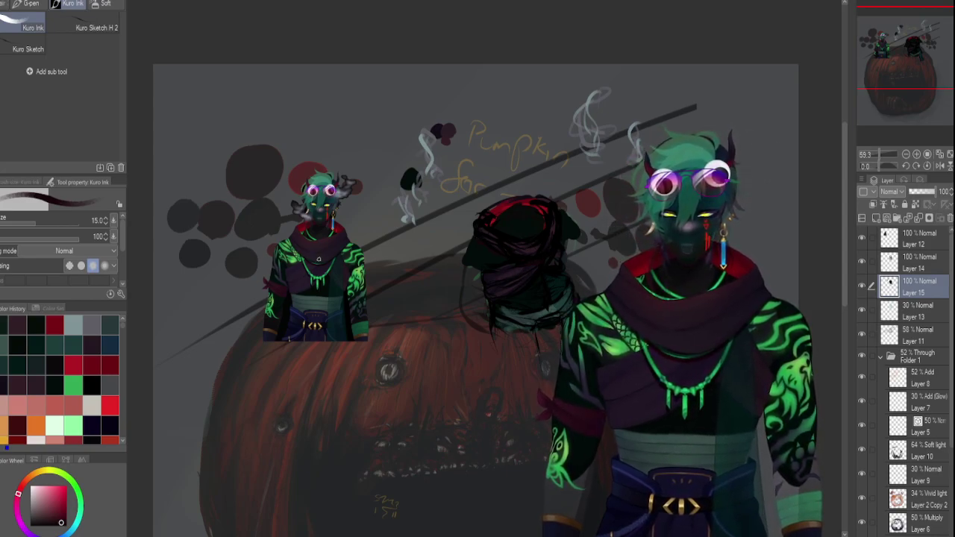
pyautogui.keyDown('alt'); pyautogui.click(317, 244); pyautogui.keyUp('alt')
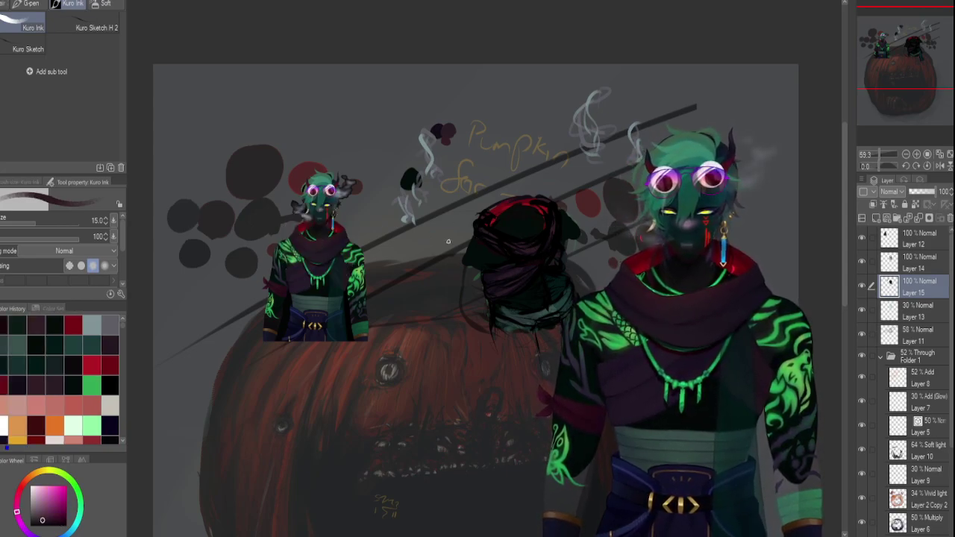
pyautogui.moveTo(317, 244); pyautogui.dragTo(321, 236)
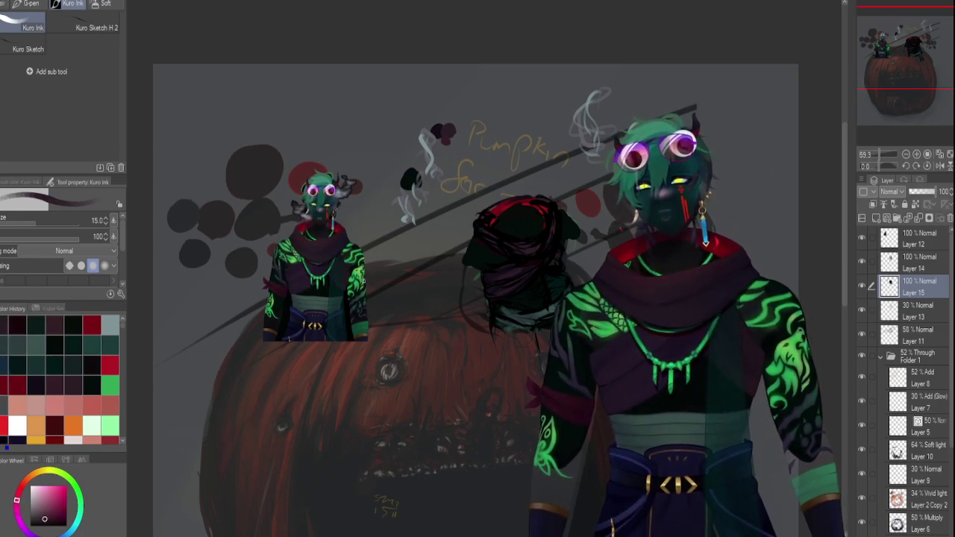
# Block in the figure's lower garment below the waist wrap with navy and dark teal sampled from the reference's belt and robe.
pyautogui.moveTo(316, 316); pyautogui.dragTo(312, 317)
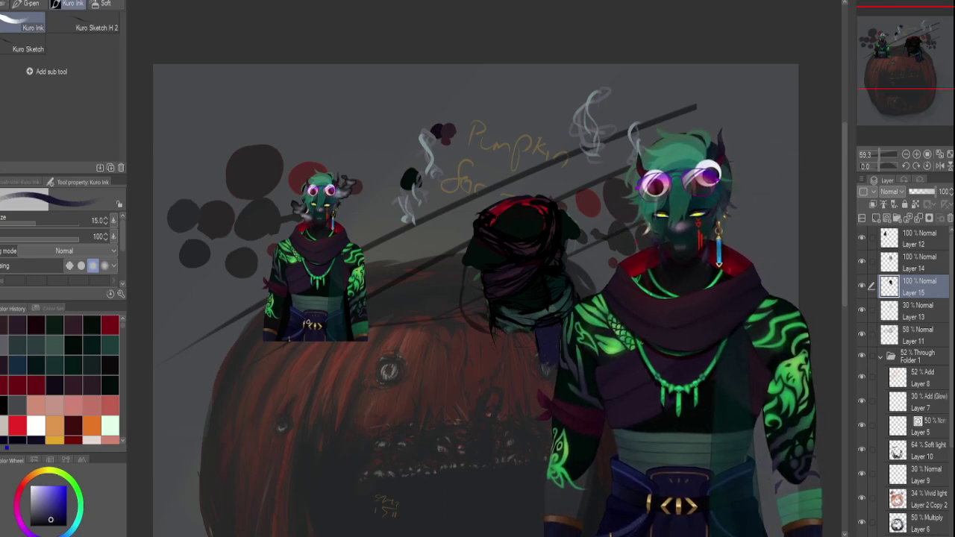
pyautogui.click(300, 315)
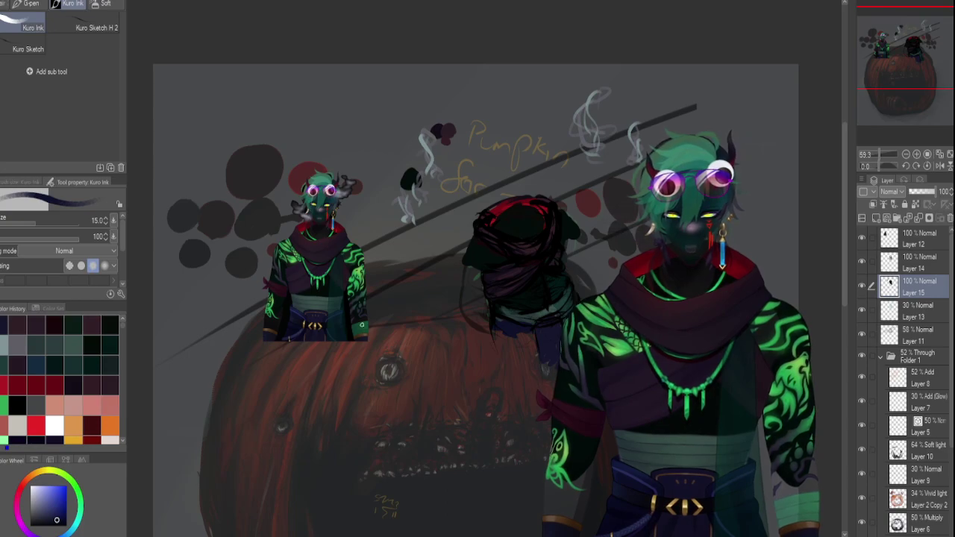
pyautogui.keyDown('alt'); pyautogui.click(330, 320); pyautogui.keyUp('alt')
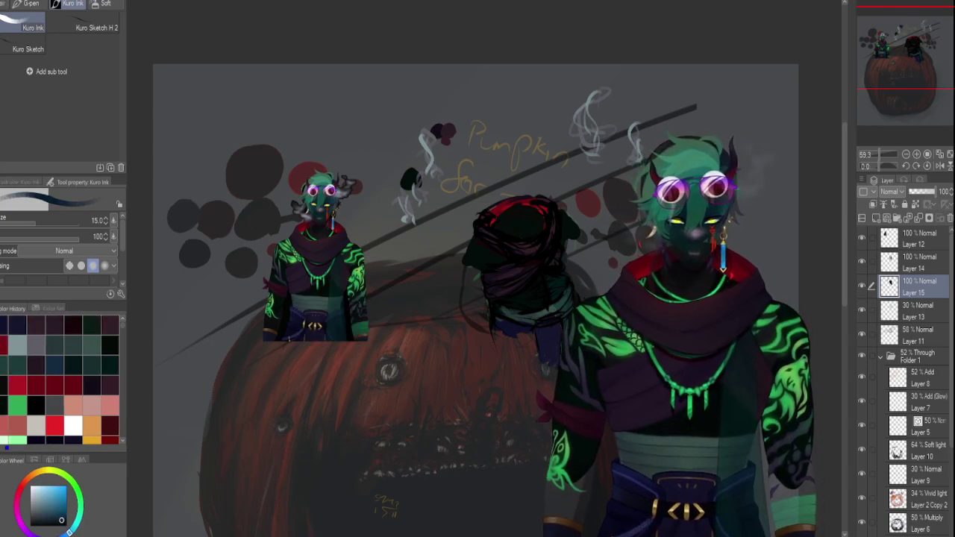
pyautogui.keyDown('alt'); pyautogui.click(335, 327); pyautogui.keyUp('alt')
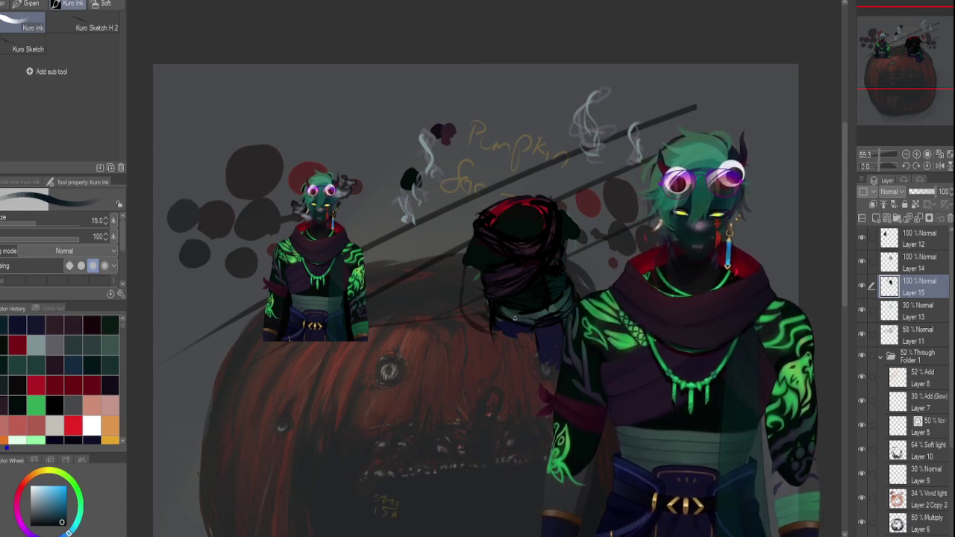
pyautogui.keyDown('alt'); pyautogui.click(297, 317); pyautogui.keyUp('alt')
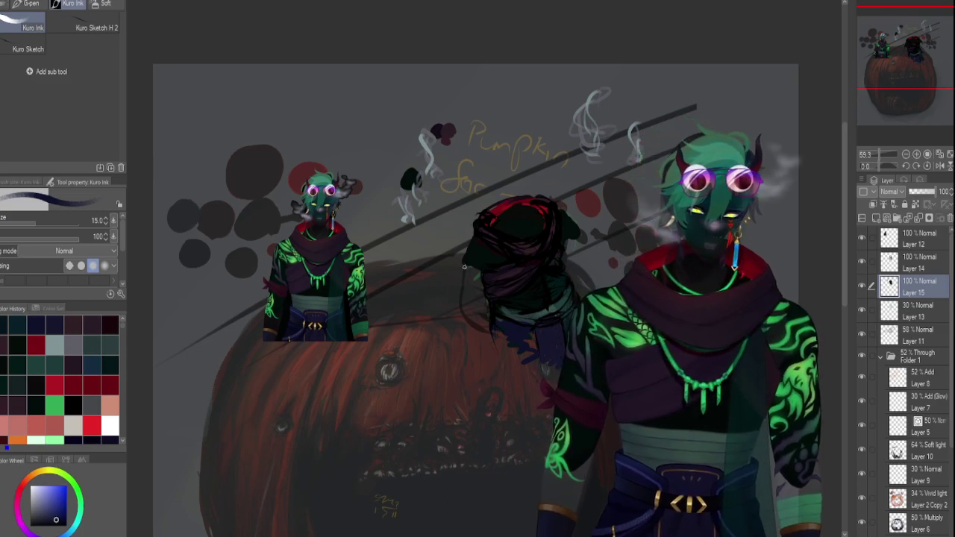
# Build up the figure's arm on the swatch side with dark green and near-black sampled from the reference and the figure.
pyautogui.moveTo(880, 155); pyautogui.dragTo(879, 156)
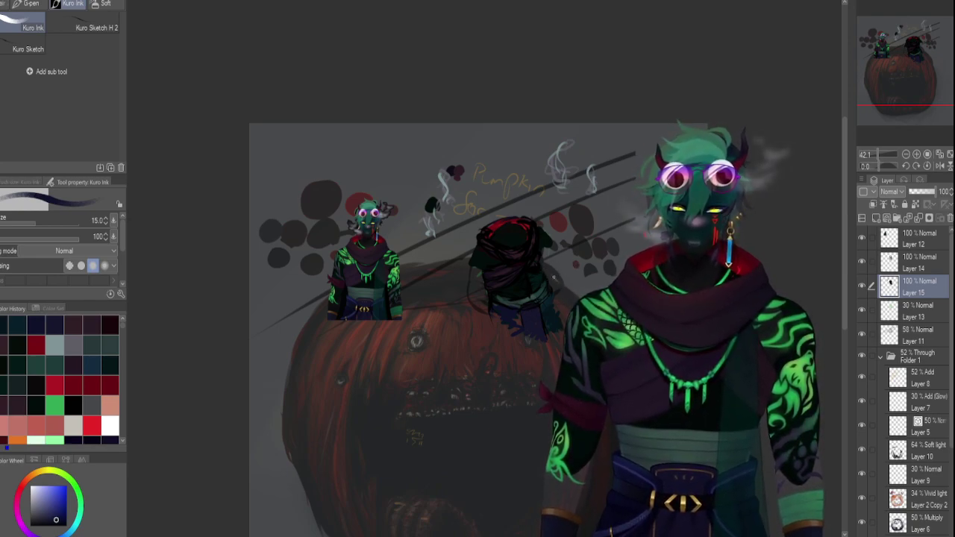
pyautogui.moveTo(880, 155); pyautogui.dragTo(883, 153)
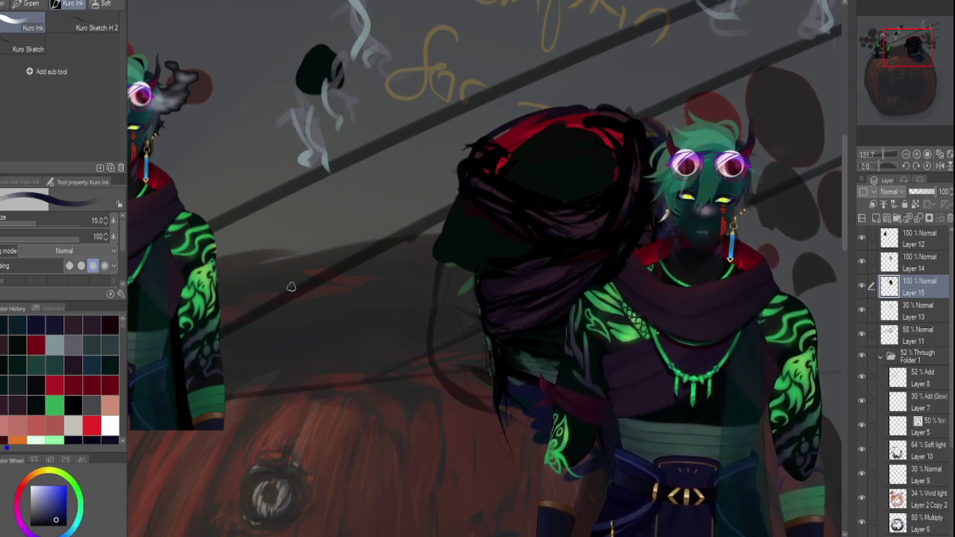
pyautogui.moveTo(205, 334)
pyautogui.mouseDown()
pyautogui.moveTo(186, 320)
pyautogui.moveTo(192, 281)
pyautogui.moveTo(183, 267)
pyautogui.mouseUp()
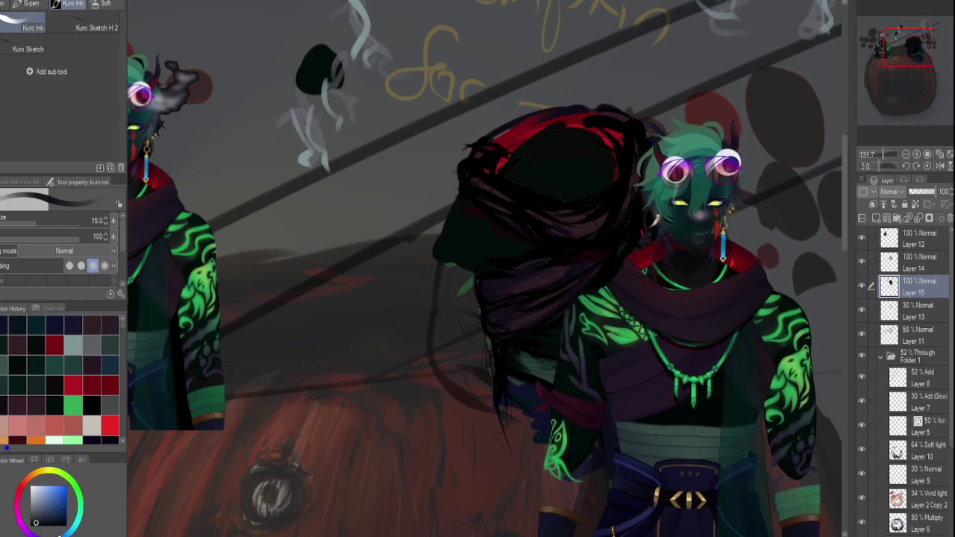
pyautogui.moveTo(198, 315); pyautogui.dragTo(196, 319)
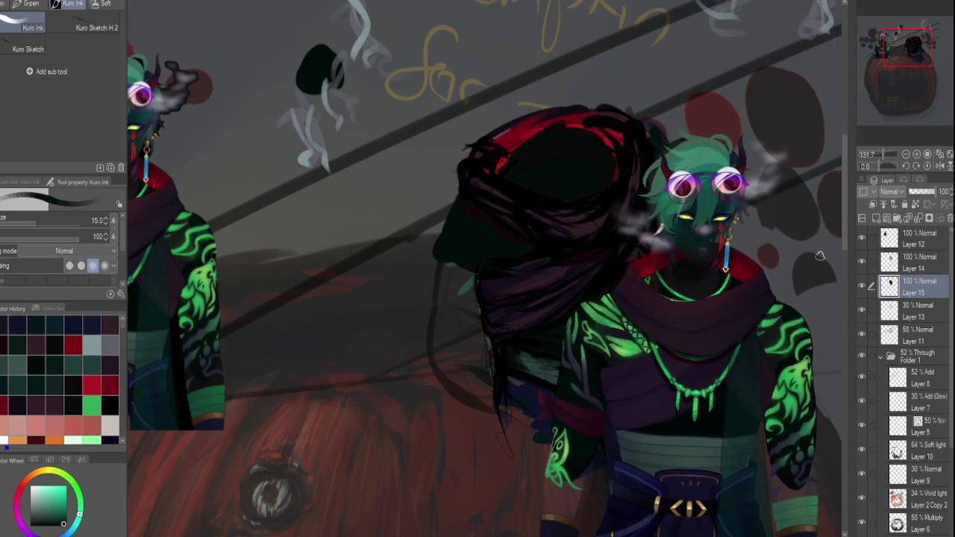
pyautogui.keyDown('alt'); pyautogui.click(635, 198); pyautogui.keyUp('alt')
pyautogui.moveTo(635, 199); pyautogui.dragTo(656, 168)
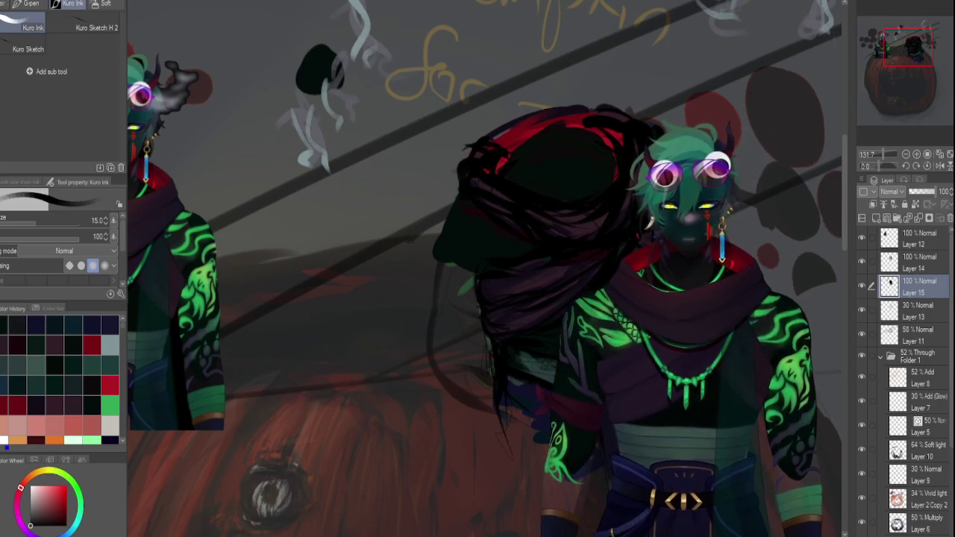
# Mirror the canvas view horizontally and refine the figure's arm edges at brush size 8 with sampled dark green and near-black.
pyautogui.moveTo(878, 153); pyautogui.dragTo(882, 153)
pyautogui.click(940, 165)
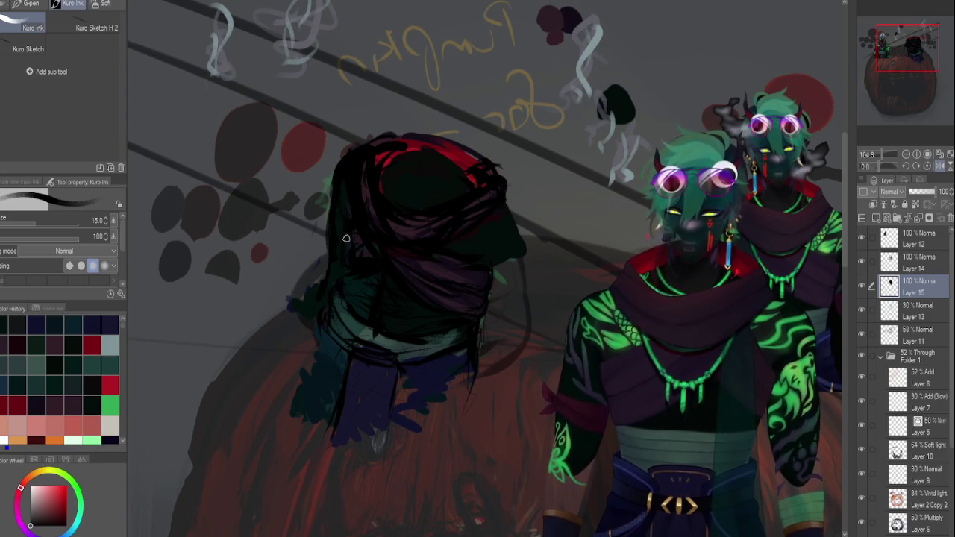
pyautogui.press('[')
pyautogui.press('[')
pyautogui.press('[')
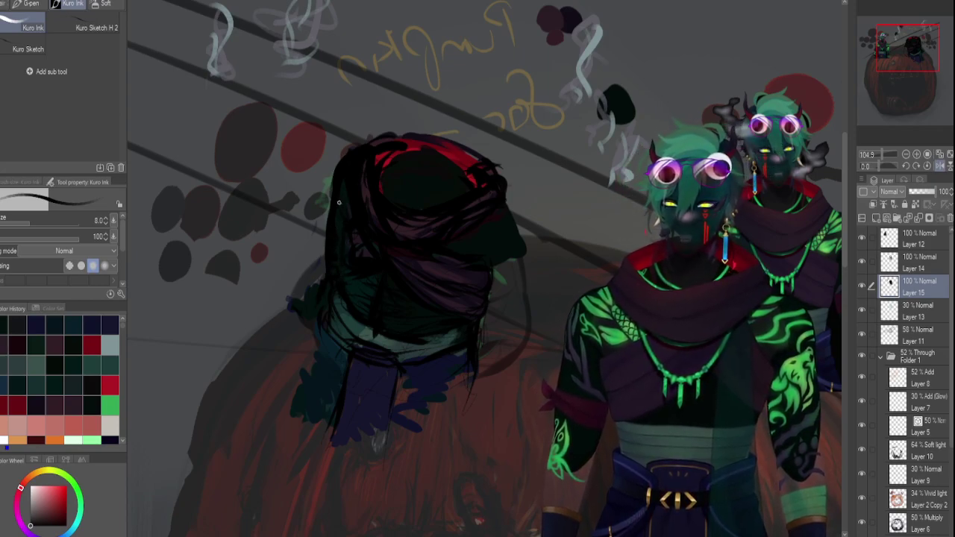
pyautogui.keyDown('alt'); pyautogui.click(450, 241); pyautogui.keyUp('alt')
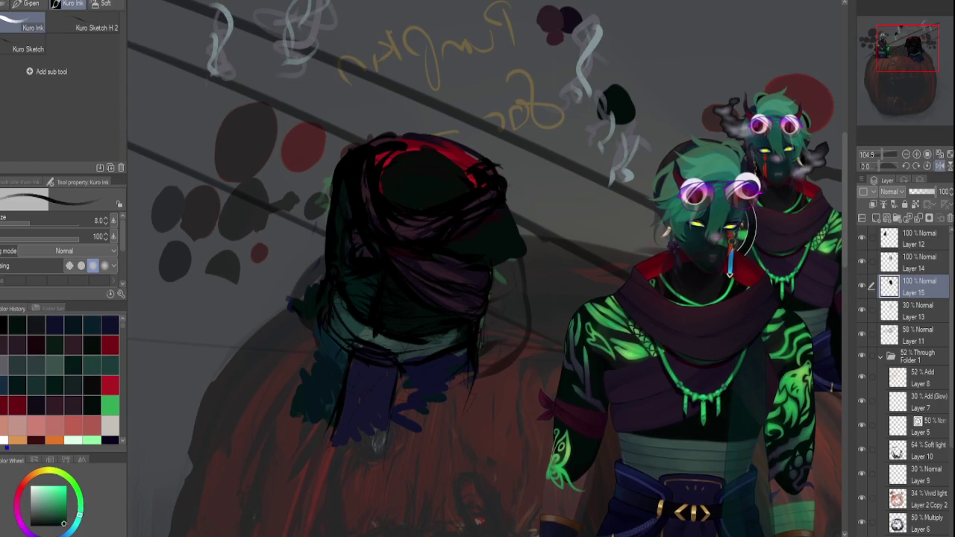
pyautogui.click(450, 241)
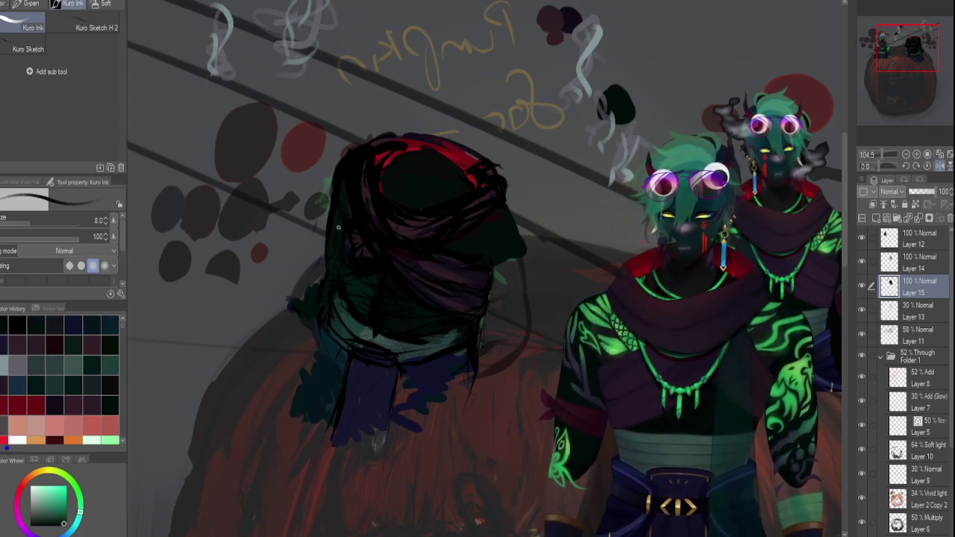
pyautogui.keyDown('alt'); pyautogui.click(364, 224); pyautogui.keyUp('alt')
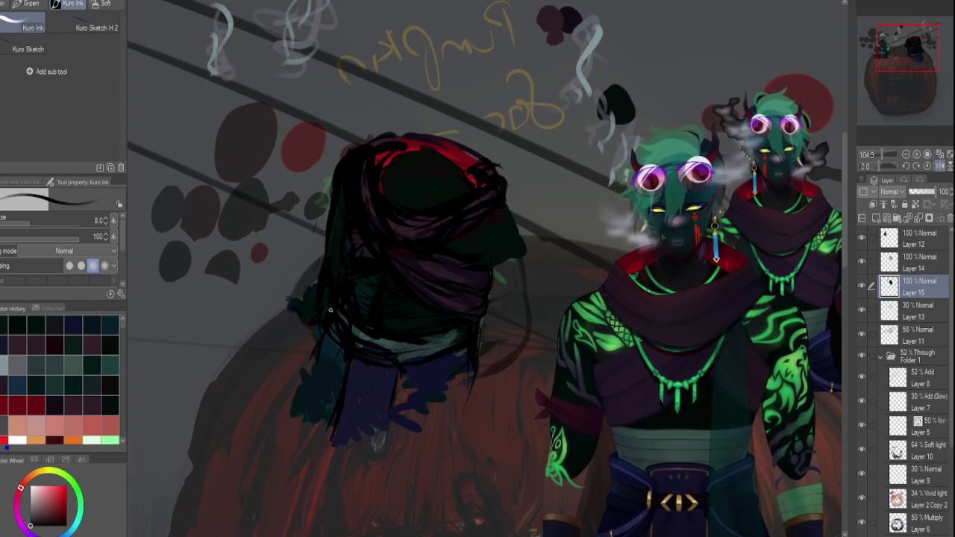
# Refine the folds of the figure's waist wrap with sampled navy and muted teal, and return the canvas view to unmirrored.
pyautogui.keyDown('alt'); pyautogui.click(829, 352); pyautogui.keyUp('alt')
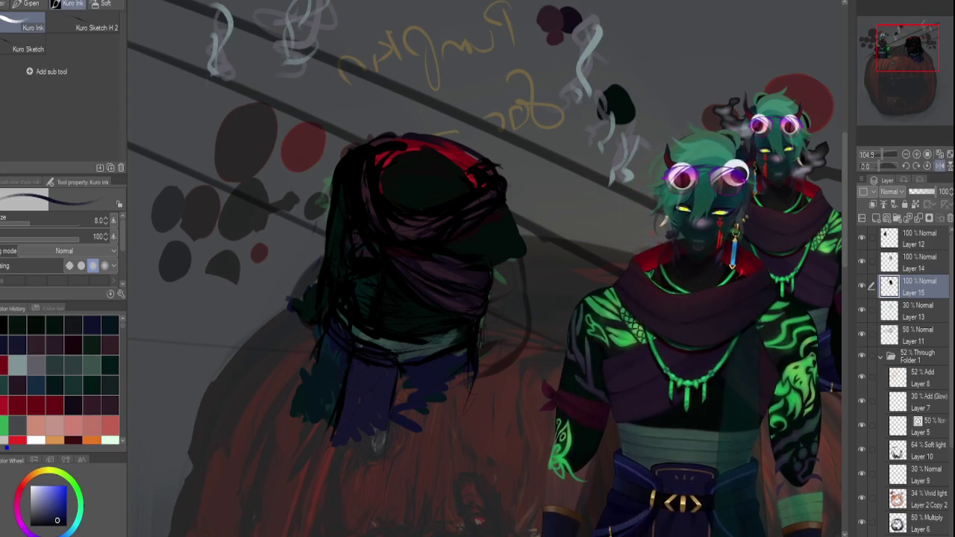
pyautogui.keyDown('alt'); pyautogui.click(350, 338); pyautogui.keyUp('alt')
pyautogui.moveTo(365, 339)
pyautogui.mouseDown()
pyautogui.moveTo(388, 357)
pyautogui.moveTo(358, 343)
pyautogui.moveTo(387, 342)
pyautogui.moveTo(364, 350)
pyautogui.moveTo(354, 340)
pyautogui.moveTo(395, 362)
pyautogui.moveTo(374, 336)
pyautogui.moveTo(392, 367)
pyautogui.moveTo(407, 341)
pyautogui.moveTo(358, 331)
pyautogui.moveTo(362, 317)
pyautogui.moveTo(419, 332)
pyautogui.moveTo(362, 313)
pyautogui.moveTo(455, 326)
pyautogui.mouseUp()
pyautogui.keyDown('alt'); pyautogui.click(405, 347); pyautogui.keyUp('alt')
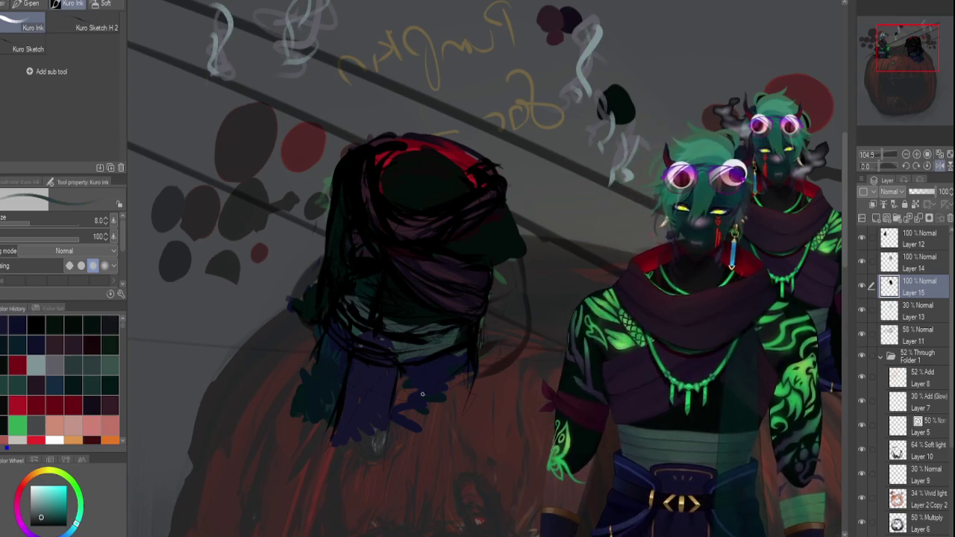
pyautogui.click(939, 165)
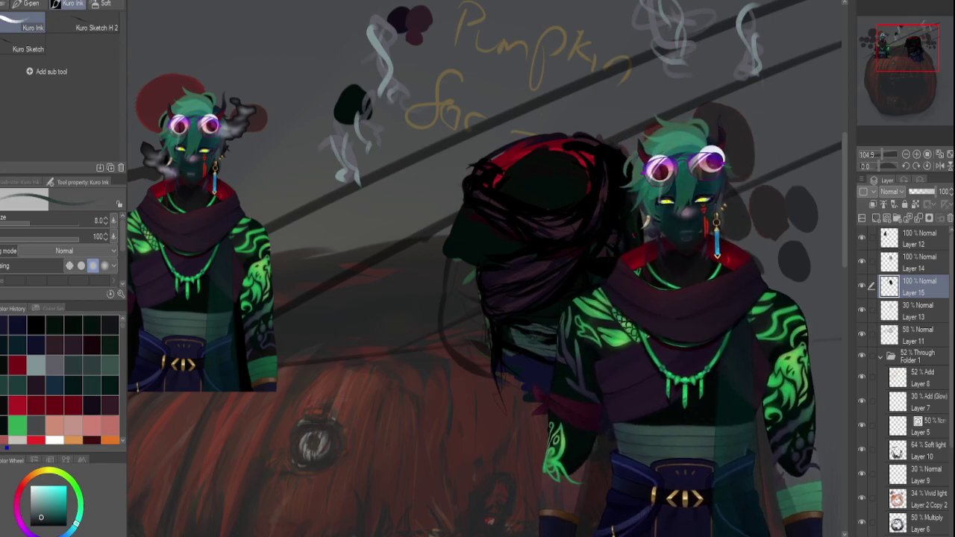
# Paint scale-like tattoo marks on the figure's shoulder in bright green sampled from the reference's tattoos, and reduce the brush to size 6.
pyautogui.moveTo(883, 153); pyautogui.dragTo(883, 156)
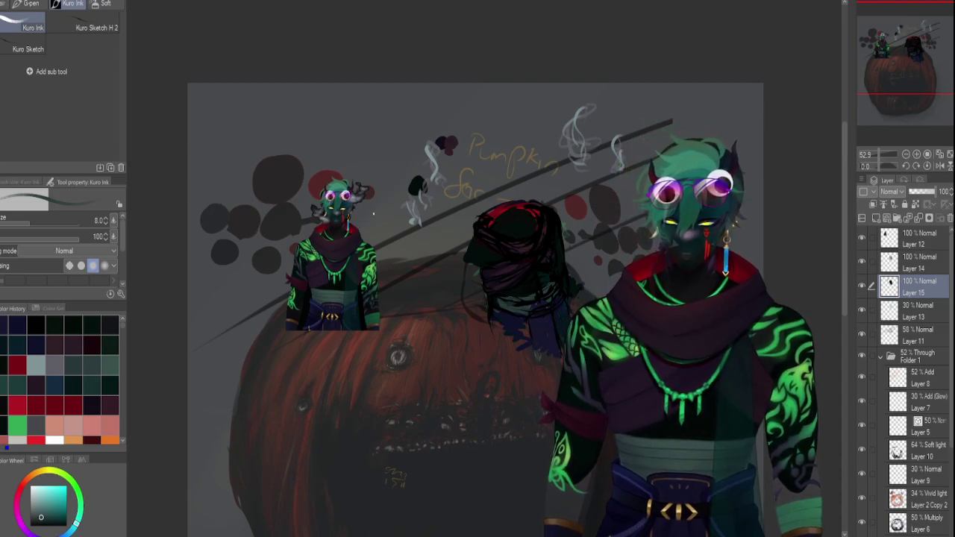
pyautogui.moveTo(880, 152); pyautogui.dragTo(883, 152)
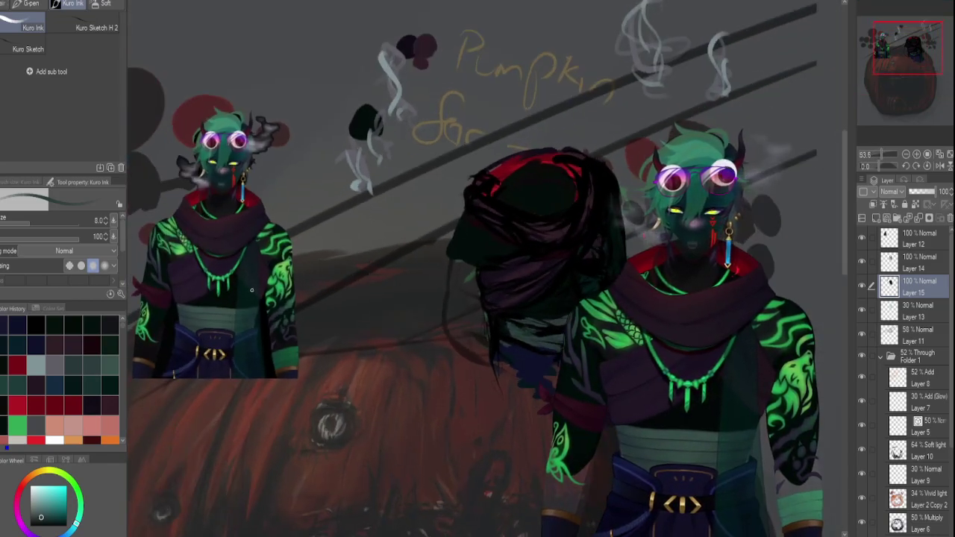
pyautogui.keyDown('alt'); pyautogui.click(282, 273); pyautogui.keyUp('alt')
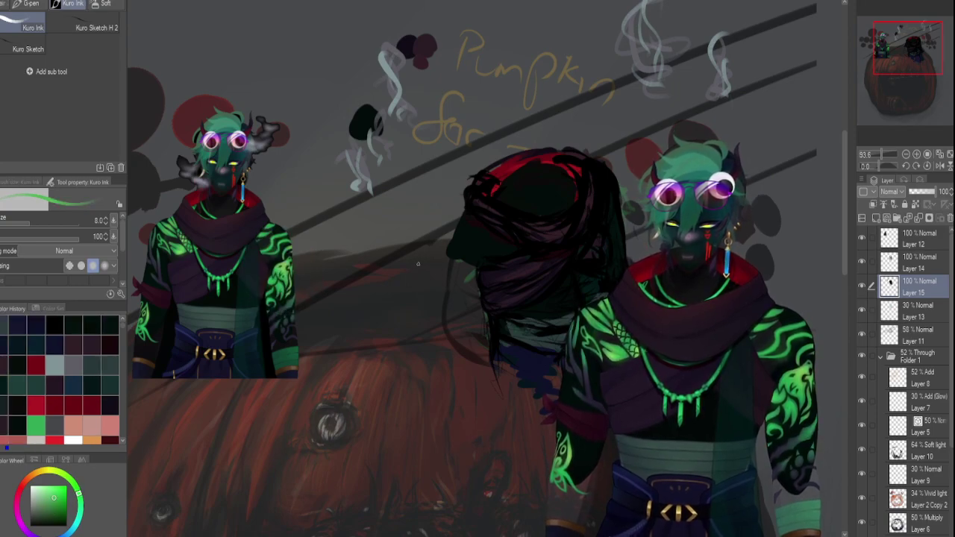
pyautogui.keyDown('alt'); pyautogui.click(171, 234); pyautogui.keyUp('alt')
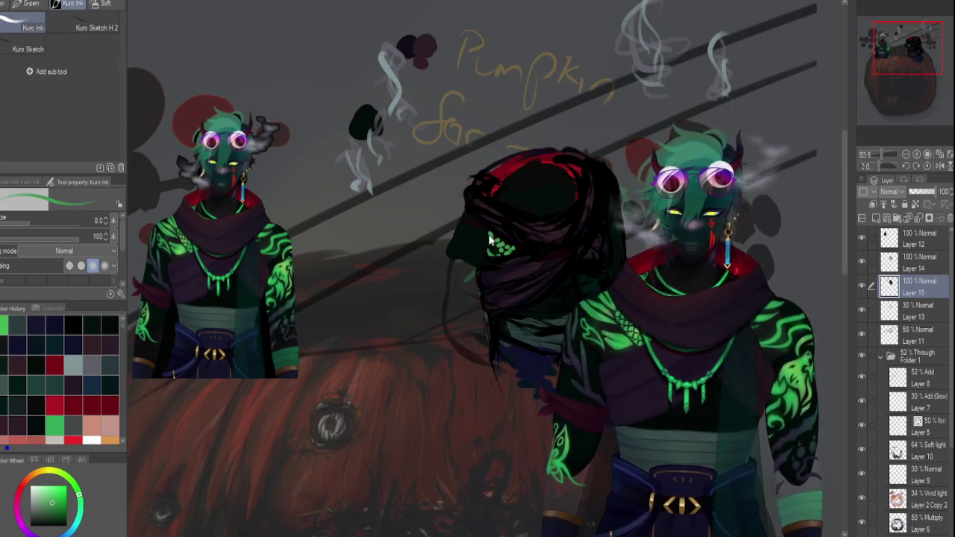
pyautogui.moveTo(496, 245); pyautogui.dragTo(483, 250)
pyautogui.press('[')
pyautogui.press('[')
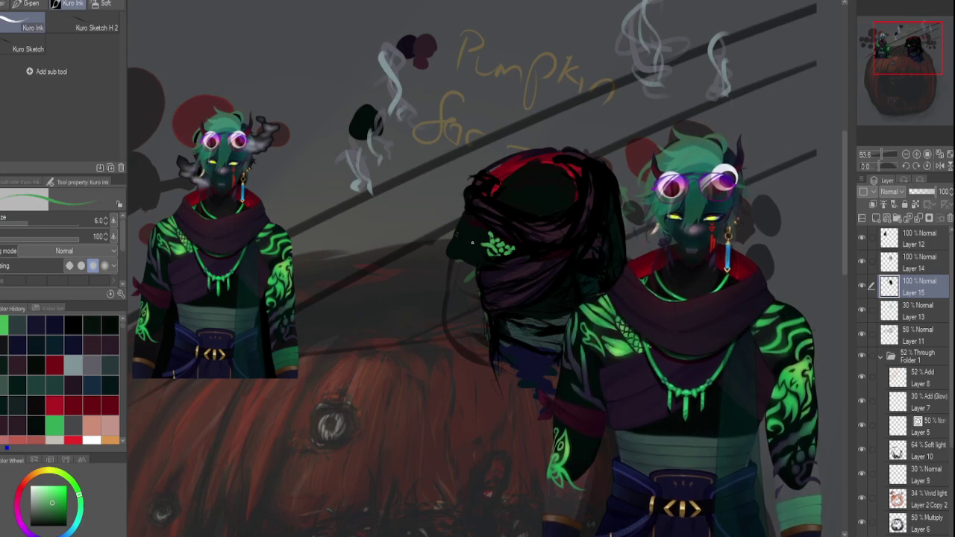
# Paint curving bright green tattoo lines across the figure's shoulder and along its lower edge.
pyautogui.moveTo(473, 241)
pyautogui.mouseDown()
pyautogui.moveTo(456, 236)
pyautogui.moveTo(486, 240)
pyautogui.mouseUp()
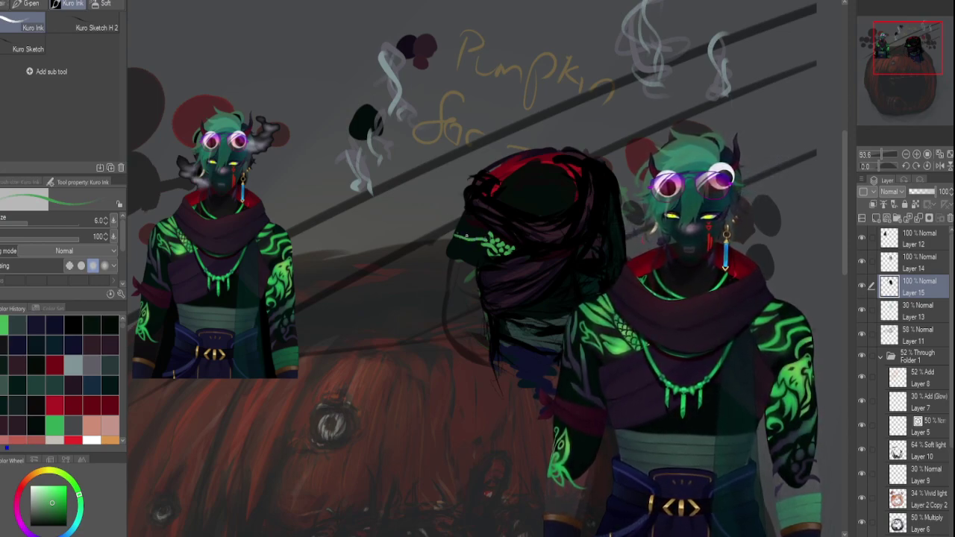
pyautogui.moveTo(463, 233); pyautogui.dragTo(484, 238)
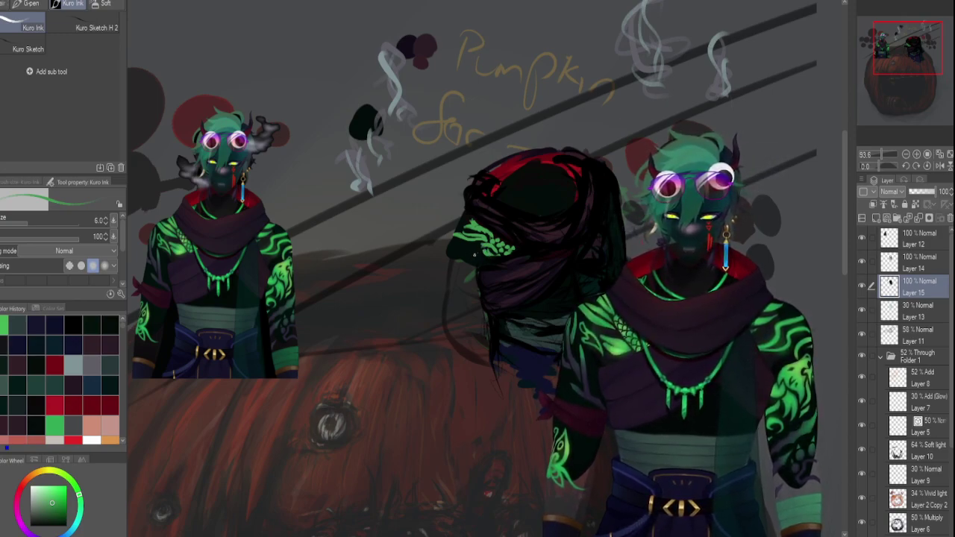
pyautogui.moveTo(459, 251); pyautogui.dragTo(482, 256)
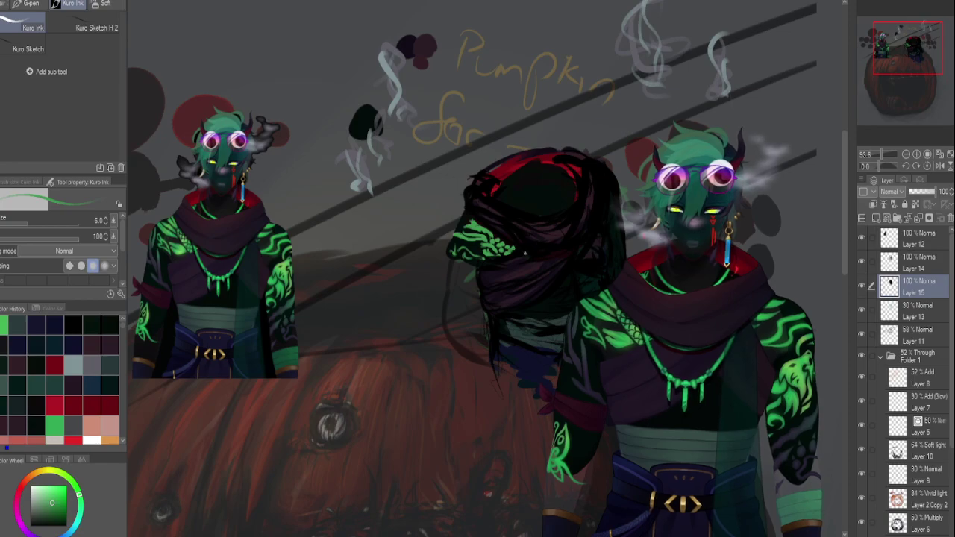
# Add a new layer above Layer 14 and paint the figure's green necklace and other arm's tattoos.
pyautogui.moveTo(543, 256); pyautogui.dragTo(568, 250)
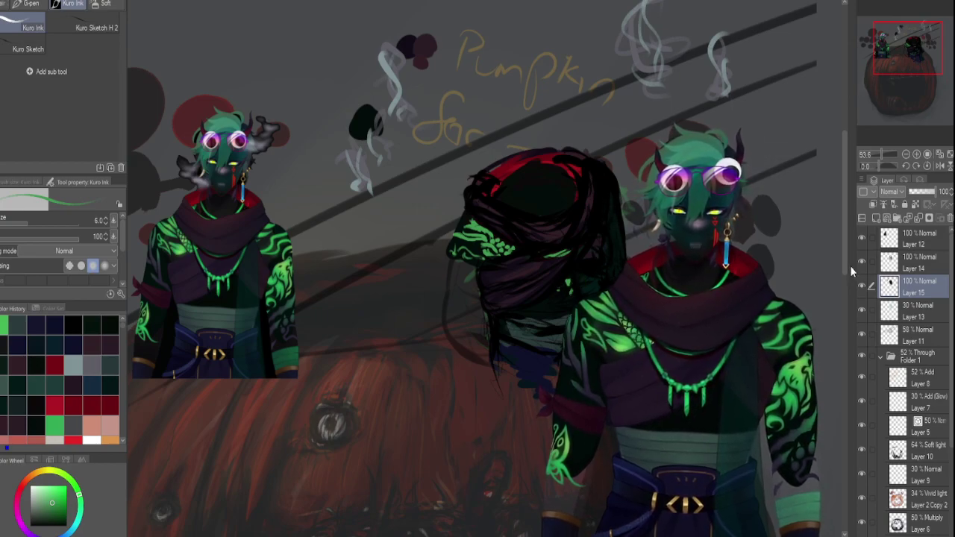
pyautogui.click(895, 263)
pyautogui.click(877, 218)
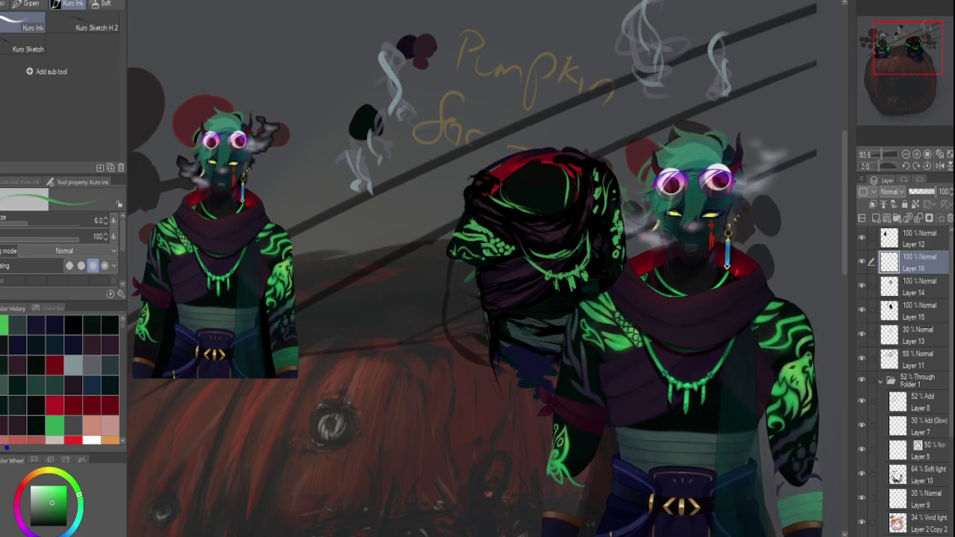
# Choose a bright red-orange and paint small accents near the figure's far hand, reducing the brush to size 5.
pyautogui.click(25, 482)
pyautogui.moveTo(57, 489); pyautogui.dragTo(70, 478)
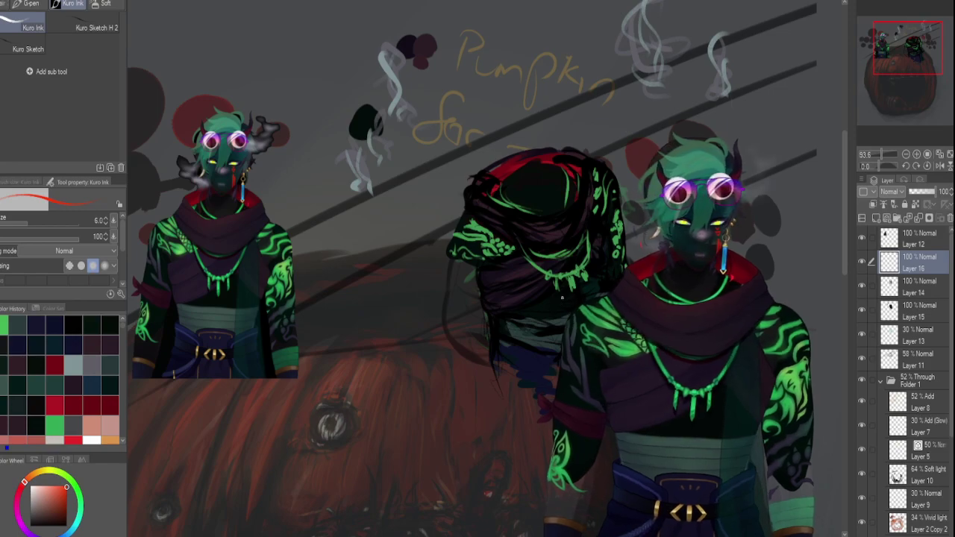
pyautogui.press('[')
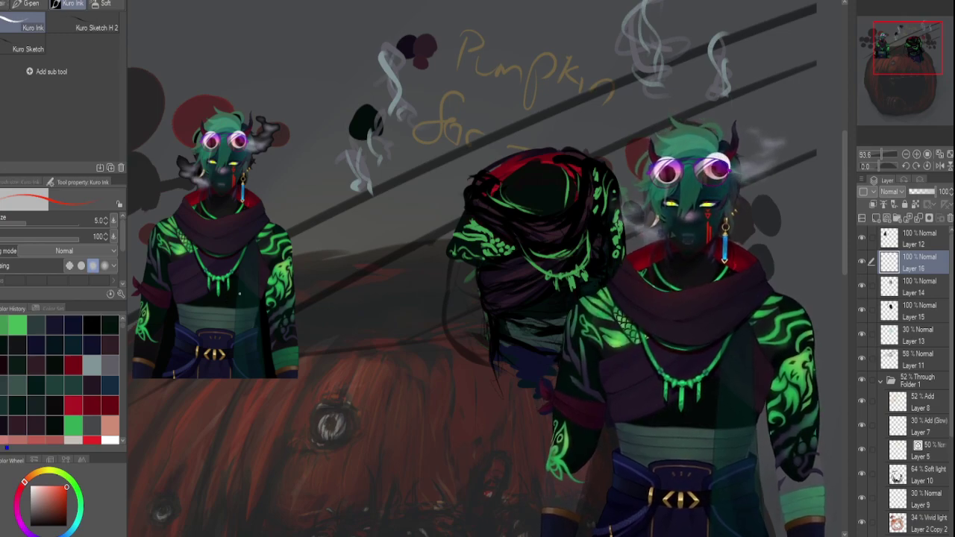
# Paint the cloth panel at the figure's waist with dark teal tones sampled from the reference's coat panel.
pyautogui.keyDown('alt'); pyautogui.click(234, 309); pyautogui.keyUp('alt')
pyautogui.press(']')
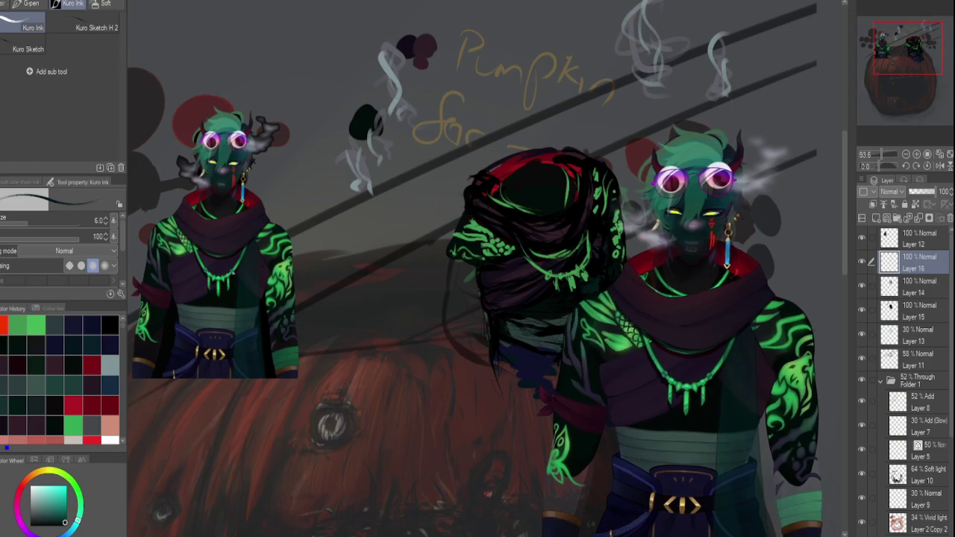
pyautogui.keyDown('alt'); pyautogui.click(244, 275); pyautogui.keyUp('alt')
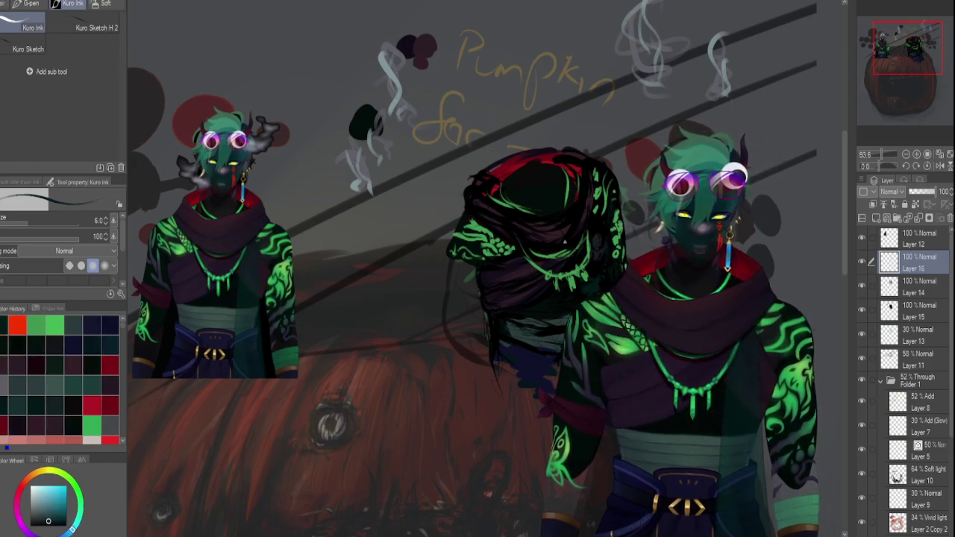
pyautogui.keyDown('alt'); pyautogui.click(252, 338); pyautogui.keyUp('alt')
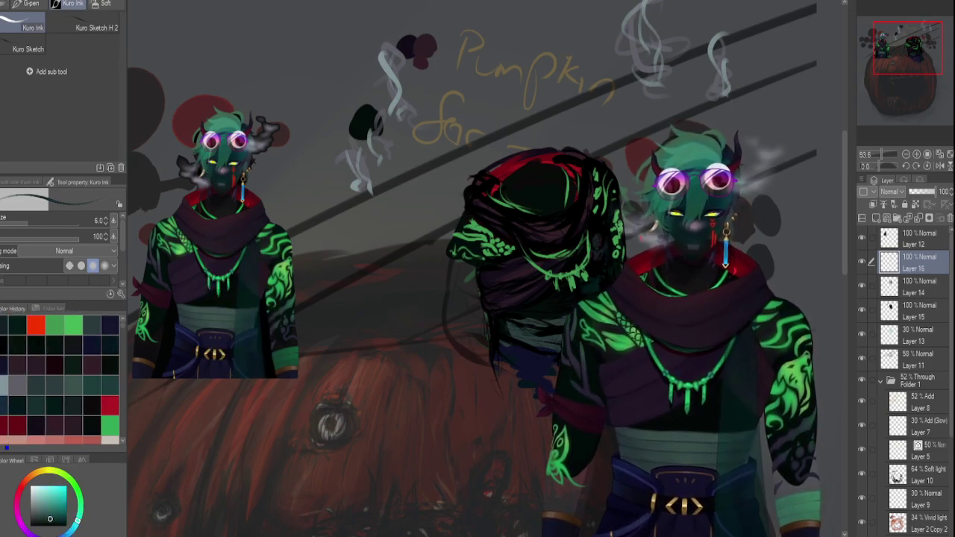
pyautogui.keyDown('alt'); pyautogui.click(247, 337); pyautogui.keyUp('alt')
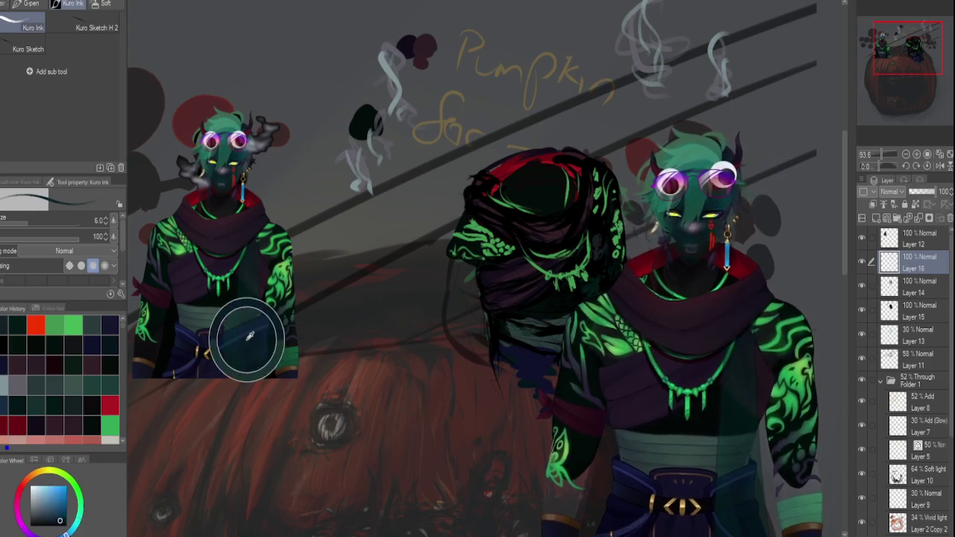
# Paint the figure's belt, buckle and hanging sash in navy, blue and gold sampled from the reference, using a size 5 brush for the gold trim.
pyautogui.keyDown('alt'); pyautogui.click(216, 354); pyautogui.keyUp('alt')
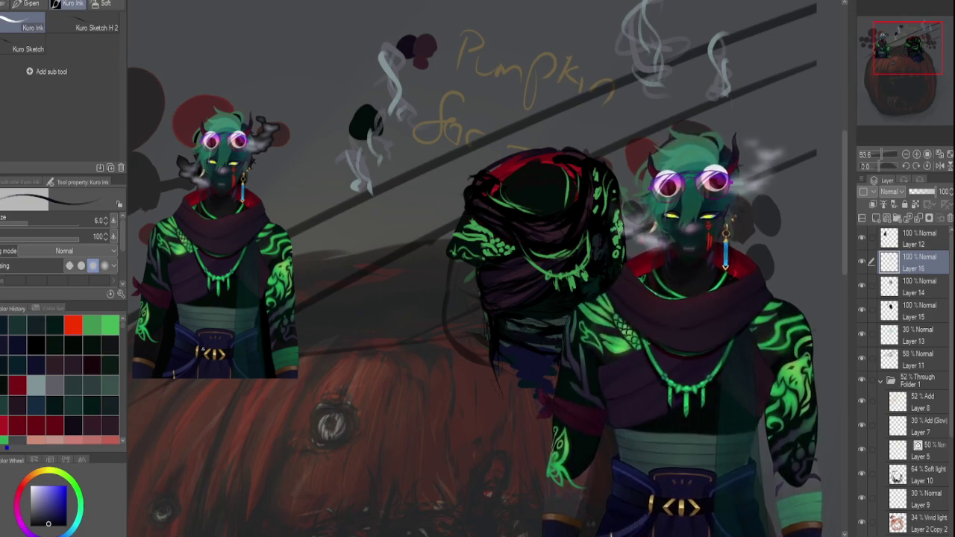
pyautogui.keyDown('alt'); pyautogui.click(201, 349); pyautogui.keyUp('alt')
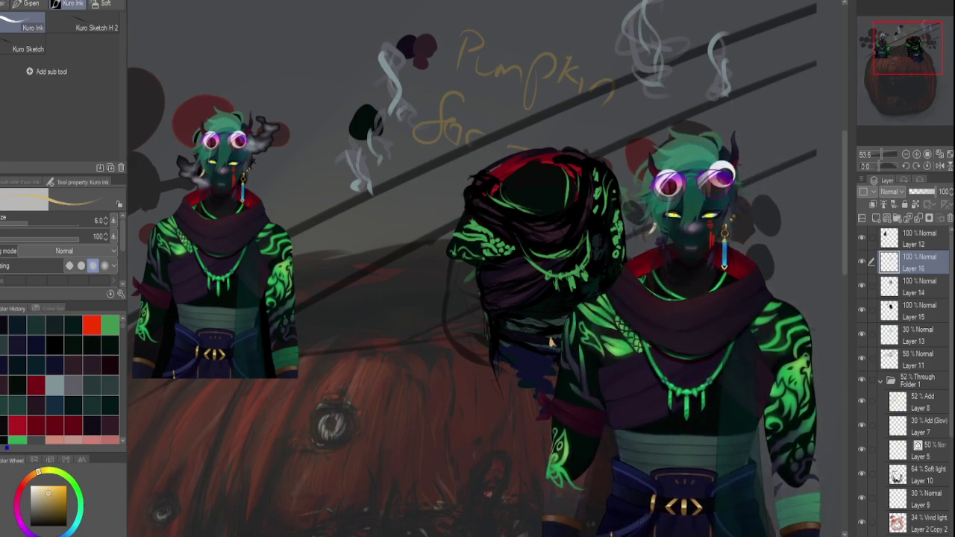
pyautogui.keyDown('alt'); pyautogui.click(188, 362); pyautogui.keyUp('alt')
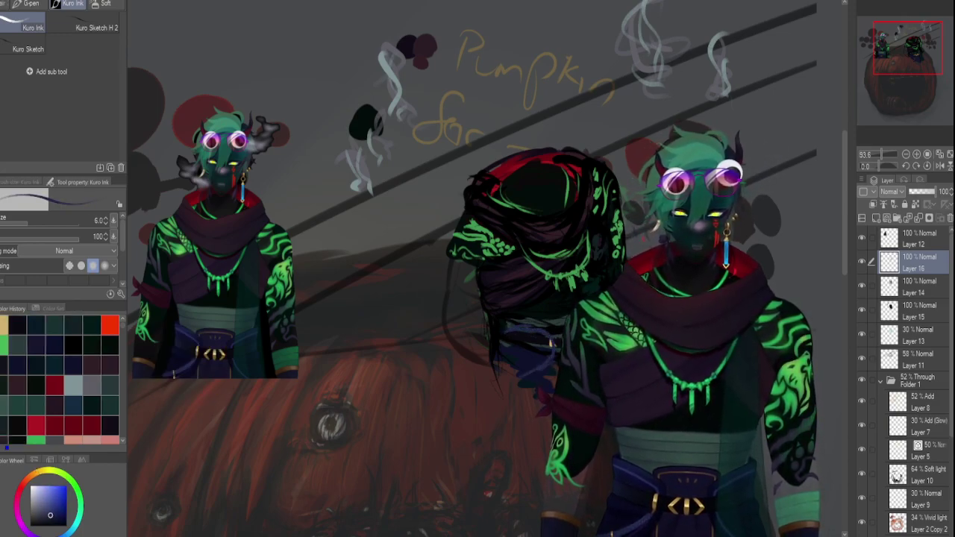
pyautogui.keyDown('alt'); pyautogui.click(181, 356); pyautogui.keyUp('alt')
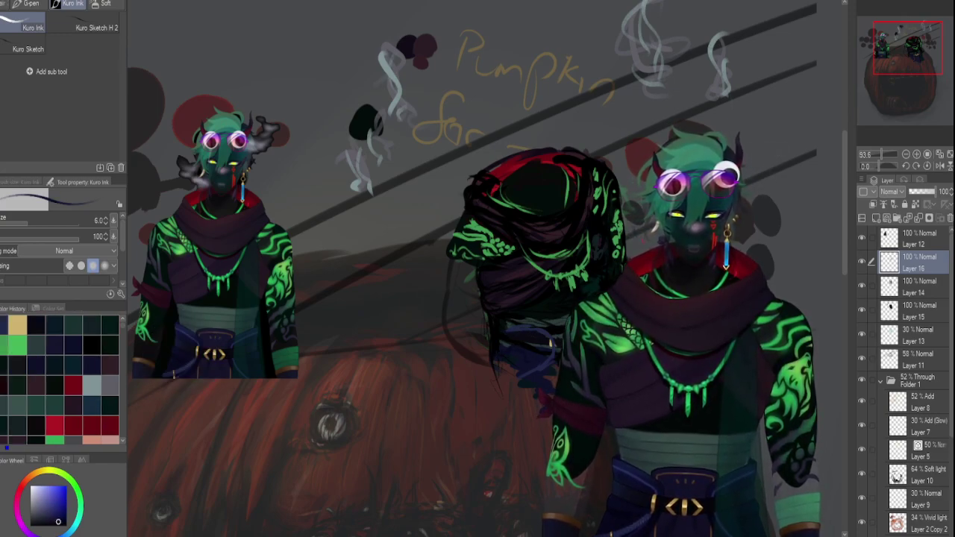
pyautogui.moveTo(174, 375); pyautogui.dragTo(203, 345)
pyautogui.press('[')
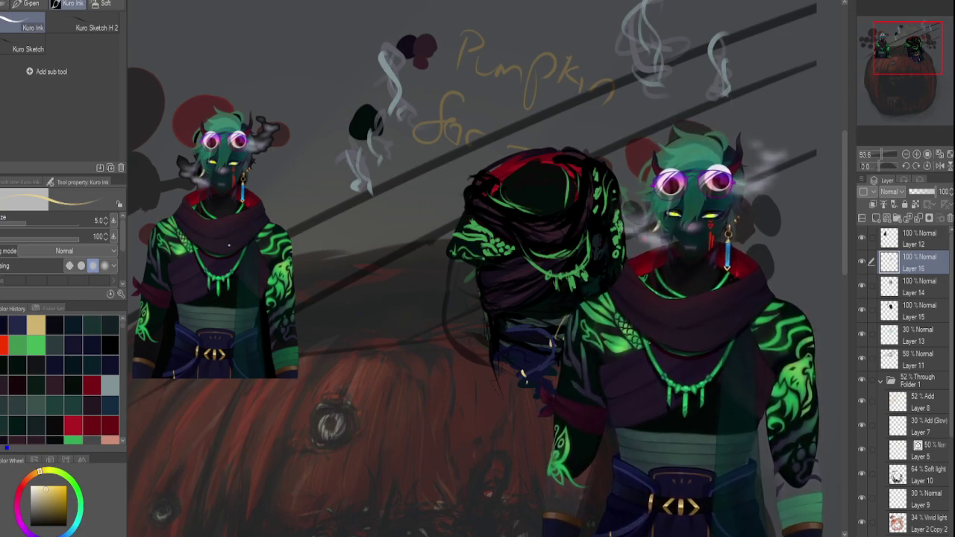
# Sample brown, green and navy from the reference's cuffs, and sketch the figure's near arm in near-black purple.
pyautogui.keyDown('alt'); pyautogui.click(159, 363); pyautogui.keyUp('alt')
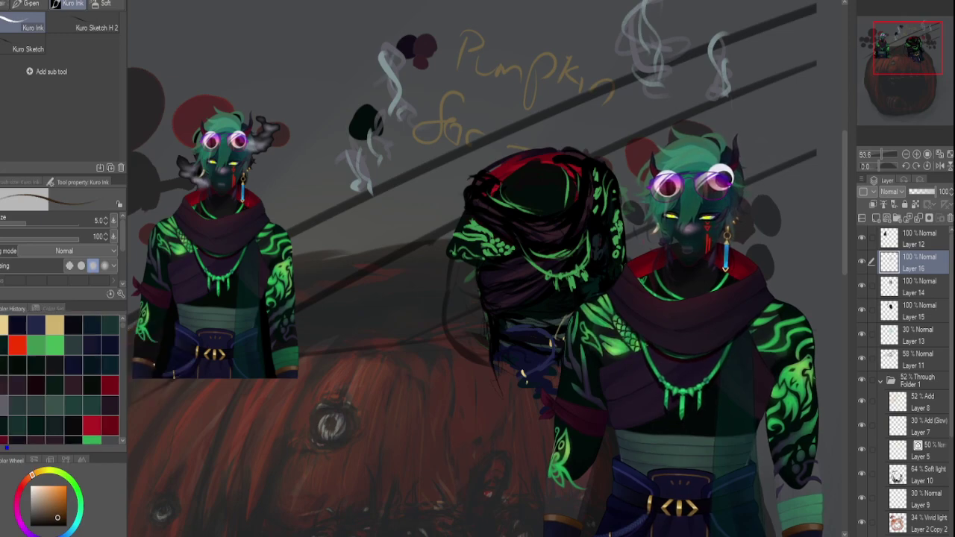
pyautogui.keyDown('alt'); pyautogui.click(291, 355); pyautogui.keyUp('alt')
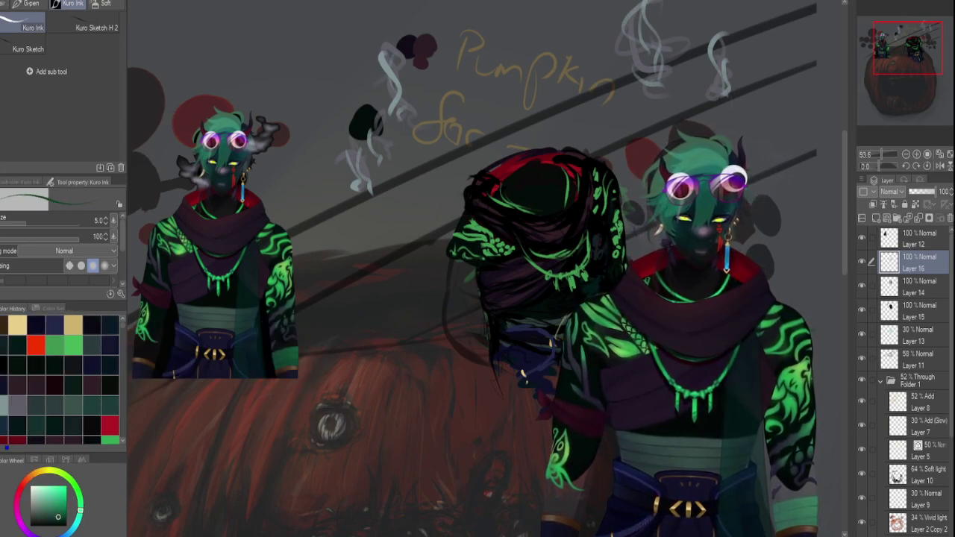
pyautogui.keyDown('alt'); pyautogui.click(284, 373); pyautogui.keyUp('alt')
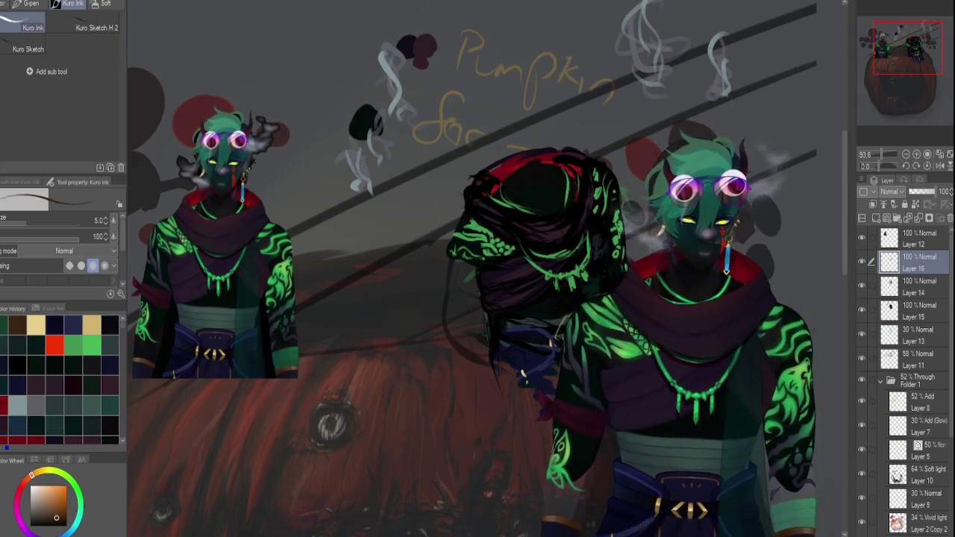
pyautogui.keyDown('alt'); pyautogui.click(290, 373); pyautogui.keyUp('alt')
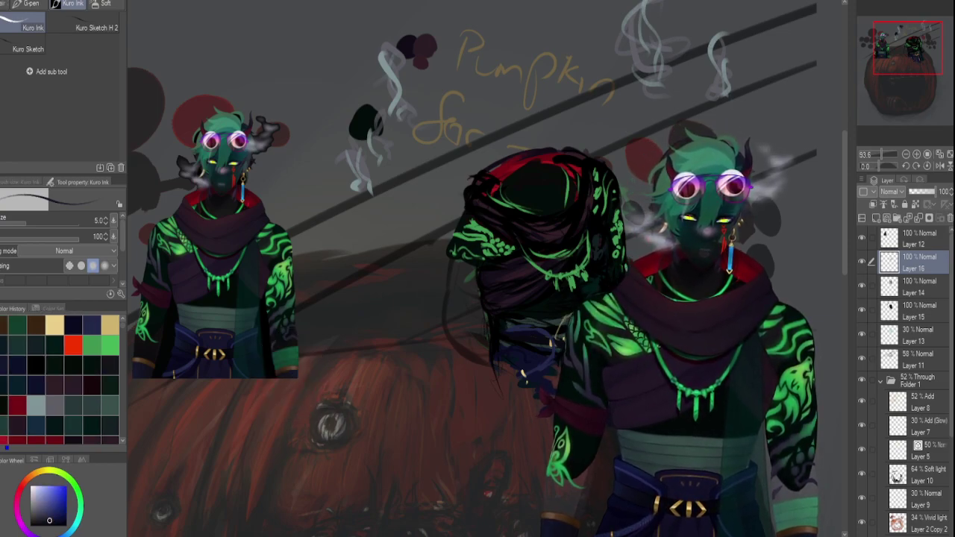
pyautogui.keyDown('alt'); pyautogui.click(157, 340); pyautogui.keyUp('alt')
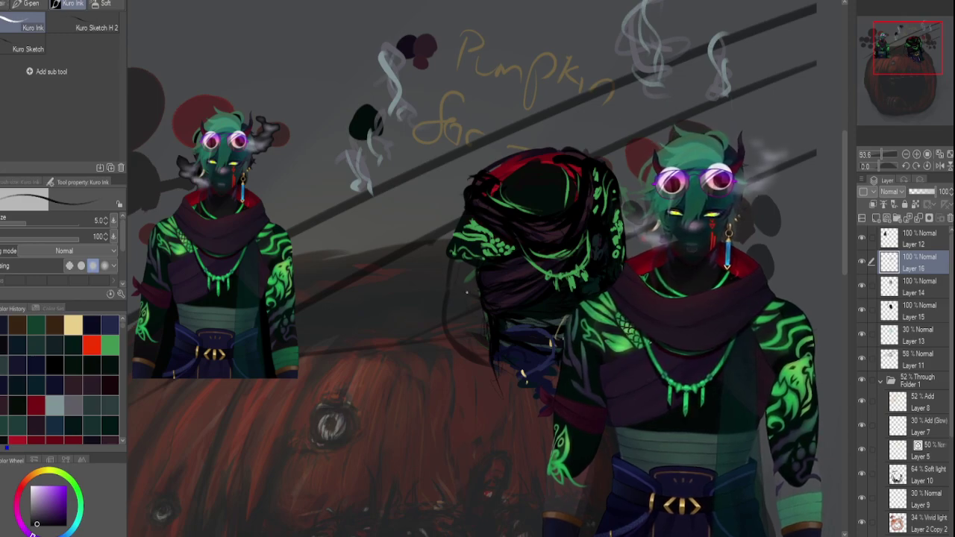
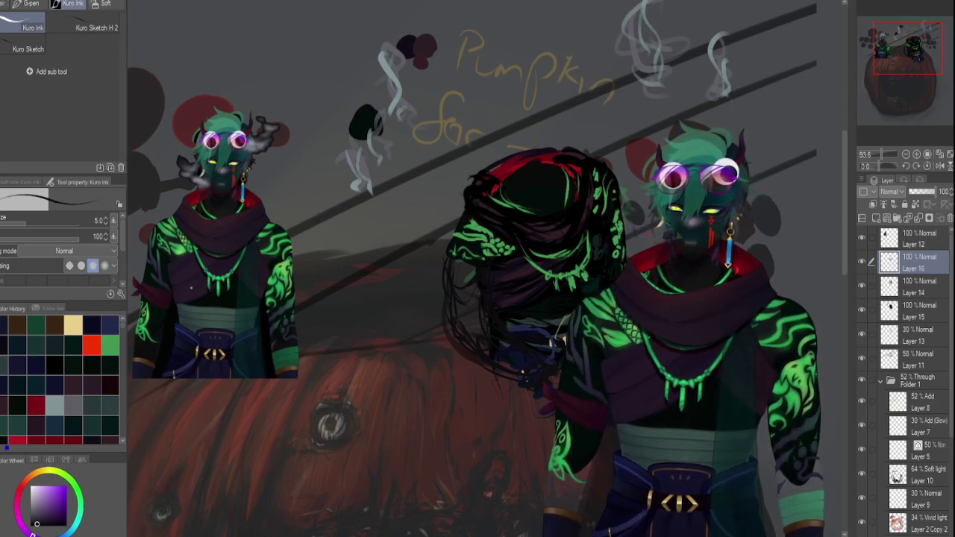
# Fill the near arm with sampled dark green at brush size 20, mirror the canvas view, and refine the arm with sampled dark teal at size 17.
pyautogui.keyDown('alt'); pyautogui.click(211, 298); pyautogui.keyUp('alt')
pyautogui.press(']')
pyautogui.press(']')
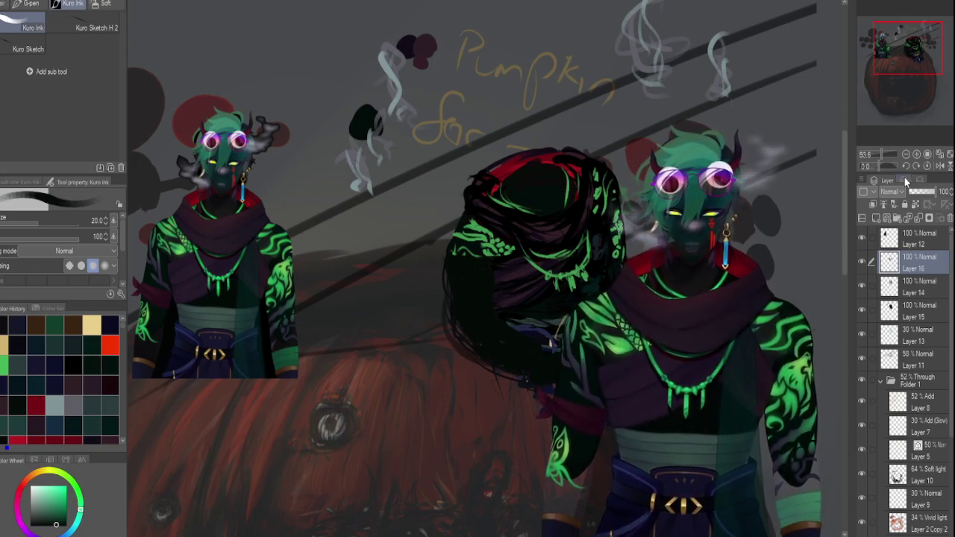
pyautogui.click(940, 166)
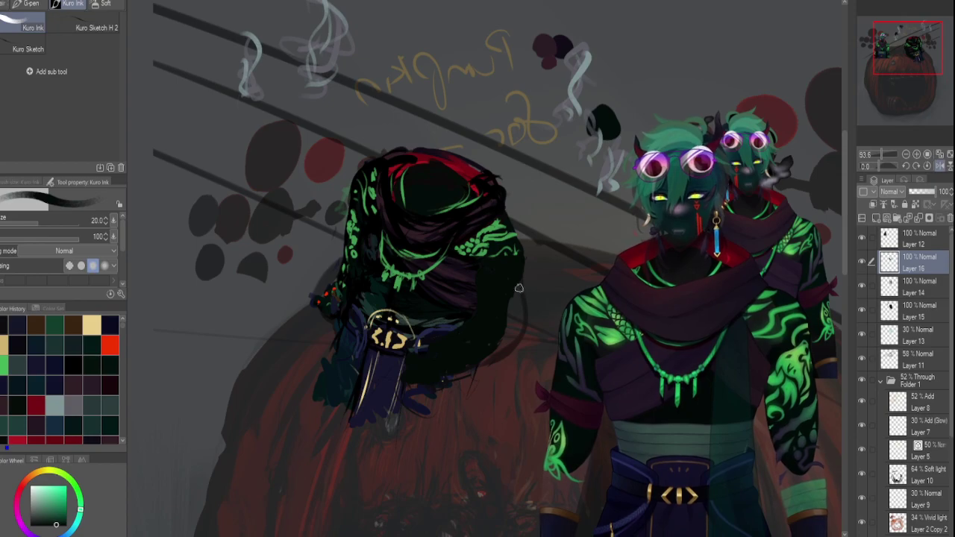
pyautogui.press('[')
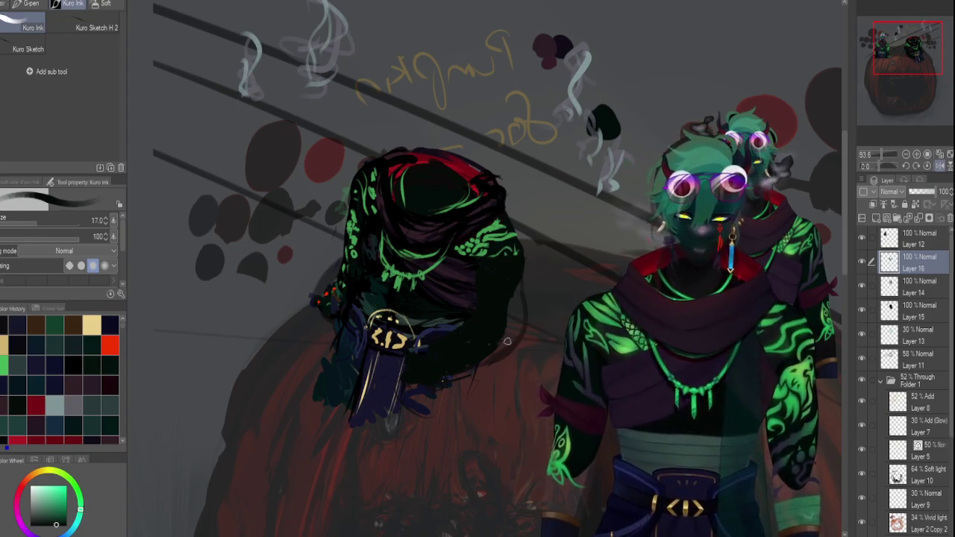
pyautogui.press('alt')
pyautogui.click(455, 319)
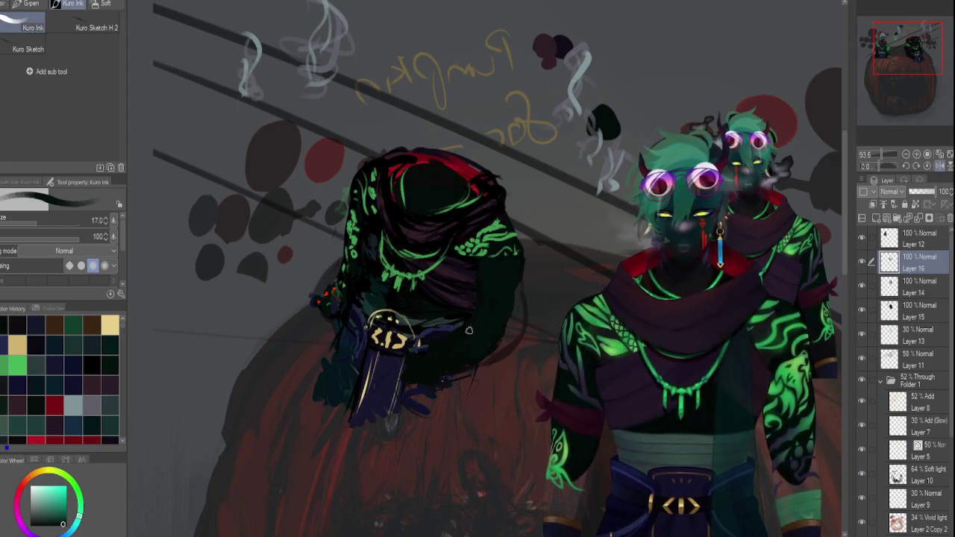
# Block in navy cloth beneath the near forearm and sketch its long folds hanging down over the pumpkin.
pyautogui.keyDown('alt'); pyautogui.click(406, 379); pyautogui.keyUp('alt')
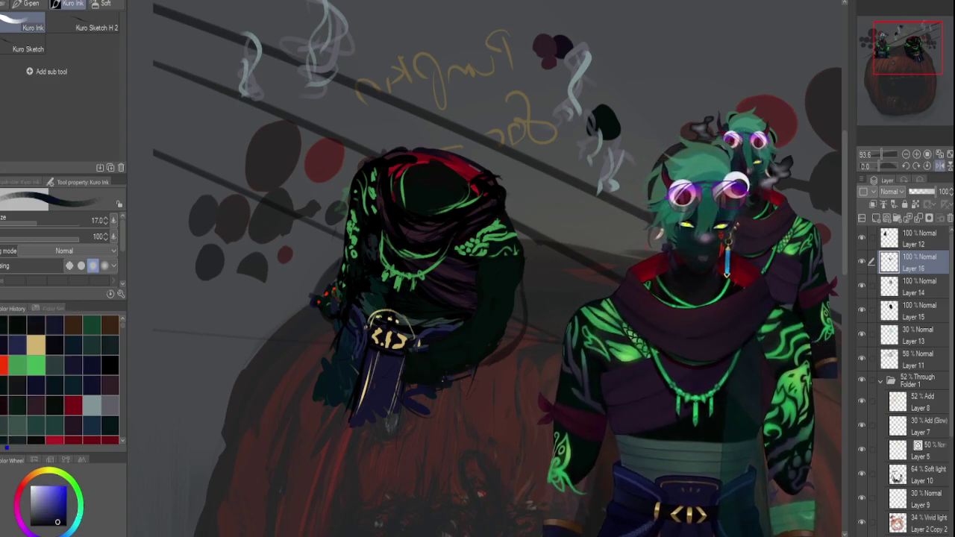
pyautogui.moveTo(467, 375)
pyautogui.mouseDown()
pyautogui.moveTo(449, 395)
pyautogui.moveTo(406, 407)
pyautogui.moveTo(407, 397)
pyautogui.mouseUp()
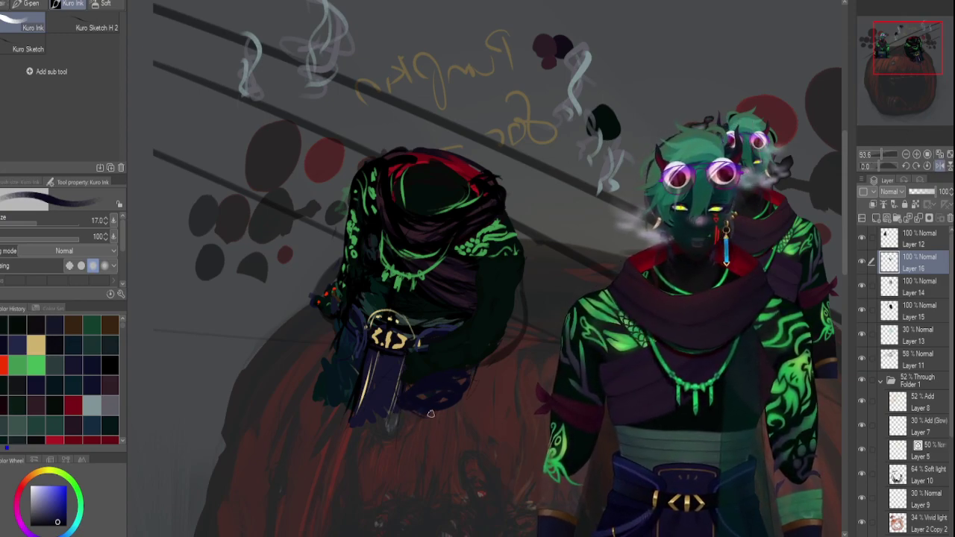
pyautogui.moveTo(421, 417); pyautogui.dragTo(434, 474)
pyautogui.moveTo(422, 415); pyautogui.dragTo(444, 499)
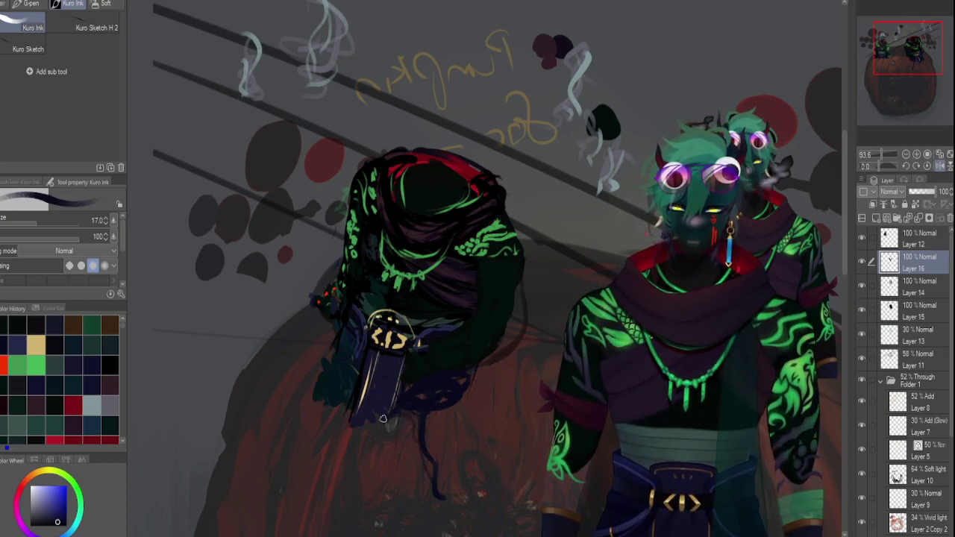
pyautogui.moveTo(419, 461)
pyautogui.mouseDown()
pyautogui.moveTo(442, 399)
pyautogui.moveTo(451, 502)
pyautogui.moveTo(442, 410)
pyautogui.mouseUp()
pyautogui.moveTo(448, 494)
pyautogui.mouseDown()
pyautogui.moveTo(445, 410)
pyautogui.moveTo(452, 407)
pyautogui.moveTo(456, 433)
pyautogui.mouseUp()
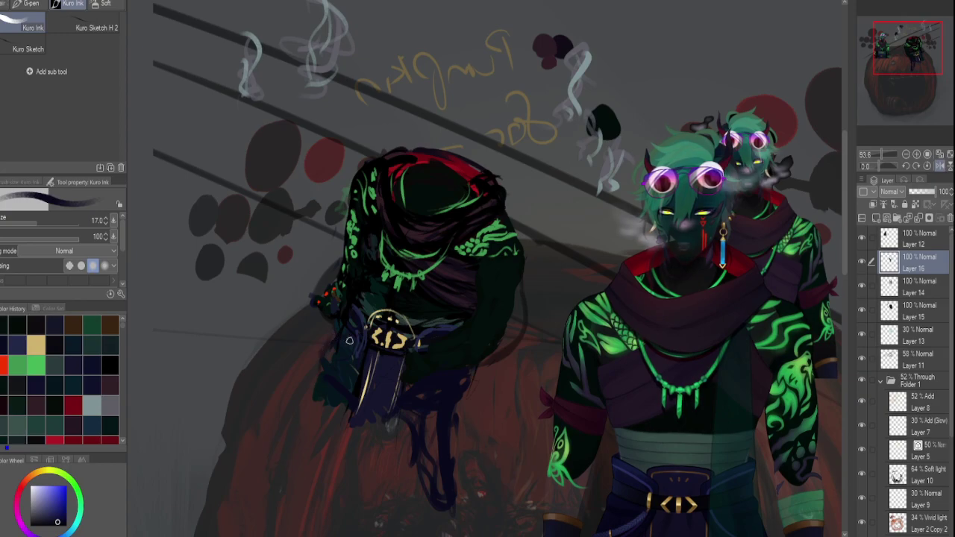
# Sketch more navy cloth folds hanging from the waist's other side and below the sash, plus a thin winding line trailing beside the near arm.
pyautogui.moveTo(323, 395)
pyautogui.mouseDown()
pyautogui.moveTo(313, 461)
pyautogui.moveTo(325, 431)
pyautogui.mouseUp()
pyautogui.moveTo(318, 367); pyautogui.dragTo(309, 470)
pyautogui.moveTo(318, 385); pyautogui.dragTo(318, 493)
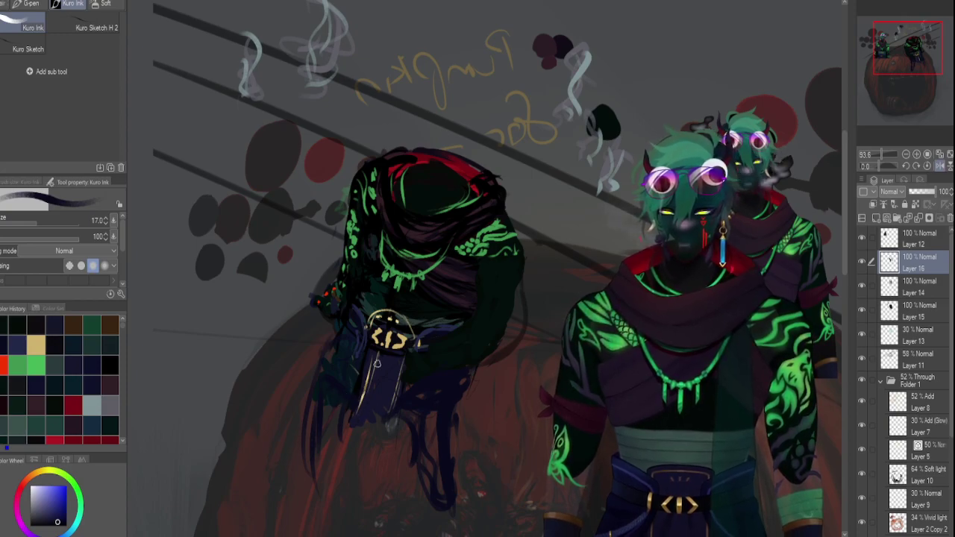
pyautogui.moveTo(352, 411)
pyautogui.mouseDown()
pyautogui.moveTo(350, 500)
pyautogui.moveTo(375, 479)
pyautogui.moveTo(379, 431)
pyautogui.moveTo(391, 451)
pyautogui.moveTo(383, 405)
pyautogui.moveTo(375, 491)
pyautogui.moveTo(360, 455)
pyautogui.mouseUp()
pyautogui.moveTo(882, 155); pyautogui.dragTo(880, 154)
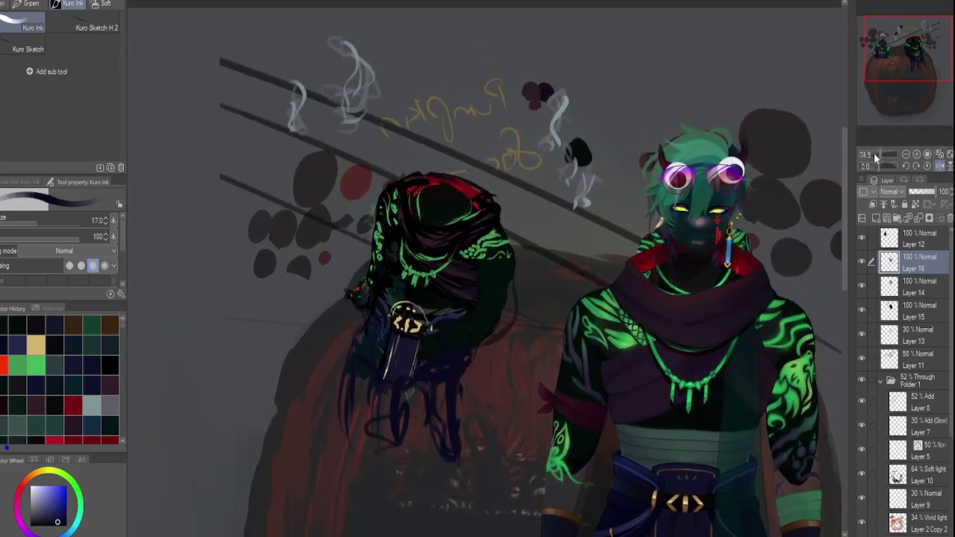
pyautogui.moveTo(343, 352)
pyautogui.mouseDown()
pyautogui.moveTo(331, 408)
pyautogui.moveTo(322, 405)
pyautogui.moveTo(347, 341)
pyautogui.mouseUp()
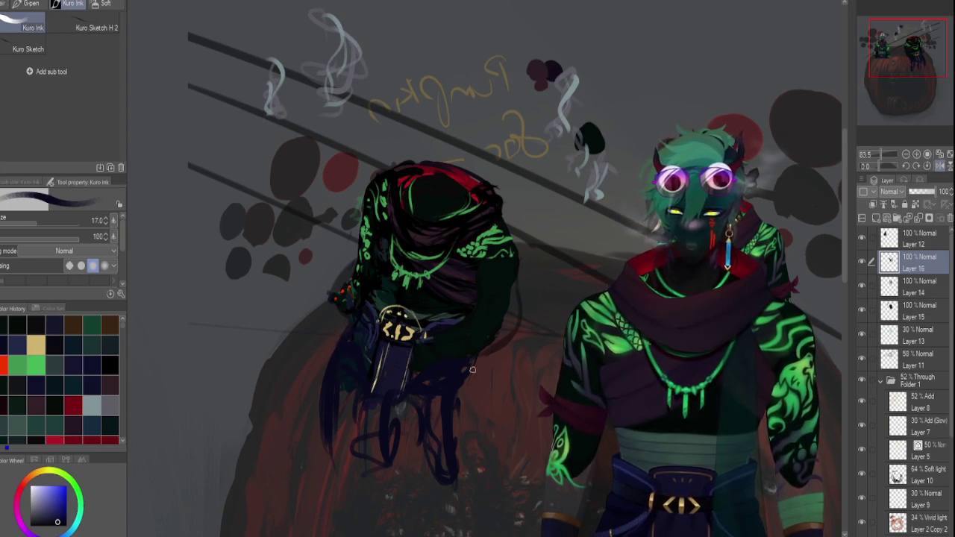
pyautogui.moveTo(505, 317); pyautogui.dragTo(522, 418)
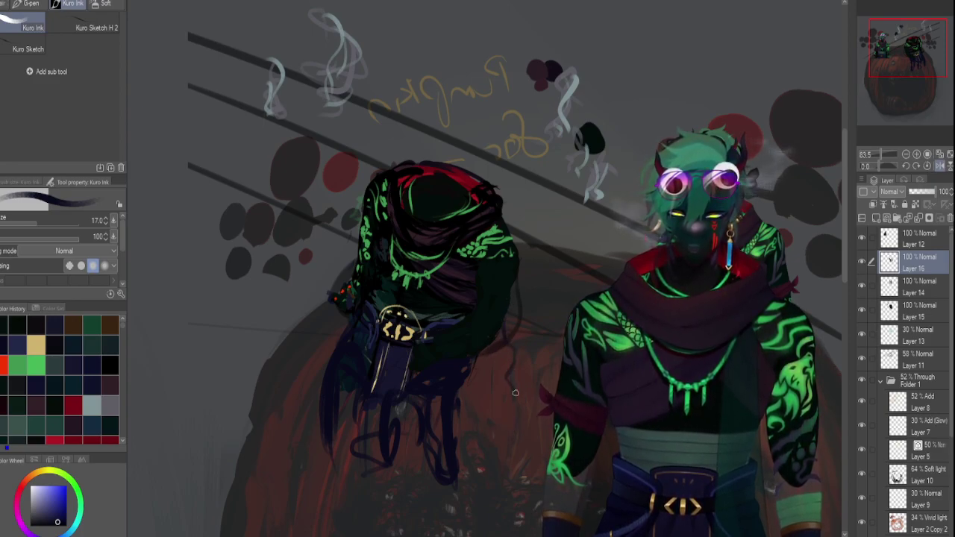
pyautogui.moveTo(509, 412); pyautogui.dragTo(484, 407)
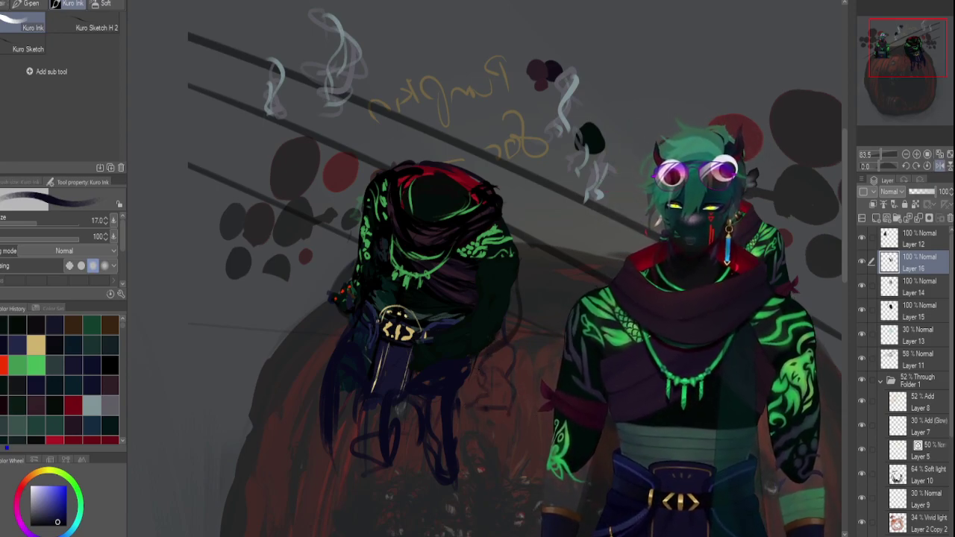
# Paint grey-purple and green tattoo marks and a maroon armband on the near arm with reference colours and a size 15 brush.
pyautogui.keyDown('alt'); pyautogui.click(782, 261); pyautogui.keyUp('alt')
pyautogui.press('[')
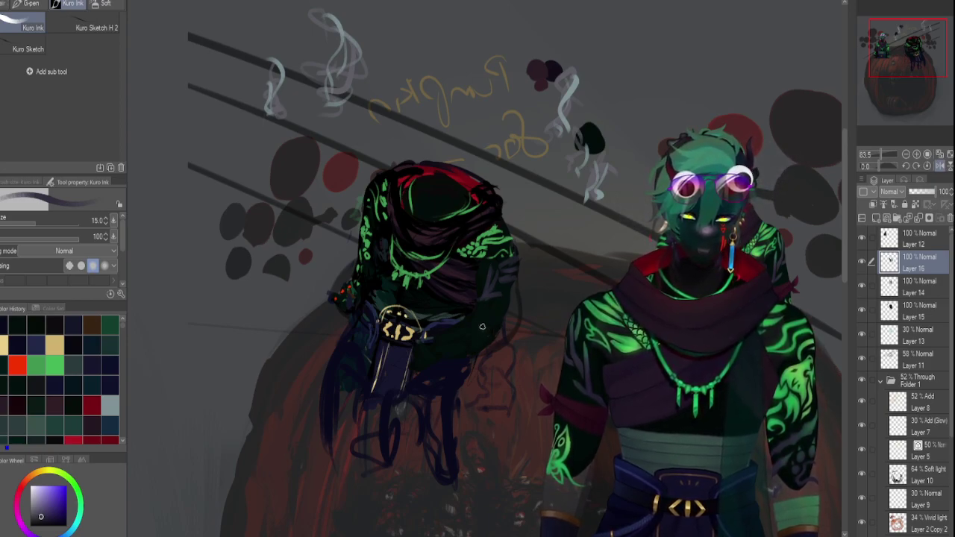
pyautogui.keyDown('alt'); pyautogui.click(789, 306); pyautogui.keyUp('alt')
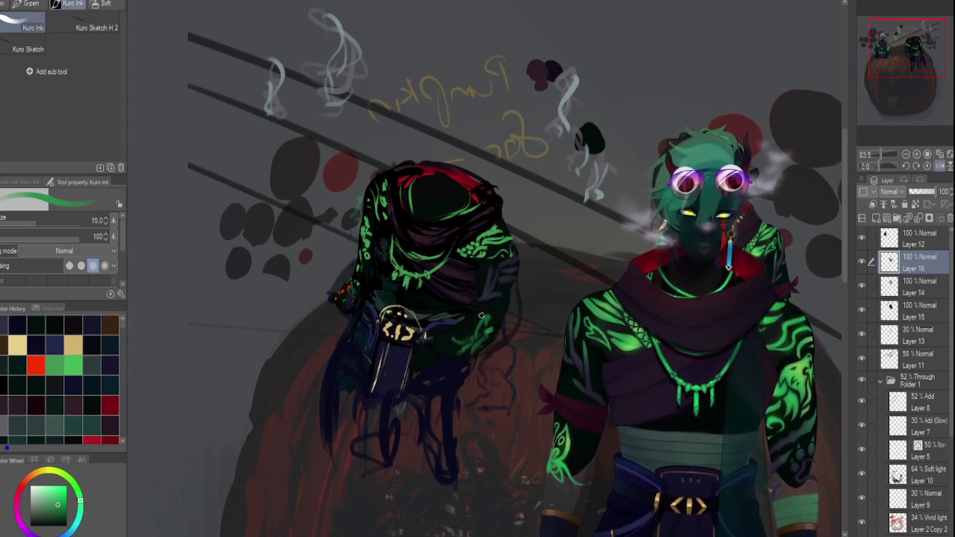
pyautogui.press('x')
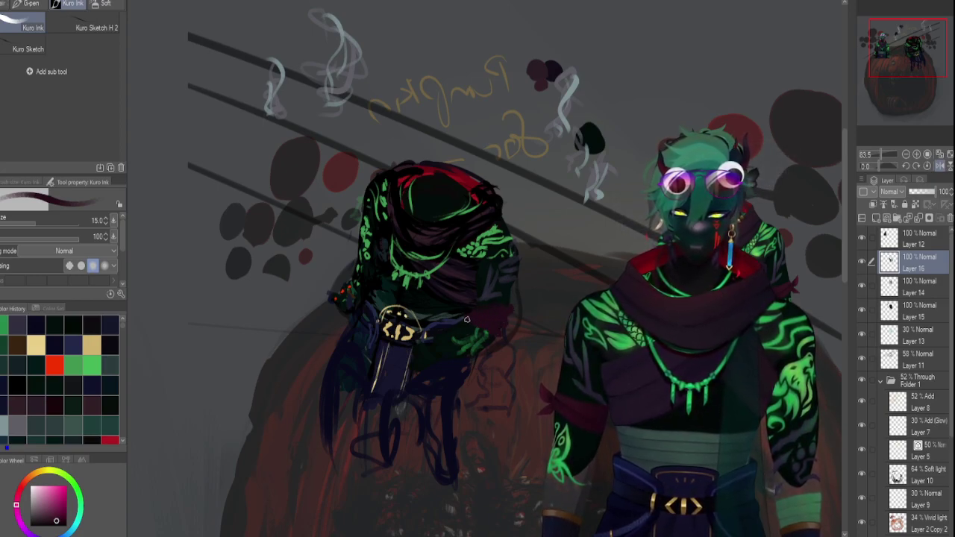
# Paint a brown cuff at the near arm's wrist with sampled brown.
pyautogui.press('alt')
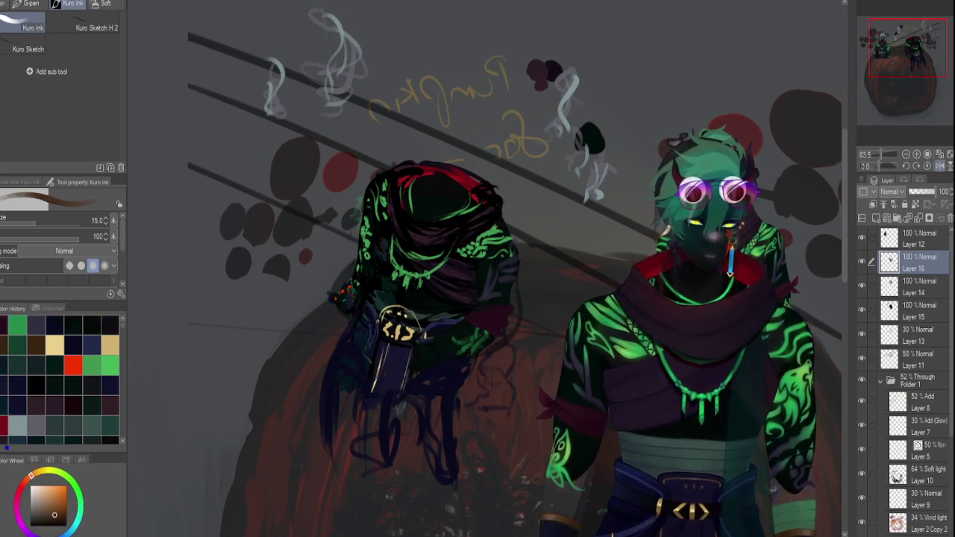
pyautogui.keyDown('alt'); pyautogui.click(422, 357); pyautogui.keyUp('alt')
pyautogui.moveTo(433, 341)
pyautogui.mouseDown()
pyautogui.moveTo(425, 354)
pyautogui.moveTo(449, 364)
pyautogui.mouseUp()
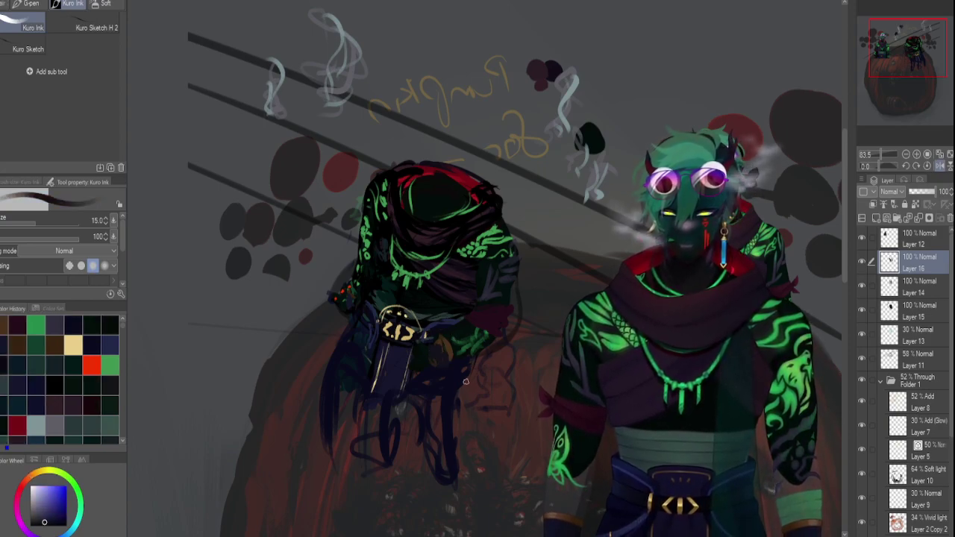
# Shade the neck with sampled dark tones and sketch the head's round outline above the collar in dark teal.
pyautogui.keyDown('alt'); pyautogui.click(410, 347); pyautogui.keyUp('alt')
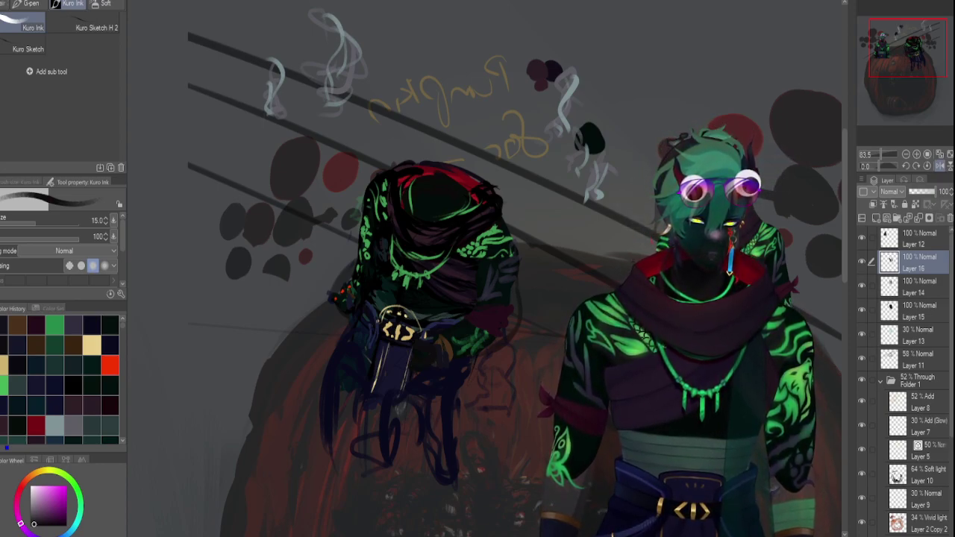
pyautogui.keyDown('alt'); pyautogui.click(454, 213); pyautogui.keyUp('alt')
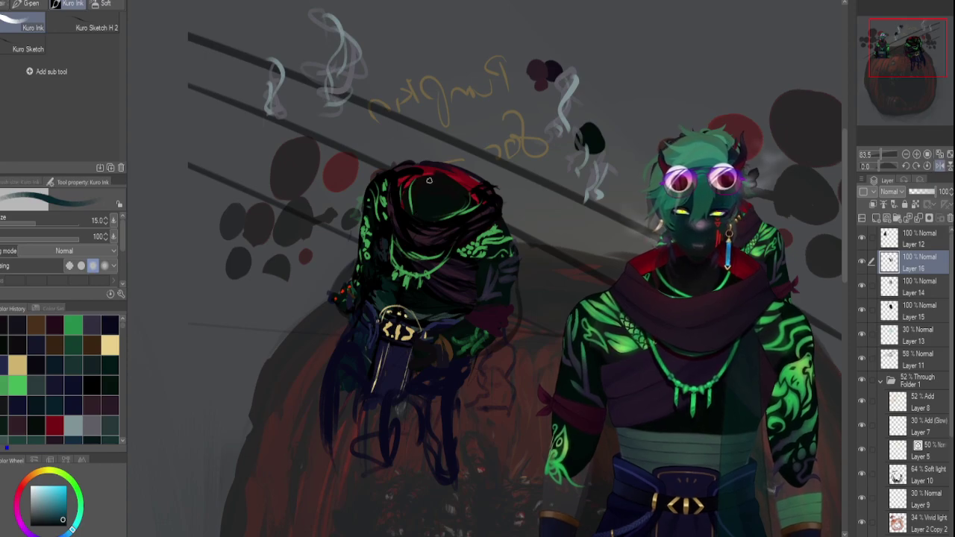
pyautogui.keyDown('alt'); pyautogui.click(439, 196); pyautogui.keyUp('alt')
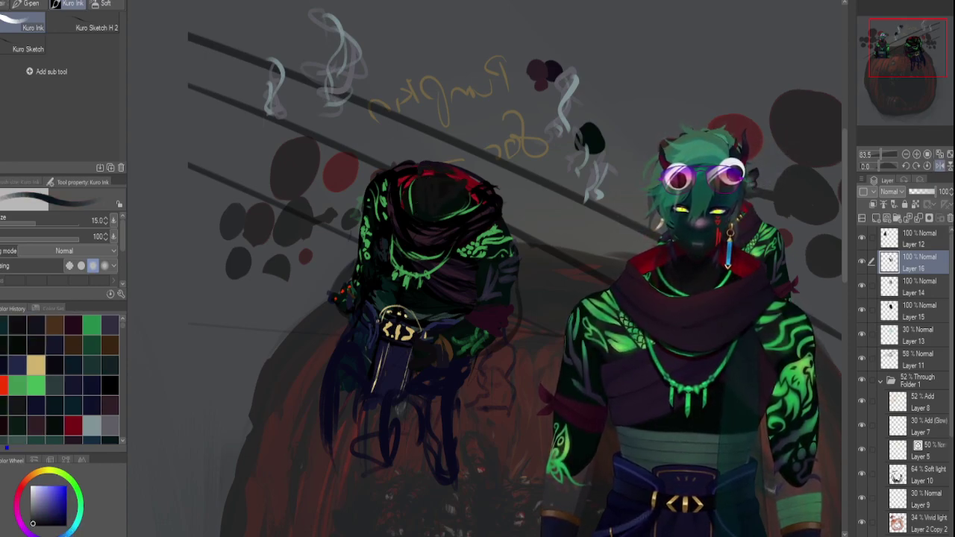
pyautogui.keyDown('alt'); pyautogui.click(438, 193); pyautogui.keyUp('alt')
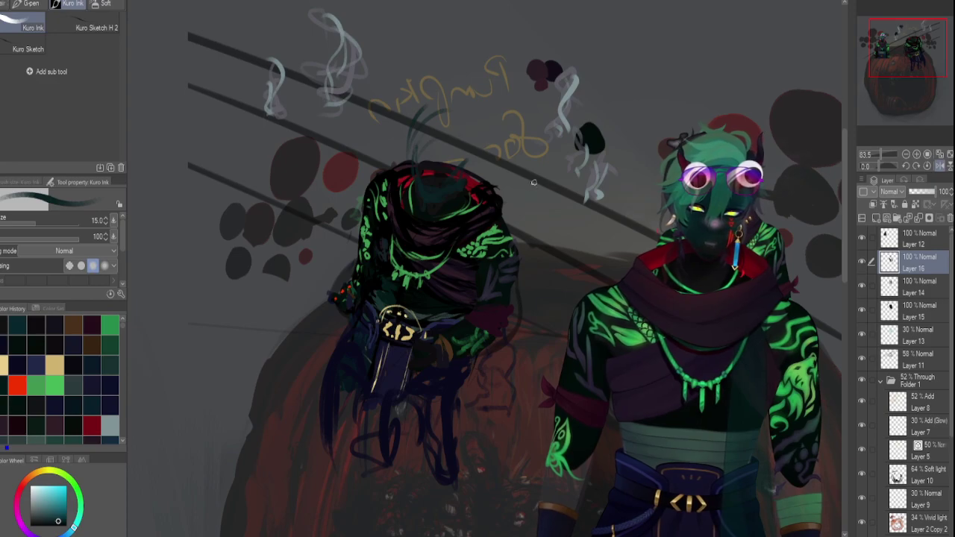
pyautogui.moveTo(436, 108)
pyautogui.mouseDown()
pyautogui.moveTo(451, 131)
pyautogui.moveTo(473, 161)
pyautogui.mouseUp()
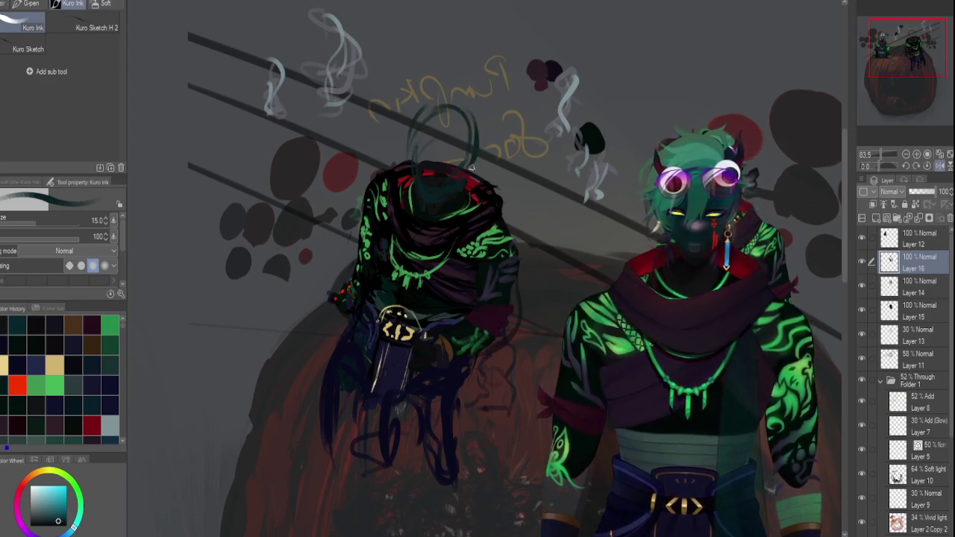
pyautogui.moveTo(479, 116); pyautogui.dragTo(471, 147)
pyautogui.moveTo(422, 115); pyautogui.dragTo(494, 110)
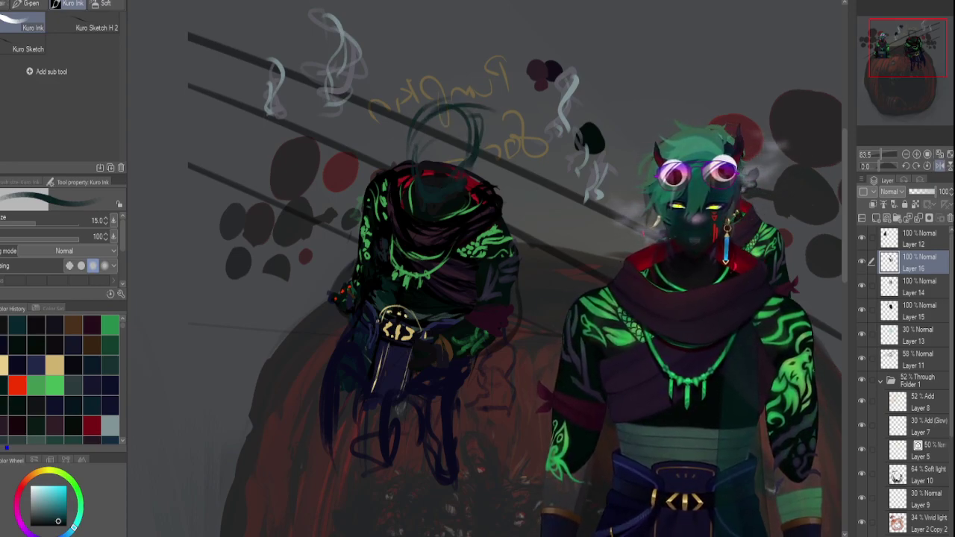
# Block in the tousled hair with mint green sampled from the reference, using a size 25 brush.
pyautogui.keyDown('alt'); pyautogui.click(702, 149); pyautogui.keyUp('alt')
pyautogui.press(']')
pyautogui.press(']')
pyautogui.press(']')
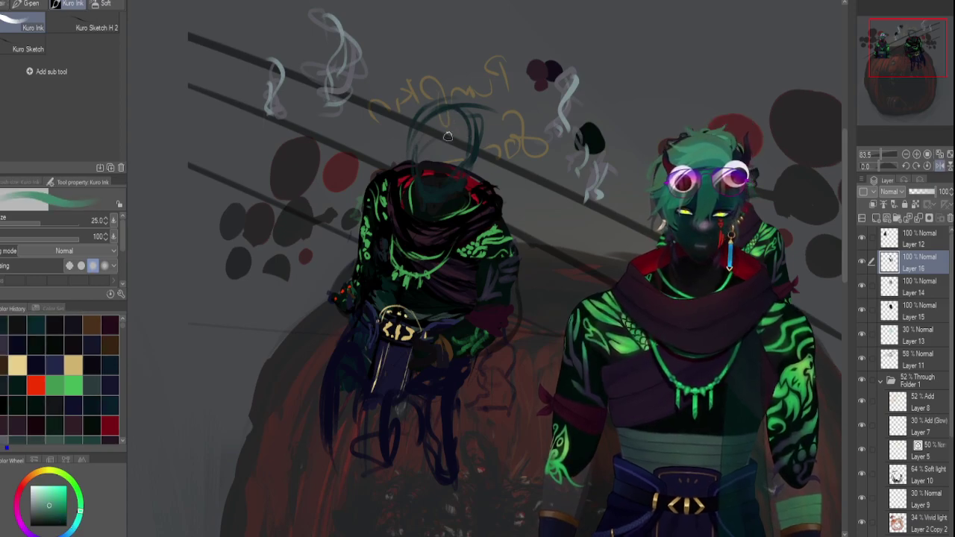
pyautogui.moveTo(437, 117)
pyautogui.mouseDown()
pyautogui.moveTo(452, 176)
pyautogui.moveTo(423, 127)
pyautogui.moveTo(433, 113)
pyautogui.moveTo(450, 168)
pyautogui.moveTo(440, 110)
pyautogui.moveTo(476, 158)
pyautogui.moveTo(473, 135)
pyautogui.moveTo(439, 109)
pyautogui.moveTo(471, 153)
pyautogui.moveTo(477, 148)
pyautogui.moveTo(441, 98)
pyautogui.moveTo(483, 128)
pyautogui.moveTo(449, 112)
pyautogui.moveTo(470, 117)
pyautogui.moveTo(435, 118)
pyautogui.moveTo(445, 97)
pyautogui.moveTo(487, 112)
pyautogui.moveTo(428, 101)
pyautogui.moveTo(465, 104)
pyautogui.moveTo(444, 94)
pyautogui.moveTo(477, 88)
pyautogui.moveTo(447, 109)
pyautogui.moveTo(472, 131)
pyautogui.moveTo(485, 128)
pyautogui.moveTo(481, 147)
pyautogui.moveTo(481, 132)
pyautogui.moveTo(423, 120)
pyautogui.mouseUp()
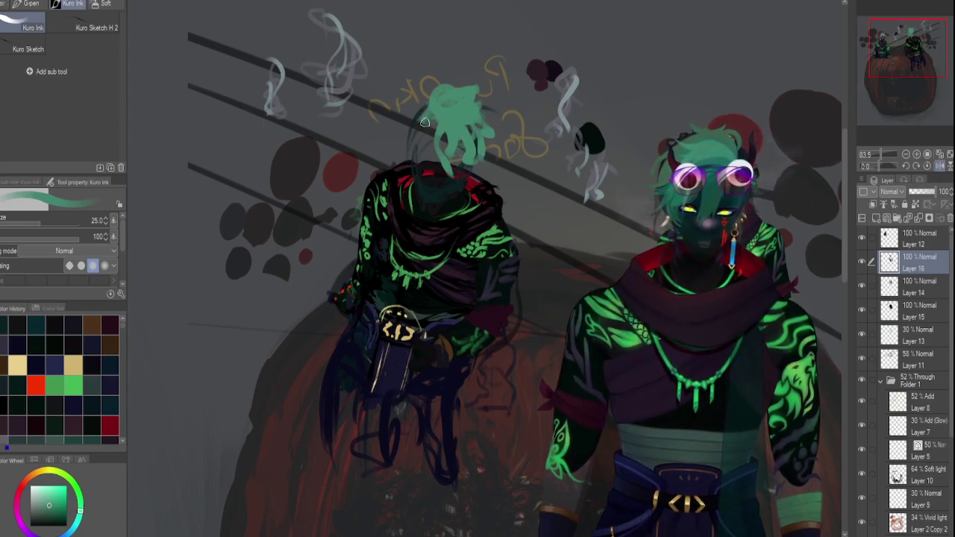
# Paint two crimson horns on the head with a size 20 brush and shade them with sampled dark purple at size 15.
pyautogui.keyDown('alt'); pyautogui.click(681, 150); pyautogui.keyUp('alt')
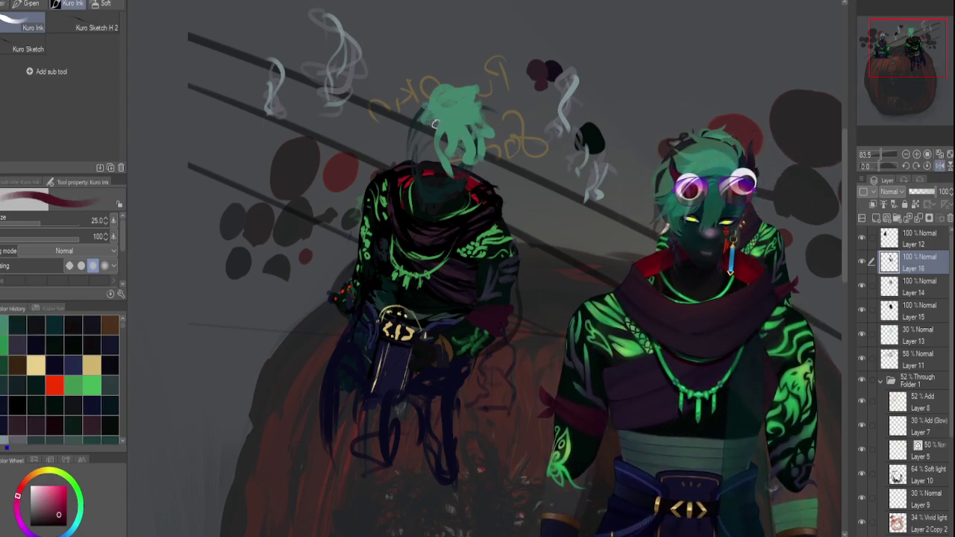
pyautogui.press('[')
pyautogui.moveTo(450, 121)
pyautogui.mouseDown()
pyautogui.moveTo(479, 121)
pyautogui.moveTo(494, 92)
pyautogui.mouseUp()
pyautogui.moveTo(429, 117)
pyautogui.mouseDown()
pyautogui.moveTo(431, 76)
pyautogui.moveTo(417, 110)
pyautogui.moveTo(467, 128)
pyautogui.mouseUp()
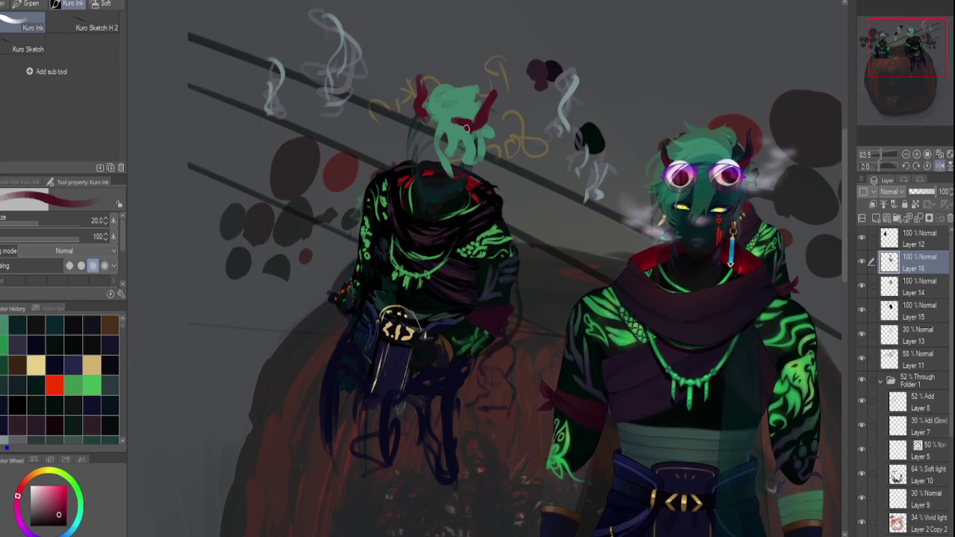
pyautogui.keyDown('alt'); pyautogui.click(696, 133); pyautogui.keyUp('alt')
pyautogui.press('[')
pyautogui.press('[')
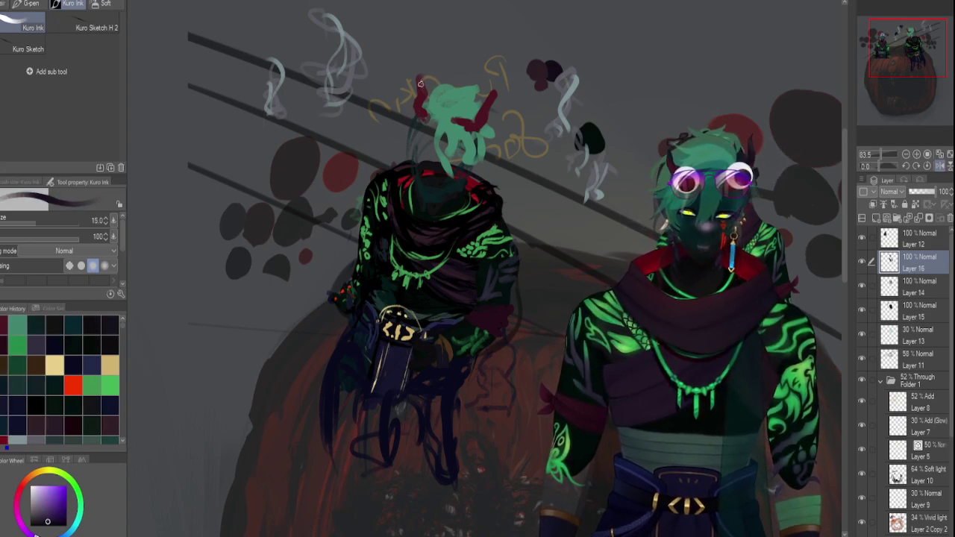
pyautogui.moveTo(425, 91)
pyautogui.mouseDown()
pyautogui.moveTo(424, 117)
pyautogui.moveTo(475, 116)
pyautogui.moveTo(493, 90)
pyautogui.mouseUp()
# Add darker green shadow strands across the mint hair.
pyautogui.keyDown('alt'); pyautogui.click(711, 158); pyautogui.keyUp('alt')
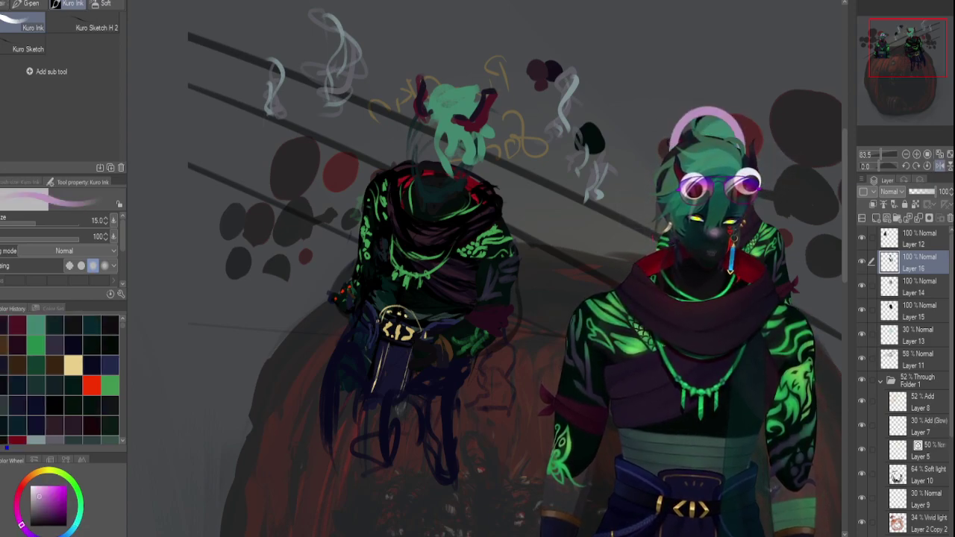
pyautogui.moveTo(437, 122)
pyautogui.mouseDown()
pyautogui.moveTo(468, 124)
pyautogui.moveTo(472, 147)
pyautogui.moveTo(456, 152)
pyautogui.moveTo(440, 140)
pyautogui.moveTo(453, 173)
pyautogui.moveTo(466, 97)
pyautogui.moveTo(481, 83)
pyautogui.mouseUp()
pyautogui.moveTo(436, 105); pyautogui.dragTo(471, 92)
pyautogui.moveTo(479, 139); pyautogui.dragTo(475, 157)
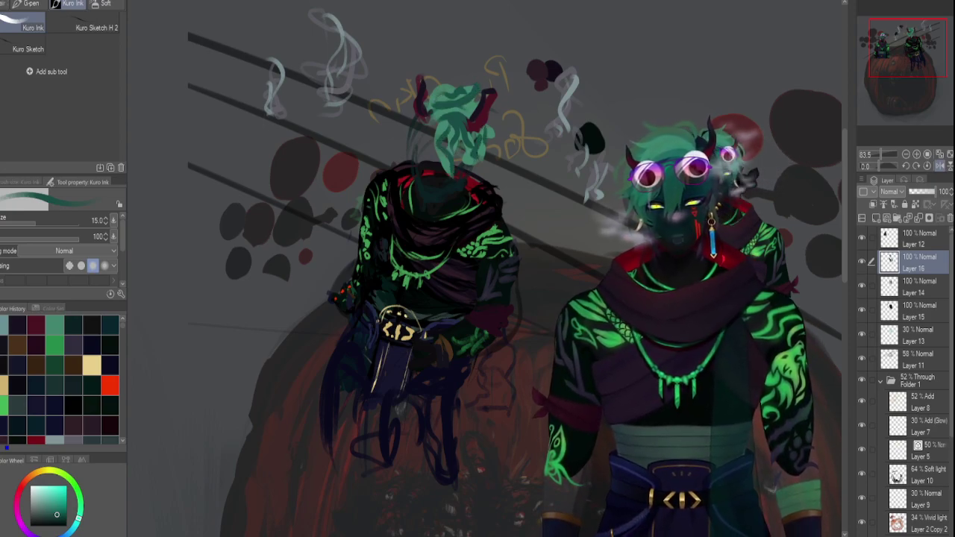
# Sample a dark tone beside the collar and paint the first dark brow and eye strokes on the face.
pyautogui.keyDown('alt'); pyautogui.click(469, 183); pyautogui.keyUp('alt')
pyautogui.keyDown('alt'); pyautogui.click(468, 183); pyautogui.keyUp('alt')
pyautogui.click(469, 183)
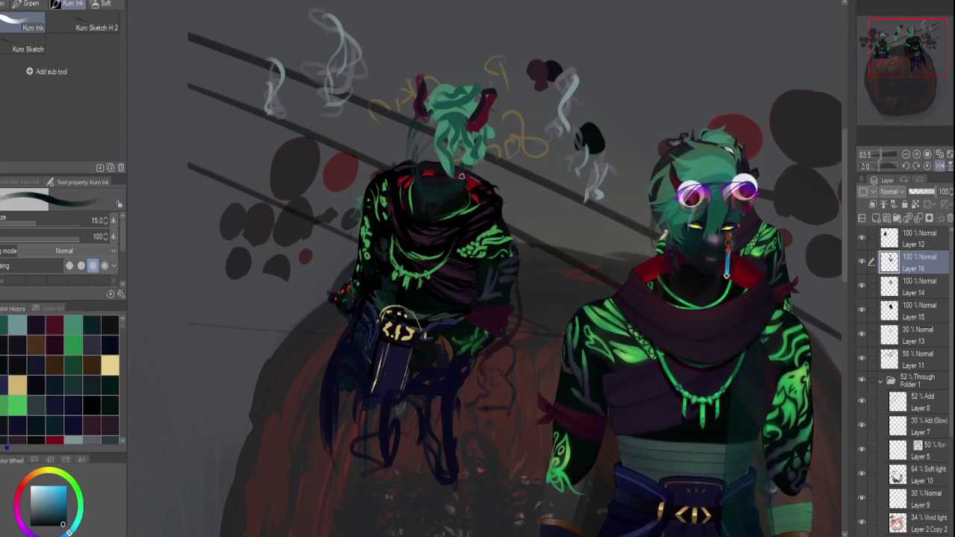
pyautogui.moveTo(427, 147); pyautogui.dragTo(439, 161)
# Paint a small red earring beside the face with sampled red-brown and a size 8 brush.
pyautogui.keyDown('alt'); pyautogui.click(672, 143); pyautogui.keyUp('alt')
pyautogui.keyDown('alt'); pyautogui.click(672, 143); pyautogui.keyUp('alt')
pyautogui.keyDown('alt'); pyautogui.click(673, 143); pyautogui.keyUp('alt')
pyautogui.keyDown('alt'); pyautogui.click(673, 143); pyautogui.keyUp('alt')
pyautogui.keyDown('alt'); pyautogui.click(672, 143); pyautogui.keyUp('alt')
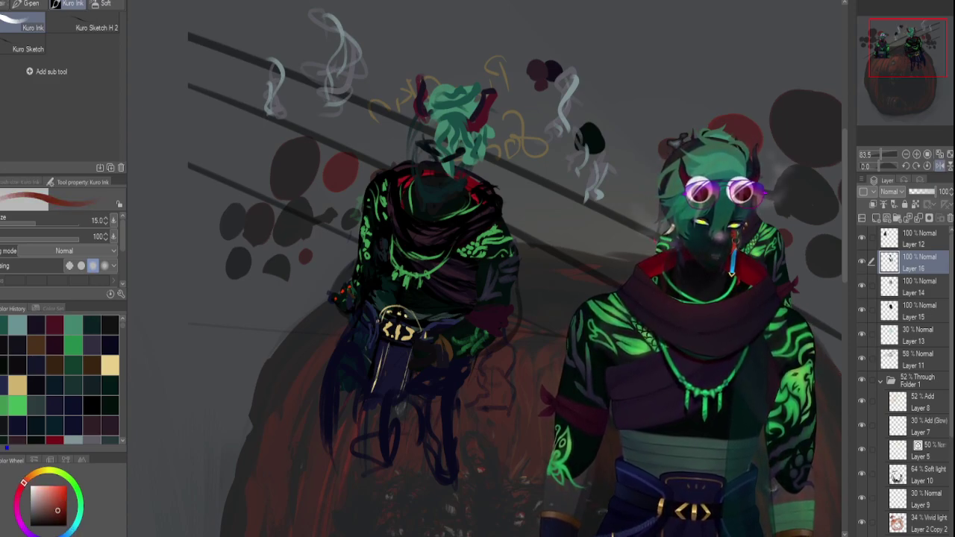
pyautogui.press('[')
pyautogui.press('[')
pyautogui.press('[')
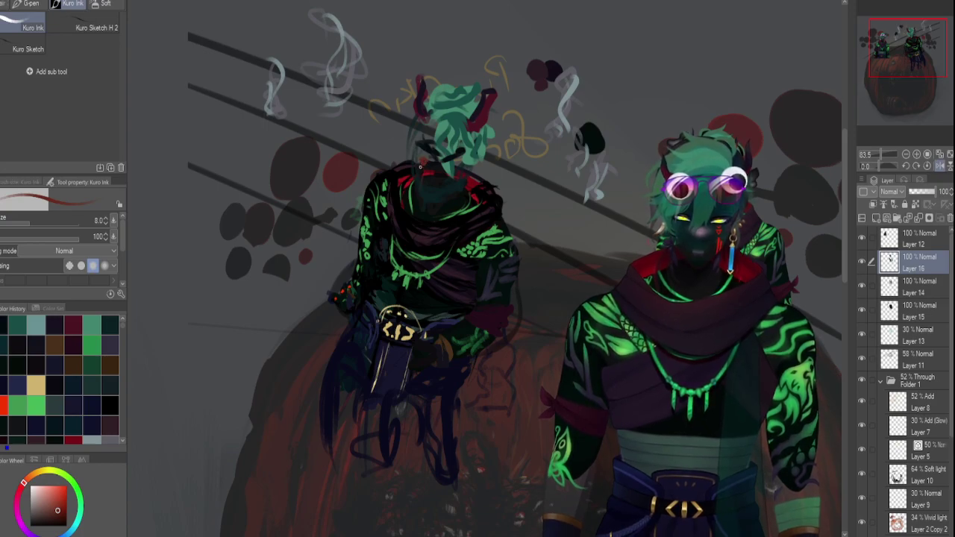
# Flip the canvas view horizontally and define the face and jaw with dark purple strokes at brush size 7.
pyautogui.click(939, 166)
pyautogui.press('[')
pyautogui.moveTo(254, 188); pyautogui.dragTo(267, 179)
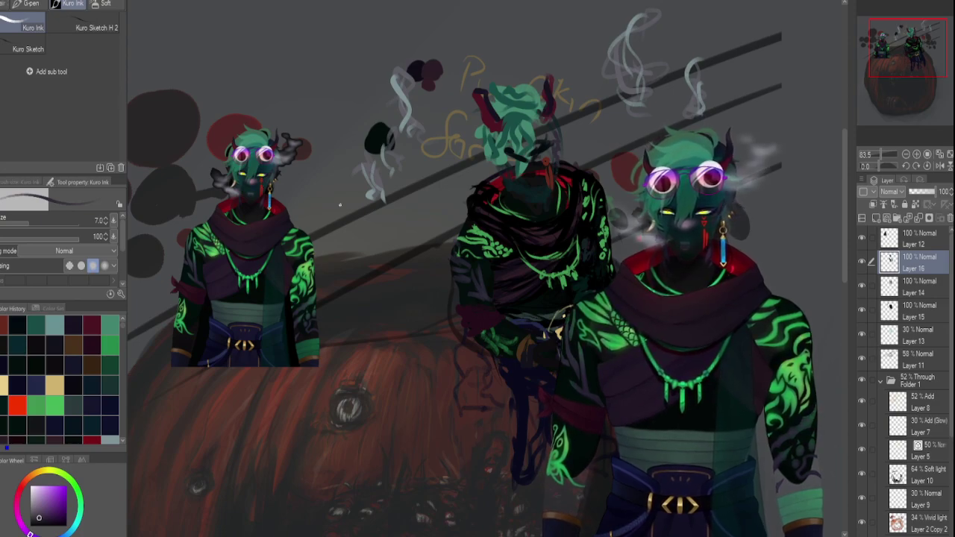
# Draw thin green hair strands around the face and a lock hanging over the collar with sampled green.
pyautogui.keyDown('alt'); pyautogui.click(254, 210); pyautogui.keyUp('alt')
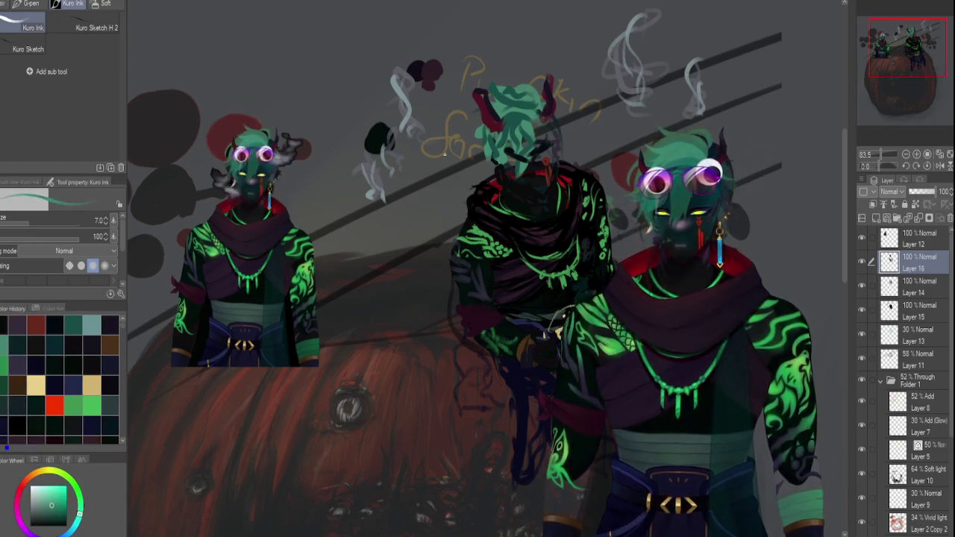
pyautogui.press(']')
pyautogui.moveTo(527, 140)
pyautogui.mouseDown()
pyautogui.moveTo(521, 161)
pyautogui.moveTo(526, 118)
pyautogui.mouseUp()
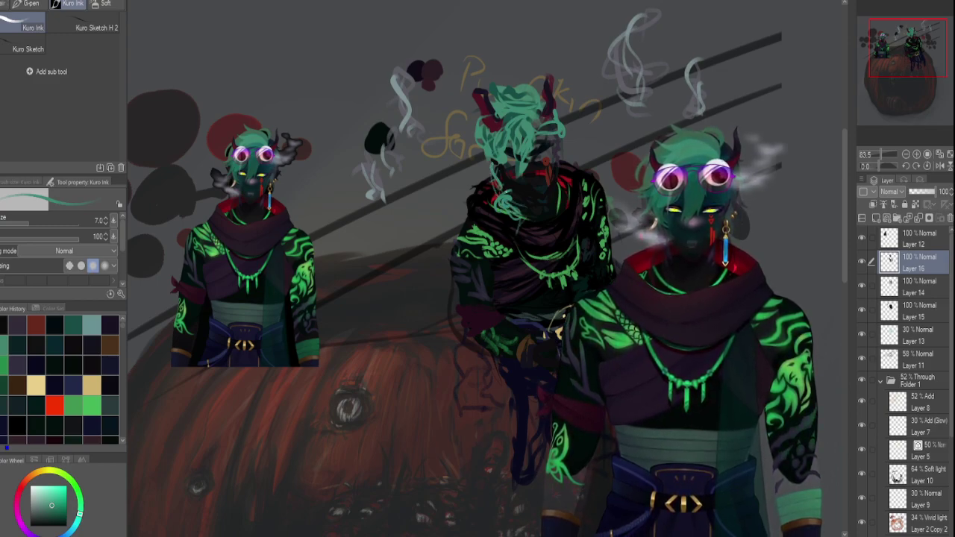
# Paint a bright blue pendant earring below the ear and add brown accents, using colours from the reference's earring.
pyautogui.keyDown('alt'); pyautogui.click(257, 196); pyautogui.keyUp('alt')
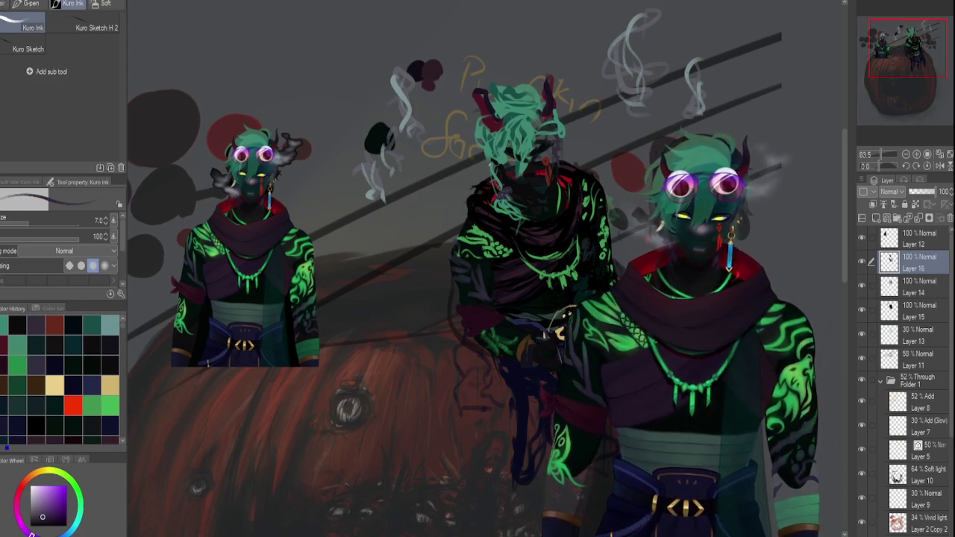
pyautogui.keyDown('alt'); pyautogui.click(270, 192); pyautogui.keyUp('alt')
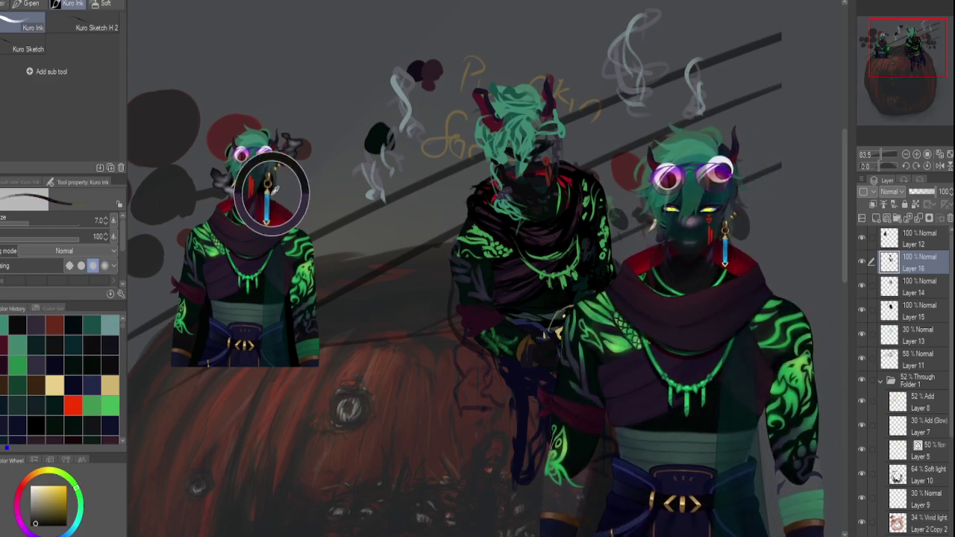
pyautogui.moveTo(564, 171)
pyautogui.mouseDown()
pyautogui.moveTo(562, 182)
pyautogui.moveTo(560, 171)
pyautogui.mouseUp()
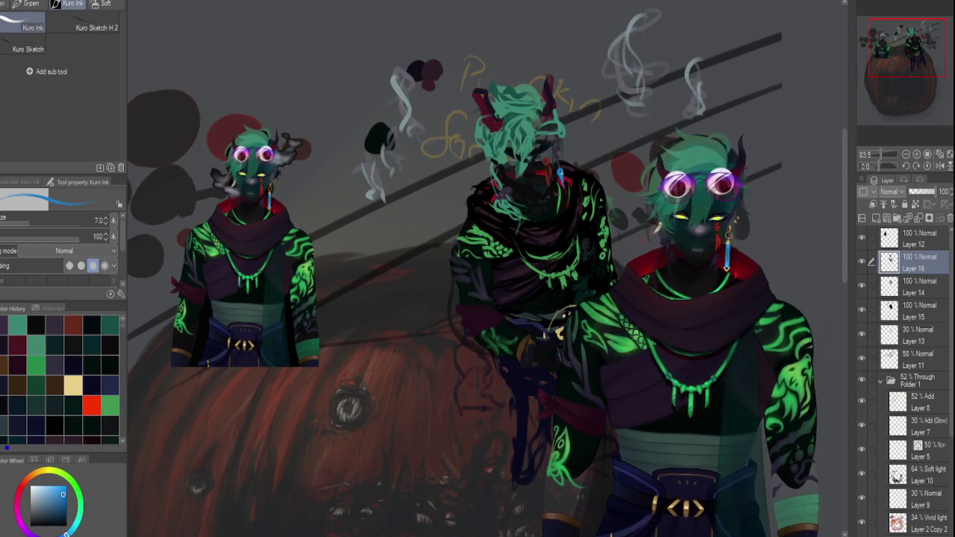
pyautogui.keyDown('alt'); pyautogui.click(271, 188); pyautogui.keyUp('alt')
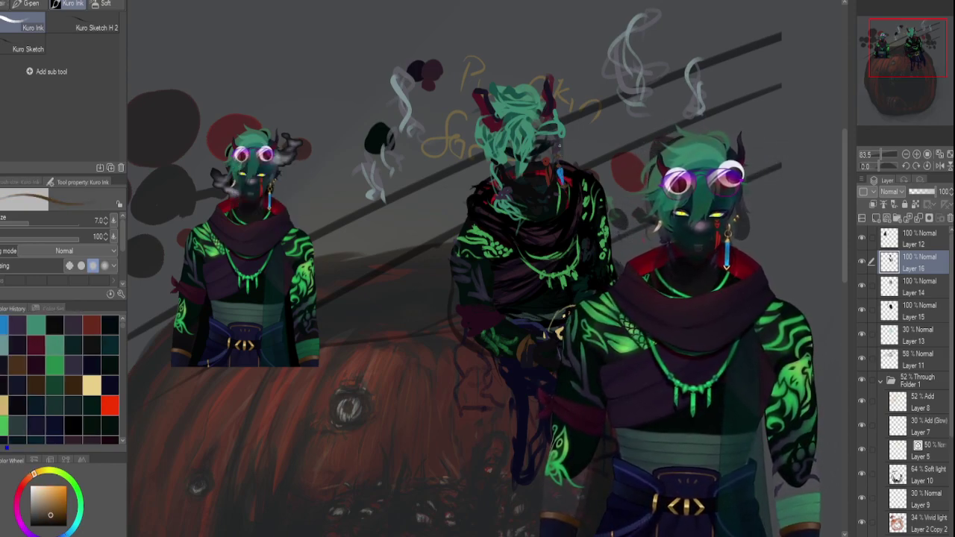
# Fill in the face with dark teal skin tones sampled from the reference, reducing the brush from size 10 to 6.
pyautogui.keyDown('alt'); pyautogui.click(251, 166); pyautogui.keyUp('alt')
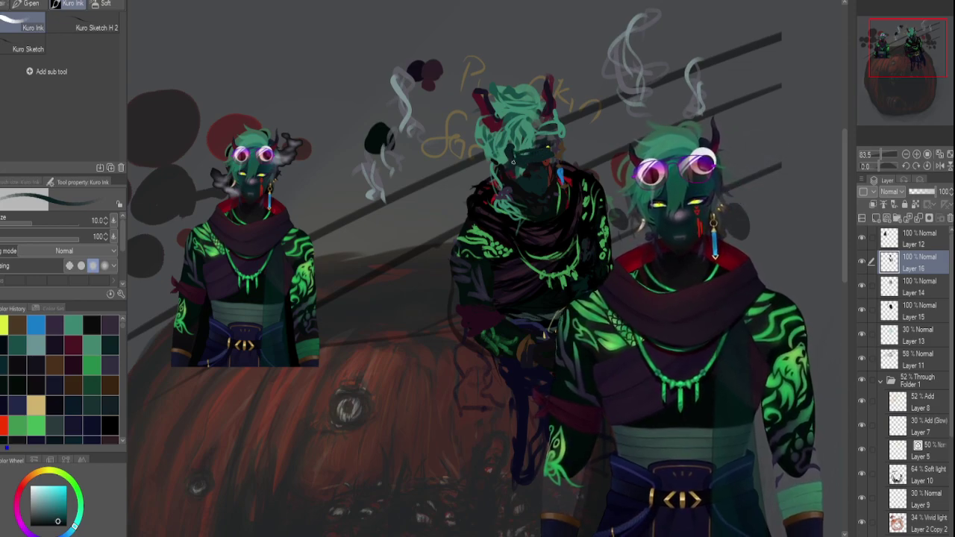
pyautogui.keyDown('alt'); pyautogui.click(256, 186); pyautogui.keyUp('alt')
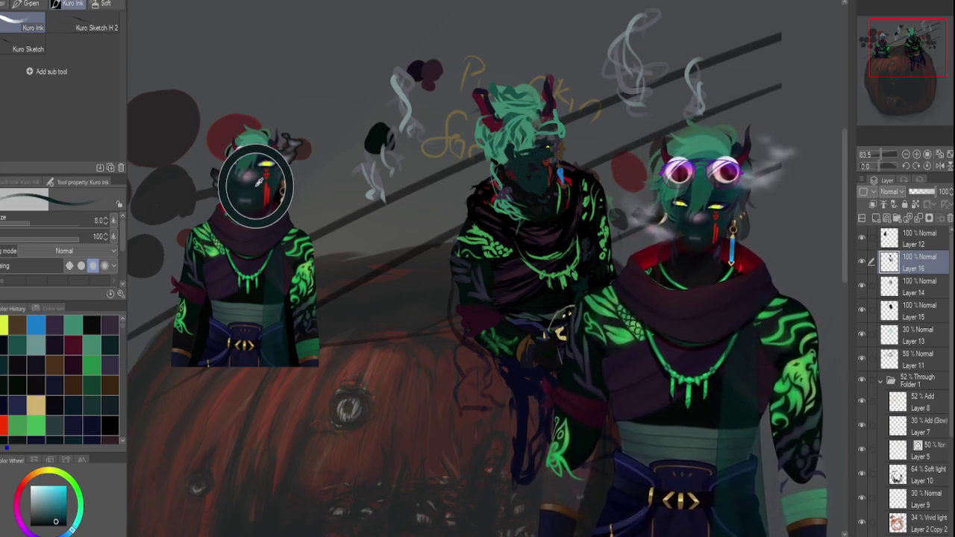
pyautogui.press('[')
pyautogui.press('[')
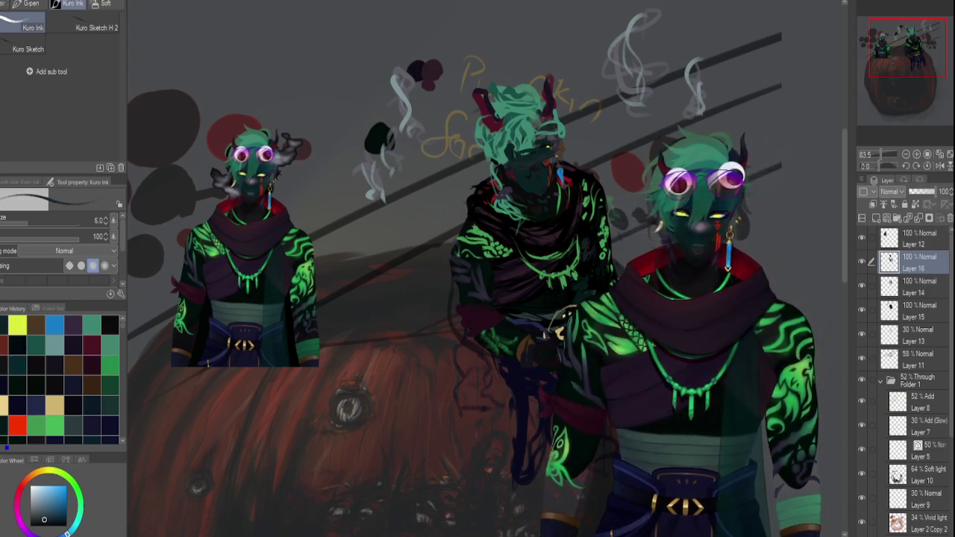
# Draw both eyes' dark lines on the face with a near-black blue sampled from the painting.
pyautogui.keyDown('alt'); pyautogui.click(546, 145); pyautogui.keyUp('alt')
pyautogui.moveTo(545, 147); pyautogui.dragTo(551, 148)
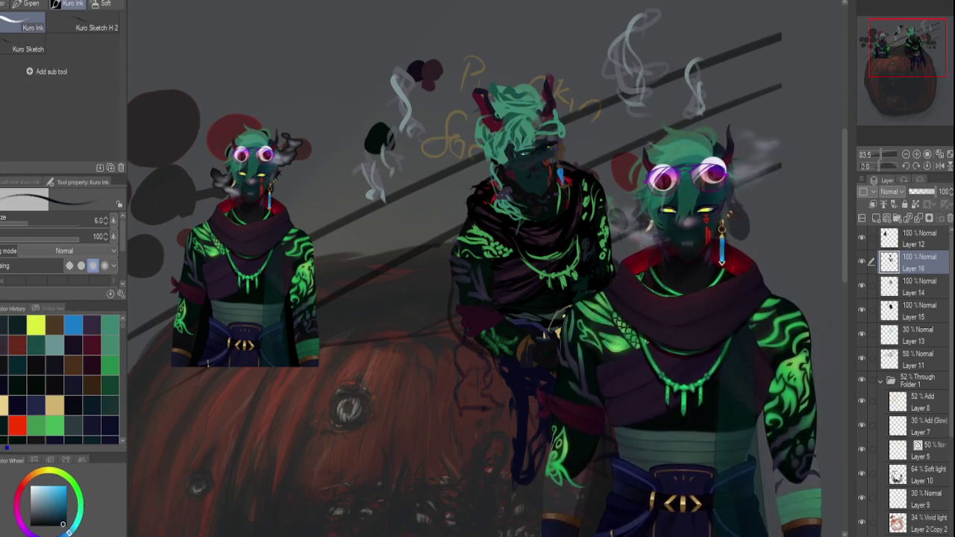
pyautogui.moveTo(515, 156); pyautogui.dragTo(528, 154)
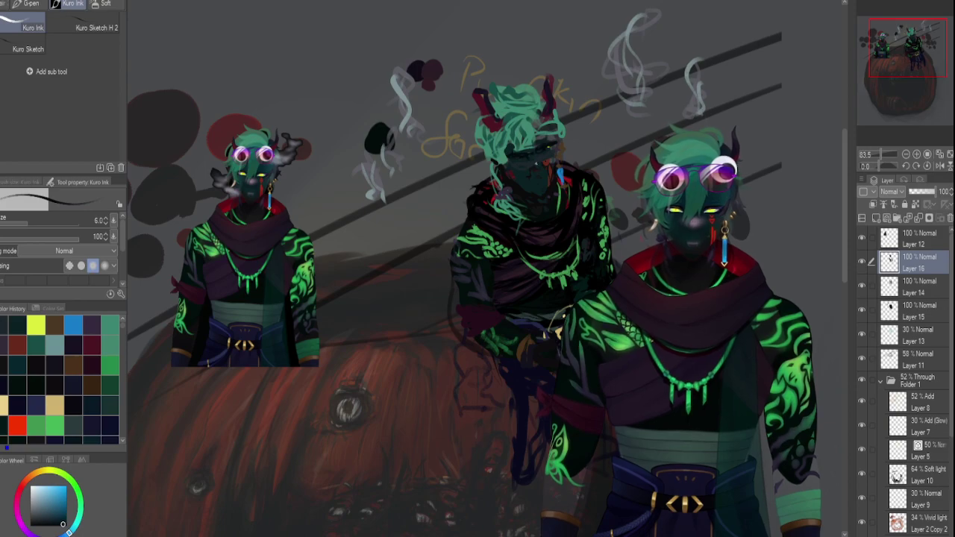
# Paint a small yellow glowing eye on the face with sampled yellow, undoing a stray stroke.
pyautogui.keyDown('alt'); pyautogui.click(251, 180); pyautogui.keyUp('alt')
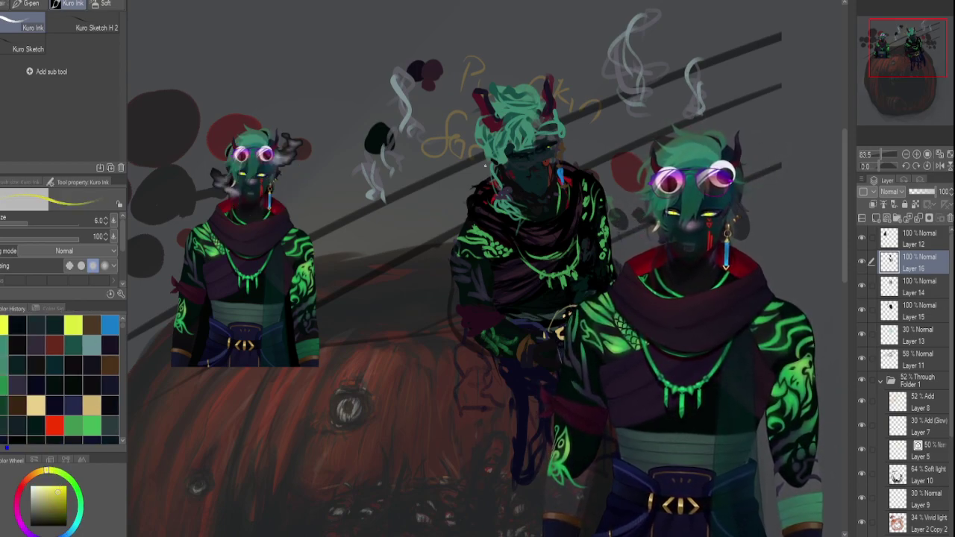
pyautogui.moveTo(518, 155); pyautogui.dragTo(523, 159)
pyautogui.hotkey('ctrl', 'z')
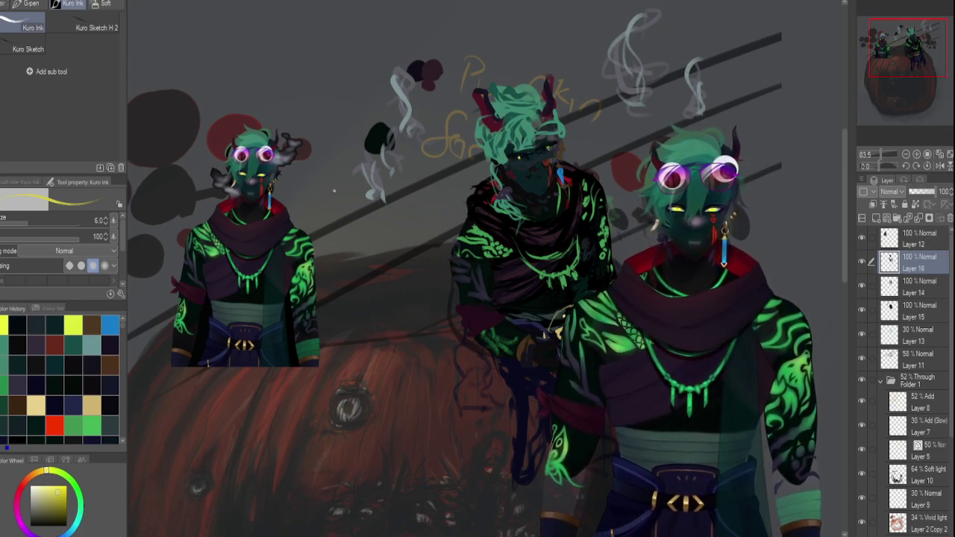
# Add grey-purple highlights to the face and smoke wisps above the head, and brighten the horns with sampled crimson.
pyautogui.keyDown('alt'); pyautogui.click(246, 188); pyautogui.keyUp('alt')
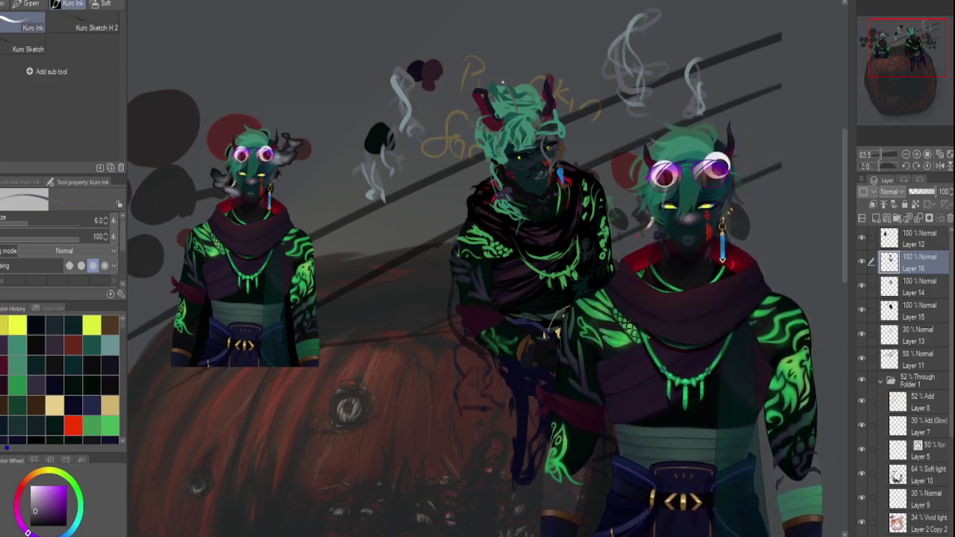
pyautogui.keyDown('alt'); pyautogui.click(241, 171); pyautogui.keyUp('alt')
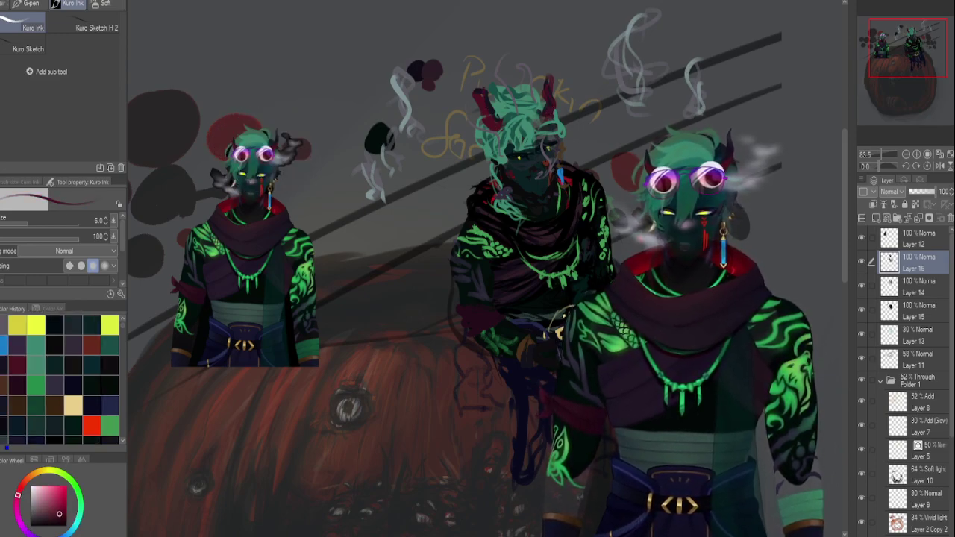
# Refine the seated character's face with sampled dark tones and paint red markings beside the cheek with sampled red at brush size 5.
pyautogui.keyDown('alt'); pyautogui.click(261, 170); pyautogui.keyUp('alt')
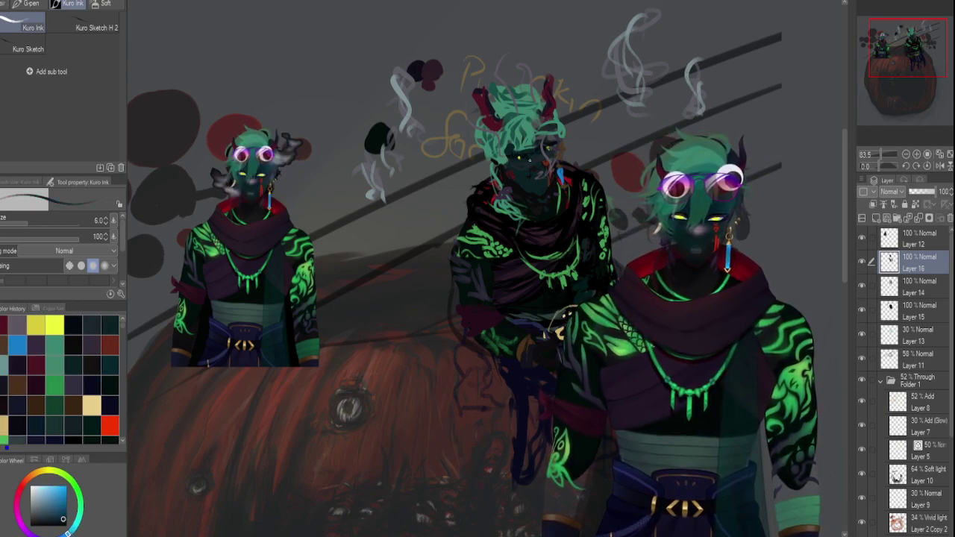
pyautogui.keyDown('alt'); pyautogui.click(246, 188); pyautogui.keyUp('alt')
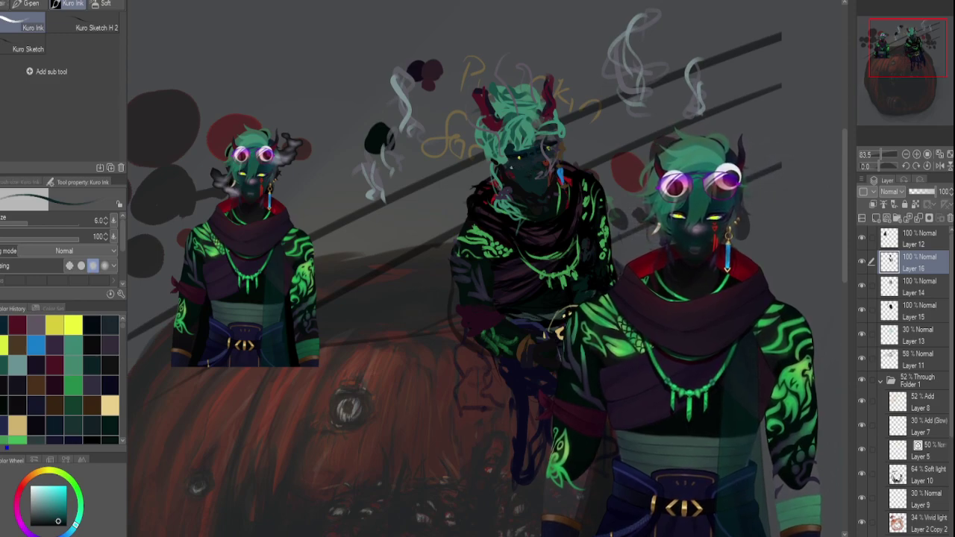
pyautogui.keyDown('alt'); pyautogui.click(252, 187); pyautogui.keyUp('alt')
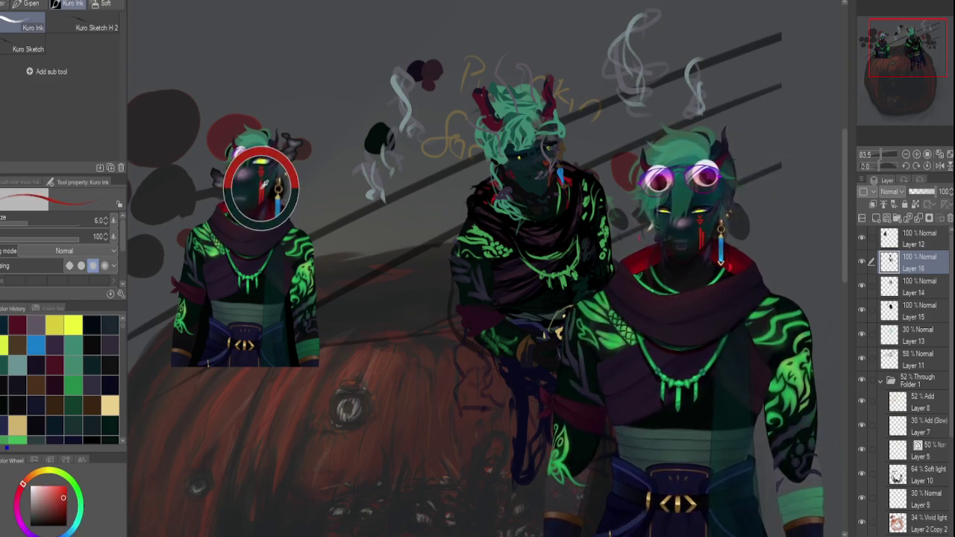
pyautogui.press('[')
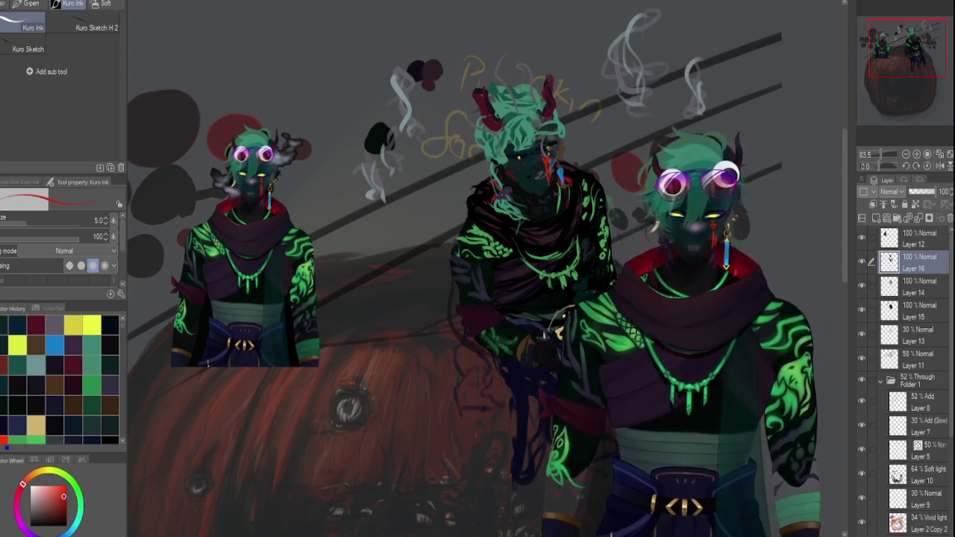
# Shade the seated character's mouth, jaw and neck with dark purple, blue and teal tones sampled from the painting.
pyautogui.keyDown('alt'); pyautogui.click(267, 175); pyautogui.keyUp('alt')
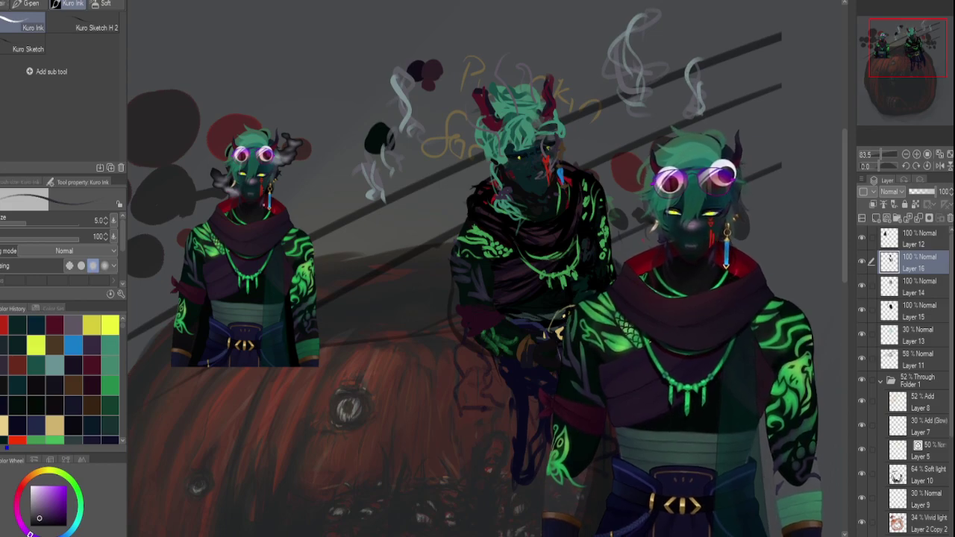
pyautogui.keyDown('alt'); pyautogui.click(252, 206); pyautogui.keyUp('alt')
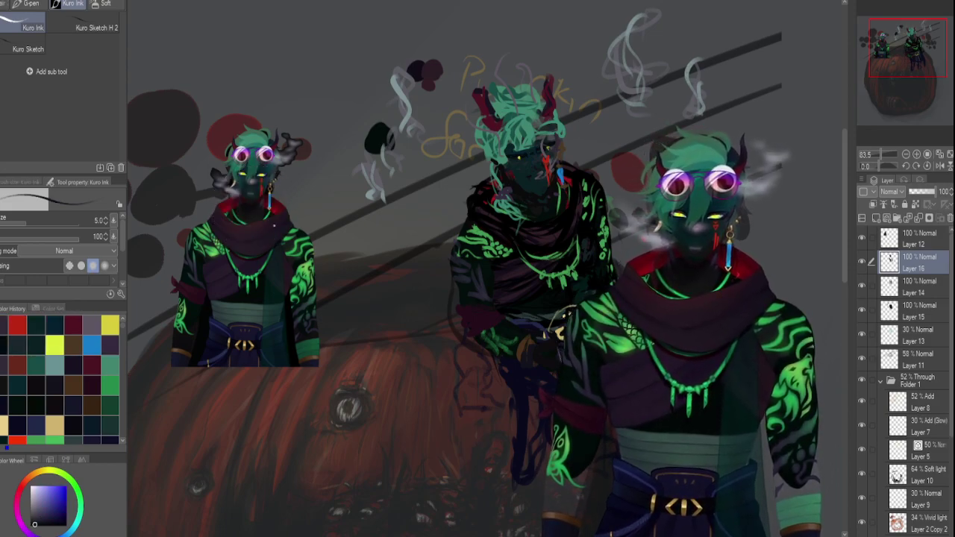
pyautogui.keyDown('alt'); pyautogui.click(245, 200); pyautogui.keyUp('alt')
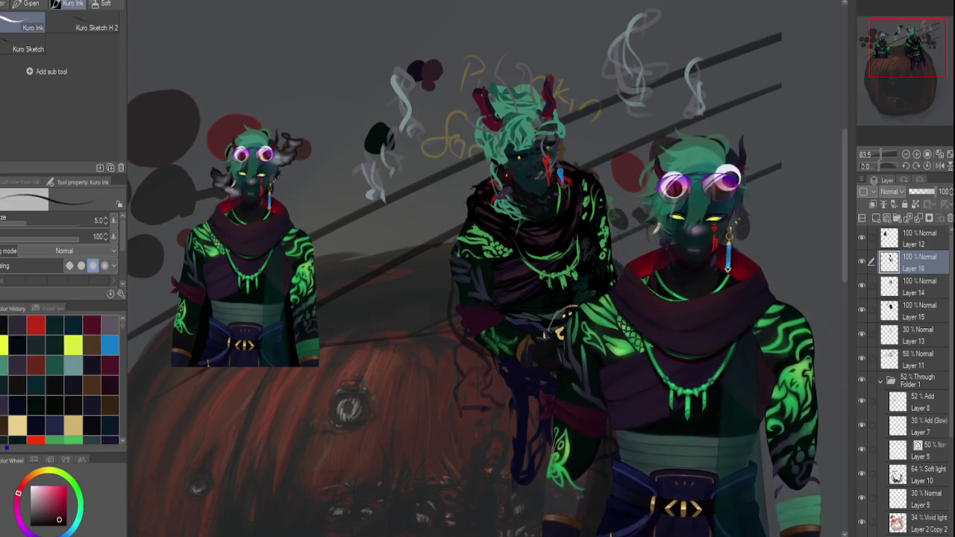
pyautogui.keyDown('alt'); pyautogui.click(249, 190); pyautogui.keyUp('alt')
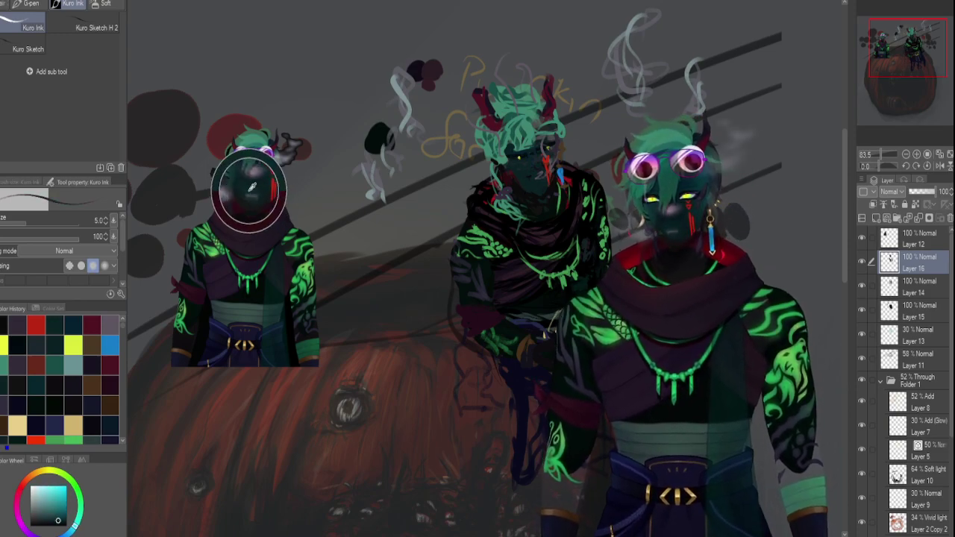
pyautogui.keyDown('alt'); pyautogui.click(250, 192); pyautogui.keyUp('alt')
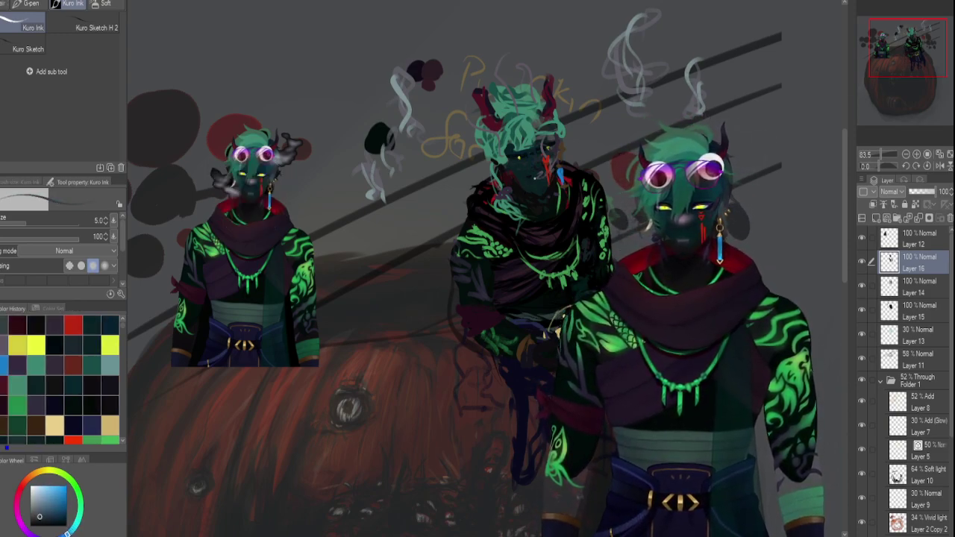
pyautogui.moveTo(537, 180); pyautogui.dragTo(529, 181)
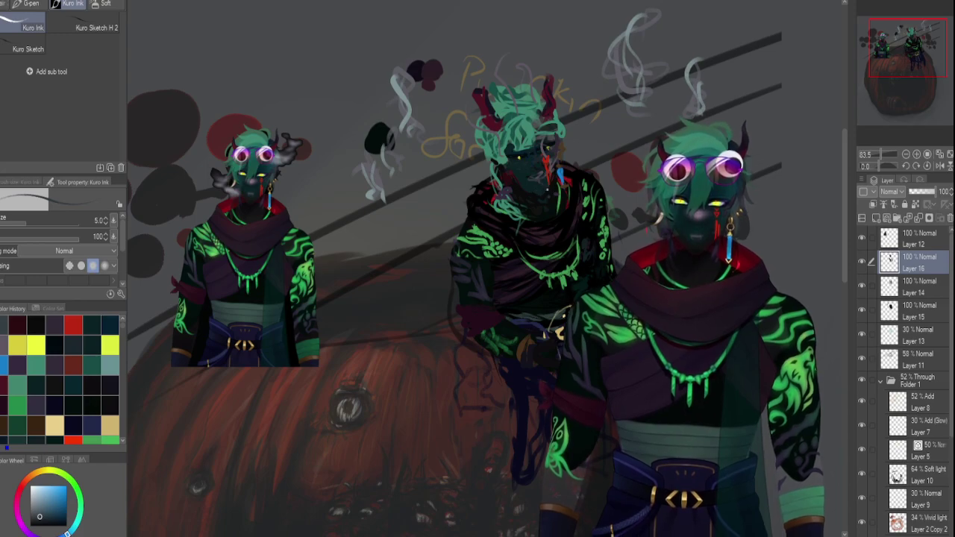
pyautogui.keyDown('alt'); pyautogui.click(523, 195); pyautogui.keyUp('alt')
pyautogui.moveTo(521, 182); pyautogui.dragTo(528, 192)
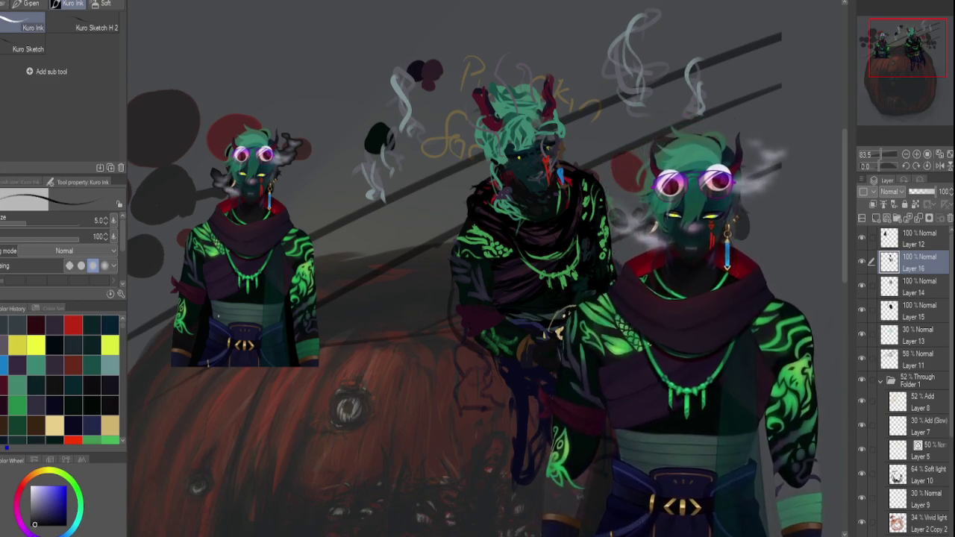
# Darken the forearm's outline and touch up the shoulder and upper arm of the seated character with sampled dark colours.
pyautogui.moveTo(474, 345); pyautogui.dragTo(509, 361)
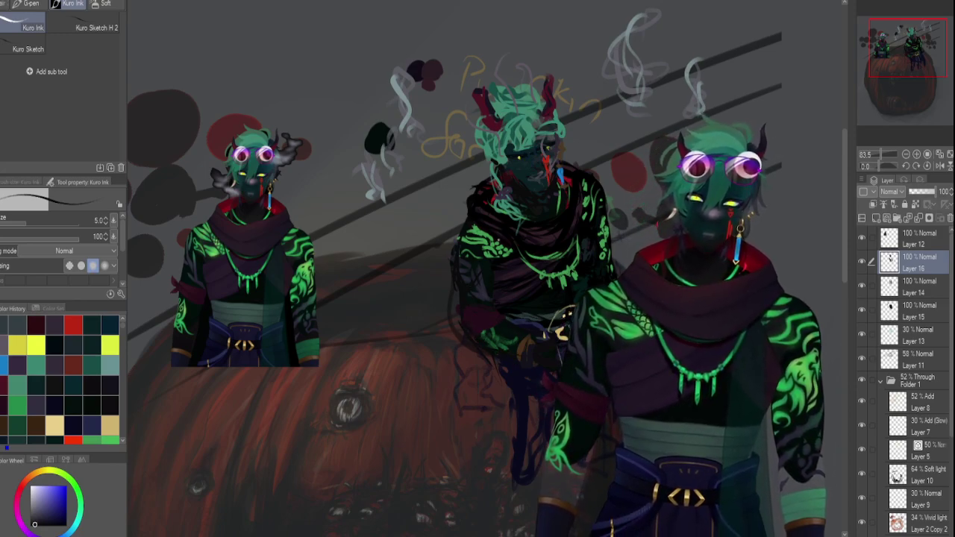
pyautogui.keyDown('alt'); pyautogui.click(503, 243); pyautogui.keyUp('alt')
pyautogui.click(501, 254)
pyautogui.keyDown('alt'); pyautogui.click(499, 261); pyautogui.keyUp('alt')
pyautogui.click(493, 270)
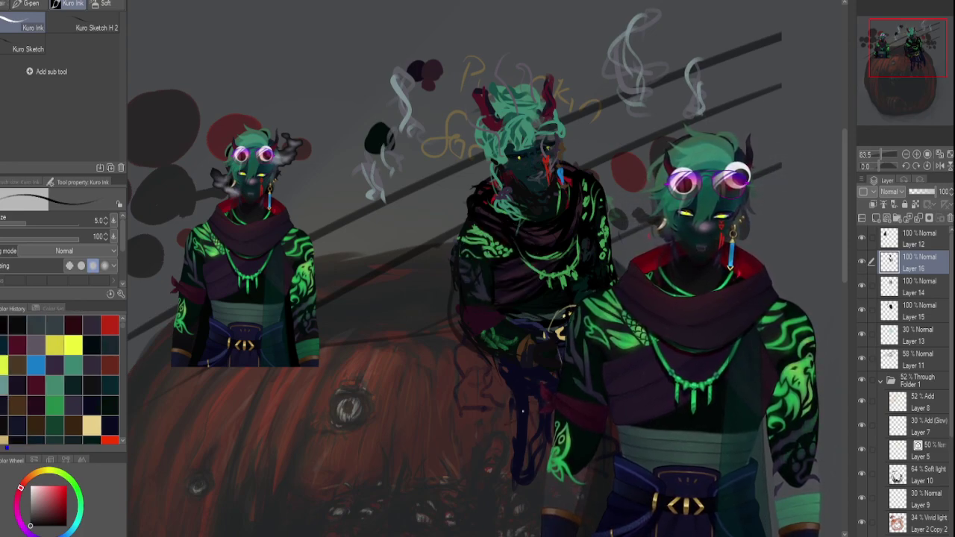
# Paint near-black strokes over the character's legs at brush size 12 and add pale grey-blue strokes sampled from the smoke.
pyautogui.press(']')
pyautogui.press(']')
pyautogui.press(']')
pyautogui.press(']')
pyautogui.press(']')
pyautogui.moveTo(521, 369)
pyautogui.mouseDown()
pyautogui.moveTo(500, 374)
pyautogui.moveTo(531, 391)
pyautogui.mouseUp()
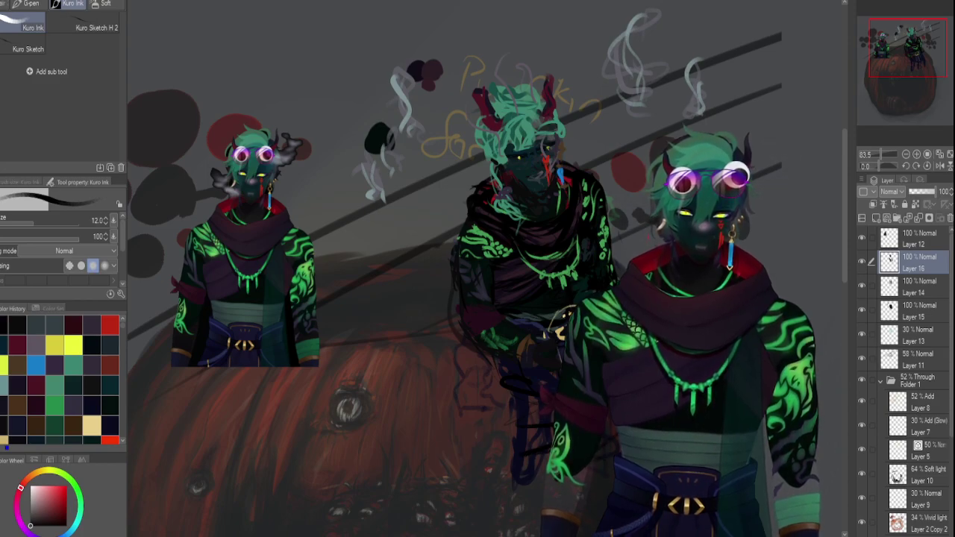
pyautogui.keyDown('alt'); pyautogui.click(405, 96); pyautogui.keyUp('alt')
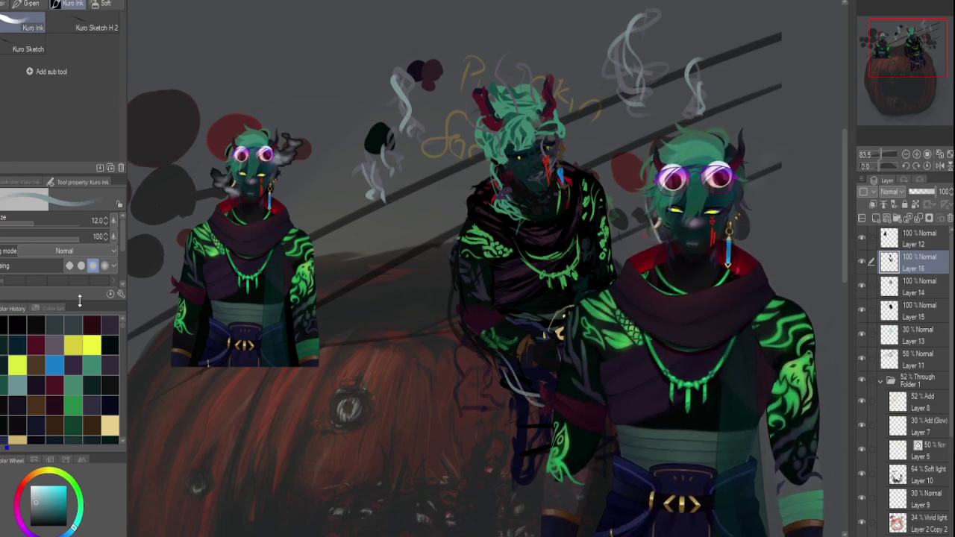
# Block in the seated character's upper leg with black from the colour history, using brush size 20.
pyautogui.click(5, 323)
pyautogui.press(']')
pyautogui.press(']')
pyautogui.press(']')
pyautogui.moveTo(507, 379); pyautogui.dragTo(529, 400)
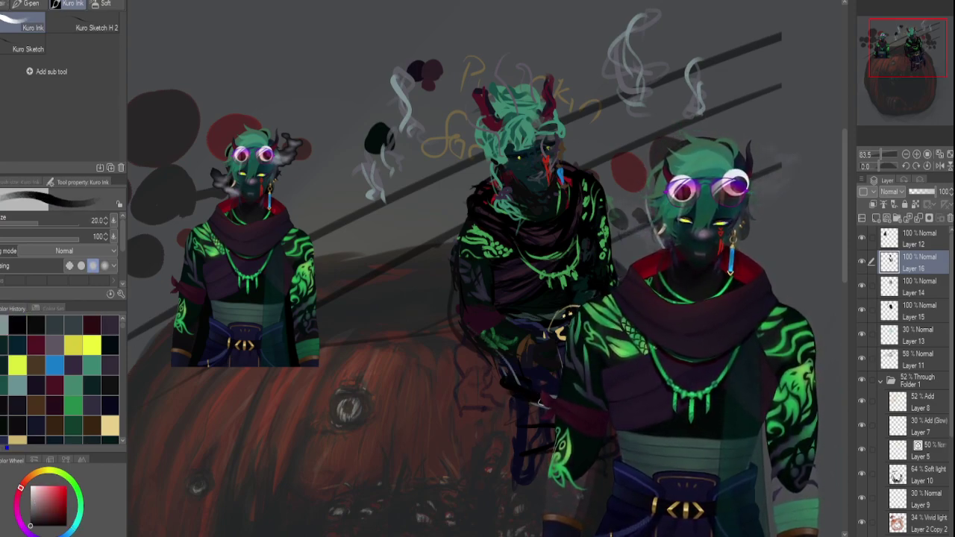
# Add dark teal shading to the legs and pale grey-blue swirling strokes around the hand and legs, reducing the brush to 12.
pyautogui.keyDown('alt'); pyautogui.click(539, 301); pyautogui.keyUp('alt')
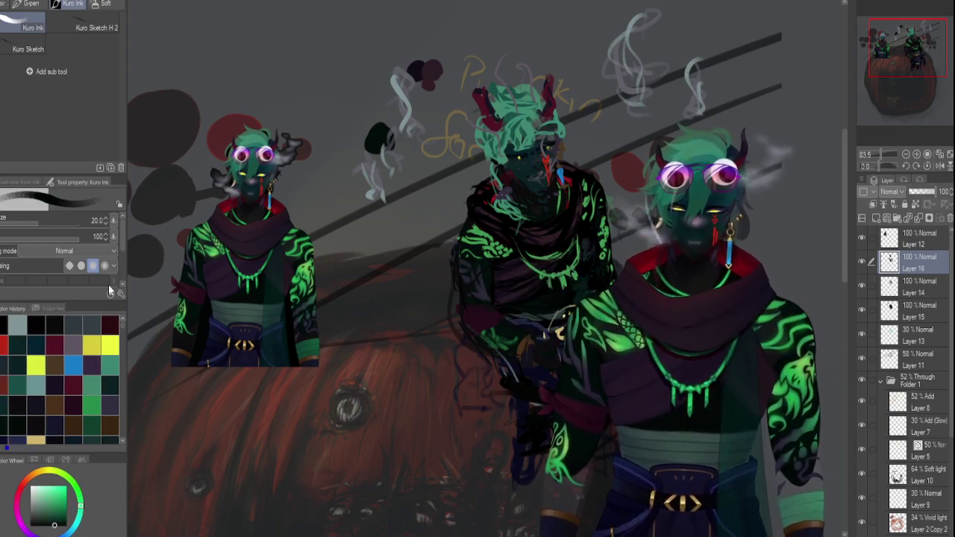
pyautogui.click(17, 345)
pyautogui.moveTo(512, 385); pyautogui.dragTo(539, 404)
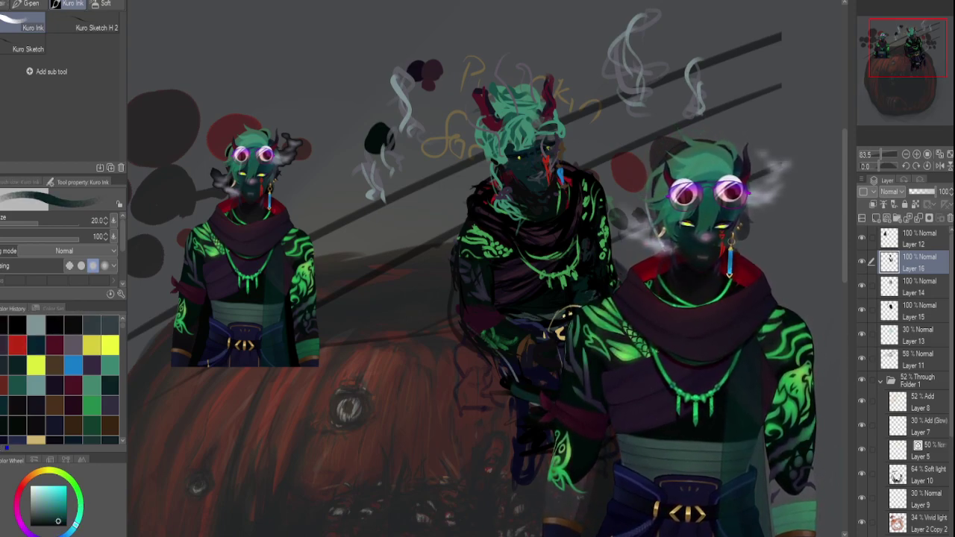
pyautogui.moveTo(665, 54)
pyautogui.mouseDown()
pyautogui.moveTo(674, 74)
pyautogui.moveTo(695, 60)
pyautogui.mouseUp()
pyautogui.moveTo(506, 367)
pyautogui.mouseDown()
pyautogui.moveTo(522, 395)
pyautogui.moveTo(488, 379)
pyautogui.moveTo(495, 352)
pyautogui.moveTo(521, 381)
pyautogui.mouseUp()
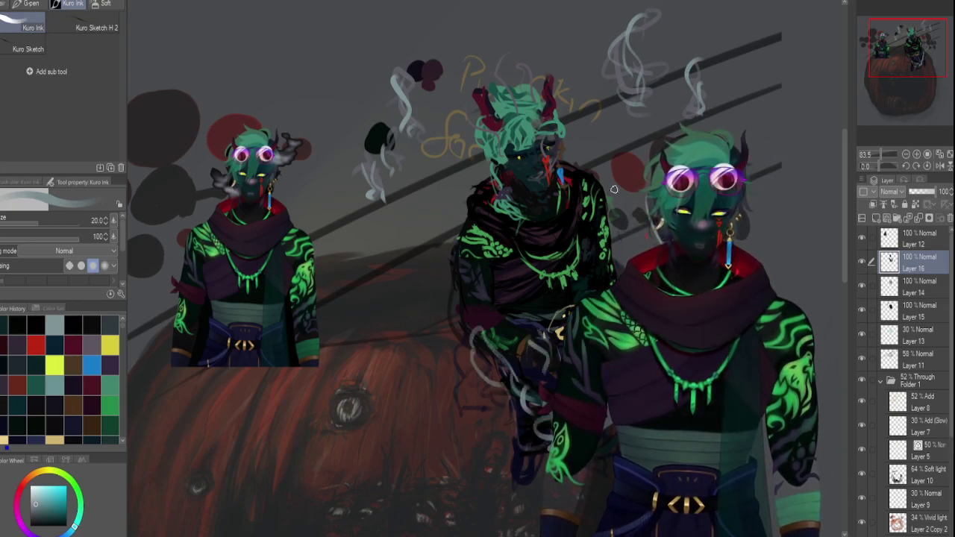
pyautogui.press('[')
pyautogui.press('[')
pyautogui.press('[')
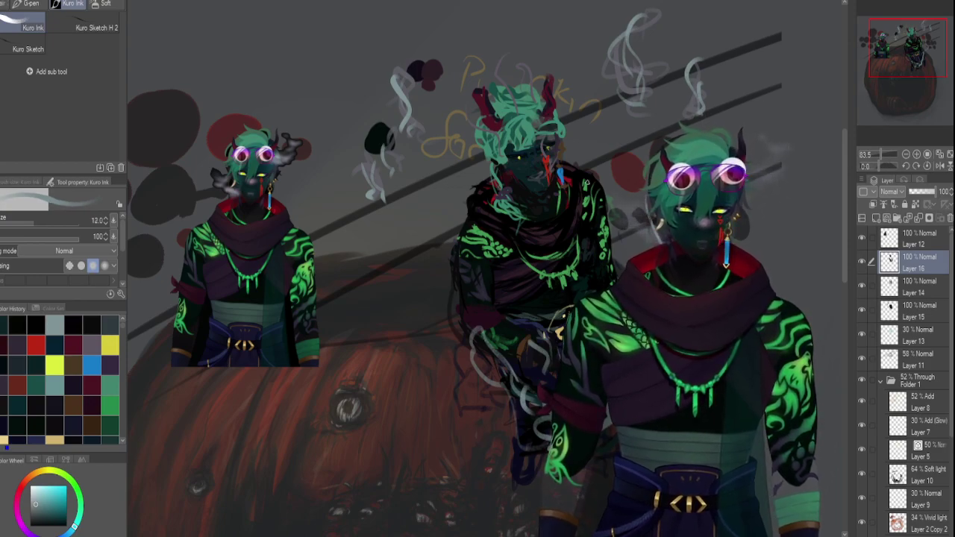
# Mix a brighter red from the sampled red, then paint a small waist accent and loose marks around the character at size 8.
pyautogui.keyDown('alt'); pyautogui.click(549, 153); pyautogui.keyUp('alt')
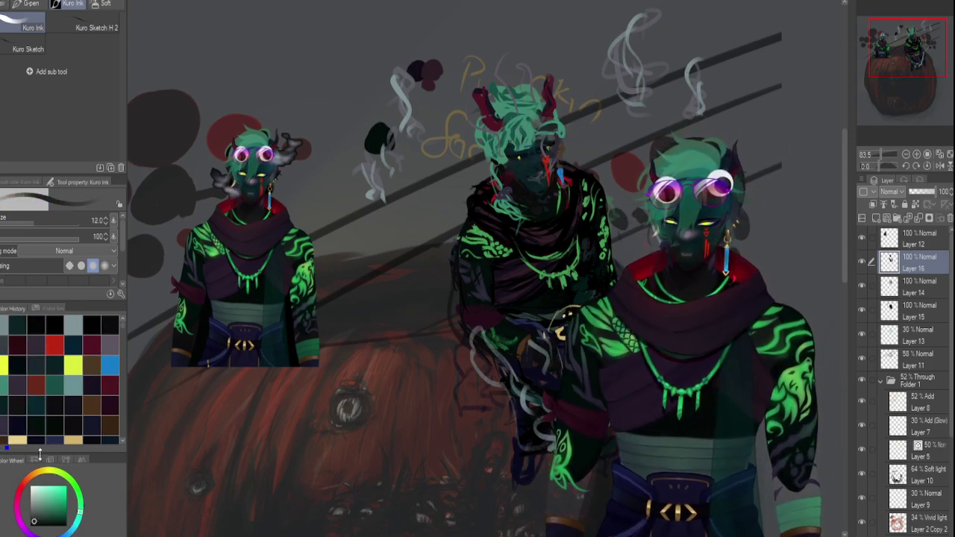
pyautogui.click(25, 482)
pyautogui.click(57, 495)
pyautogui.moveTo(57, 496)
pyautogui.mouseDown()
pyautogui.moveTo(61, 479)
pyautogui.moveTo(64, 490)
pyautogui.mouseUp()
pyautogui.keyDown('alt'); pyautogui.click(549, 153); pyautogui.keyUp('alt')
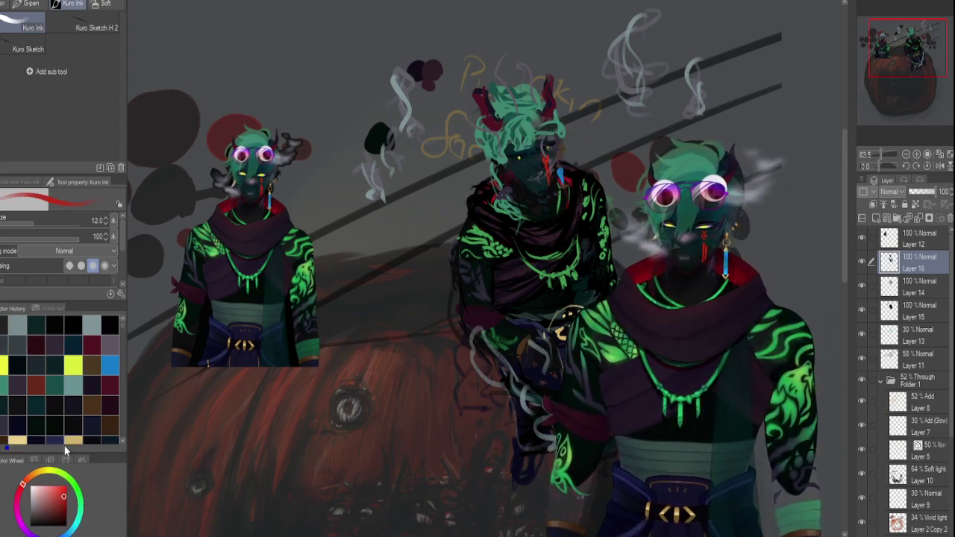
pyautogui.click(67, 493)
pyautogui.moveTo(68, 493); pyautogui.dragTo(66, 490)
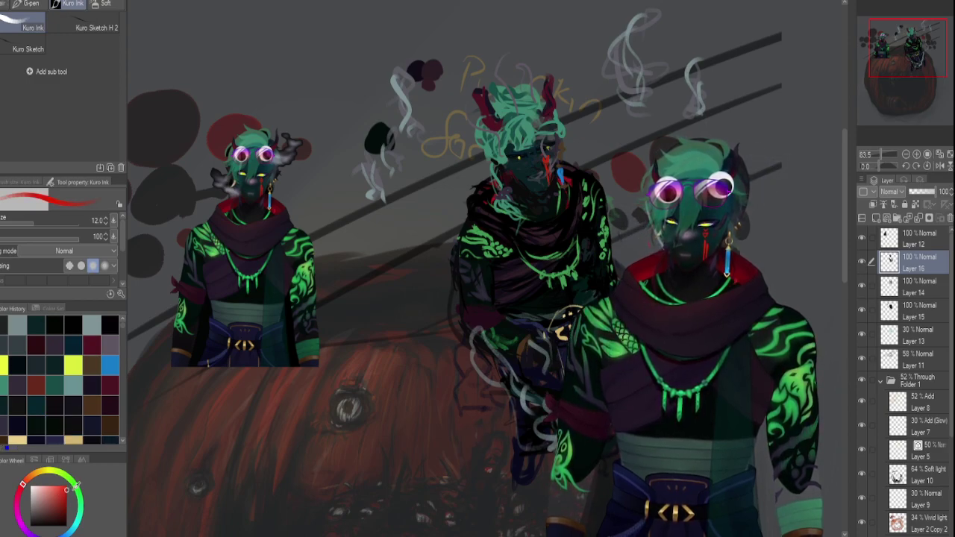
pyautogui.press('[')
pyautogui.press('[')
pyautogui.moveTo(509, 355); pyautogui.dragTo(544, 359)
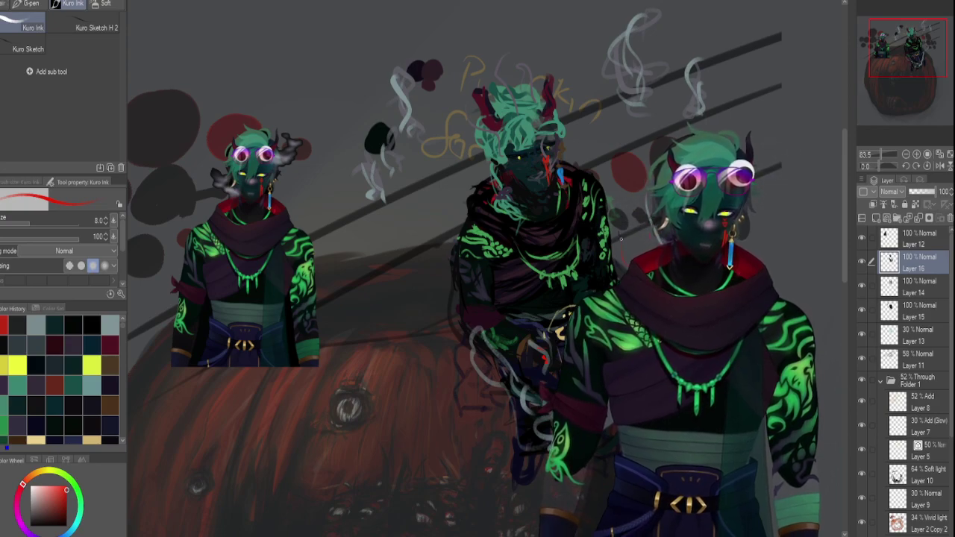
pyautogui.moveTo(422, 242); pyautogui.dragTo(436, 294)
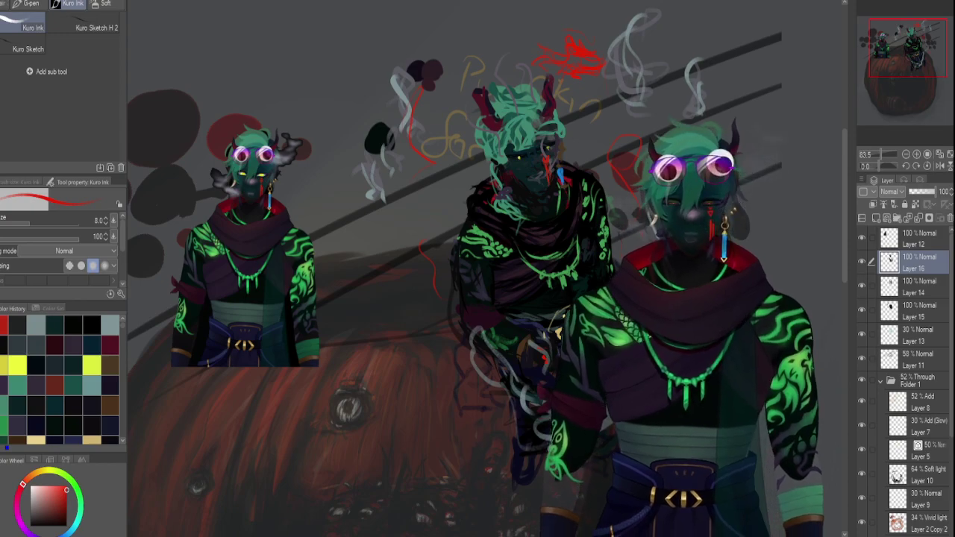
# Hide the small reference character on Layer 12 and set the pumpkin folder's opacity to 100%.
pyautogui.moveTo(881, 155); pyautogui.dragTo(876, 152)
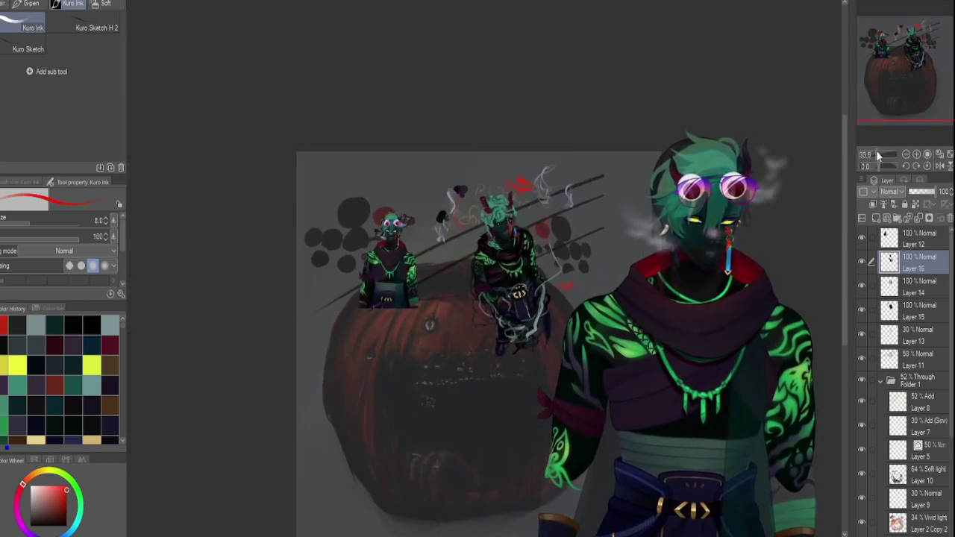
pyautogui.click(862, 239)
pyautogui.click(915, 377)
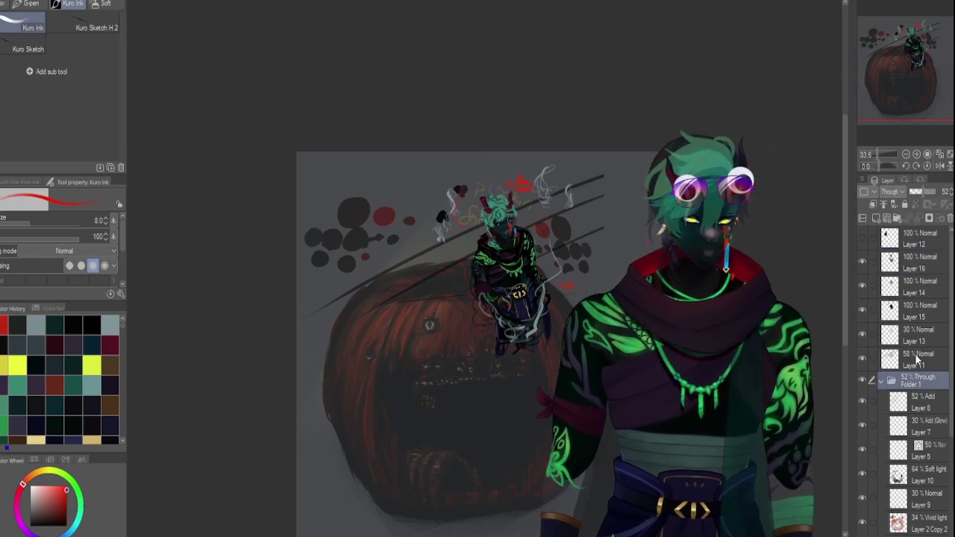
pyautogui.moveTo(923, 192); pyautogui.dragTo(950, 195)
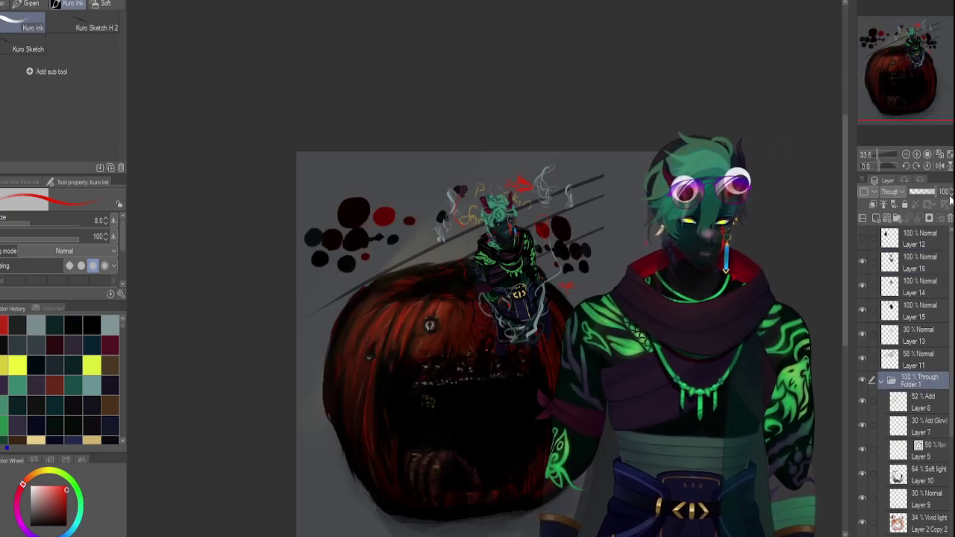
# Toggle Layer 16's visibility to check its contents, then hide Layers 13 and 11.
pyautogui.click(900, 261)
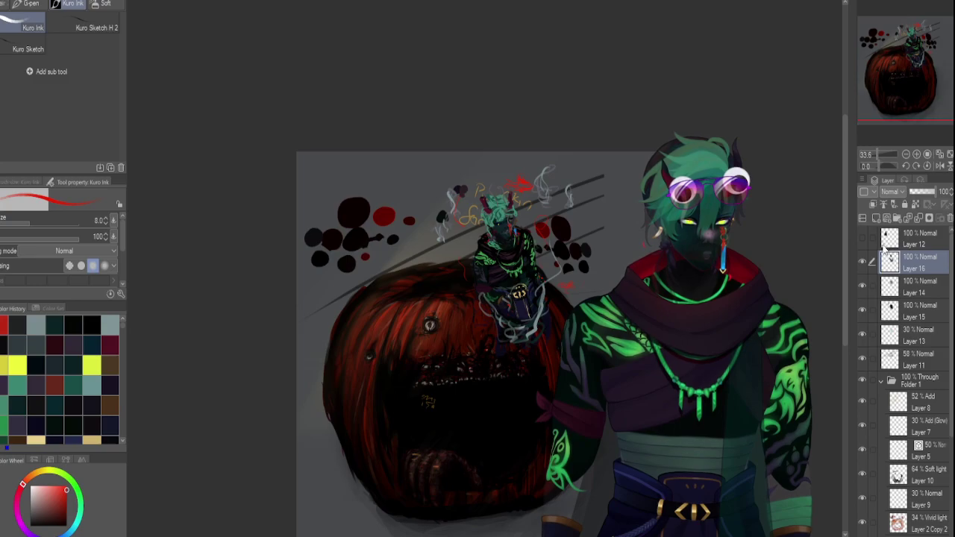
pyautogui.click(862, 260)
pyautogui.click(862, 260)
pyautogui.click(862, 358)
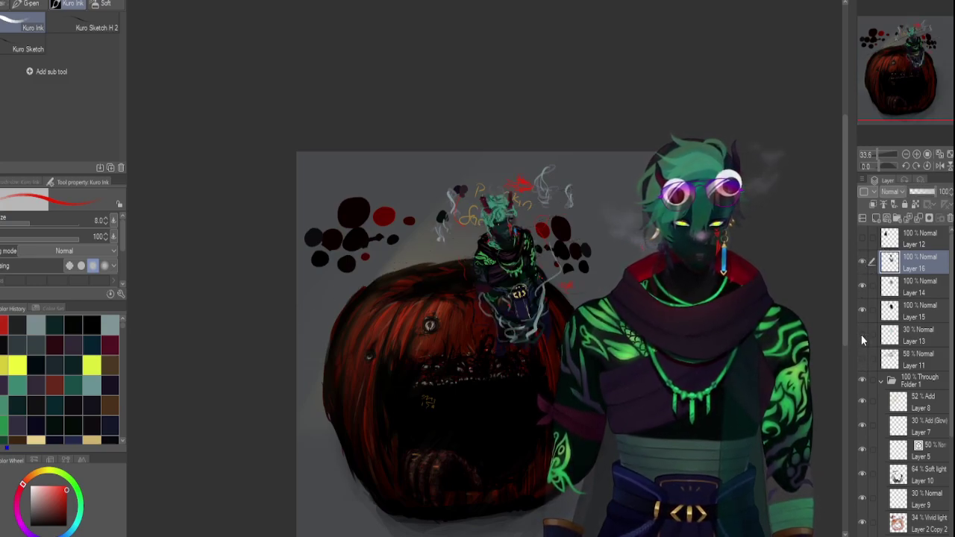
# Toggle Layer 15 to check its contents and lower its opacity to 45%.
pyautogui.click(861, 310)
pyautogui.click(862, 312)
pyautogui.click(863, 312)
pyautogui.click(863, 312)
pyautogui.click(871, 310)
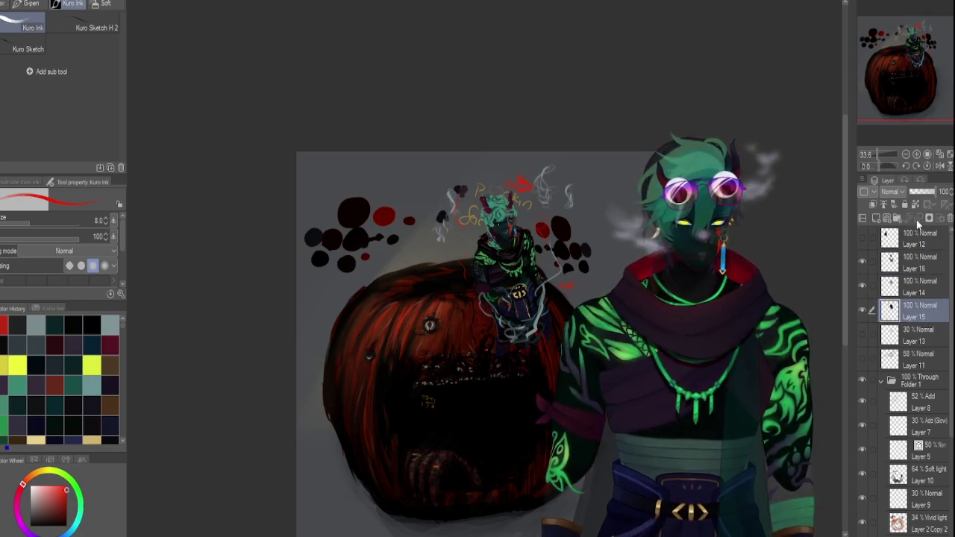
pyautogui.moveTo(933, 192); pyautogui.dragTo(923, 193)
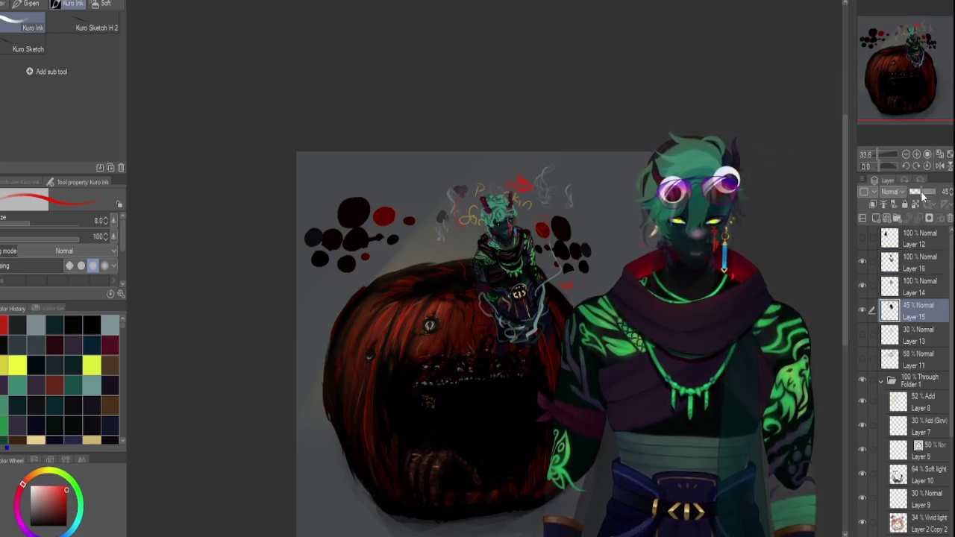
# Create a new layer folder and move Layers 16, 14, 15, 13 and 11 into it.
pyautogui.moveTo(878, 154); pyautogui.dragTo(882, 153)
pyautogui.click(905, 260)
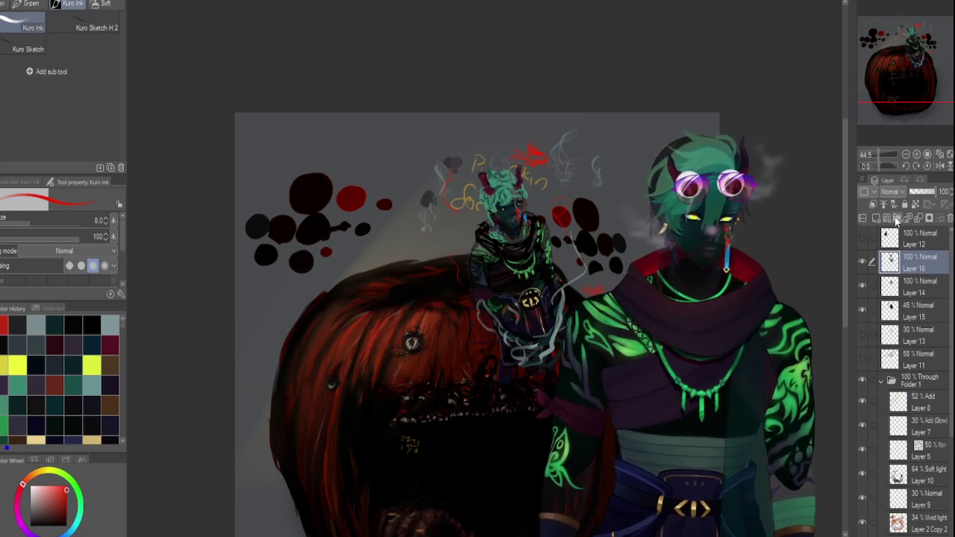
pyautogui.click(896, 219)
pyautogui.moveTo(872, 304); pyautogui.dragTo(876, 378)
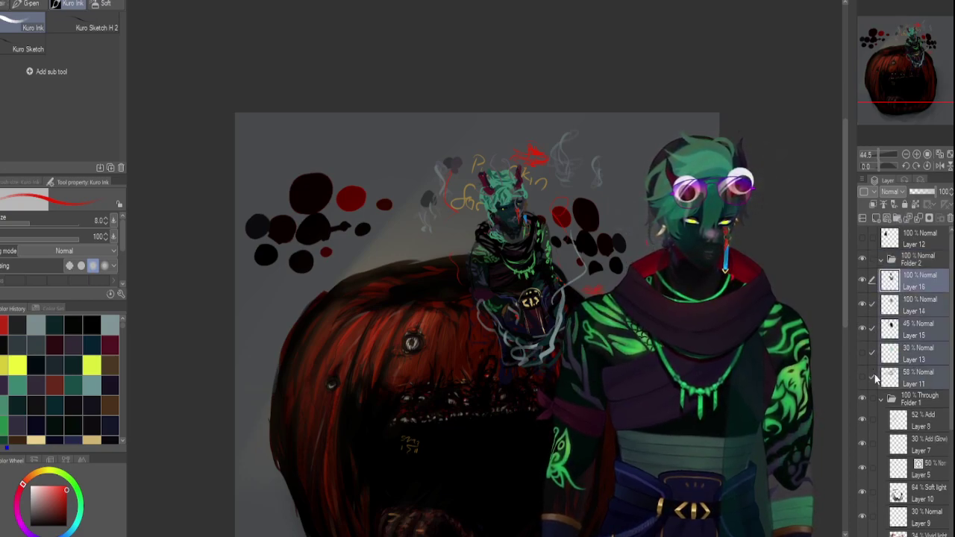
pyautogui.moveTo(905, 273); pyautogui.dragTo(903, 258)
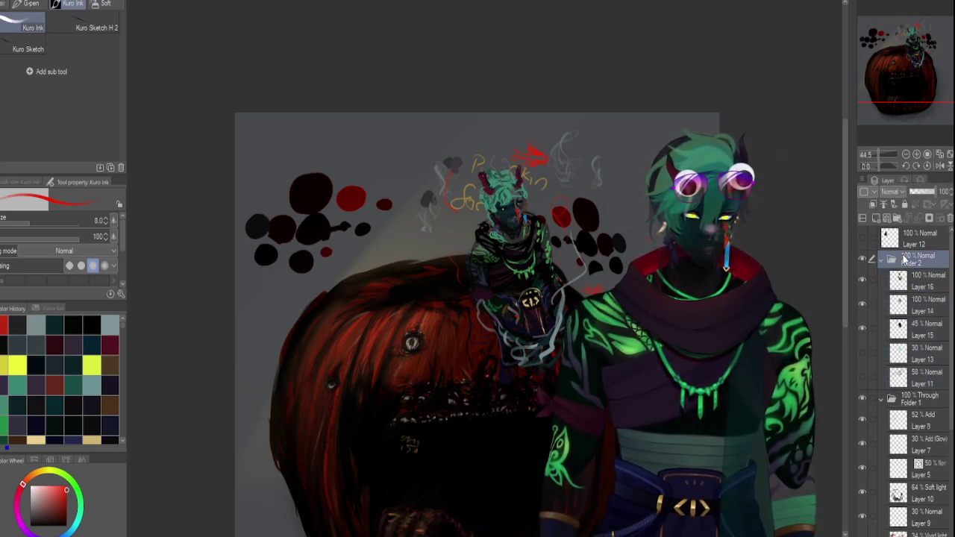
# Scale the horned character's Folder 2 down to a tiny figure and place it on top of the pumpkin as its stem.
pyautogui.hotkey('ctrl', 't')
pyautogui.moveTo(592, 186); pyautogui.dragTo(359, 291)
pyautogui.moveTo(318, 328); pyautogui.dragTo(648, 466)
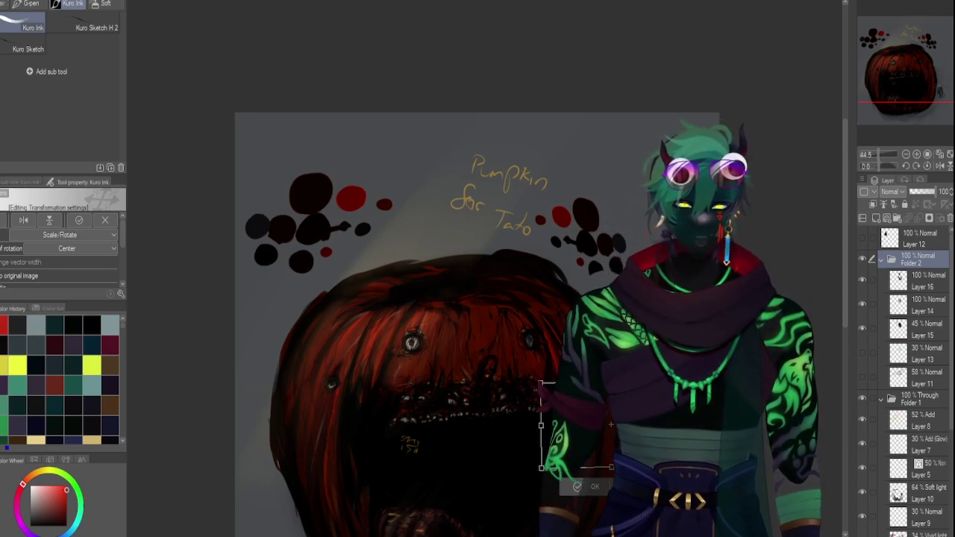
pyautogui.moveTo(910, 69); pyautogui.dragTo(900, 104)
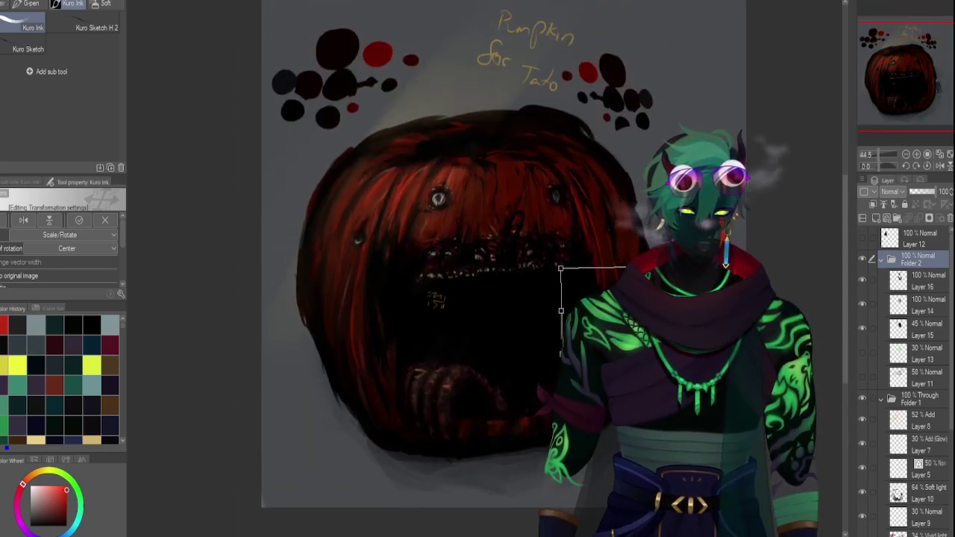
pyautogui.moveTo(642, 385); pyautogui.dragTo(580, 121)
pyautogui.moveTo(613, 170); pyautogui.dragTo(604, 162)
pyautogui.moveTo(567, 127); pyautogui.dragTo(490, 138)
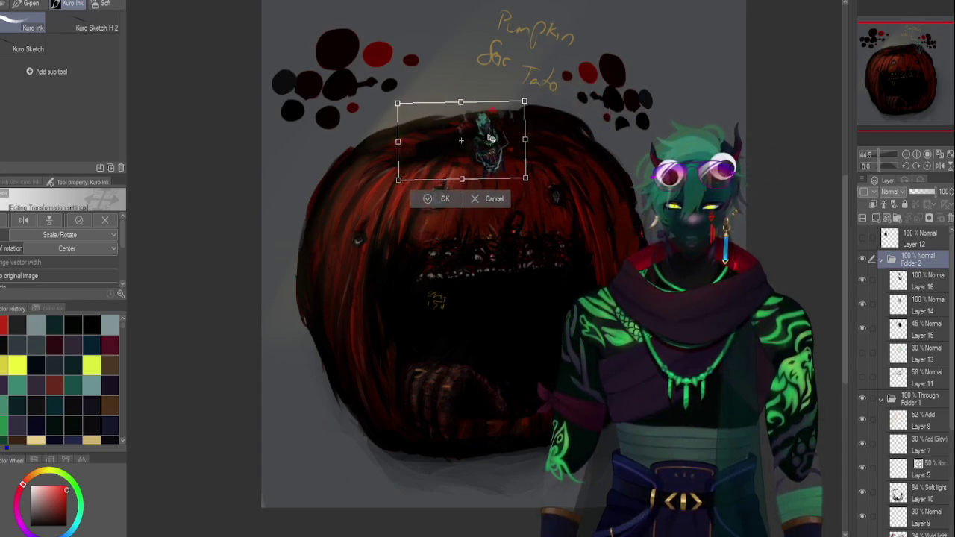
pyautogui.press('Return')
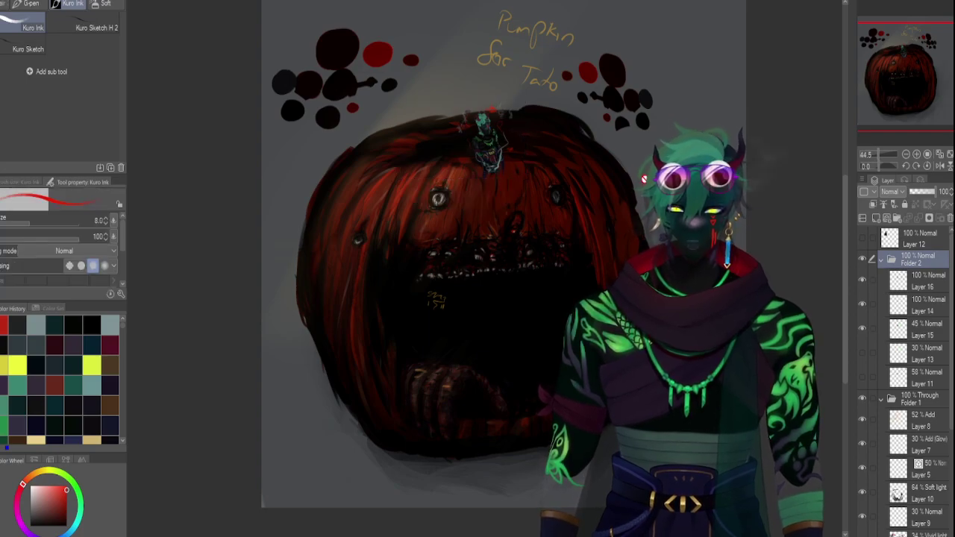
pyautogui.moveTo(879, 153); pyautogui.dragTo(876, 153)
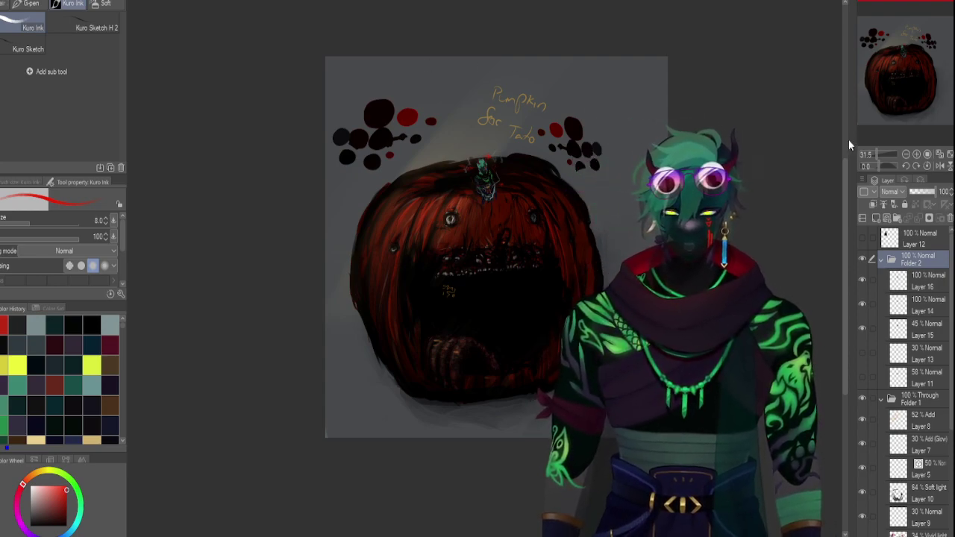
pyautogui.moveTo(879, 152); pyautogui.dragTo(885, 150)
pyautogui.moveTo(892, 93); pyautogui.dragTo(905, 51)
pyautogui.moveTo(880, 165); pyautogui.dragTo(876, 156)
pyautogui.click(923, 166)
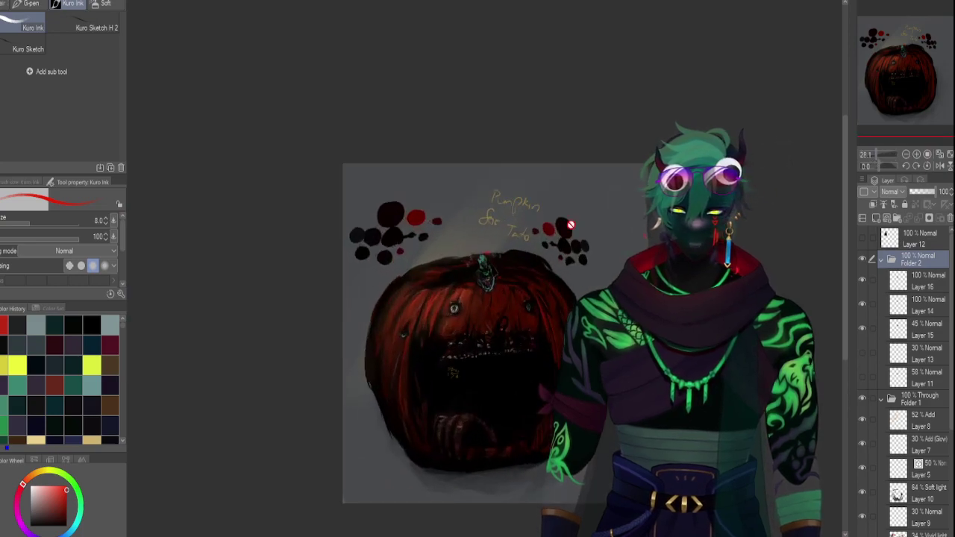